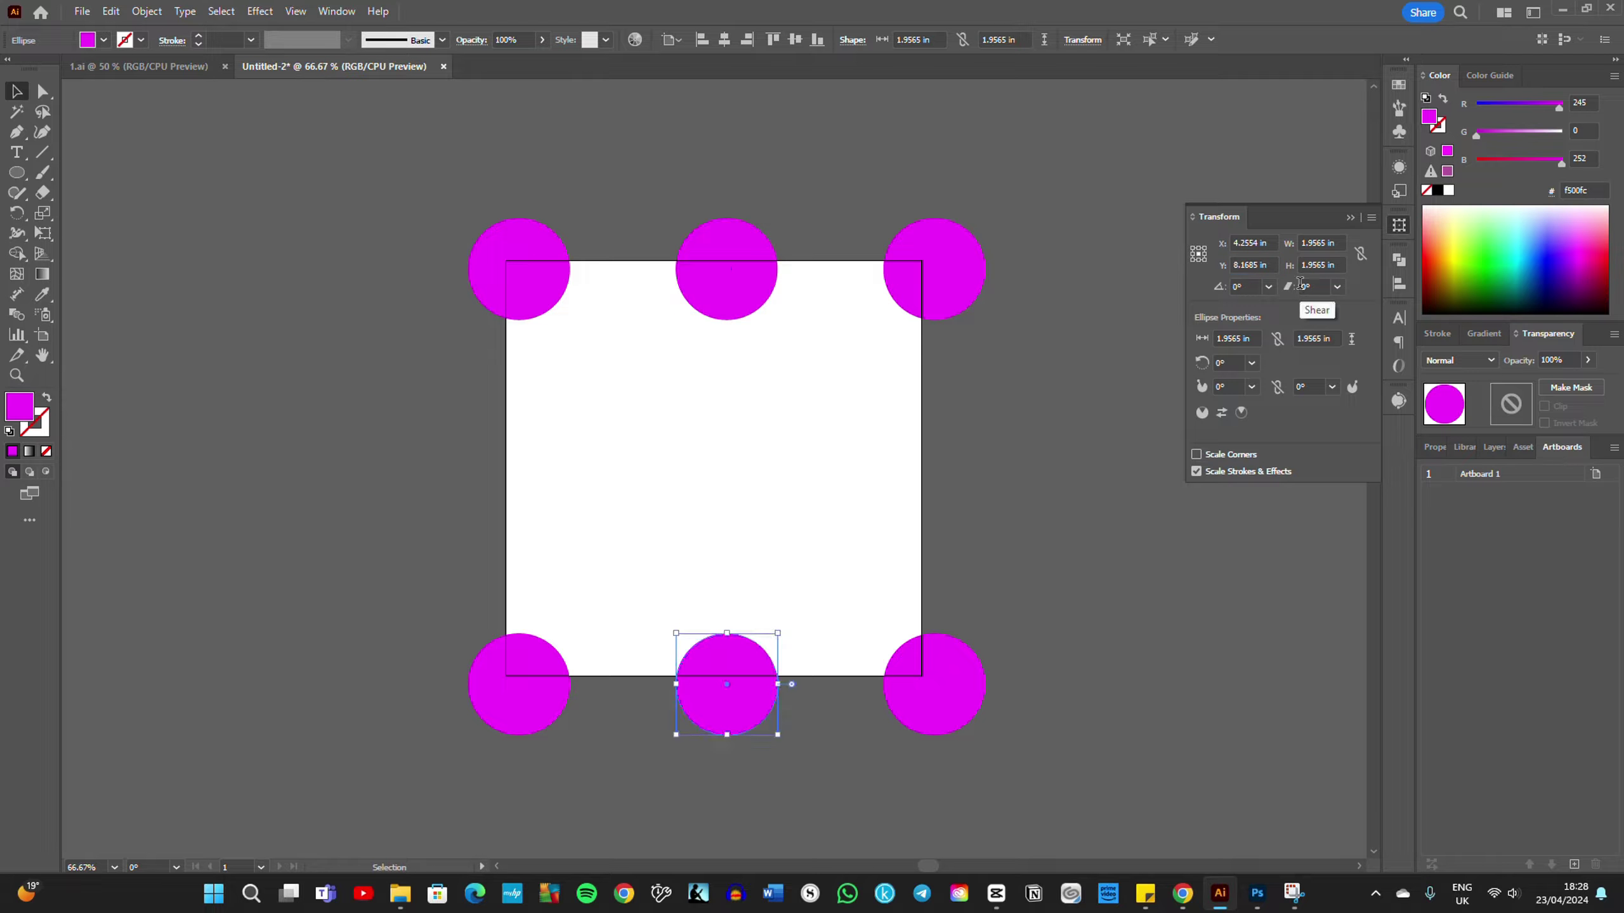
Step: Alt-drag avocado copies into the empty areas of the tile, including a mirrored one lower left
click(1001, 422)
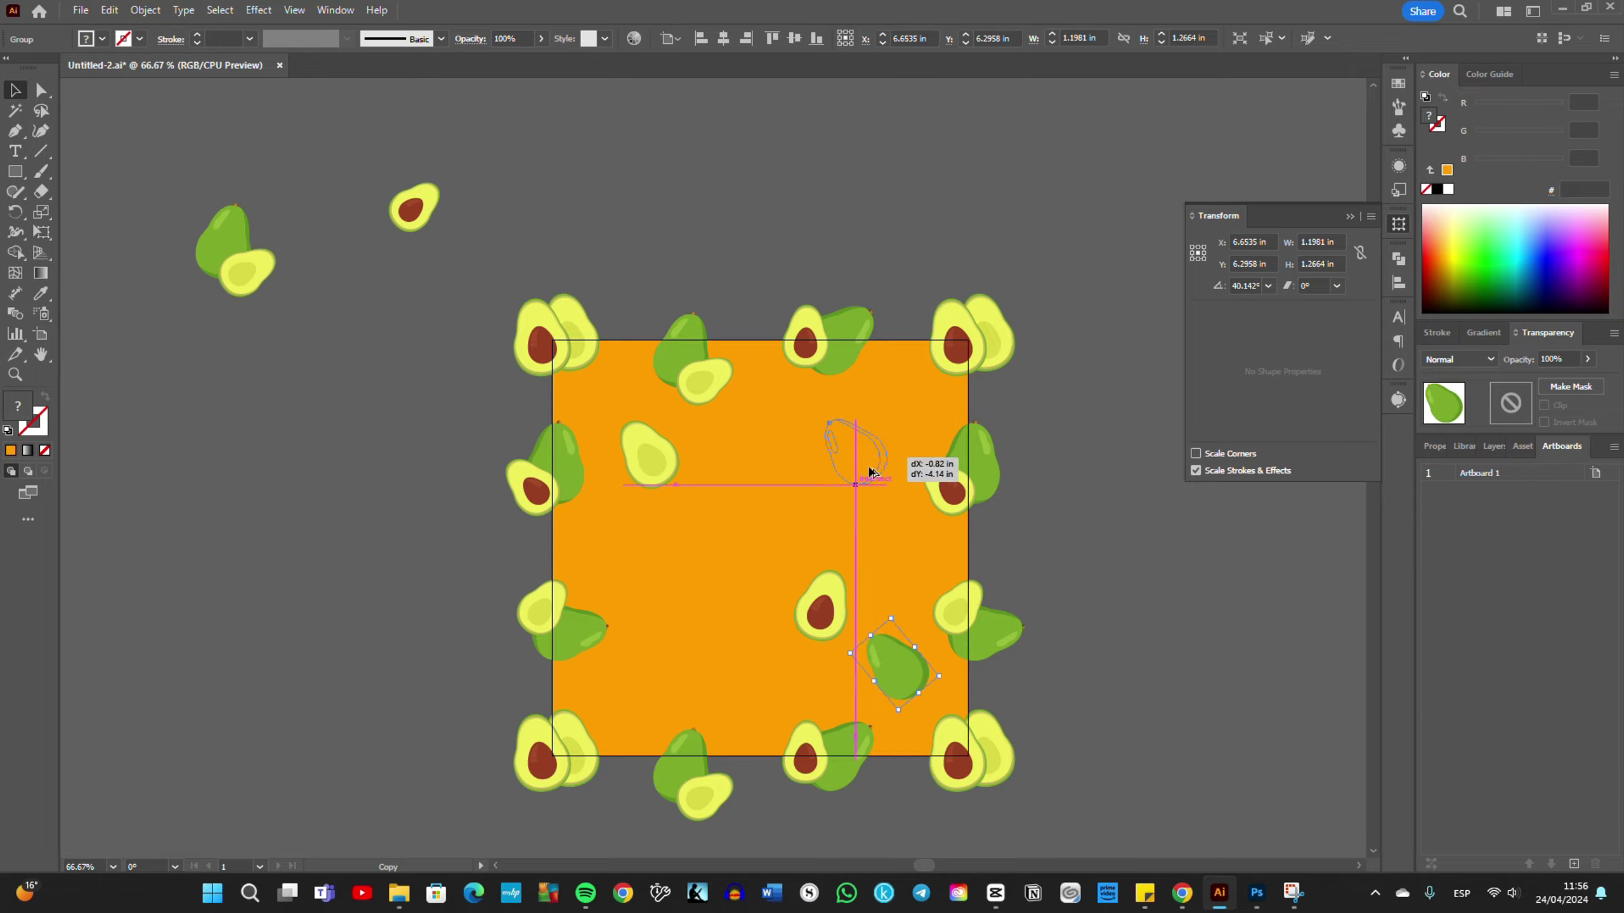
drag(869, 472, 700, 592)
drag(649, 454, 764, 519)
click(825, 608)
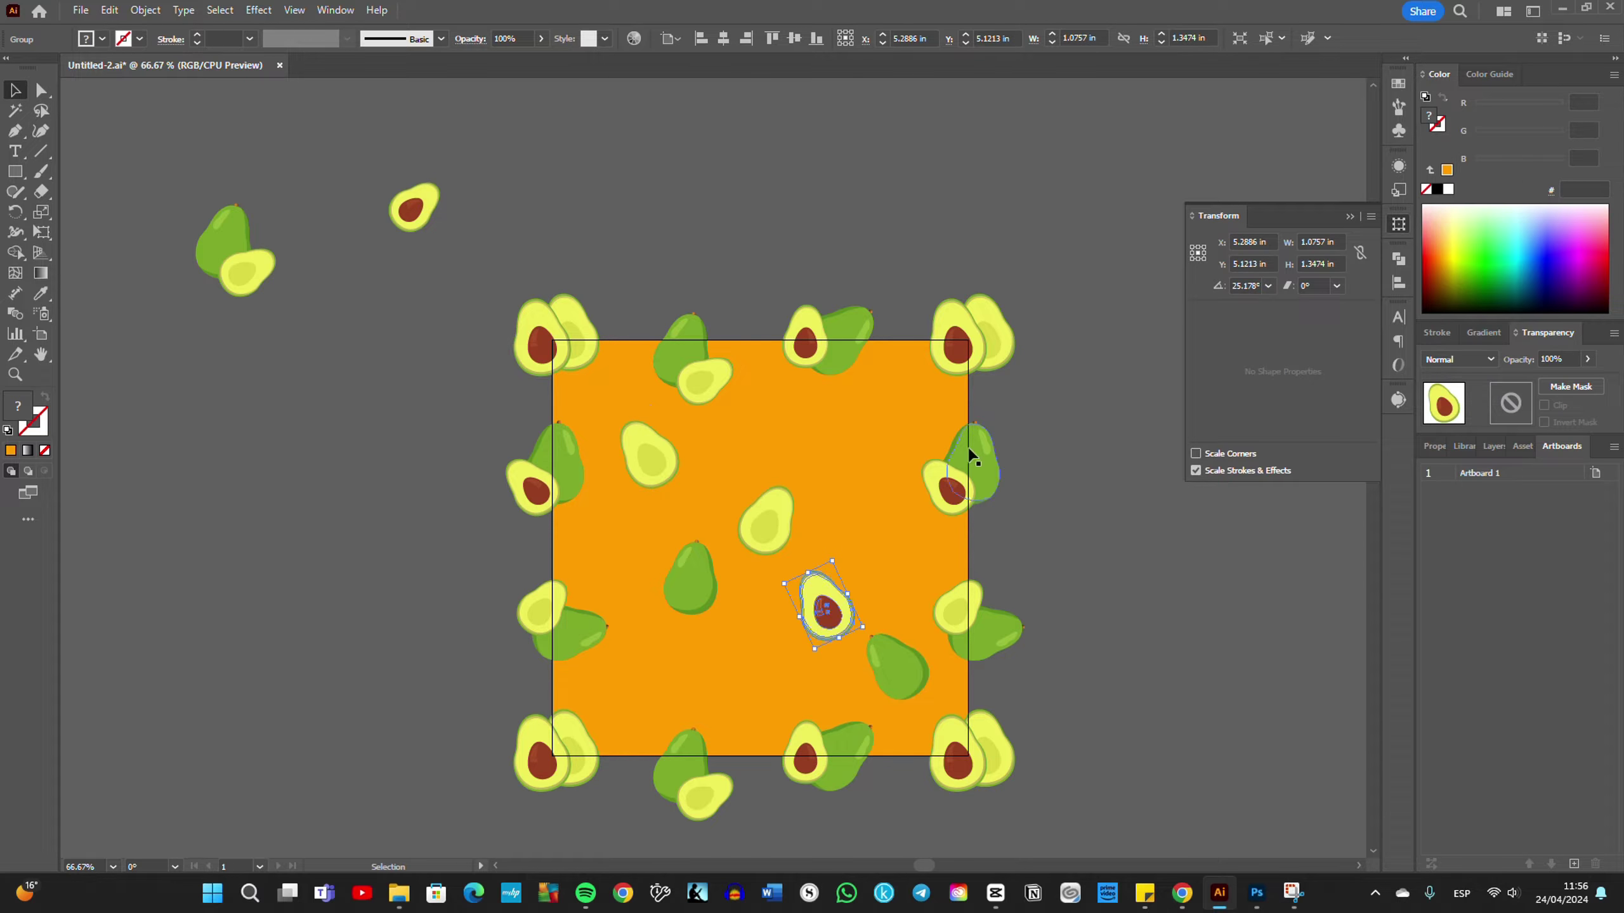
mouse_move(754, 441)
mouse_down()
mouse_move(777, 435)
mouse_move(653, 685)
mouse_up()
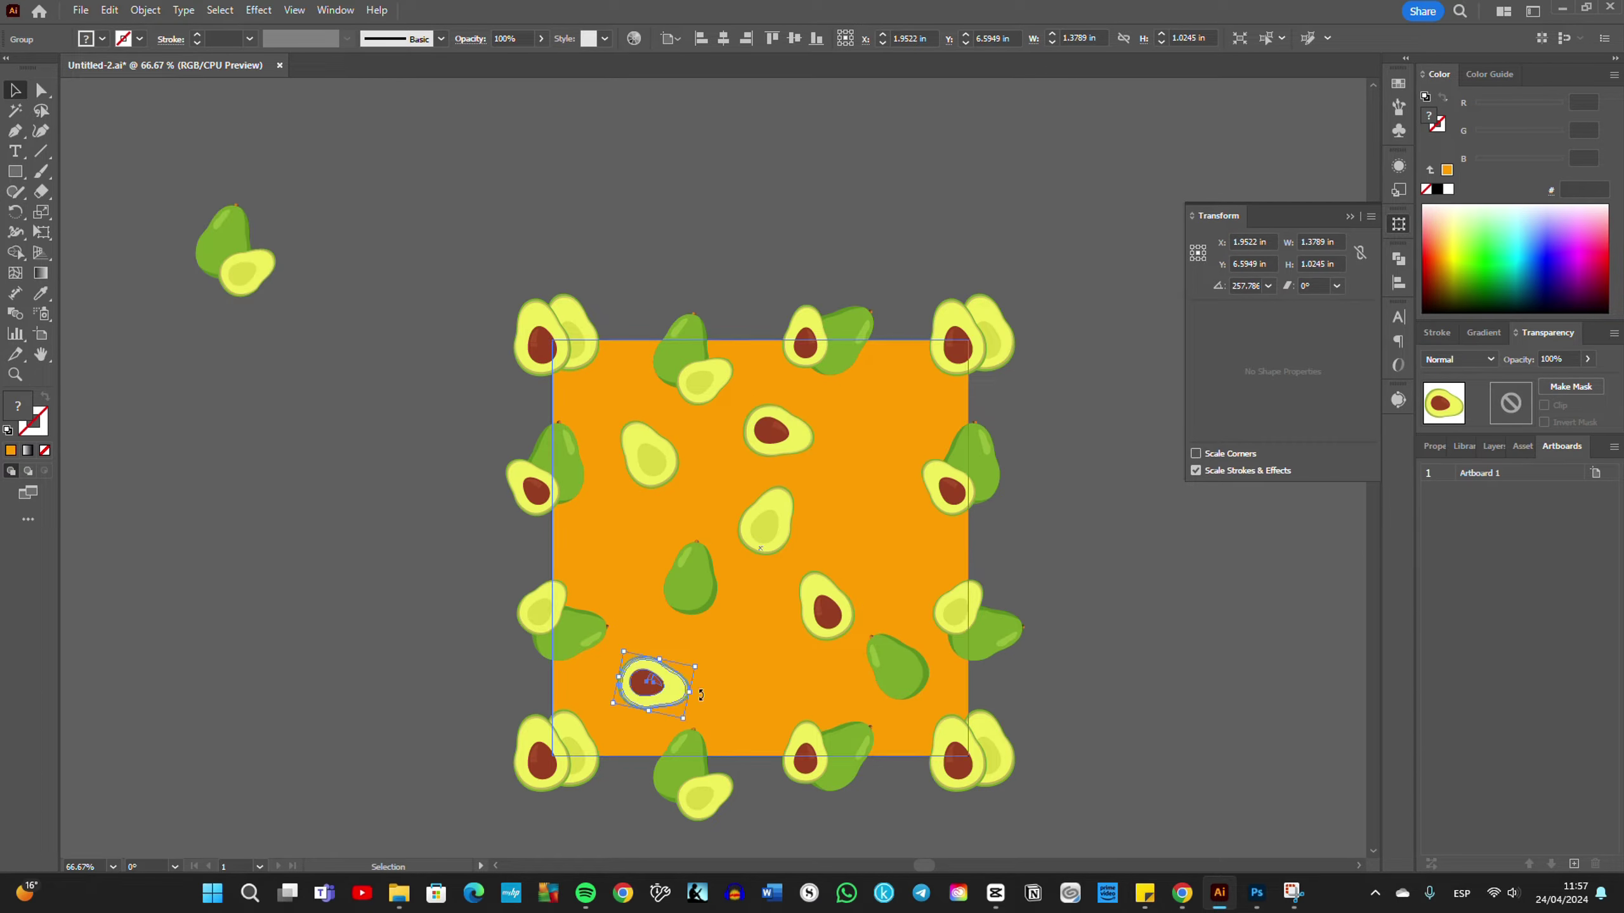
key(Return)
Step: Rotate the yellow and pitted avocado halves and move avocado copies into the remaining gaps
drag(803, 530, 811, 529)
drag(809, 634, 793, 639)
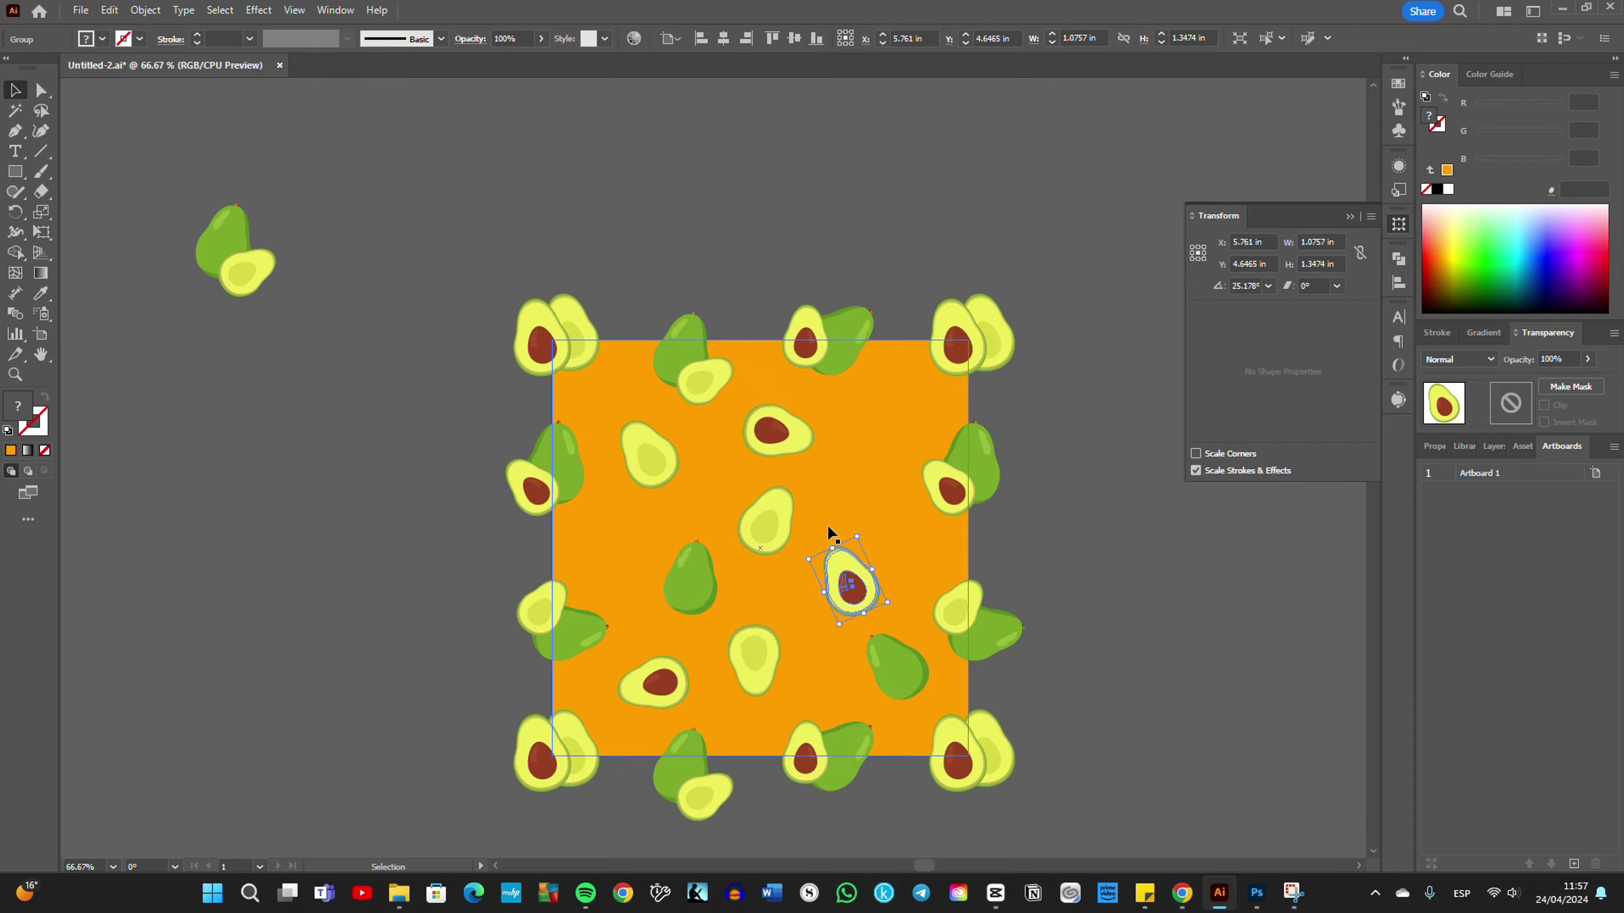
drag(831, 544, 844, 579)
drag(702, 574, 888, 471)
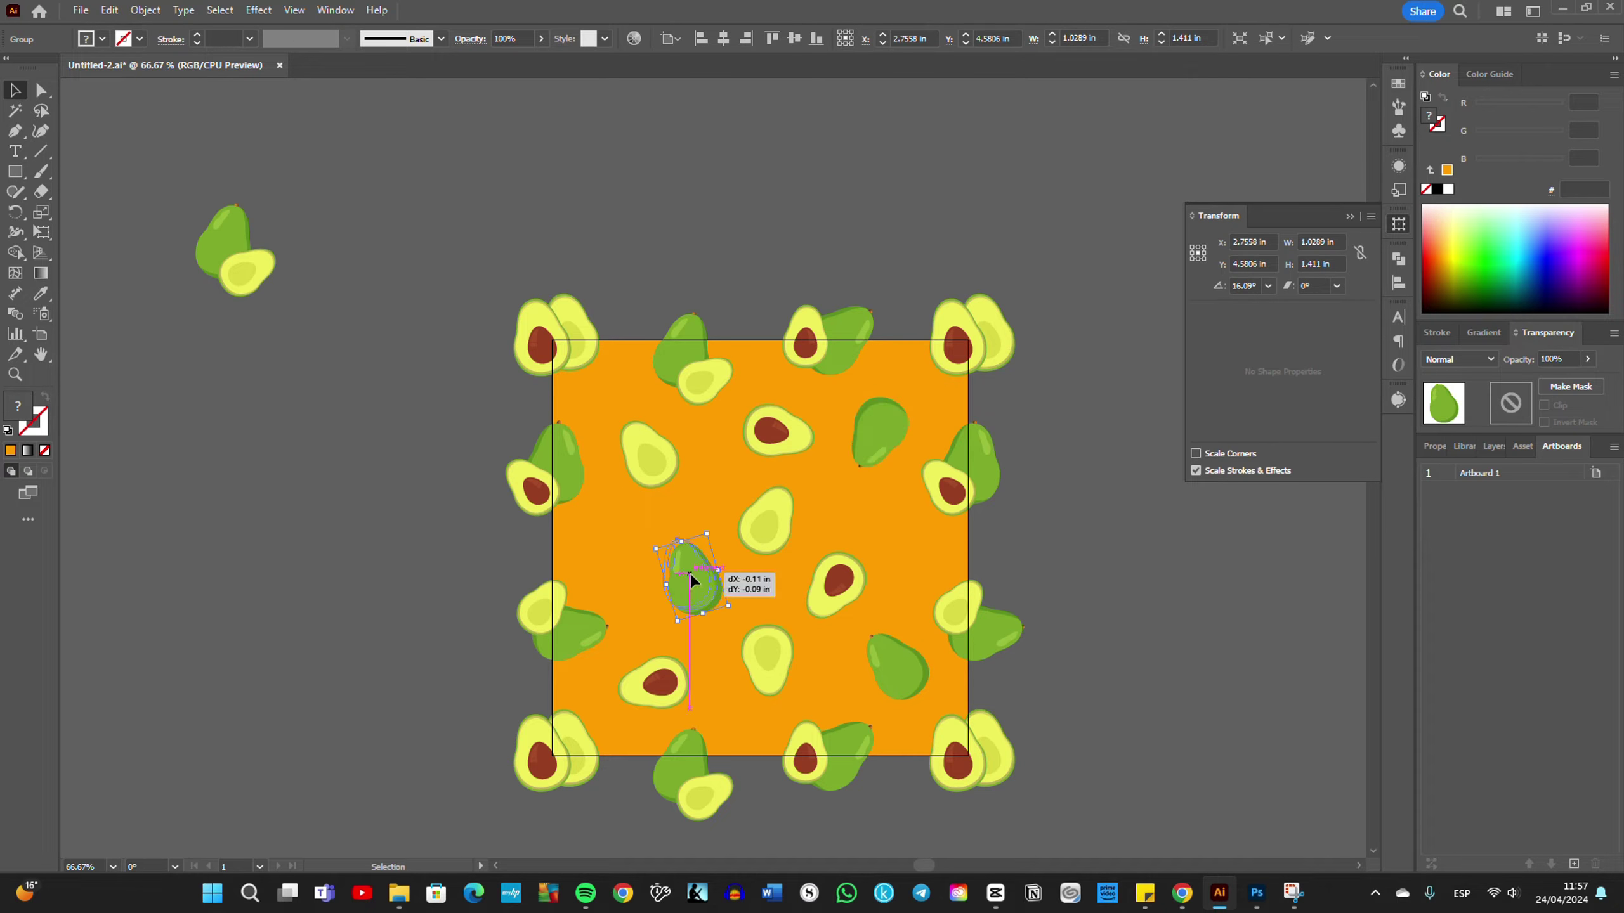
drag(692, 580, 691, 580)
drag(830, 590, 605, 533)
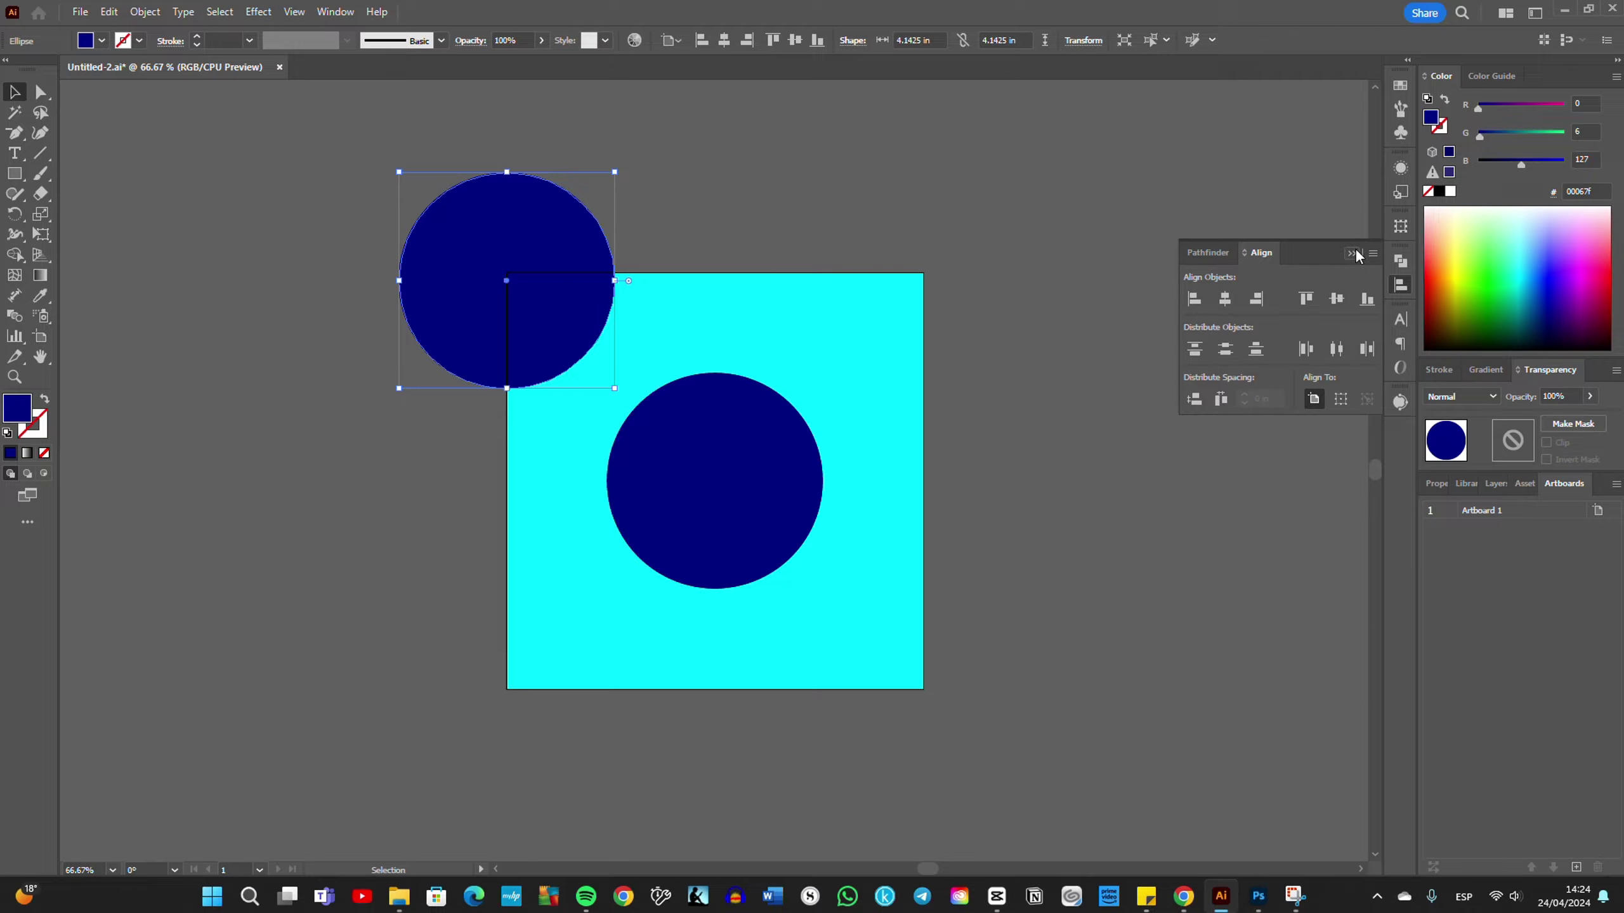
Step: Duplicate the navy circle 8 in right and 8 in down onto the tile edges
click(1401, 226)
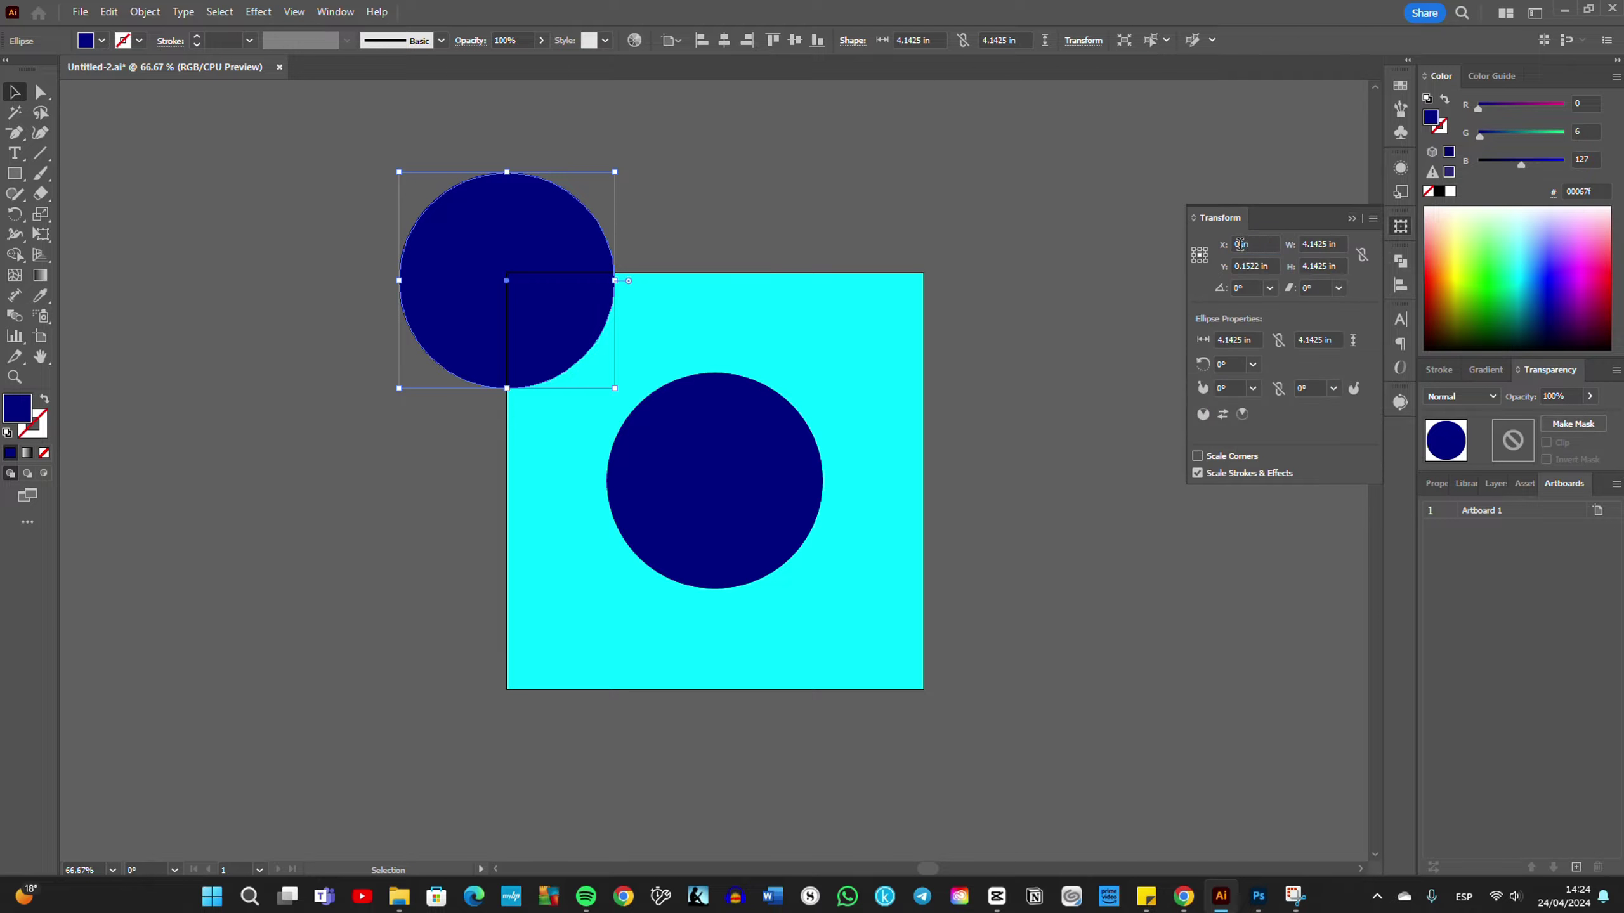
click(1253, 244)
text(8)
key(alt+Return)
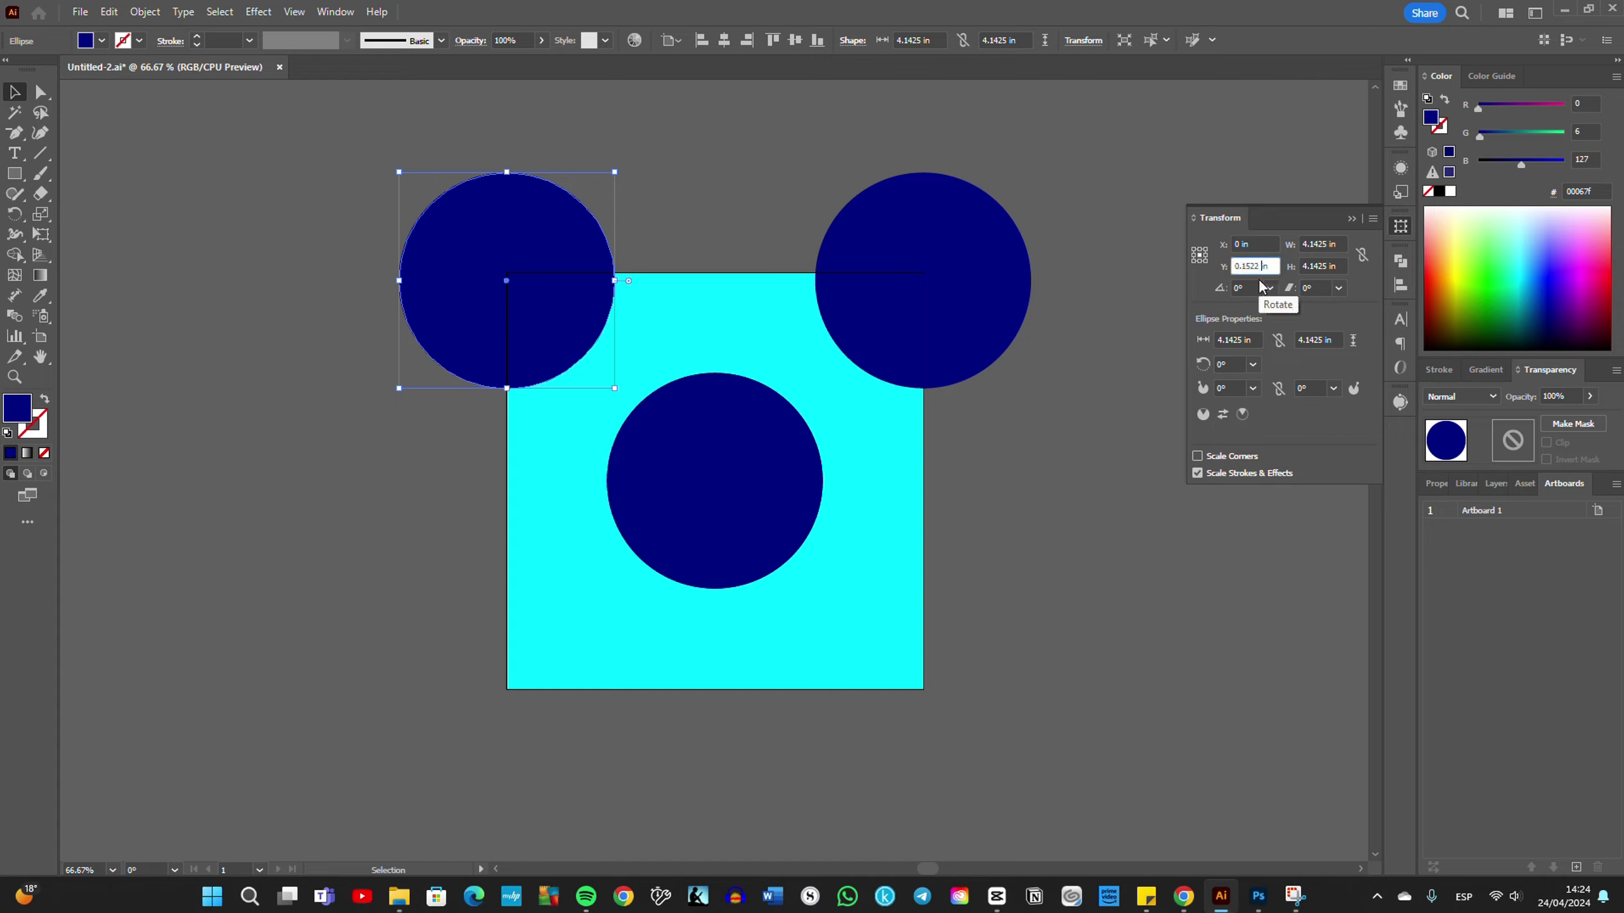
text(8)
key(alt+Return)
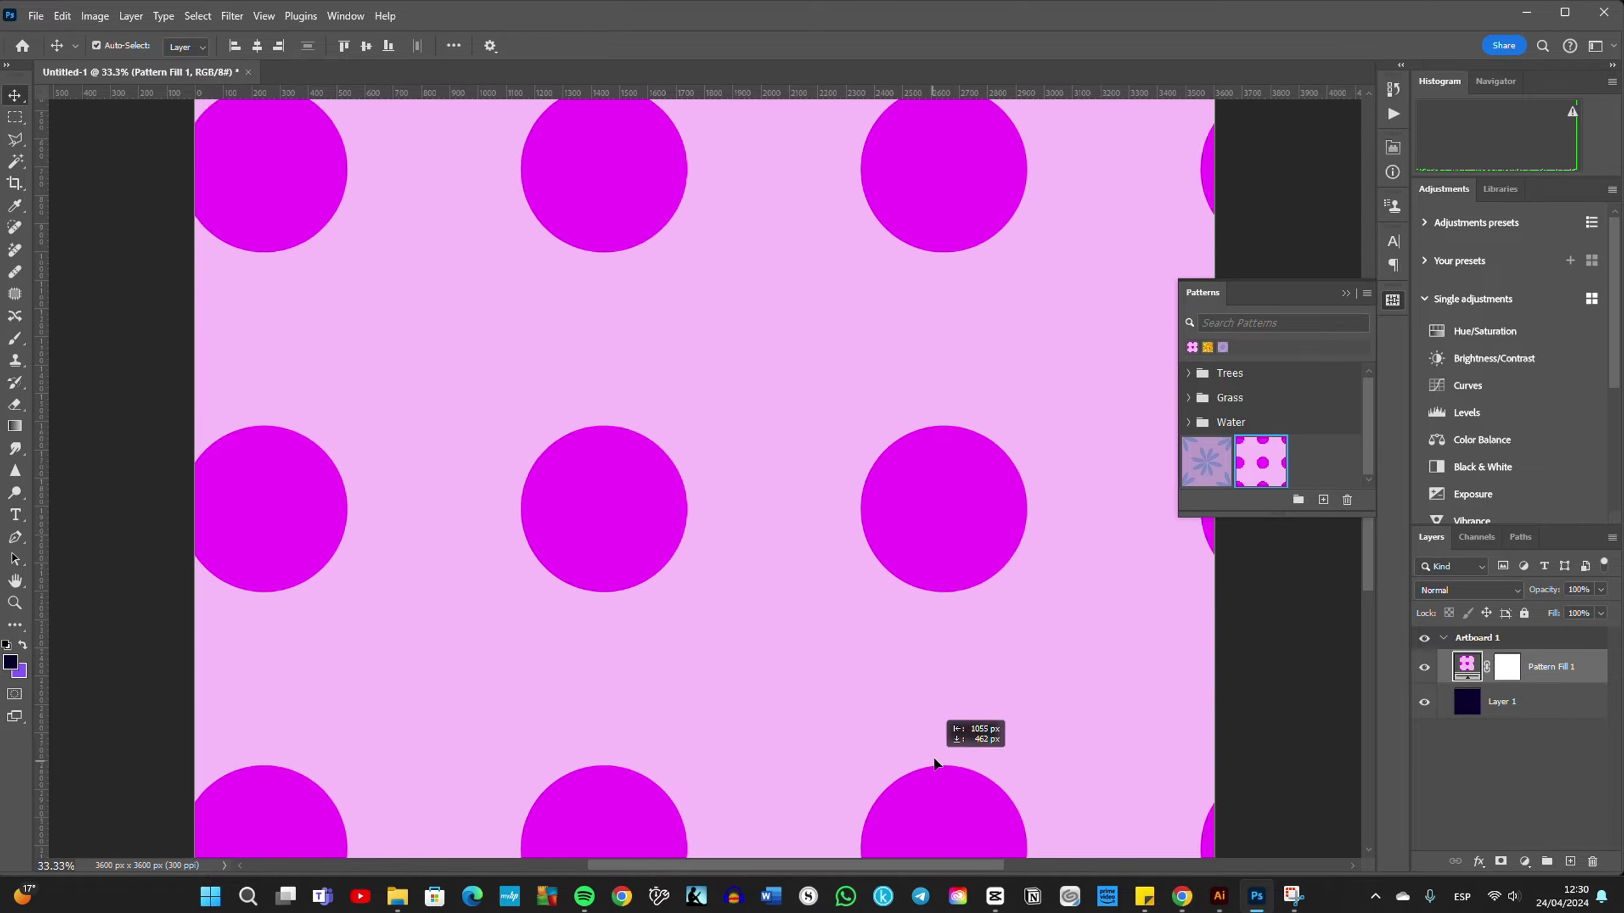
Step: Drag across the canvas to shift the magenta polka-dot pattern inside the Pattern Fill layer
mouse_move(935, 763)
mouse_down()
mouse_move(857, 294)
mouse_move(595, 750)
mouse_move(1183, 813)
mouse_up()
mouse_move(660, 336)
mouse_down()
mouse_move(1011, 634)
mouse_move(1196, 247)
mouse_move(472, 249)
mouse_move(1138, 780)
mouse_move(685, 310)
mouse_move(675, 270)
mouse_move(391, 261)
mouse_up()
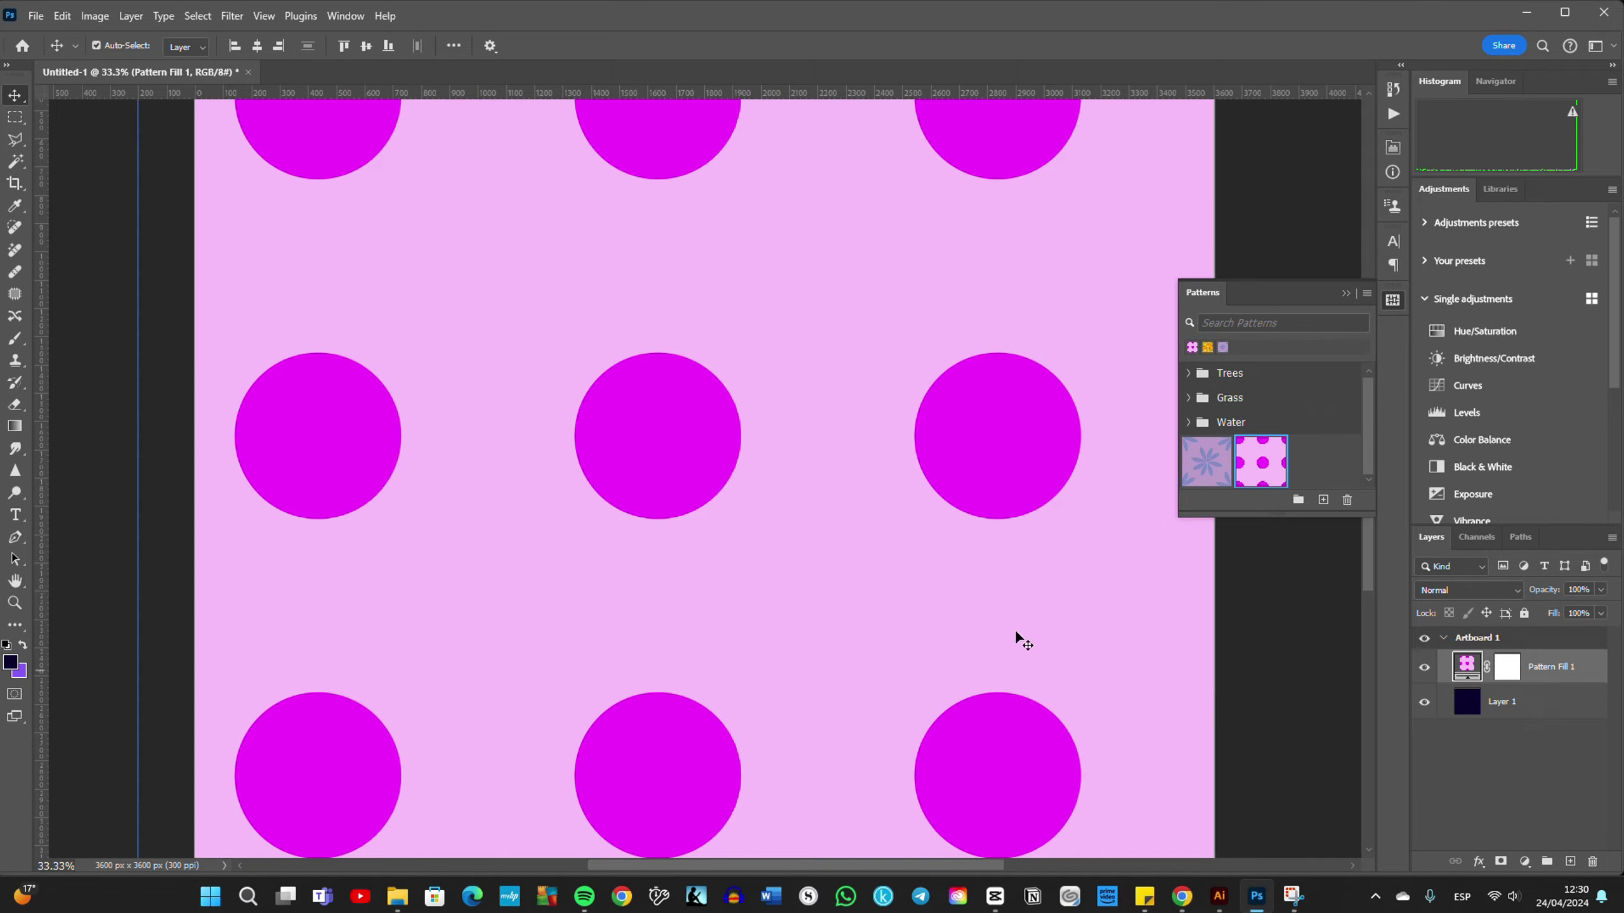
drag(1017, 634, 398, 407)
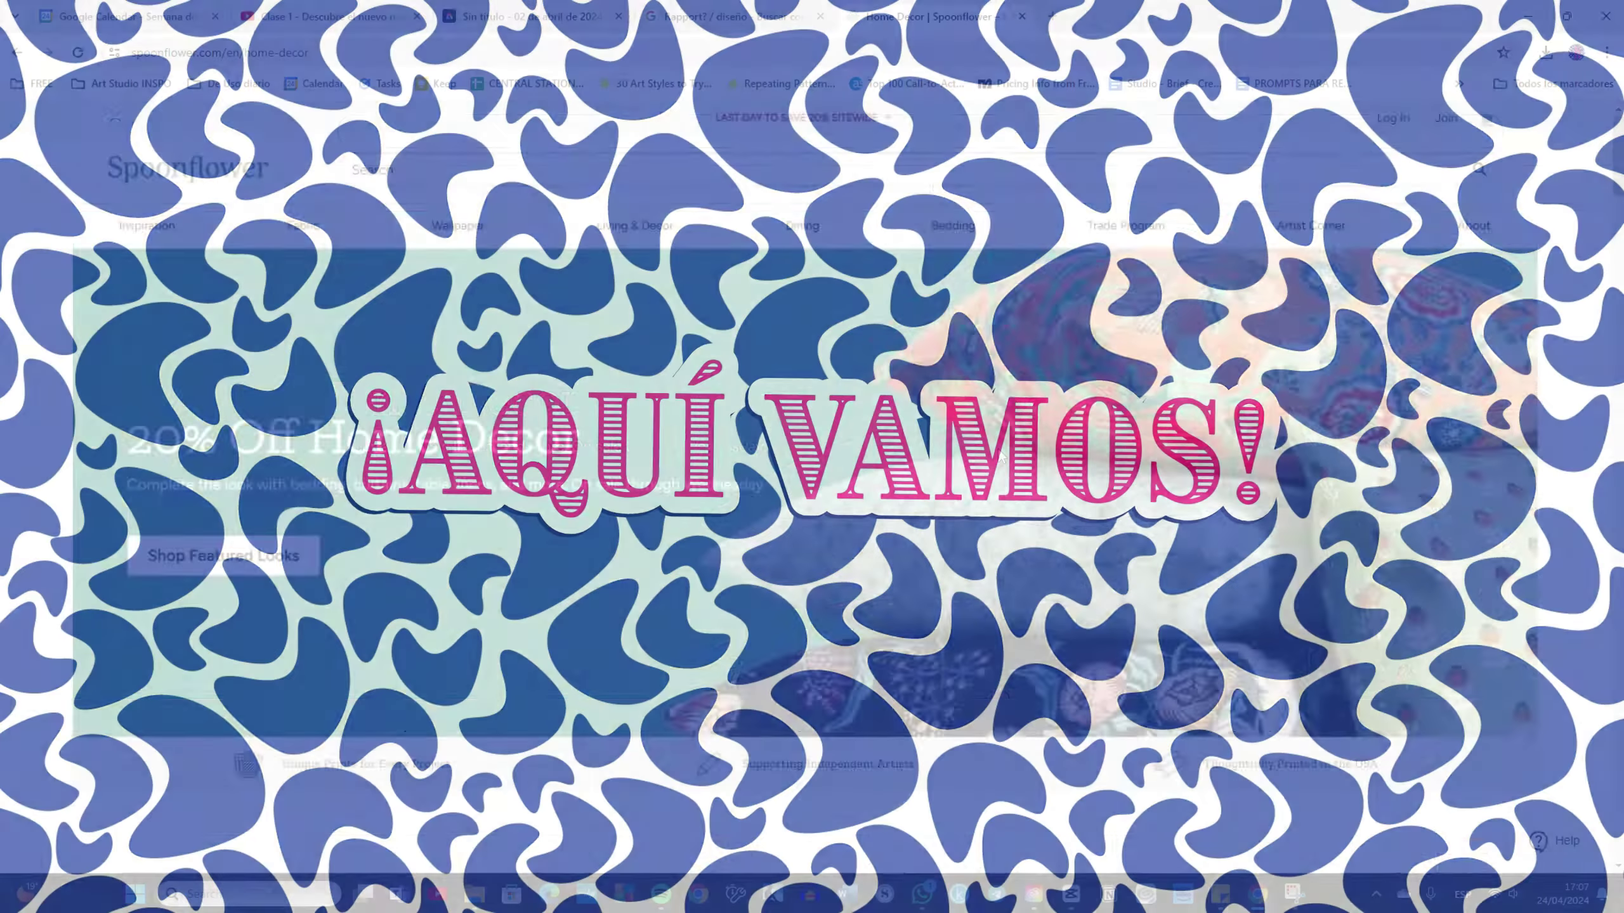
Step: Scroll the Home Decor page and page the trending carousel forward and back
scroll(1000, 456, down, 3)
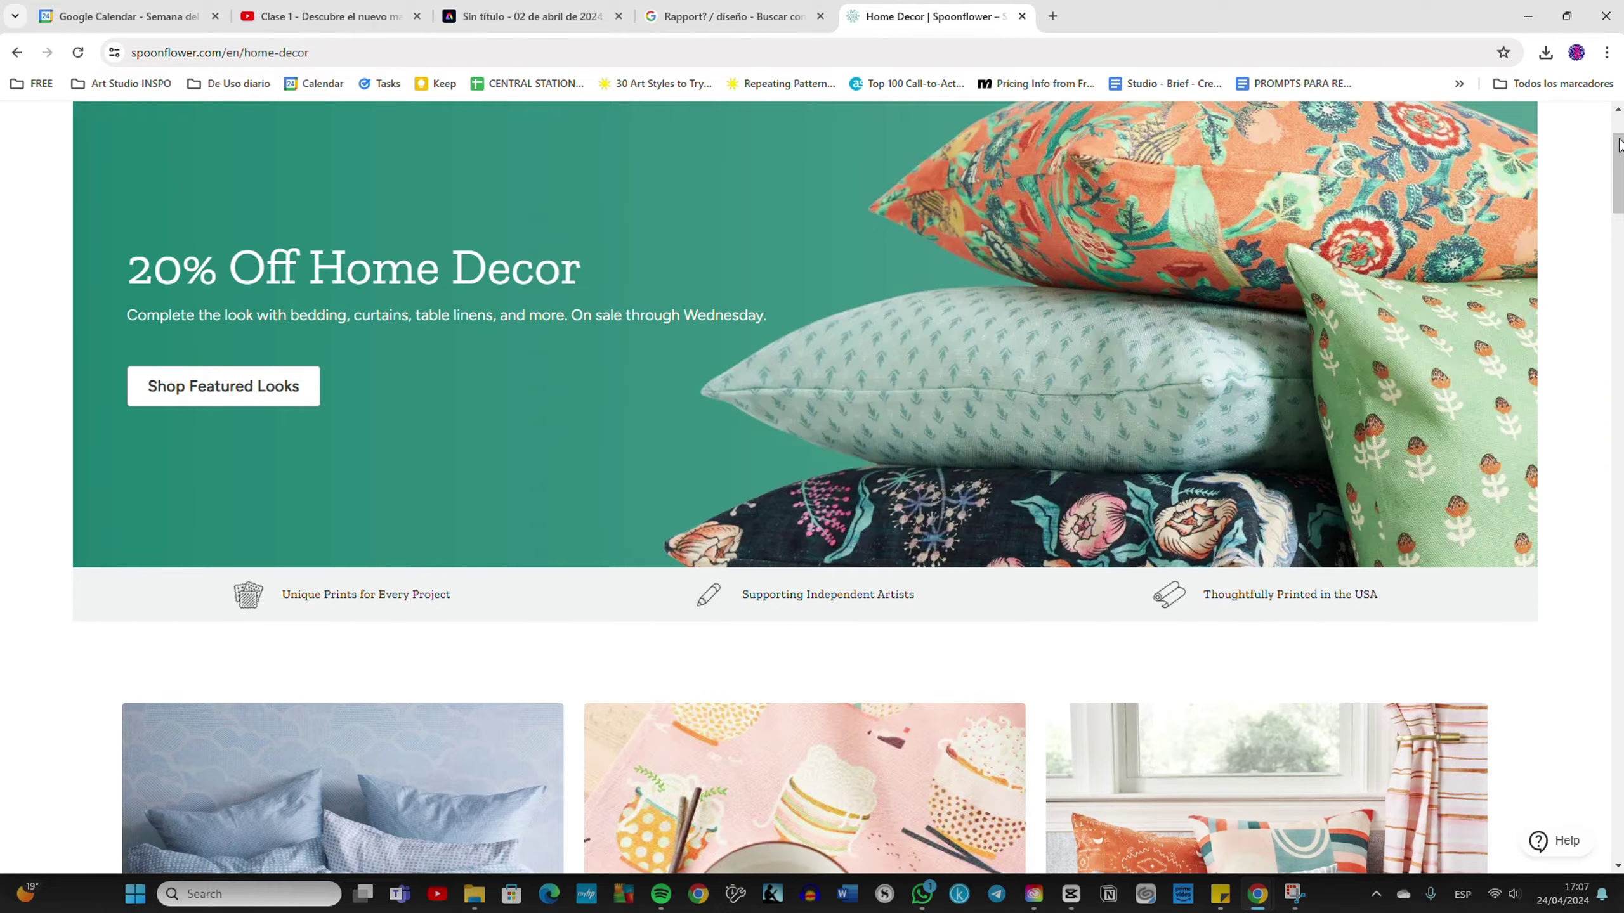
drag(1619, 144, 1621, 272)
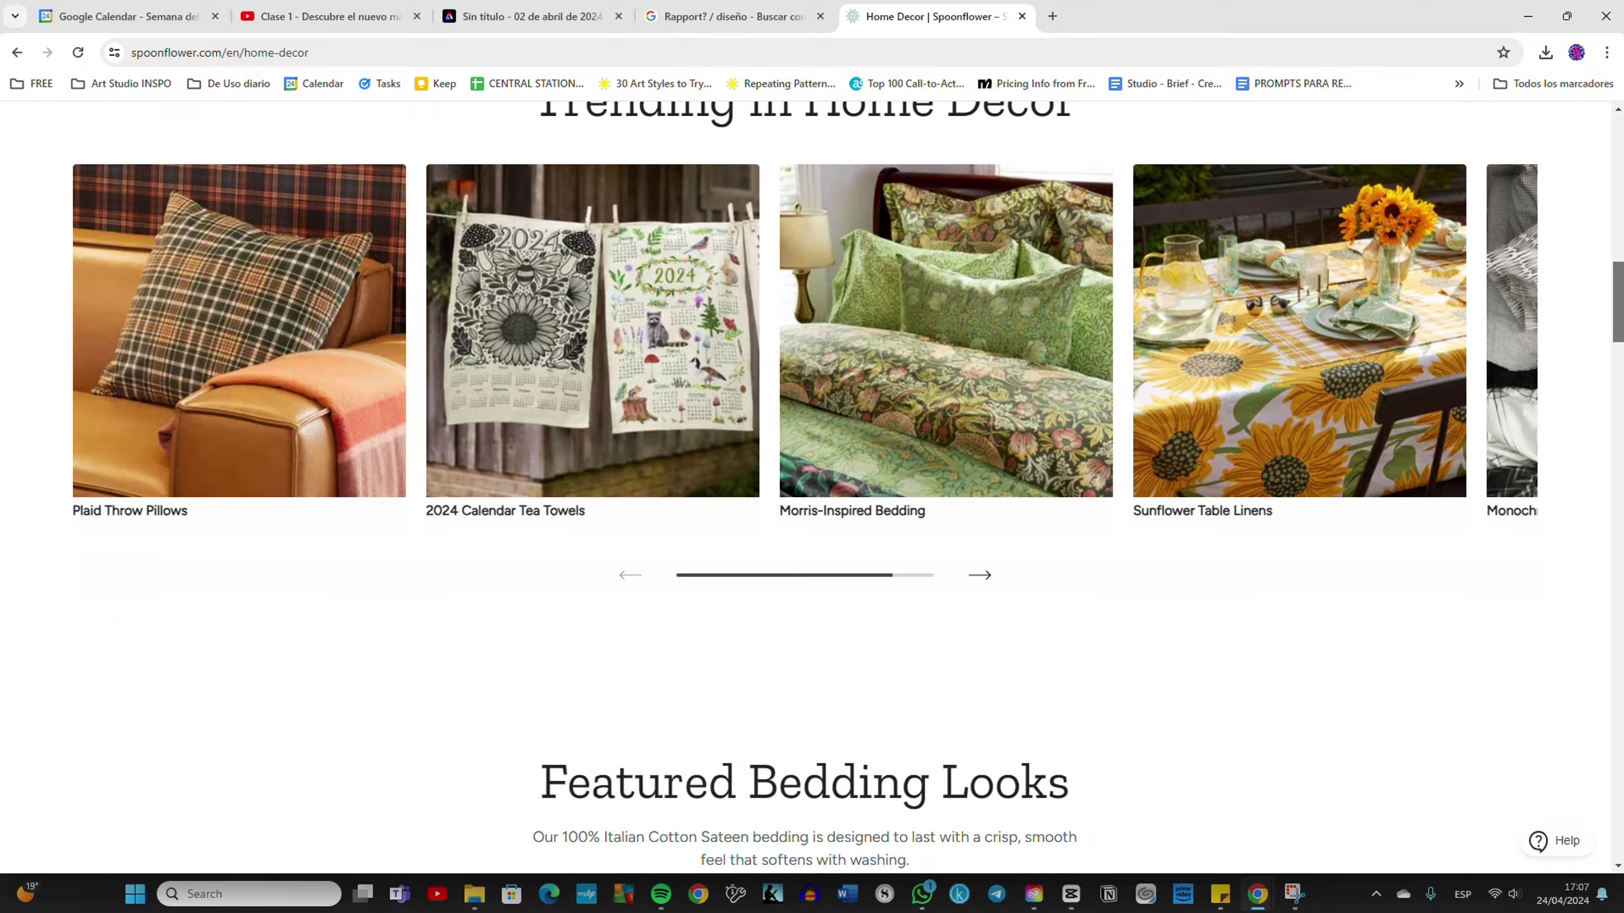
scroll(1394, 440, down, 1)
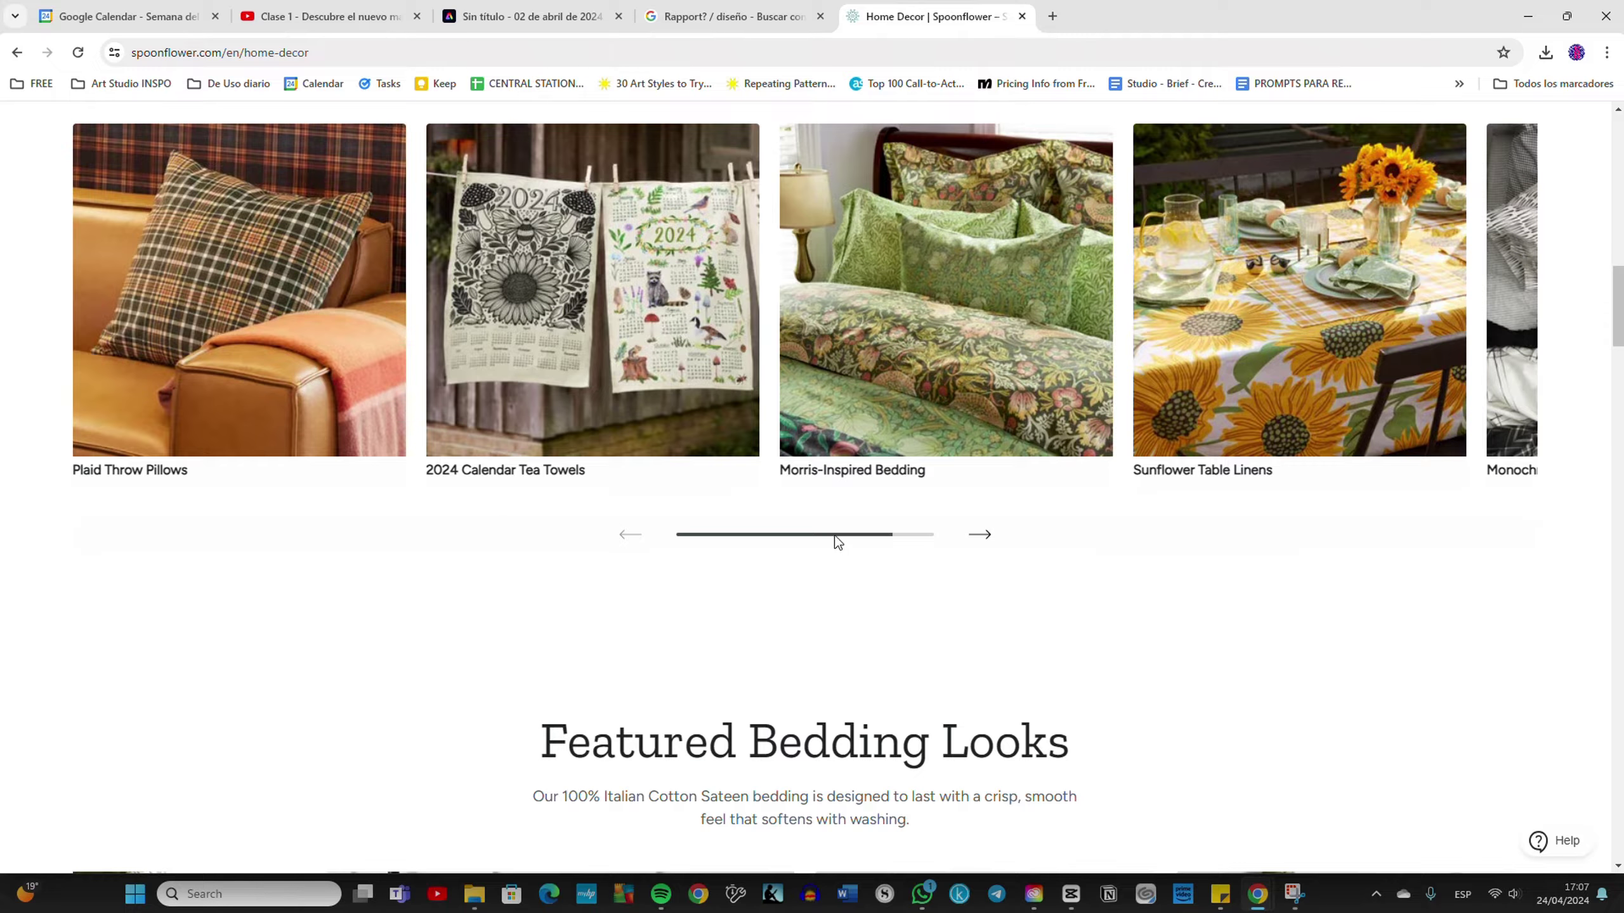
click(991, 537)
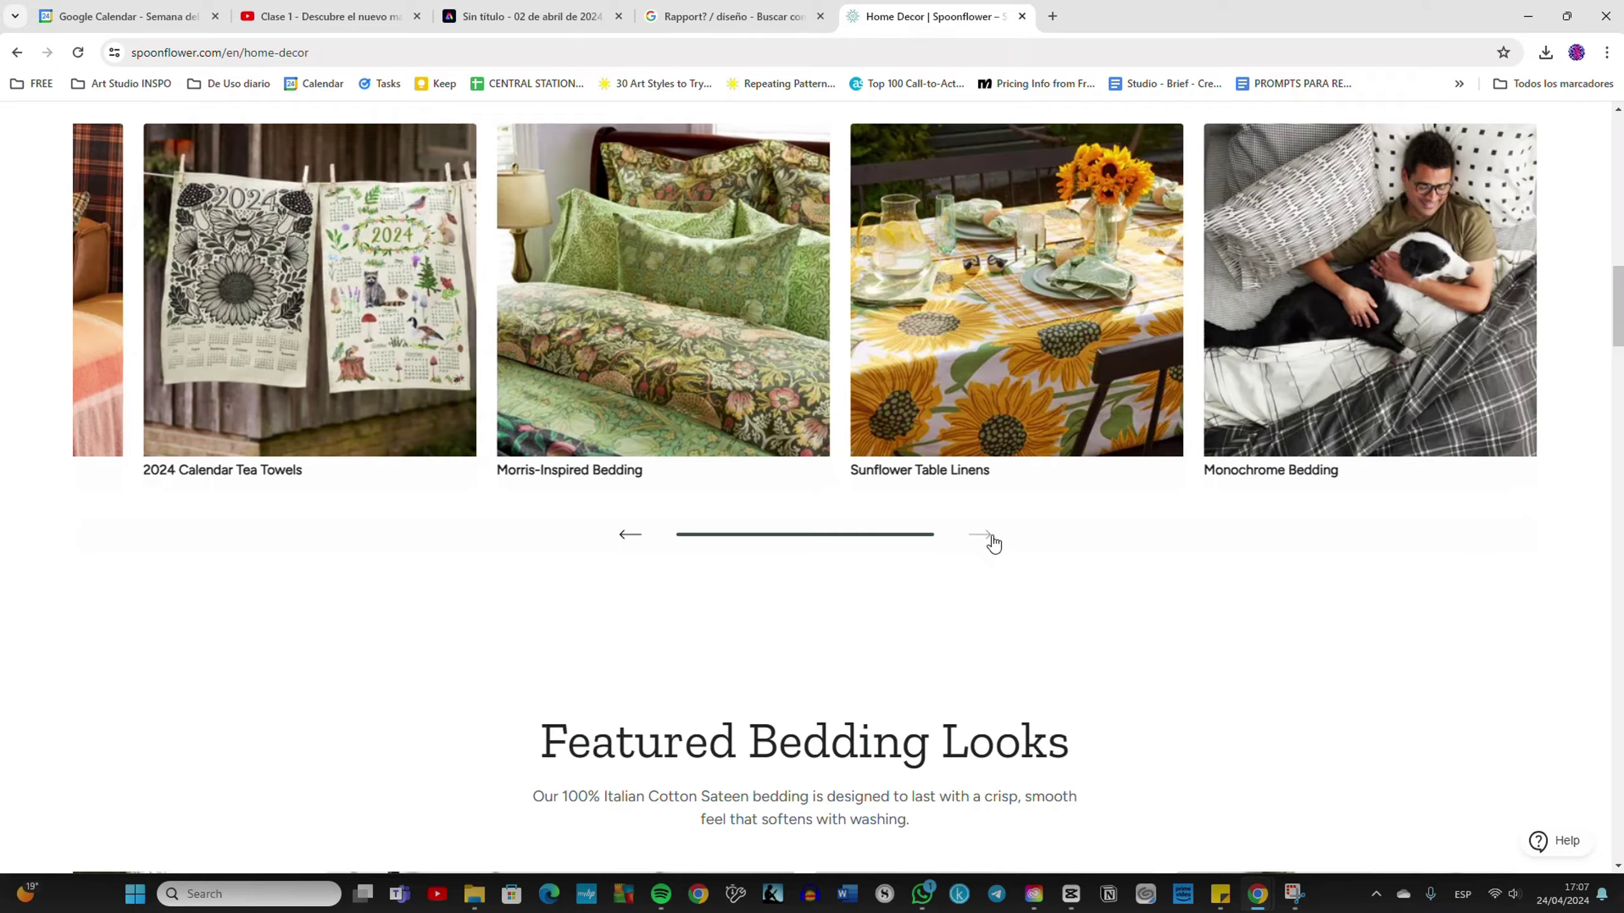
click(629, 551)
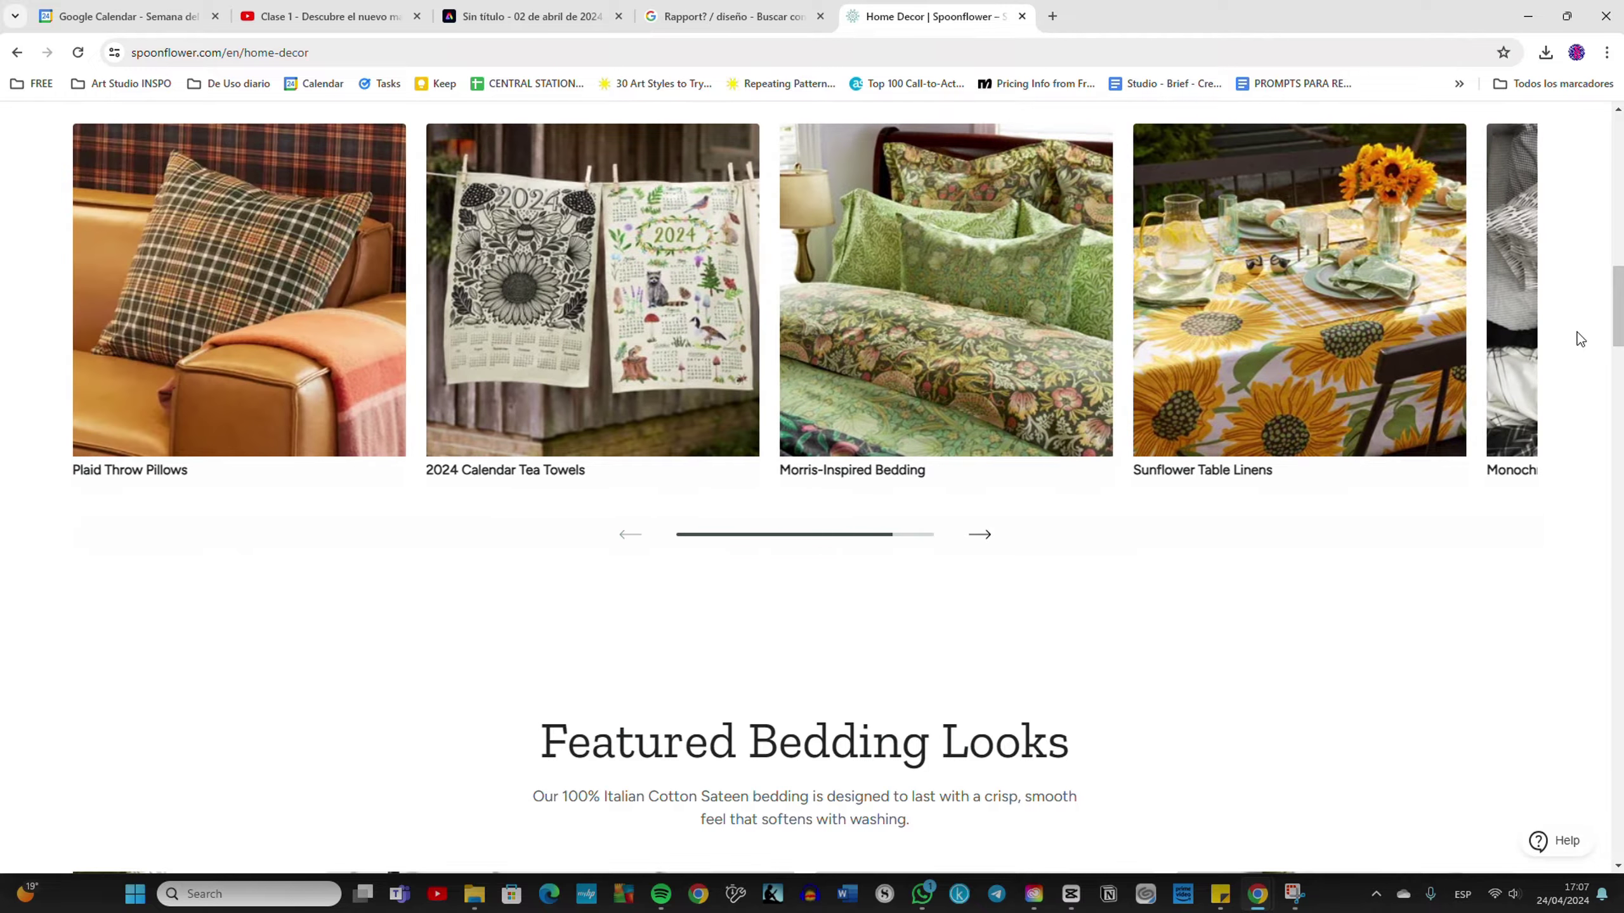
drag(1618, 301, 1618, 675)
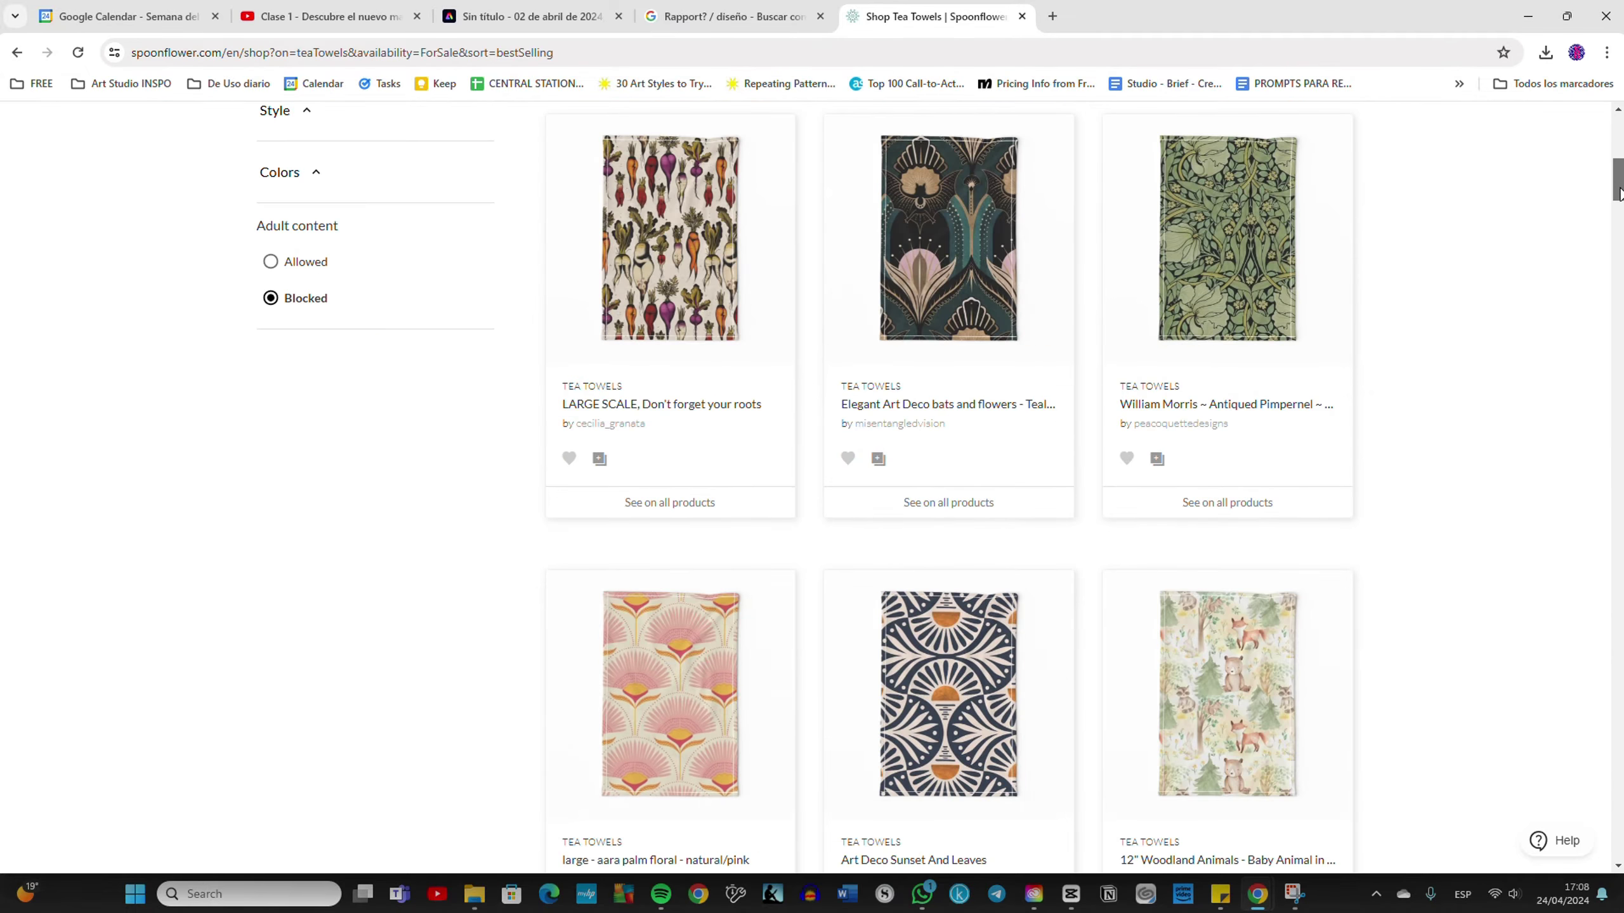
drag(1621, 230, 1621, 356)
Step: Go back twice to the Spoonflower homepage and scroll to its wallpaper collections
click(25, 55)
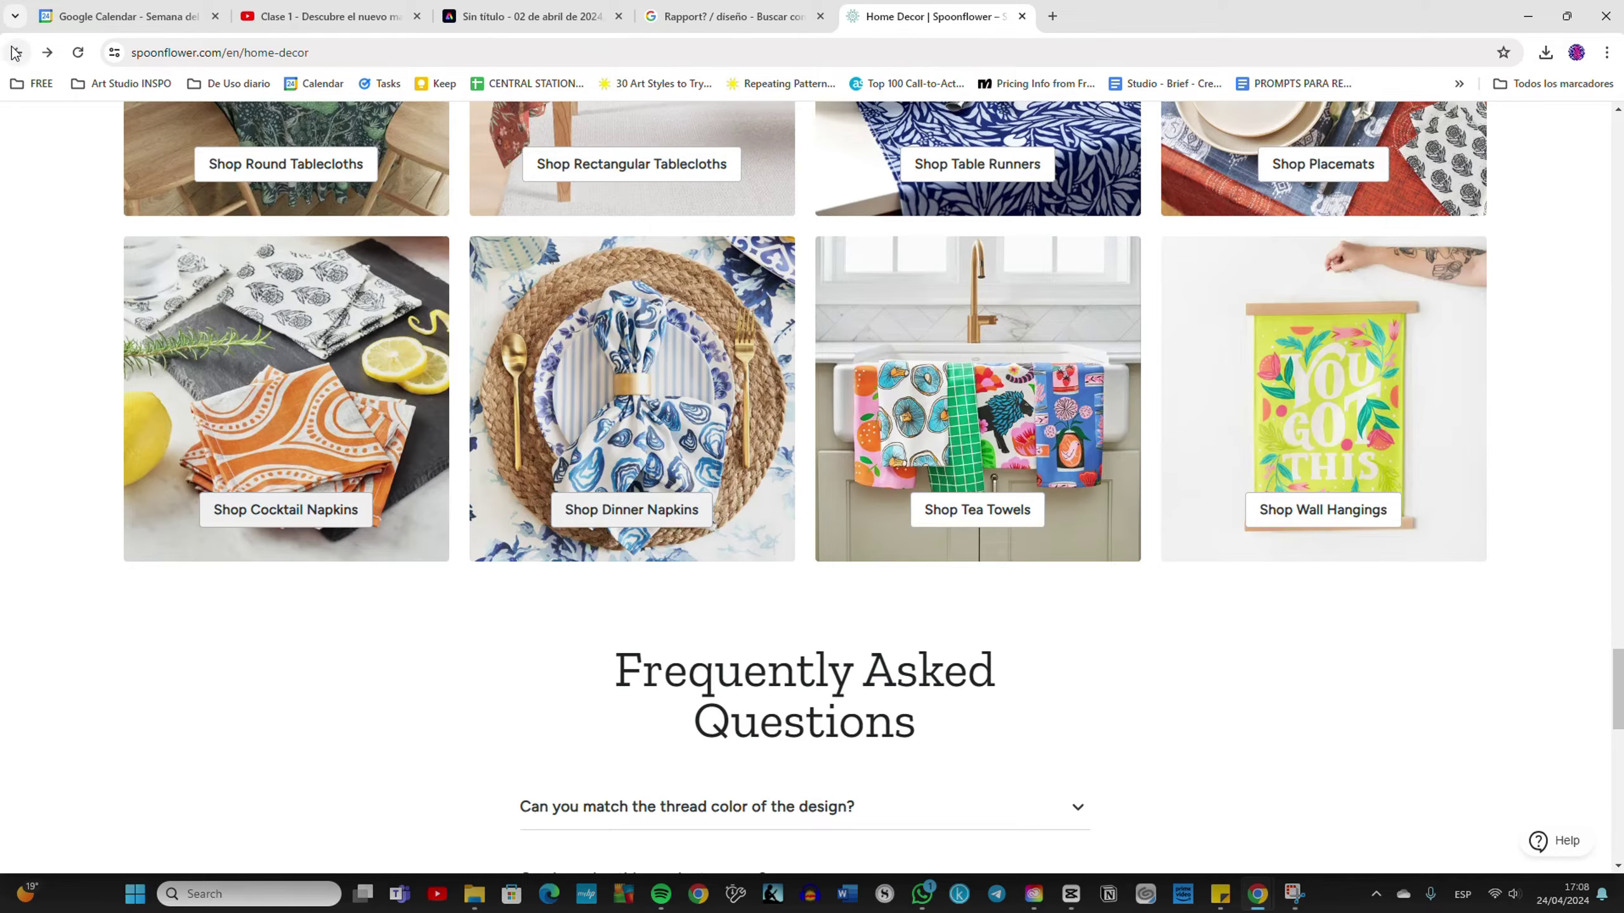
click(15, 53)
drag(1621, 285, 1619, 413)
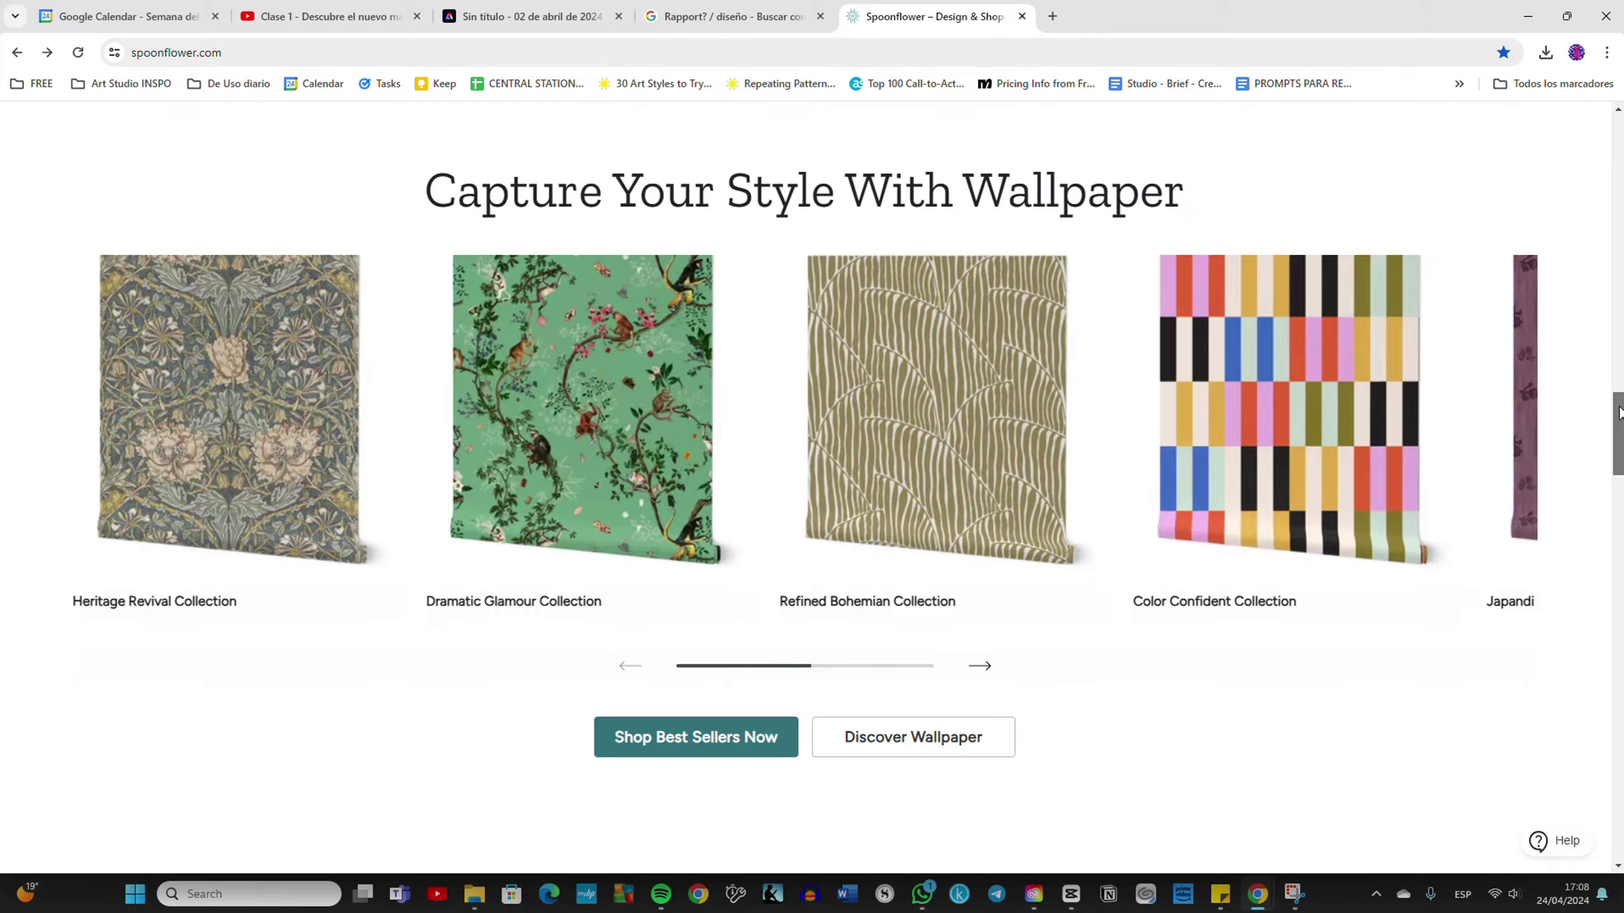
Step: Go from the Spoonflower wallpaper page to the Red Fabric listings
click(932, 751)
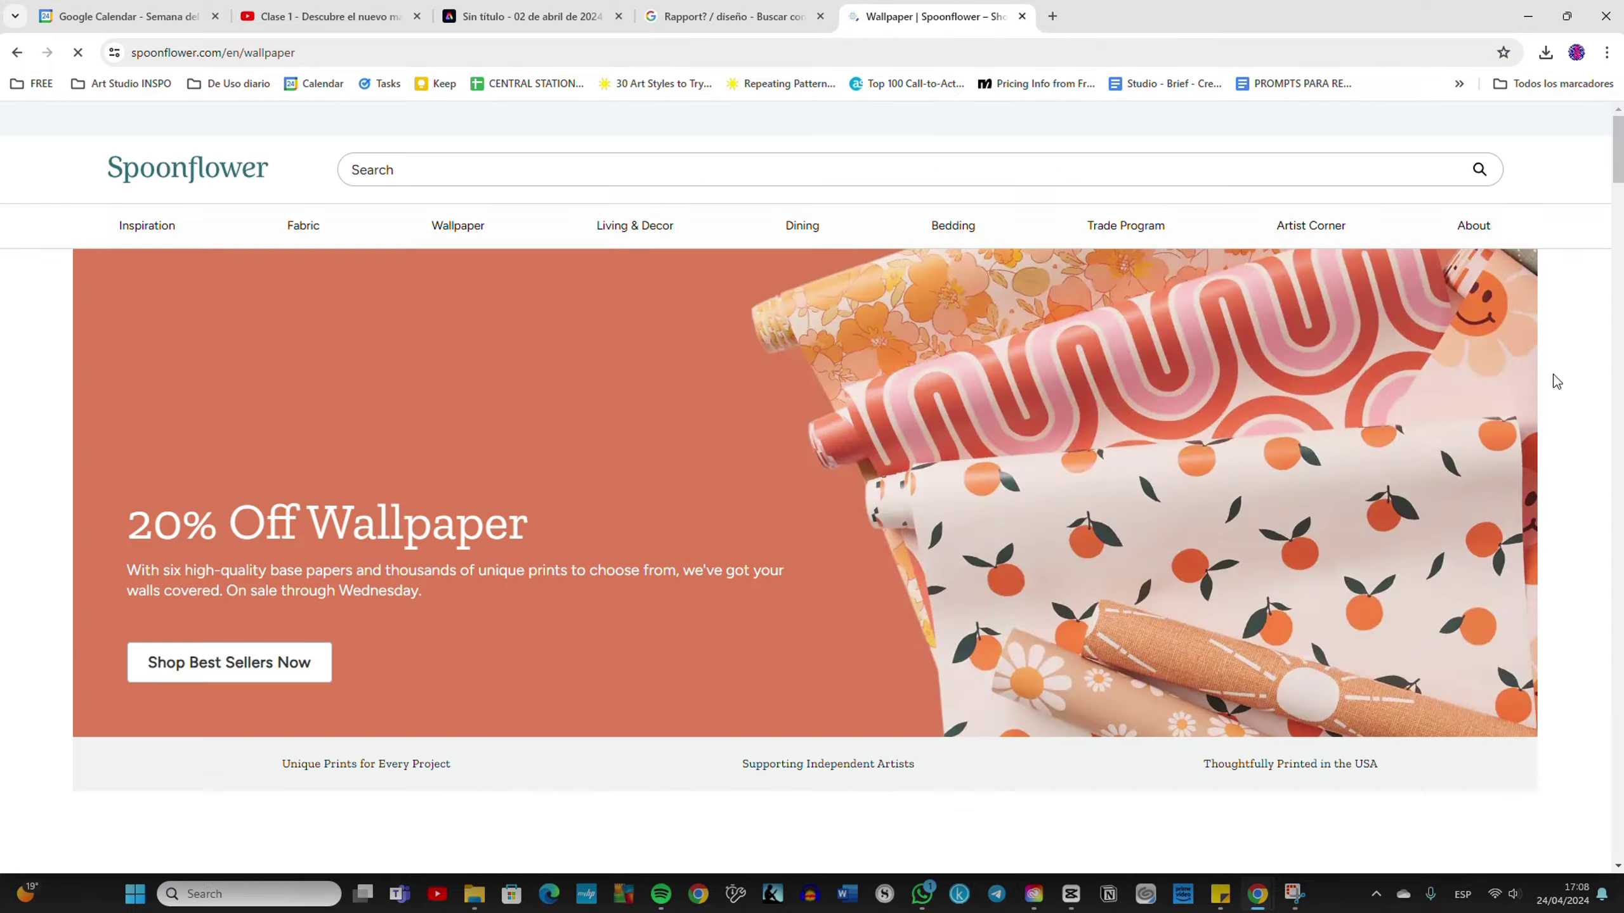
drag(1620, 140, 1621, 432)
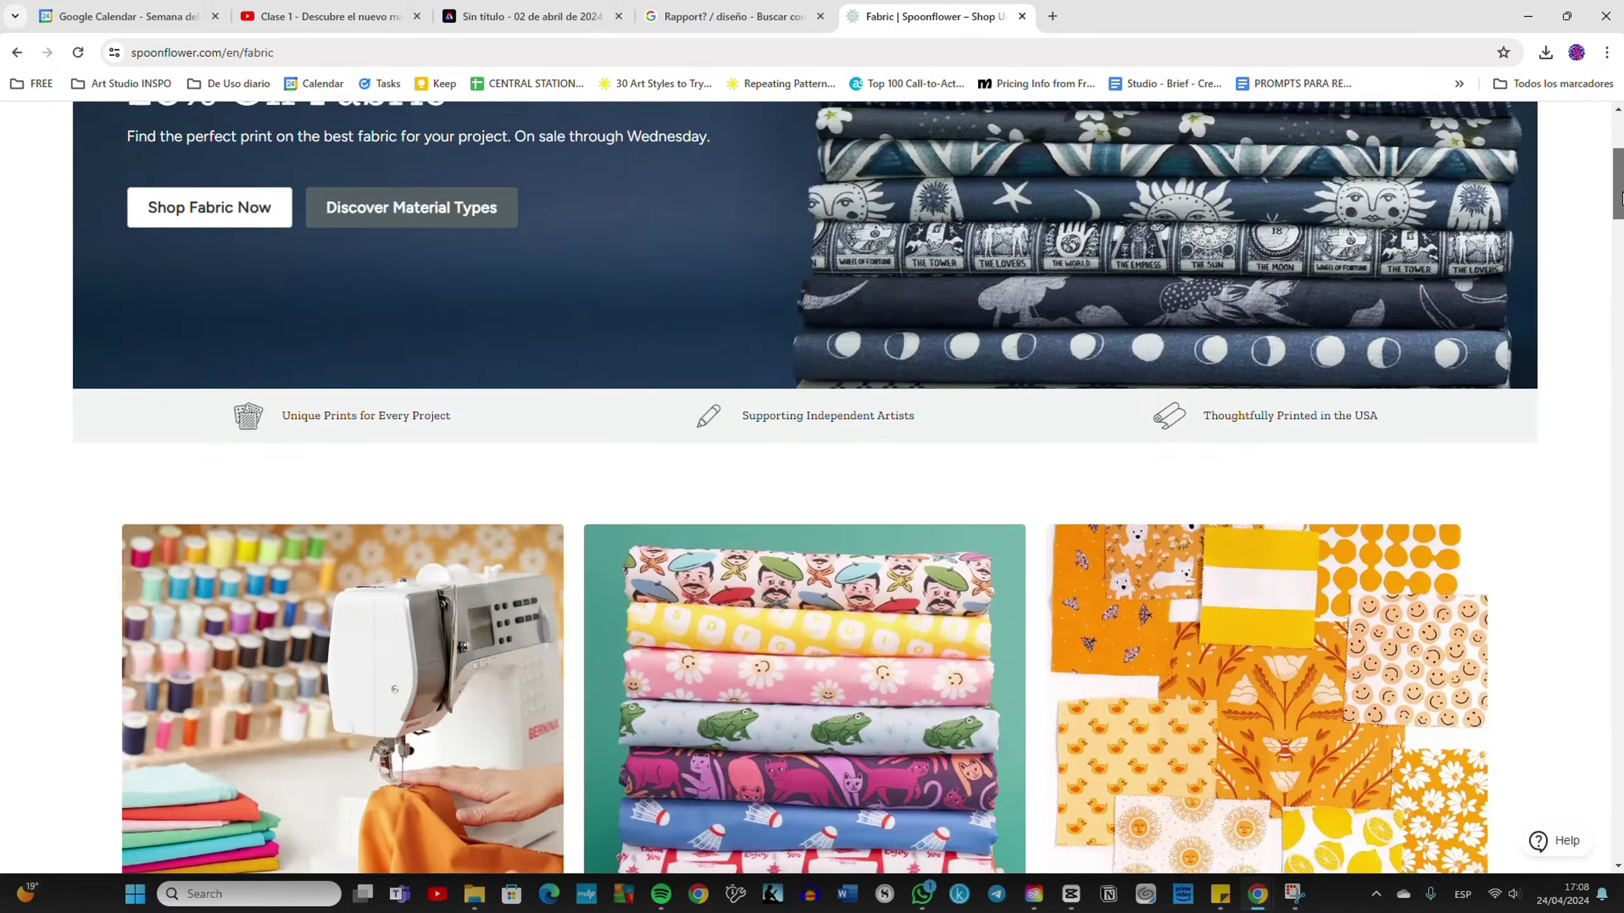
drag(1620, 198, 1621, 296)
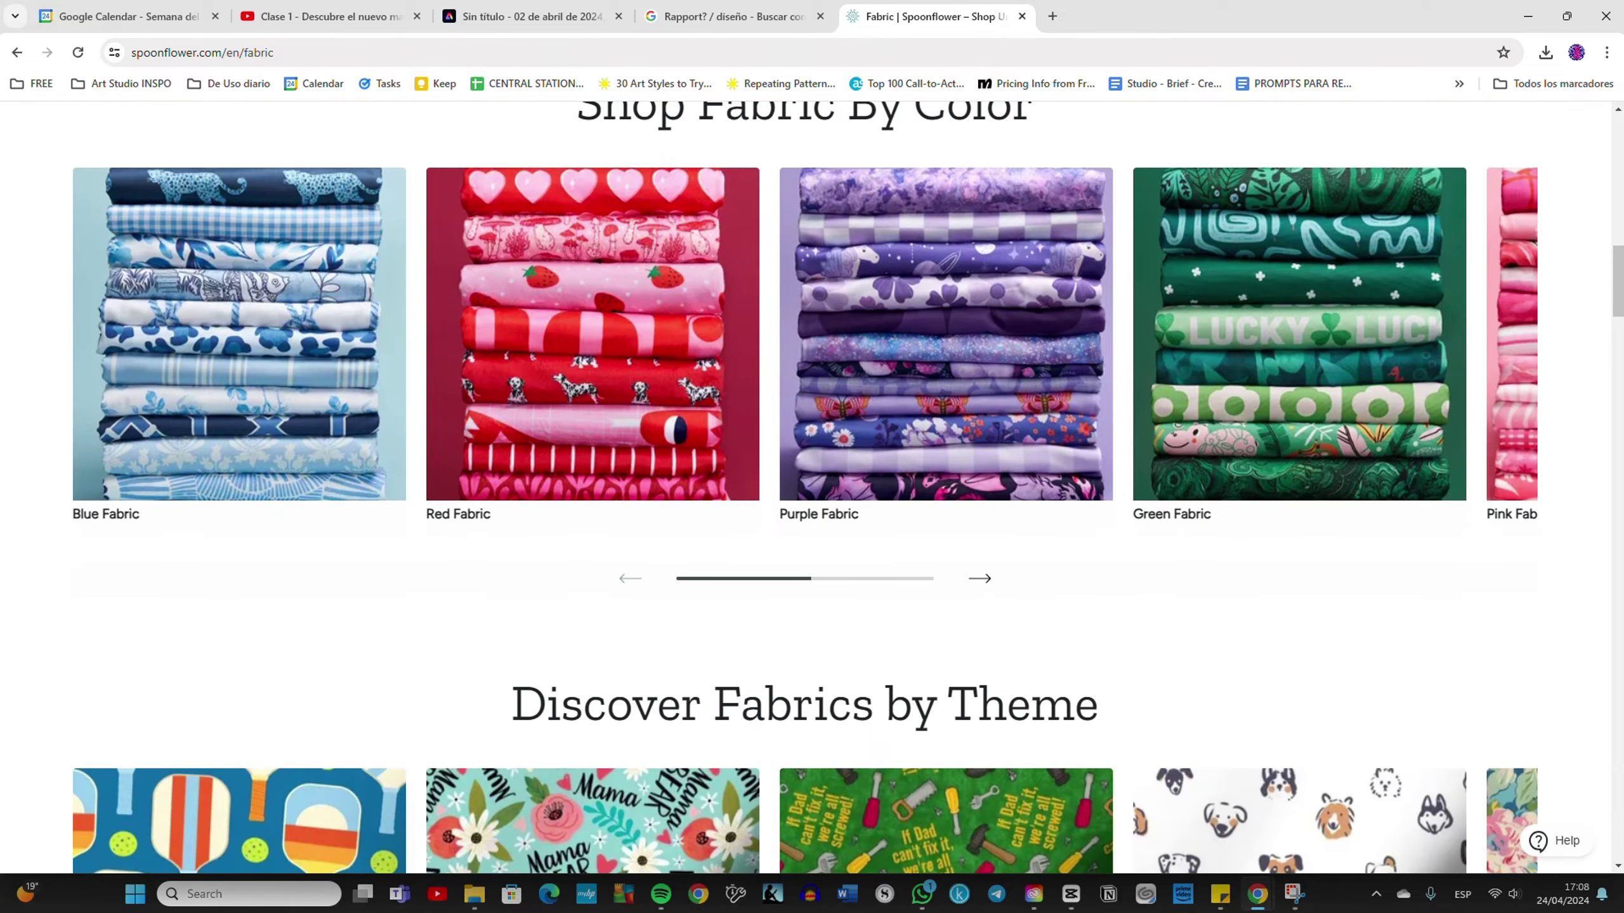
click(656, 371)
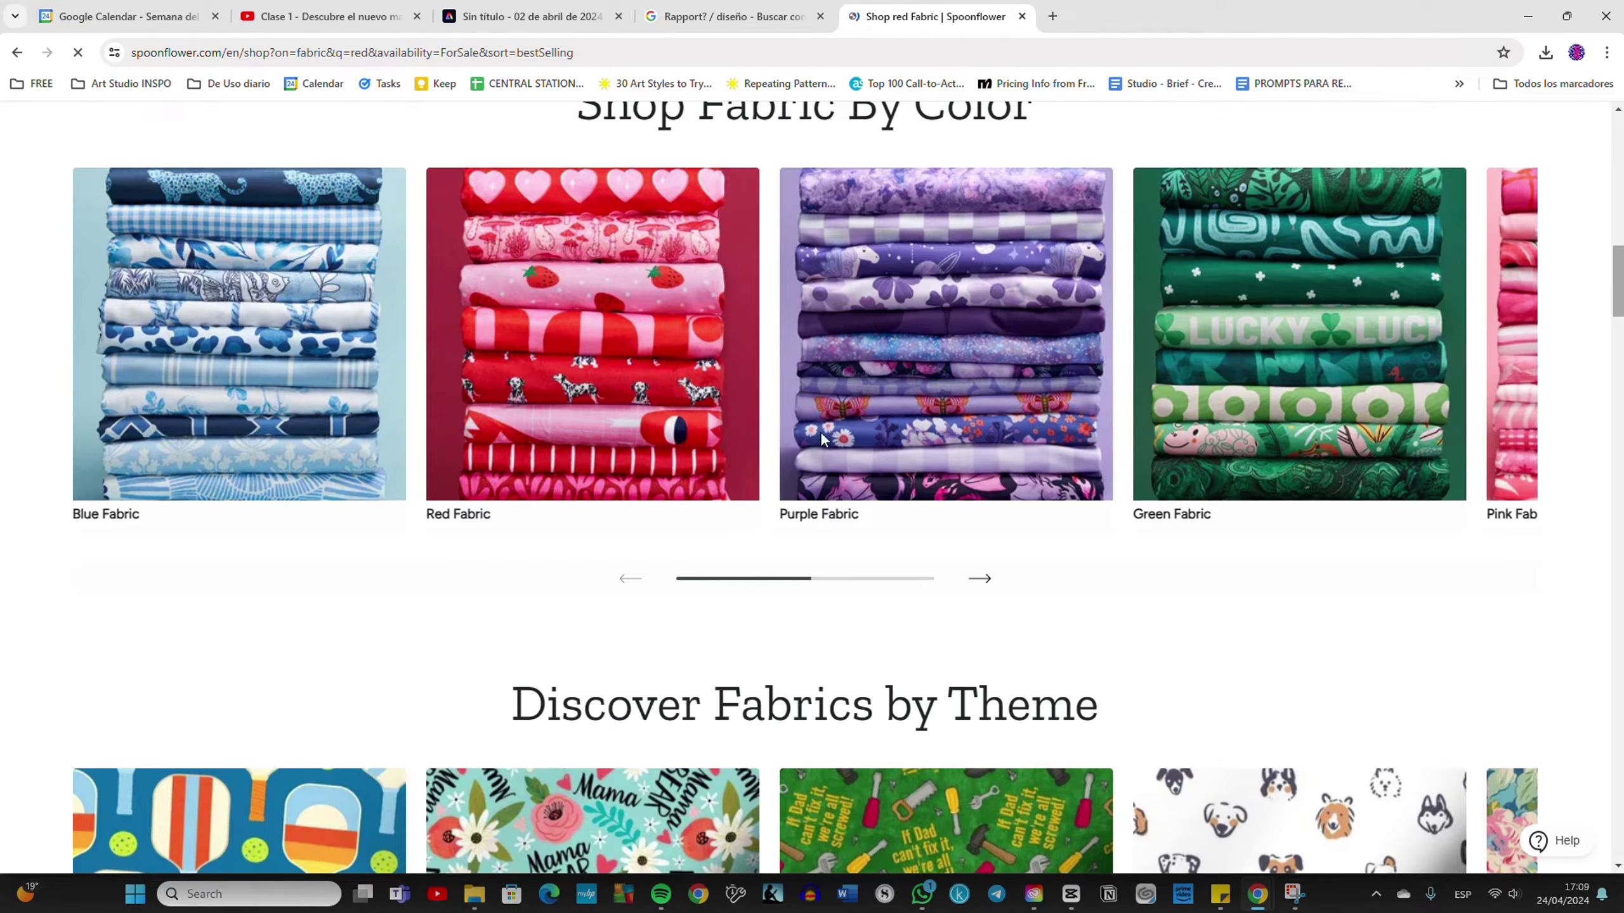
Step: Scroll through the best-selling red fabric results, then return to Redbubble's hardcover journals
scroll(1010, 432, down, 5)
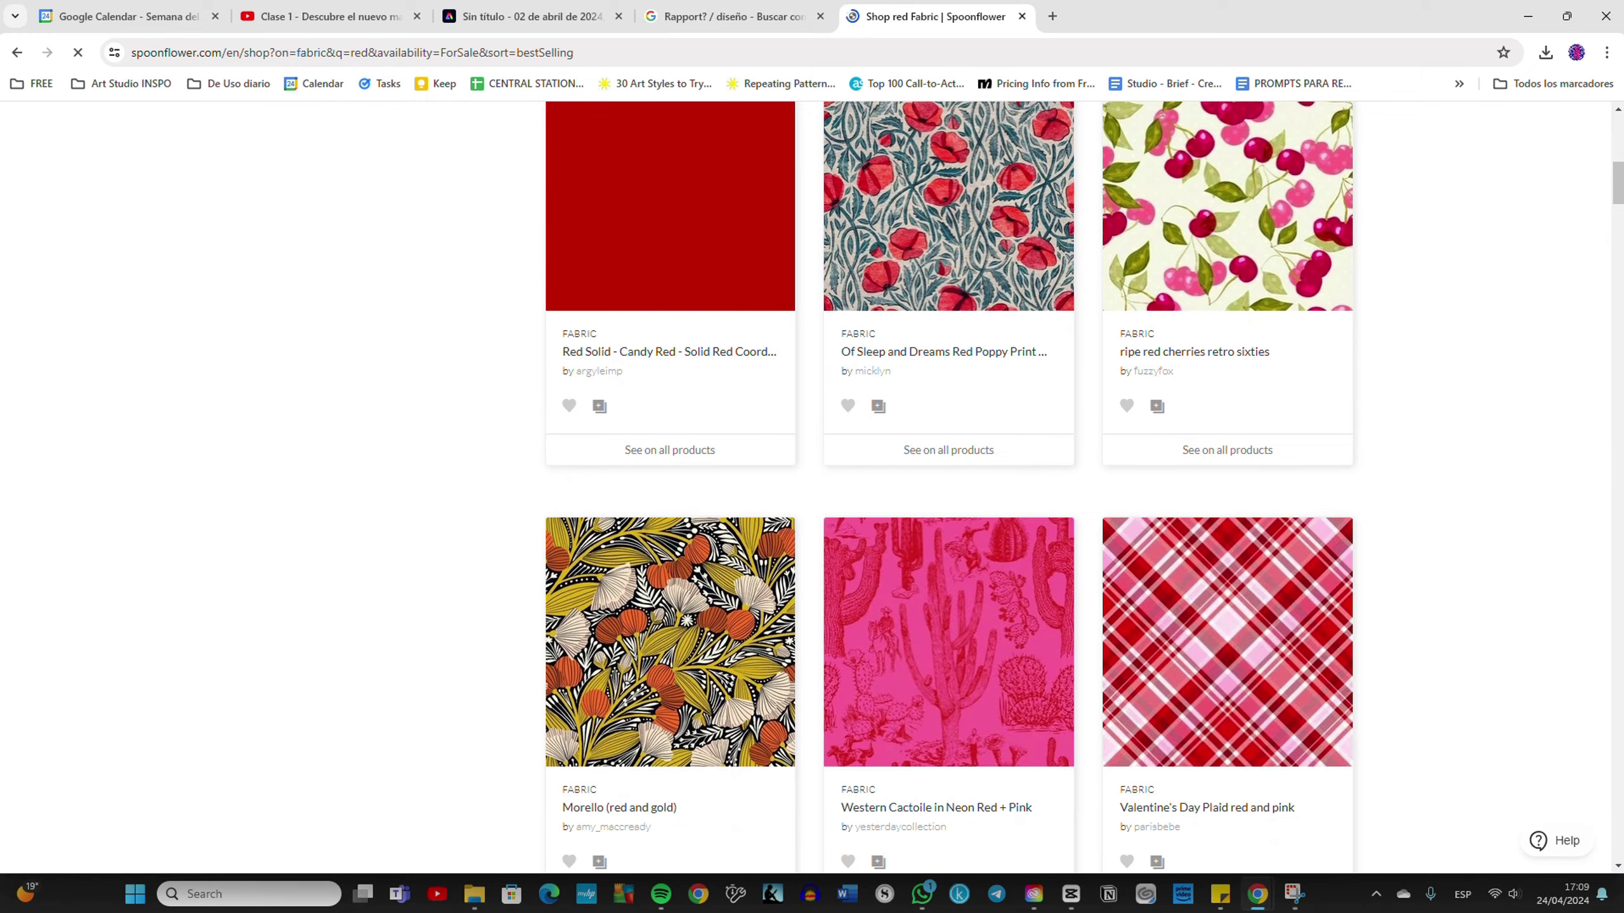
scroll(1492, 359, down, 10)
scroll(950, 486, down, 5)
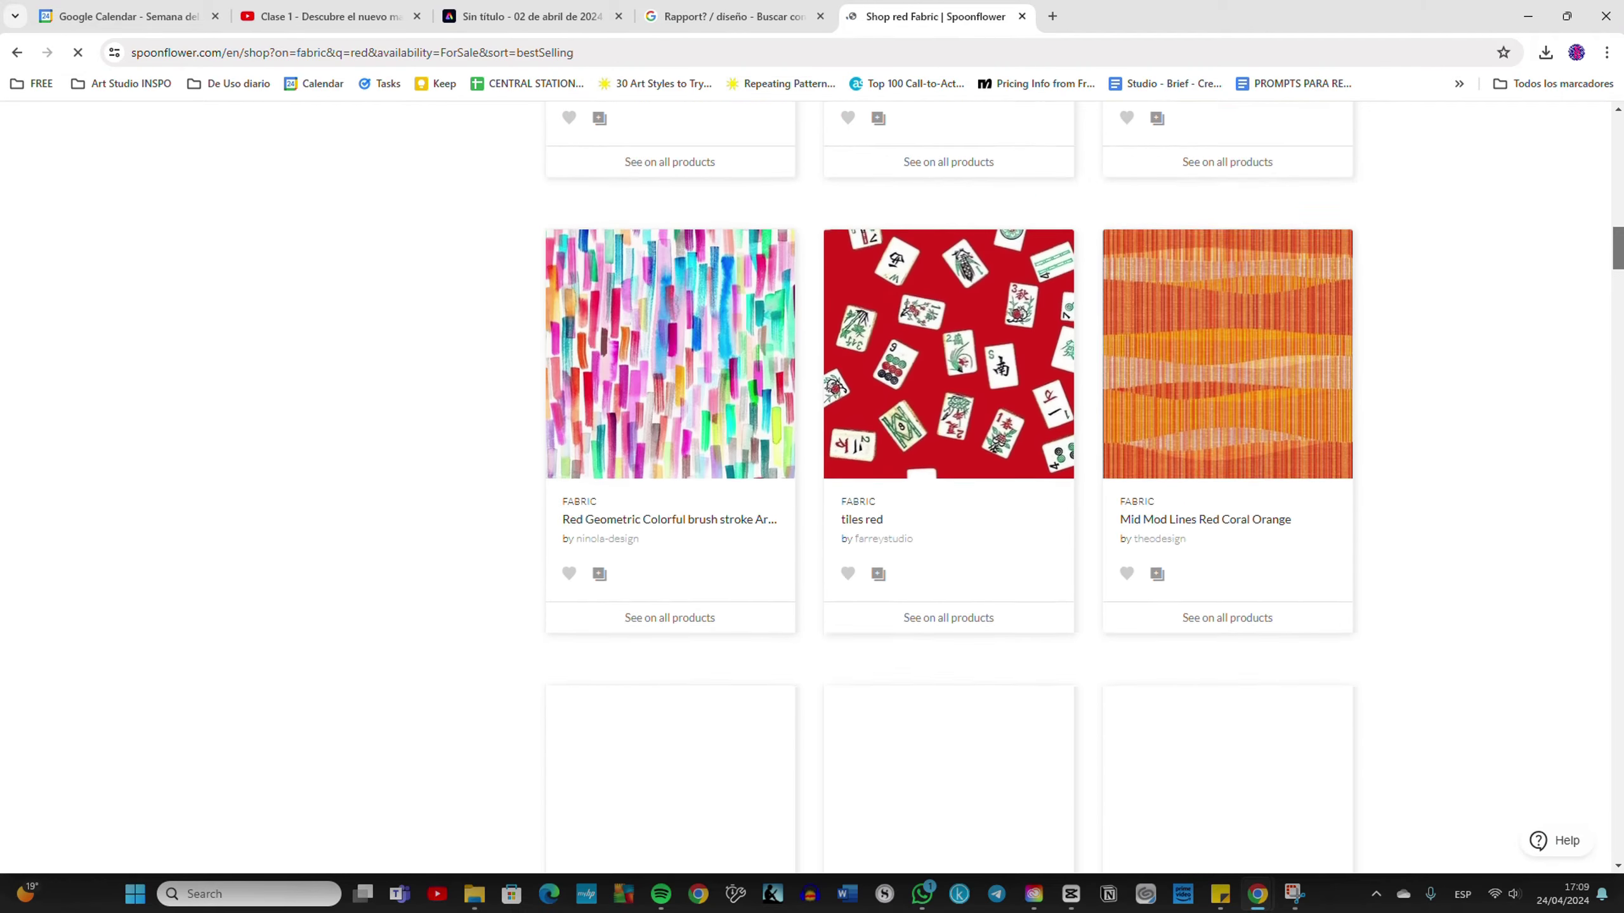
scroll(949, 486, down, 10)
scroll(949, 486, down, 3)
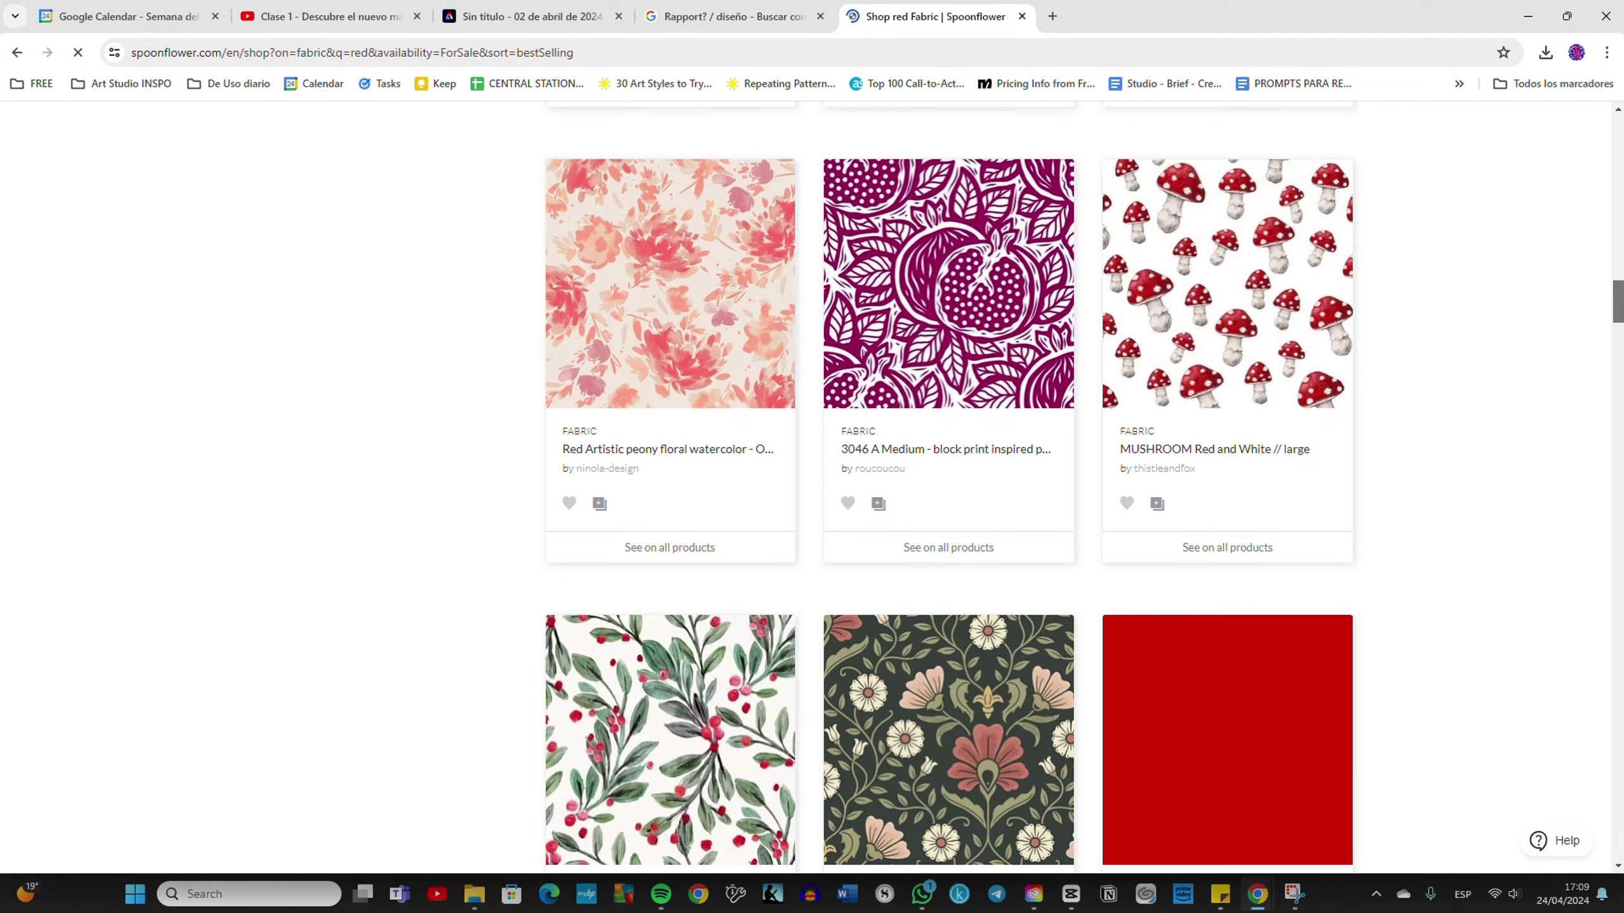
scroll(1556, 244, up, 10)
scroll(1555, 245, up, 8)
key(alt+Left)
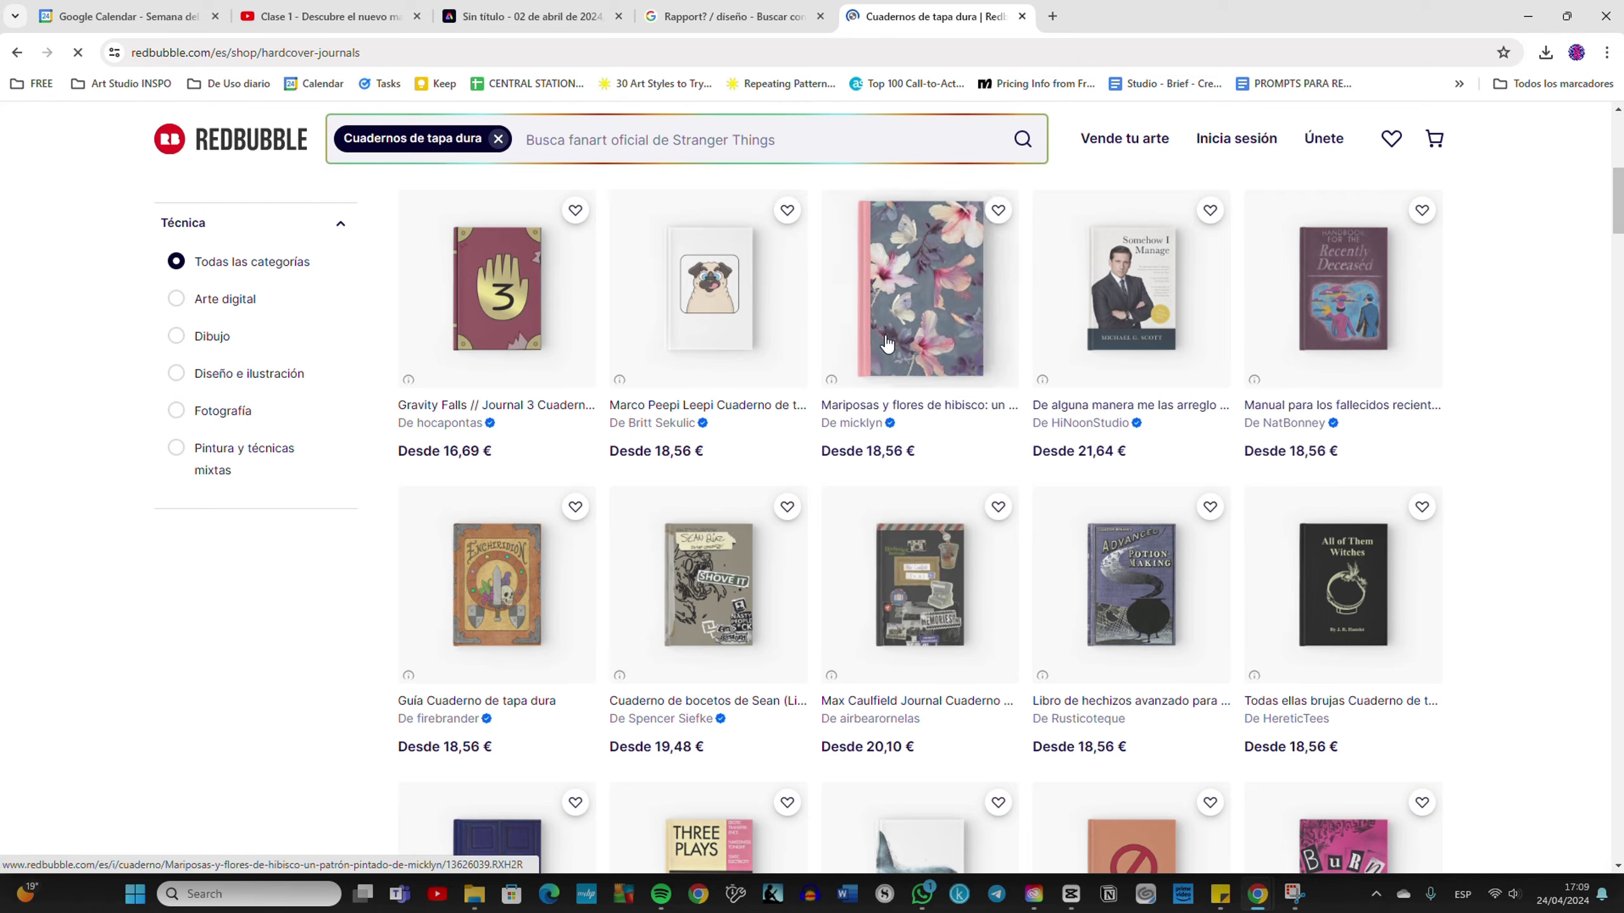
click(885, 344)
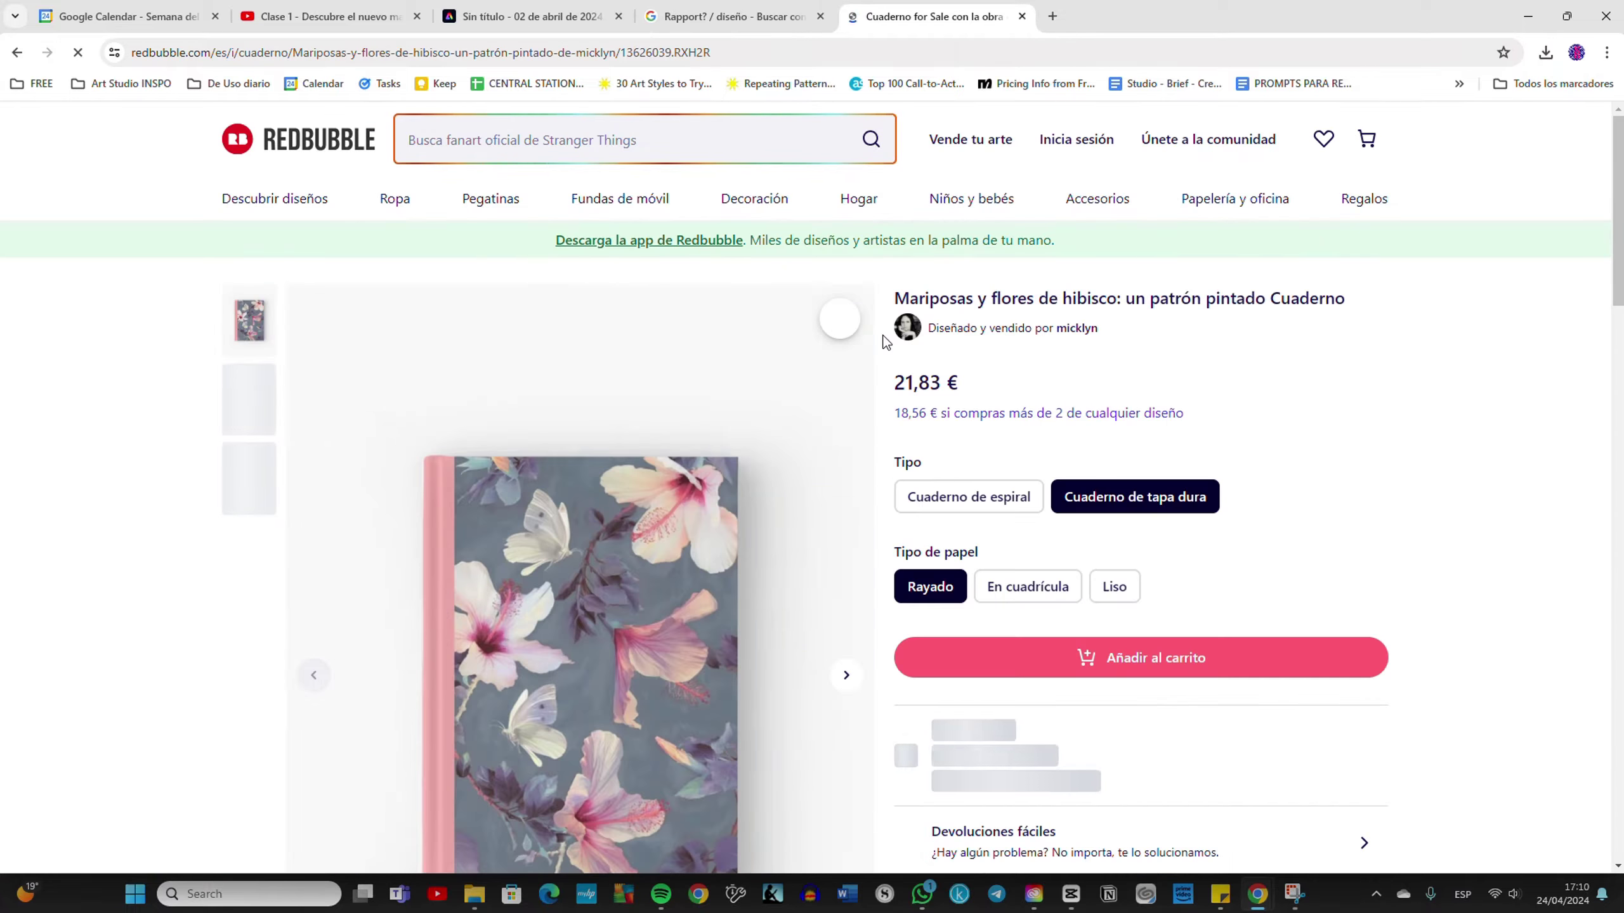
scroll(1253, 554, down, 3)
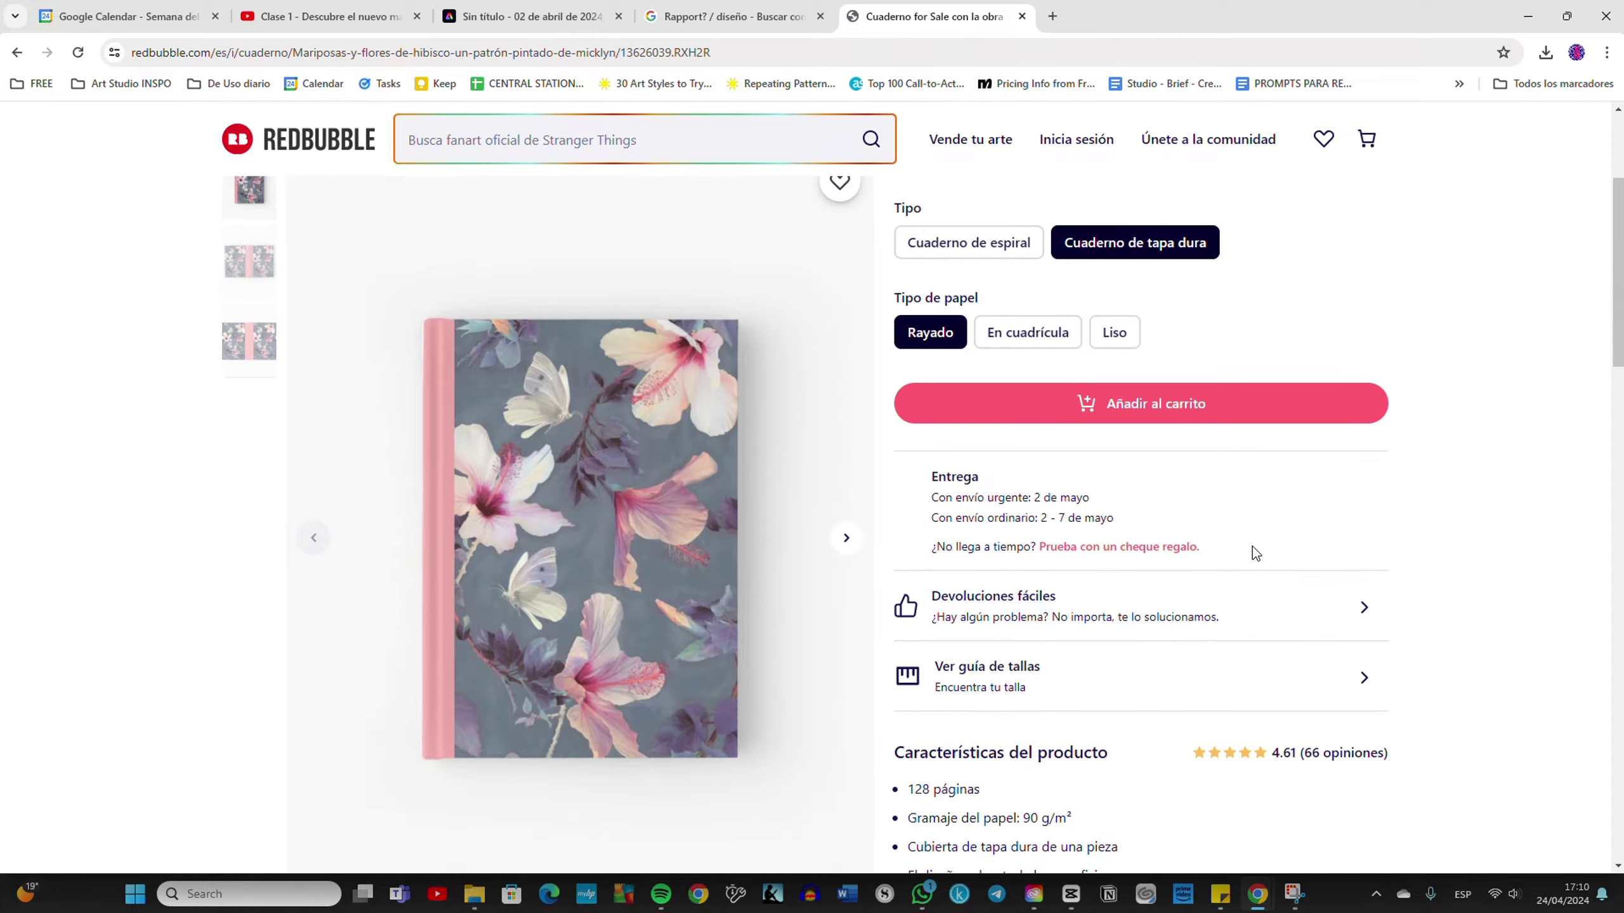
click(16, 53)
scroll(465, 409, down, 5)
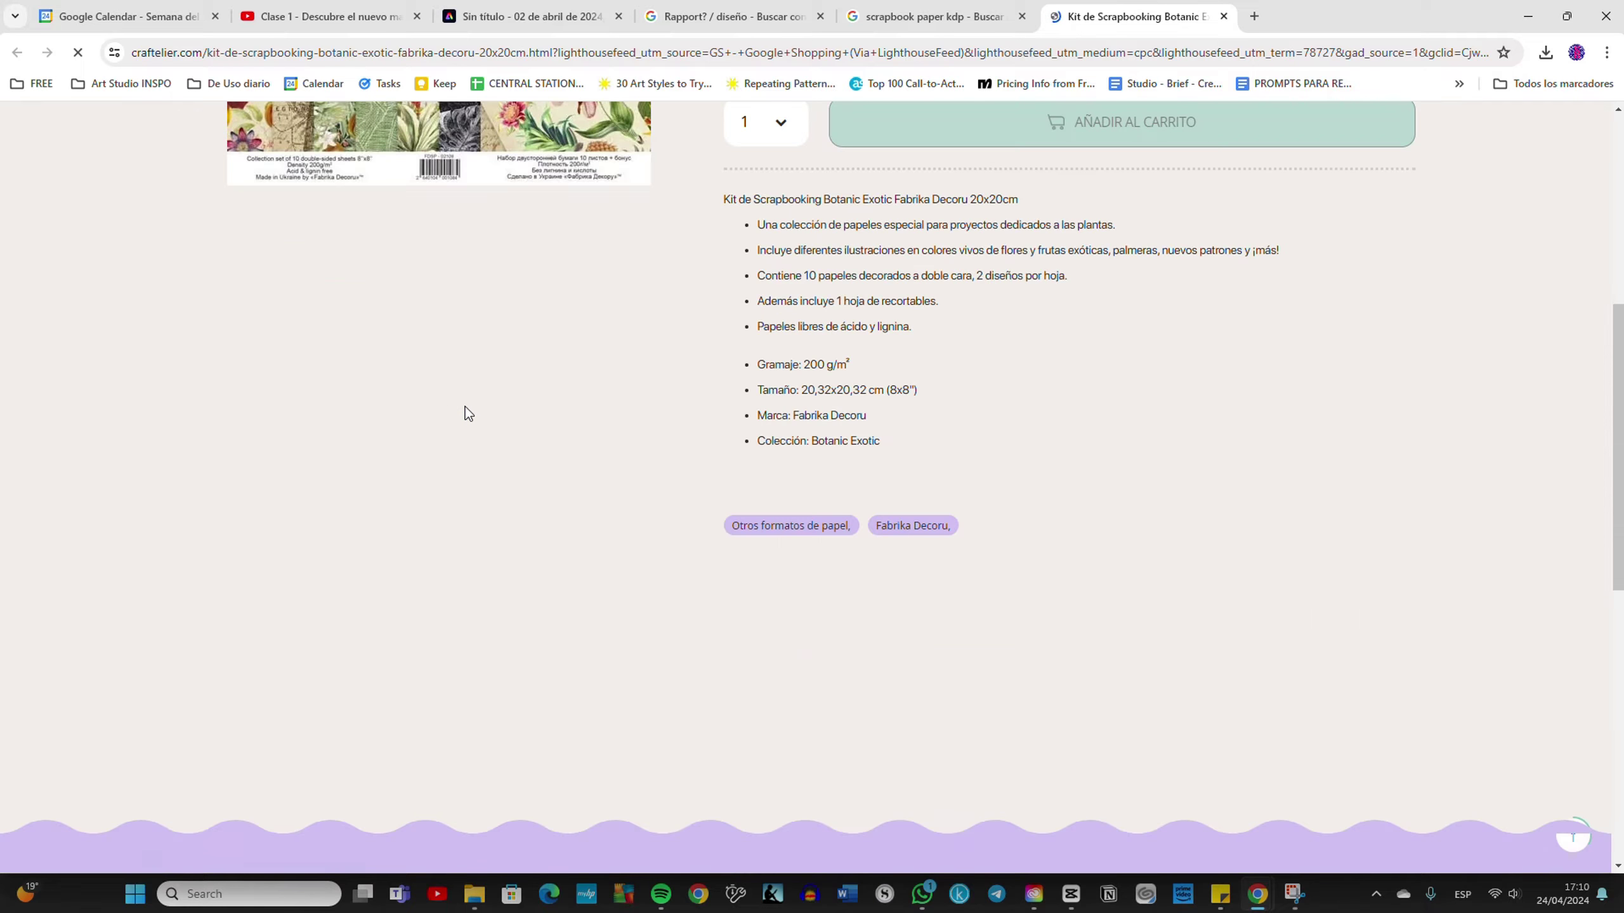
scroll(339, 439, down, 5)
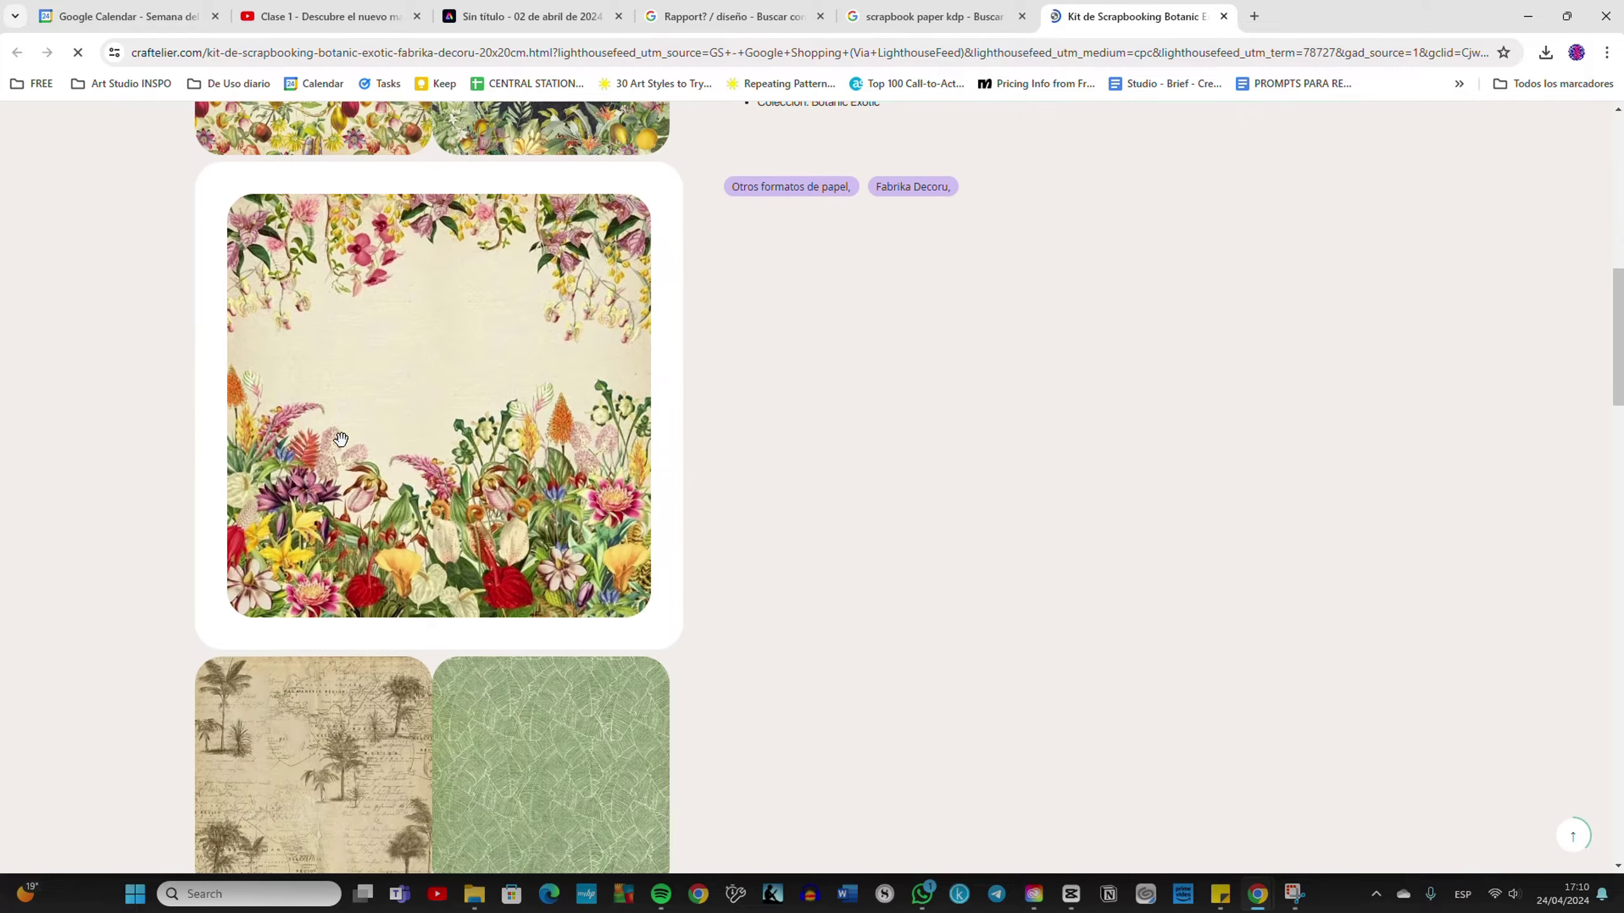
scroll(269, 448, down, 5)
scroll(555, 462, down, 5)
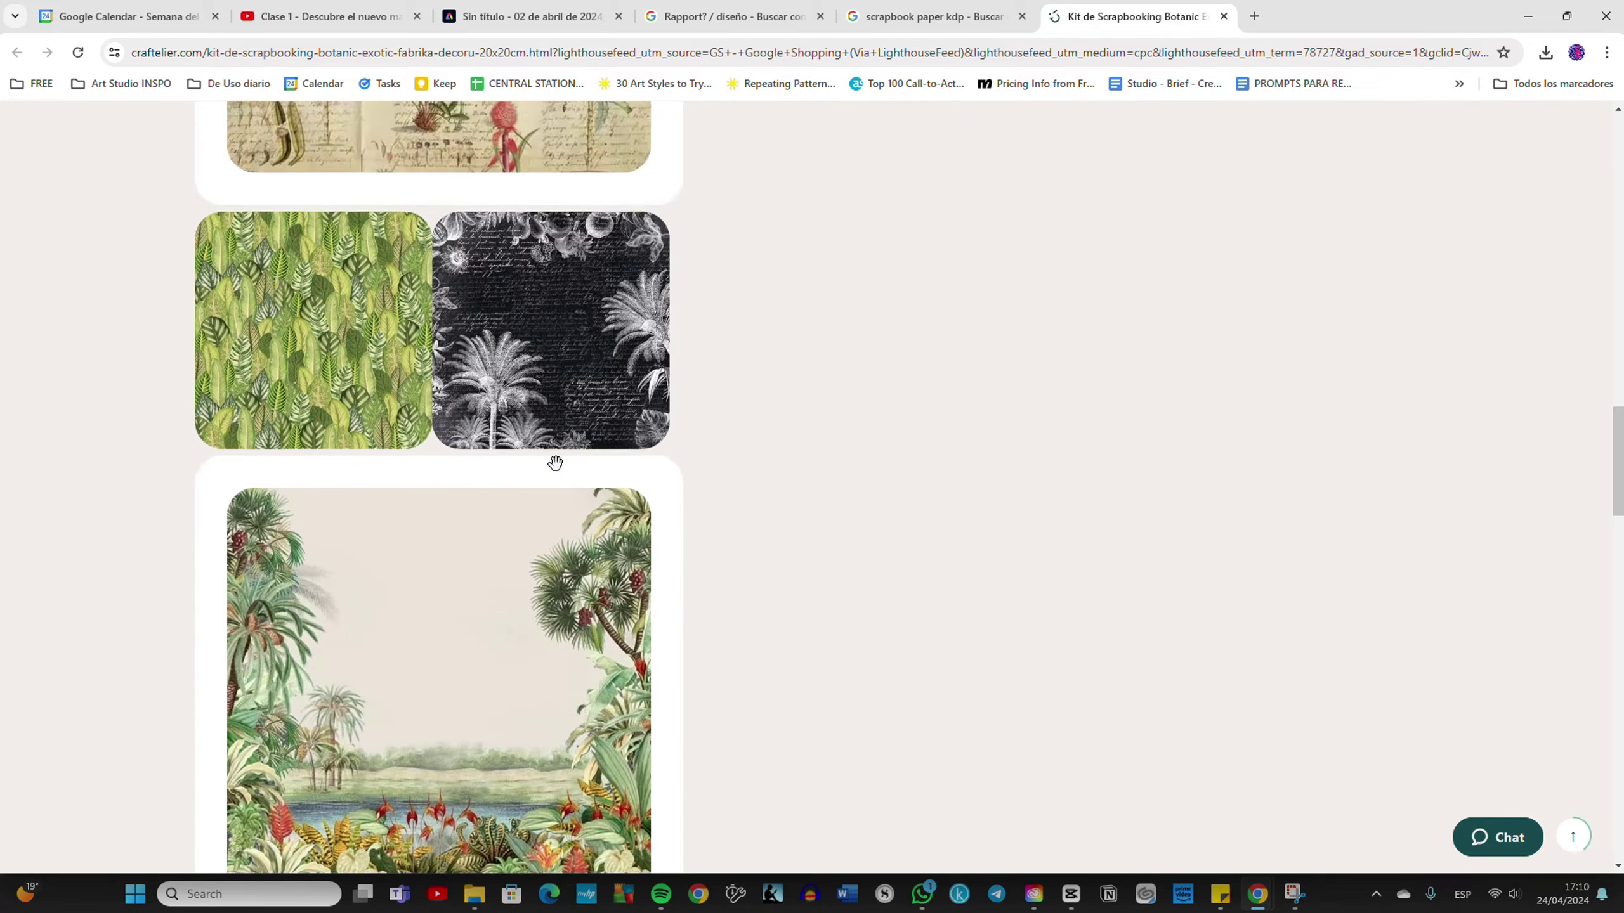
scroll(555, 462, down, 5)
scroll(555, 462, down, 5)
scroll(556, 467, down, 5)
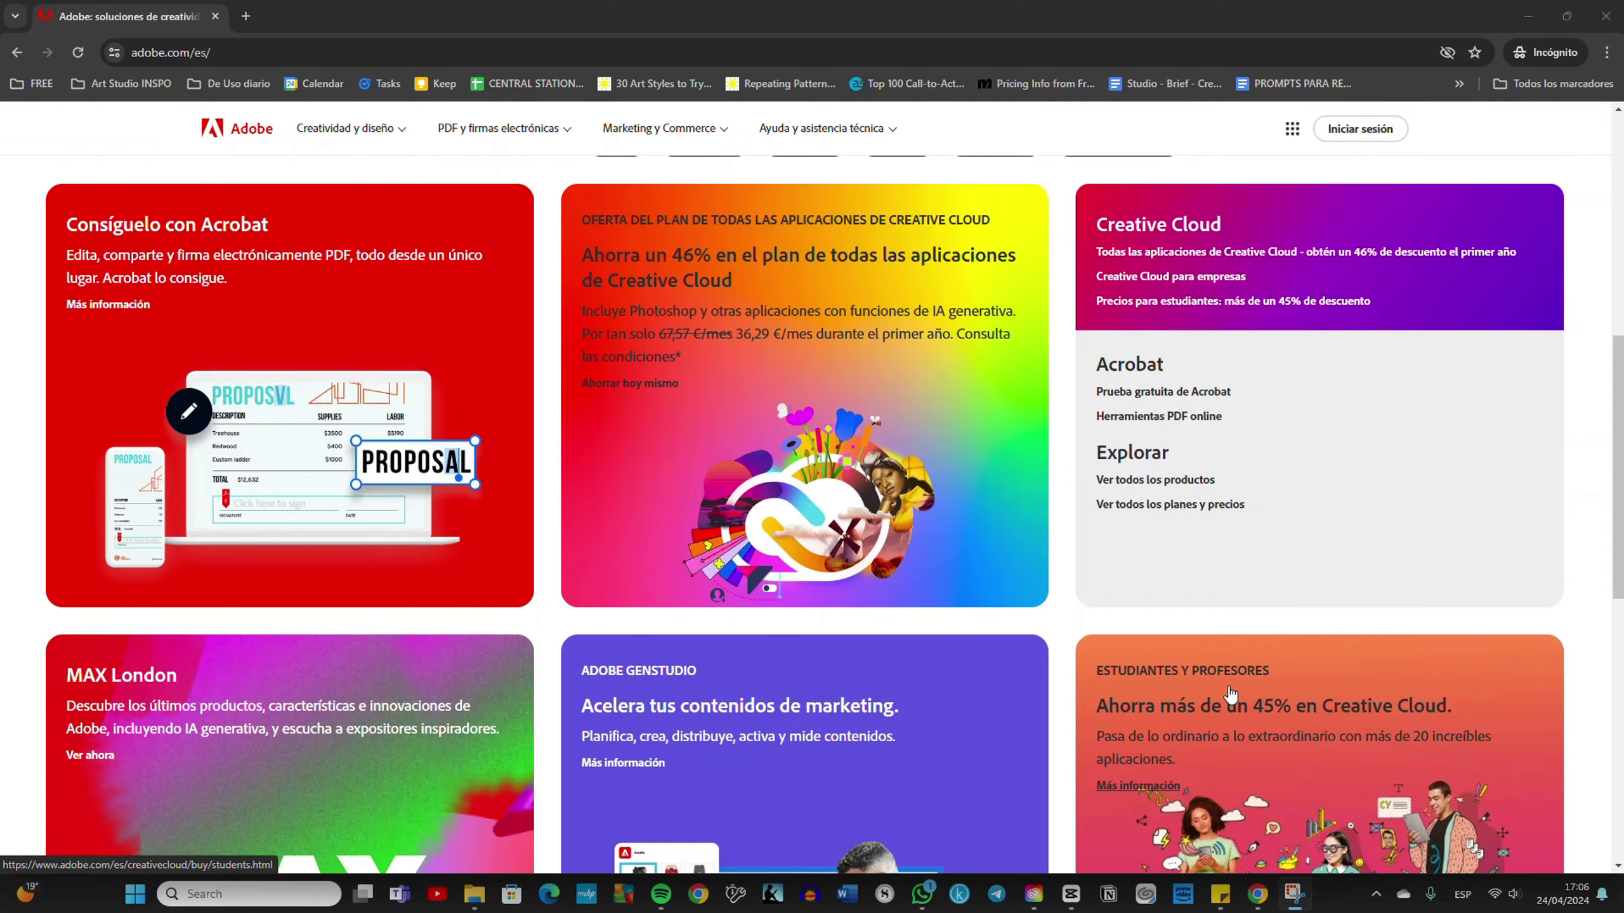
Step: Scroll up and down through the Adobe Creative Cloud page
scroll(1230, 694, up, 5)
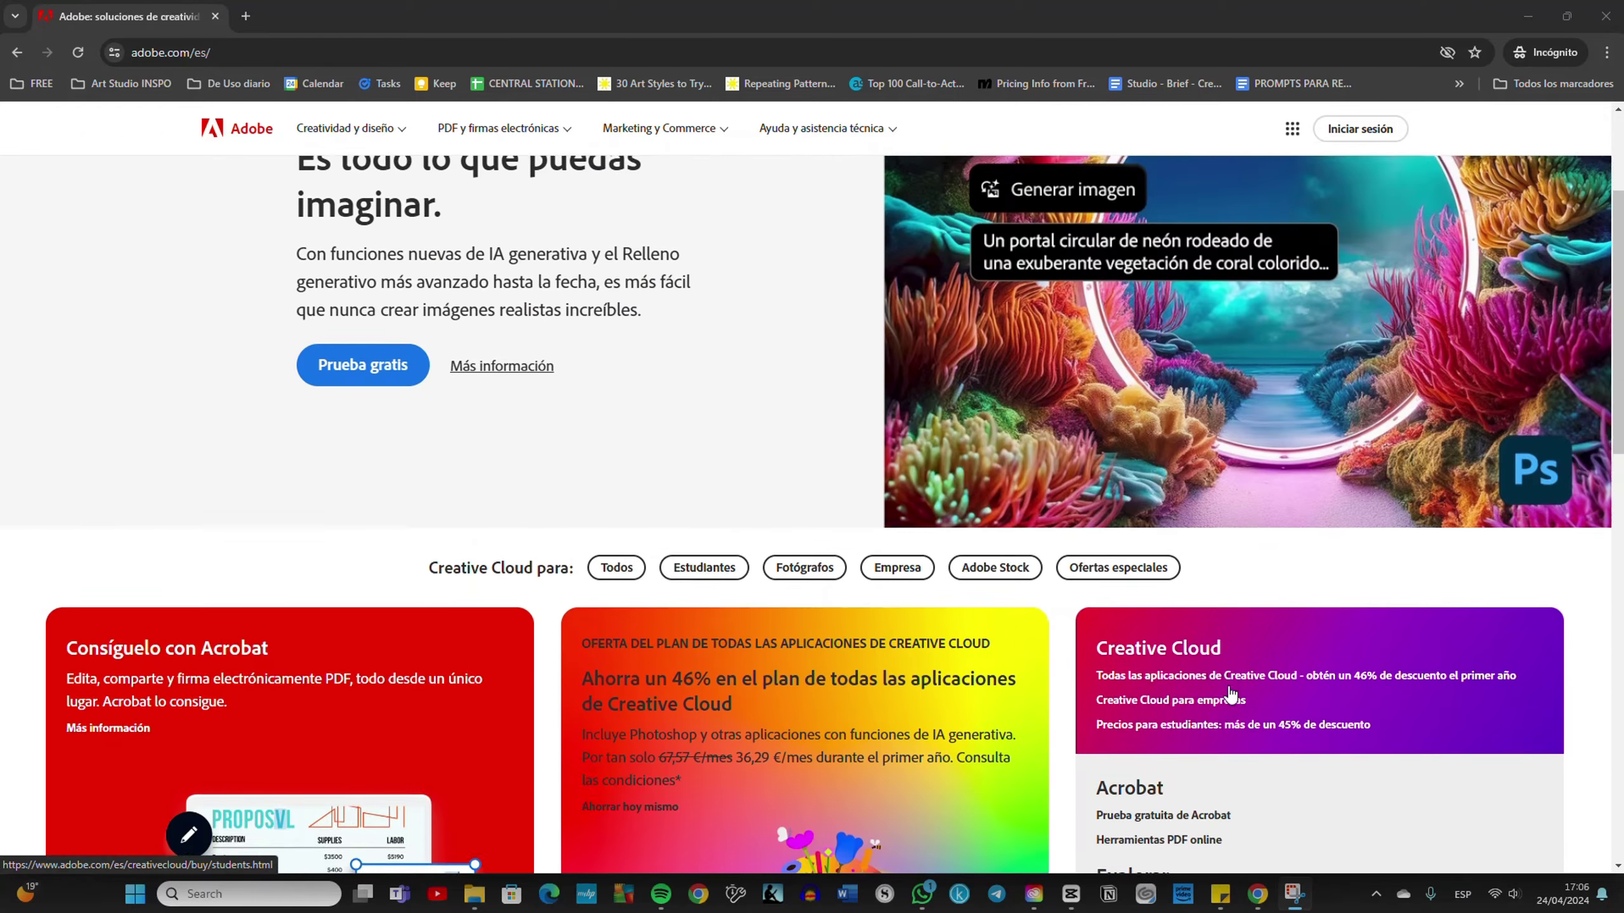
scroll(1230, 694, up, 3)
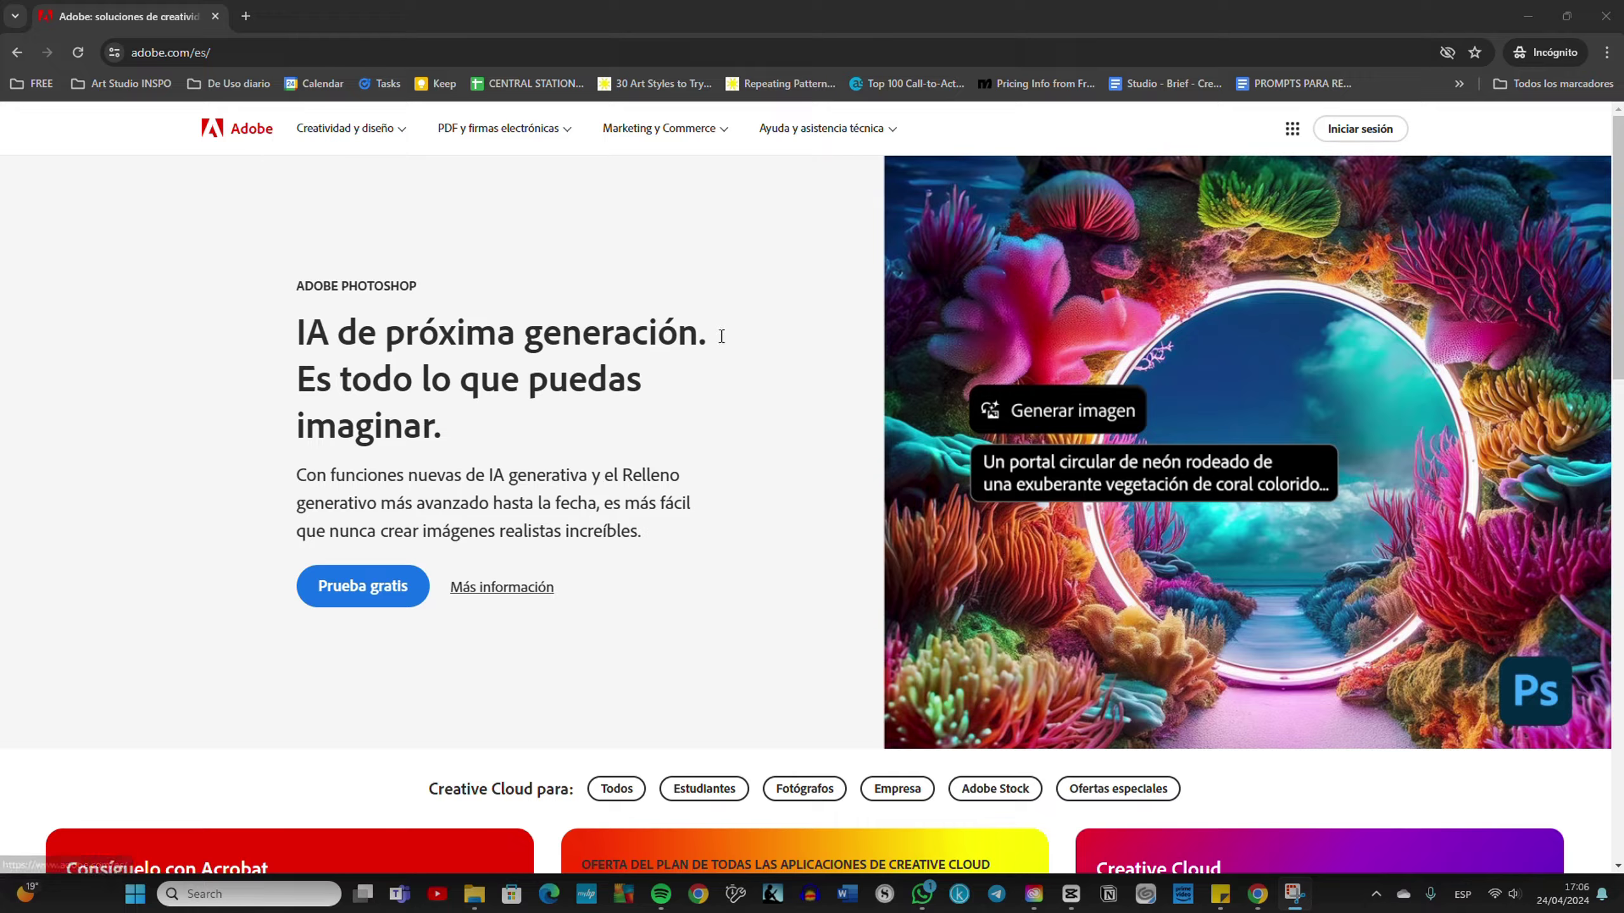
scroll(1621, 215, down, 5)
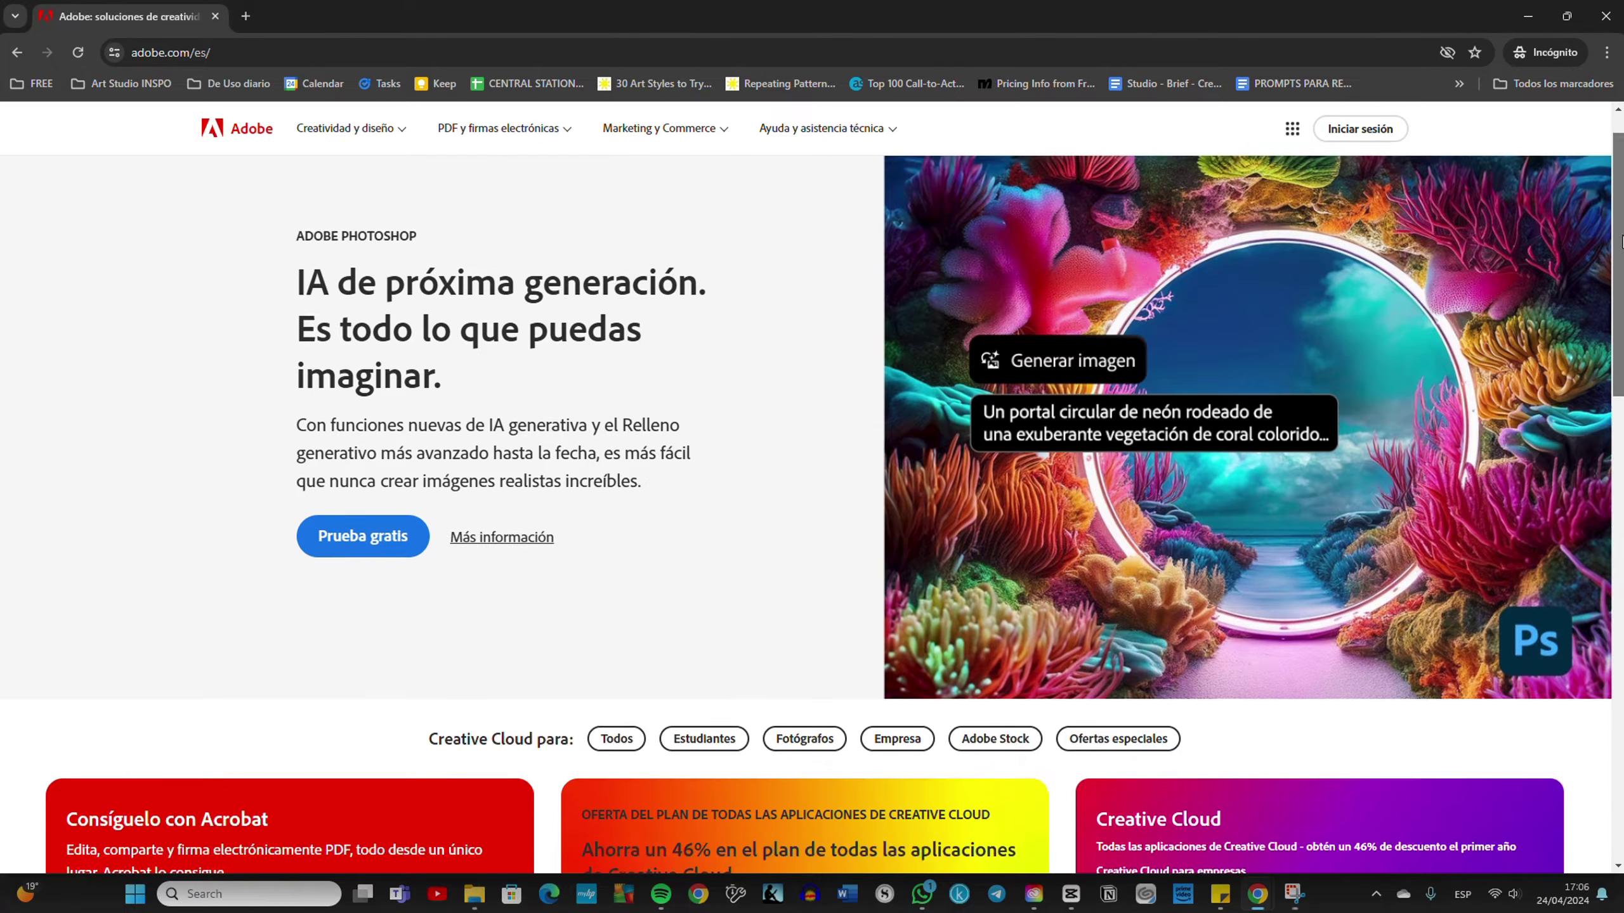
scroll(811, 515, down, 4)
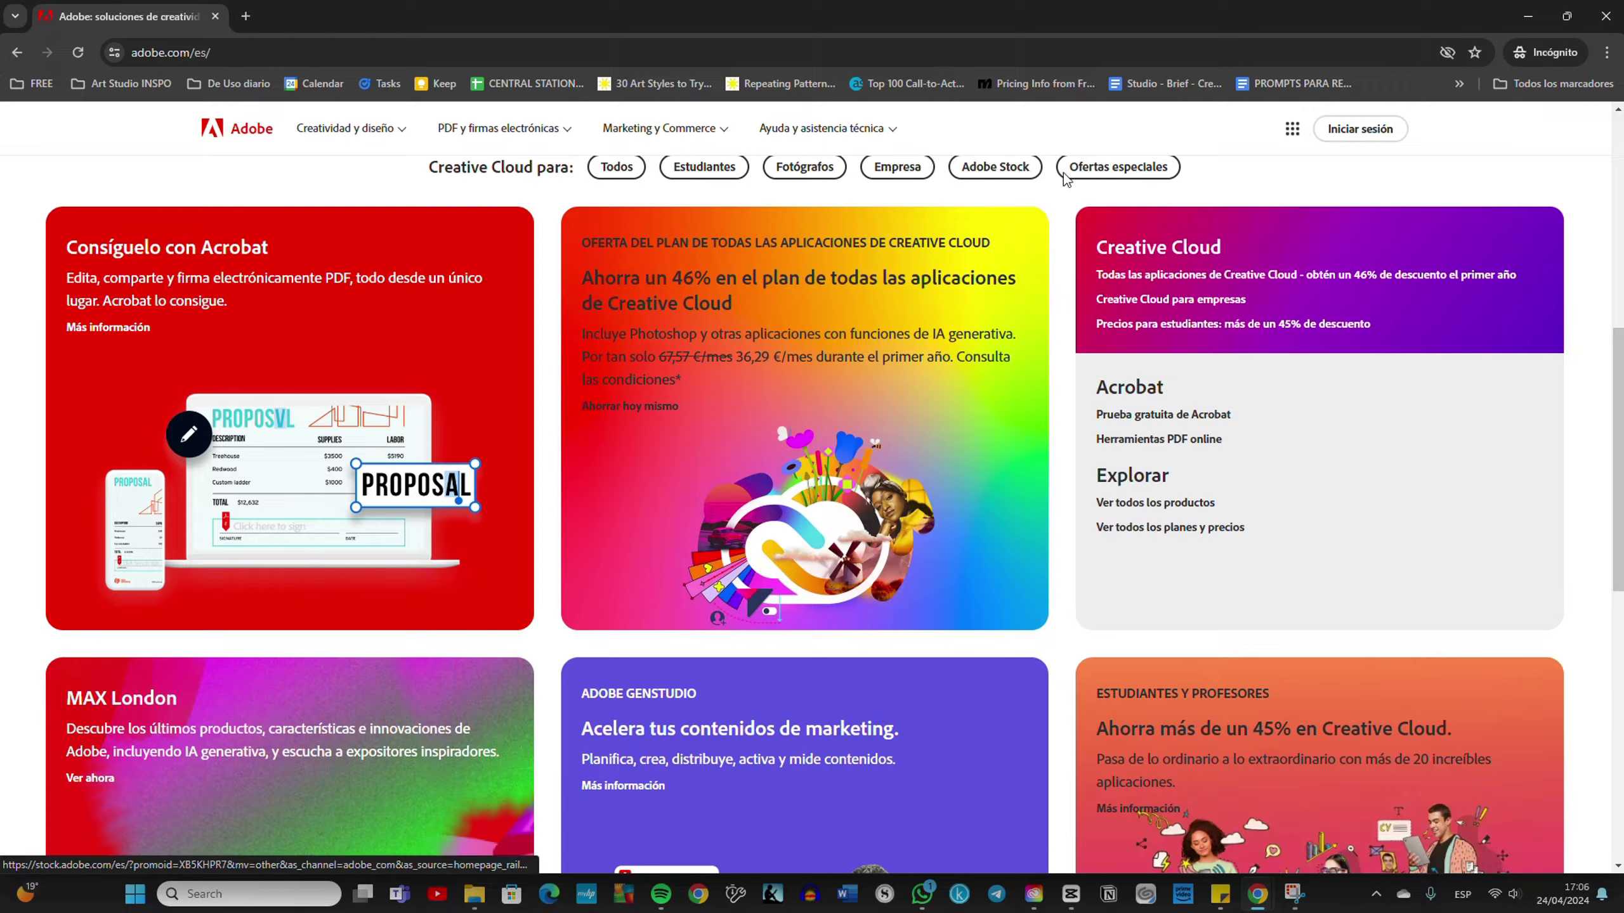
scroll(823, 306, up, 2)
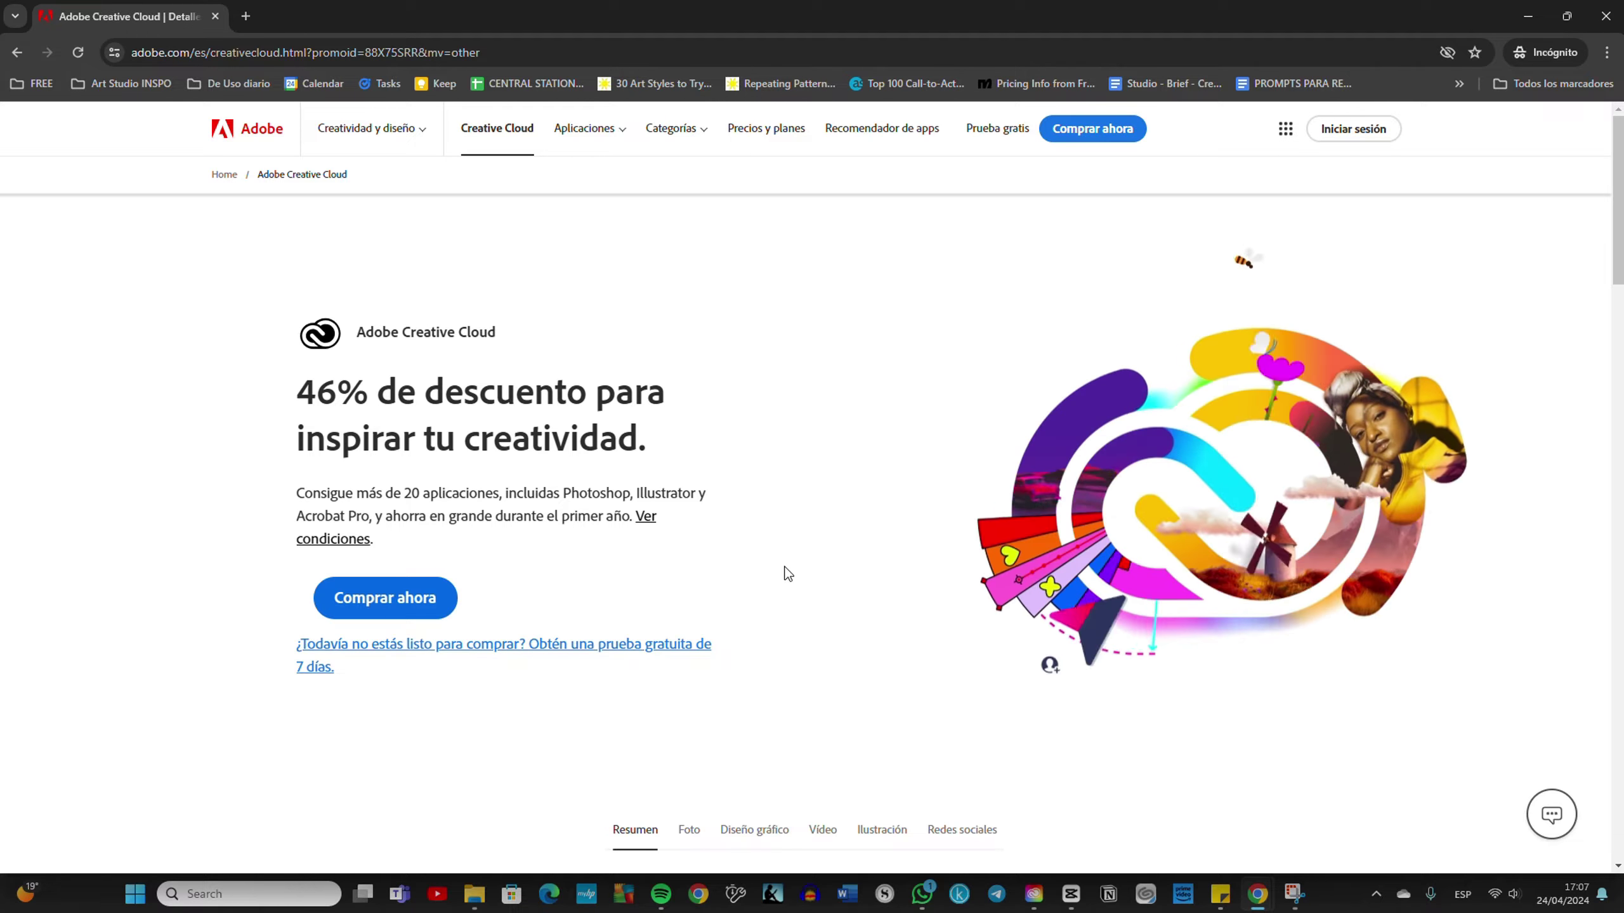
scroll(787, 569, down, 4)
scroll(786, 569, down, 5)
scroll(788, 573, down, 2)
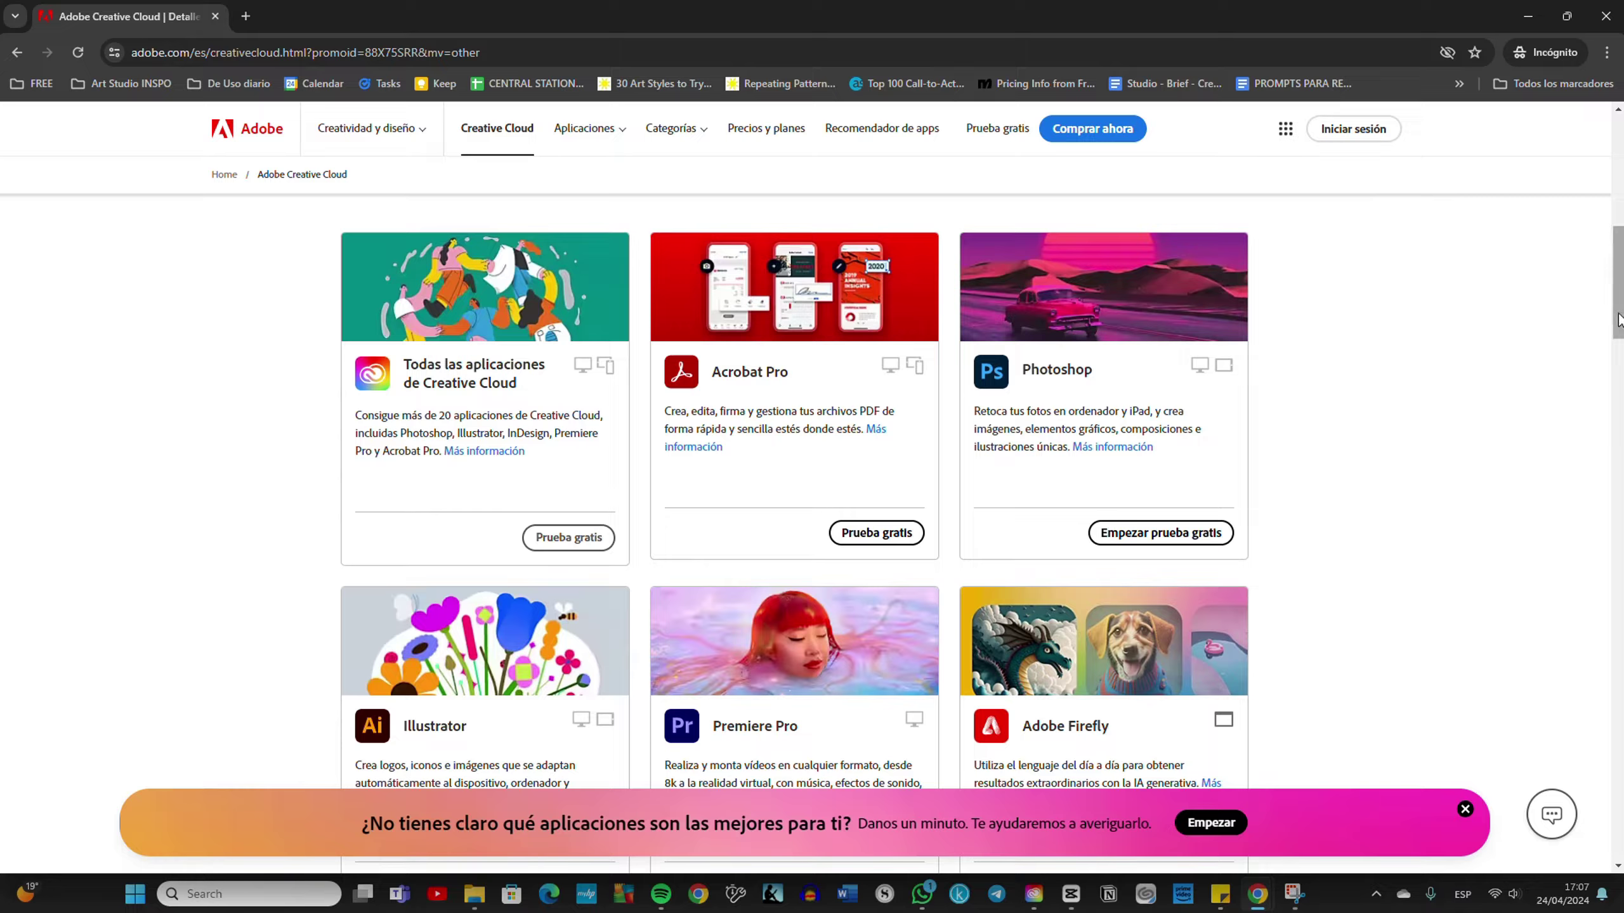
scroll(1619, 320, down, 5)
scroll(812, 534, down, 1)
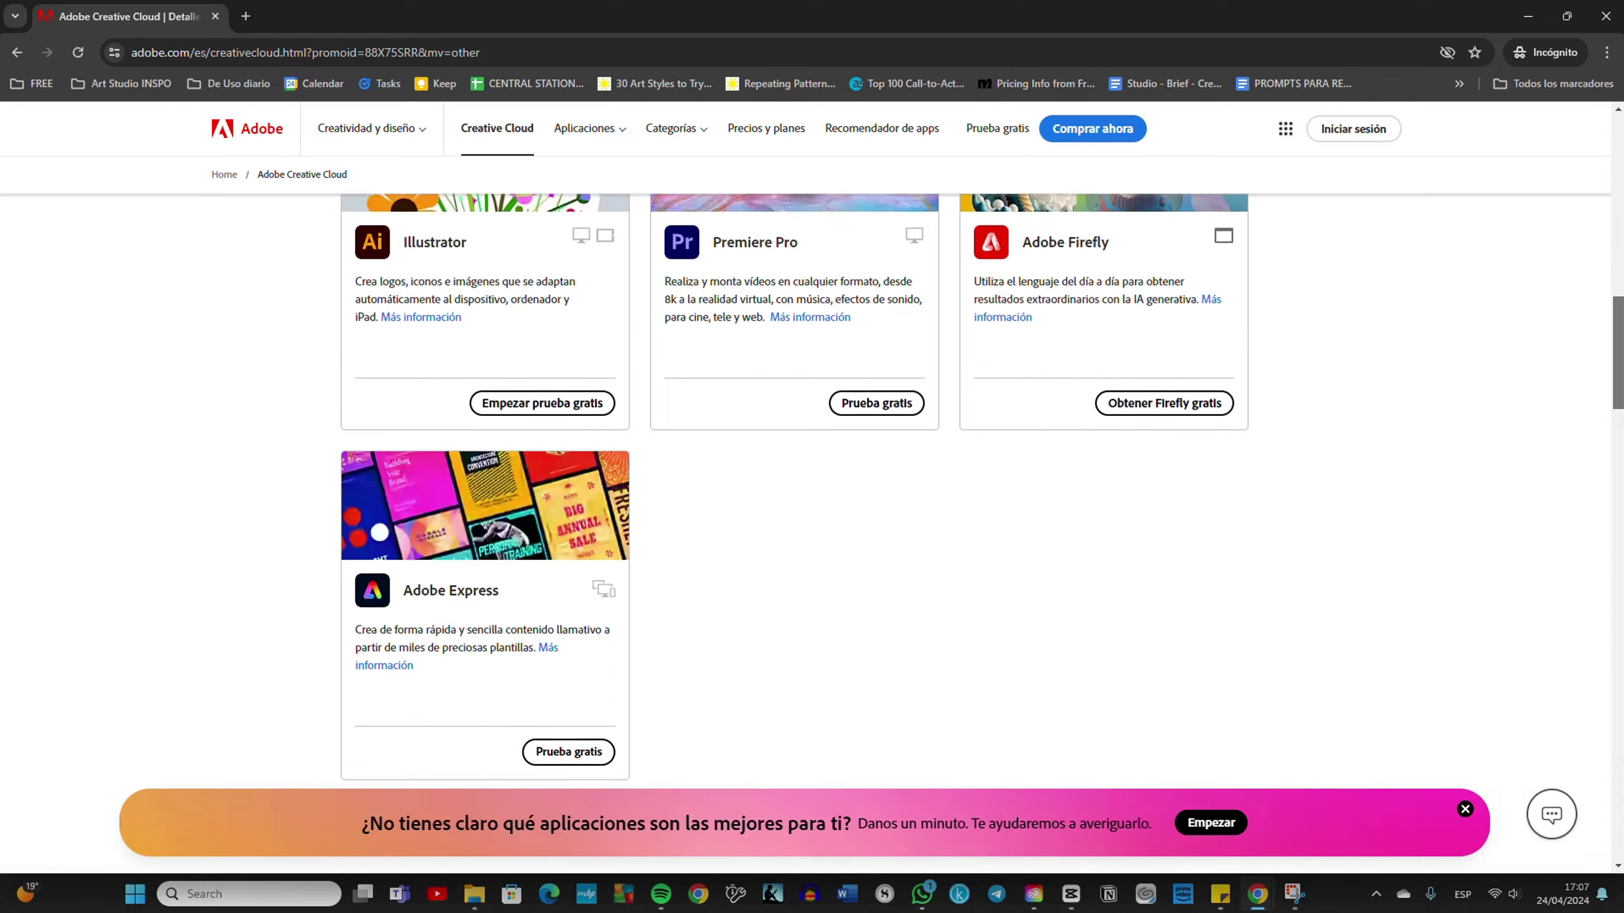
scroll(812, 534, down, 4)
scroll(812, 486, up, 2)
scroll(812, 486, up, 5)
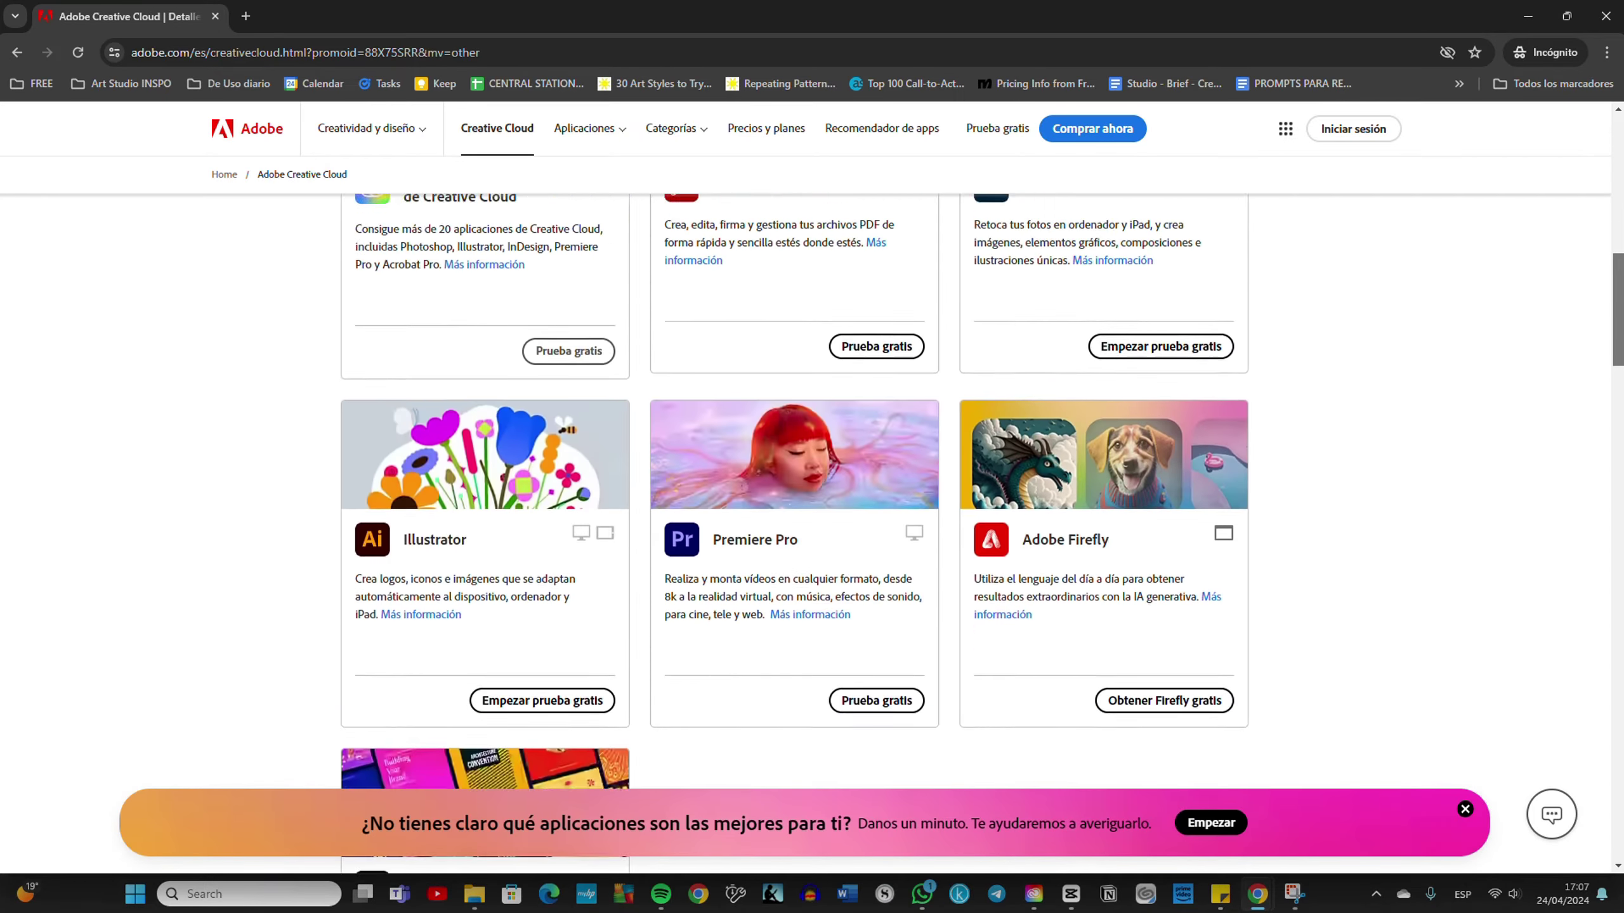
scroll(812, 486, up, 3)
scroll(812, 486, up, 1)
scroll(812, 486, up, 5)
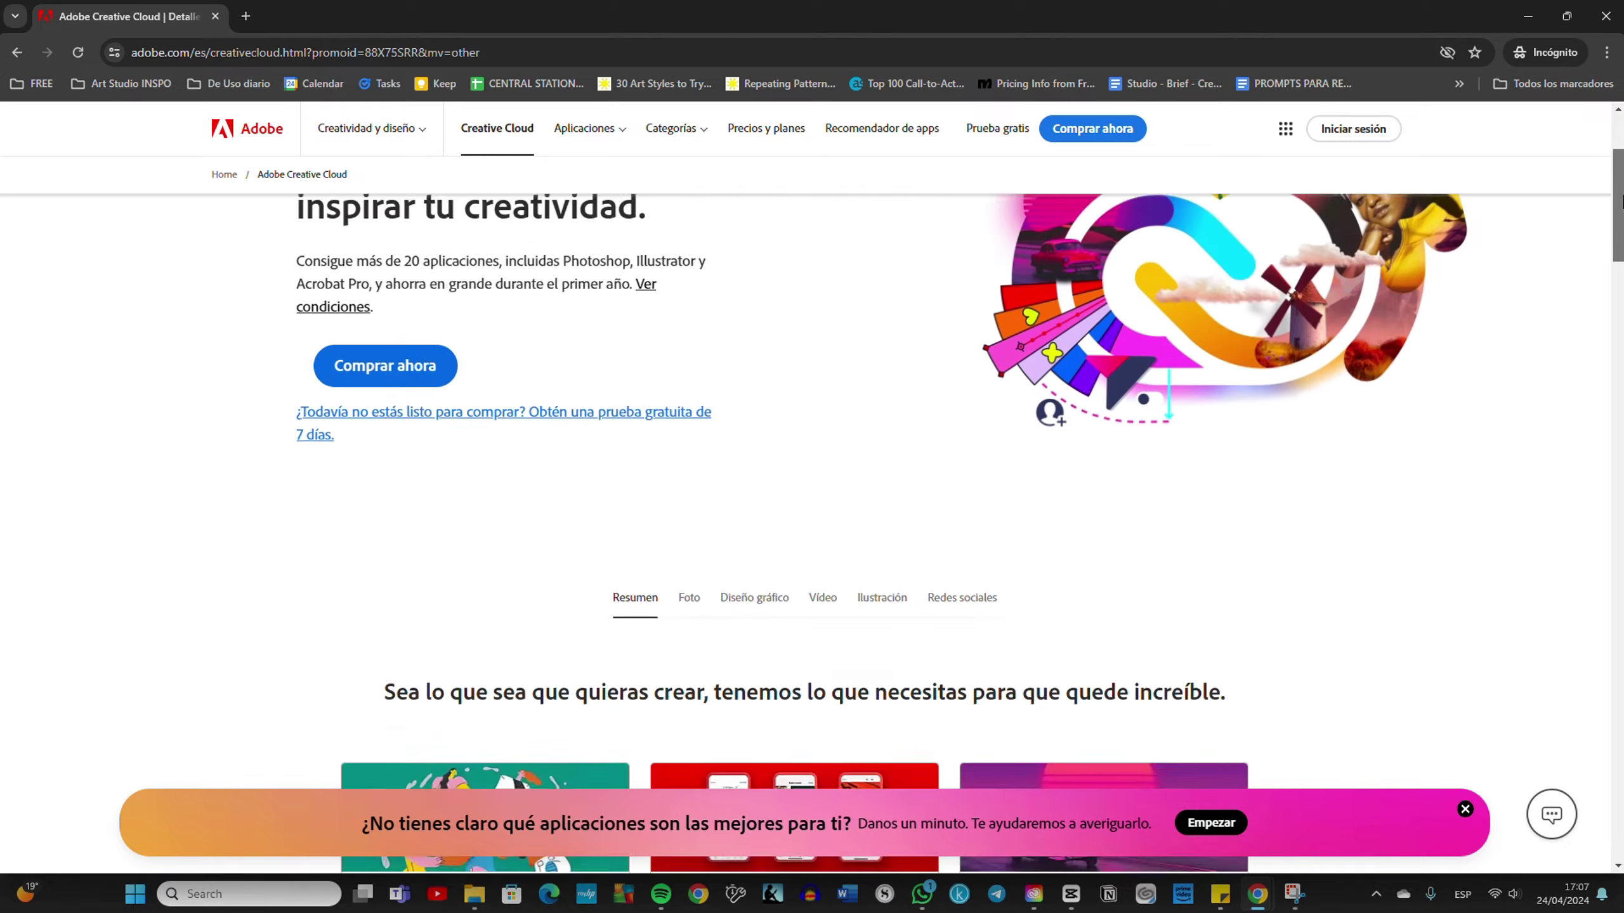
scroll(812, 485, up, 4)
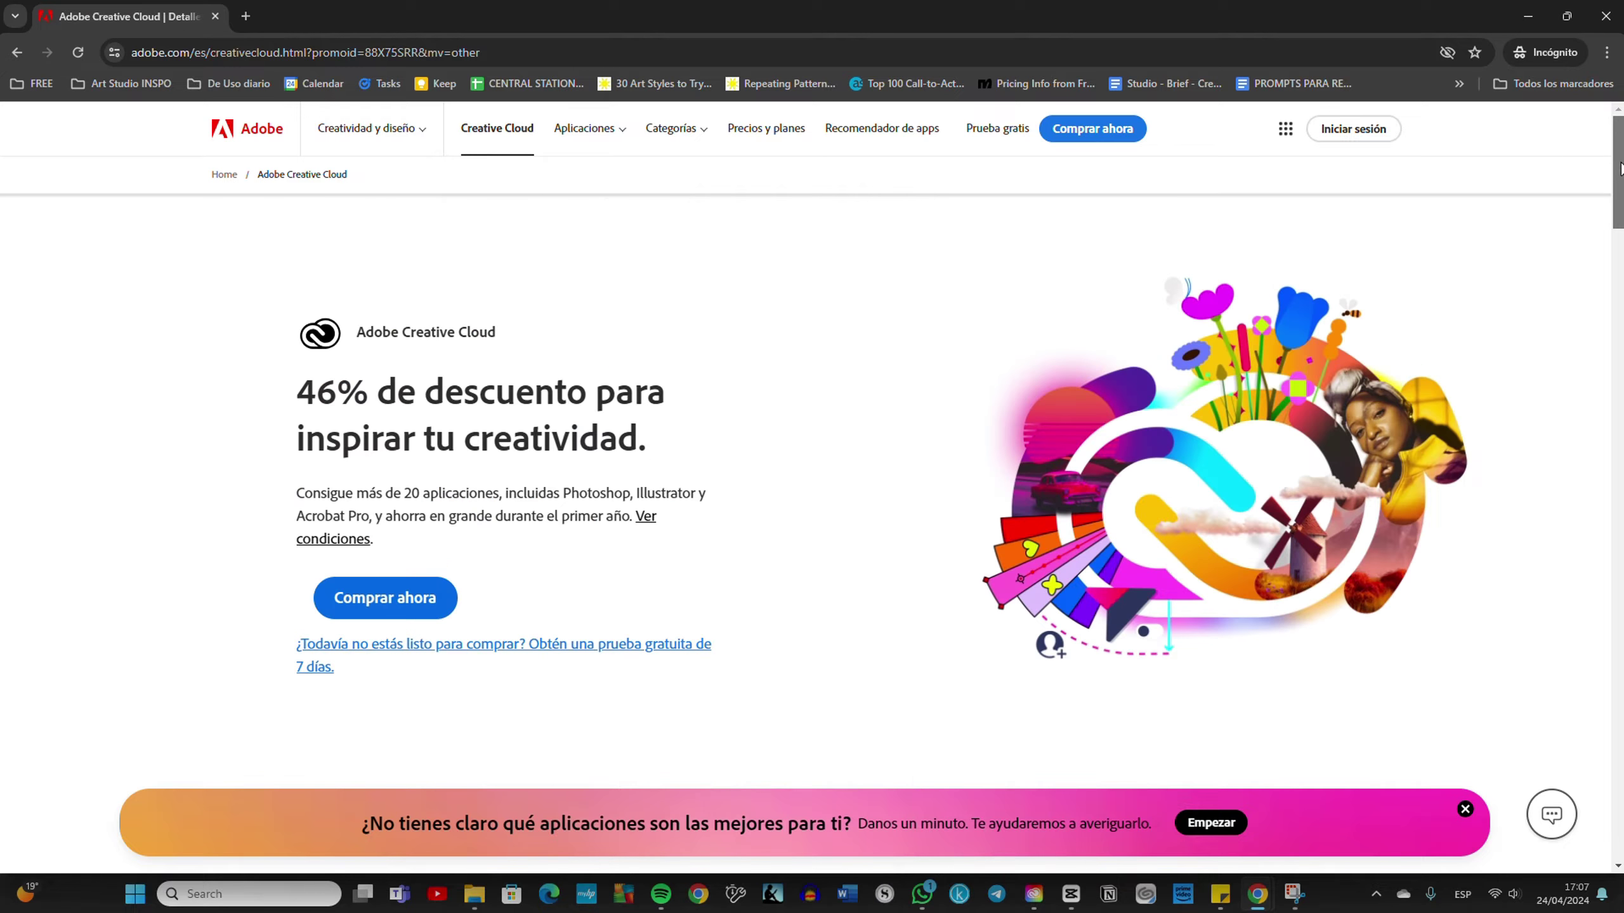
Step: Return to the adobe.com/es home page, browse it, and minimise the browser window
click(17, 52)
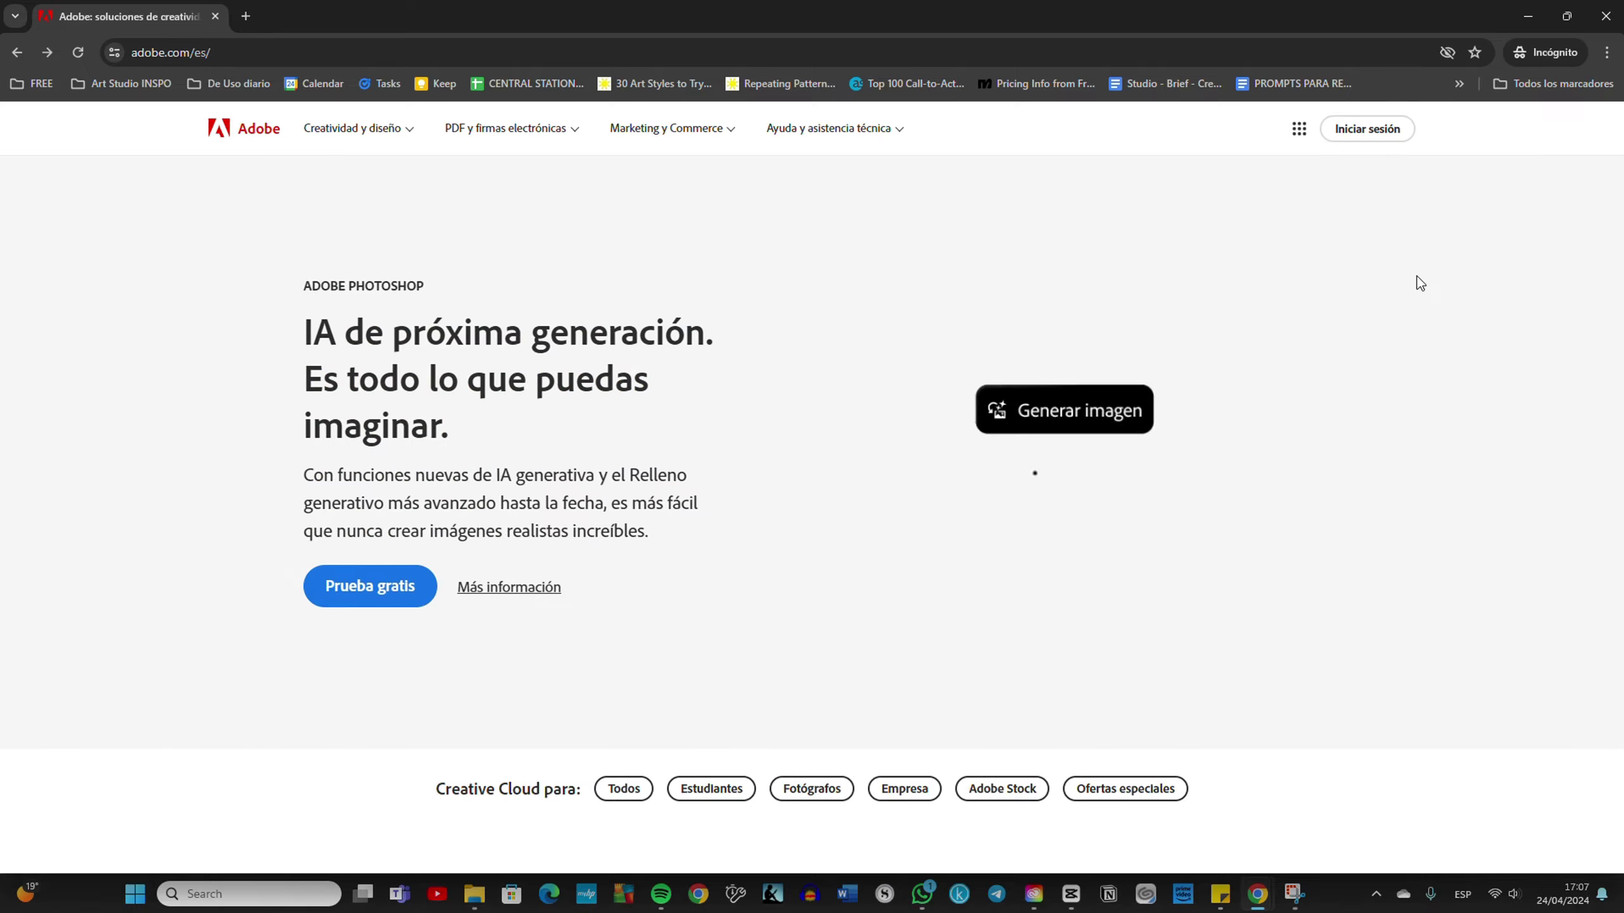
drag(1619, 238, 1618, 442)
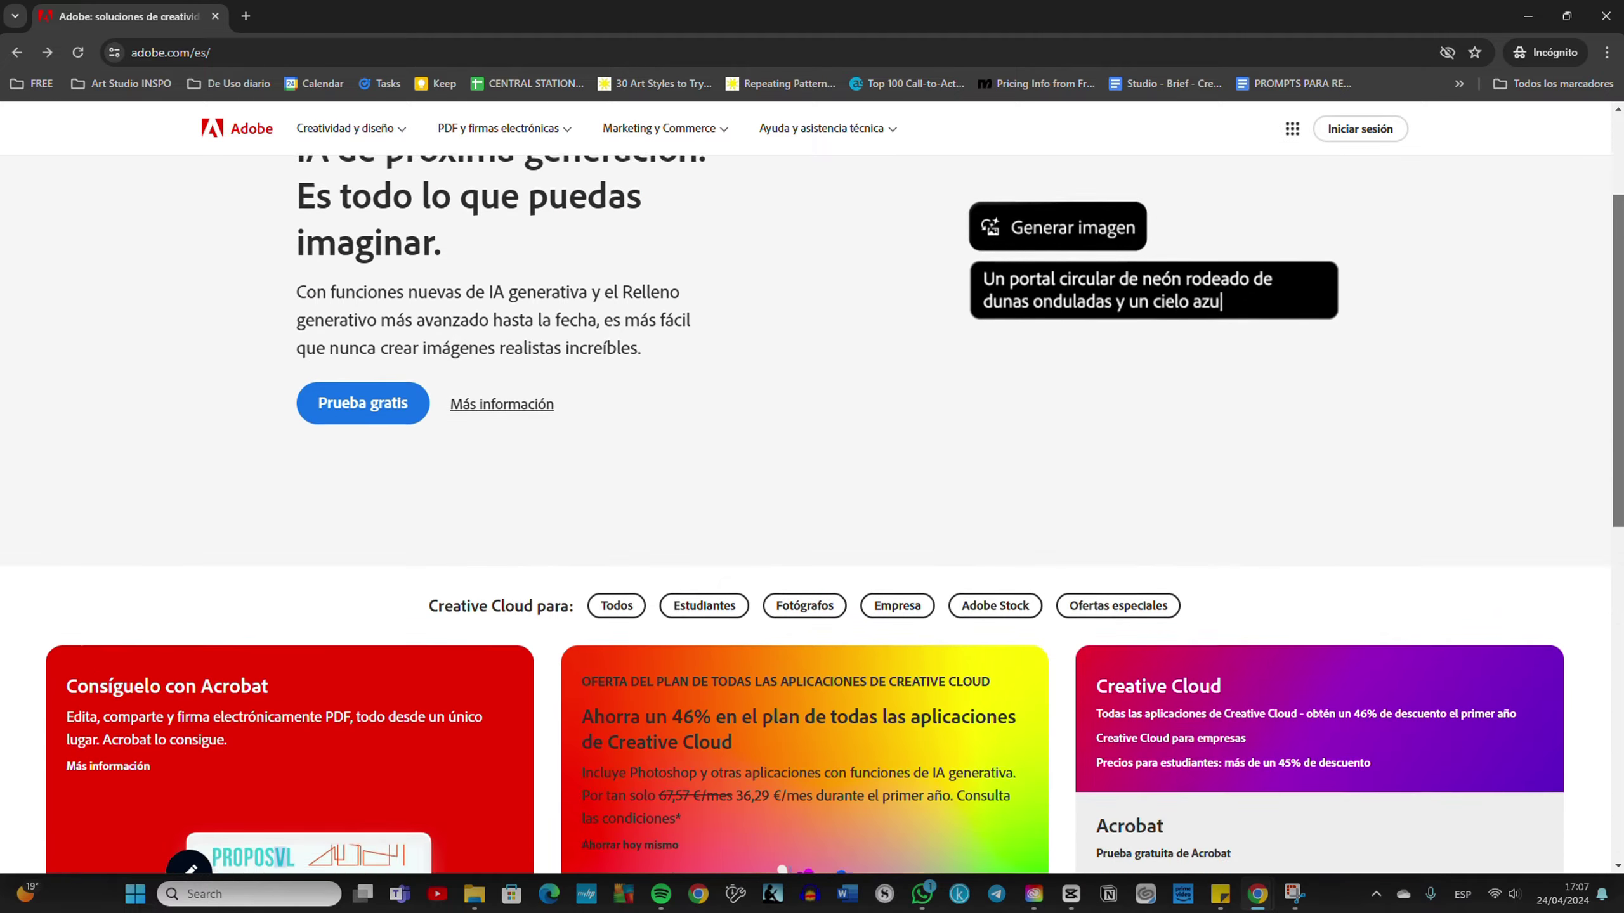
scroll(812, 492, down, 3)
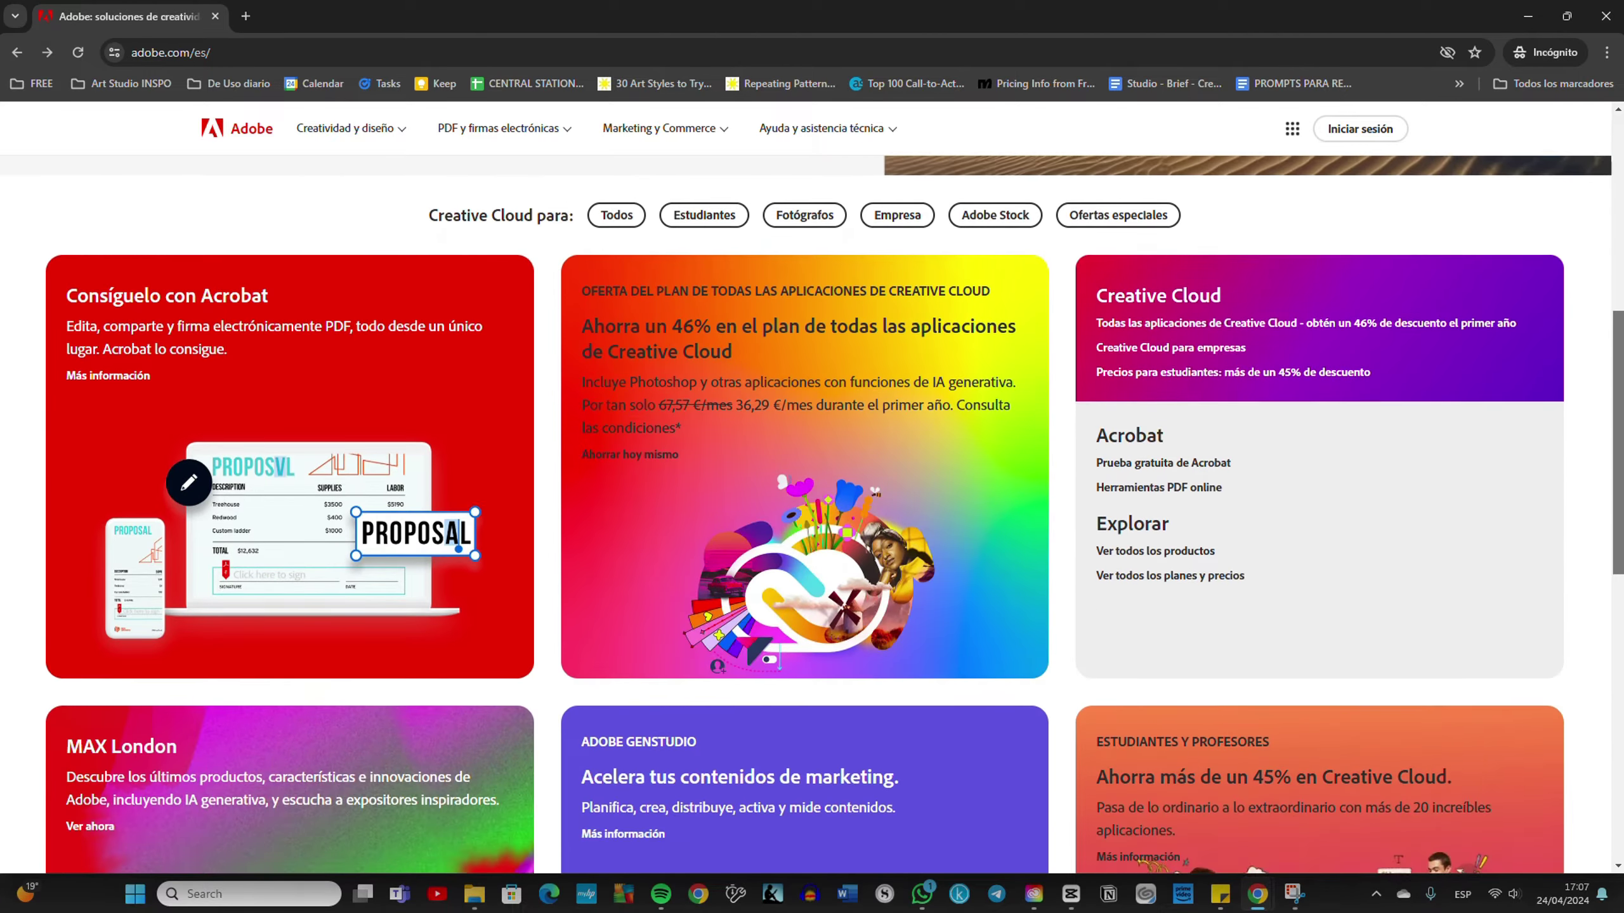
scroll(812, 512, down, 3)
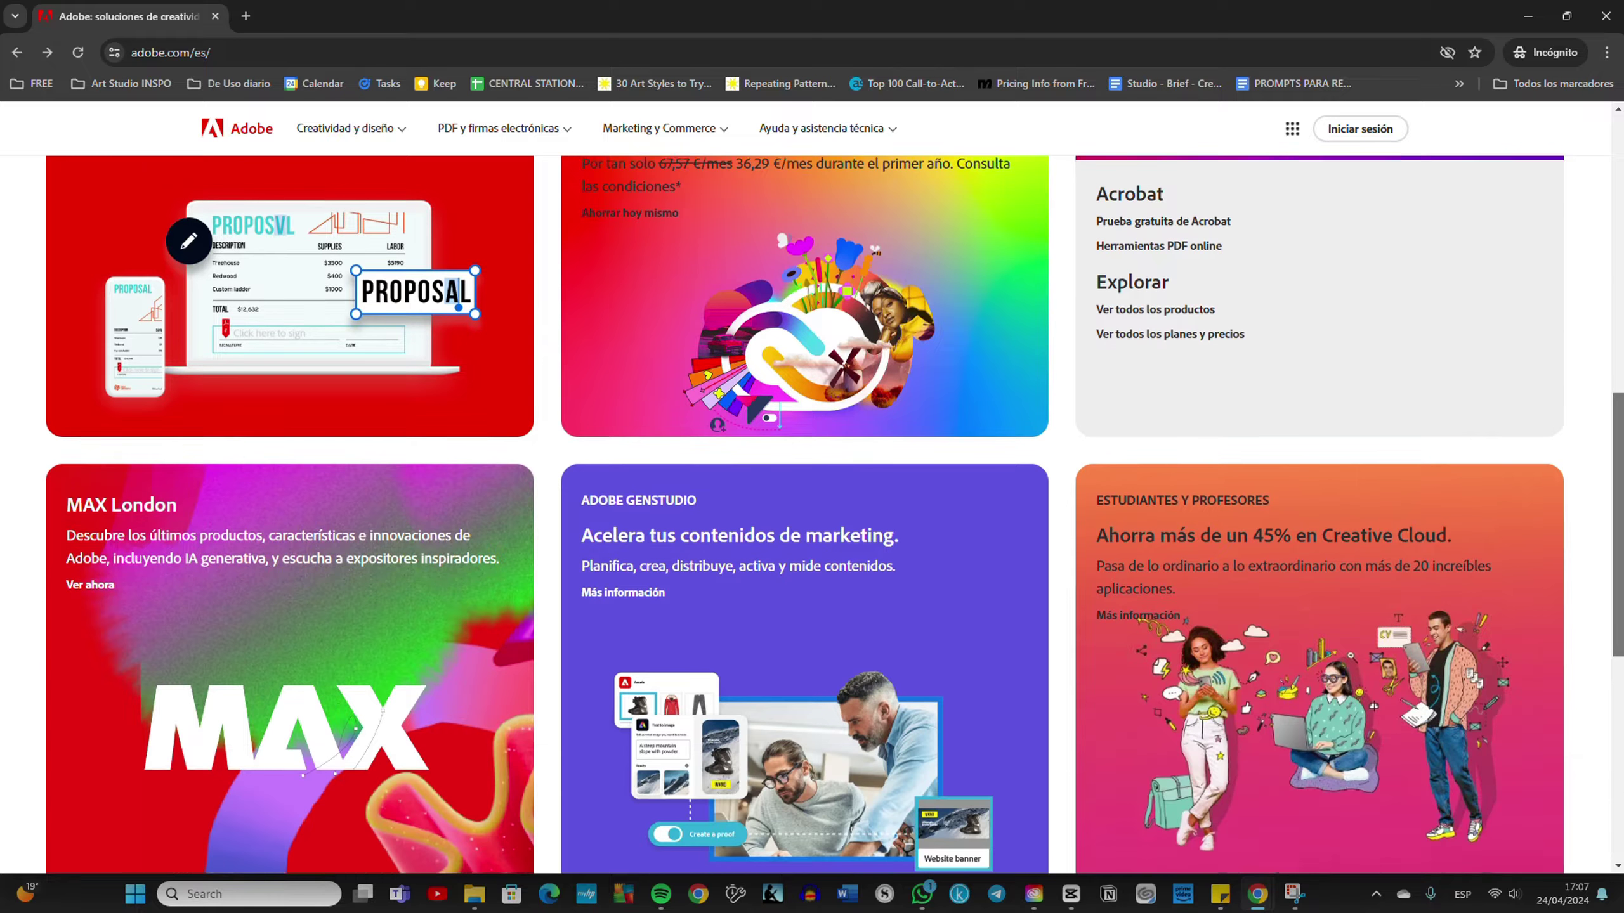
scroll(812, 512, down, 4)
scroll(812, 512, up, 2)
scroll(812, 512, up, 5)
scroll(812, 447, up, 8)
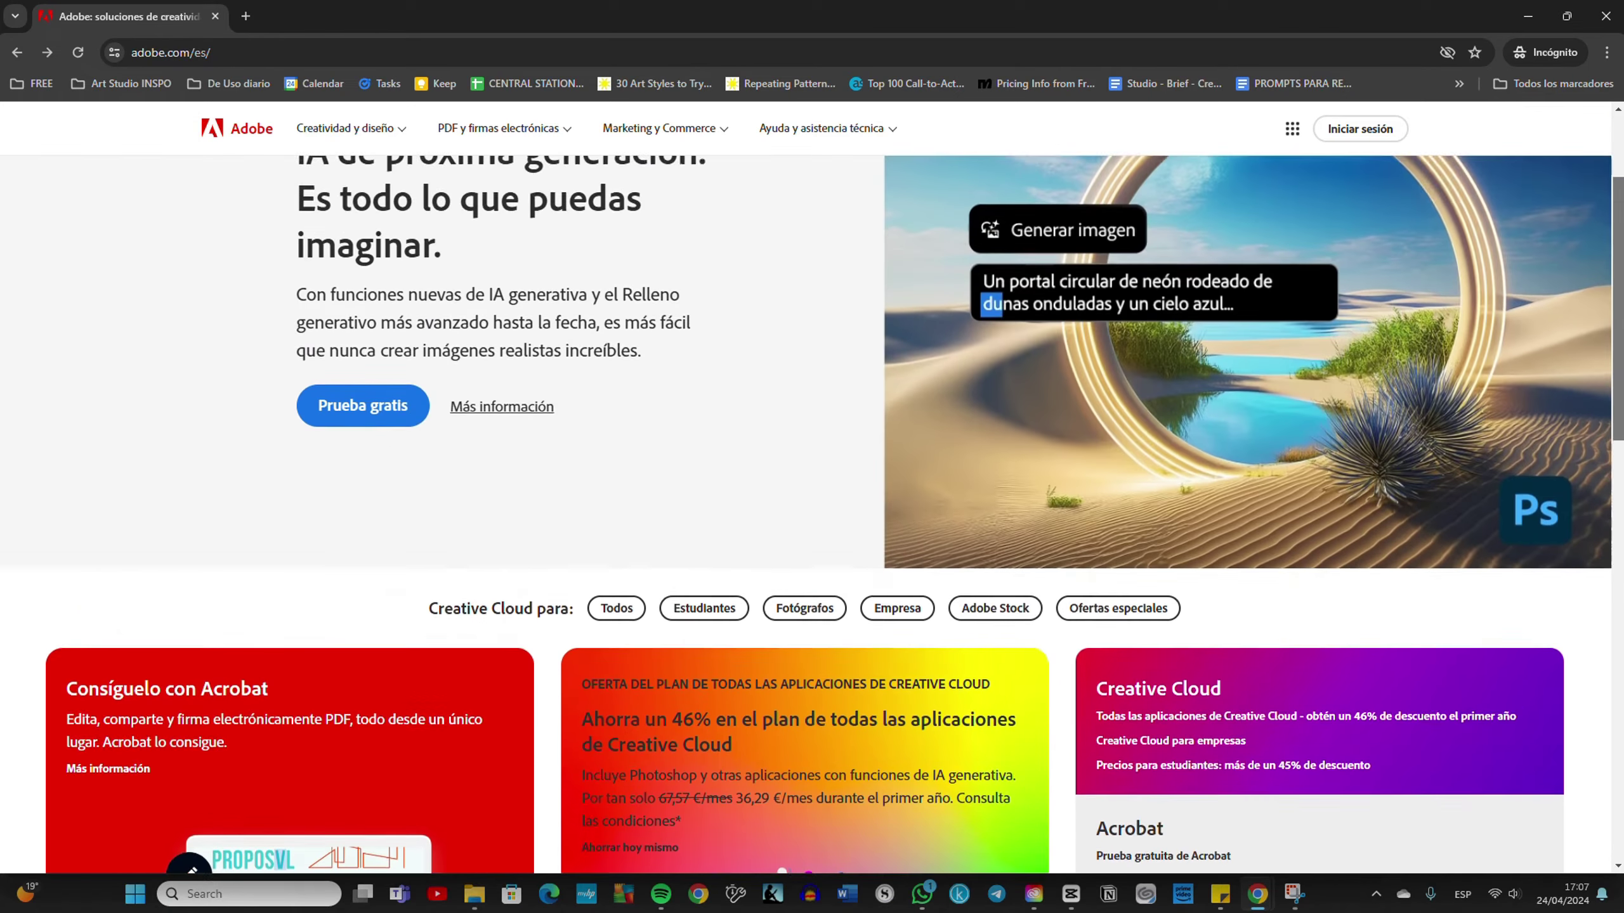
click(1528, 16)
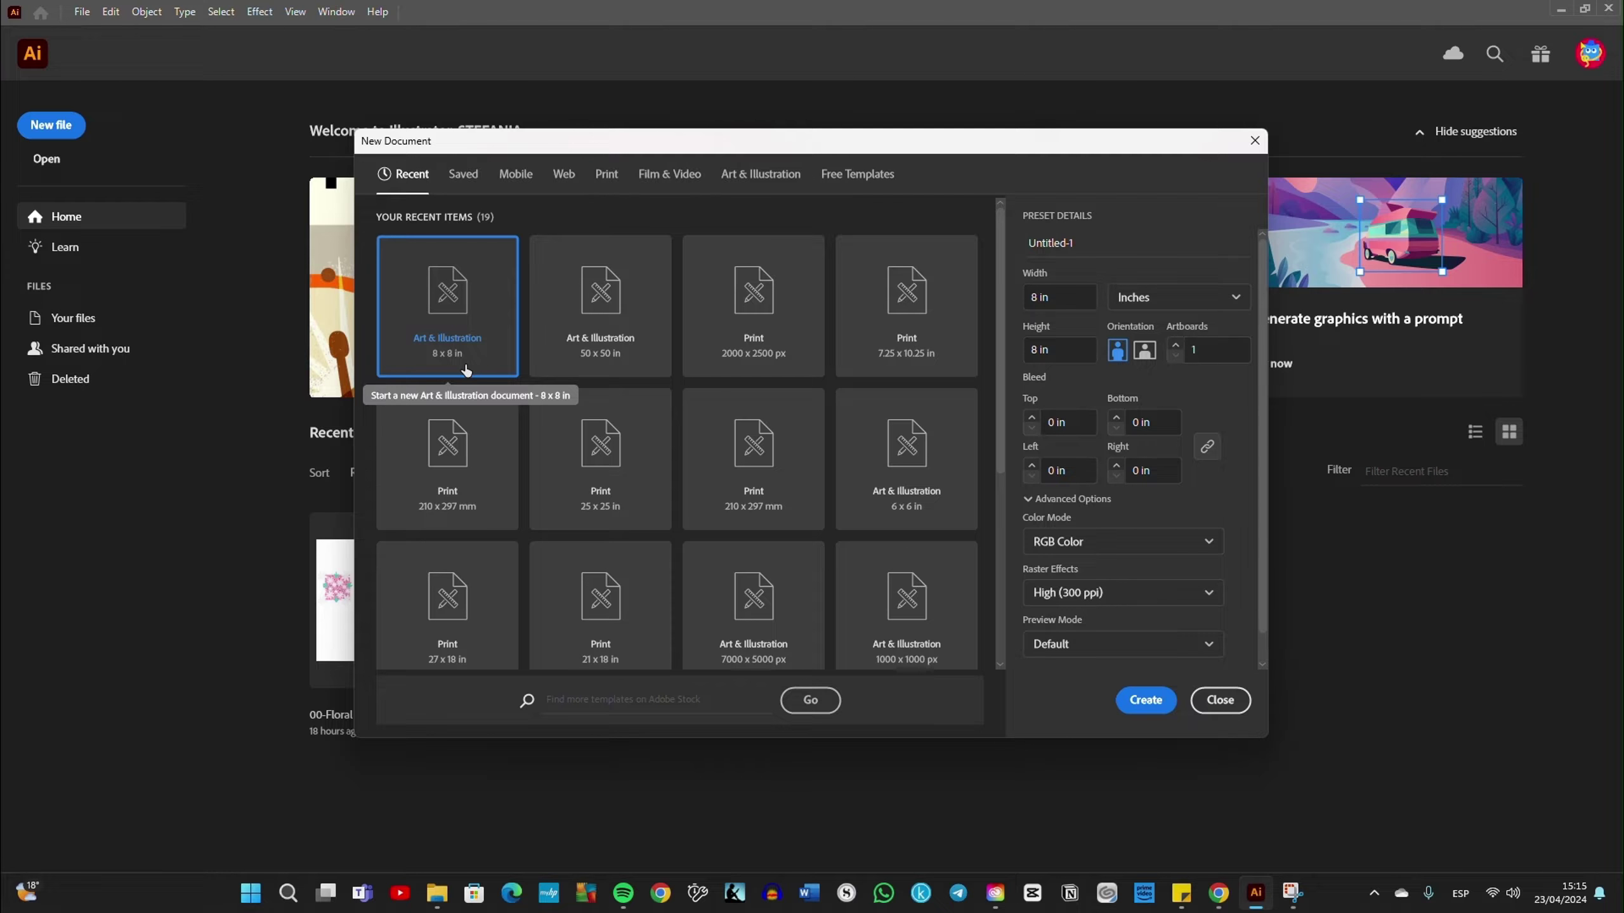
Step: Try centimetres as the size unit, keep inches, and create the 8 × 8 in document
click(1236, 305)
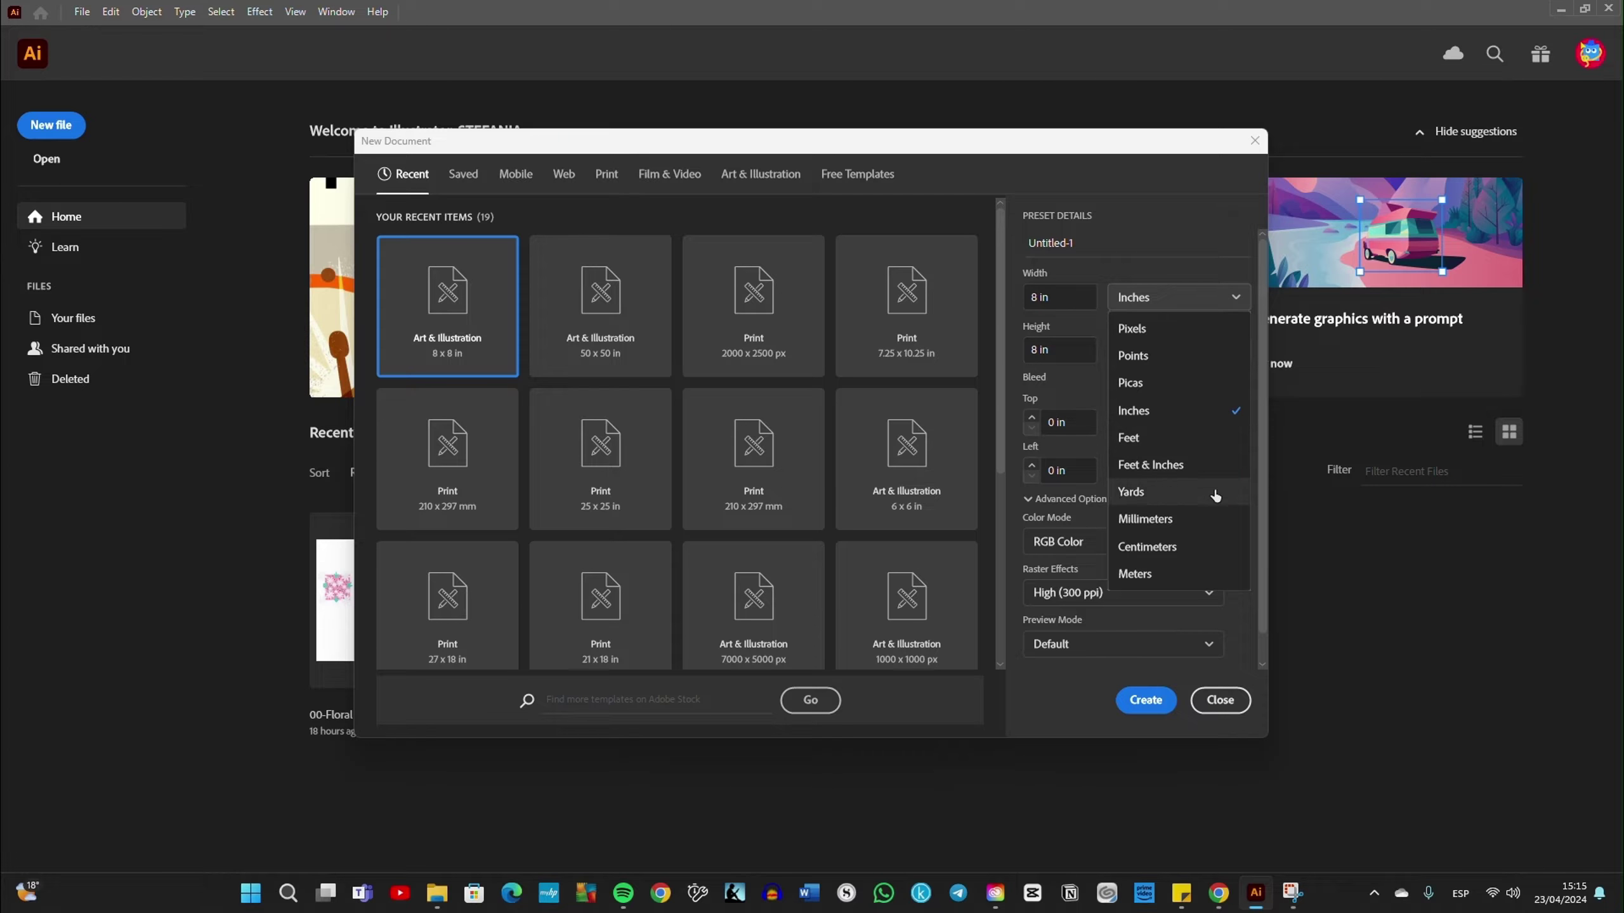
click(1214, 548)
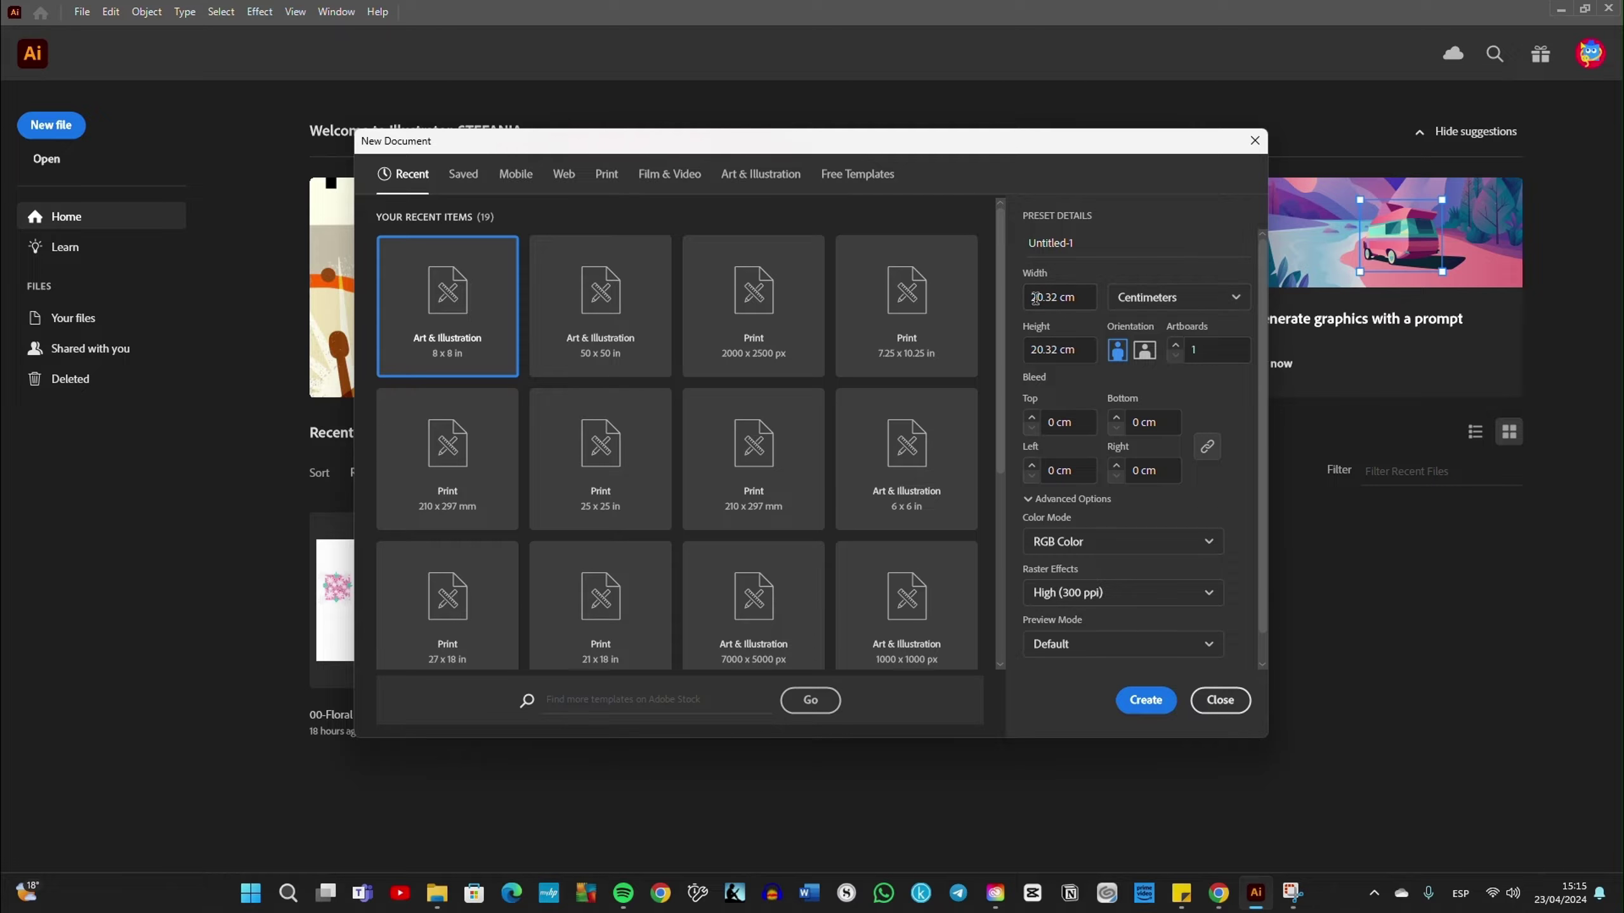
click(1212, 302)
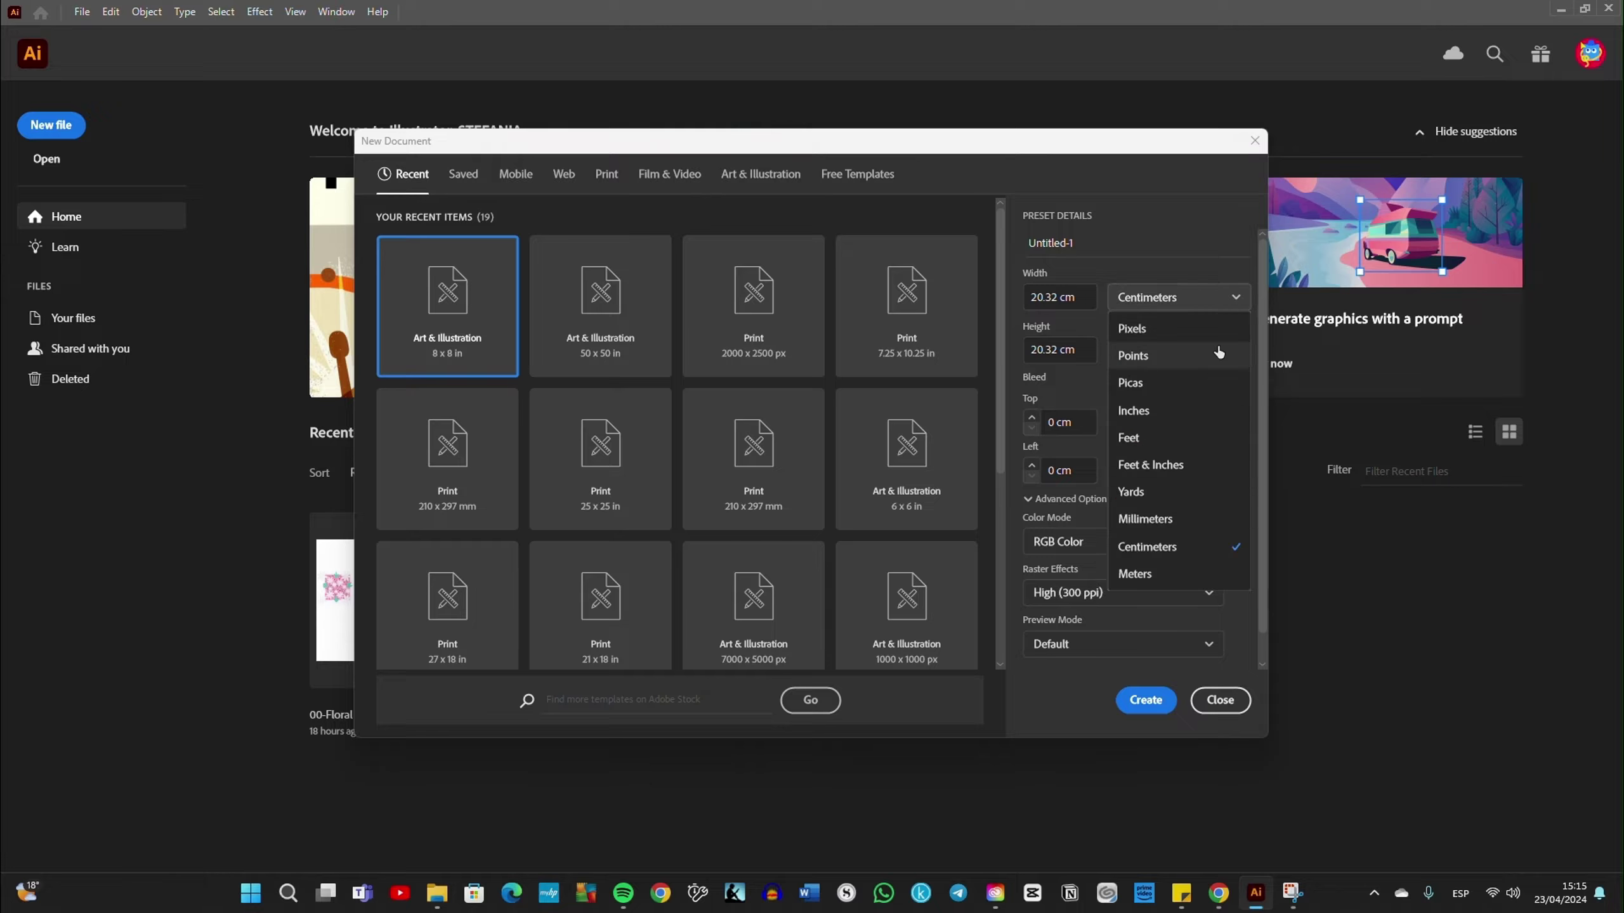
click(1213, 411)
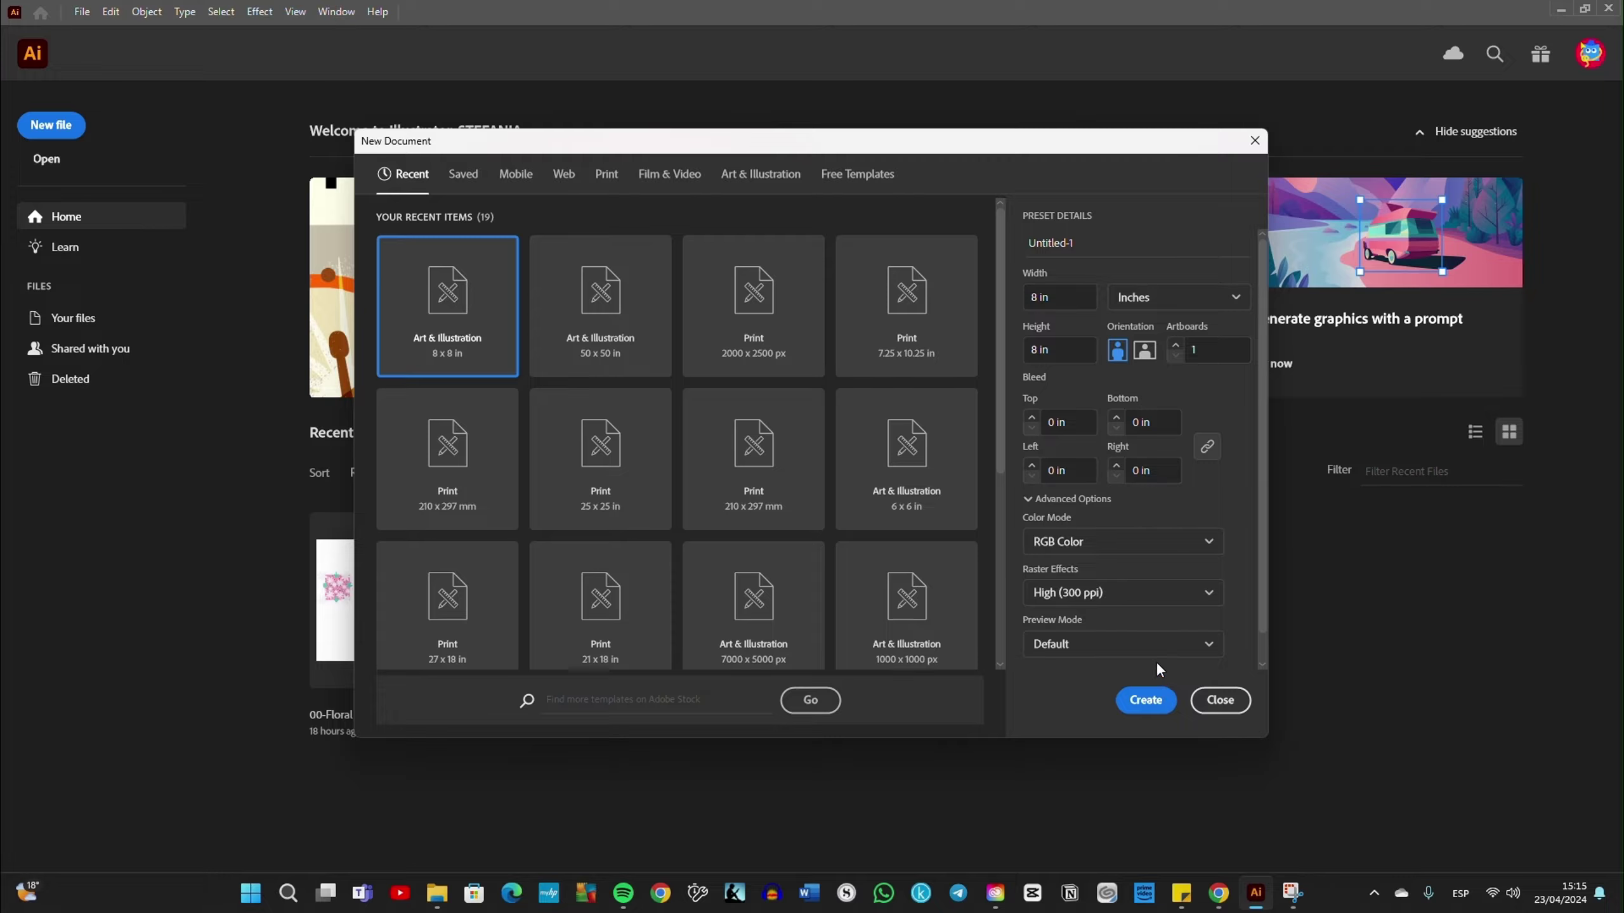
click(1184, 300)
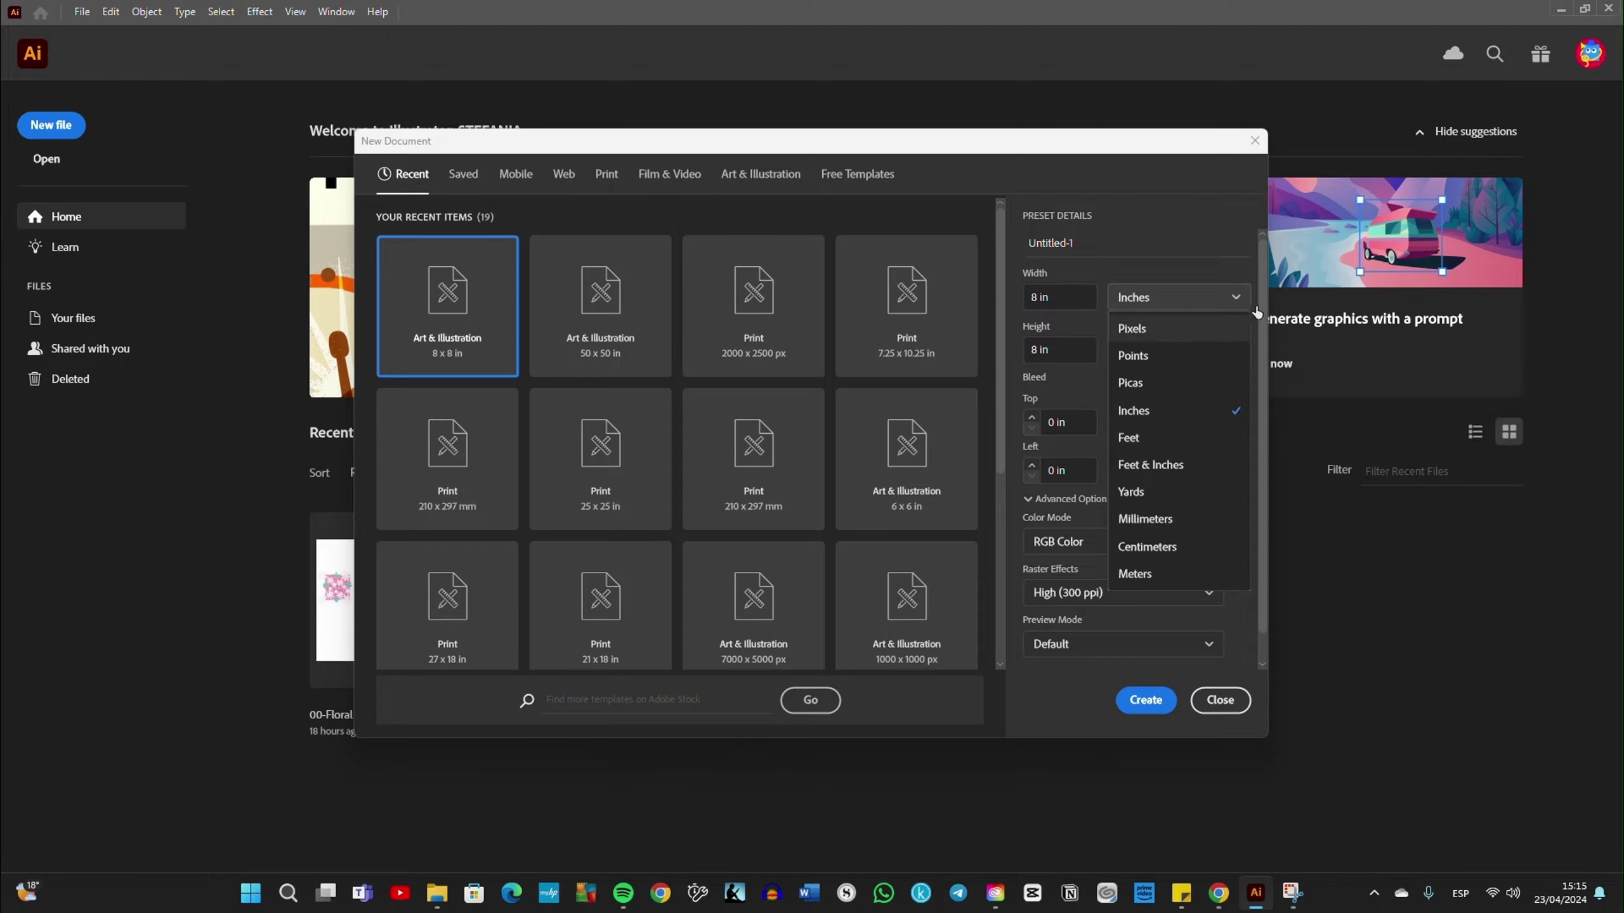
click(1238, 299)
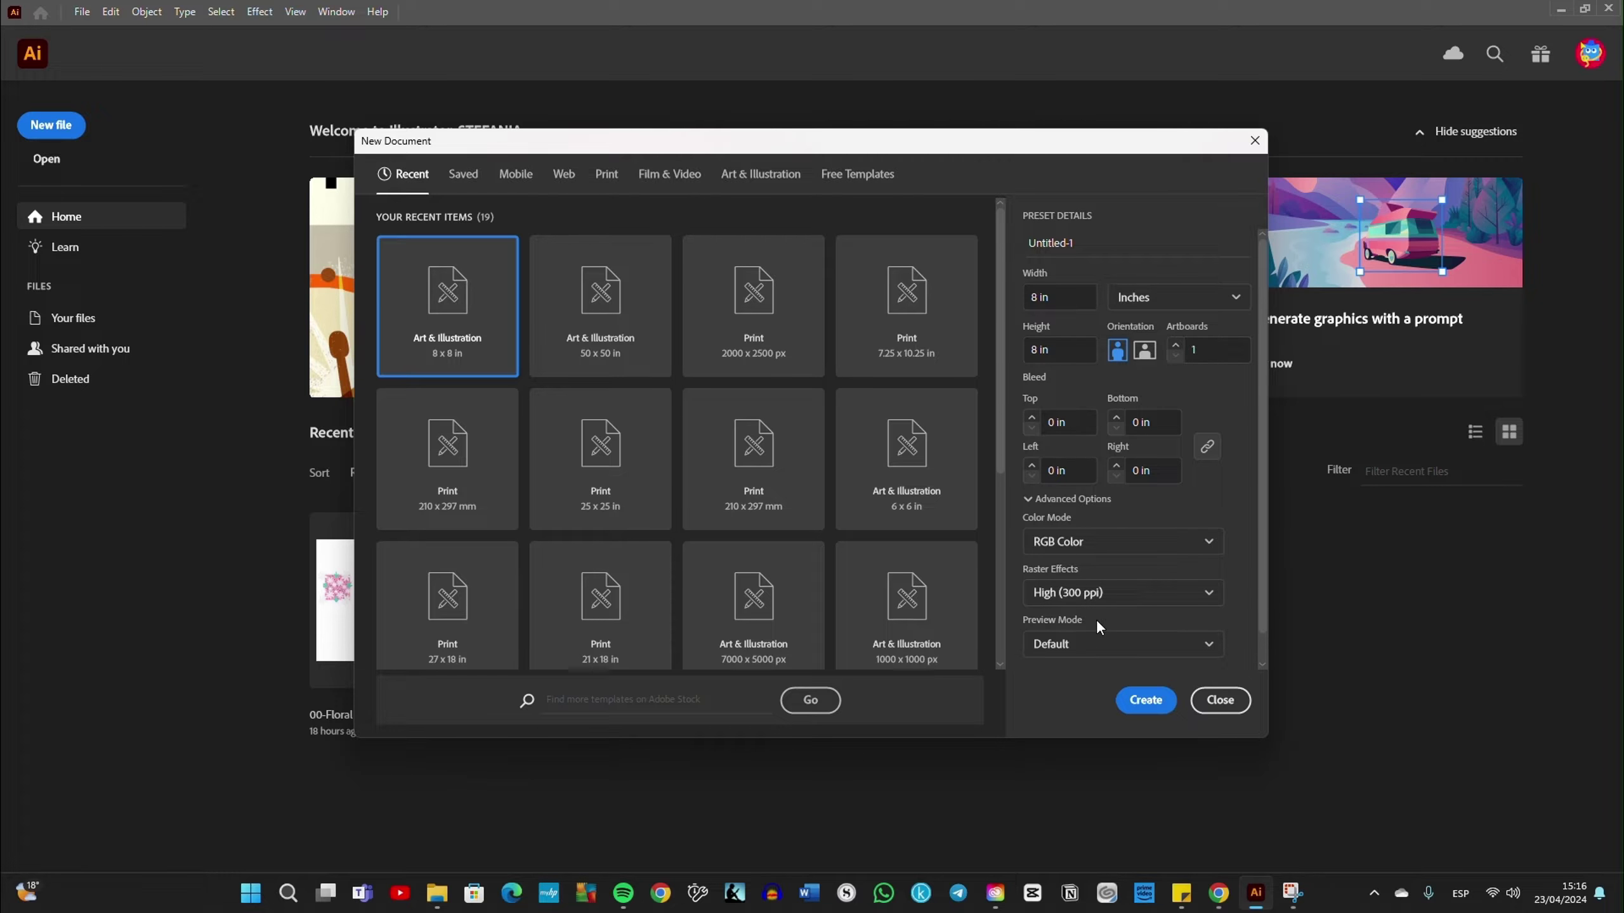
click(1137, 701)
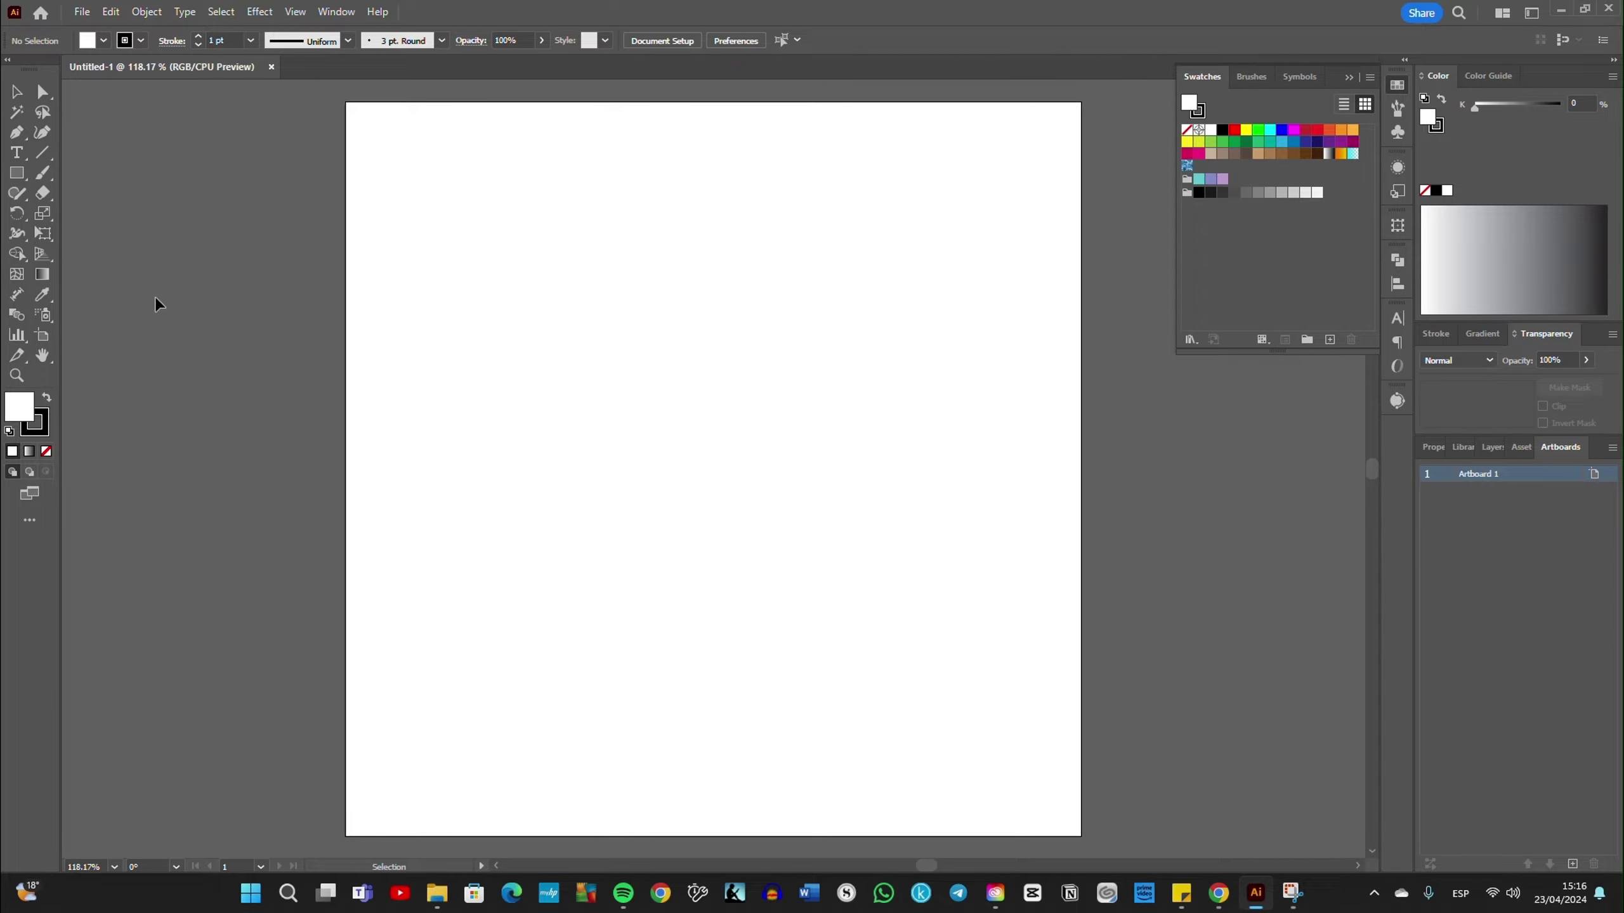
Step: Zoom the artboard to 100%, 300% and back out with shortcuts, then return to the Selection tool
key(a)
key(ctrl+1)
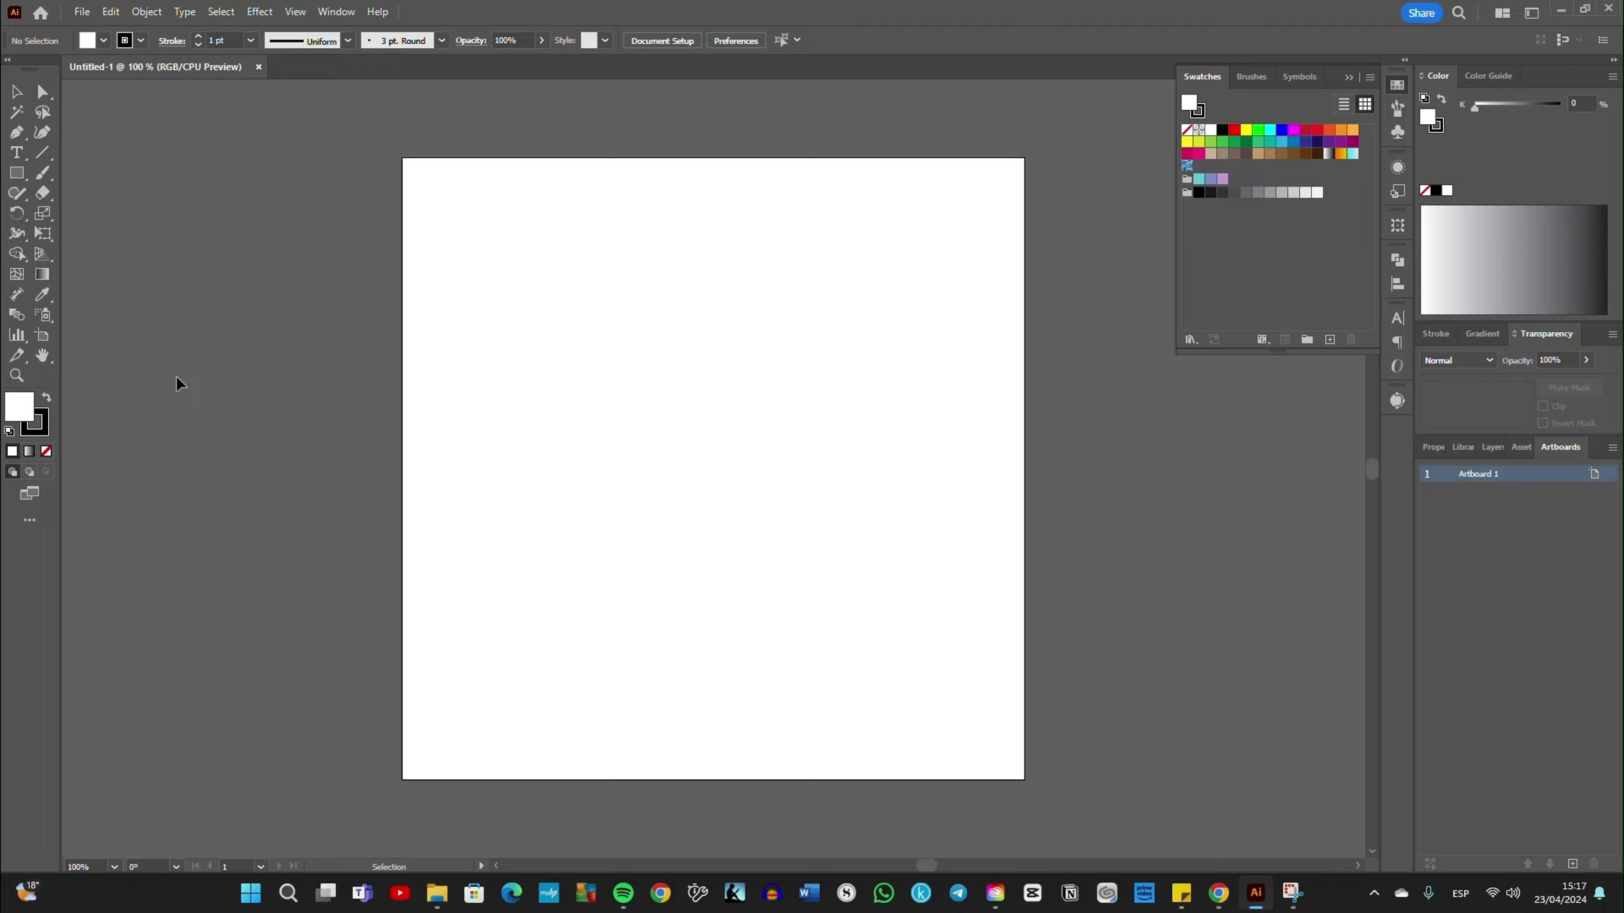
key(a)
key(ctrl+plus)
key(ctrl+plus)
key(ctrl+plus)
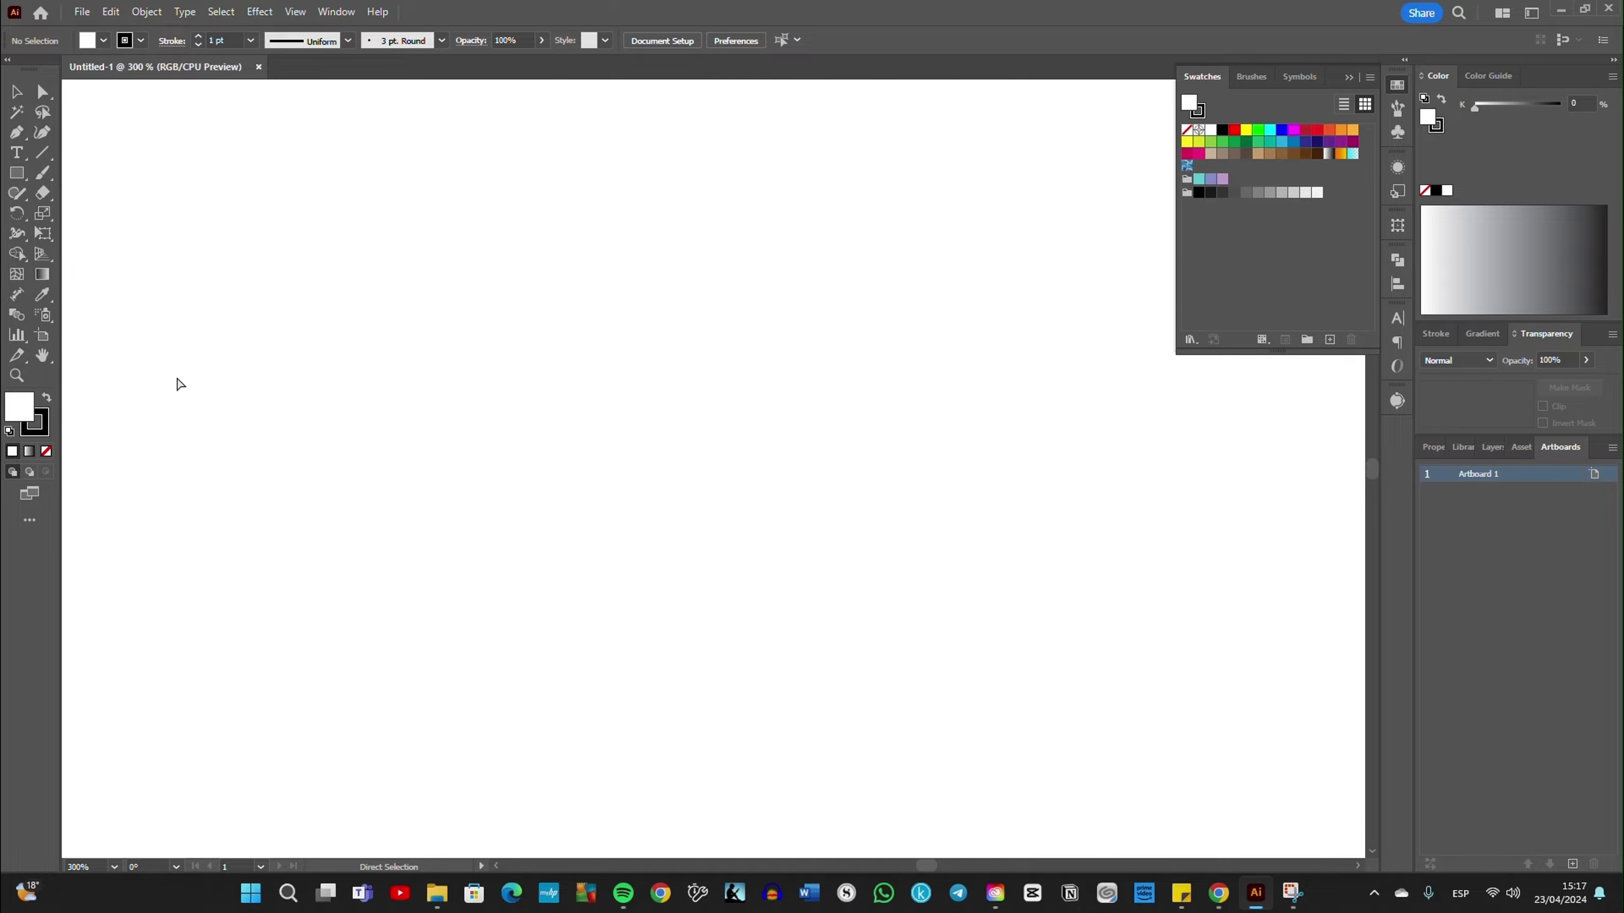
key(ctrl+minus)
key(ctrl+minus)
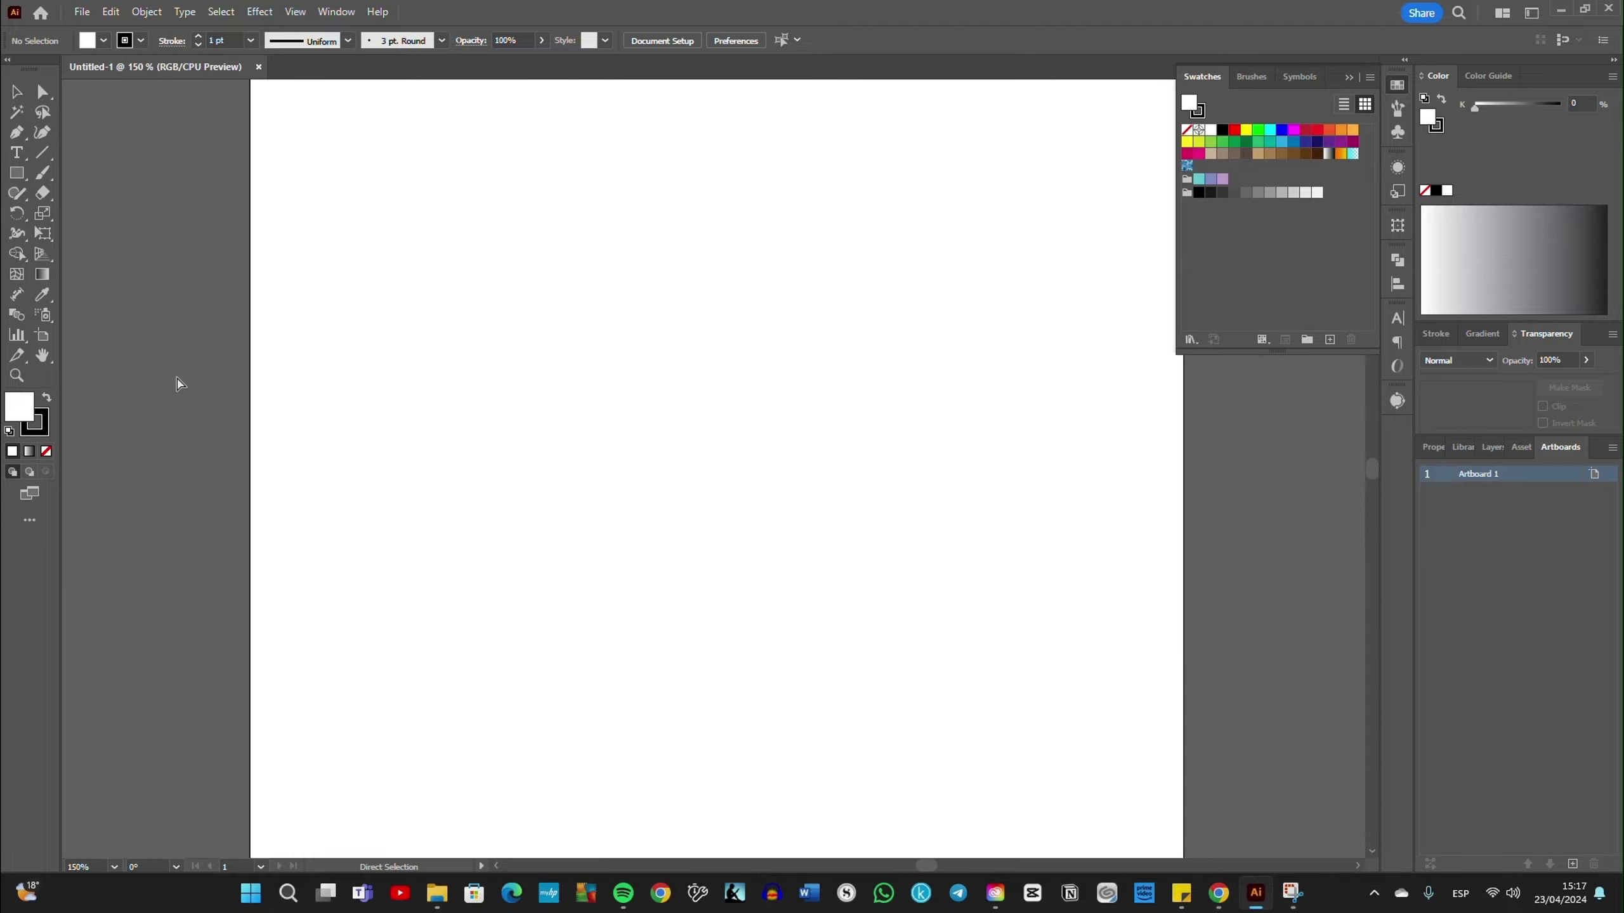
key(ctrl+minus)
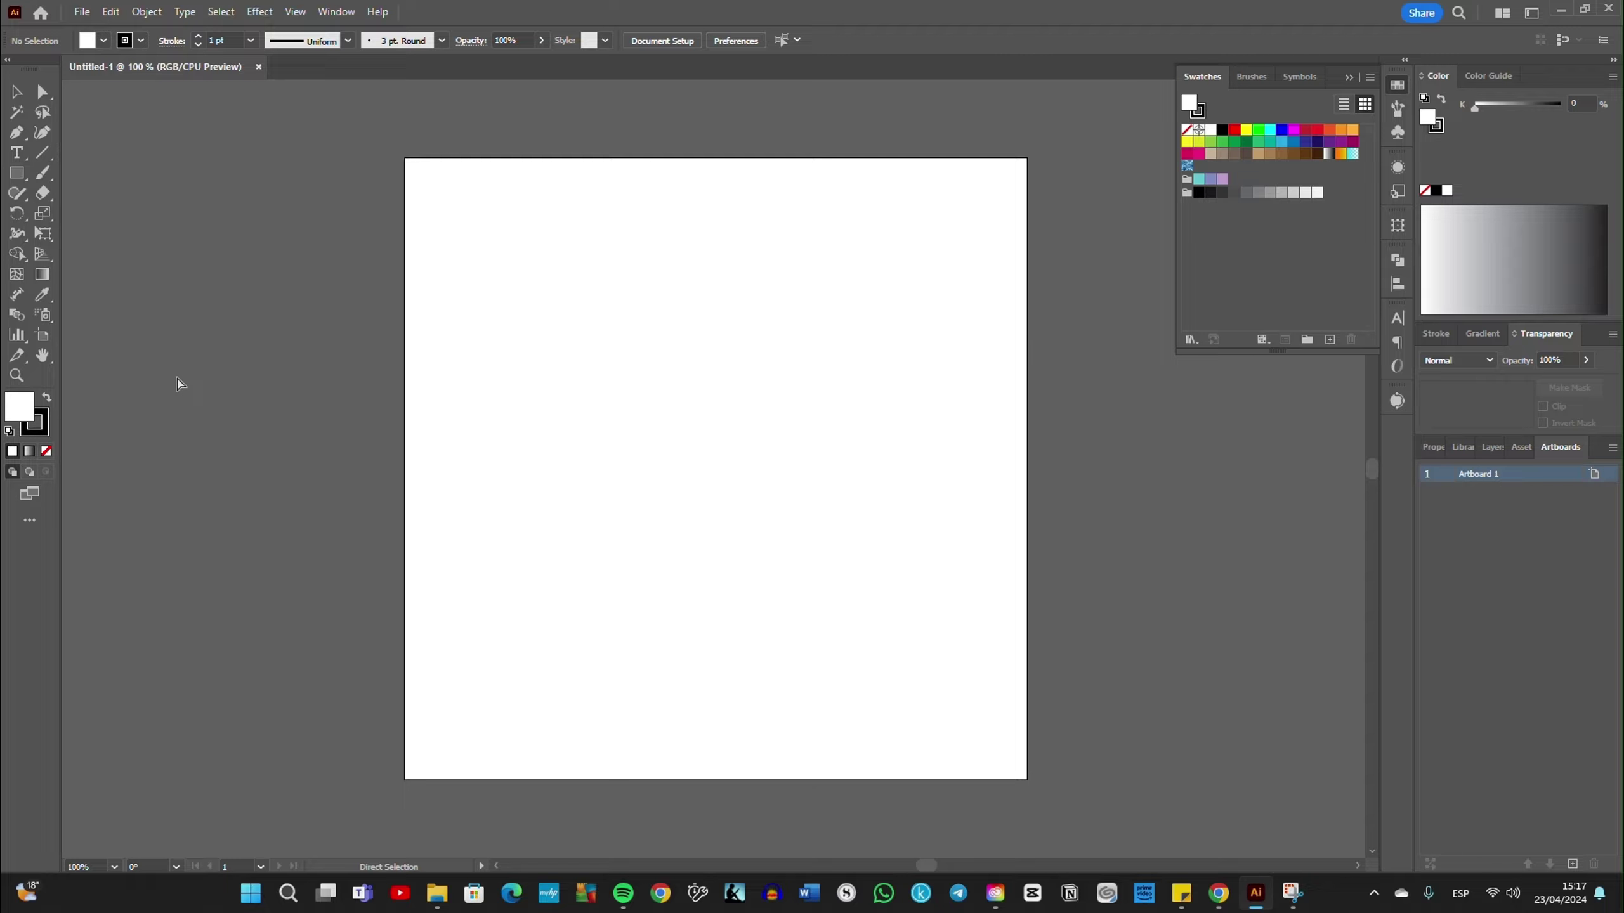
key(ctrl+minus)
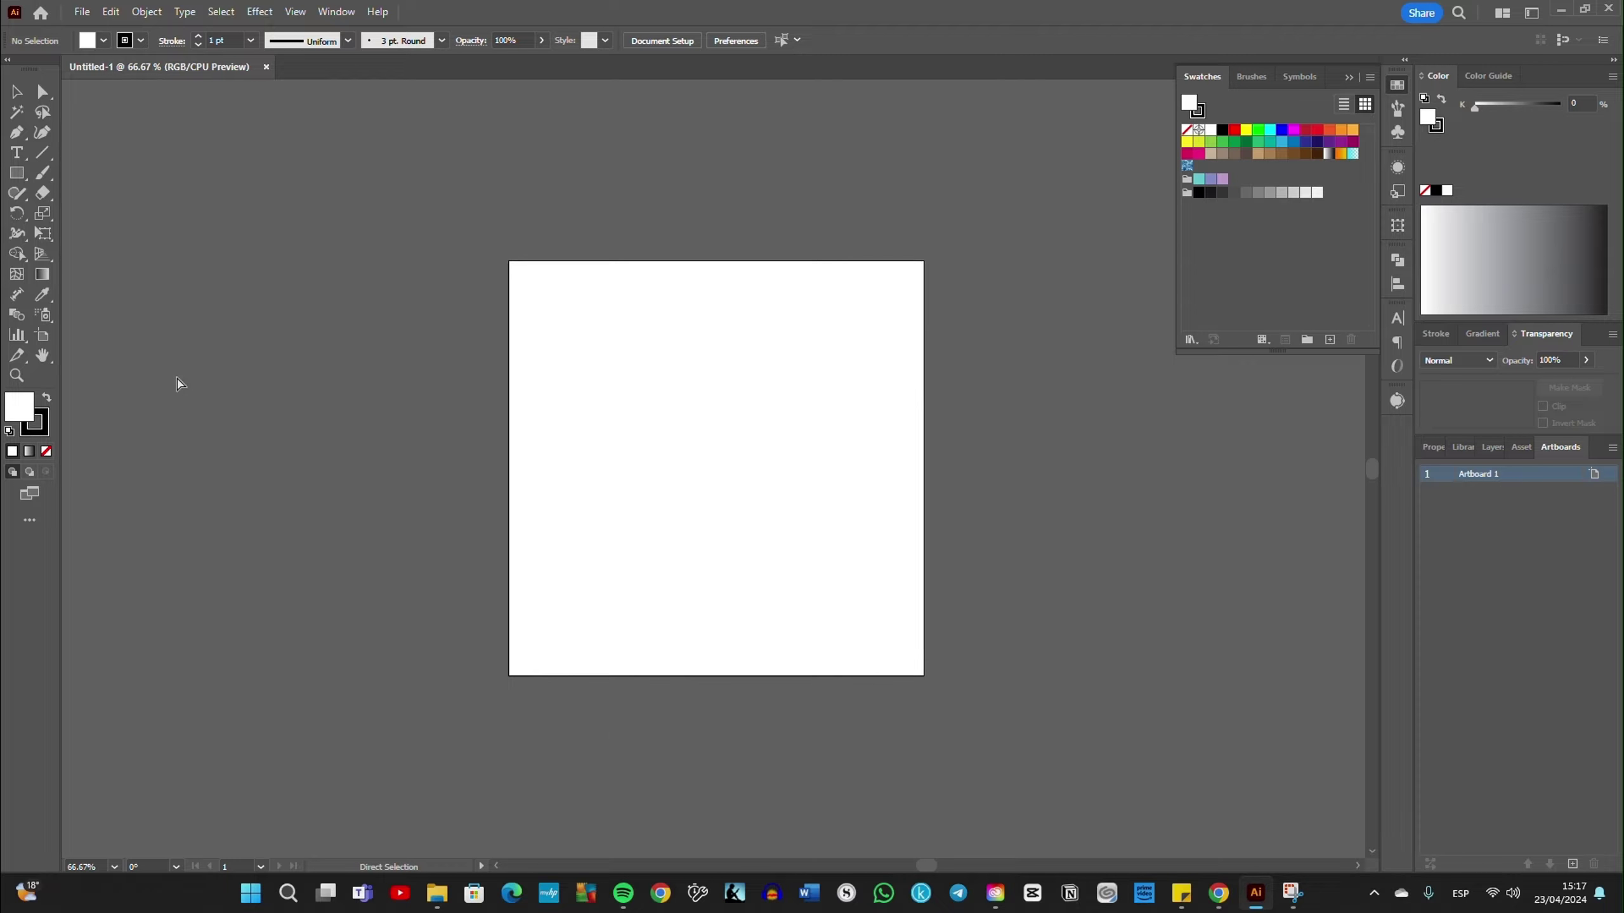
key(v)
Step: Zoom in to 4800% with the Zoom tool, then back out to the whole artboard
click(16, 376)
drag(554, 385, 562, 399)
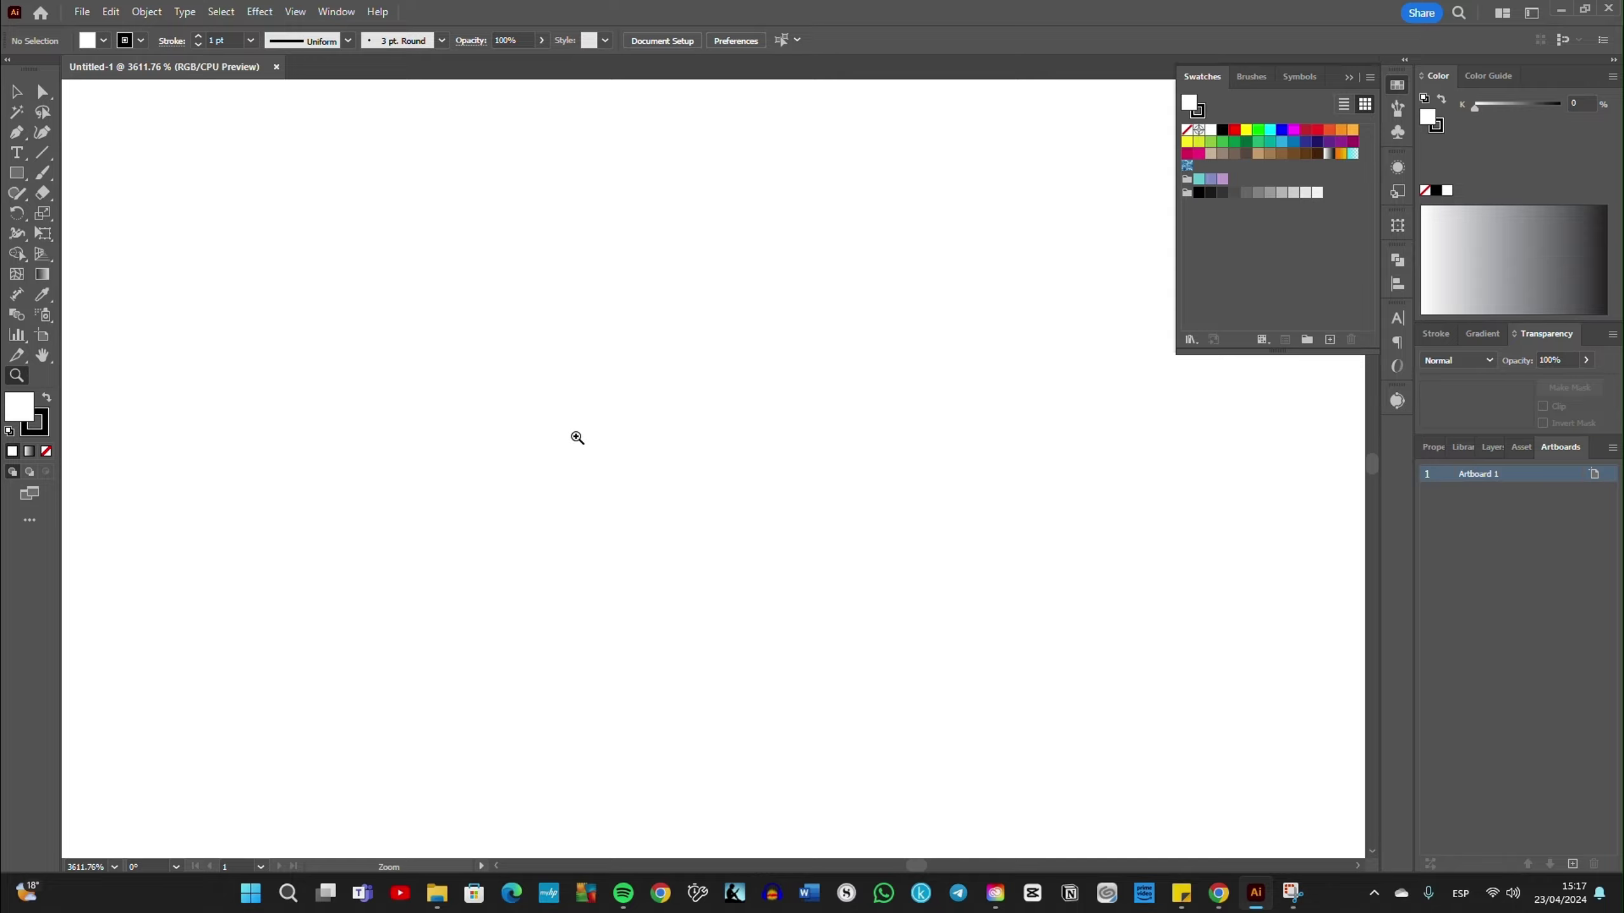
click(577, 438)
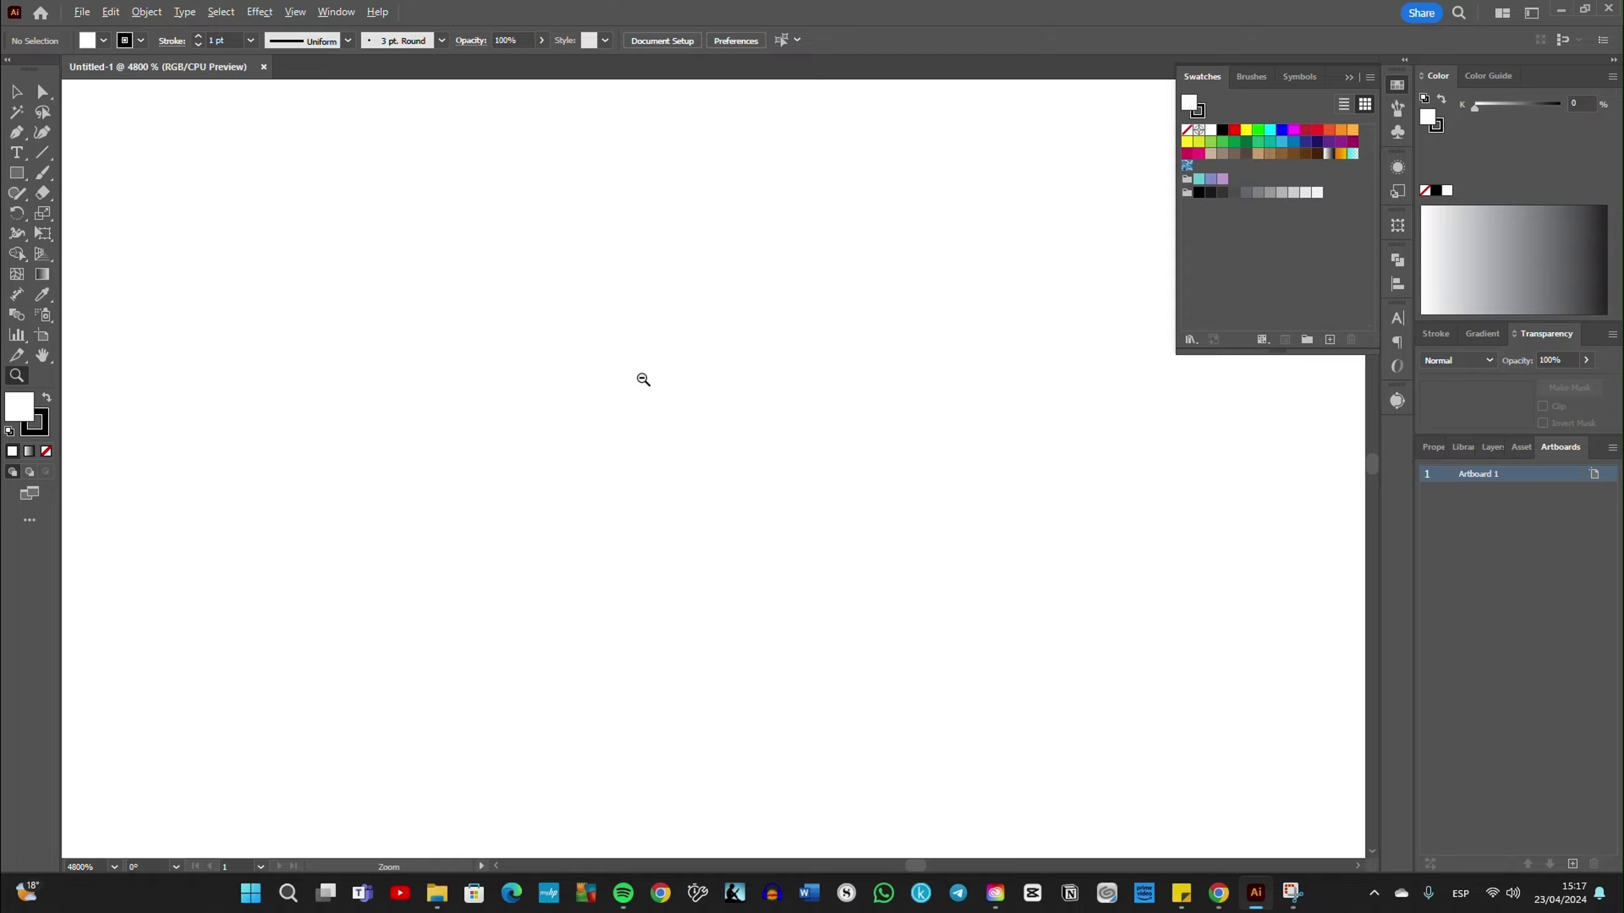
alt+click(643, 379)
drag(643, 379, 699, 384)
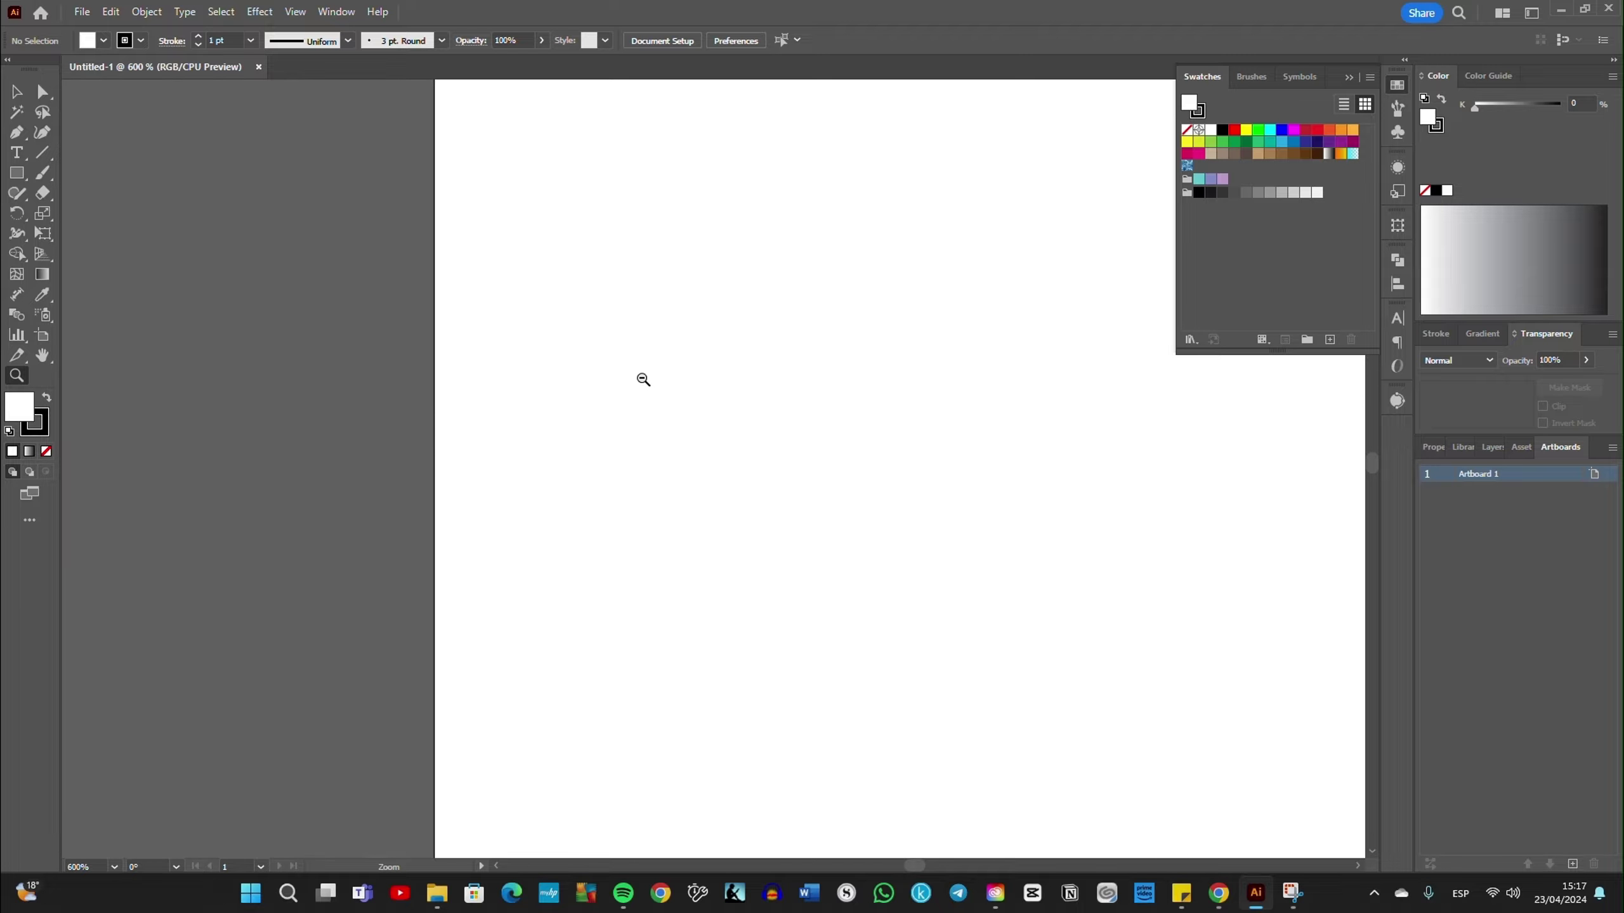
drag(1059, 531, 526, 393)
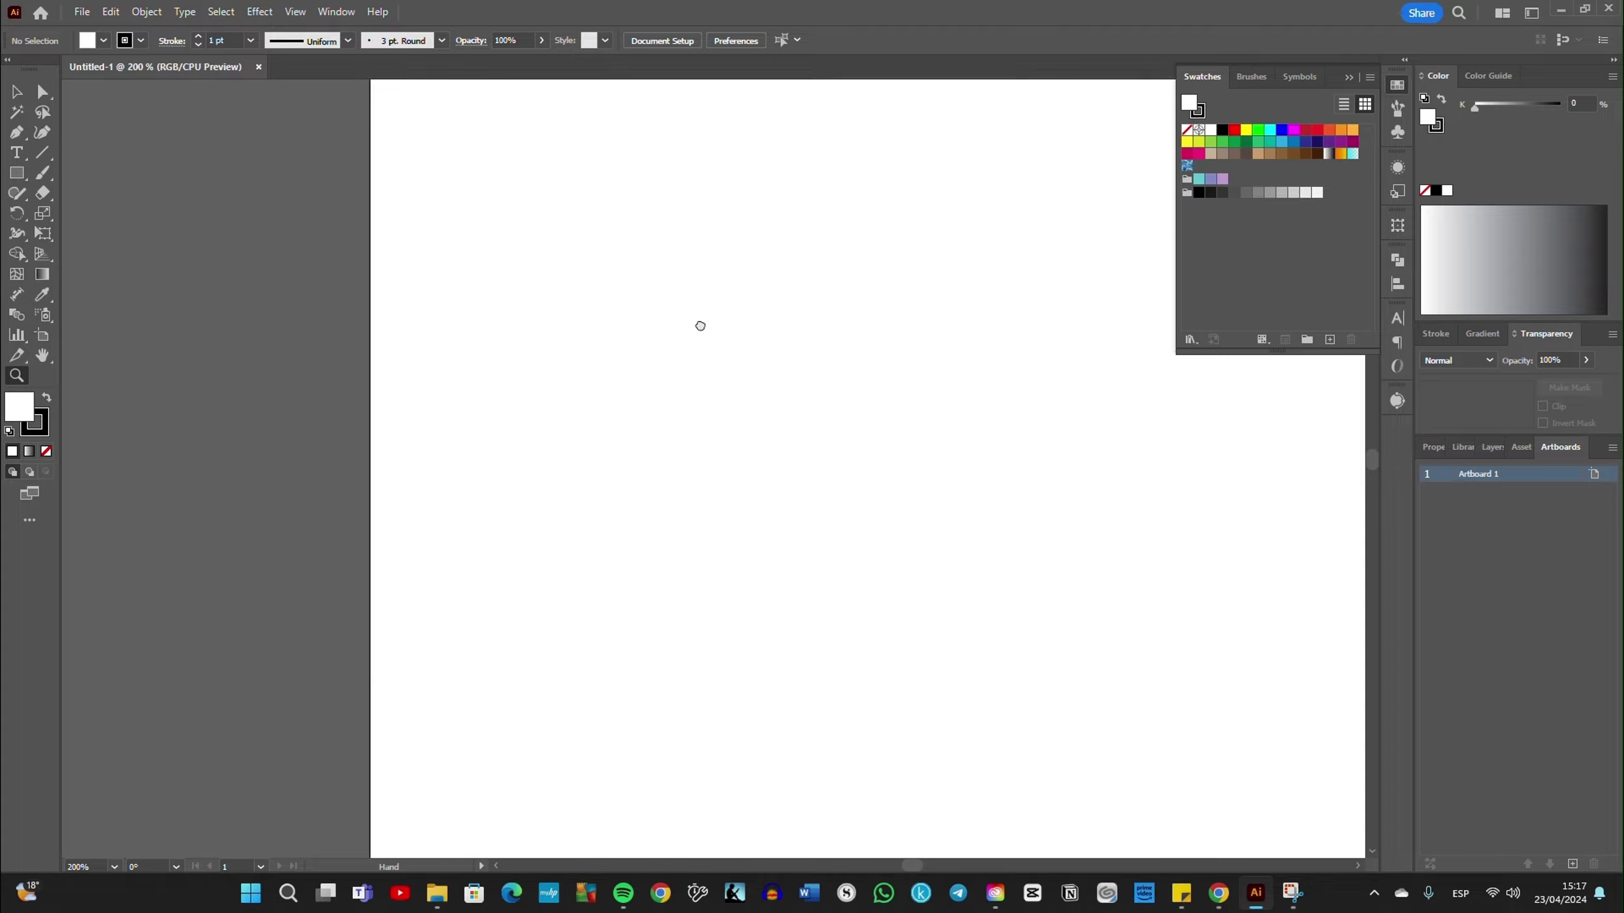
alt+click(867, 376)
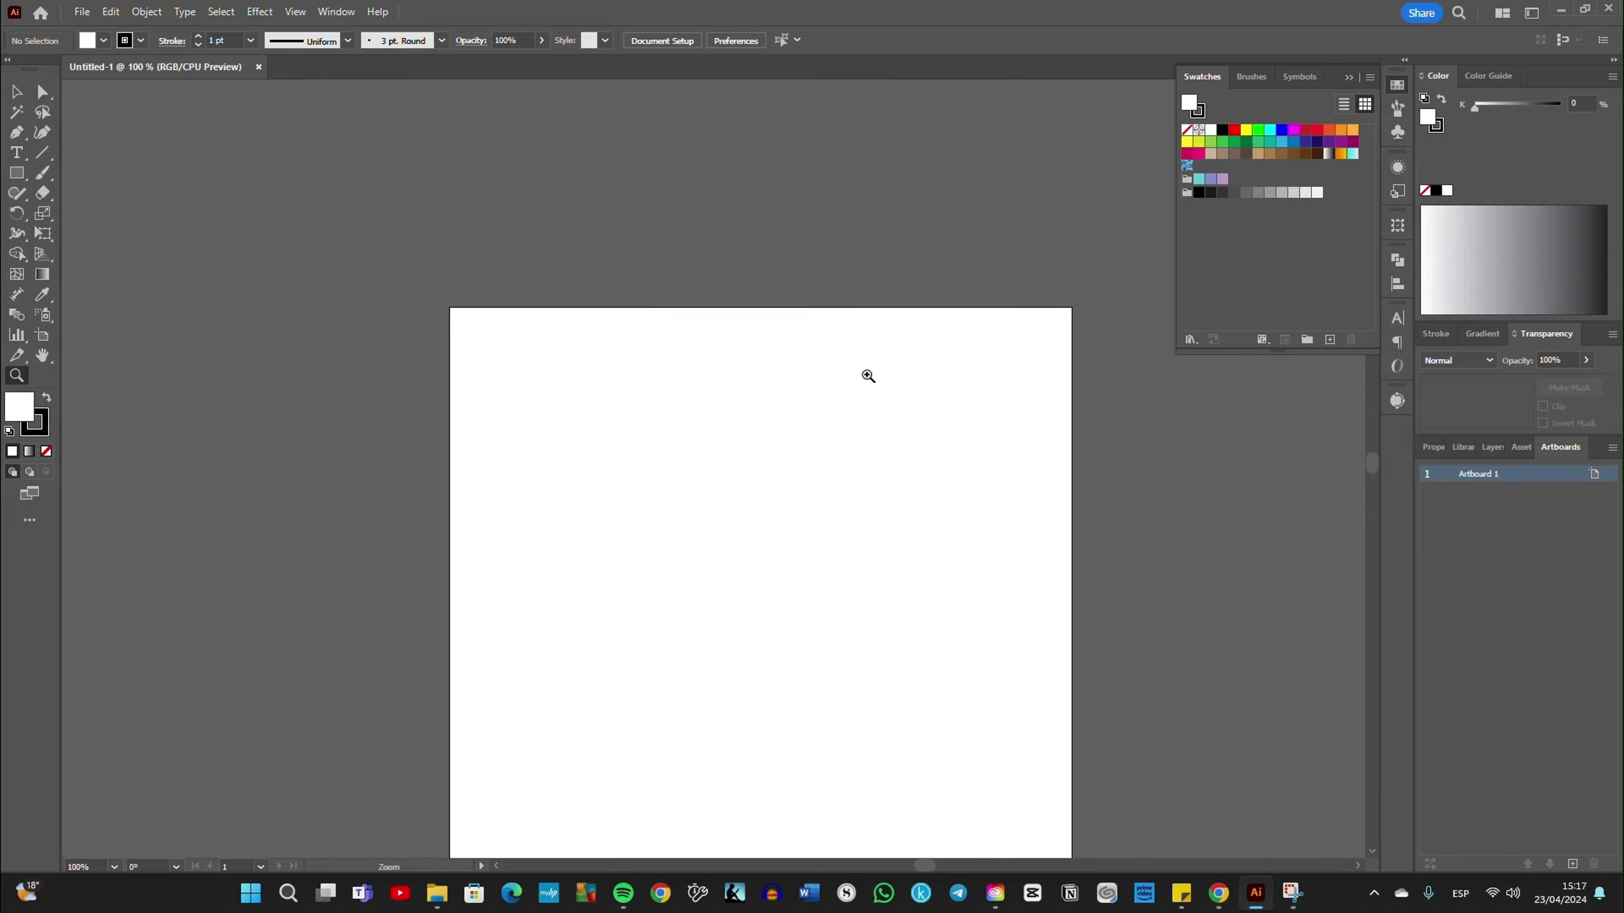
mouse_move(799, 508)
mouse_down()
mouse_move(794, 476)
mouse_move(659, 352)
mouse_up()
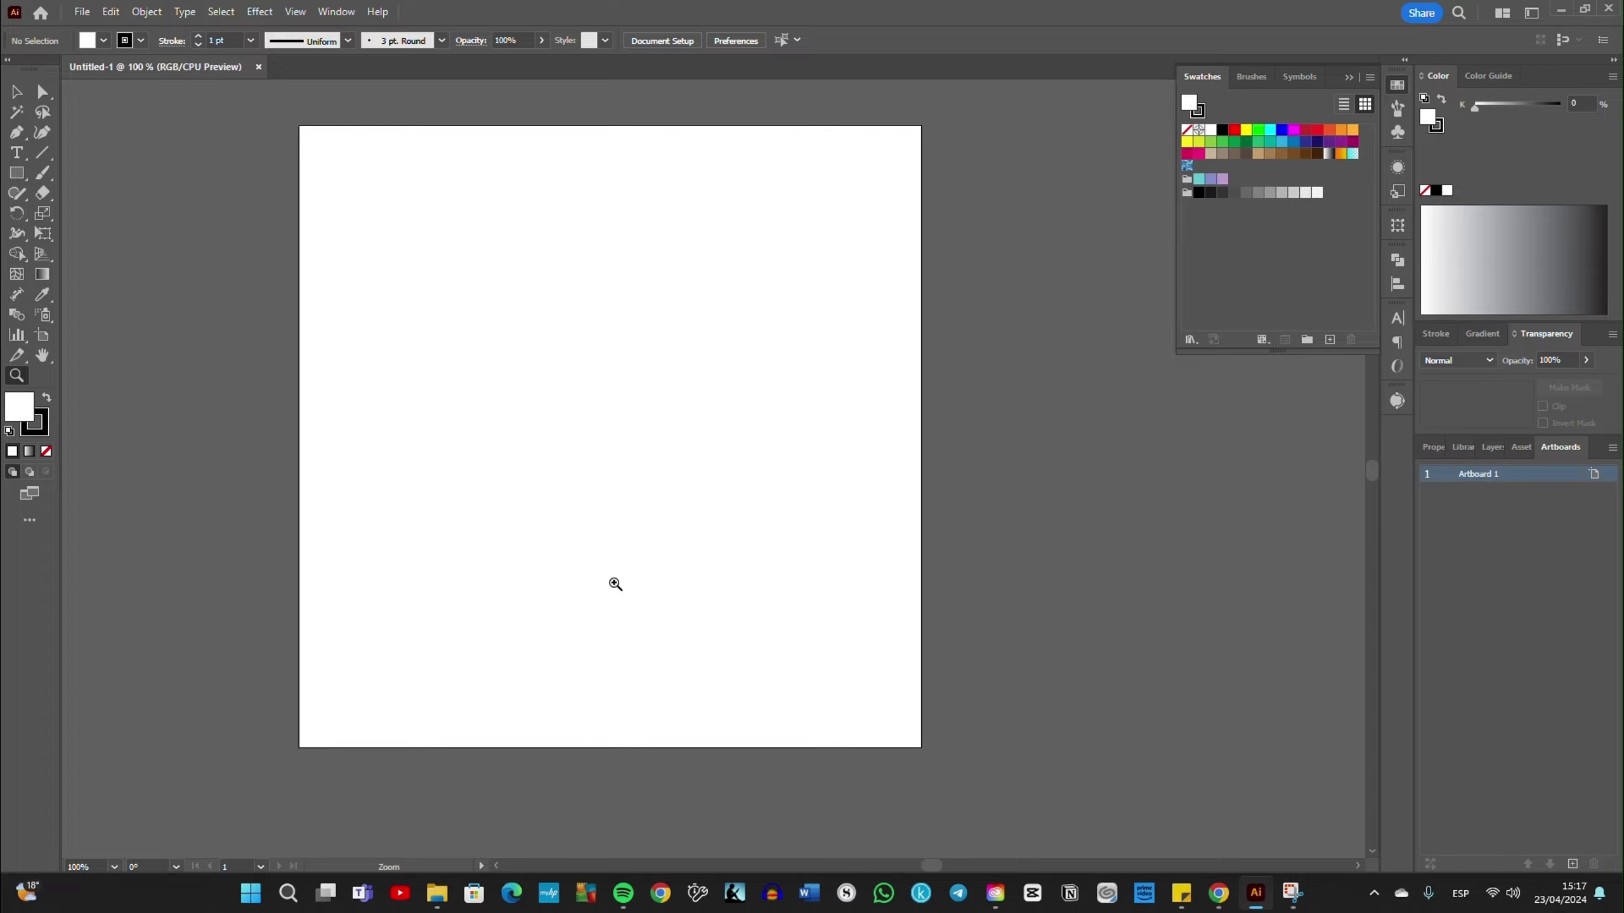
key(v)
key(space)
key(space)
key(space)
mouse_move(619, 378)
mouse_down()
mouse_move(580, 428)
mouse_move(791, 467)
mouse_move(488, 414)
mouse_move(642, 385)
mouse_up()
drag(709, 449, 642, 414)
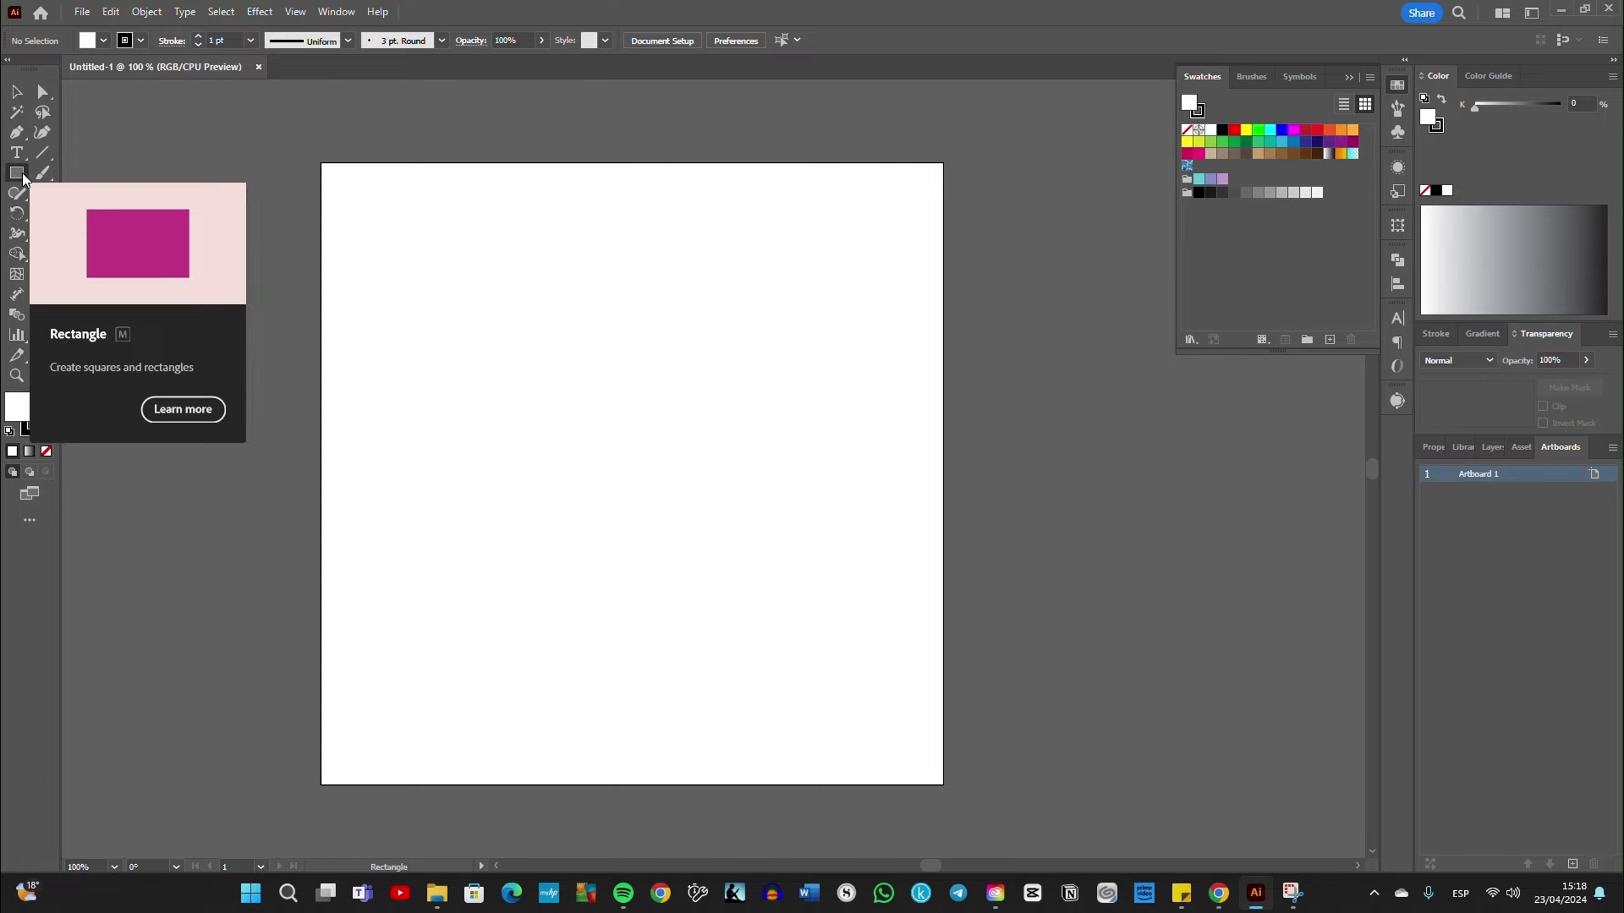
Step: Switch to the Ellipse Tool from the shape flyout and drag out a circle on the artboard
click(23, 179)
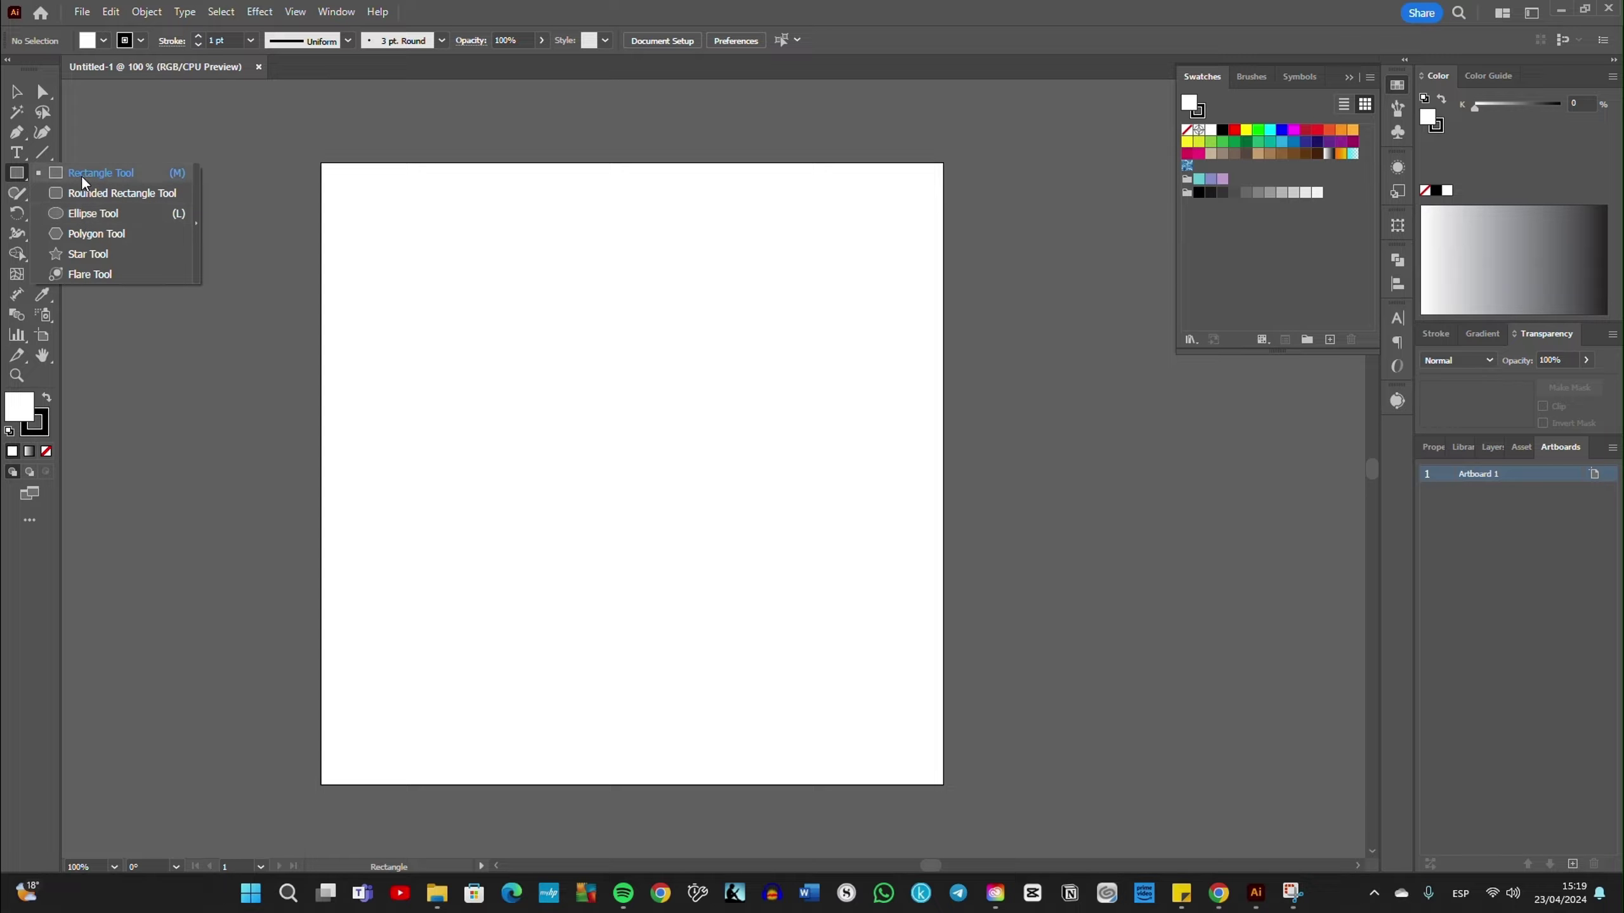
click(91, 214)
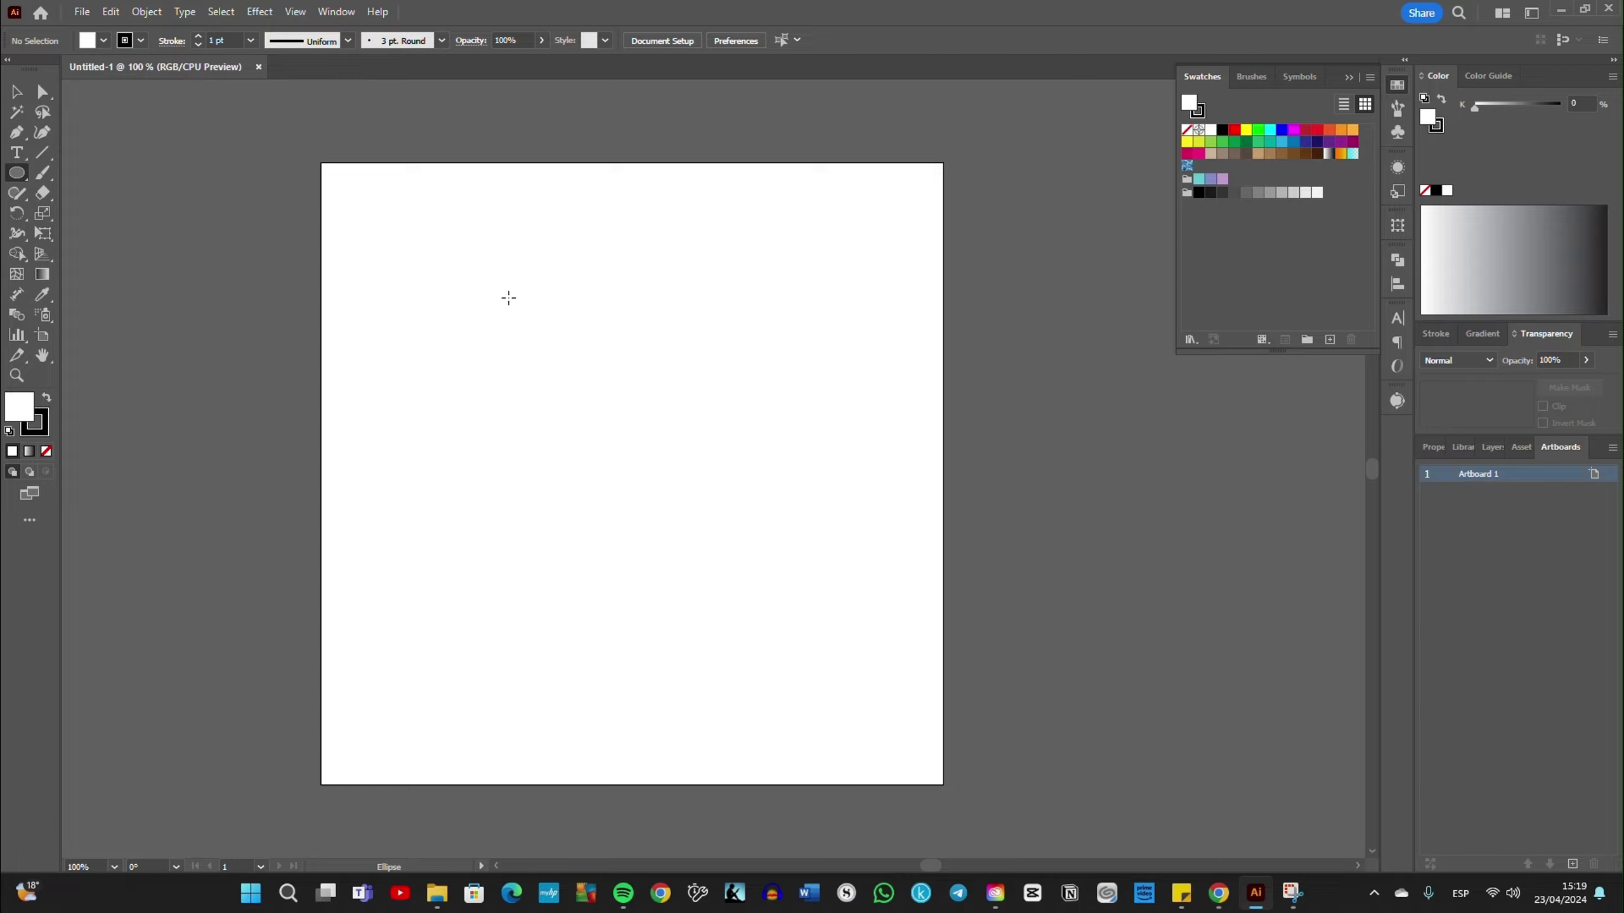
mouse_move(512, 320)
mouse_down()
mouse_move(492, 314)
mouse_move(560, 371)
mouse_up()
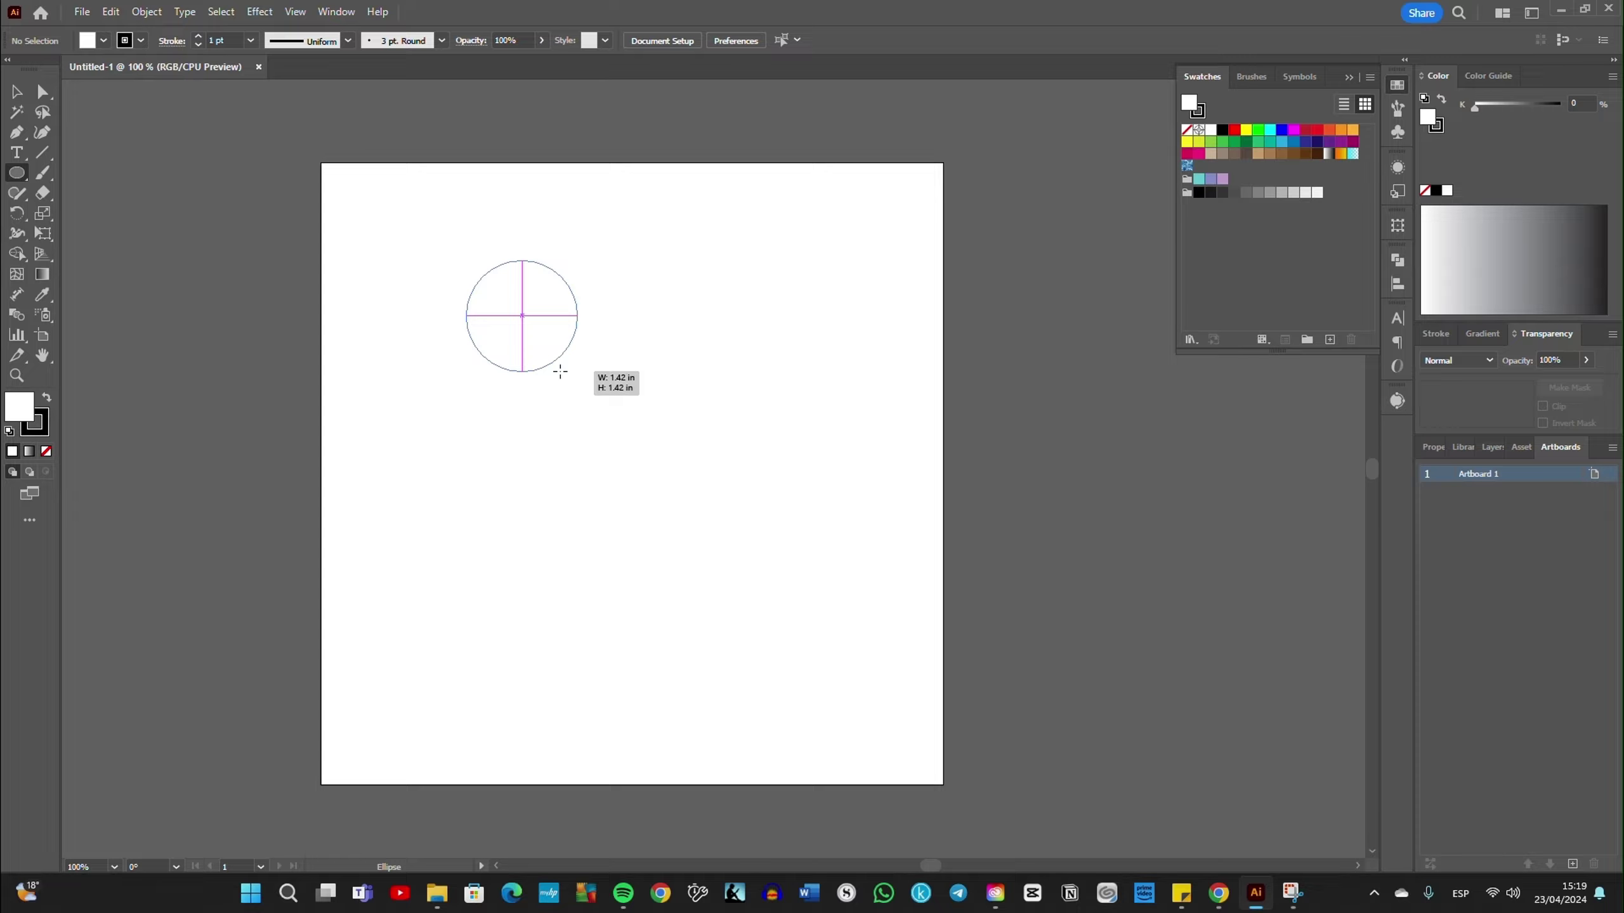
drag(560, 372, 681, 493)
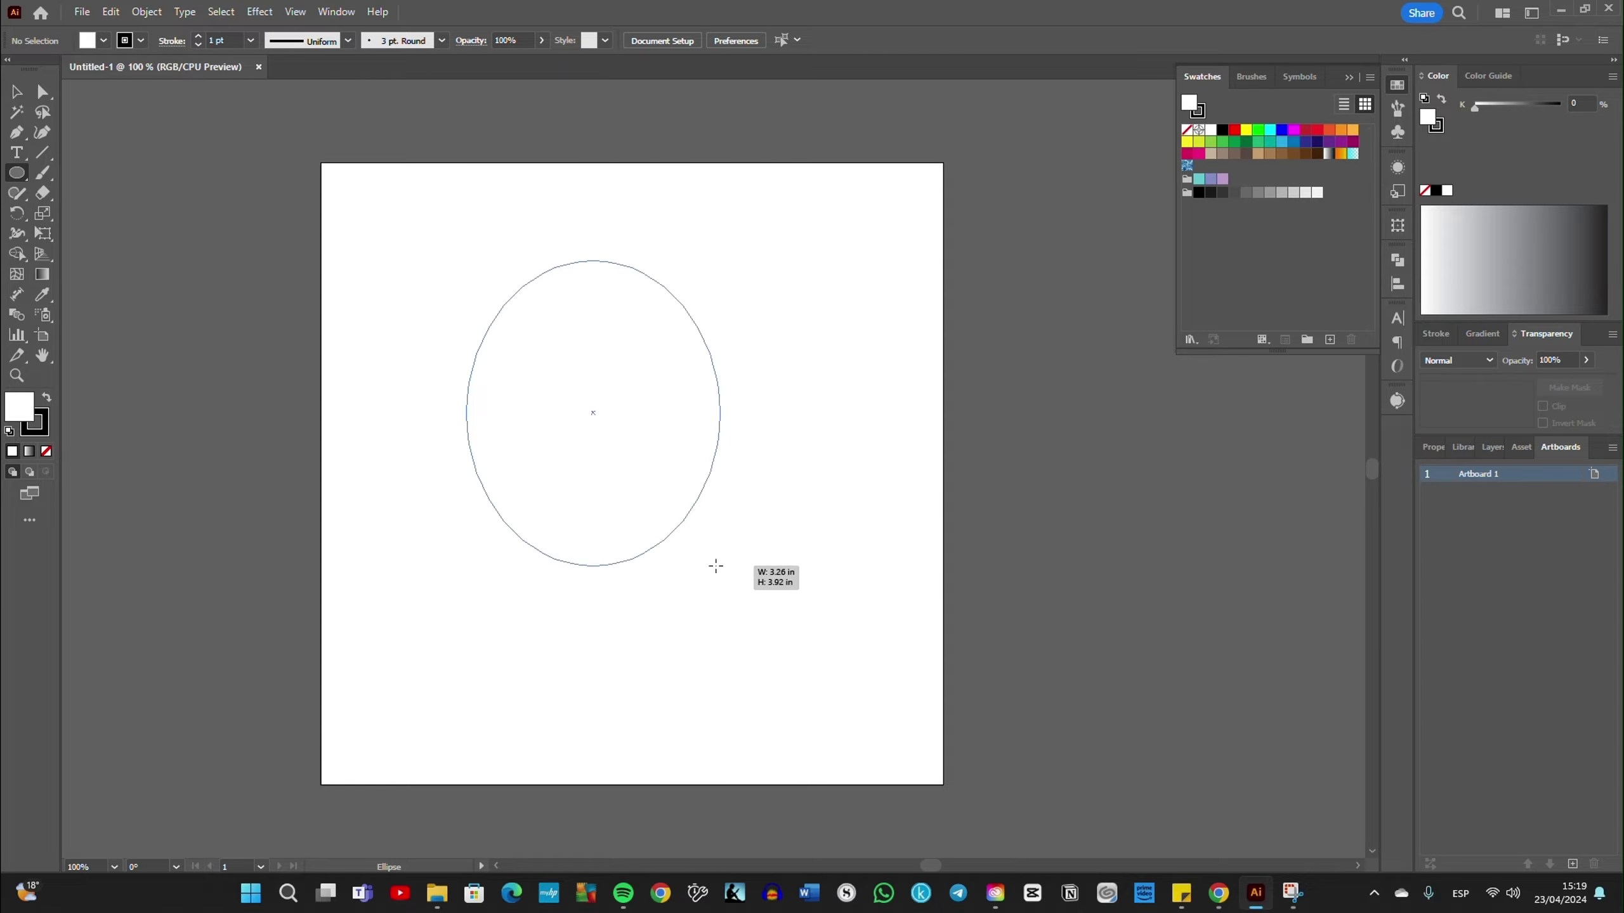
mouse_move(680, 493)
mouse_down()
mouse_move(563, 624)
mouse_move(539, 469)
mouse_move(567, 337)
mouse_move(652, 440)
mouse_move(500, 279)
mouse_move(656, 457)
mouse_move(504, 295)
mouse_move(590, 443)
mouse_move(802, 639)
mouse_move(705, 454)
mouse_move(791, 601)
mouse_up()
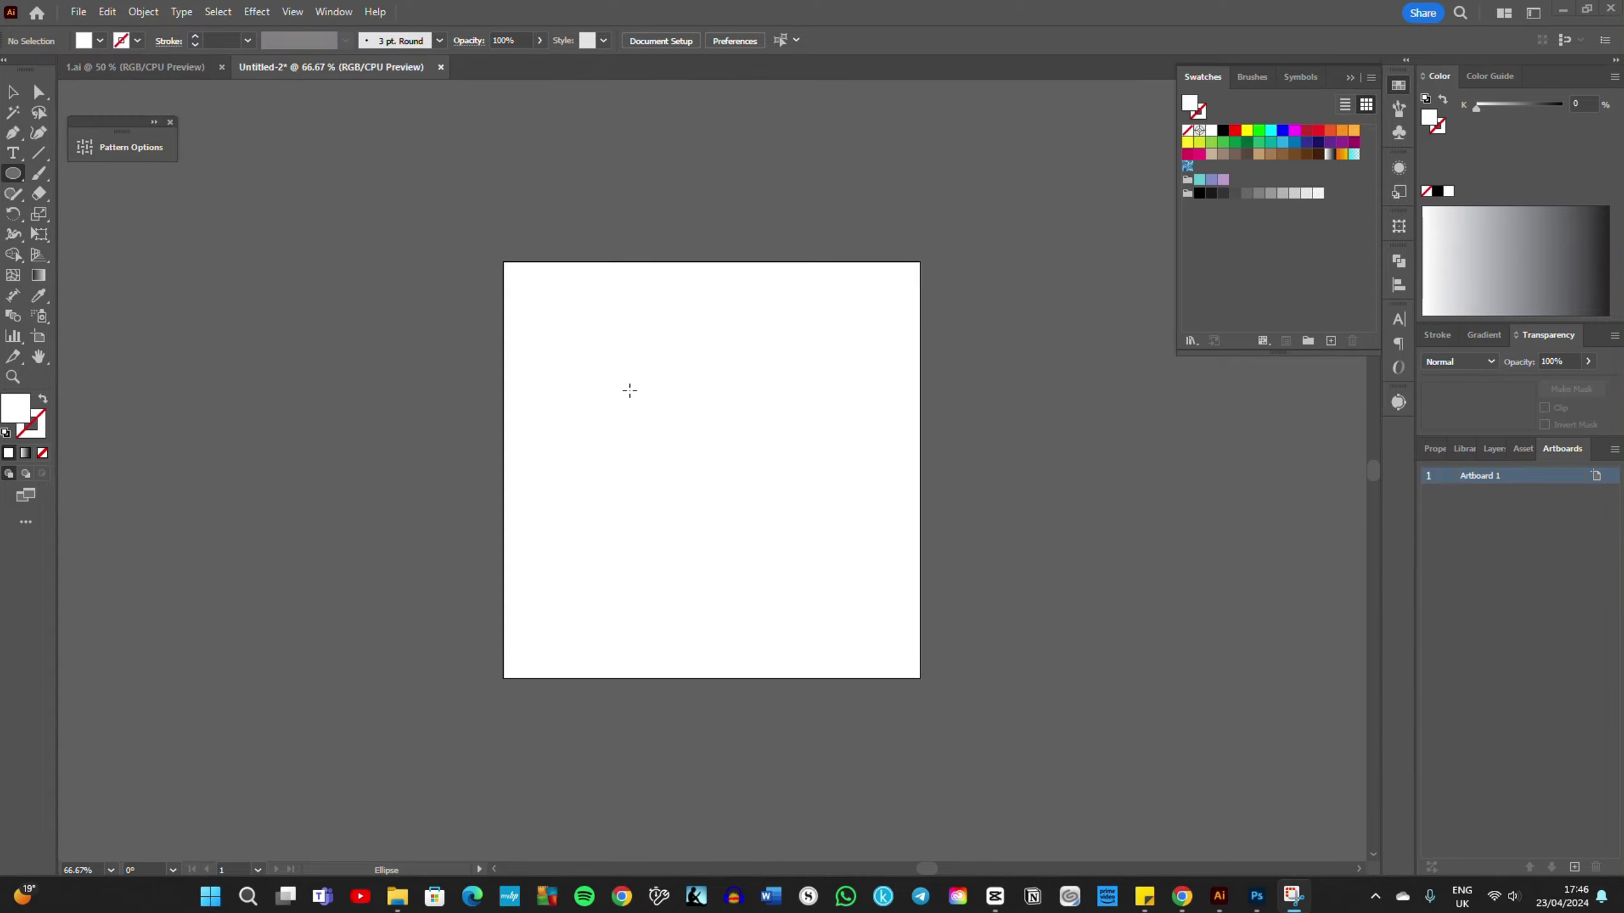
Step: Draw a circle, fill it magenta f500fc, and centre it on the artboard's top-left corner
mouse_move(631, 373)
mouse_down()
mouse_move(711, 482)
mouse_move(753, 500)
mouse_move(721, 423)
mouse_up()
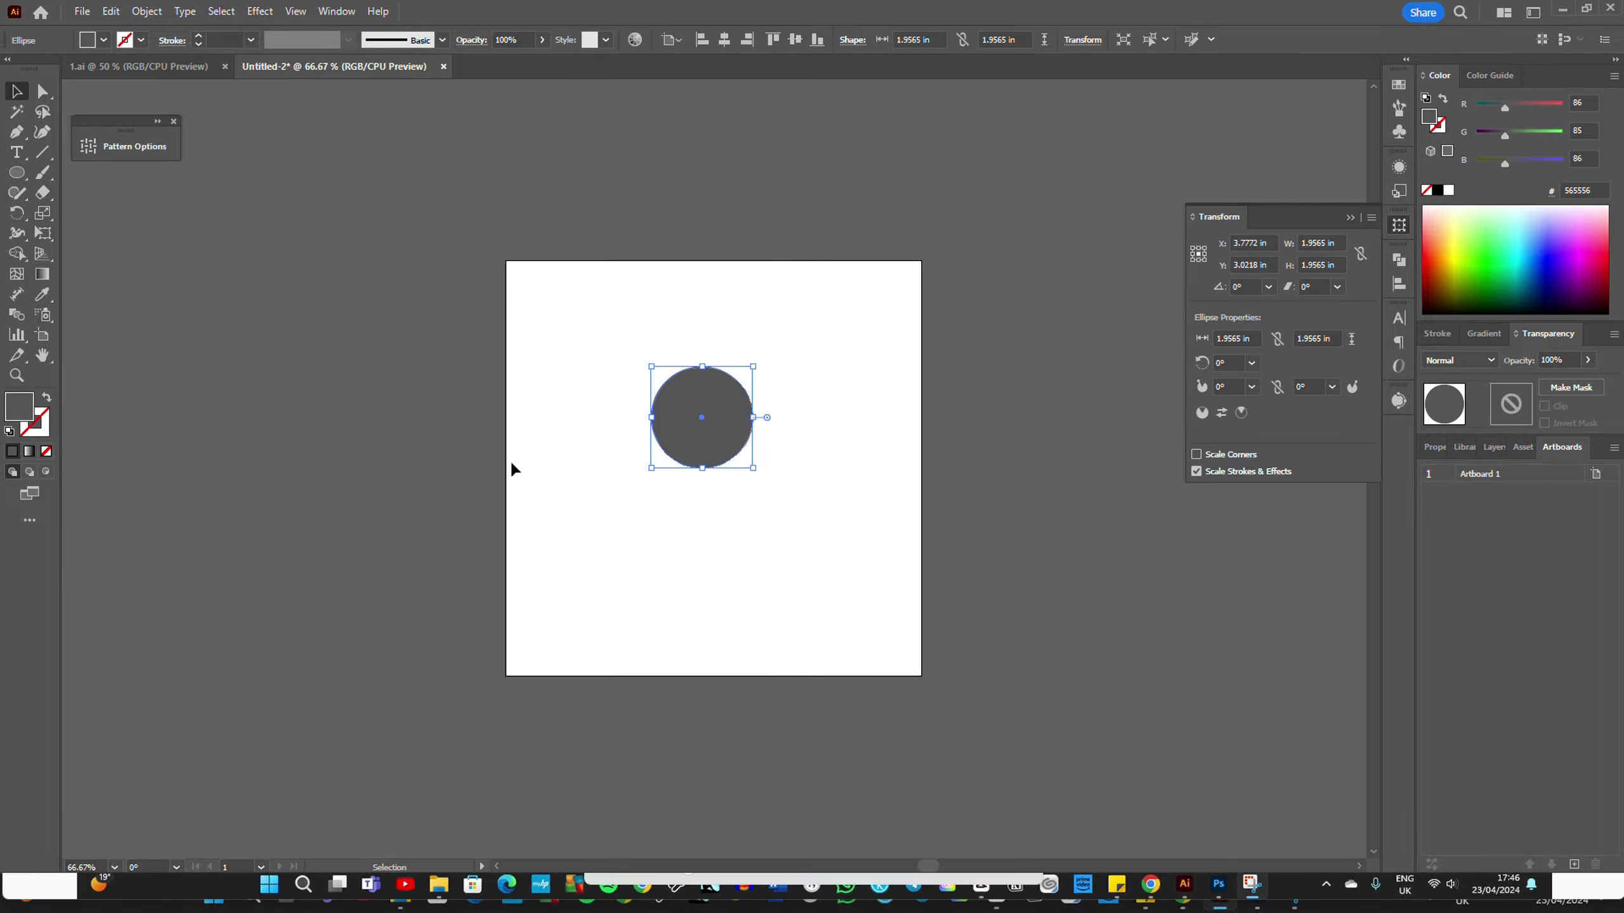
click(554, 459)
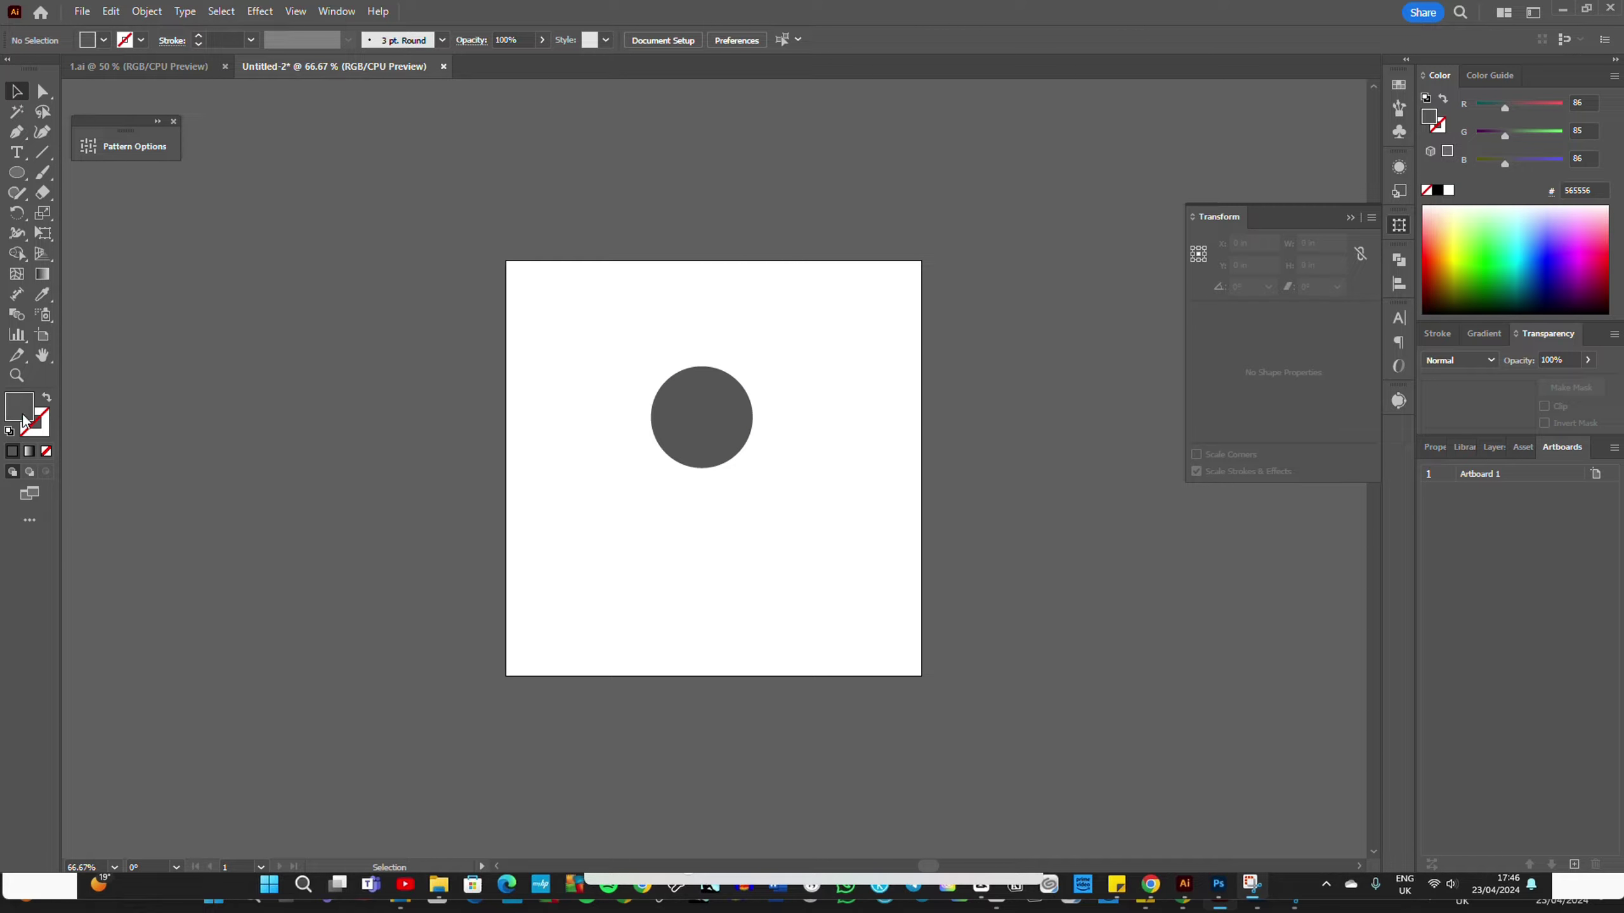
click(701, 436)
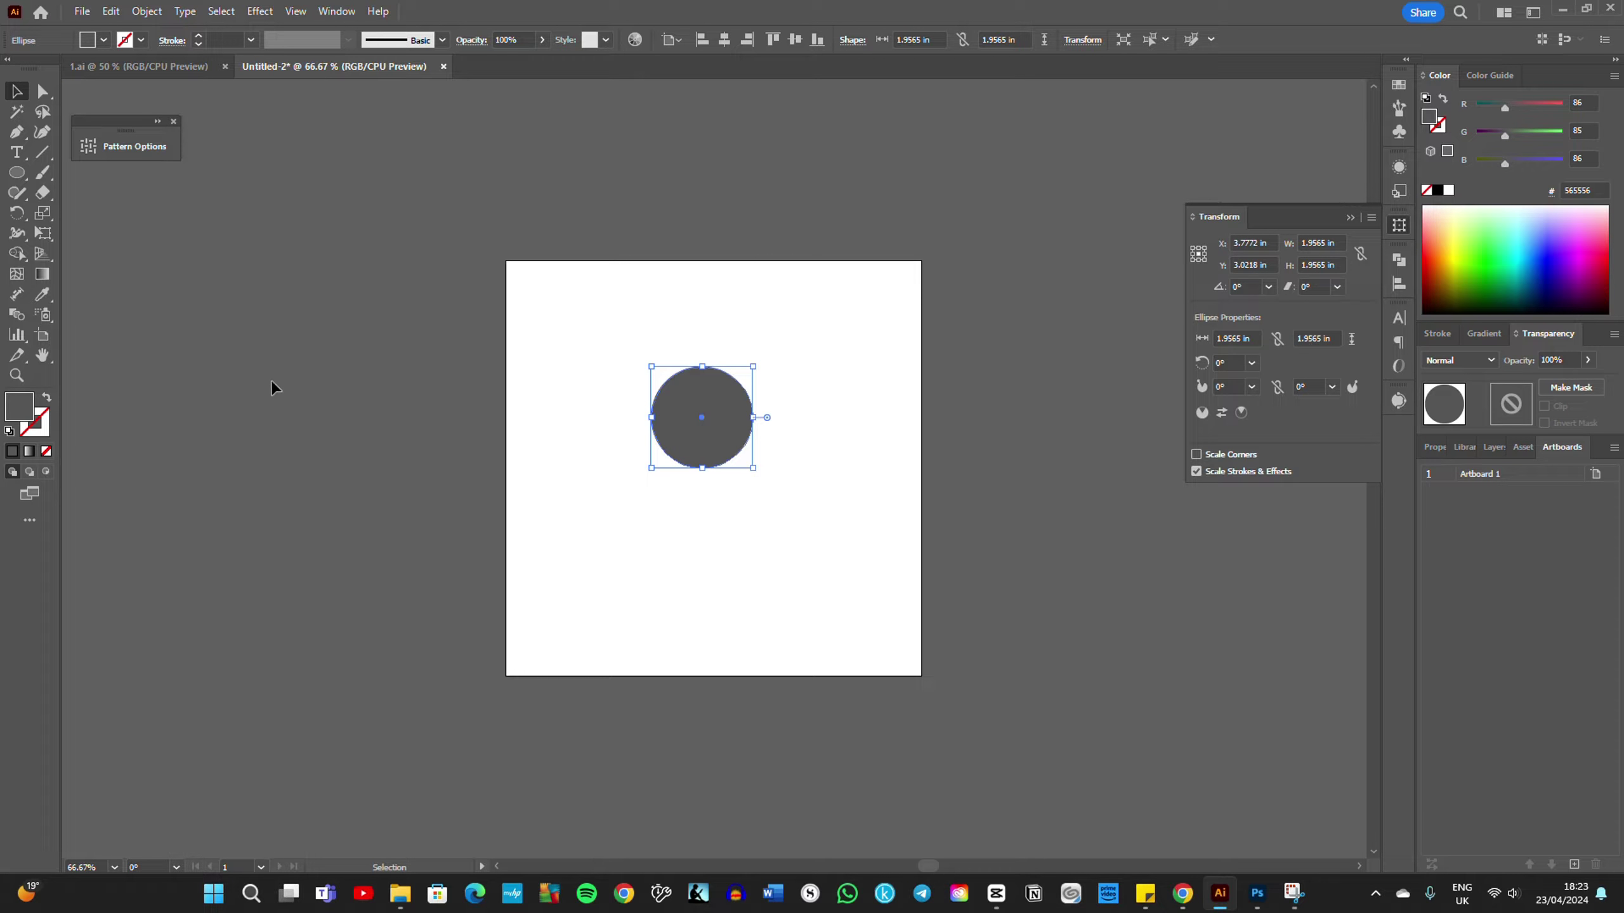
double_click(19, 412)
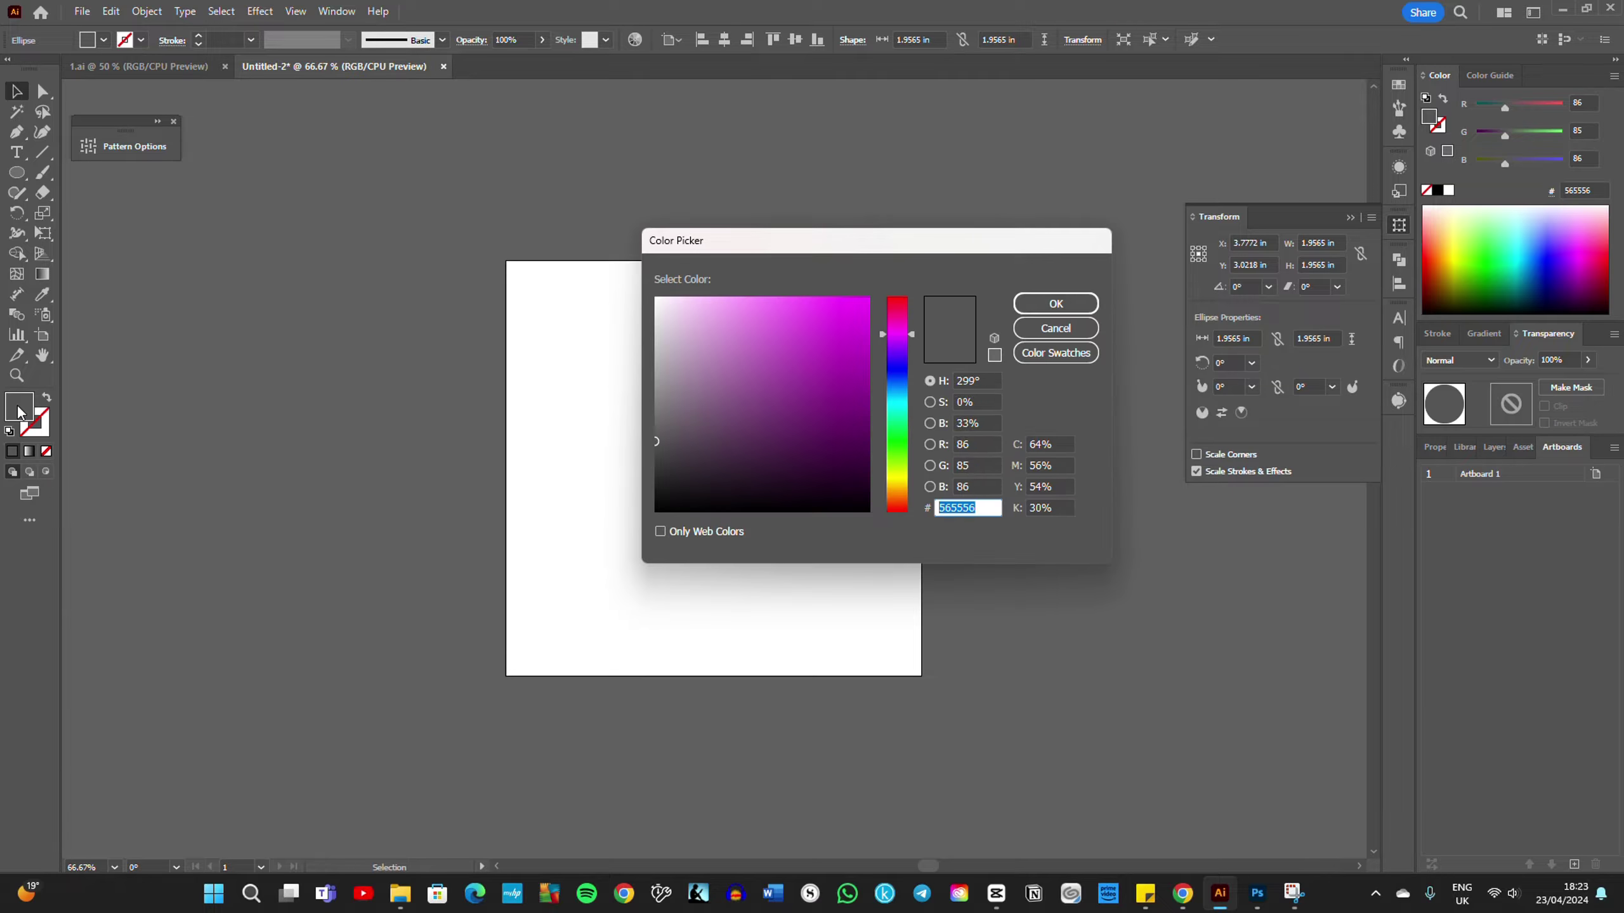
click(840, 317)
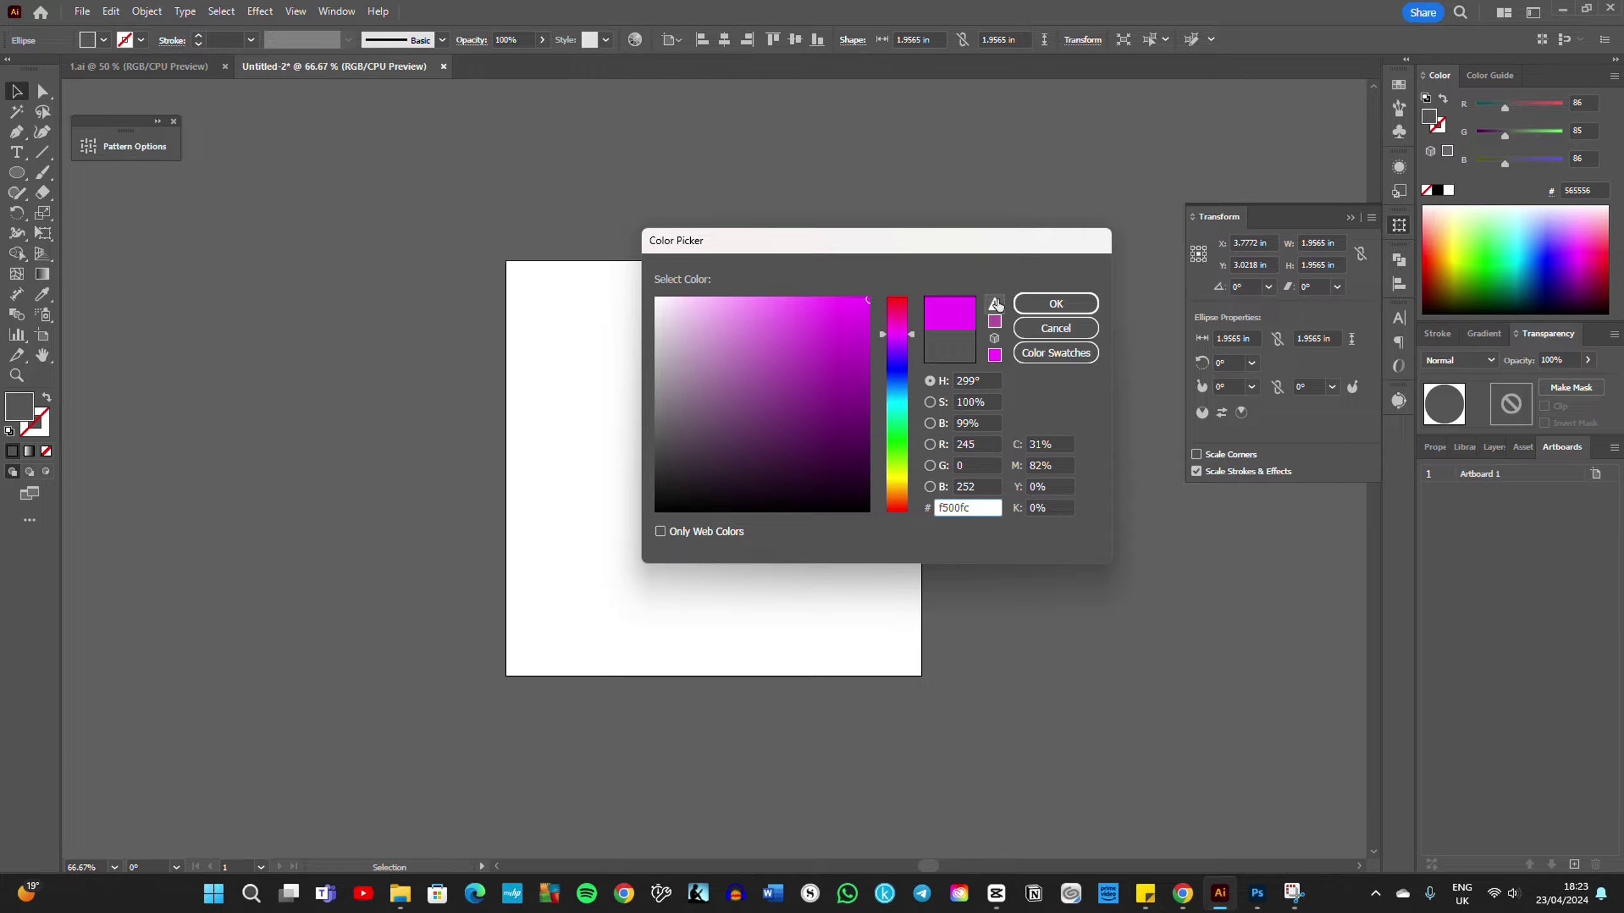
click(1051, 303)
mouse_move(702, 417)
mouse_down()
mouse_move(600, 370)
mouse_move(535, 299)
mouse_up()
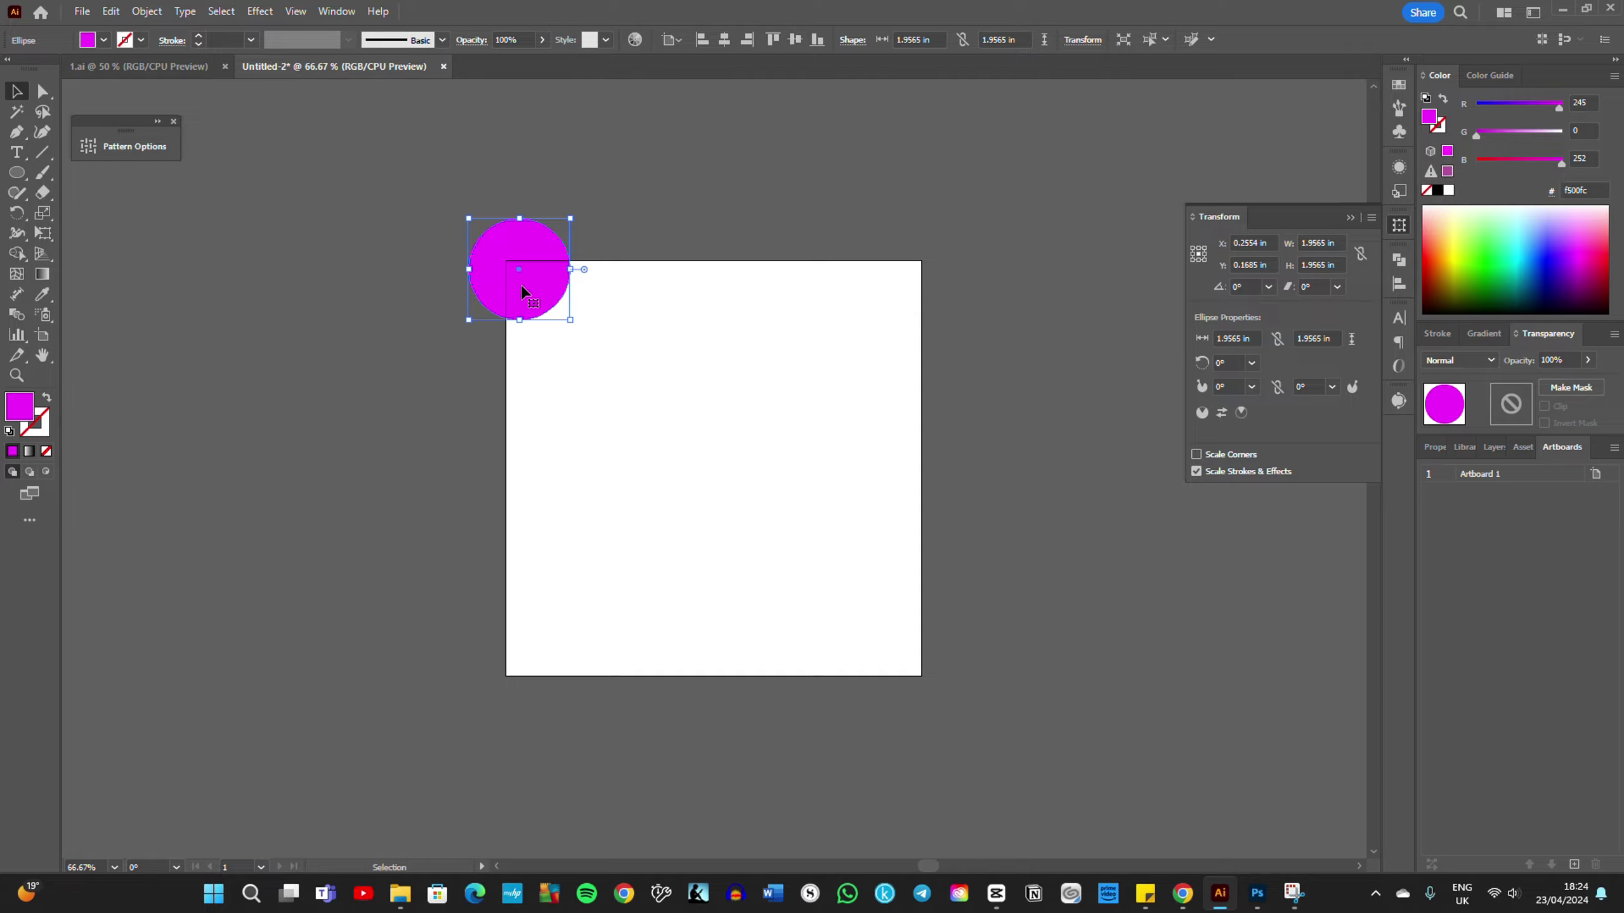
key(a)
key(v)
key(ctrl+shift+b)
drag(521, 259, 520, 286)
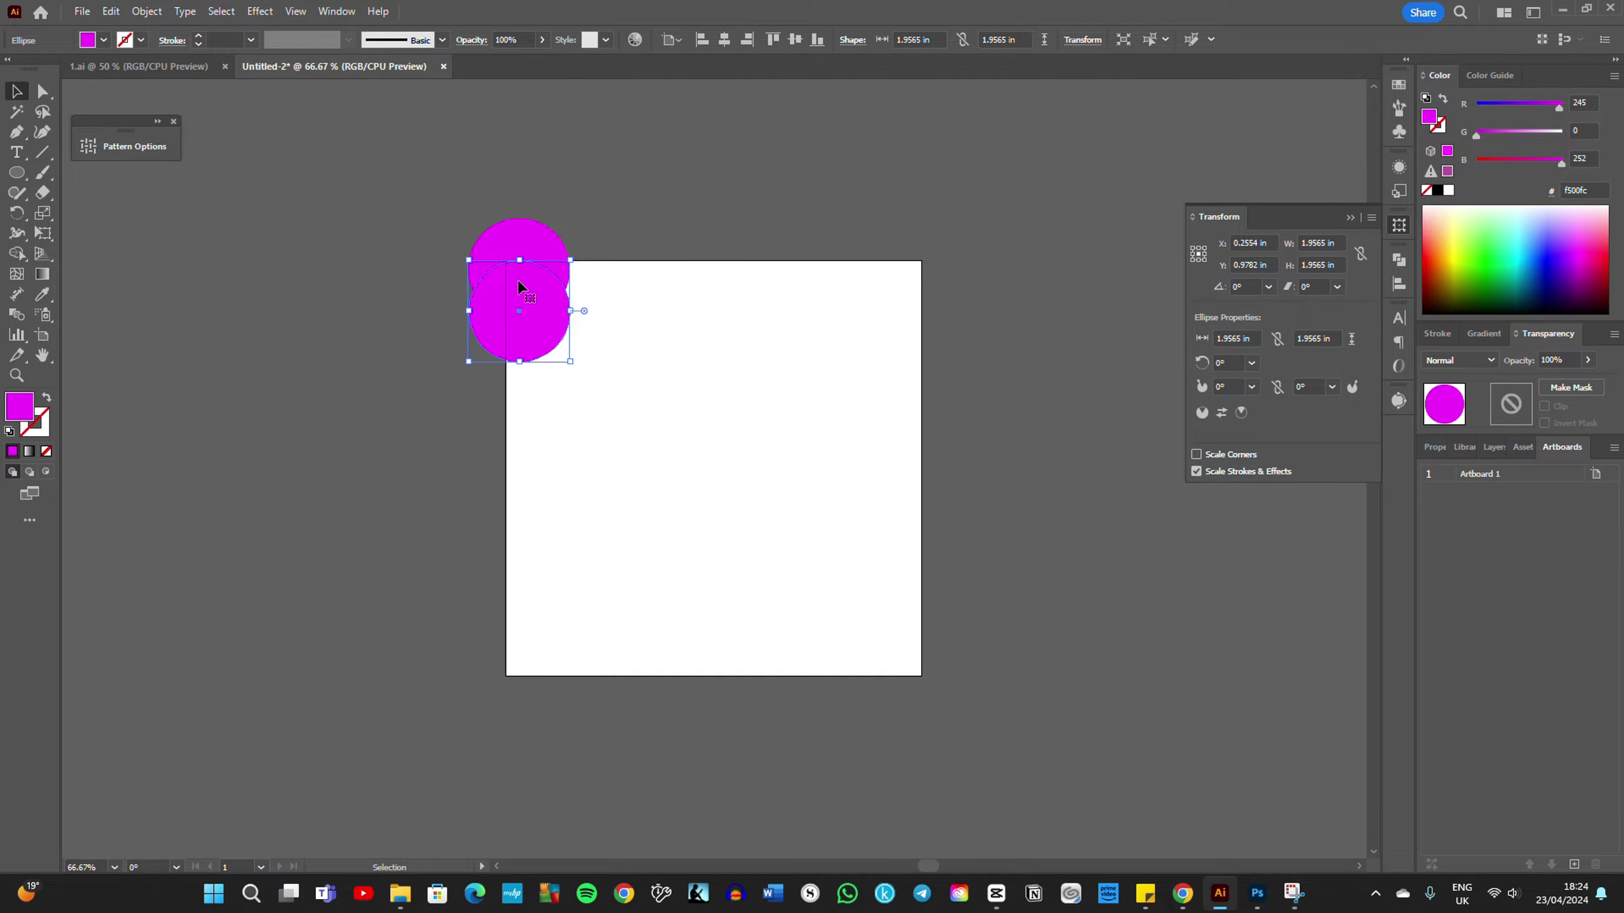
key(a)
key(ctrl+z)
key(v)
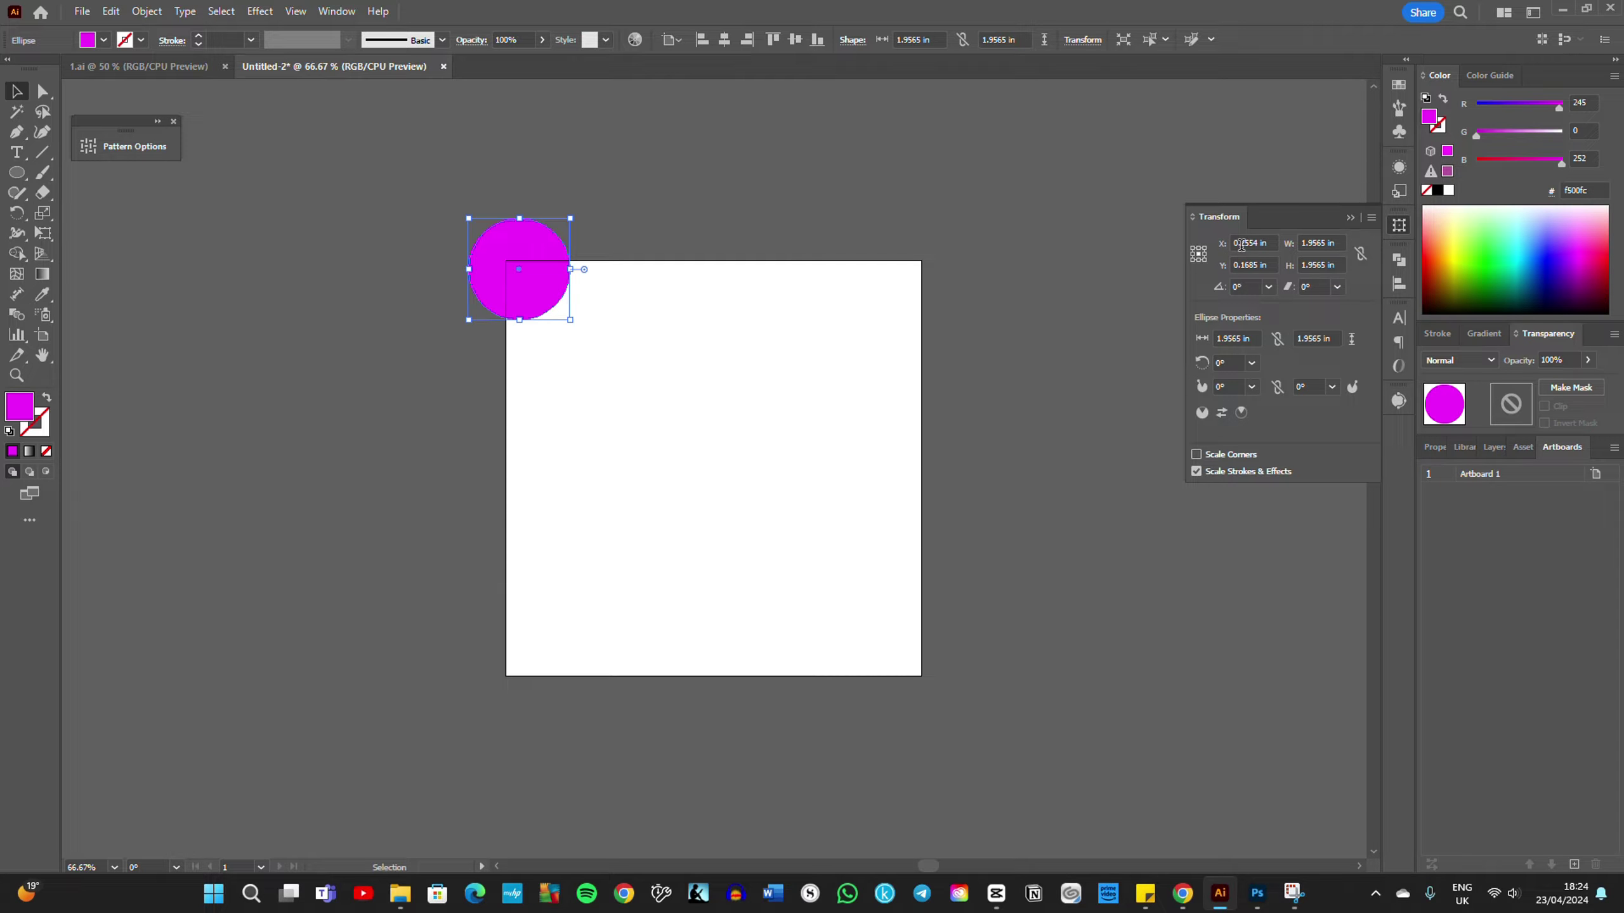
click(1398, 228)
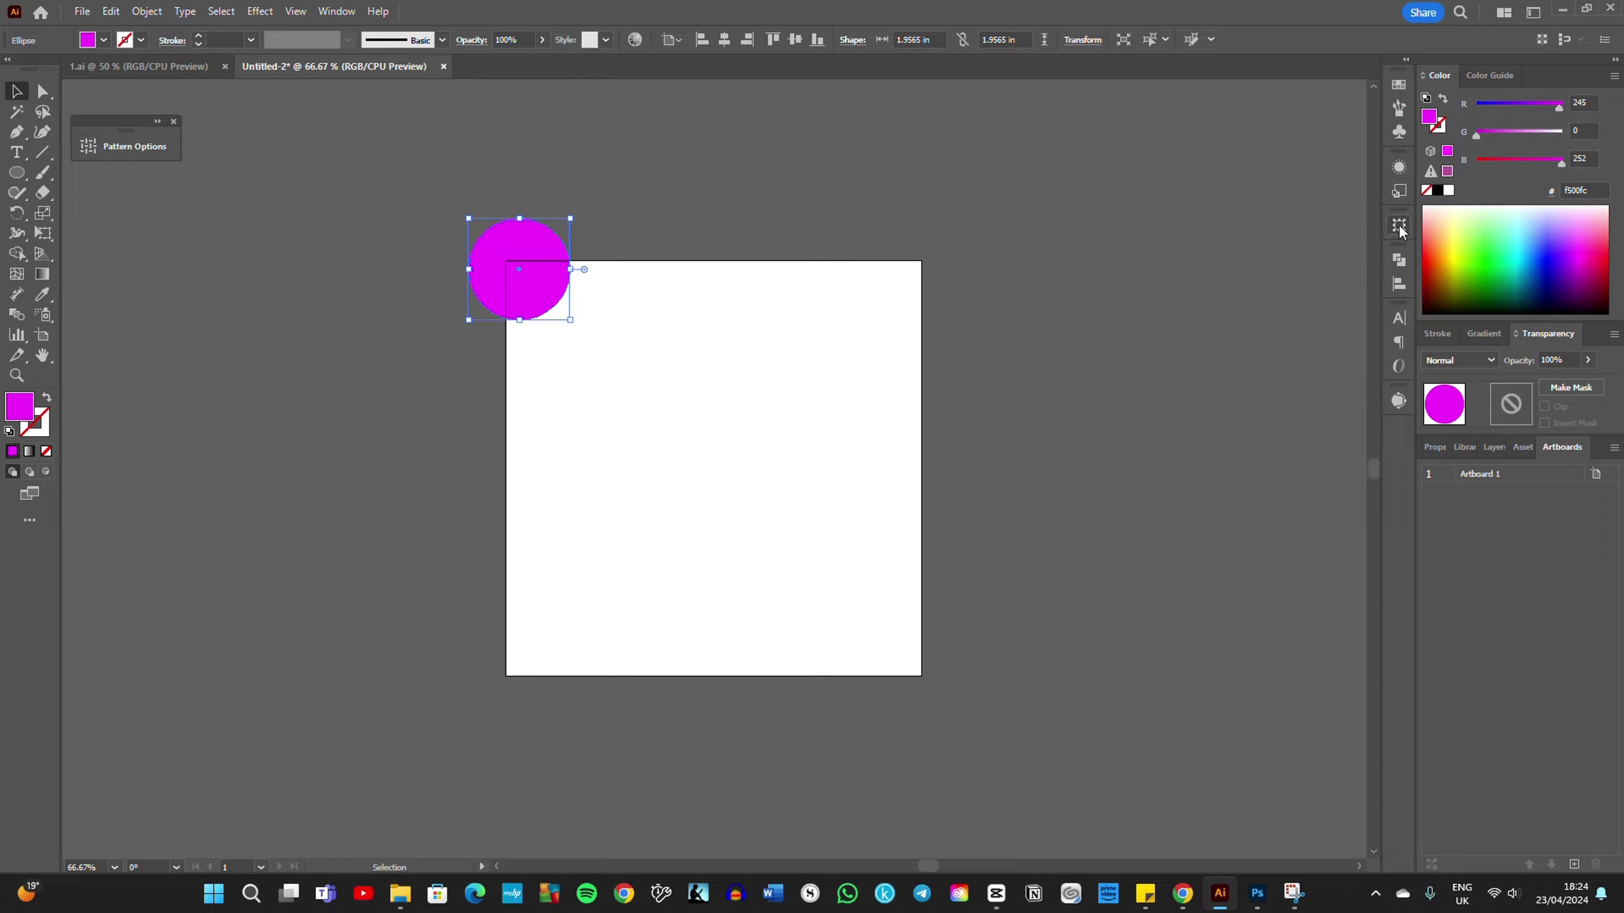
click(1400, 228)
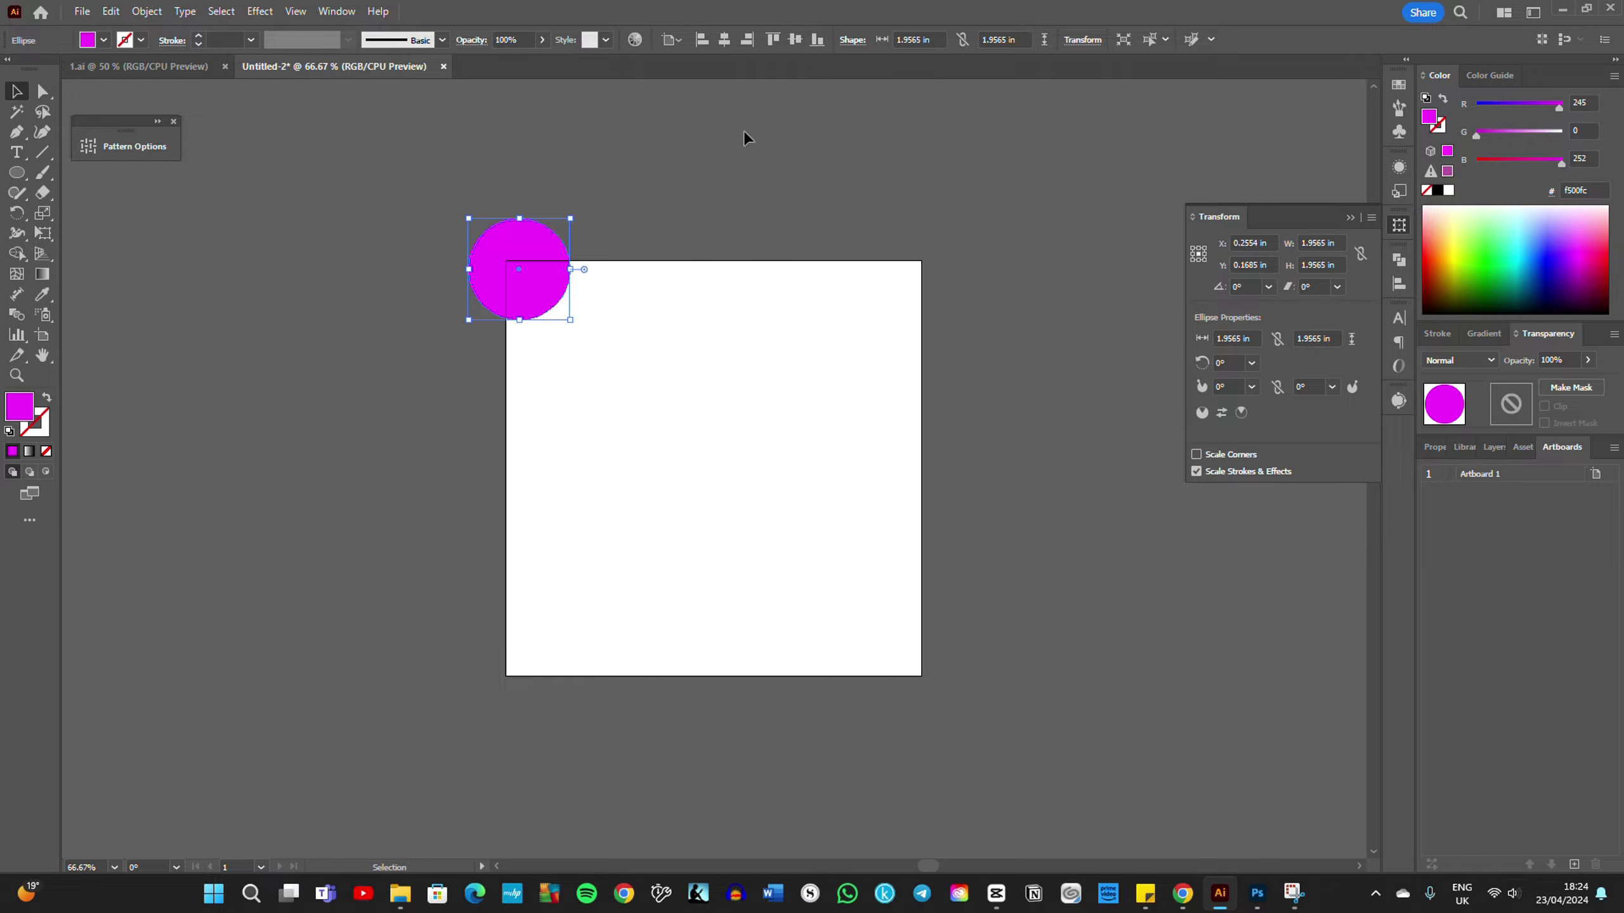
click(337, 13)
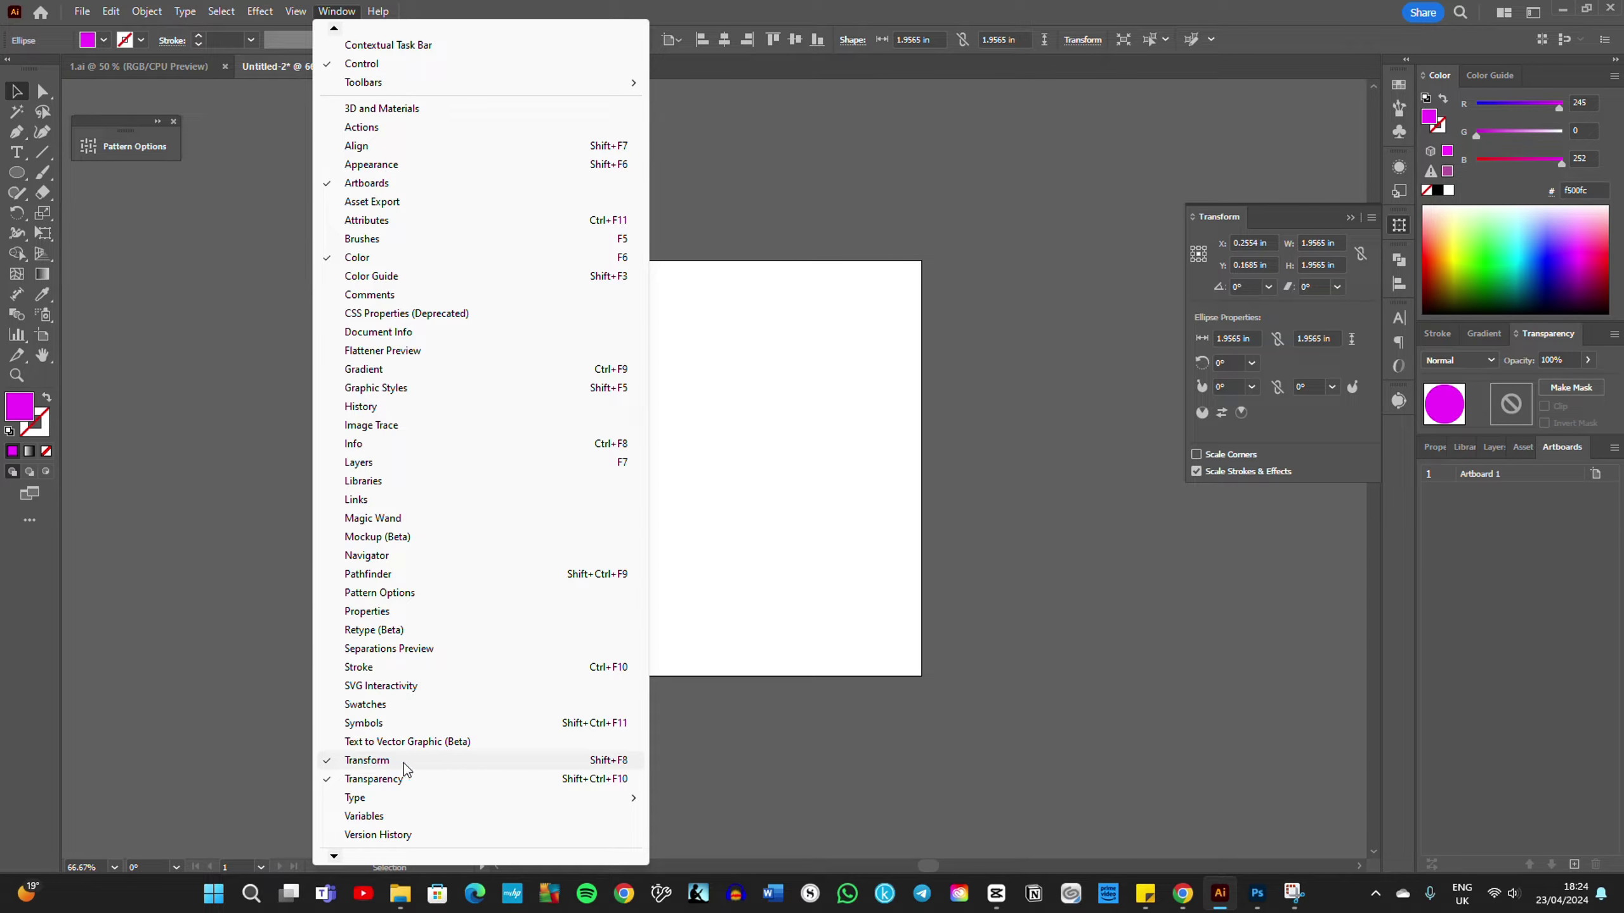
click(336, 11)
click(755, 71)
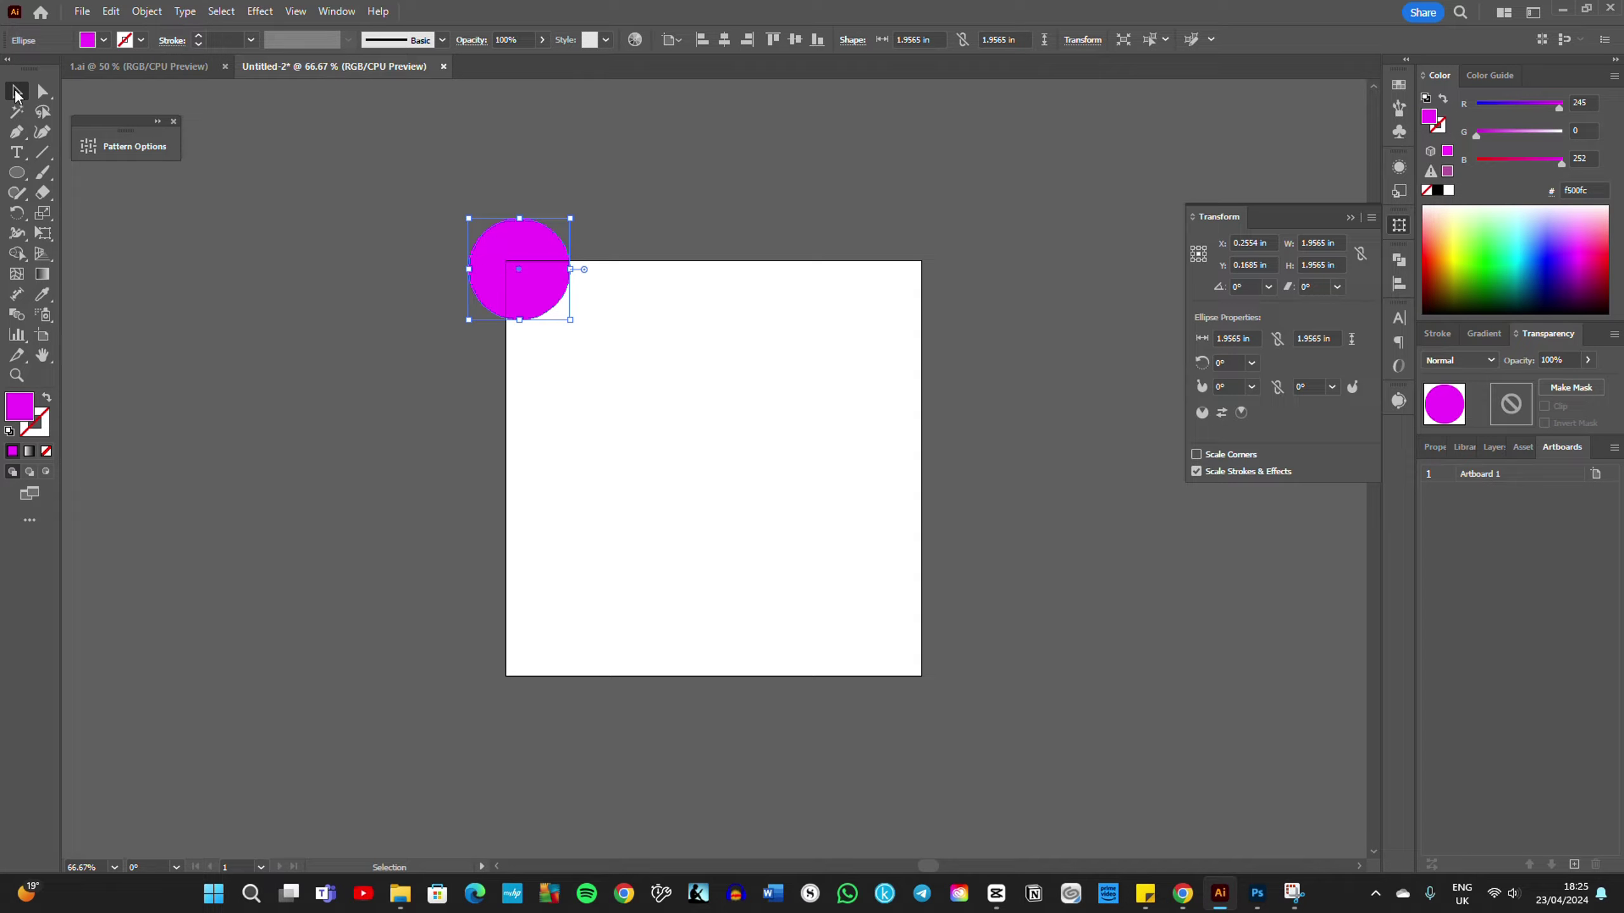
click(173, 122)
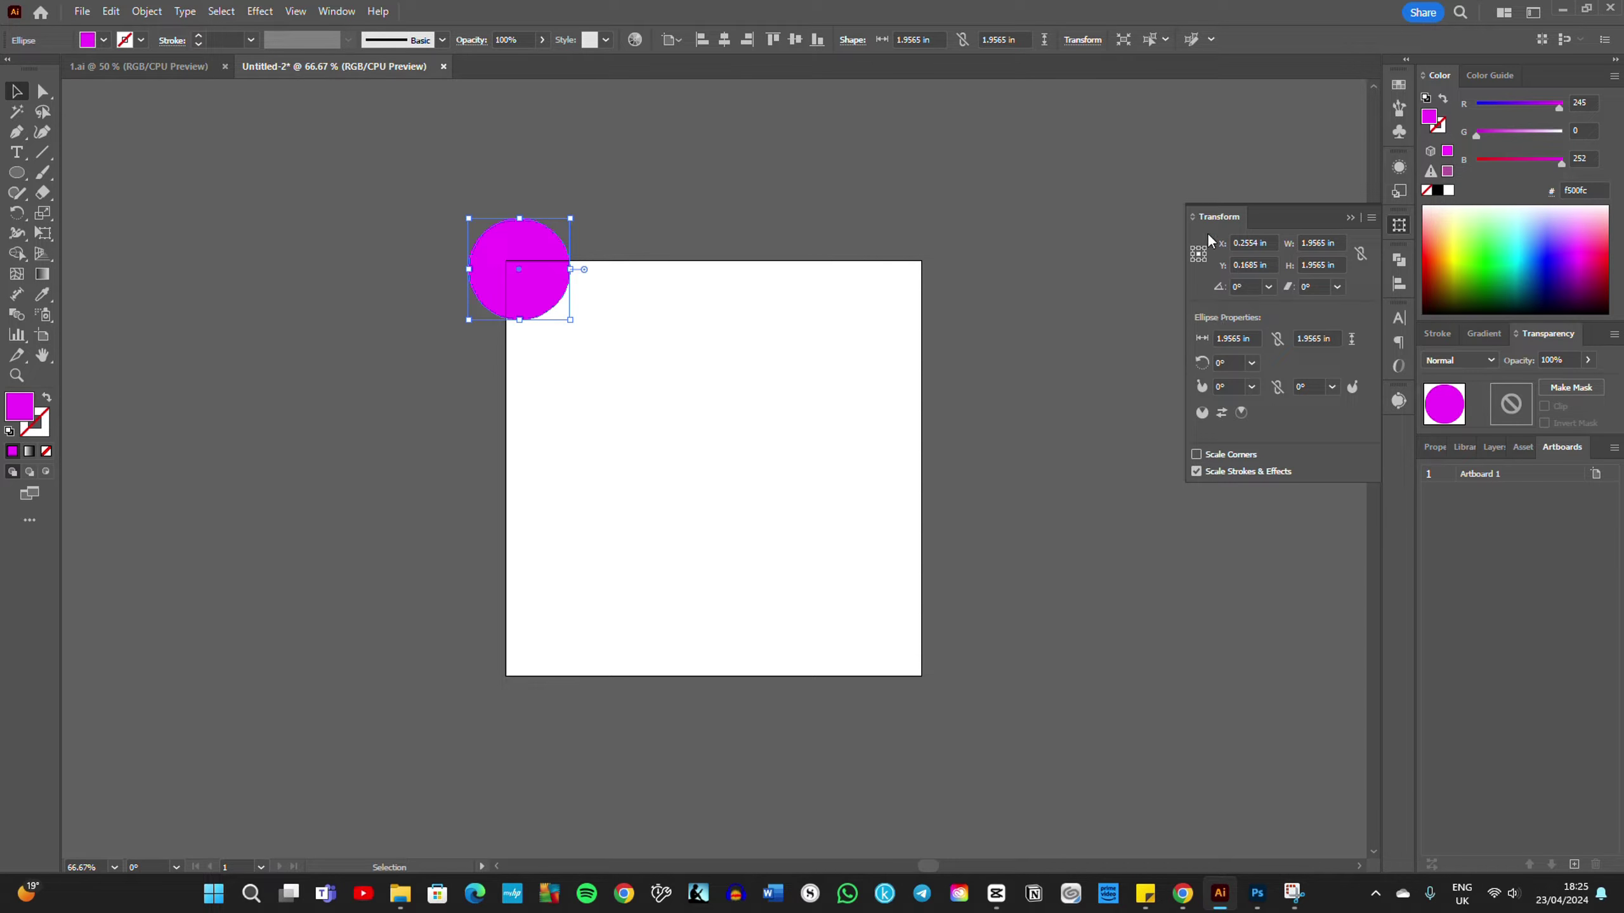
click(1301, 240)
drag(1301, 241, 1314, 242)
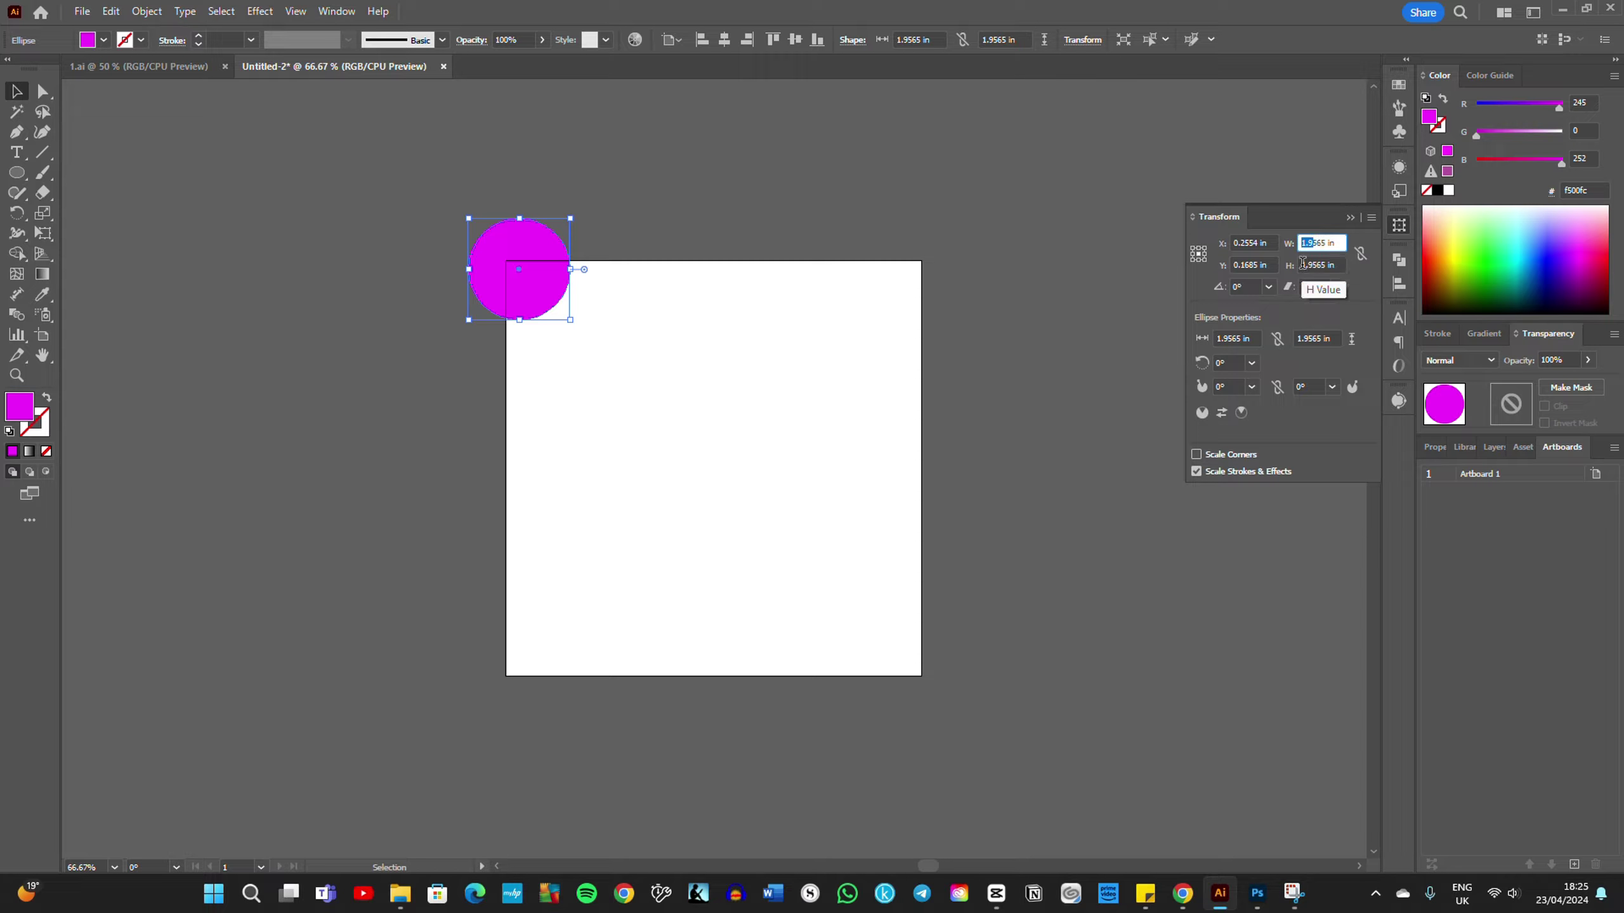
click(1233, 243)
double_click(1234, 243)
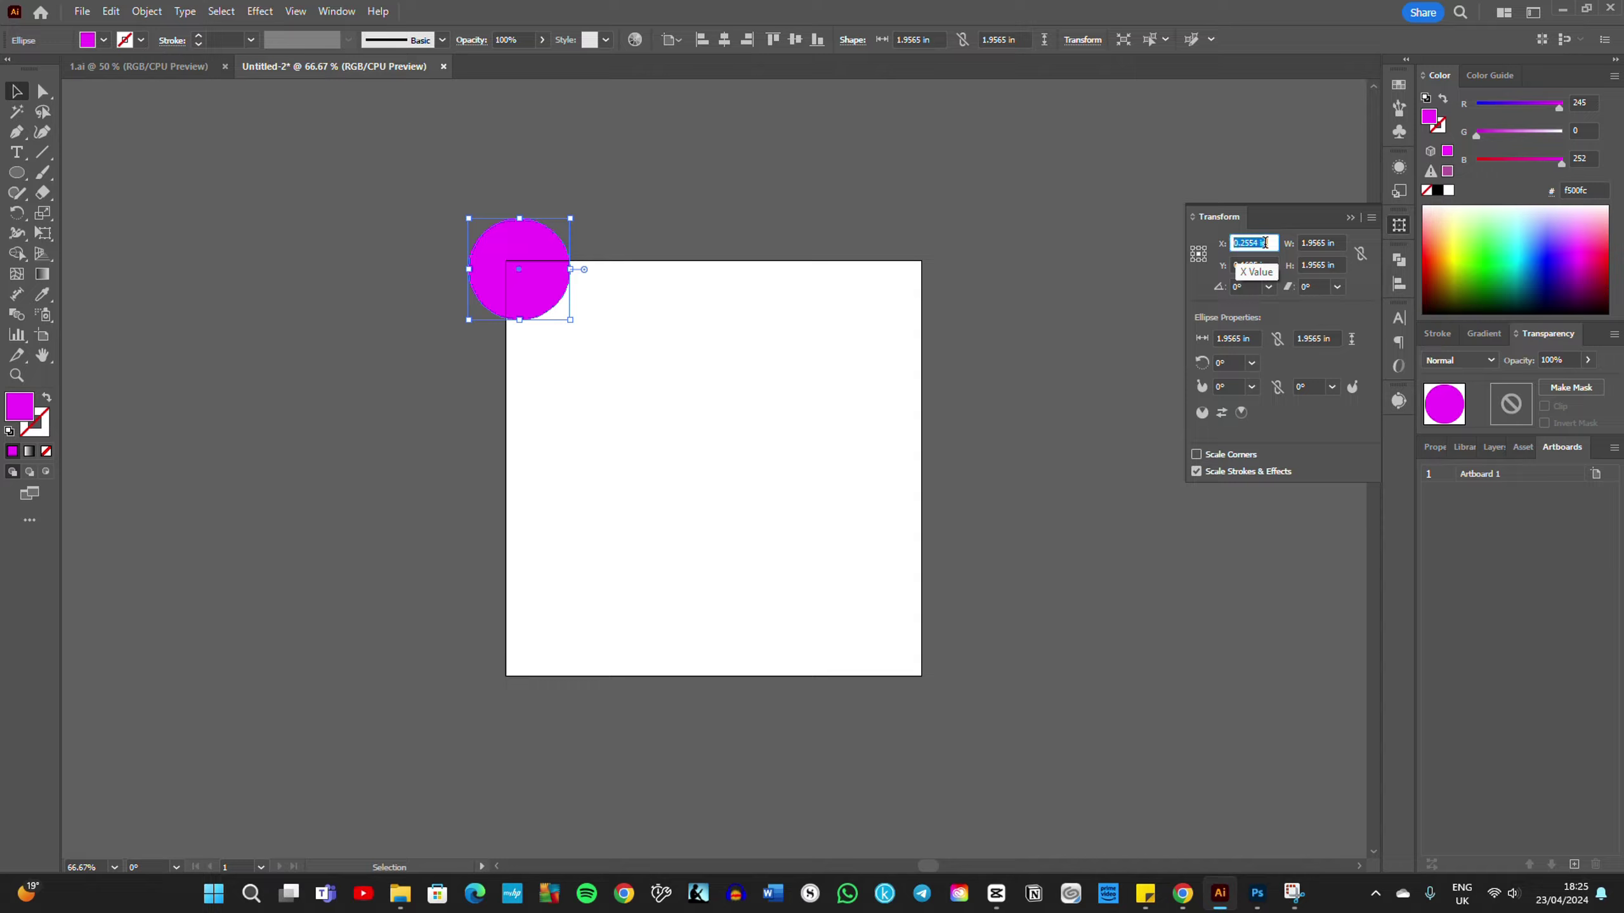
click(1214, 255)
Step: Append +8 in to the circle's X position and duplicate it onto the top-right corner
text(8)
drag(1271, 243, 1266, 243)
key(alt+Return)
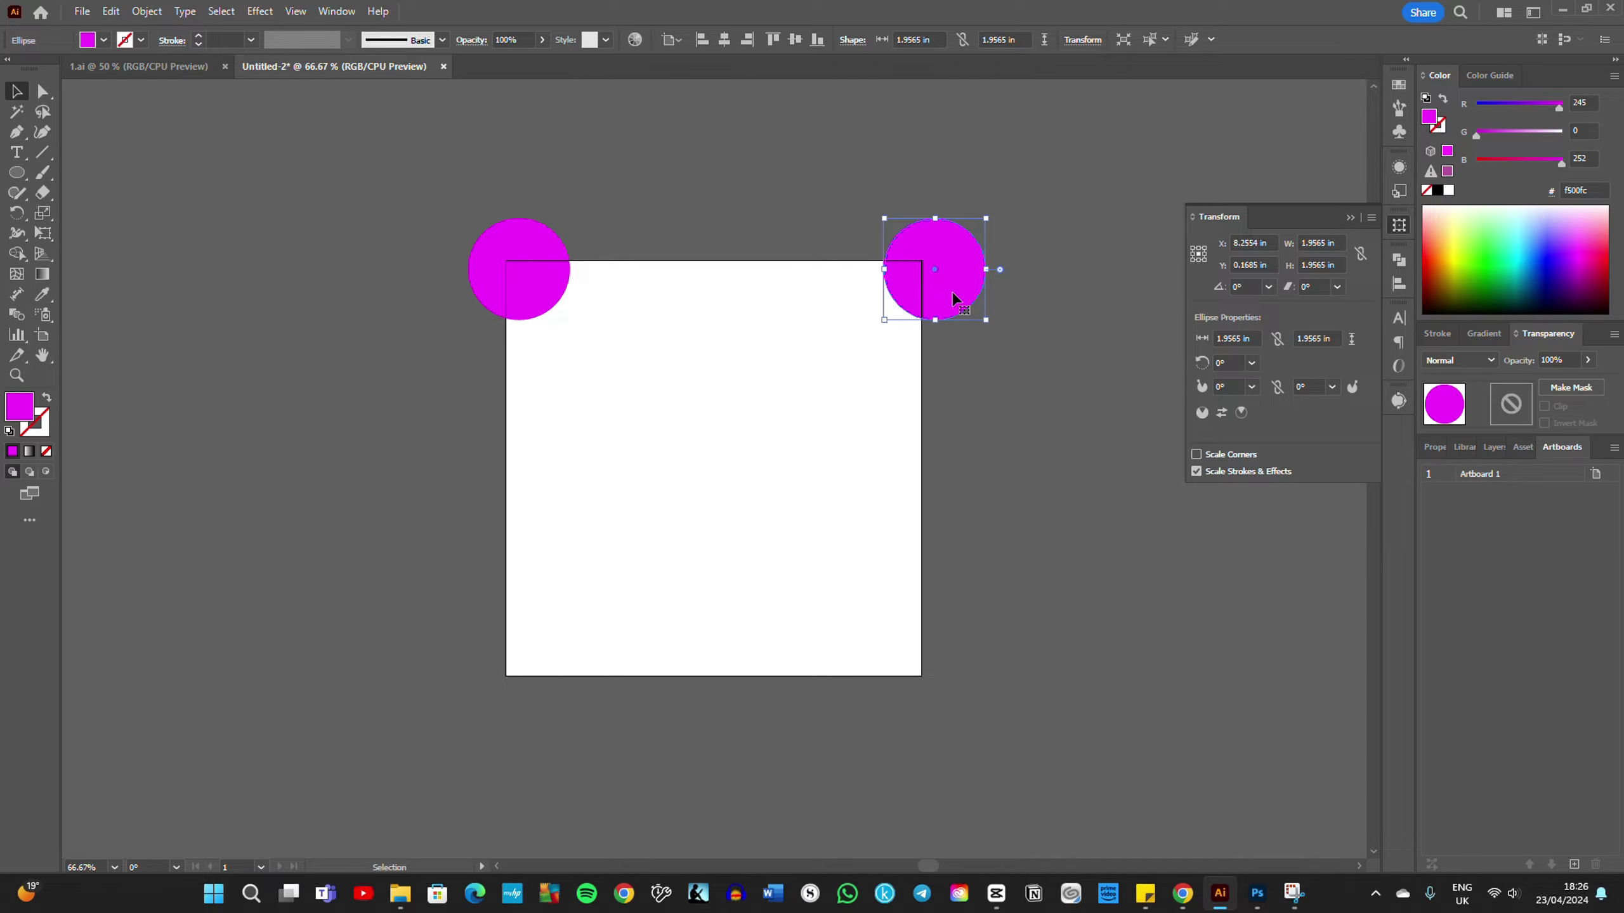
Step: Copy the right circle to the middle of the artboard's top edge, equally spaced between the two, then select the left circle
key(a)
key(v)
mouse_move(949, 291)
mouse_down()
mouse_move(518, 280)
mouse_move(941, 285)
mouse_move(731, 283)
mouse_up()
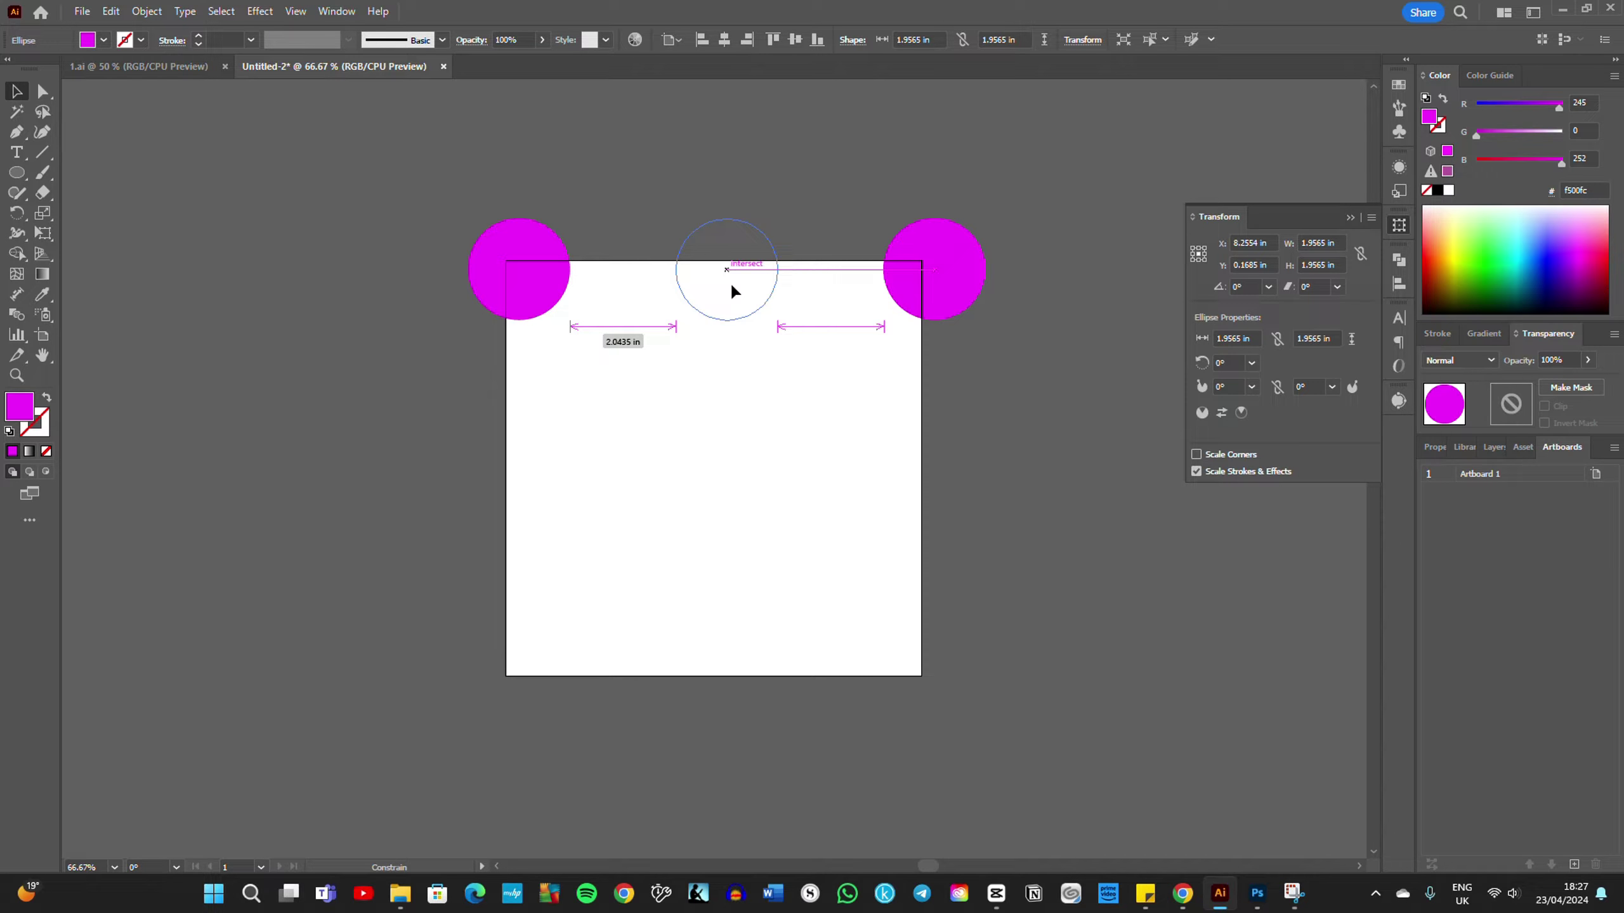
drag(730, 282, 730, 283)
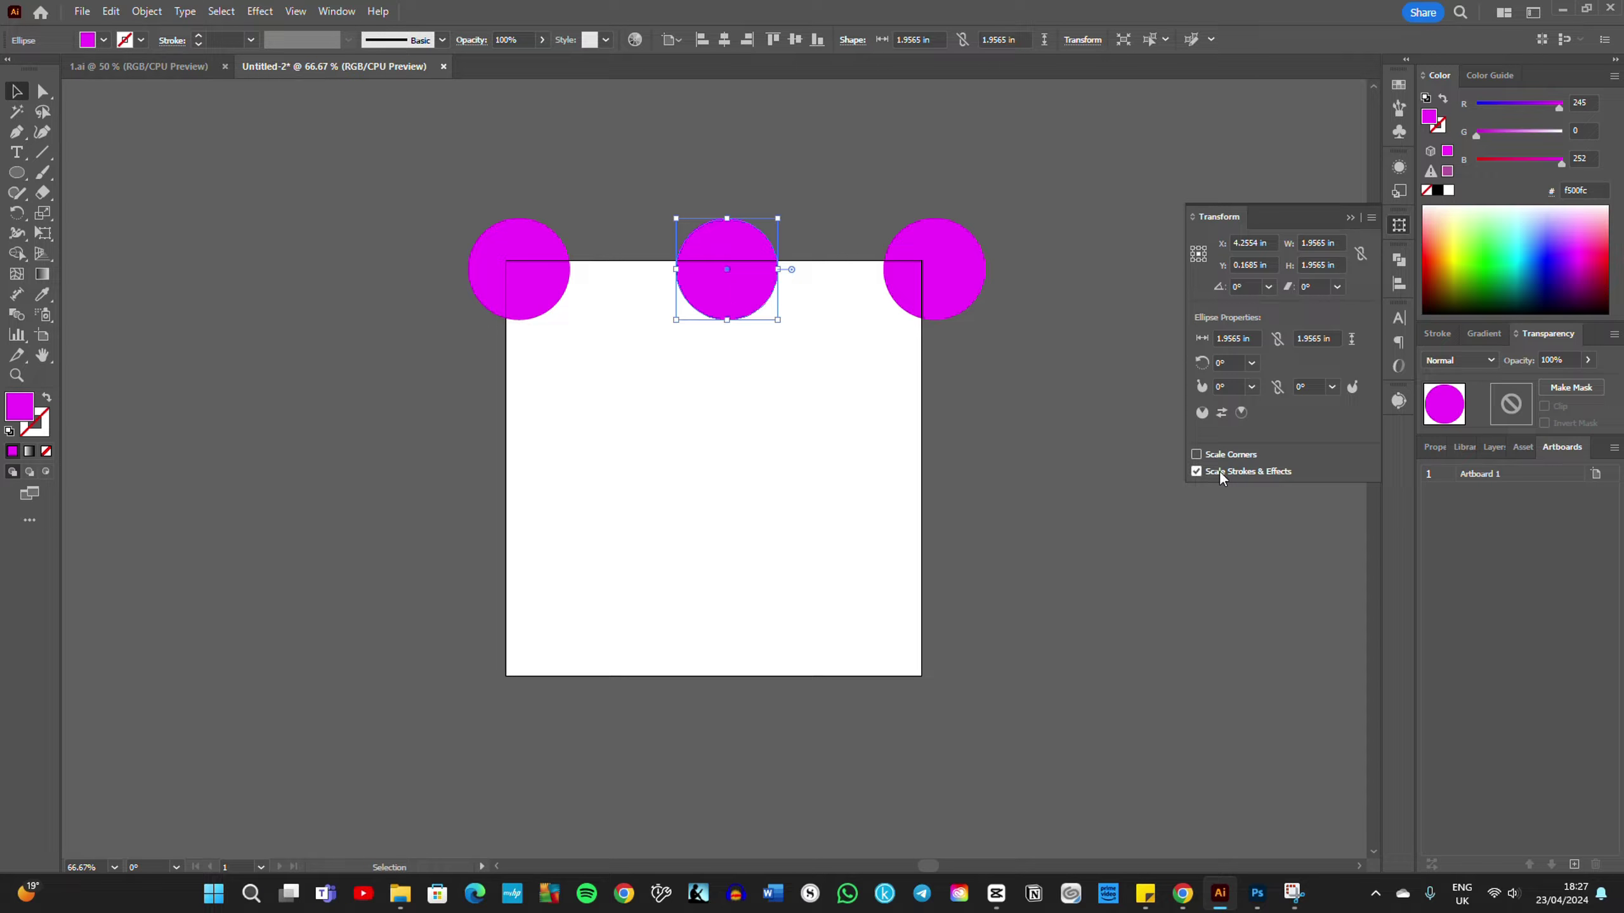
click(525, 255)
Step: Move the left circle 8 in down to the bottom-left corner and copy it to the bottom-right at X 8.2554 in
key(a)
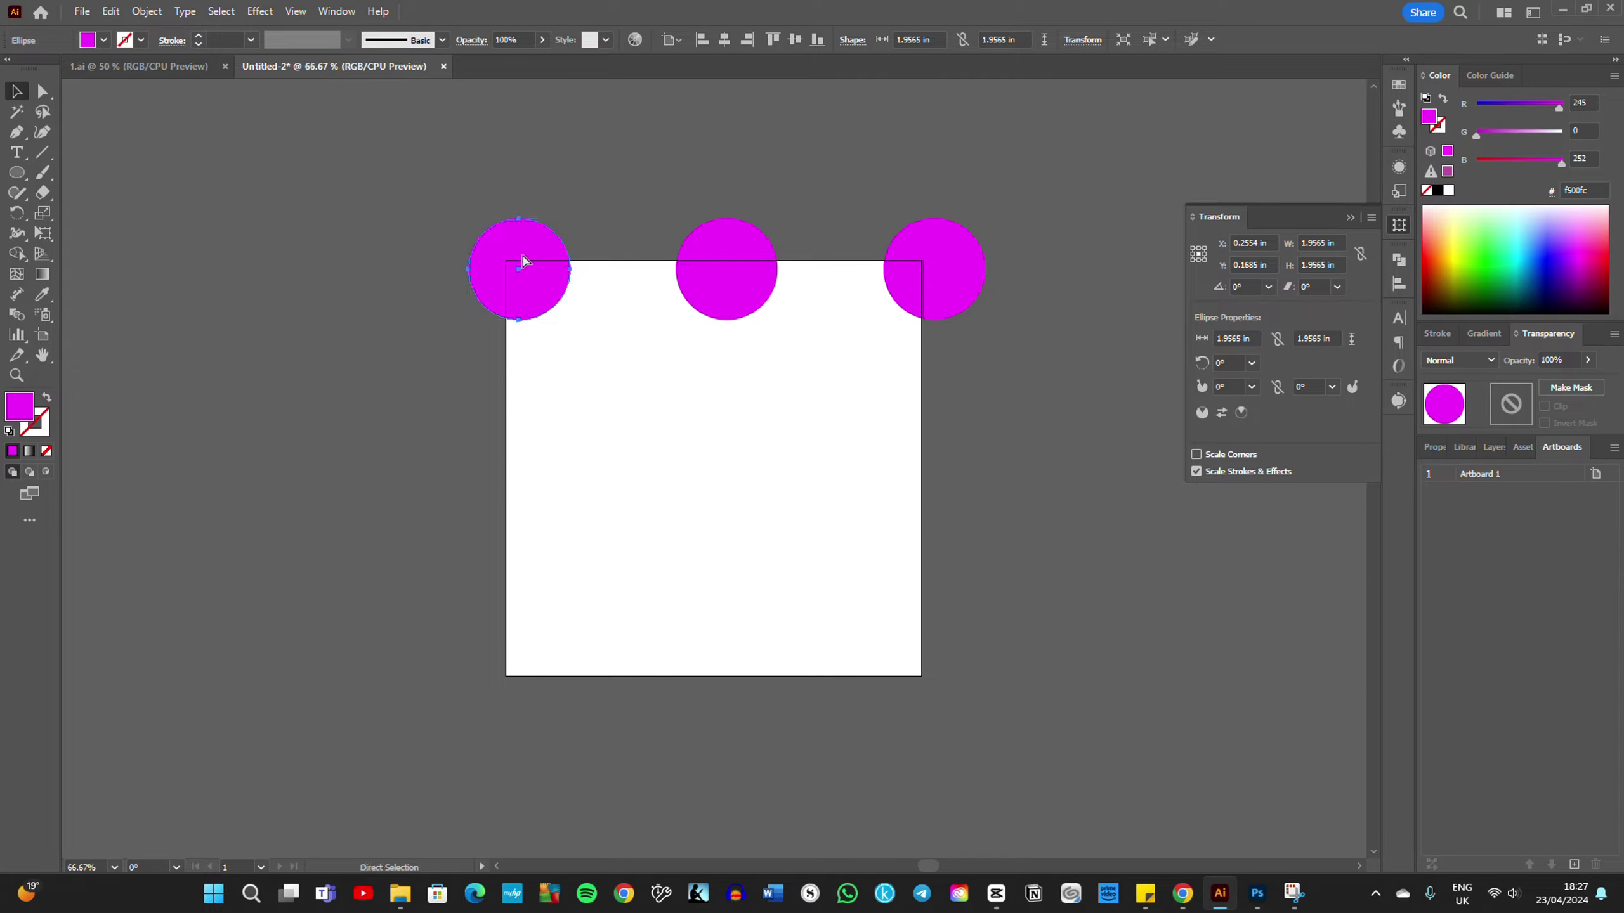
key(v)
click(1236, 264)
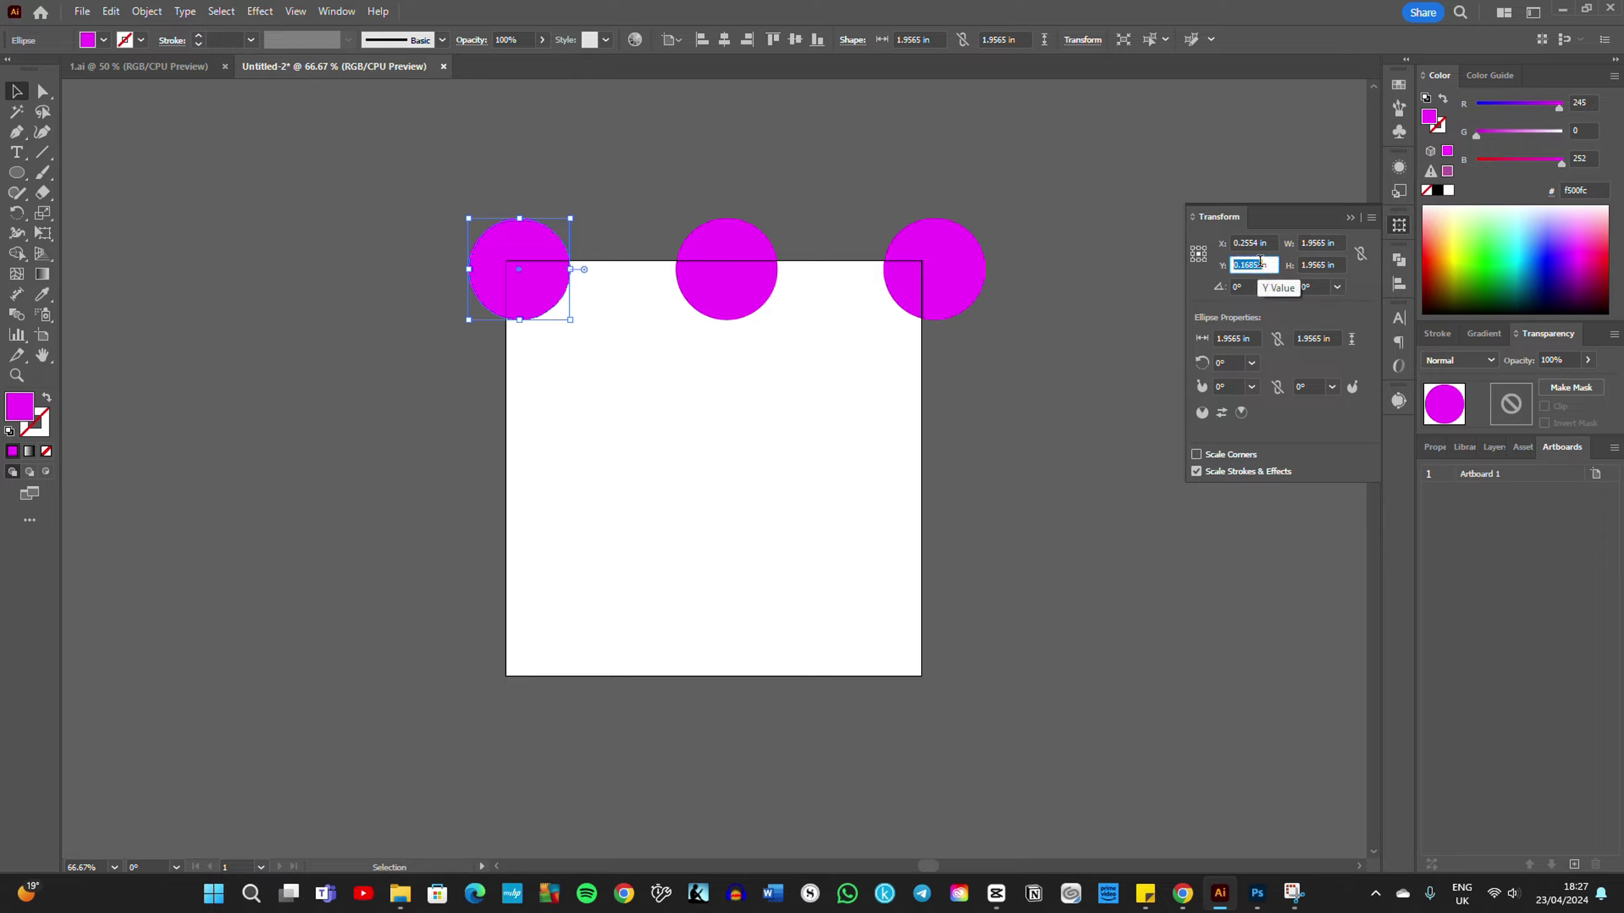
text(+8)
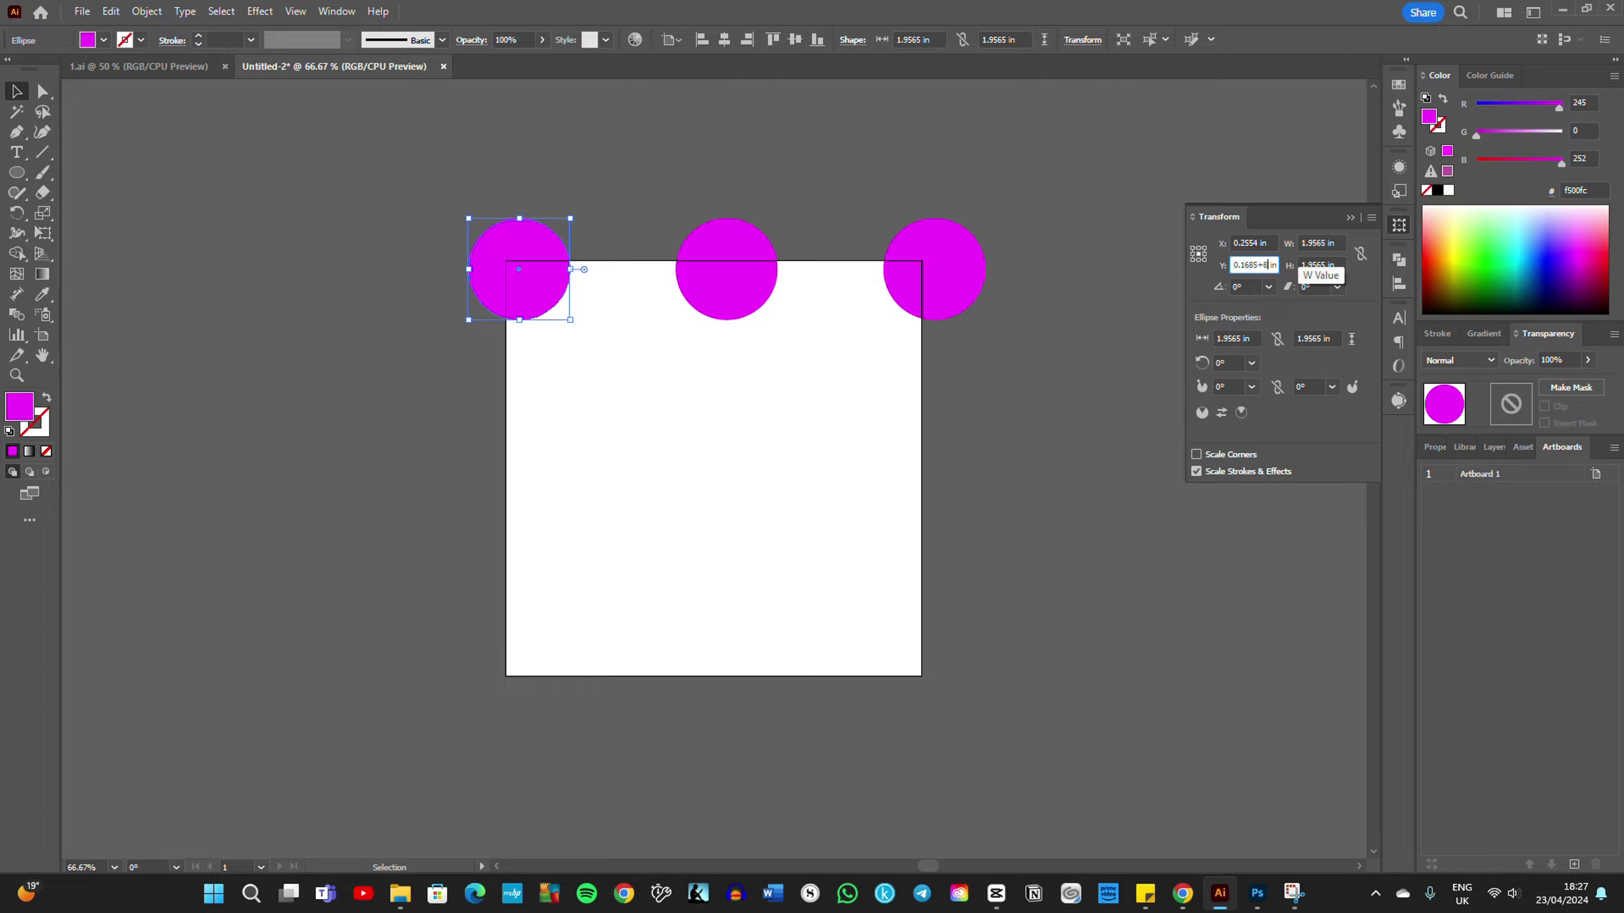
key(Return)
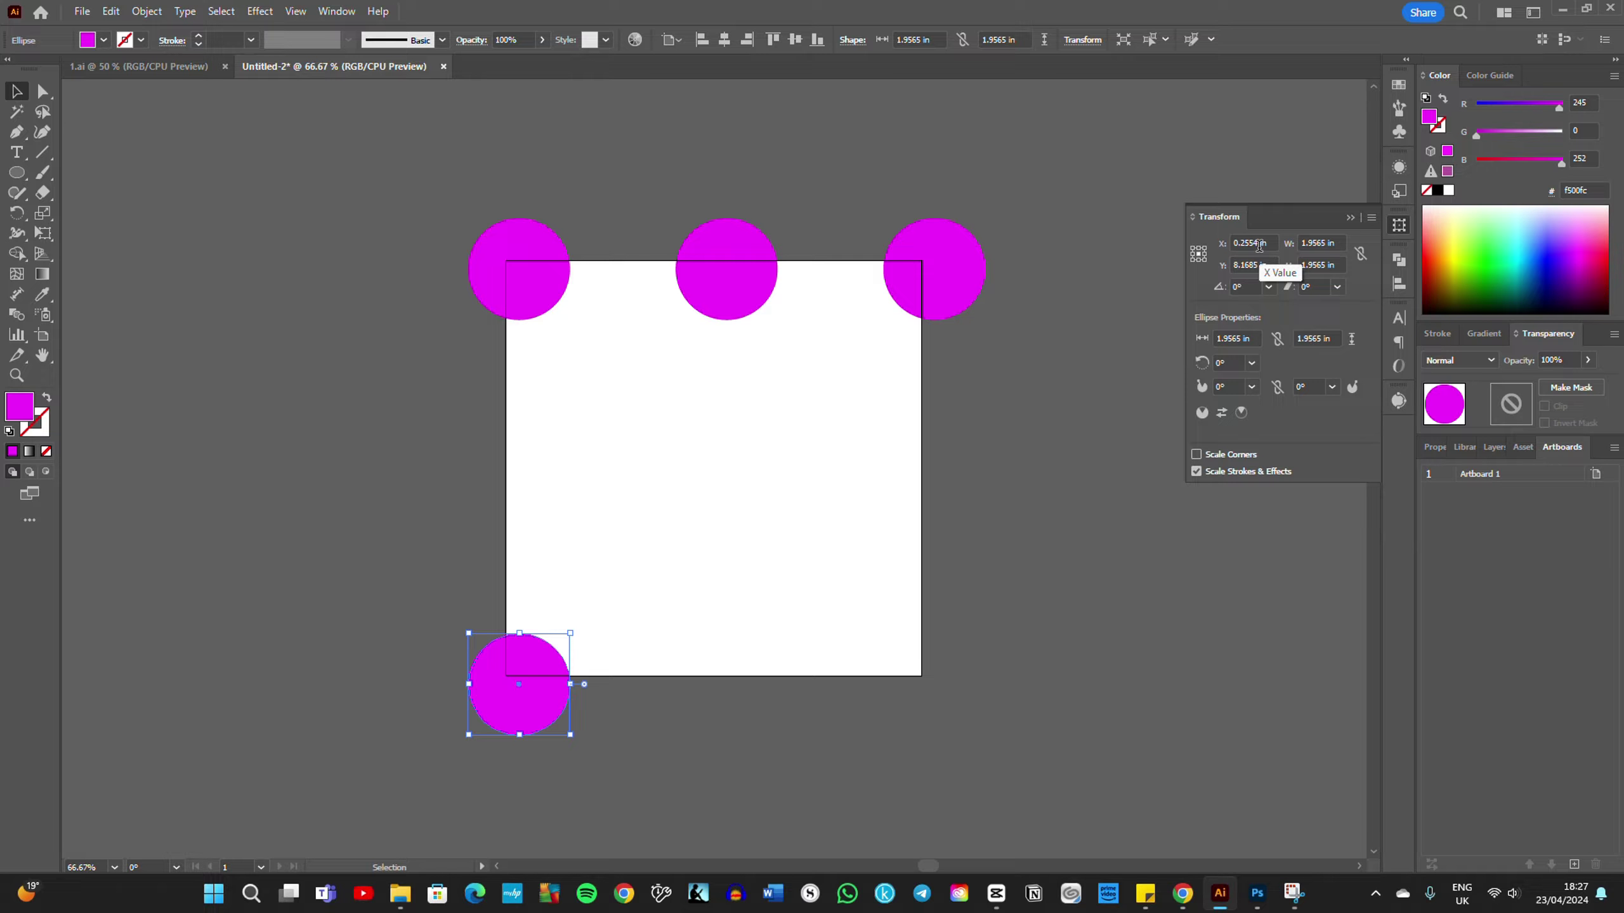
click(1257, 244)
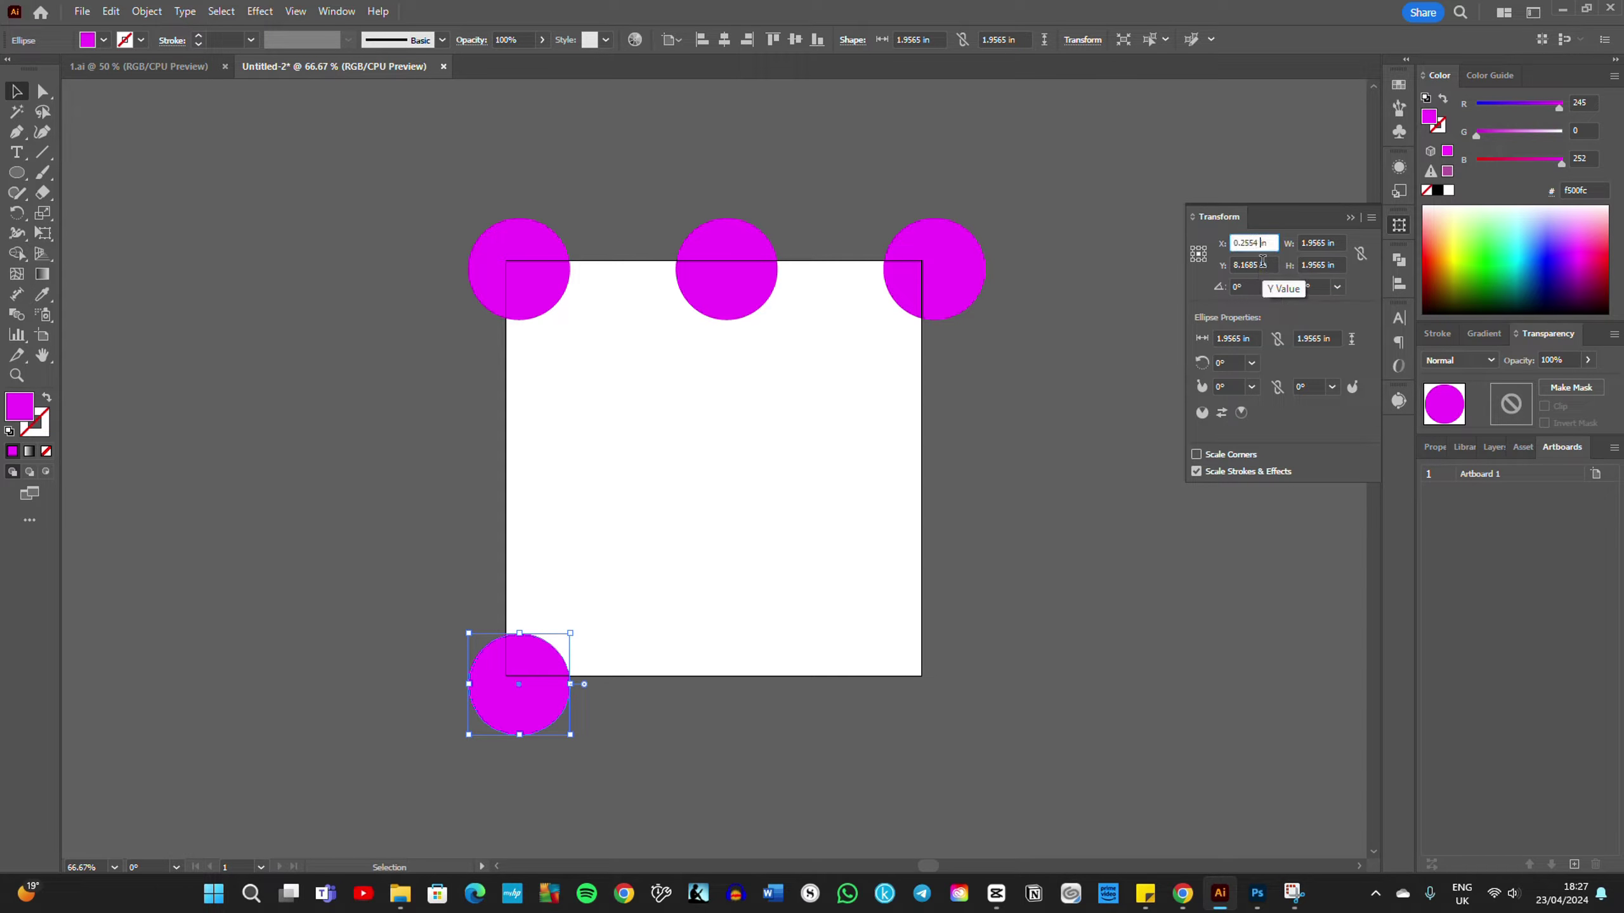
text(+8)
key(Return)
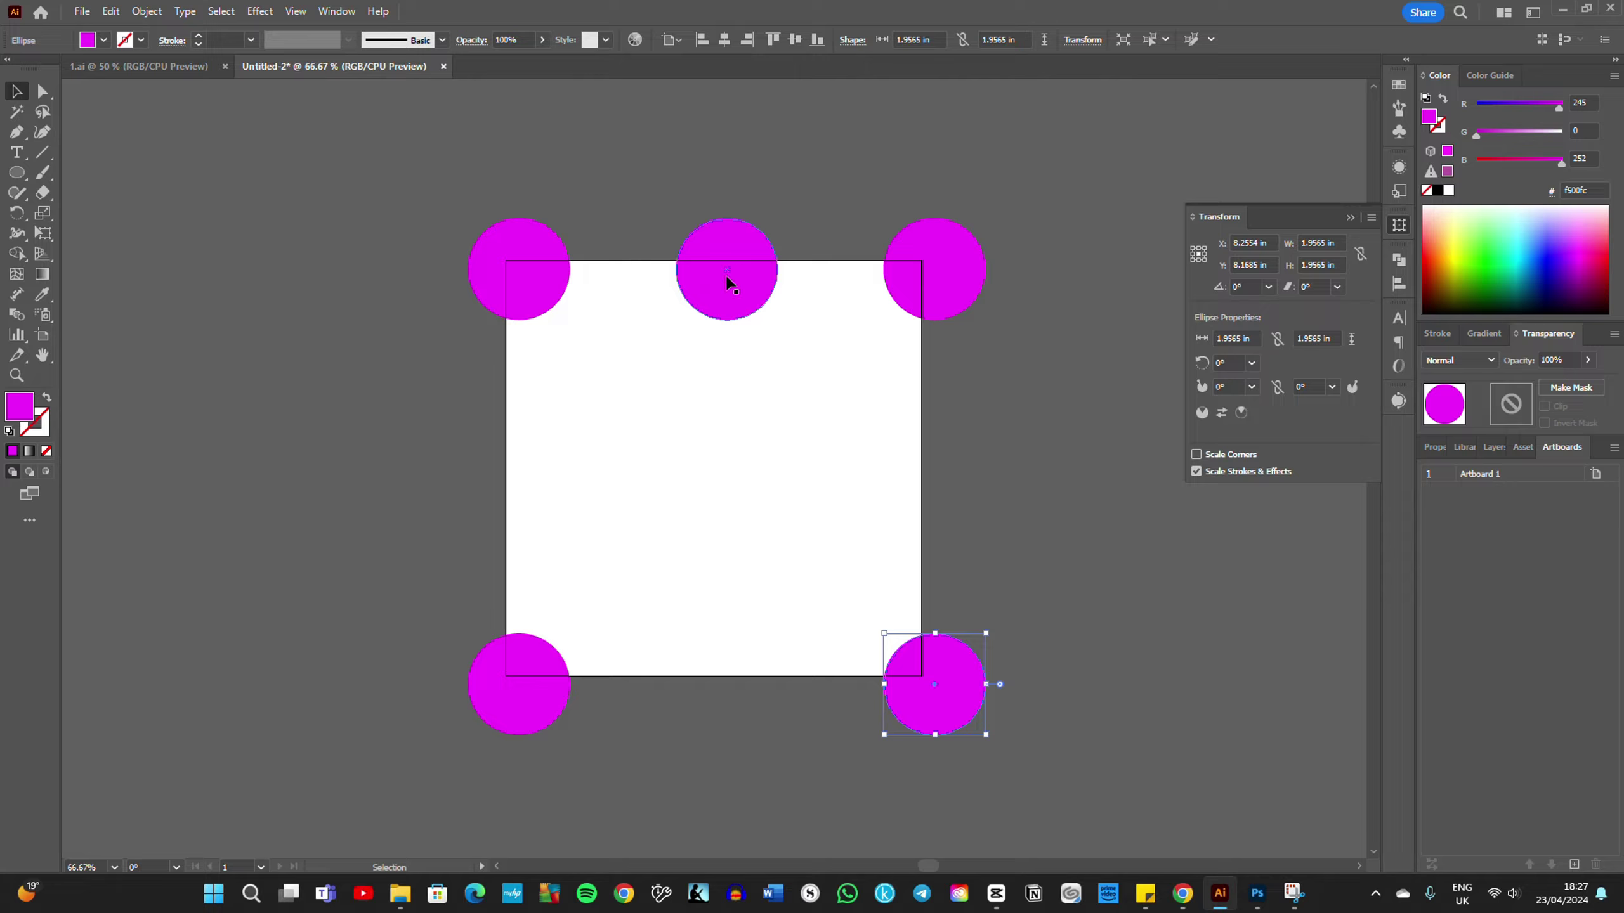
Step: Copy the top-middle circle to Y 8.1685 in, creating the bottom-middle circle
click(733, 298)
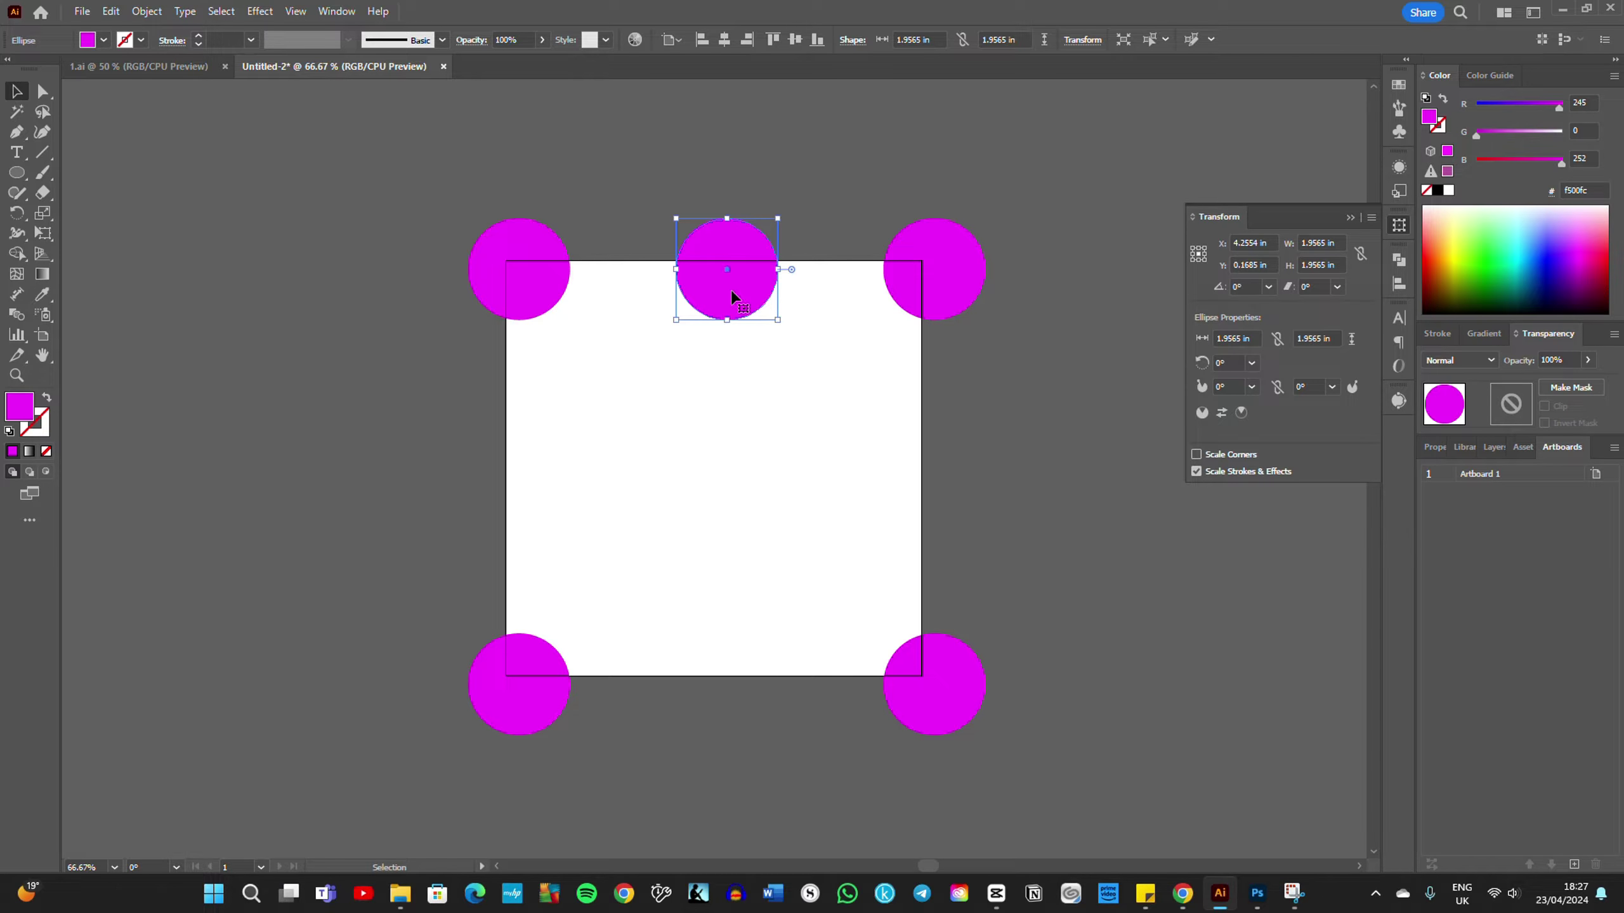
key(a)
key(v)
click(1257, 265)
text(8.1685)
key(Return)
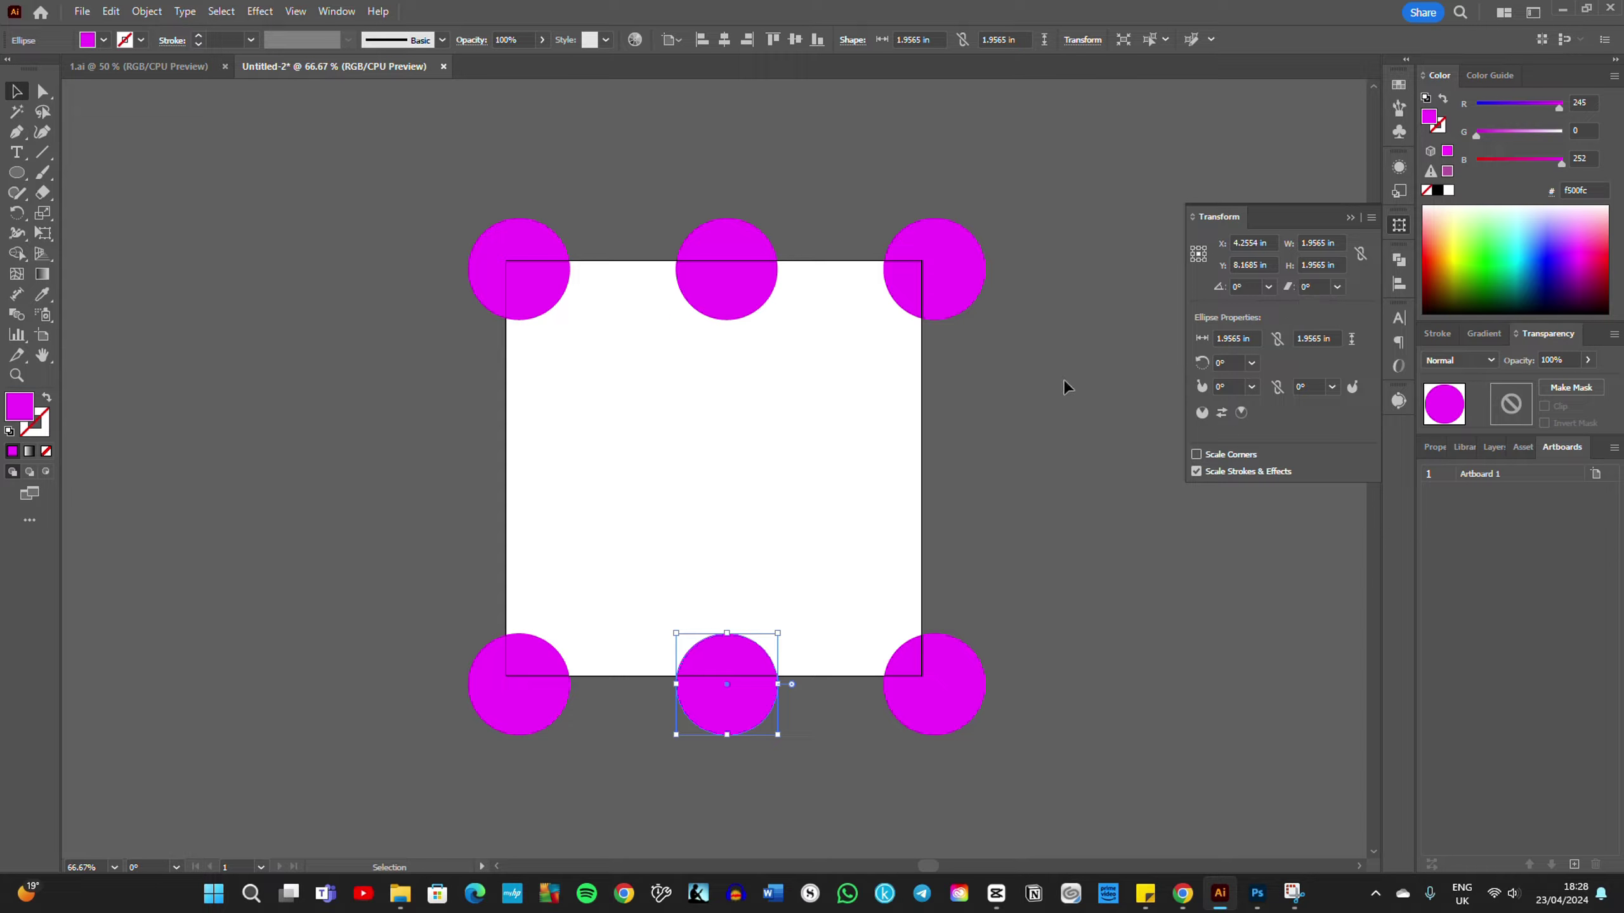
click(1017, 438)
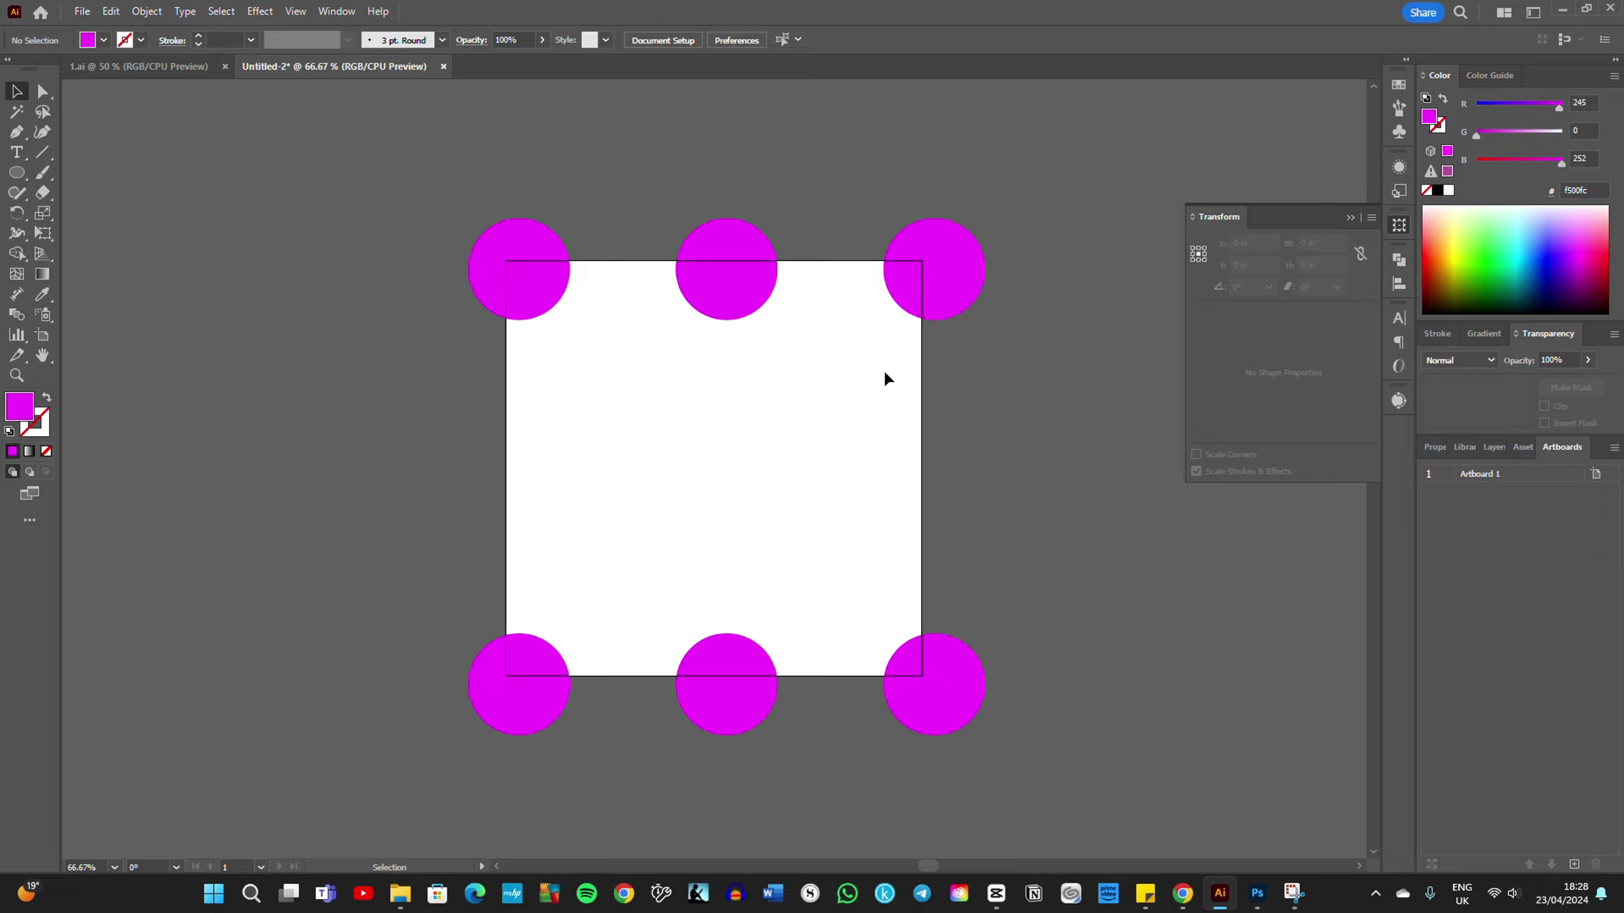
Step: Copy the three top circles straight down to form a middle row at the artboard's centre
click(529, 248)
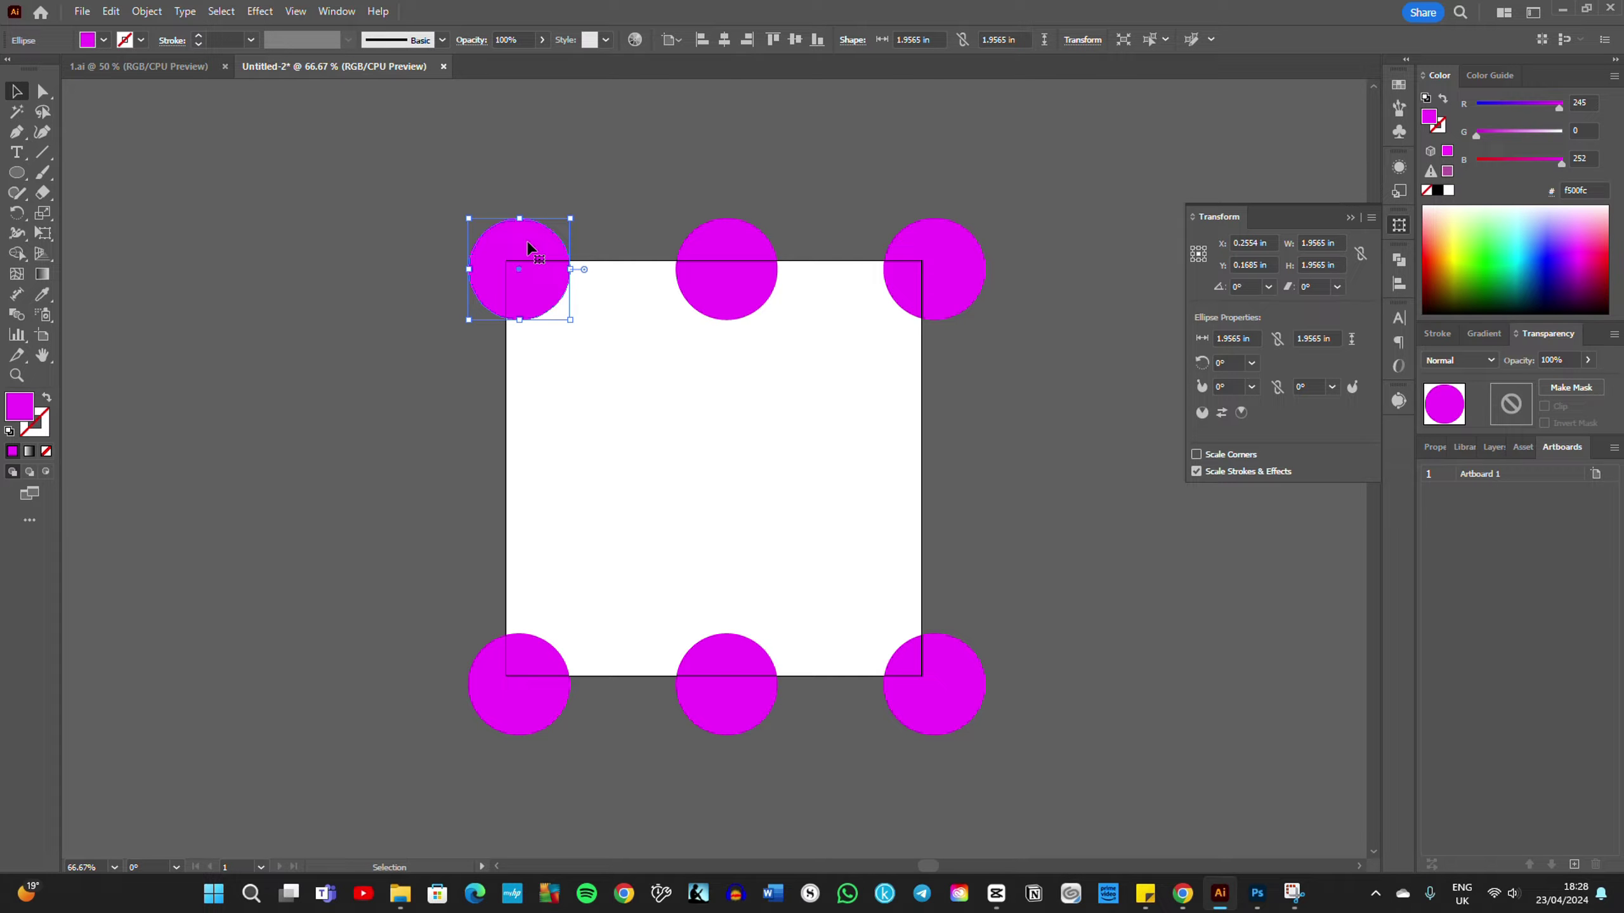
shift+click(732, 244)
shift+click(935, 246)
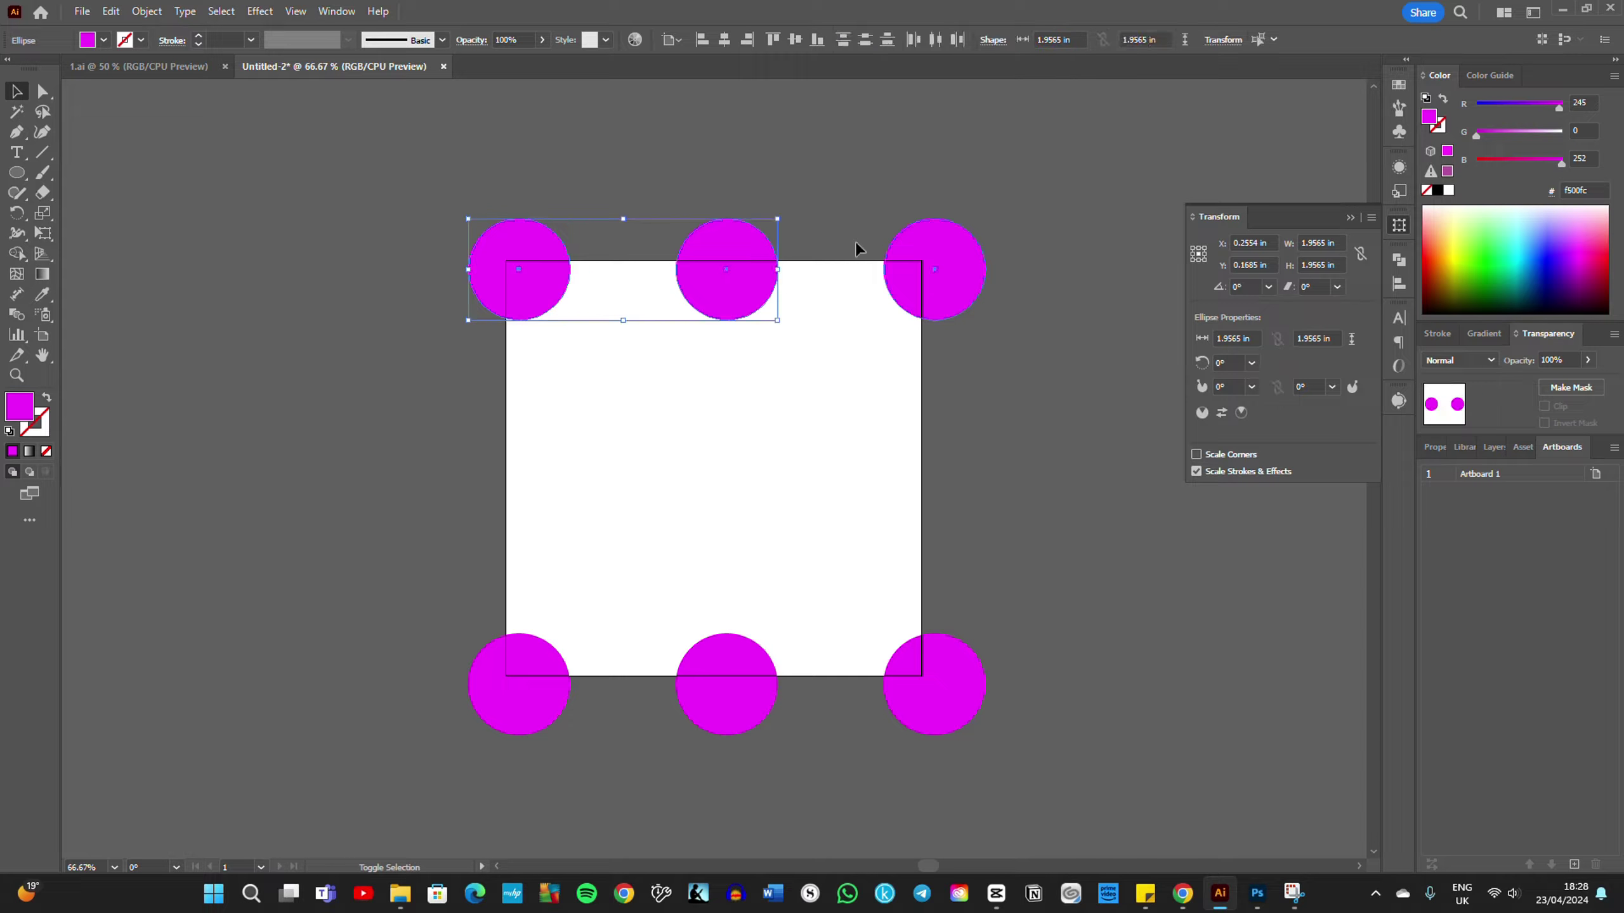
drag(739, 255, 720, 453)
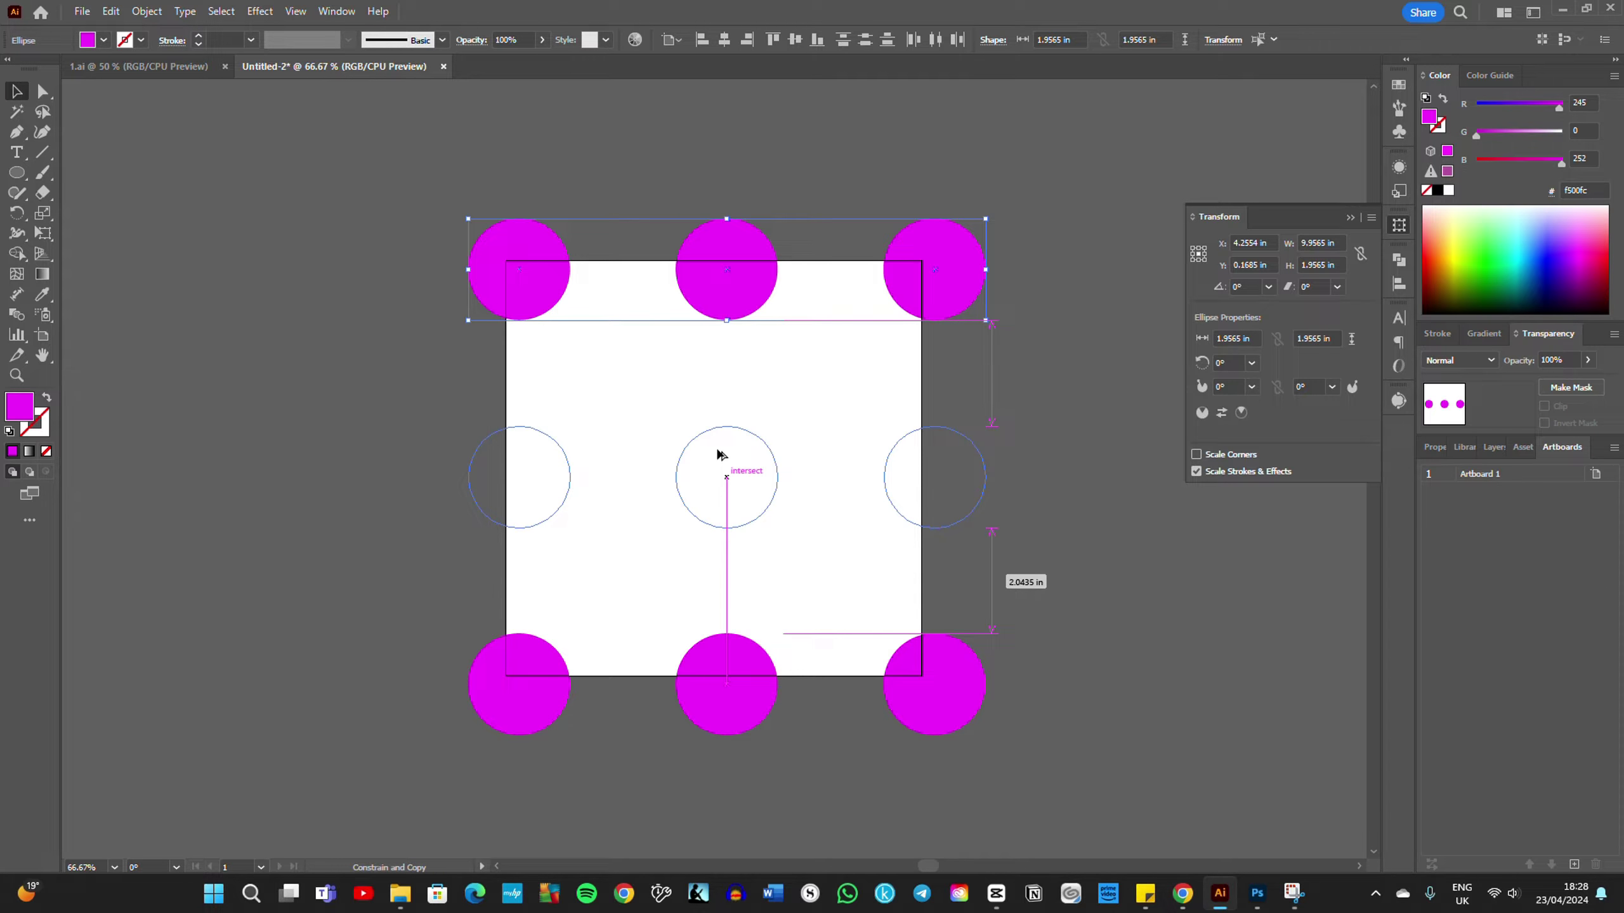
drag(718, 453, 716, 446)
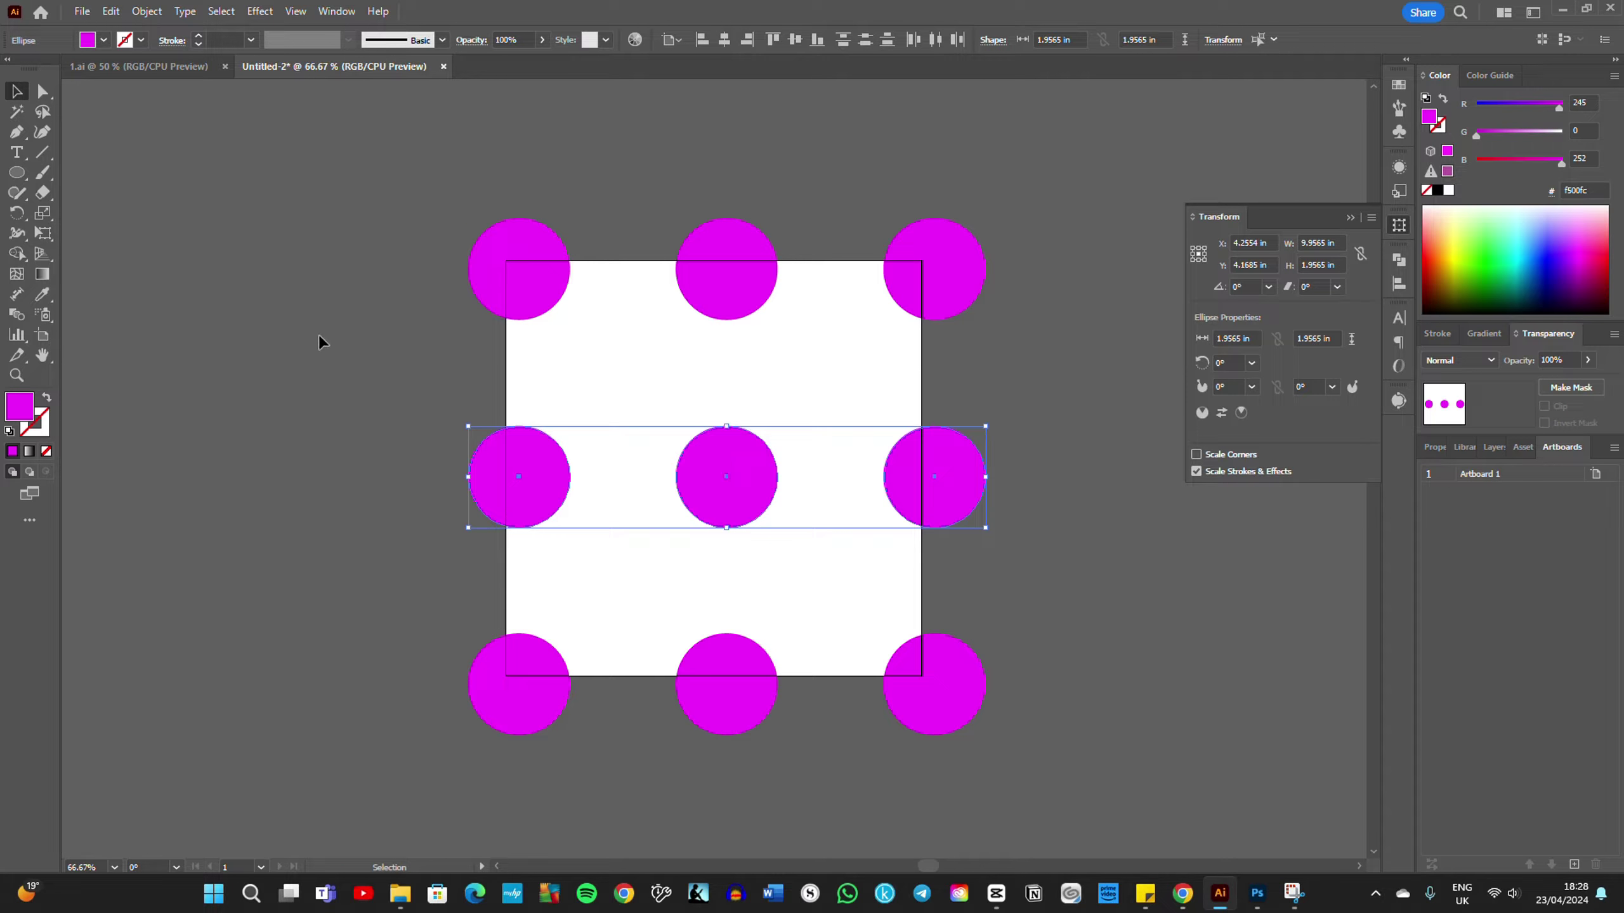
click(285, 314)
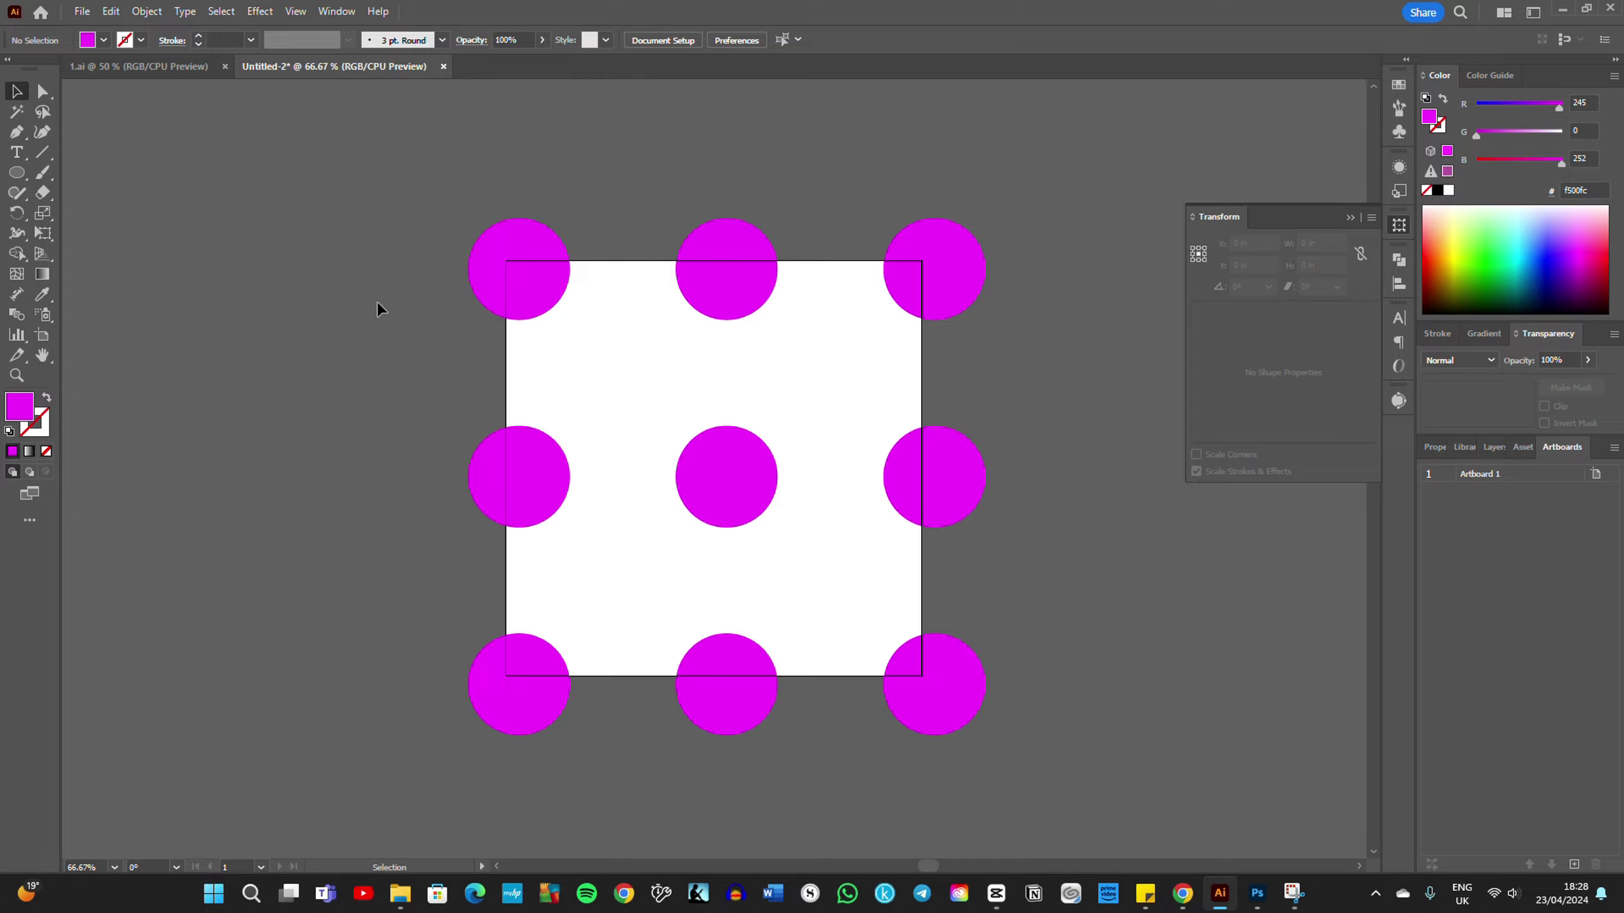
Step: Create a rectangle with the Rectangle Tool at exactly 8 in wide by 8 in high
click(17, 173)
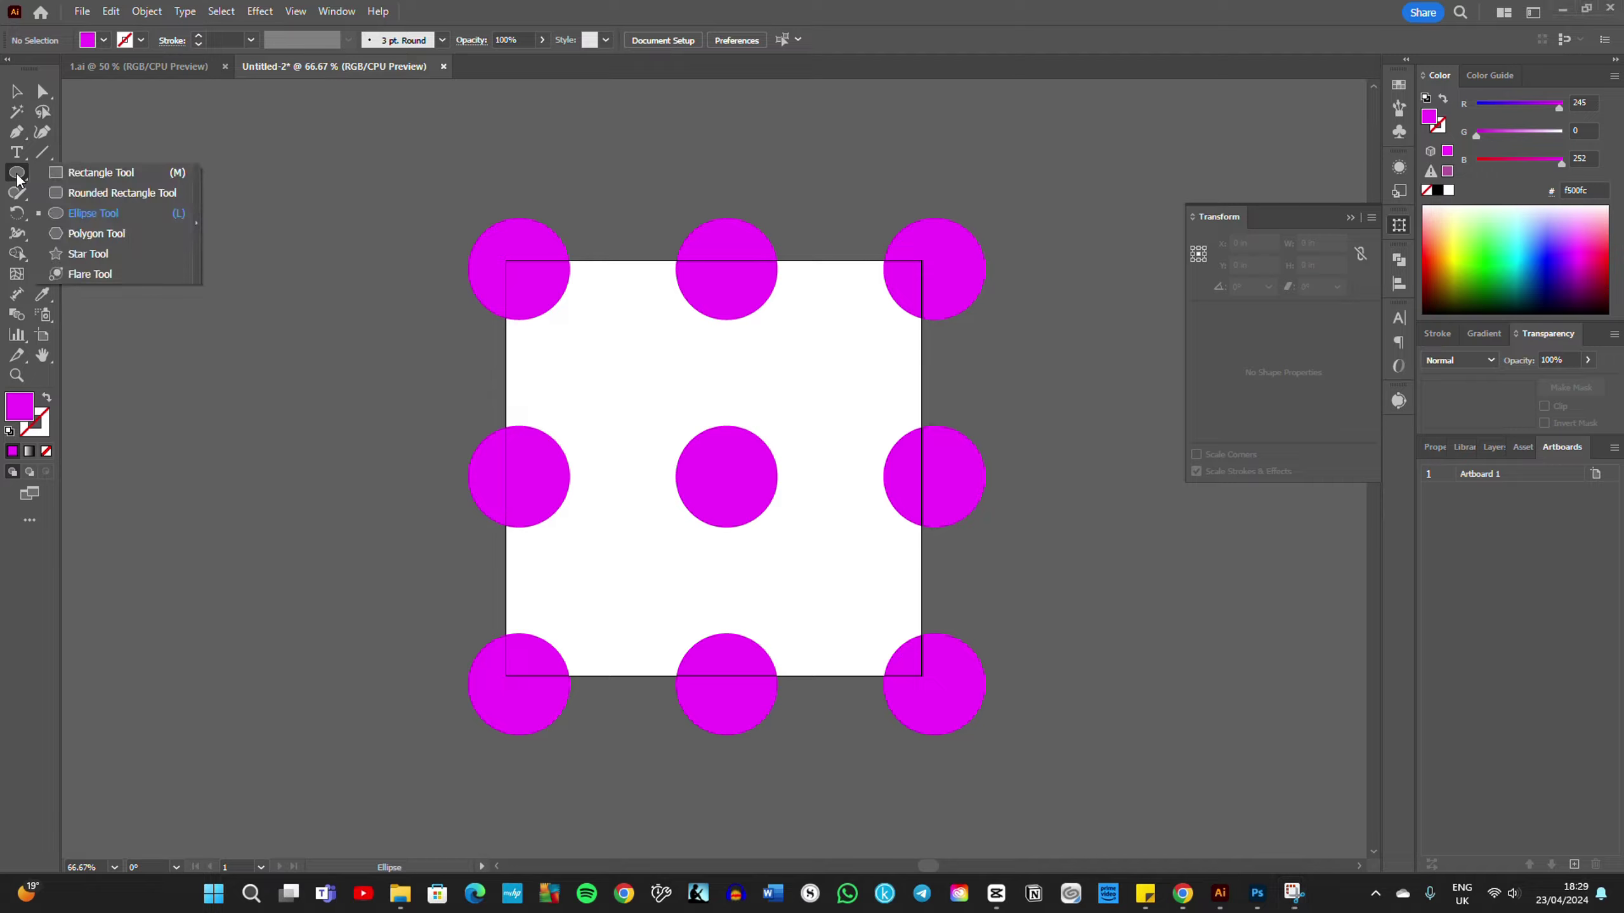
click(74, 174)
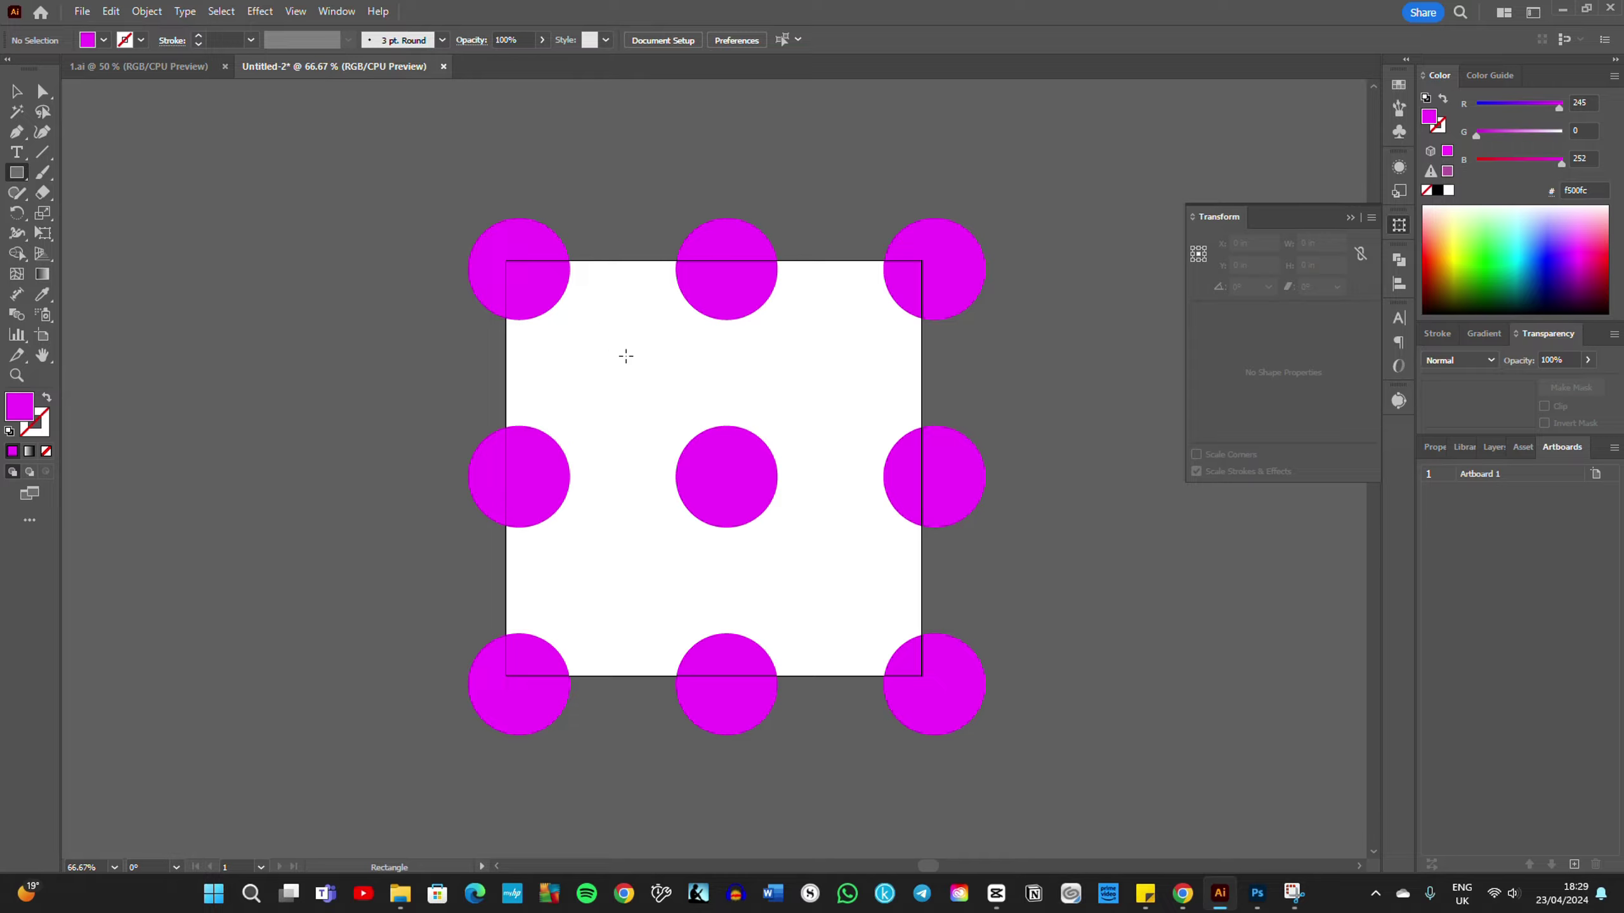
click(630, 320)
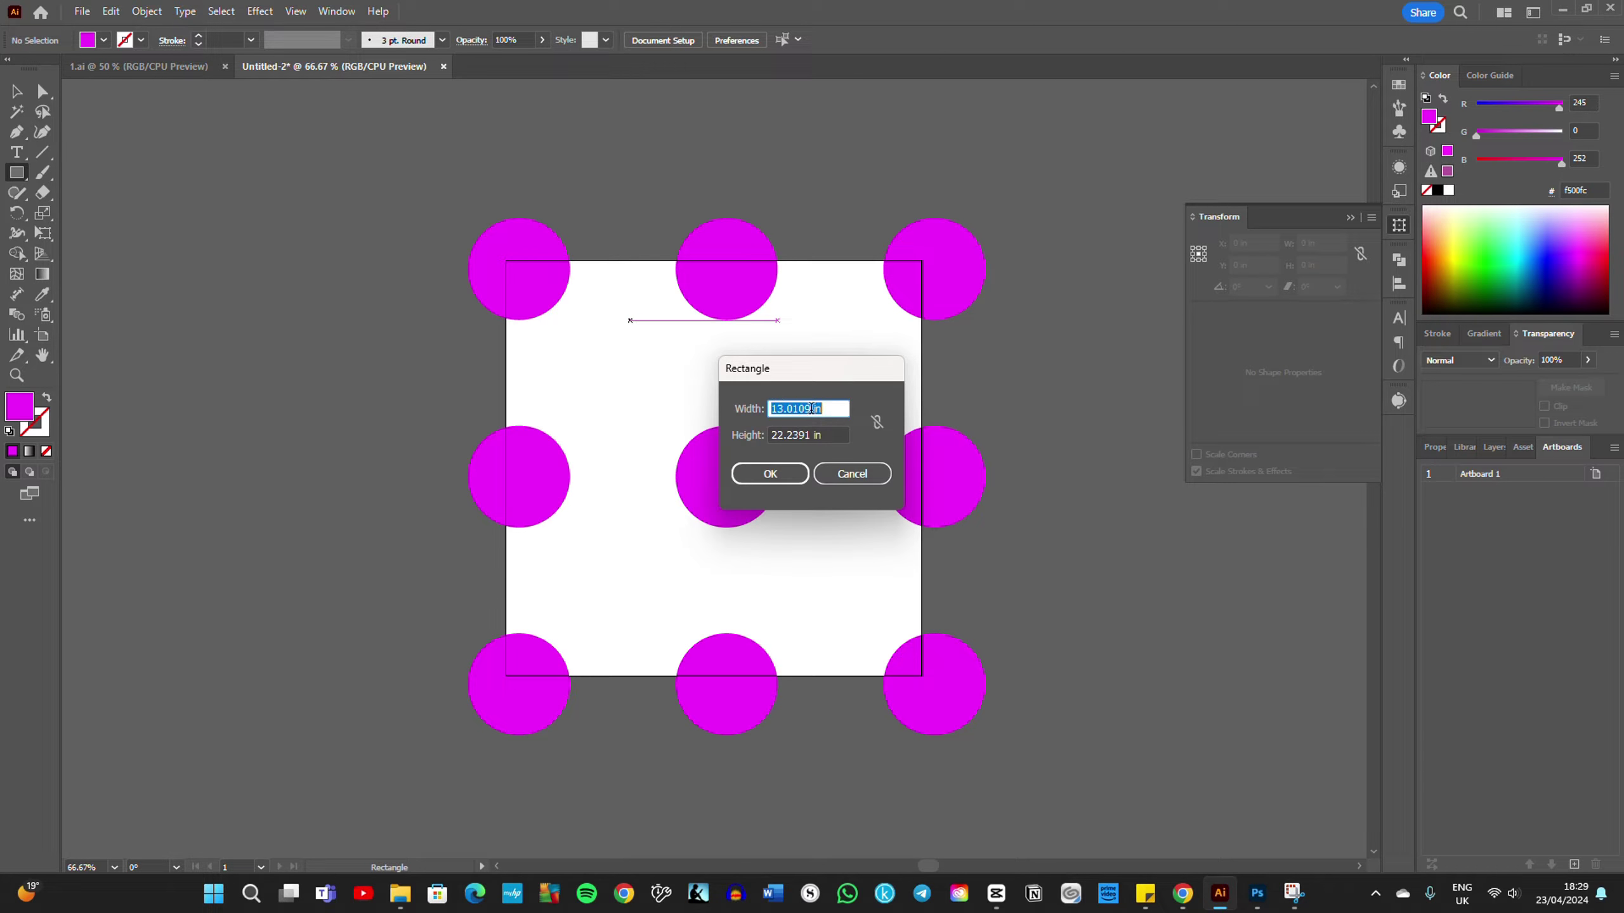
click(774, 408)
key(BackSpace)
key(ctrl+z)
text(8)
key(Tab)
text(8)
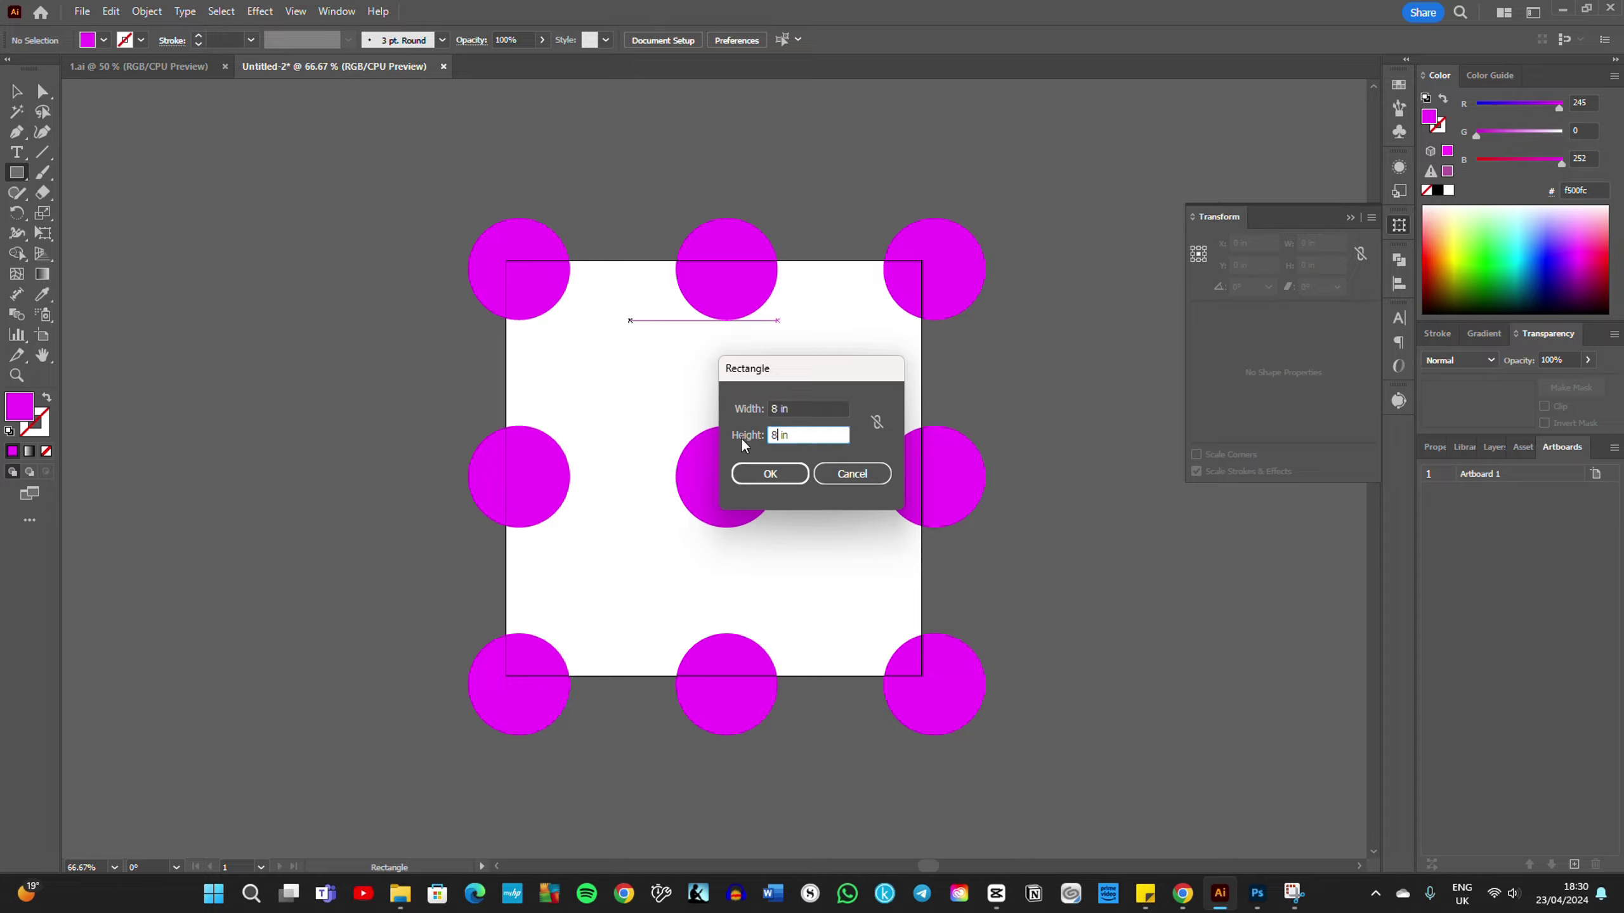
key(Return)
key(Return)
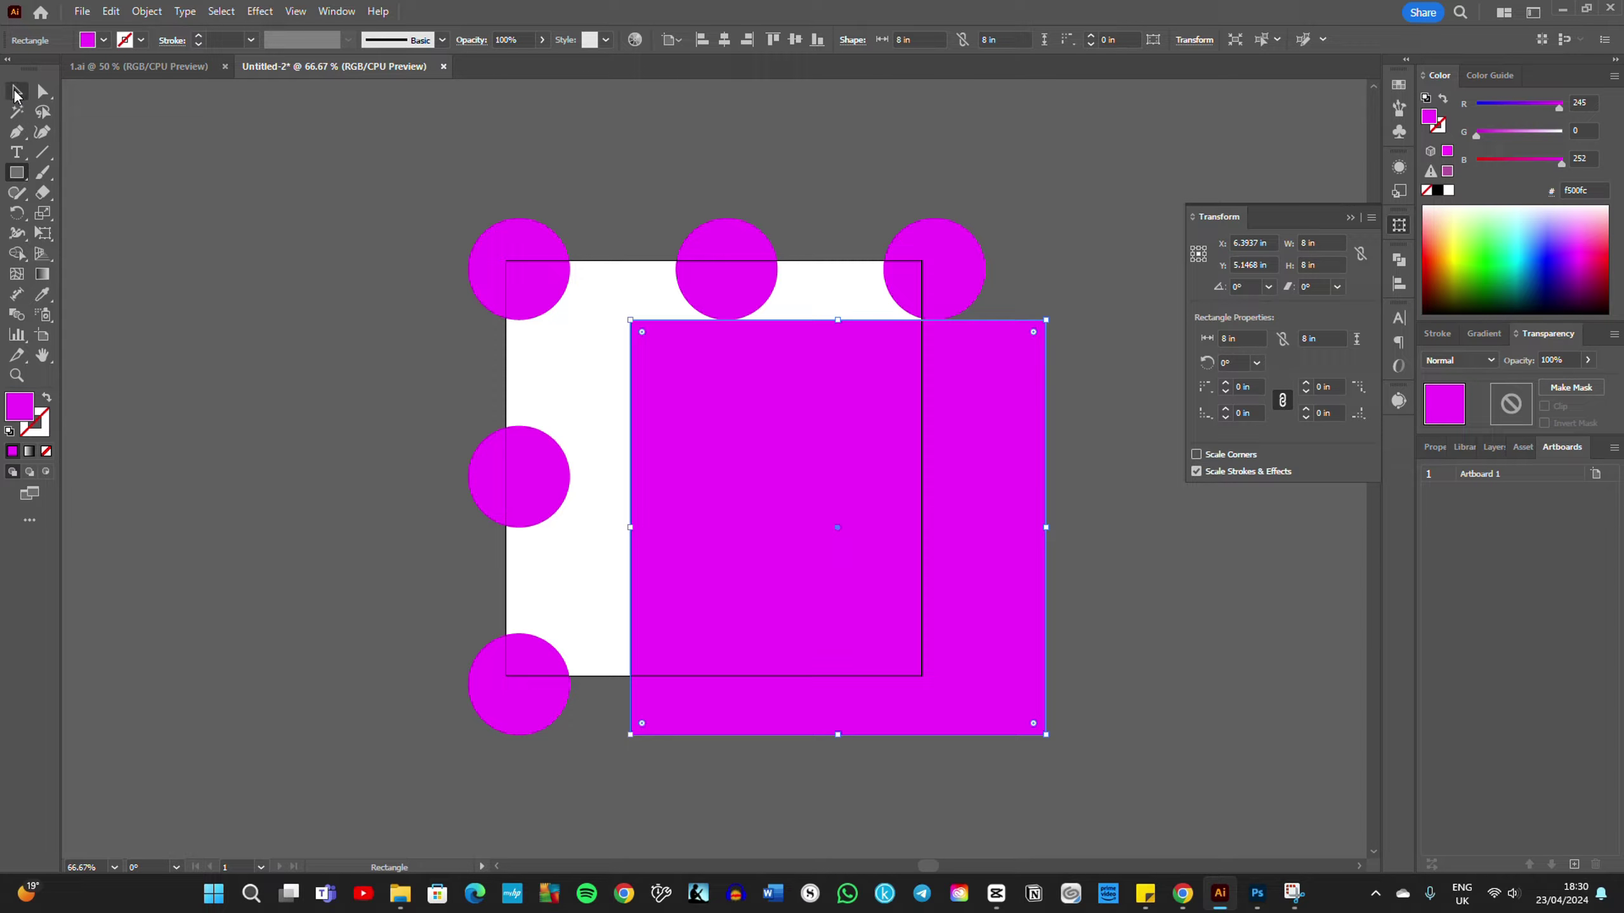
Step: Centre the square horizontally and vertically on the artboard using Align To Artboard
click(16, 93)
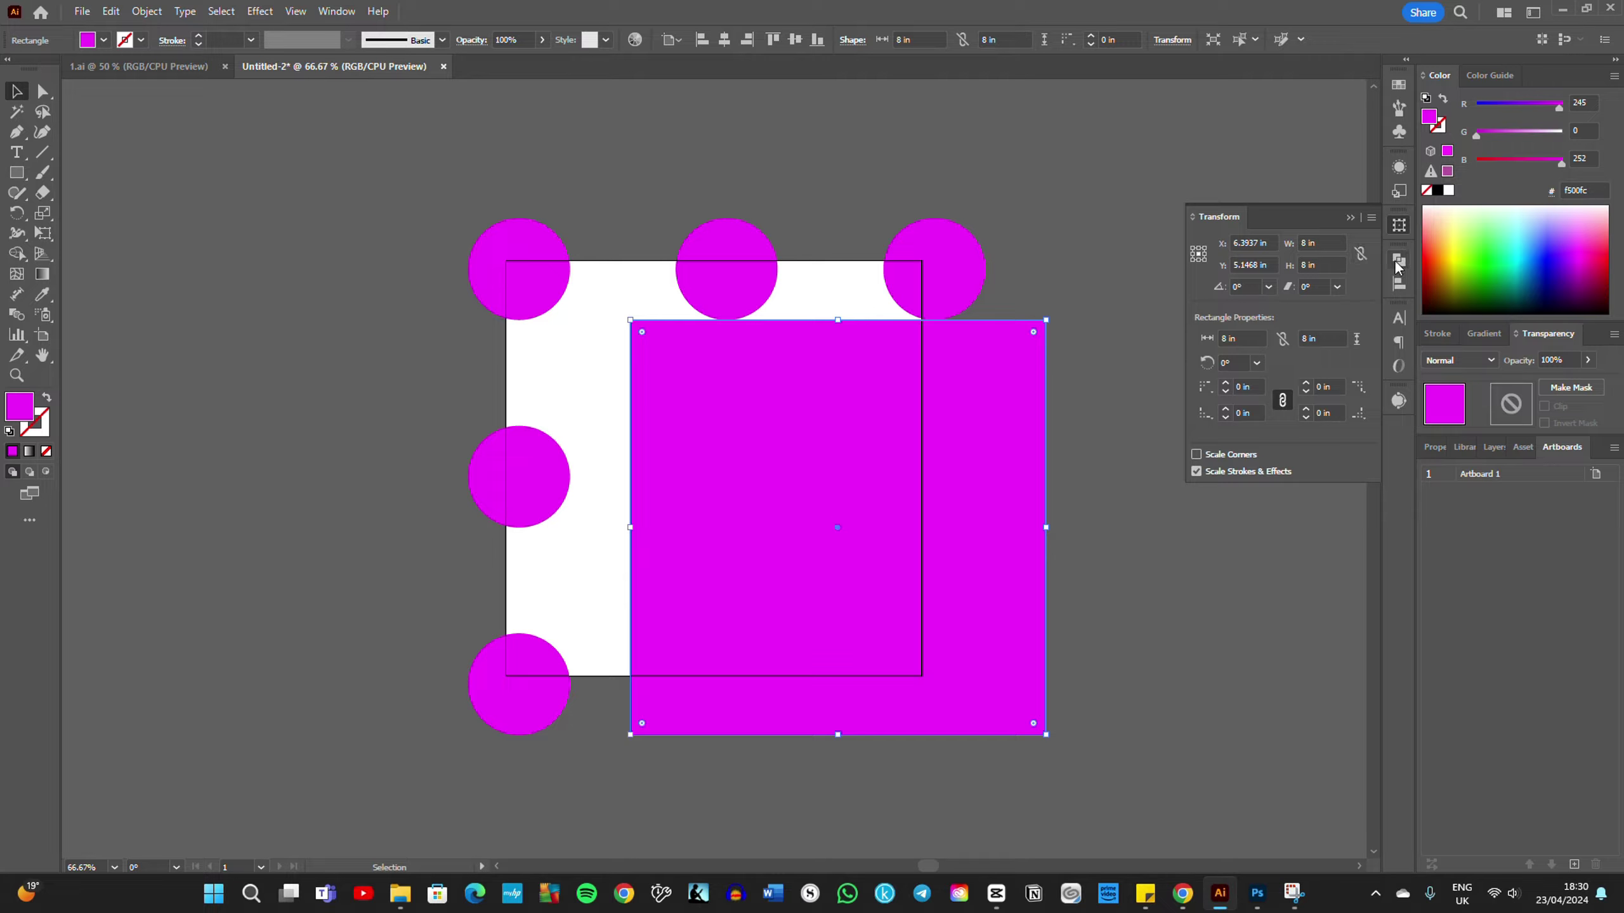
click(1398, 286)
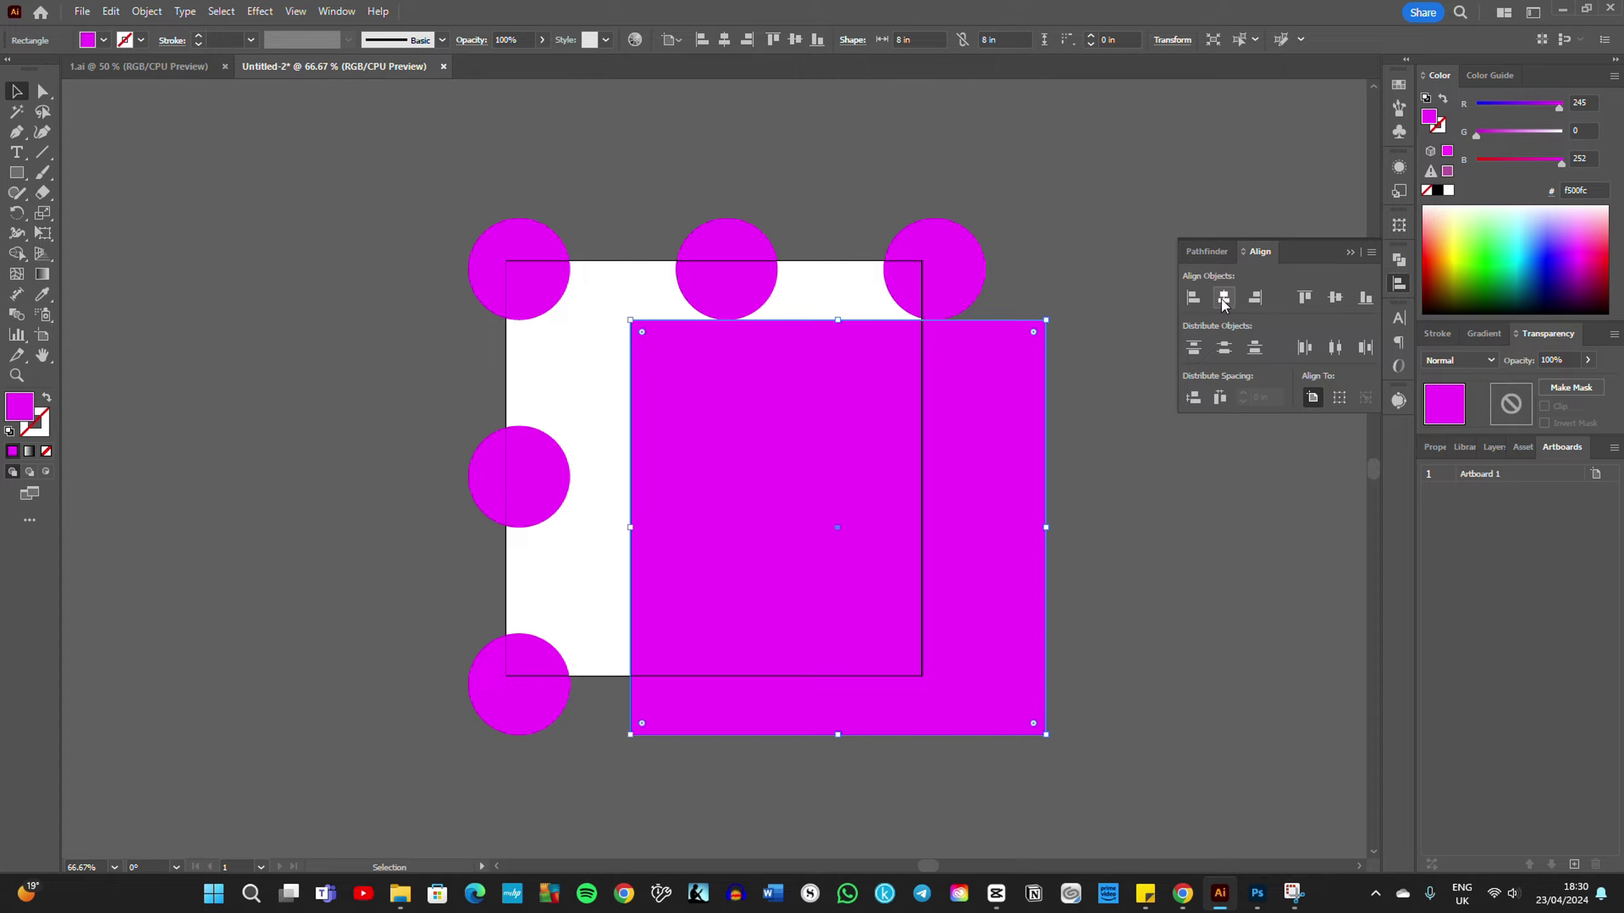
click(1312, 399)
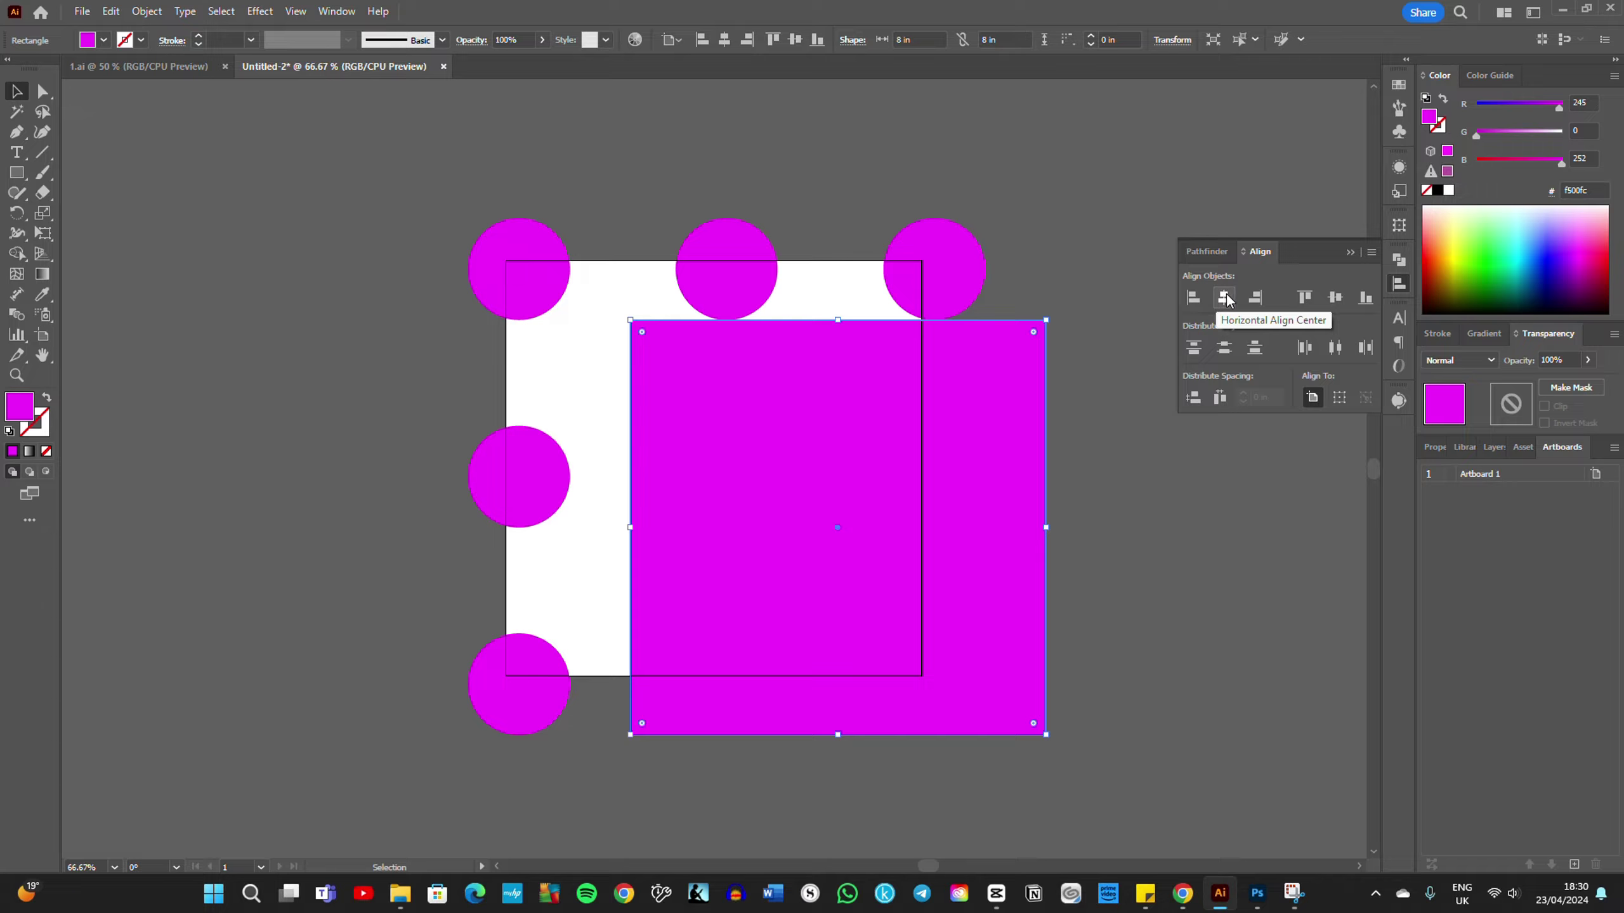
click(1224, 298)
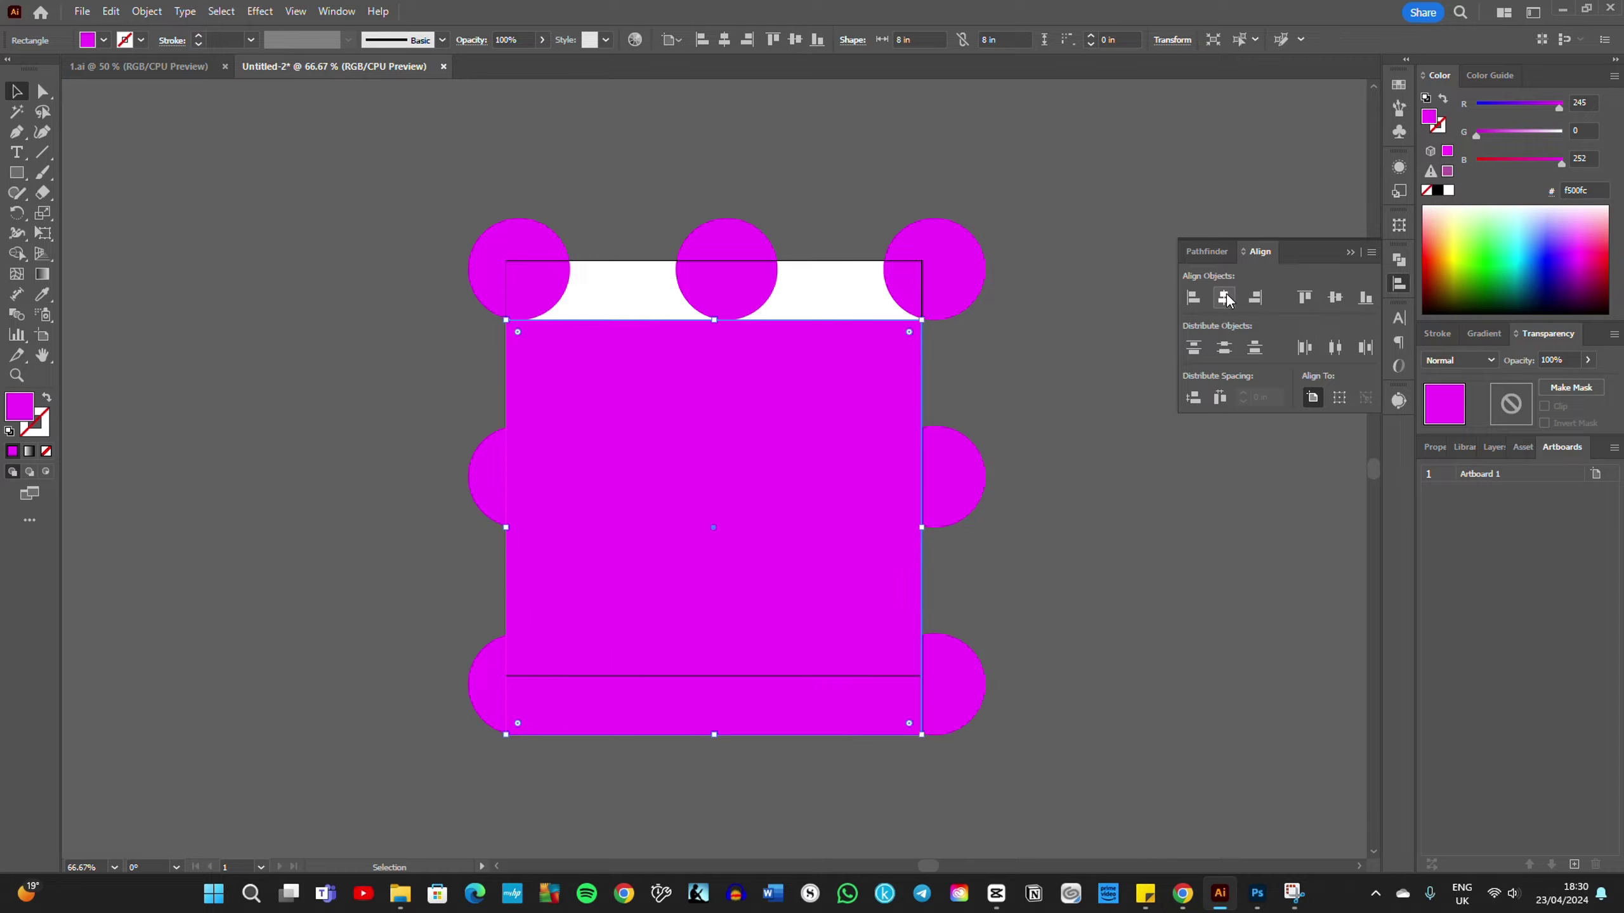
click(1335, 301)
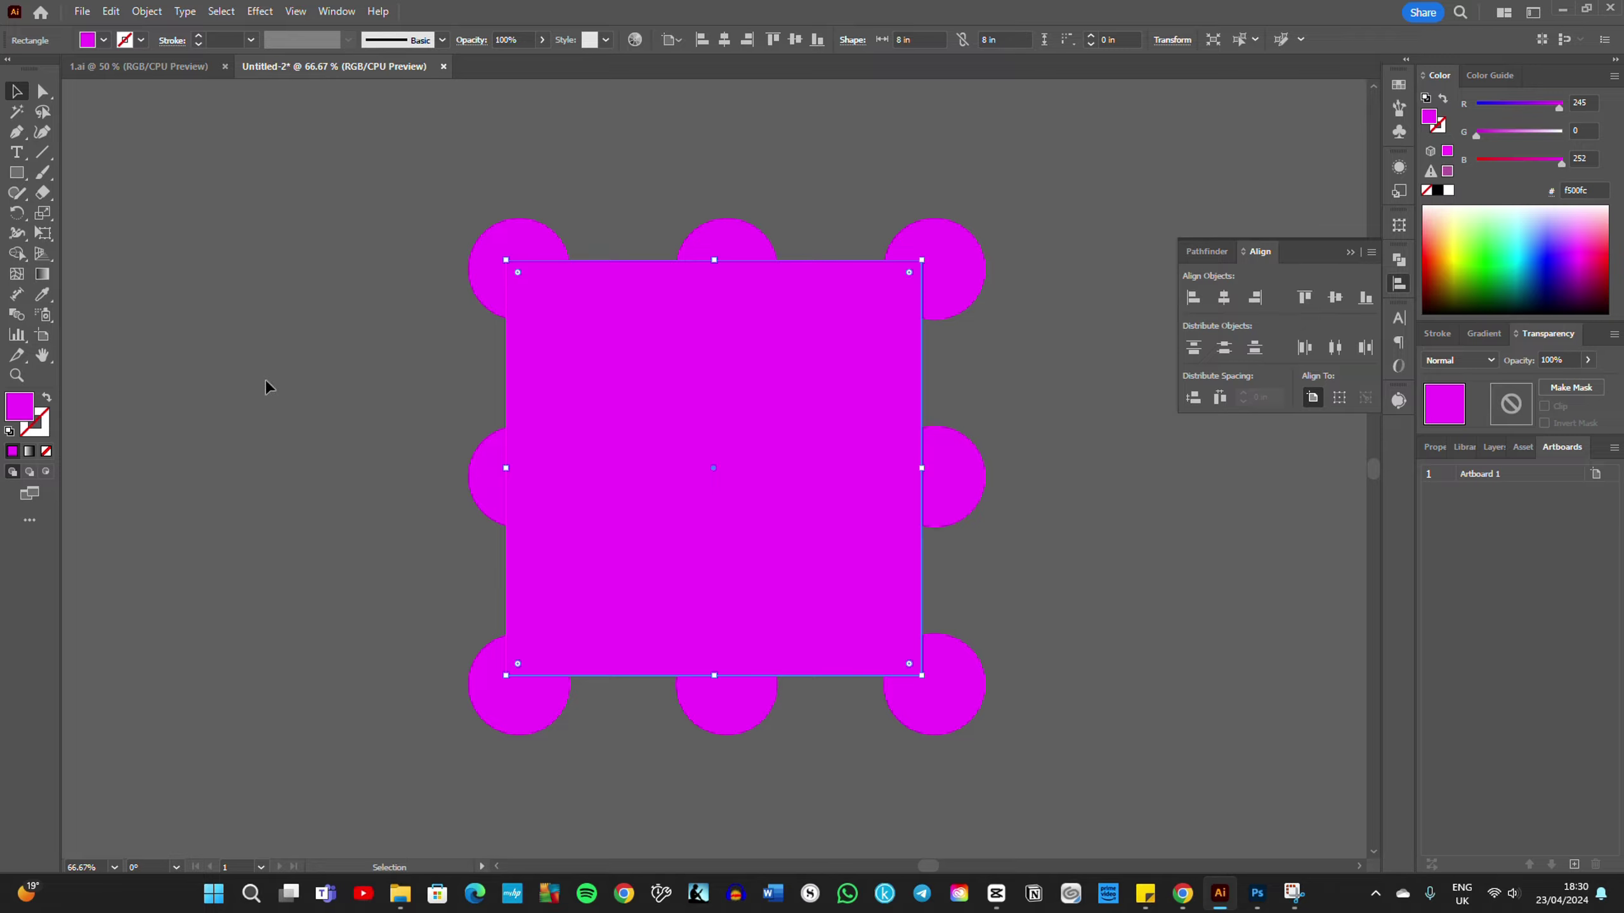
Step: Set the square's fill to light pink f6bdf9 in the Color Picker
double_click(20, 413)
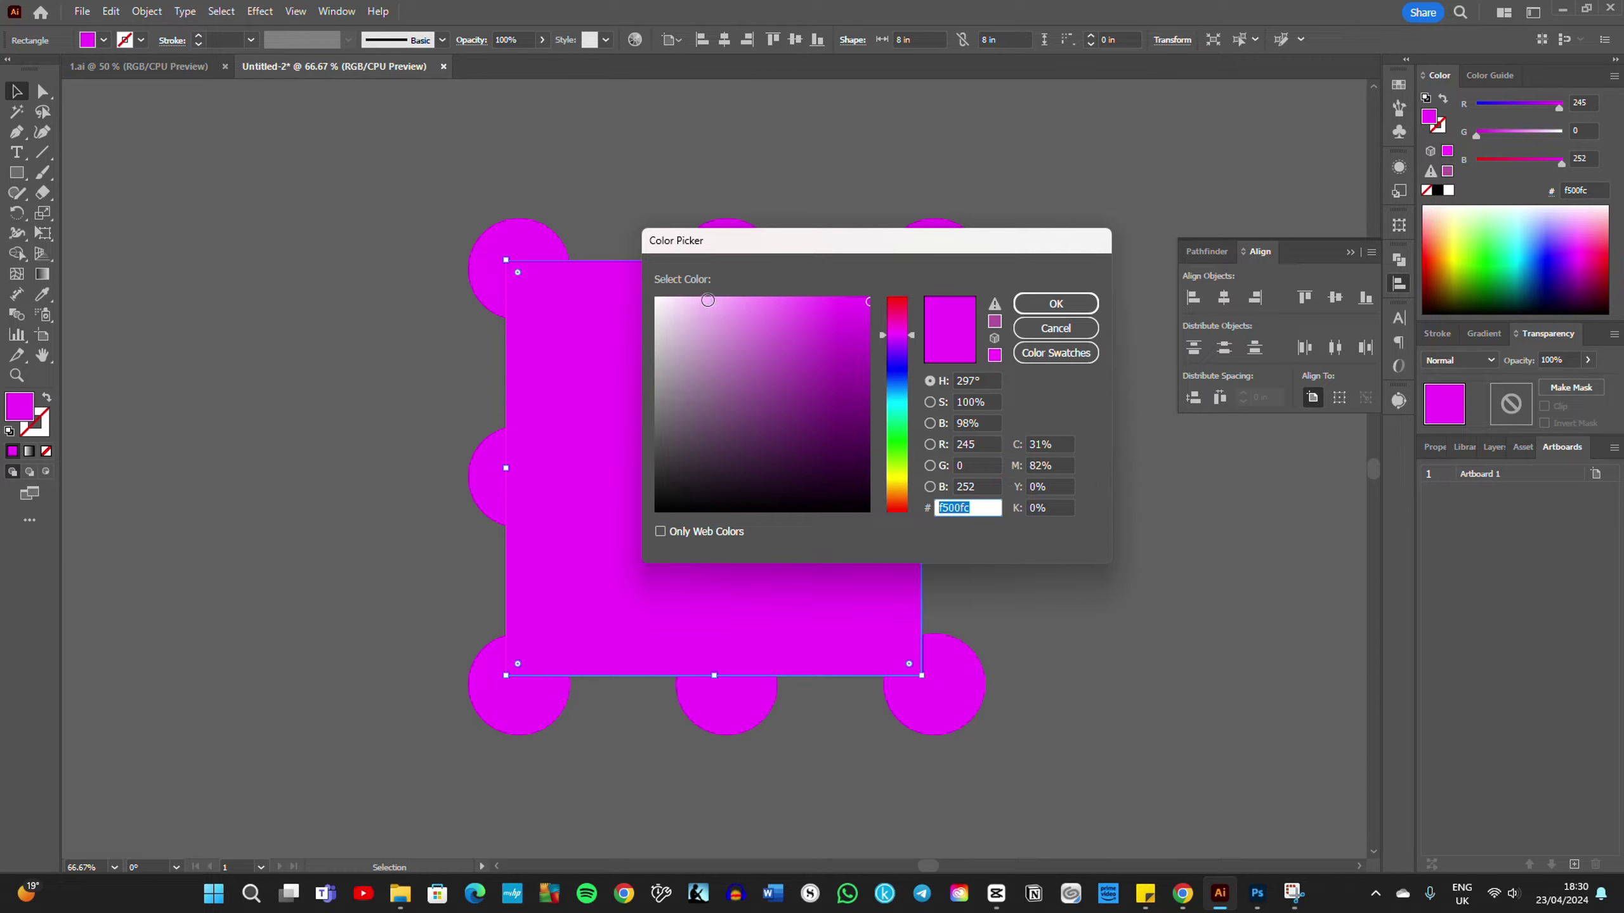
click(706, 302)
click(1032, 306)
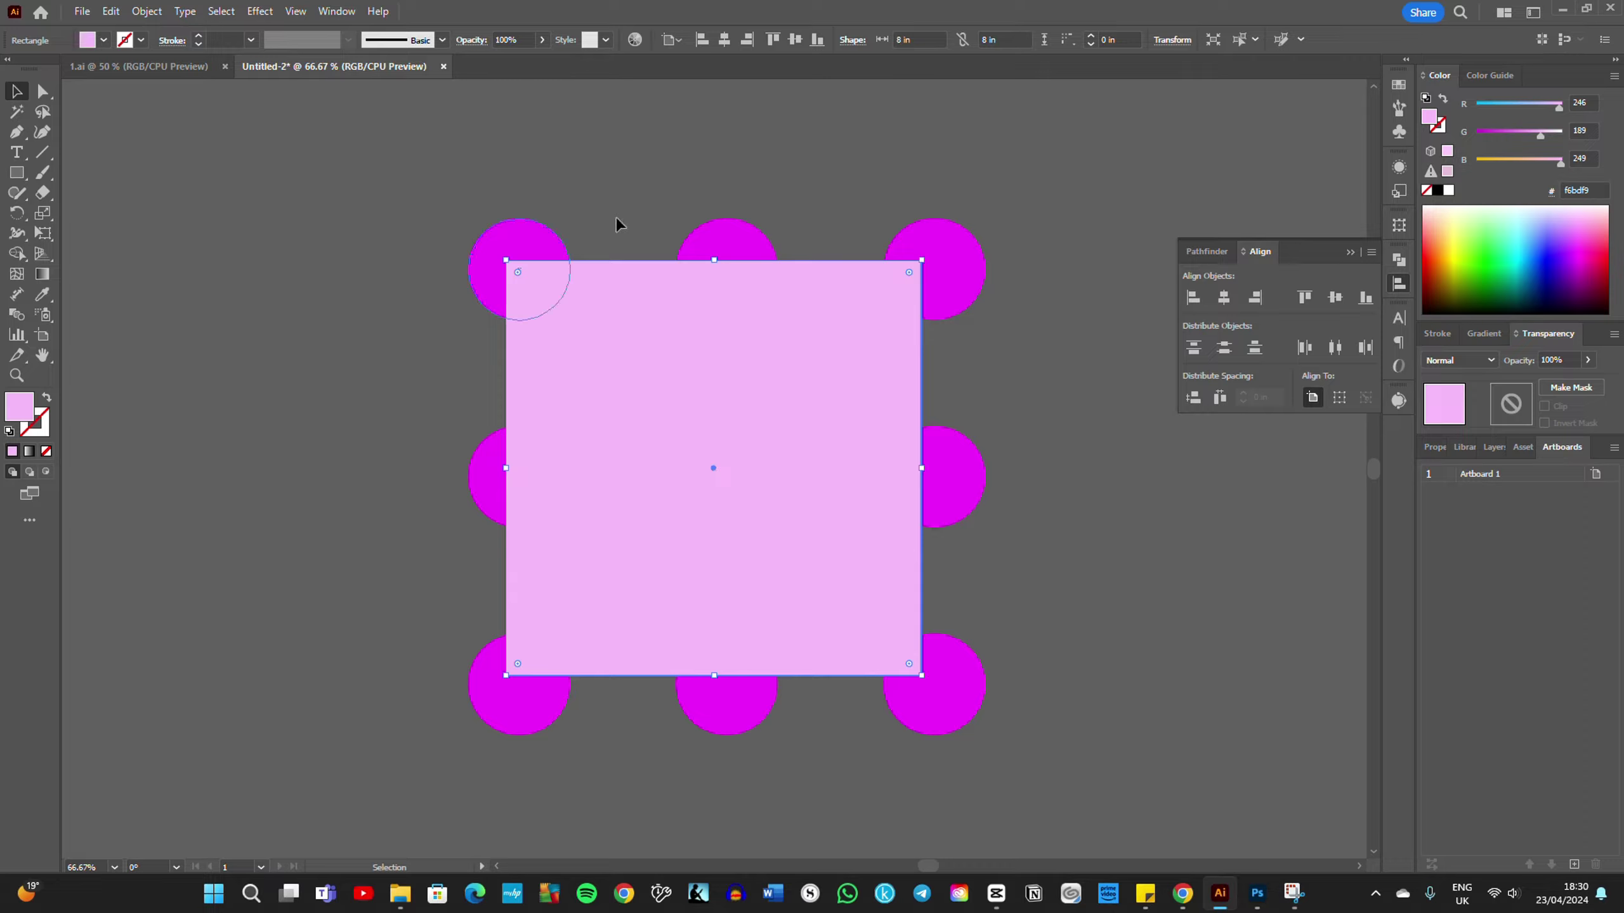
right_click(638, 344)
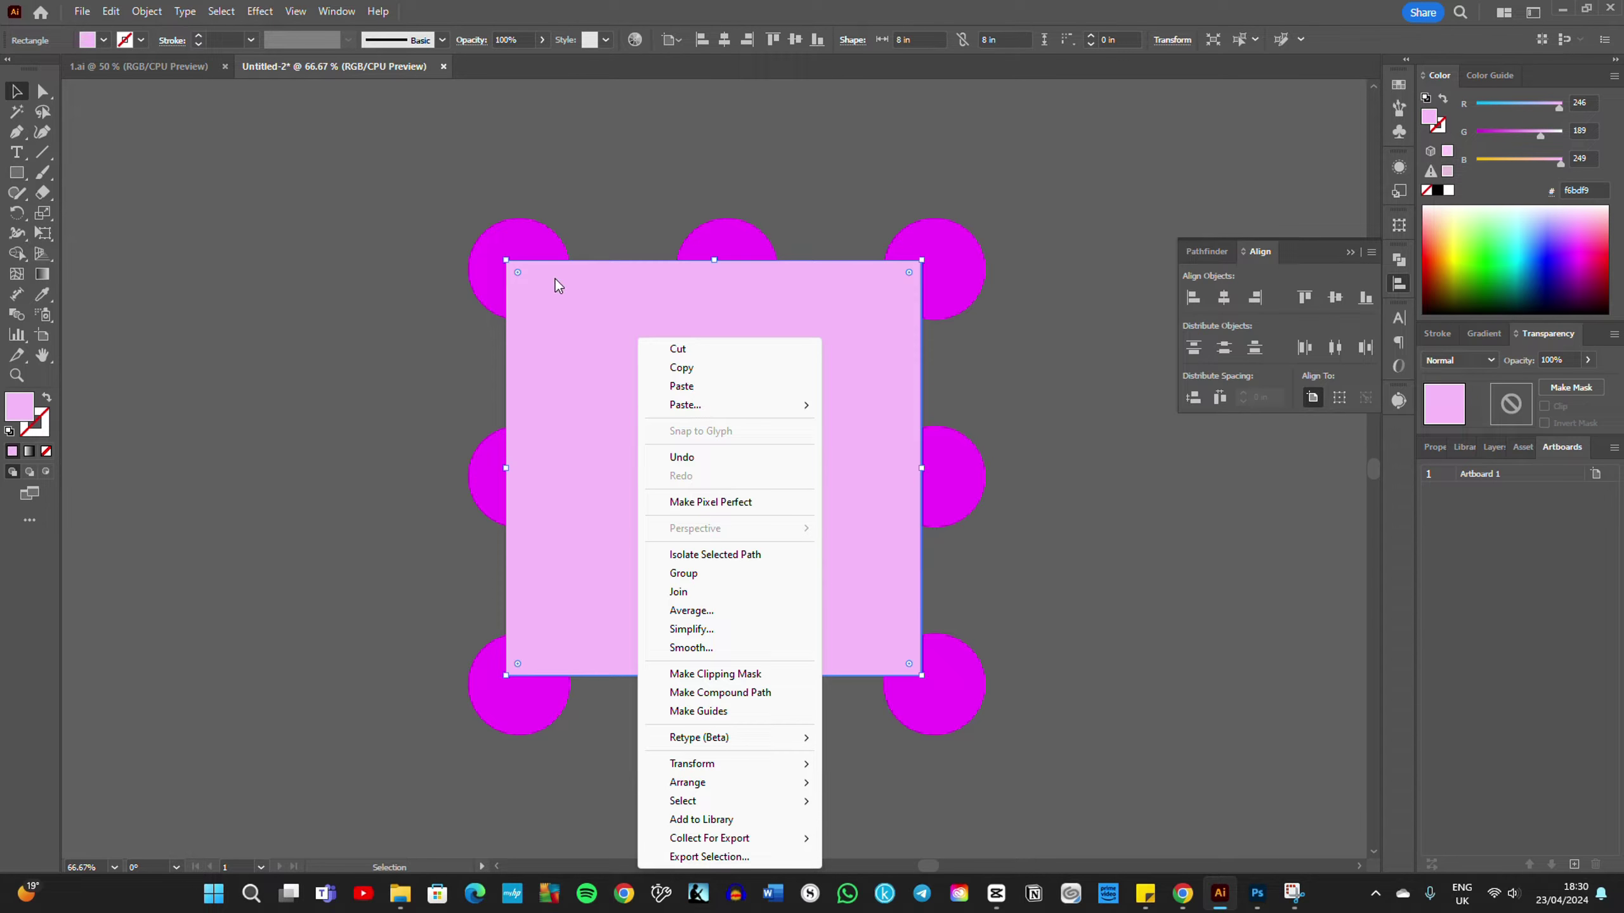
Step: Send the pink square to the back with Arrange > Send to Back, then deselect
click(593, 325)
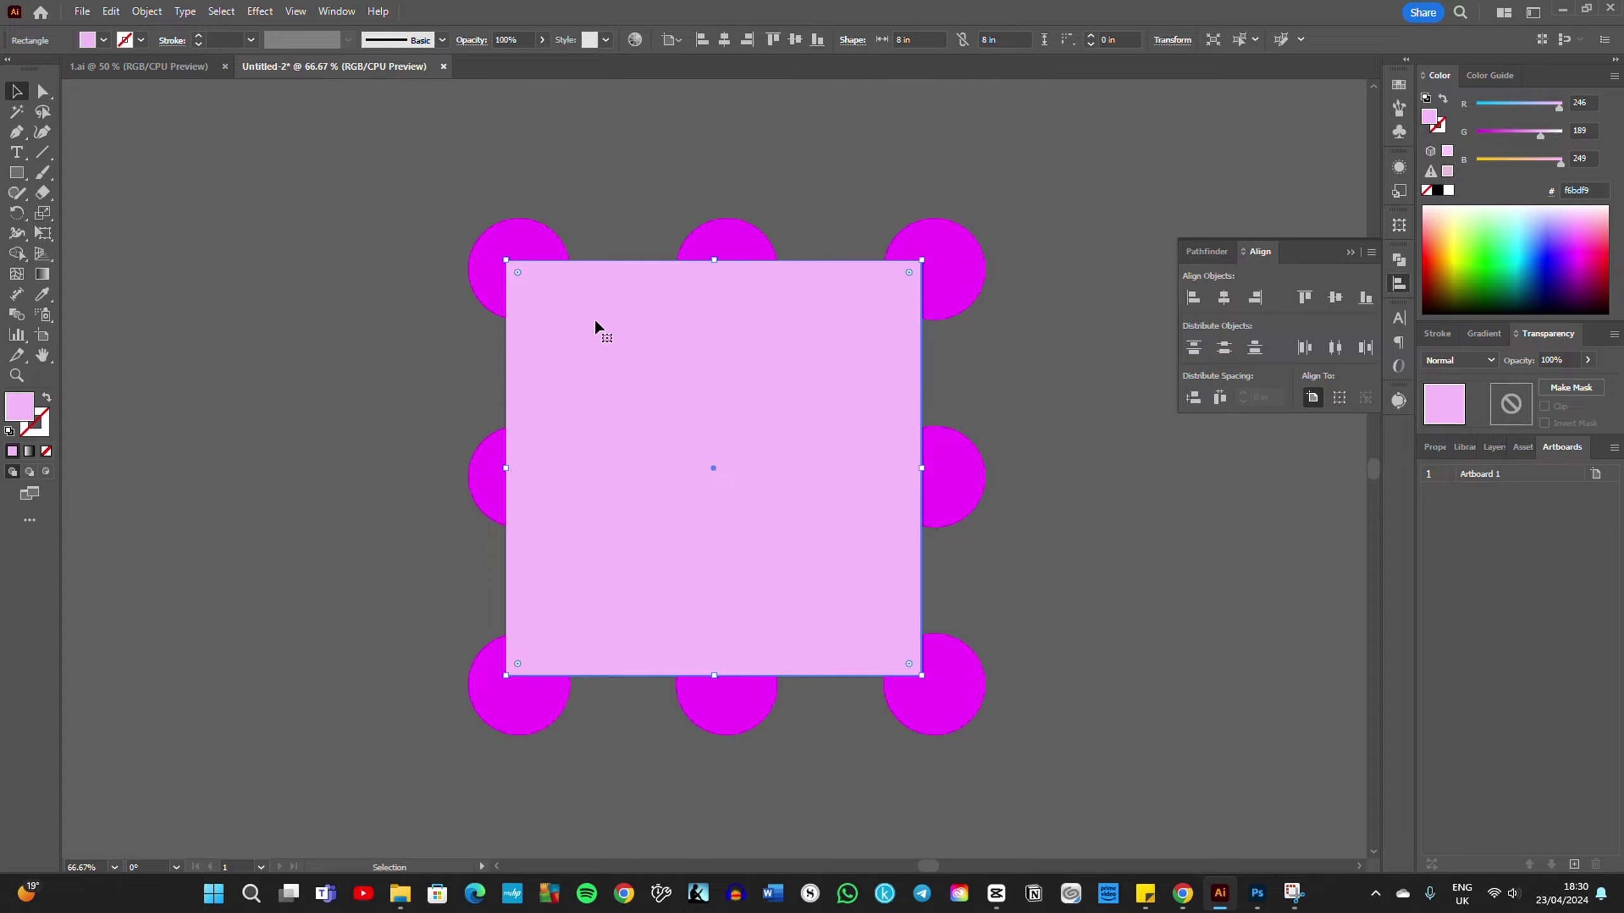
right_click(633, 329)
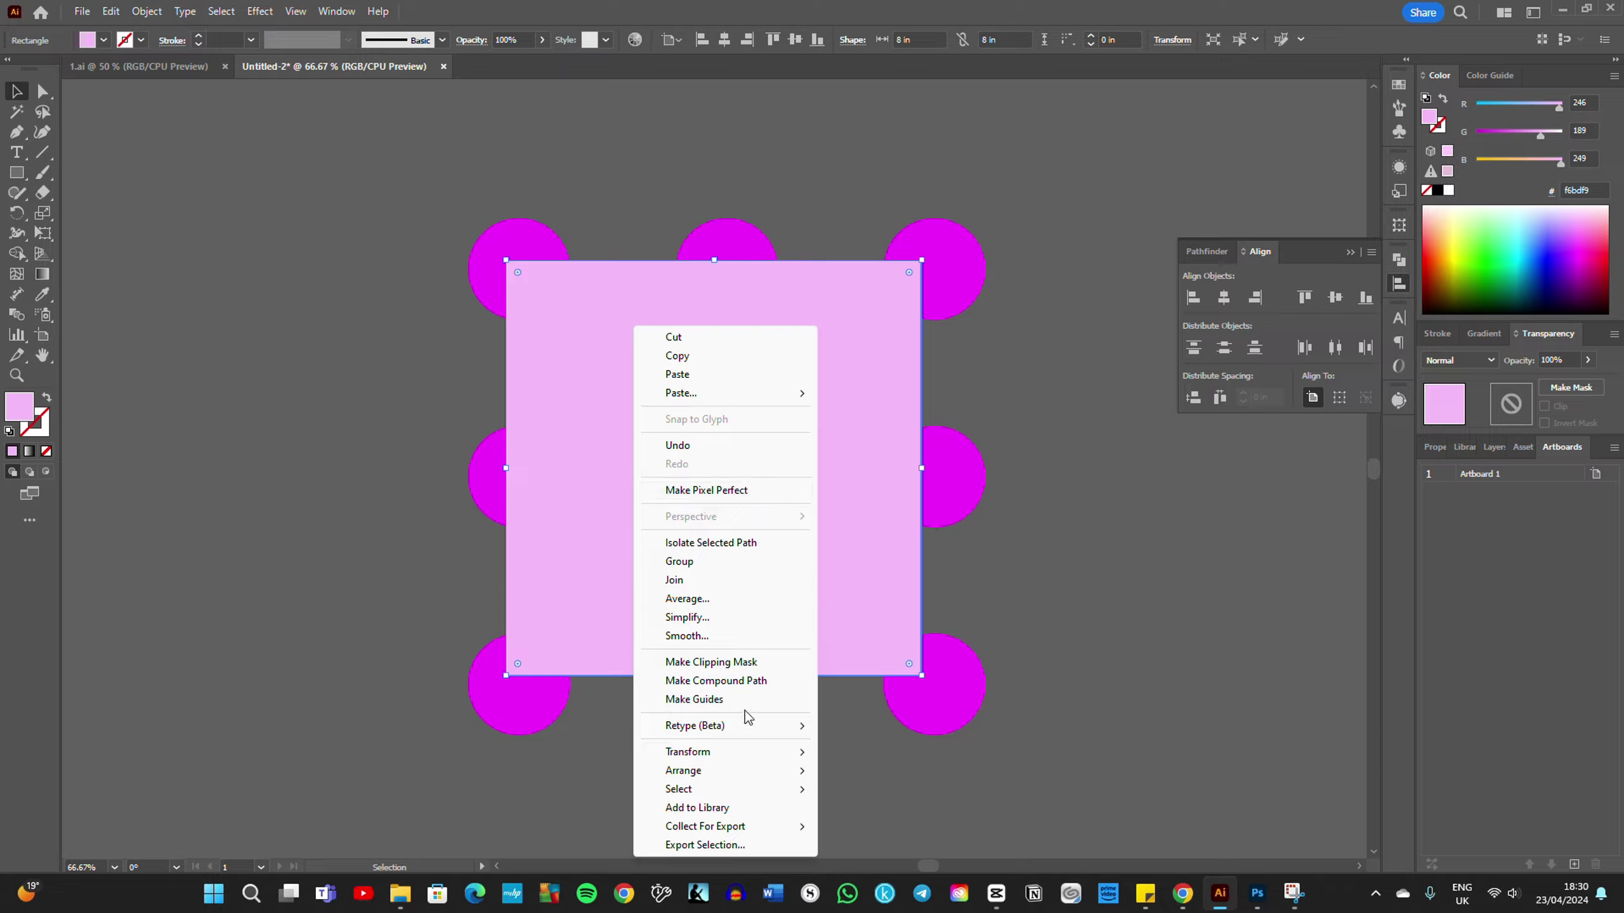
mouse_move(685, 770)
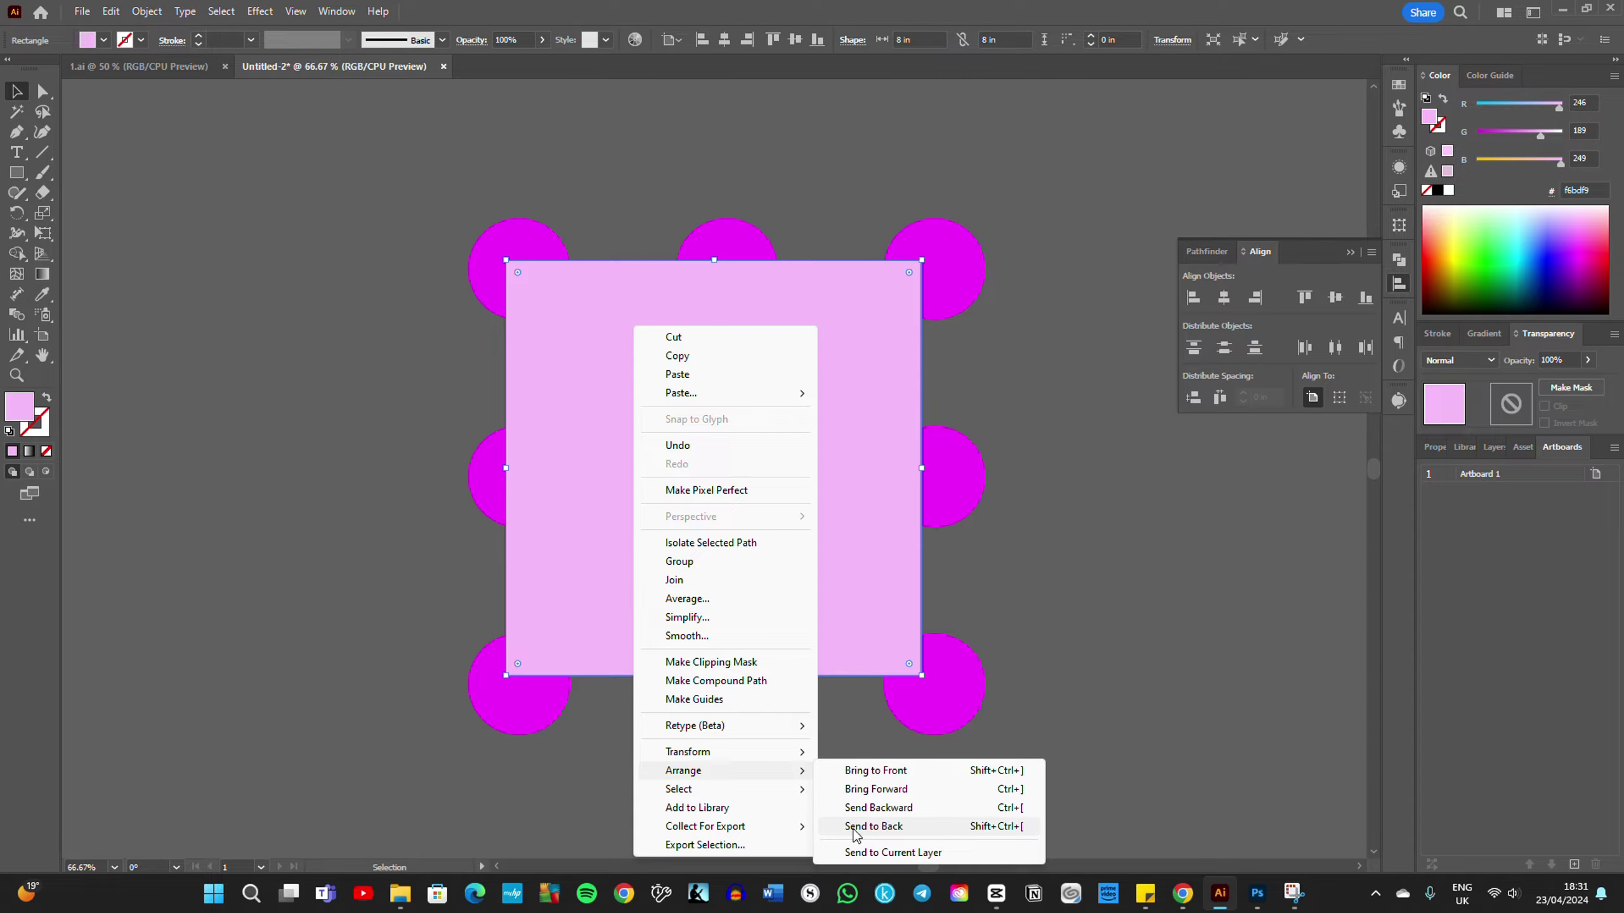
click(913, 827)
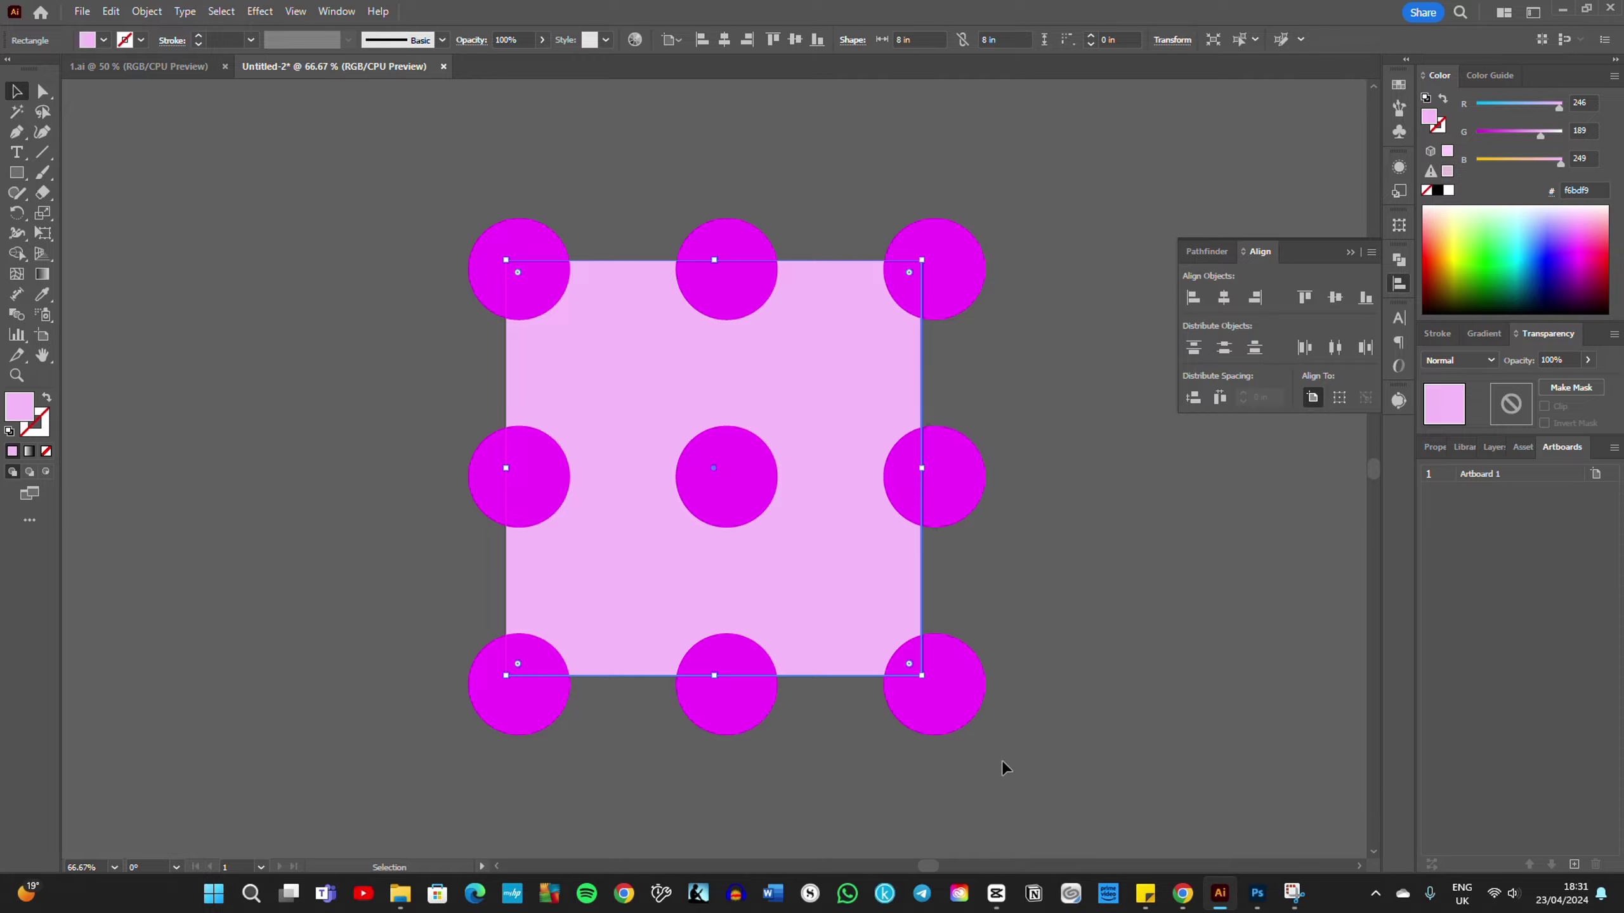
click(147, 11)
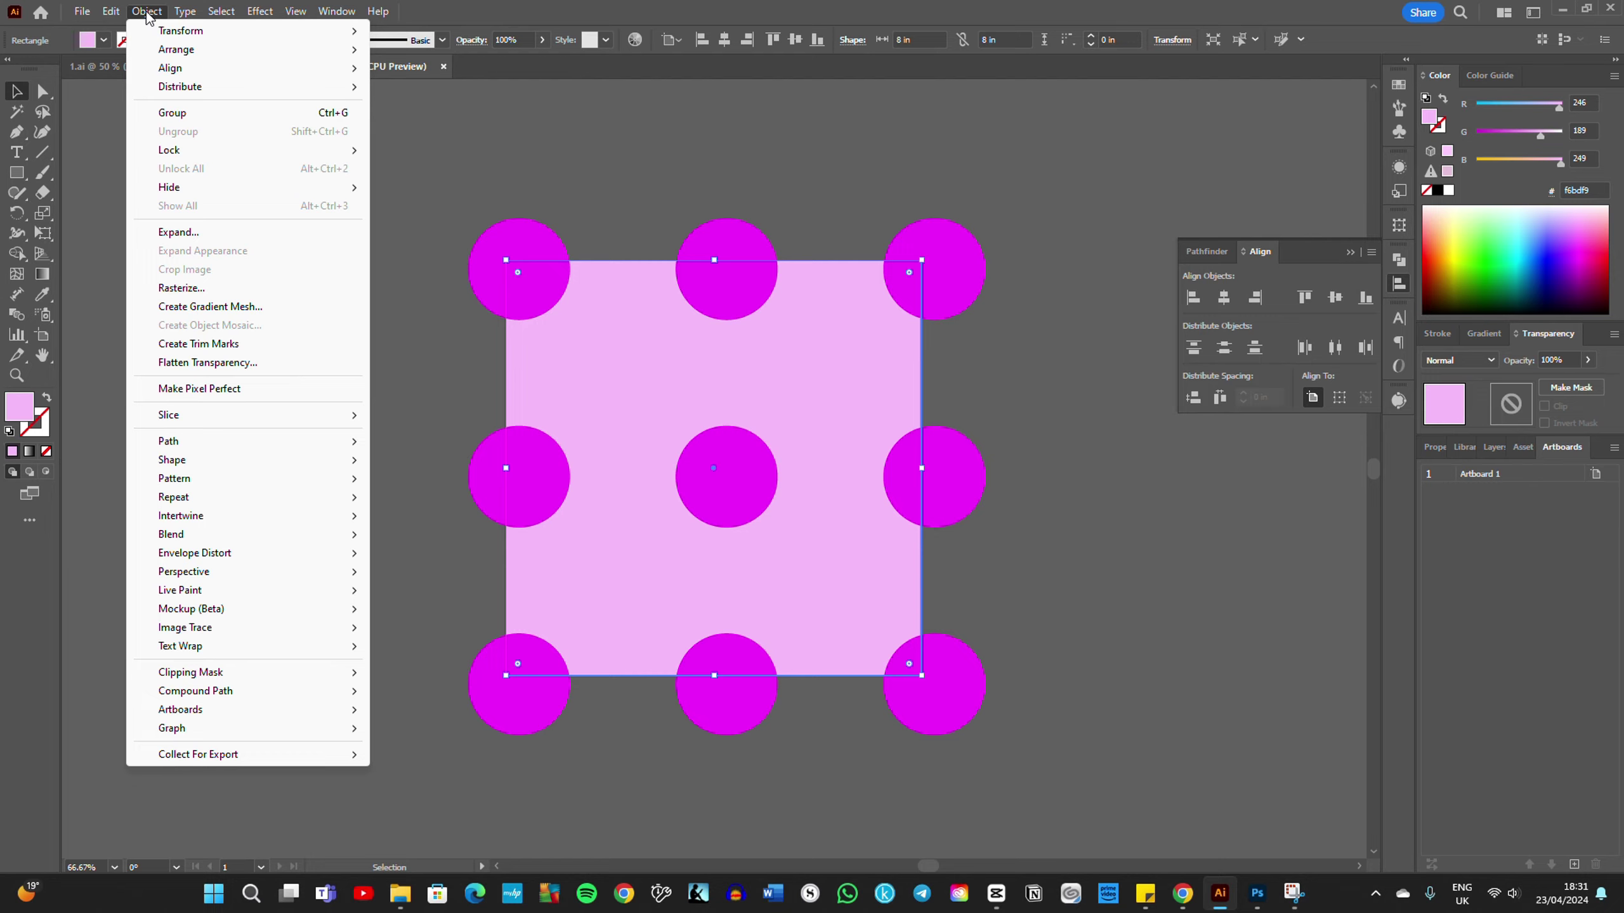
mouse_move(176, 50)
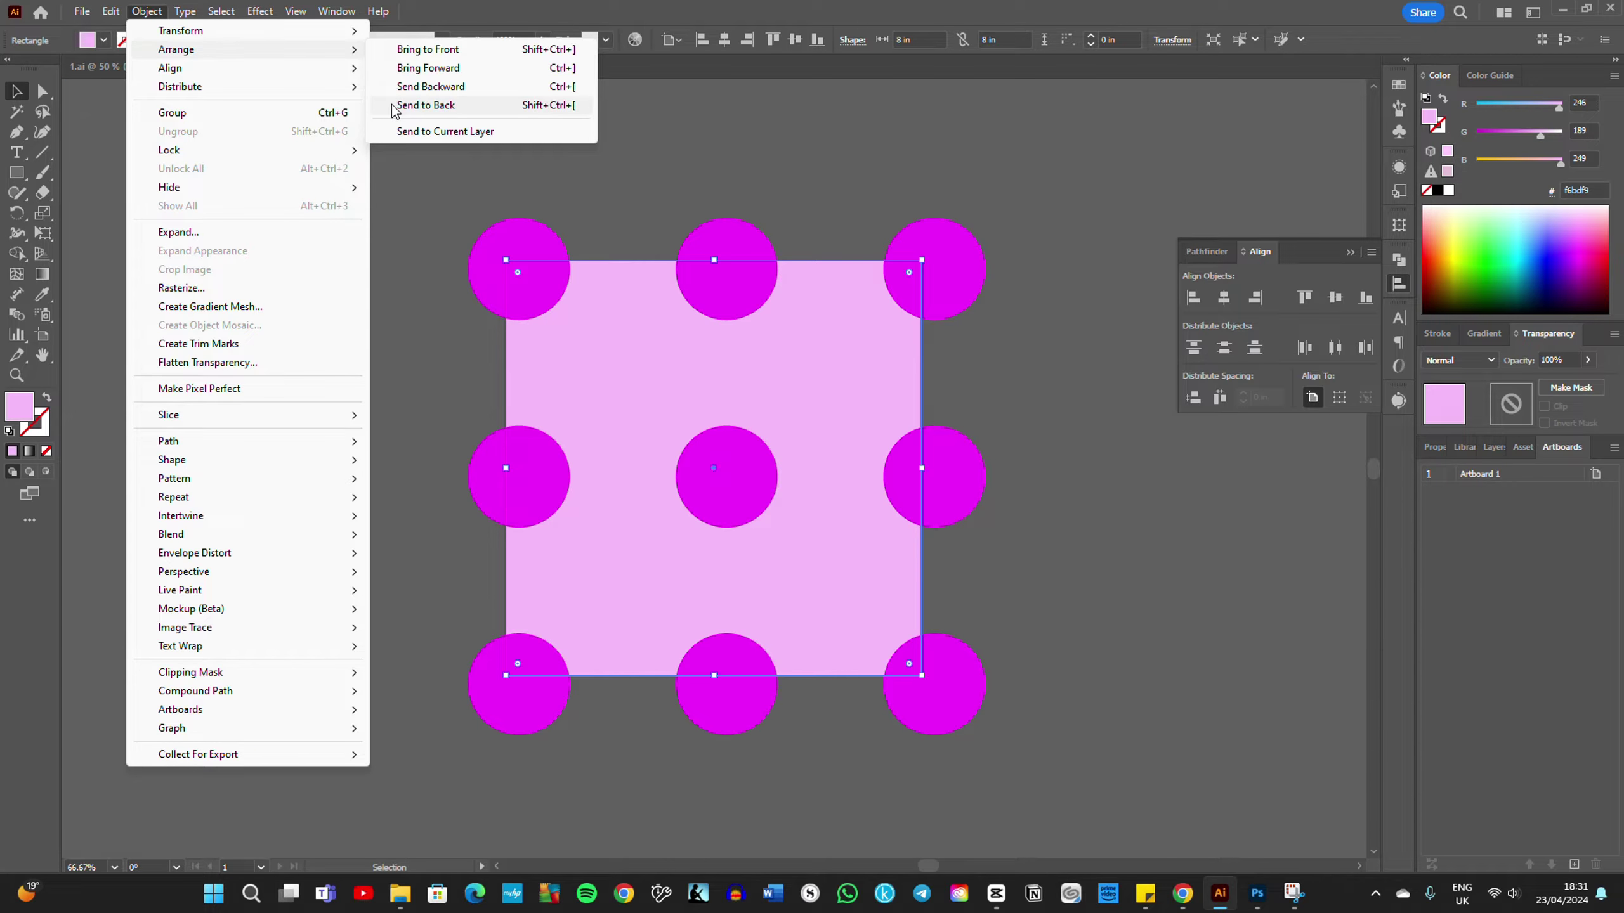
click(137, 16)
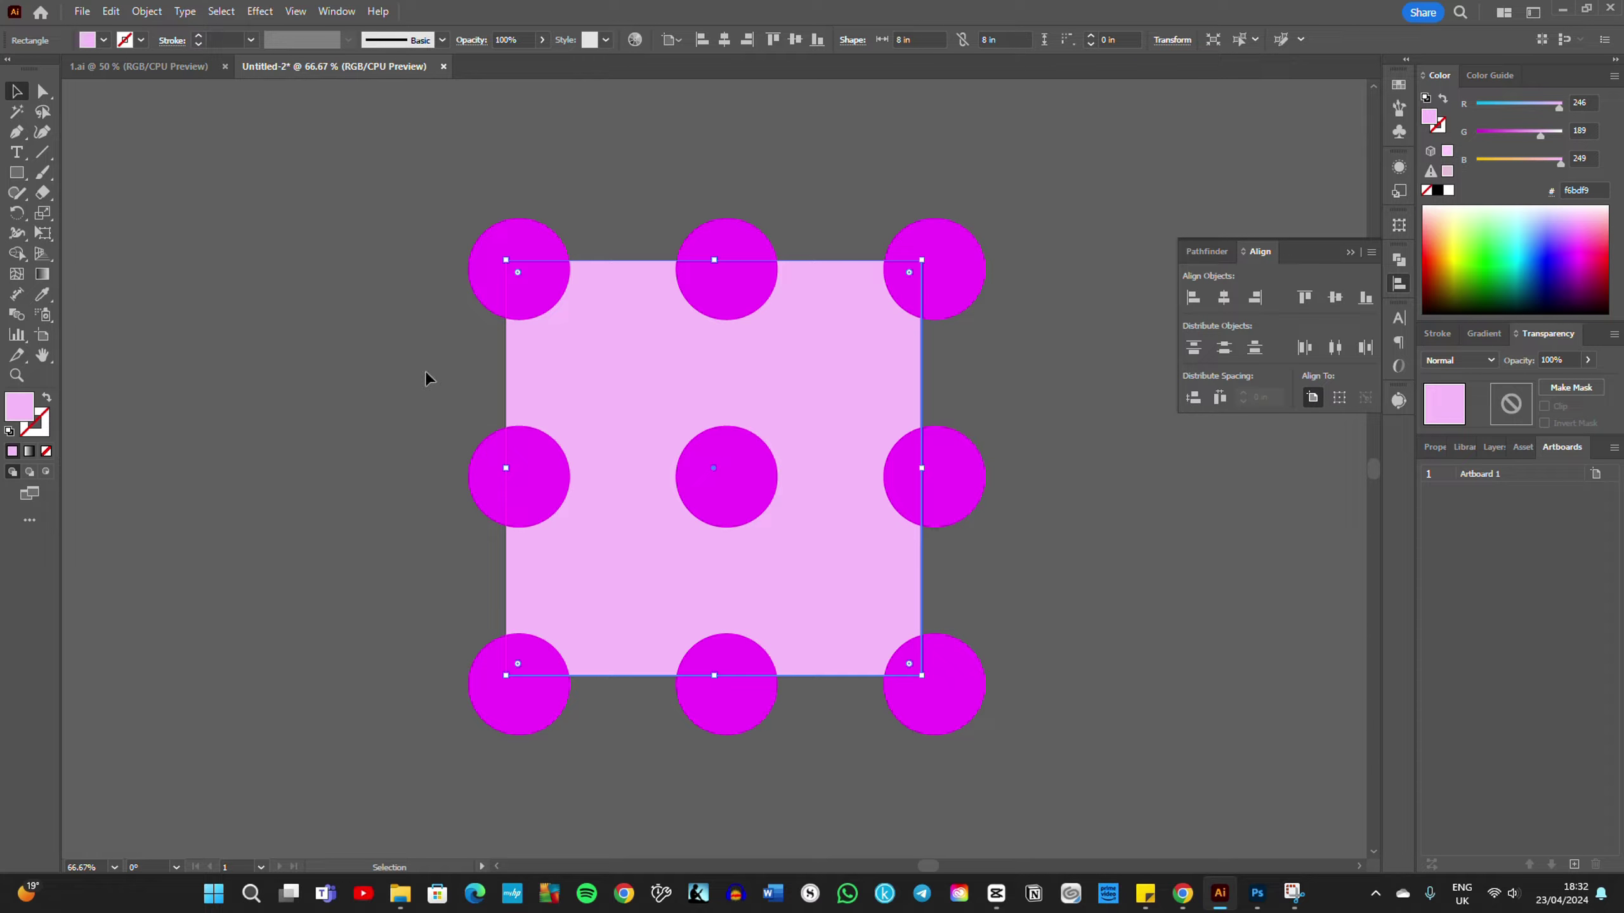
click(371, 379)
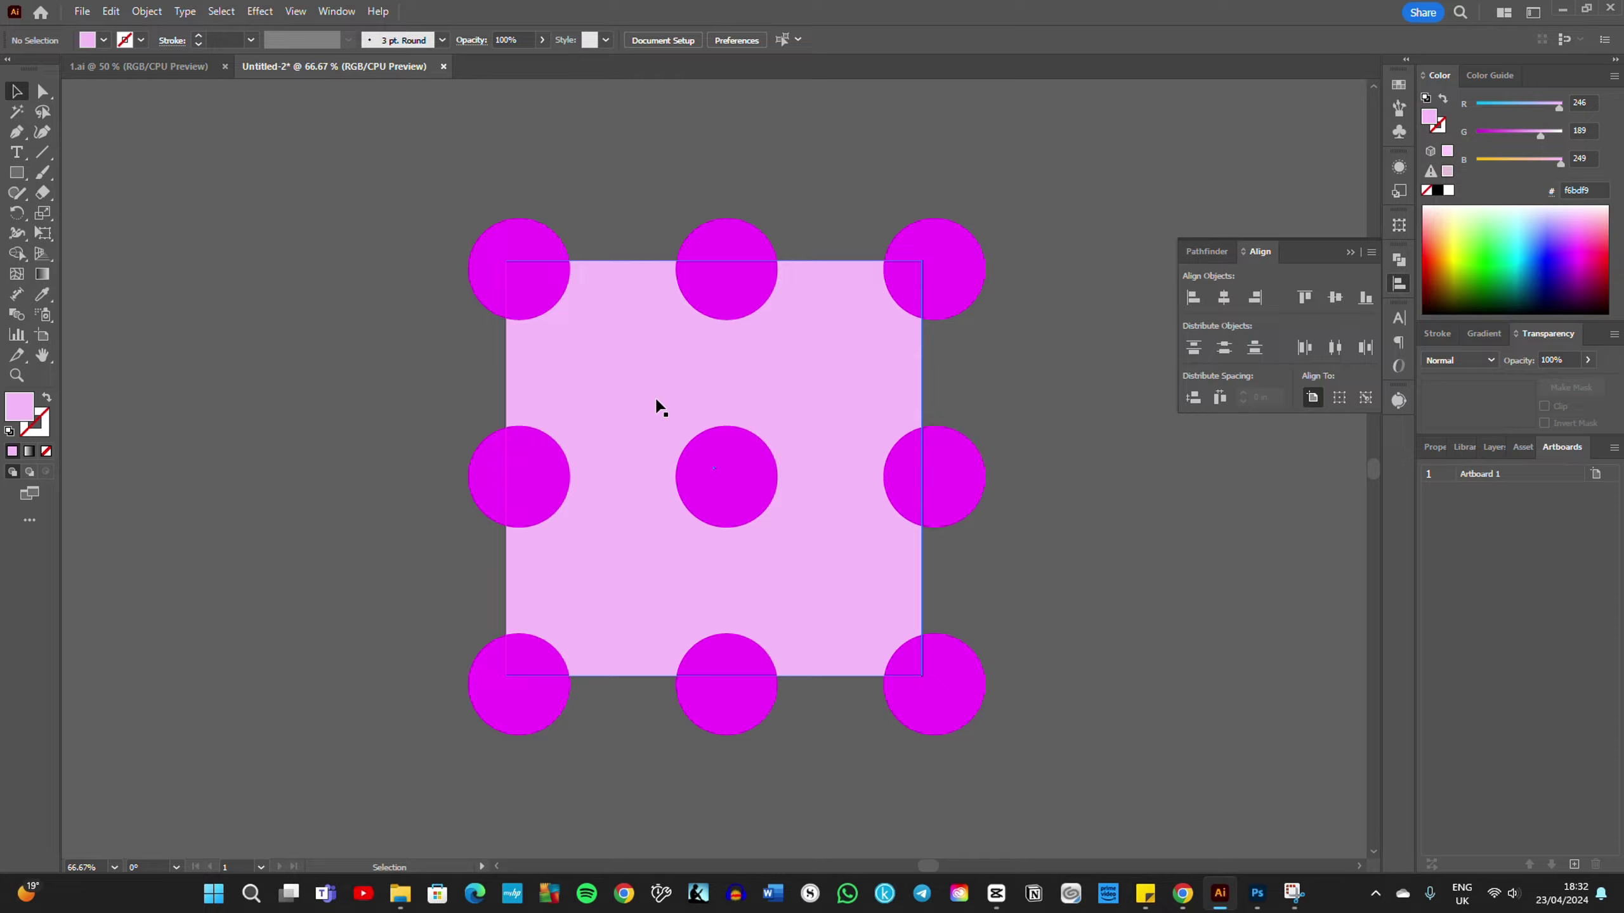
Step: Realign the square with the artboard outline and set the top rectangle's fill to None
click(615, 379)
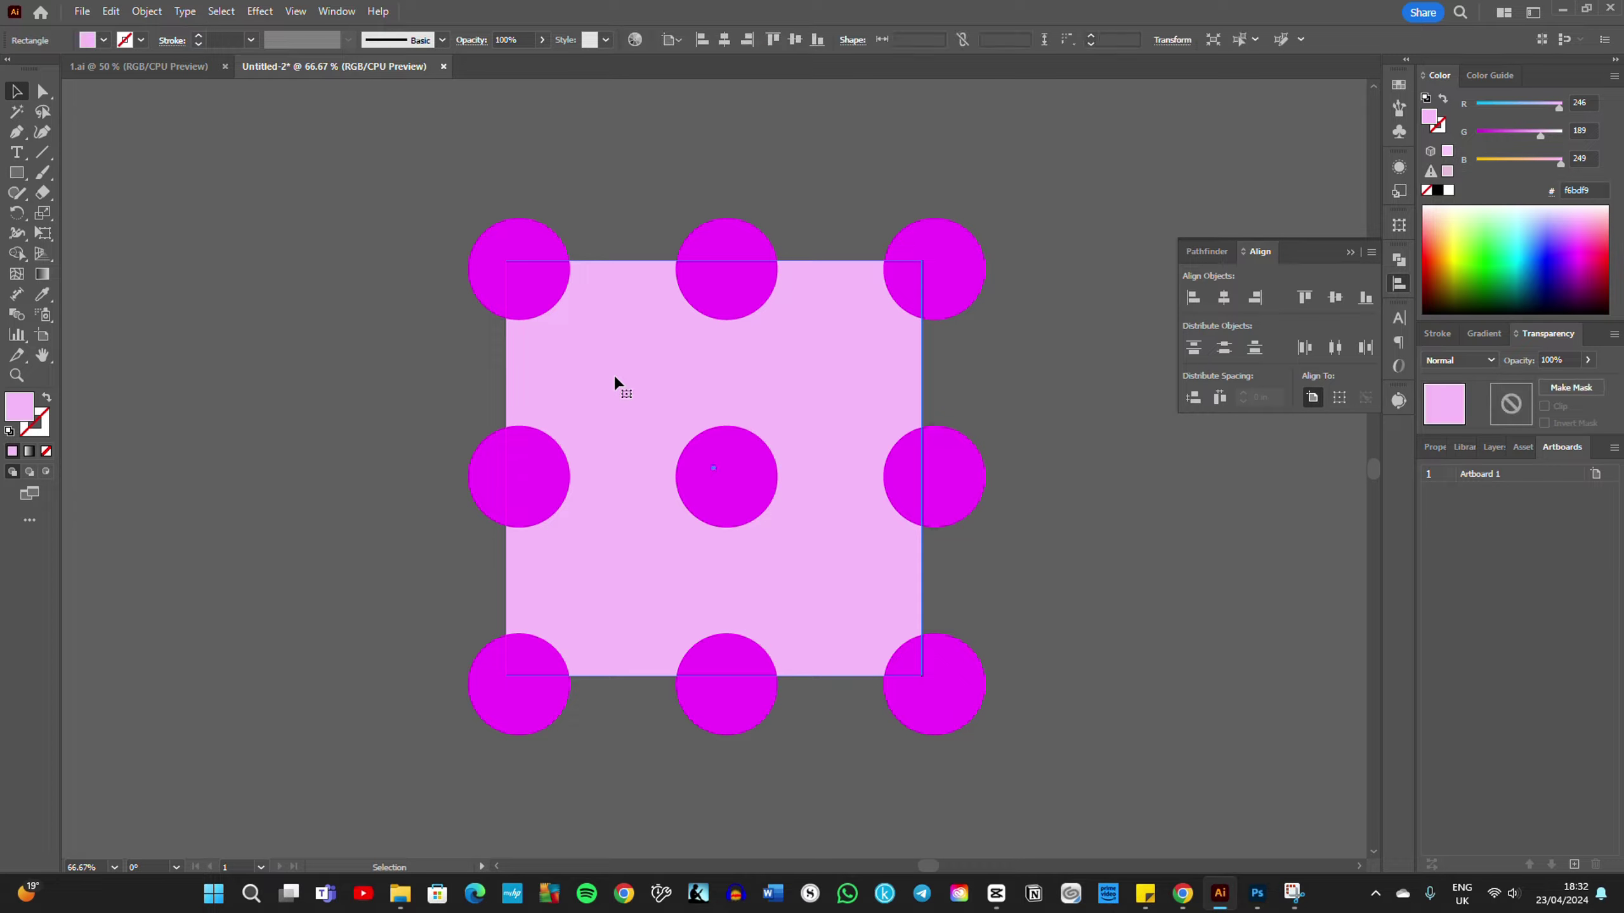
key(a)
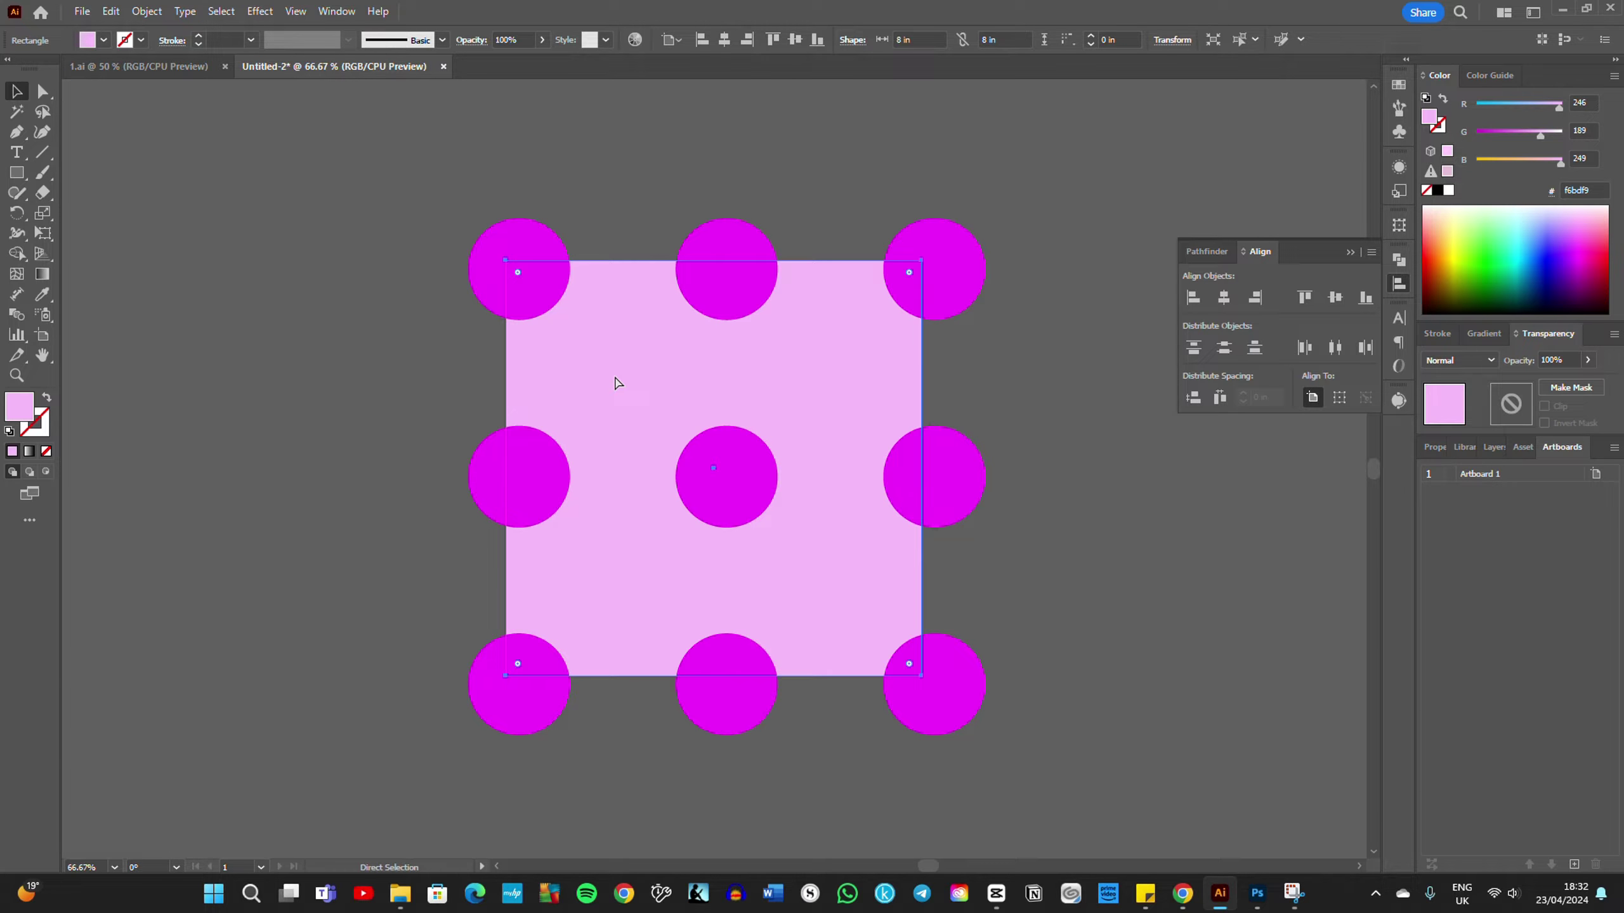
key(v)
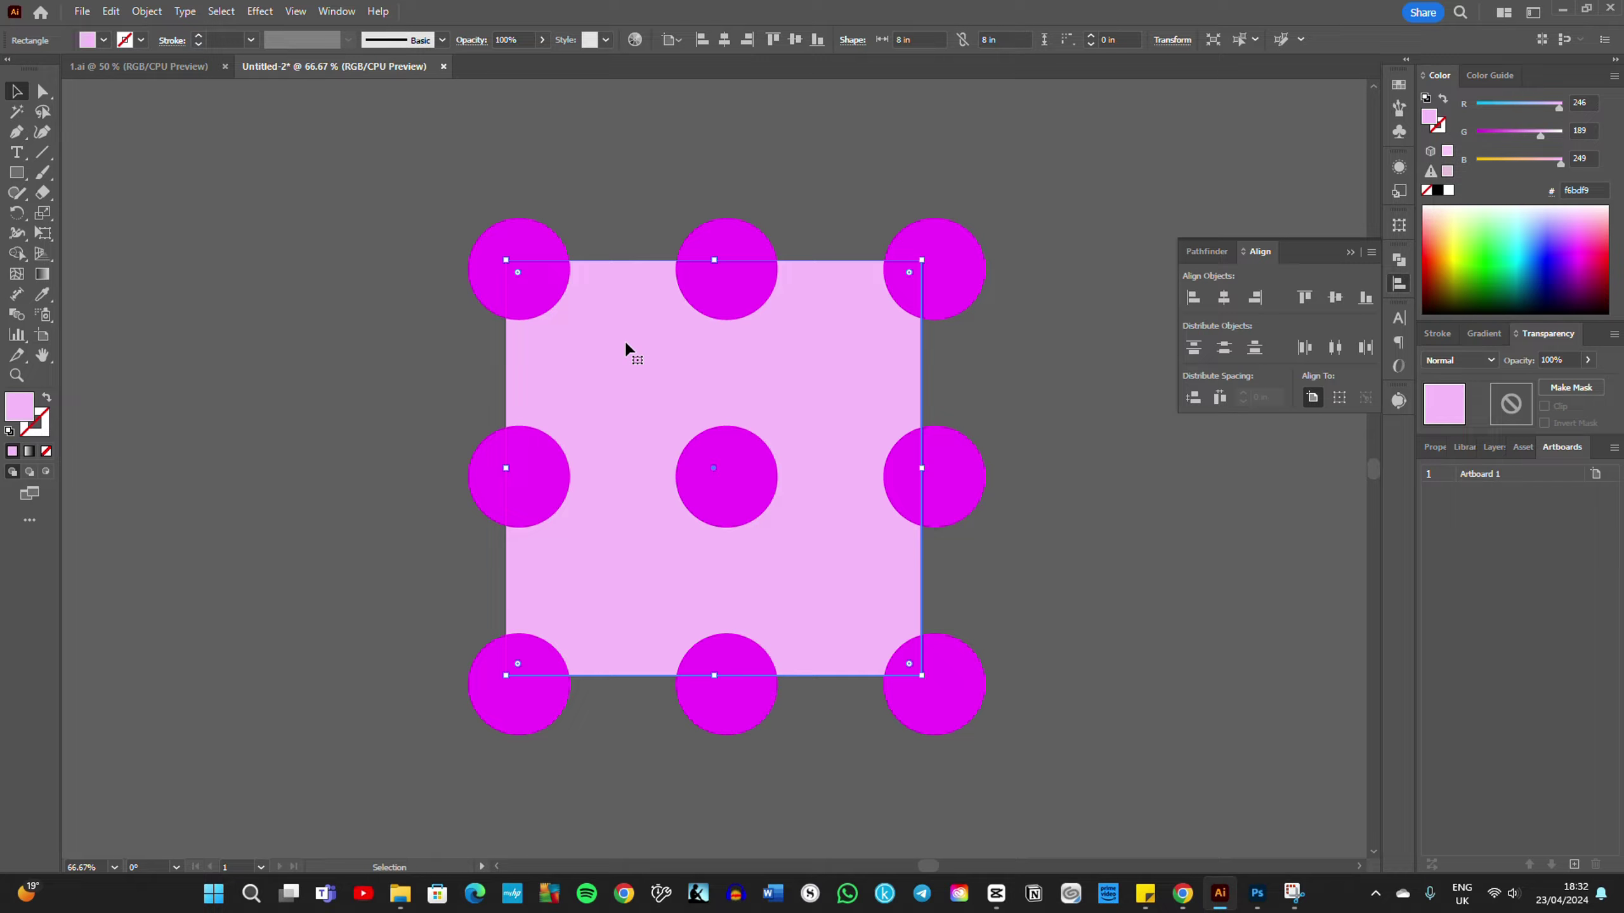
drag(626, 340, 624, 352)
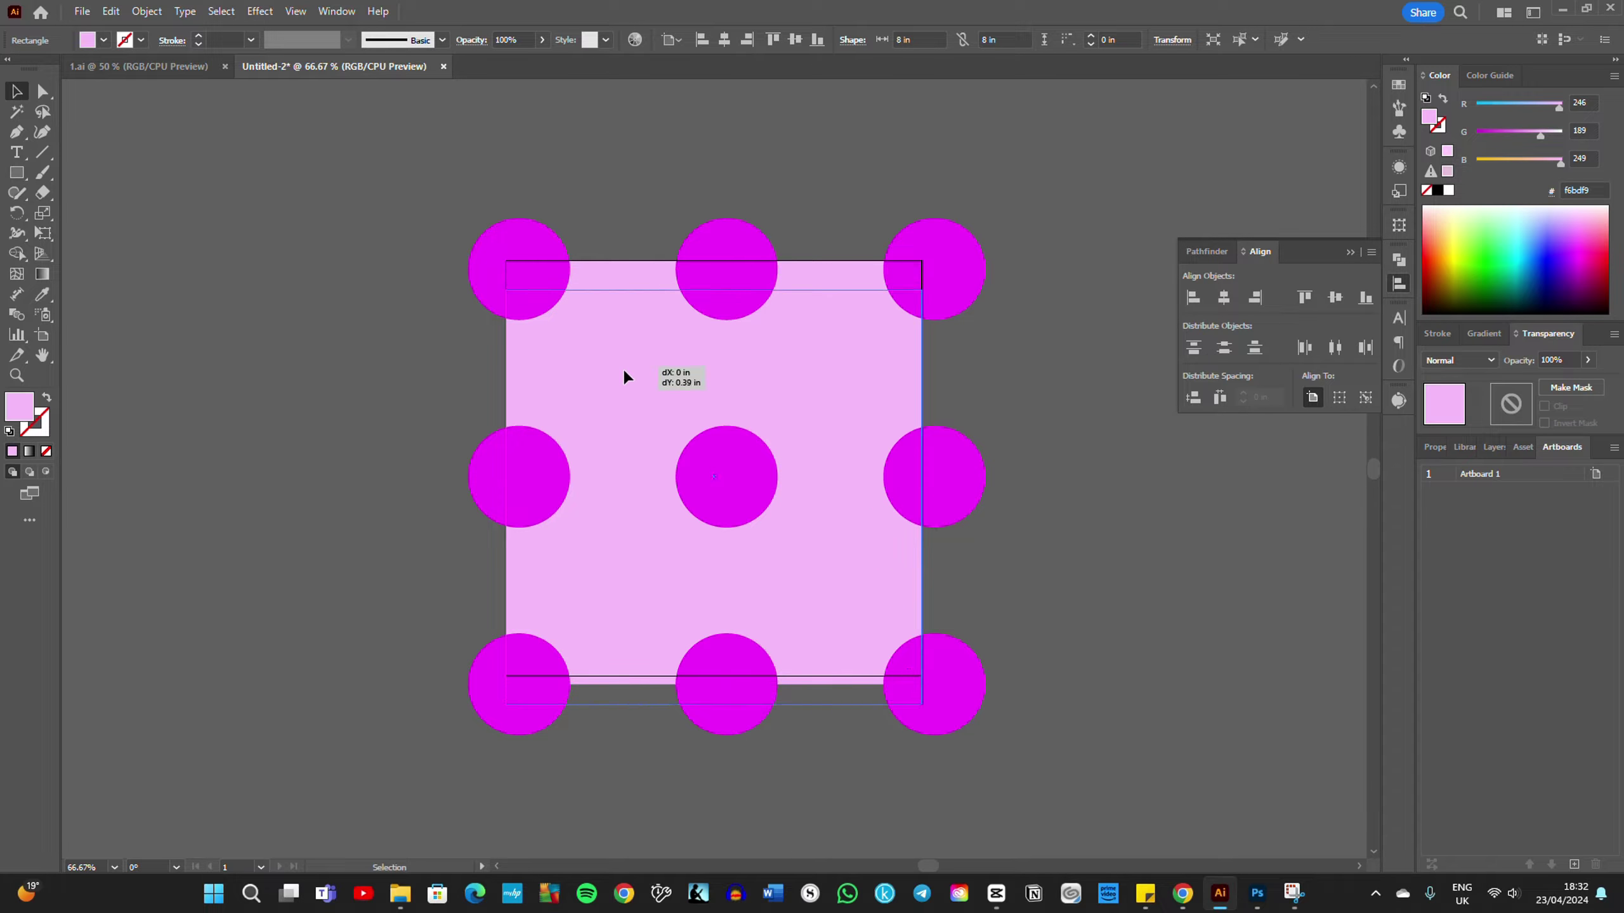
mouse_move(625, 352)
mouse_down()
mouse_move(575, 385)
mouse_move(537, 384)
mouse_up()
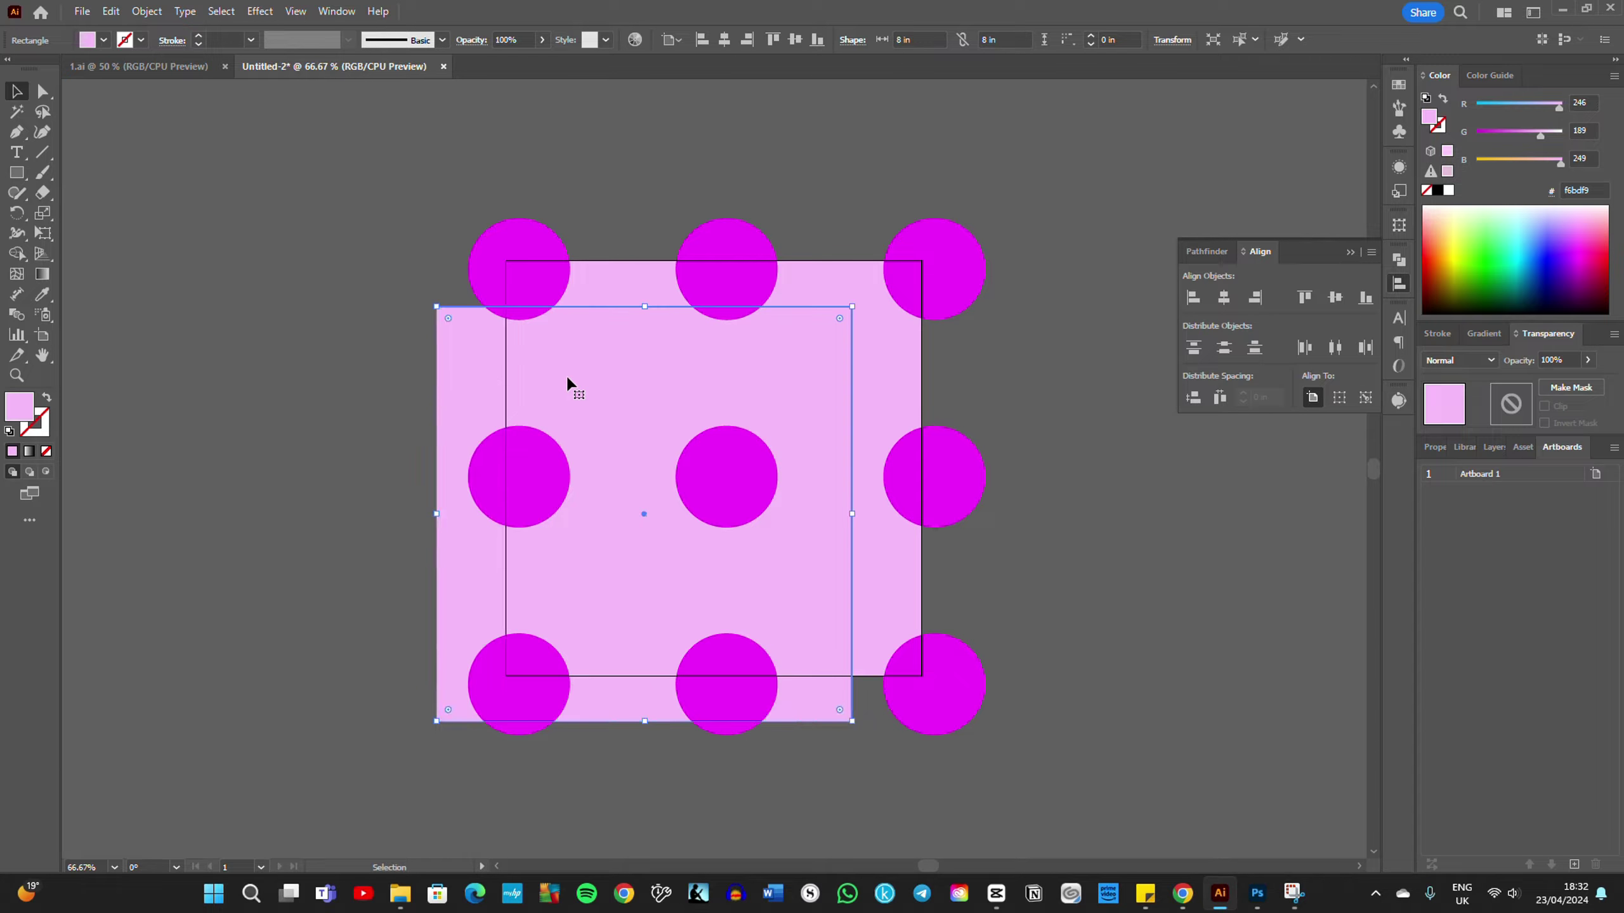
key(a)
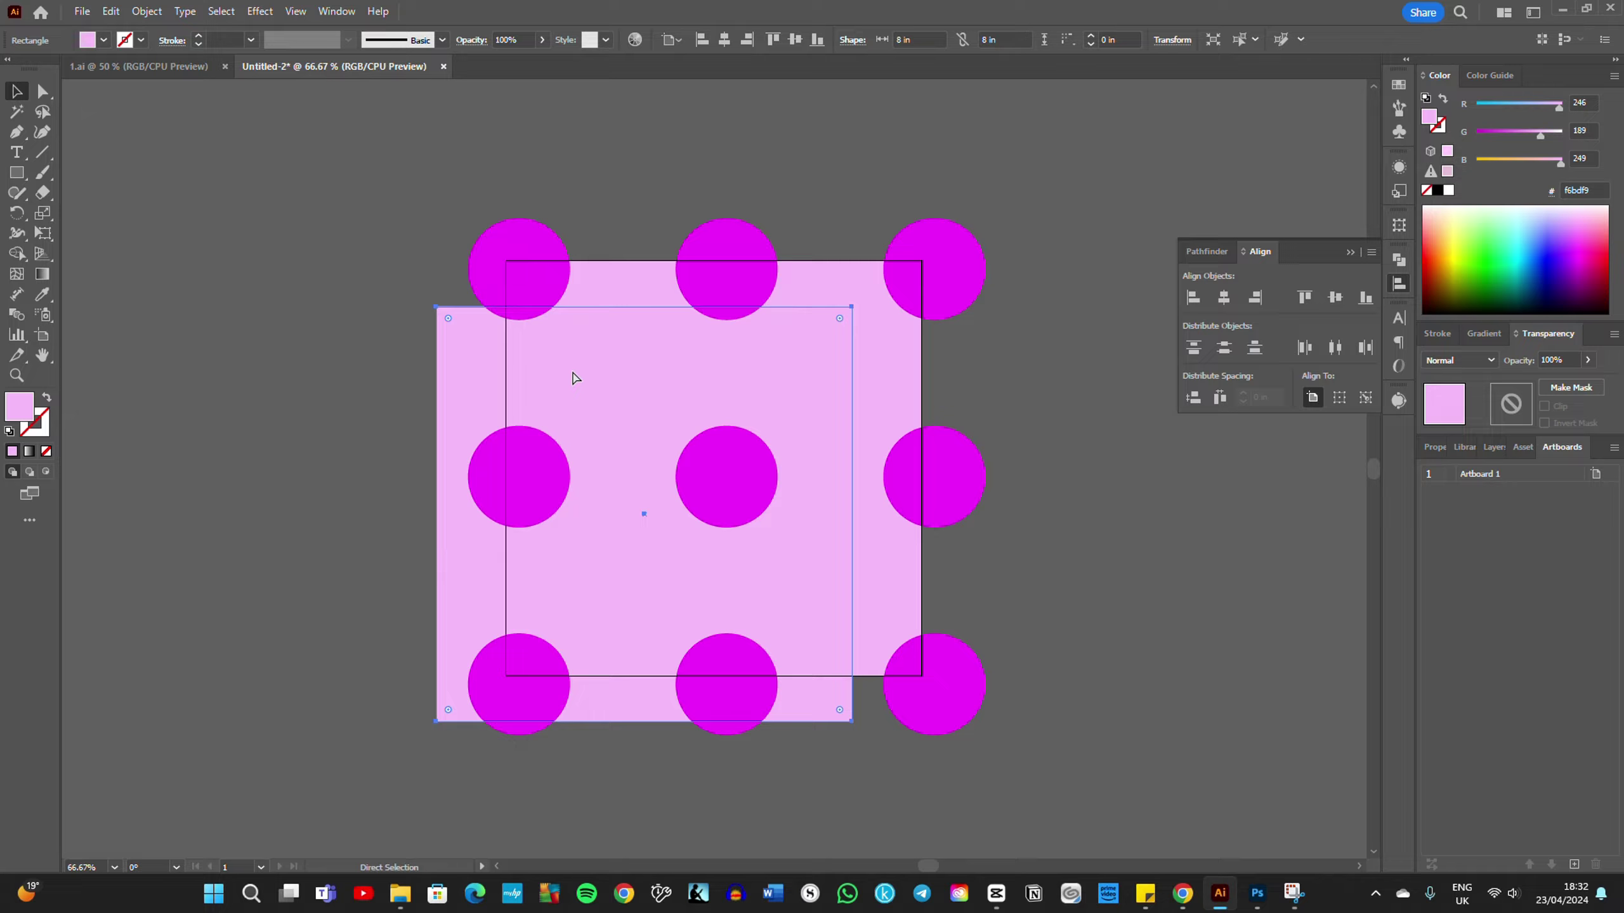
key(ctrl+z)
key(ctrl+z)
key(v)
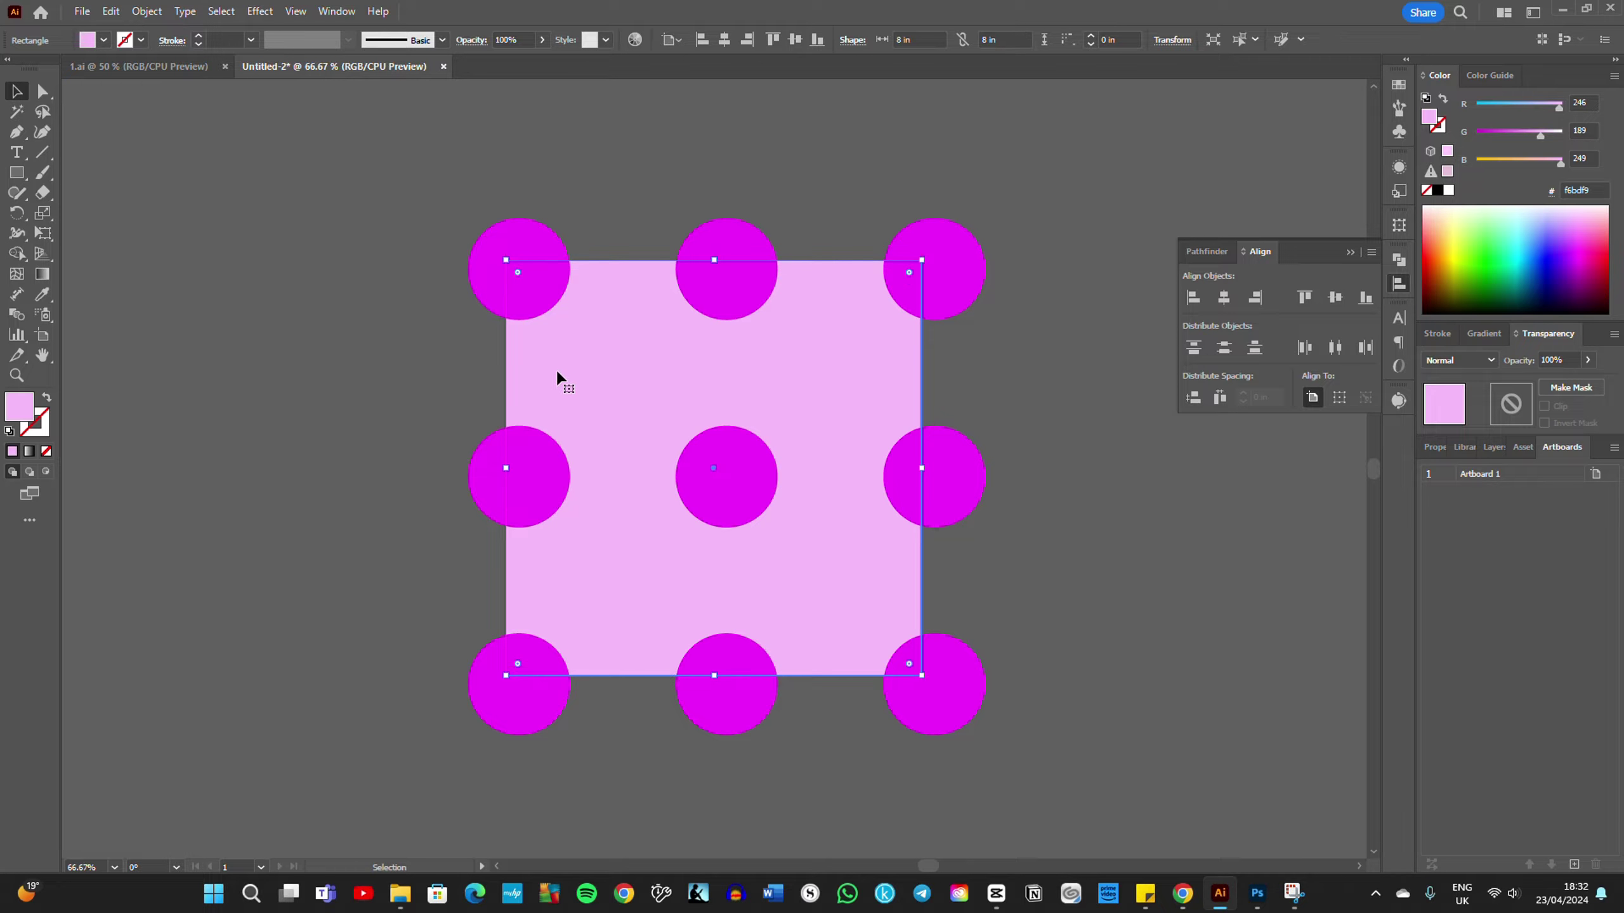
click(46, 452)
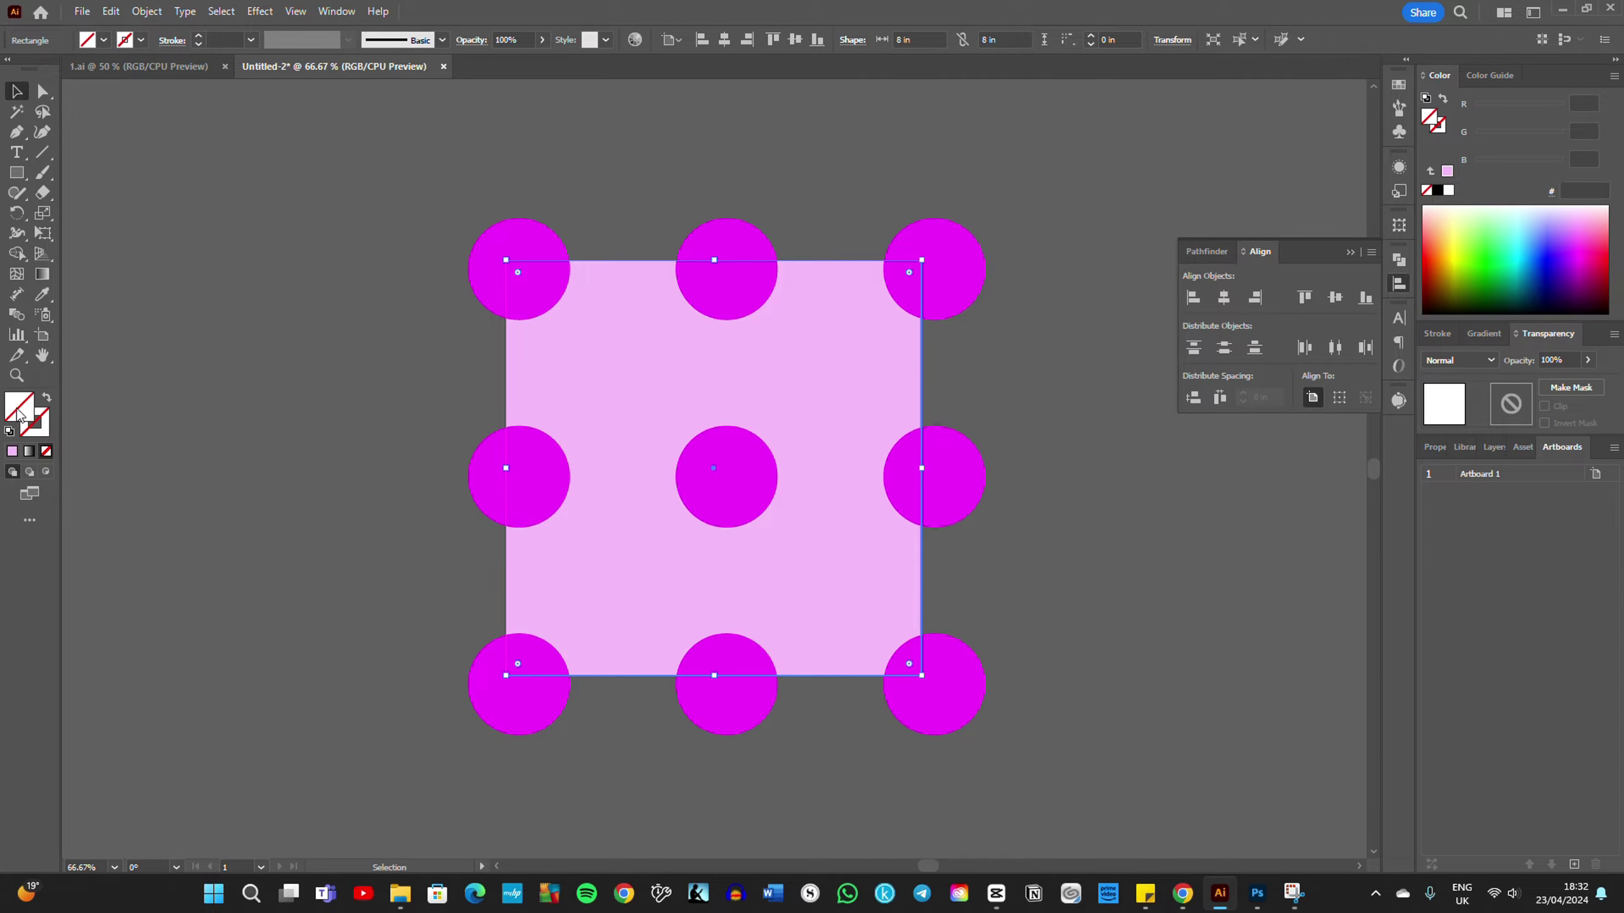
Step: Send the unfilled rectangle to the back, test-move the pink square, undo the move, and deselect
right_click(665, 348)
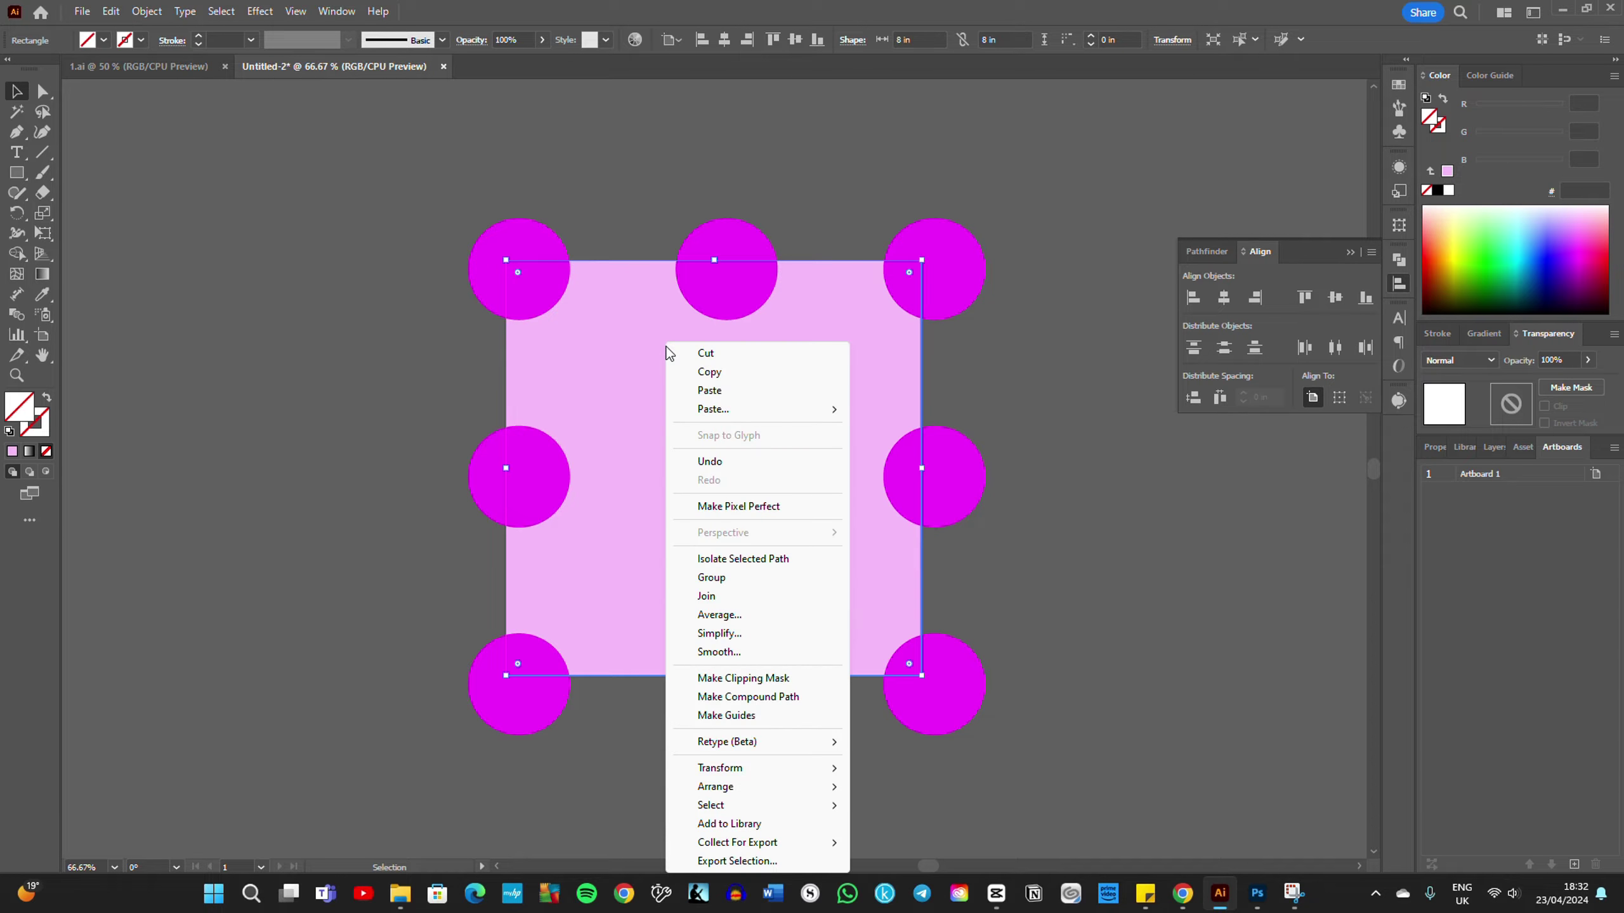
mouse_move(715, 786)
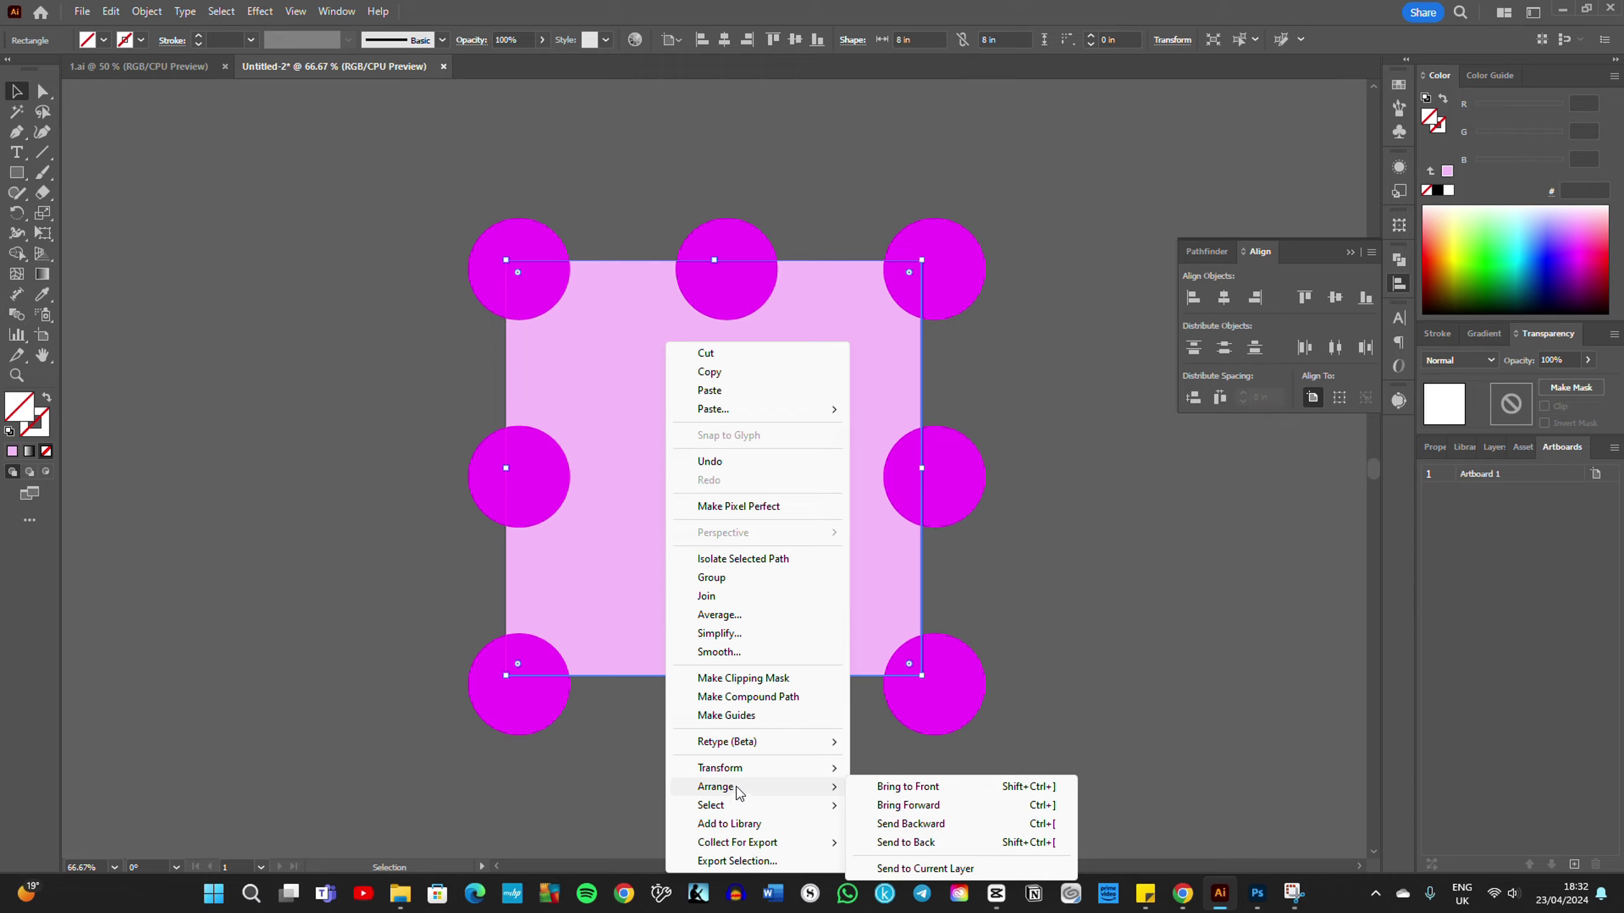
click(879, 842)
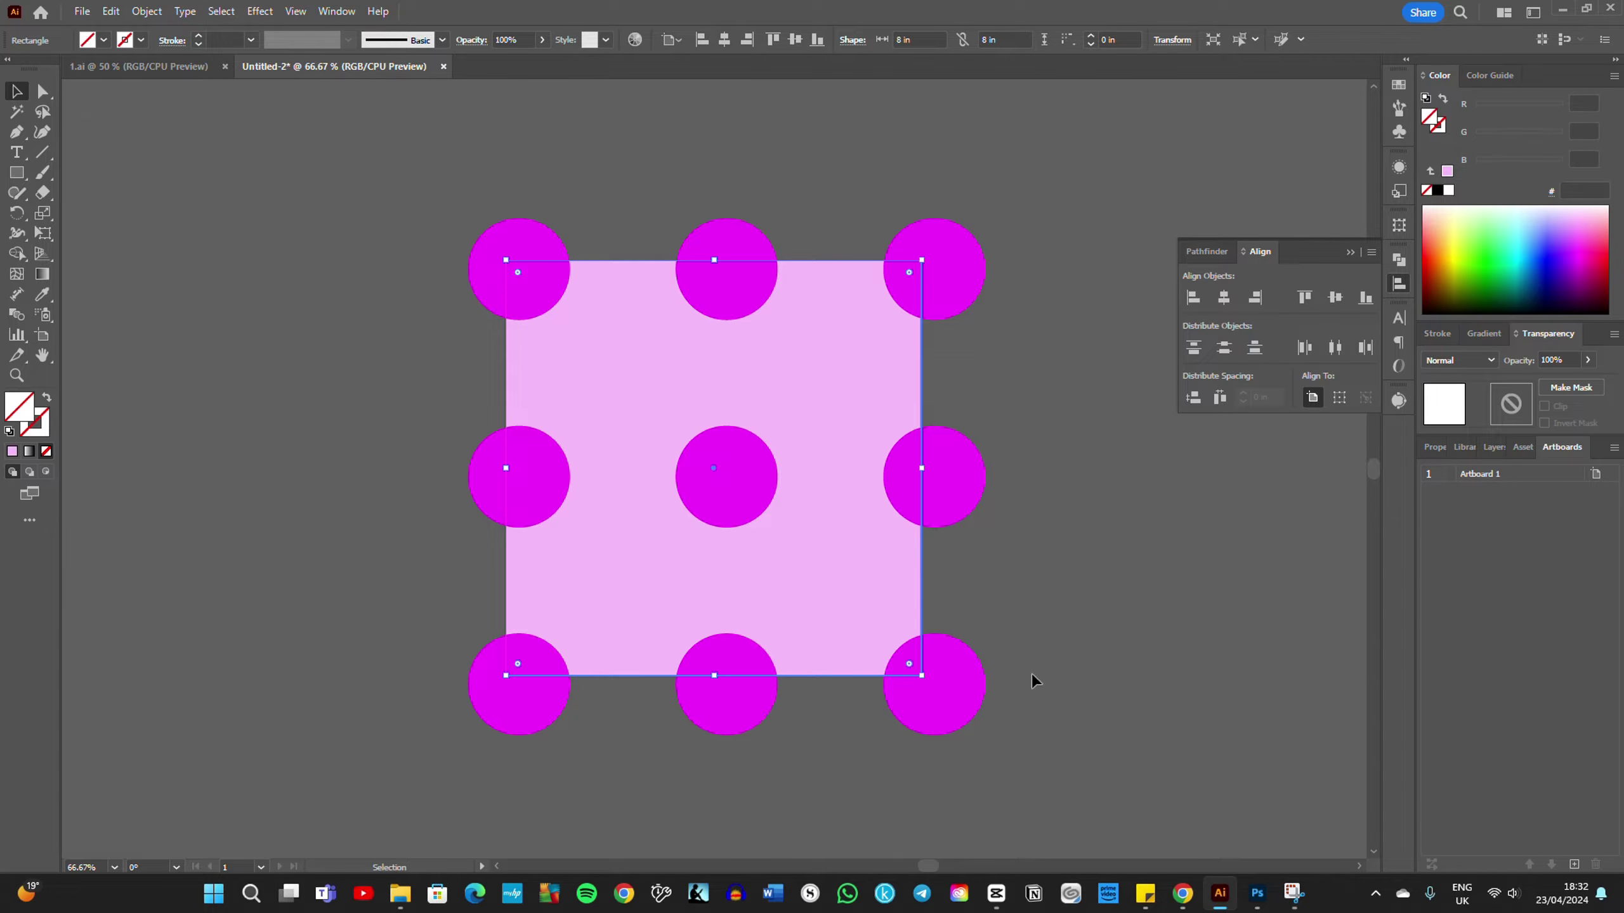
click(397, 374)
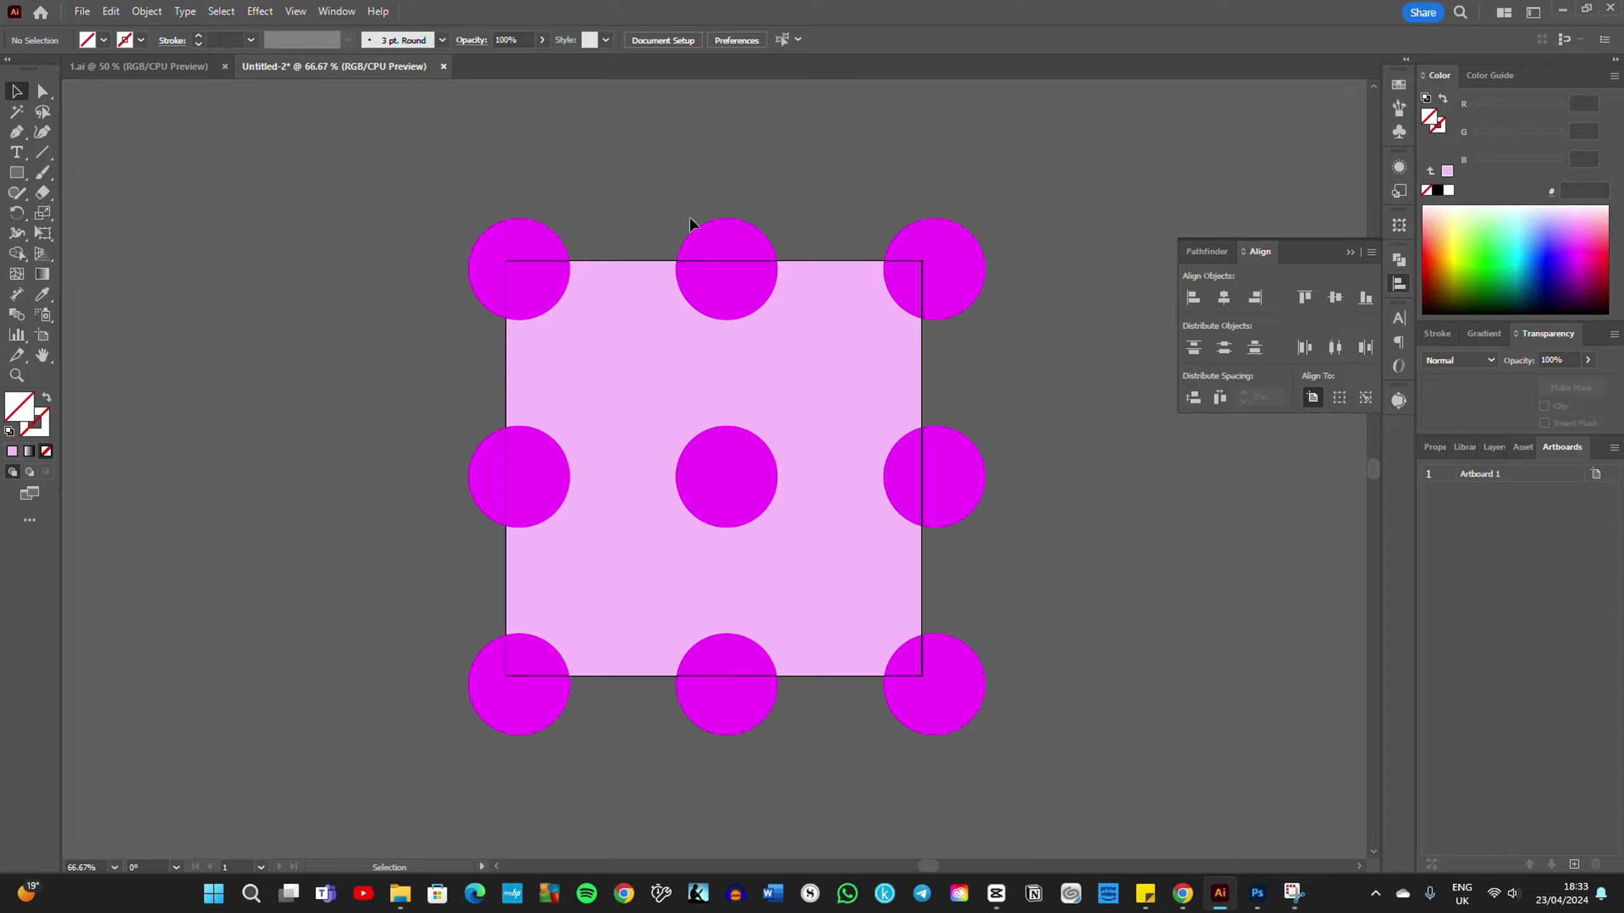
click(657, 349)
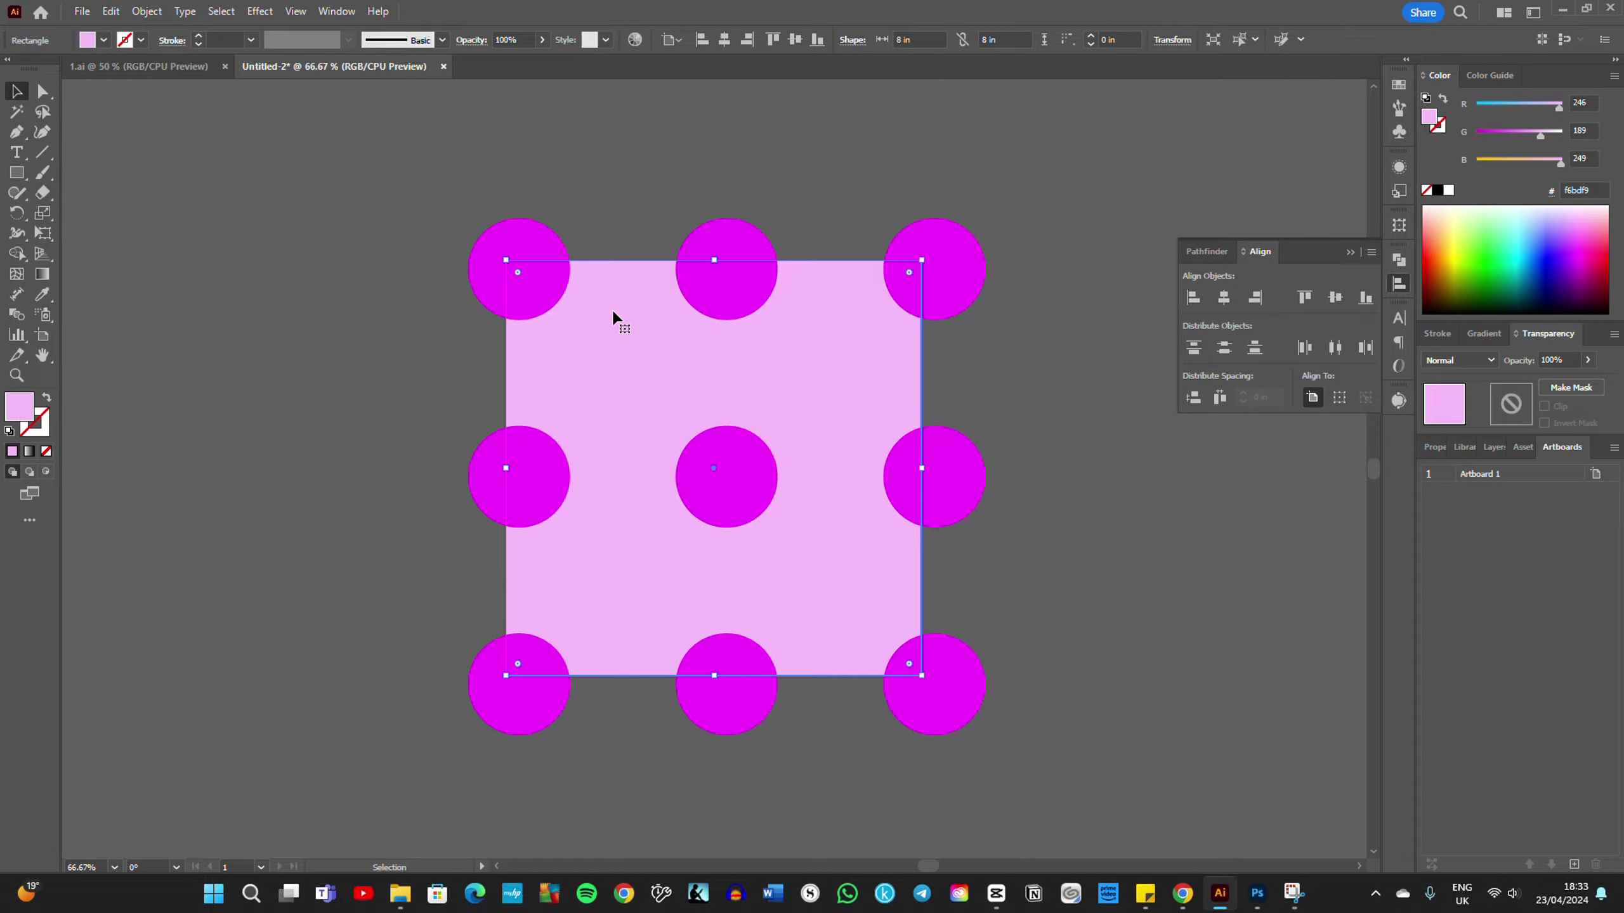
drag(612, 311, 613, 349)
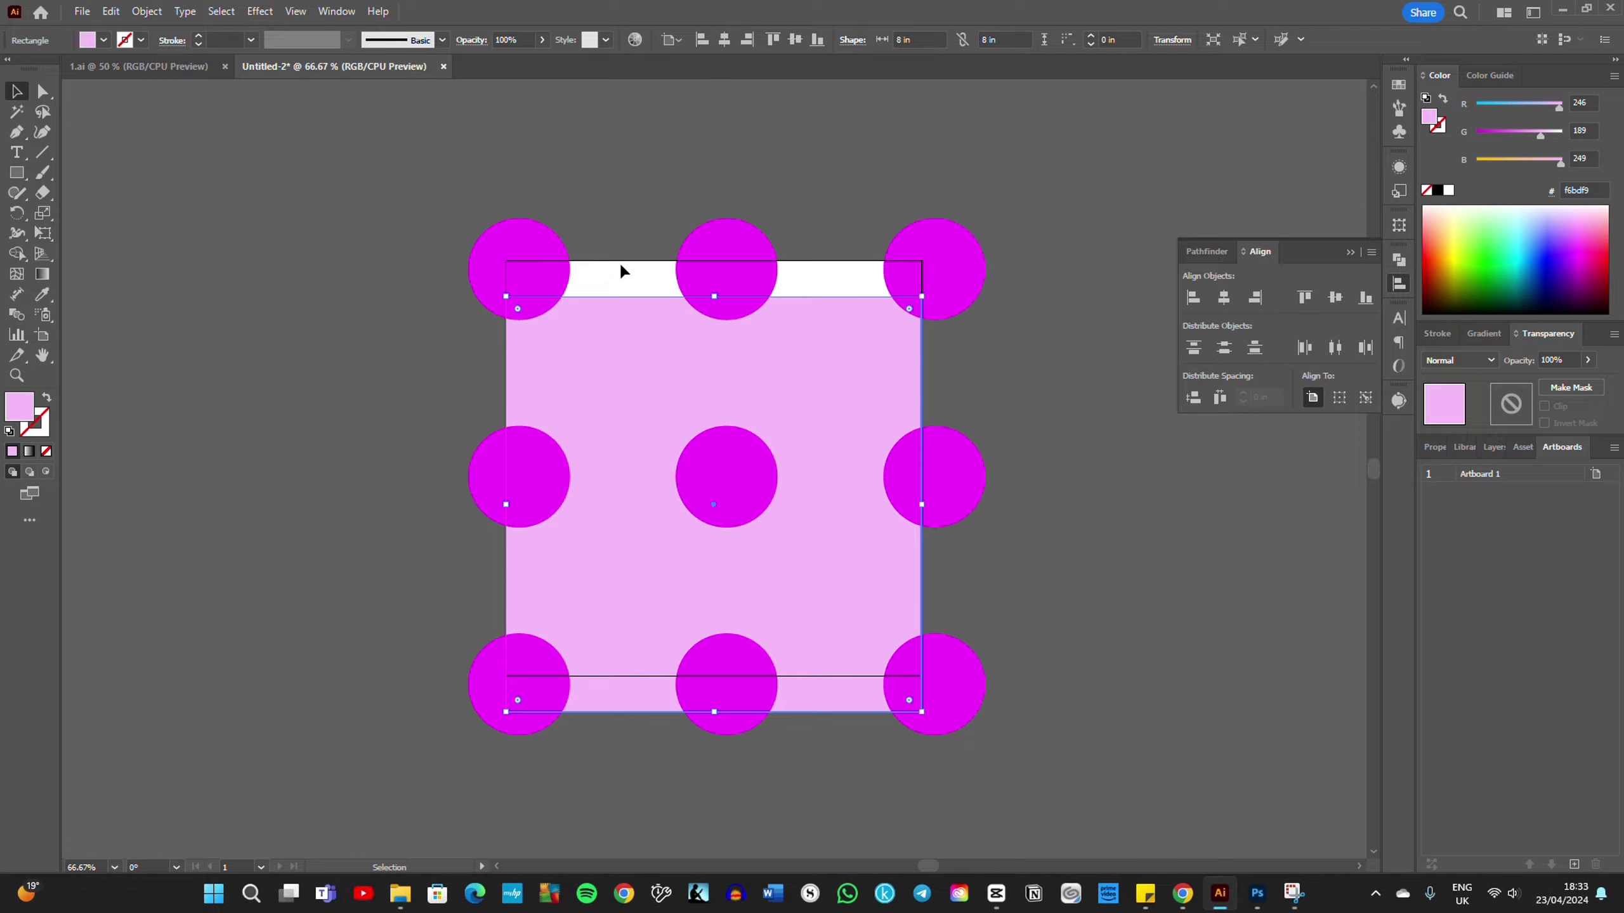
click(620, 268)
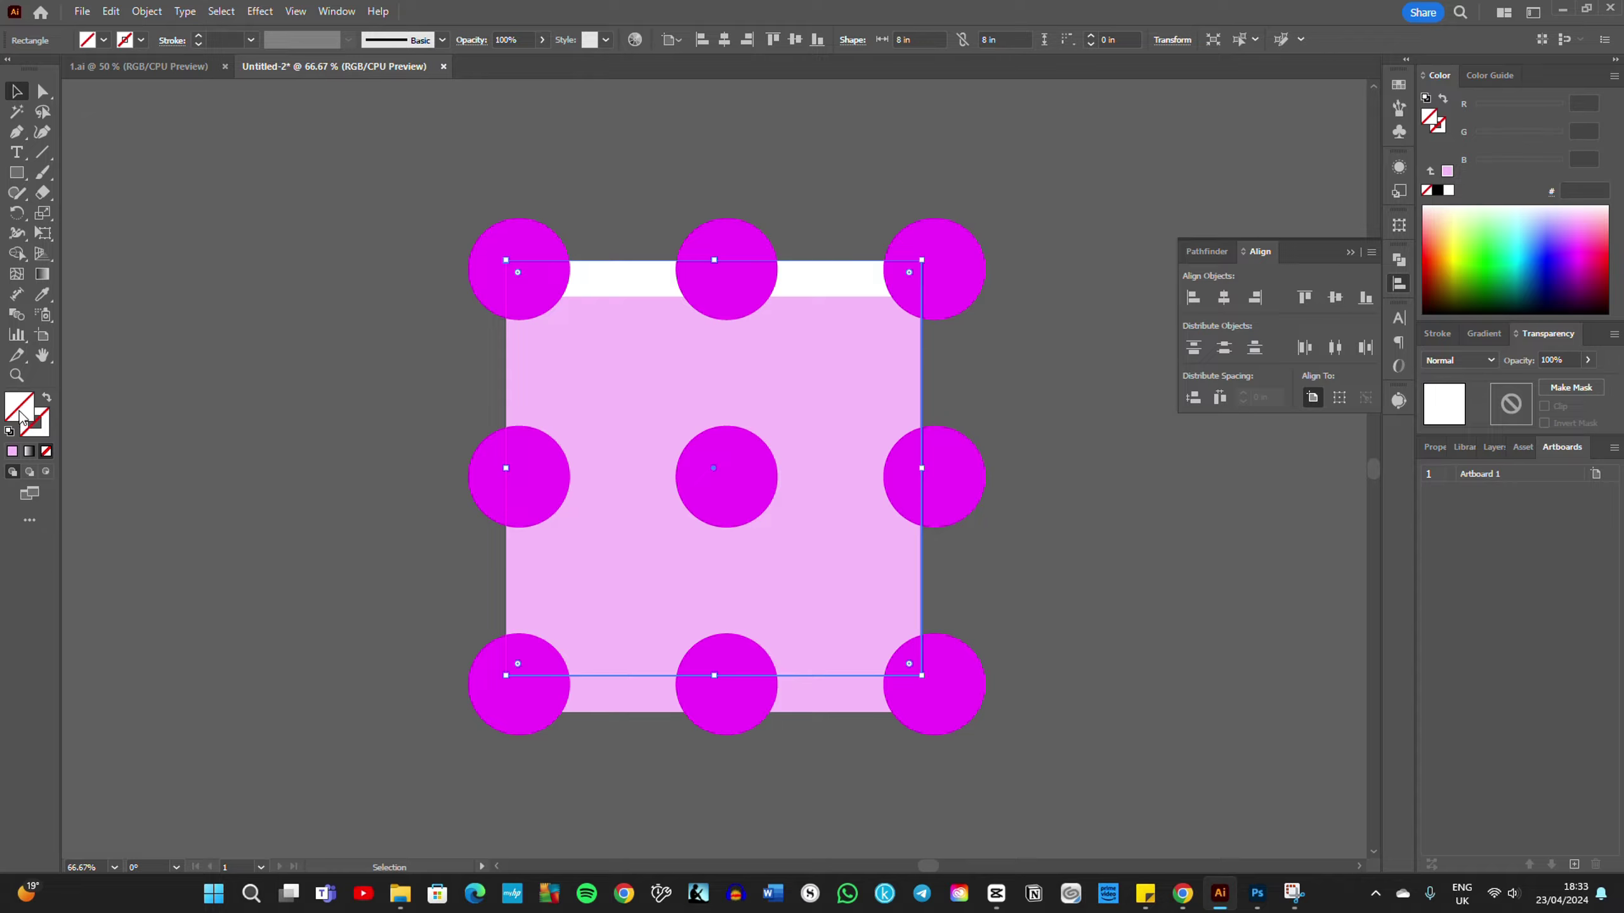
key(a)
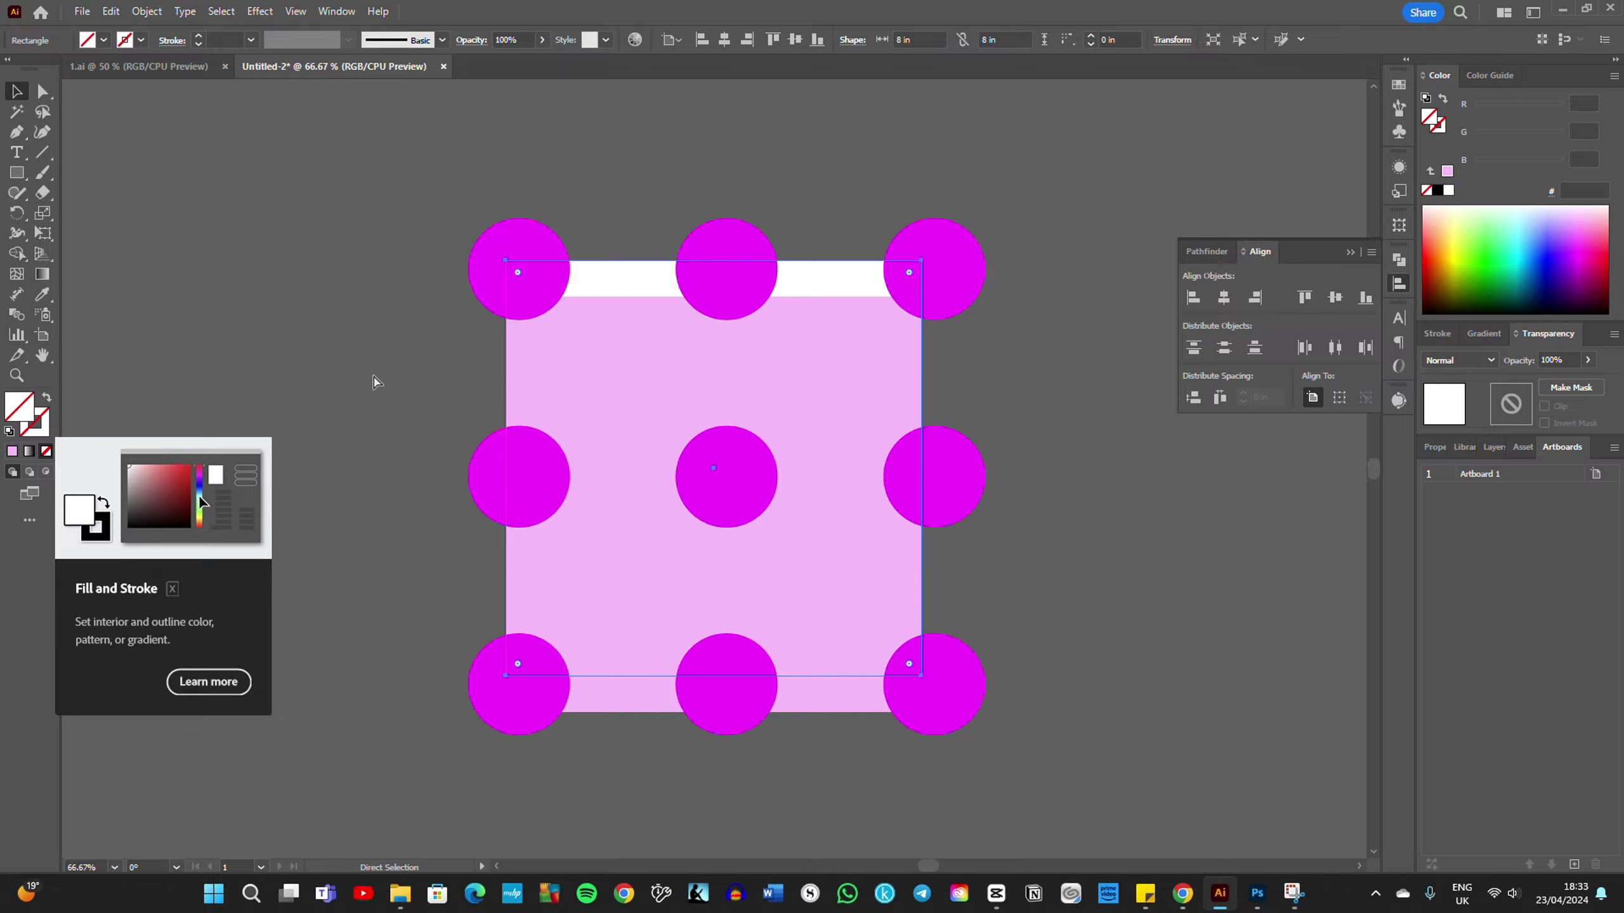
key(ctrl+z)
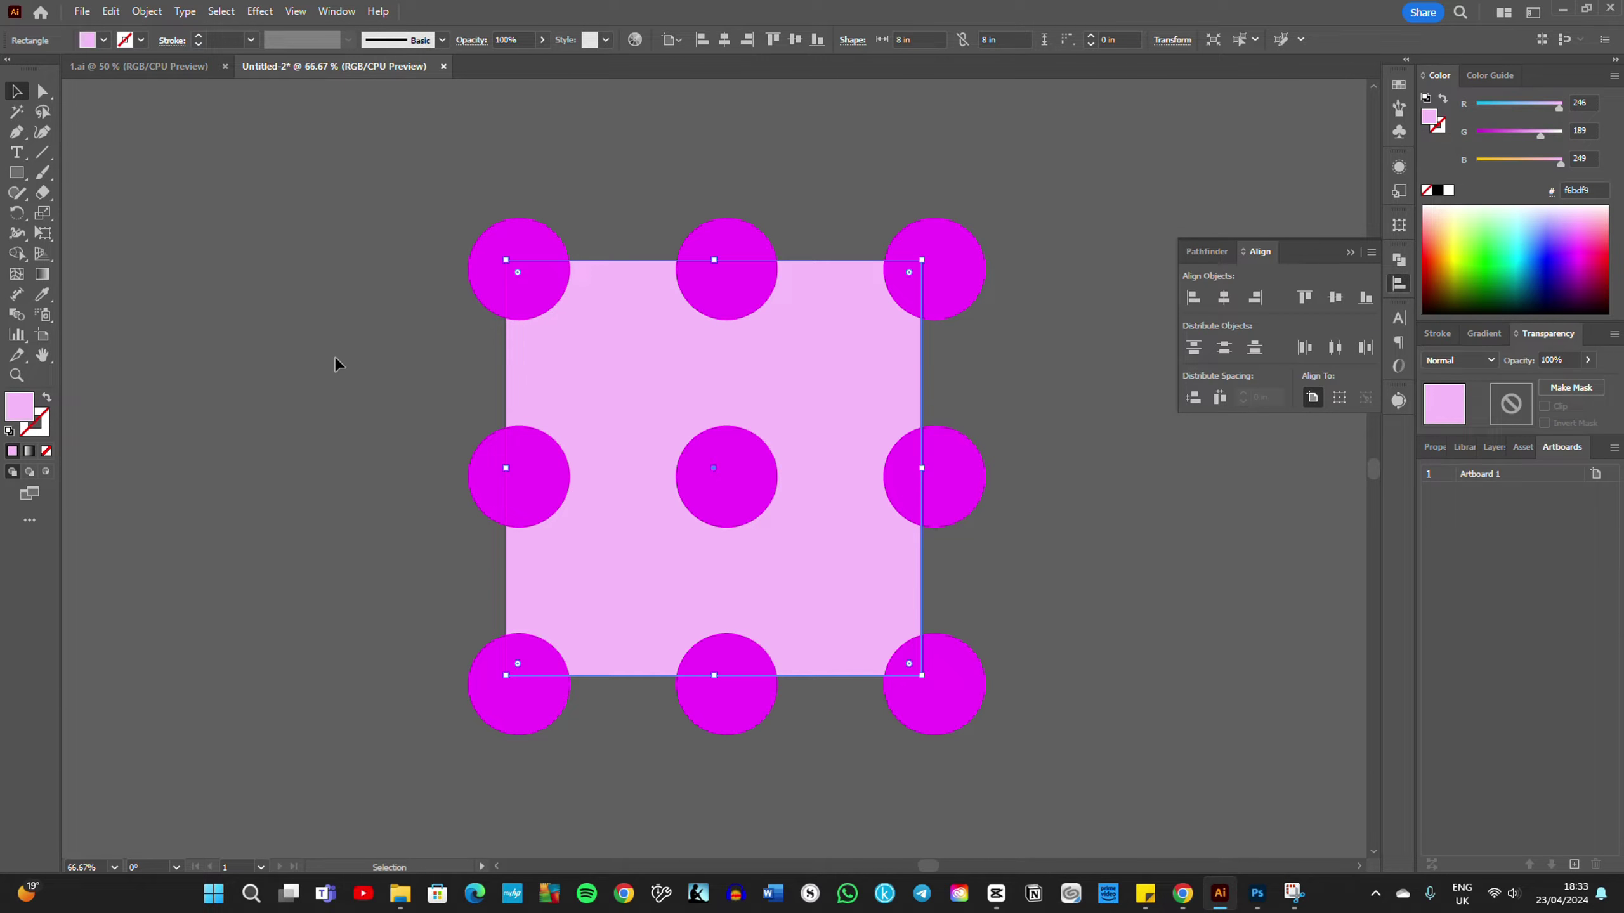
click(396, 223)
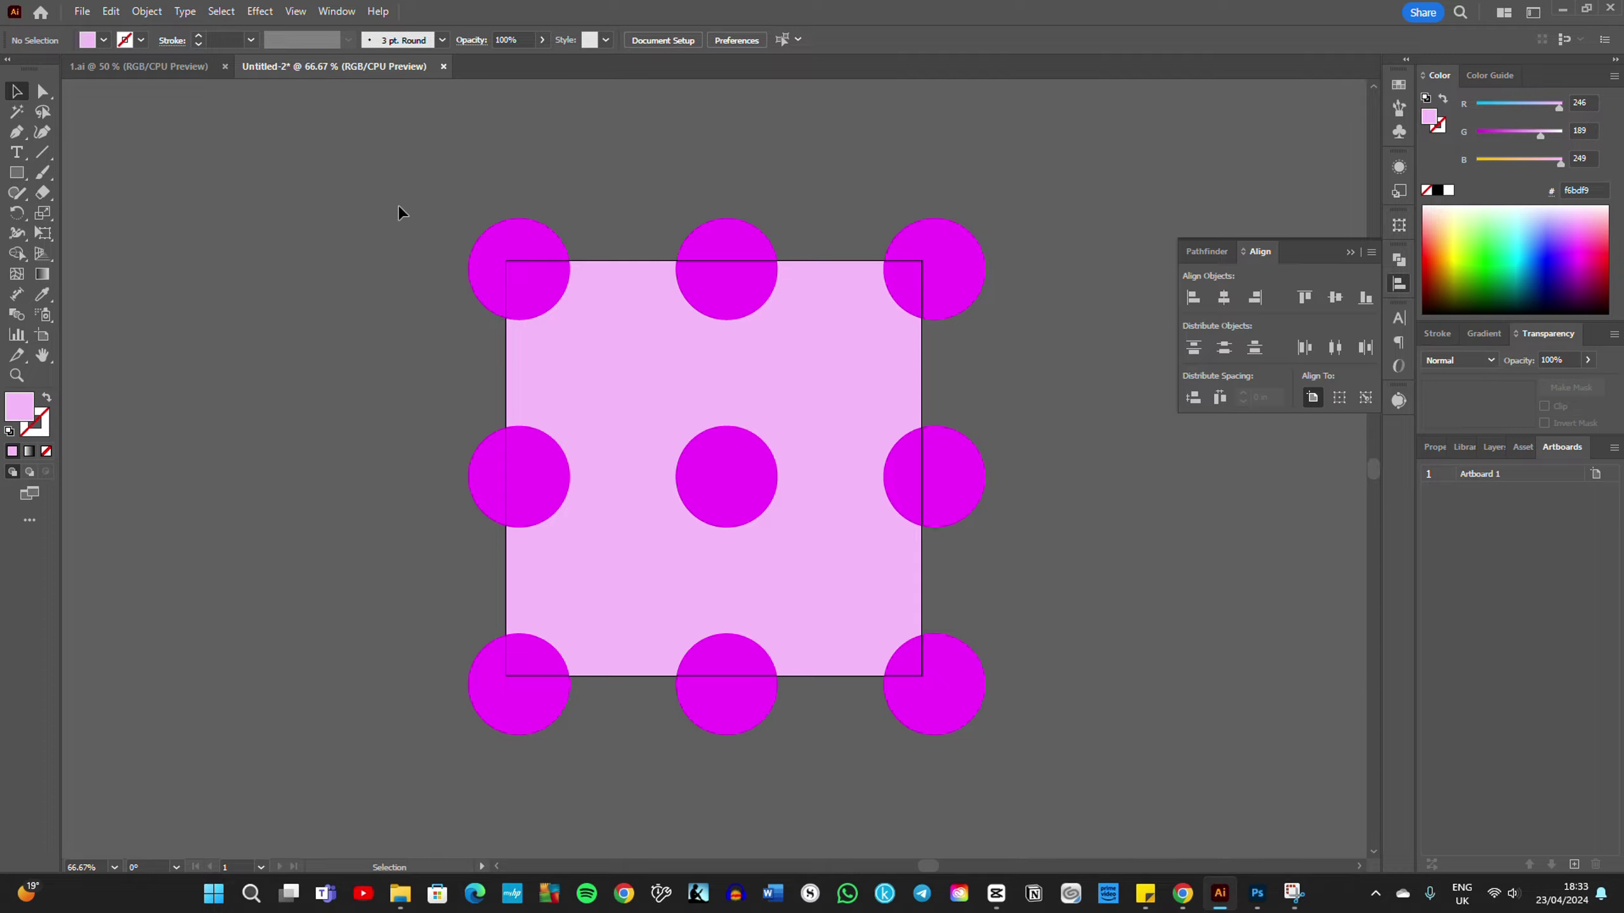
Step: Select the whole tile and make it into a pattern swatch named New Pattern with Object > Pattern > Make
key(ctrl+minus)
key(ctrl+minus)
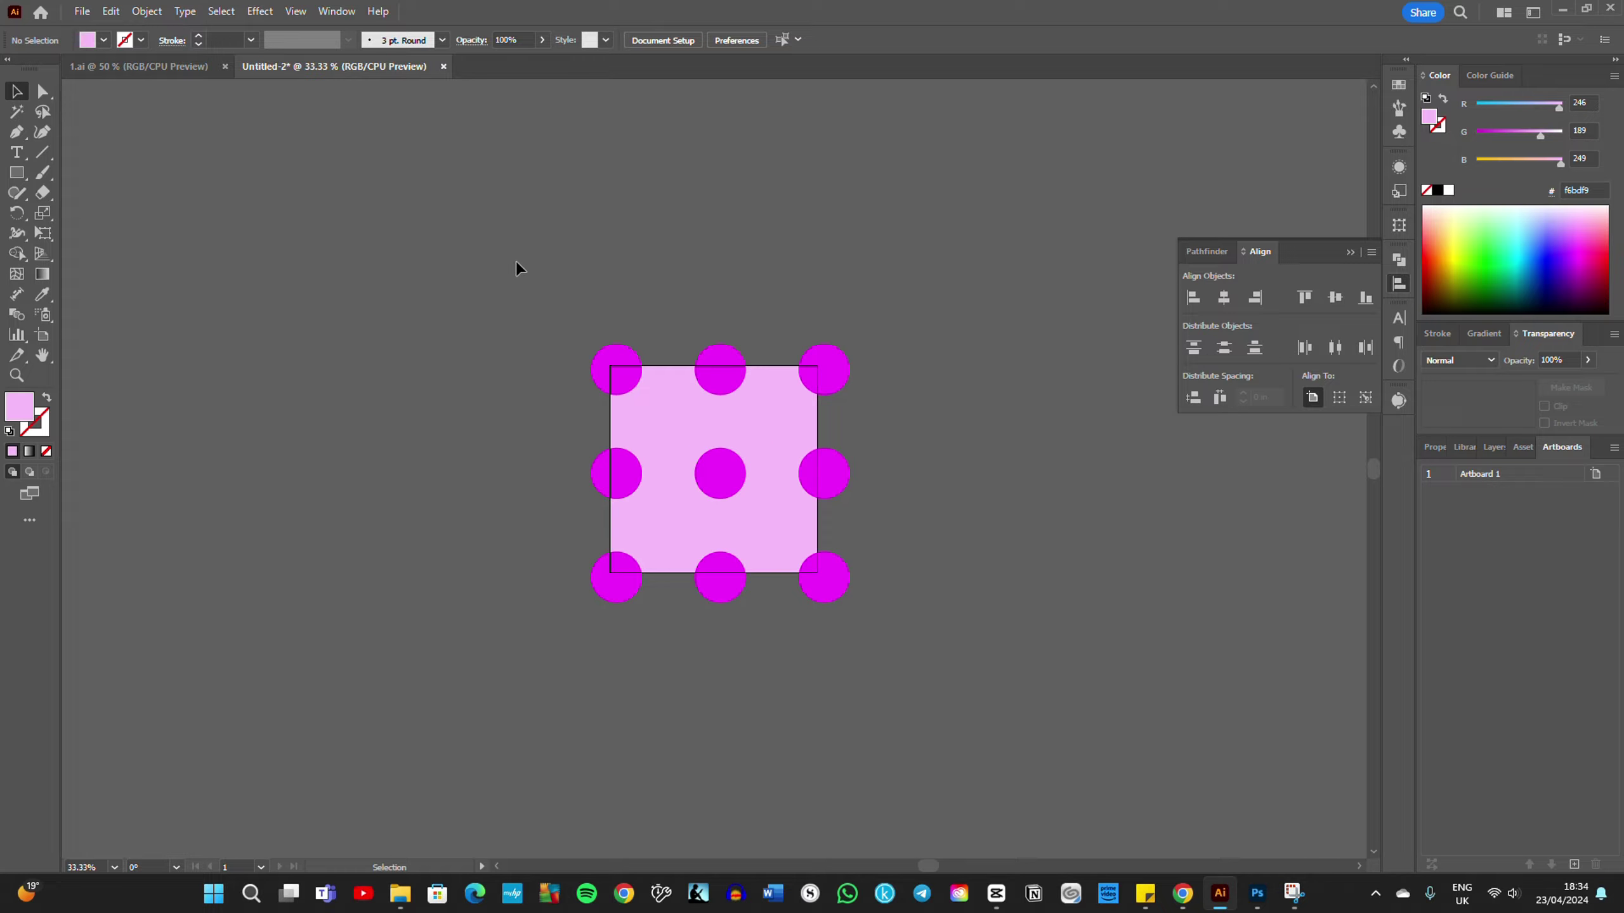
click(1350, 252)
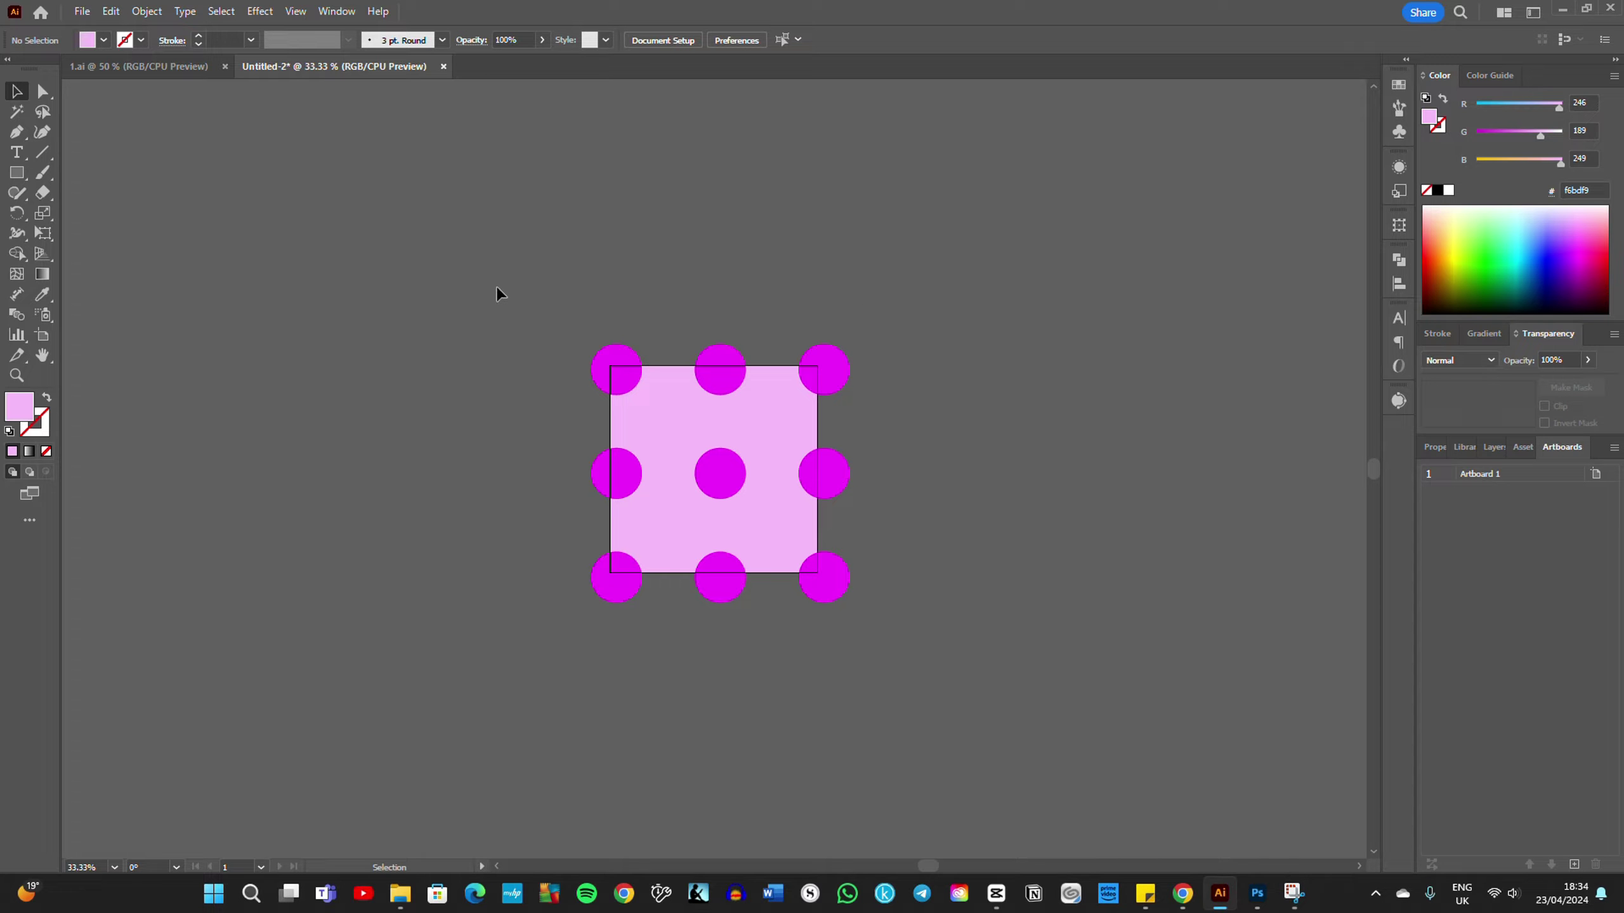
drag(508, 271, 883, 644)
drag(1005, 680, 1004, 680)
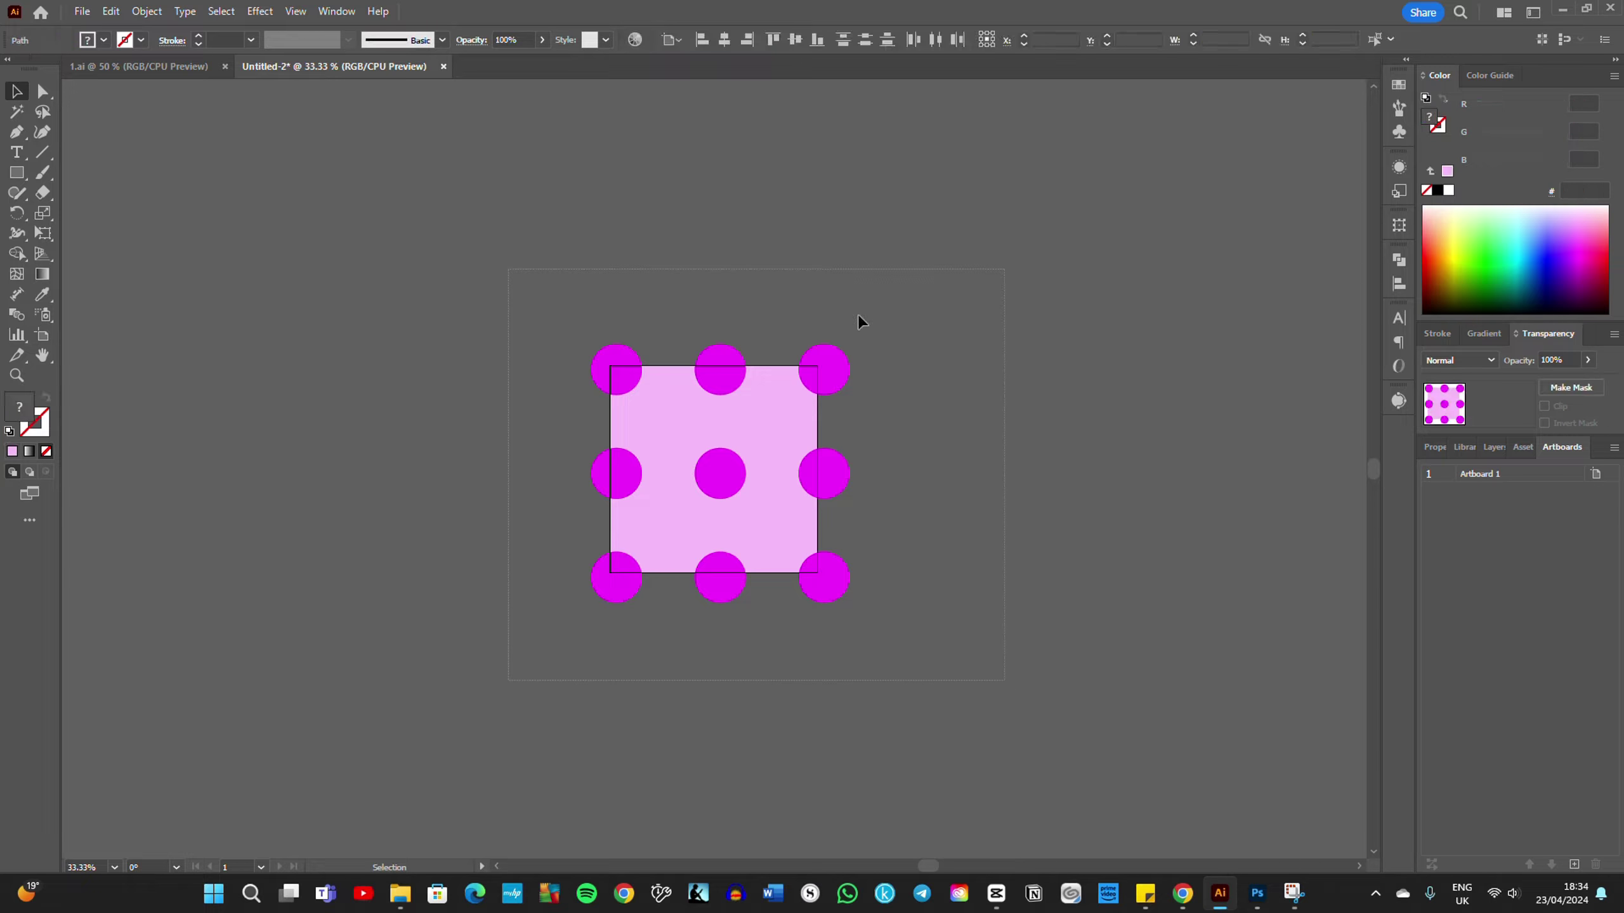
click(147, 11)
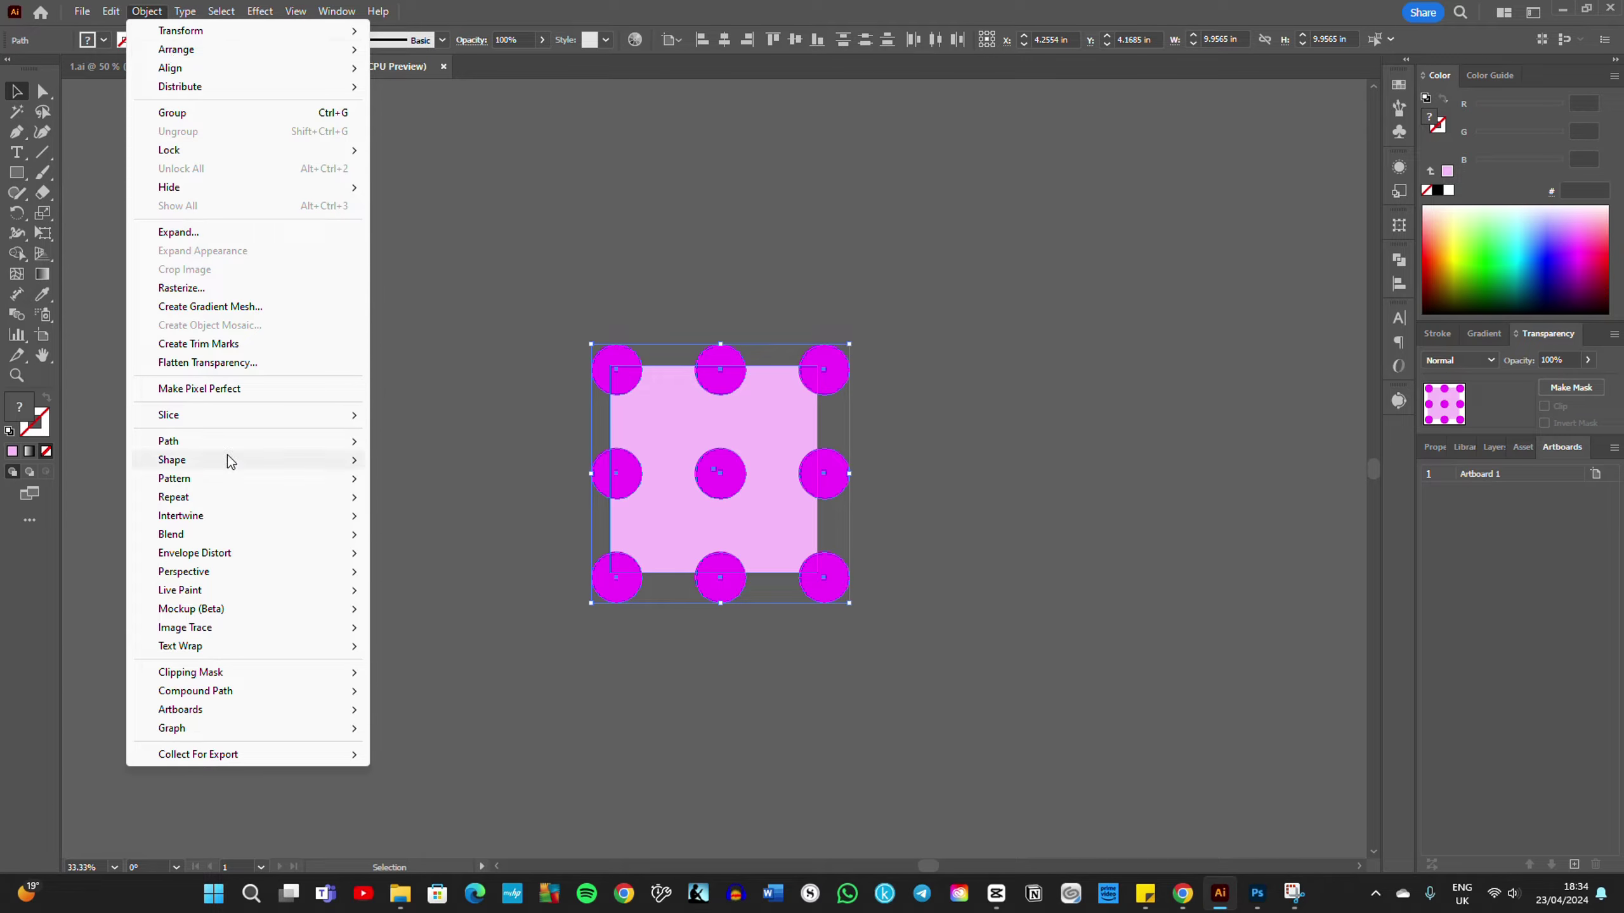
mouse_move(174, 478)
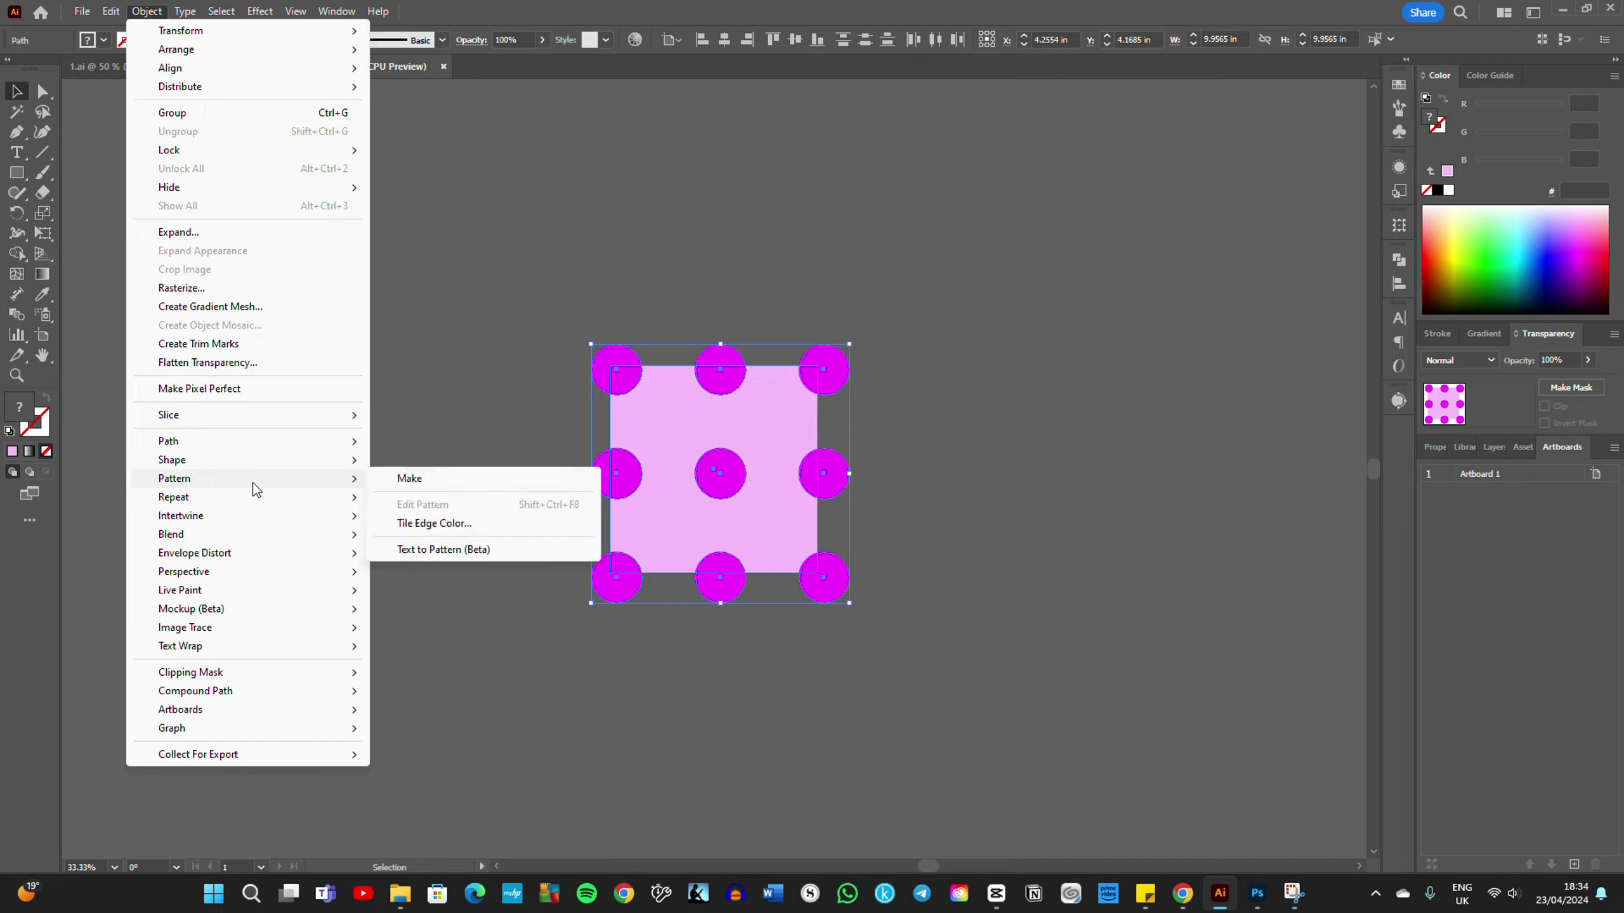
click(393, 481)
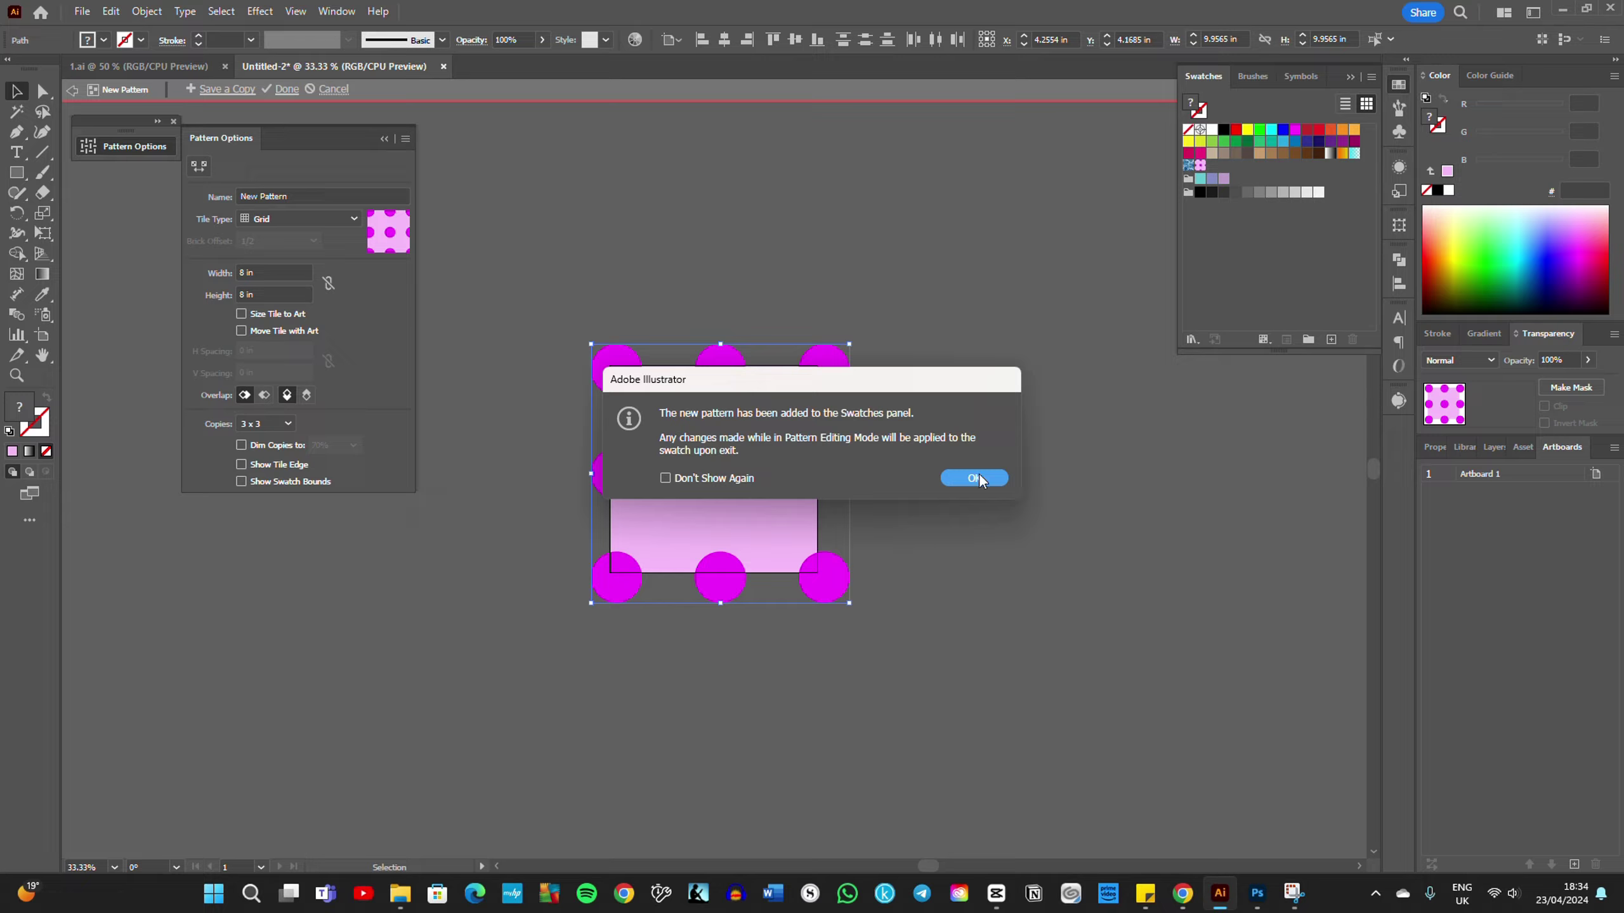
click(987, 477)
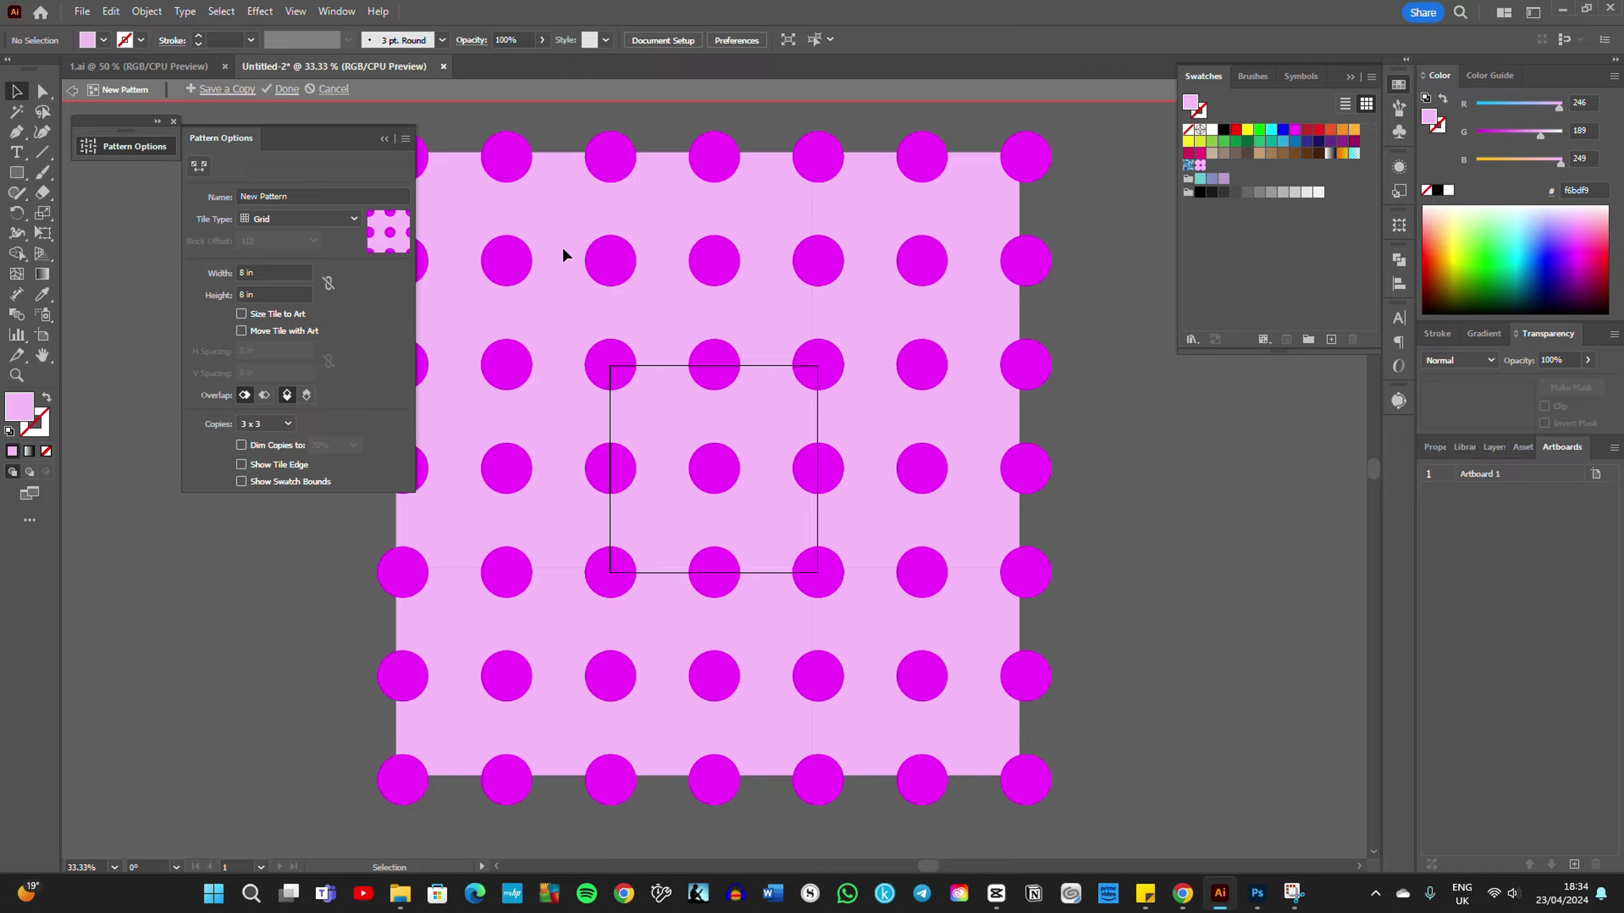
click(286, 89)
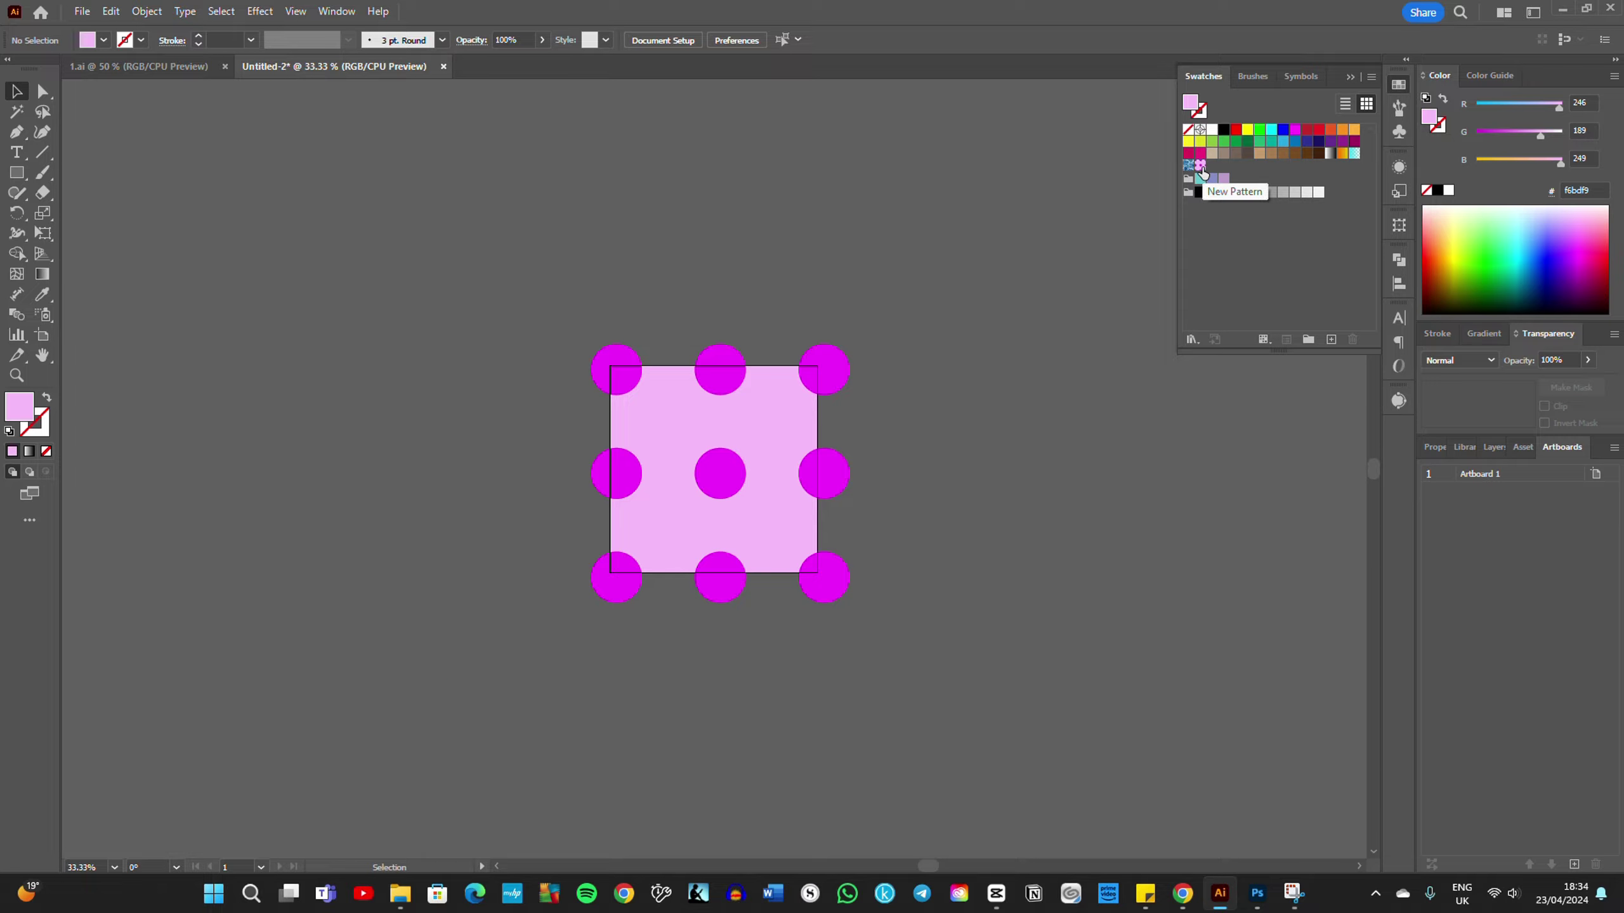
Step: Discard a stray pattern copy, then draw a large rectangle (about 25.63 x 24.33 in) left of the tile
drag(1202, 168, 981, 253)
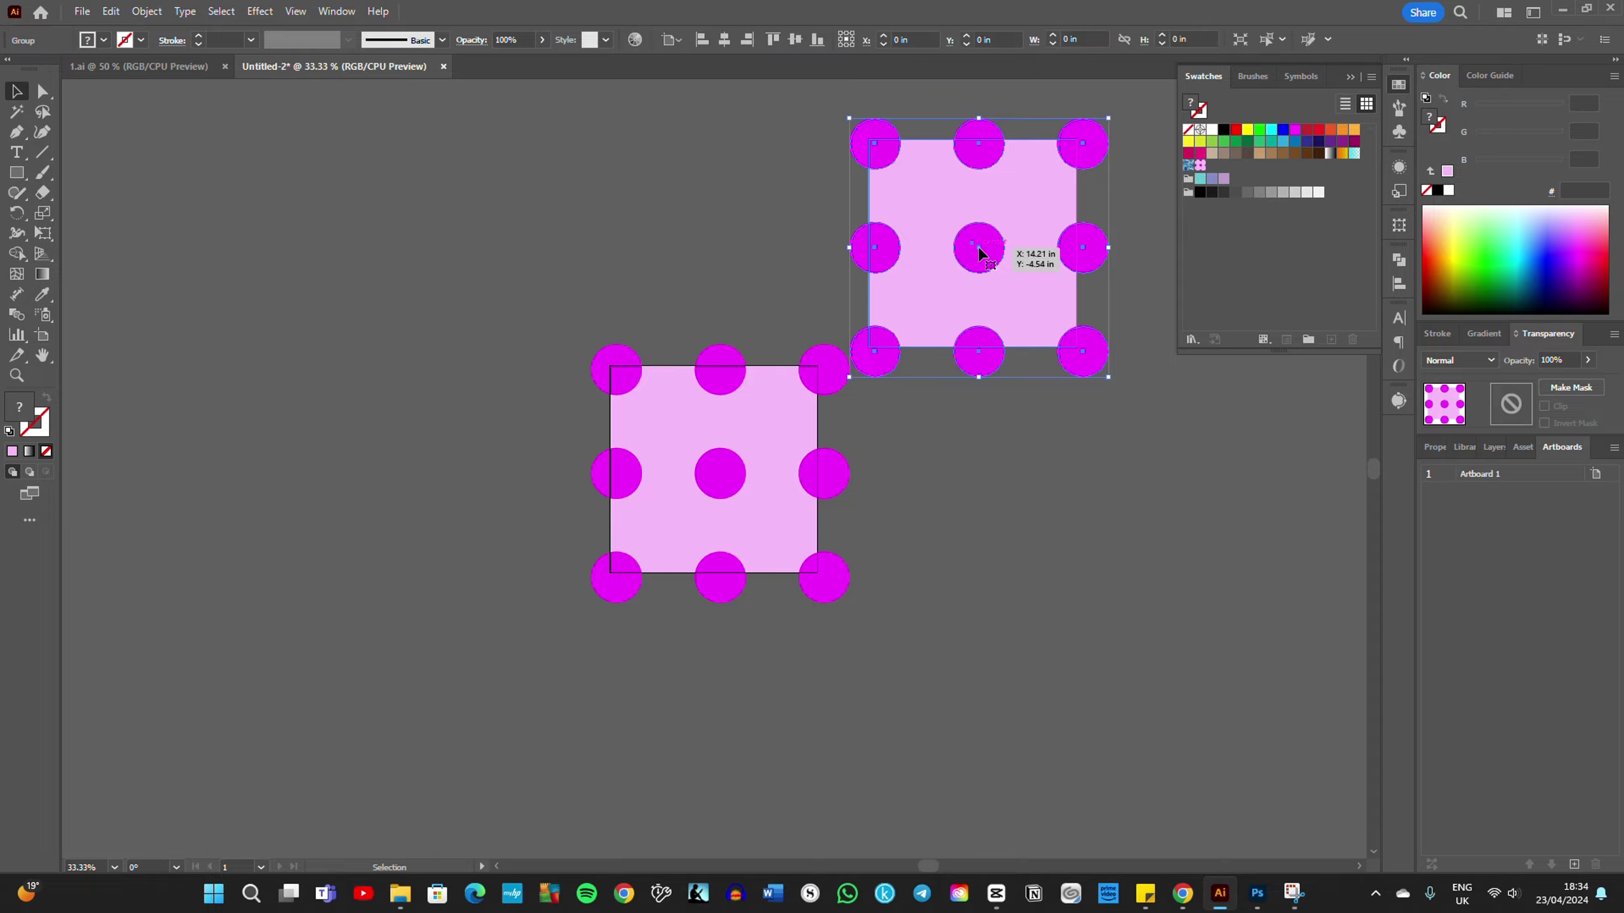
key(Delete)
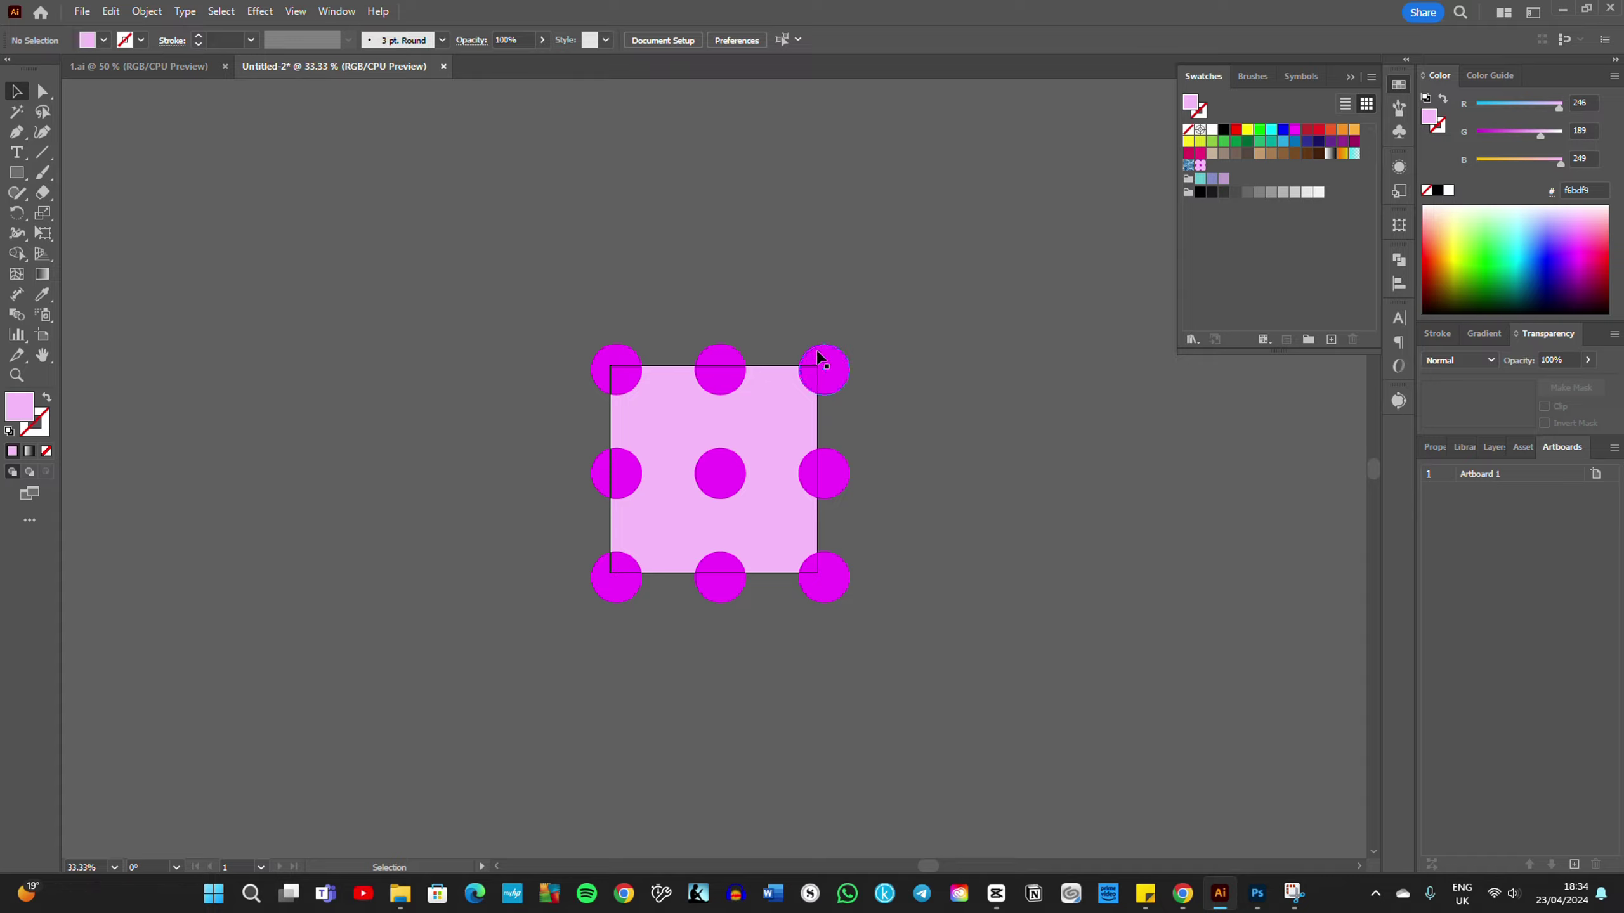
scroll(699, 453, up, 1)
scroll(699, 453, left, 4)
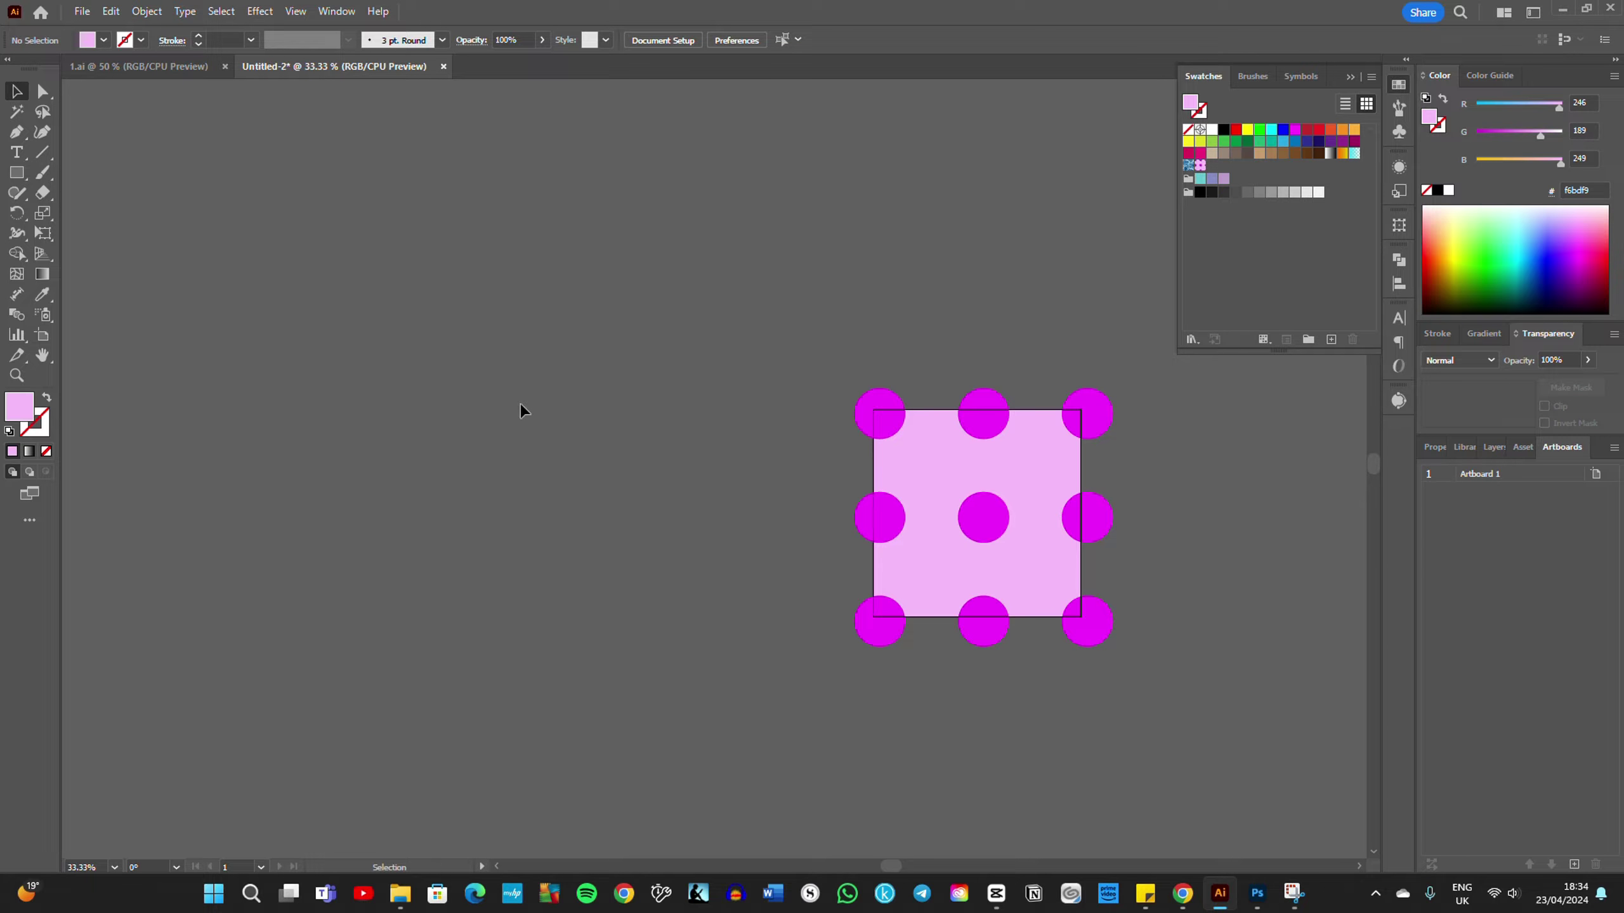
click(17, 173)
drag(132, 151, 798, 782)
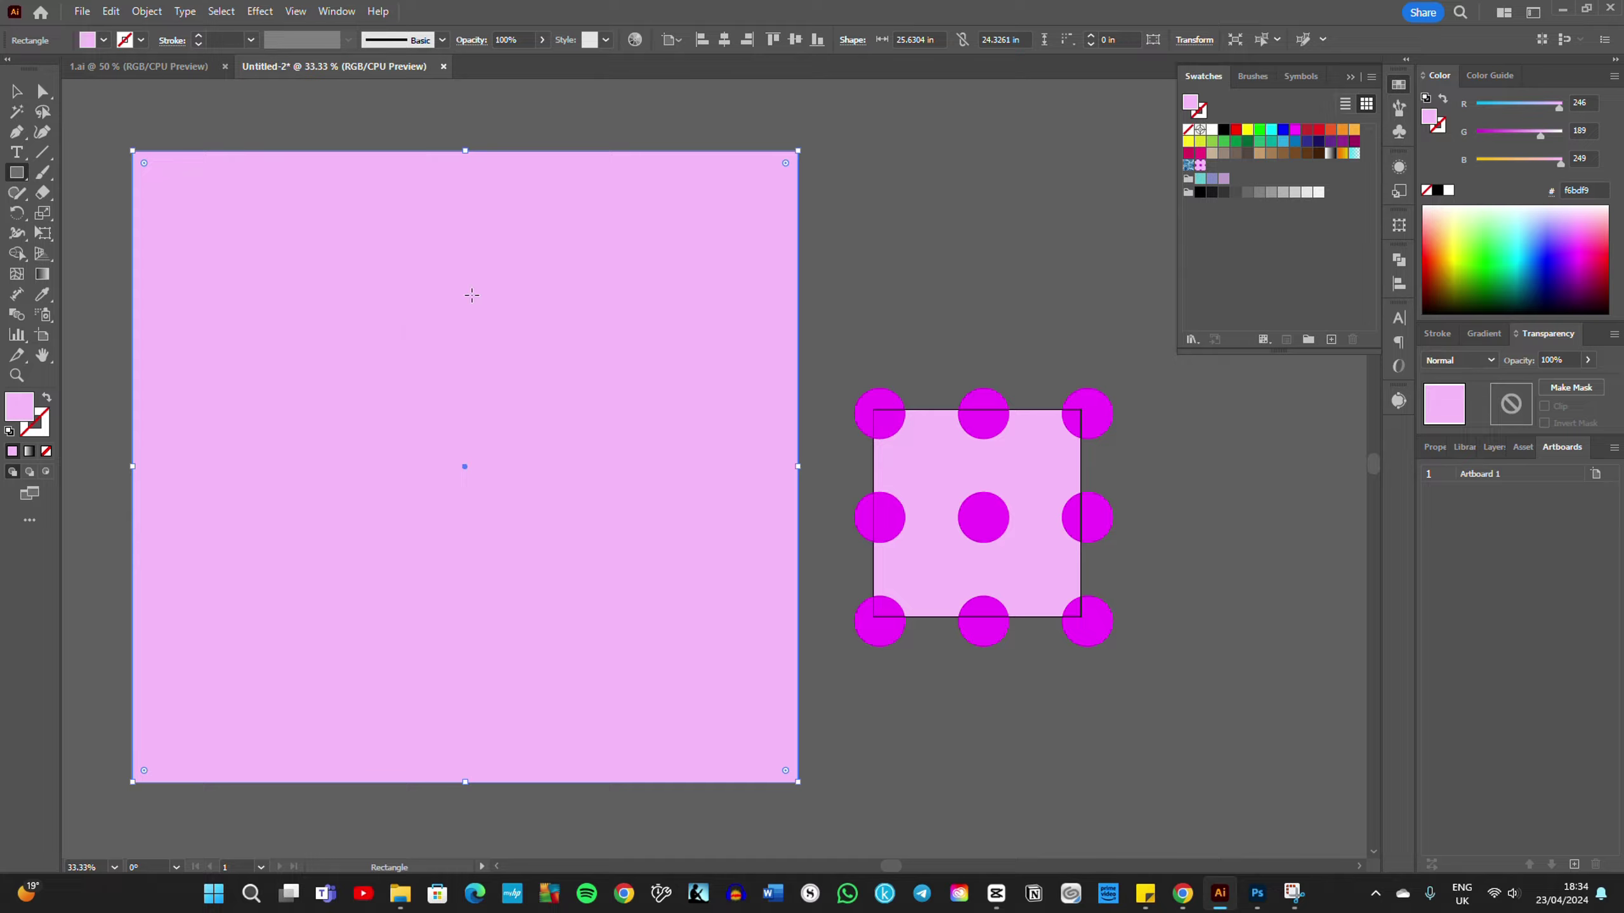
Step: Fill the new large rectangle with the magenta polka-dot New Pattern swatch
click(1201, 167)
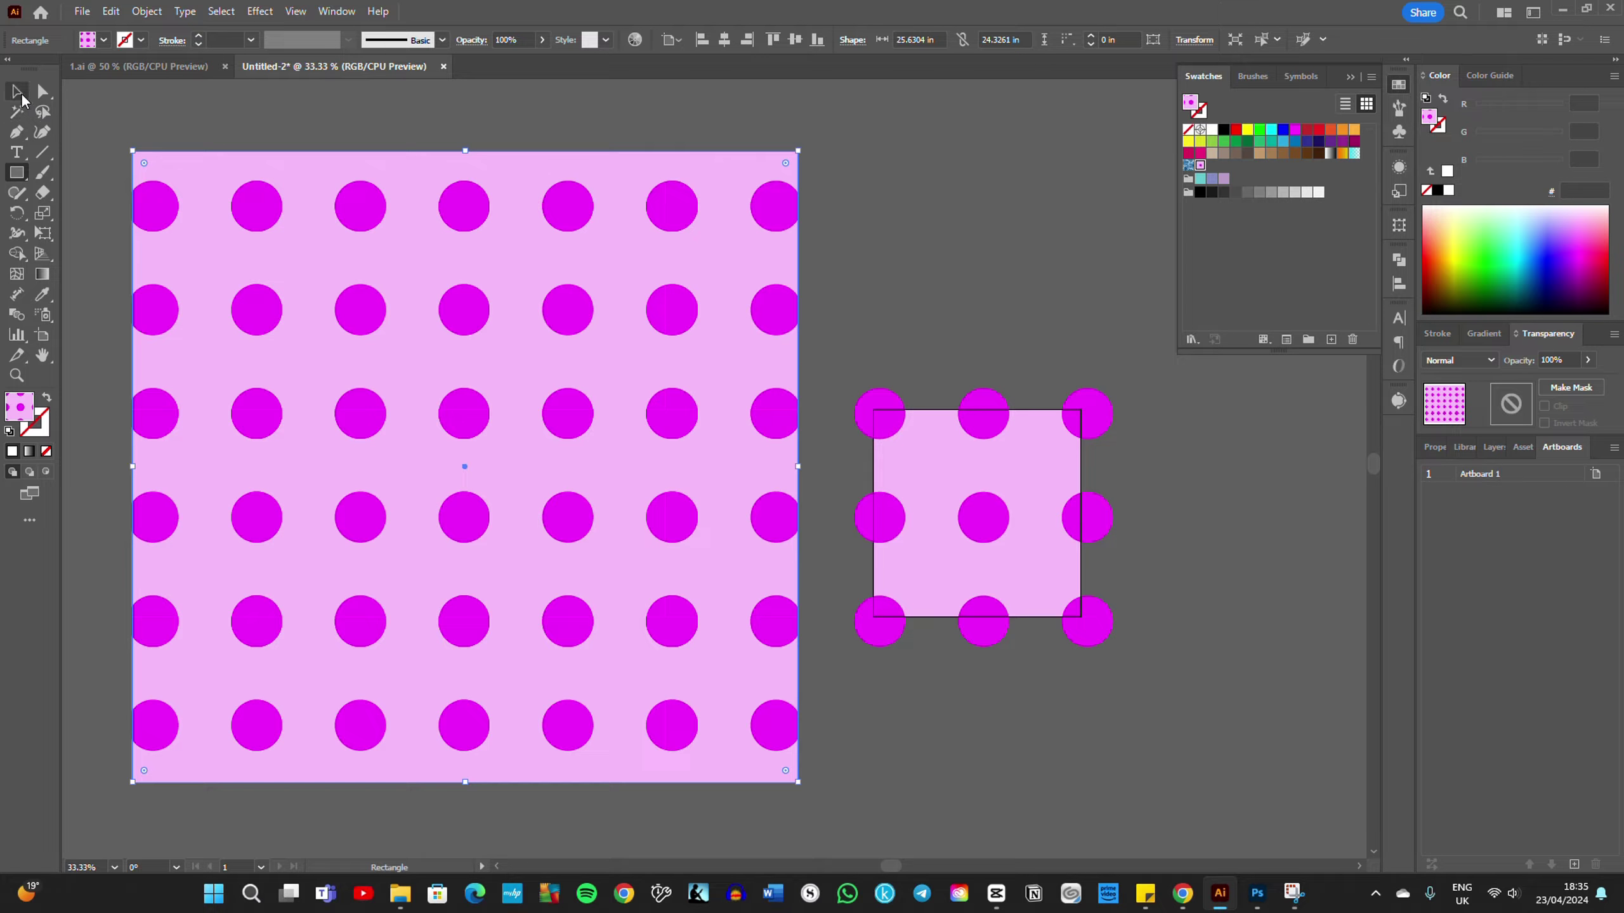
click(20, 96)
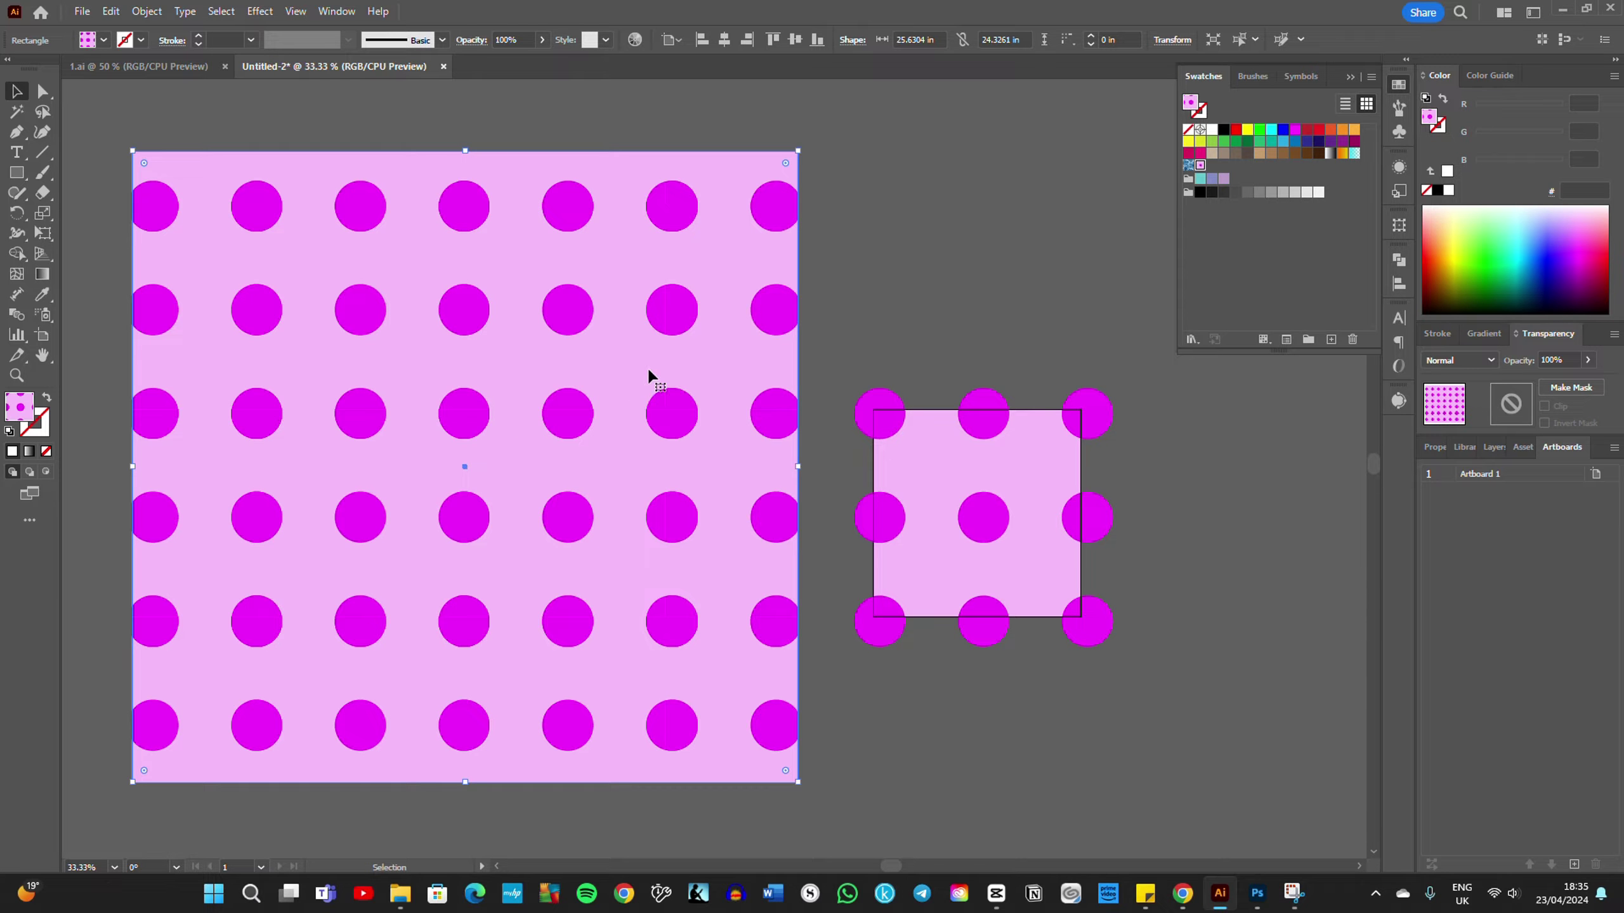
Step: Zoom in progressively on the patterned rectangle to check the dots for seam lines
key(ctrl+plus)
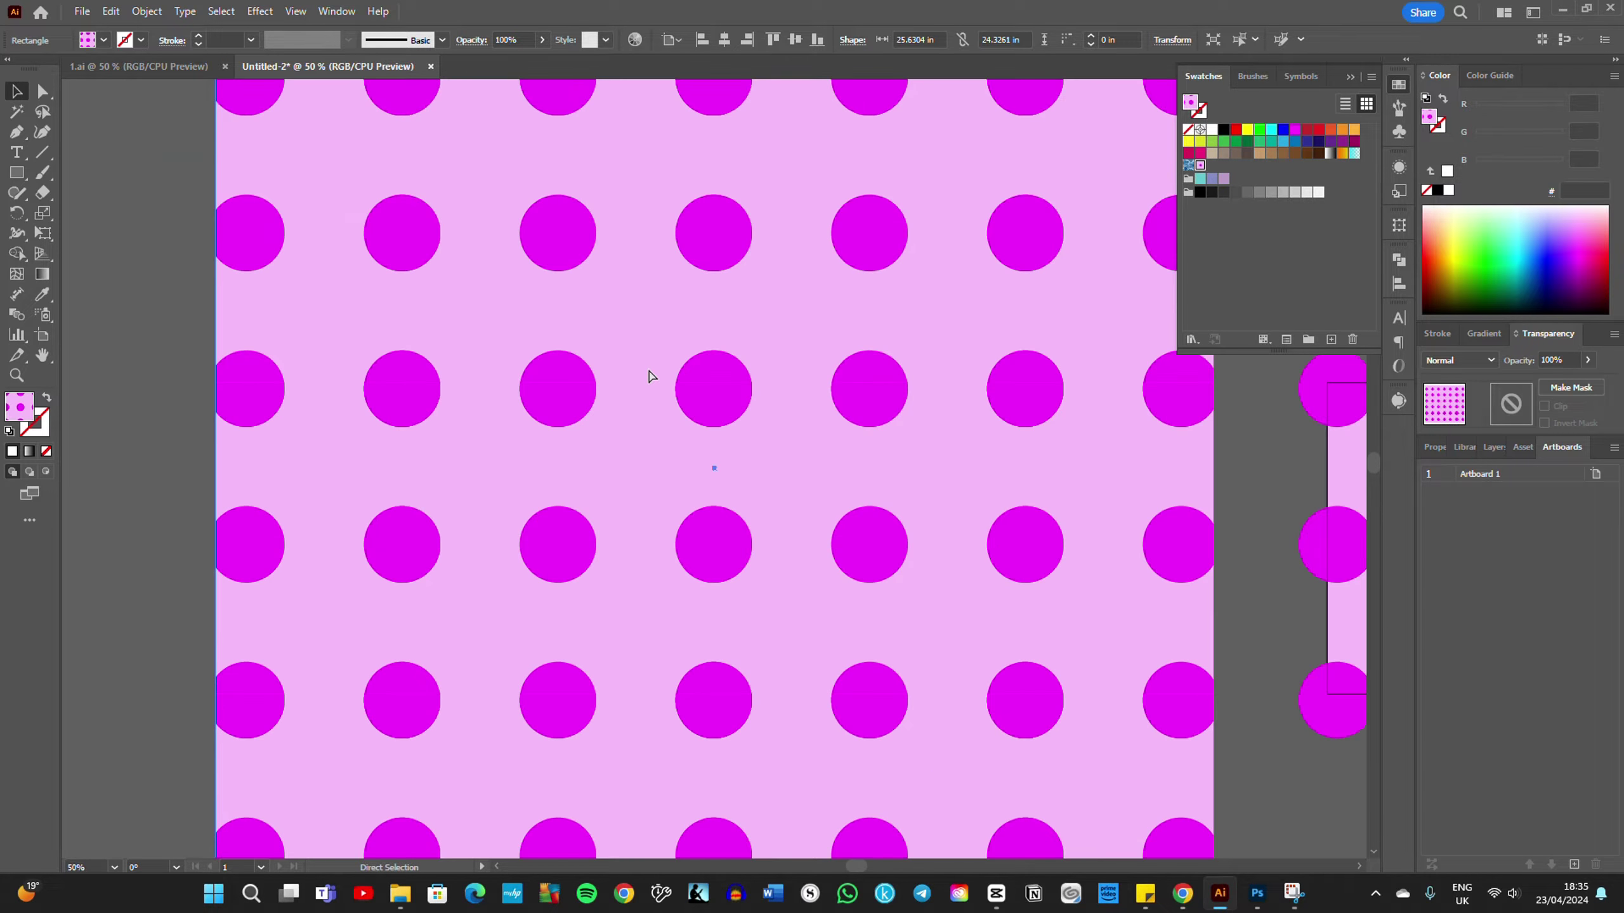
key(ctrl+plus)
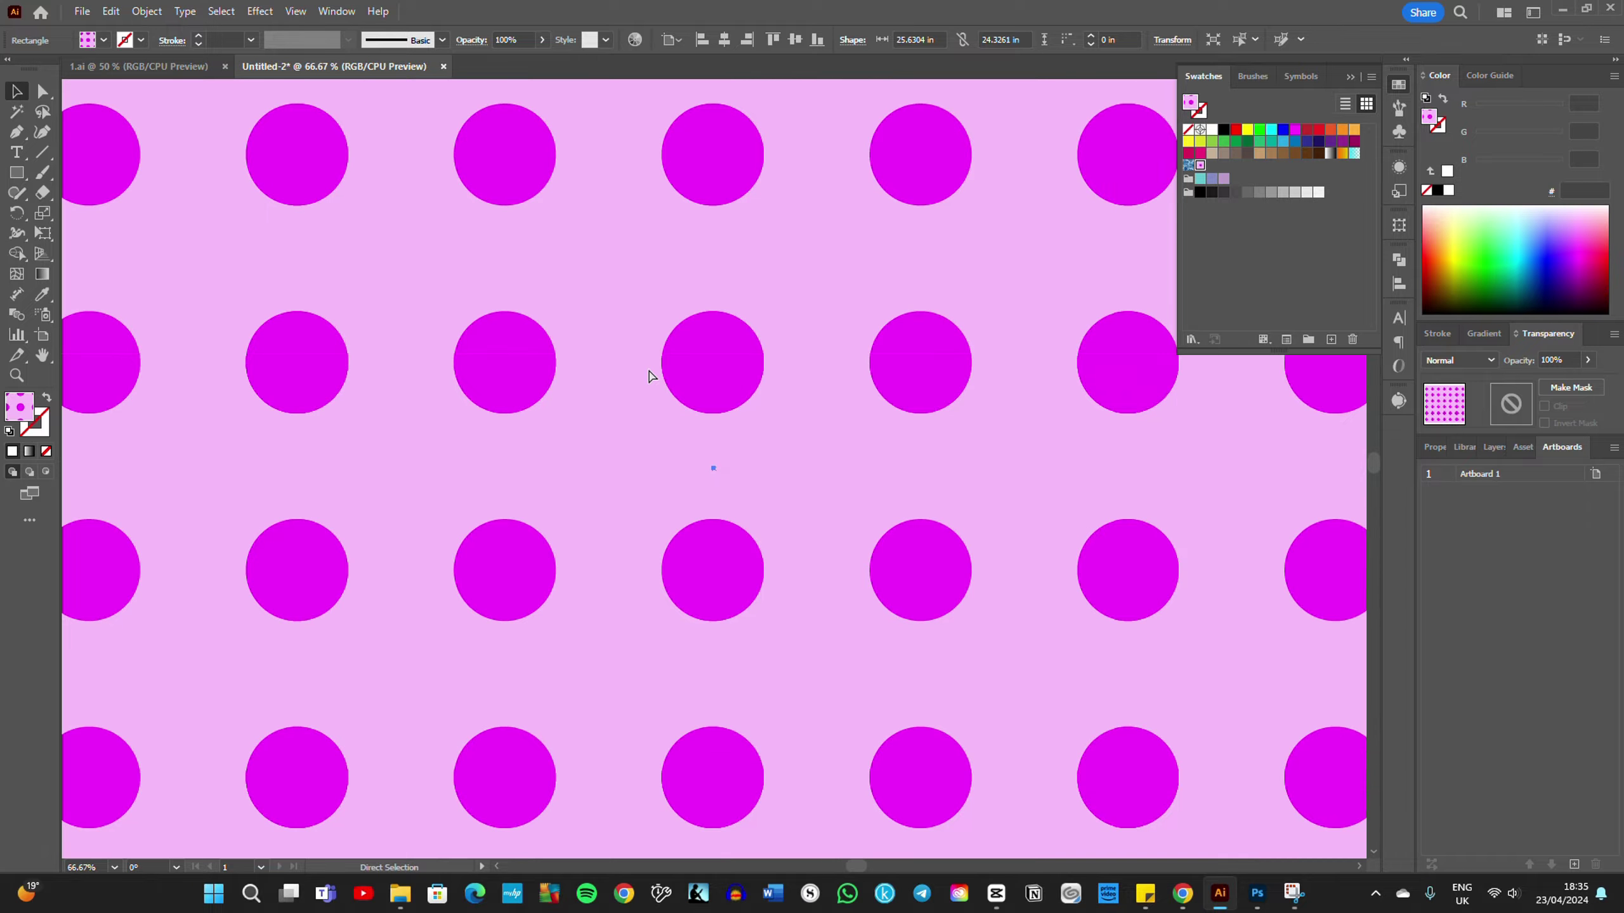
key(ctrl+plus)
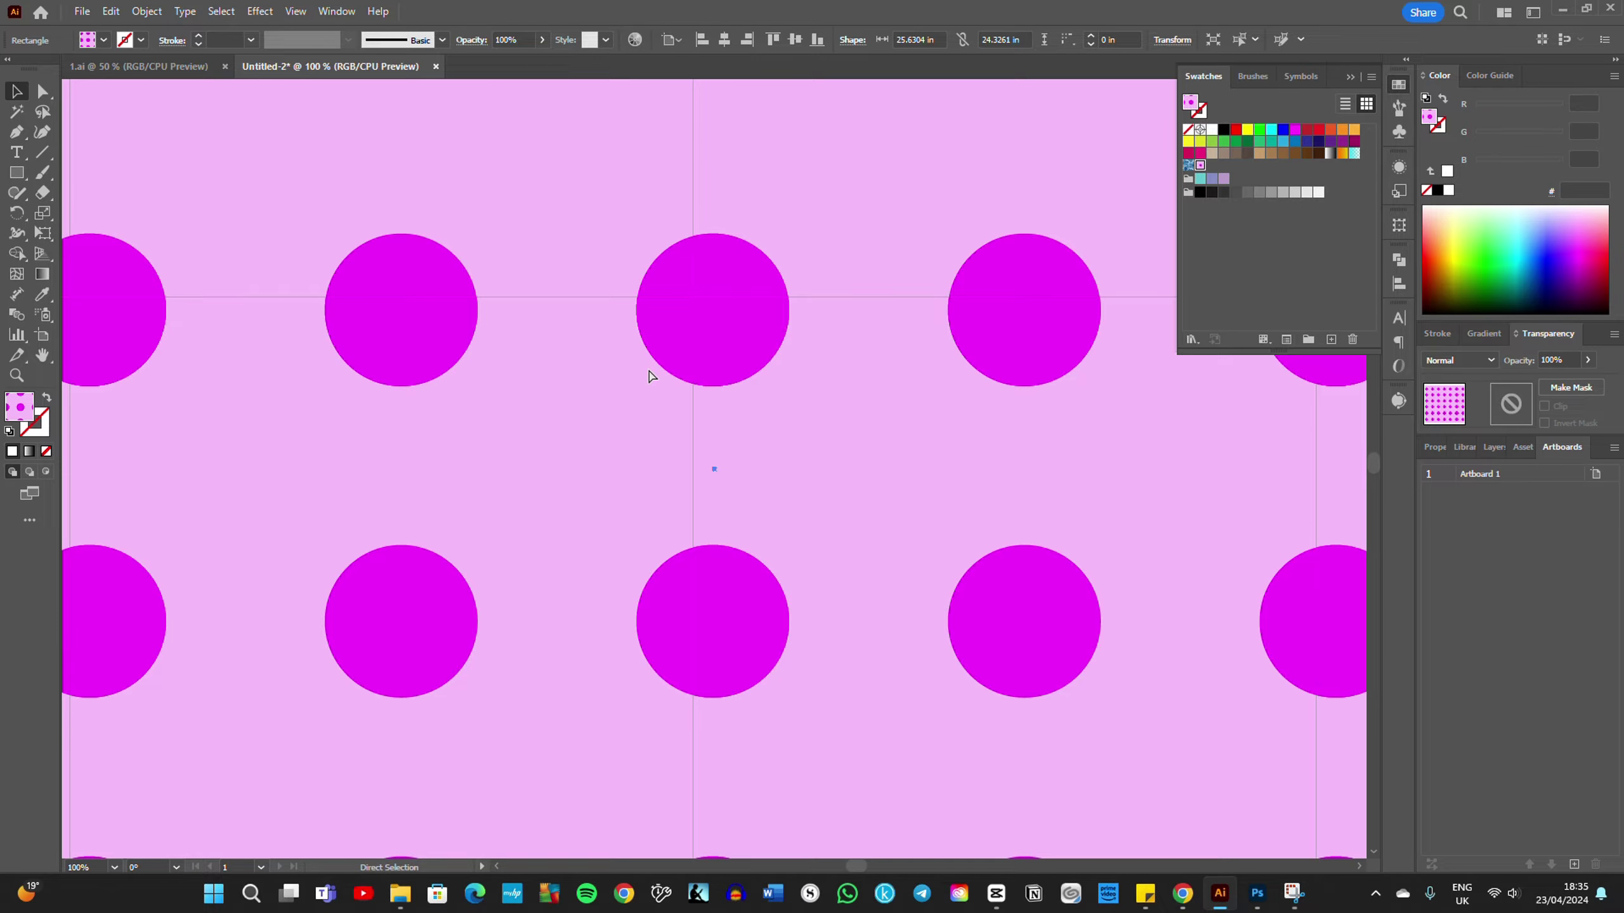
key(ctrl+minus)
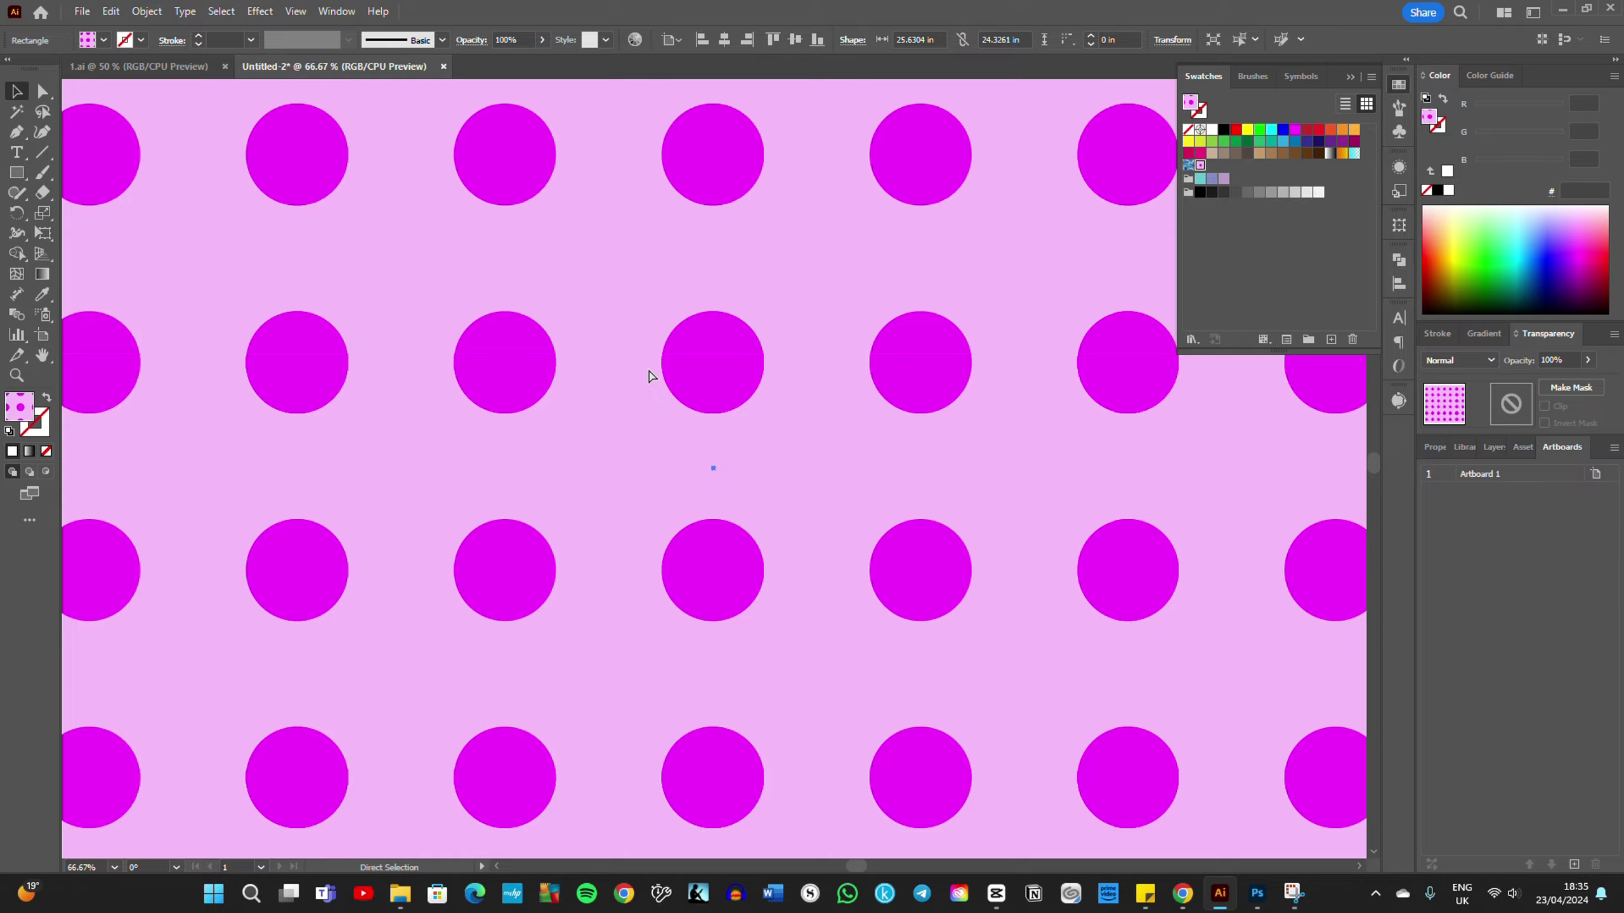
key(ctrl+plus)
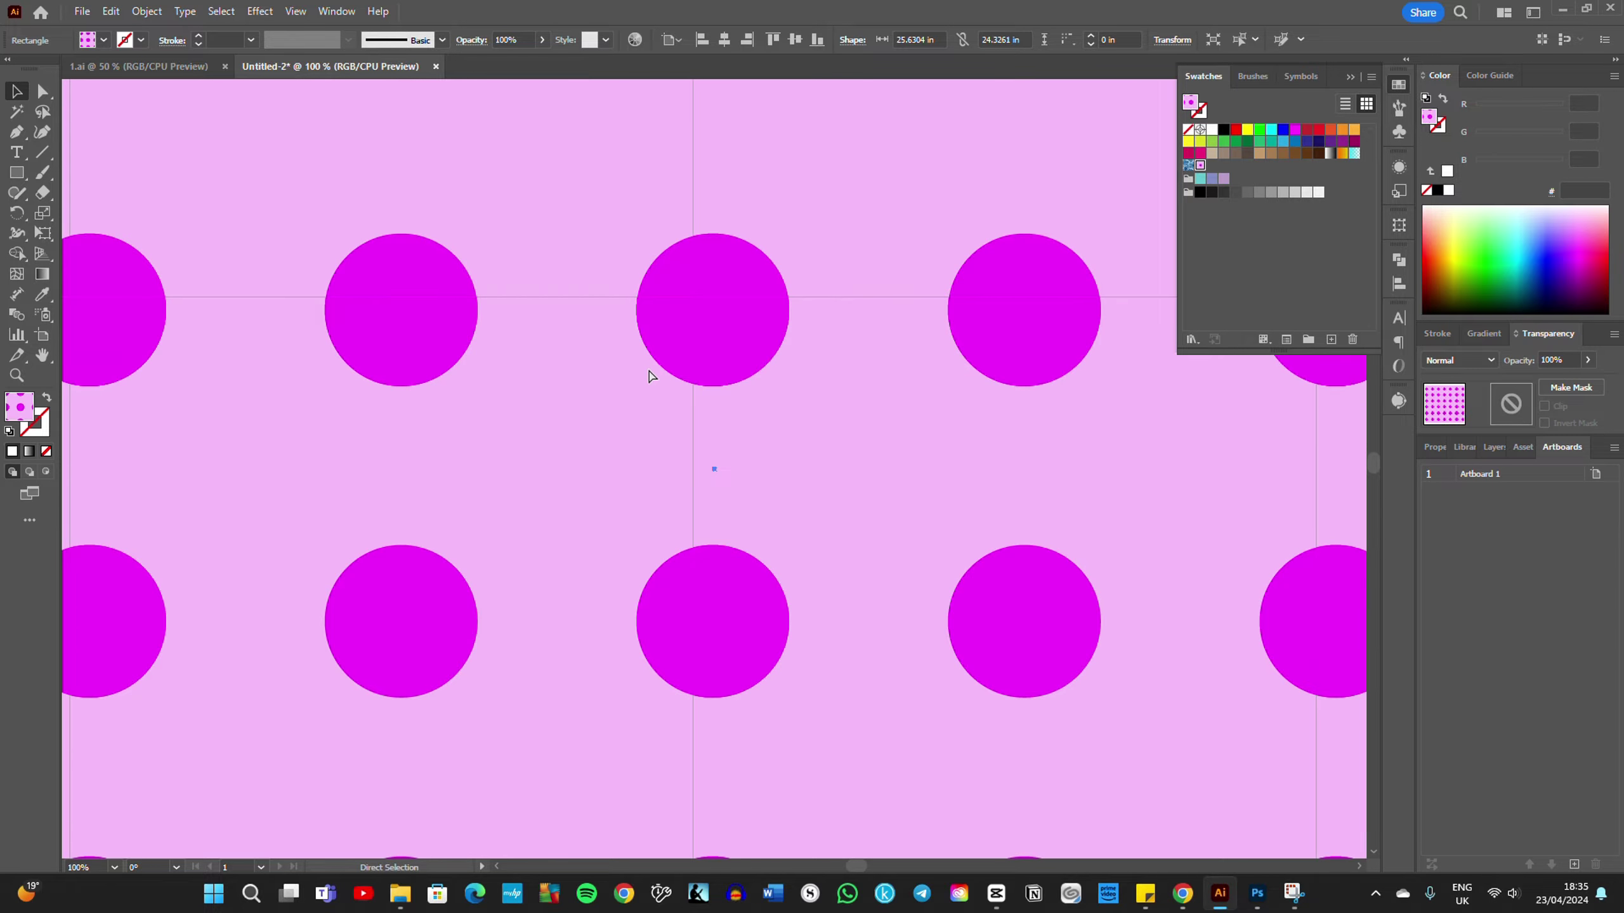
key(ctrl+plus)
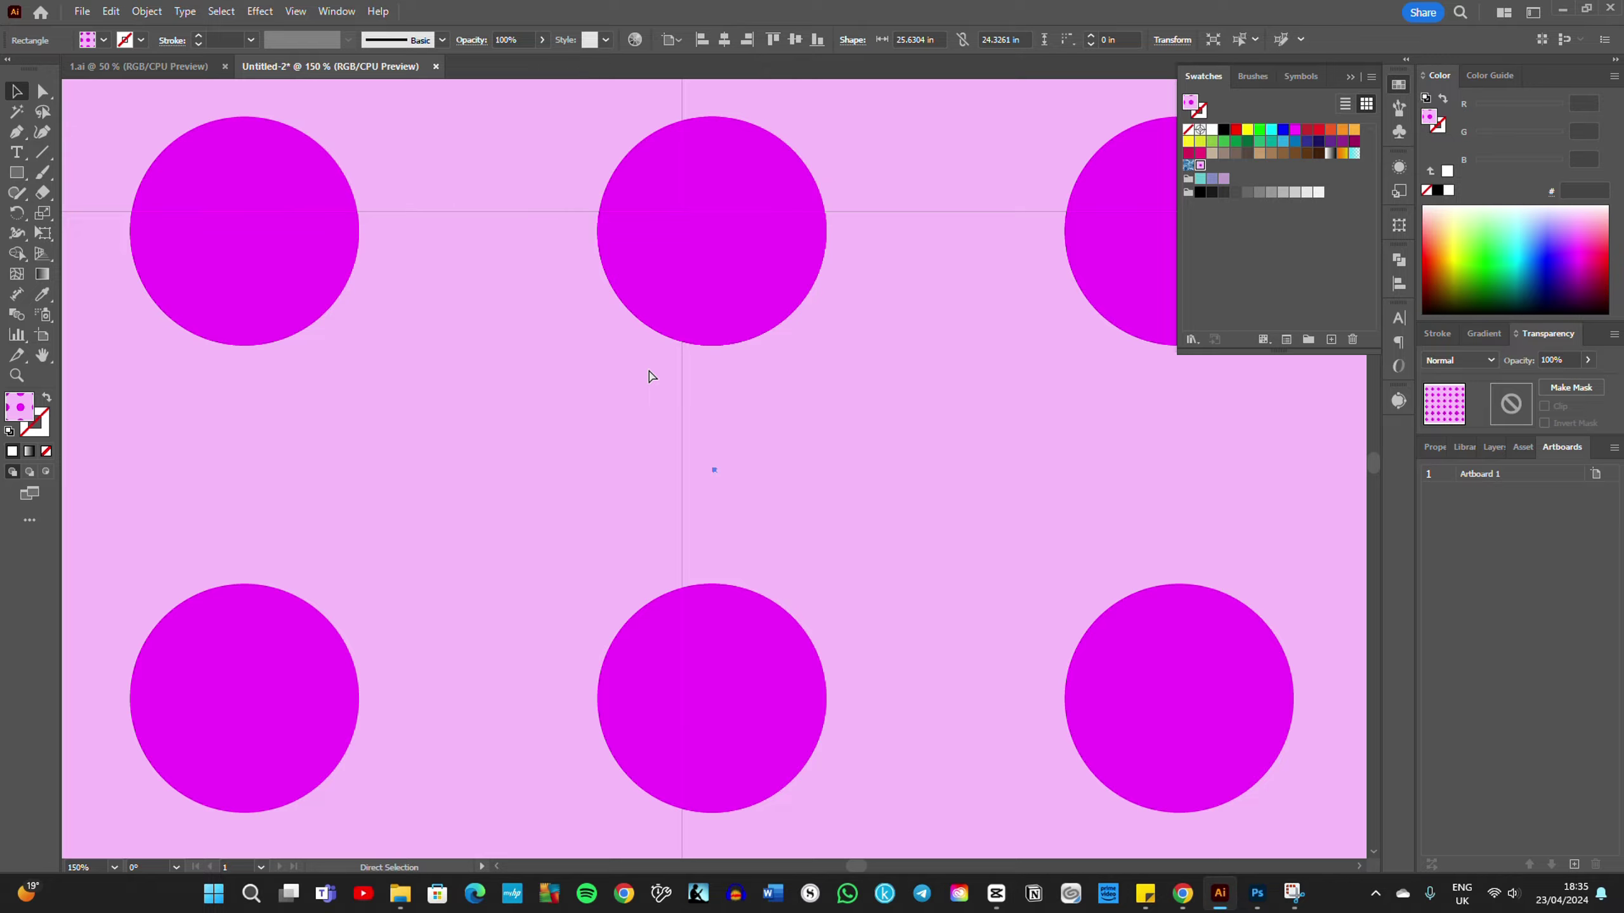
key(ctrl+plus)
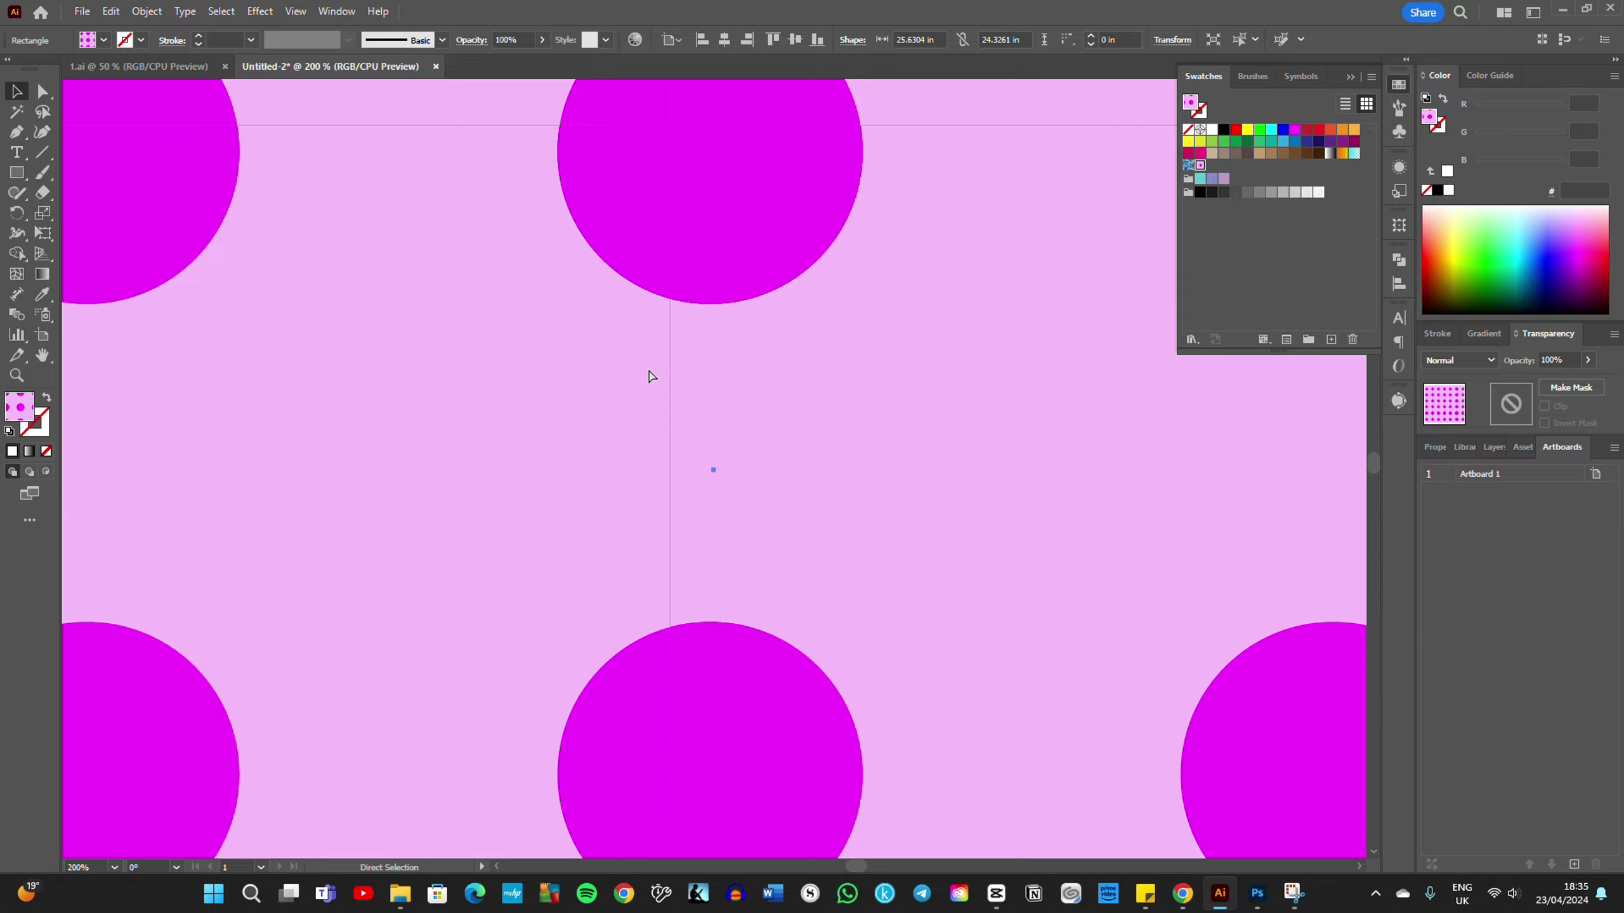
Step: Zoom back out to show both squares and delete the large pattern-filled rectangle
key(ctrl+minus)
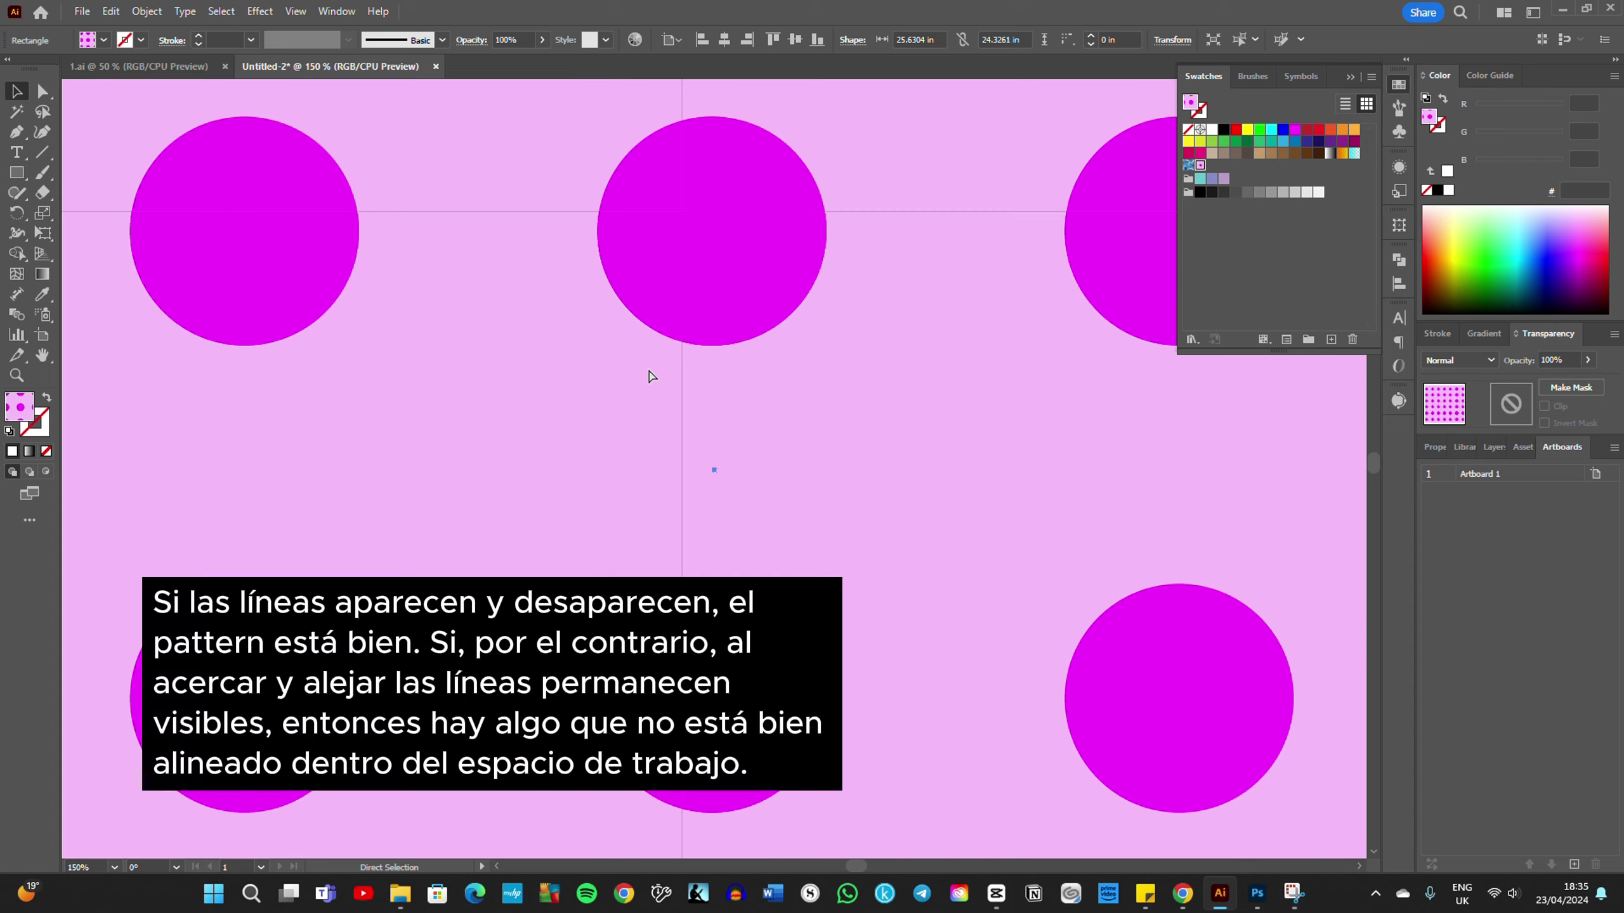
key(ctrl+minus)
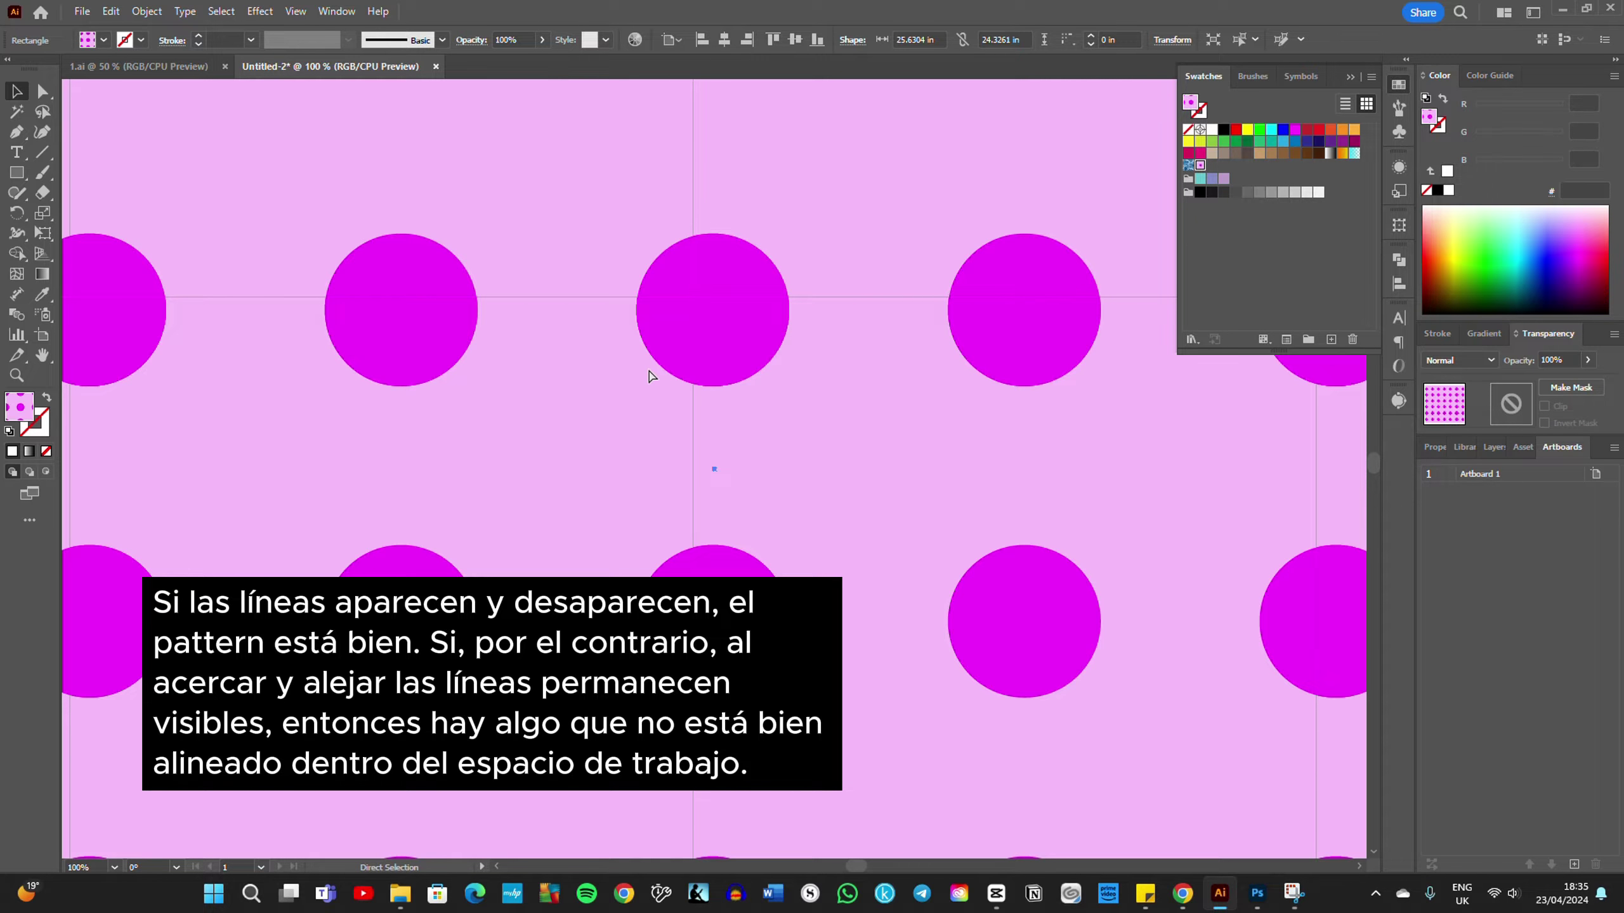
key(ctrl+minus)
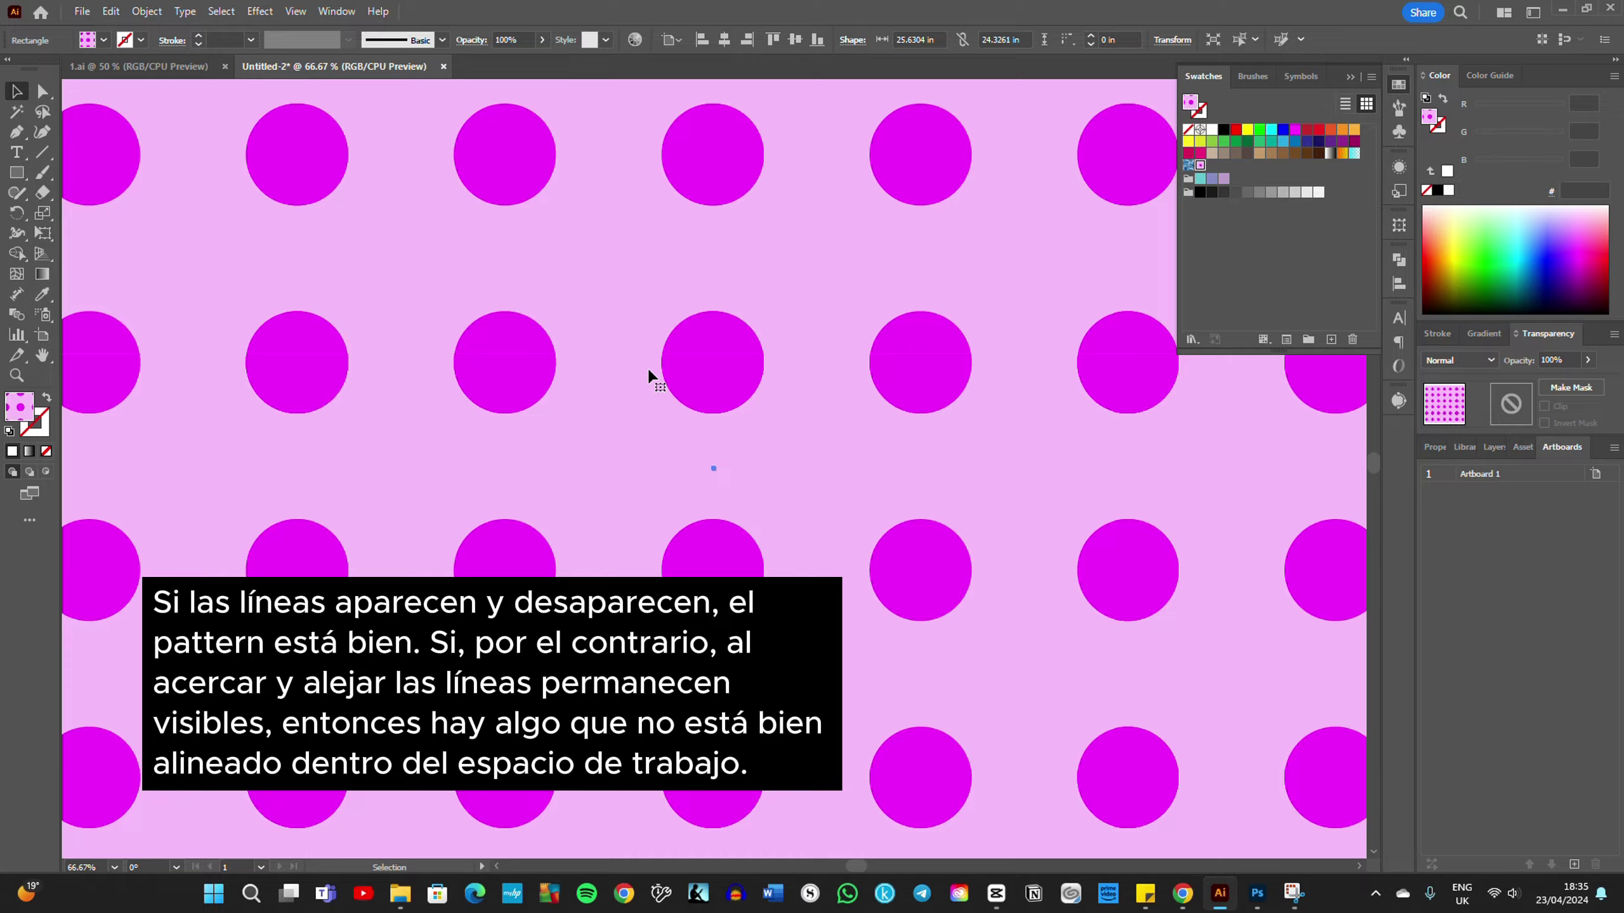
key(ctrl+minus)
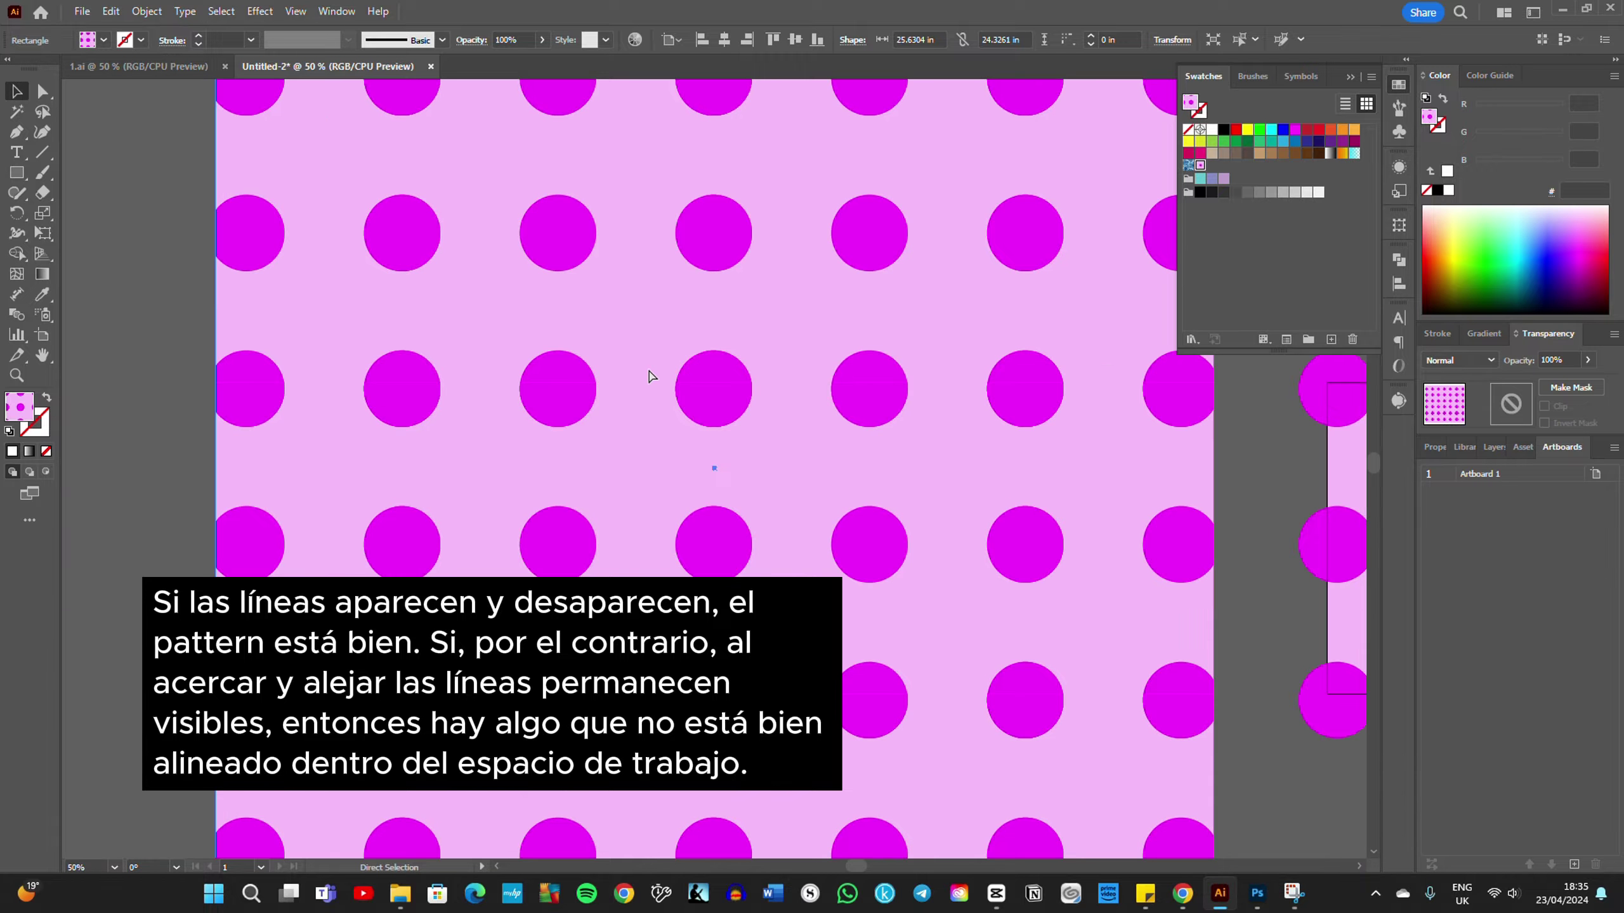
key(ctrl+minus)
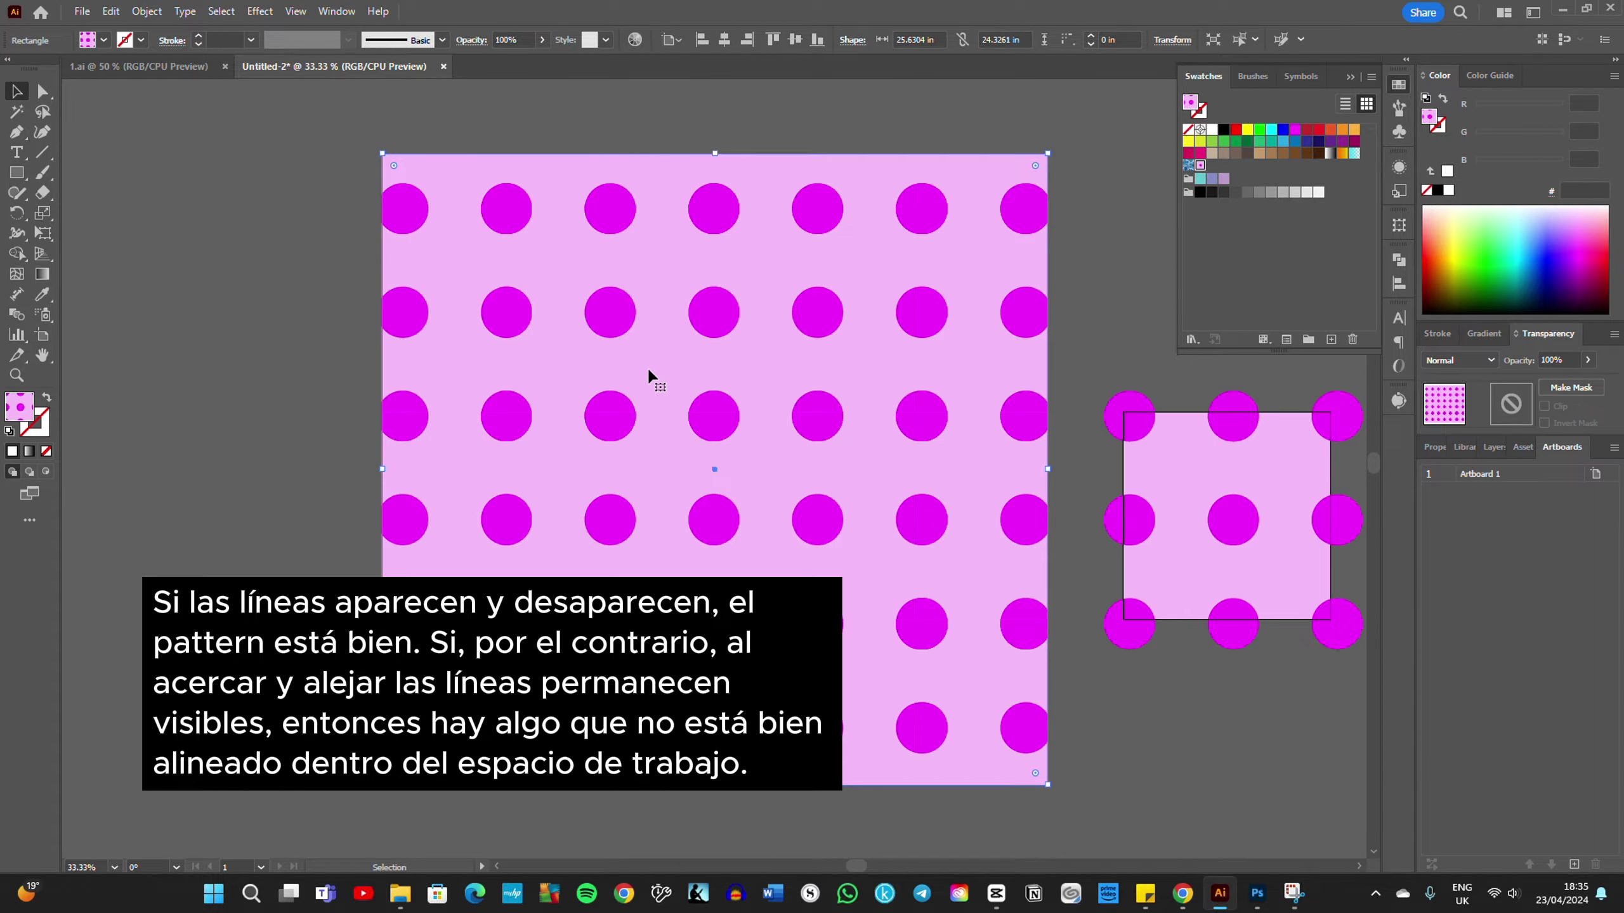
key(ctrl+minus)
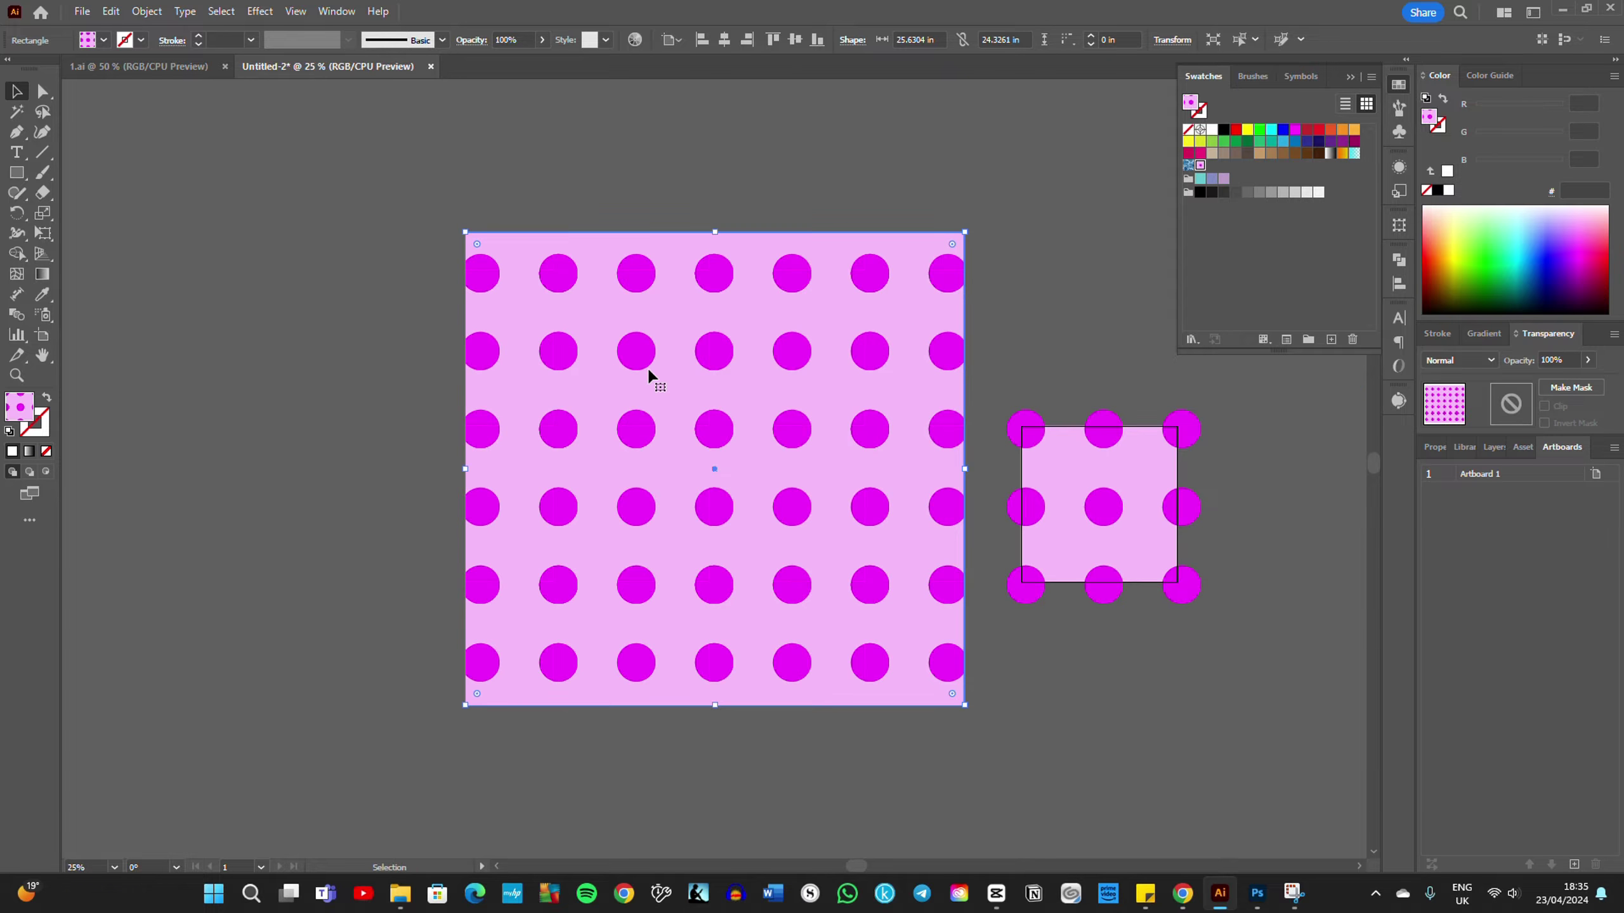
scroll(648, 370, right, 3)
key(Delete)
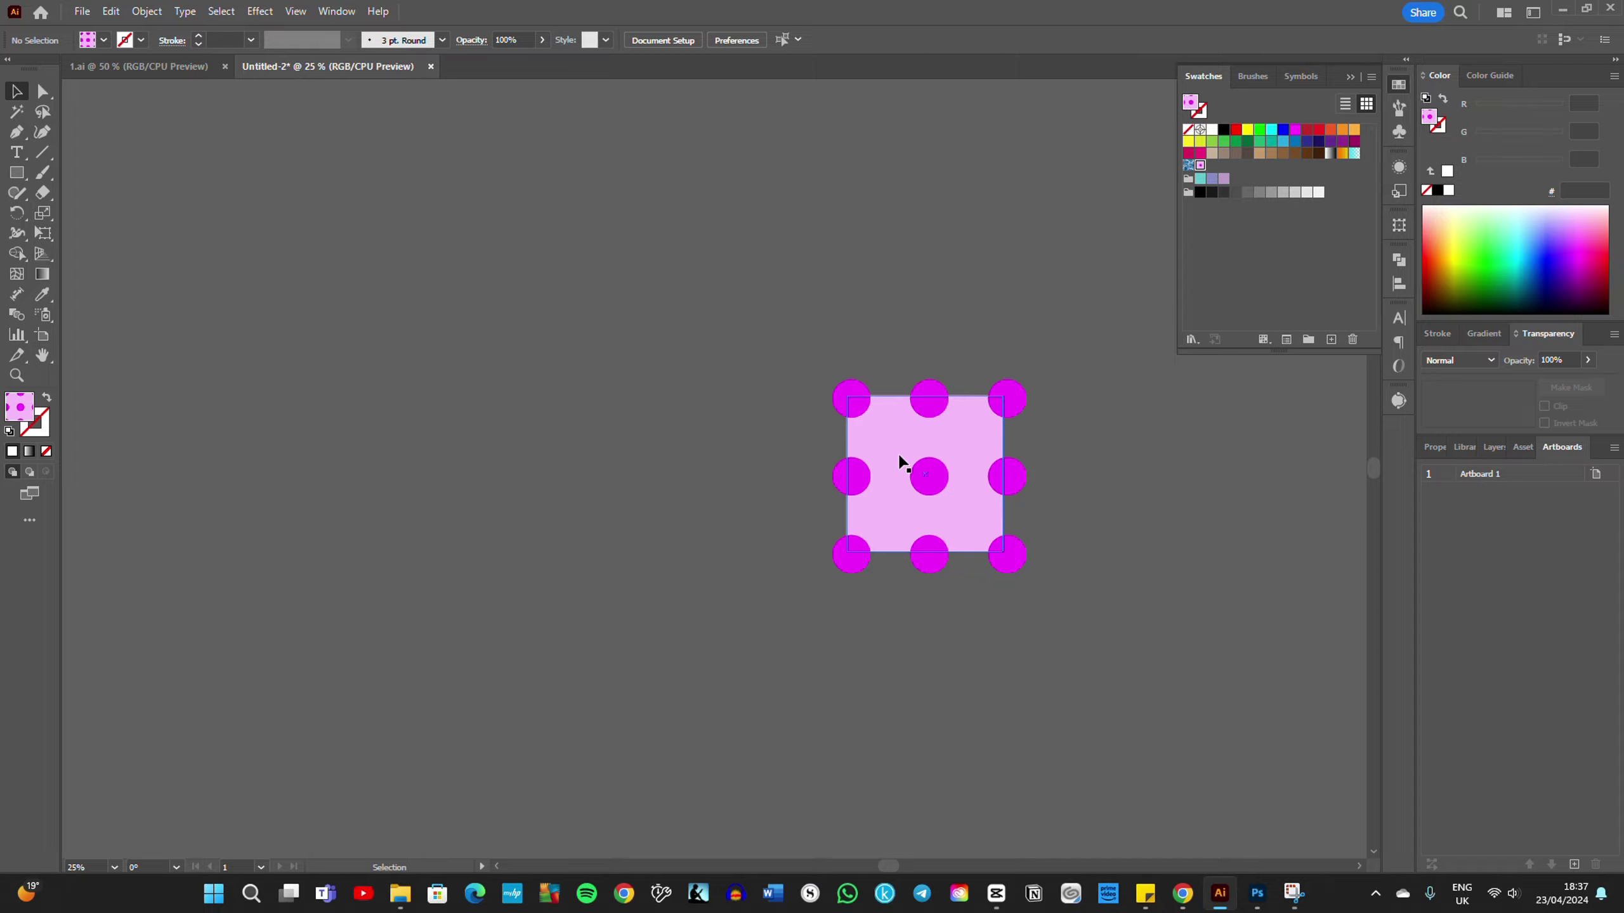
Step: Centre the dot tile at 66.67% zoom and select its pink background square
key(a)
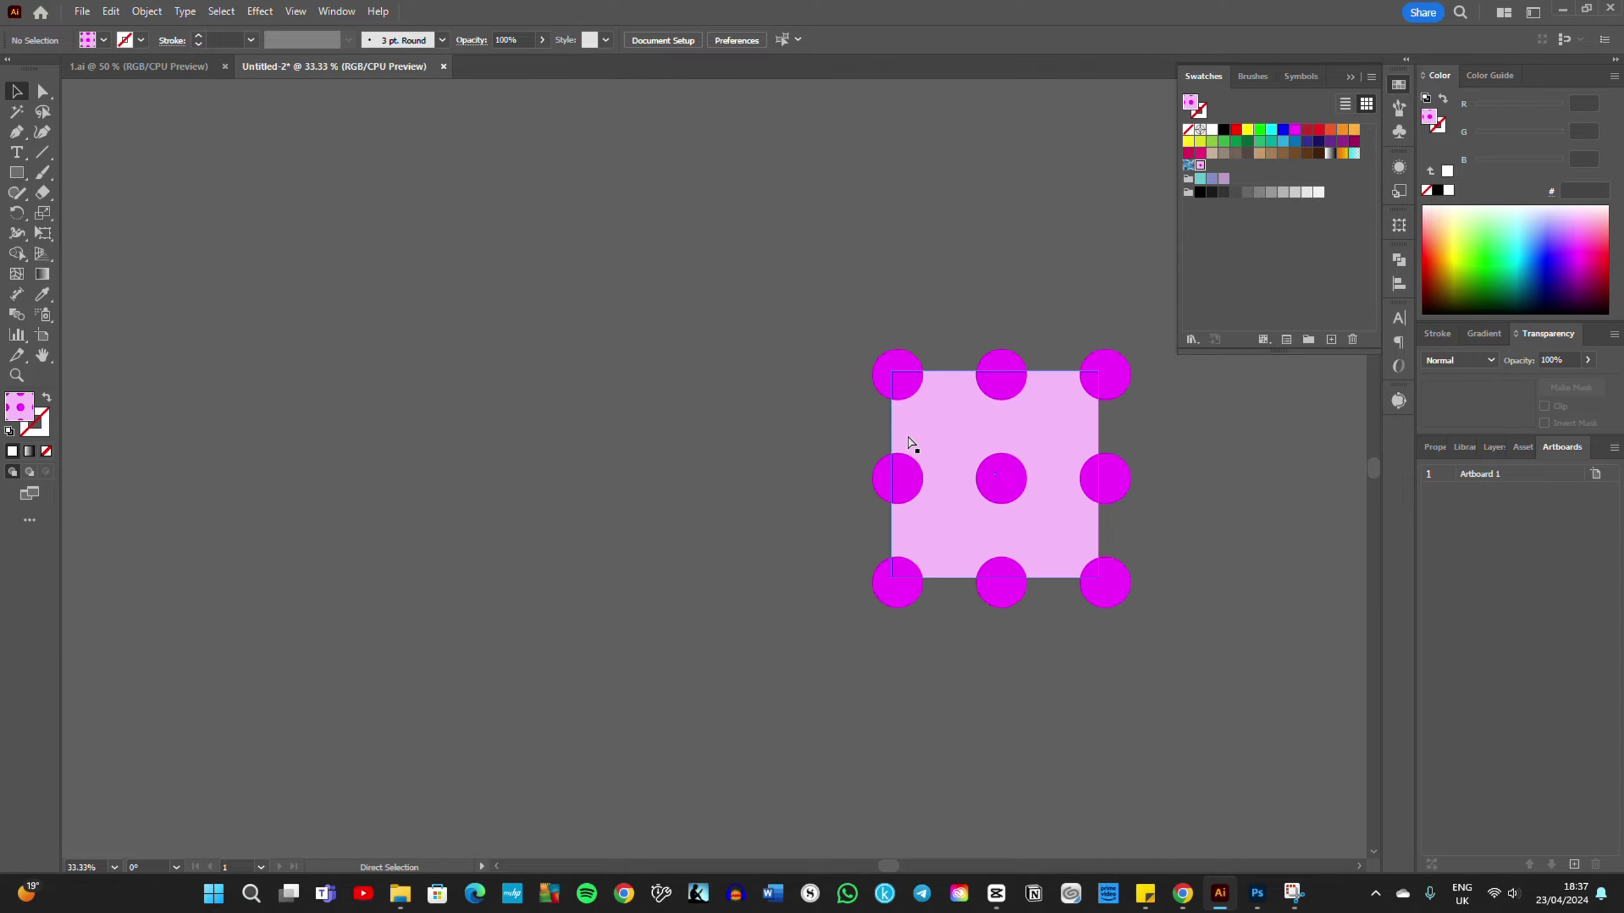
key(ctrl+plus)
key(v)
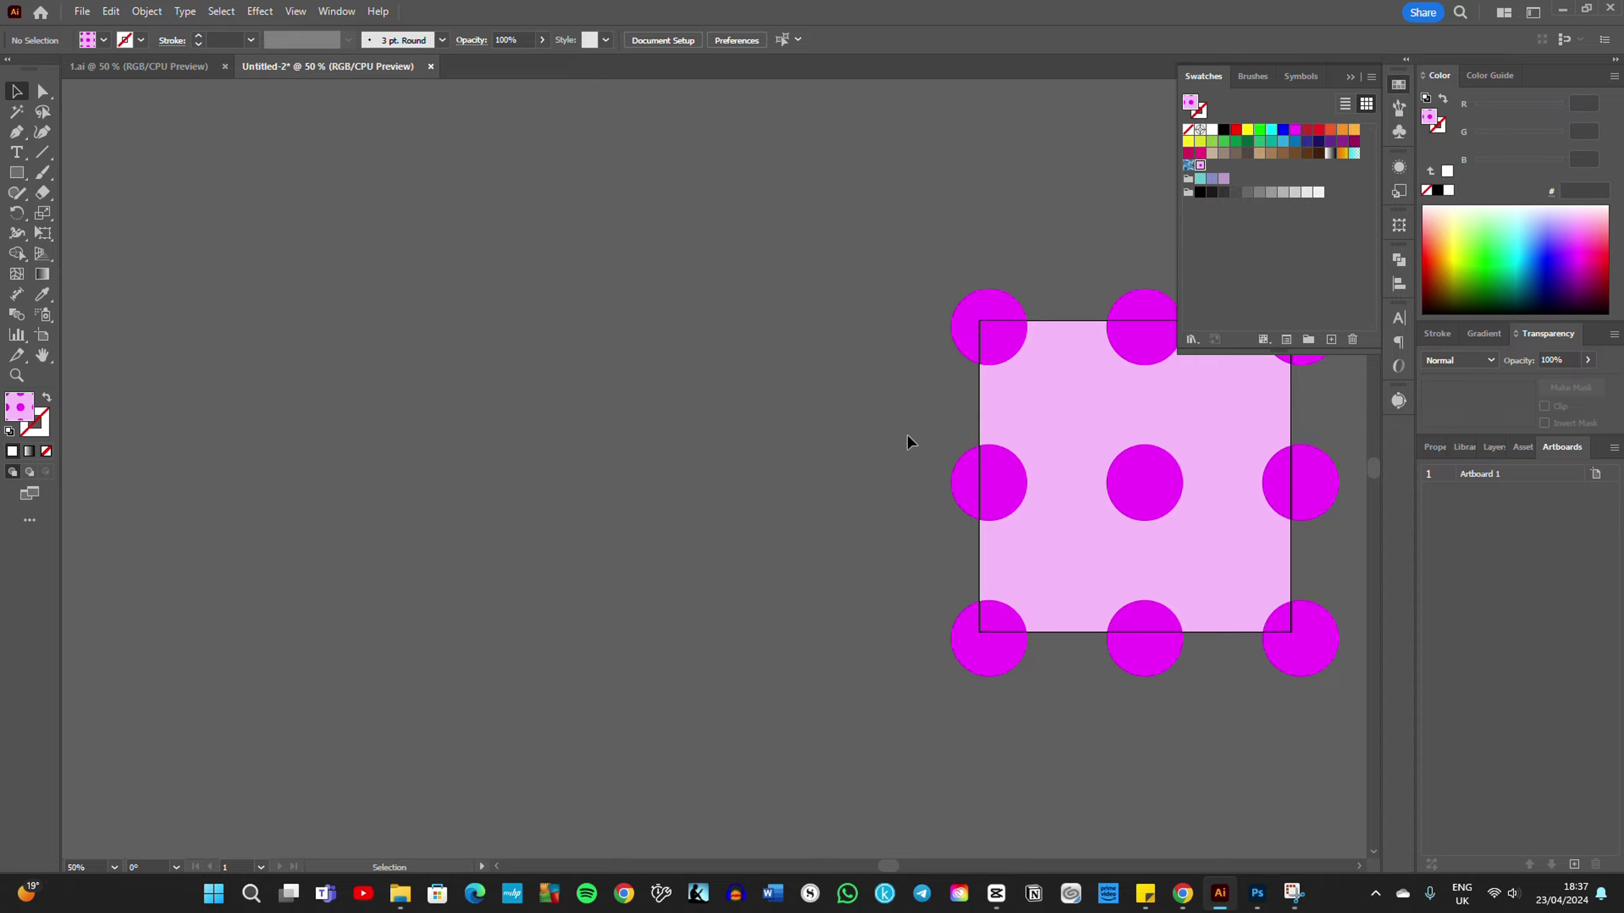
drag(1083, 435, 643, 415)
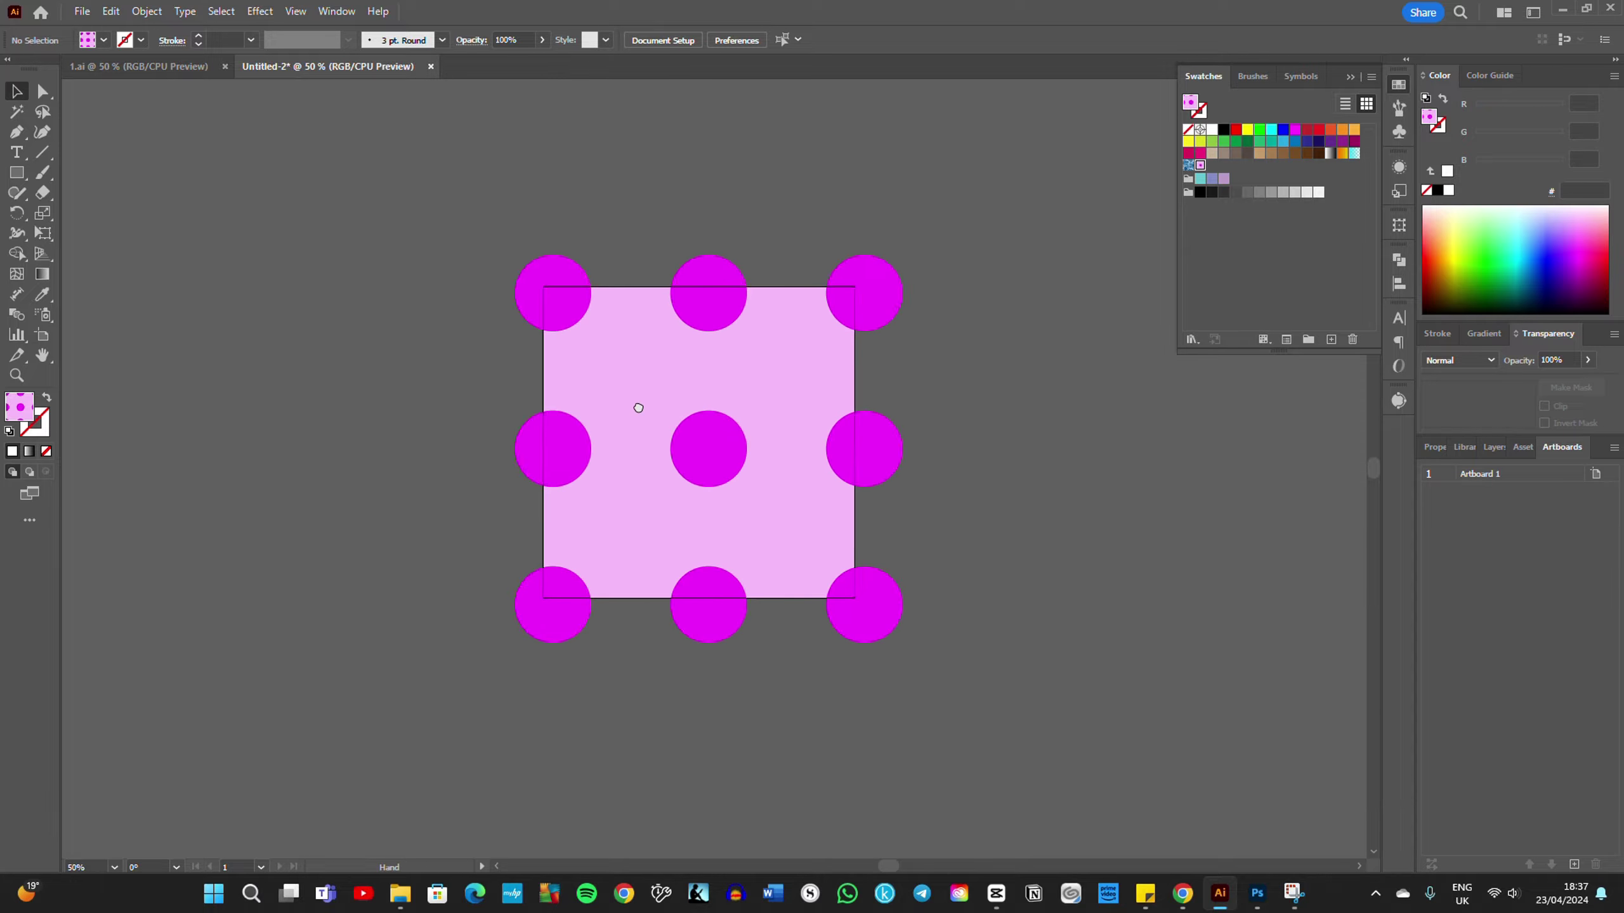
key(ctrl+plus)
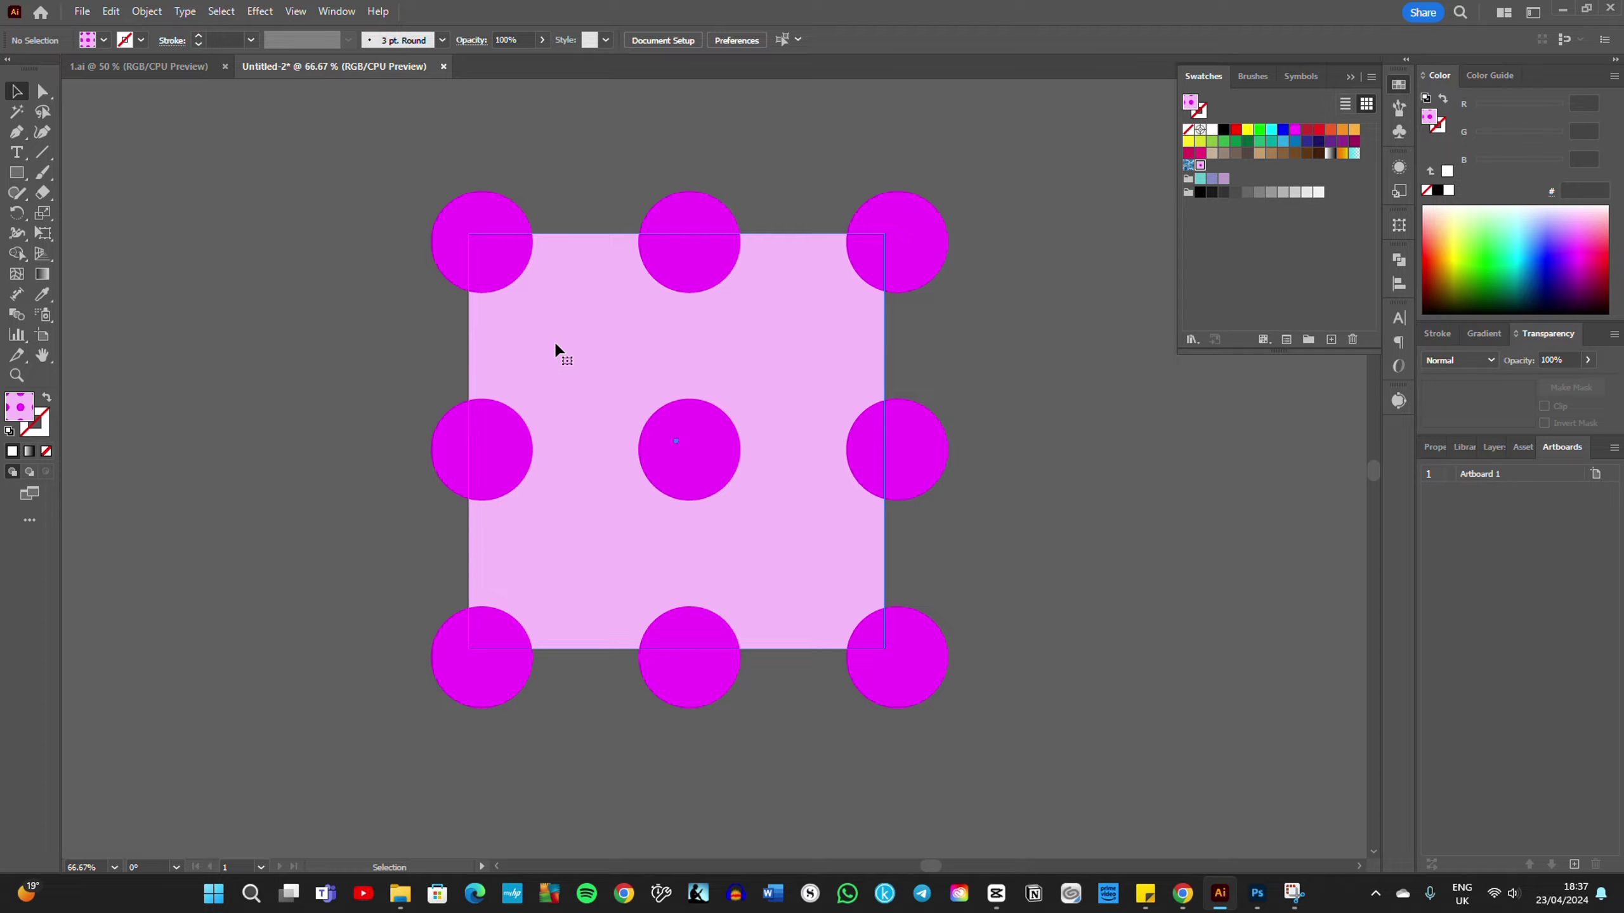
click(555, 346)
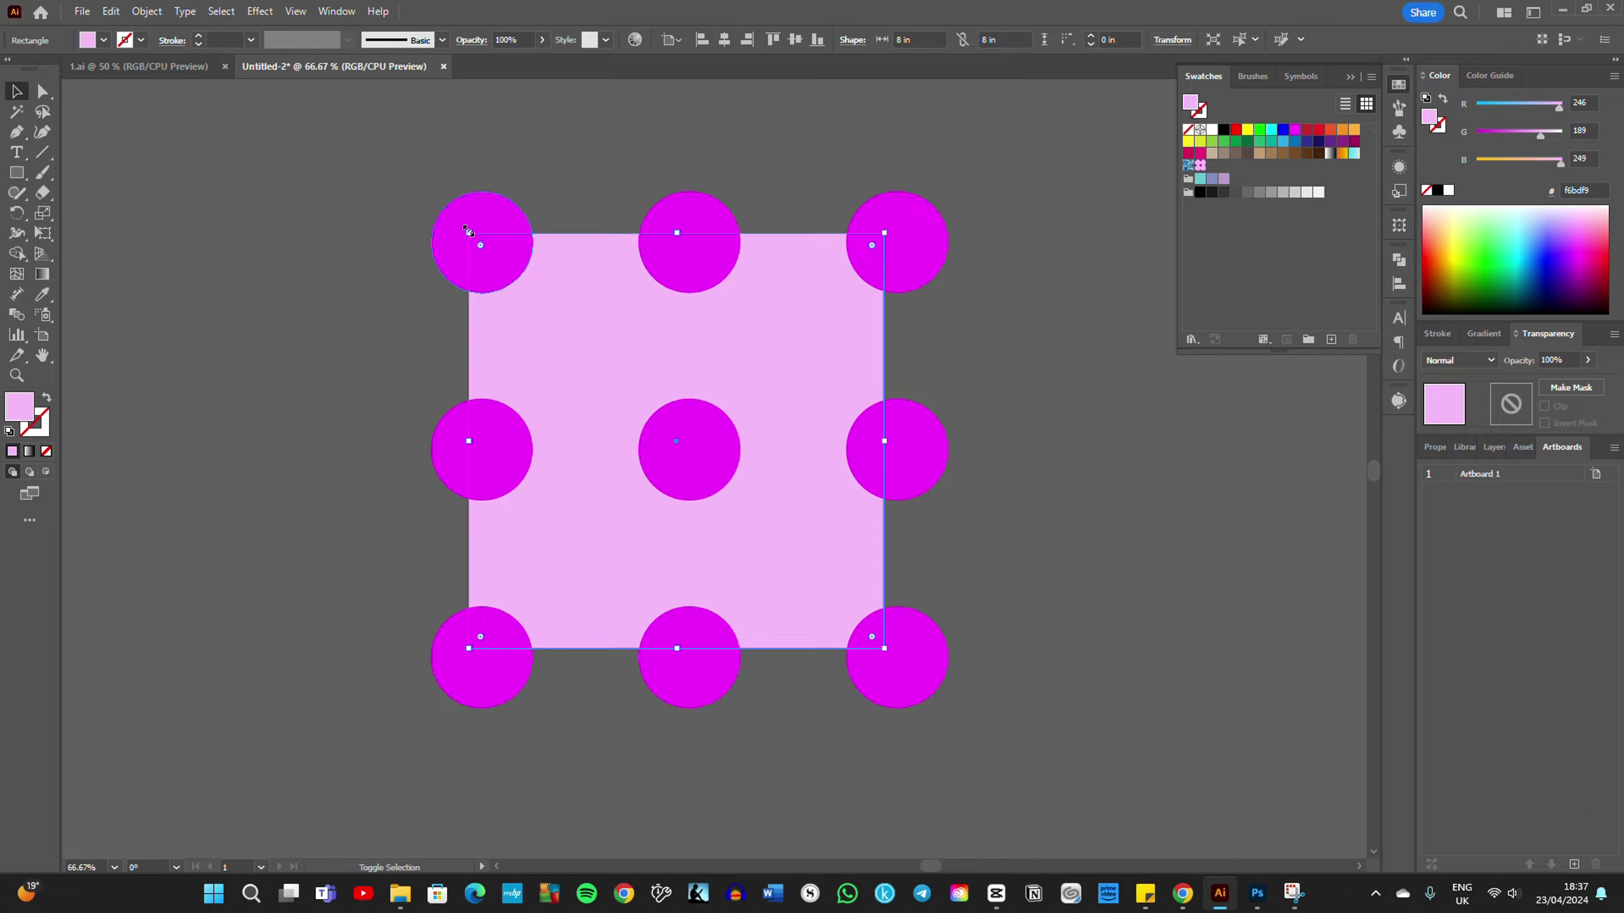
Step: Enlarge the pink square from 8 in to about 8.32 in per side, then select the whole tile
drag(469, 231, 461, 226)
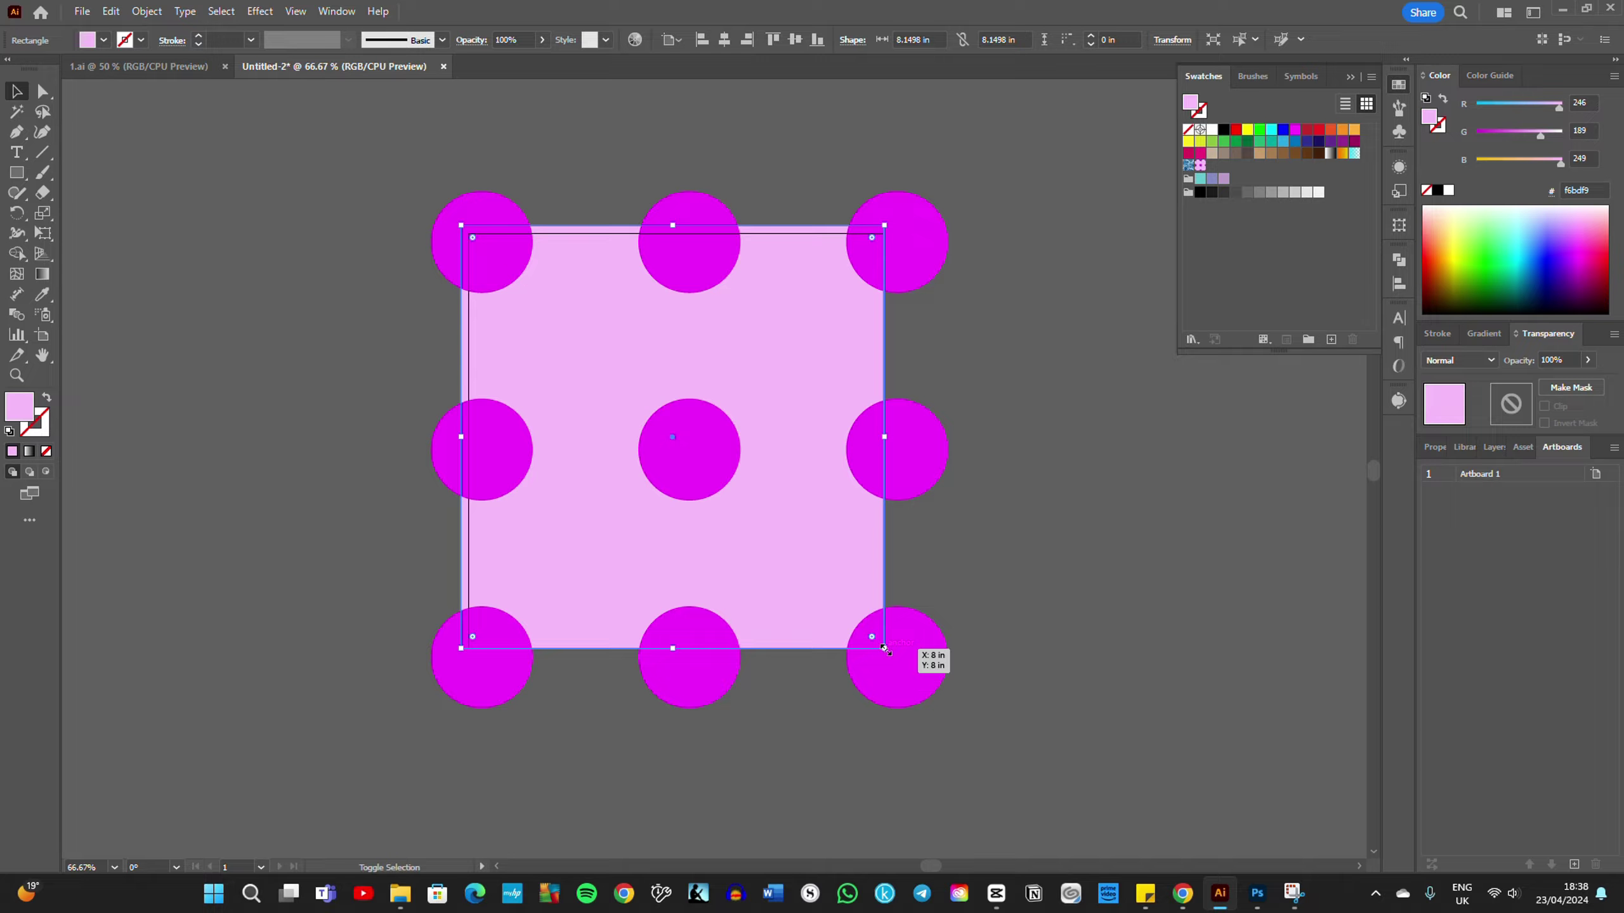
drag(884, 648, 893, 657)
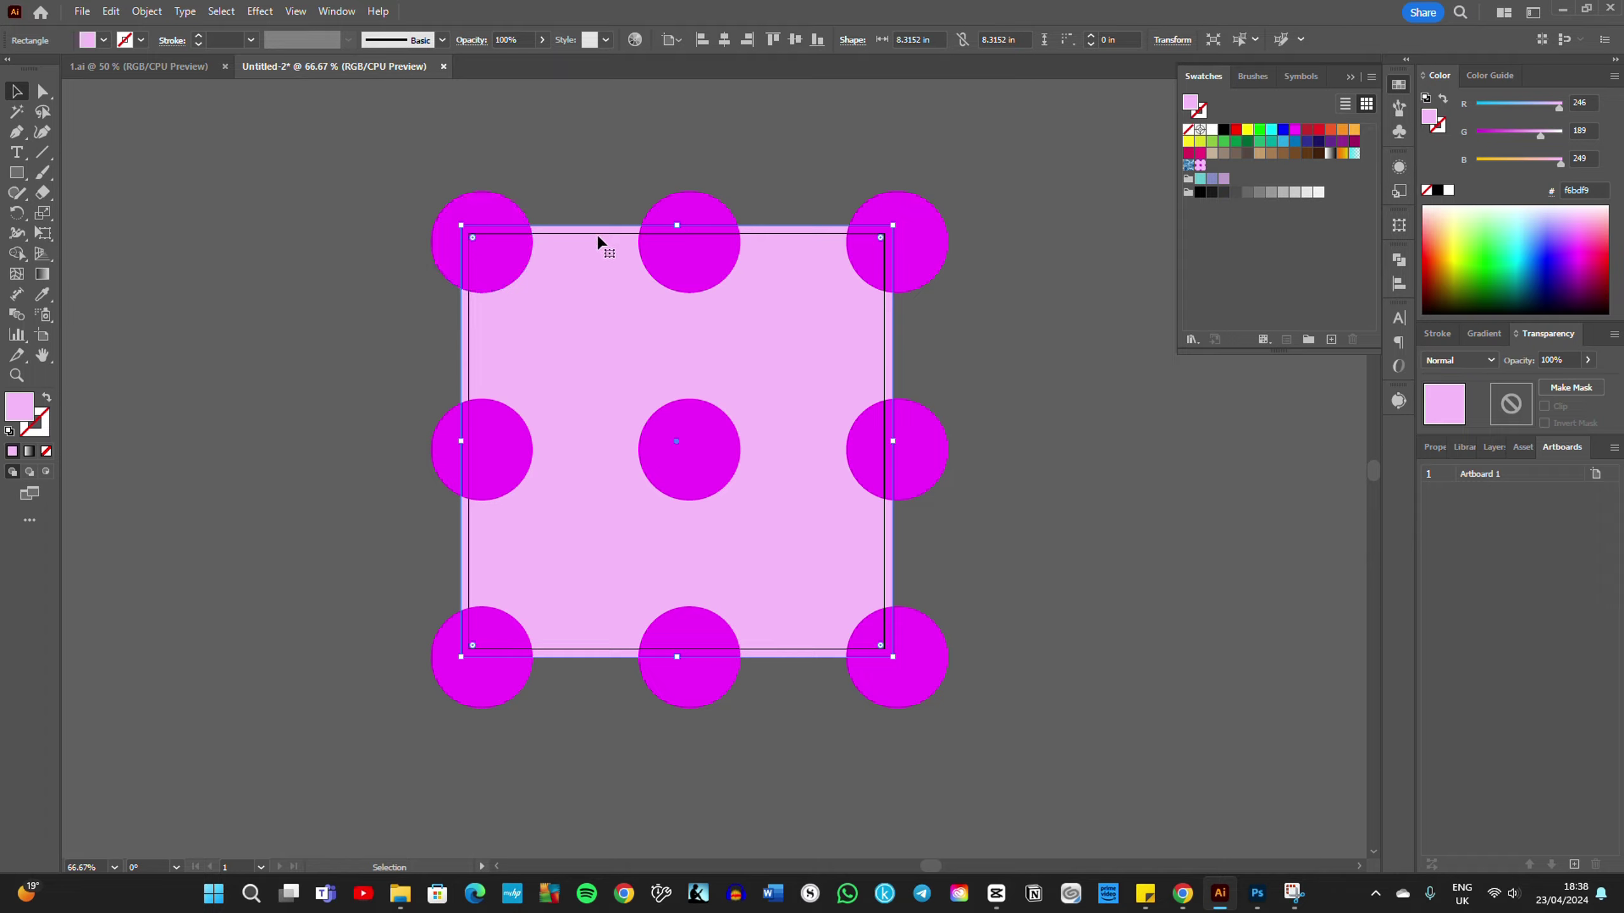
click(335, 163)
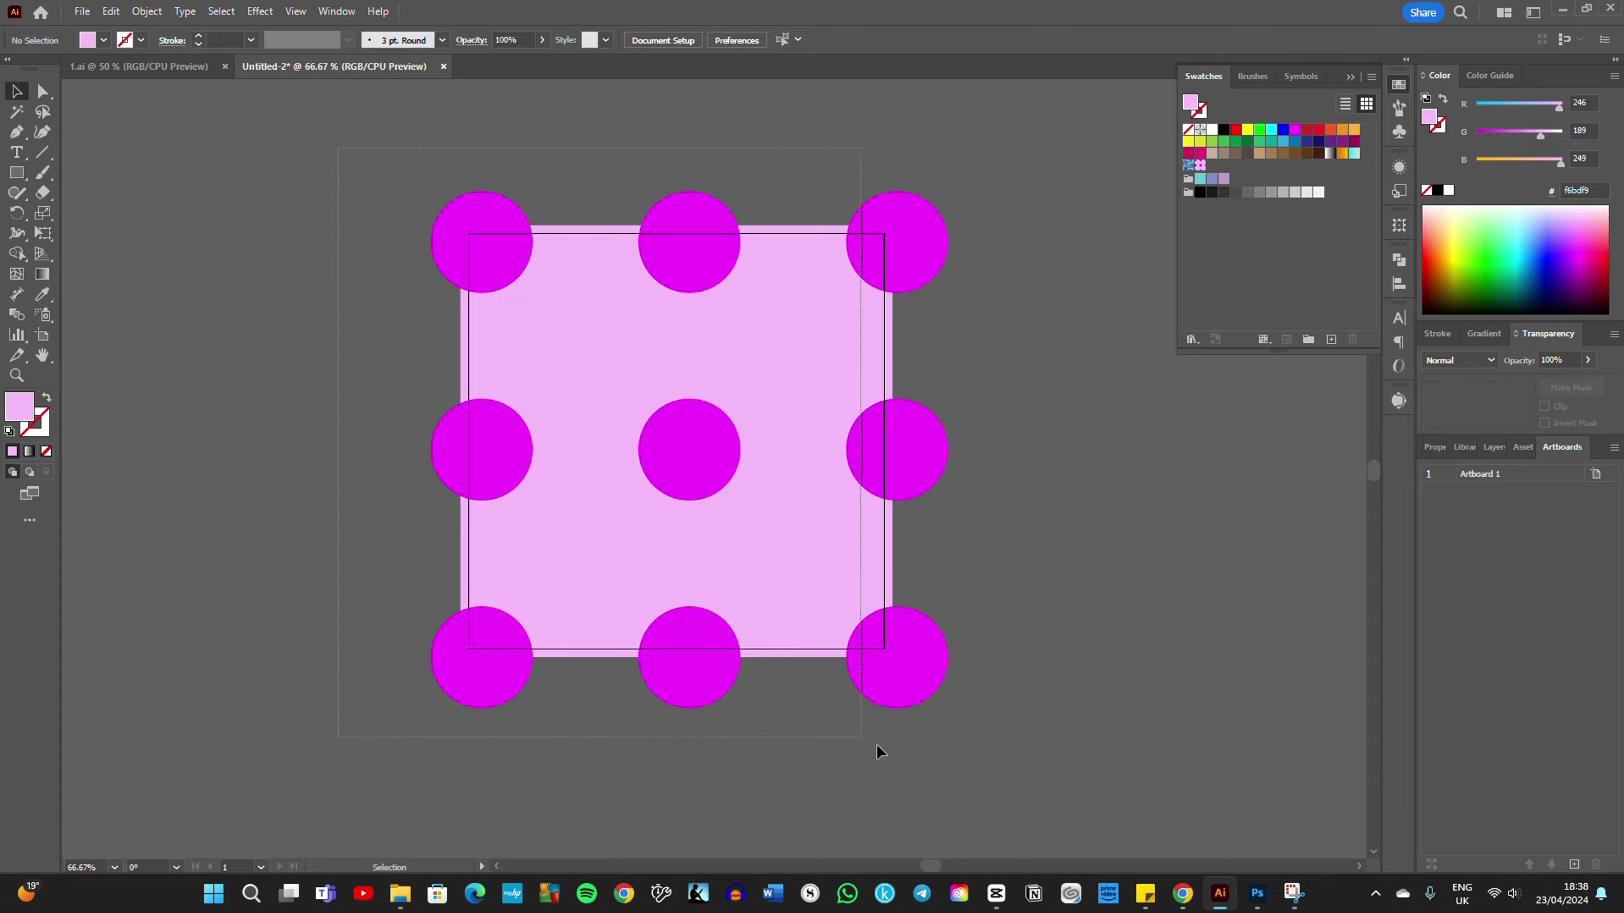
drag(466, 337, 1021, 756)
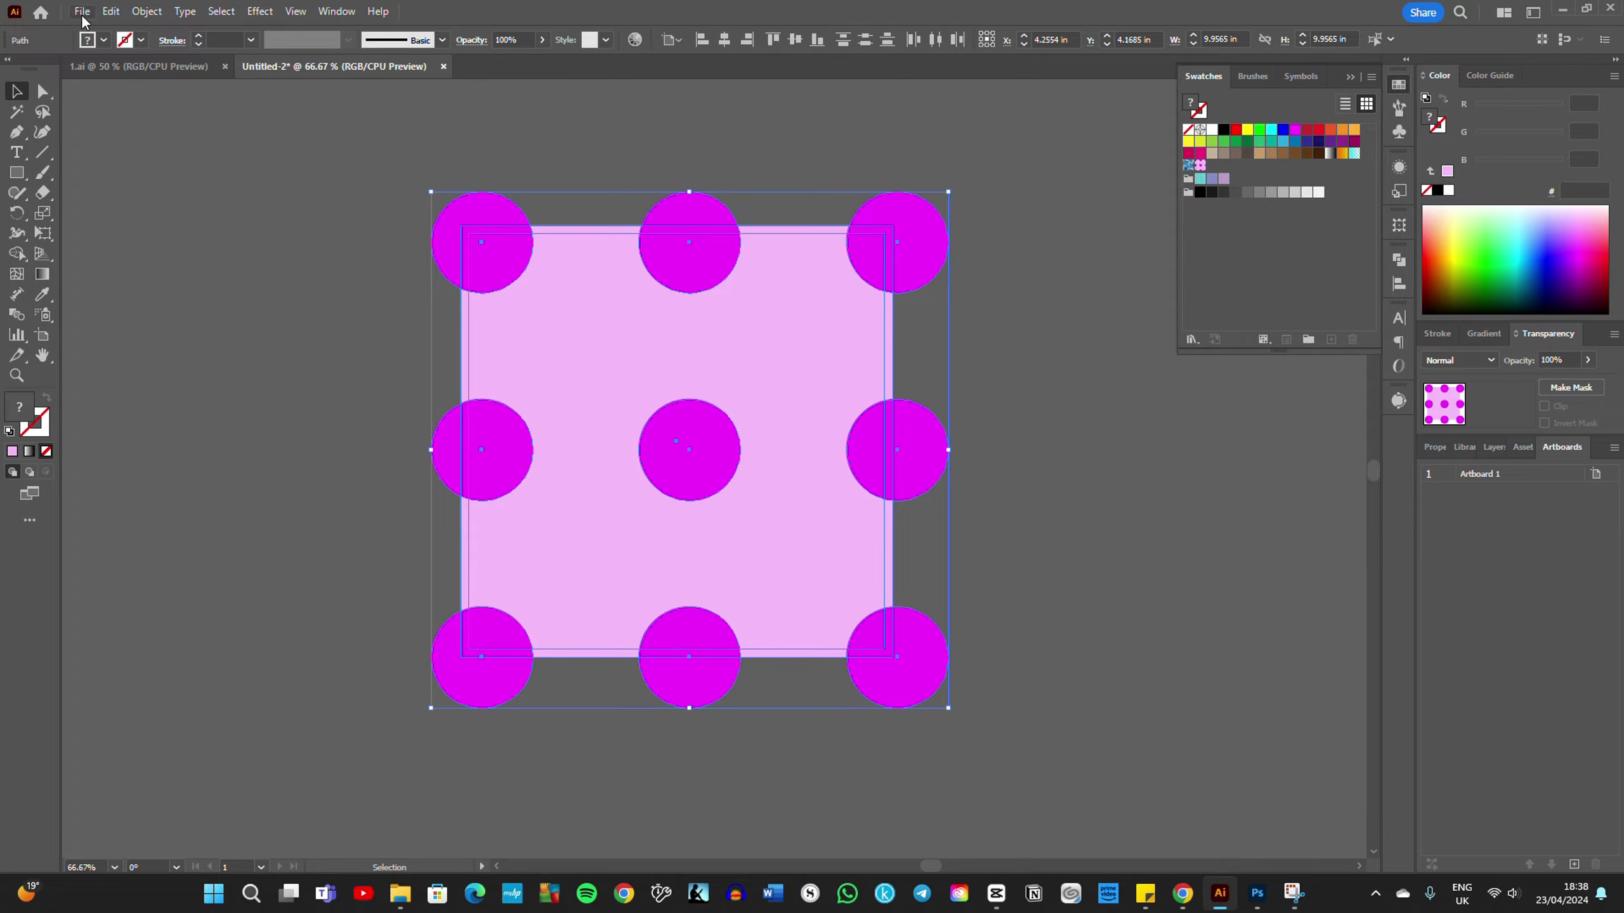
Step: Reselect all nine magenta circles and the pink square, then bring up the File menu
click(367, 165)
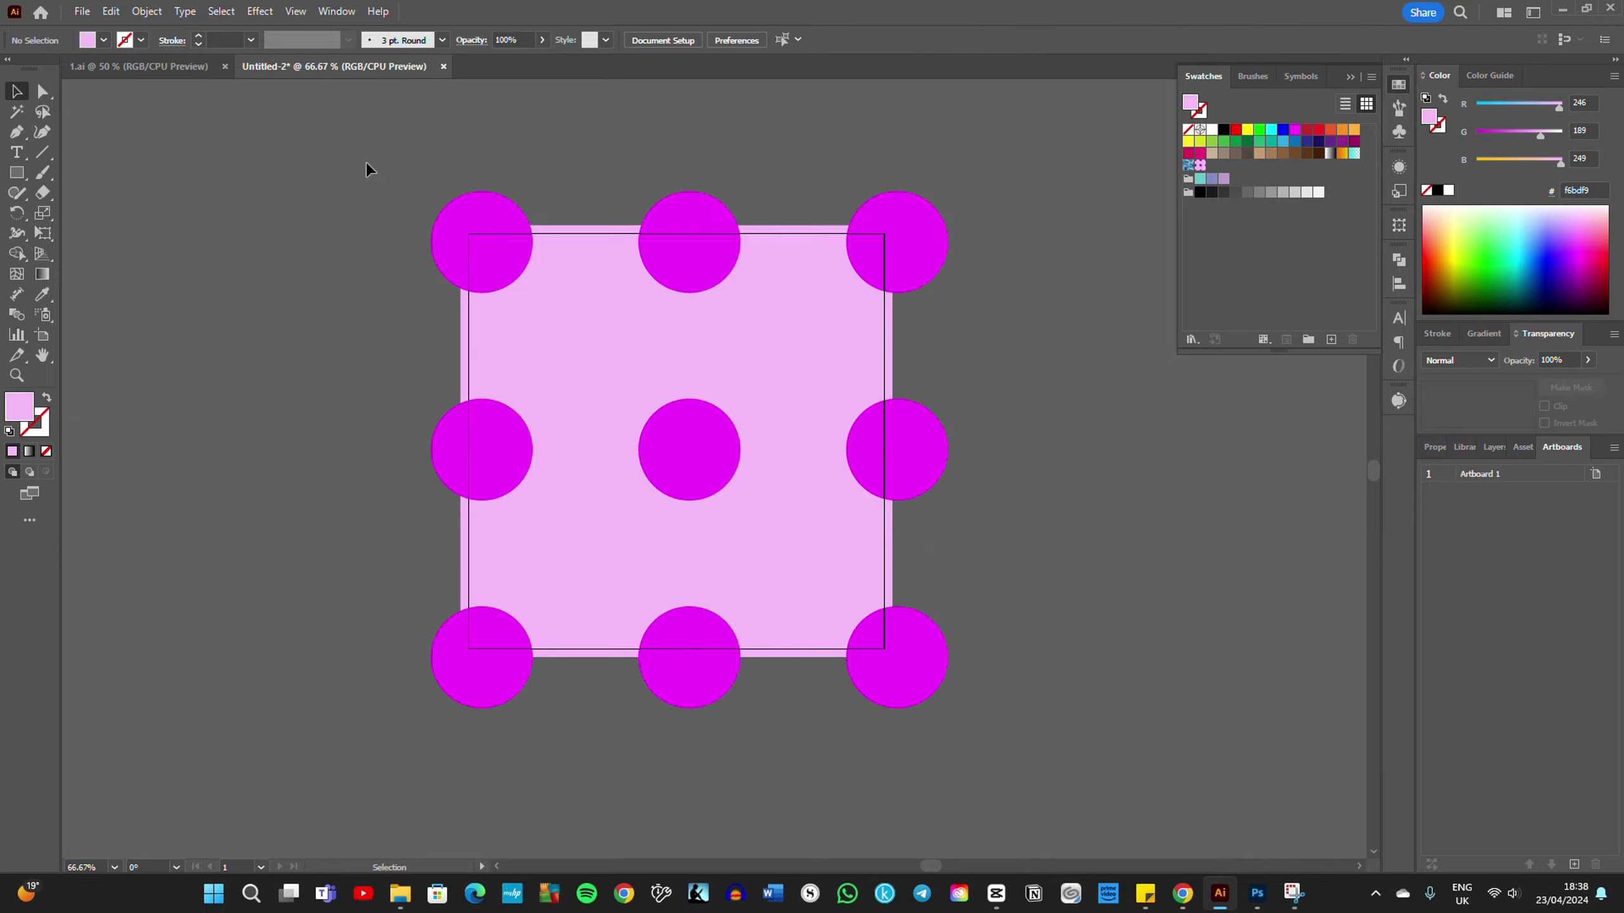
drag(351, 144, 938, 720)
drag(990, 749, 991, 749)
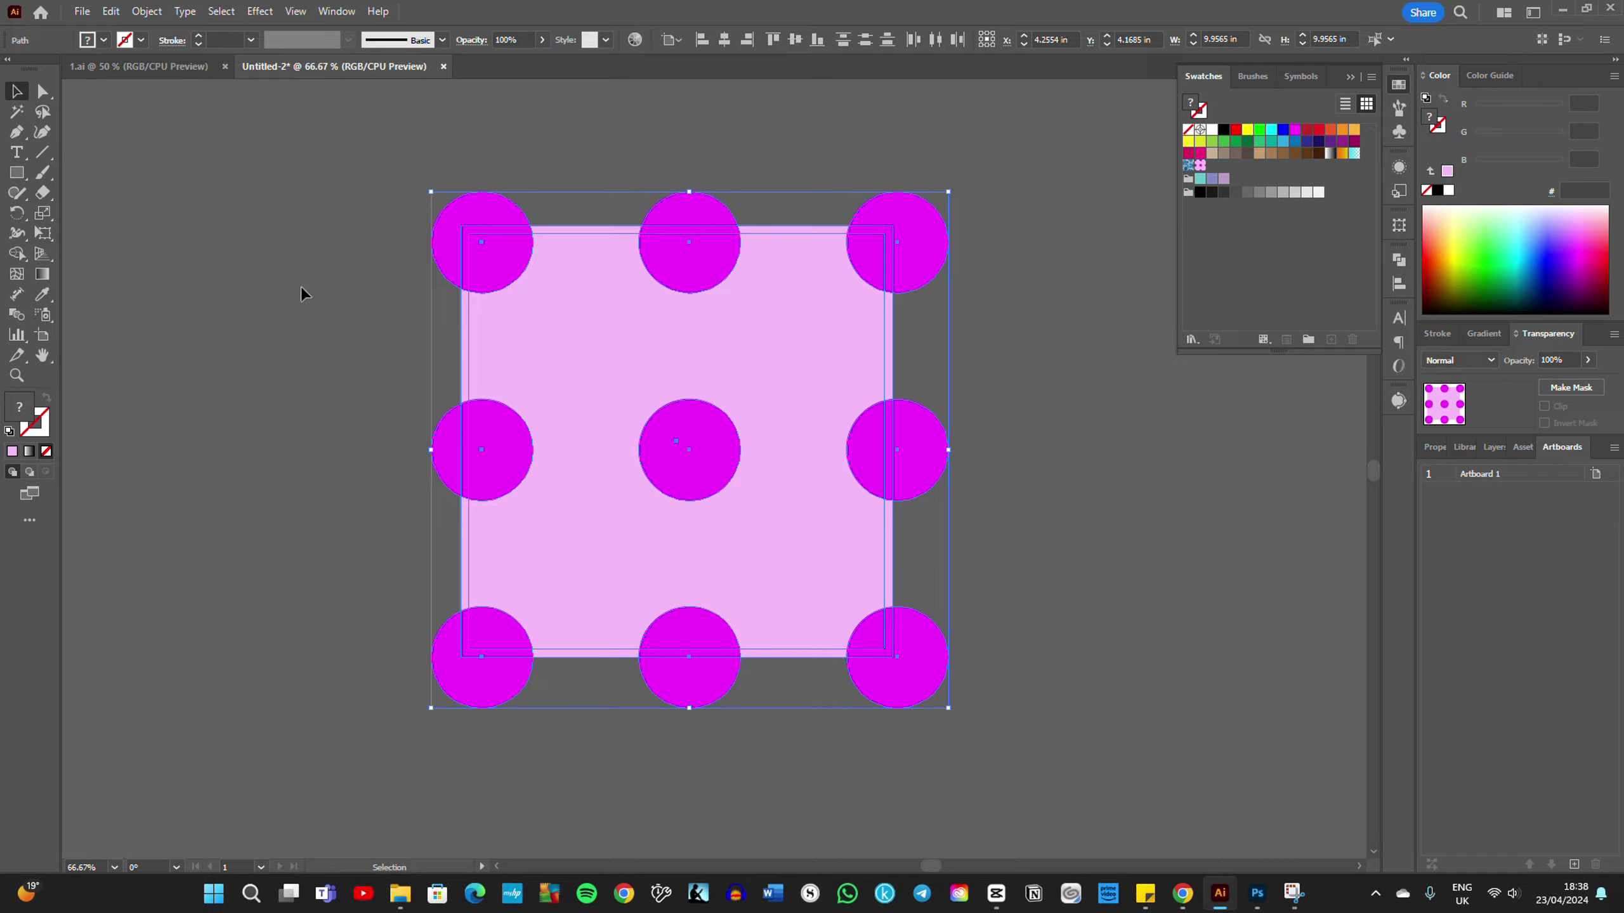
click(46, 344)
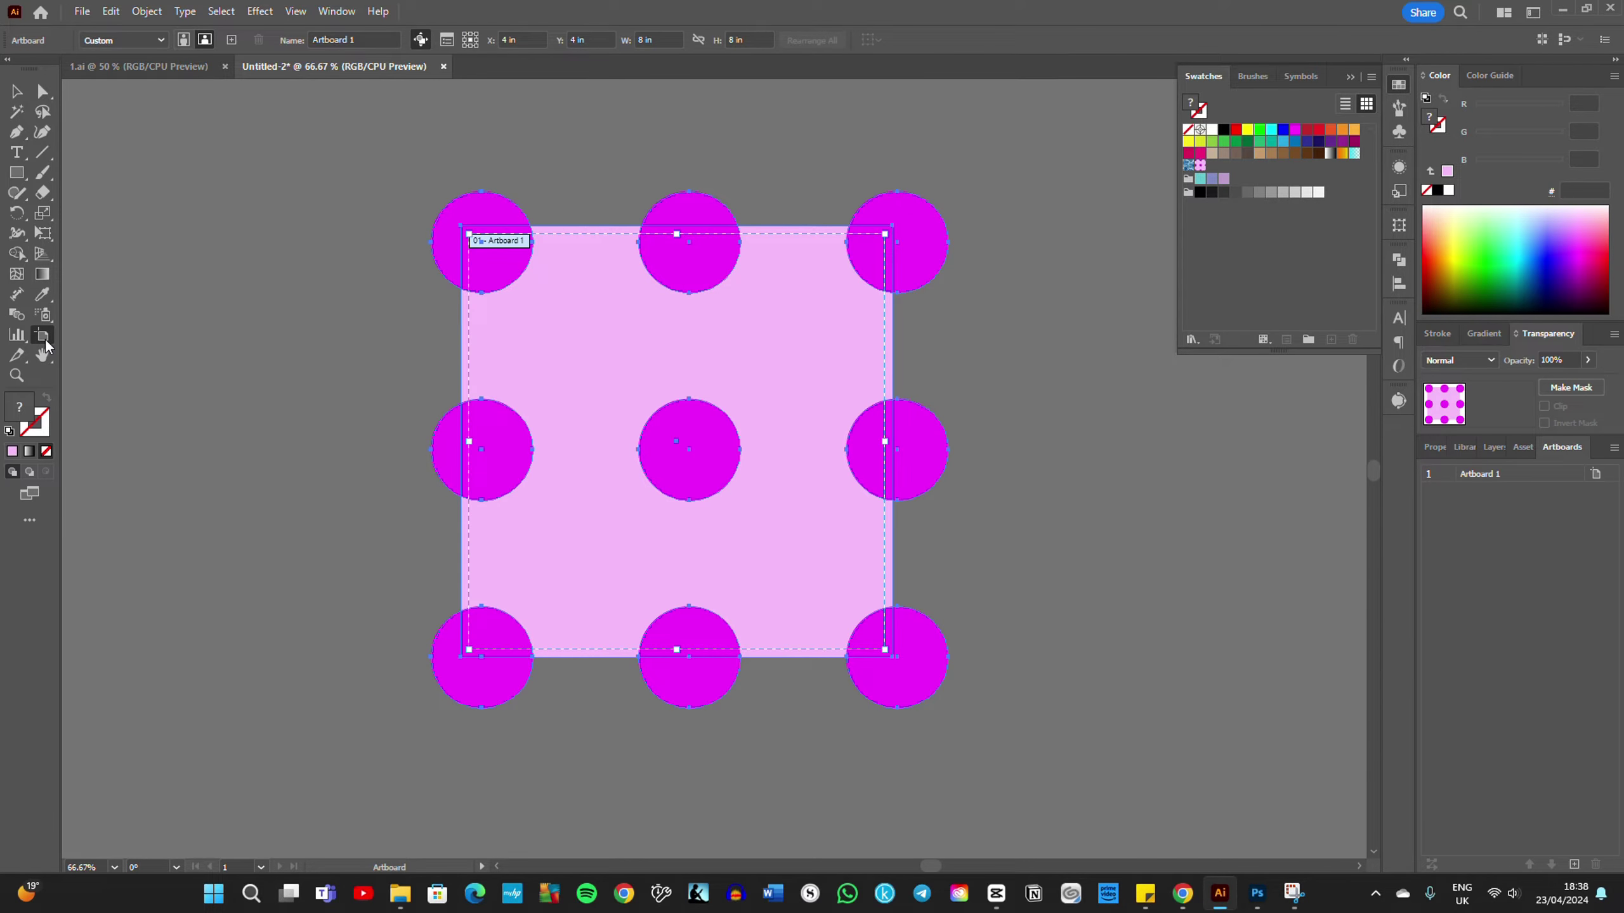
click(16, 92)
key(ctrl+a)
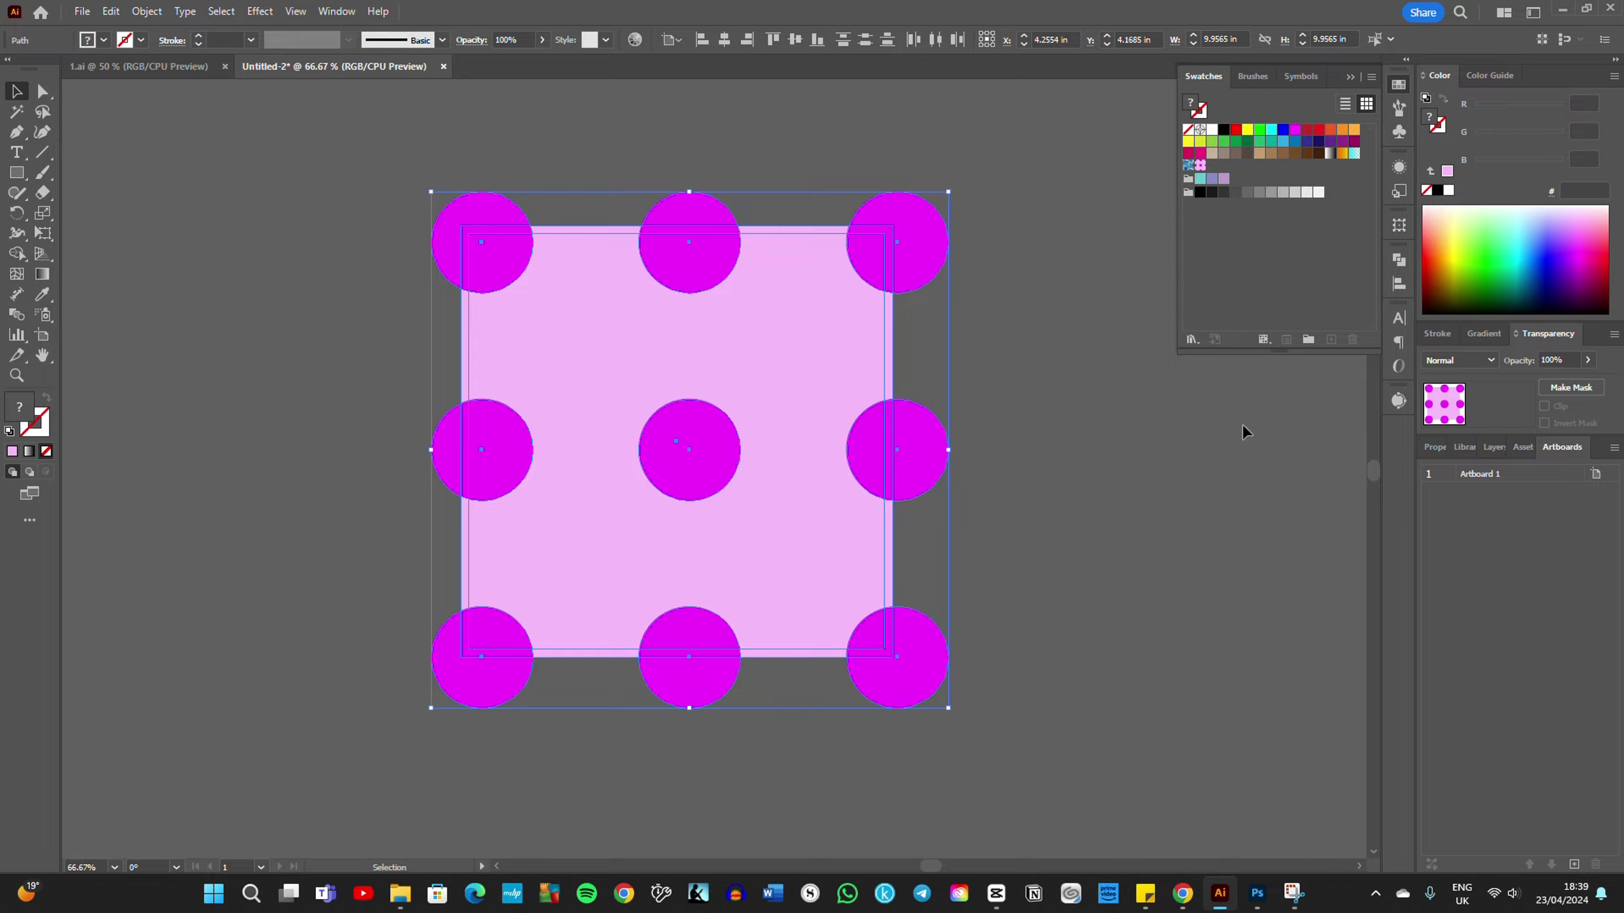
click(82, 11)
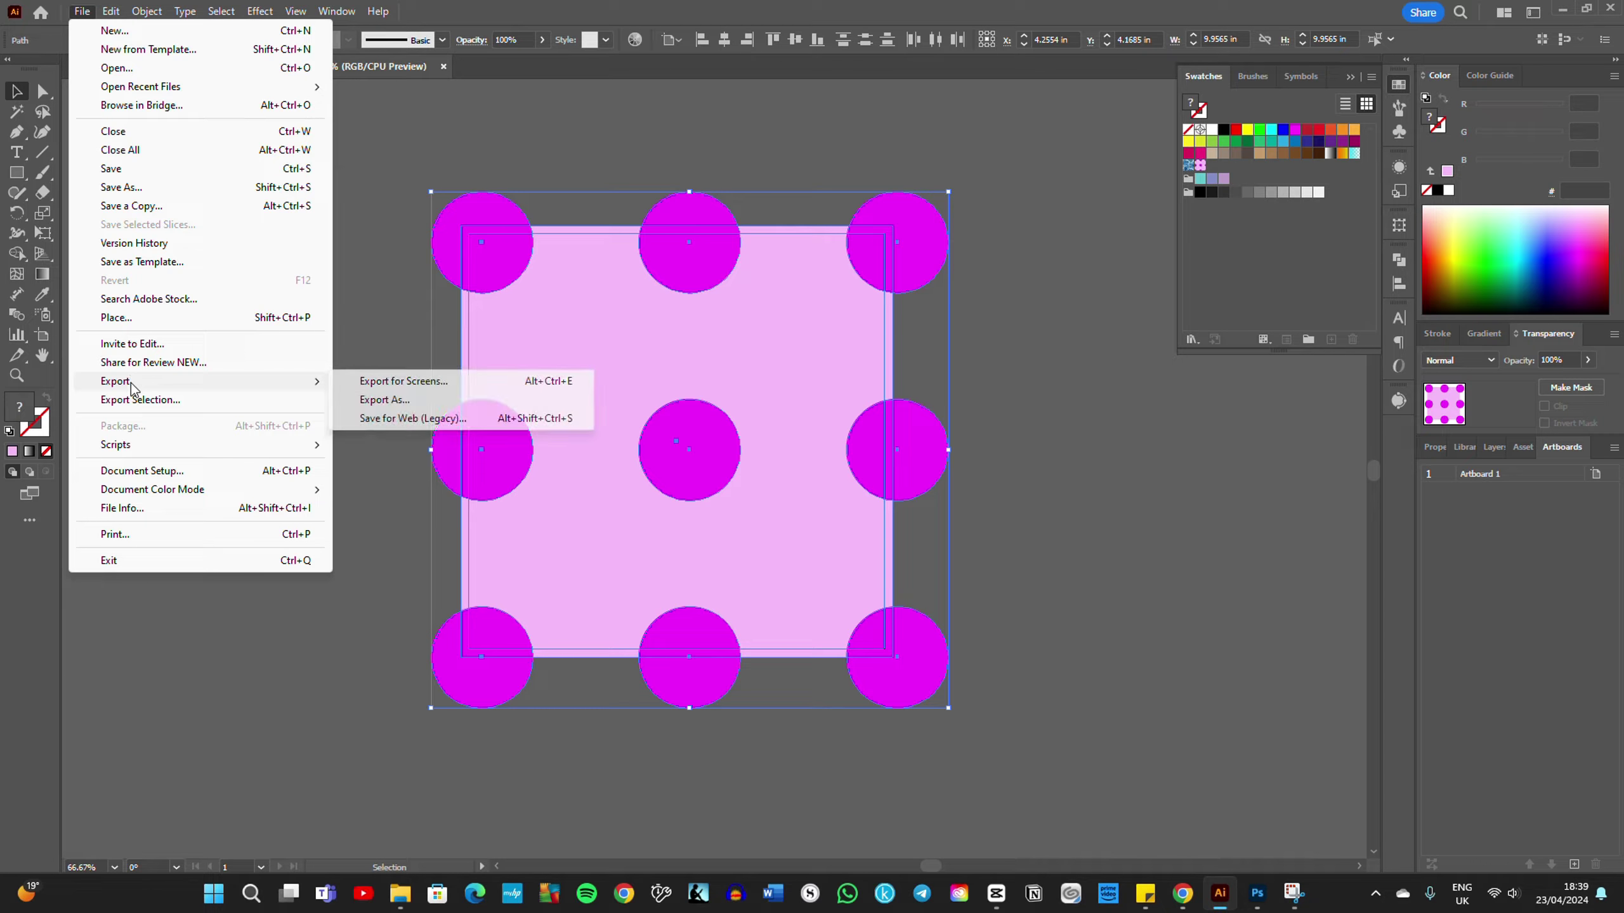
mouse_move(115, 381)
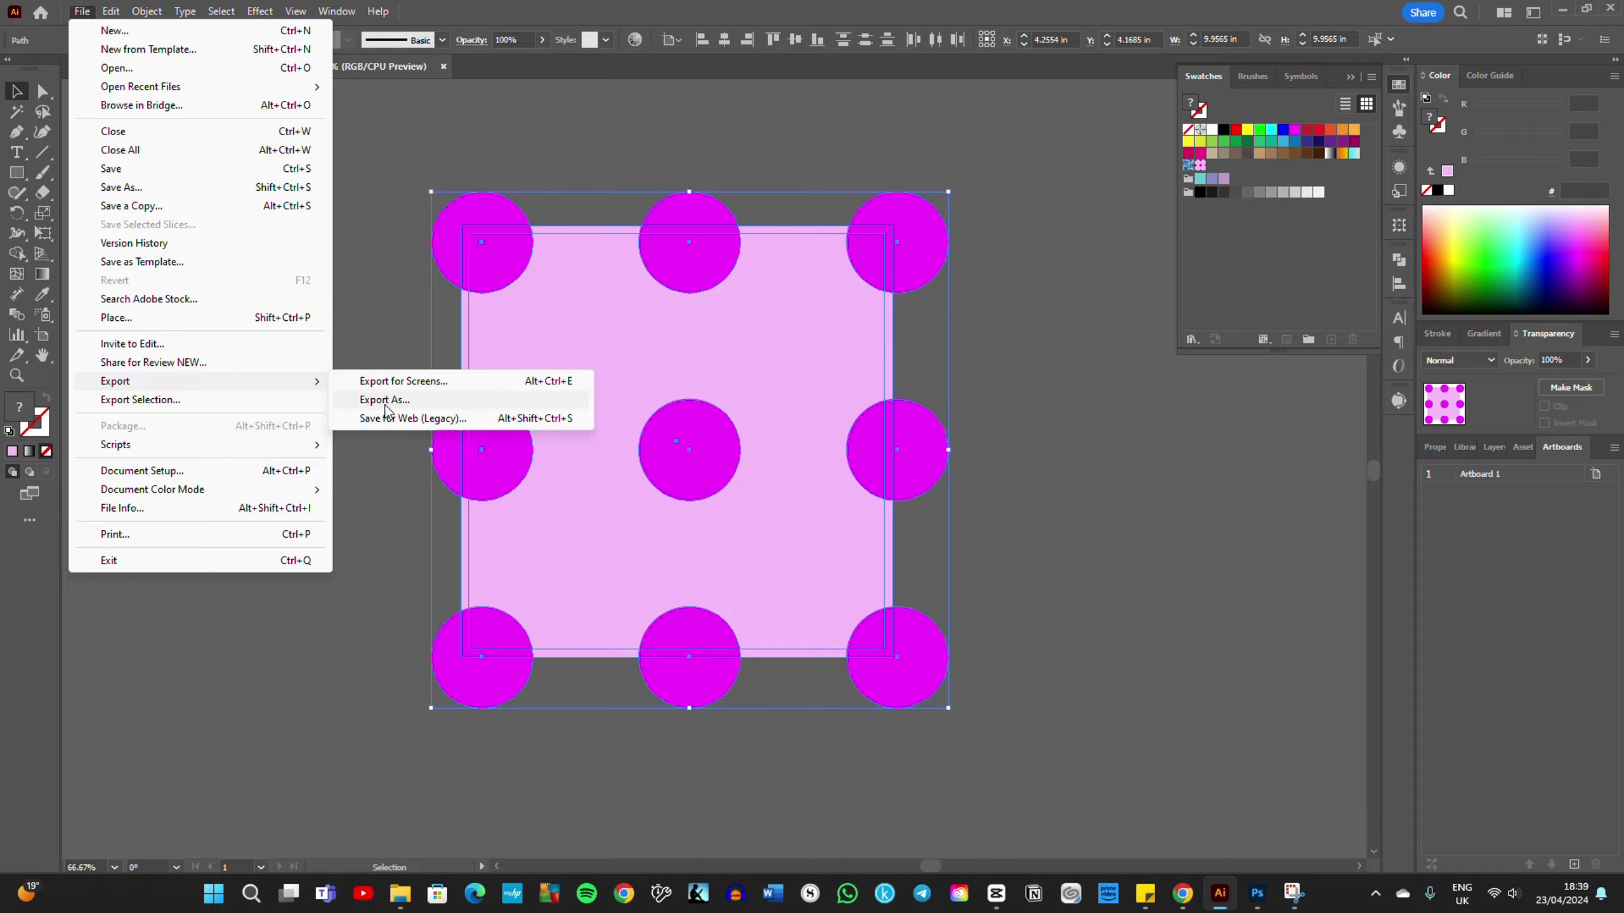
Step: Start an Export As named 'Pink dots' with JPEG as the format
click(387, 403)
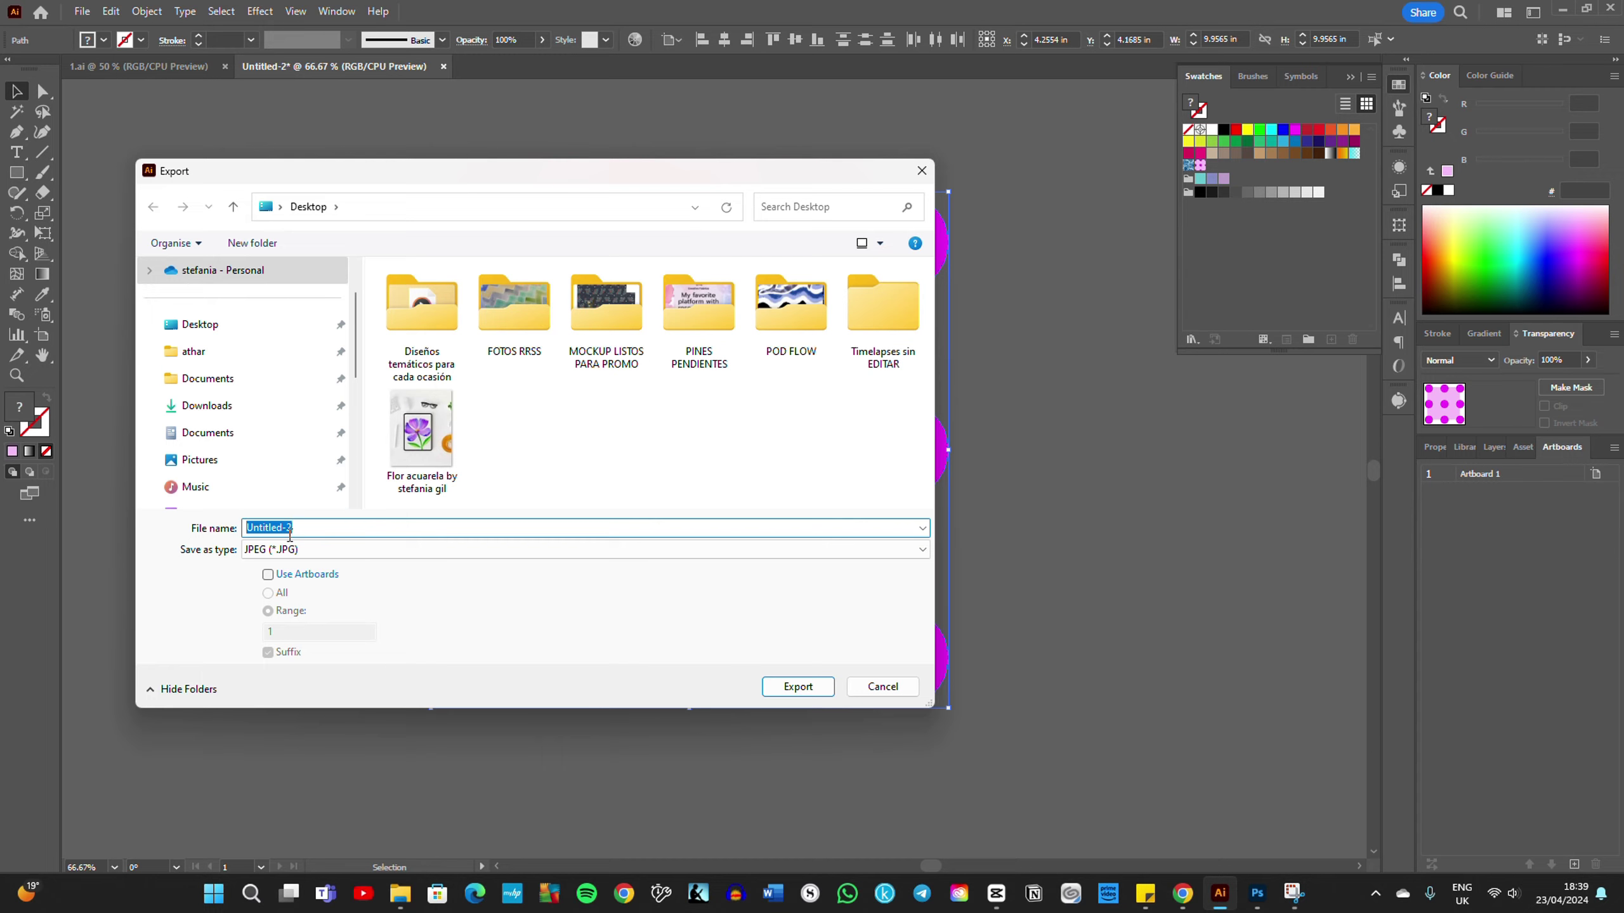
text(P)
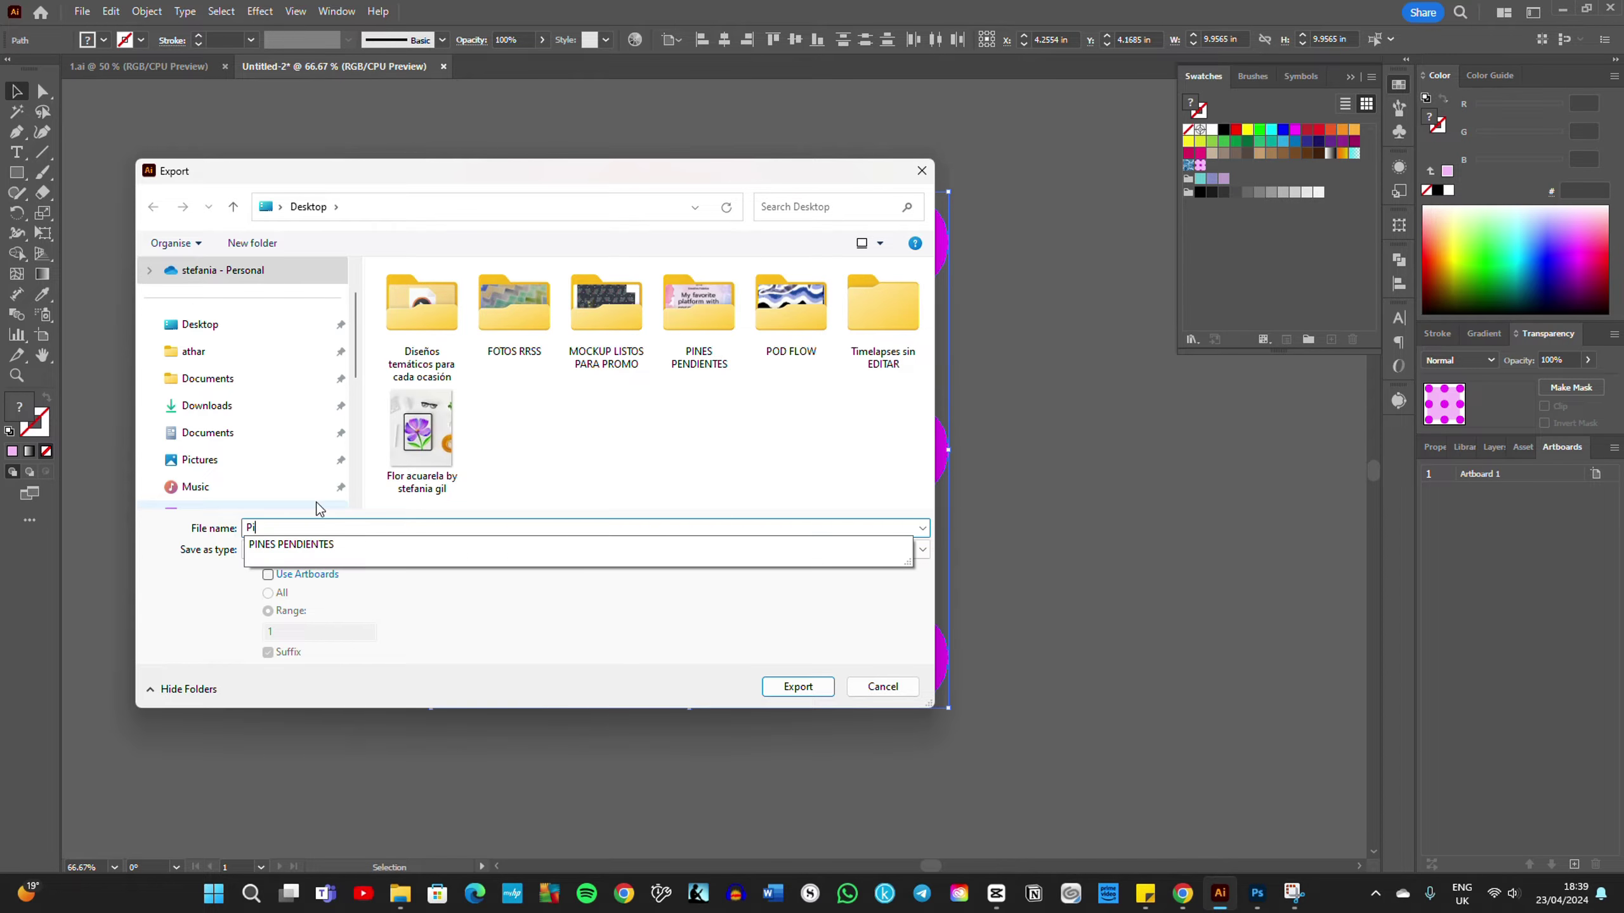
text(ink dots)
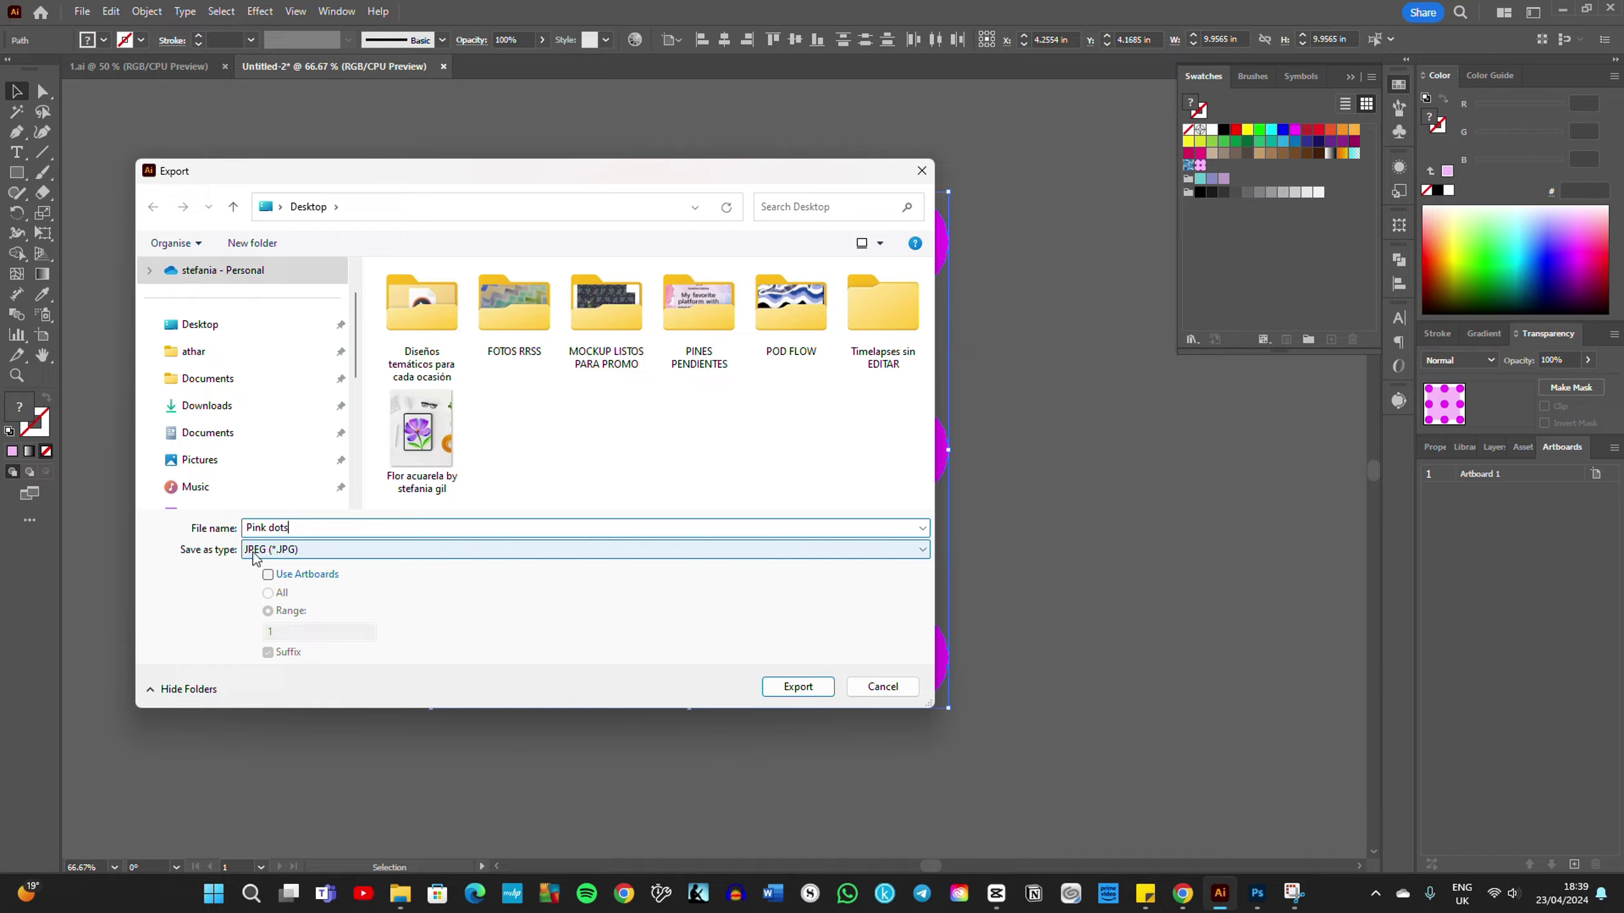
click(279, 554)
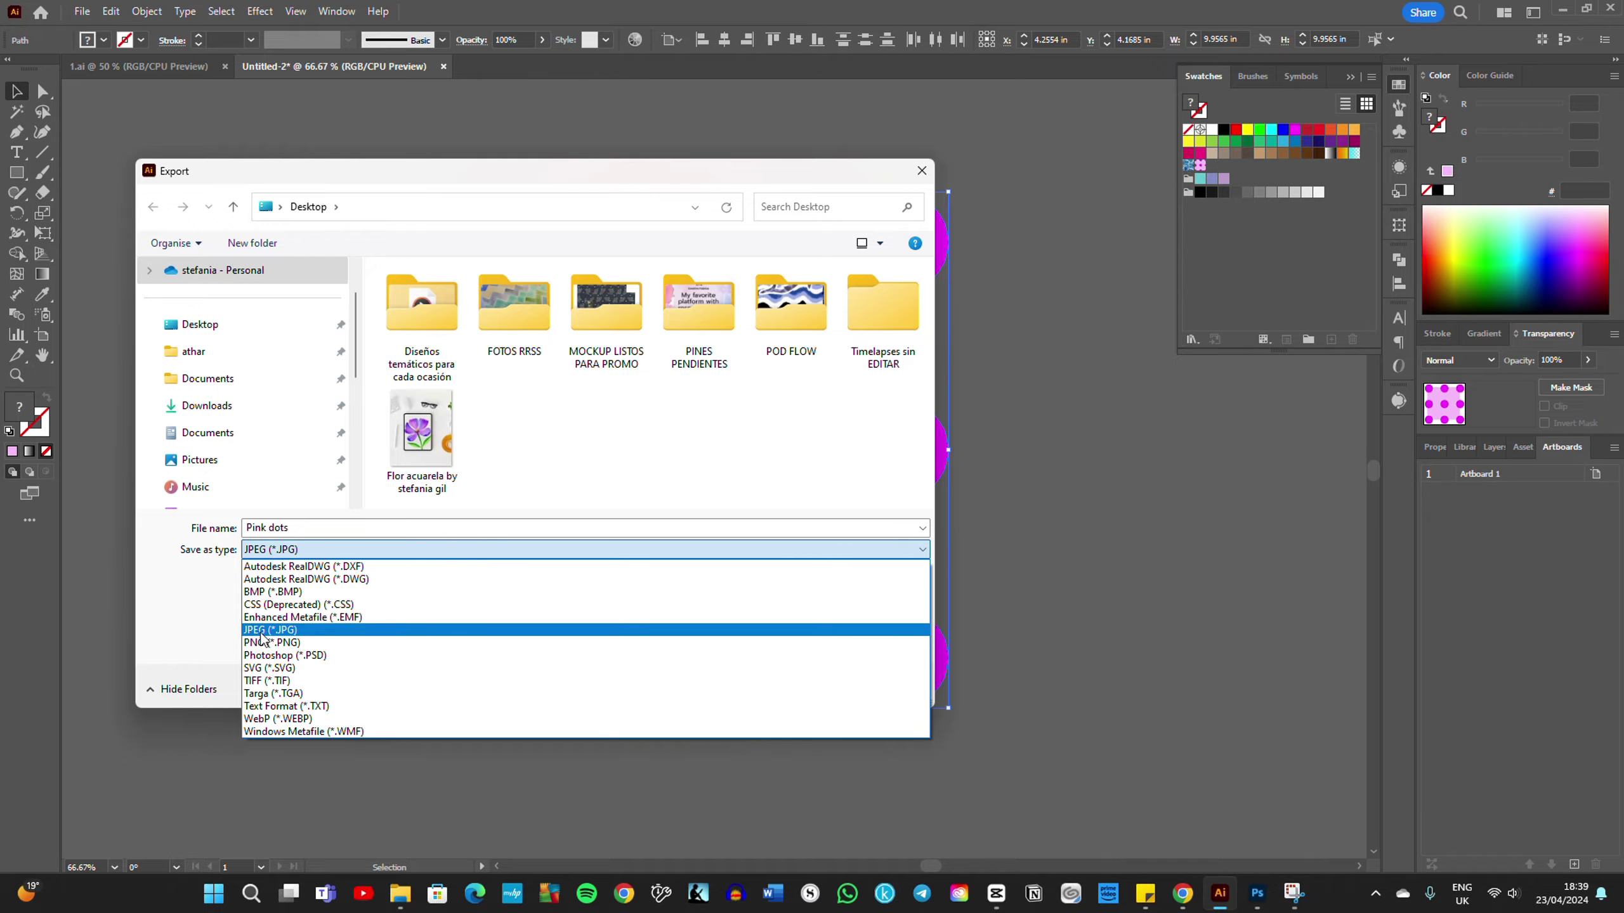
click(265, 631)
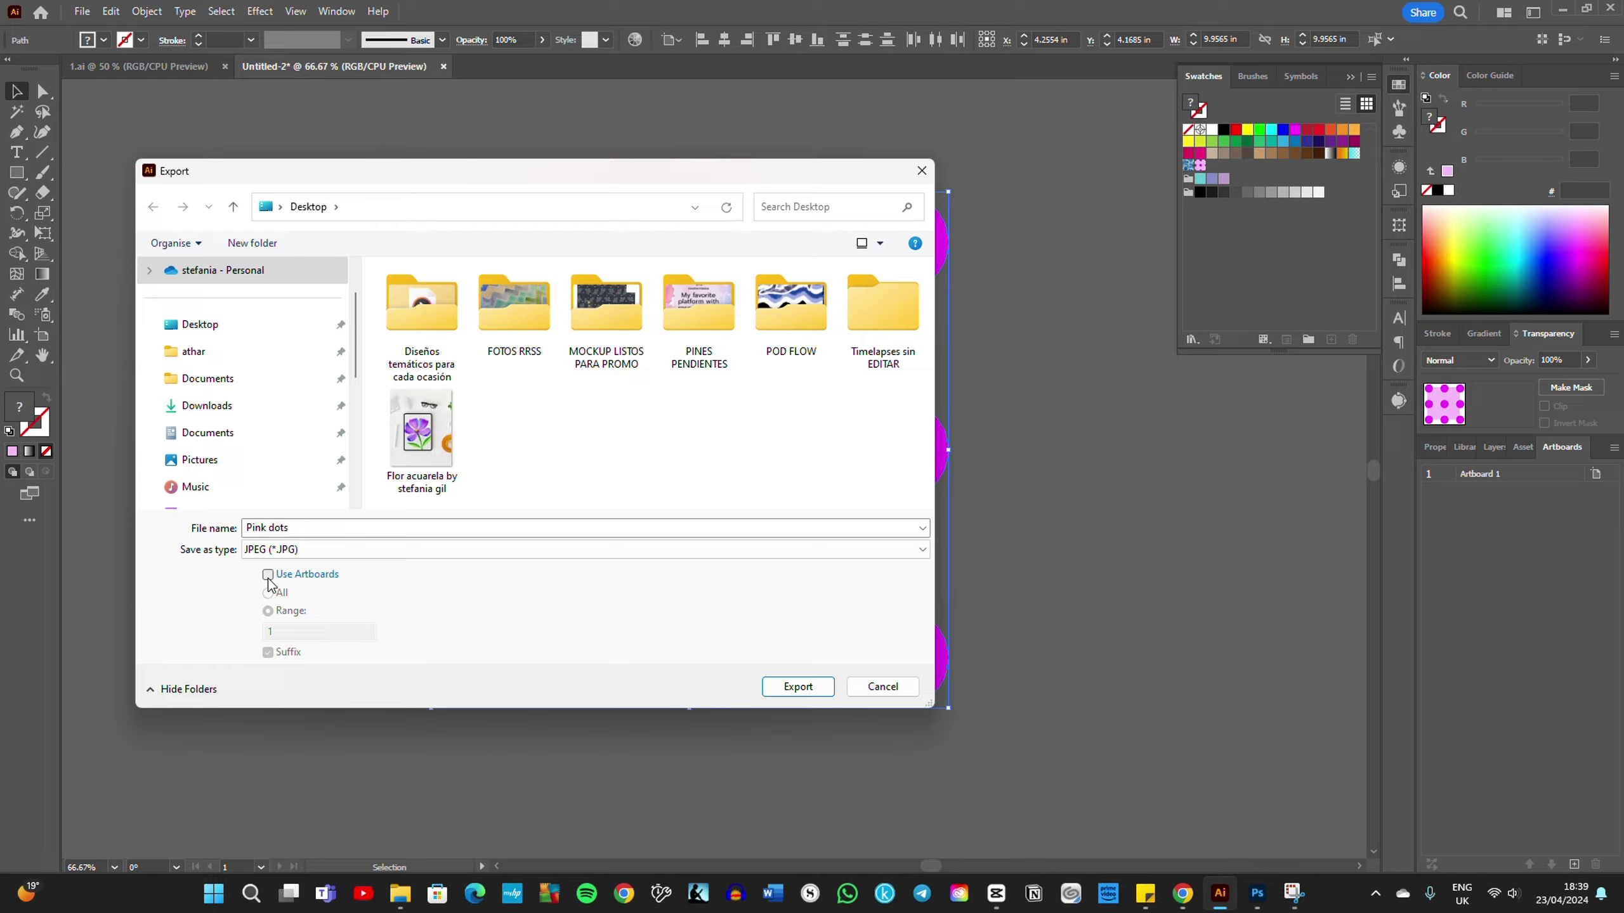
Step: Limit the export to artboard range 1 with Use Artboards and export the JPEG
click(268, 576)
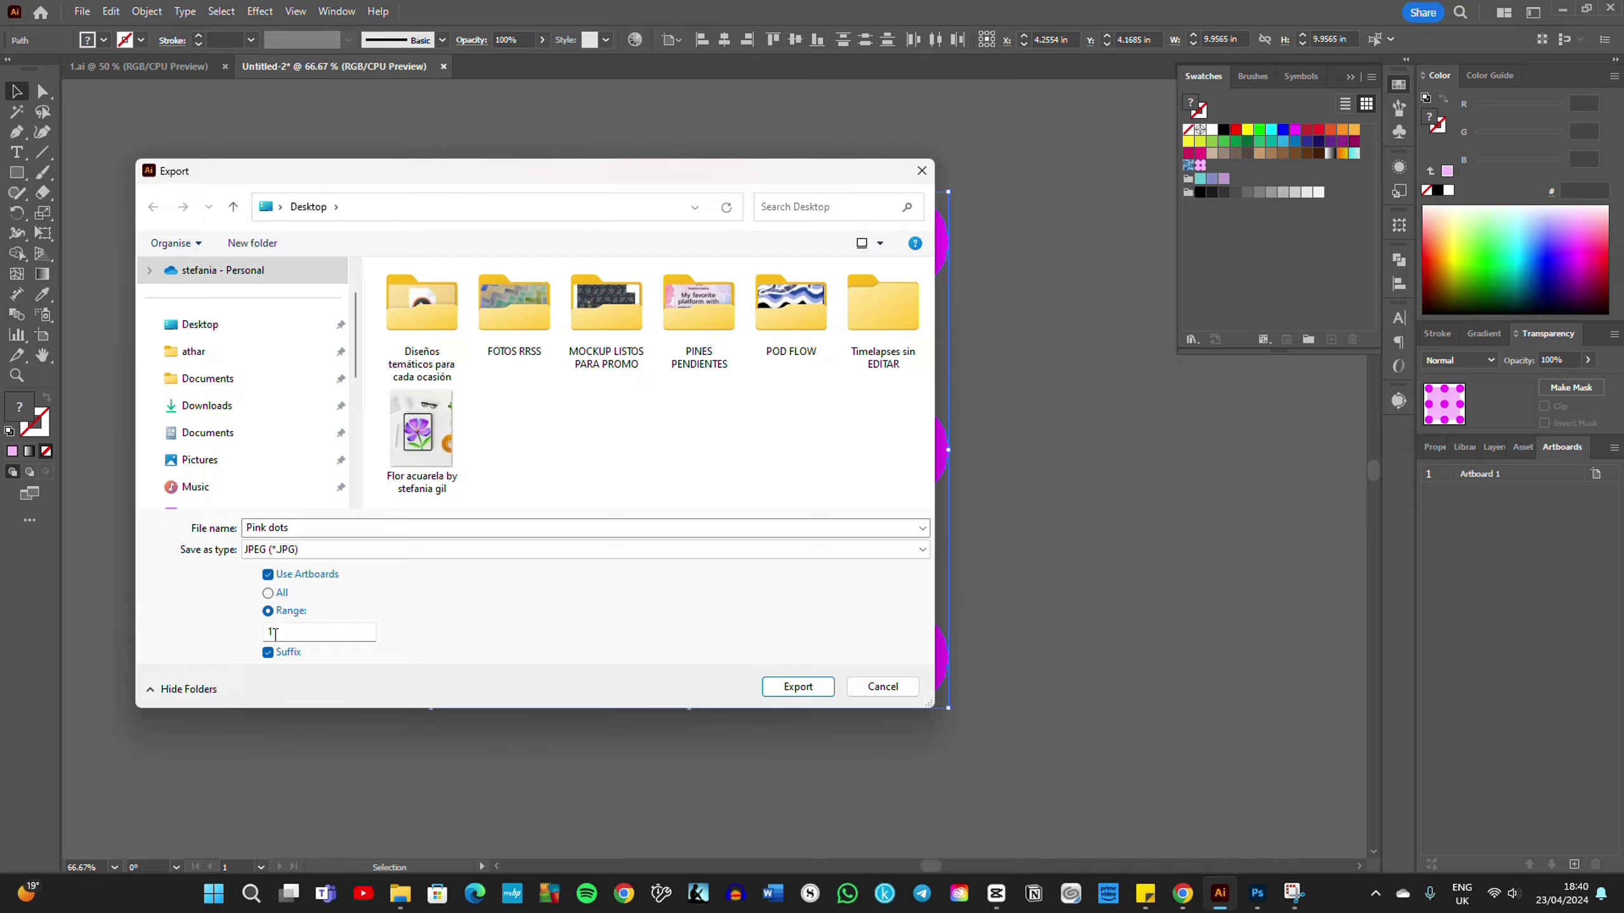
double_click(274, 634)
click(336, 633)
click(779, 687)
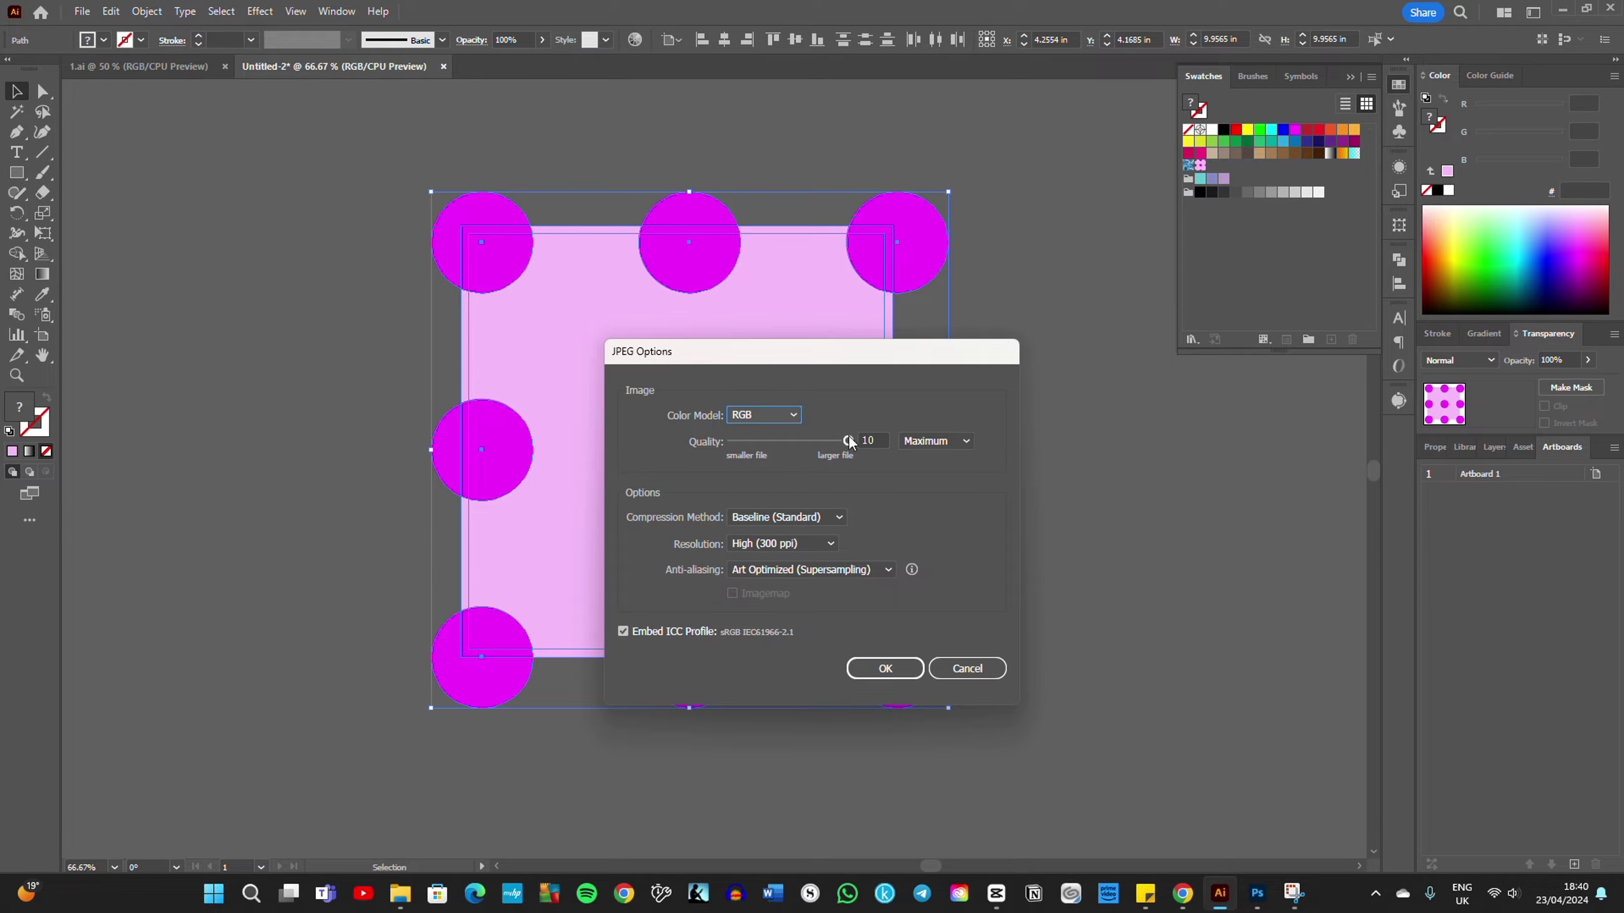
Step: Confirm JPEG Options: RGB, quality 10, Baseline (Standard), High 300 ppi, Art Optimized anti-aliasing
double_click(872, 441)
click(810, 517)
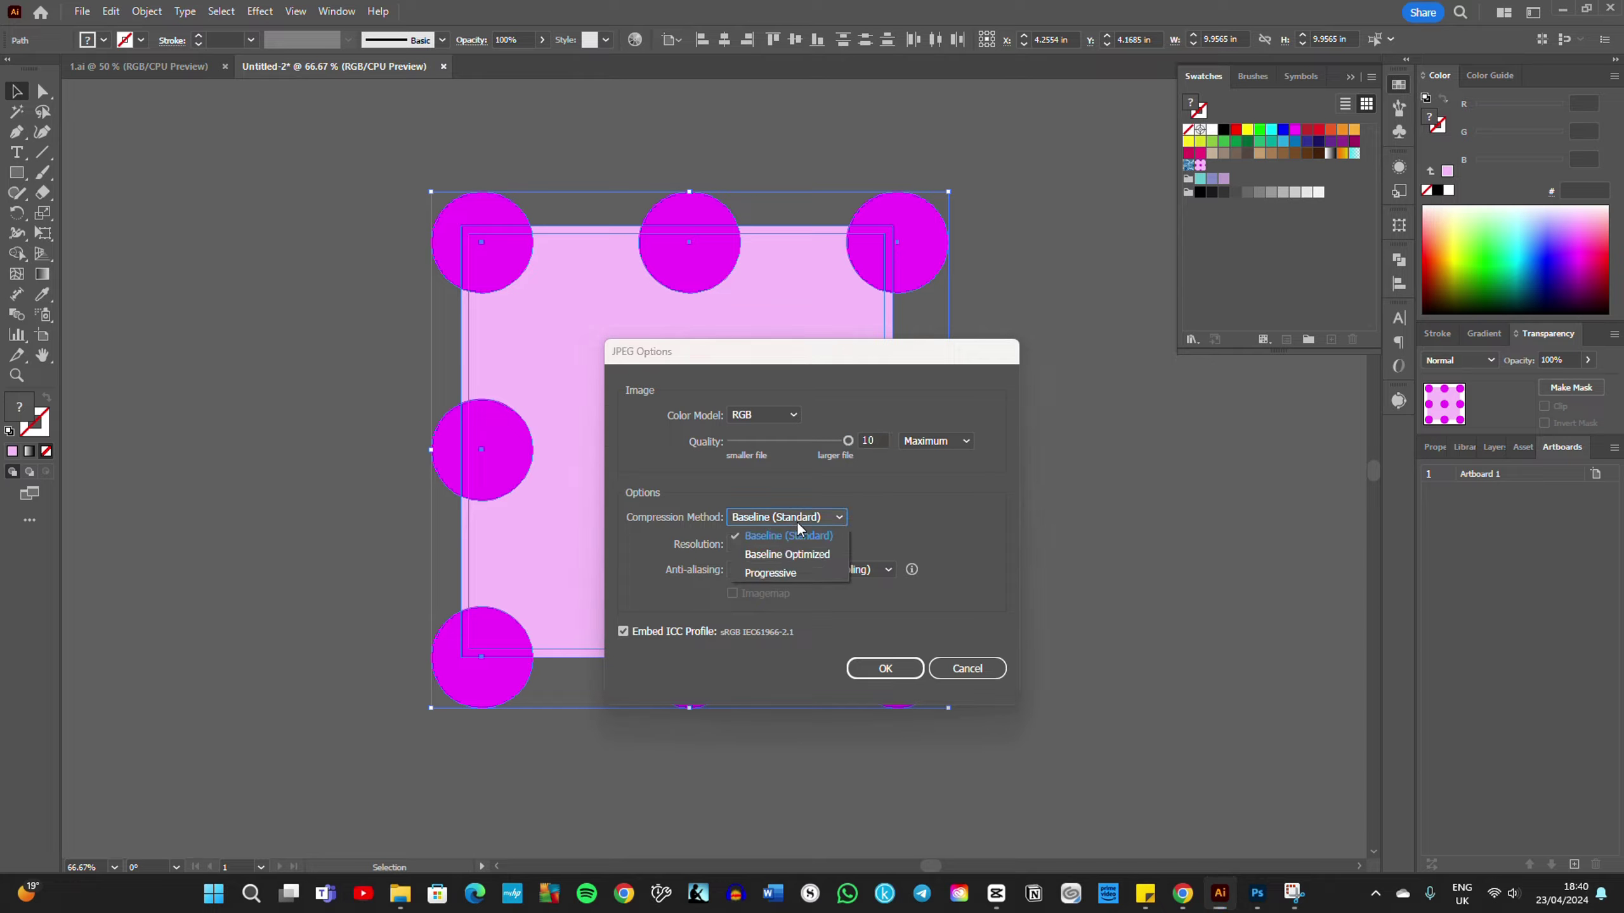
click(799, 537)
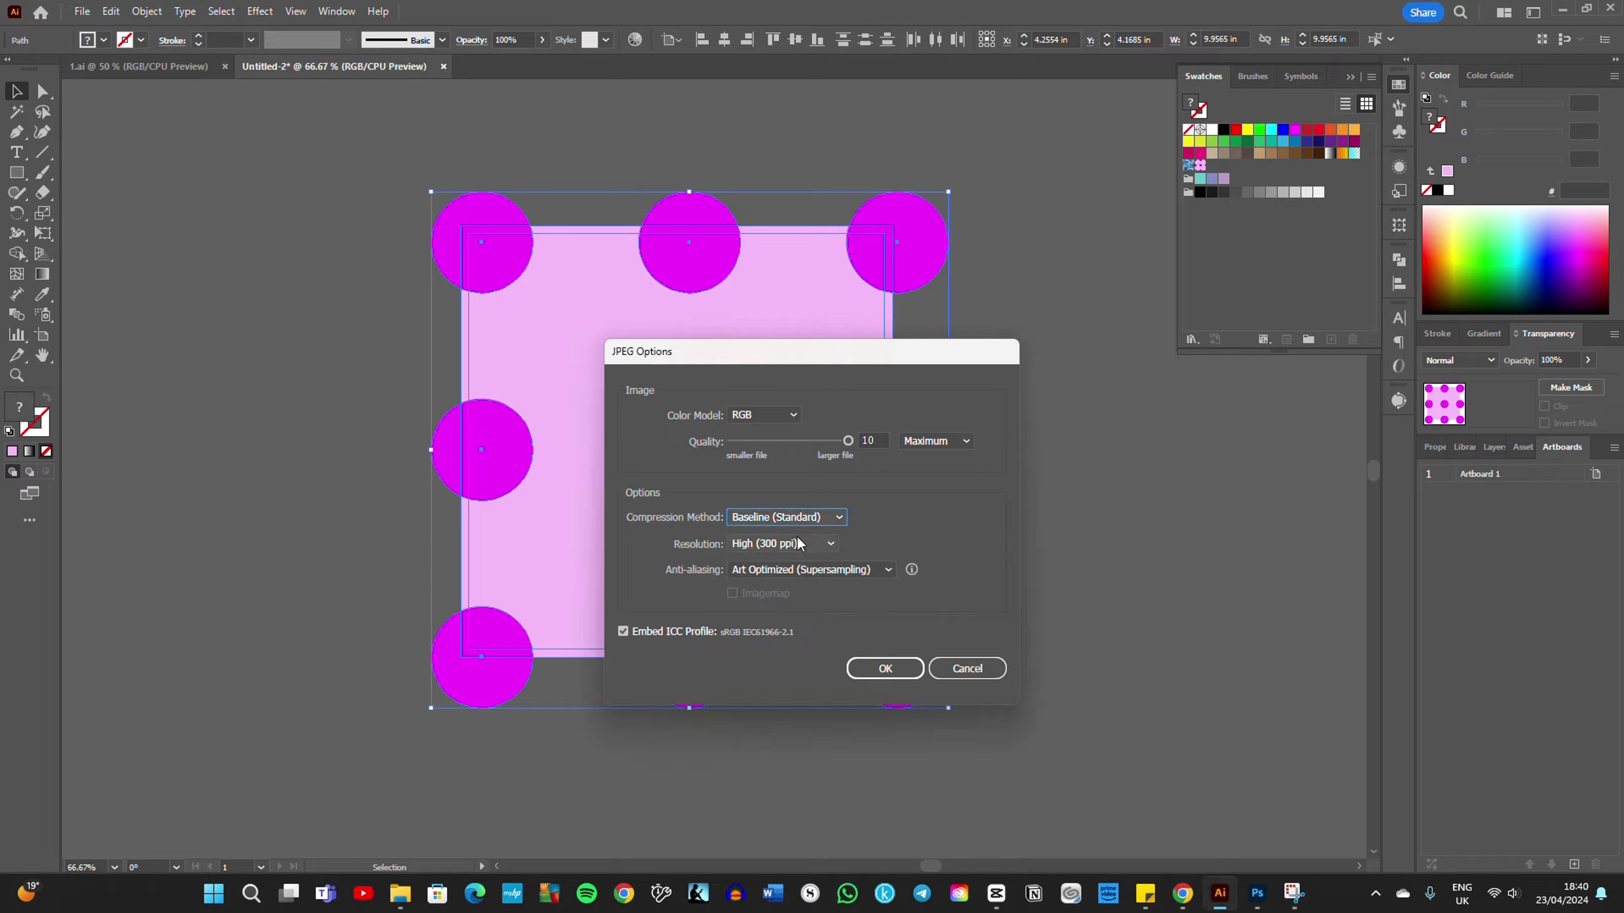
click(788, 553)
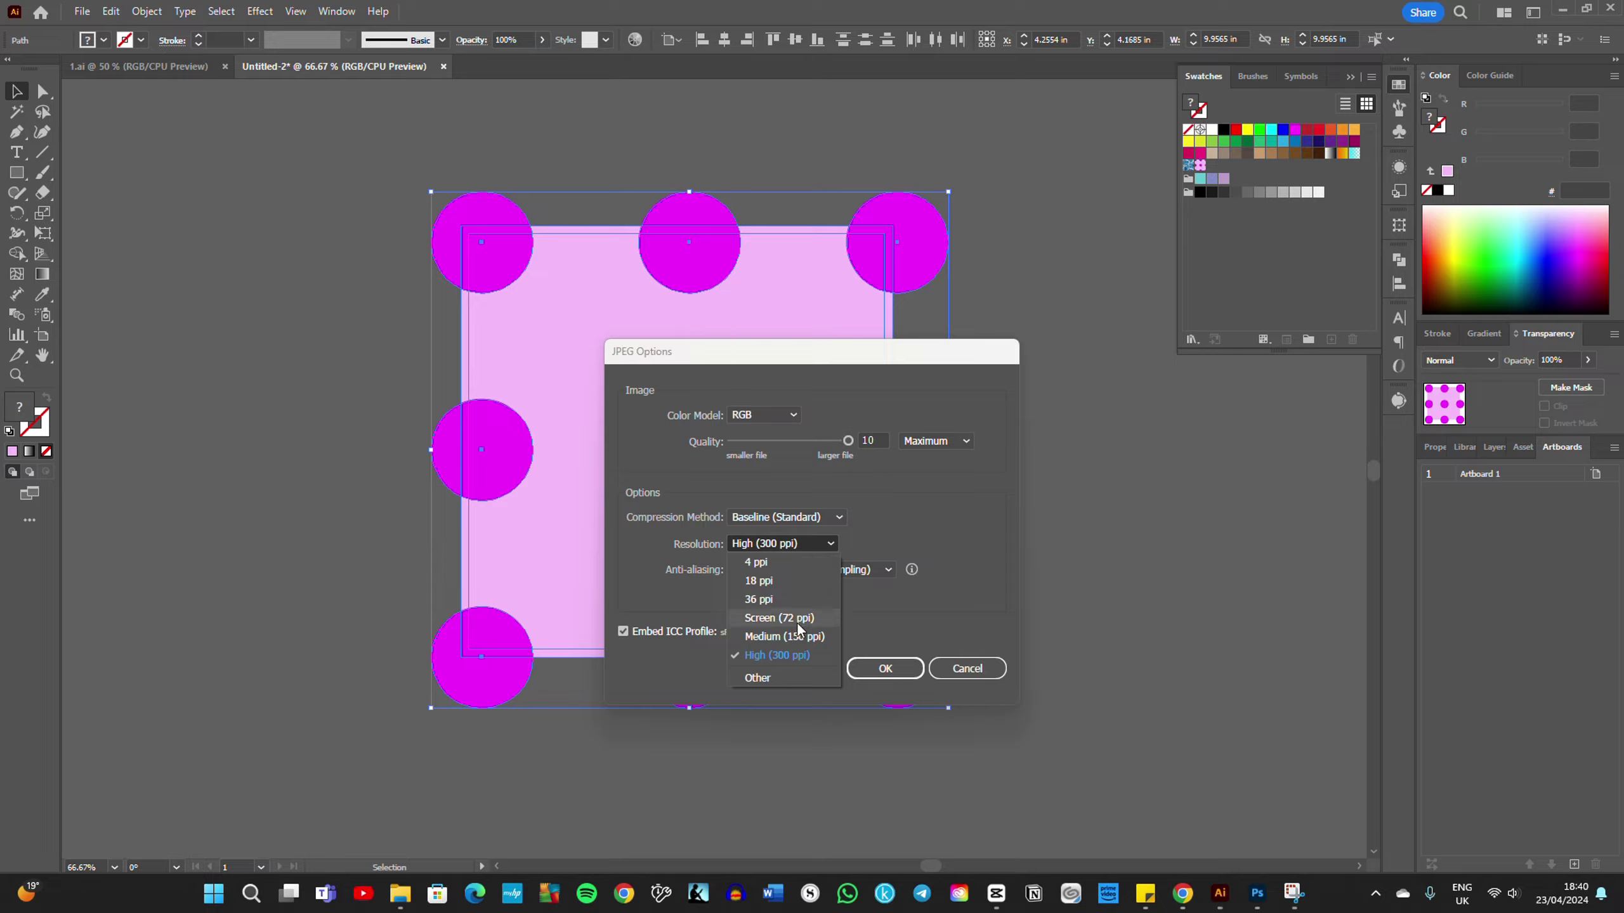
click(796, 659)
click(803, 570)
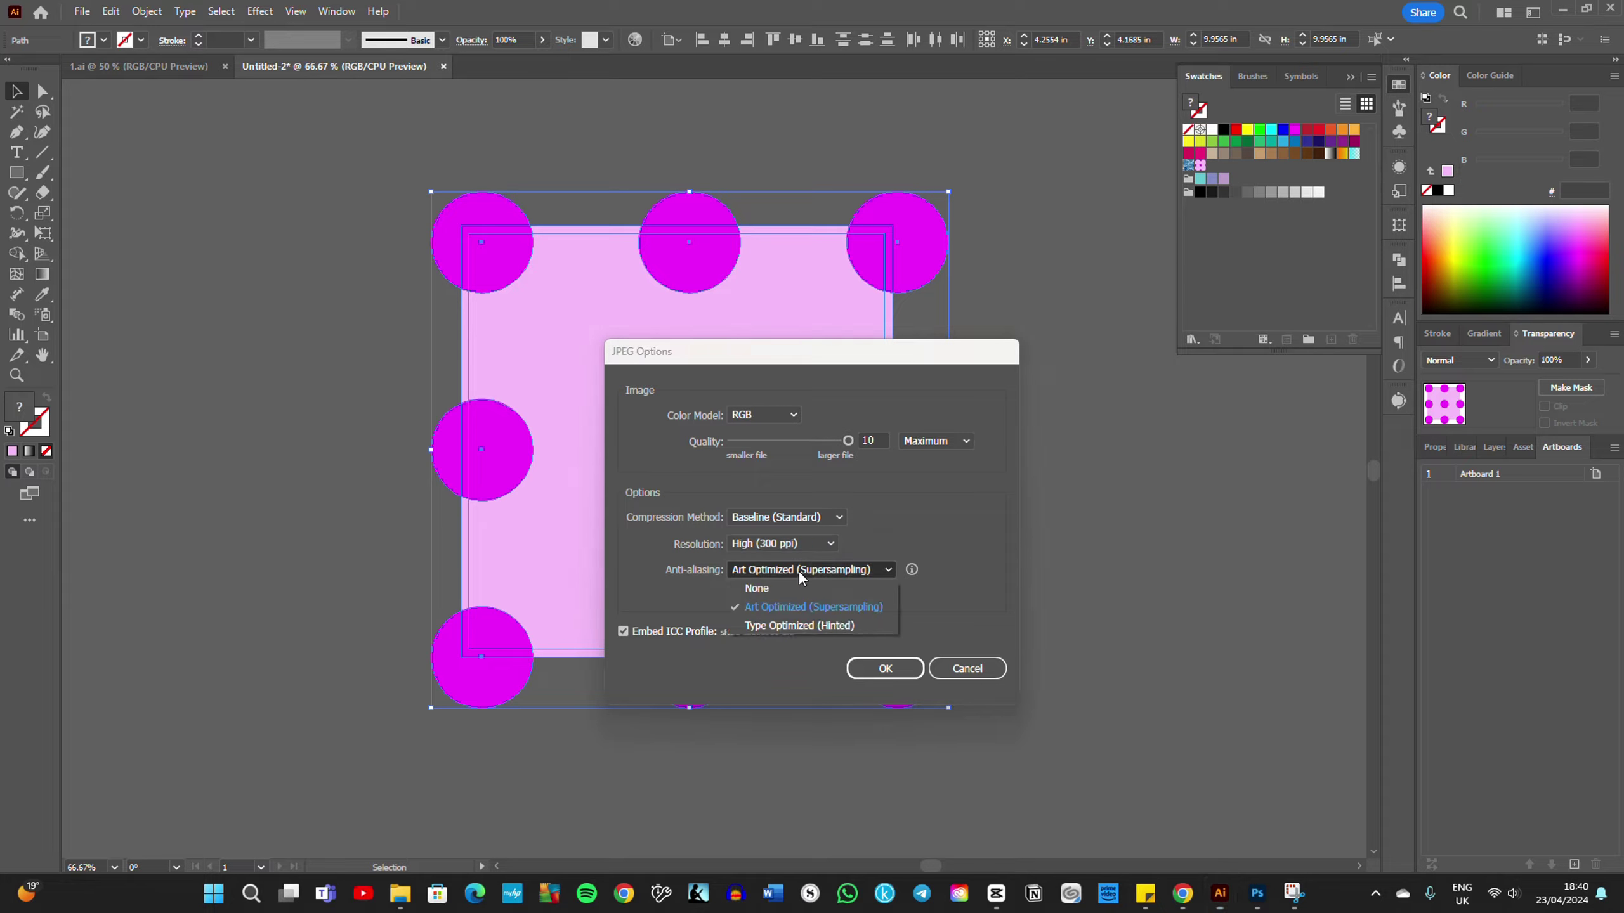
click(819, 614)
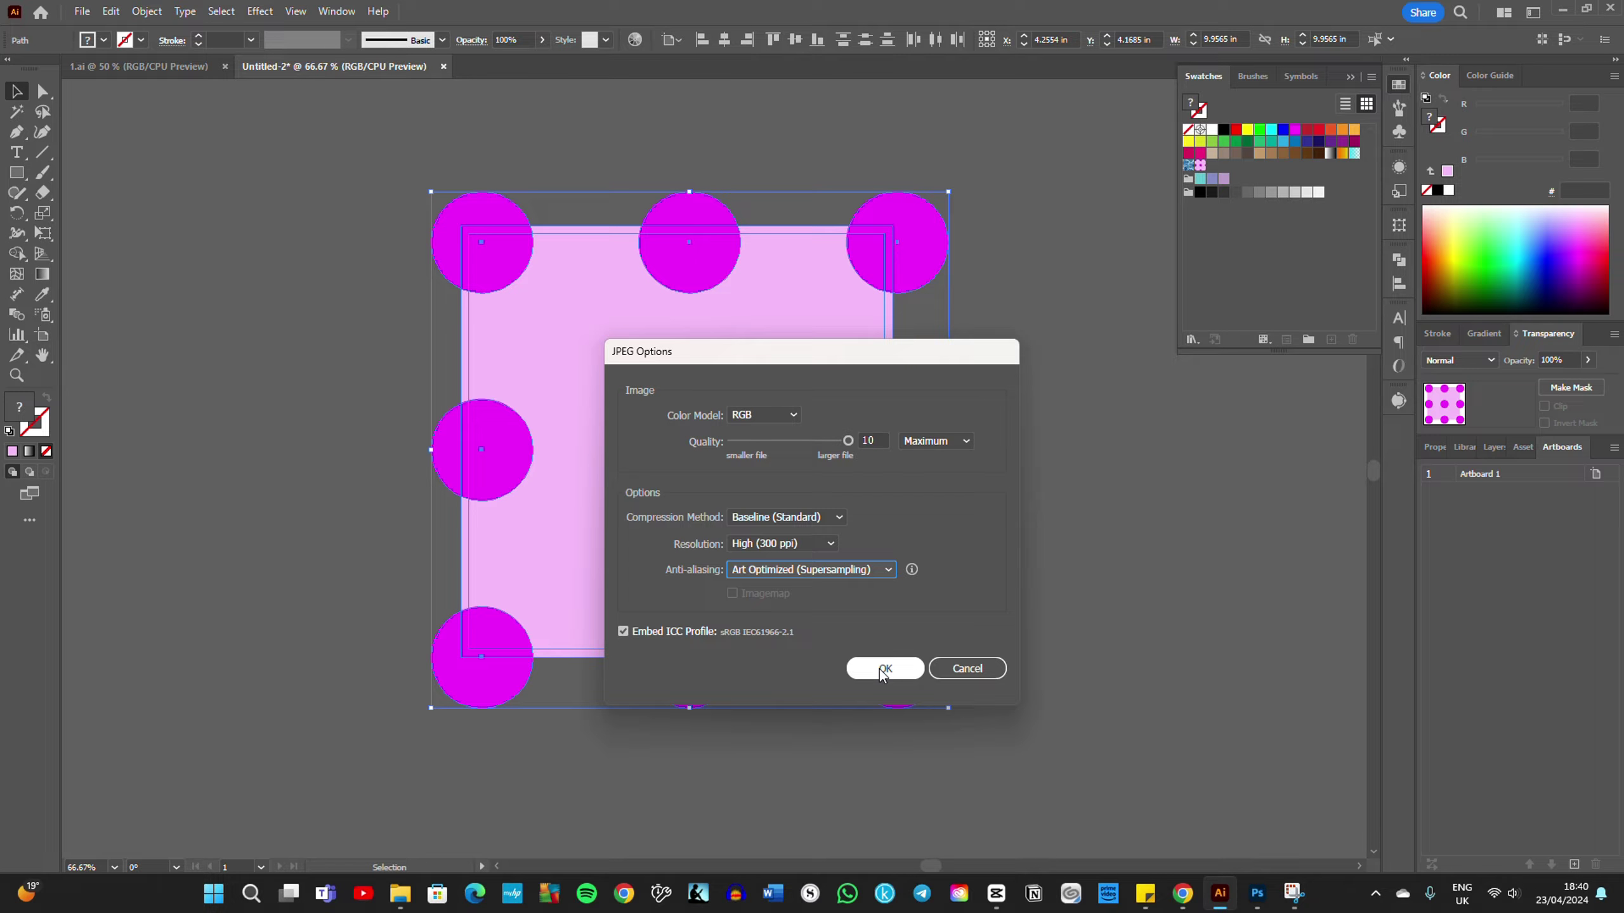
click(850, 571)
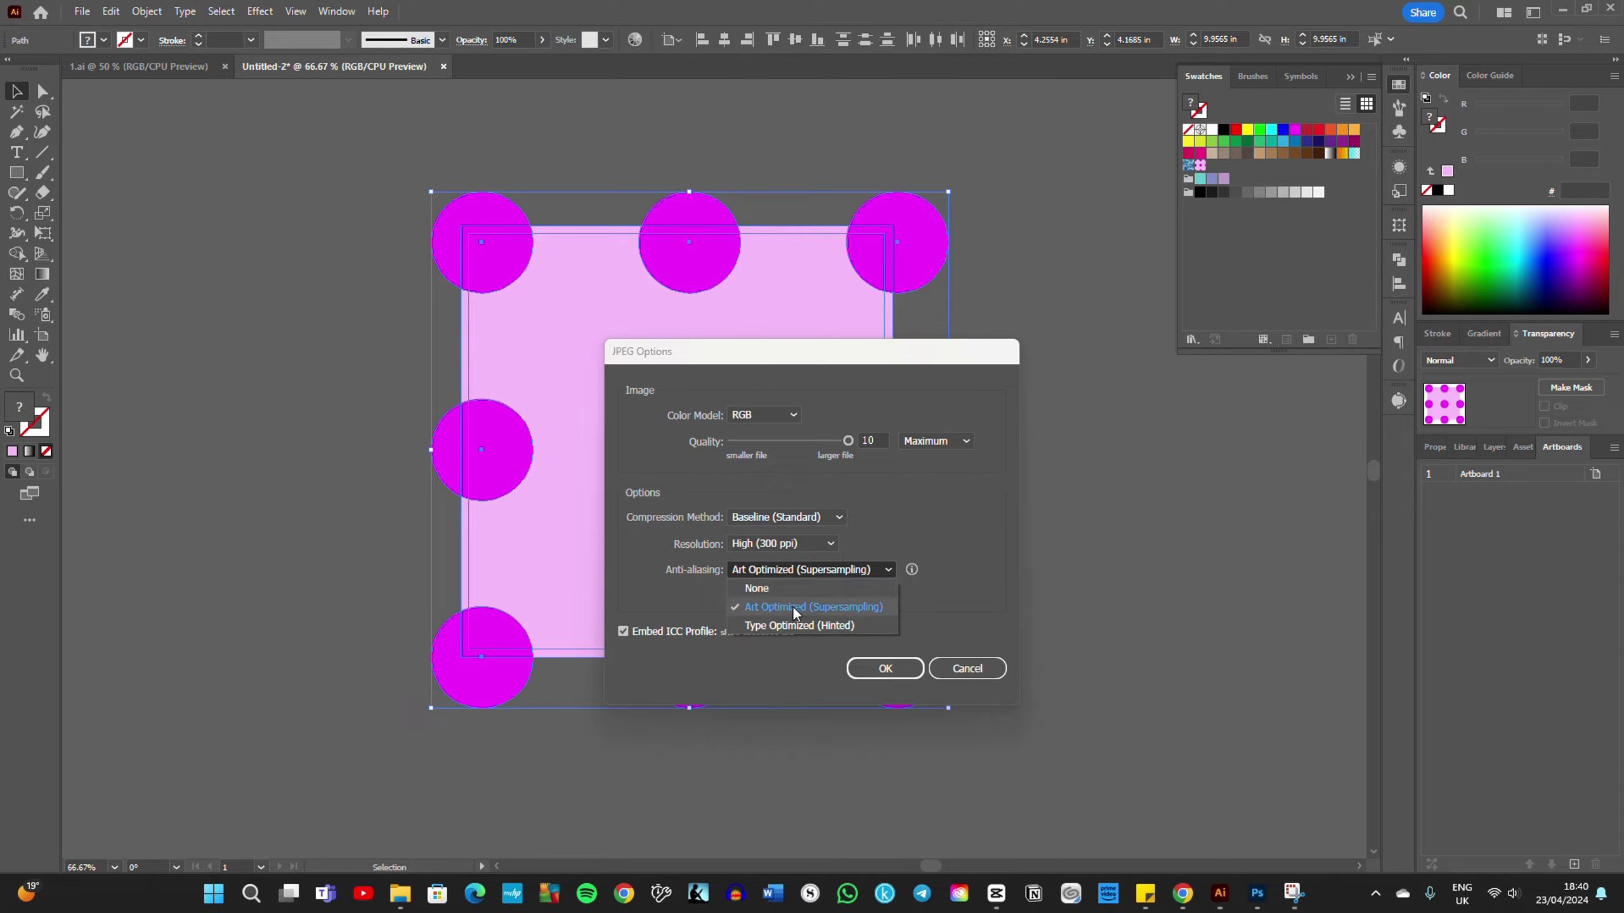
click(875, 610)
click(882, 667)
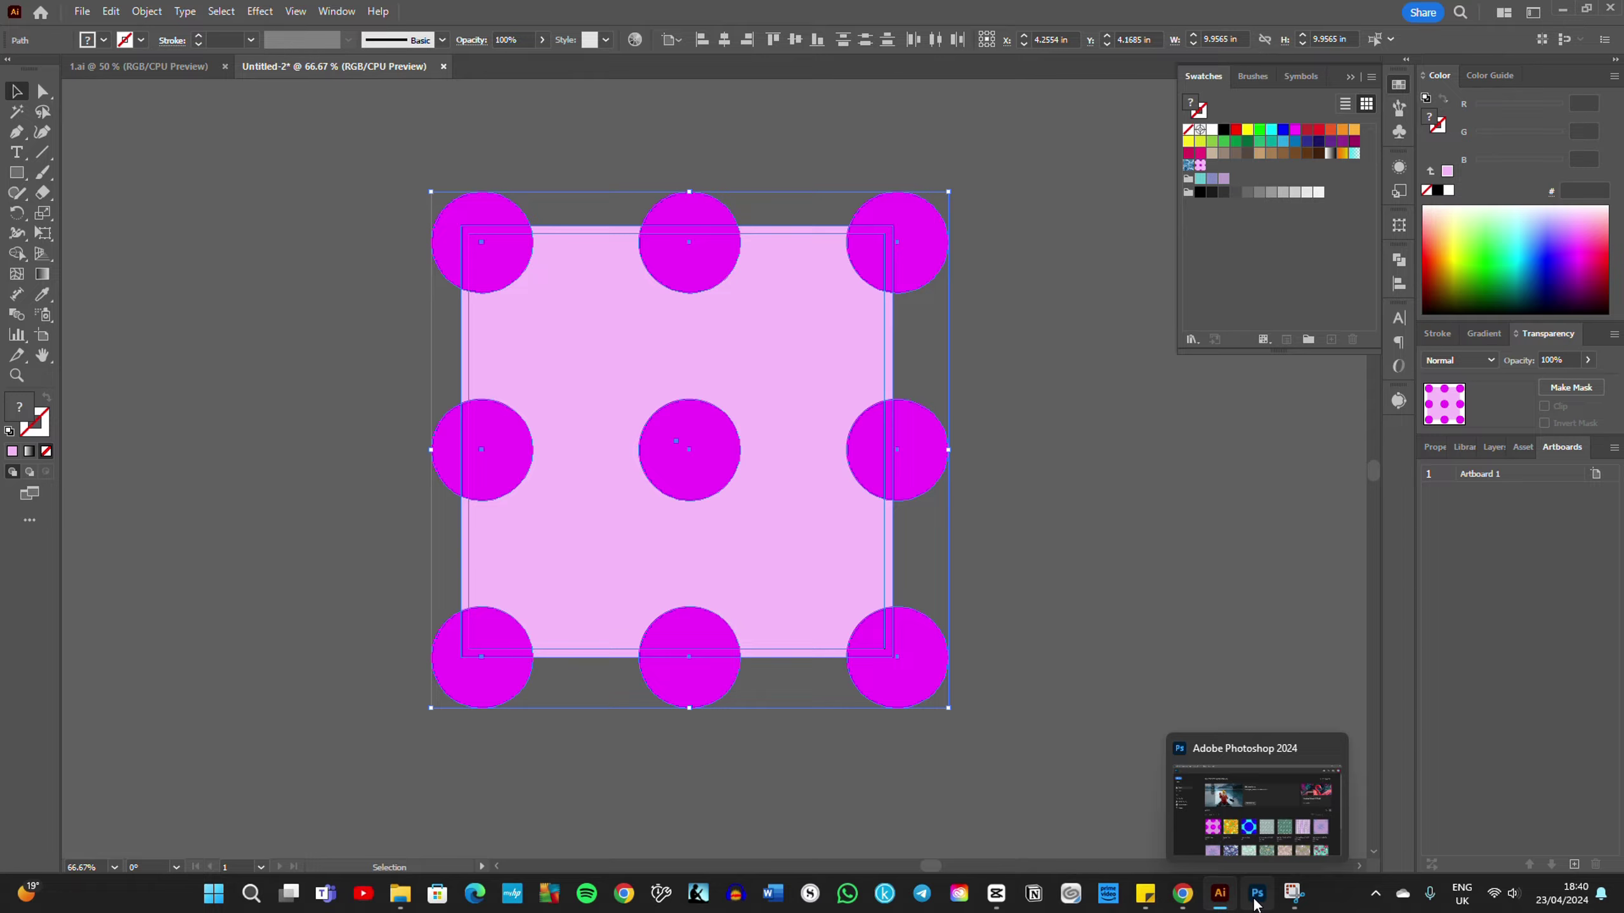
Step: In Photoshop, create a document from the Custom 12 x 12 in @ 300 ppi preset
click(1256, 894)
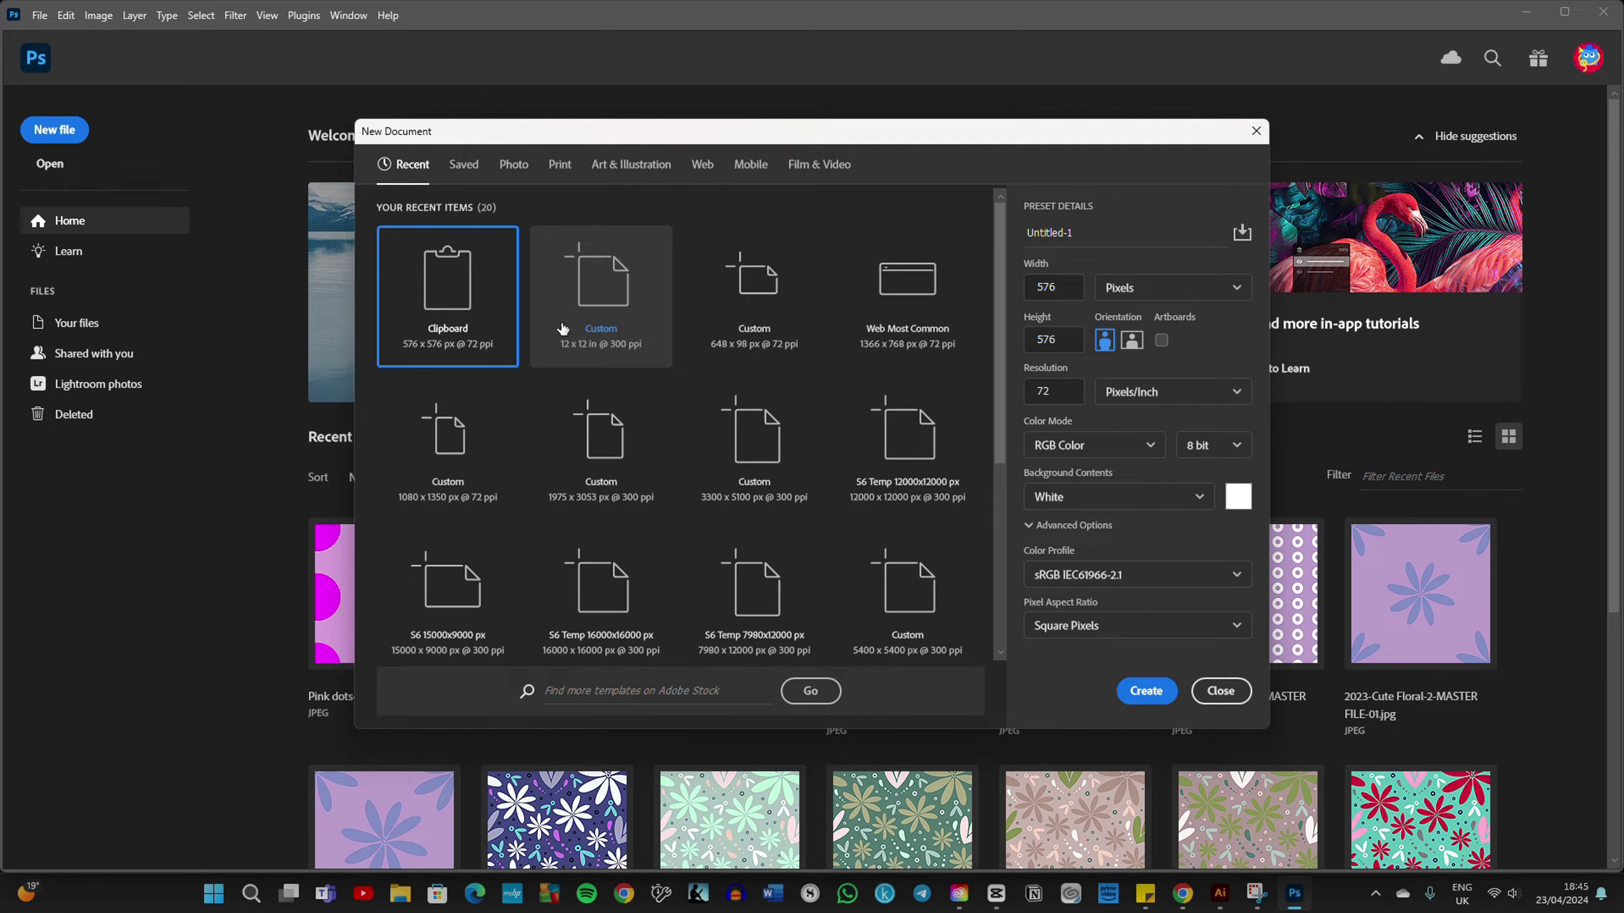
click(619, 298)
click(569, 289)
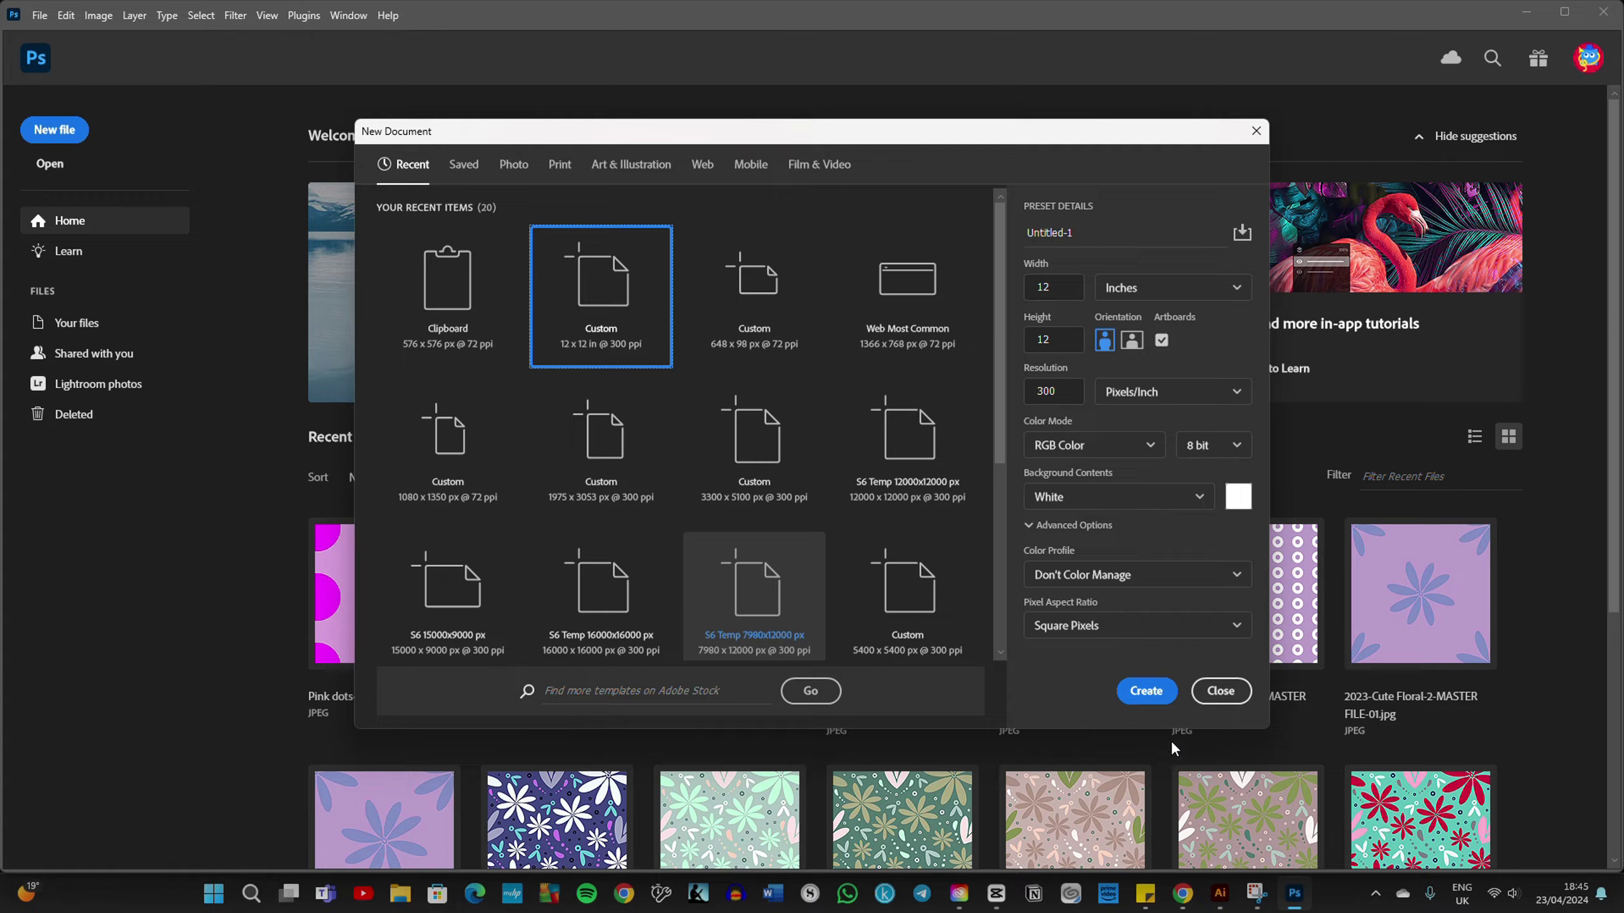
click(1134, 692)
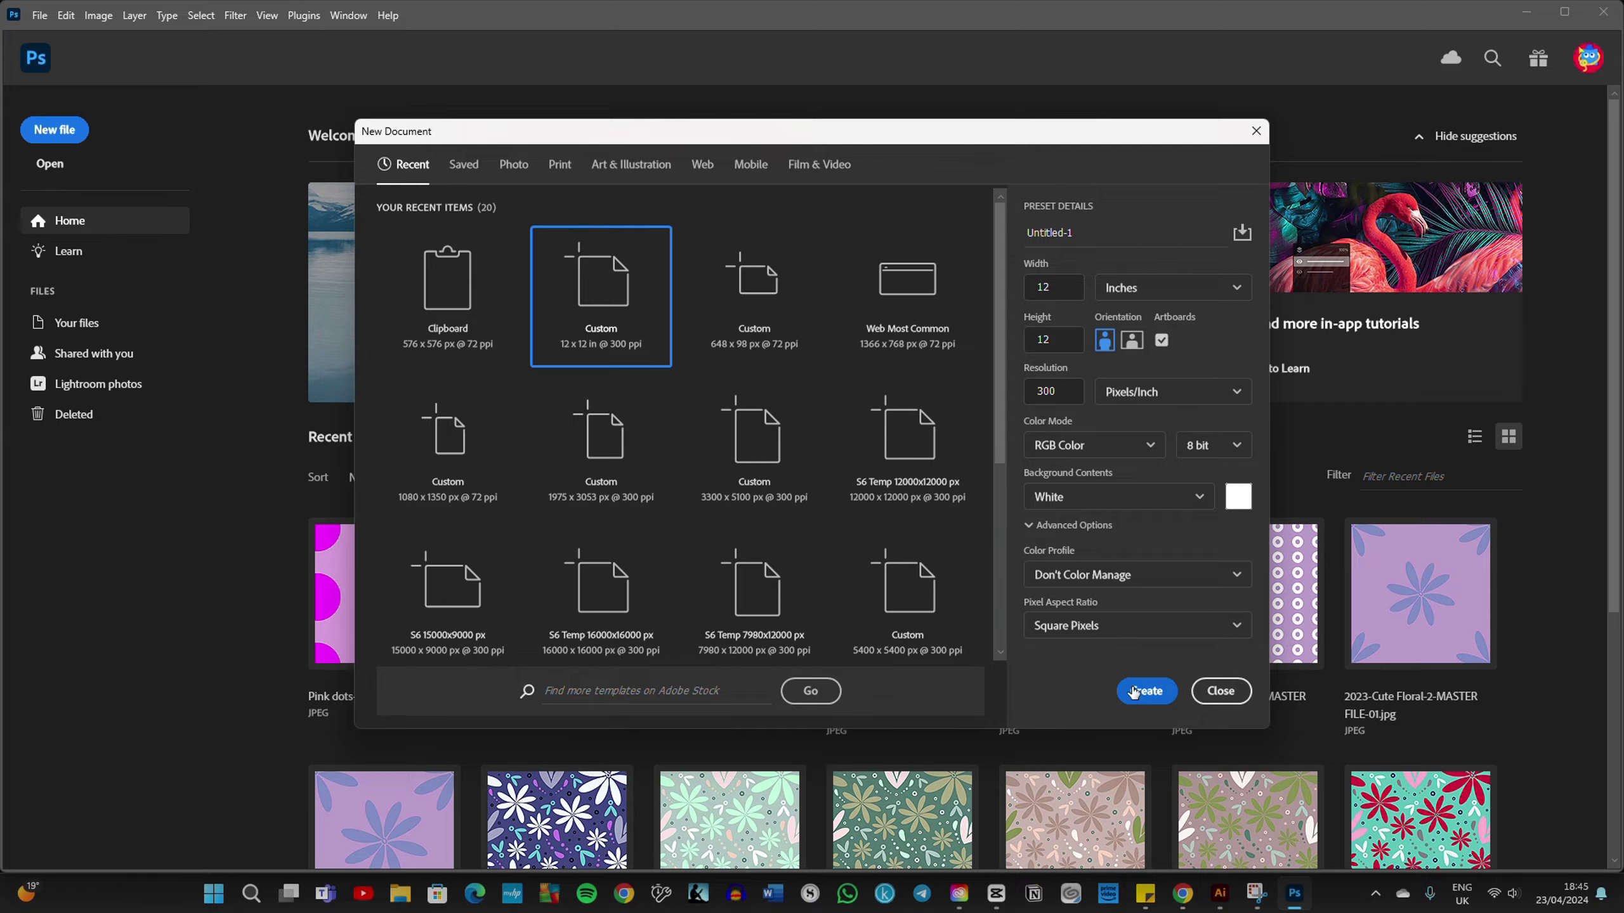
click(1133, 692)
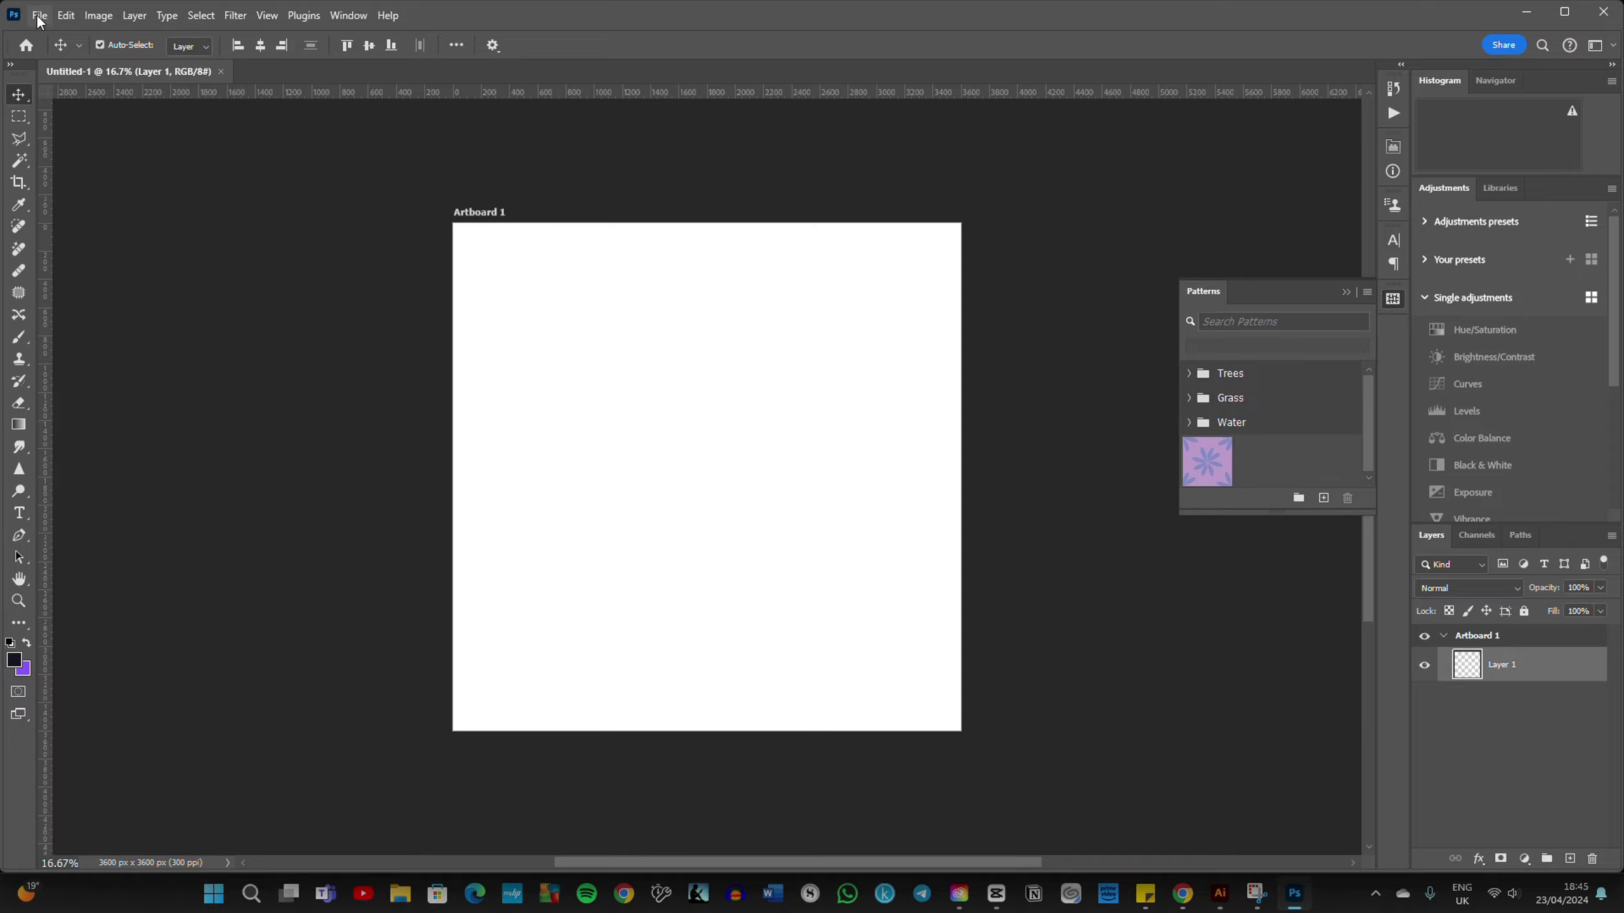
Step: Open 'Pink dots-01' from the Desktop in Photoshop and collapse the patterns list
click(38, 19)
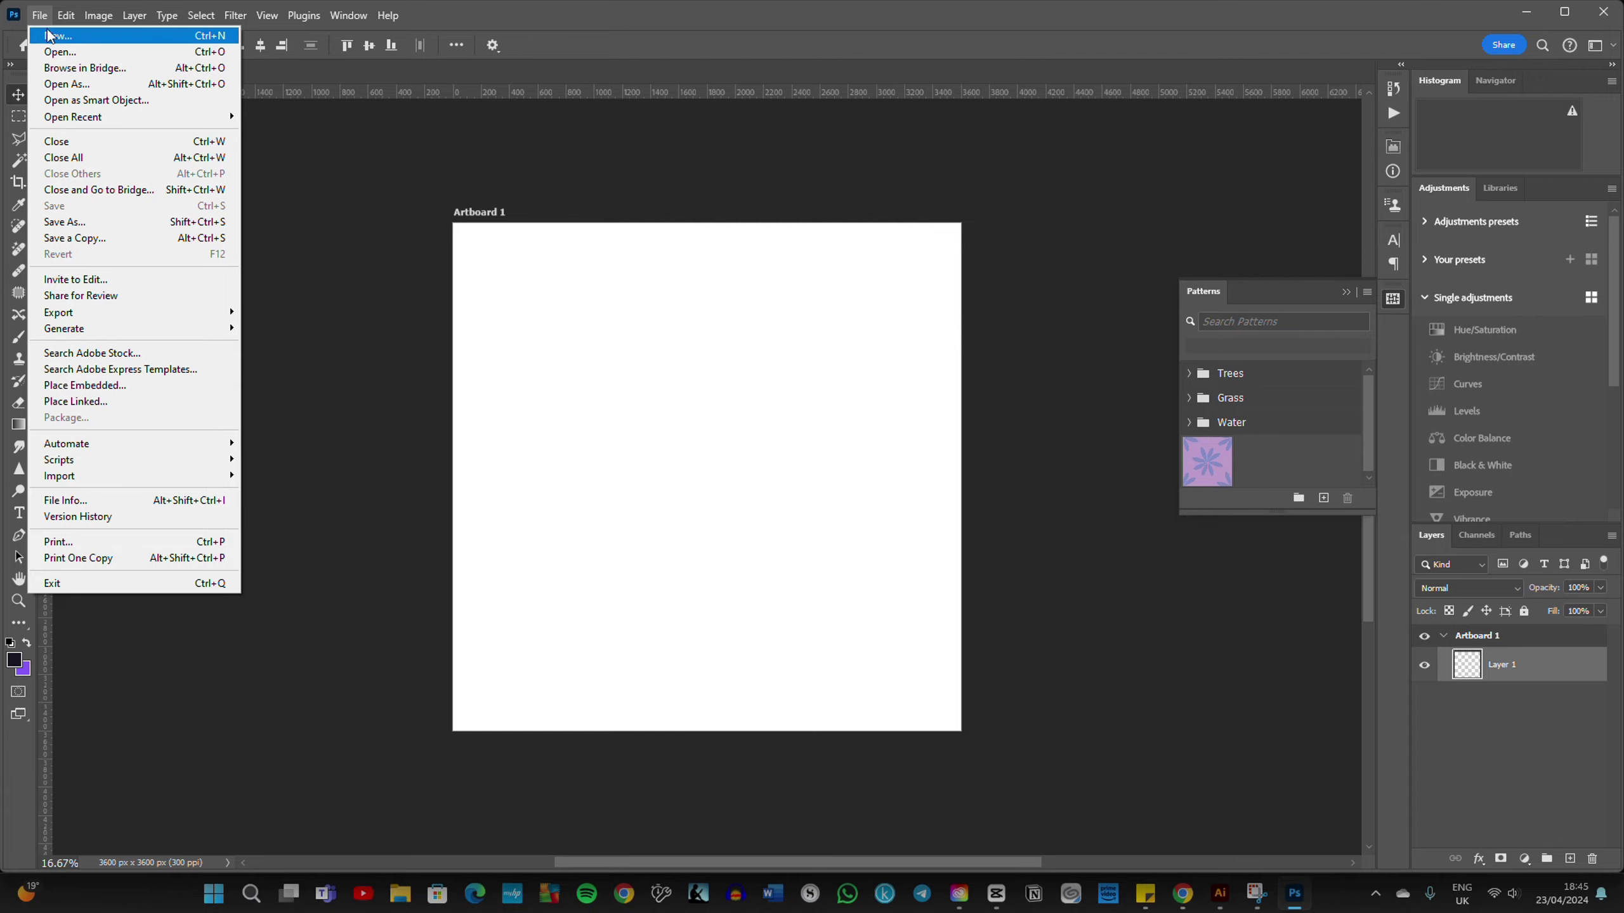
click(46, 52)
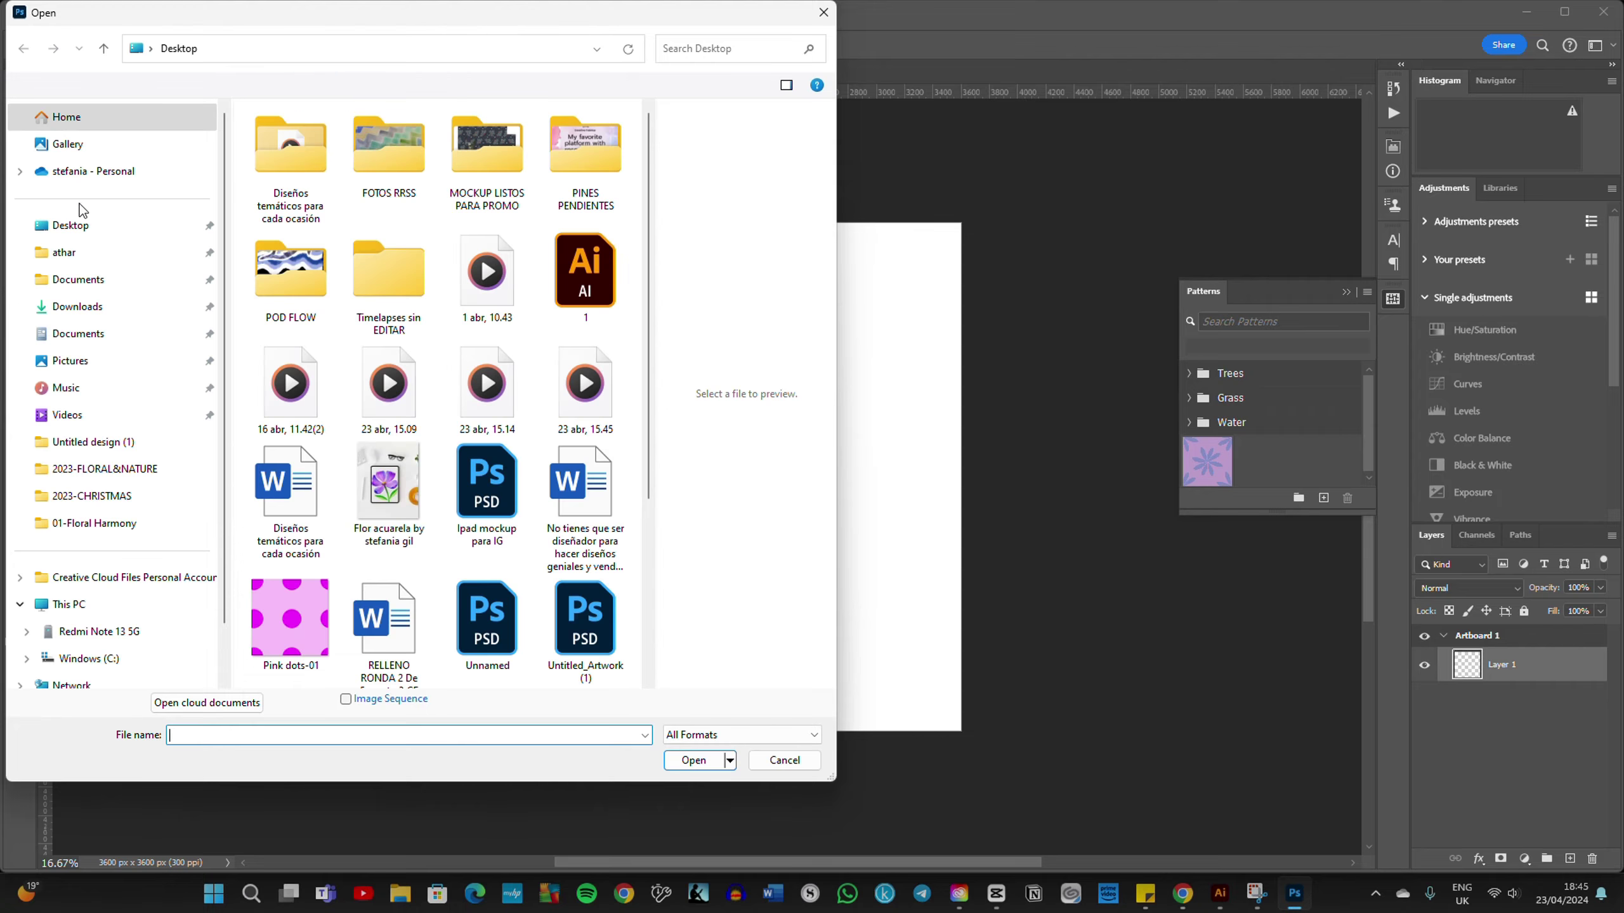
click(77, 235)
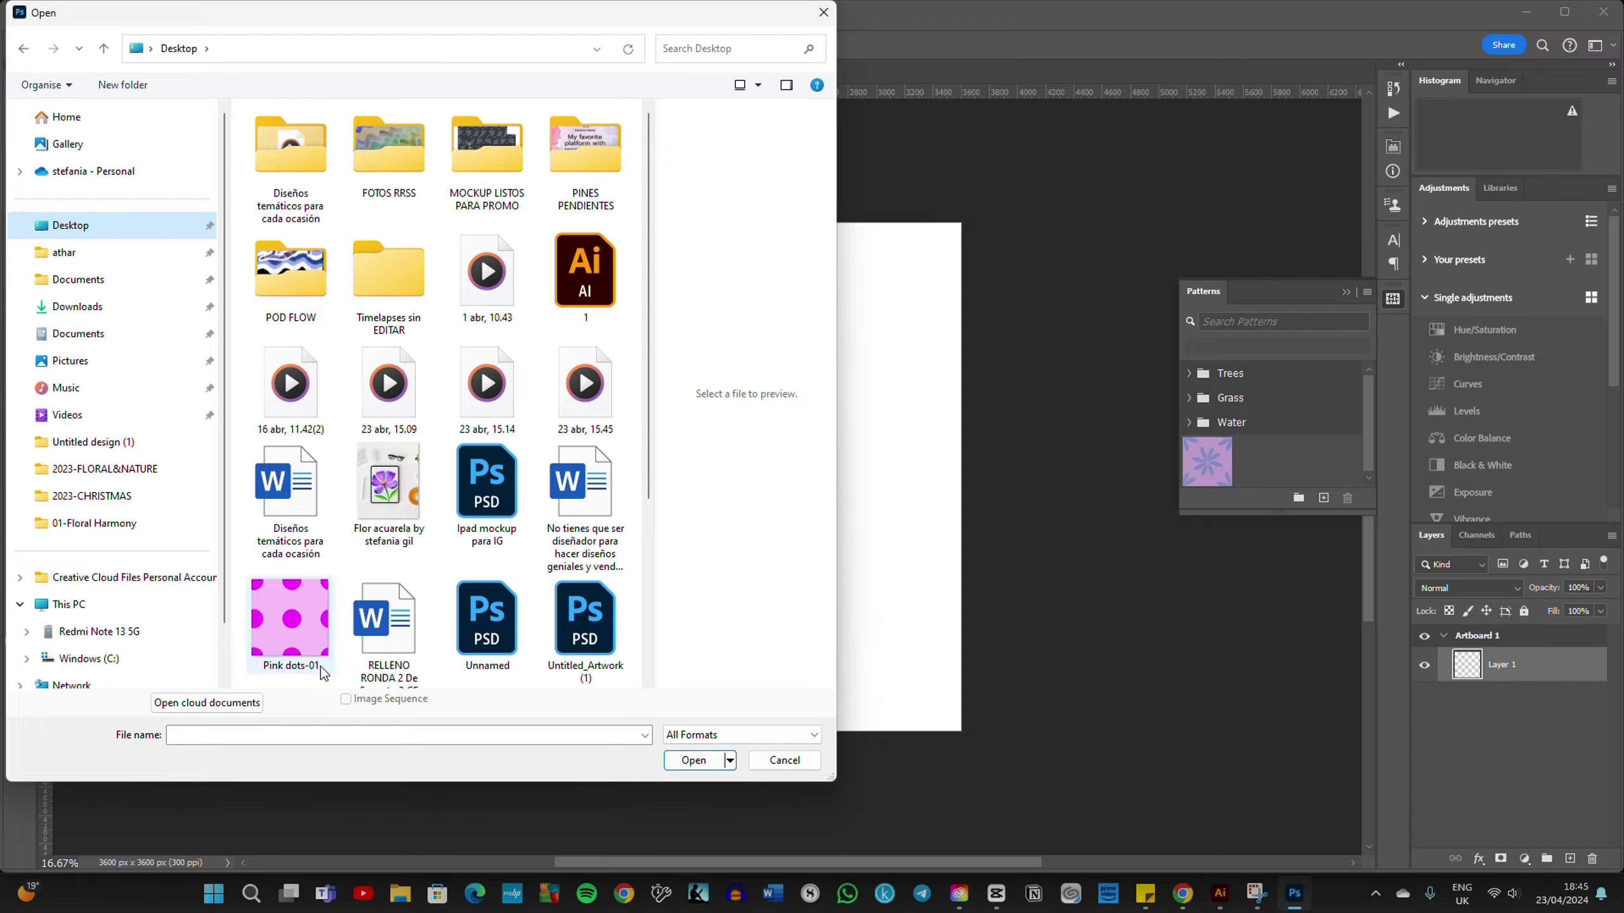
mouse_move(292, 628)
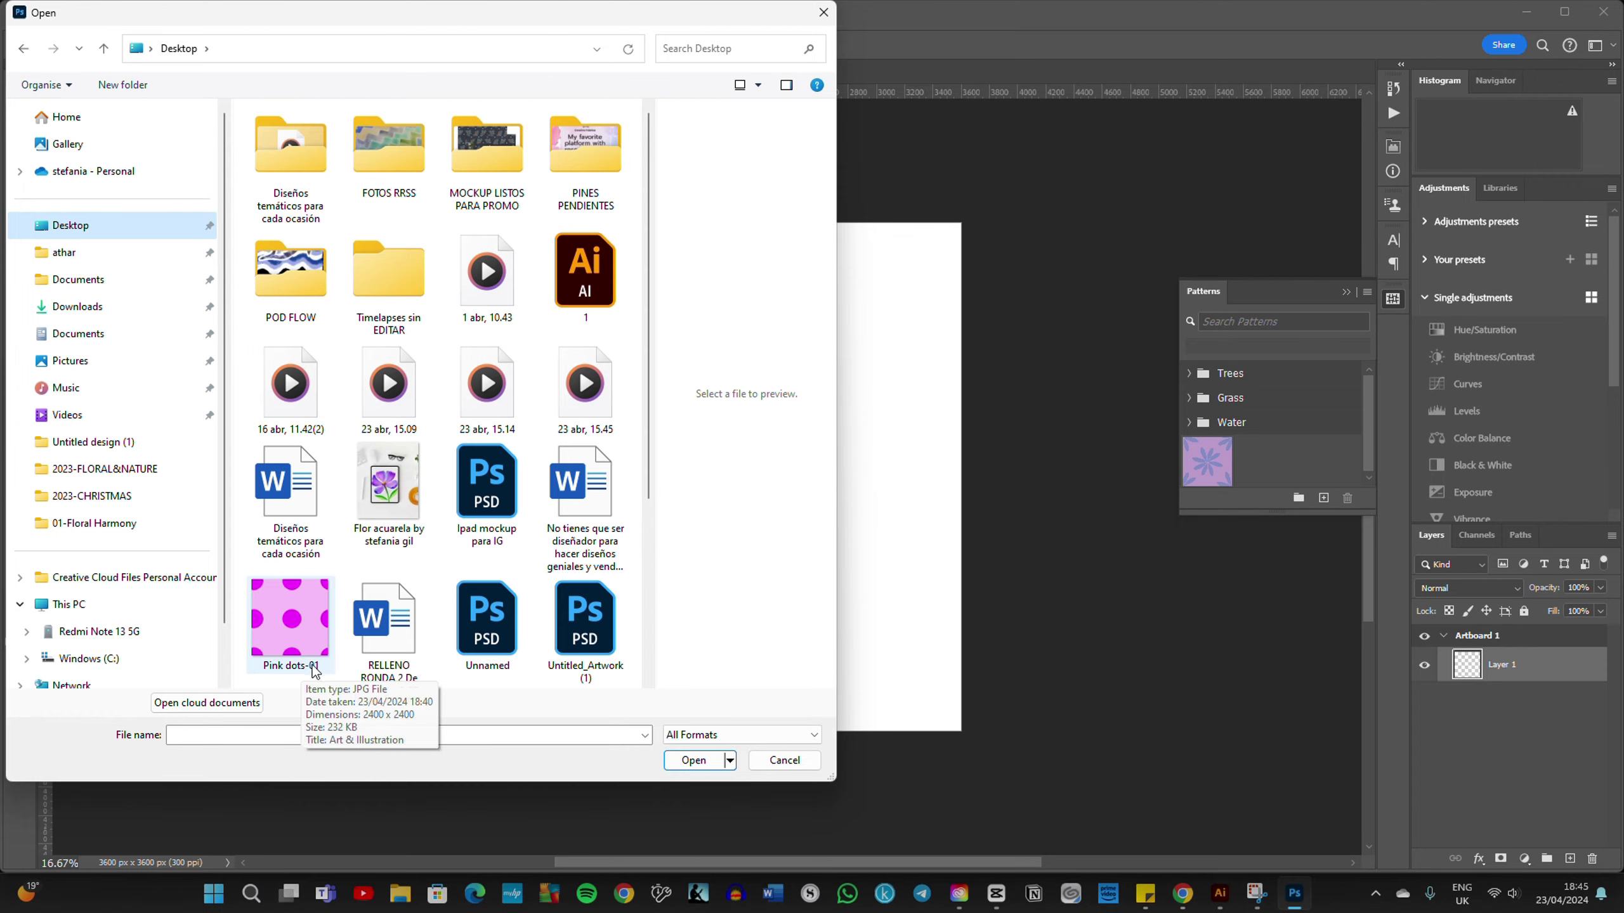
click(310, 642)
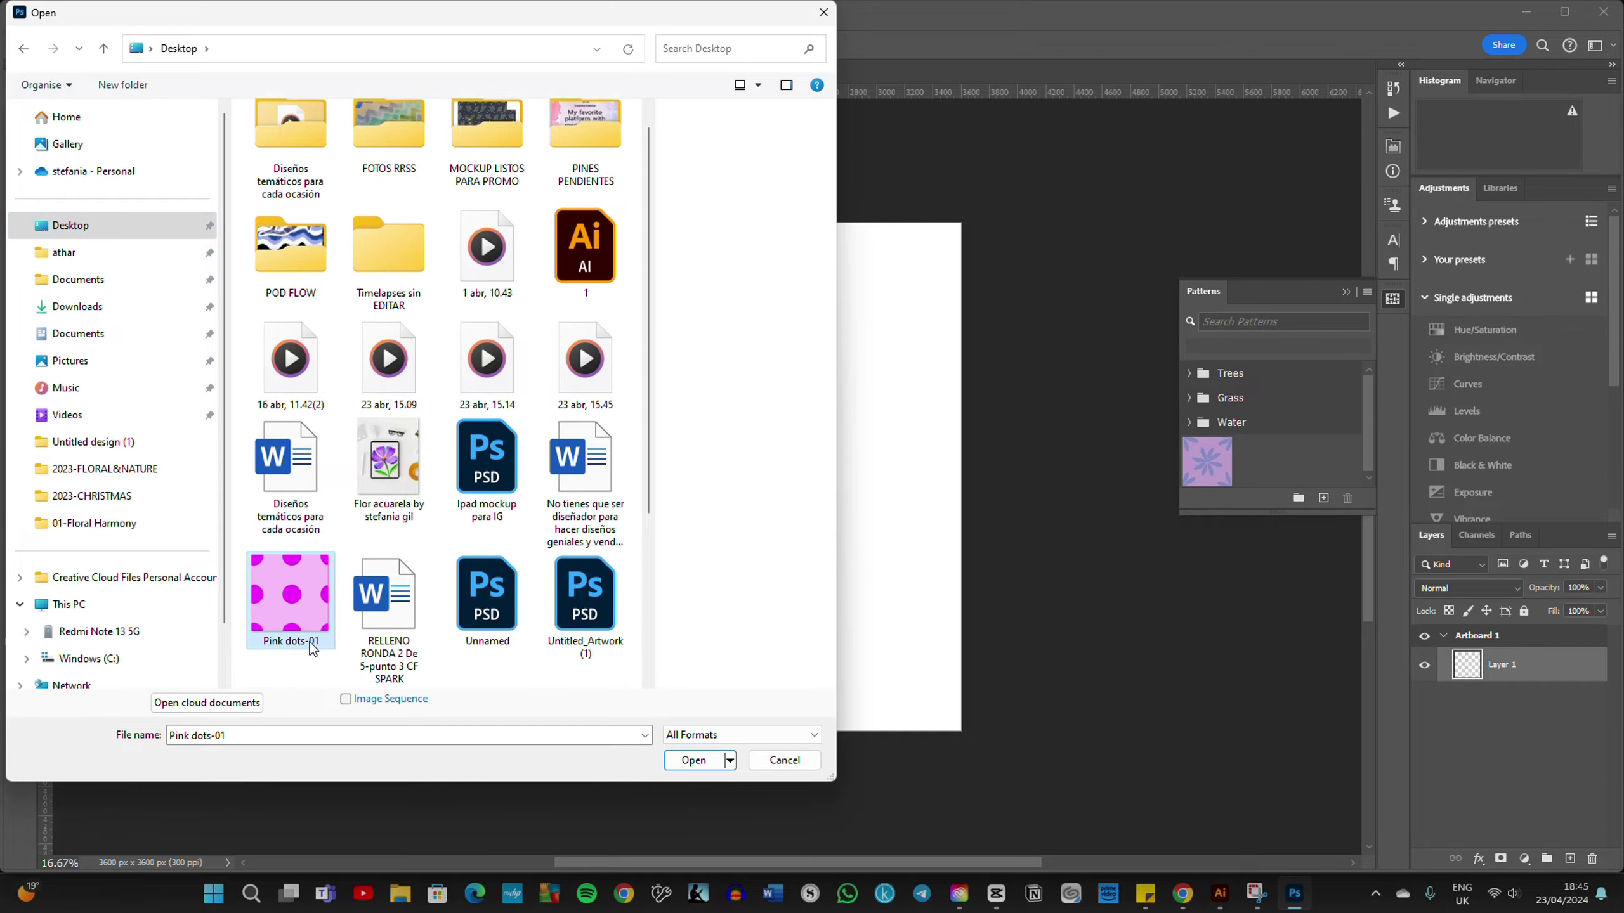
click(694, 760)
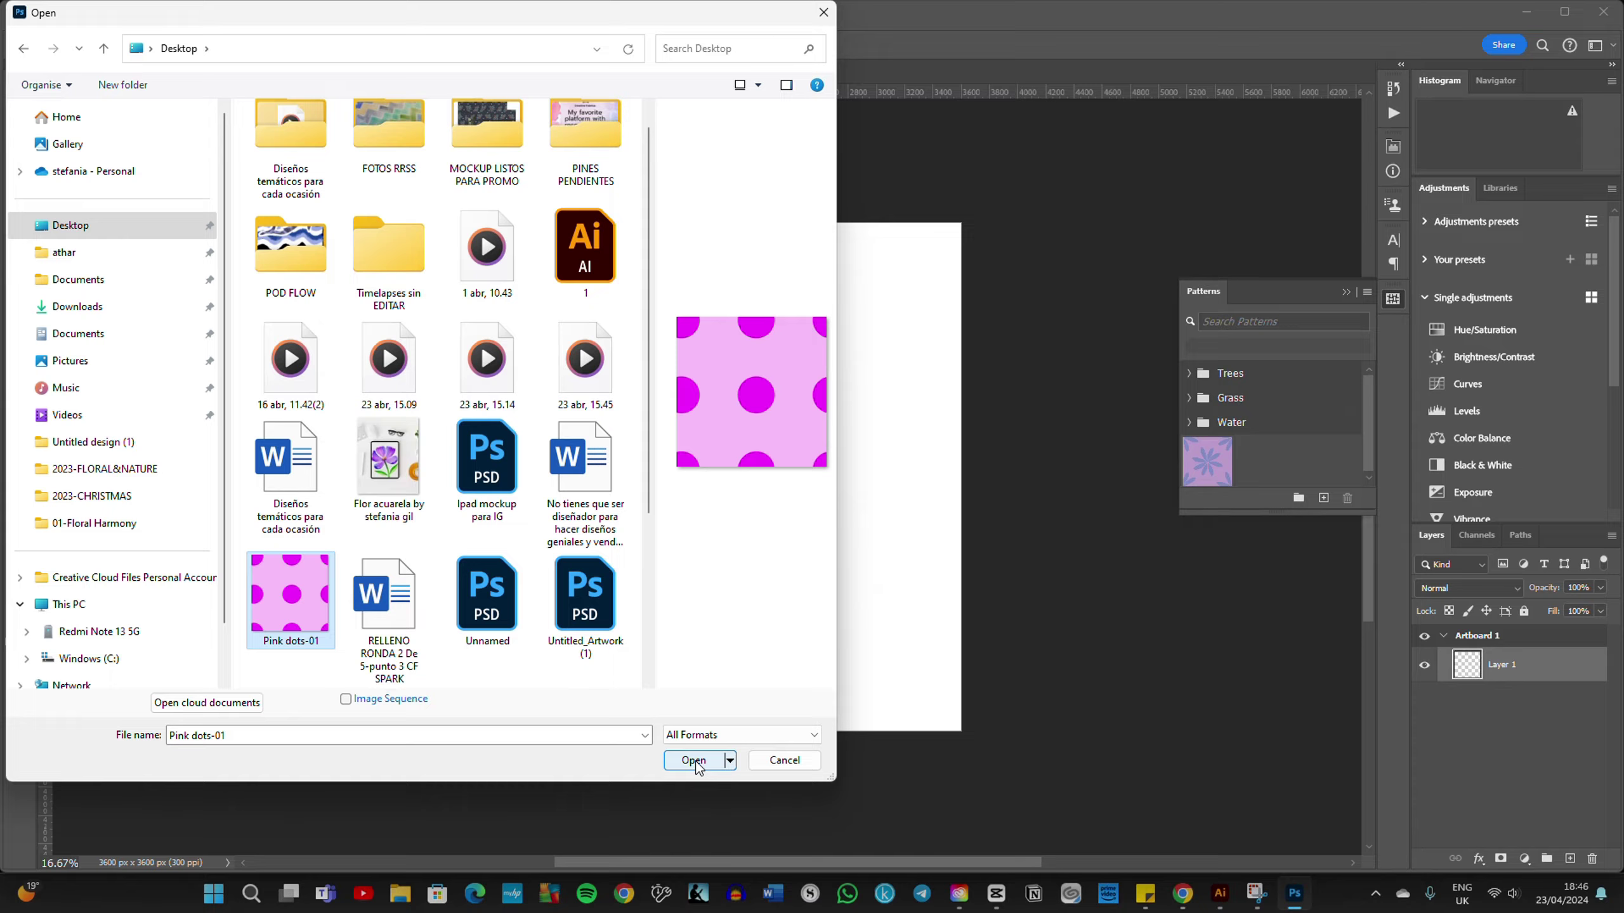
click(695, 761)
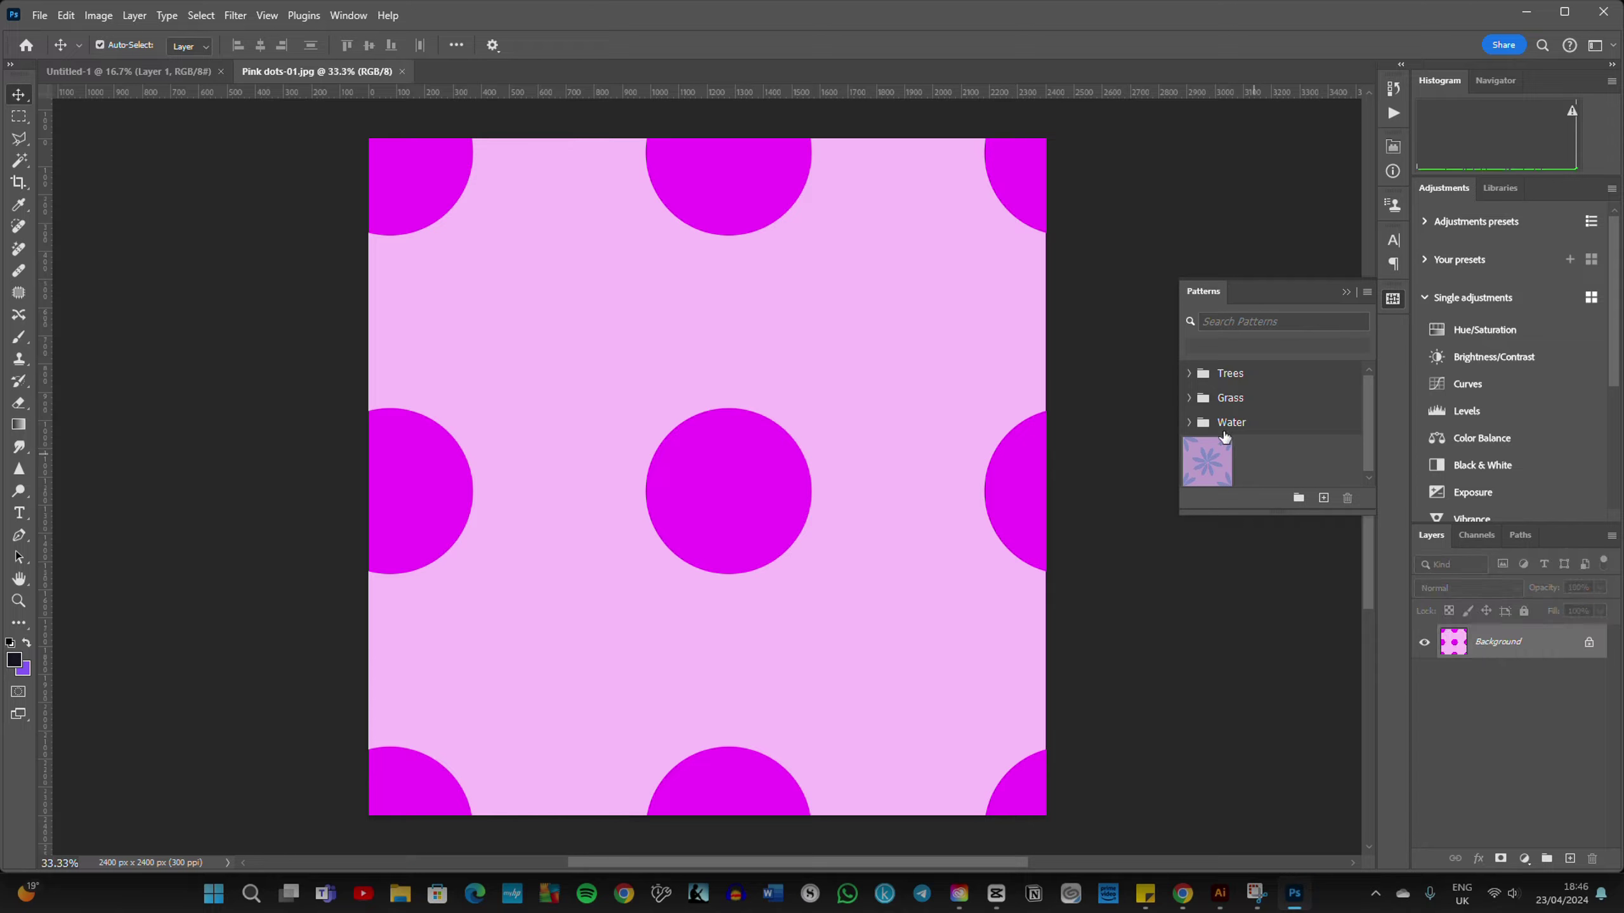
click(1393, 300)
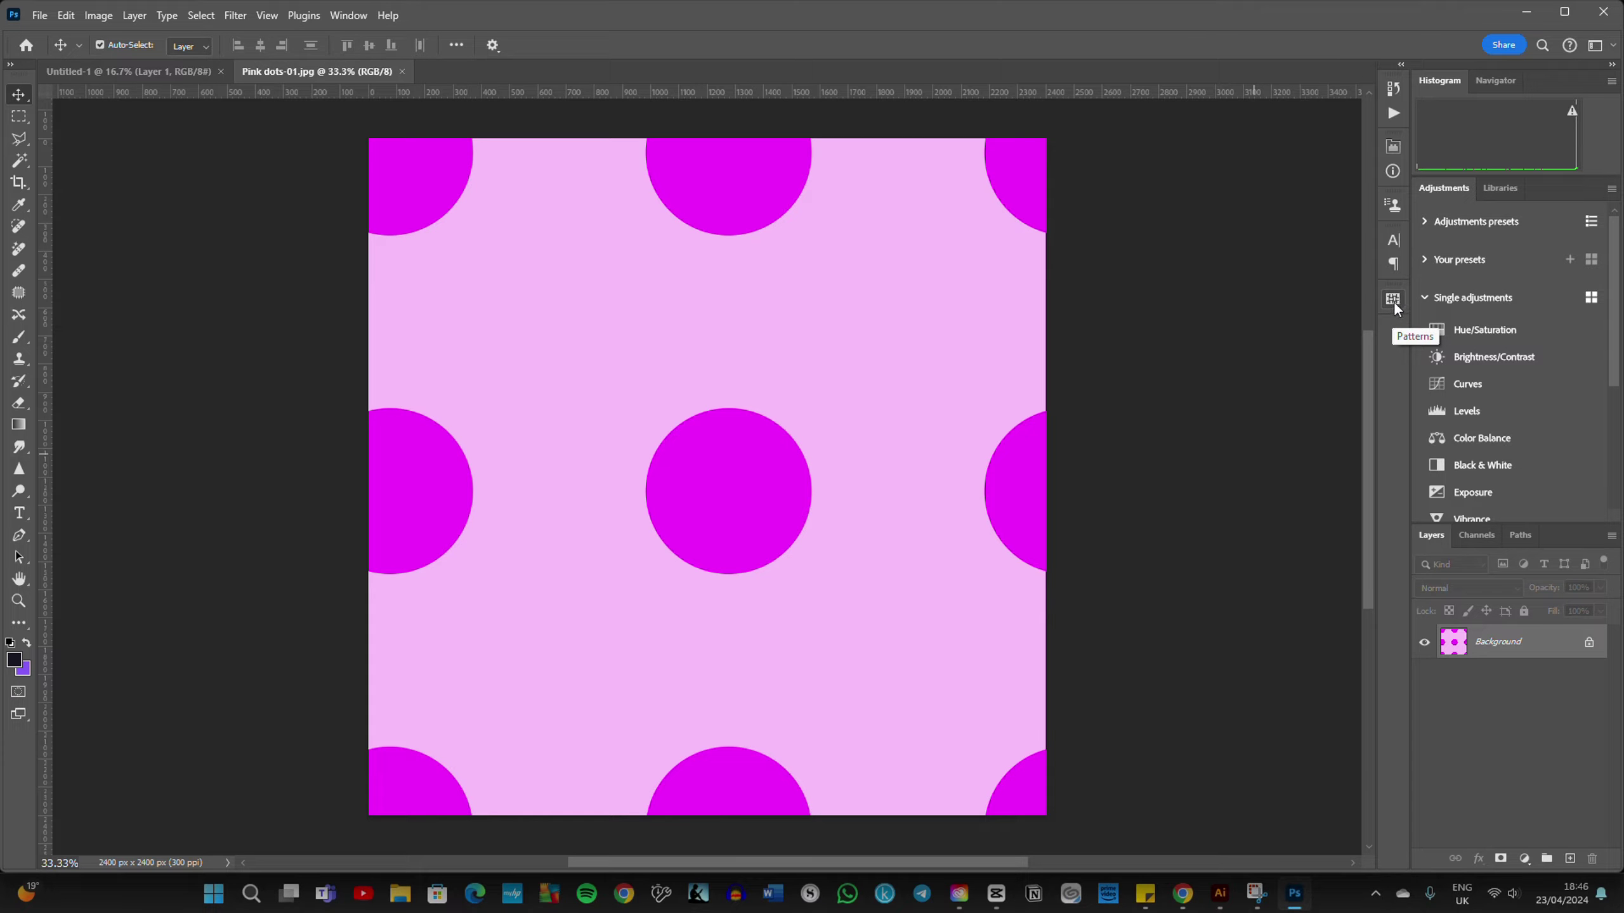
Step: Create a Photoshop pattern named 'Pink dots-01.jpg' from the open pink dots tile
click(1393, 300)
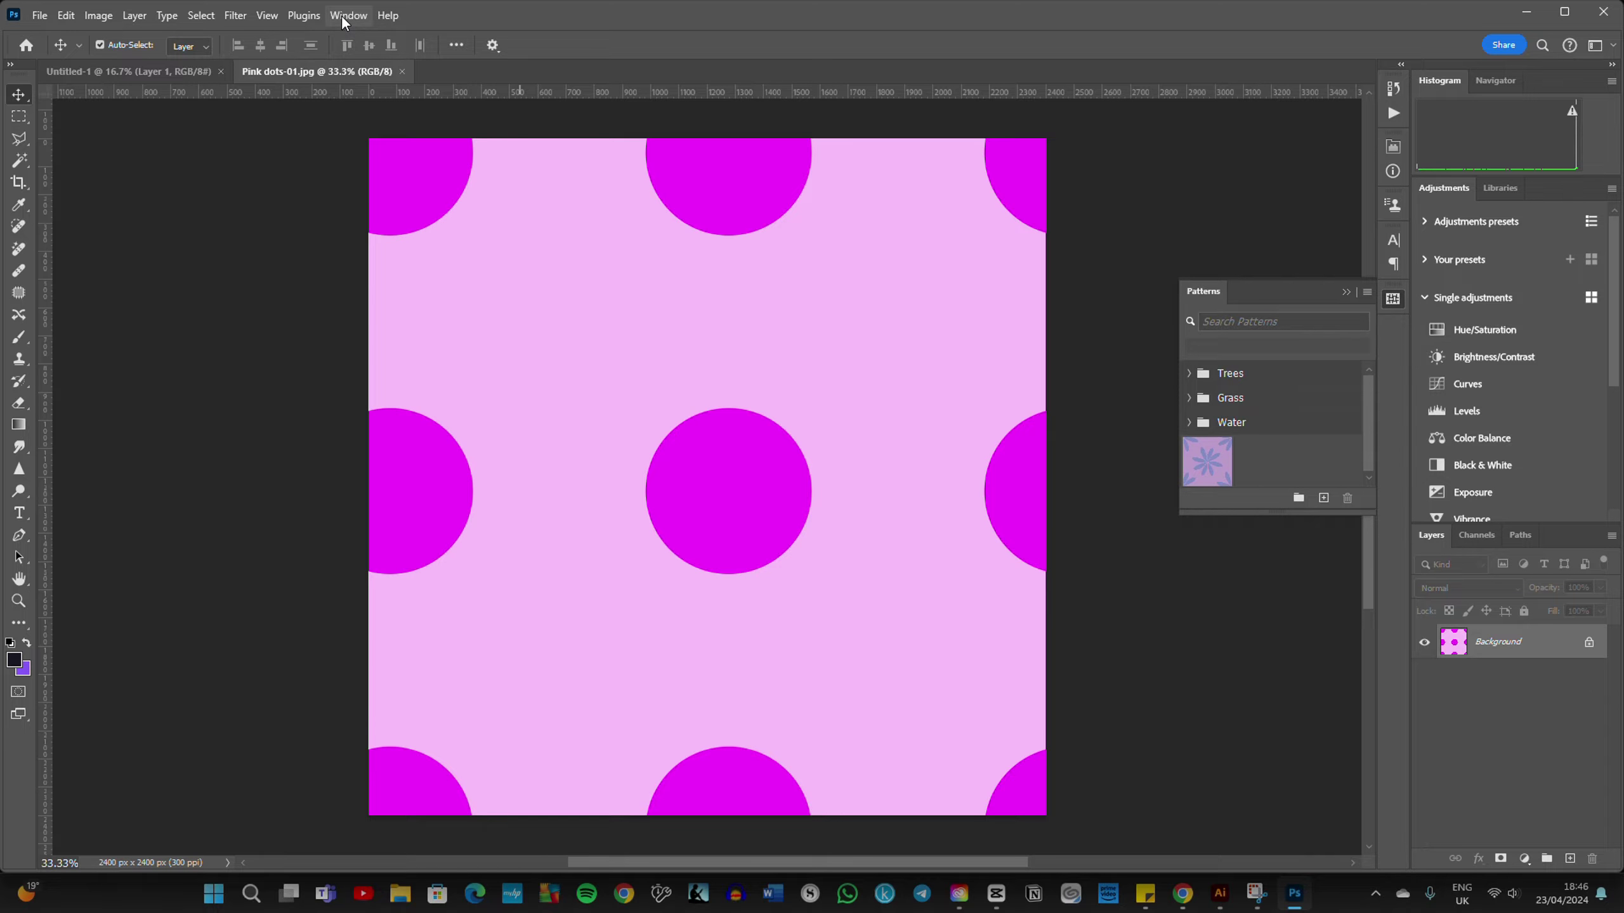
click(346, 16)
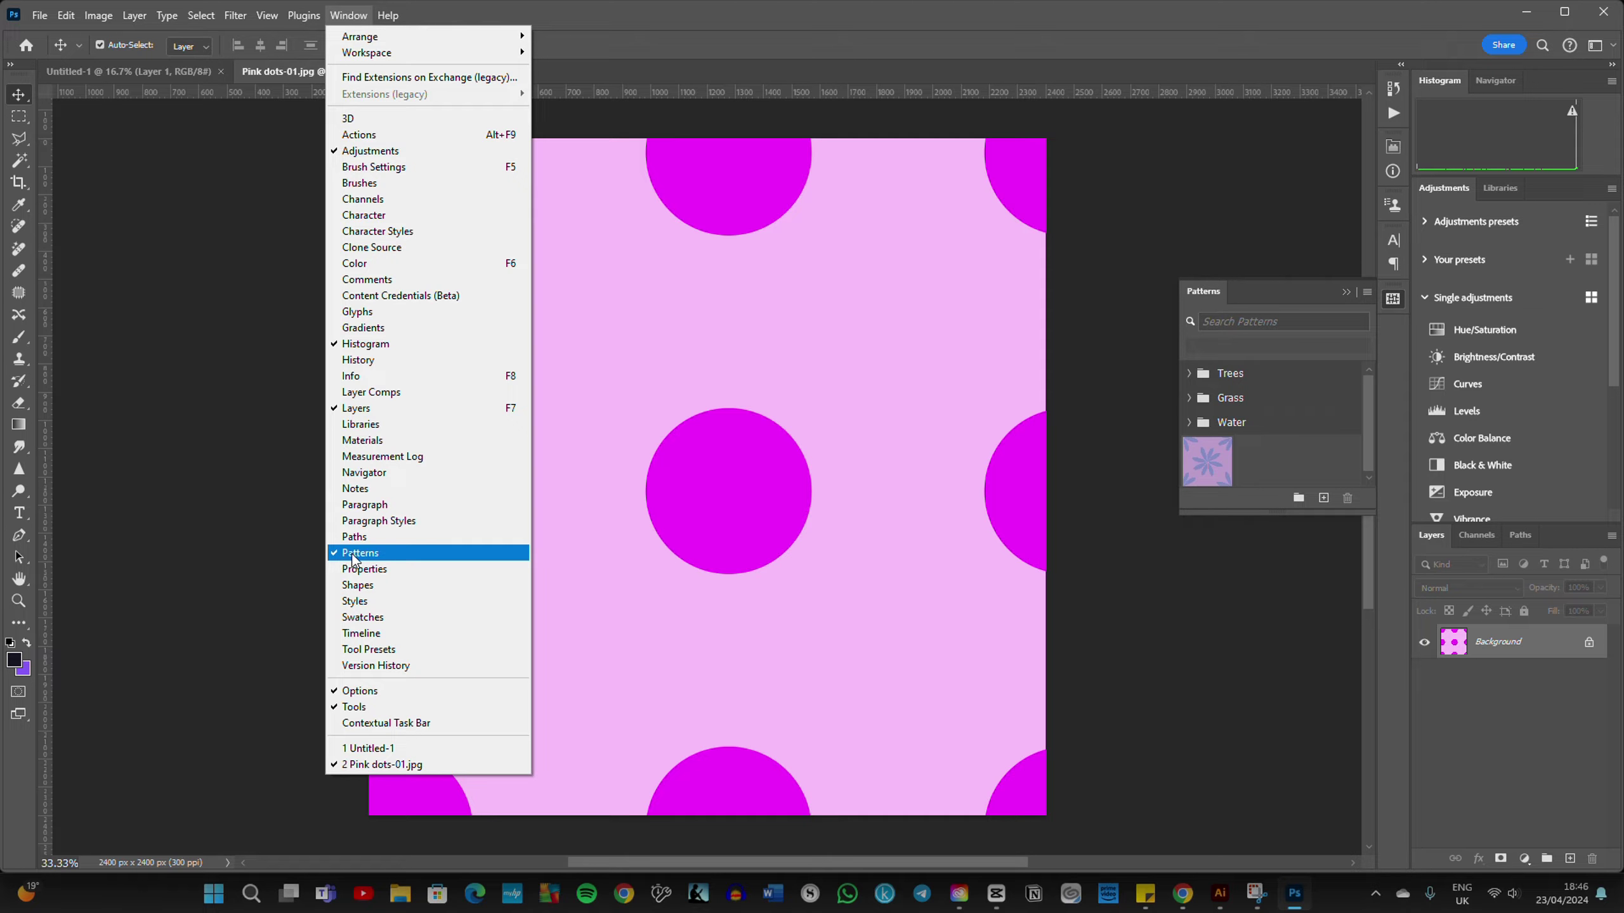
click(345, 15)
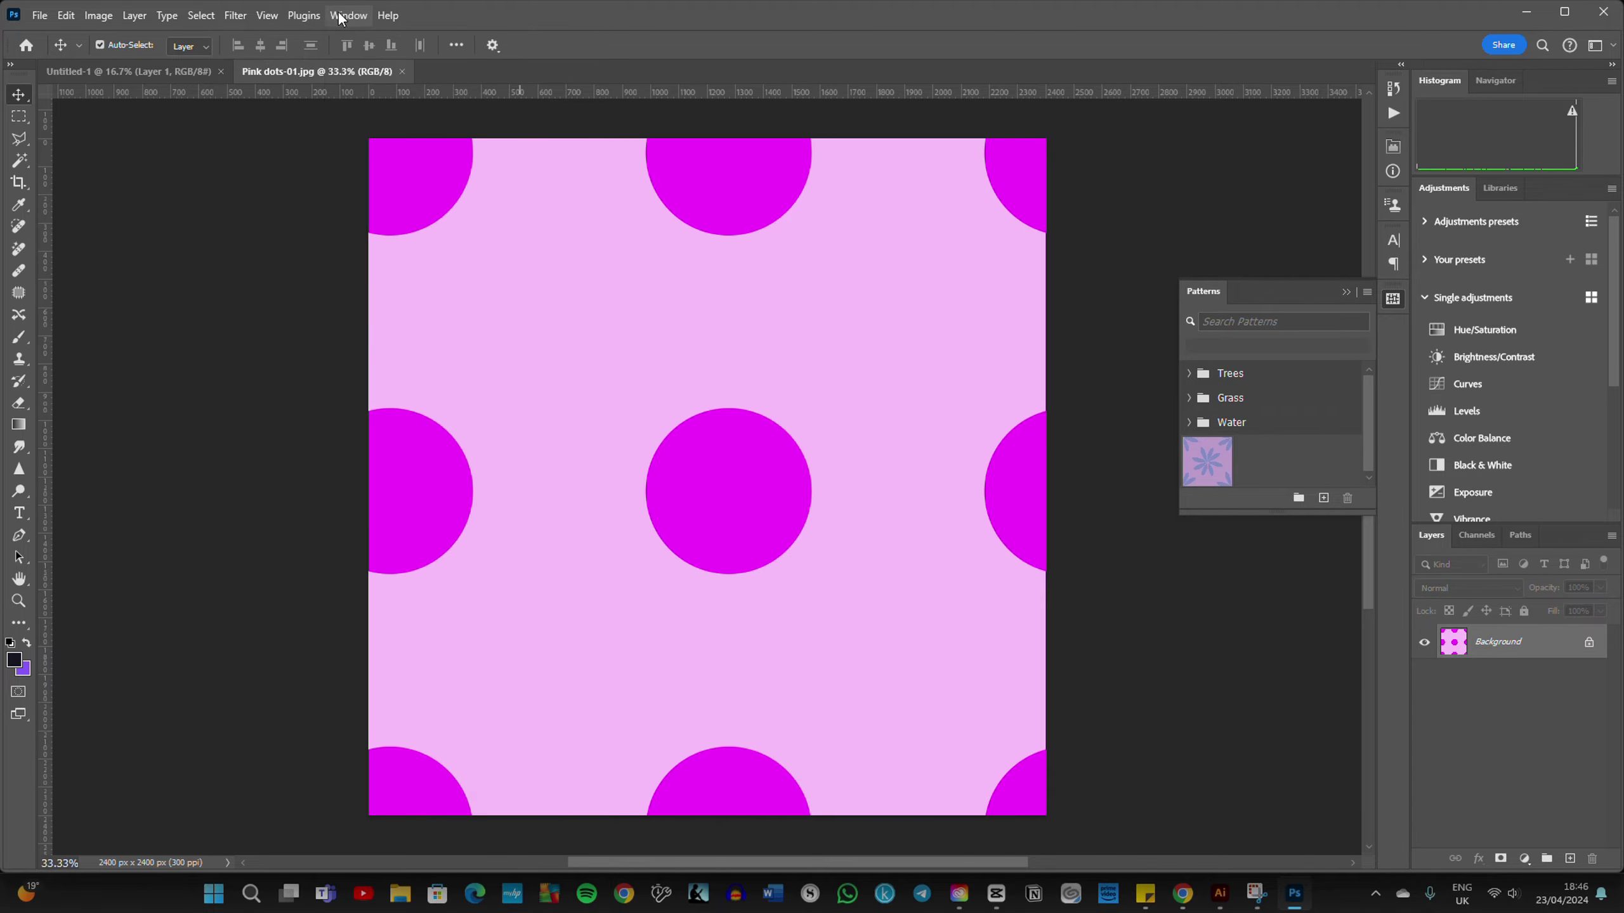
click(1324, 506)
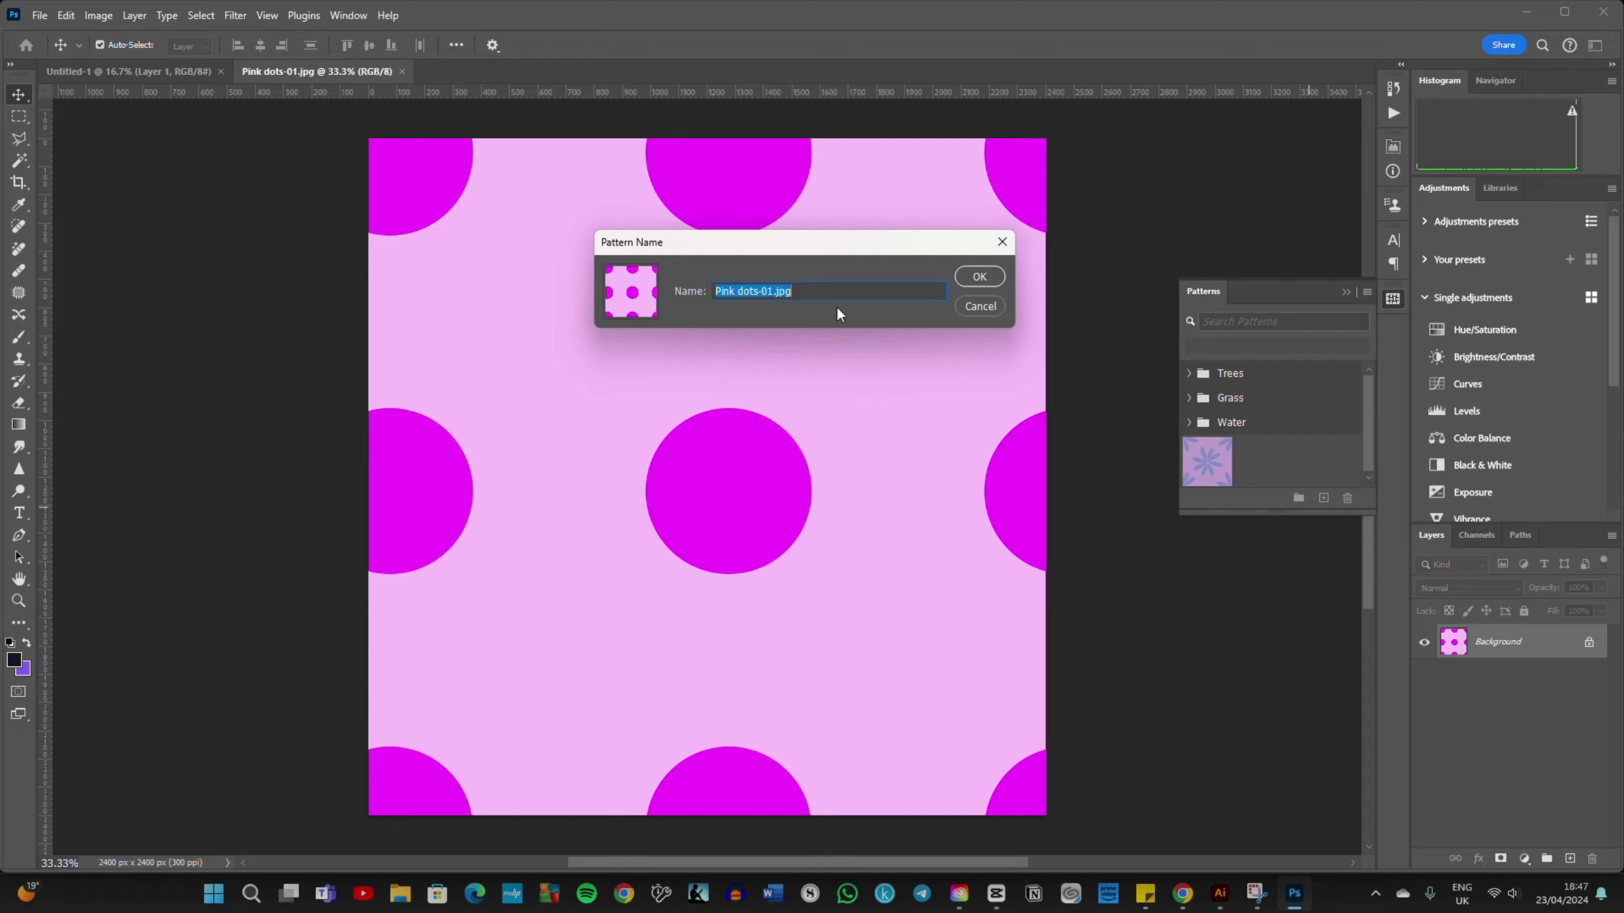
click(980, 277)
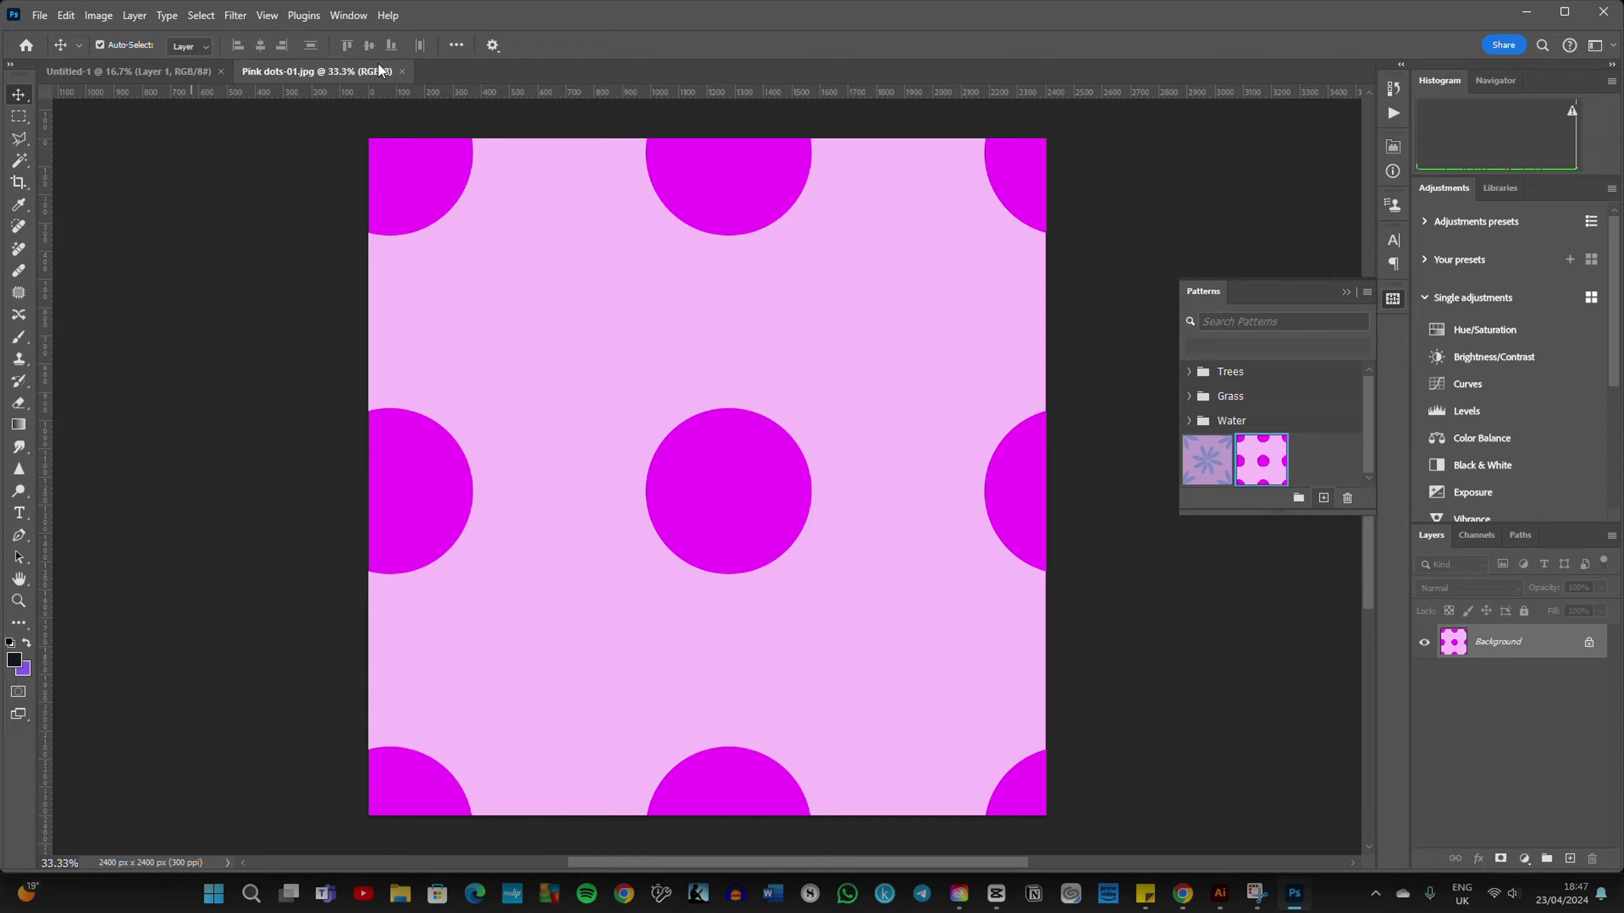
Step: Close the Pink dots-01 image and cover Artboard 1 with a pink dots Pattern Fill layer
click(402, 71)
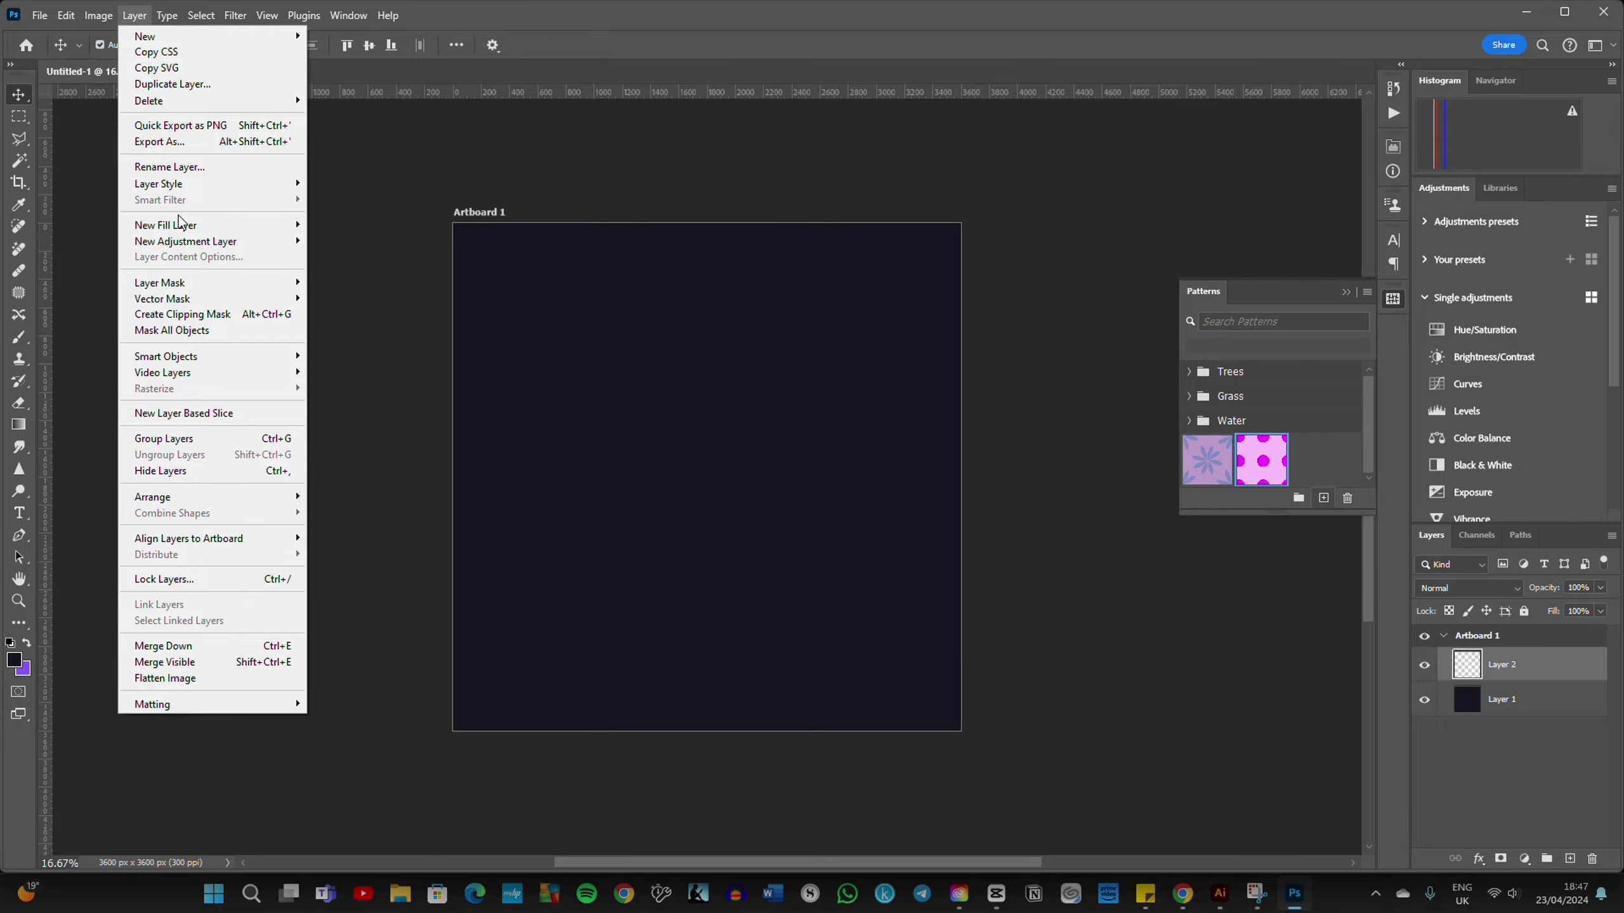
mouse_move(166, 225)
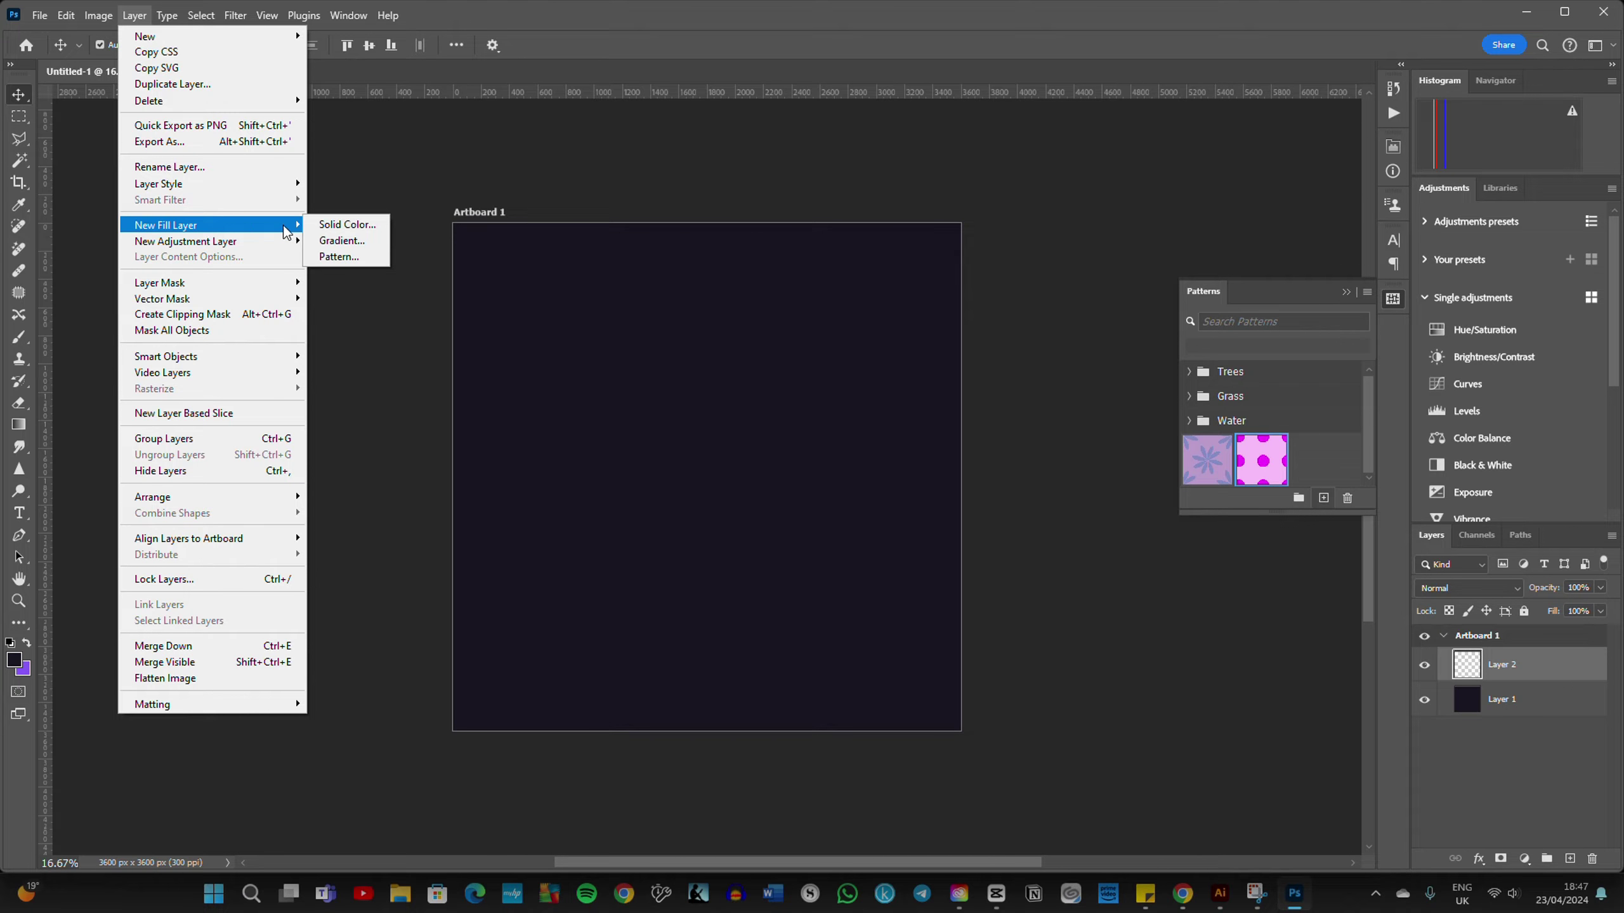
click(323, 258)
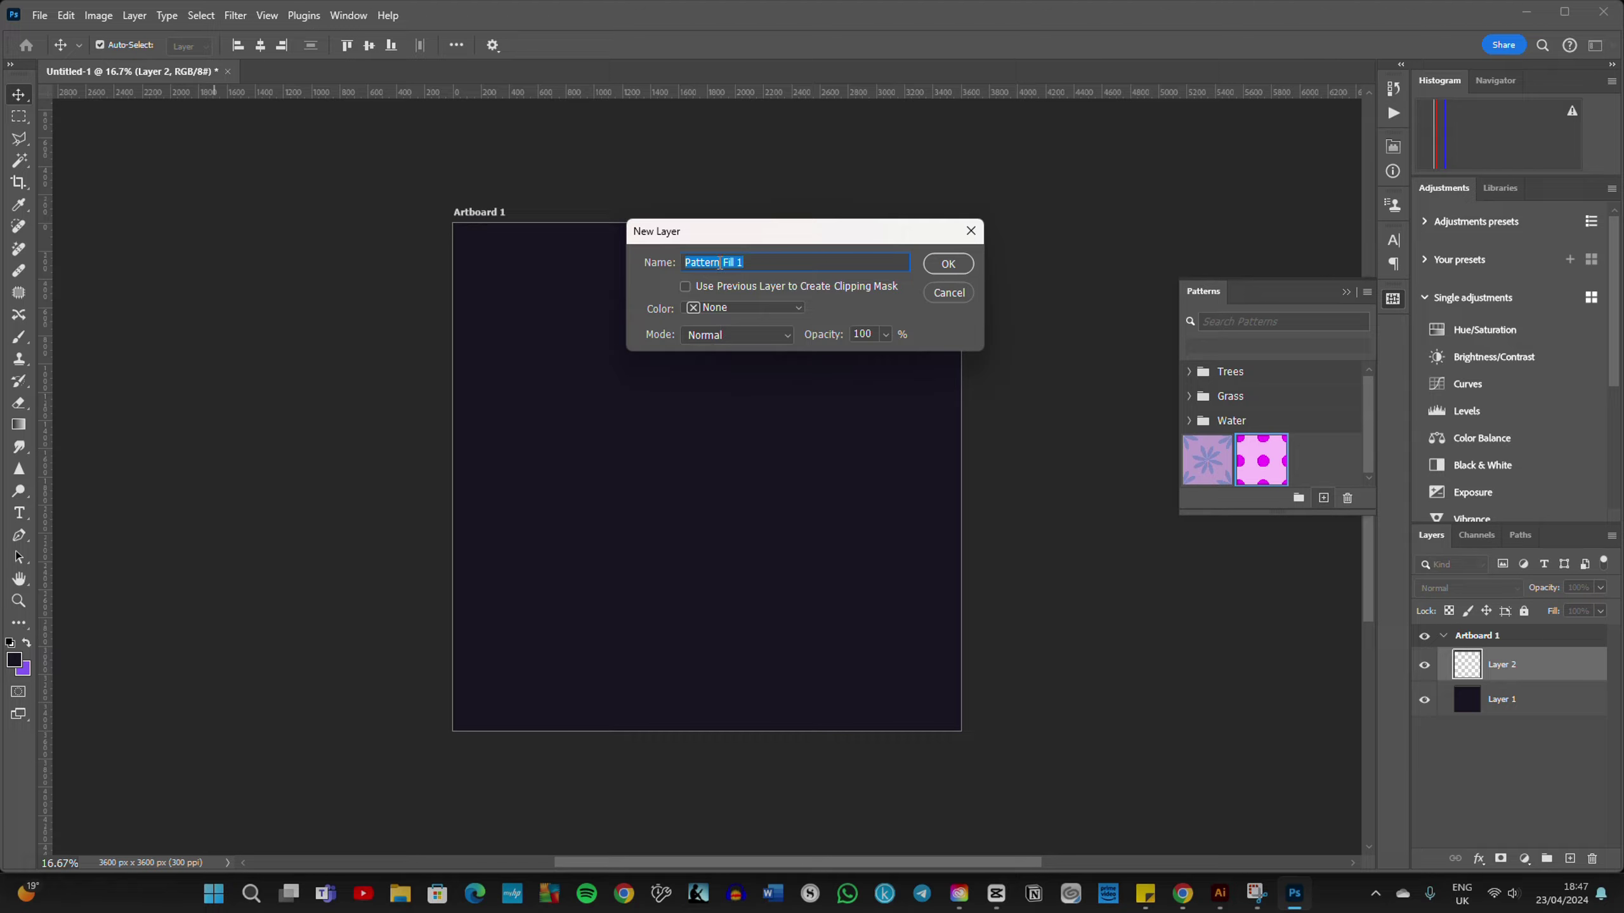
click(948, 265)
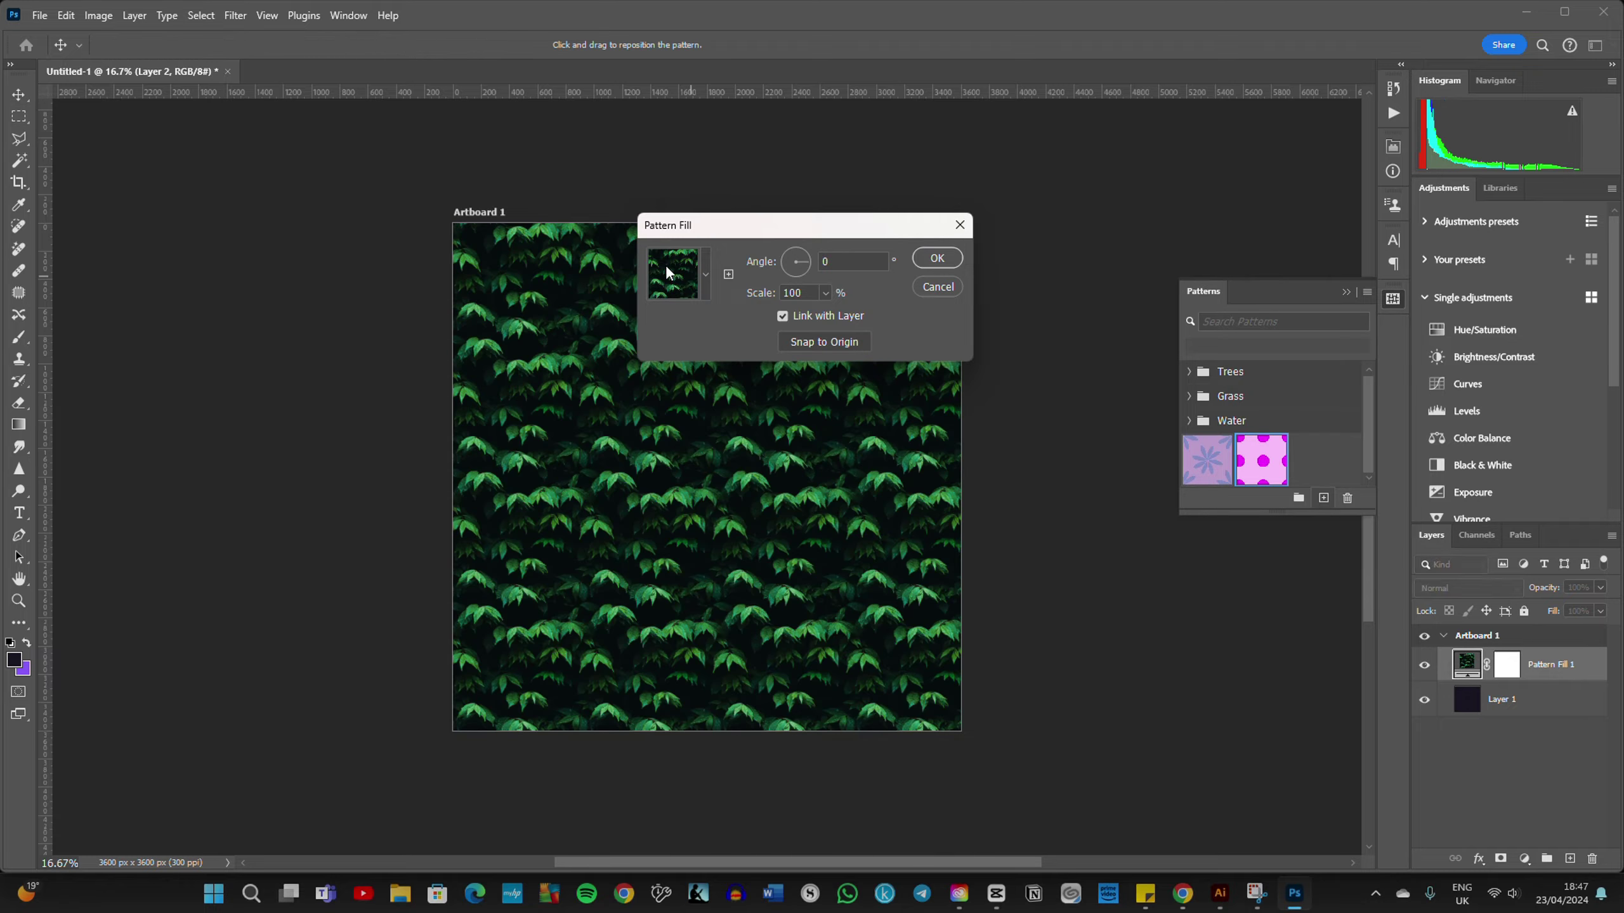
click(706, 277)
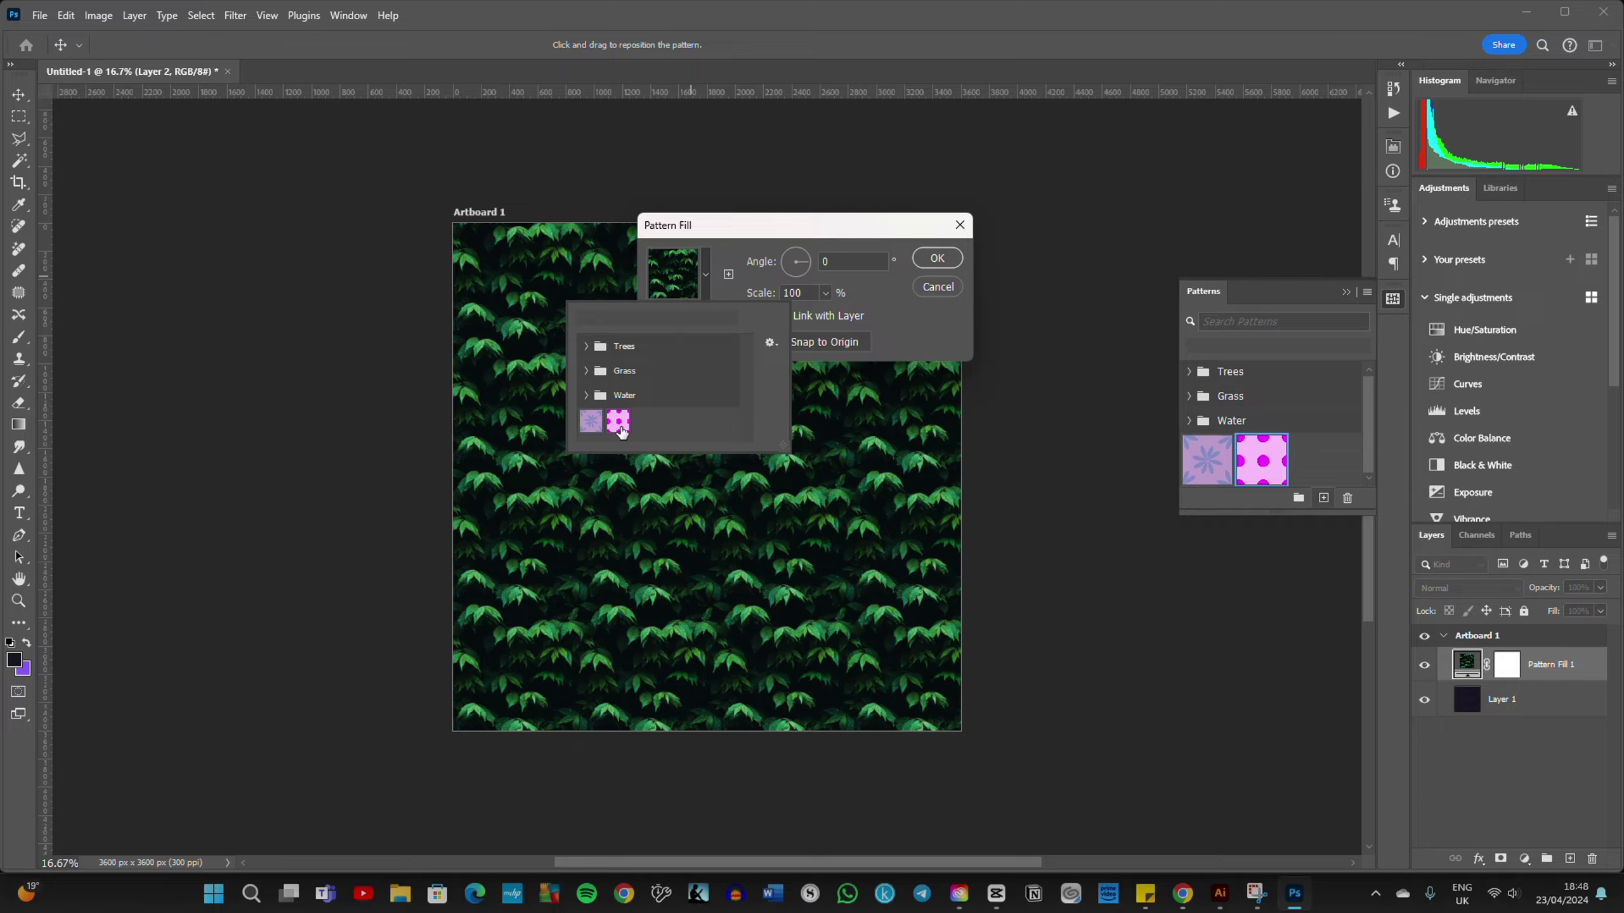
click(619, 427)
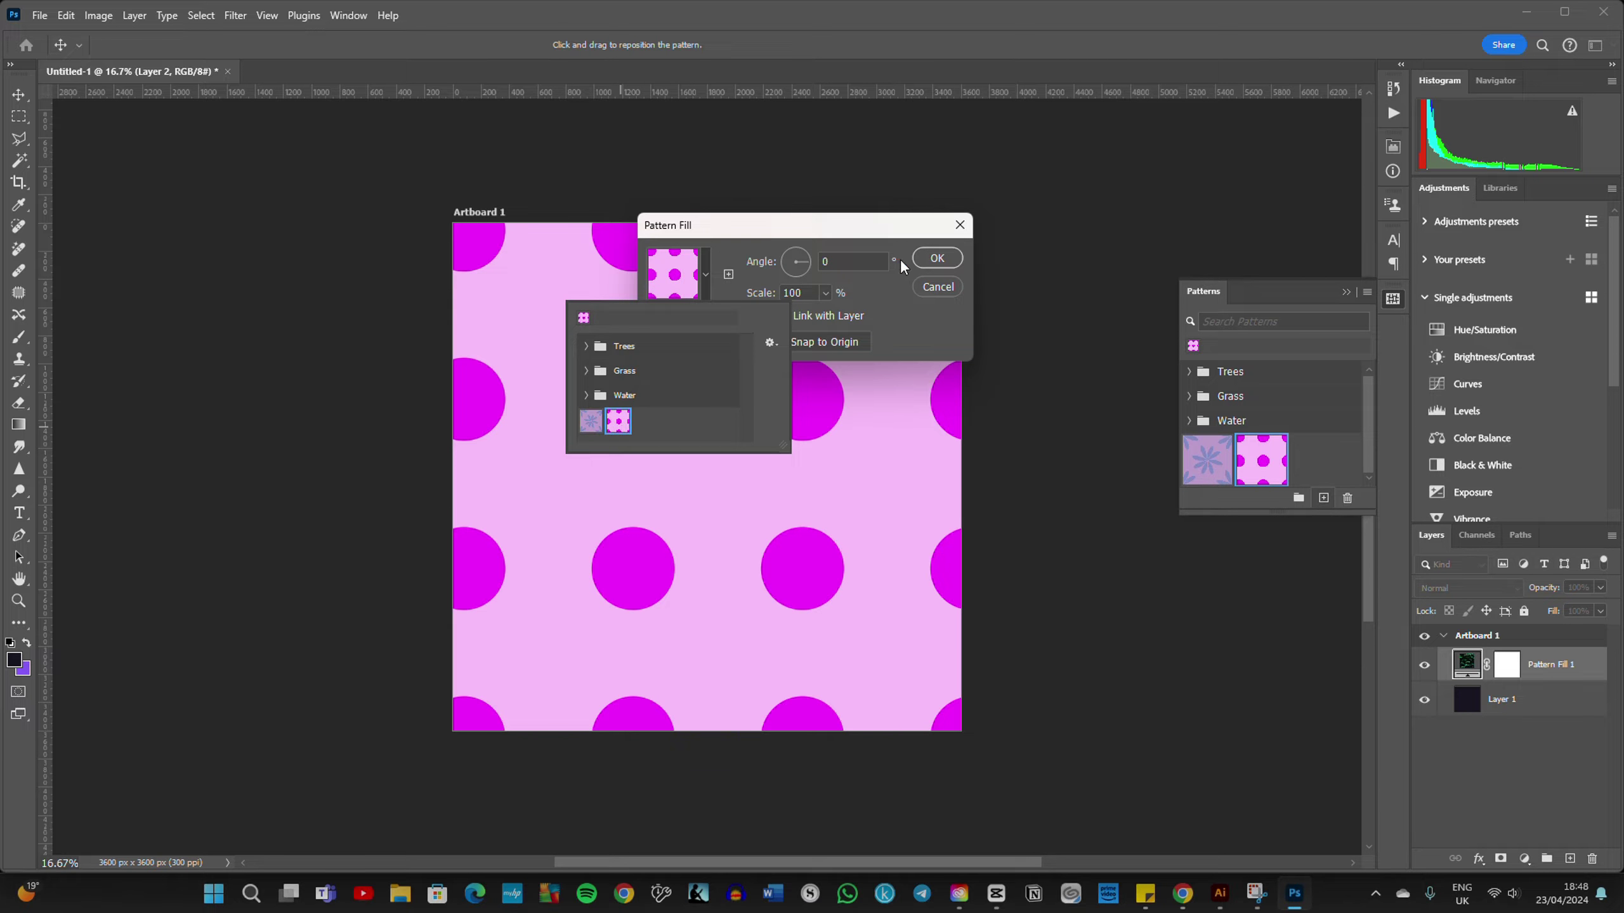
click(928, 255)
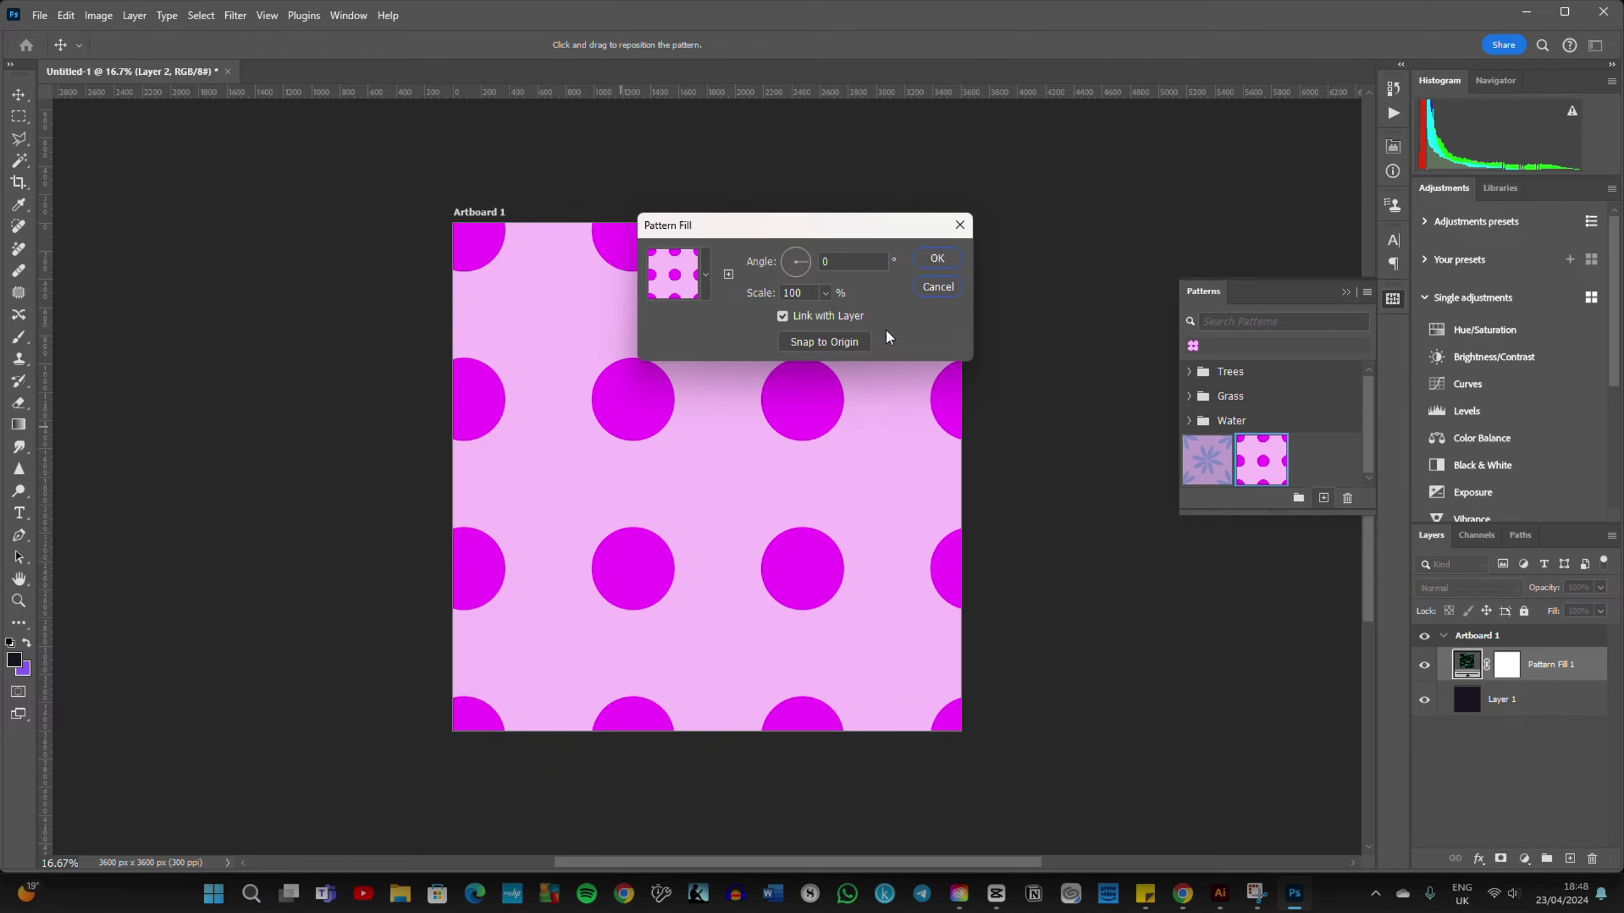
click(932, 261)
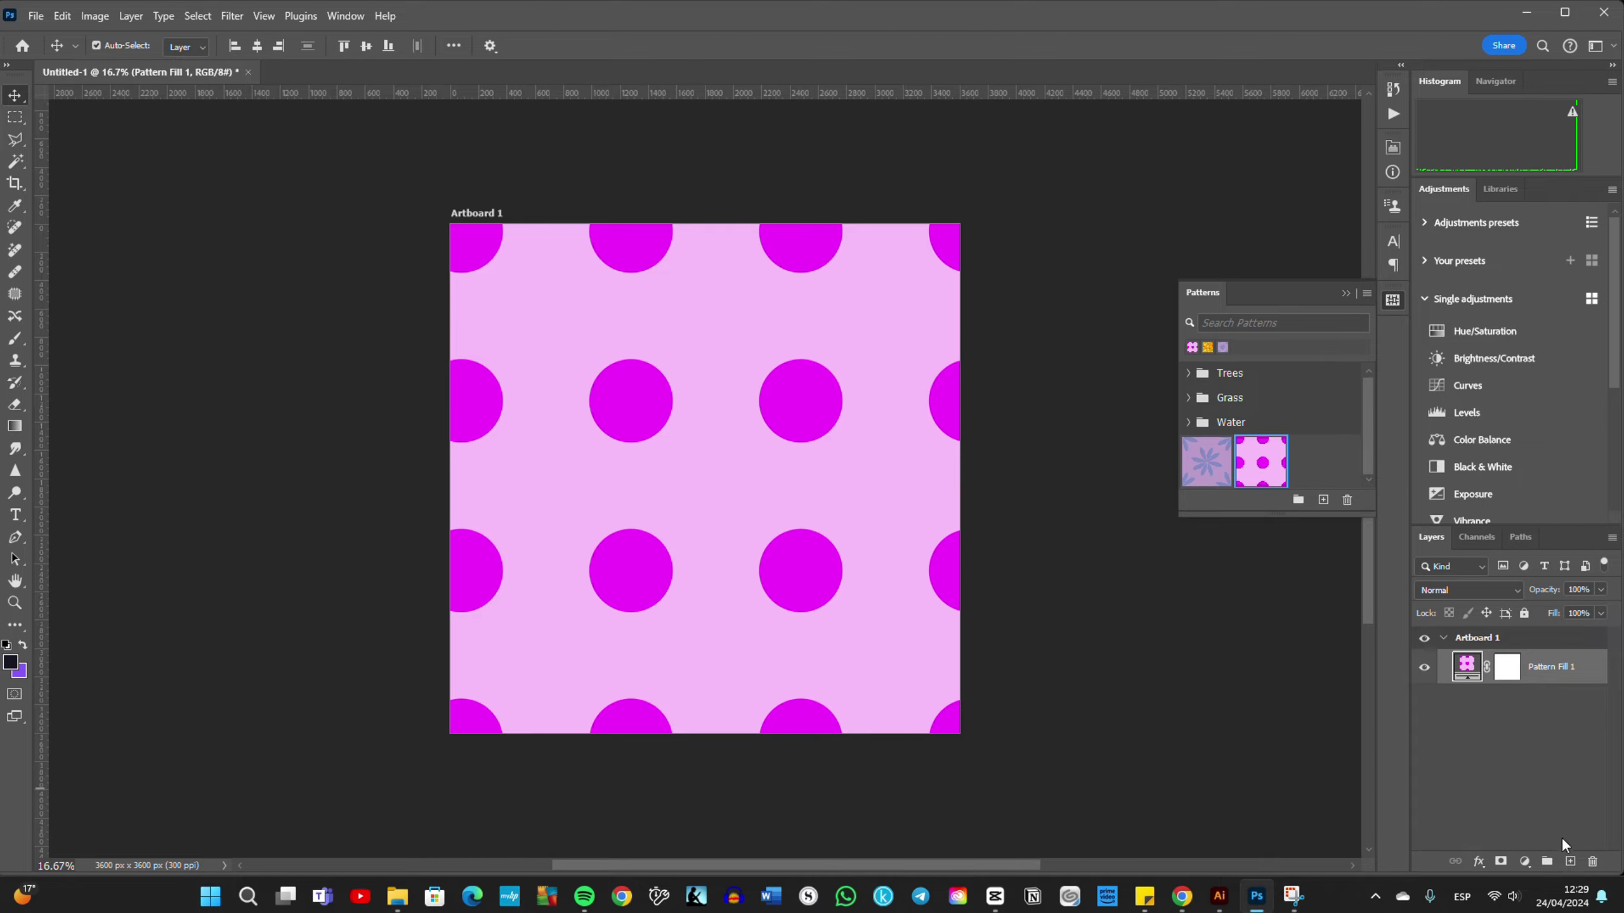
Step: Add a new layer and fill it with a very dark purple using the Paint Bucket
click(1570, 862)
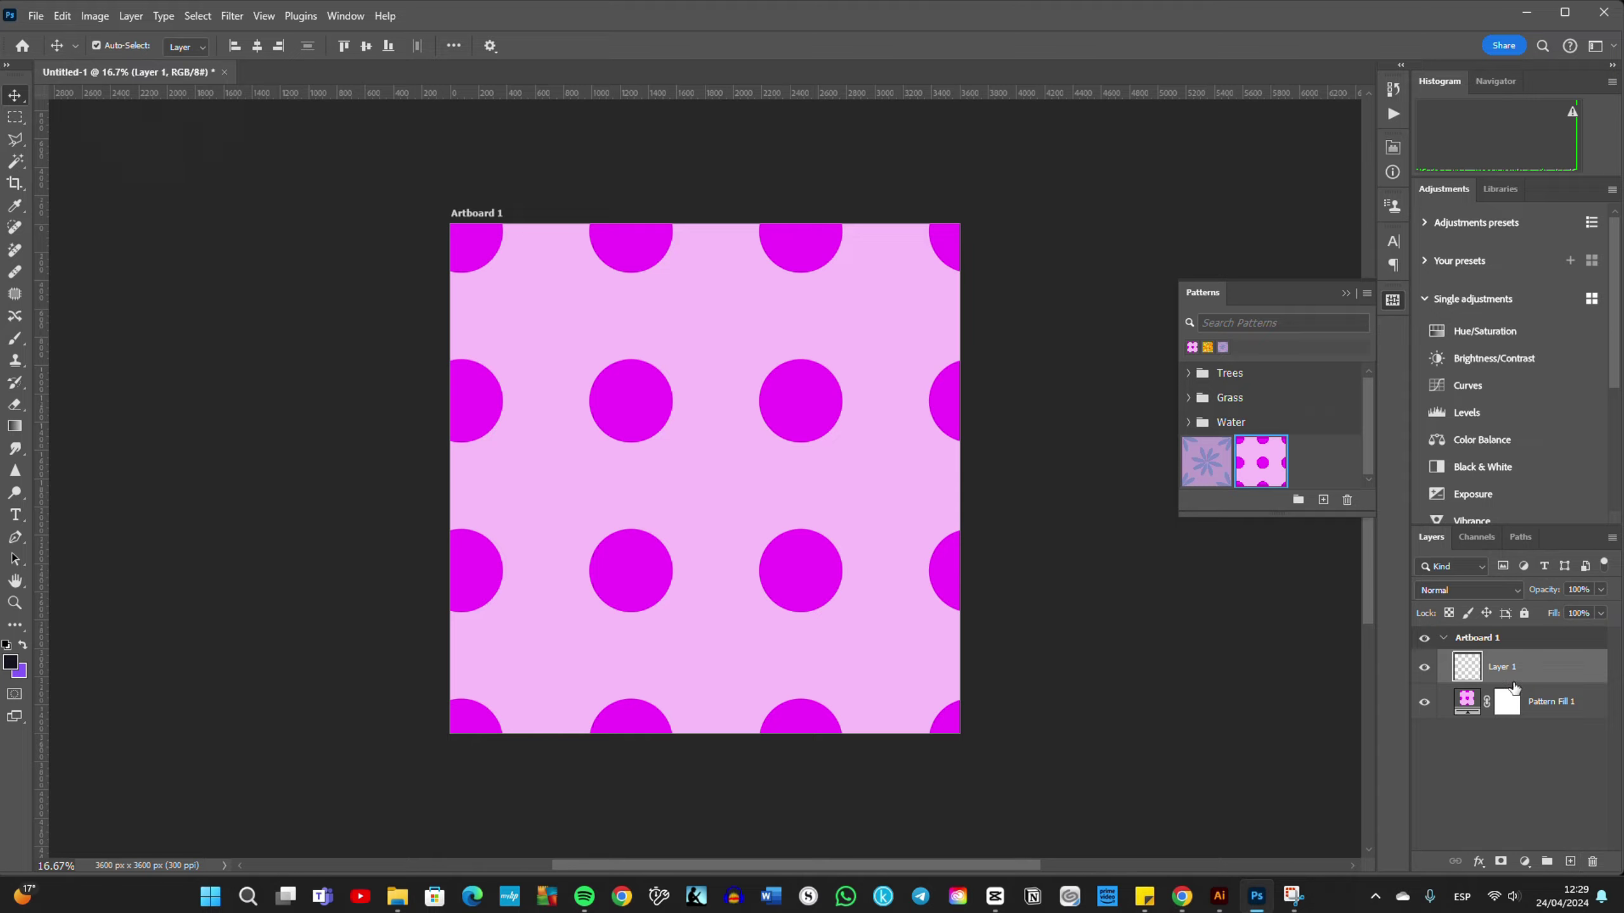
click(10, 663)
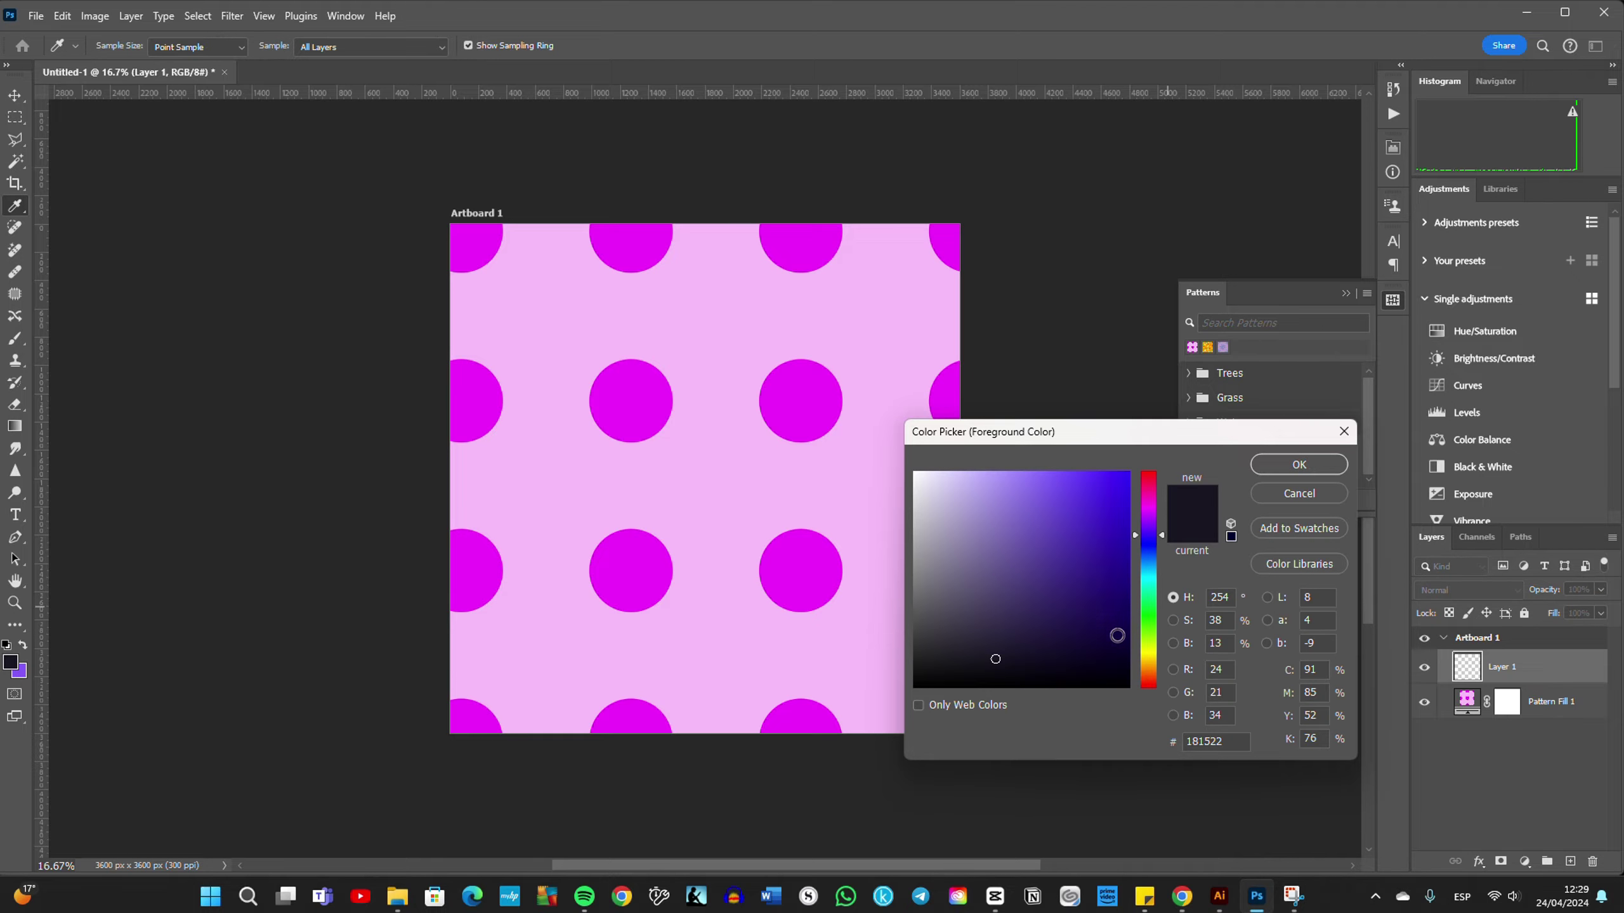
drag(1116, 634, 1126, 649)
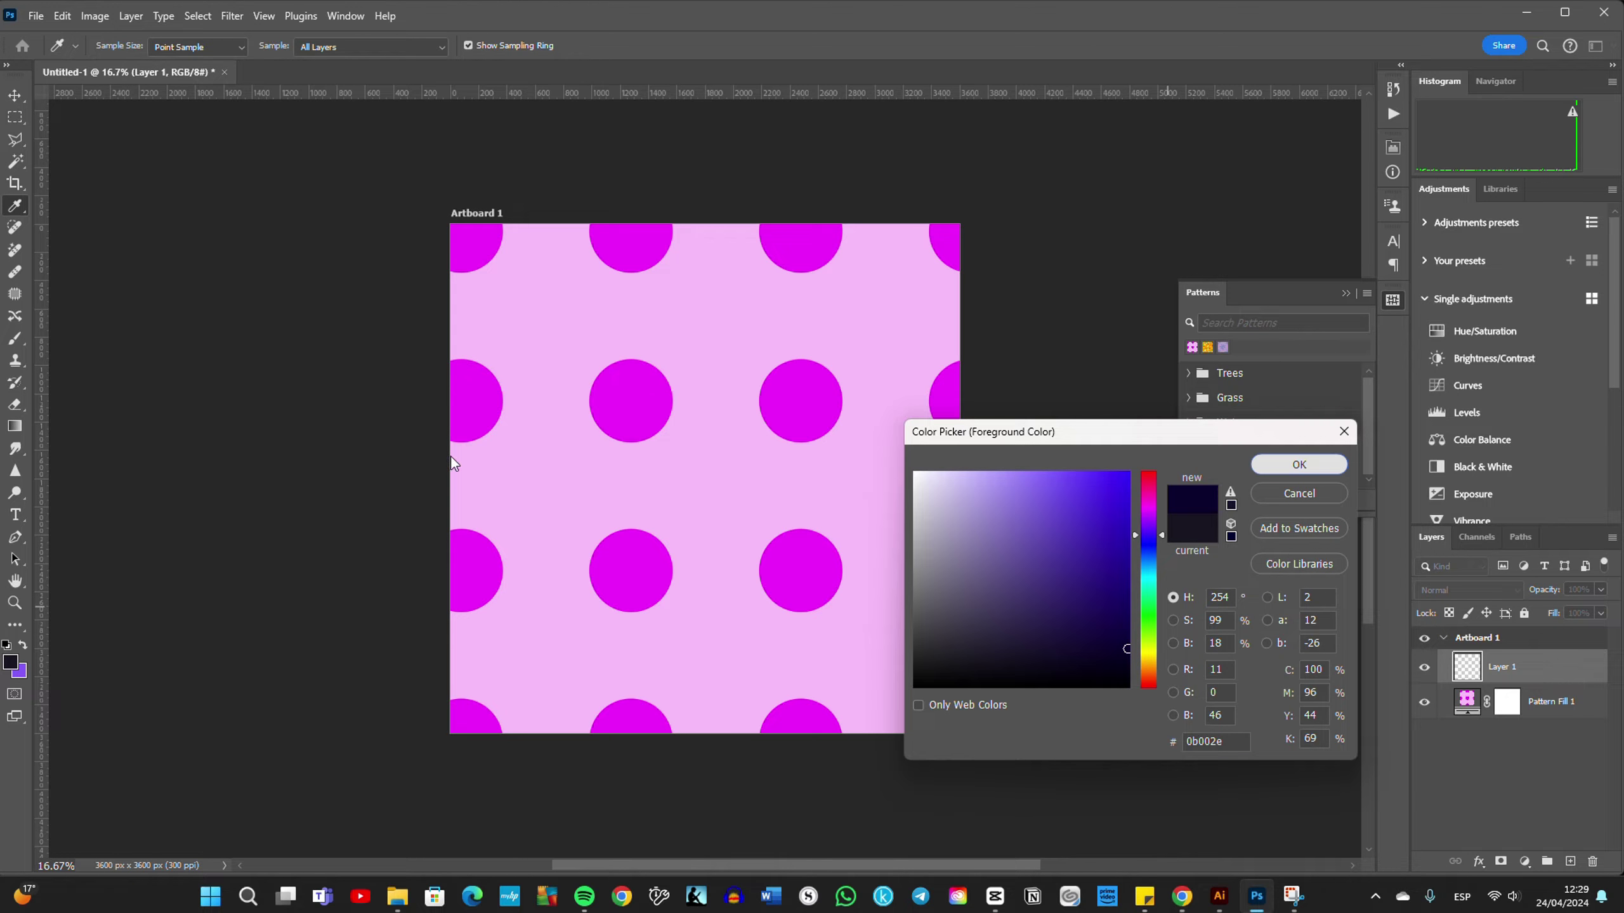
key(Return)
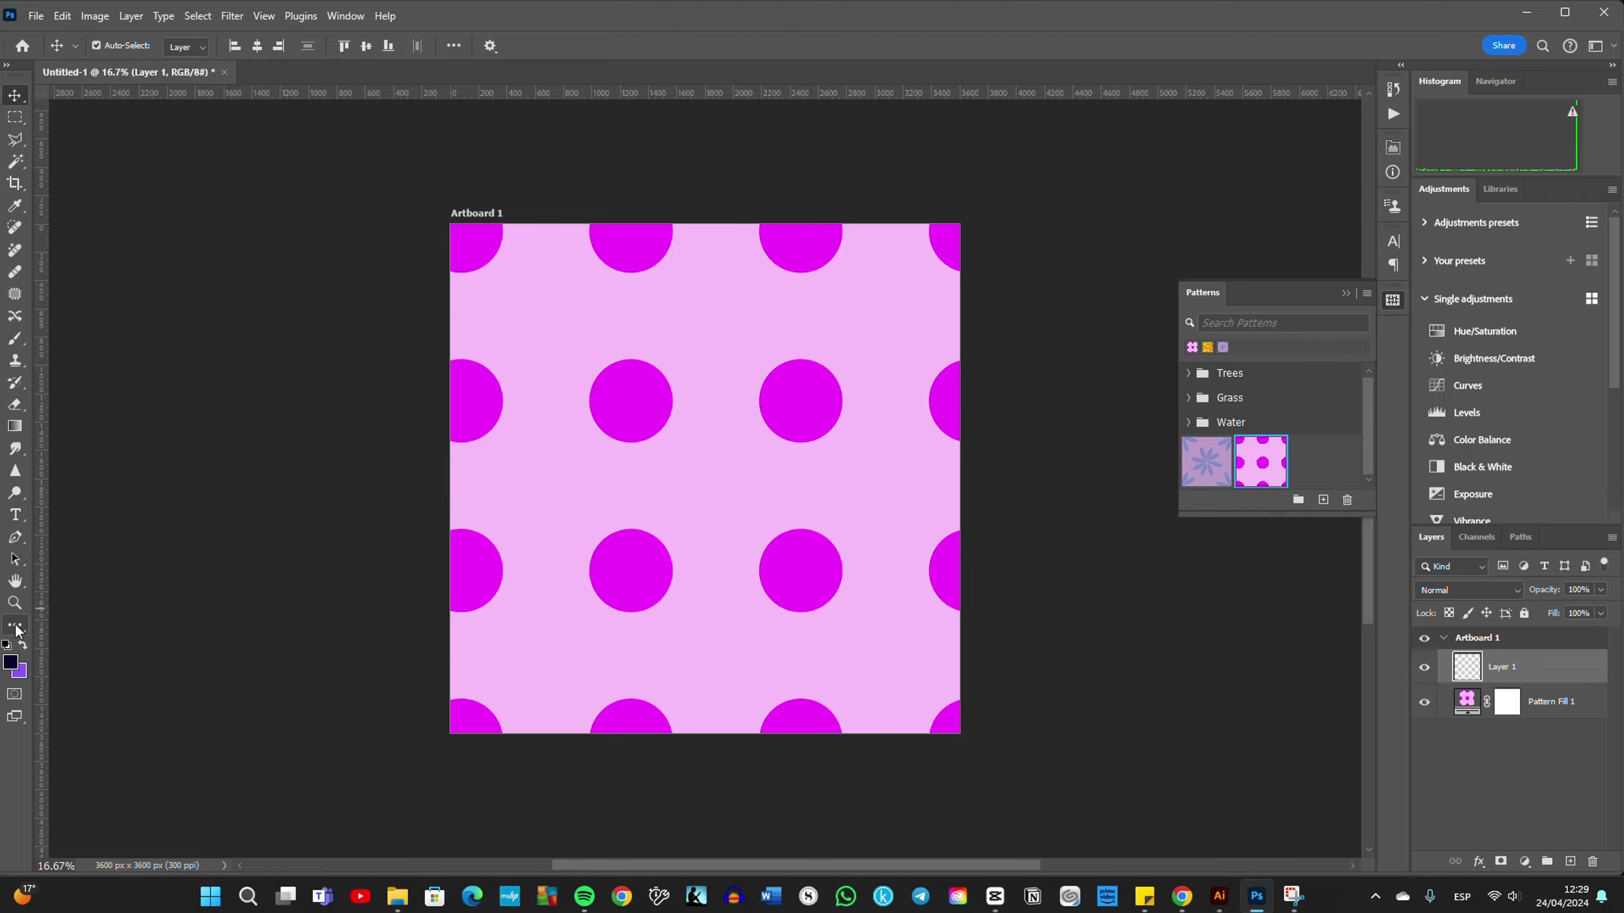
click(17, 632)
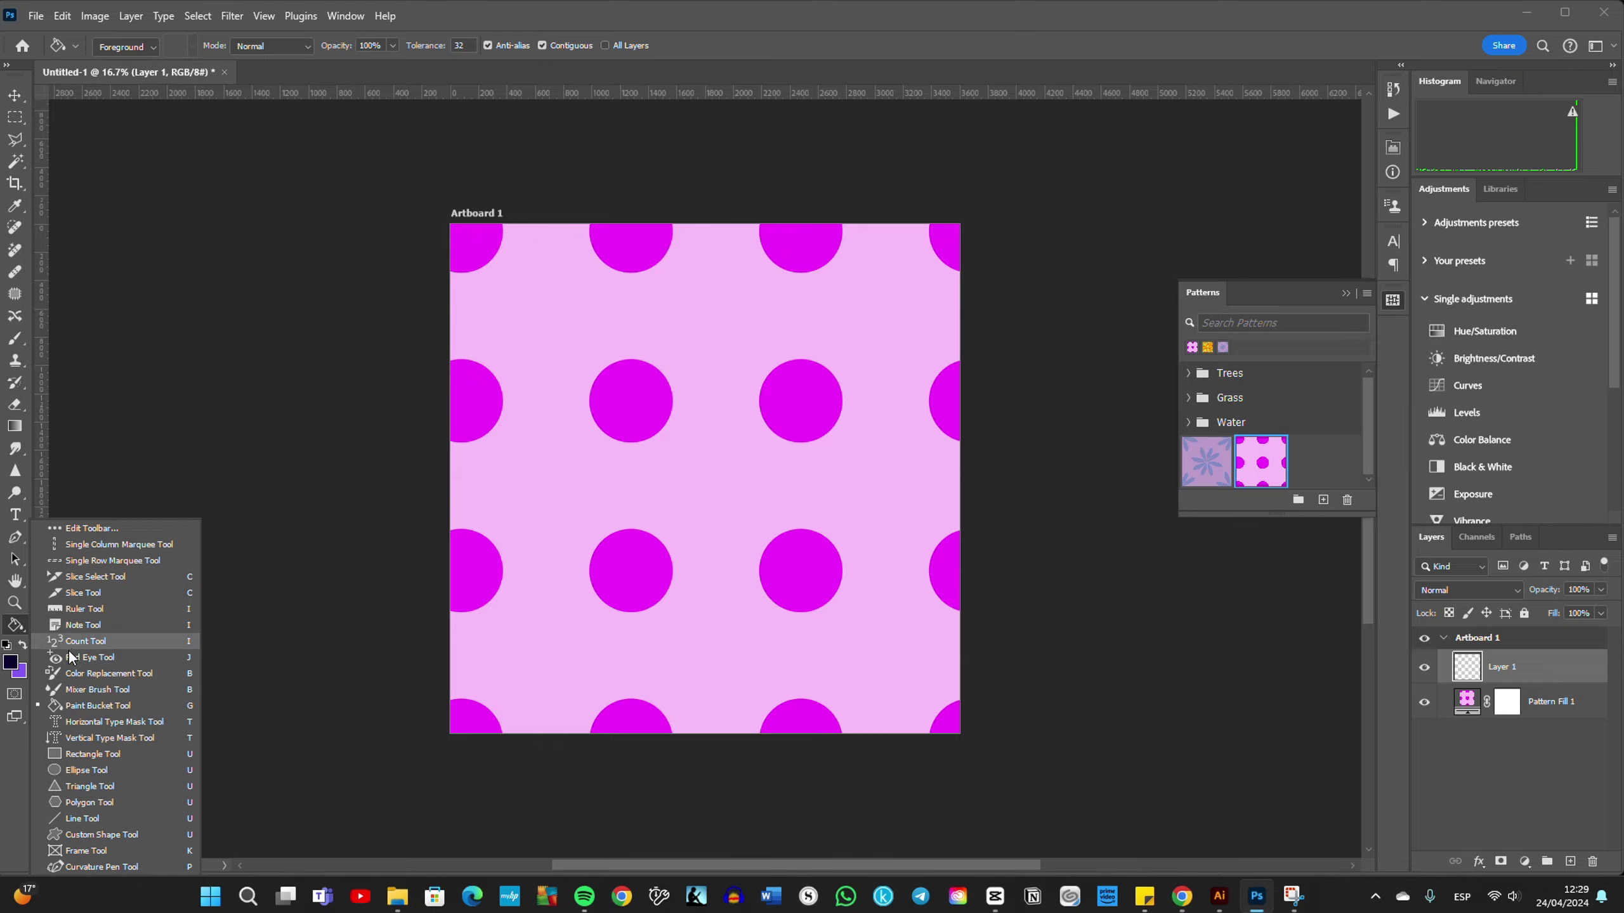
click(97, 707)
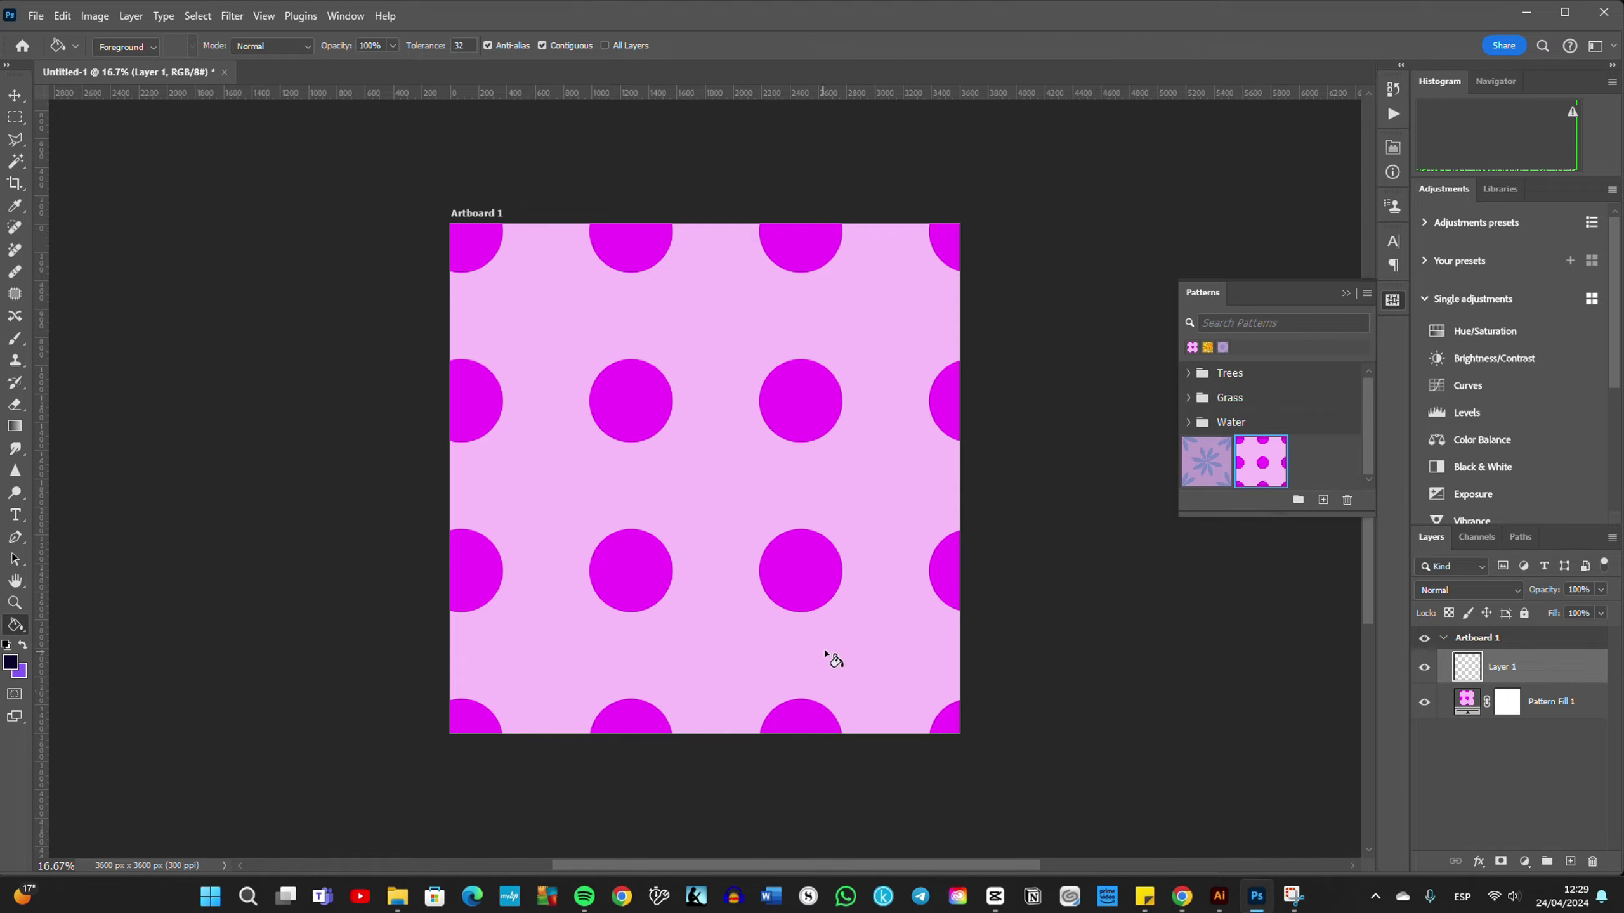
click(812, 613)
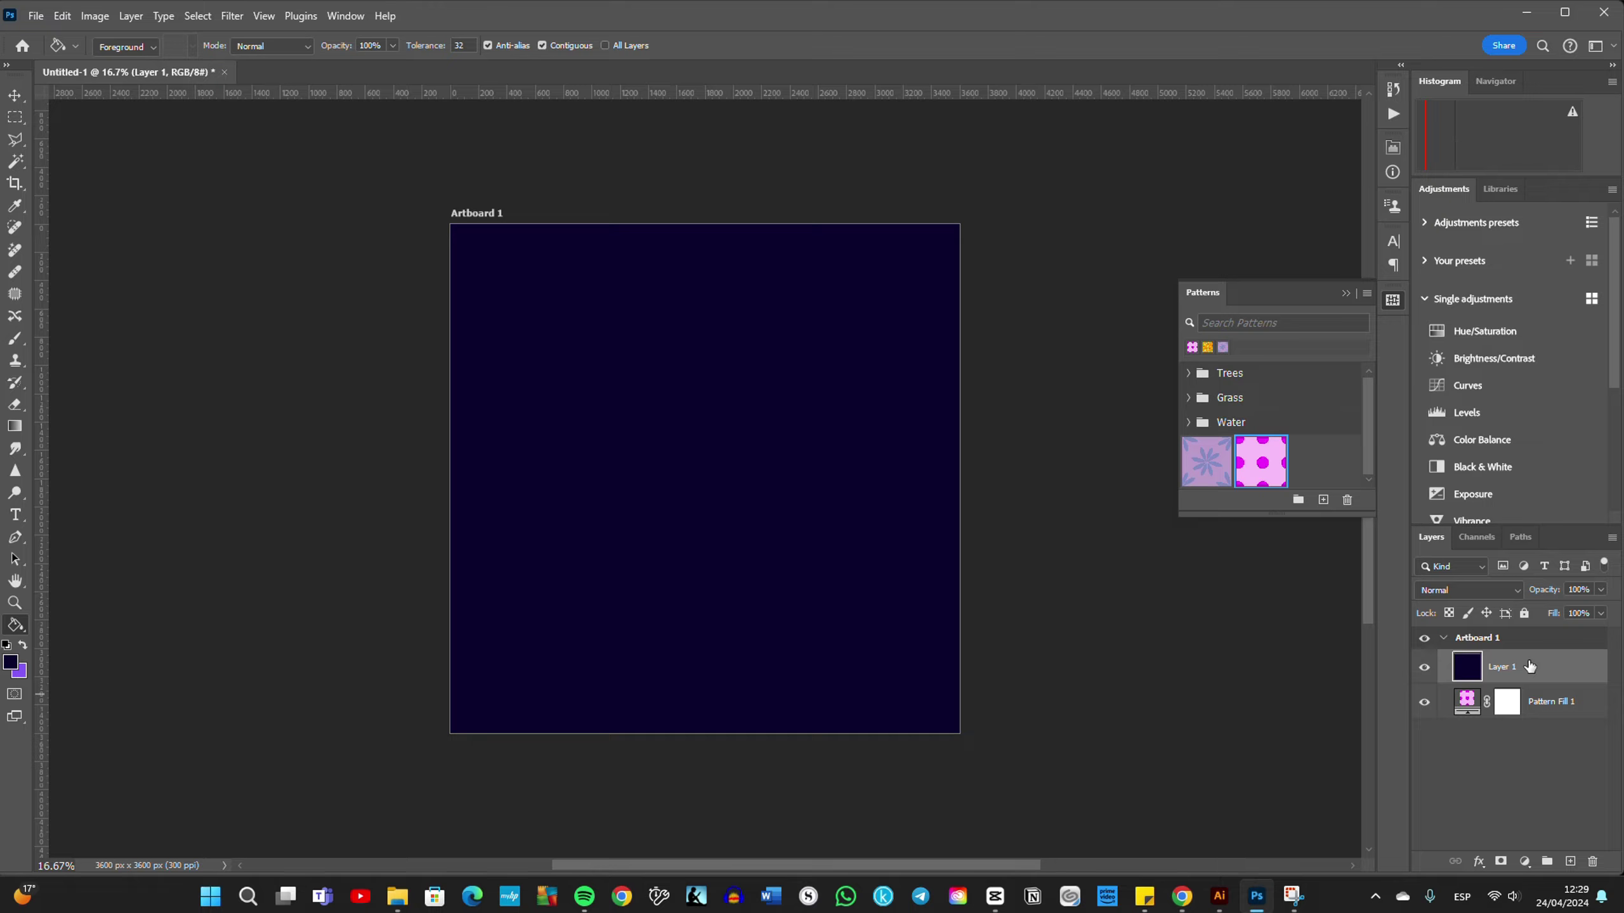
Step: Move Layer 1 beneath Pattern Fill 1 and confirm both layers are visible
mouse_move(1529, 667)
mouse_down()
mouse_move(1528, 725)
mouse_move(1405, 706)
mouse_up()
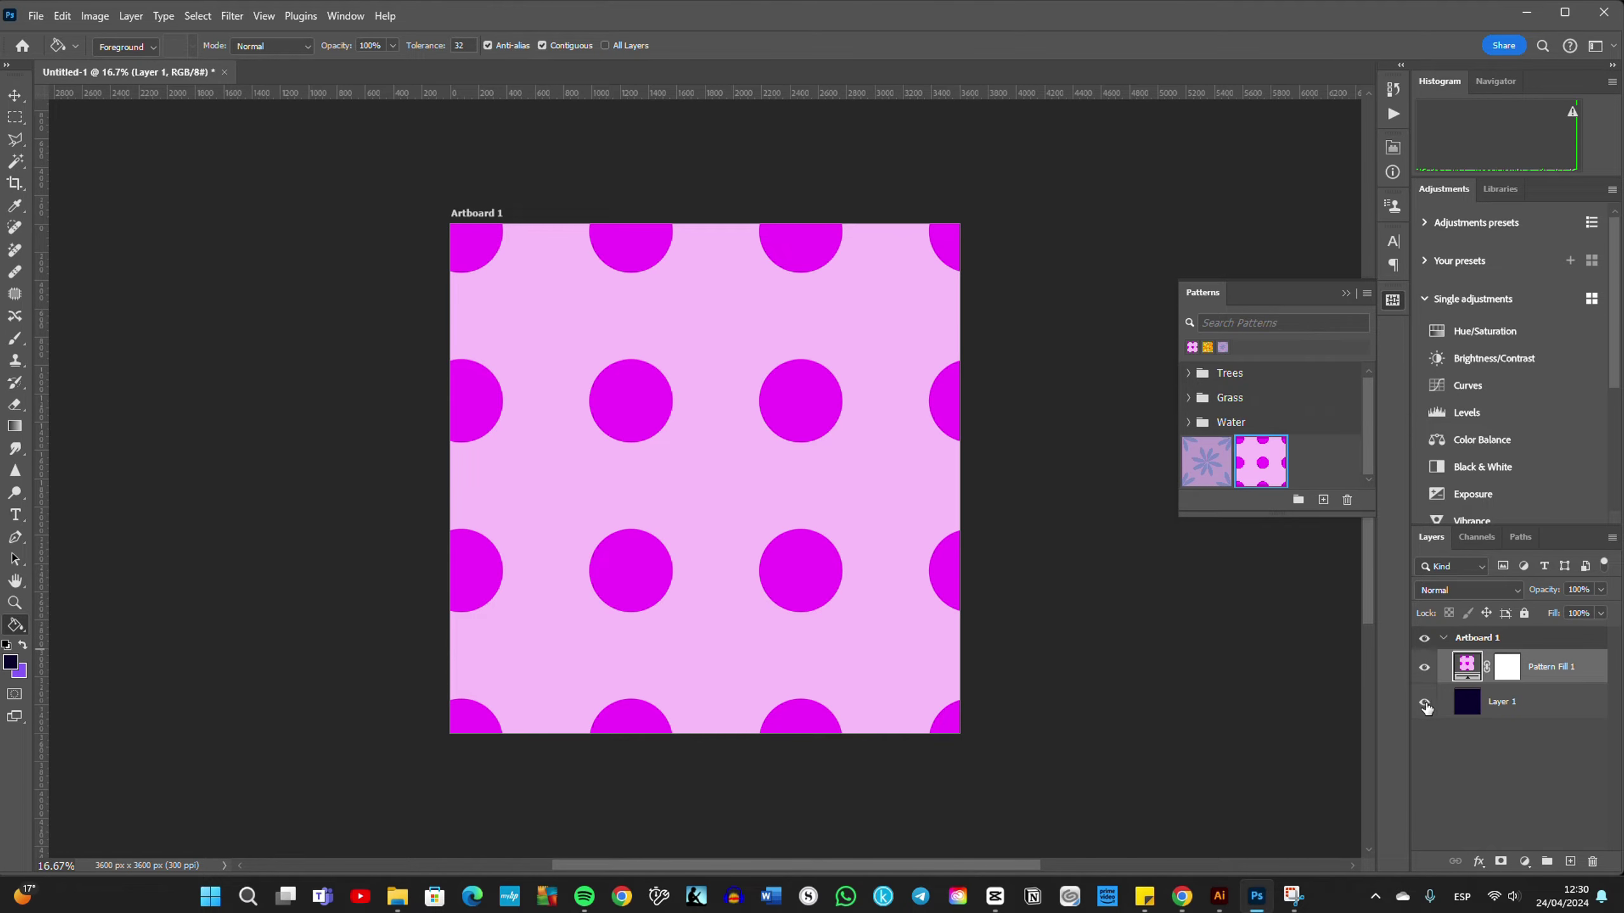
click(1426, 702)
click(1426, 668)
click(1425, 668)
Step: Zoom in and drag with the Move tool to offset the dots within Pattern Fill 1
key(ctrl+plus)
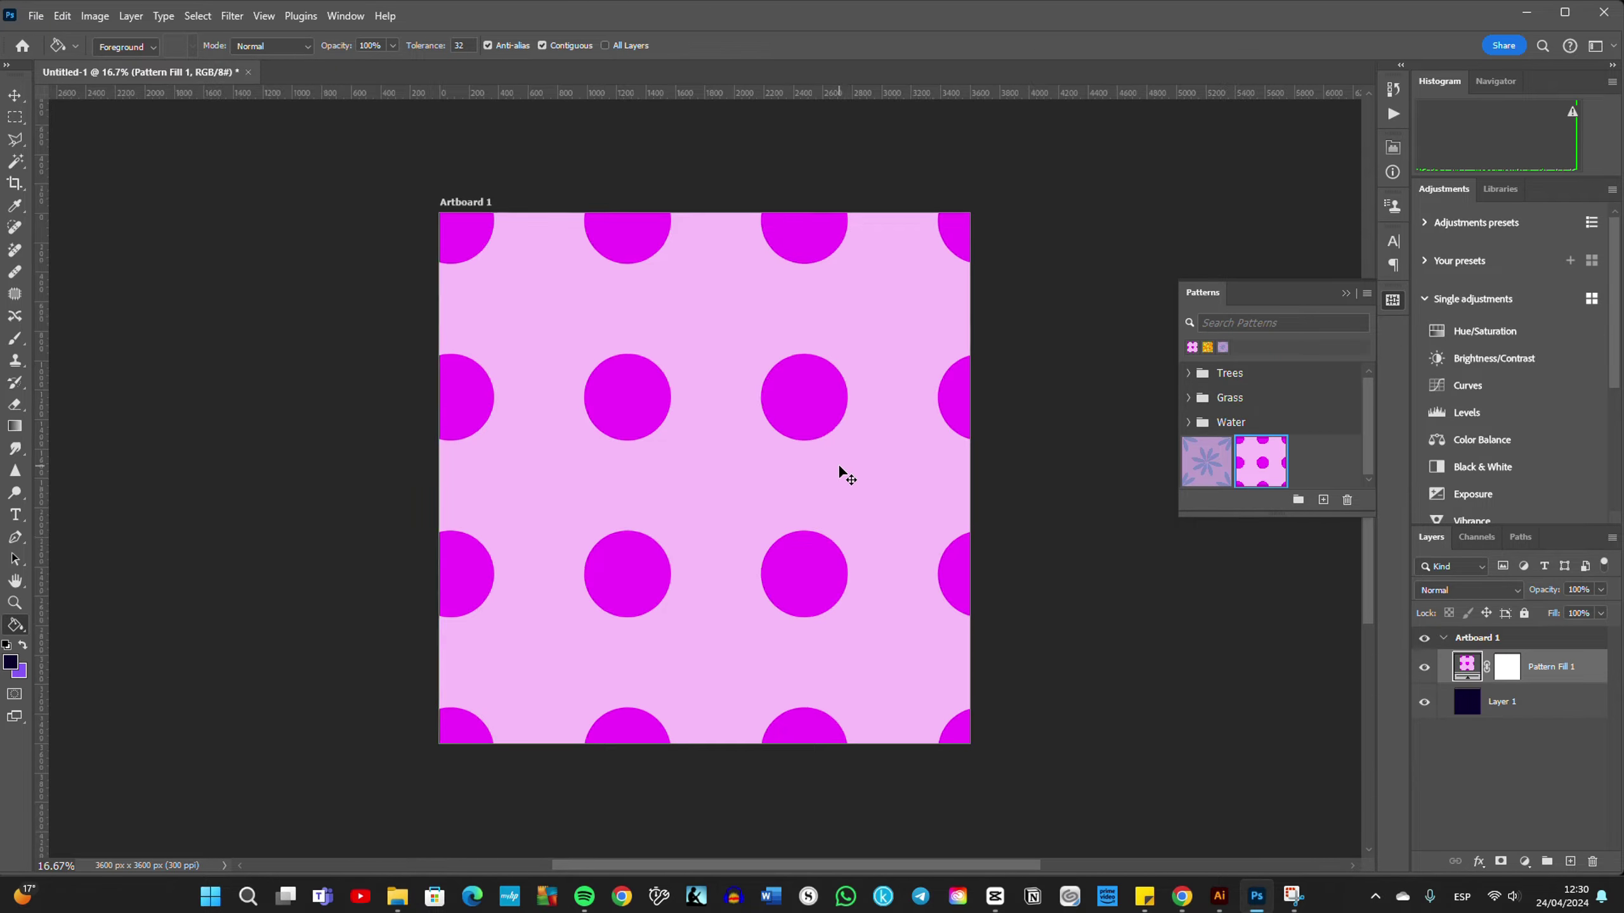
key(ctrl+plus)
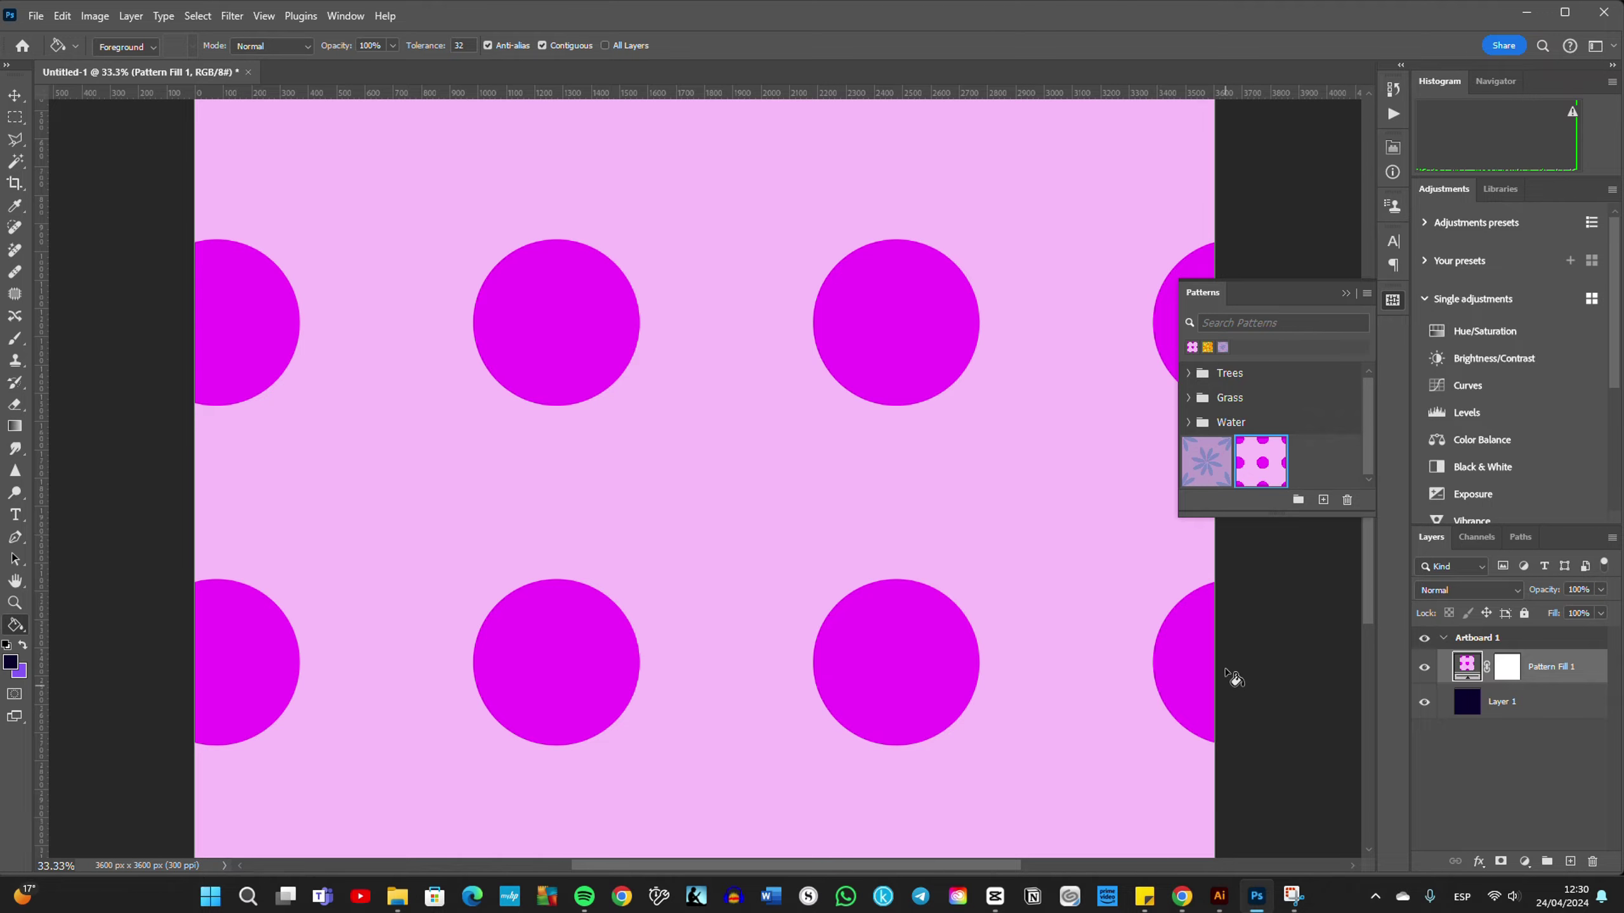
click(15, 96)
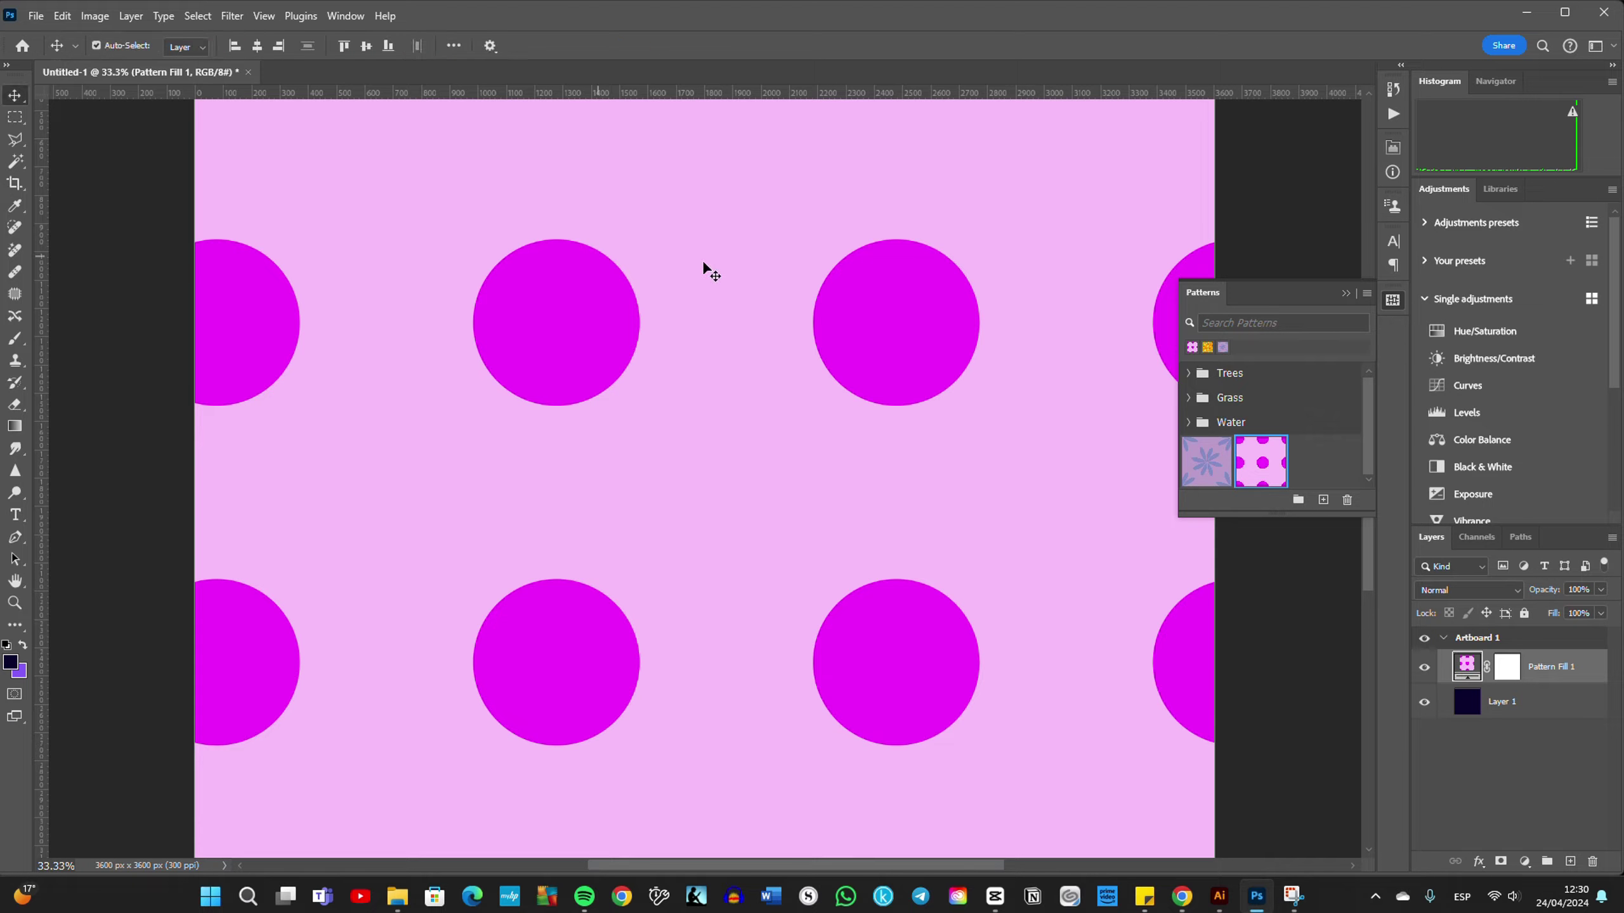
mouse_move(941, 390)
mouse_down()
mouse_move(333, 404)
mouse_move(396, 437)
mouse_up()
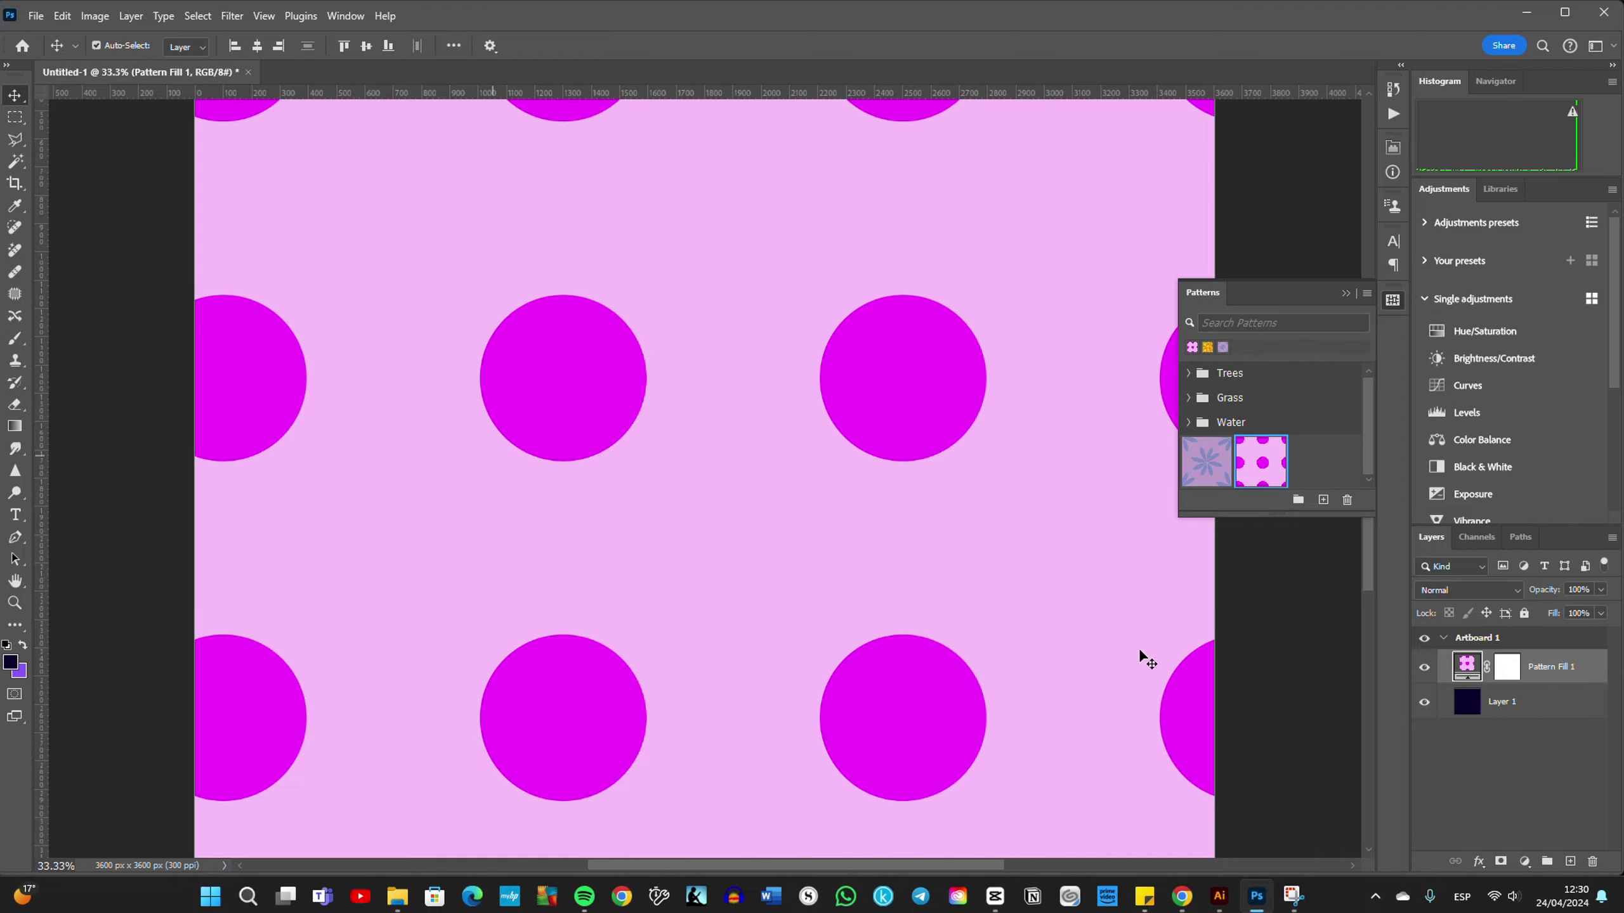
mouse_move(1016, 583)
mouse_down()
mouse_move(758, 465)
mouse_move(603, 371)
mouse_move(487, 521)
mouse_move(454, 669)
mouse_move(656, 828)
mouse_move(936, 762)
mouse_move(964, 573)
mouse_up()
mouse_move(1092, 239)
mouse_down()
mouse_move(714, 515)
mouse_move(268, 441)
mouse_up()
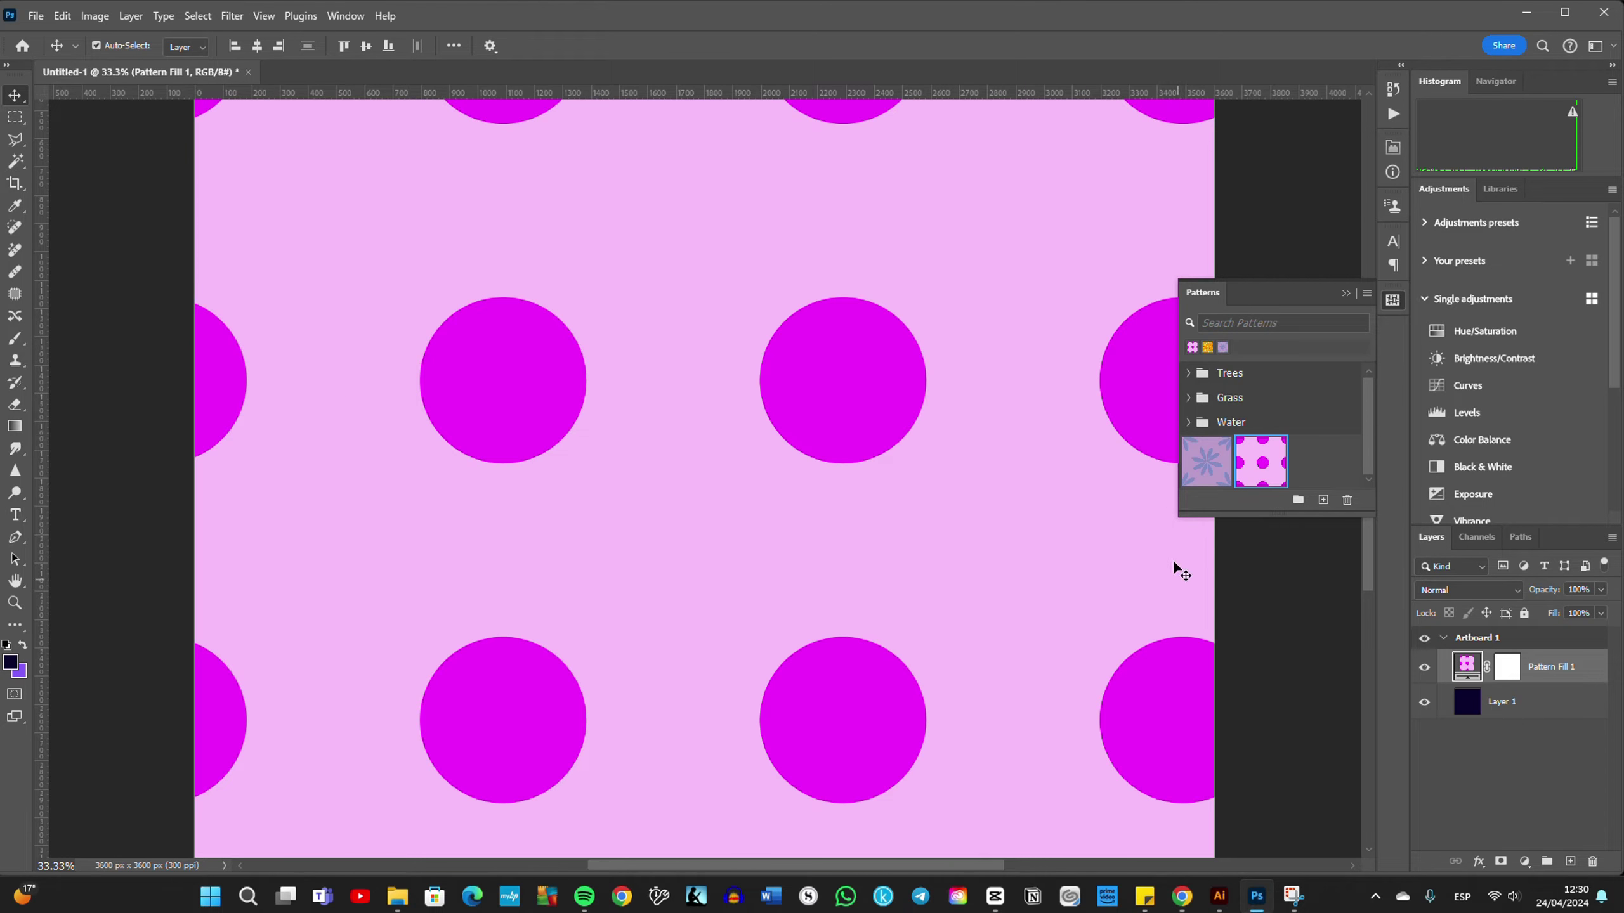
mouse_move(1156, 200)
mouse_down()
mouse_move(859, 294)
mouse_move(562, 482)
mouse_move(518, 668)
mouse_move(709, 769)
mouse_move(1055, 784)
mouse_move(1182, 811)
mouse_up()
mouse_move(665, 181)
mouse_down()
mouse_move(677, 544)
mouse_move(740, 645)
mouse_move(979, 645)
mouse_move(1190, 239)
mouse_move(1159, 203)
mouse_move(435, 246)
mouse_move(1037, 707)
mouse_up()
mouse_move(1145, 807)
mouse_down()
mouse_move(986, 591)
mouse_move(795, 380)
mouse_move(688, 315)
mouse_move(790, 720)
mouse_up()
mouse_move(883, 776)
mouse_down()
mouse_move(729, 348)
mouse_move(605, 239)
mouse_move(410, 246)
mouse_move(390, 266)
mouse_up()
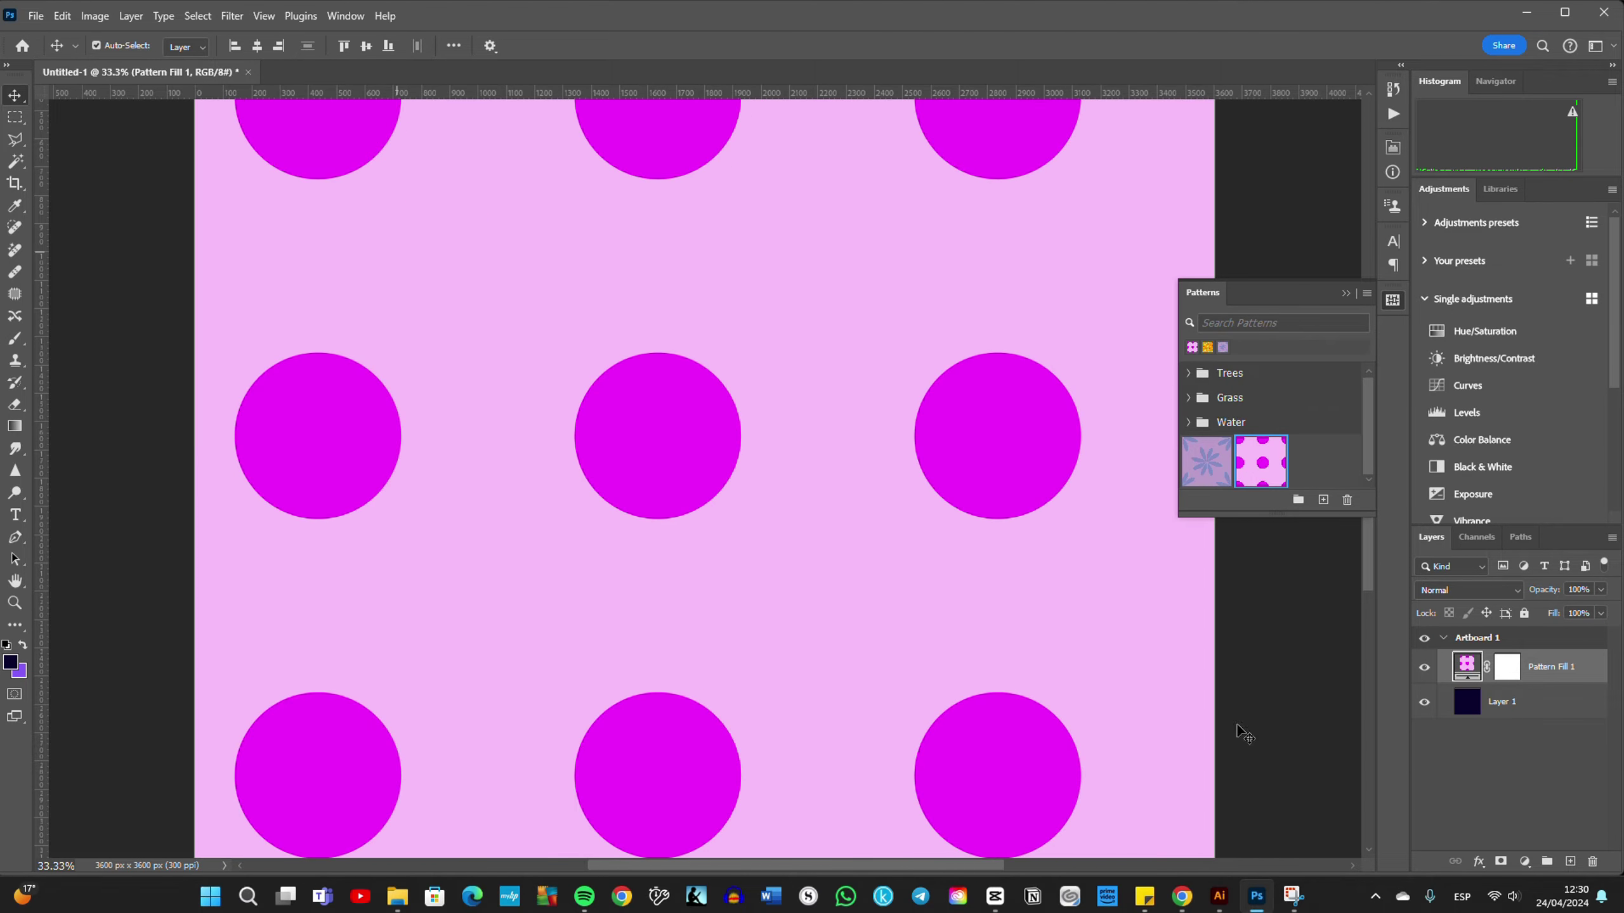
drag(1501, 702, 1462, 675)
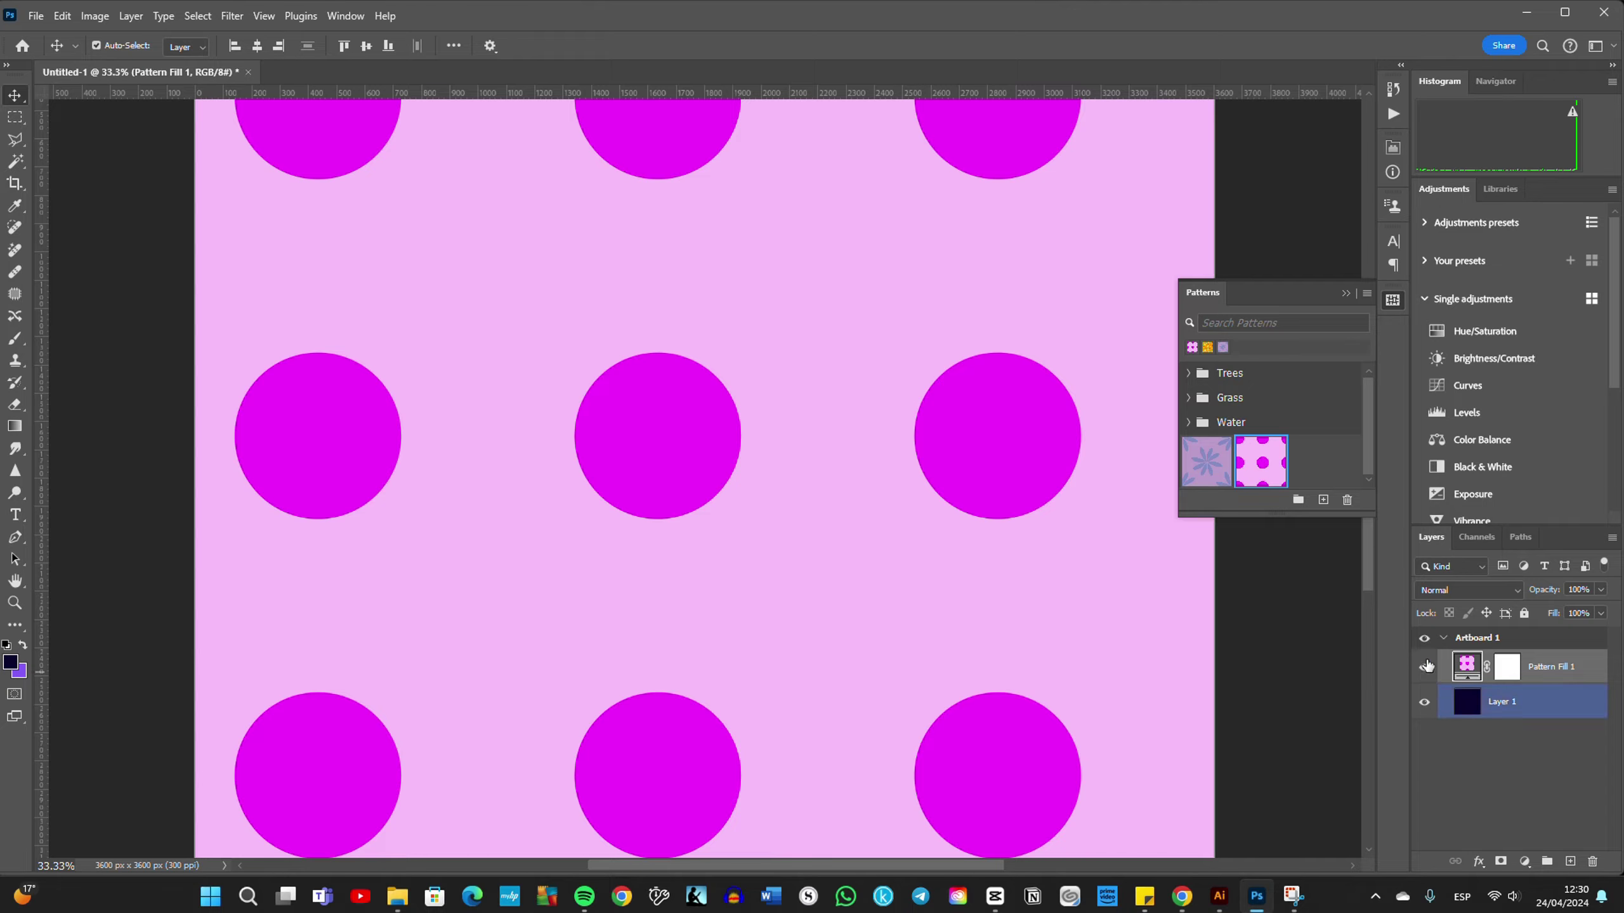
click(1462, 675)
mouse_move(801, 569)
mouse_down()
mouse_move(454, 403)
mouse_move(398, 405)
mouse_up()
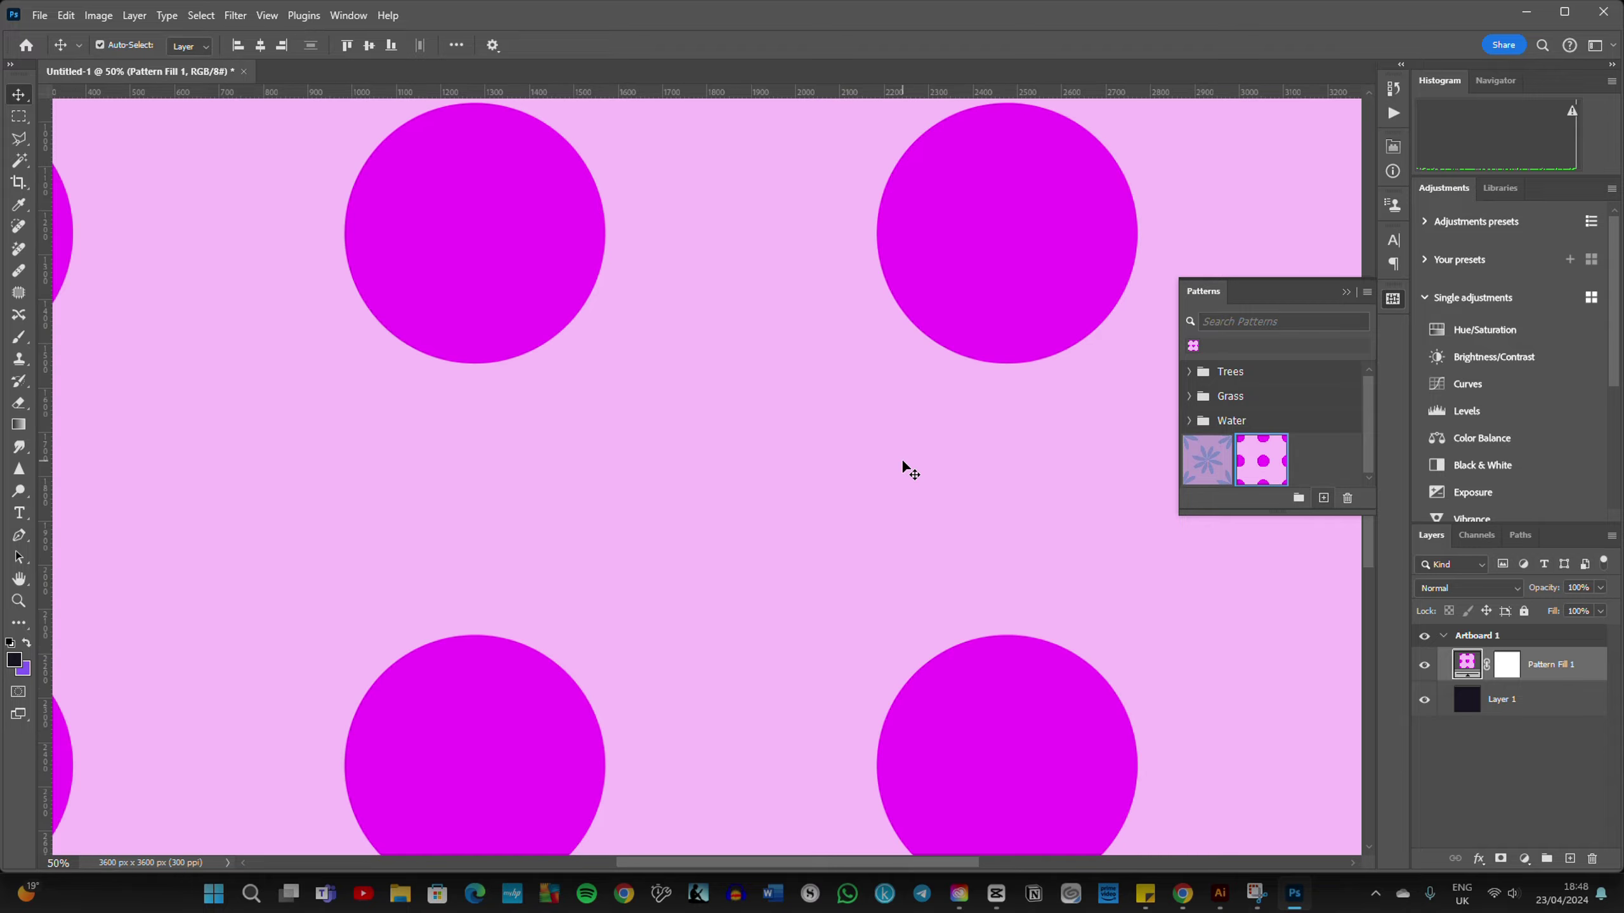
Step: Zoom in toward the artboard's right edge and make a first pattern offset drag
key(ctrl+plus)
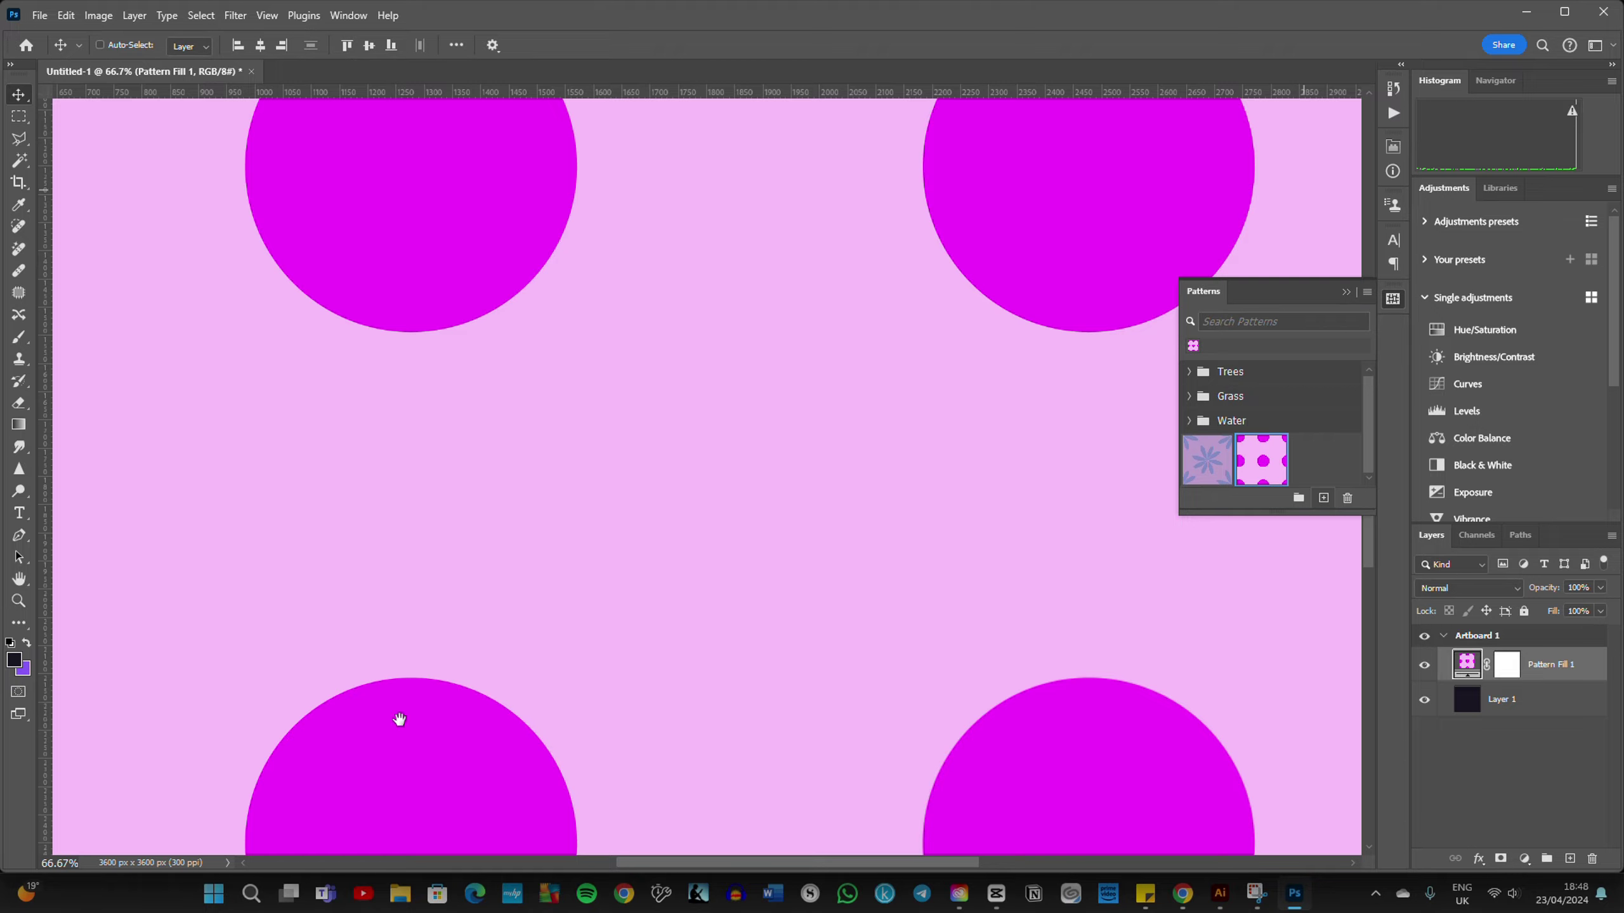
drag(400, 720, 366, 512)
drag(465, 526, 791, 535)
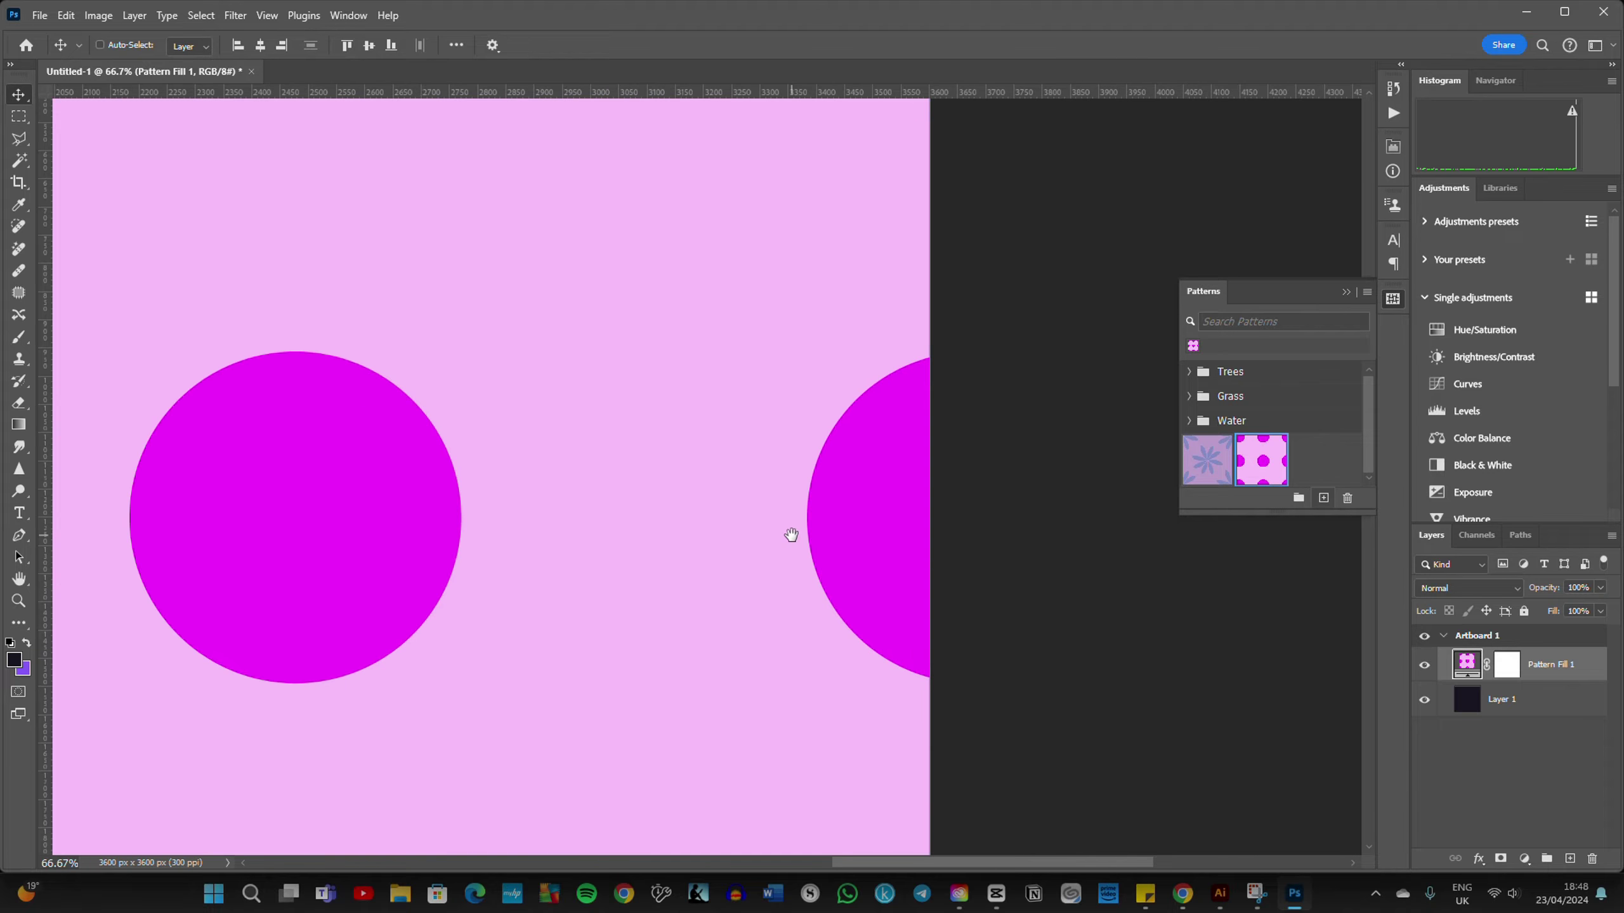
scroll(791, 535, left, 2)
scroll(791, 535, left, 3)
scroll(791, 535, left, 5)
scroll(791, 535, left, 2)
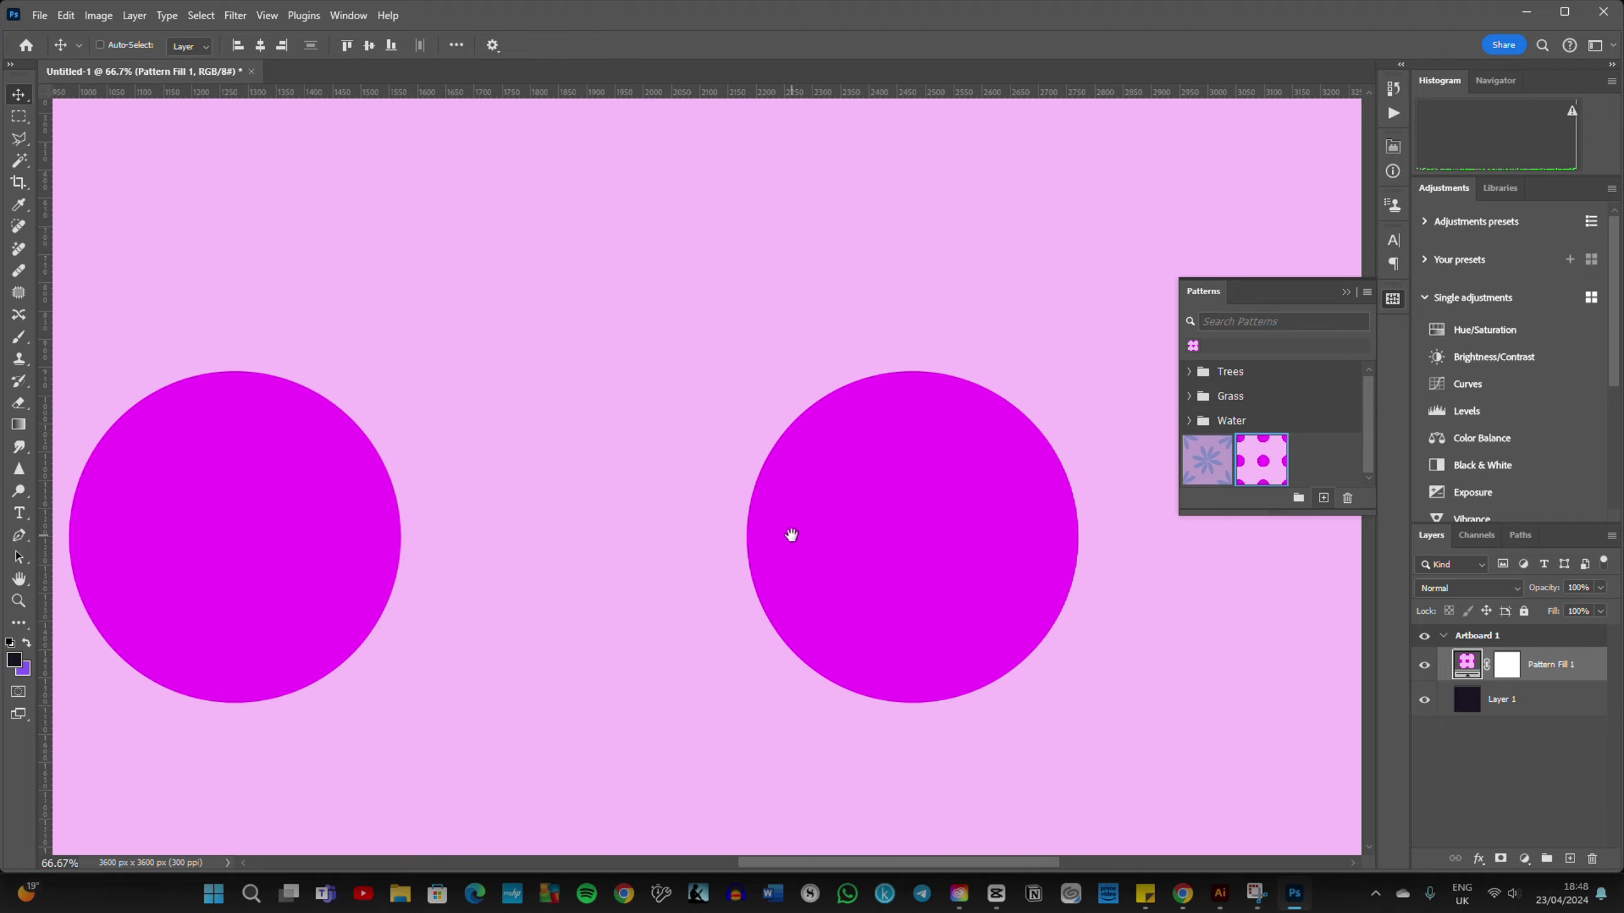
drag(1019, 432, 536, 498)
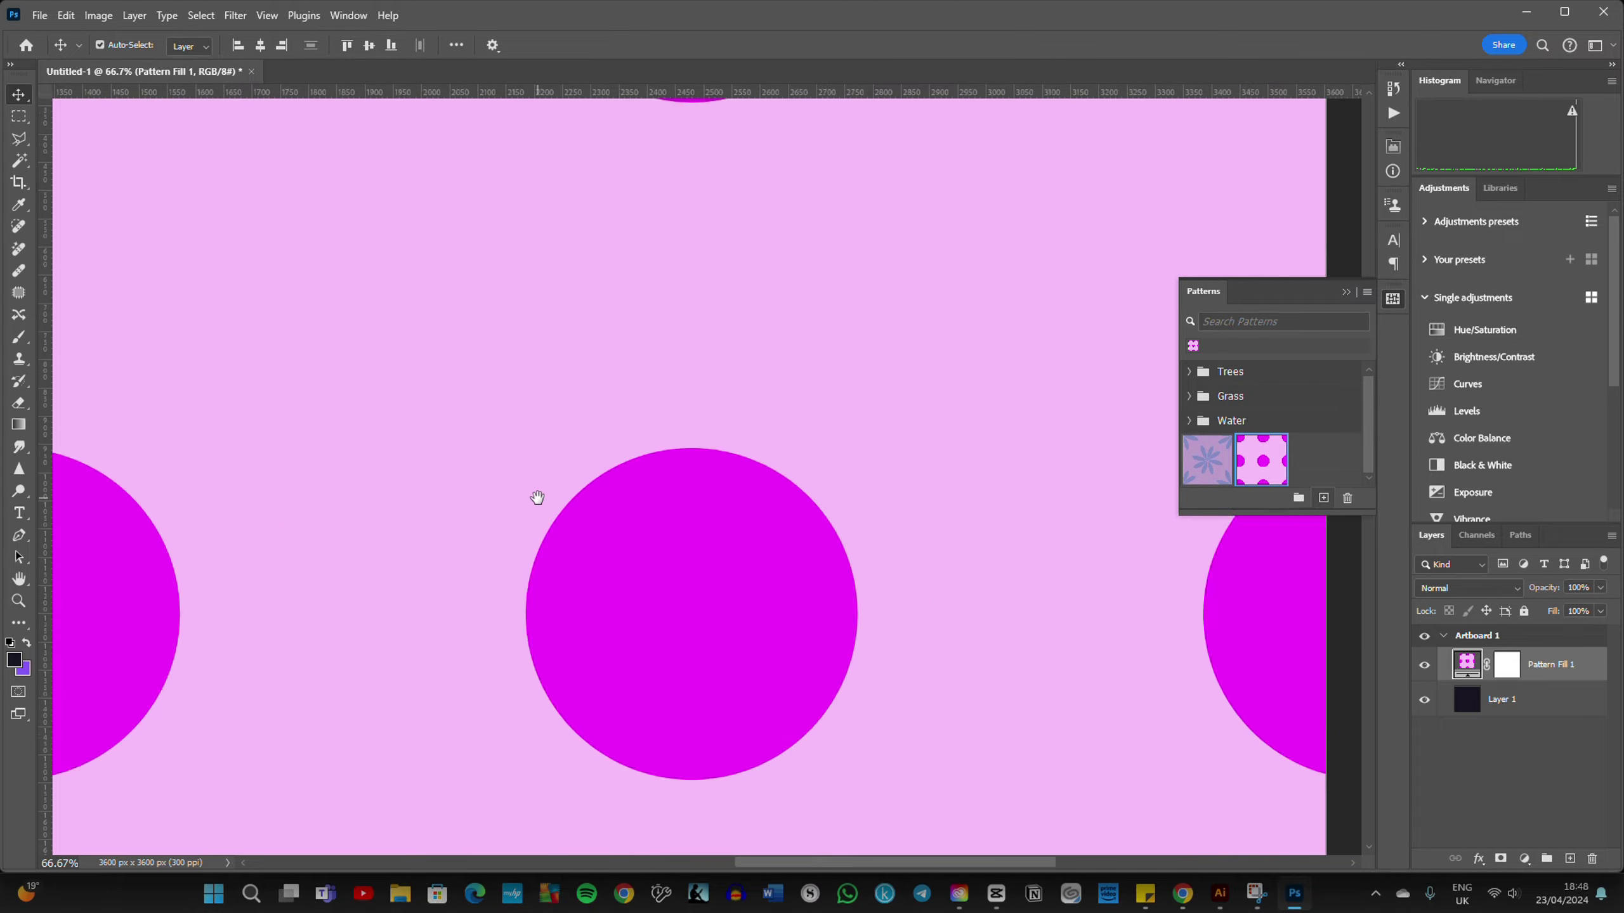
scroll(578, 617, up, 3)
scroll(579, 617, left, 2)
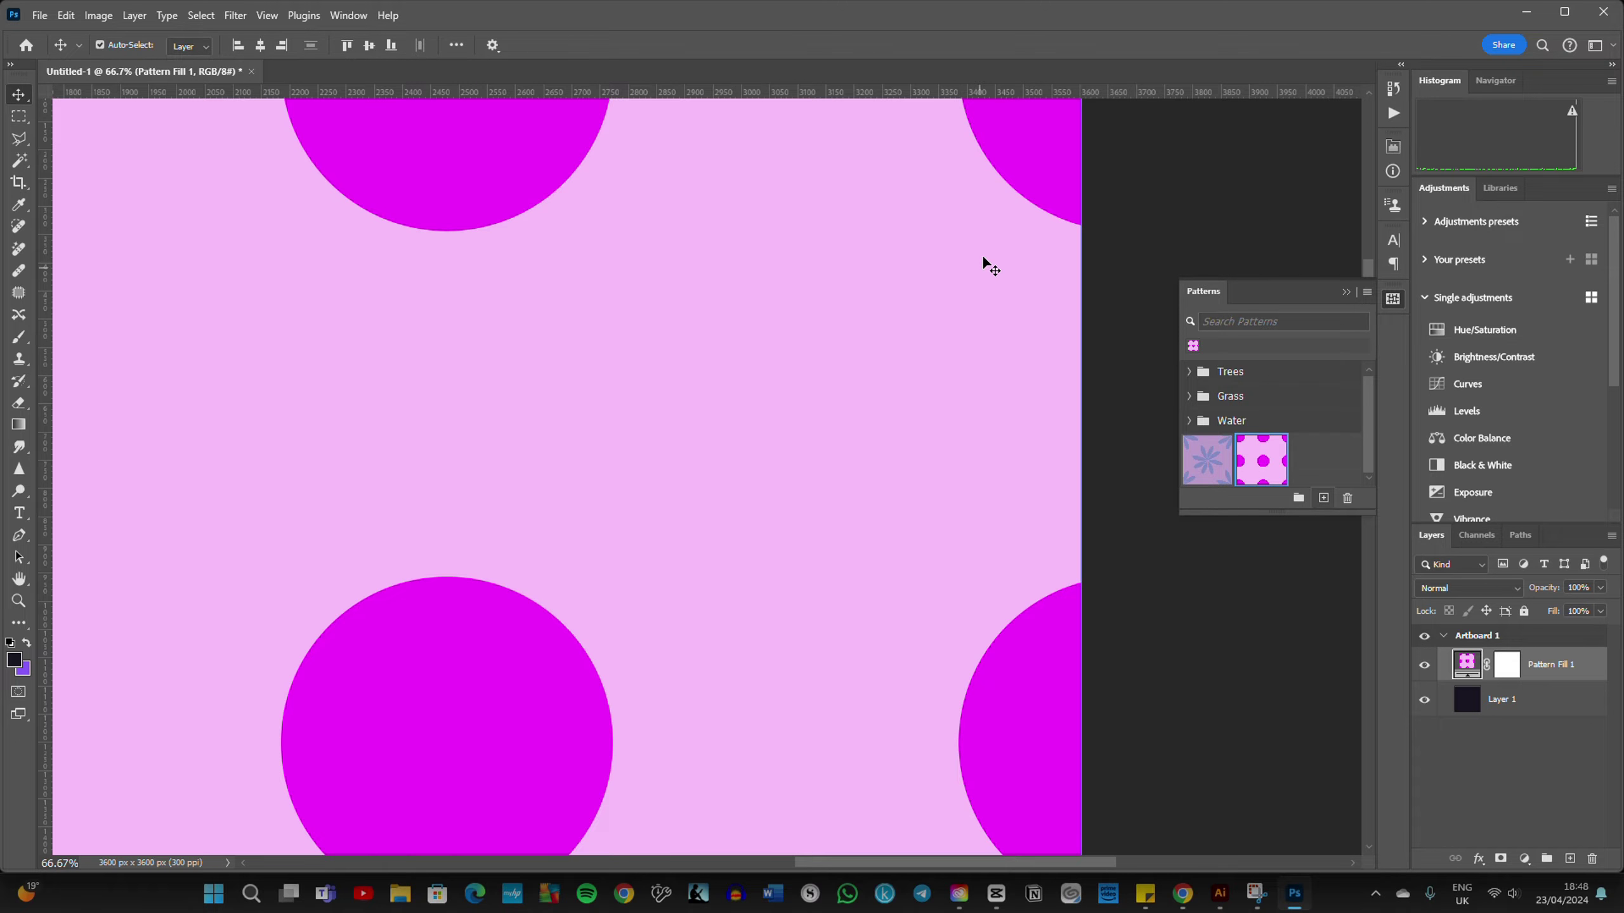
mouse_move(624, 416)
mouse_down()
mouse_move(428, 458)
mouse_move(957, 233)
mouse_move(948, 211)
mouse_up()
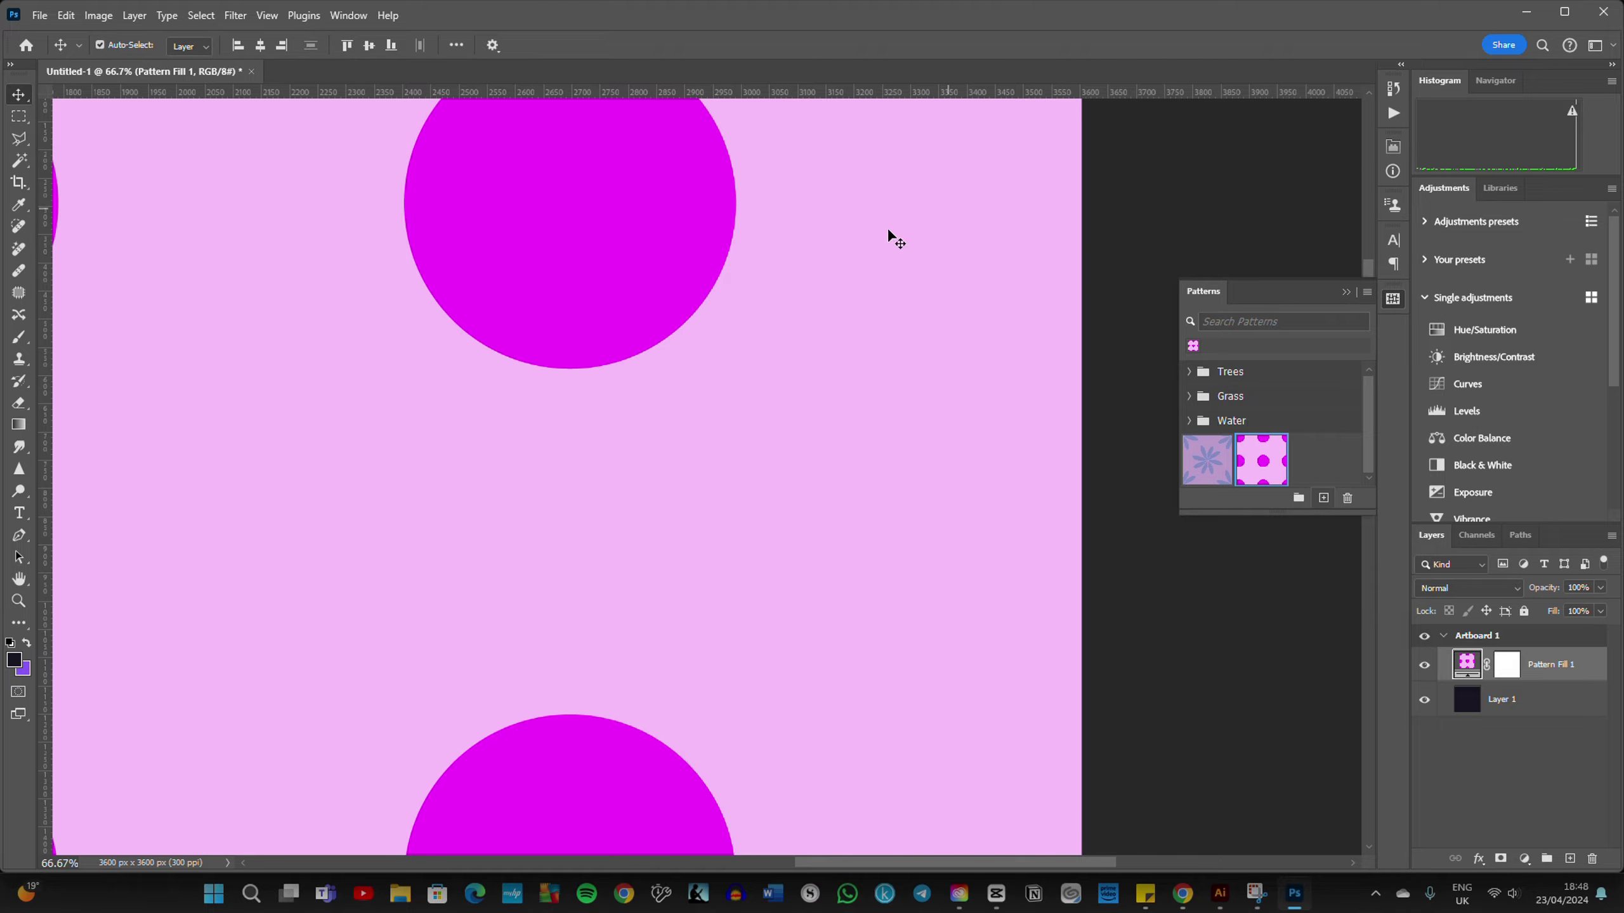
Step: Zoom out and drag the pattern so half-dots line the artboard's left and right edges
key(ctrl+minus)
key(ctrl+minus)
key(ctrl+minus)
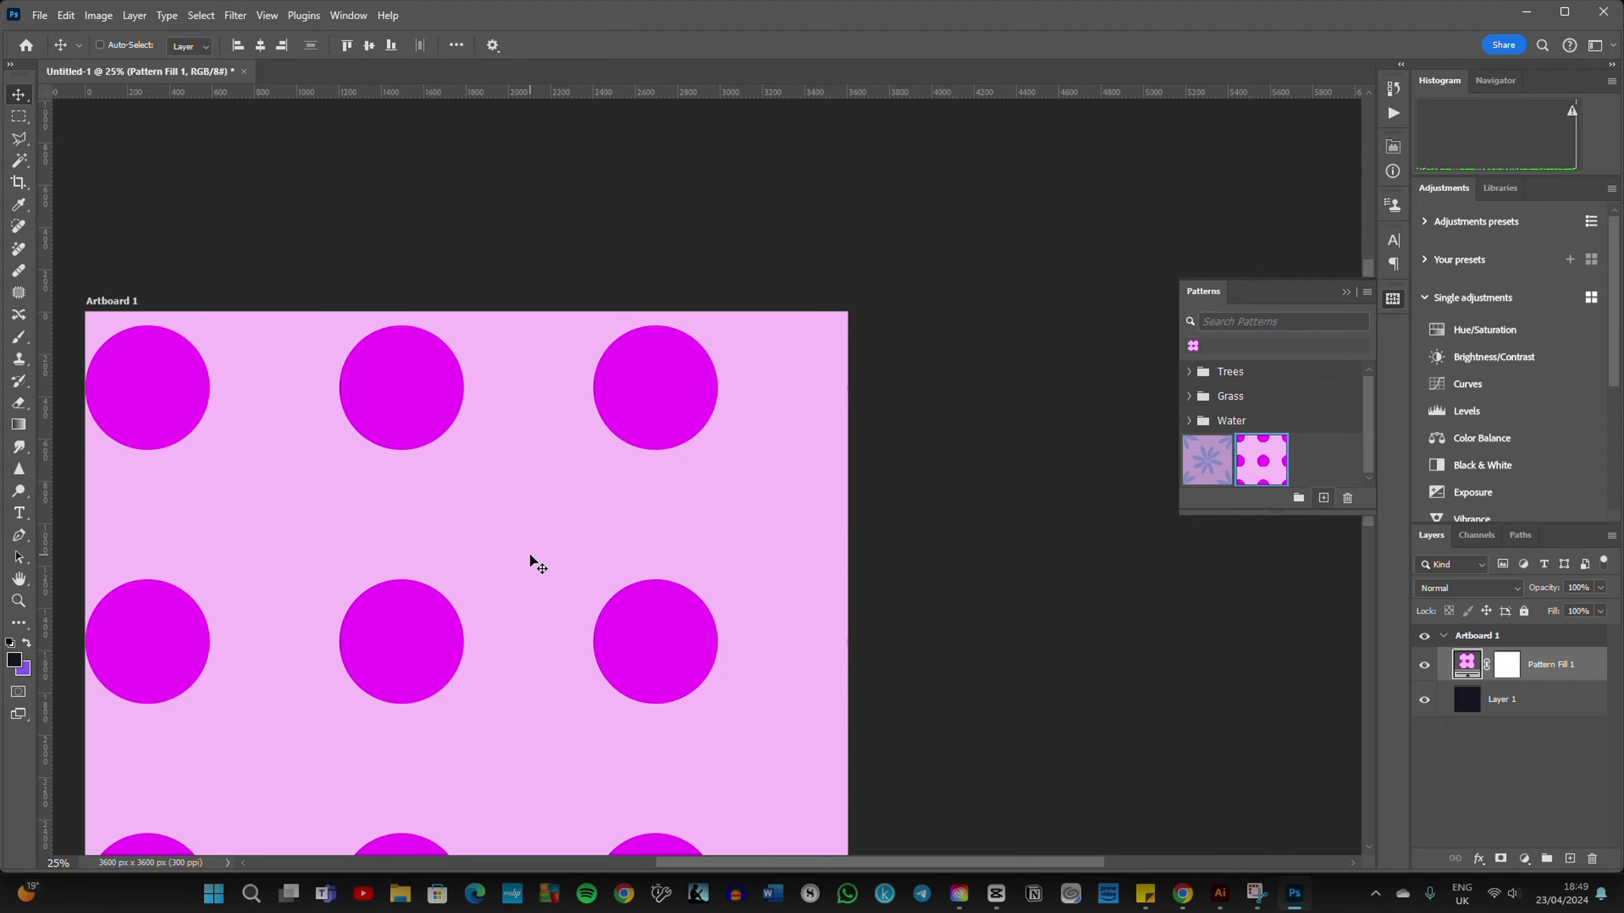
drag(514, 496, 751, 452)
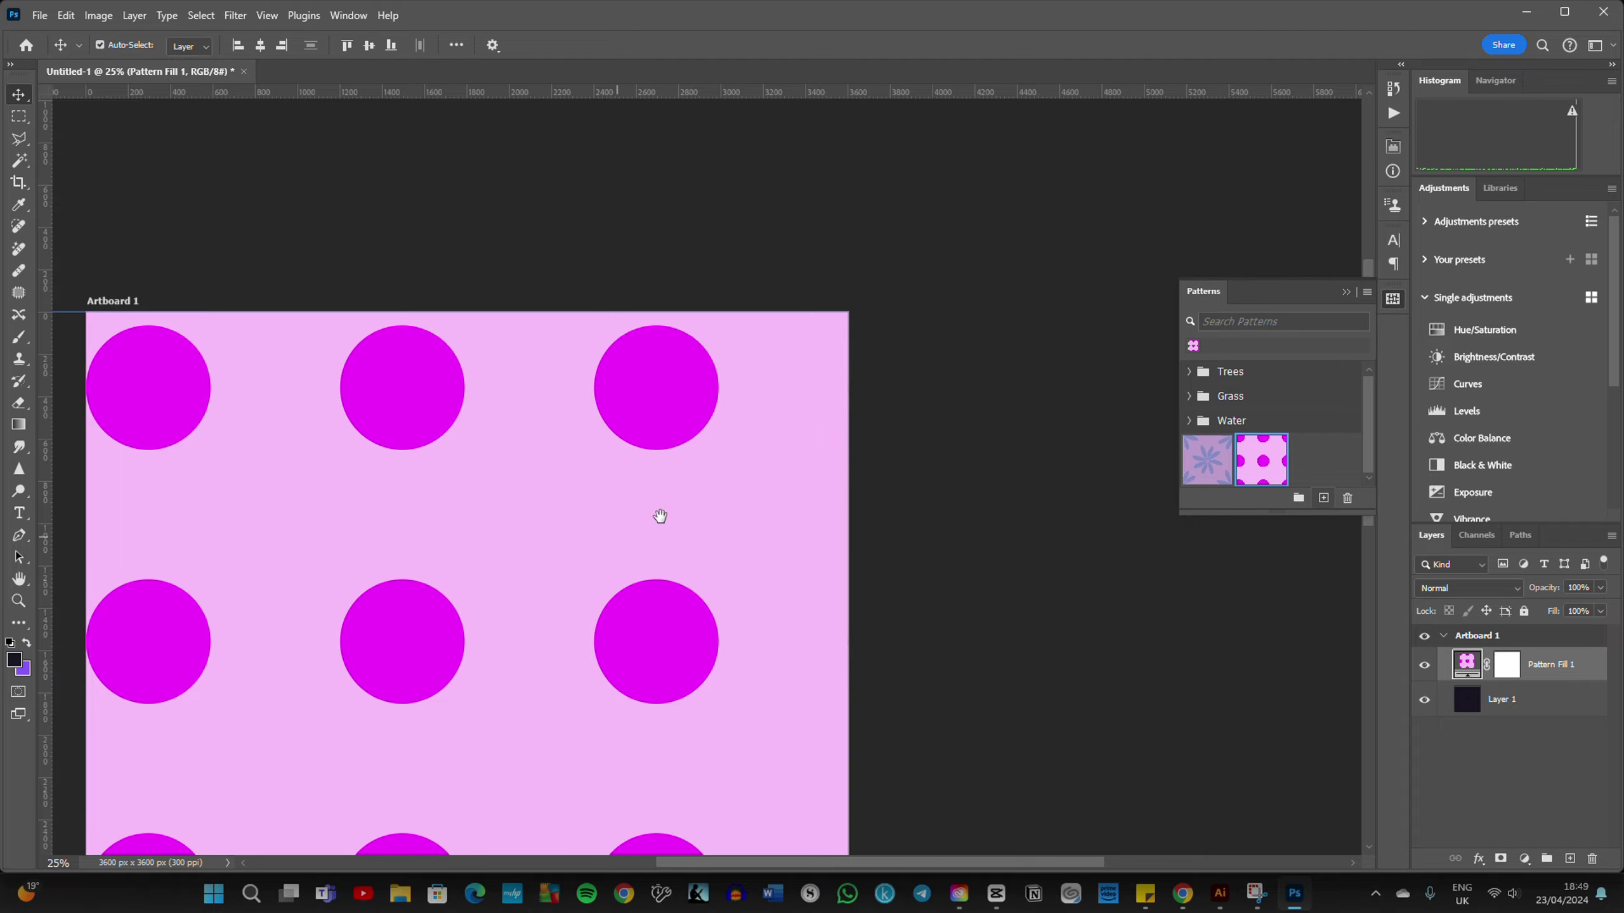
scroll(751, 452, down, 2)
scroll(746, 424, down, 2)
scroll(696, 392, down, 2)
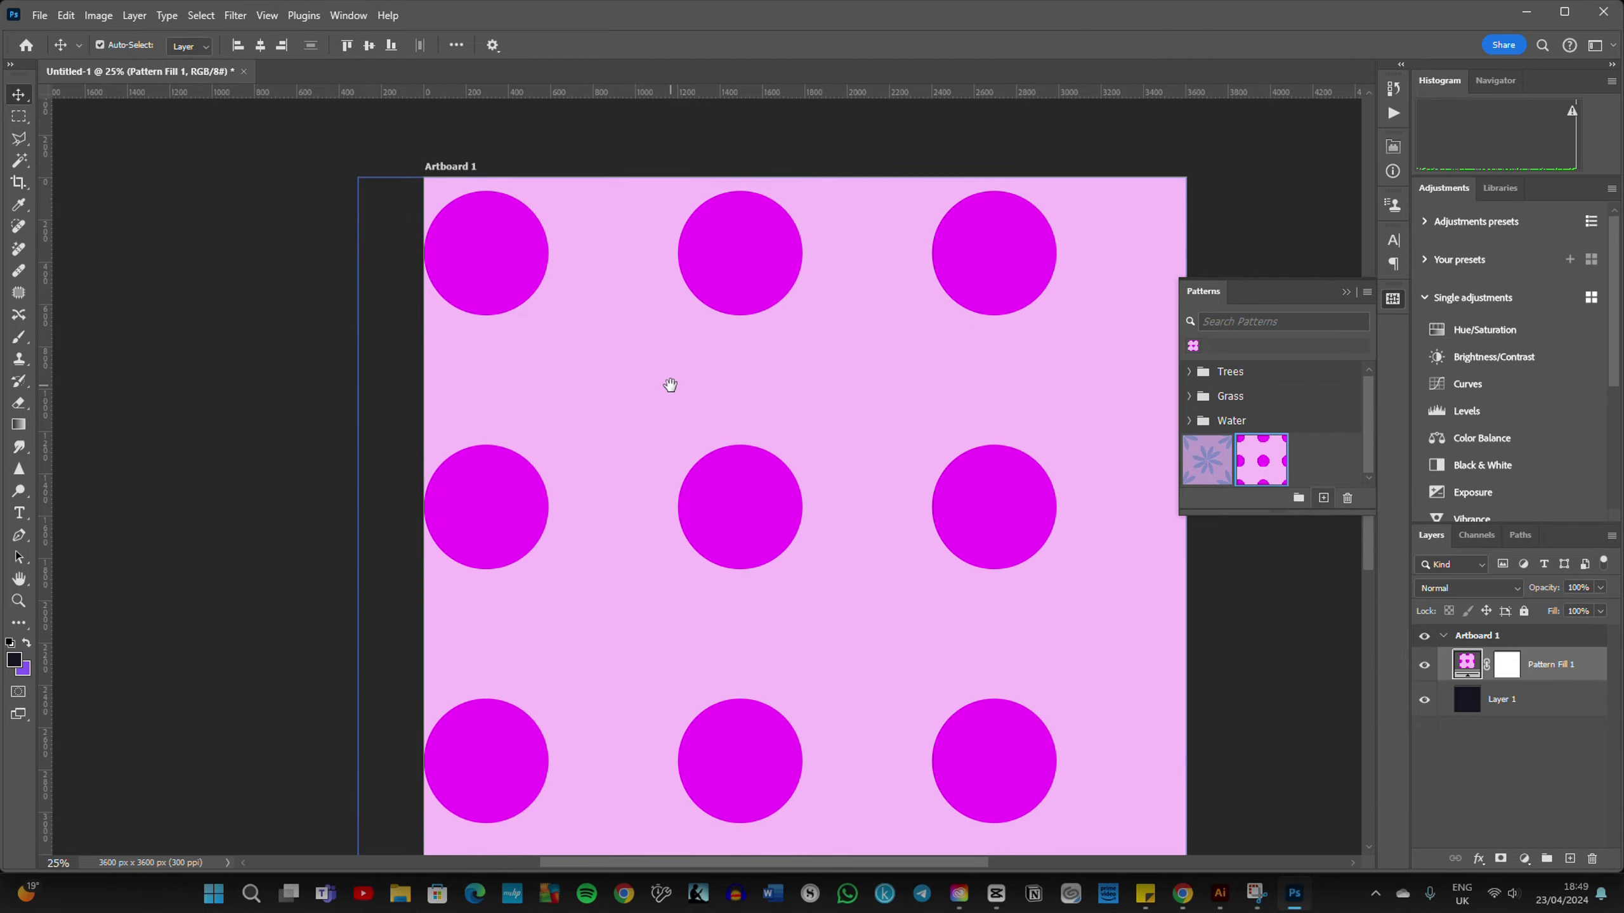
scroll(666, 384, down, 2)
scroll(637, 385, right, 2)
scroll(511, 432, right, 2)
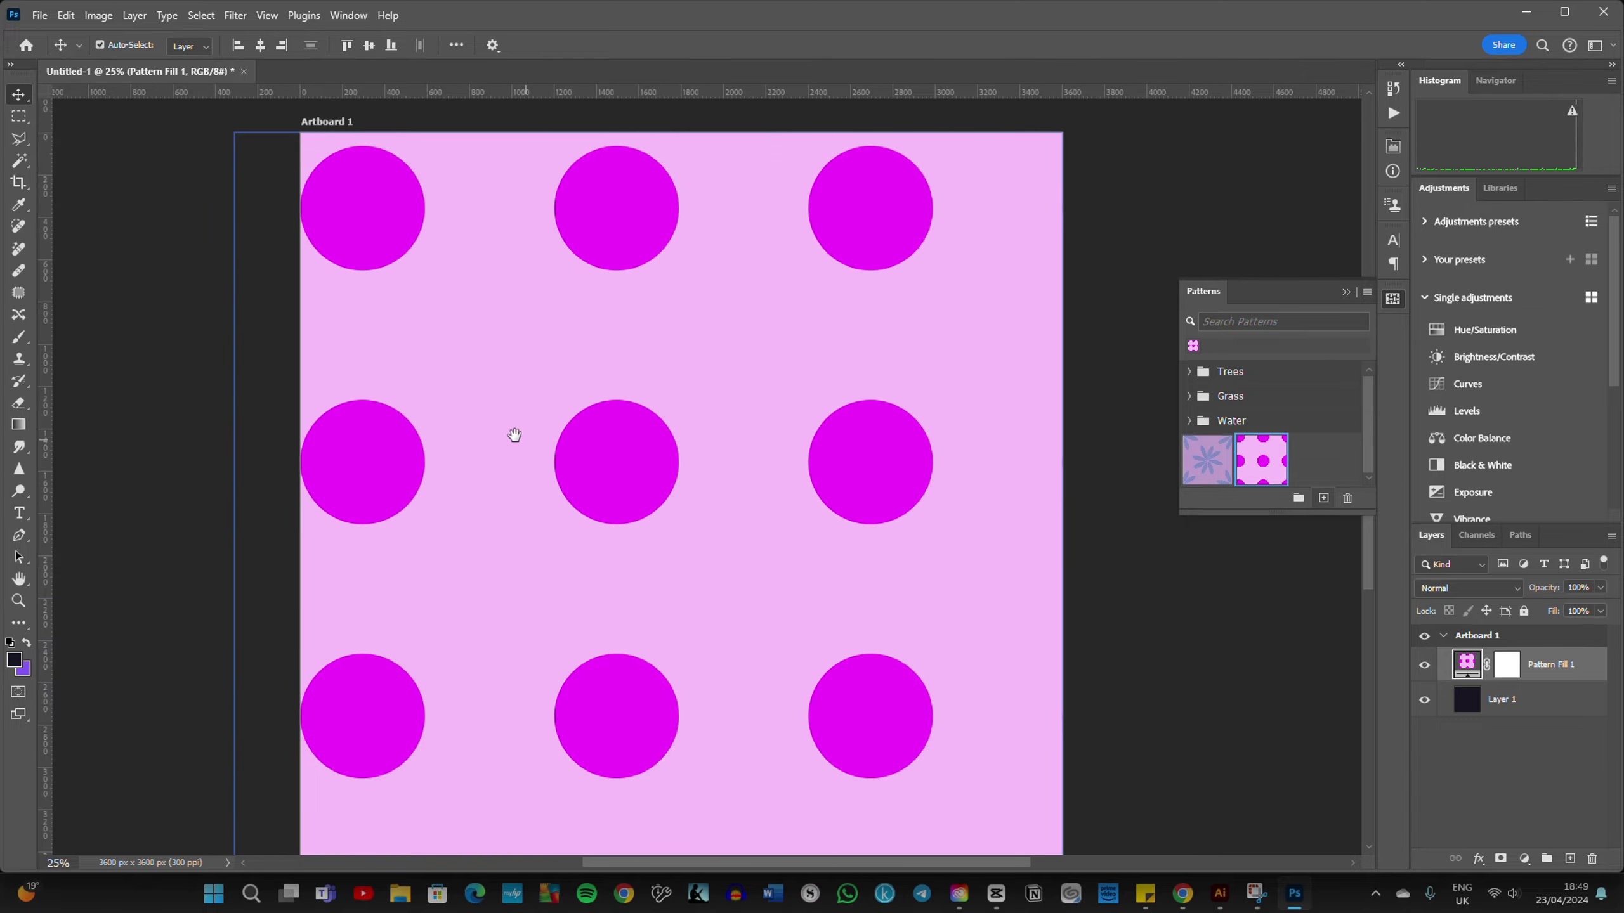
mouse_move(424, 457)
mouse_down()
mouse_move(238, 446)
mouse_move(826, 724)
mouse_up()
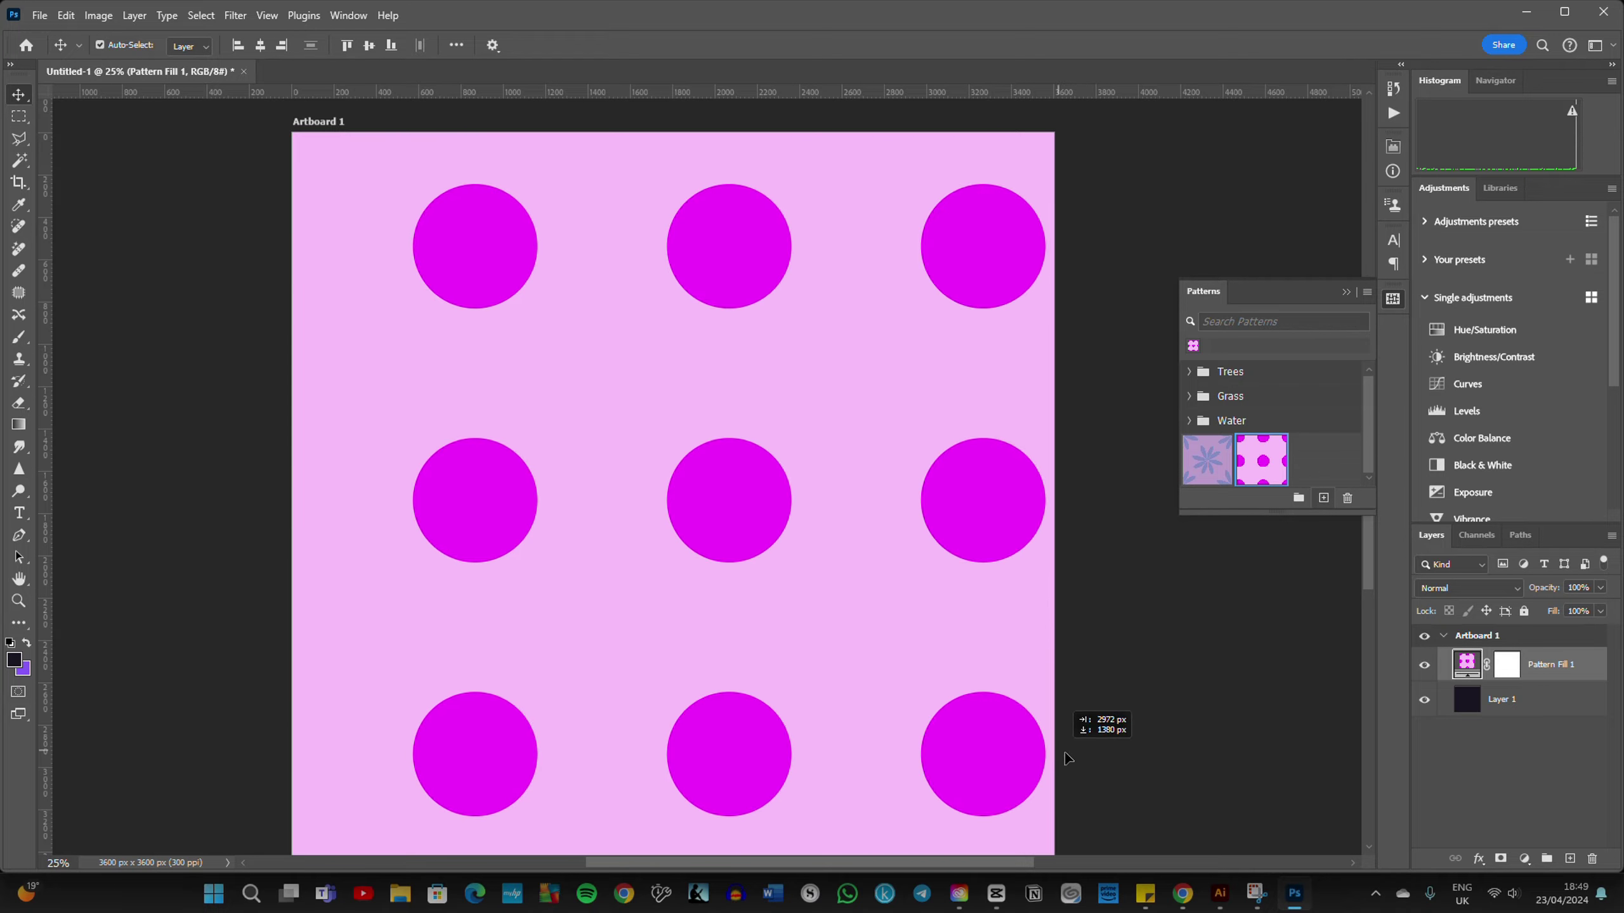
drag(826, 724, 1094, 762)
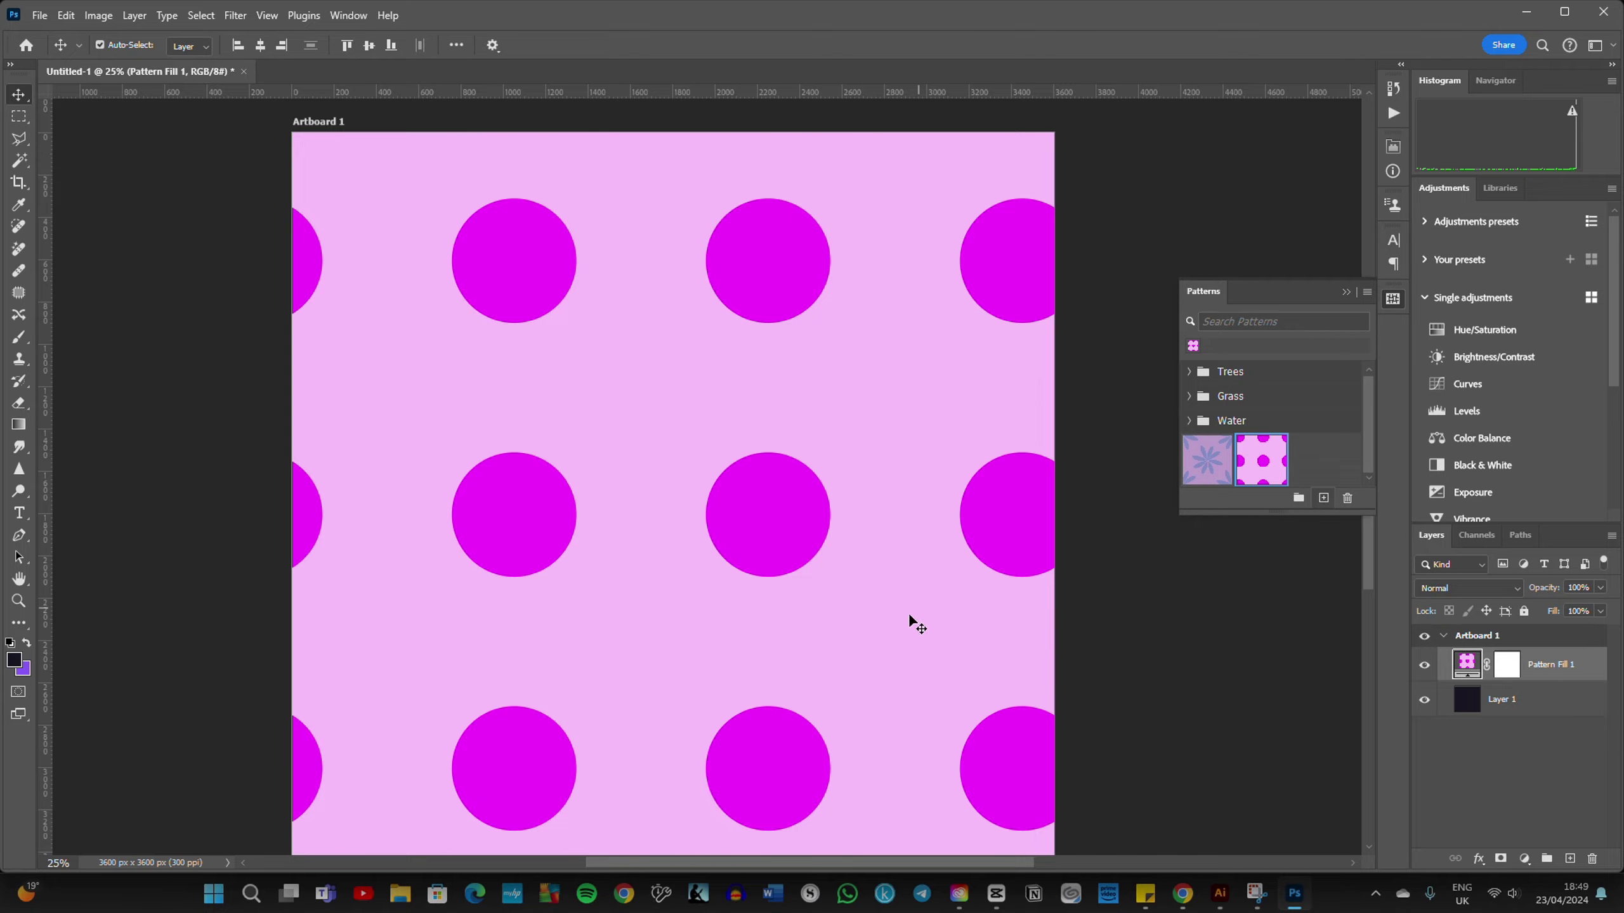
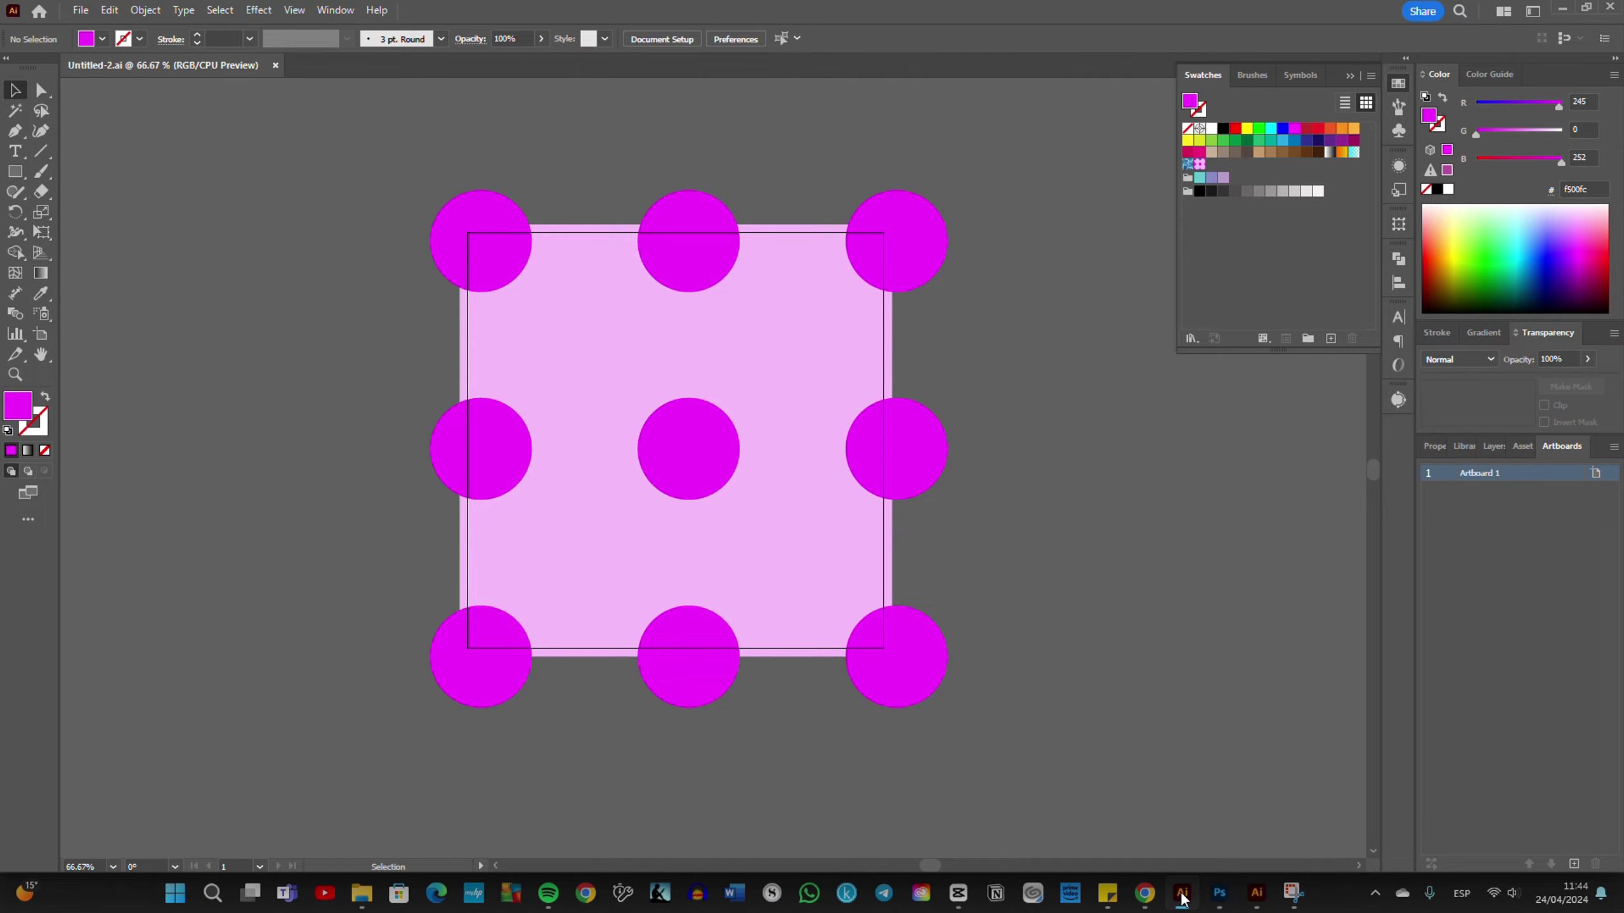
Step: Search Creative Fabrica for 'illustrator file'
click(1145, 894)
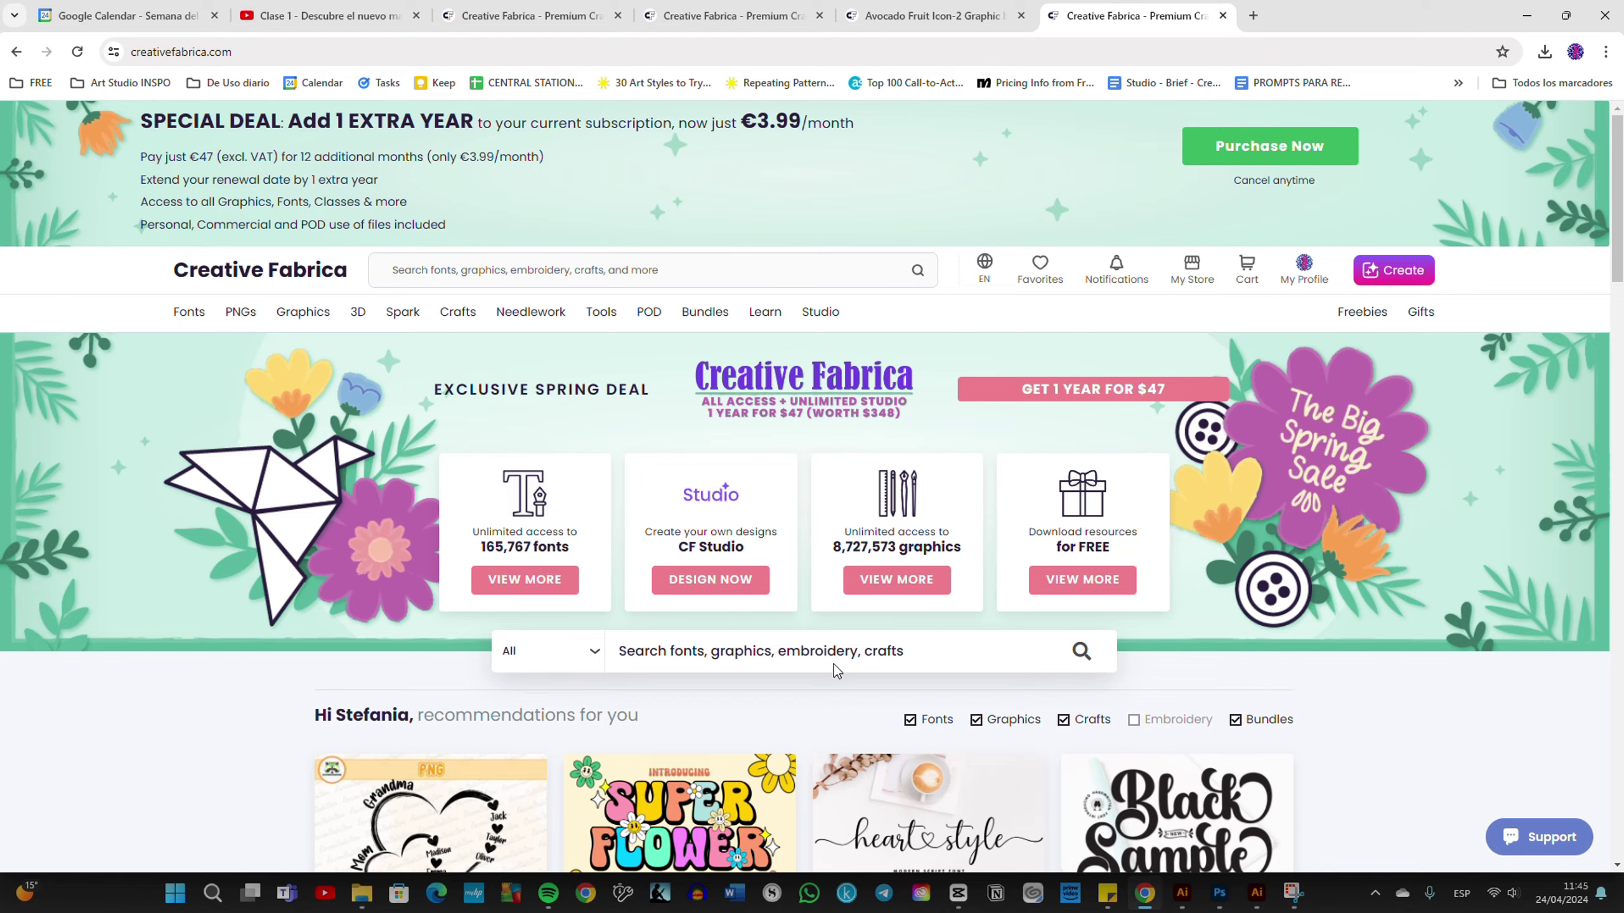
click(446, 271)
text(vector o il)
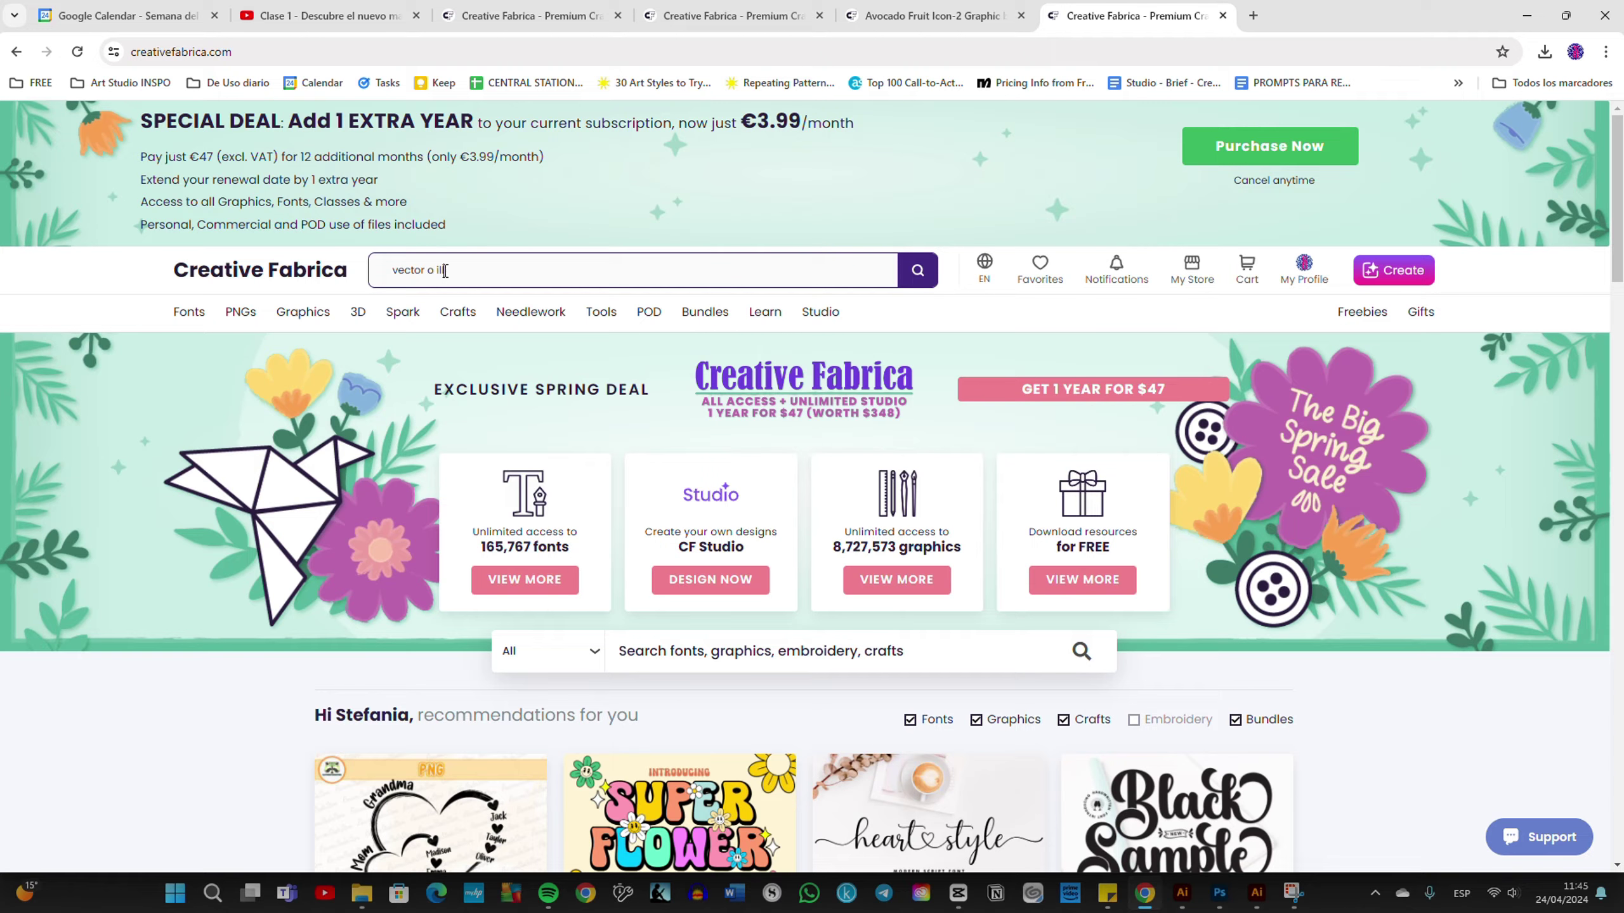
text(ator file)
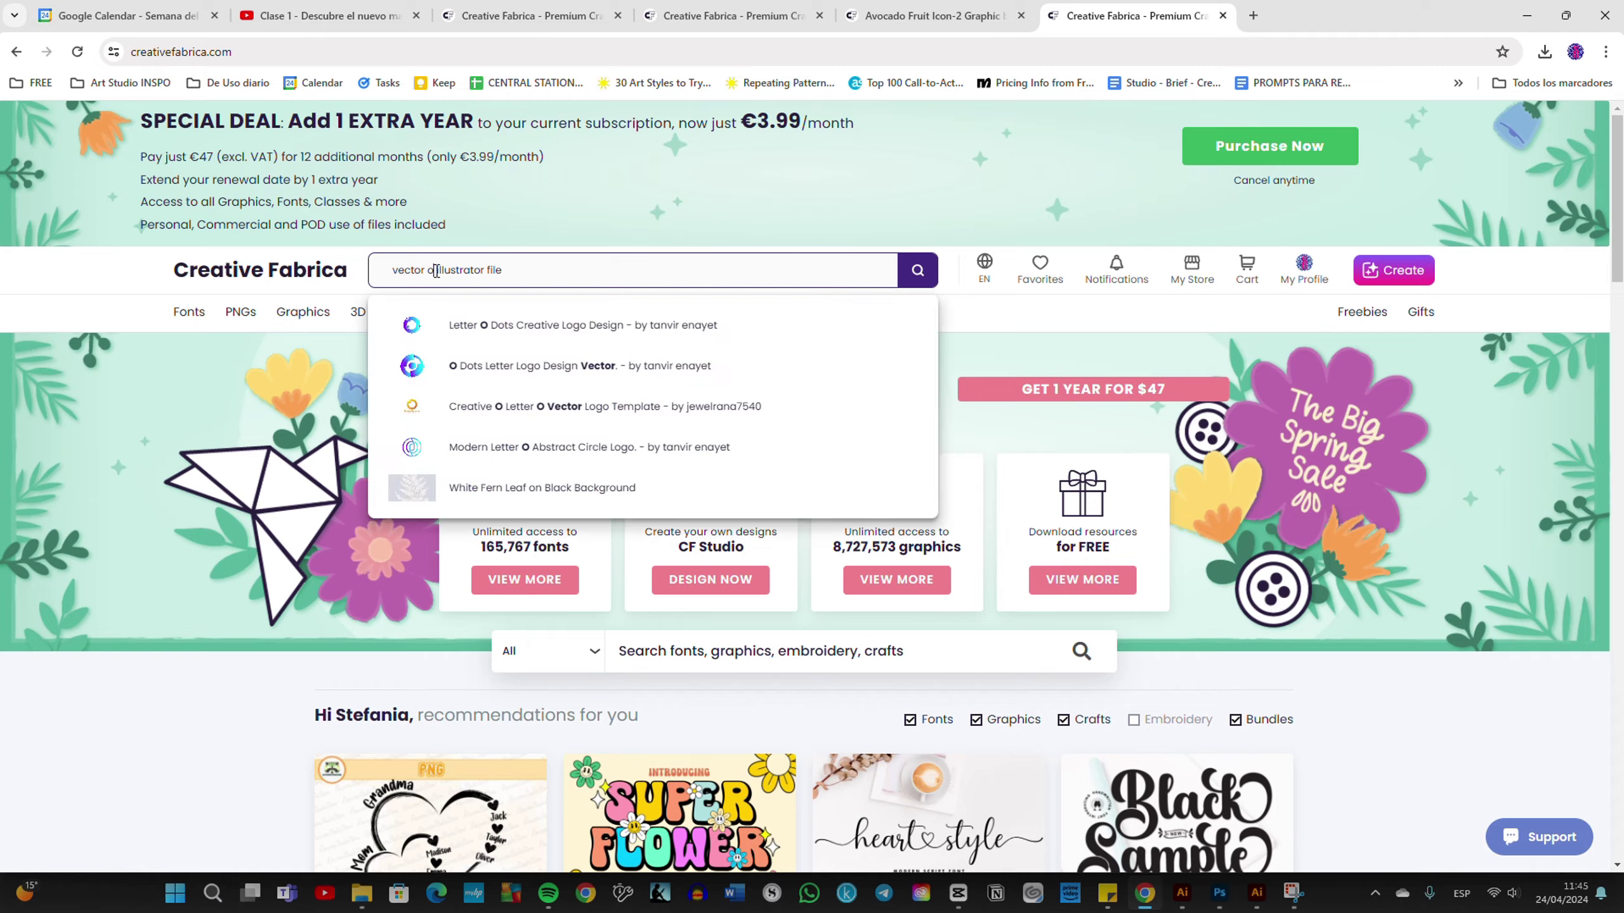
drag(435, 272, 329, 274)
key(BackSpace)
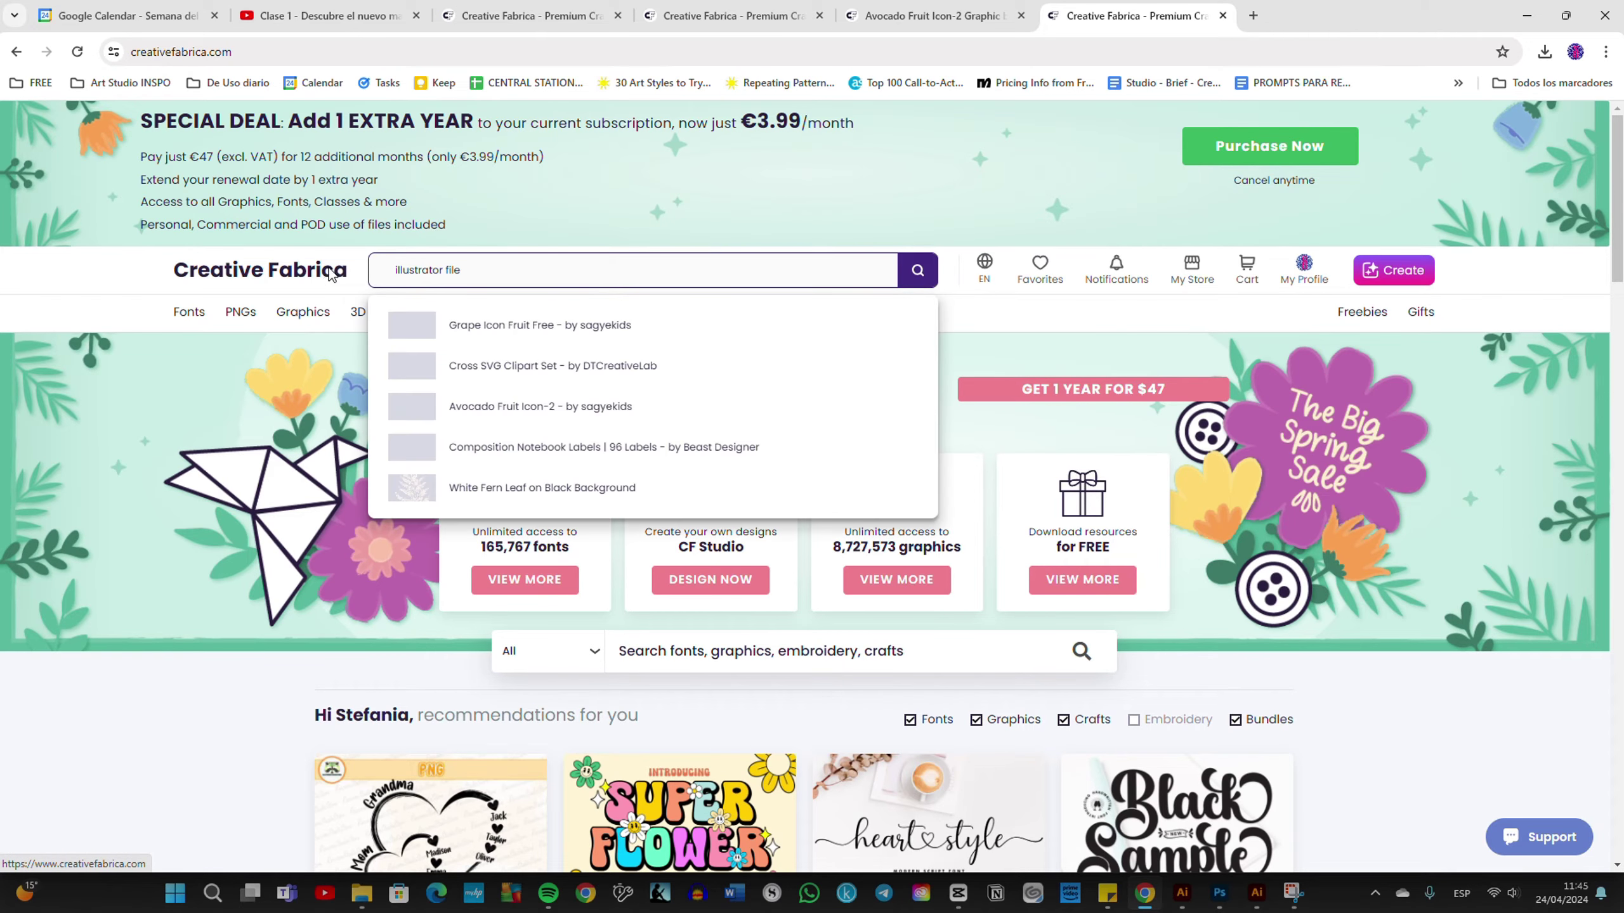
key(Return)
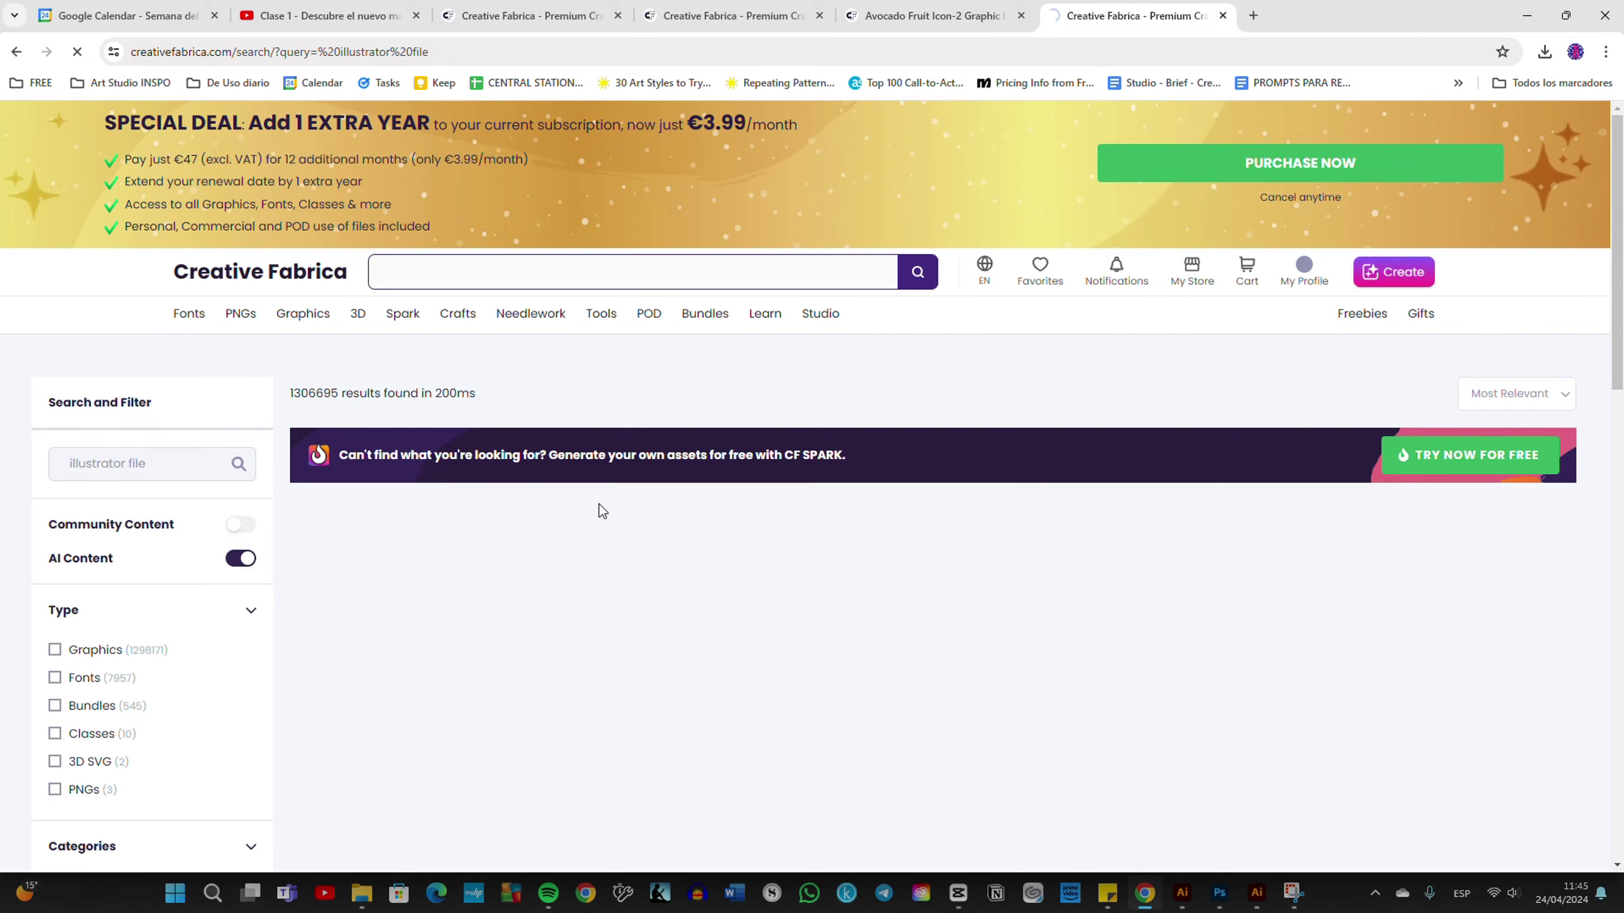
Step: Open the Avocado Fruit Icon-2 product page and scroll to its included formats
key(ctrl+w)
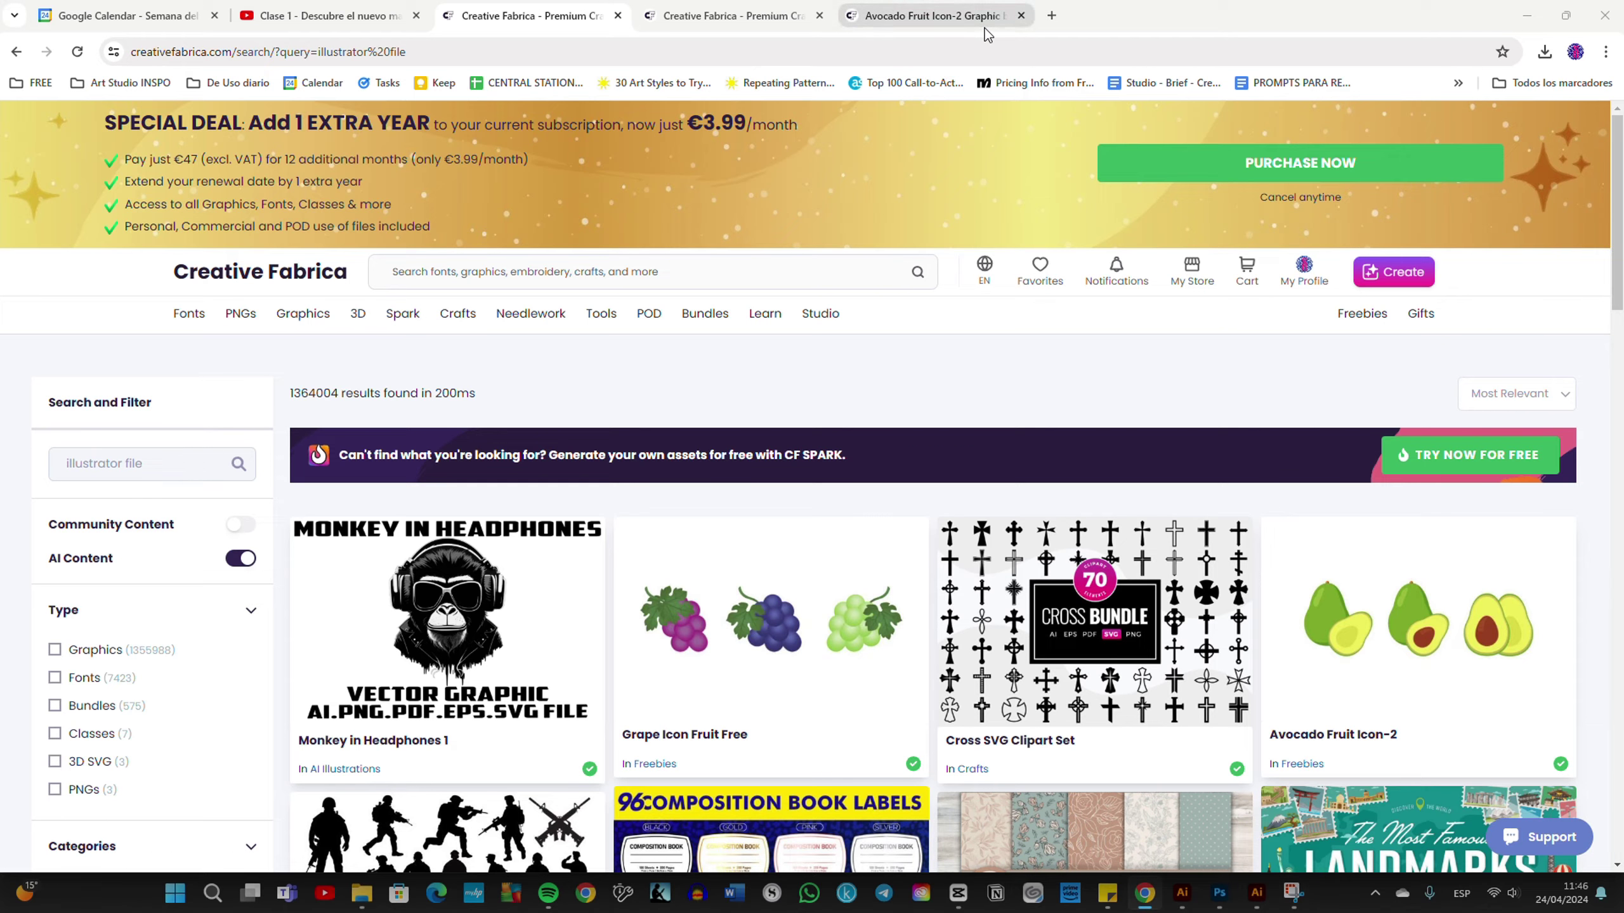
click(985, 28)
scroll(541, 730, down, 4)
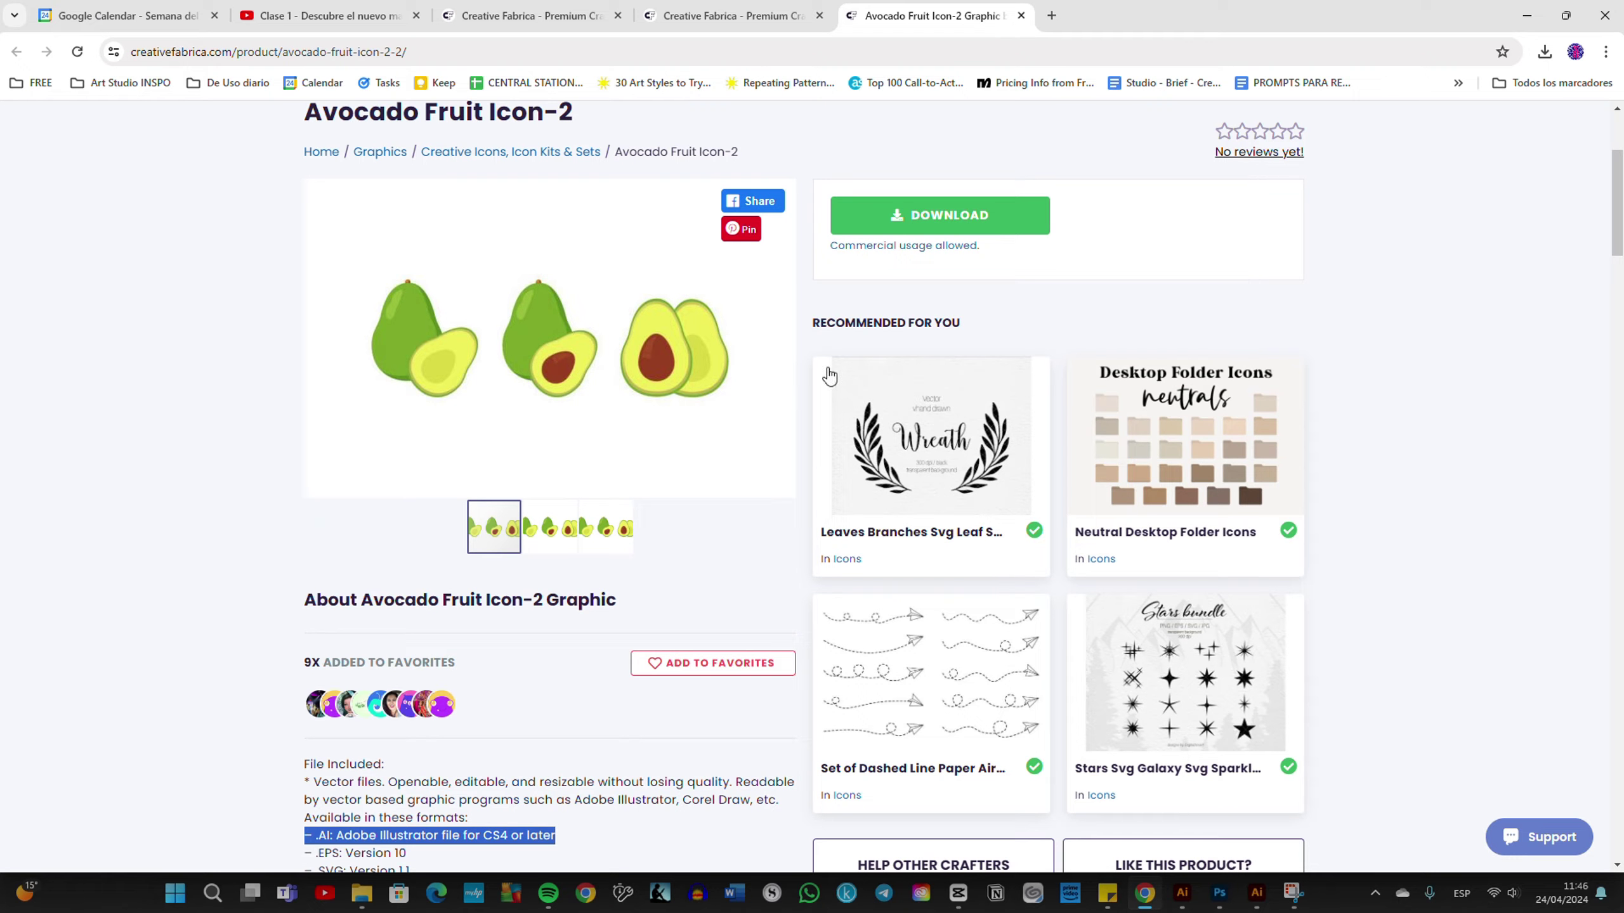
Step: Download the Avocado Fruit Icon-2 zip and open it in BreeZip
click(951, 216)
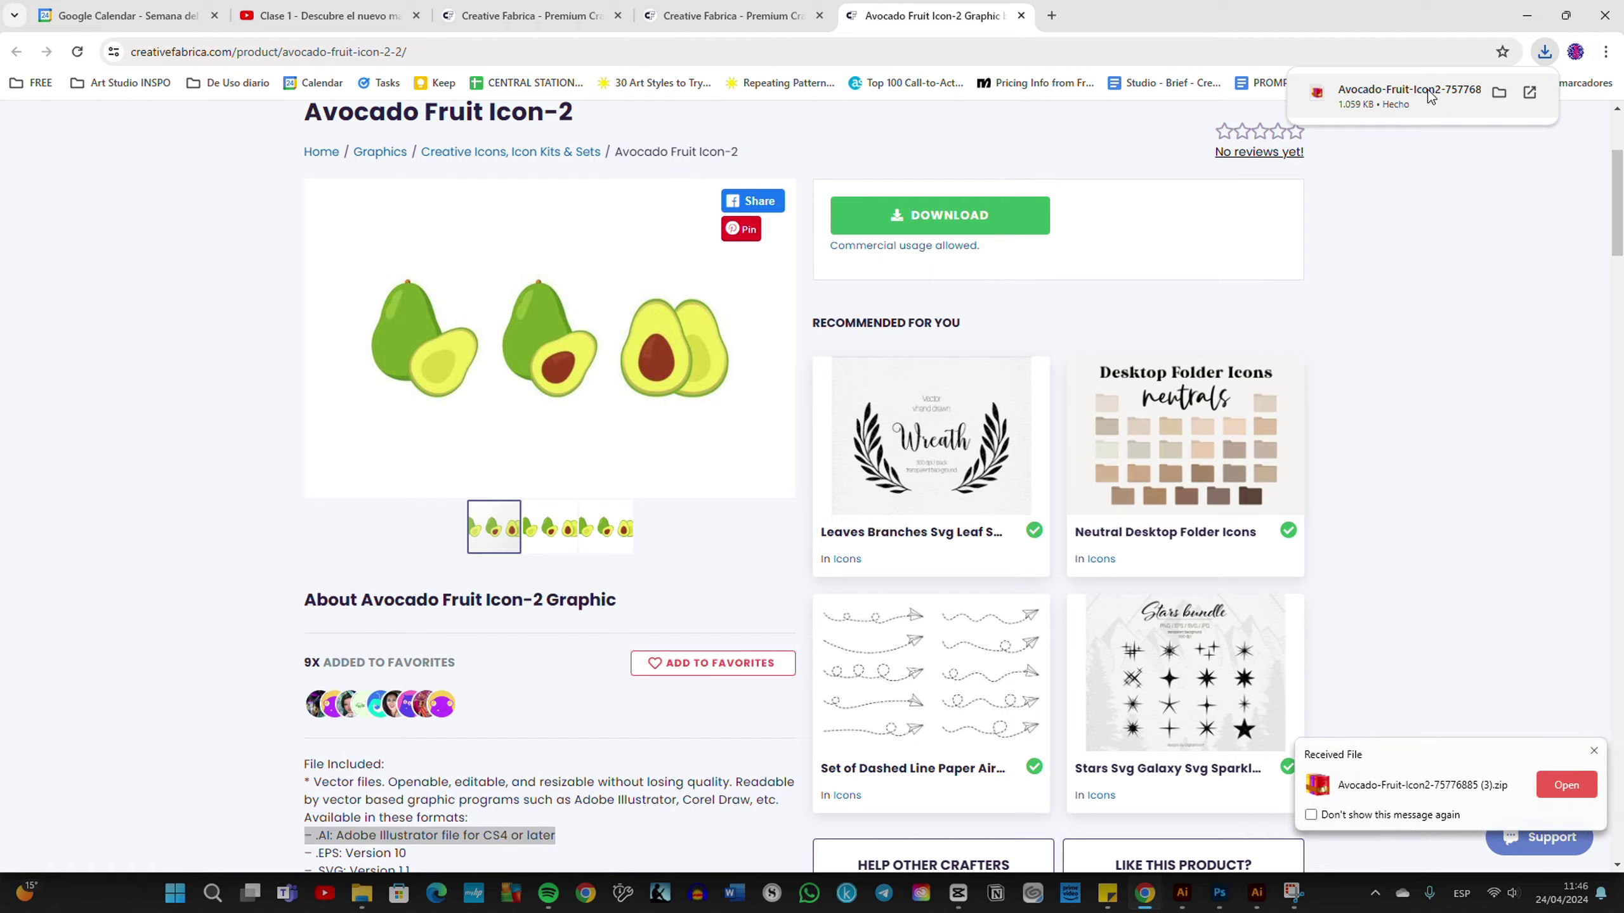
click(1574, 786)
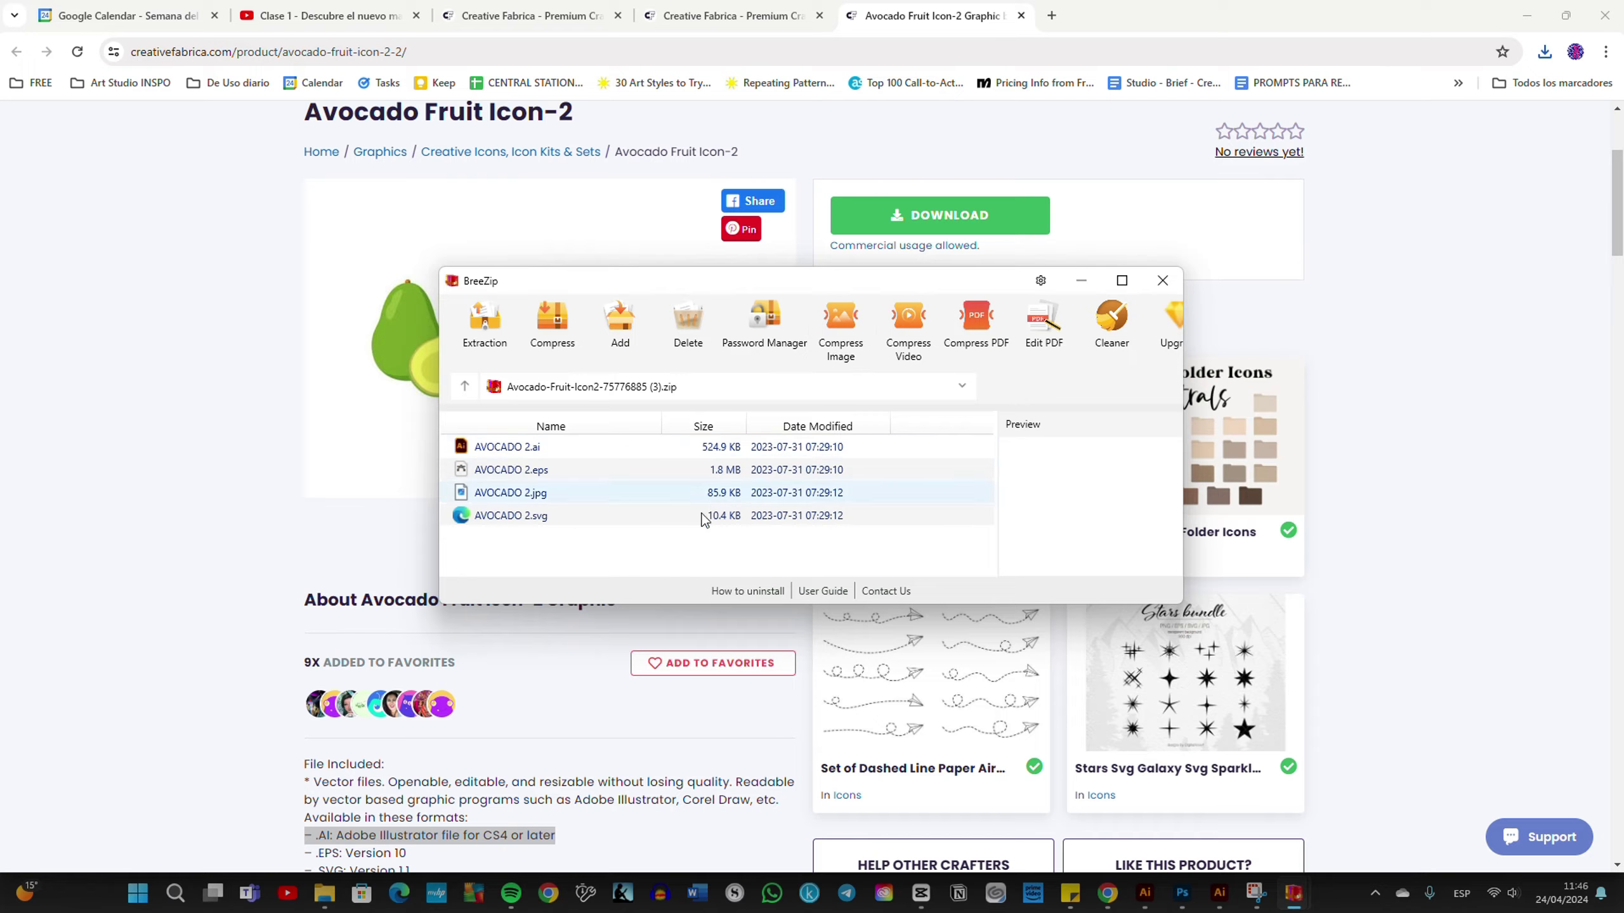
Step: Extract the avocado archive to the Avocado-Fruit-Icon2 folder
click(483, 329)
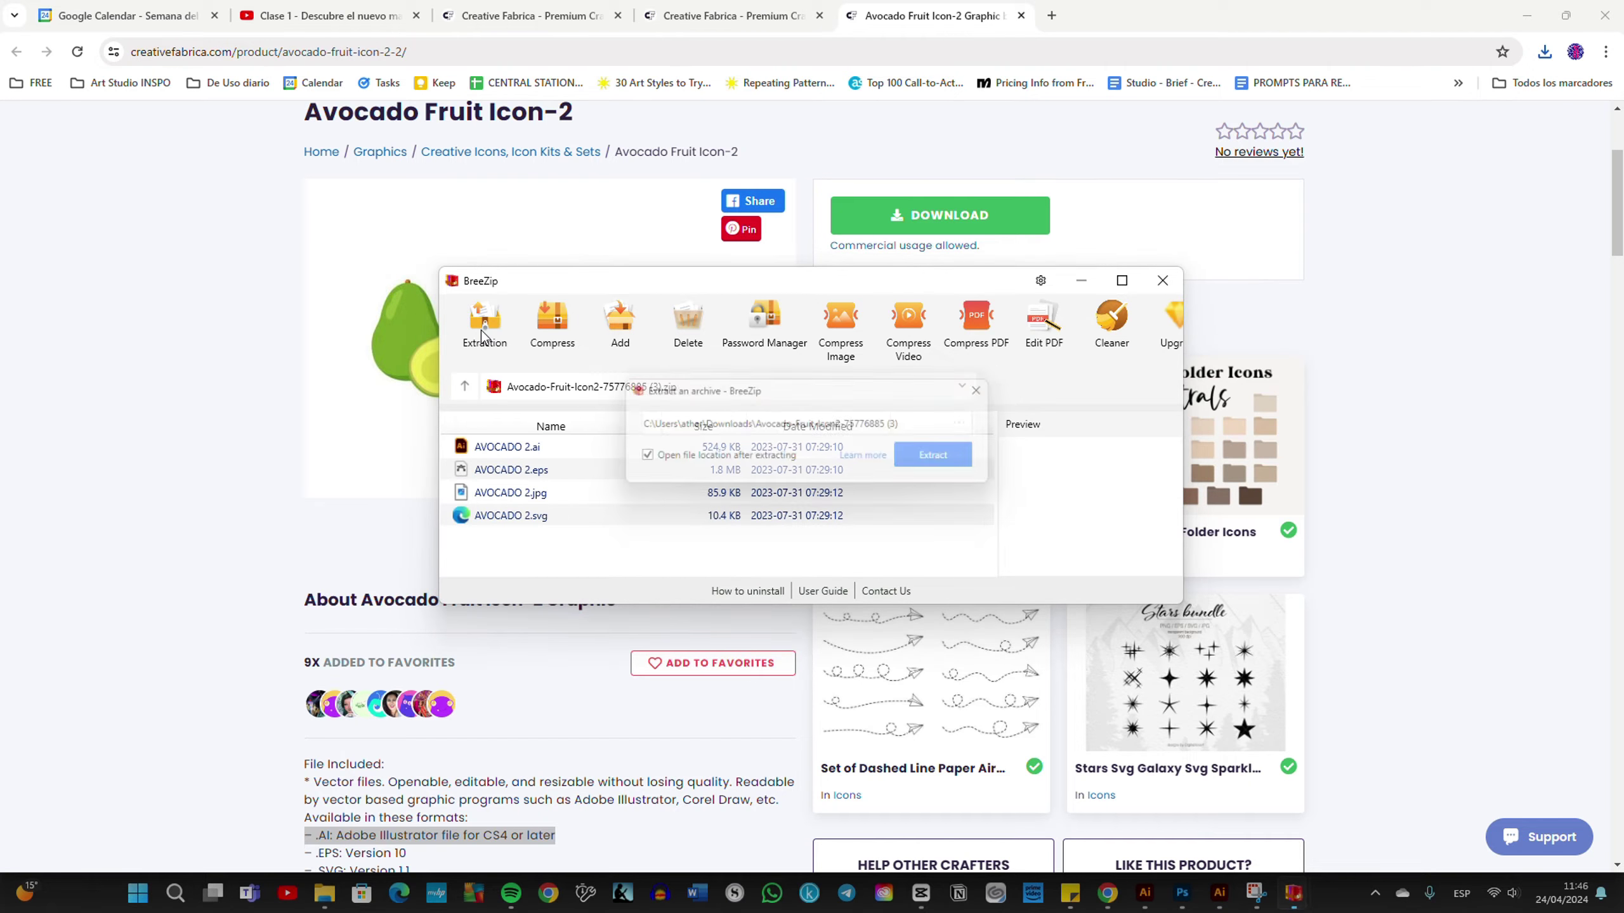
click(946, 459)
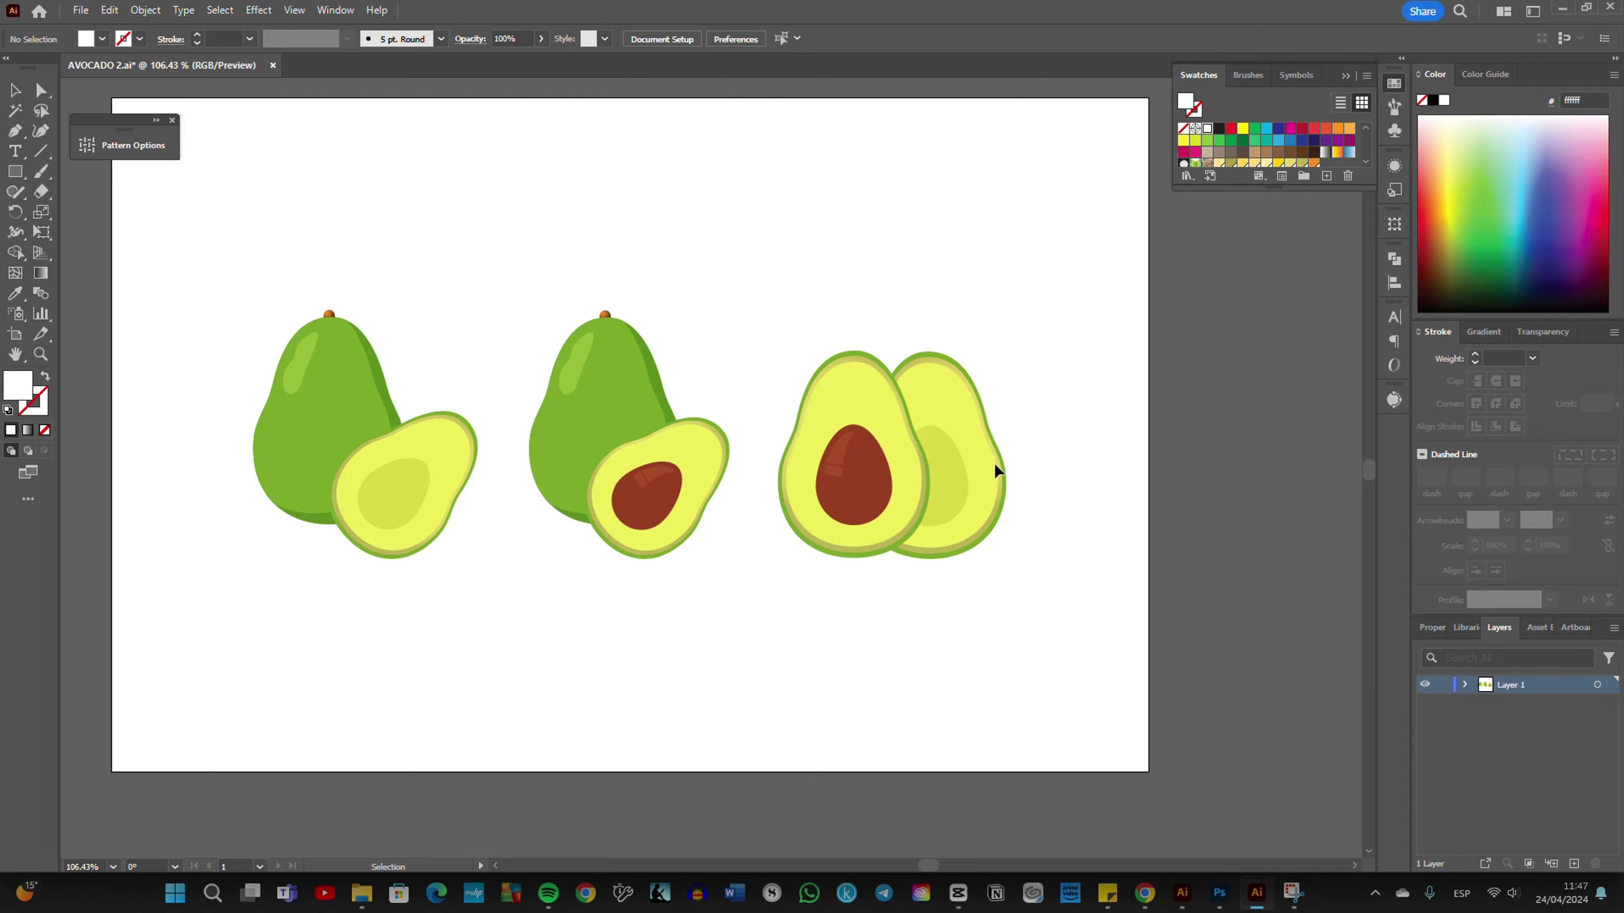
Step: Copy the three-avocado group from AVOCADO 2.ai and return to Untitled-2.ai
click(941, 455)
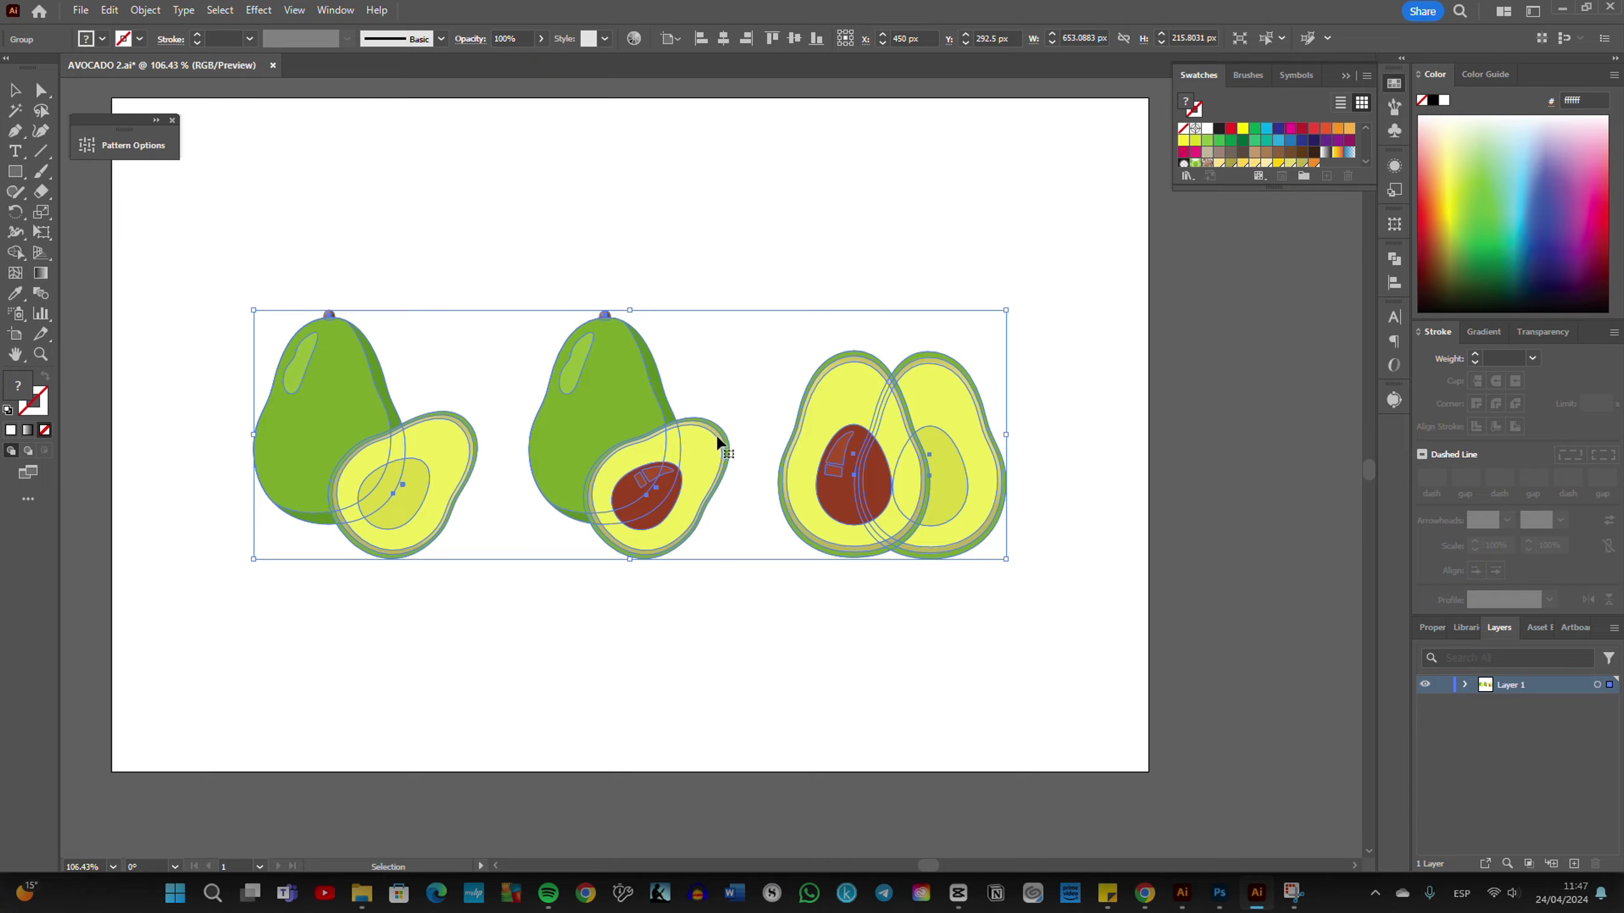
key(a)
key(v)
click(1181, 897)
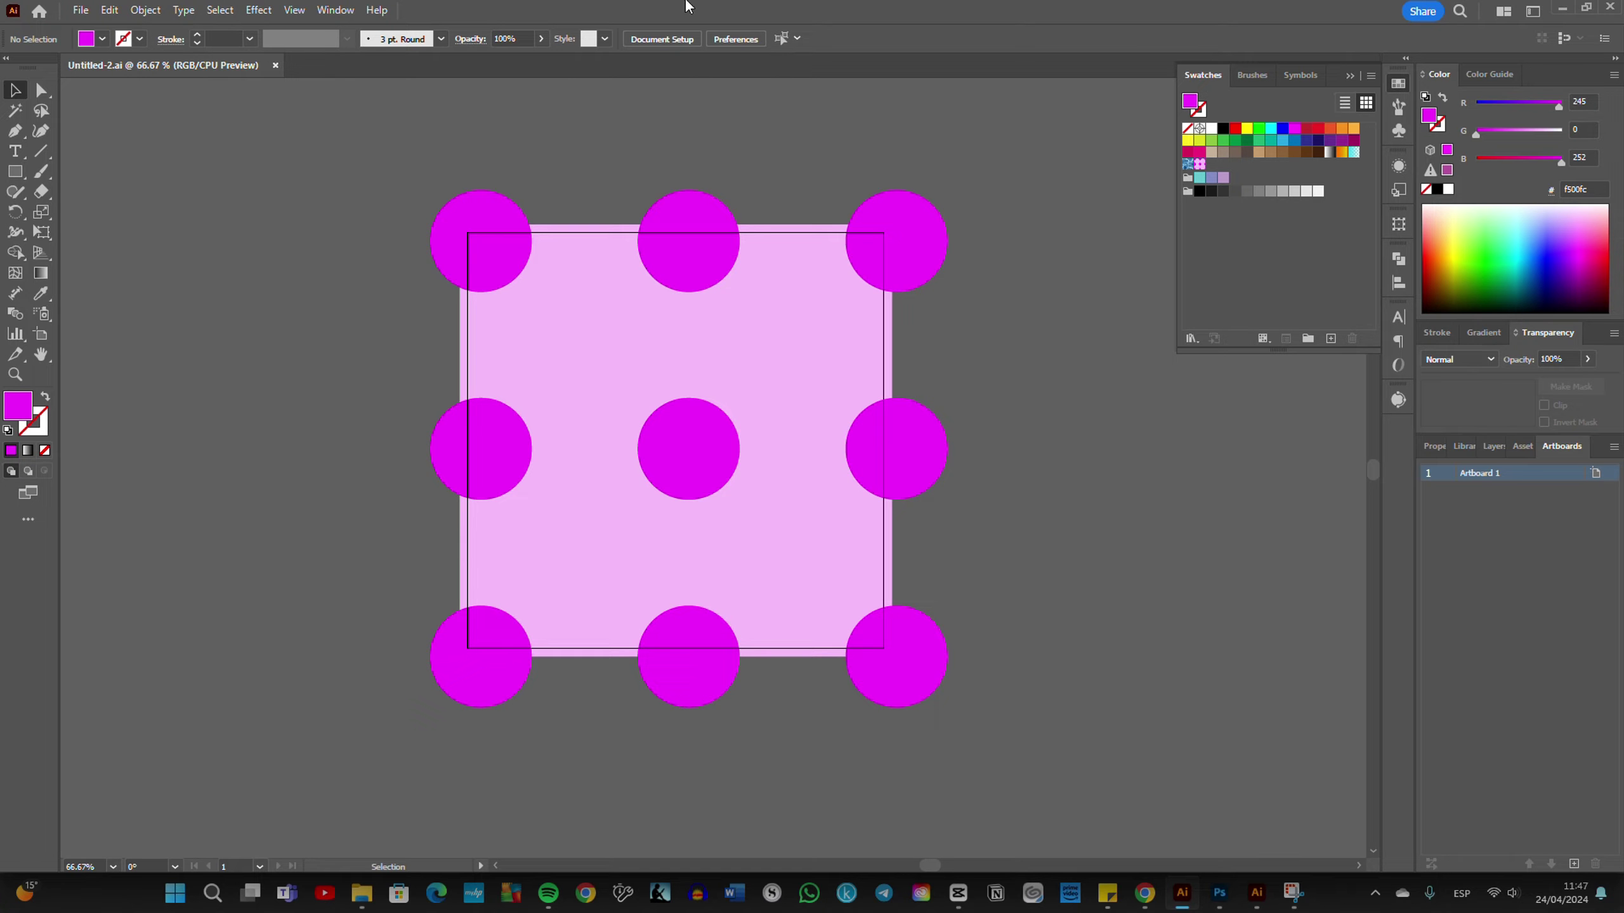
Step: Paste the avocado group onto the pasteboard at the top-left, beside the artboard
key(ctrl+minus)
key(a)
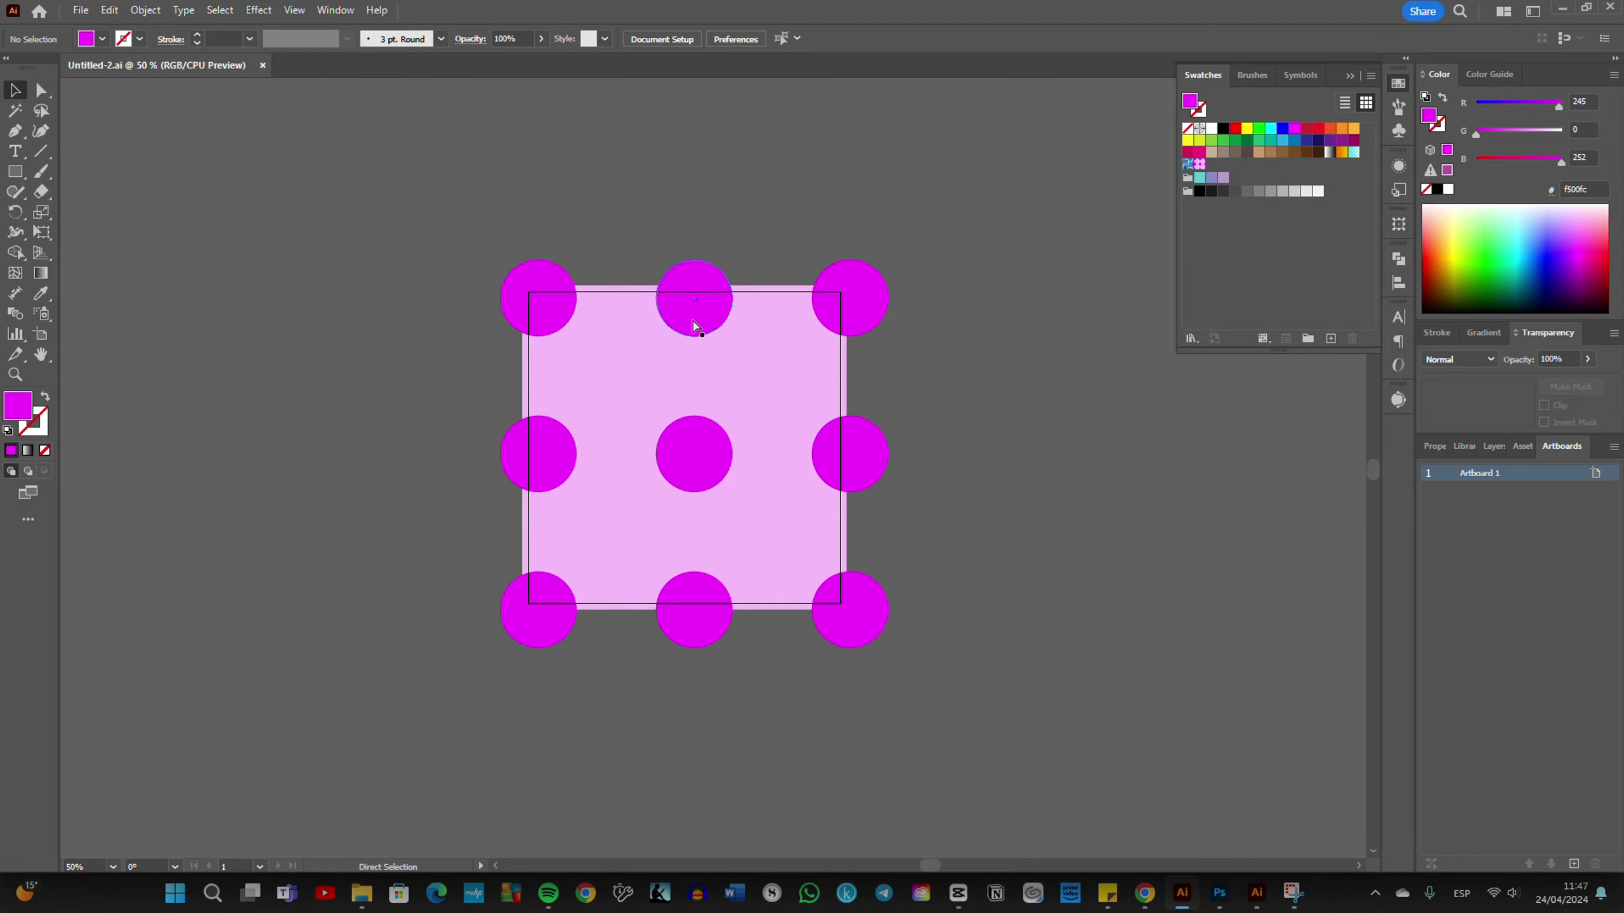
key(v)
key(ctrl+v)
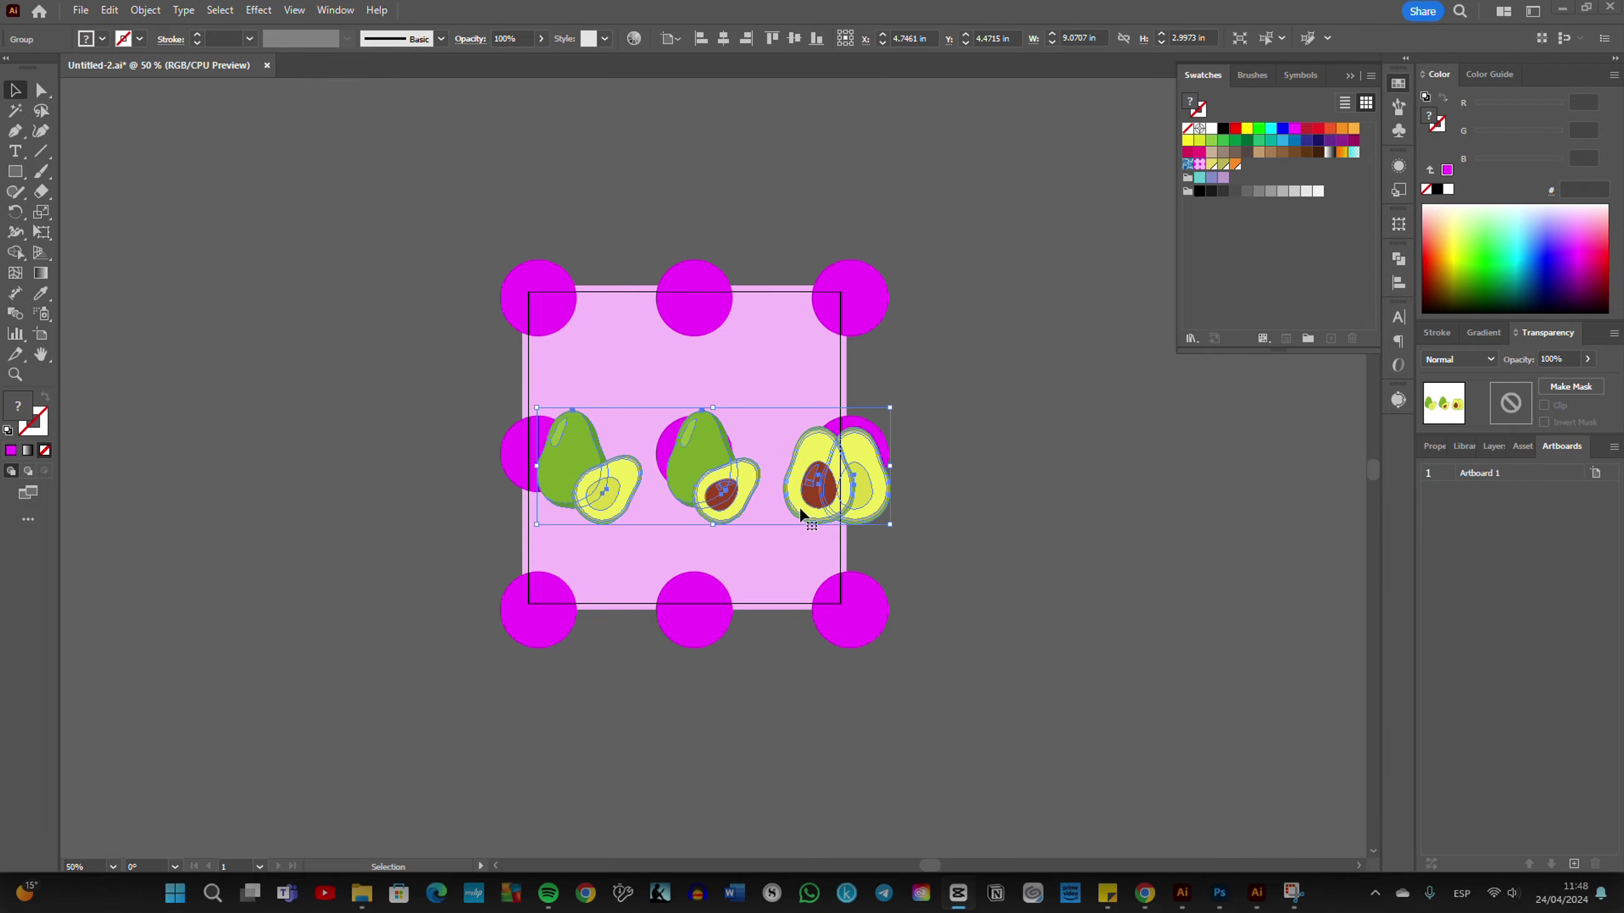
mouse_move(799, 503)
mouse_down()
mouse_move(393, 373)
mouse_move(393, 249)
mouse_up()
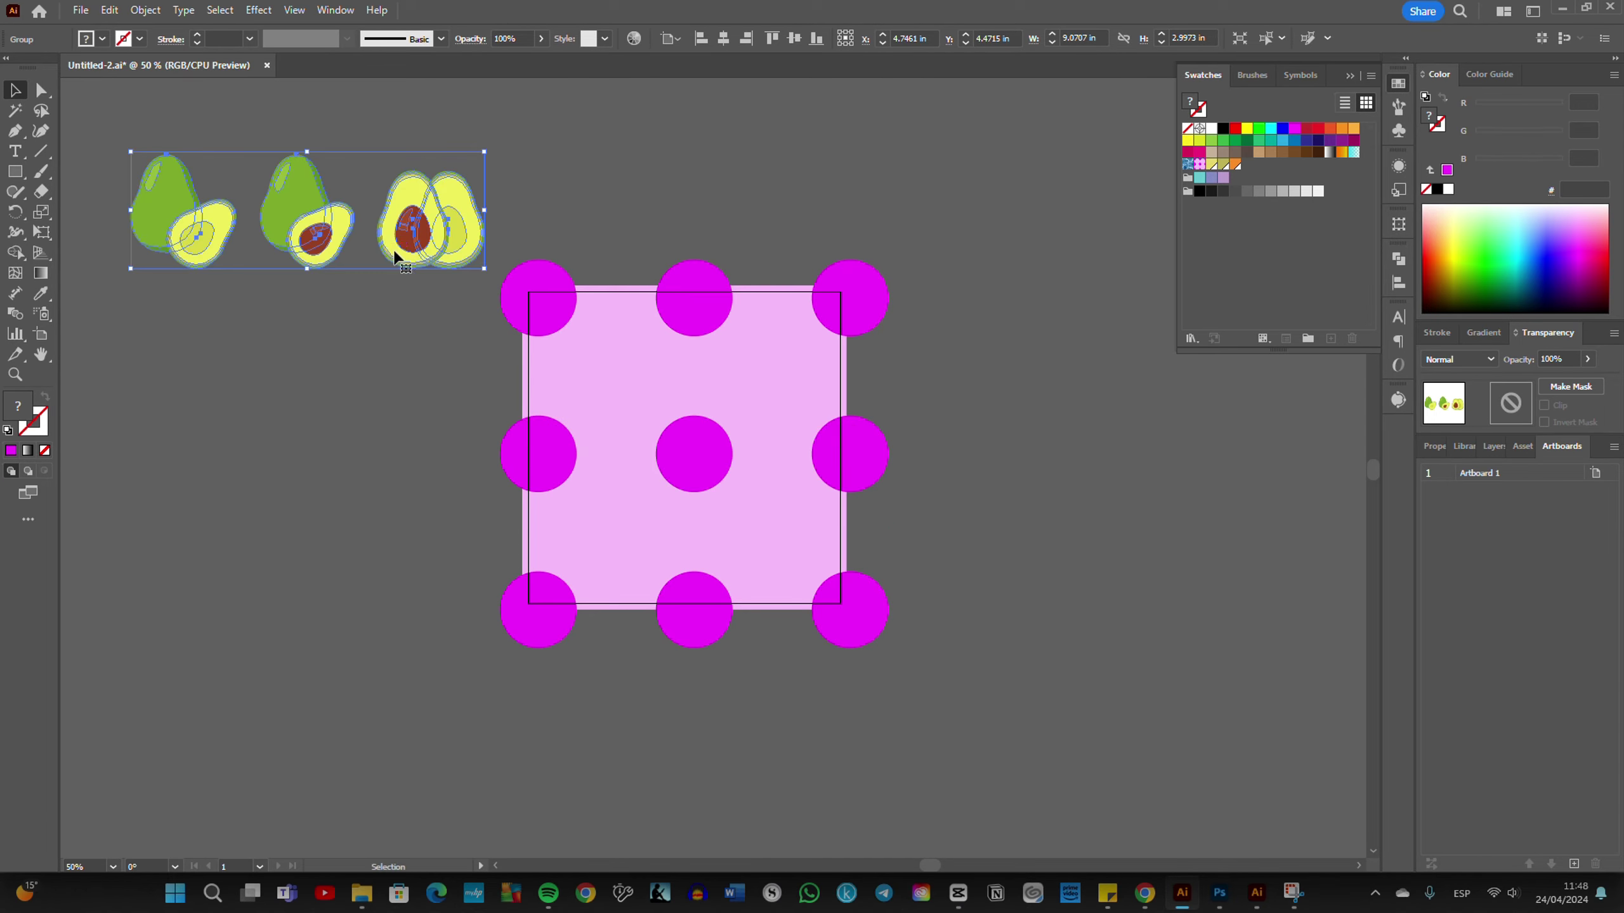
Step: Resize the pink square to 8 in wide by 8 in high
click(597, 407)
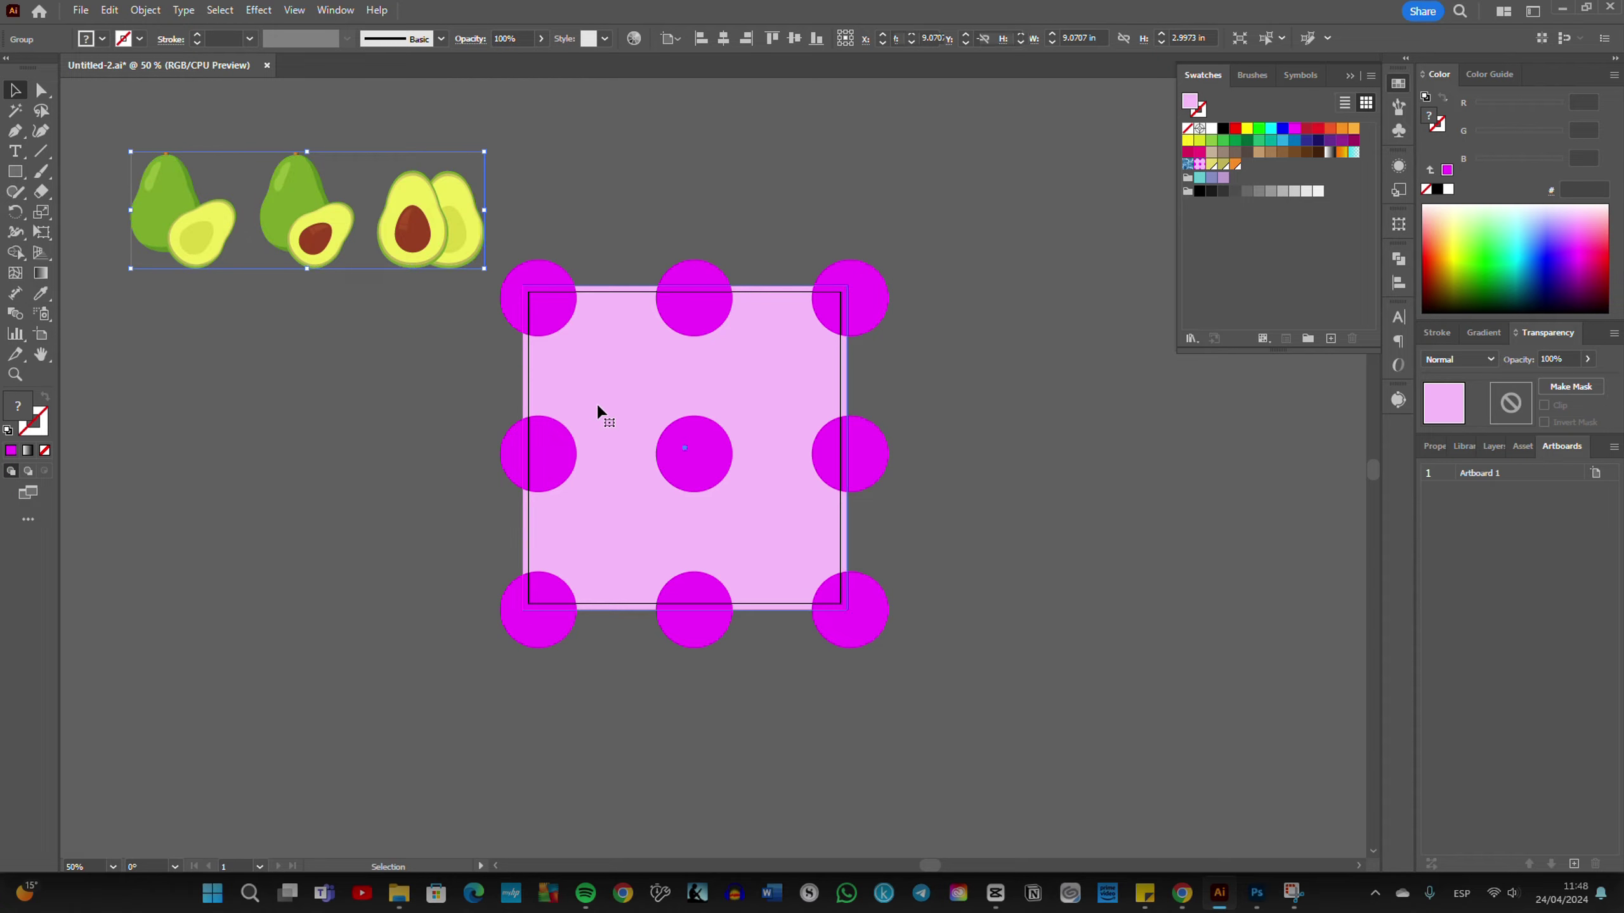
click(1398, 224)
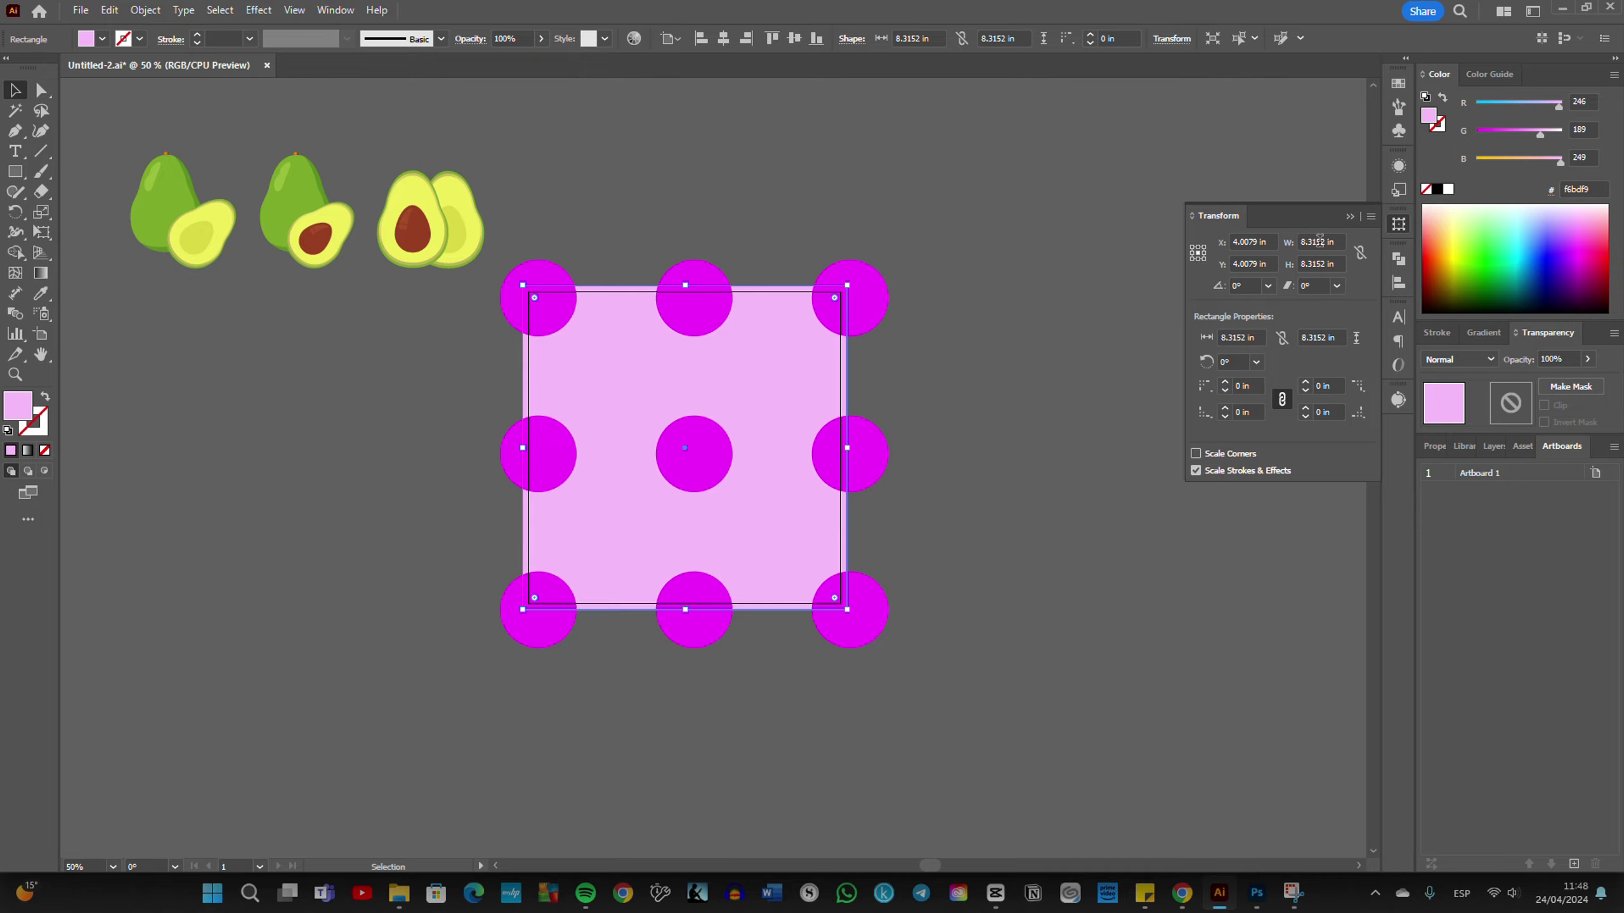
drag(1326, 241, 1277, 243)
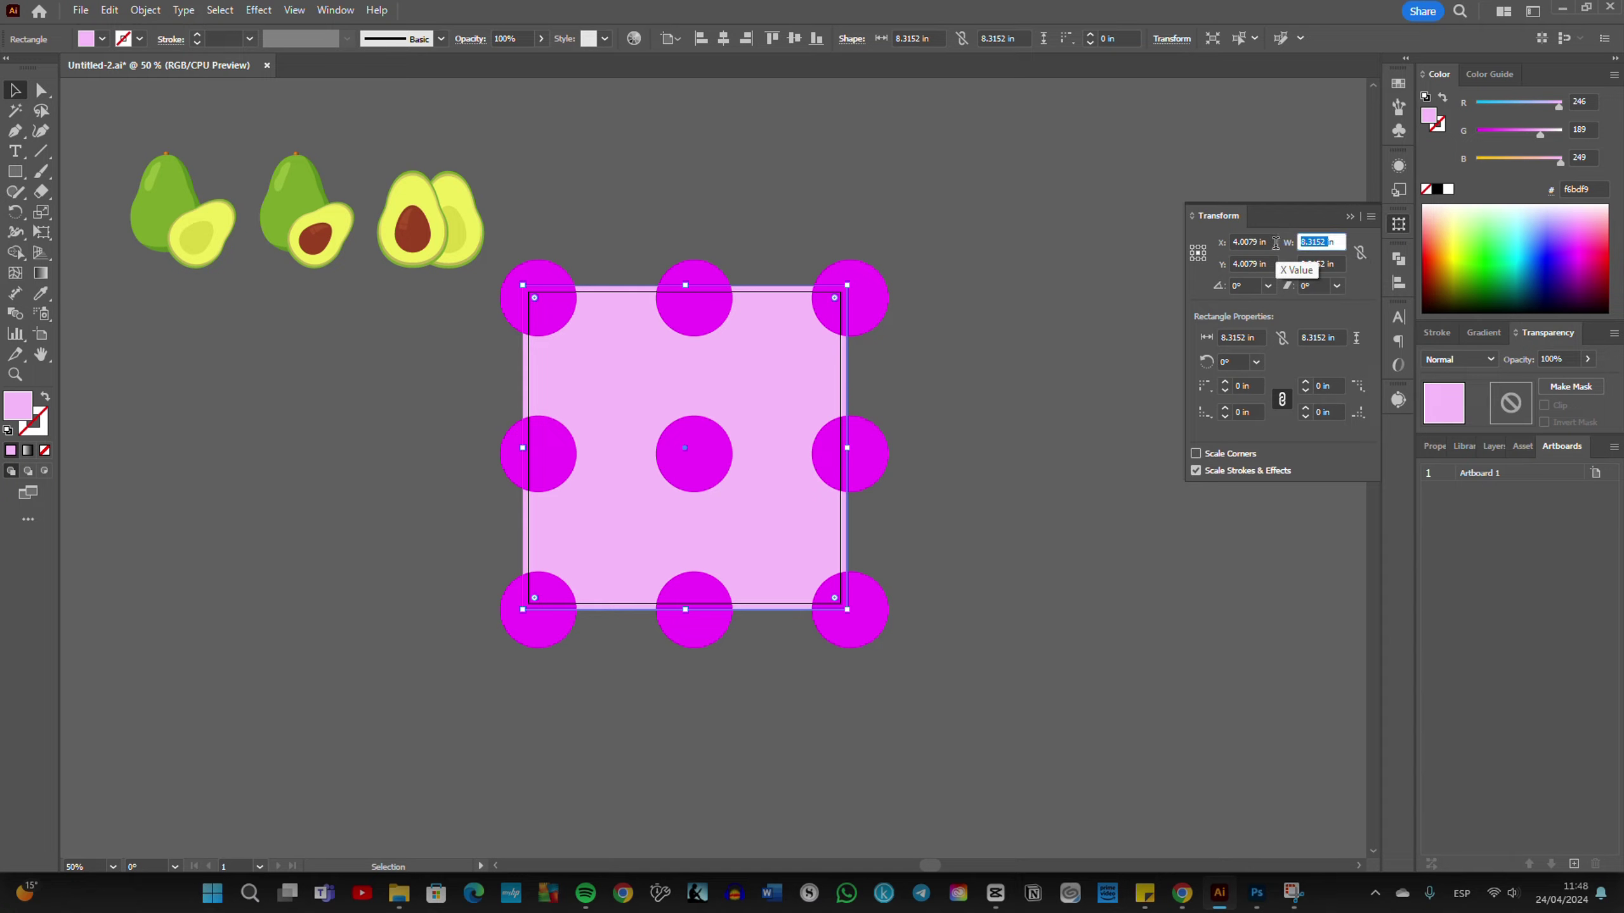
text(8)
key(Tab)
text(8)
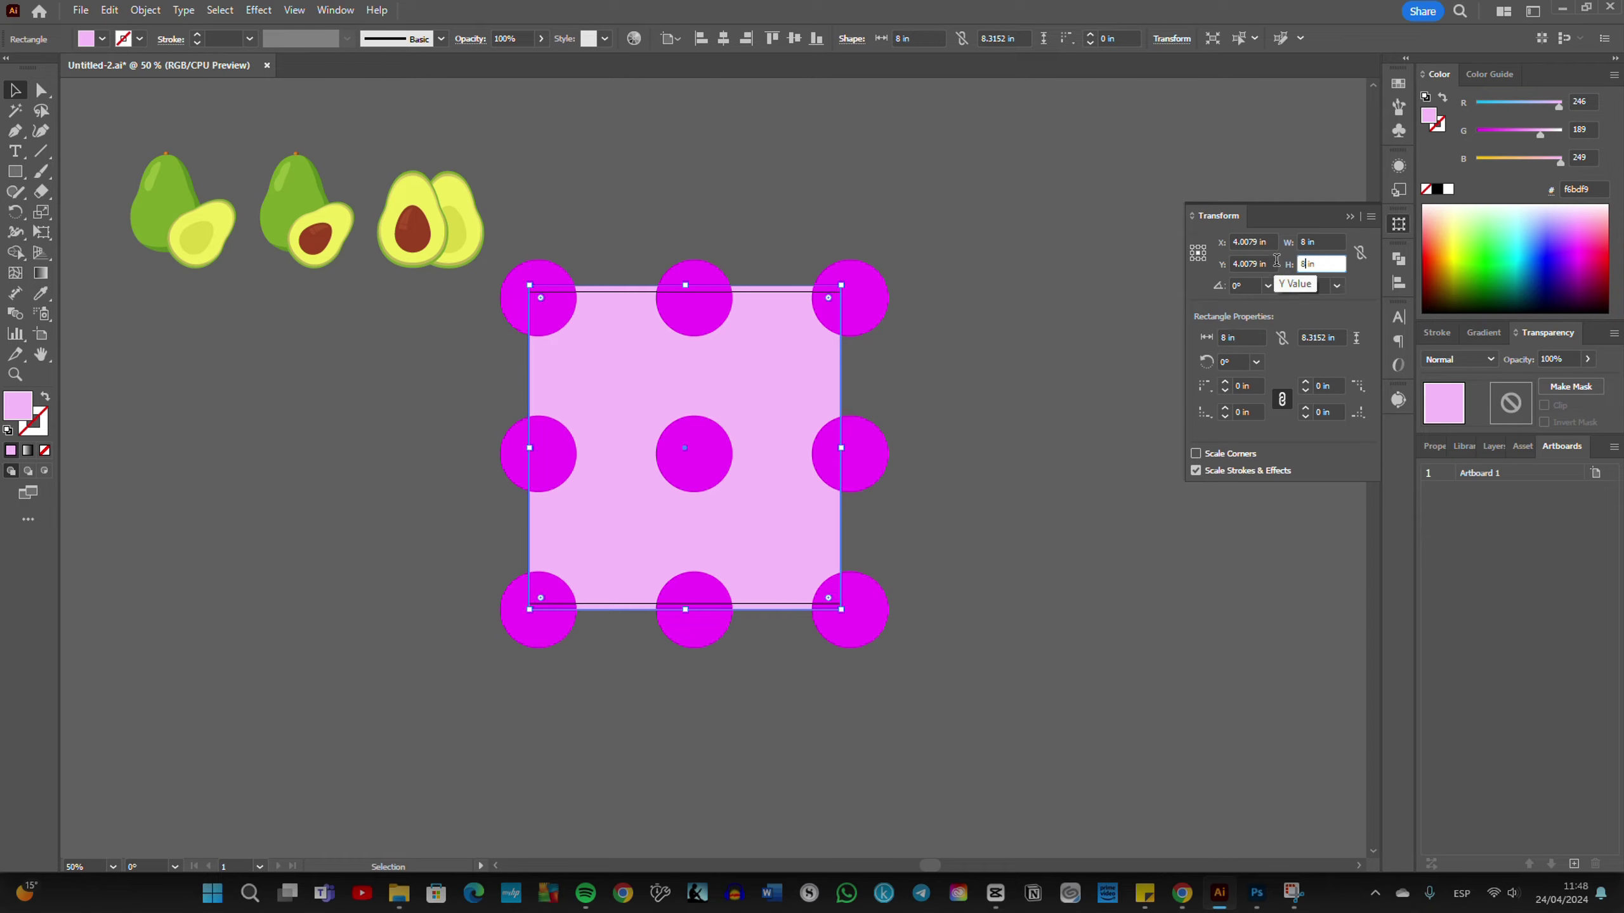
key(Return)
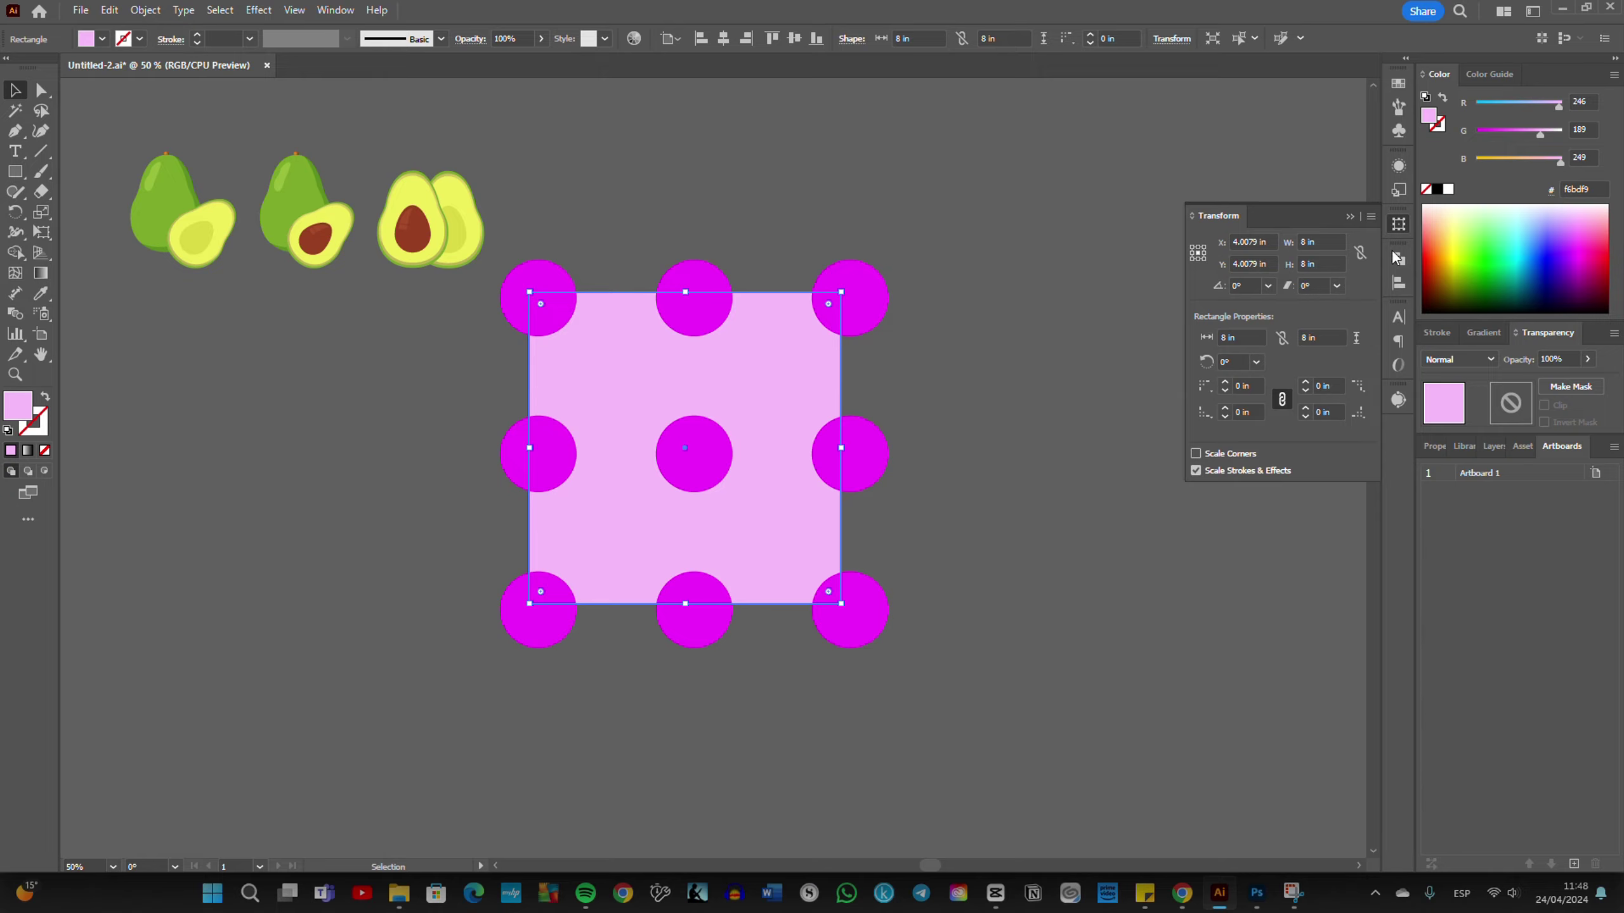
click(1398, 282)
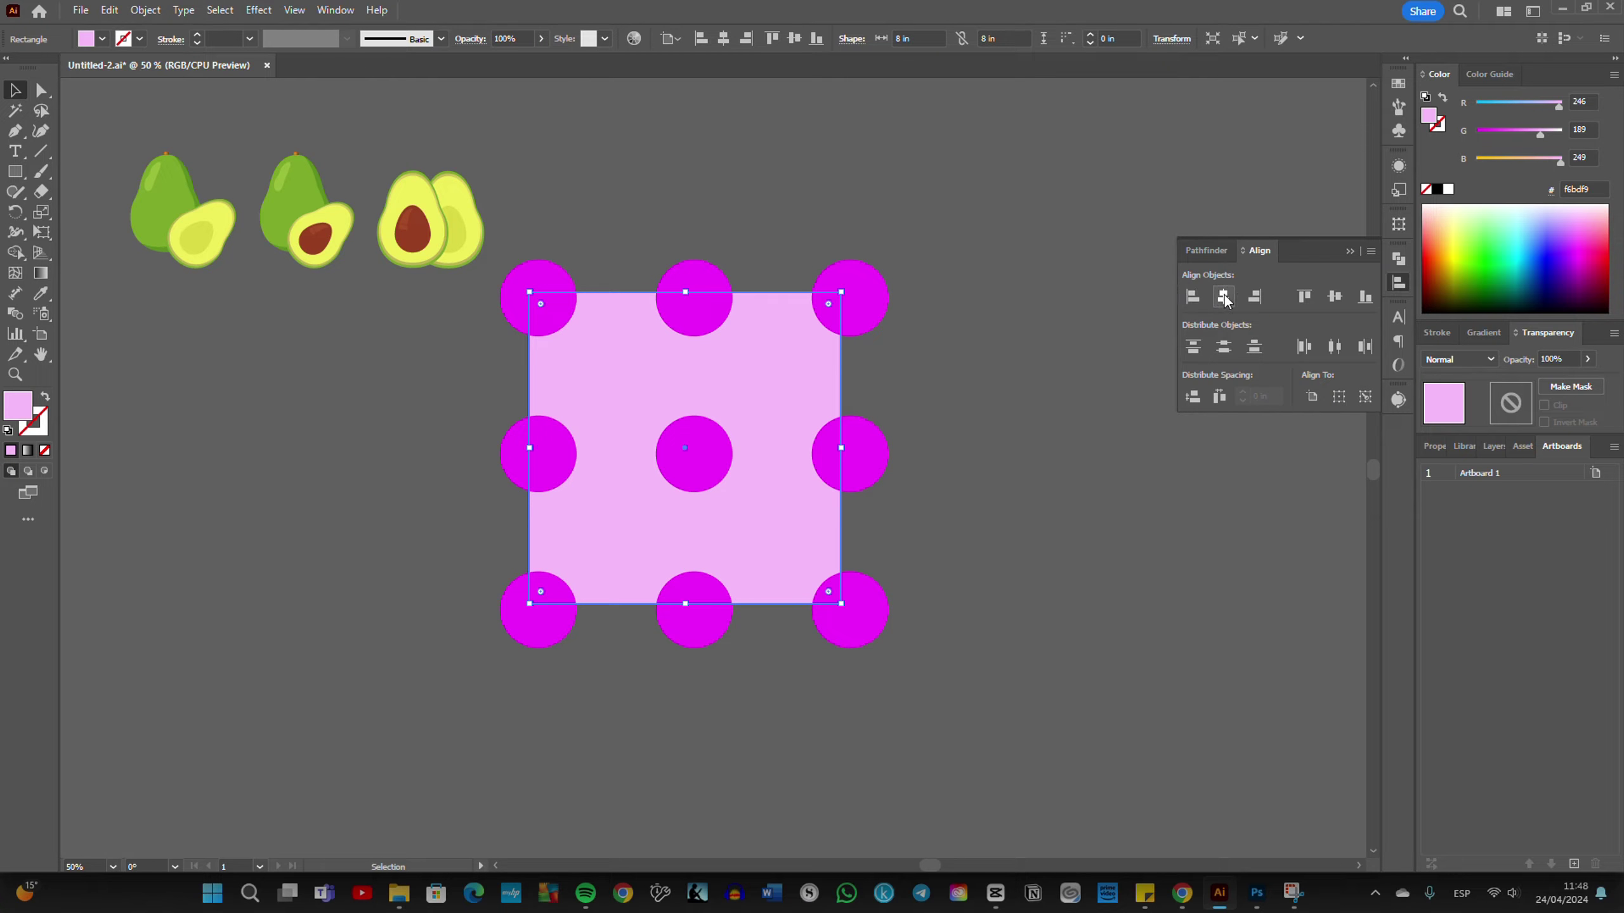
click(1000, 424)
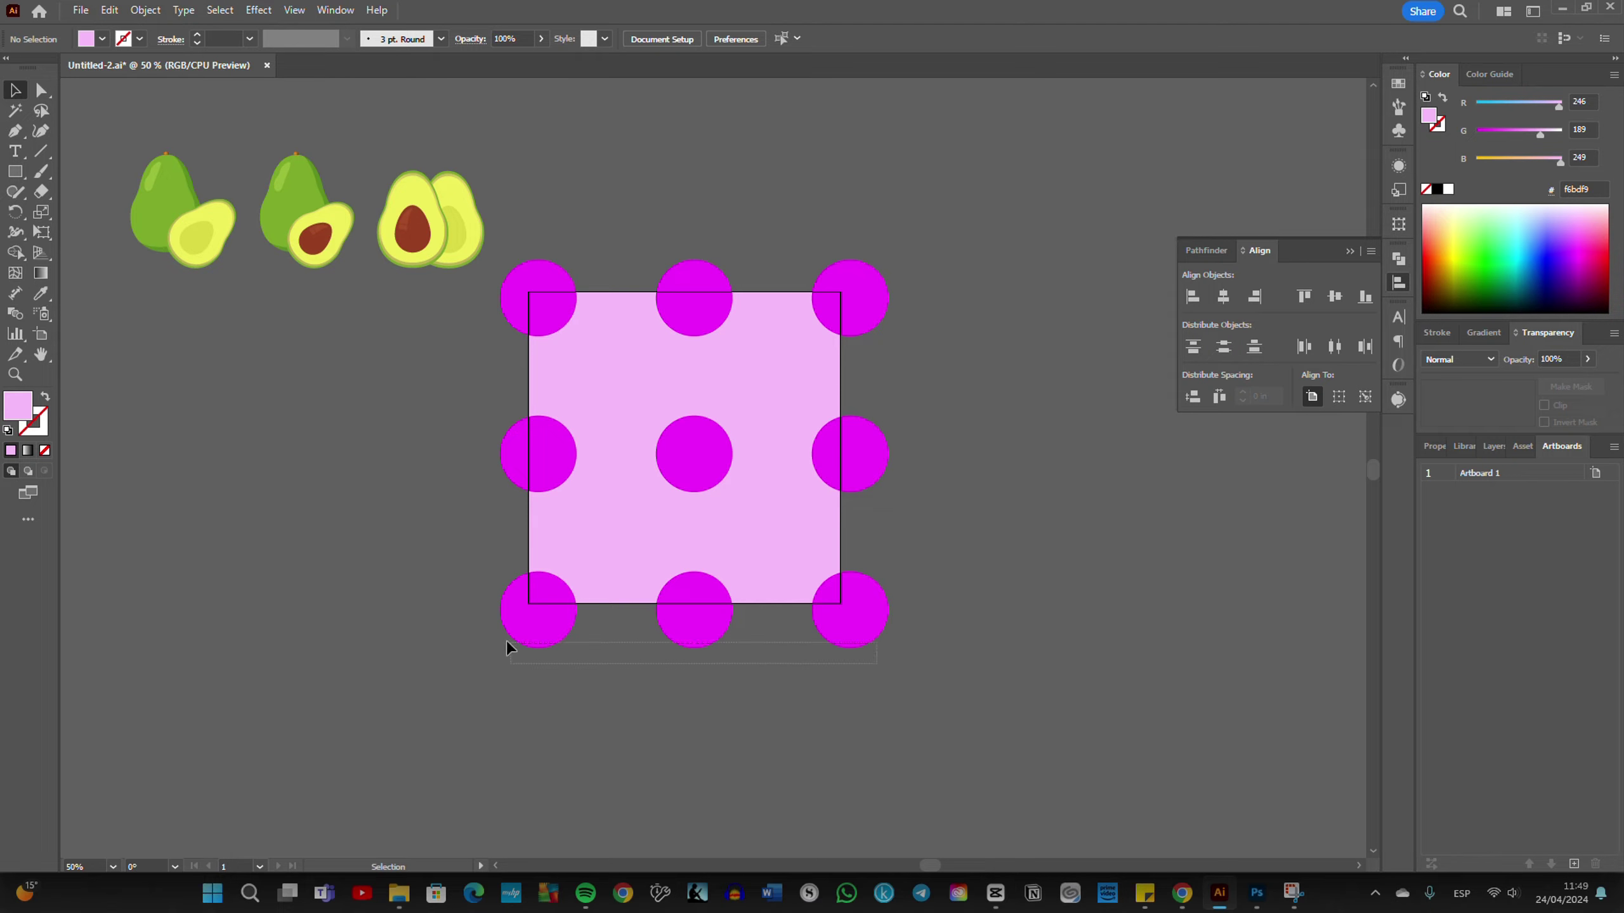
Step: Delete all nine magenta circles from the pink square and open the fill Color Picker
drag(454, 626, 452, 628)
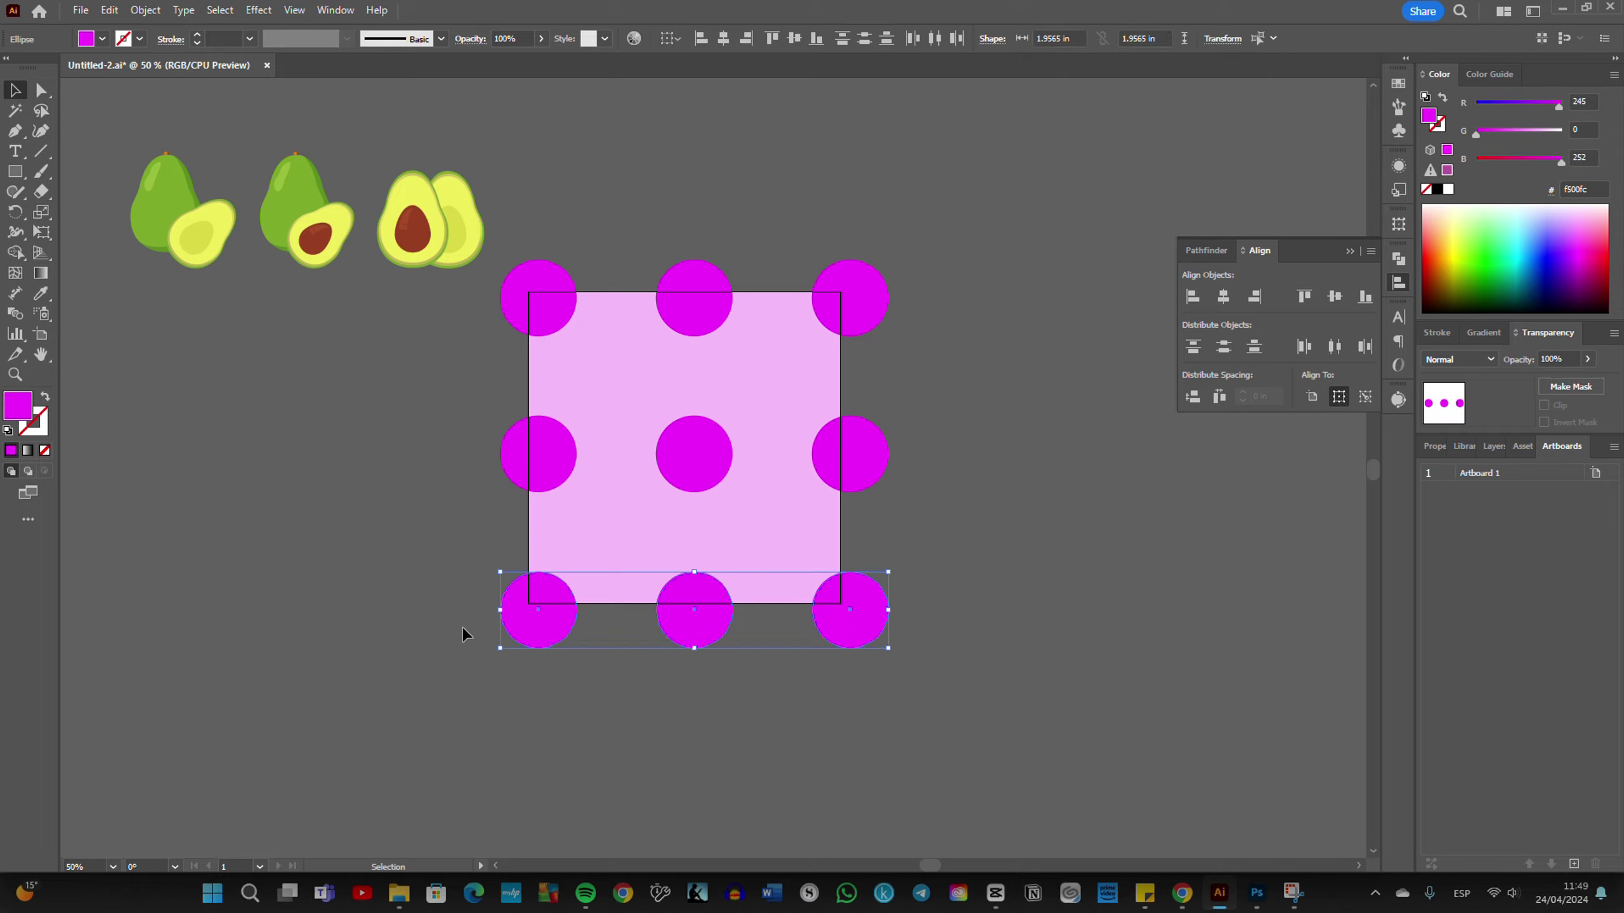
key(Delete)
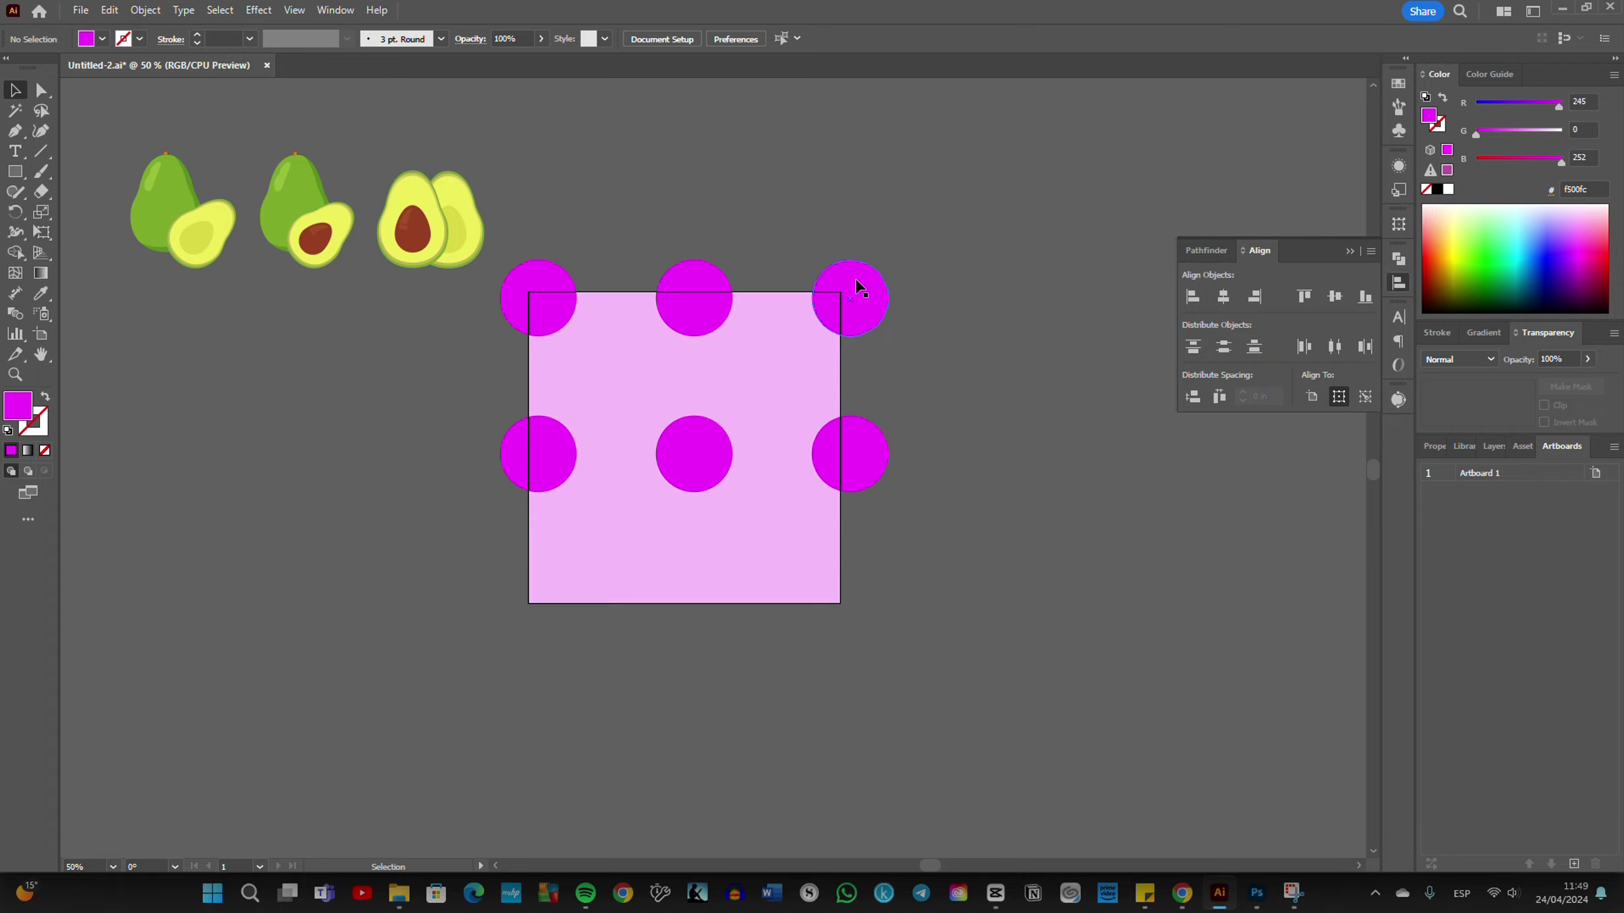
click(857, 287)
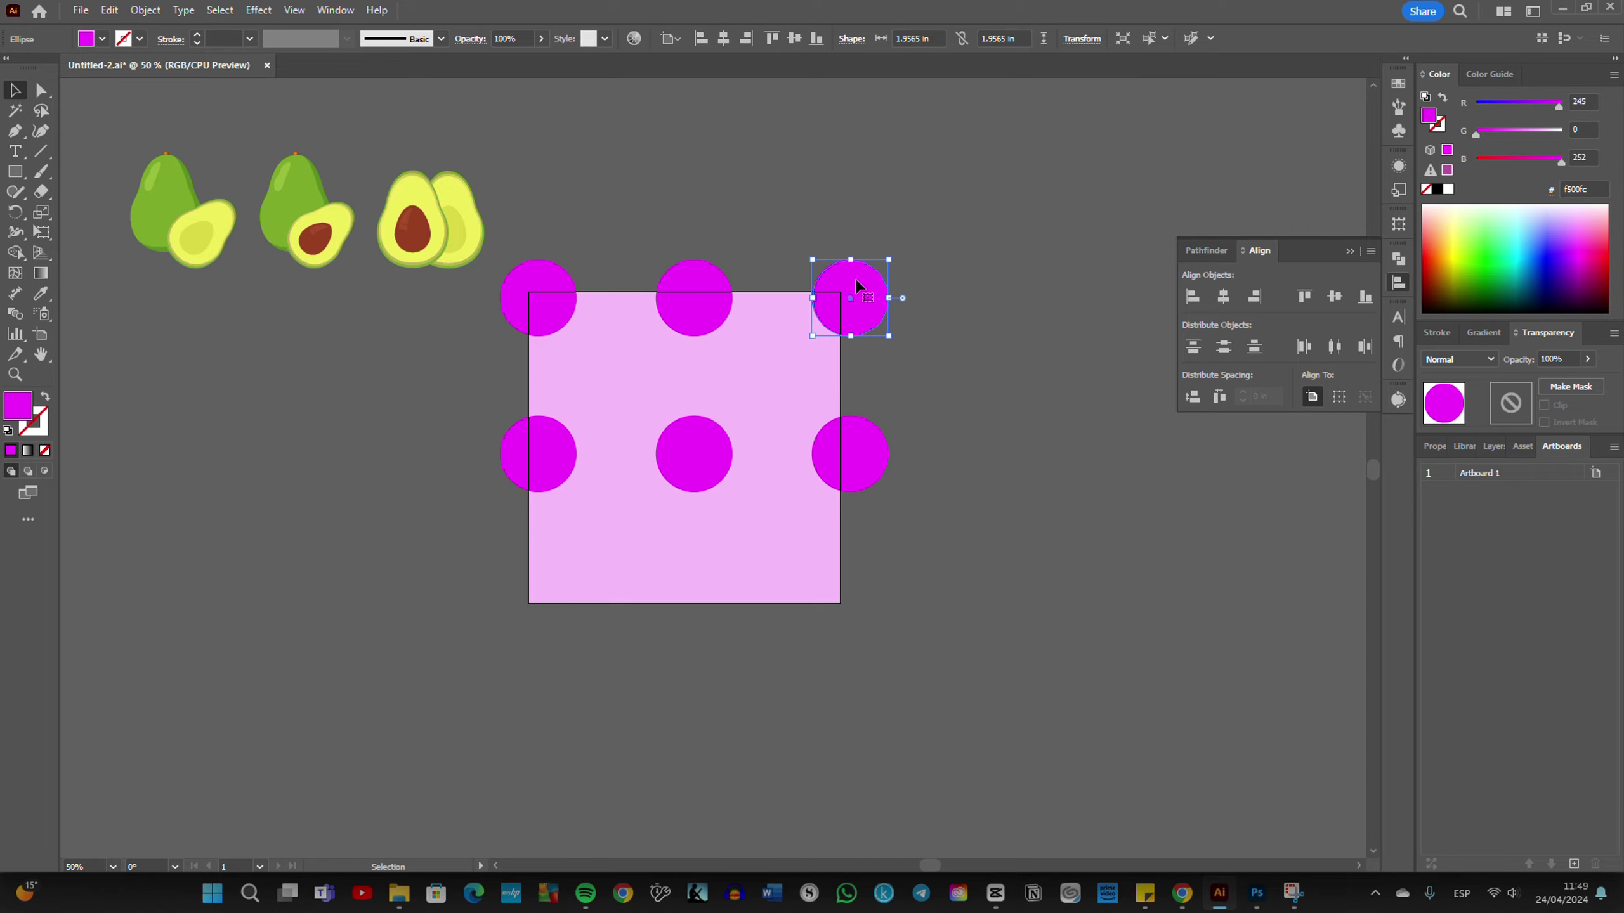
key(Delete)
click(691, 275)
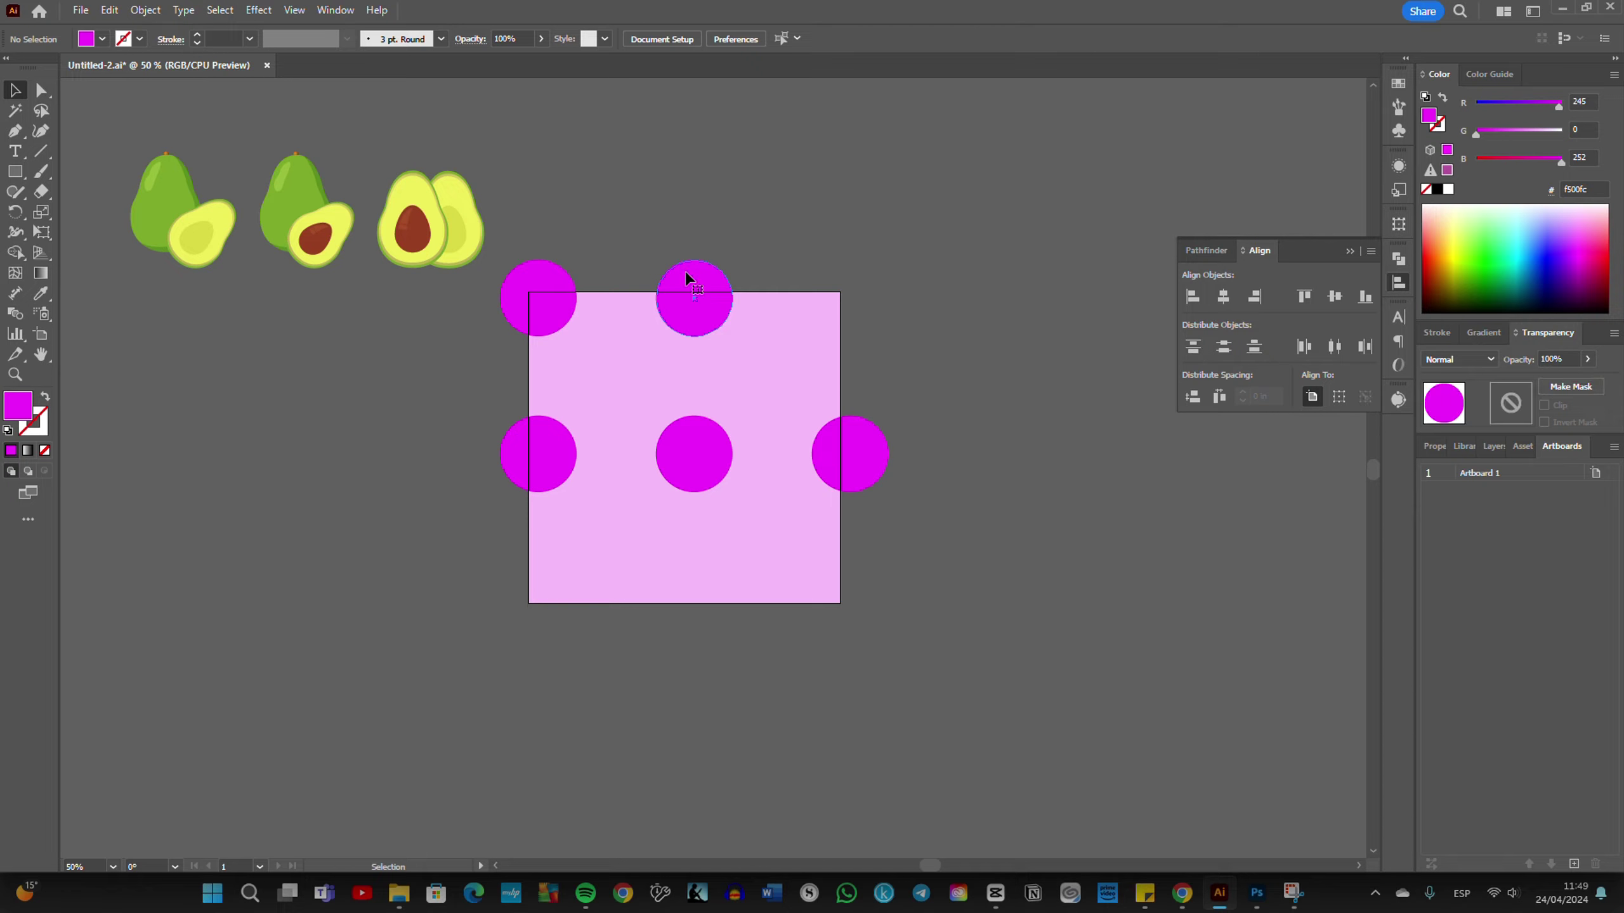
key(Delete)
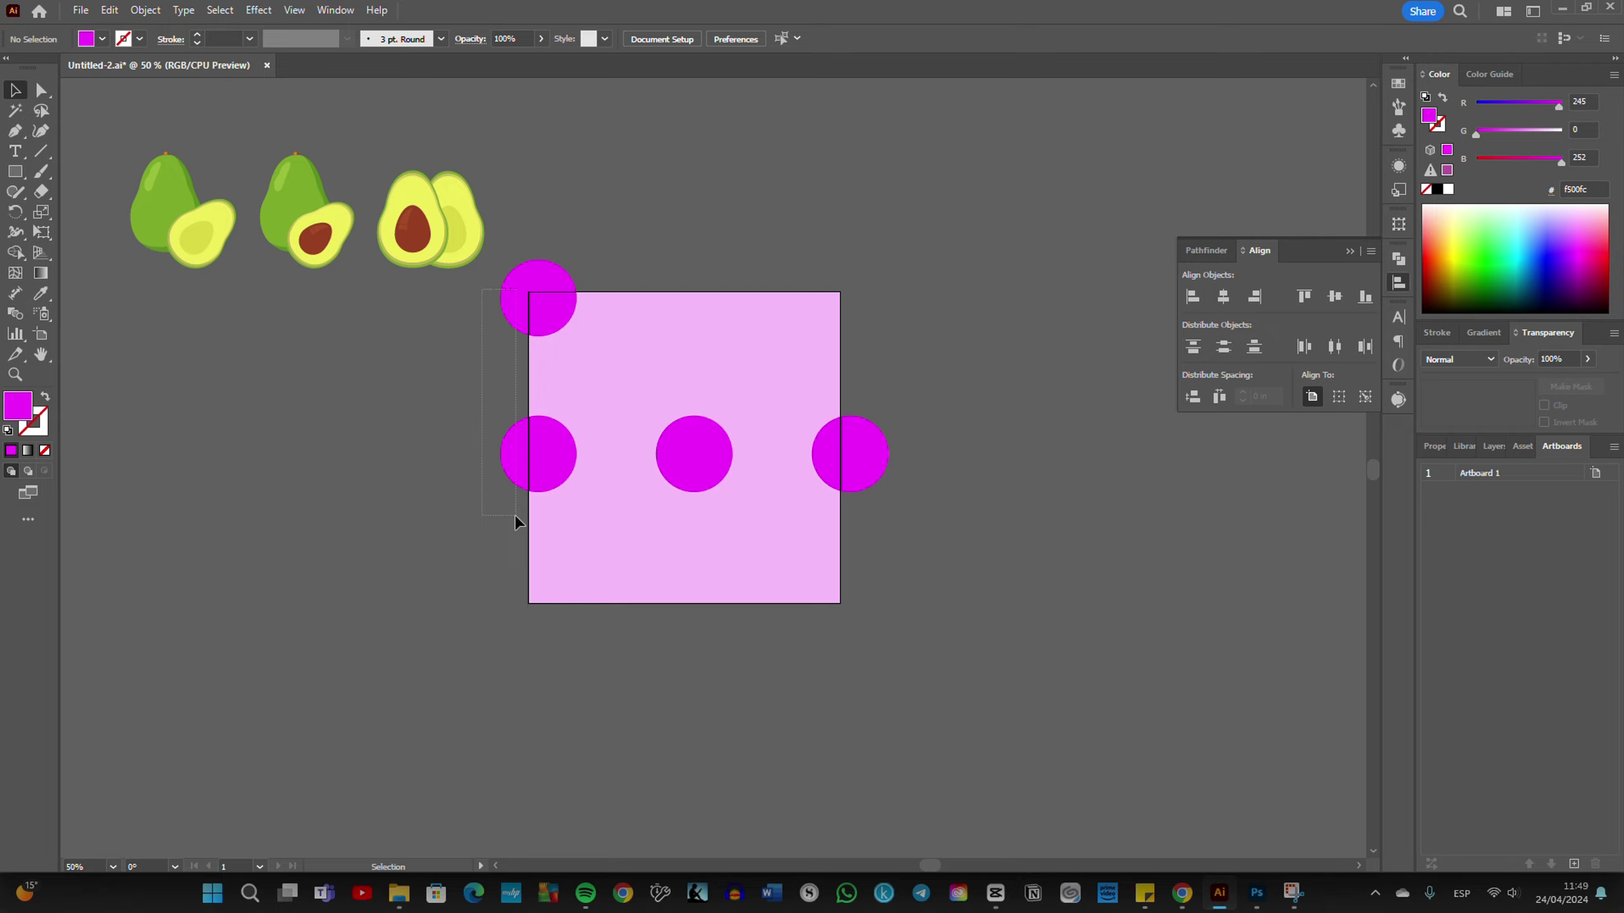
mouse_move(515, 517)
mouse_down()
mouse_move(623, 525)
mouse_move(517, 526)
mouse_up()
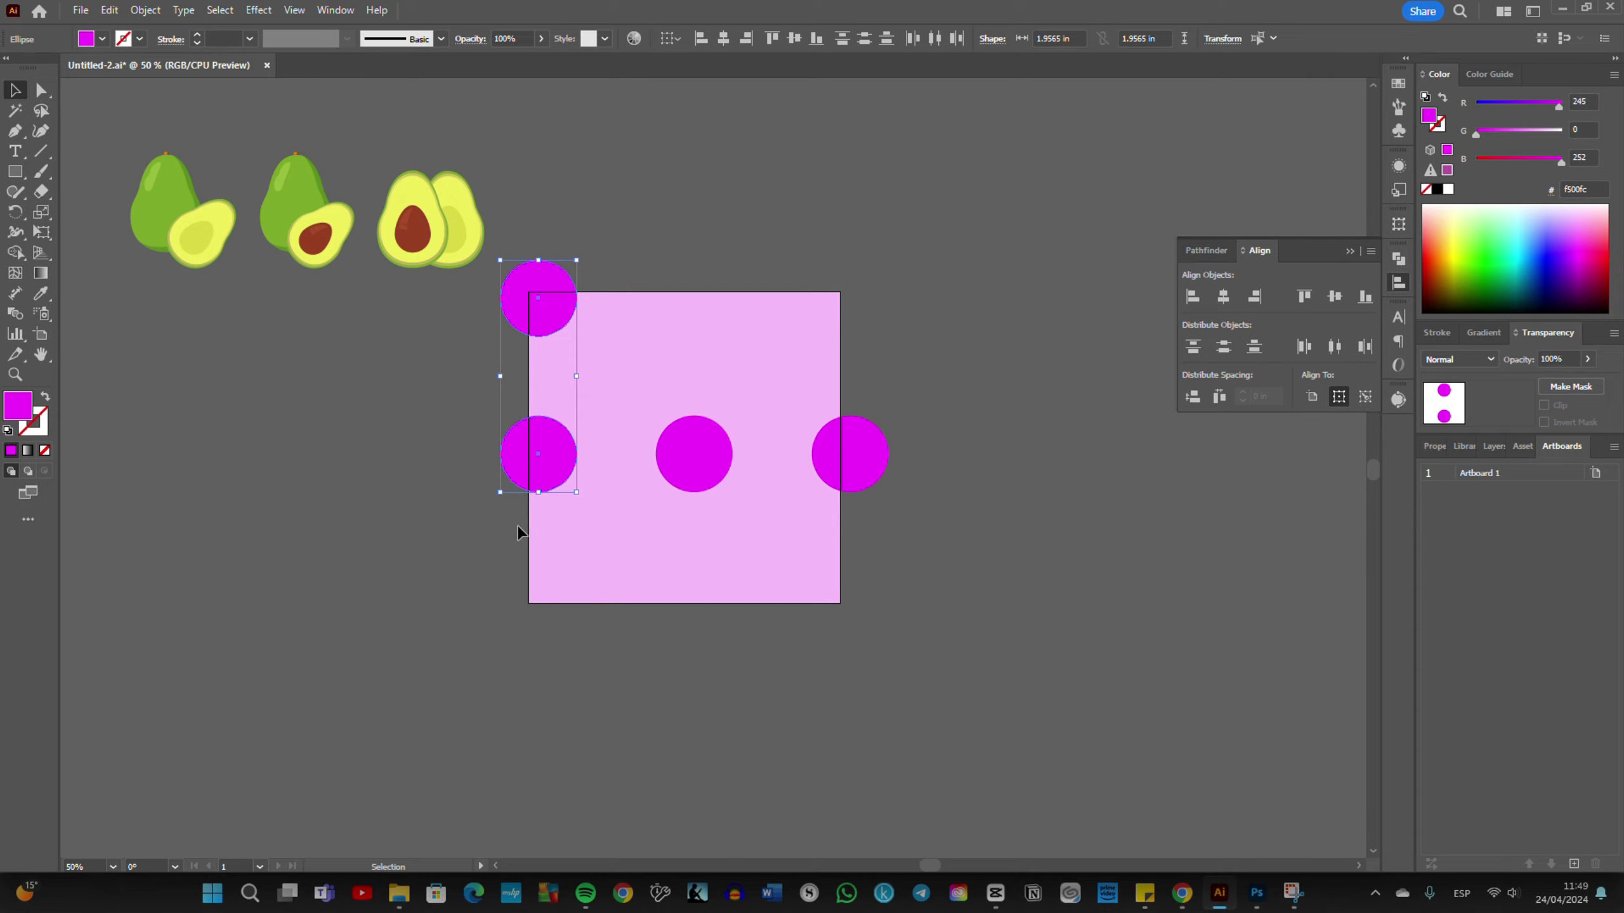
key(Delete)
drag(708, 451, 859, 458)
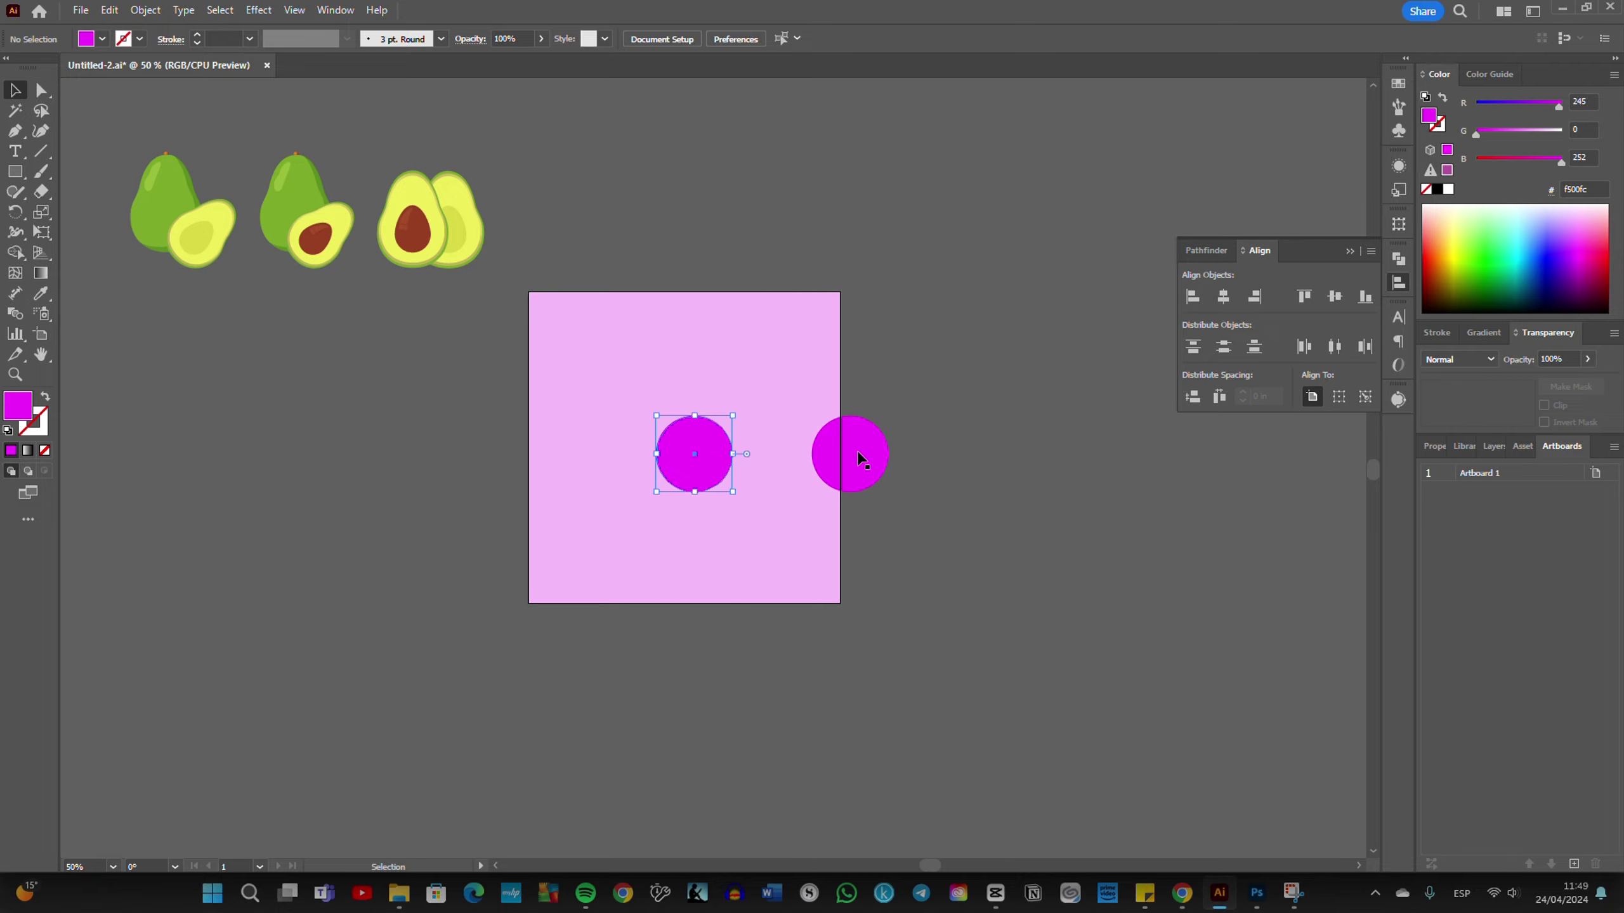
key(Delete)
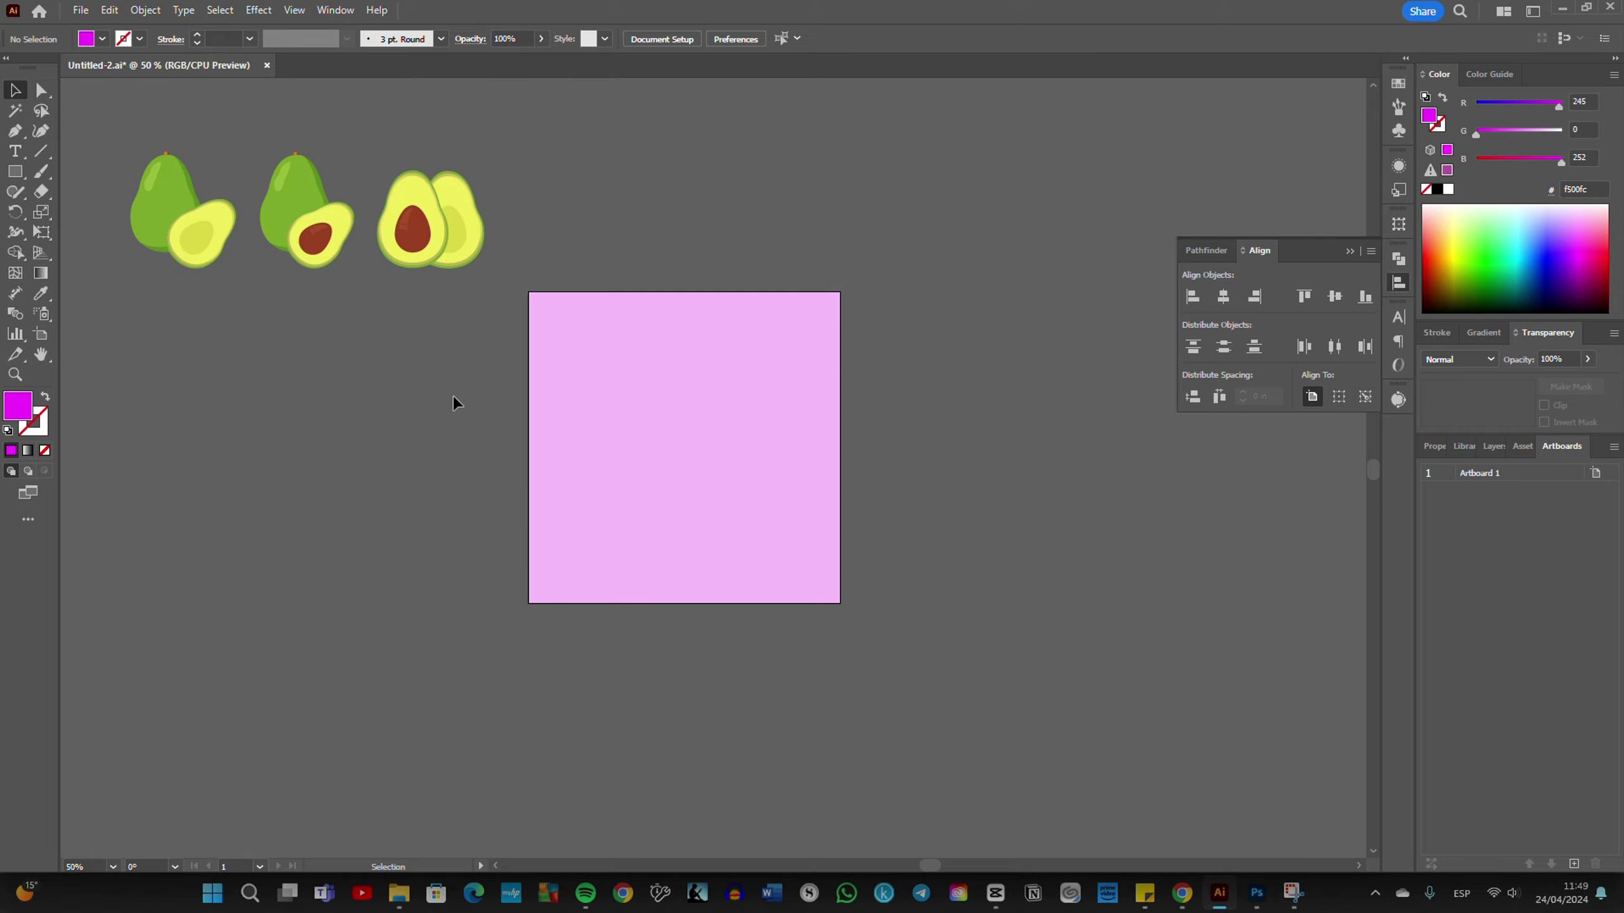
double_click(19, 412)
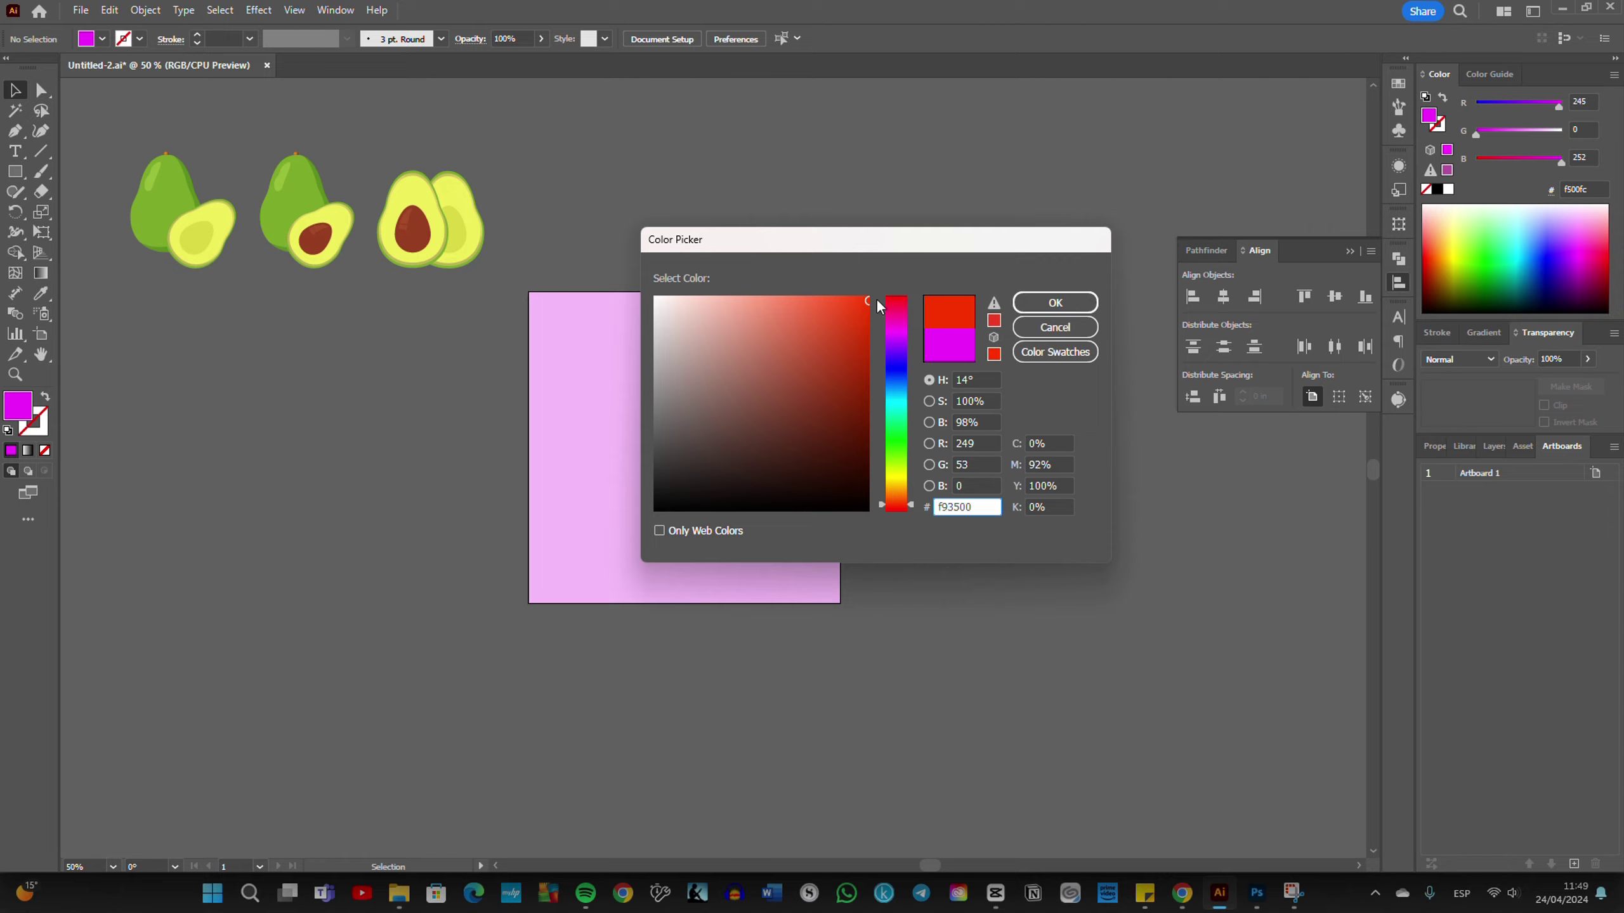
Step: Set the square's fill to orange ff9d00 and deselect it
drag(914, 504, 914, 530)
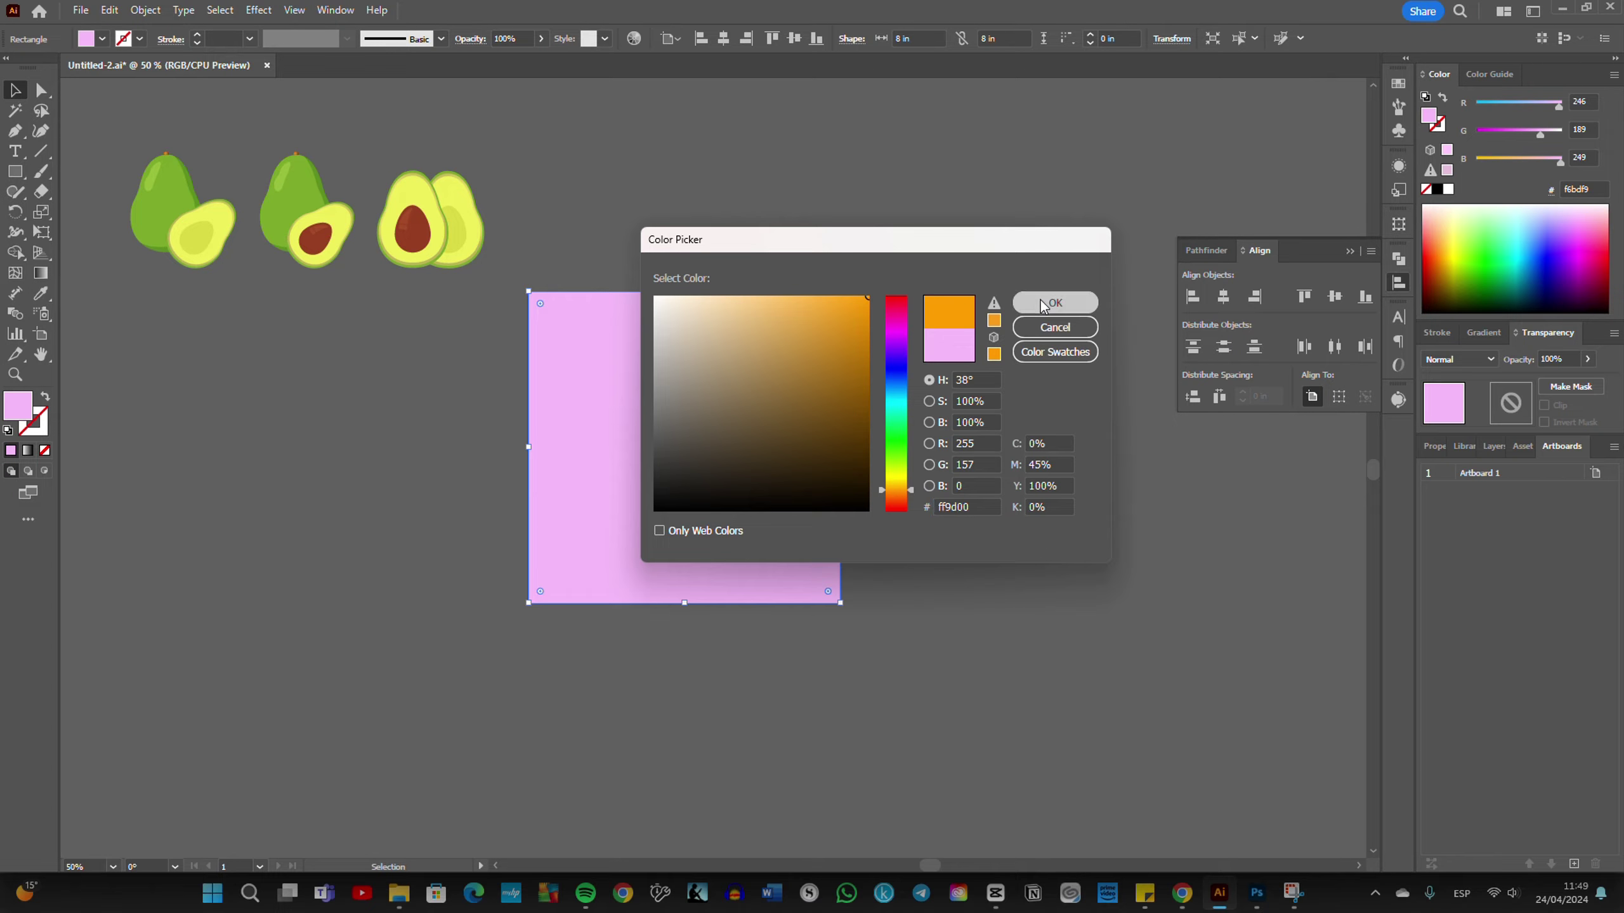
click(1042, 304)
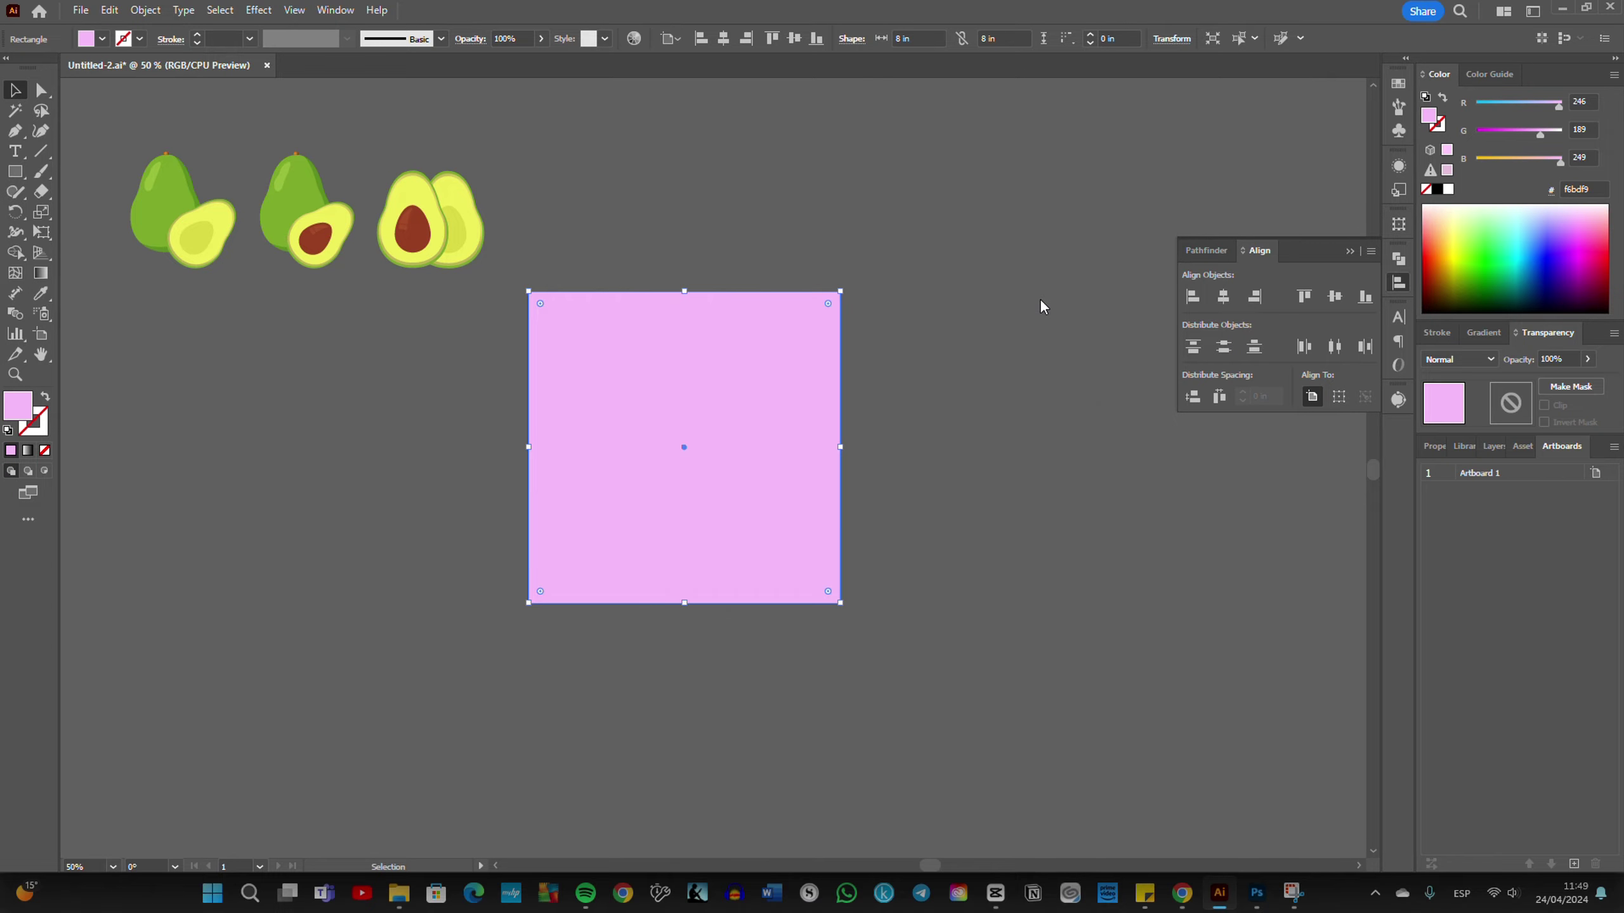
click(1005, 396)
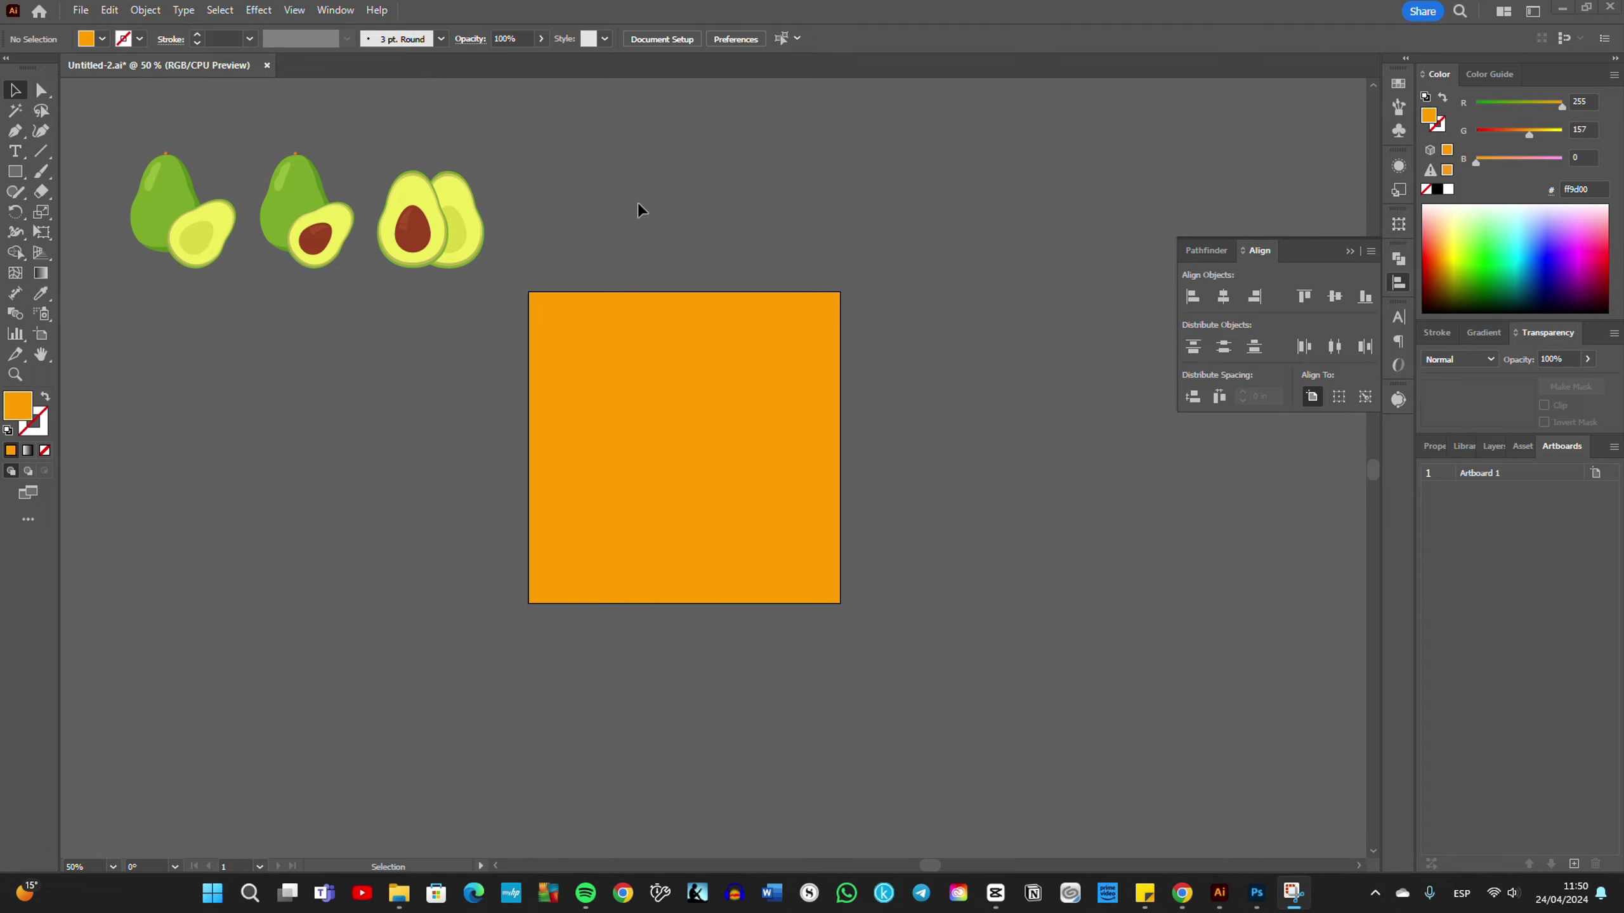
Step: Enlarge the avocado set slightly and ungroup it
key(ctrl+plus)
drag(569, 265, 623, 337)
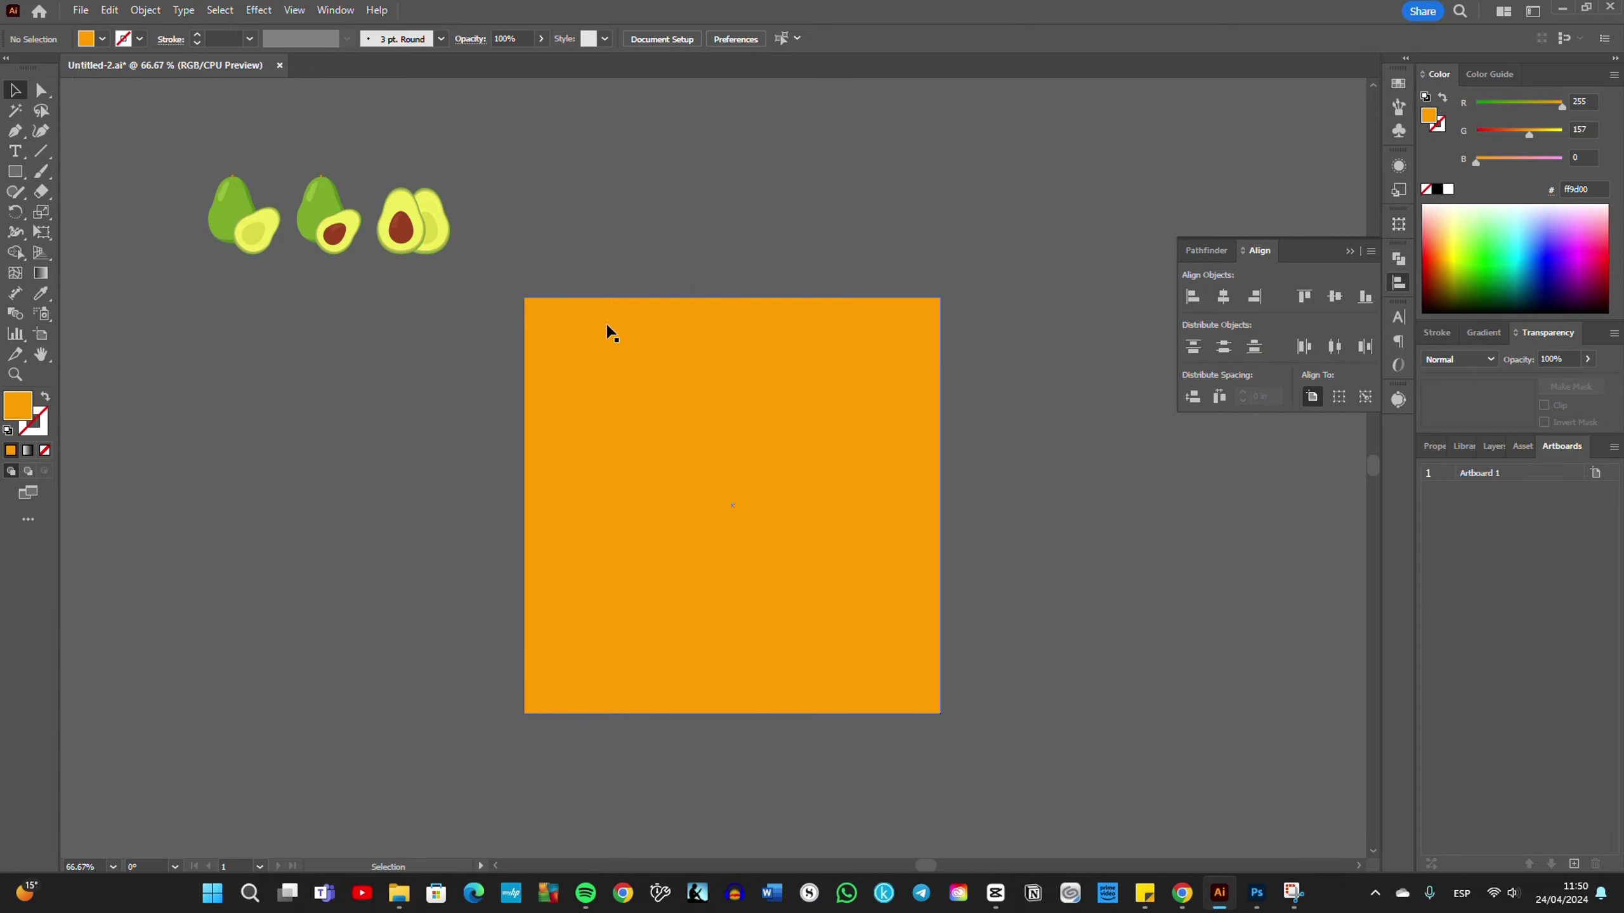
click(416, 224)
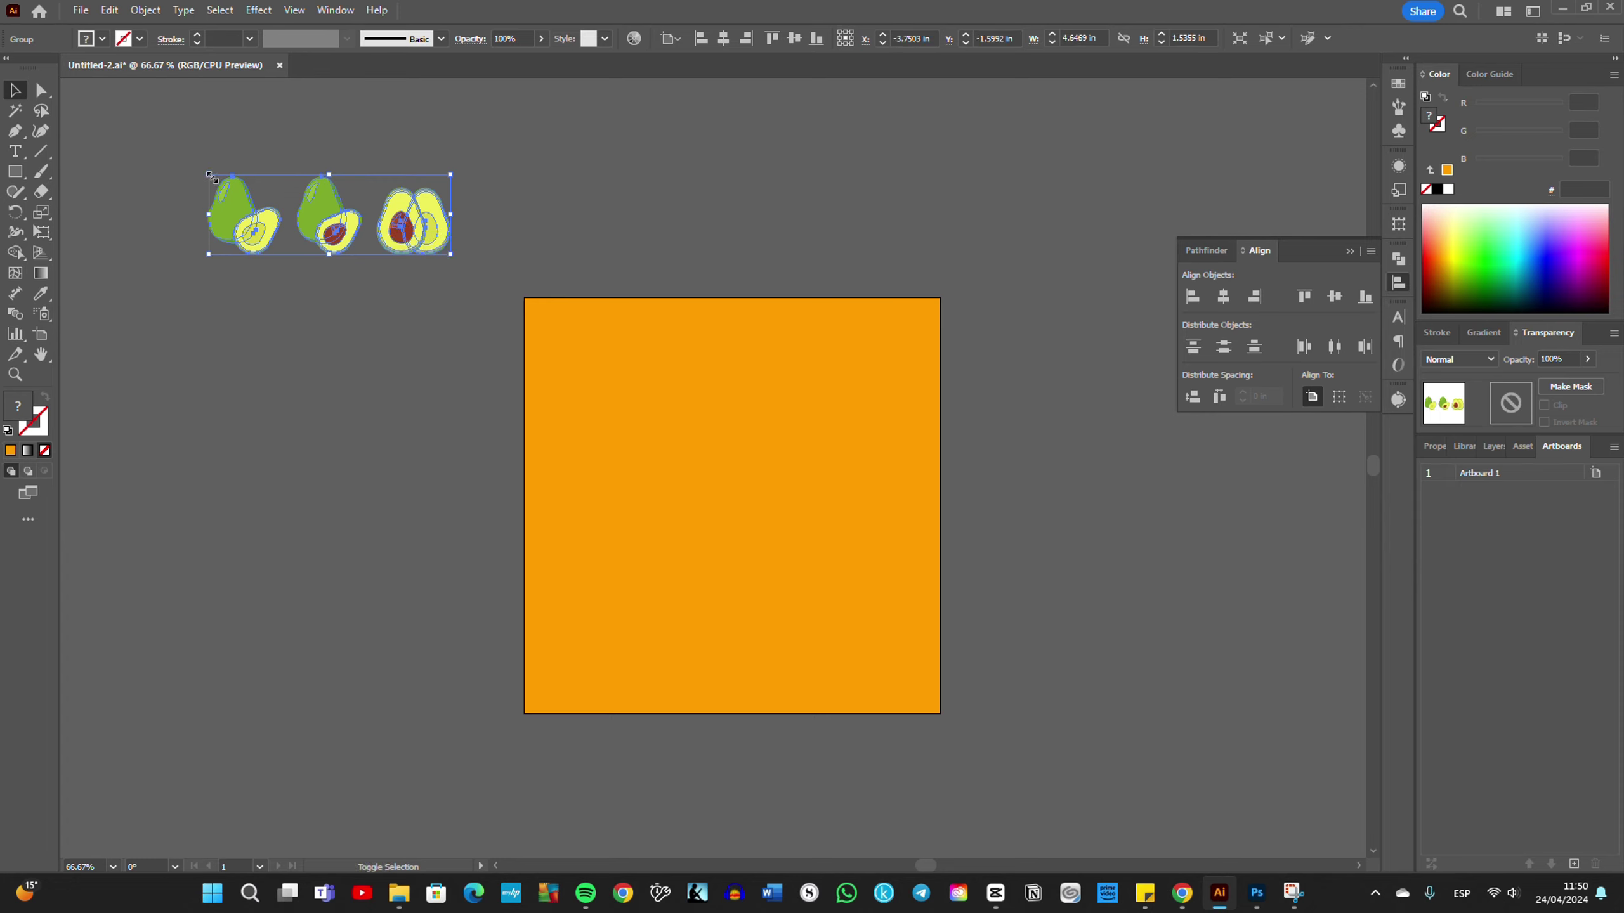
drag(210, 174, 187, 167)
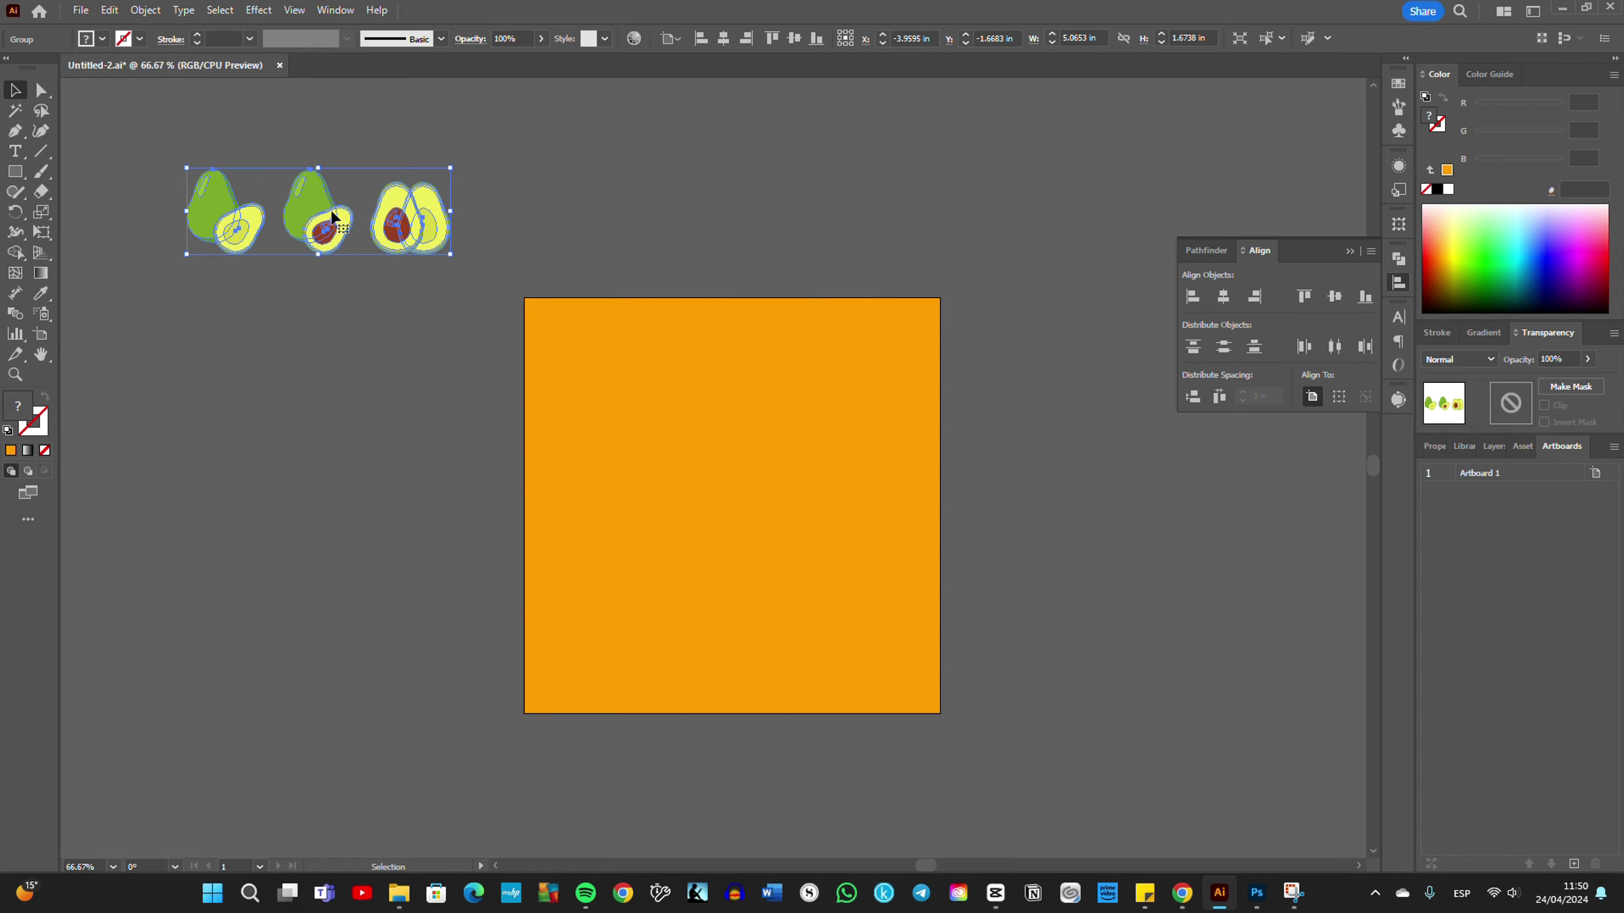
key(ctrl)
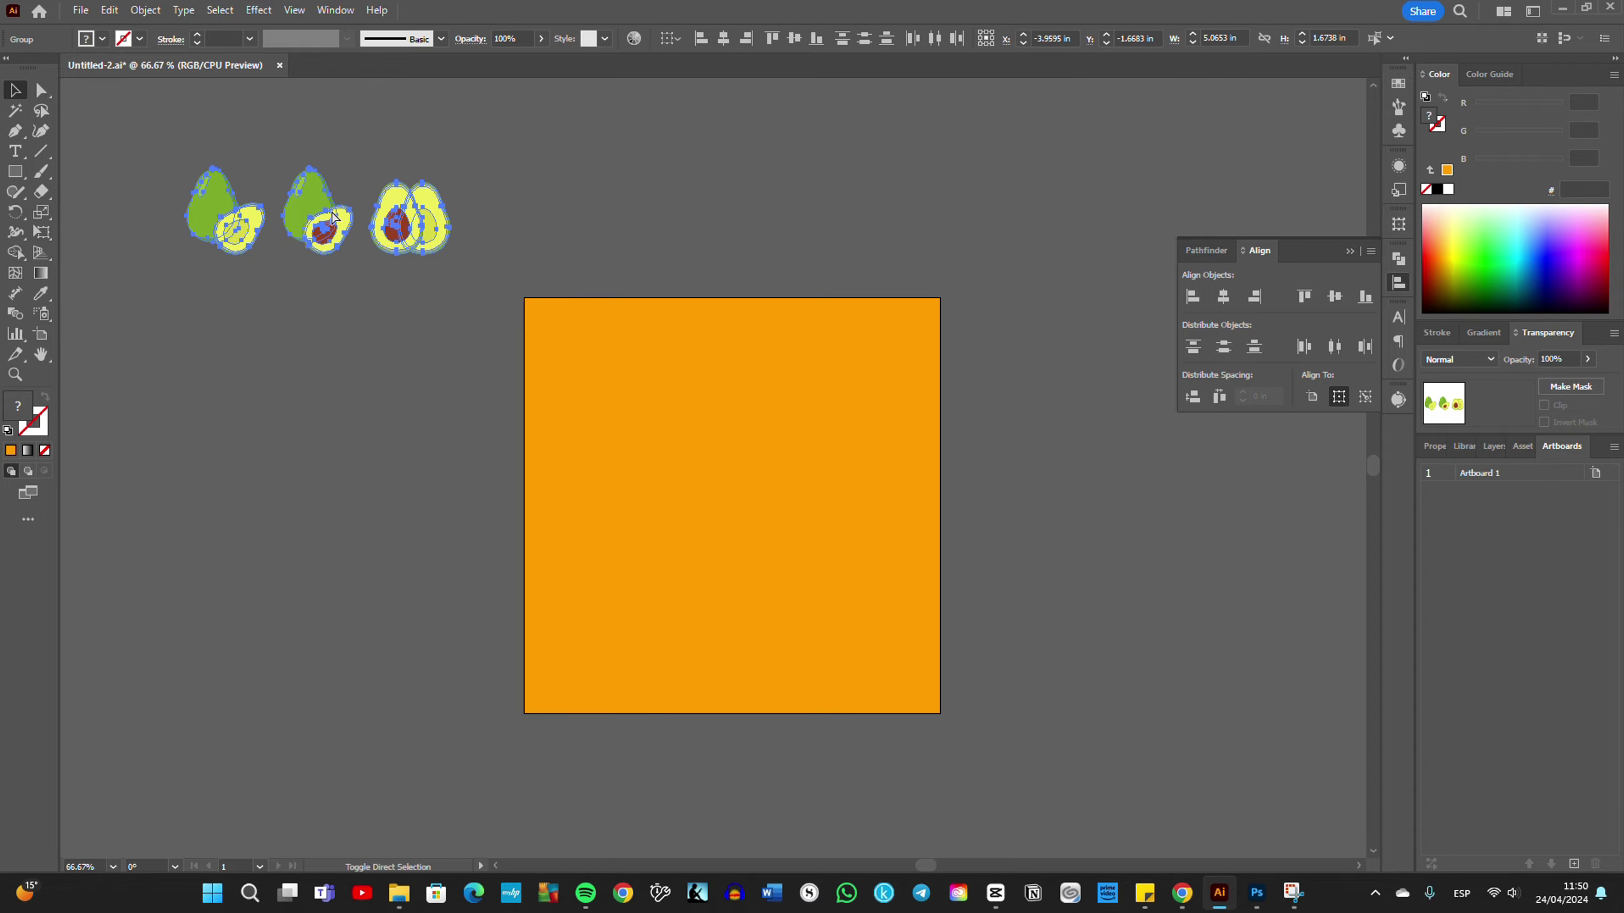
click(142, 12)
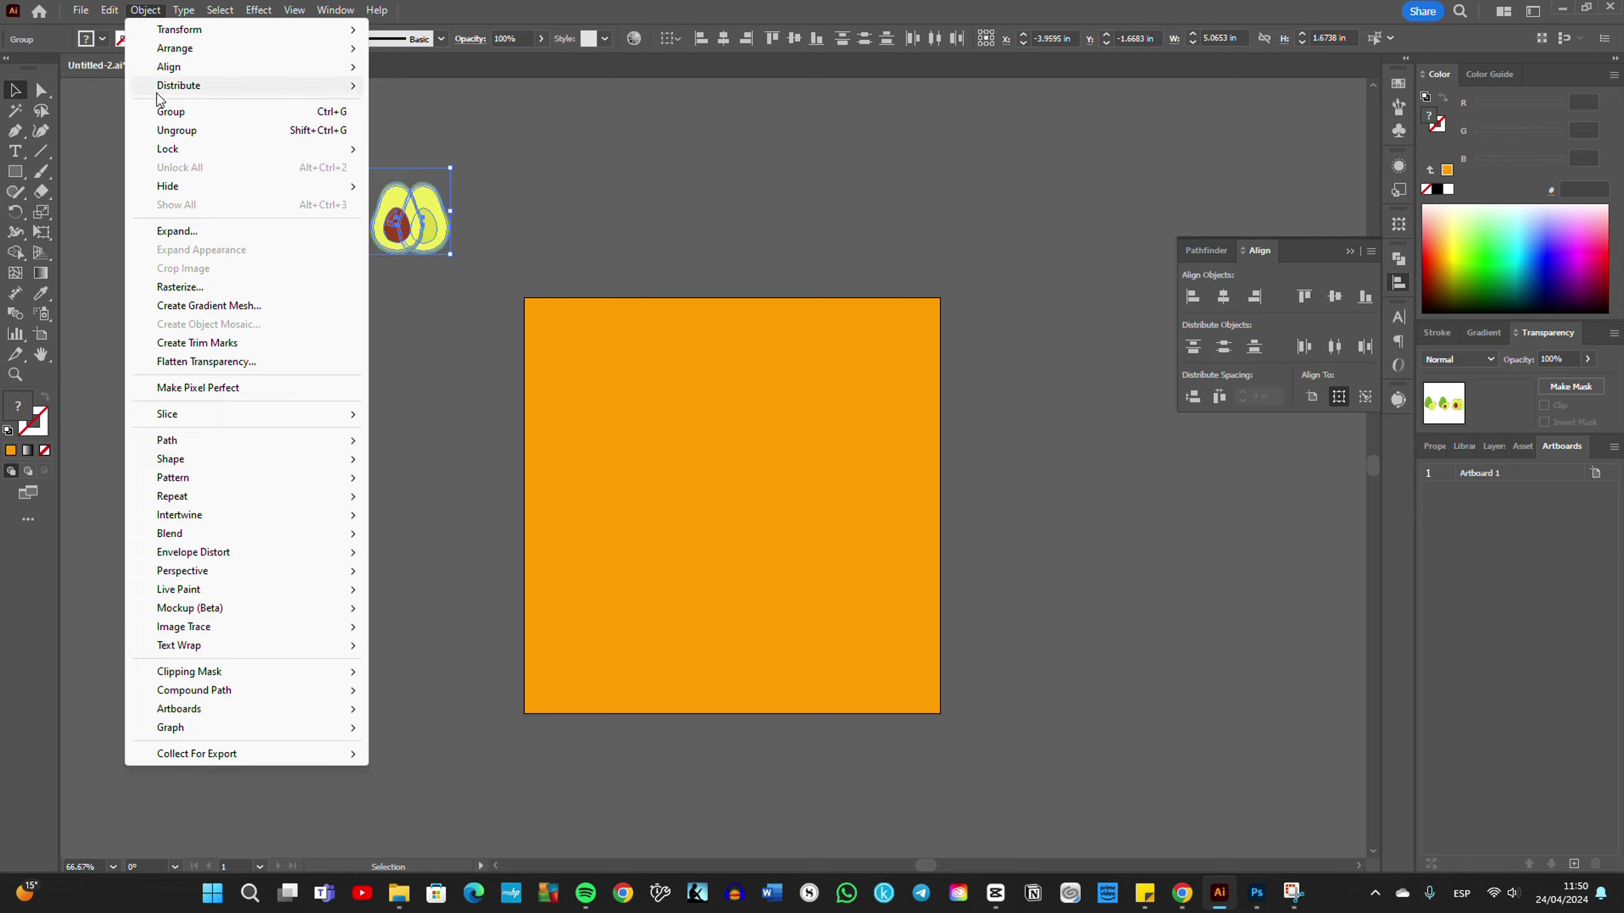
click(176, 131)
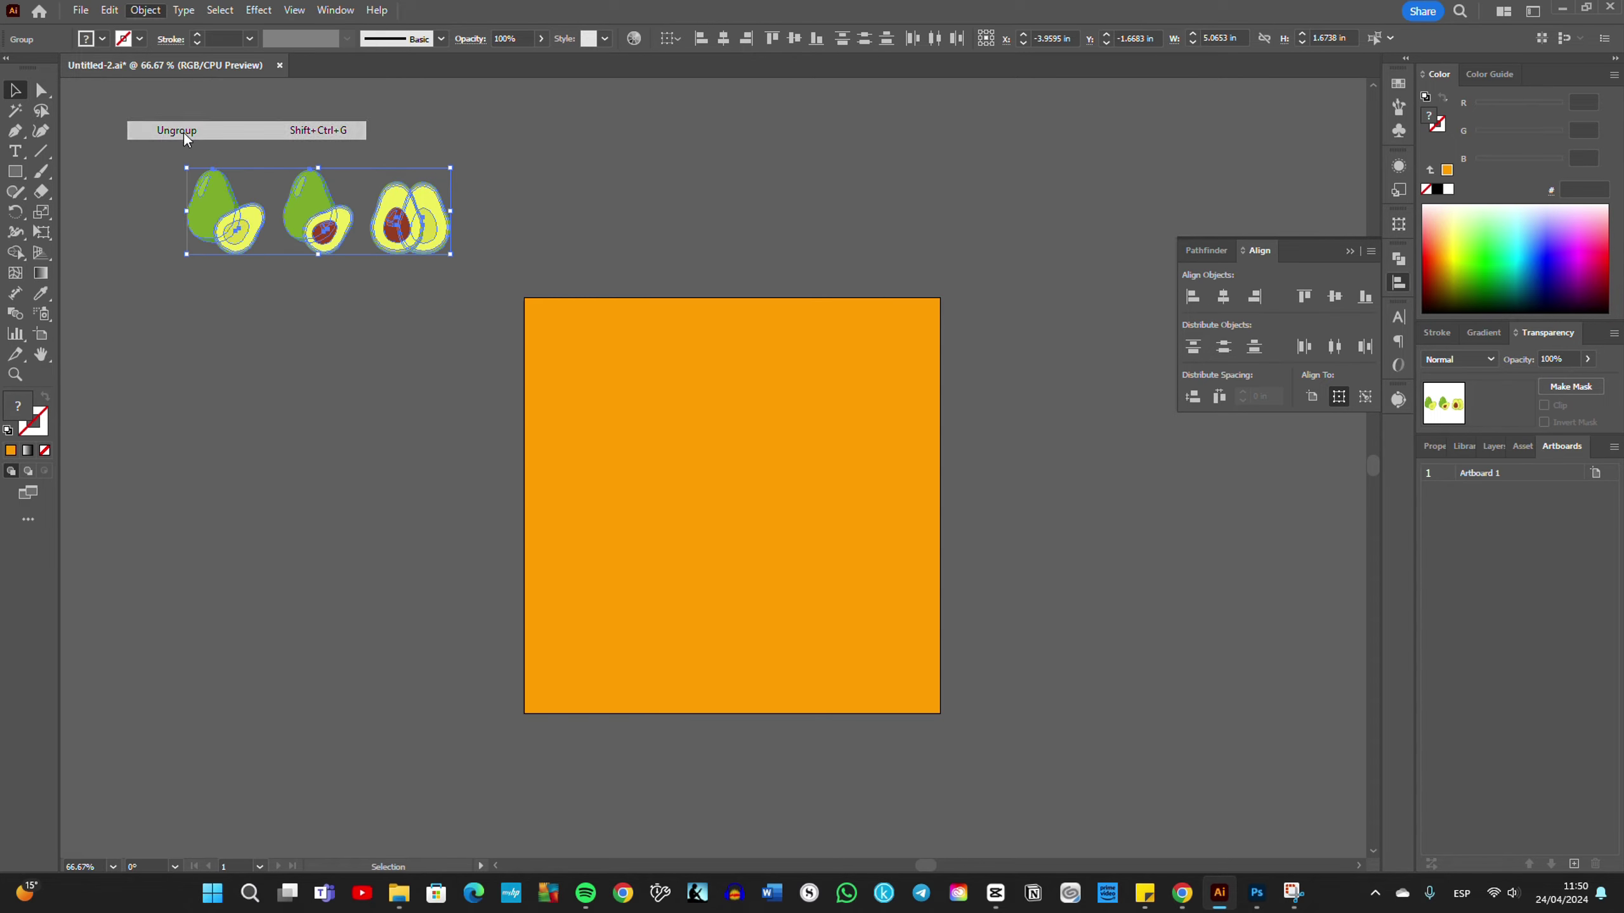
Step: Group the two halves of the third avocado together
click(343, 335)
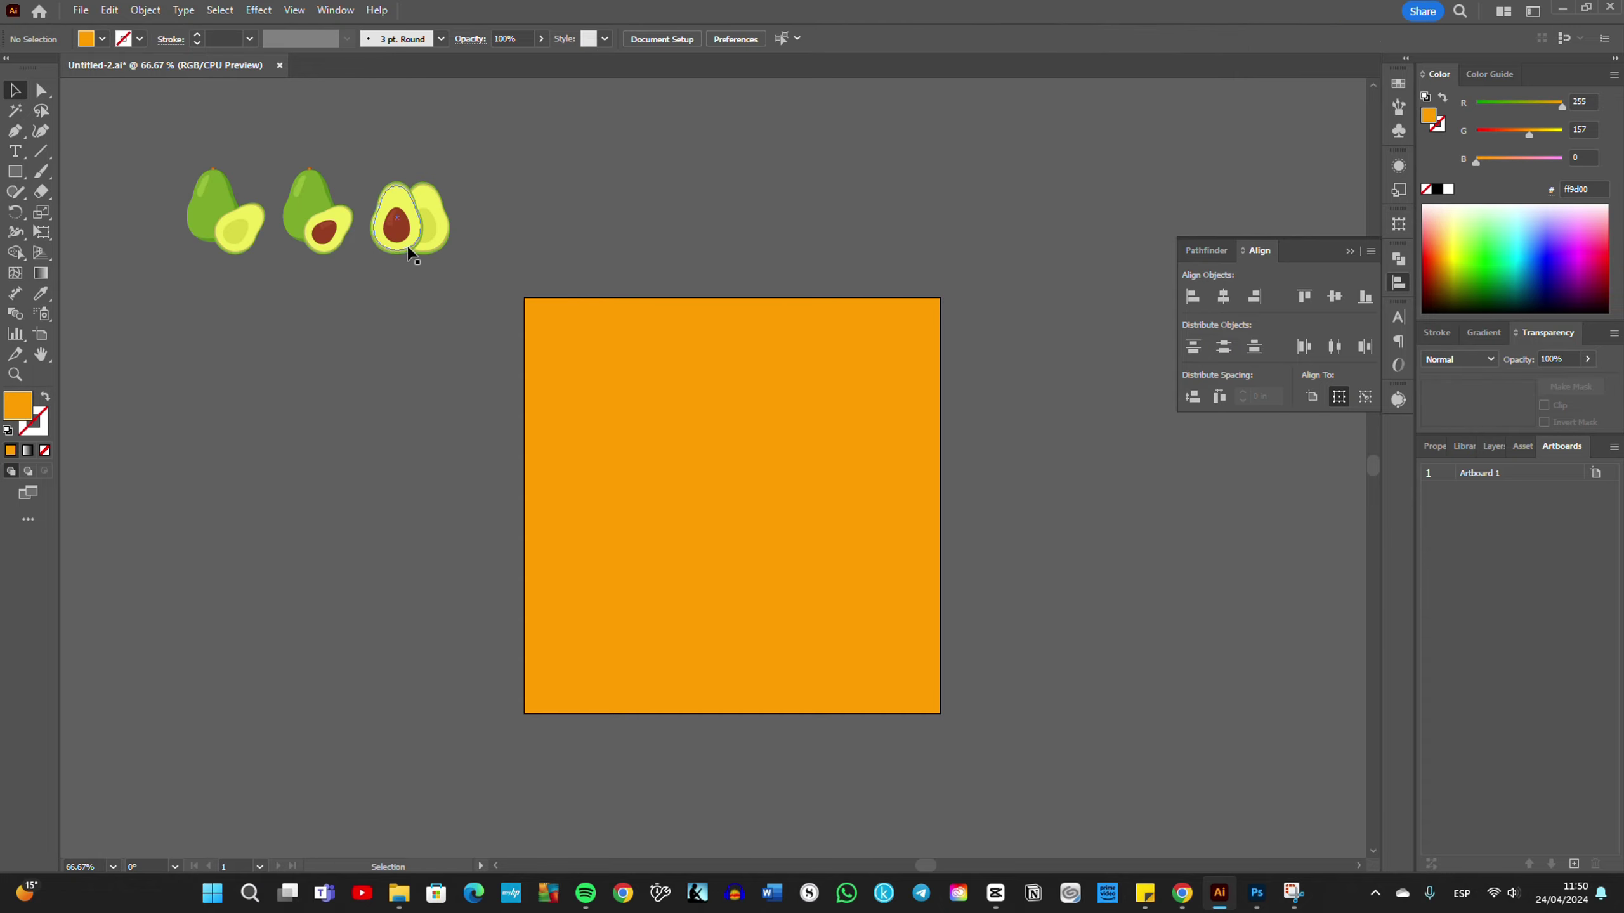
click(397, 221)
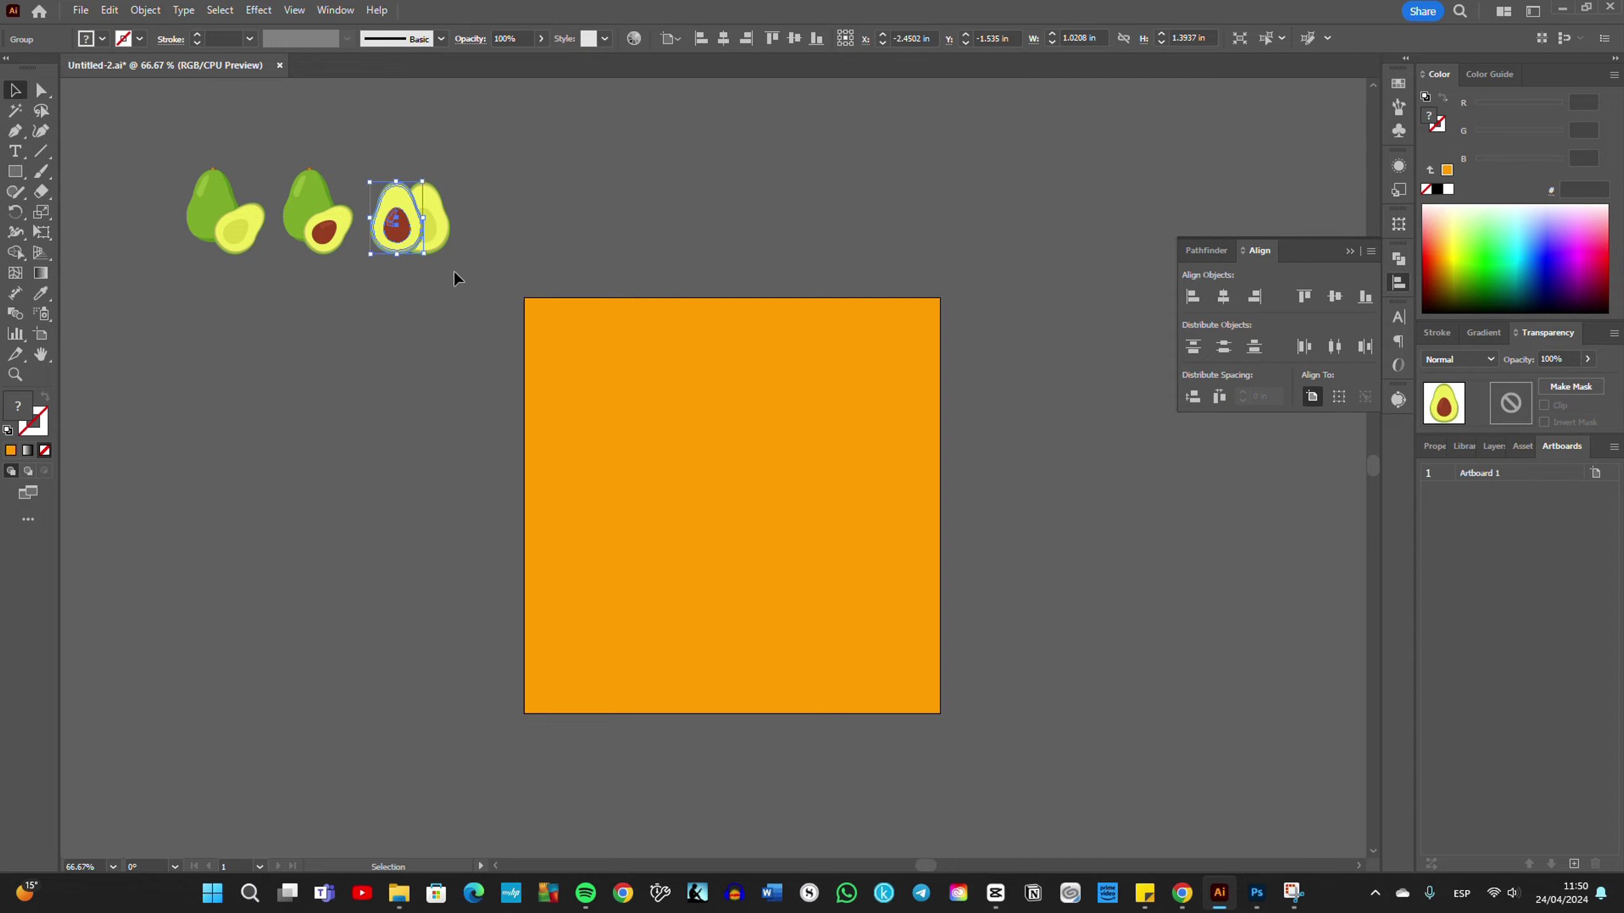
shift+click(422, 217)
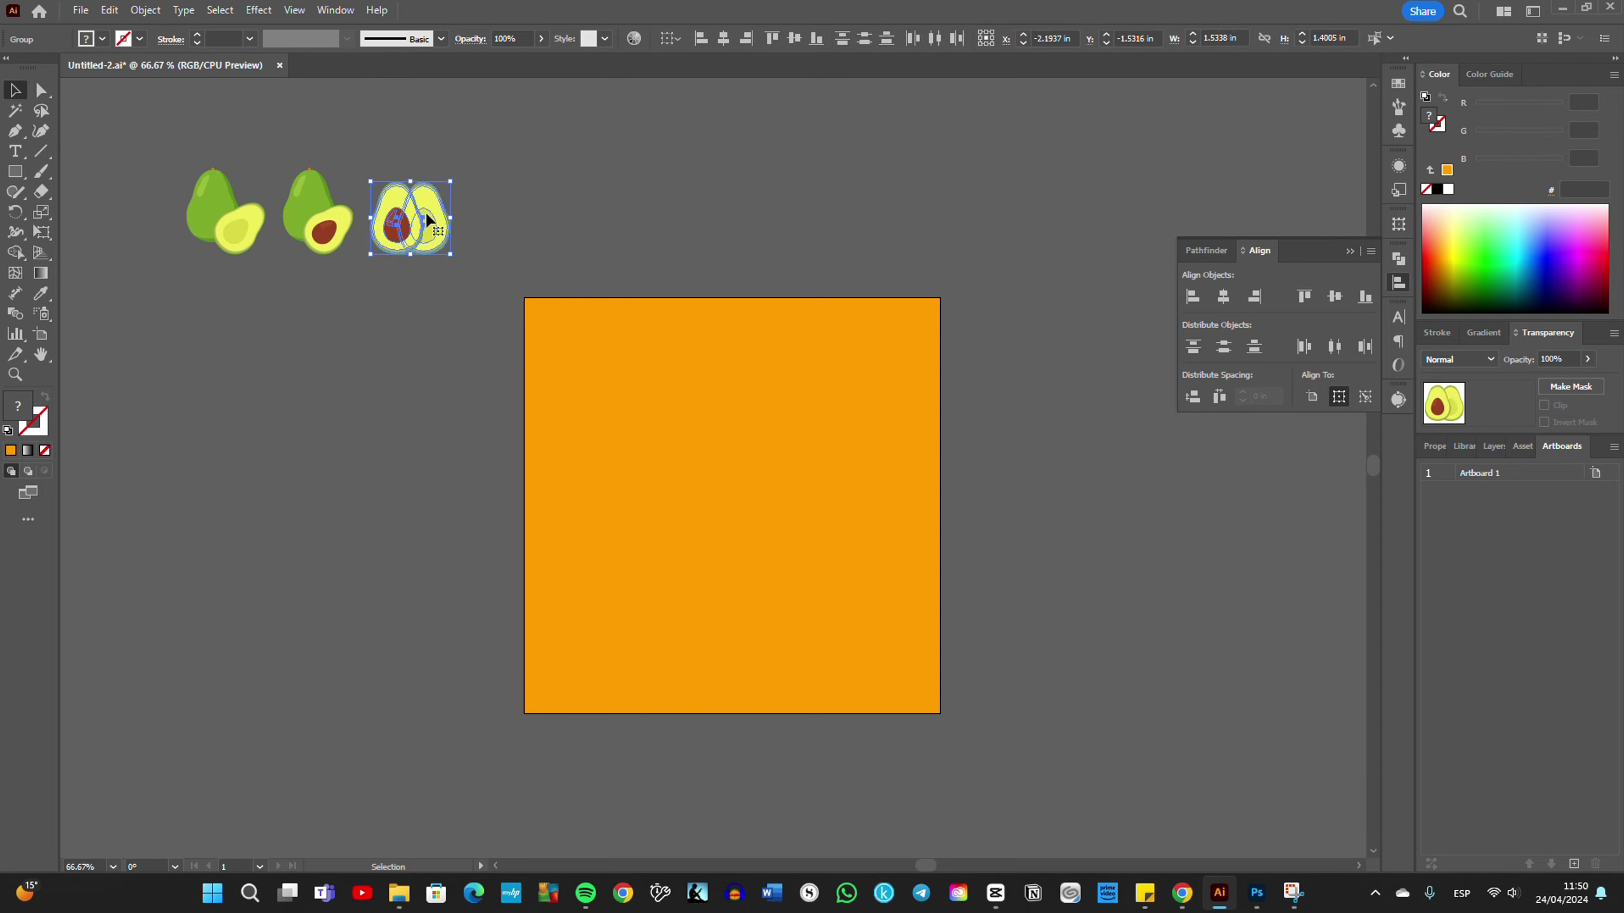
key(ctrl+g)
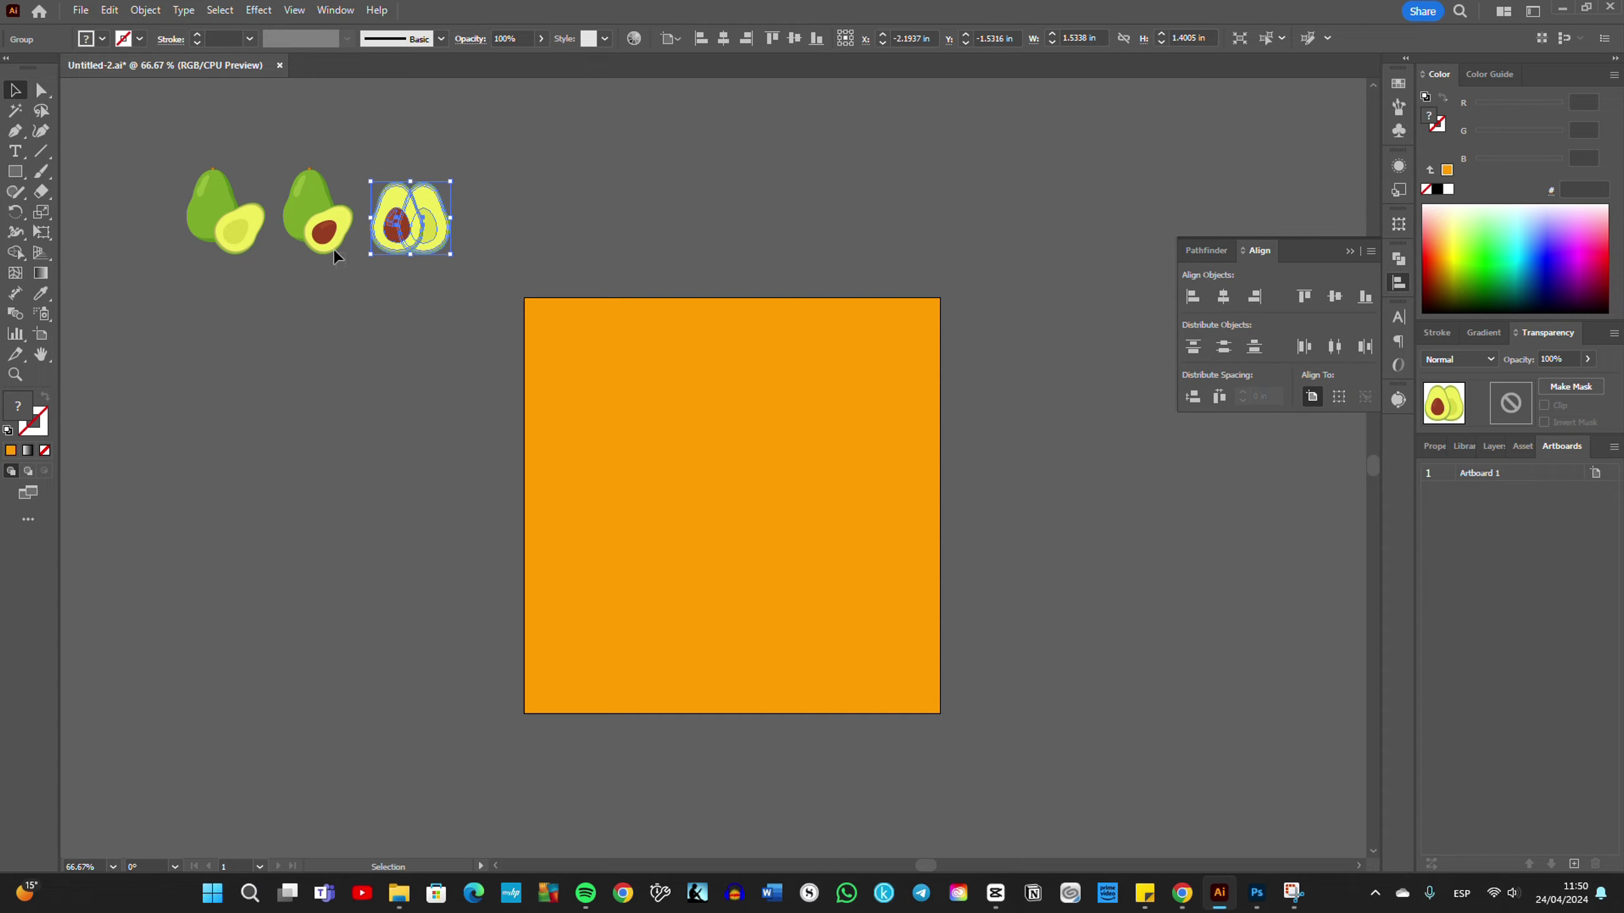
click(308, 198)
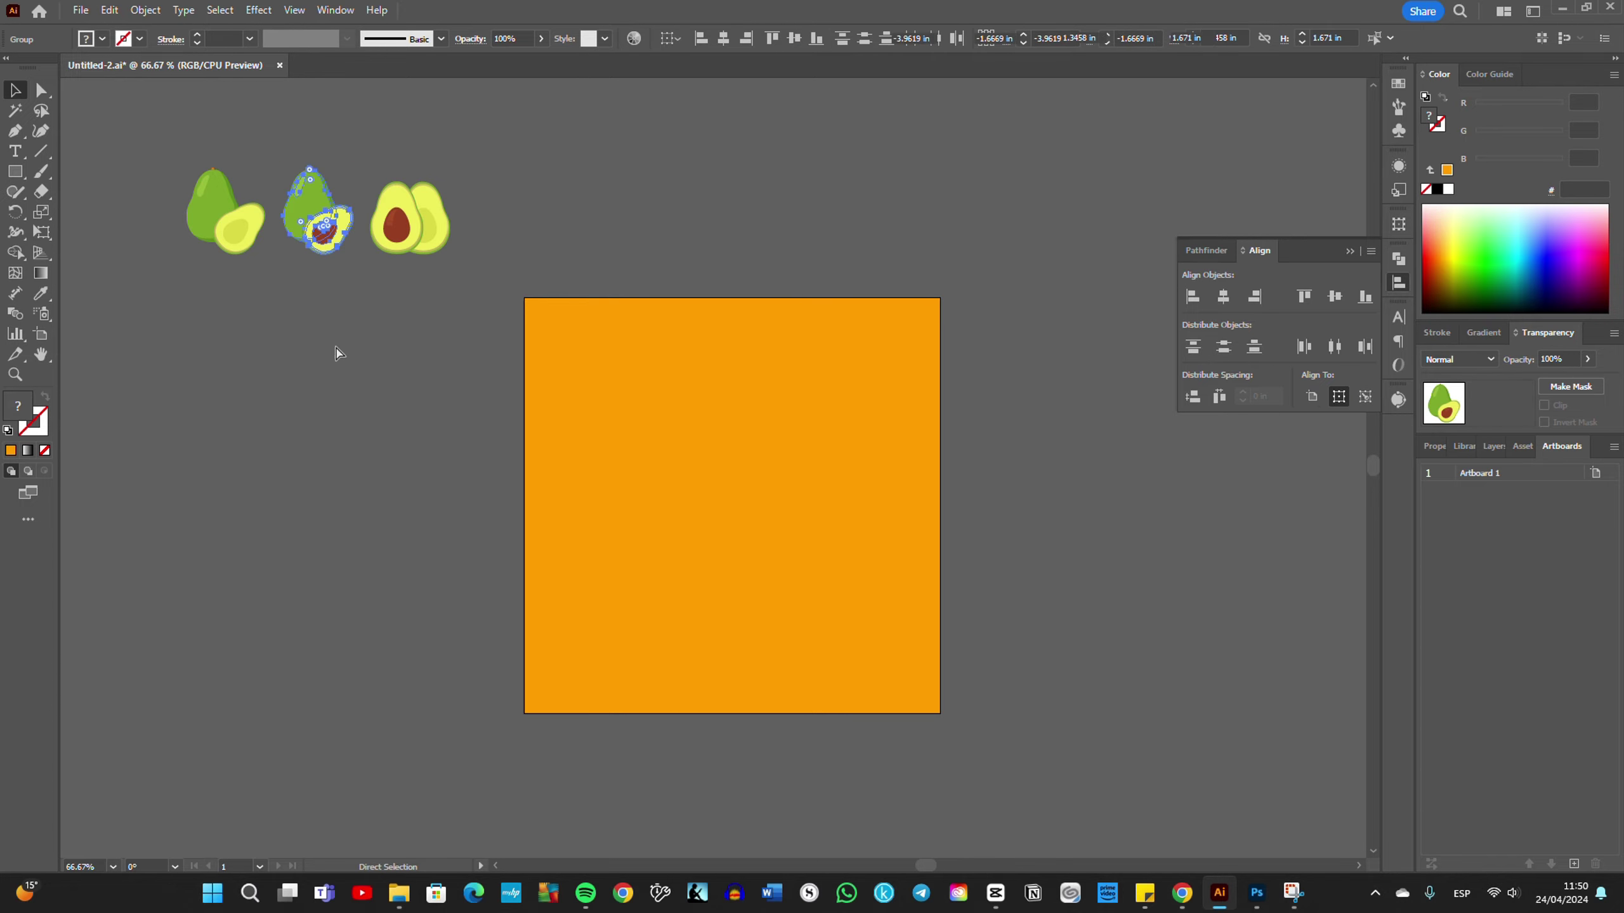
drag(208, 196, 211, 192)
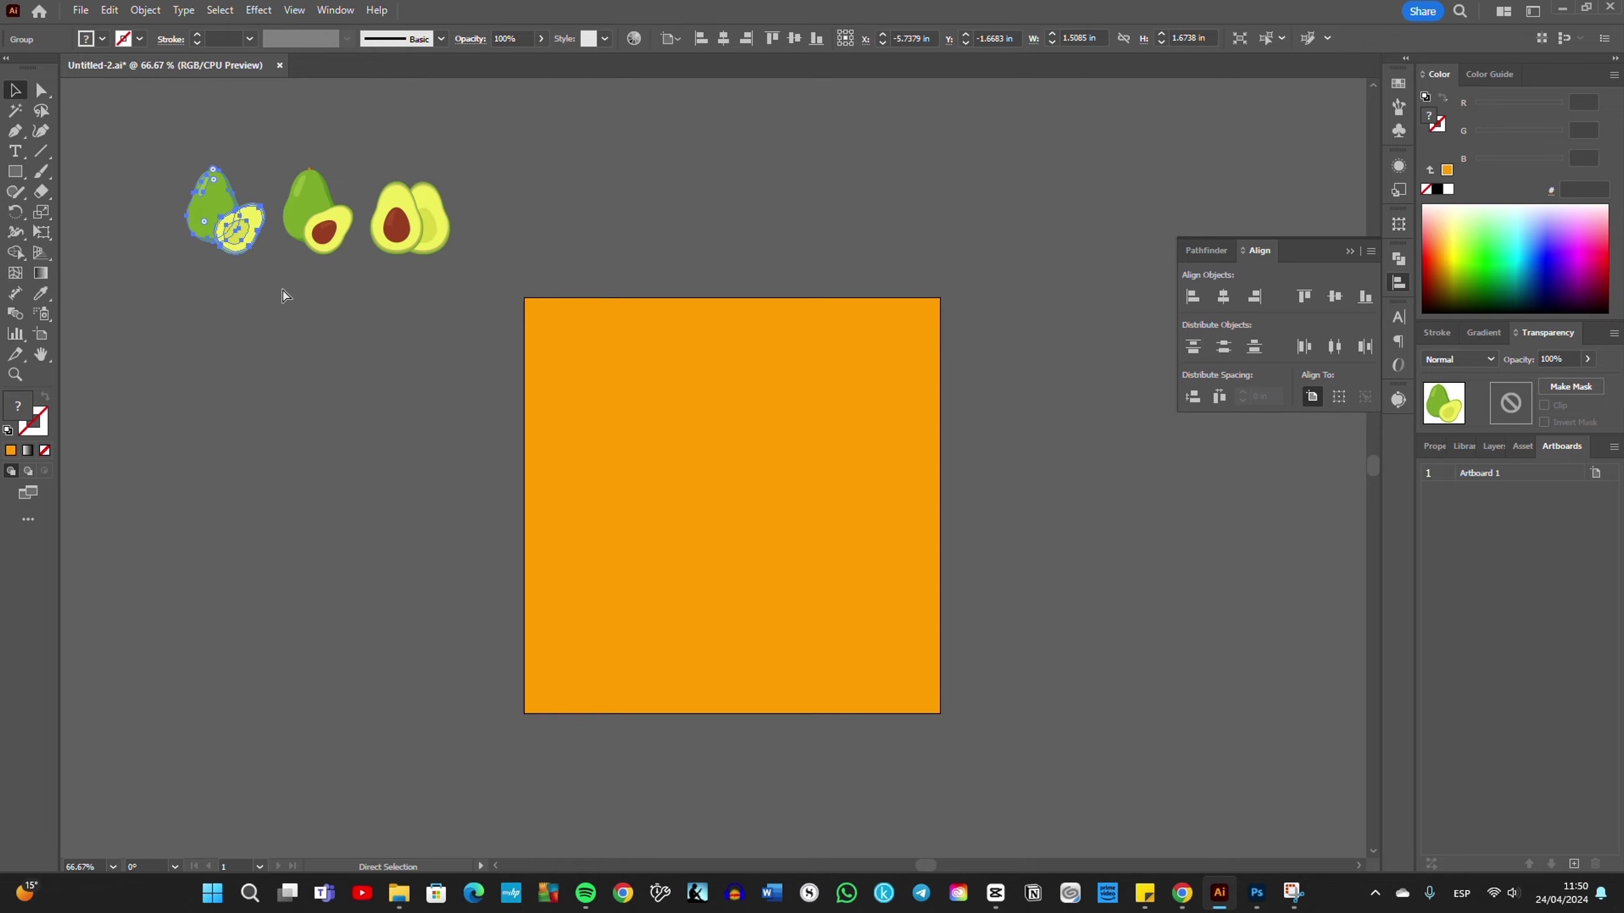
click(310, 297)
click(403, 241)
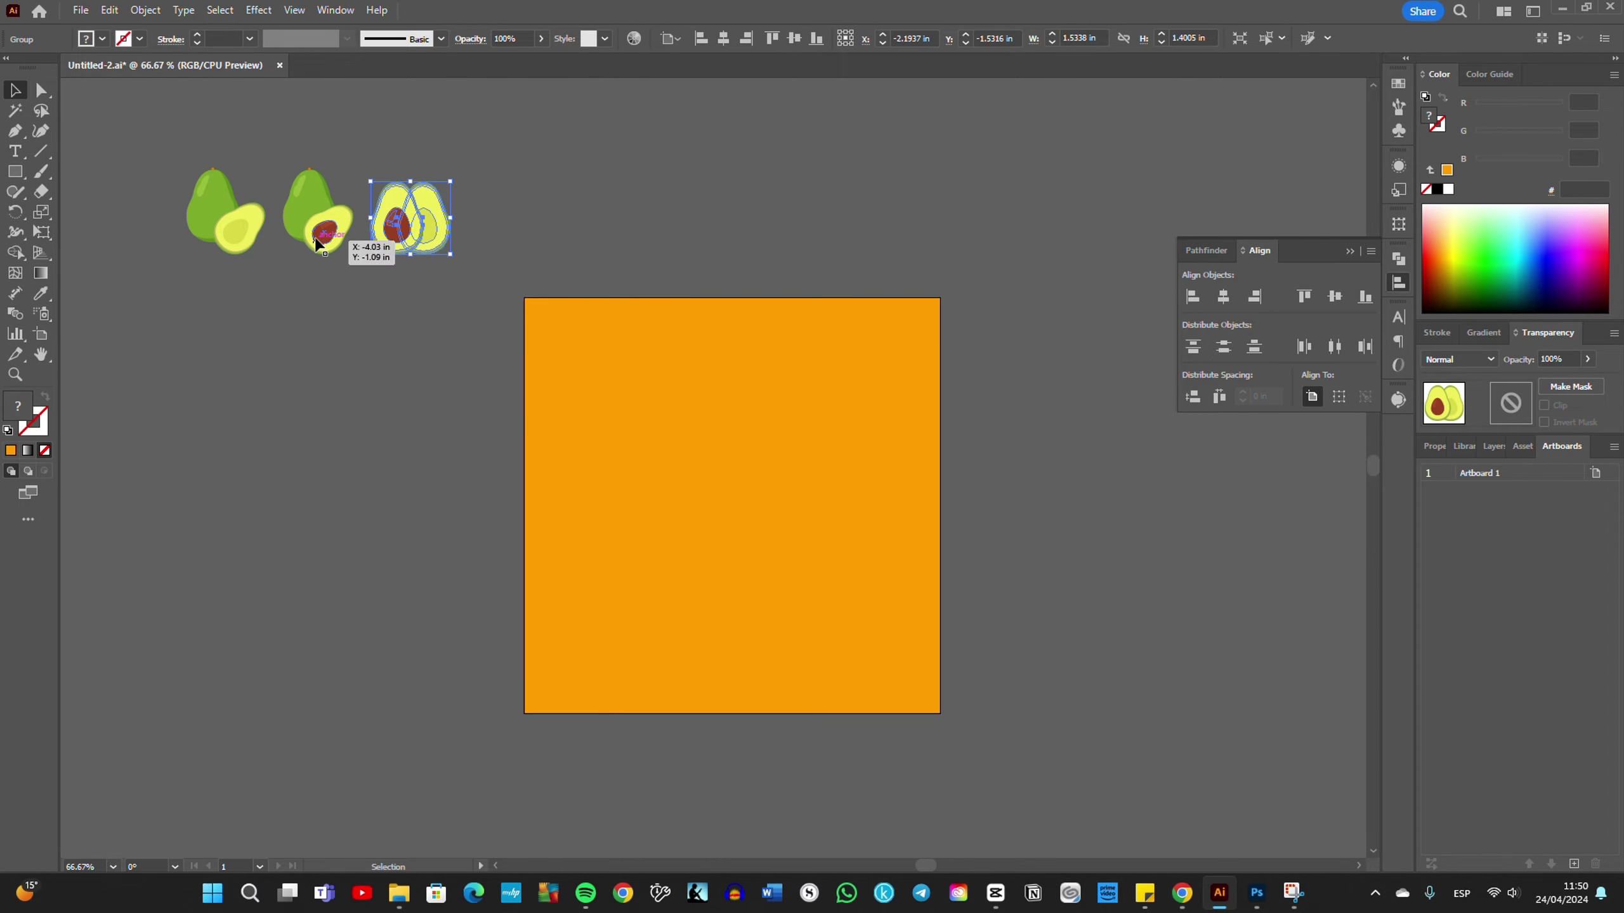
Step: Group the first avocado's parts and confirm each avocado selects as one group
click(136, 11)
mouse_move(177, 85)
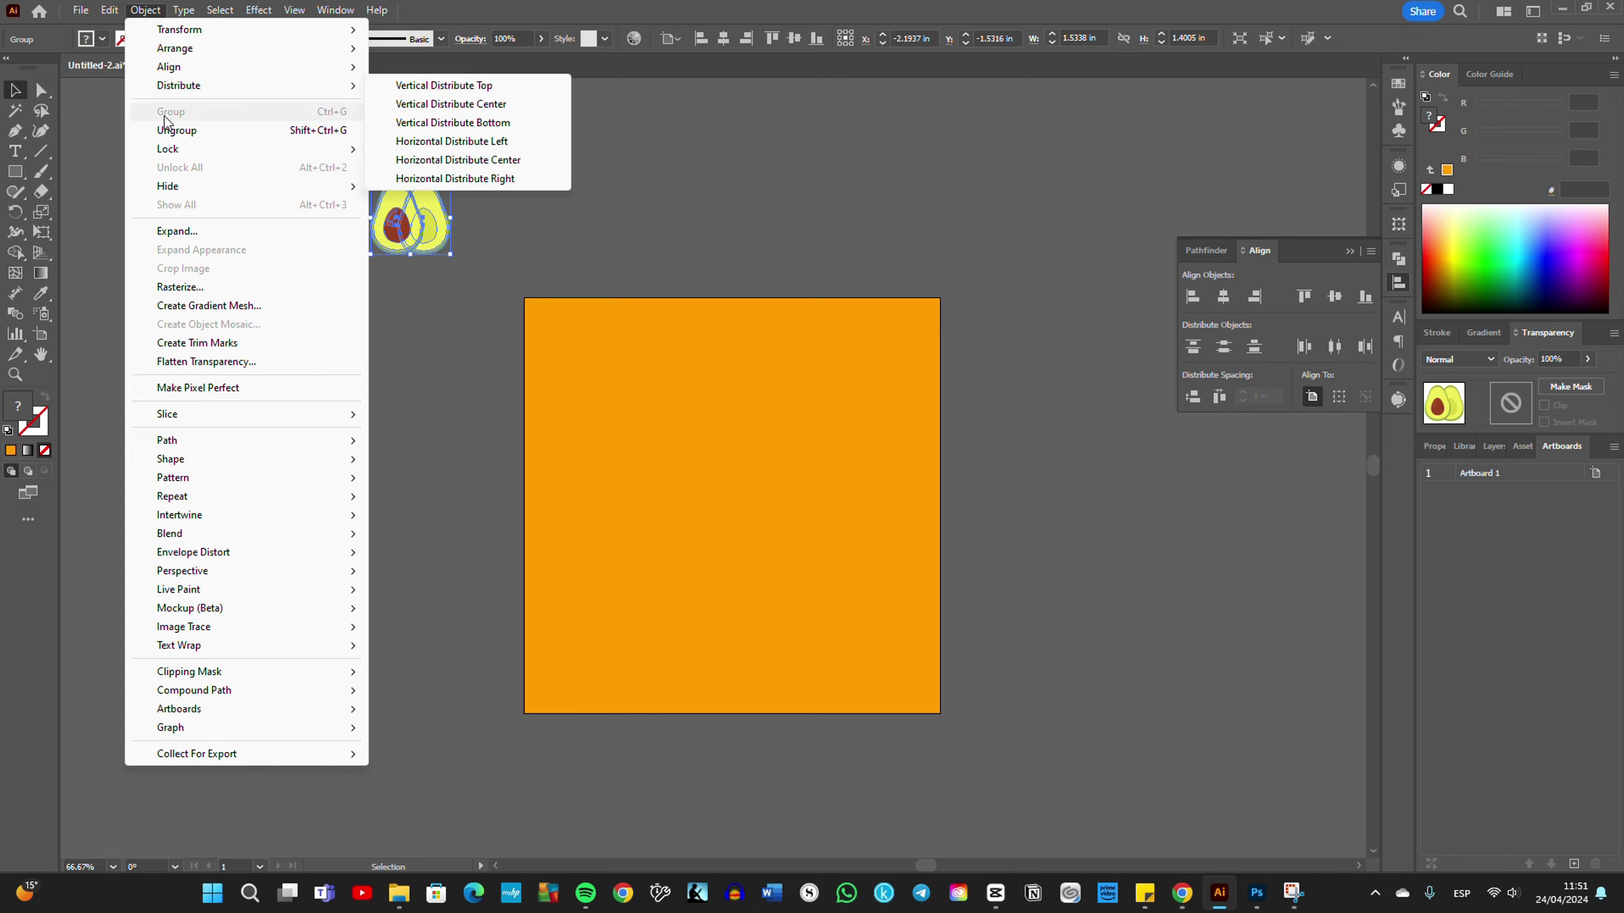
click(504, 175)
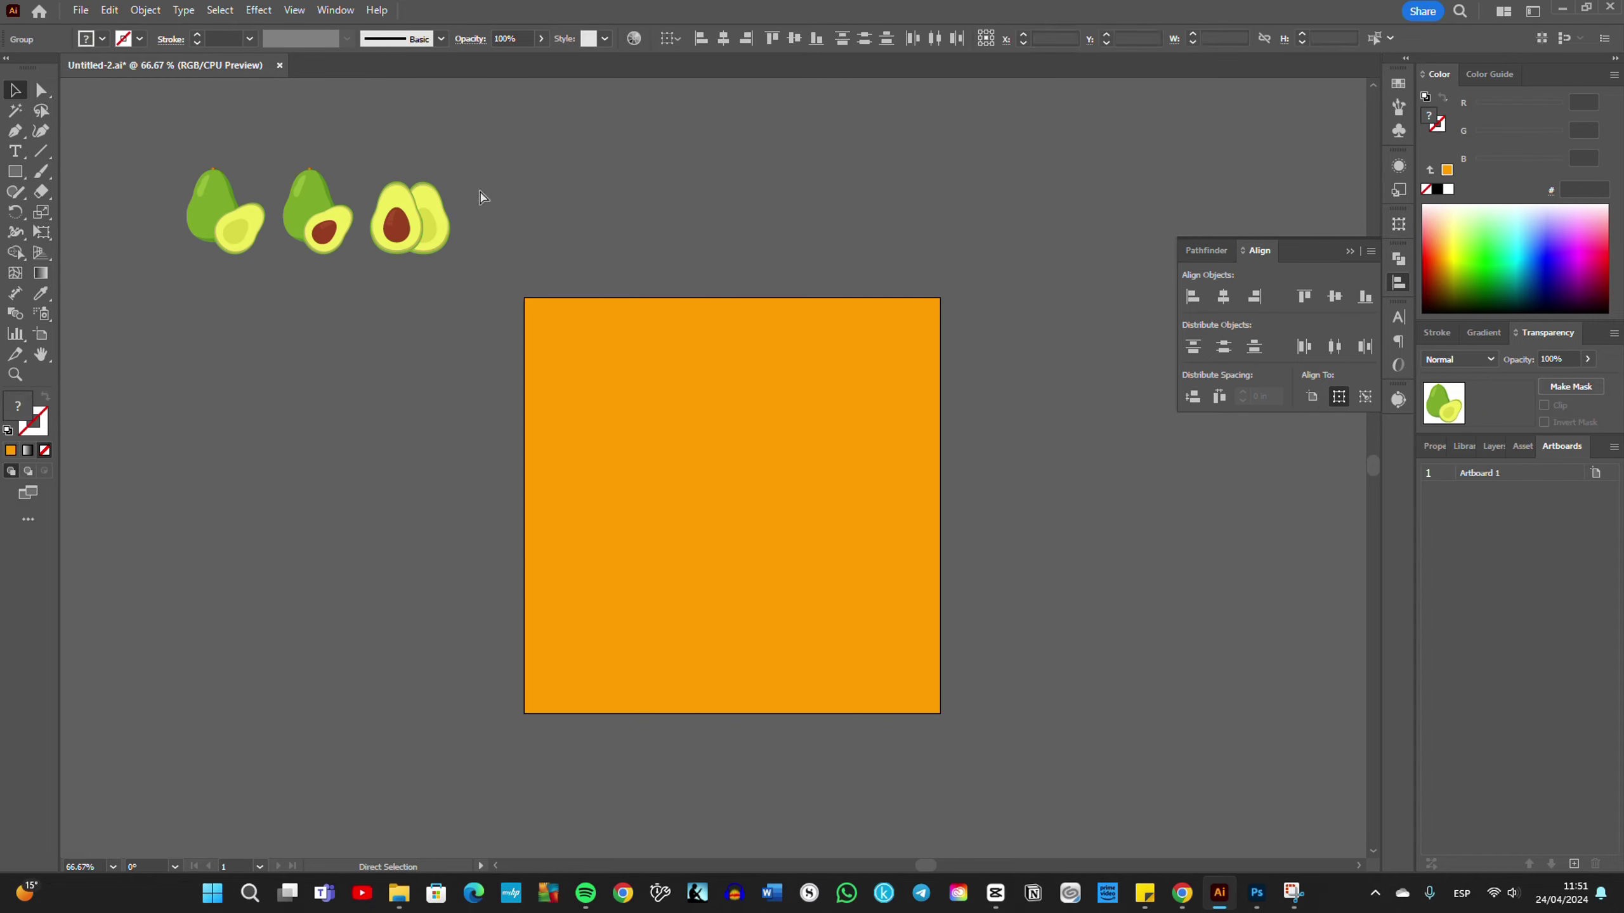
click(236, 221)
click(145, 10)
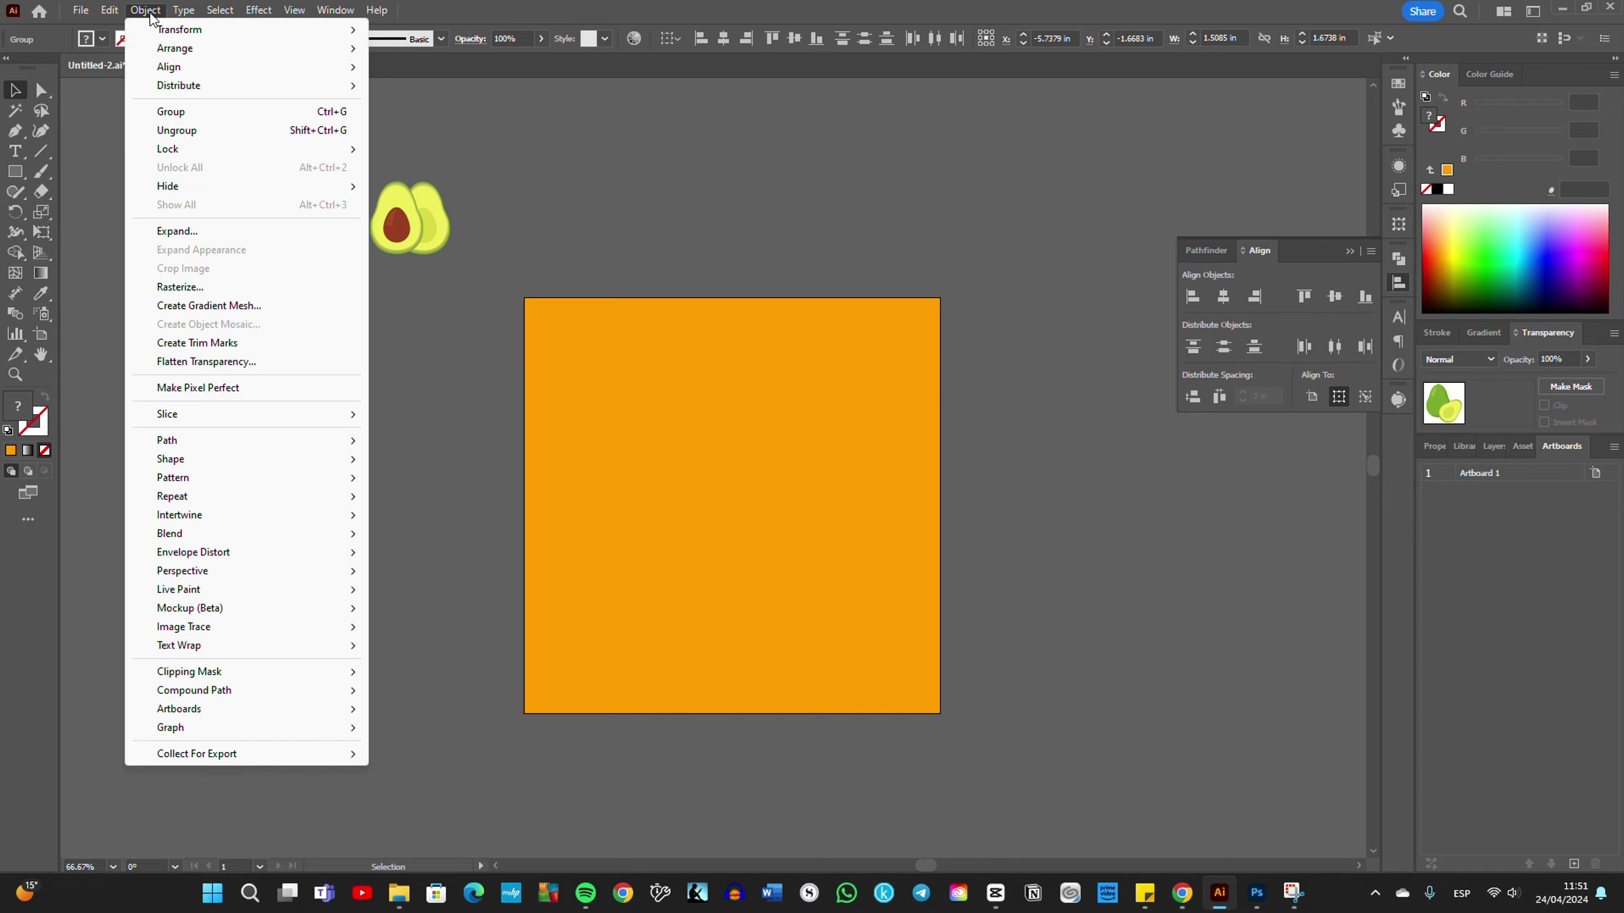
click(174, 111)
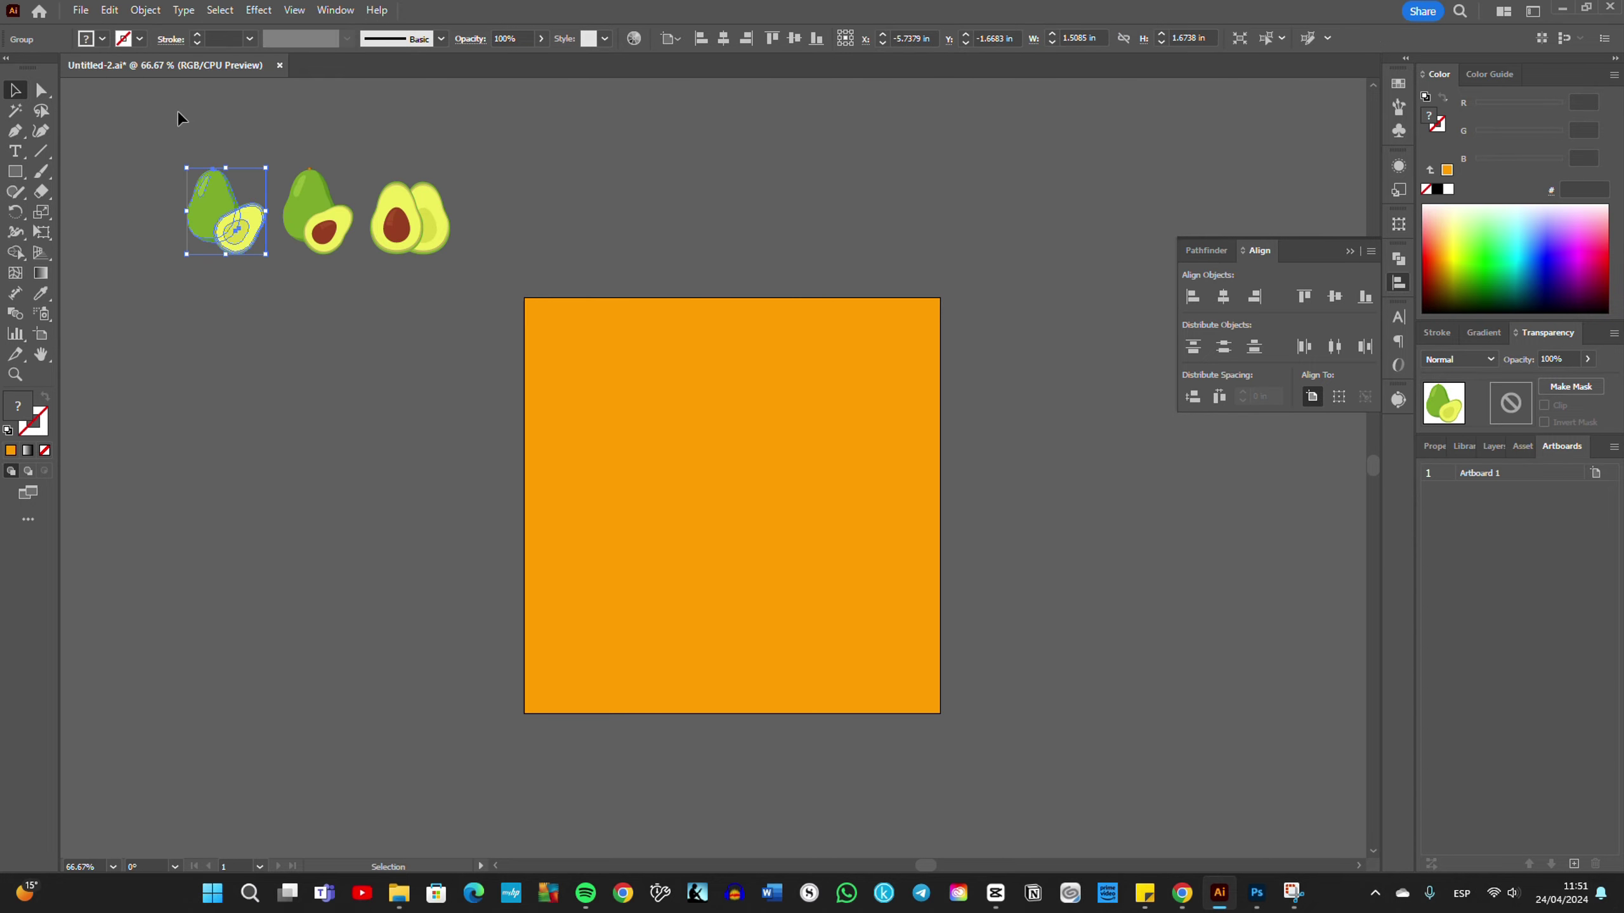
click(328, 292)
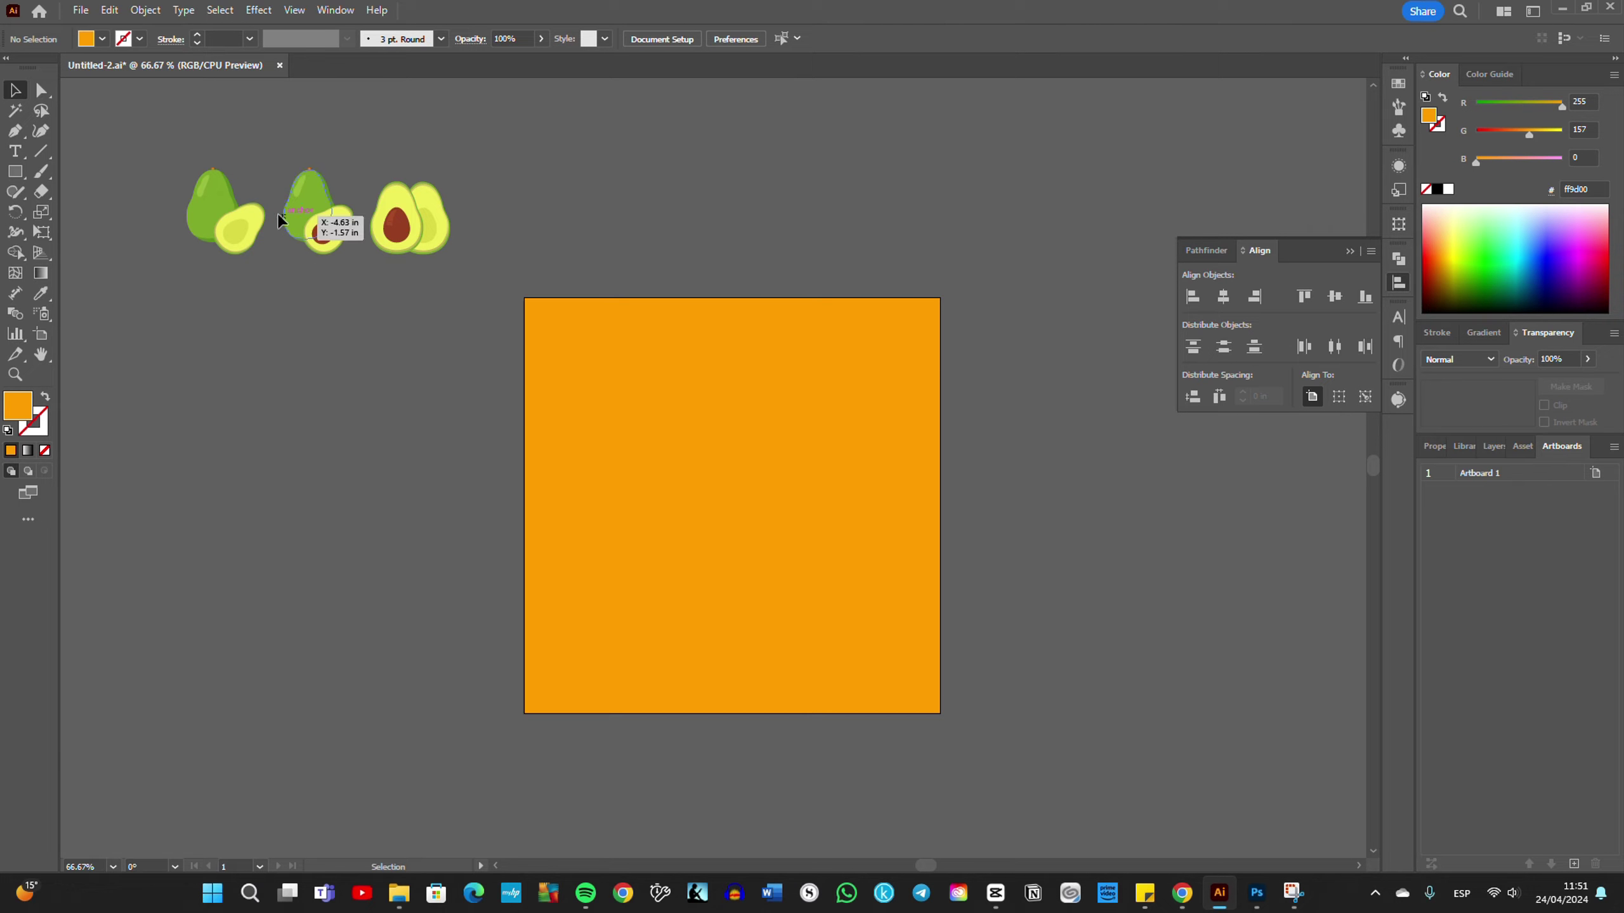
click(317, 229)
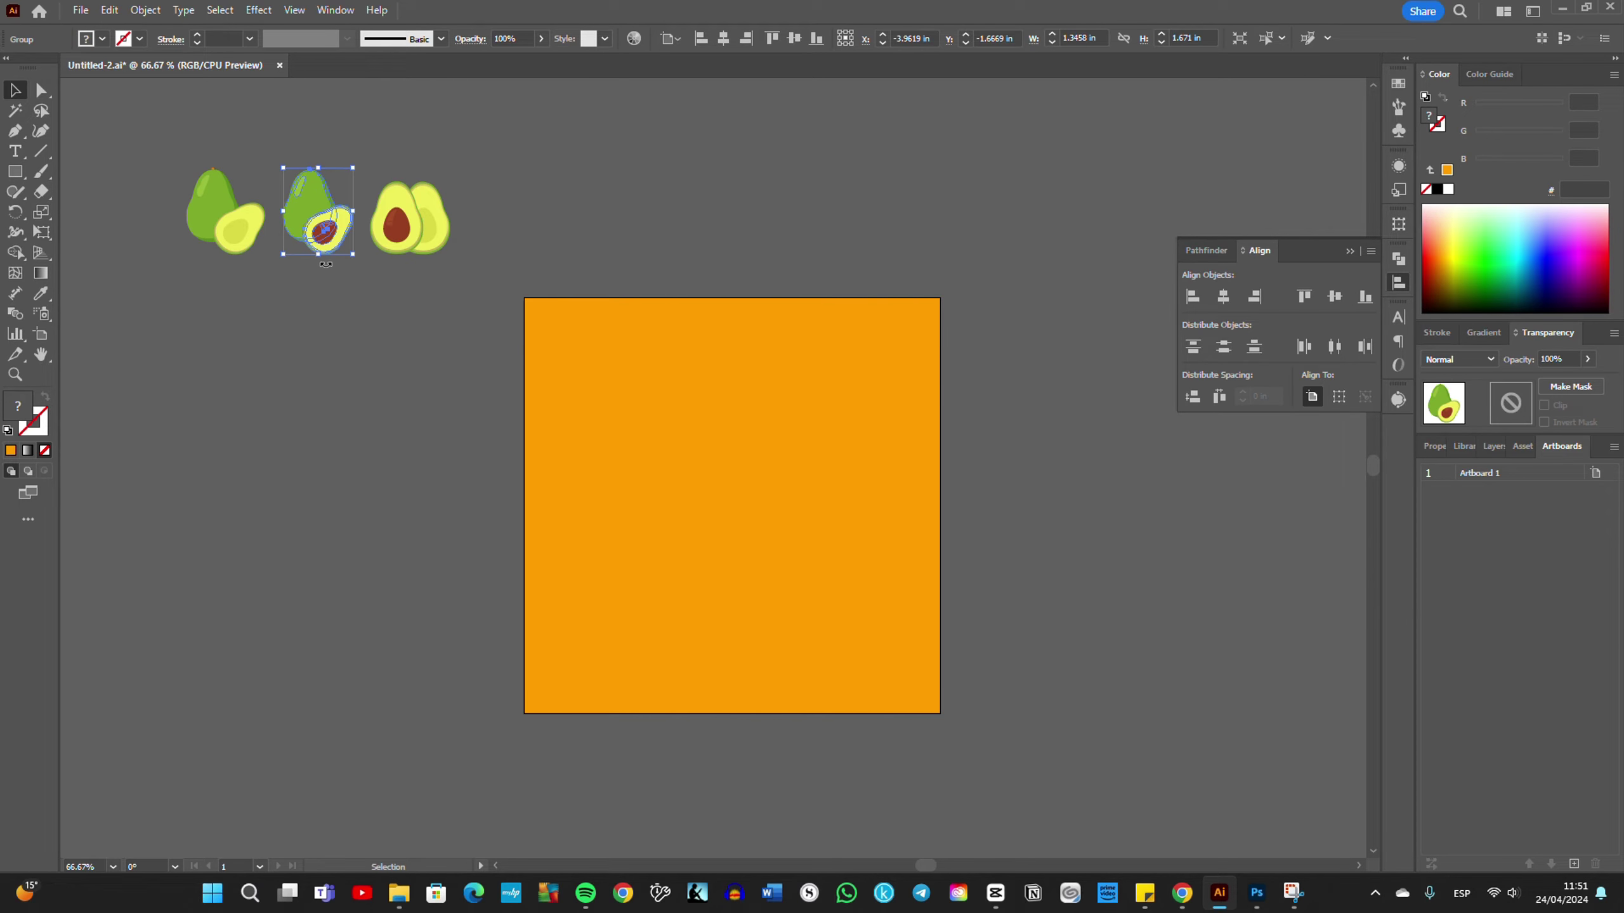
click(400, 221)
click(228, 235)
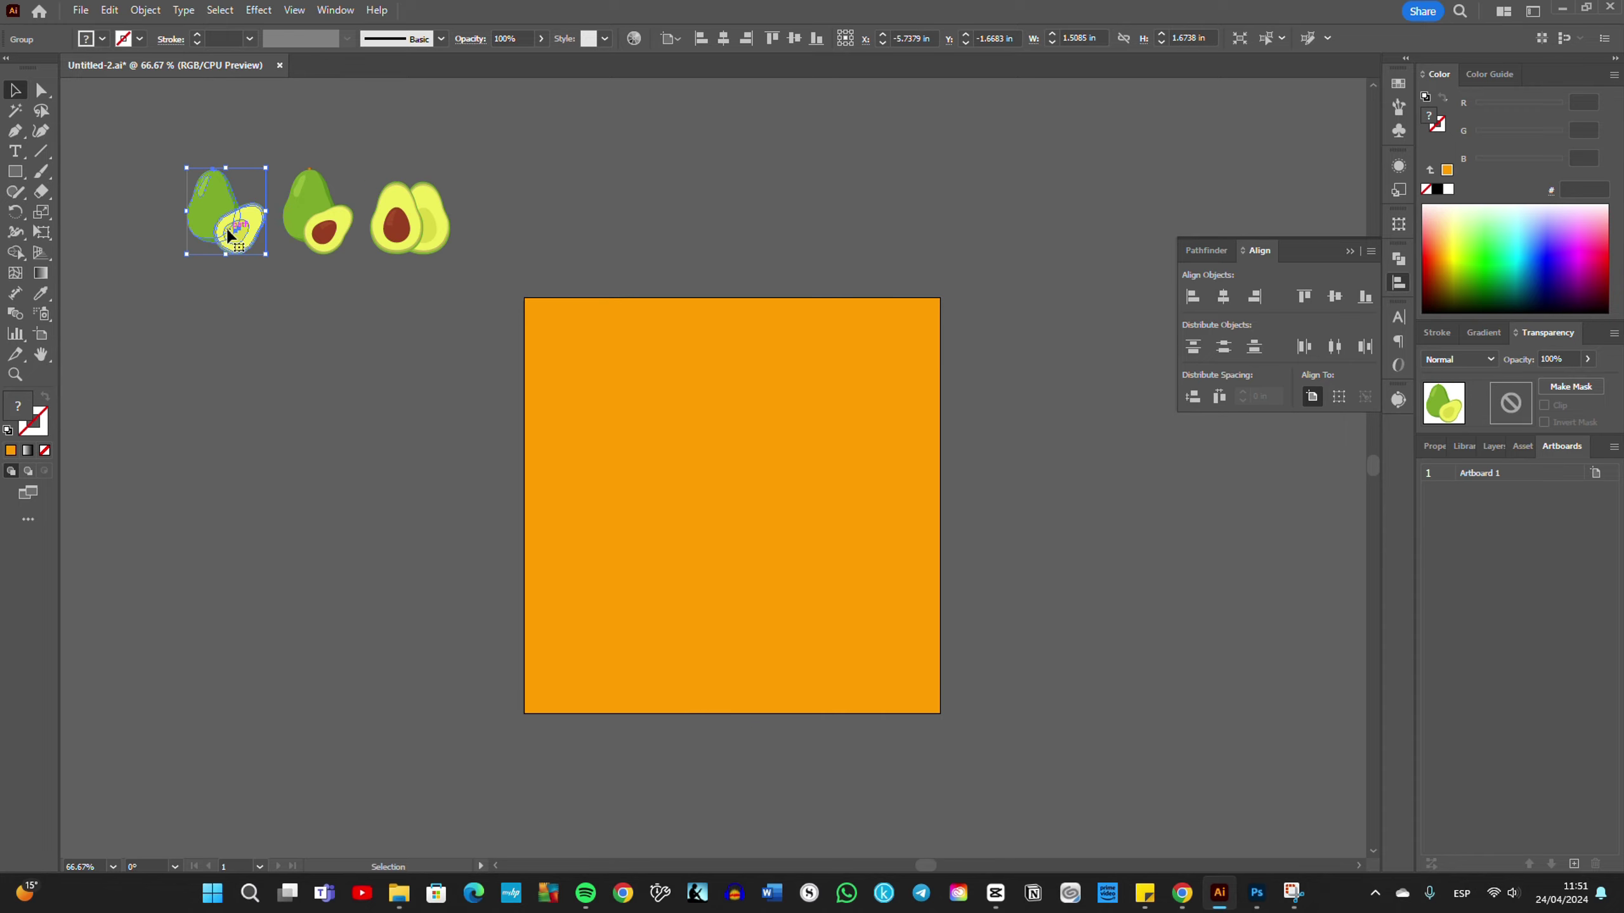
click(425, 226)
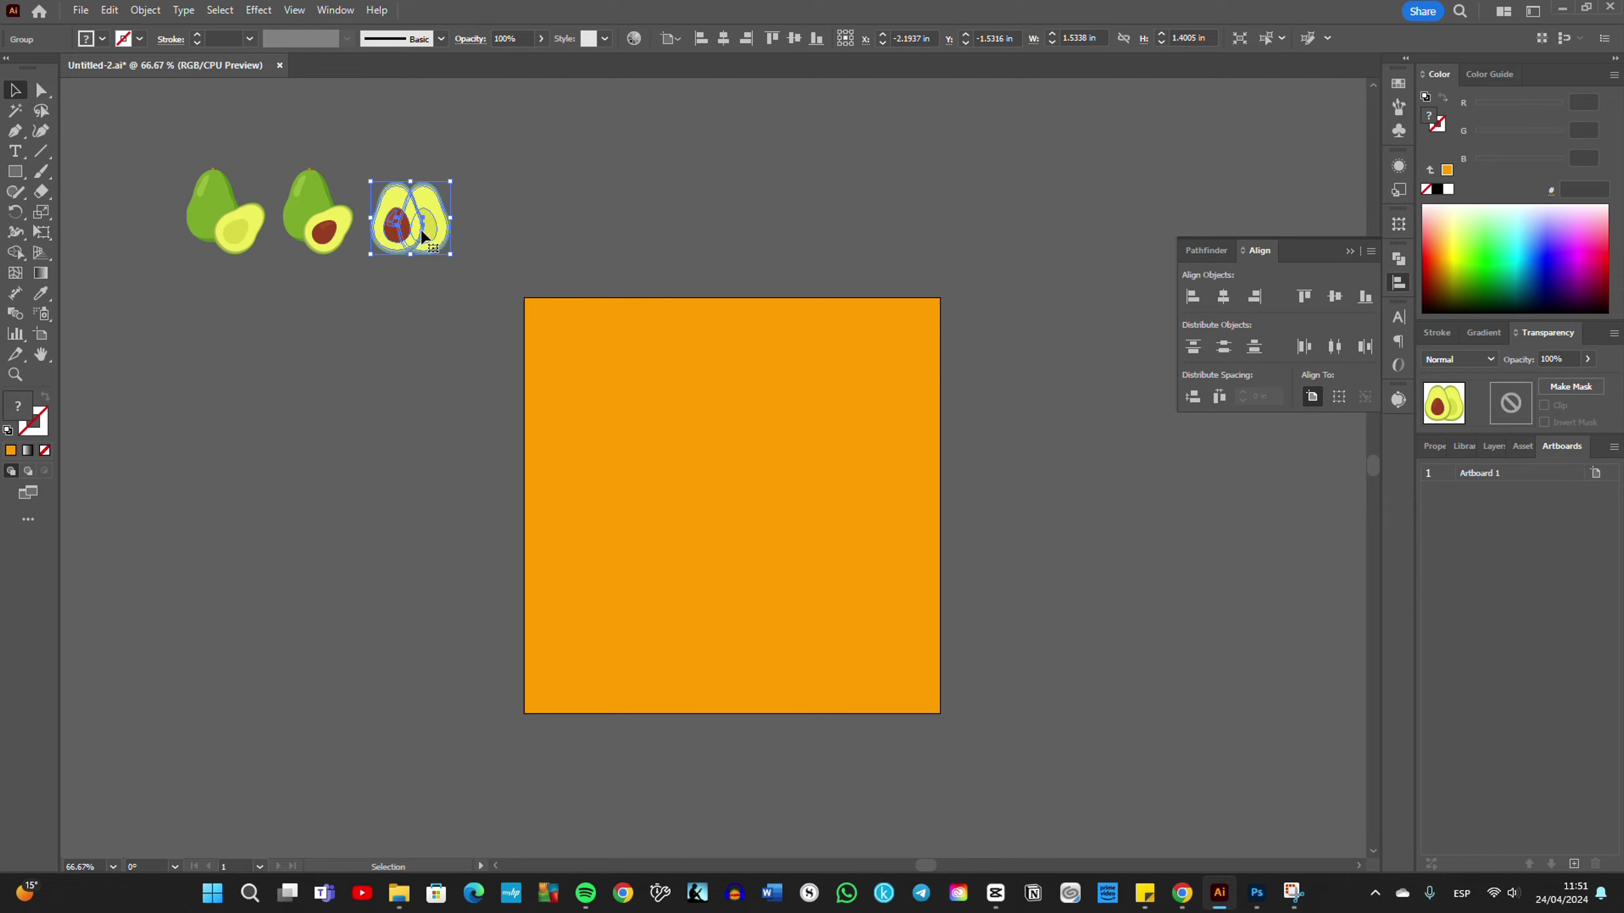
Step: Duplicate the halved avocado and move the copy onto the square's top-left corner
key(a)
key(ctrl+1)
key(v)
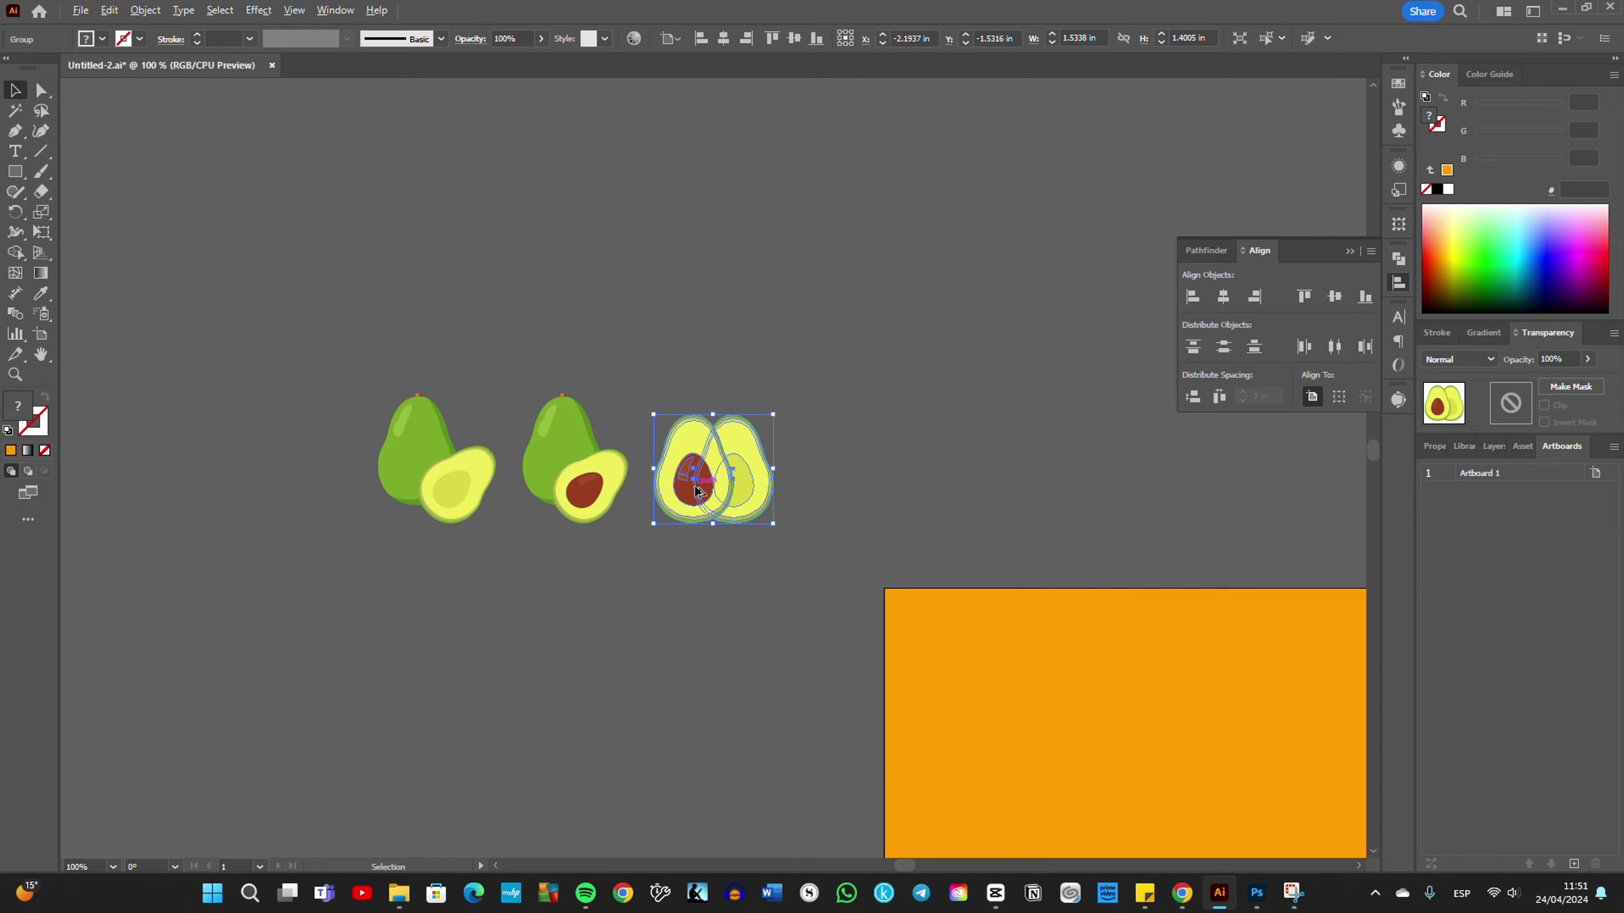
drag(694, 488, 976, 491)
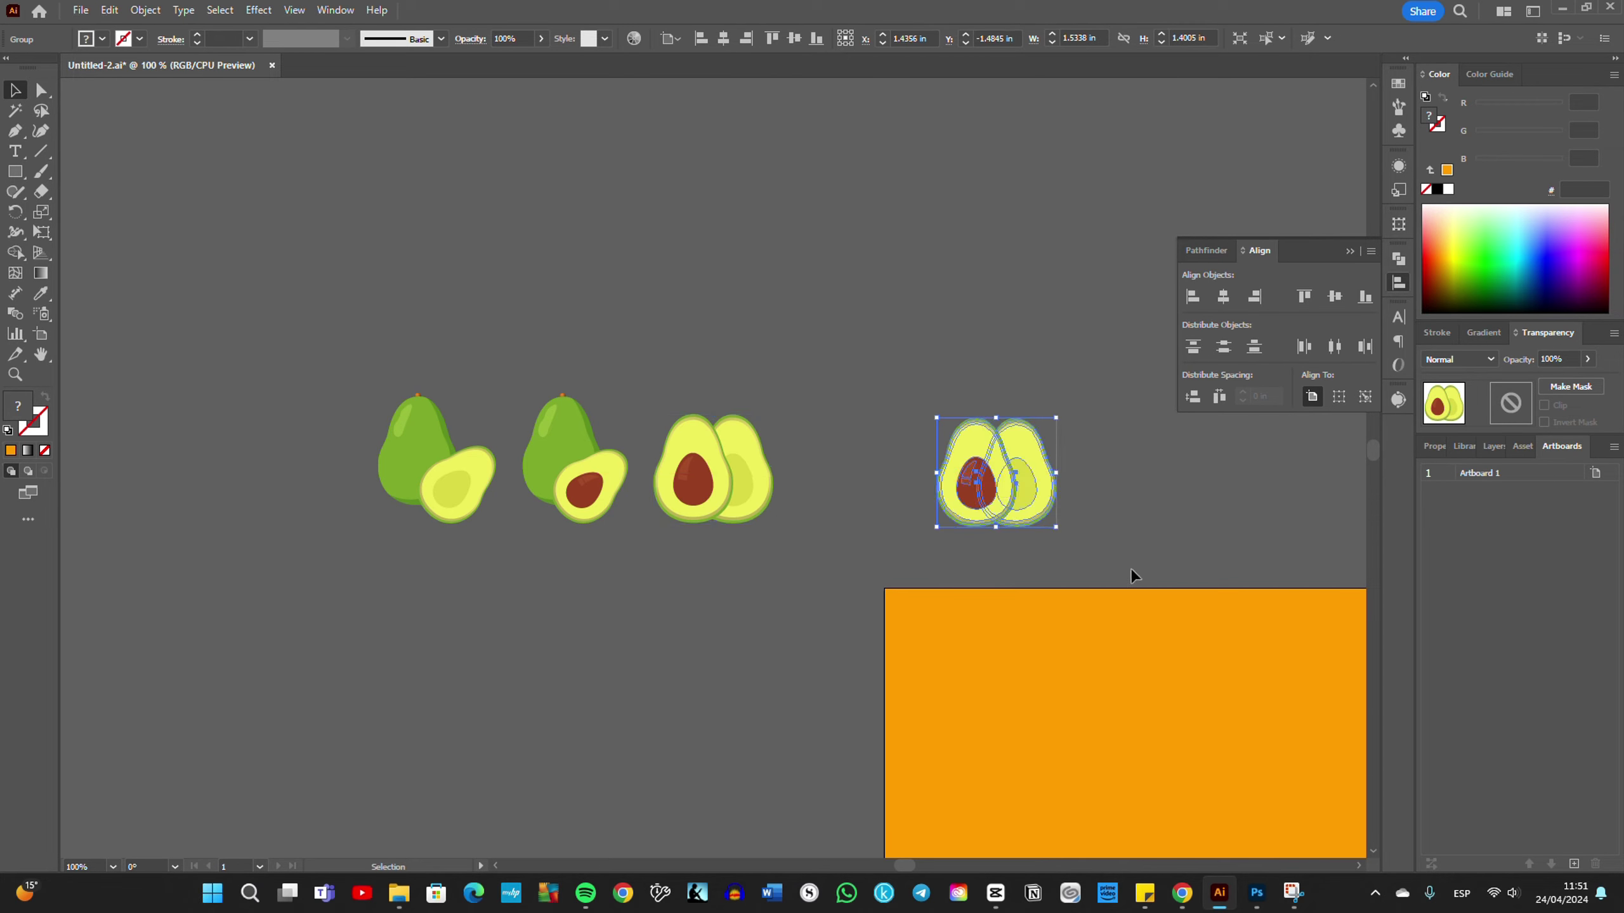
drag(1135, 573, 854, 354)
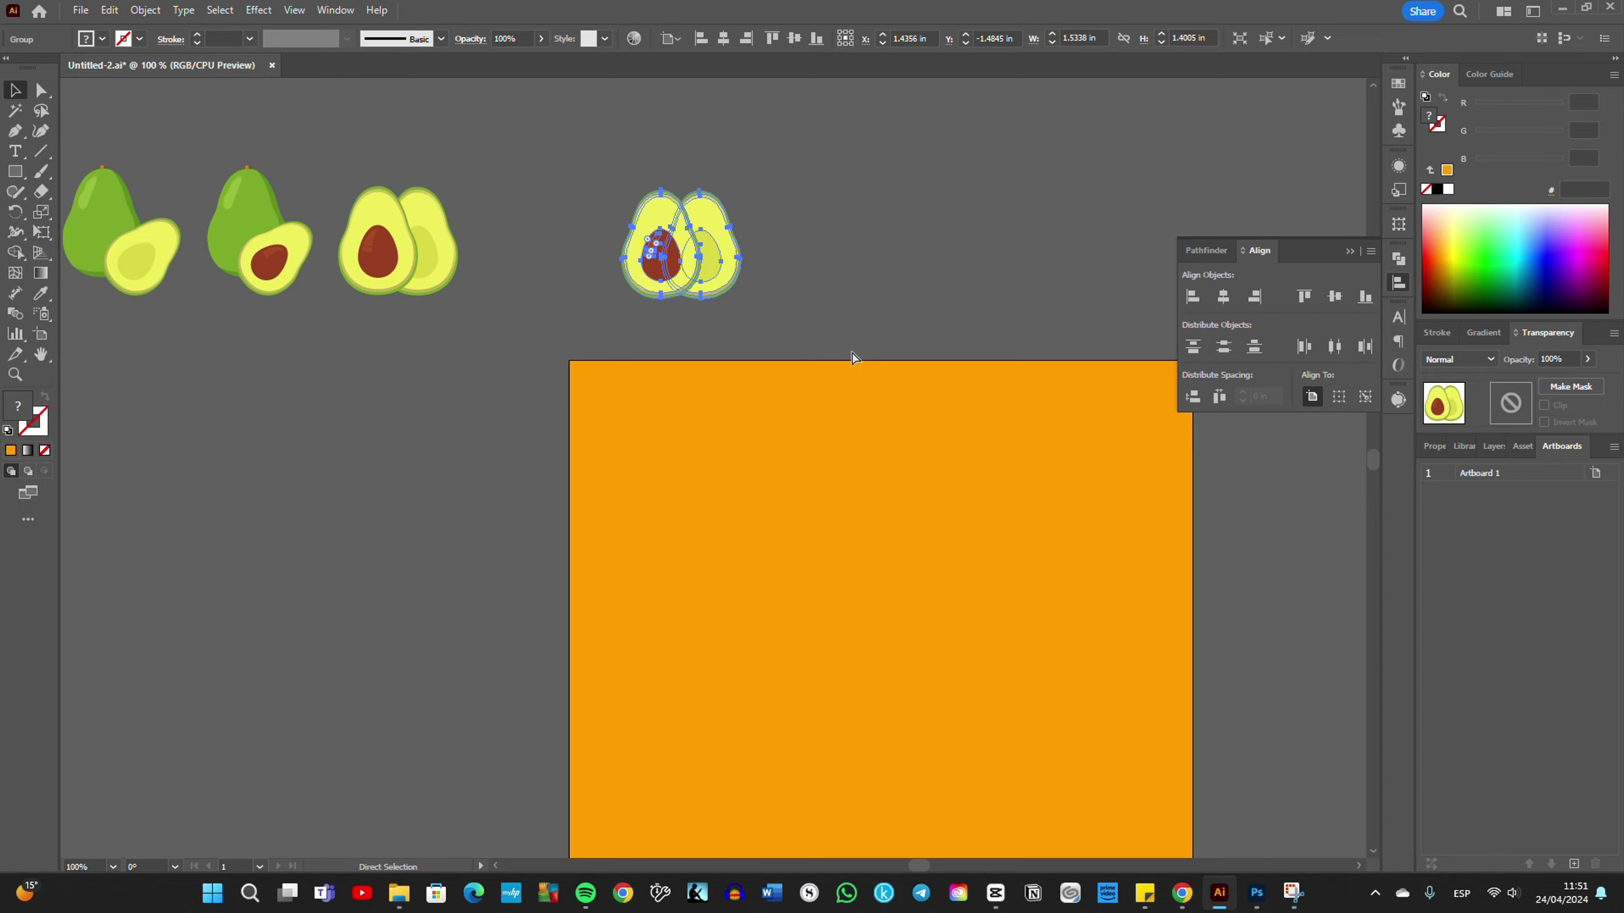
key(ctrl+minus)
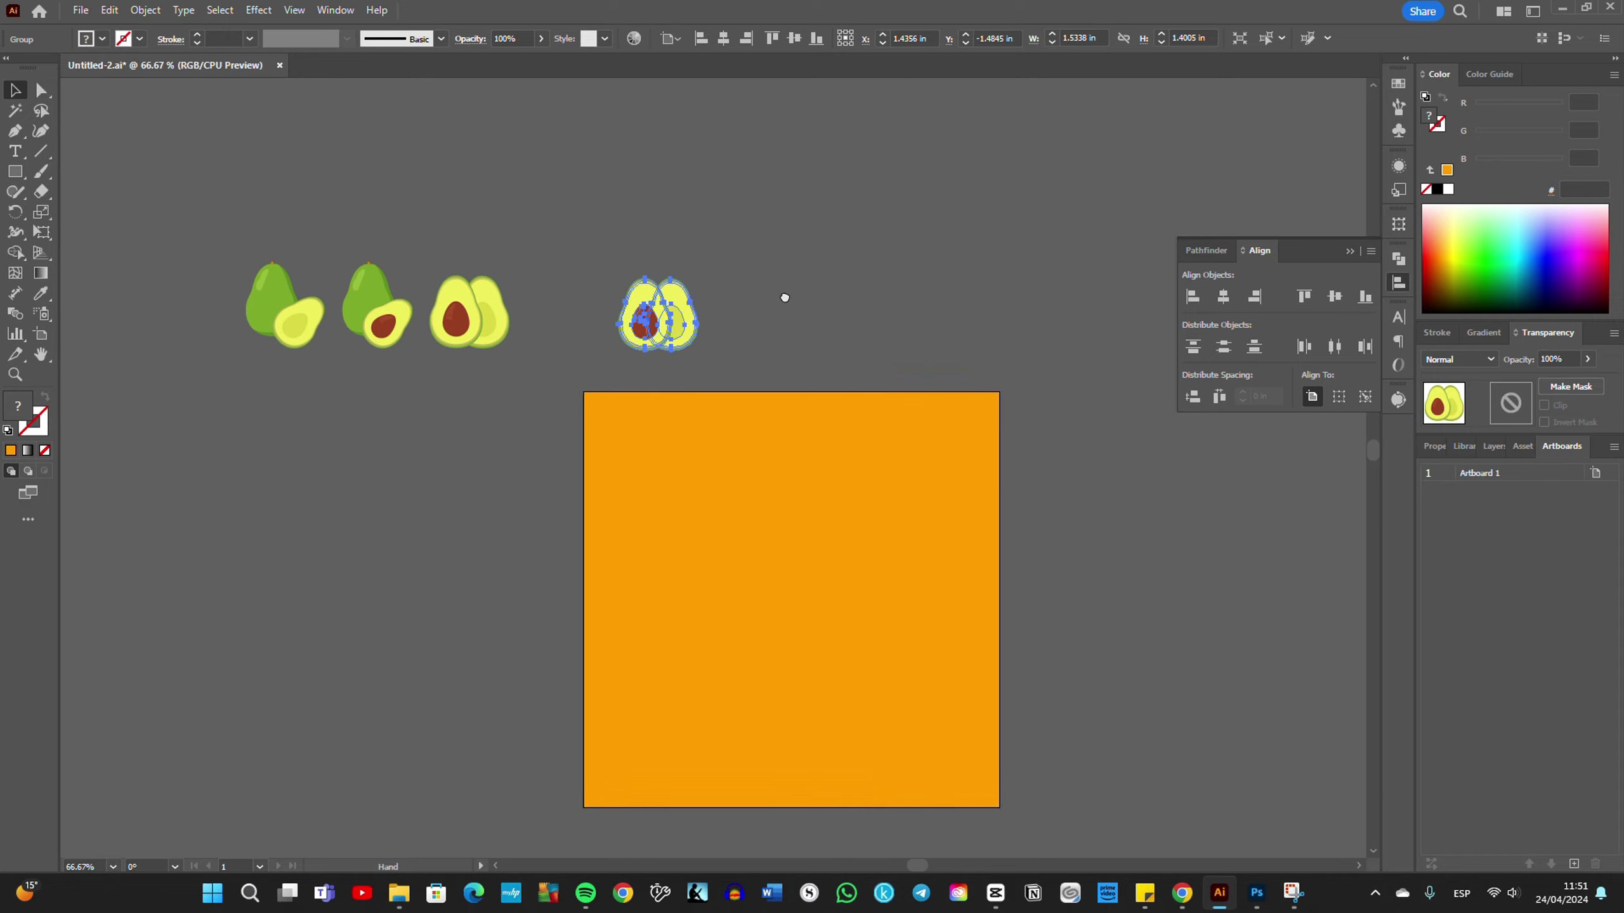
mouse_move(851, 351)
mouse_down()
mouse_move(677, 267)
mouse_move(561, 349)
mouse_up()
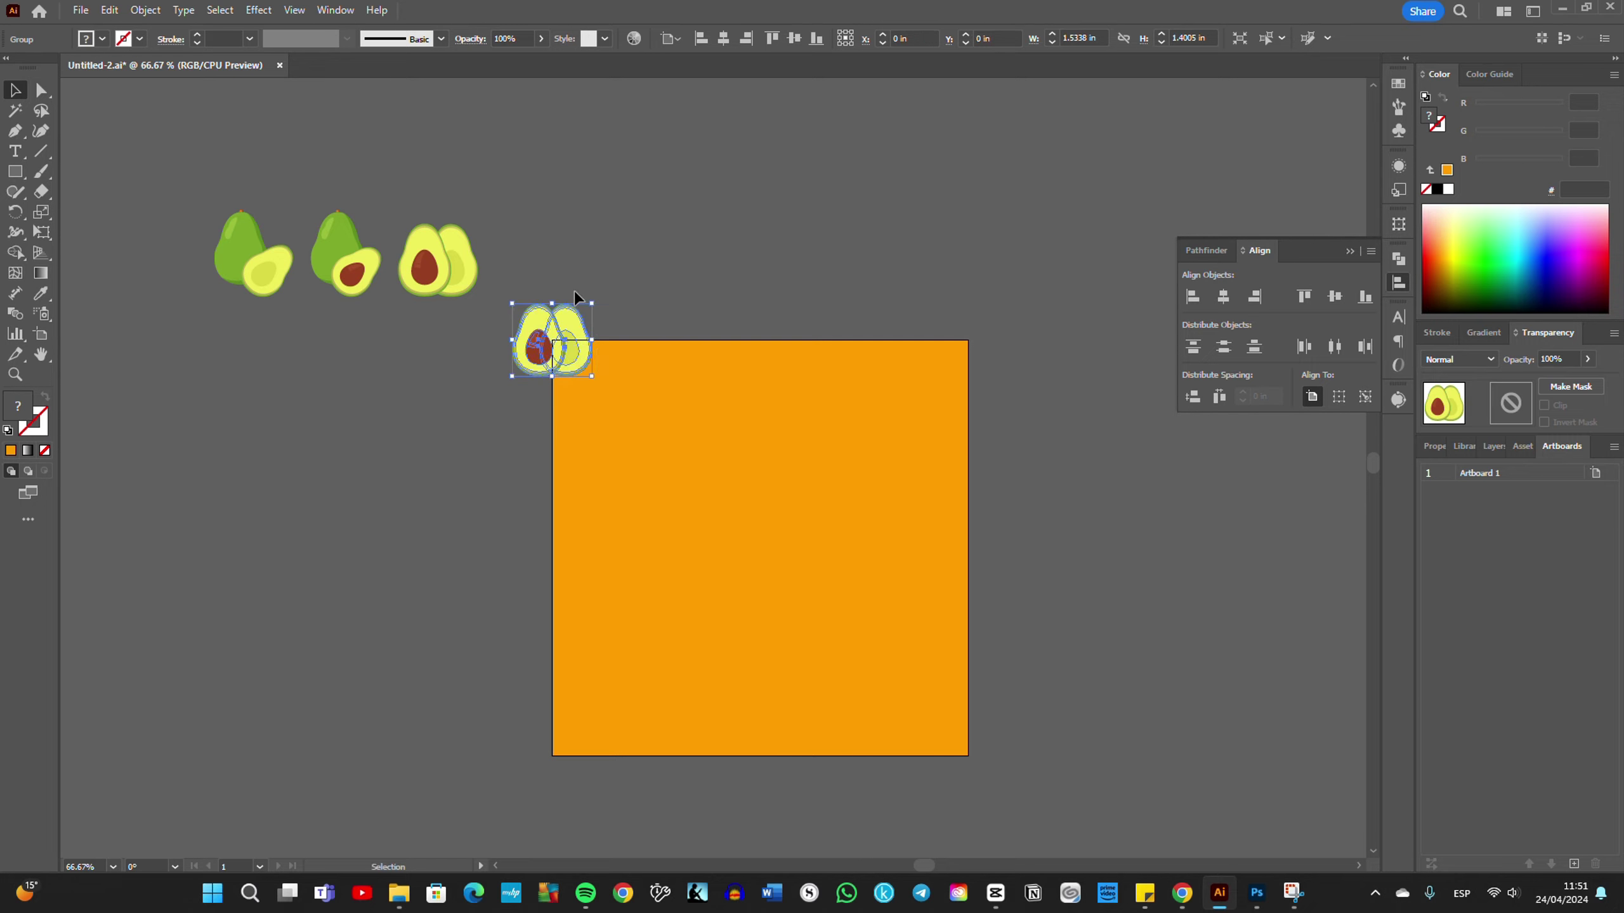
Step: Enlarge the corner avocado copy slightly, leaving it upright
drag(607, 292, 624, 337)
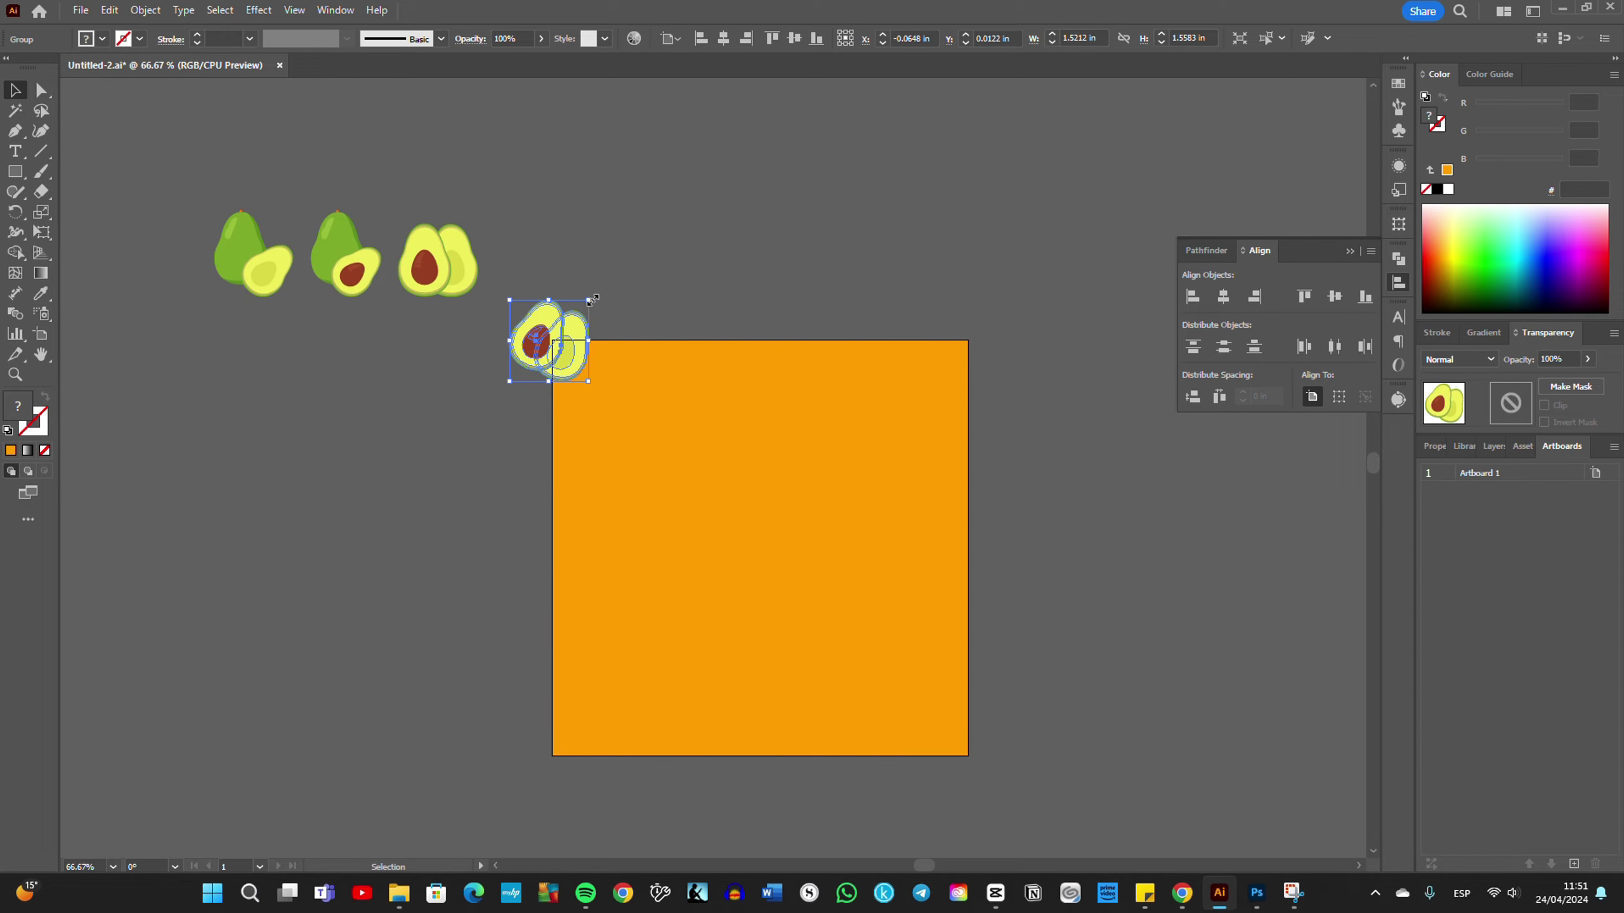
drag(591, 300, 601, 294)
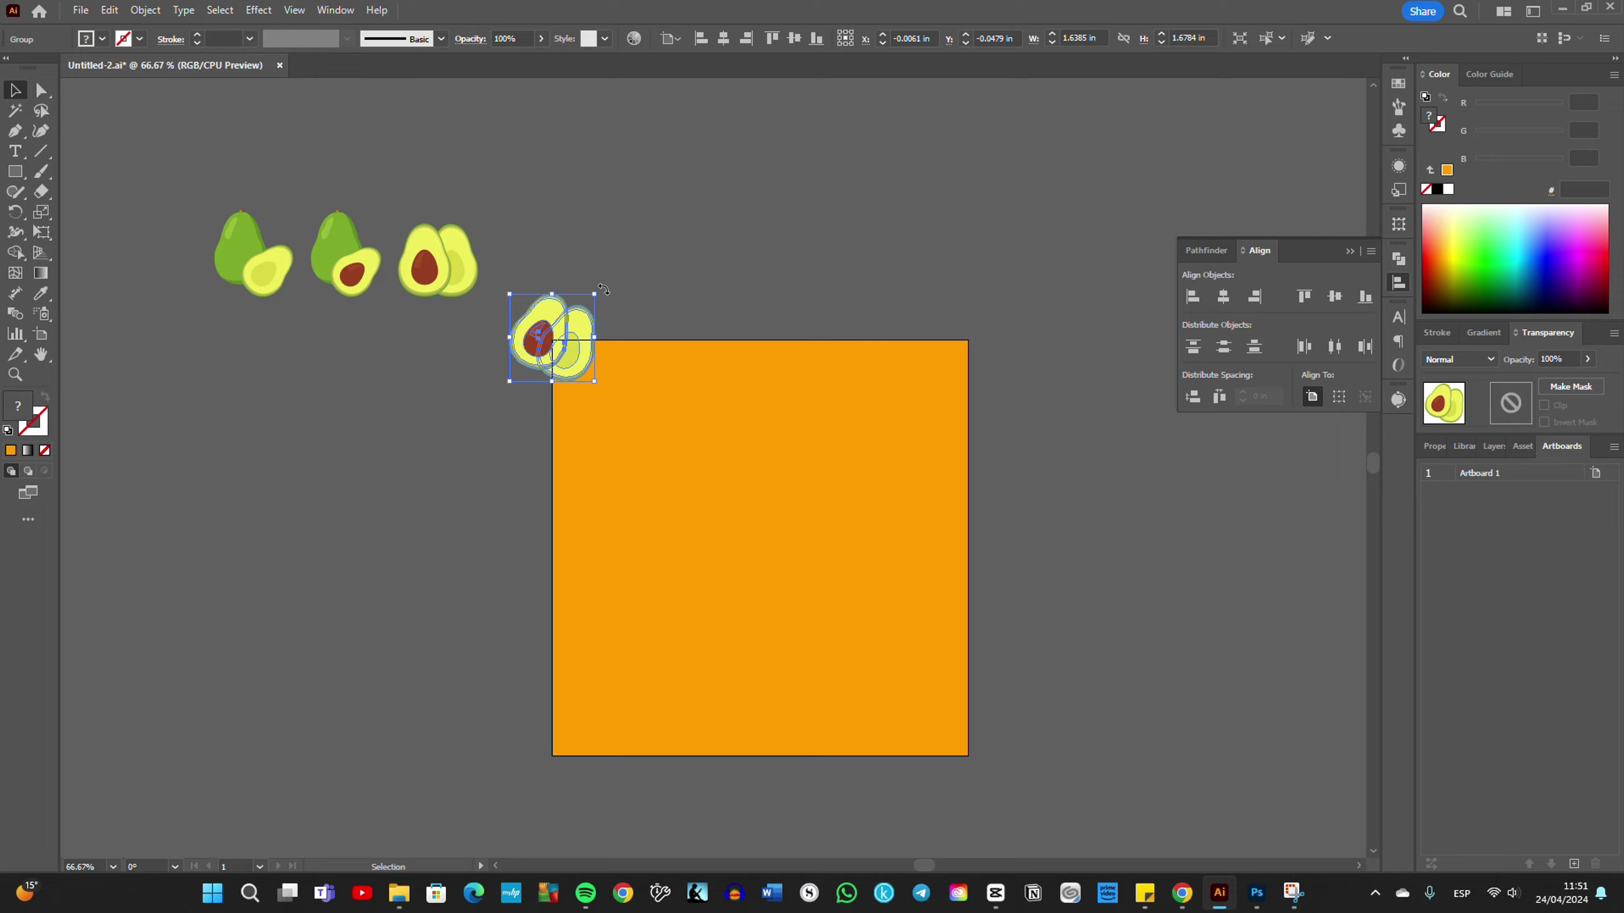
drag(604, 290, 604, 247)
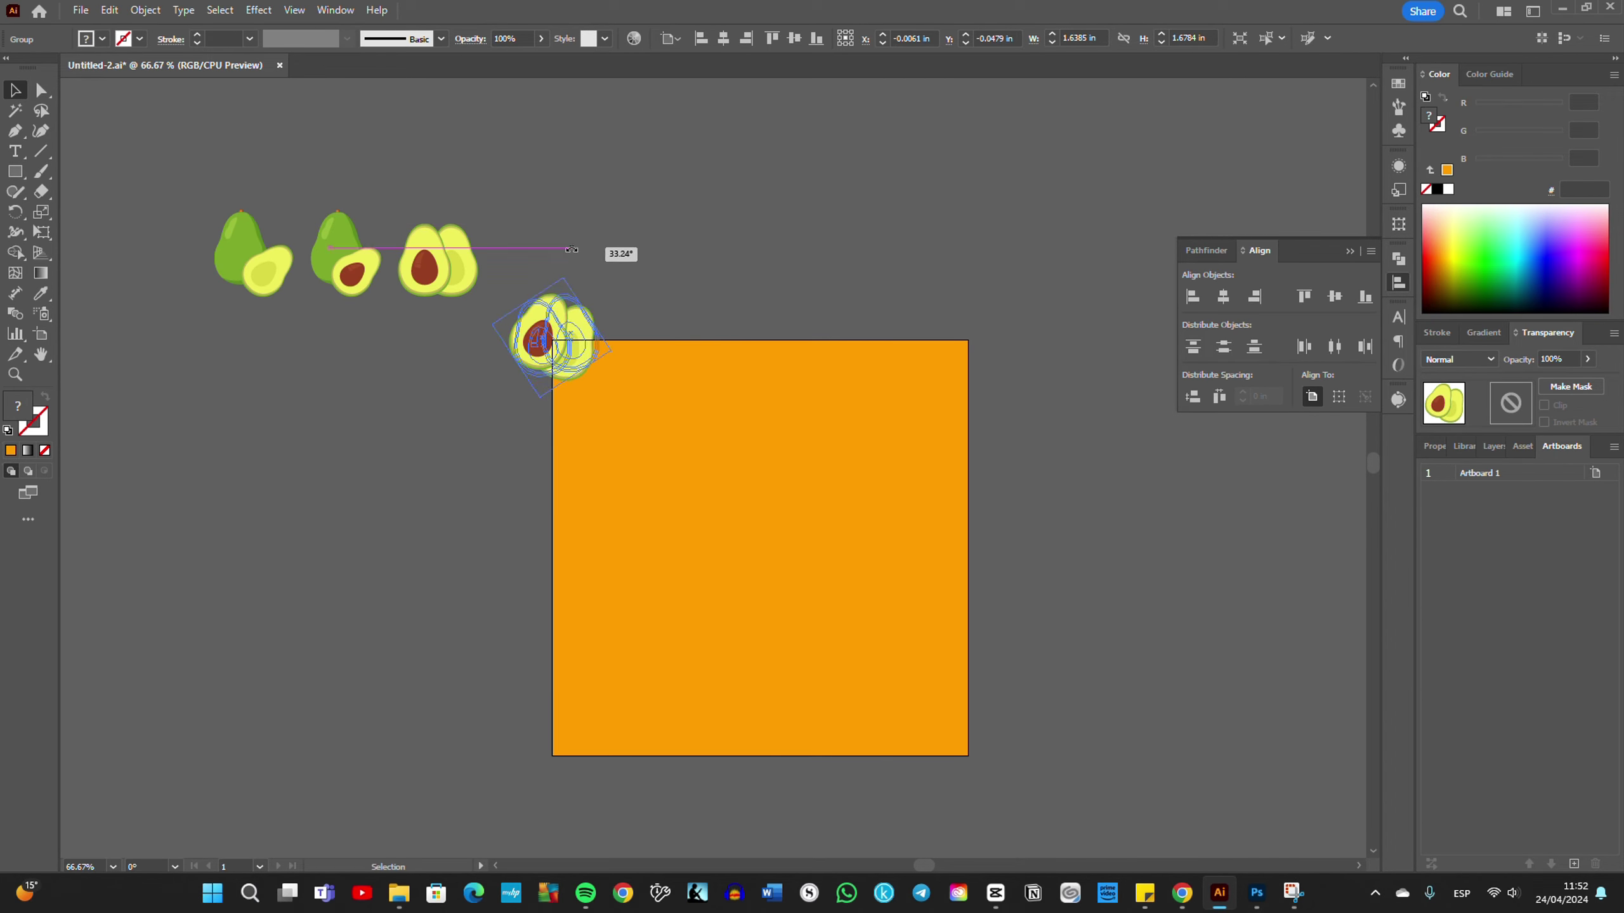
drag(604, 247, 606, 286)
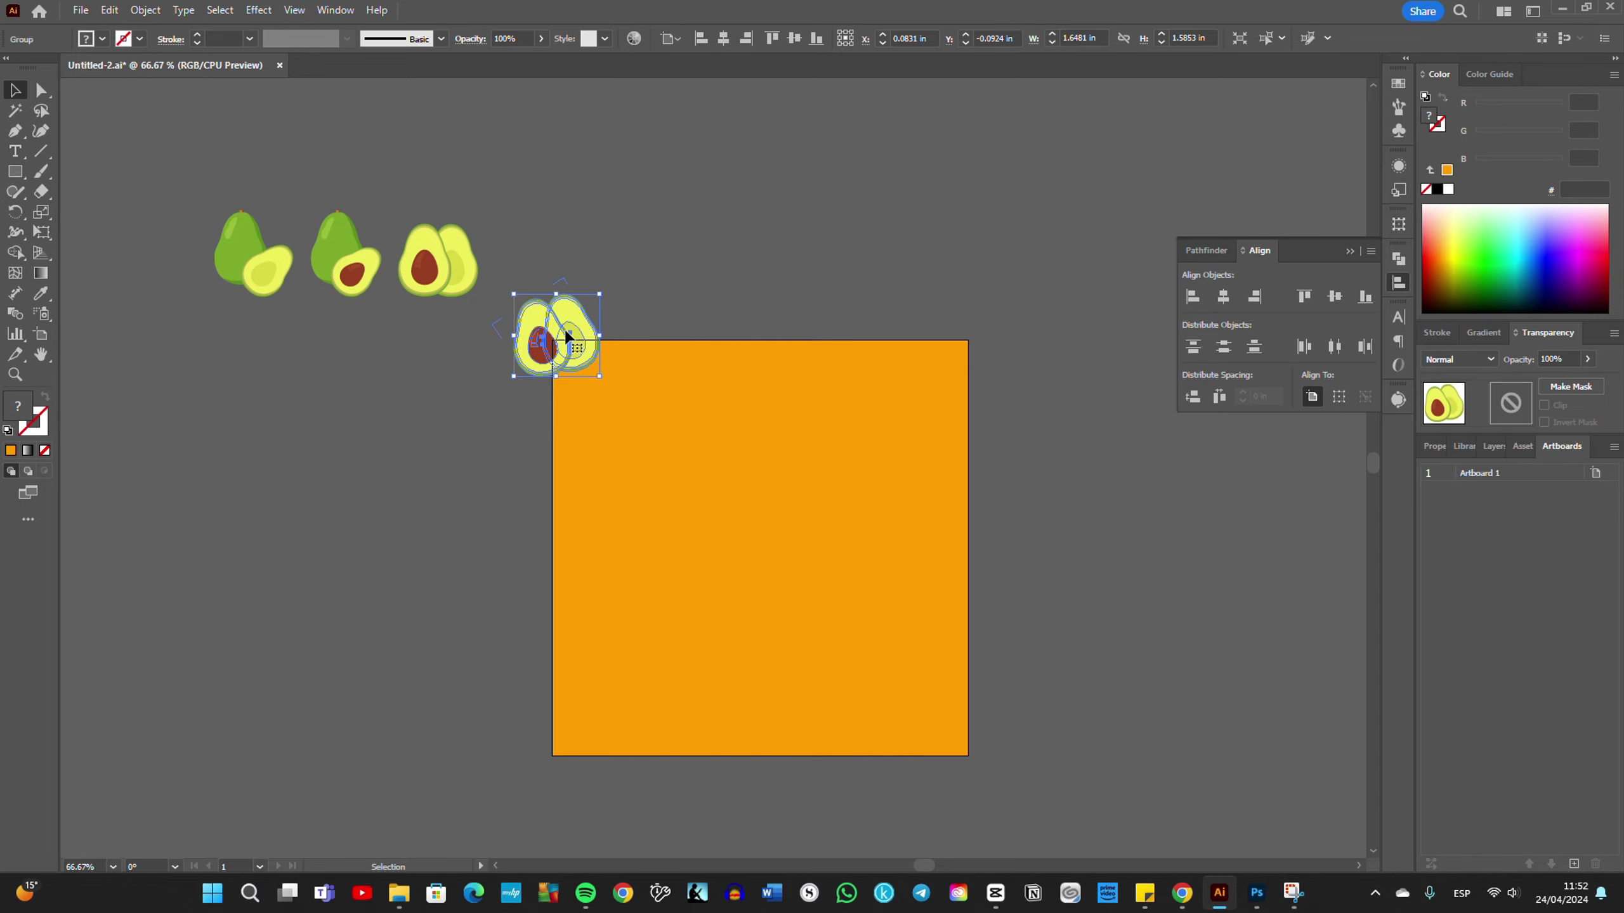
key(a)
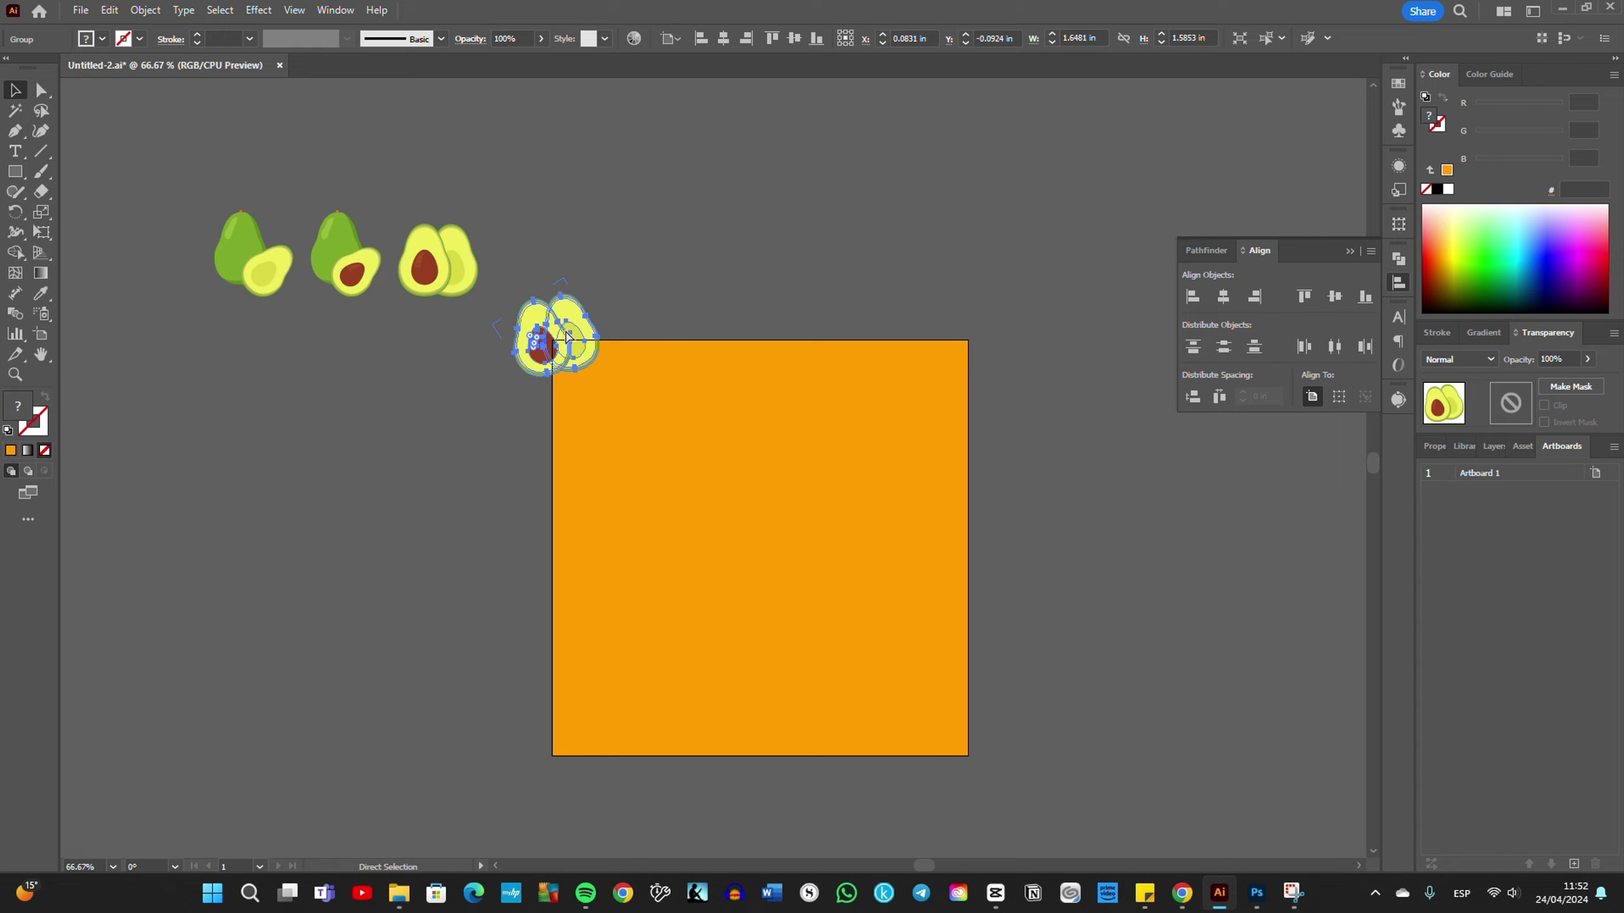
key(v)
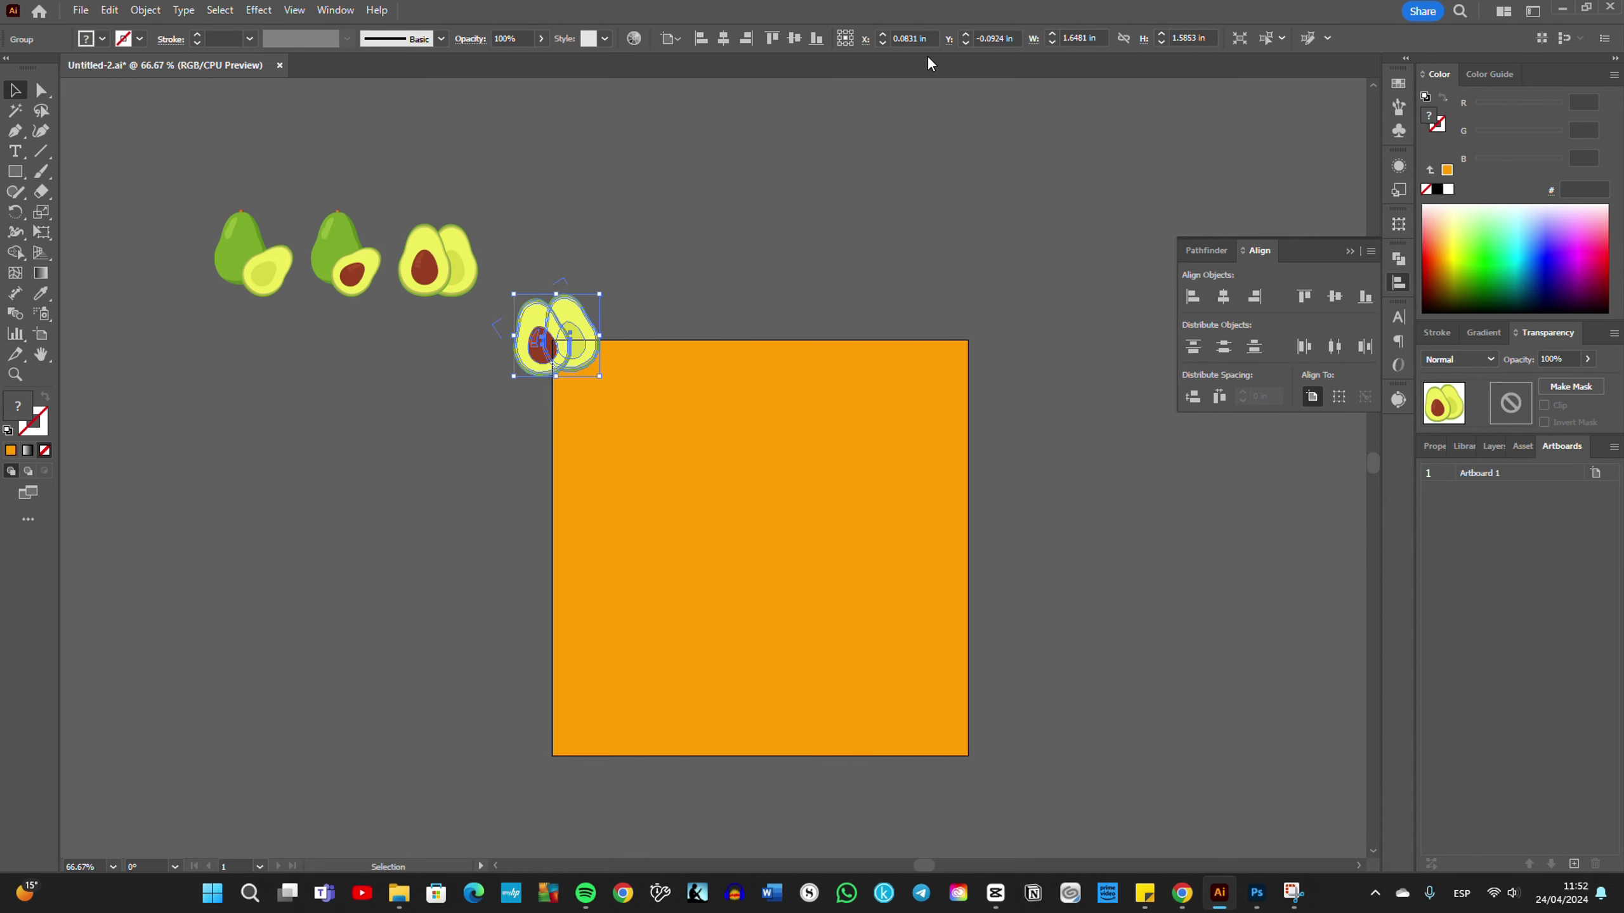
Step: Copy the corner avocado with +8 in X and Y offsets onto the other three corners
click(1397, 225)
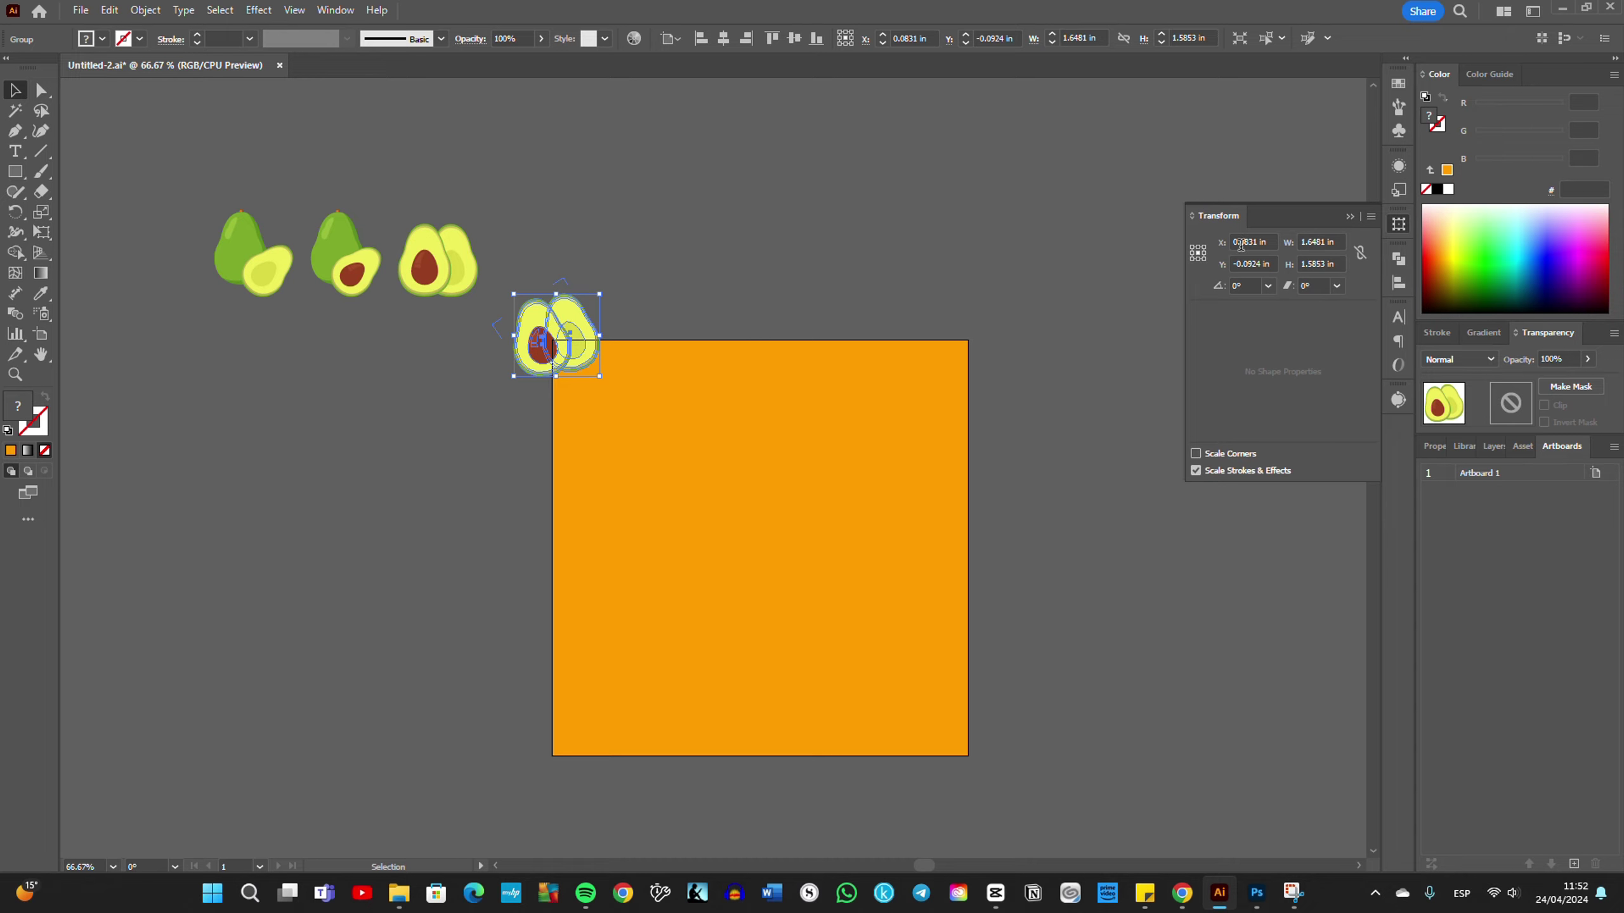
click(1262, 241)
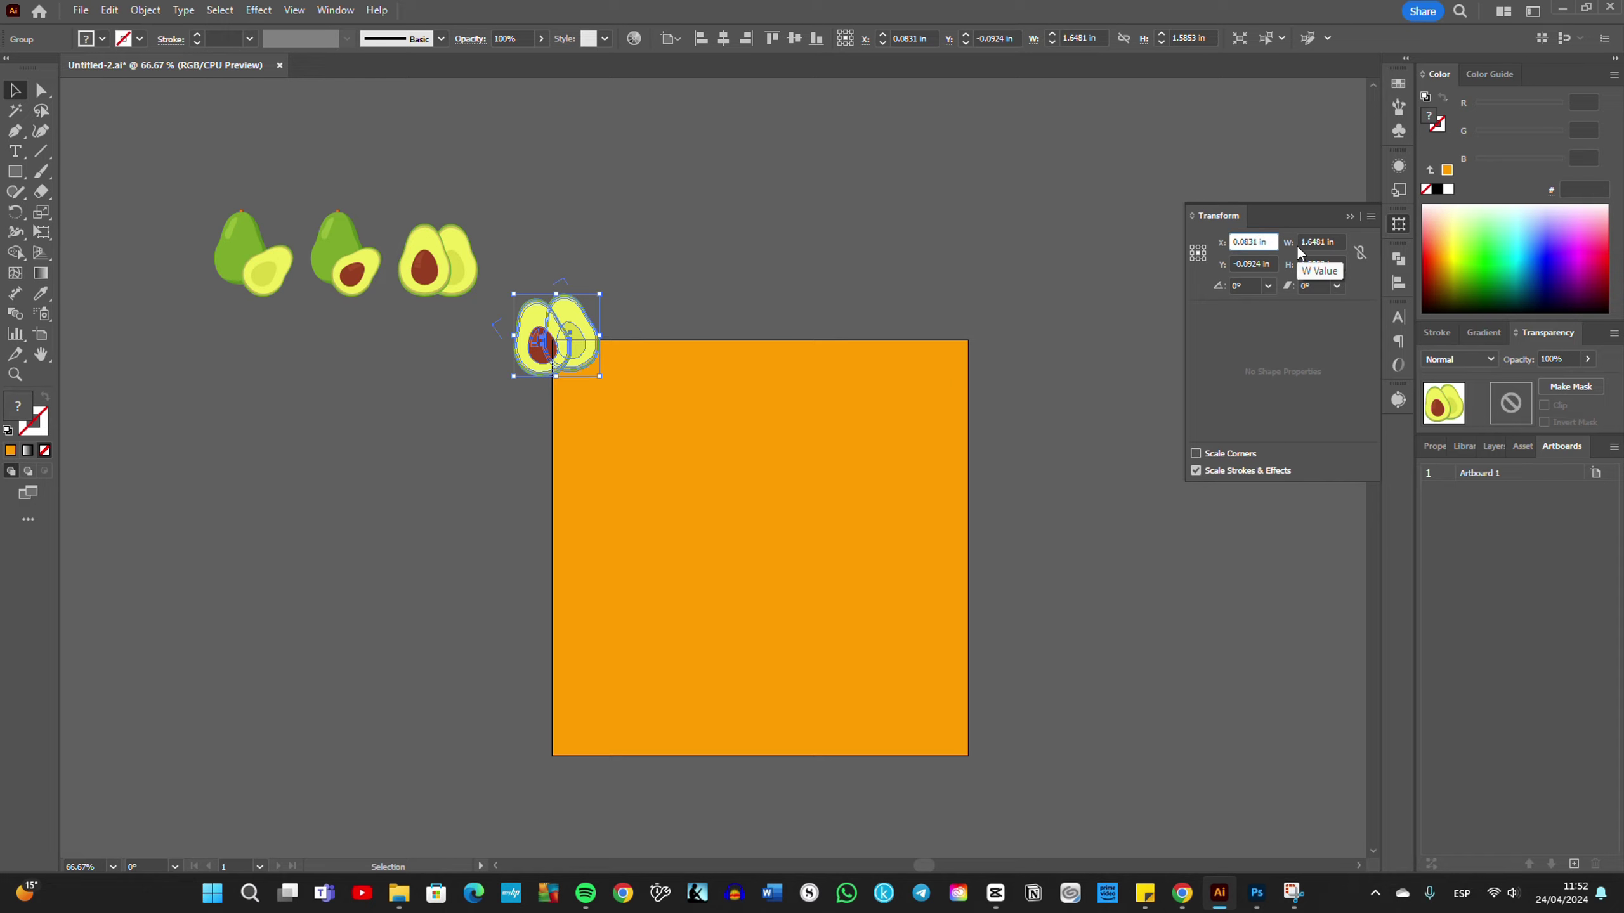
text(+6)
key(alt+Return)
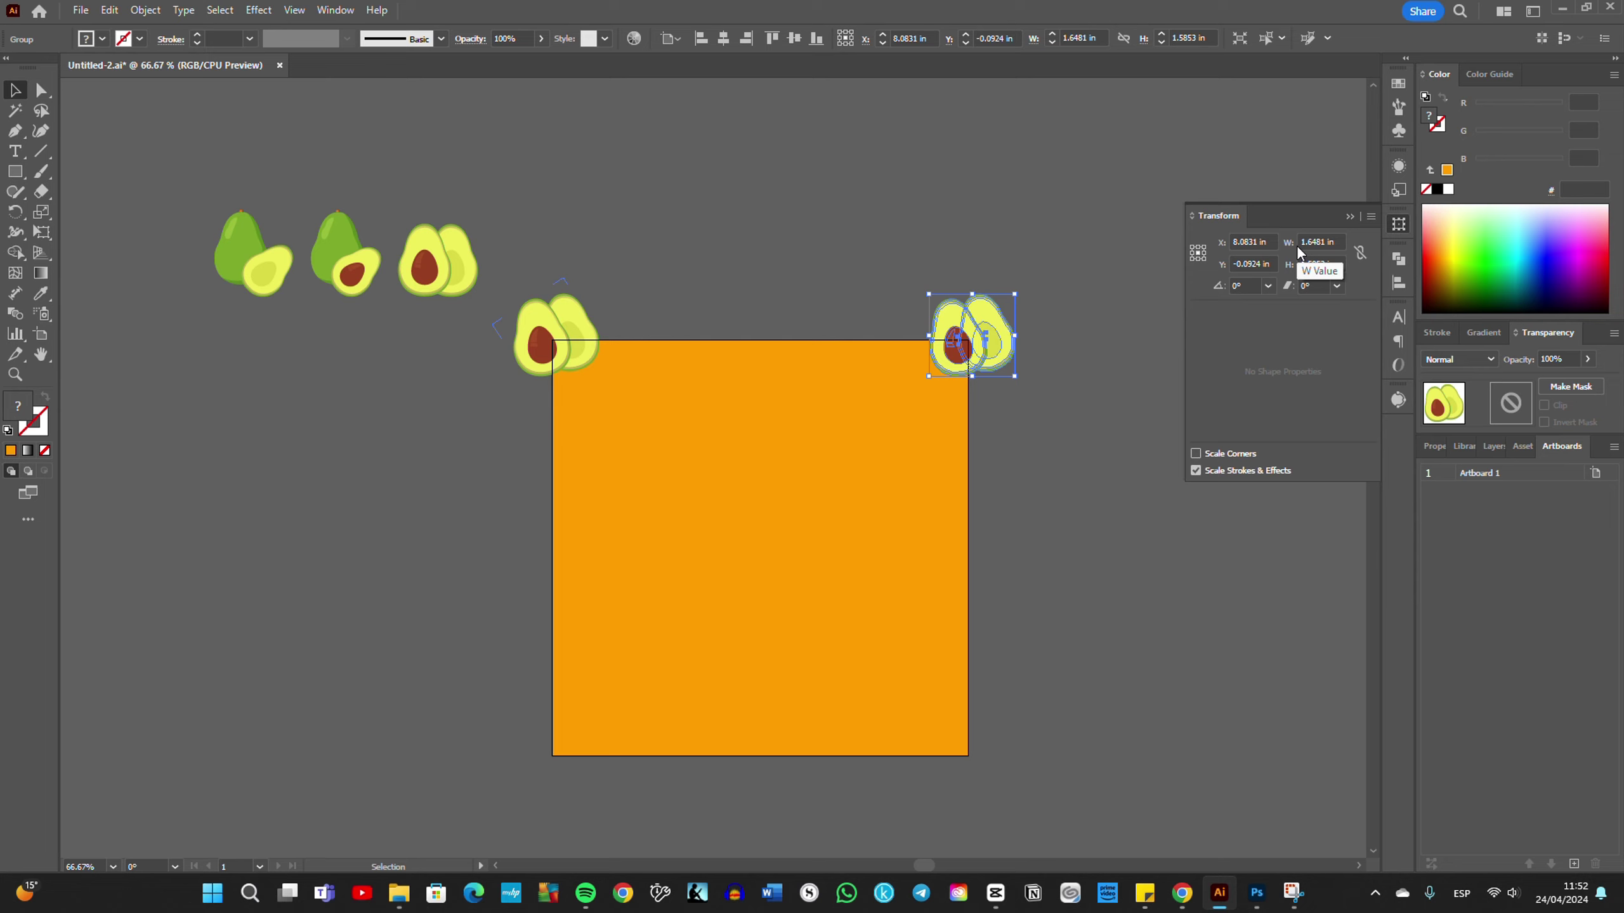
click(571, 341)
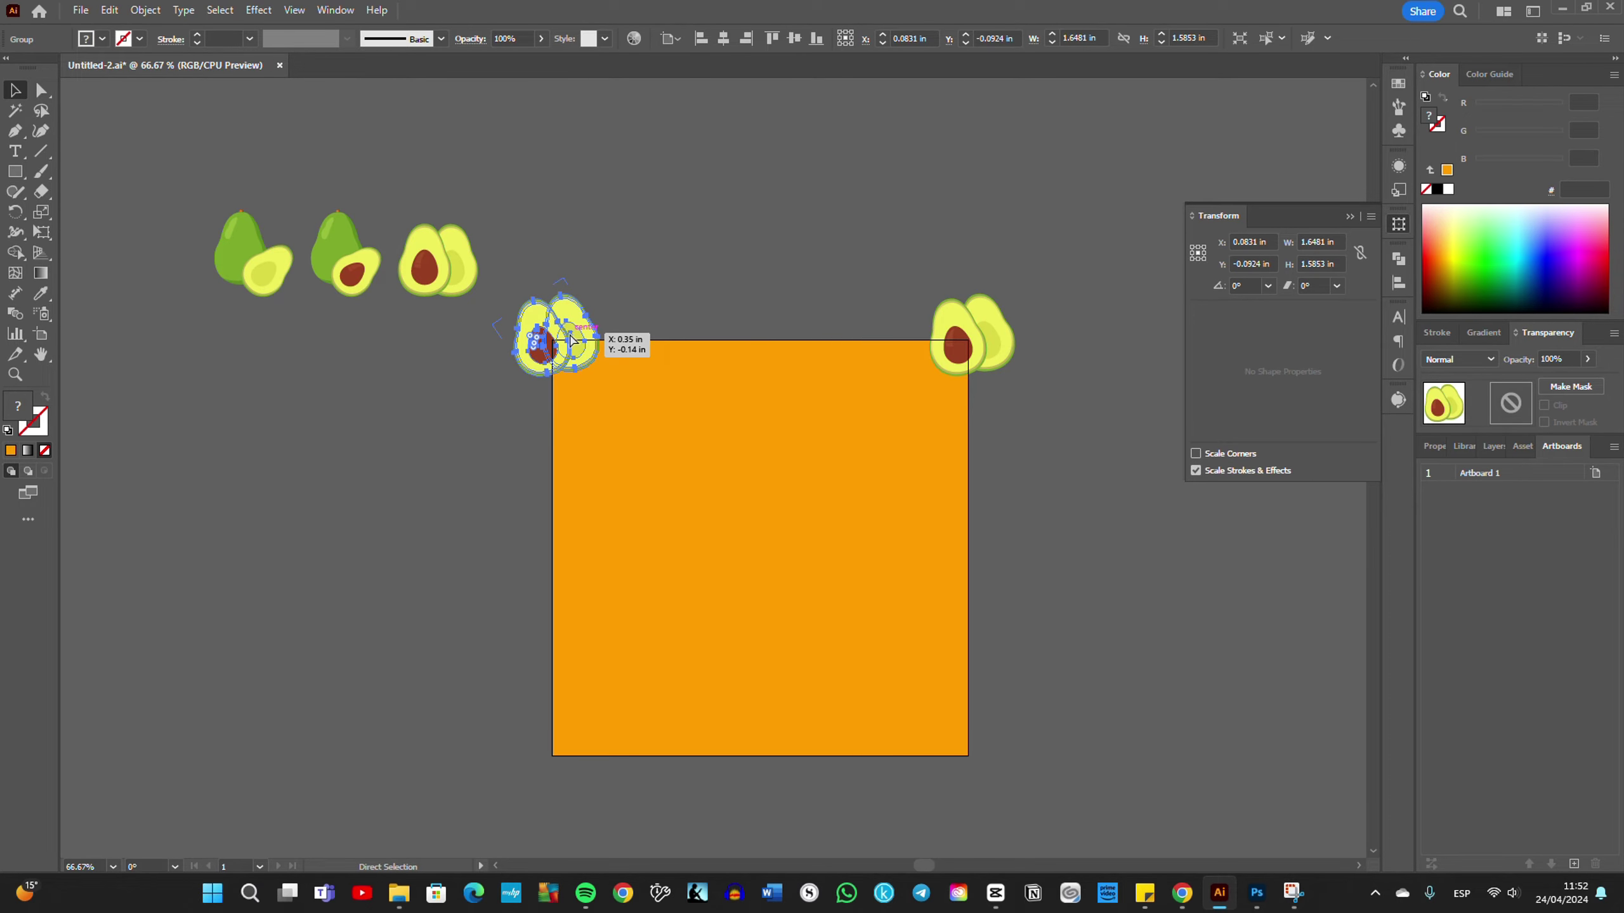
text(+8)
key(Return)
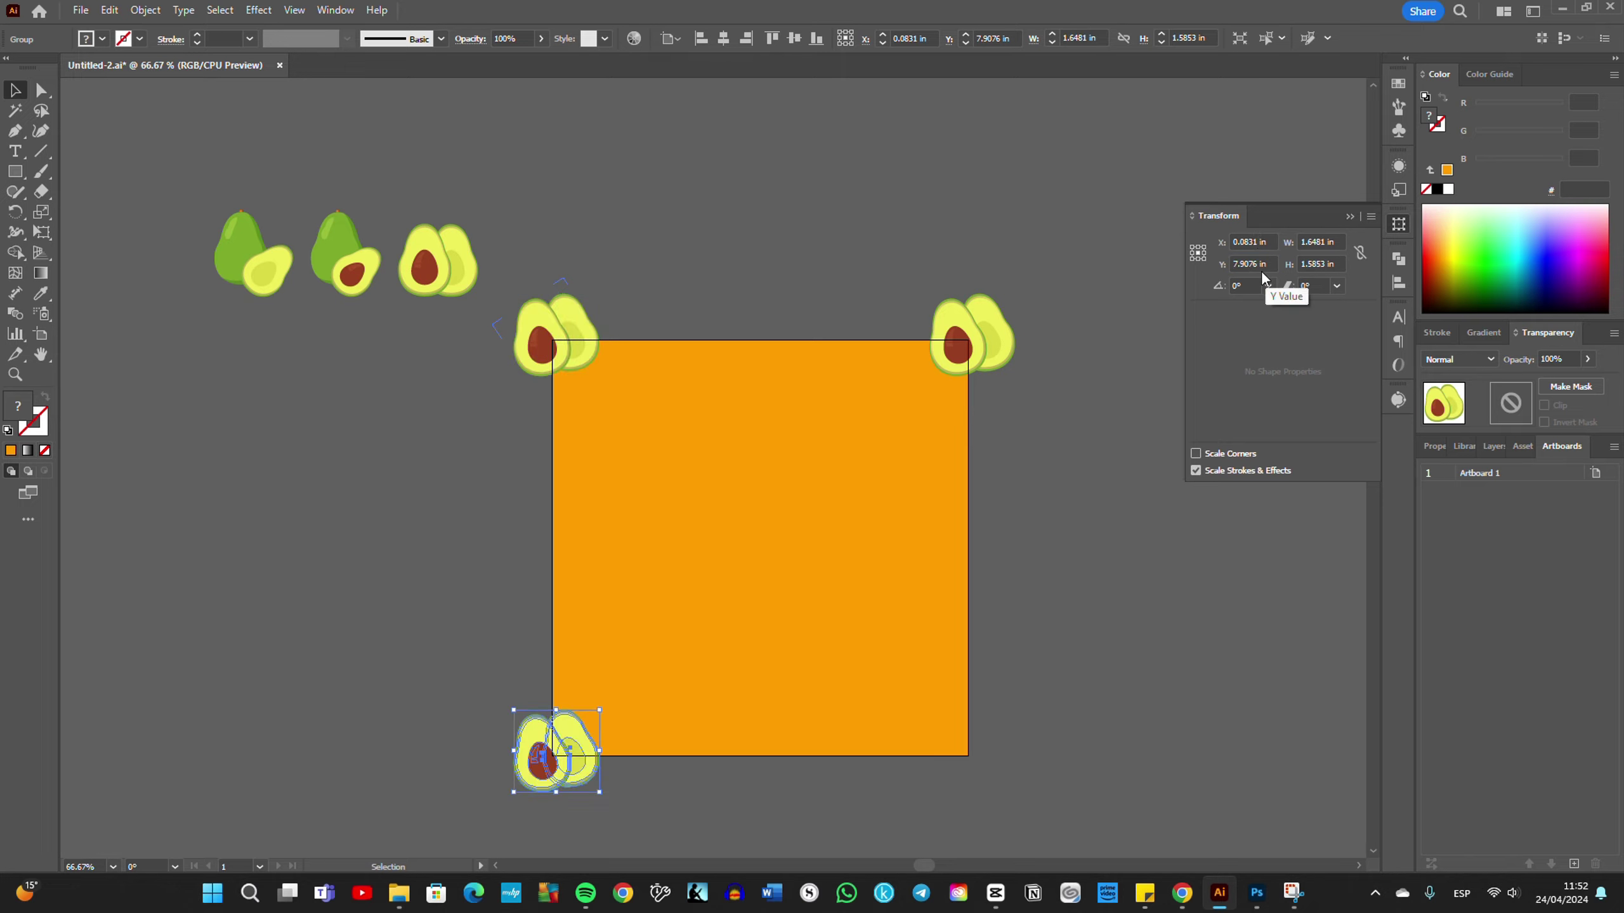
click(1261, 243)
text(++)
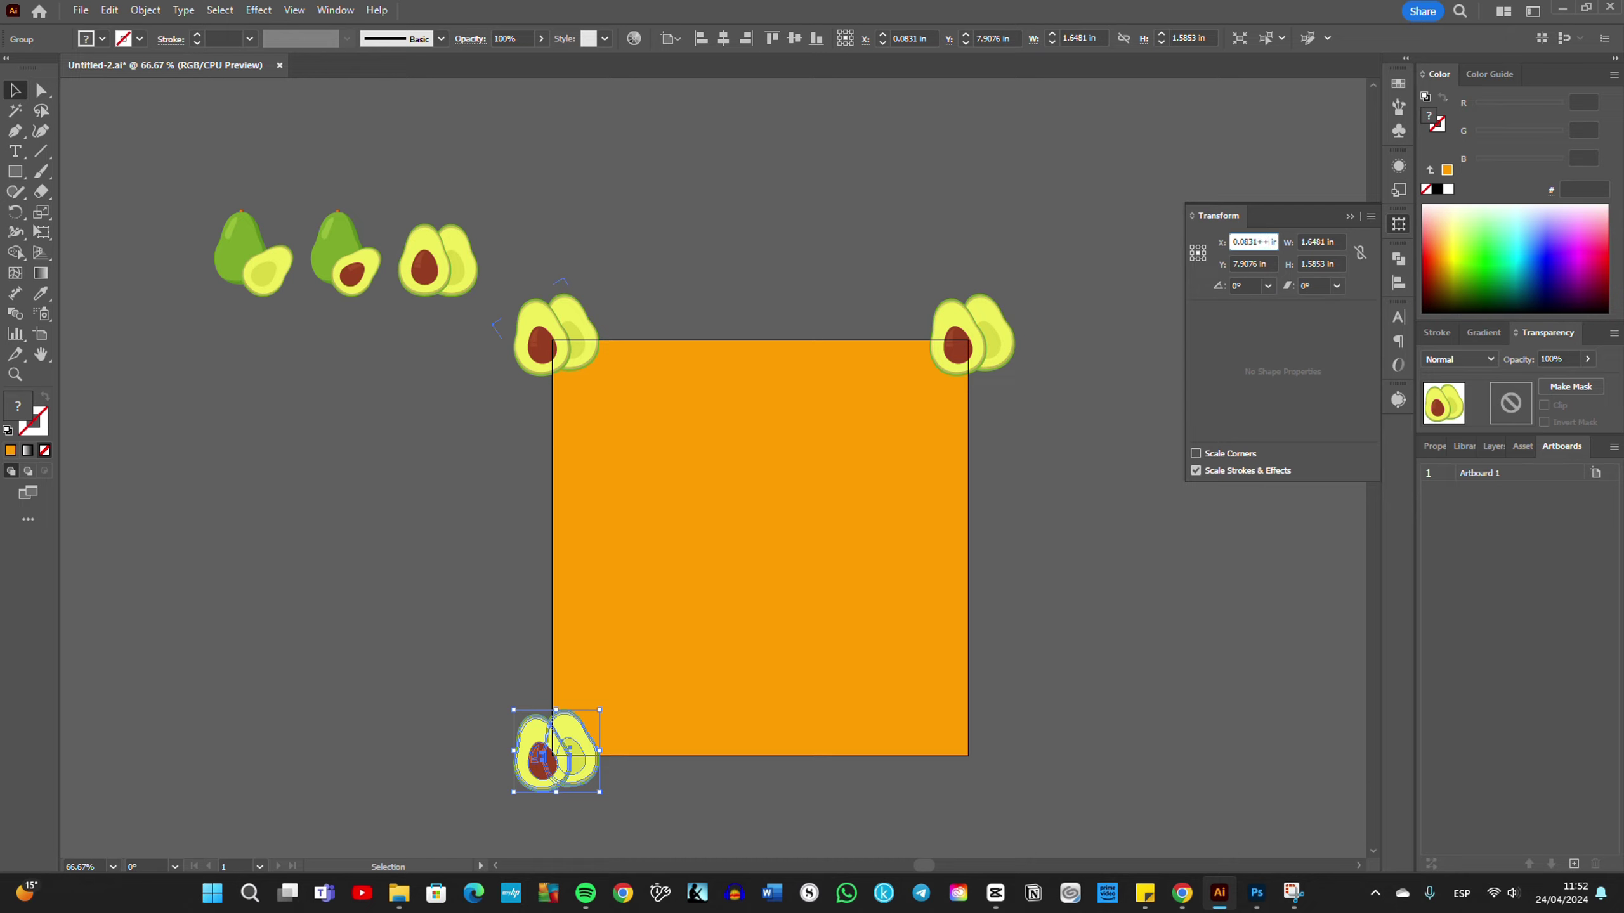
key(alt+Return)
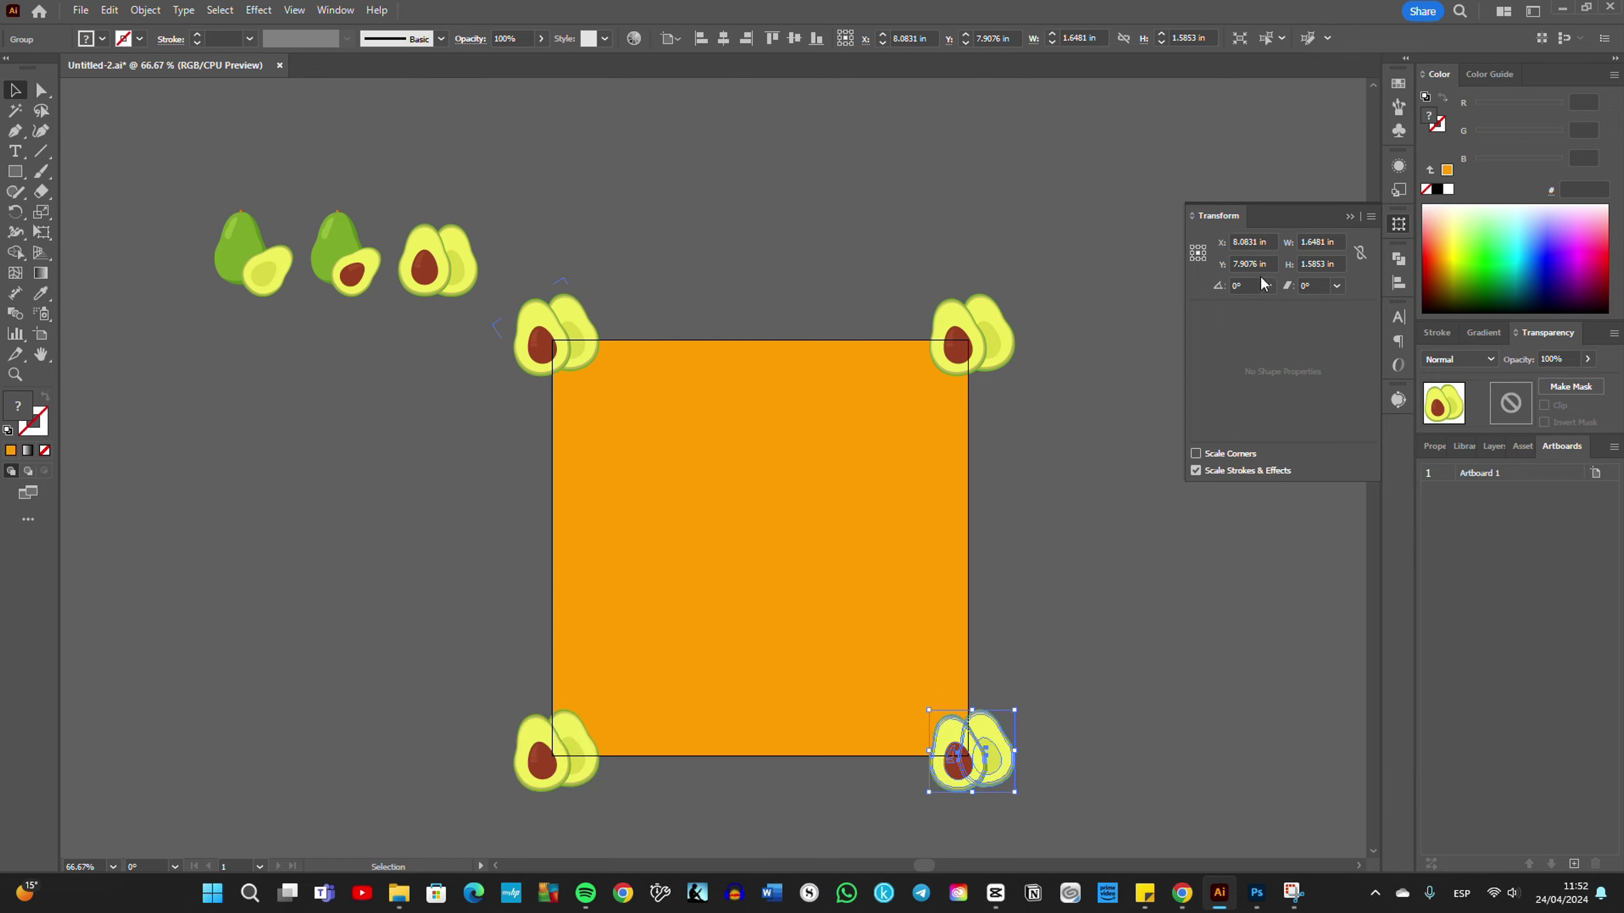
click(1001, 563)
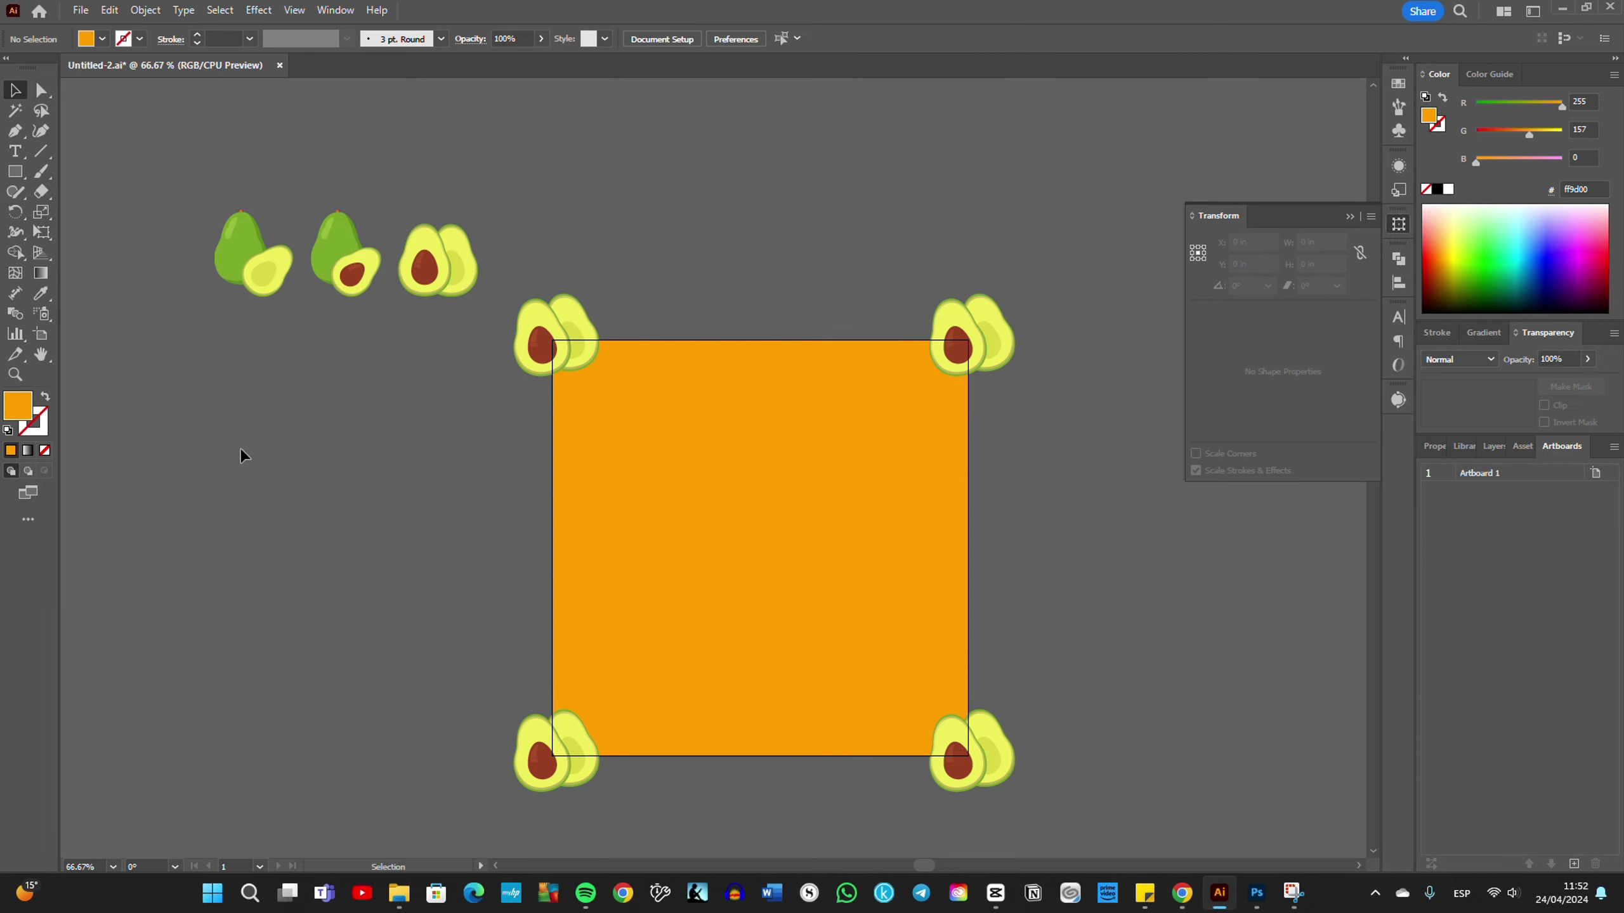
Step: Move the green avocado onto the square's top edge, enlarge it, and copy it 8 down onto the bottom edge
click(234, 272)
drag(234, 273, 725, 408)
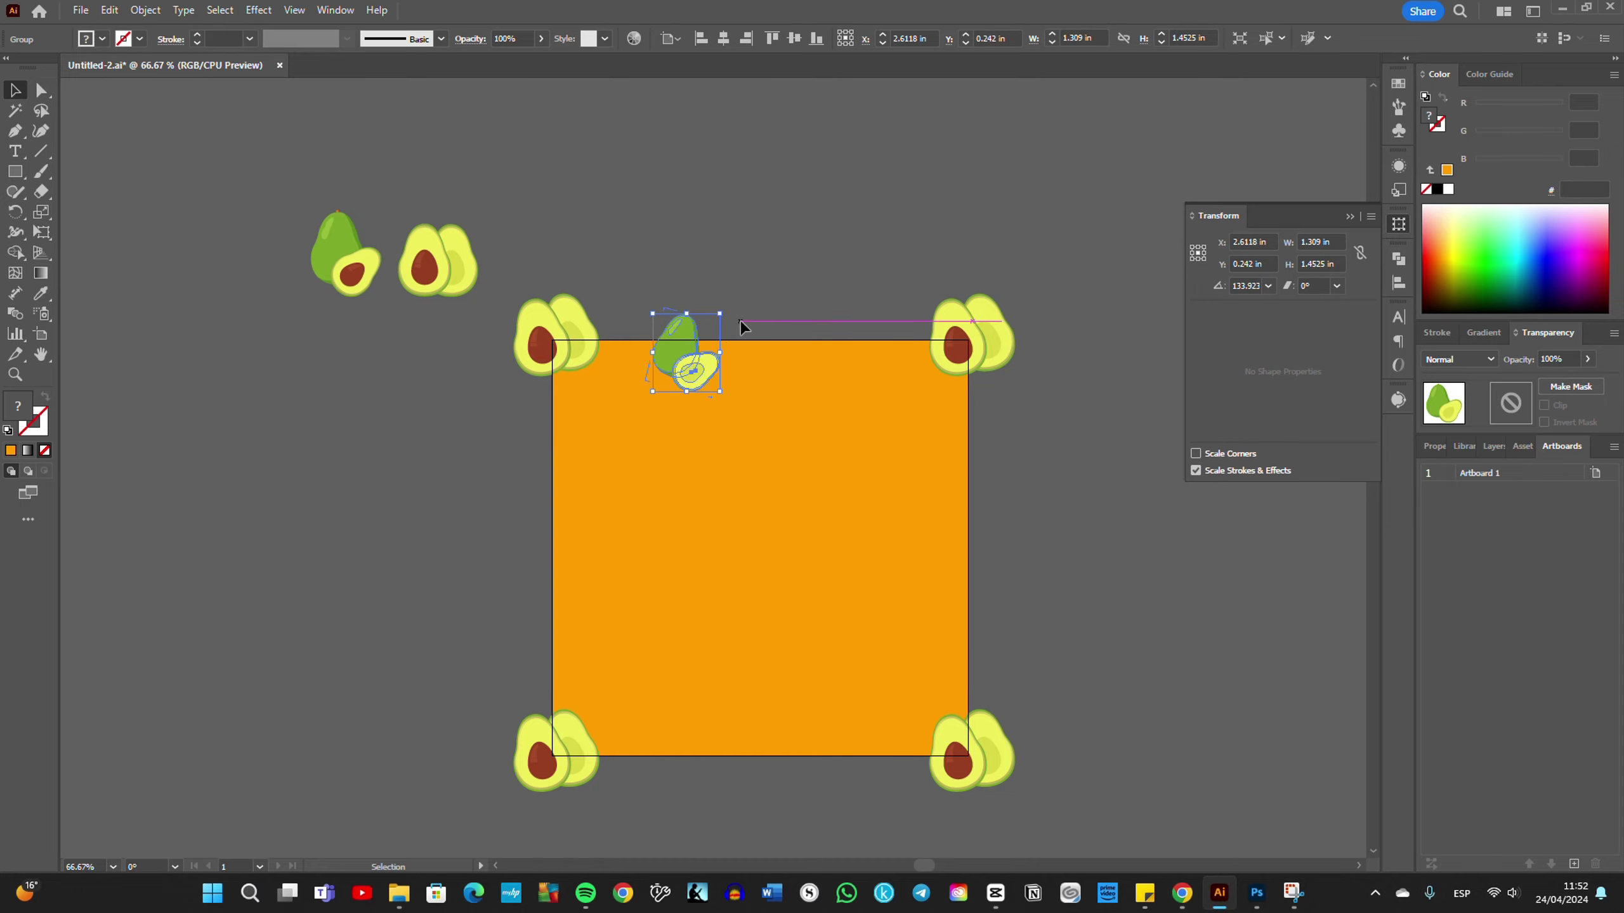
drag(742, 323, 720, 465)
drag(710, 390, 734, 406)
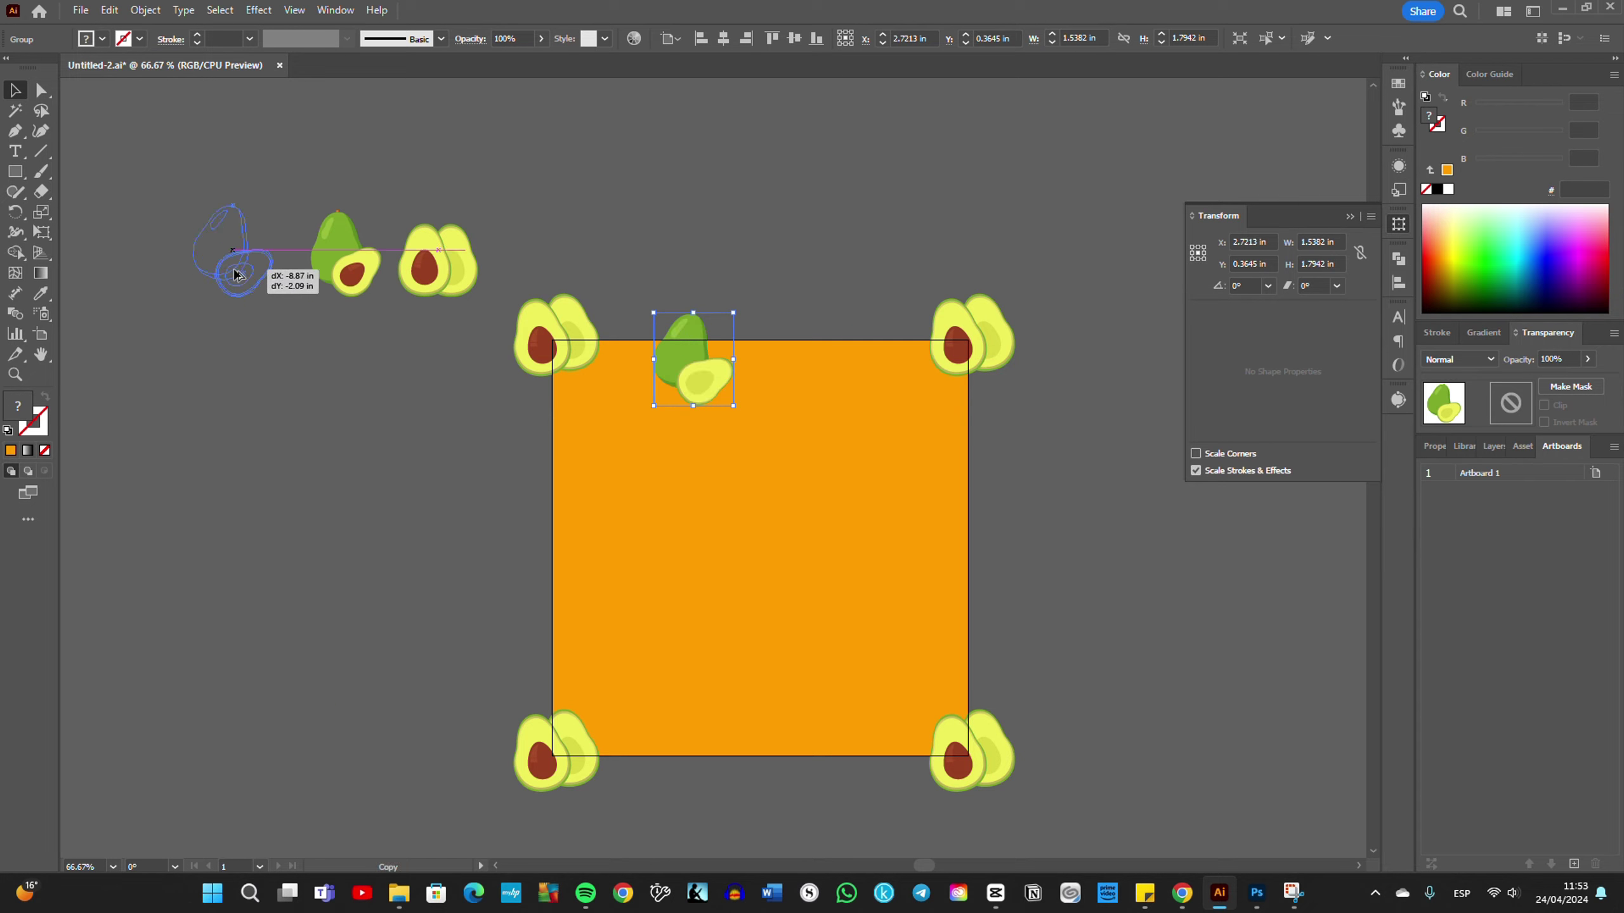
click(1254, 264)
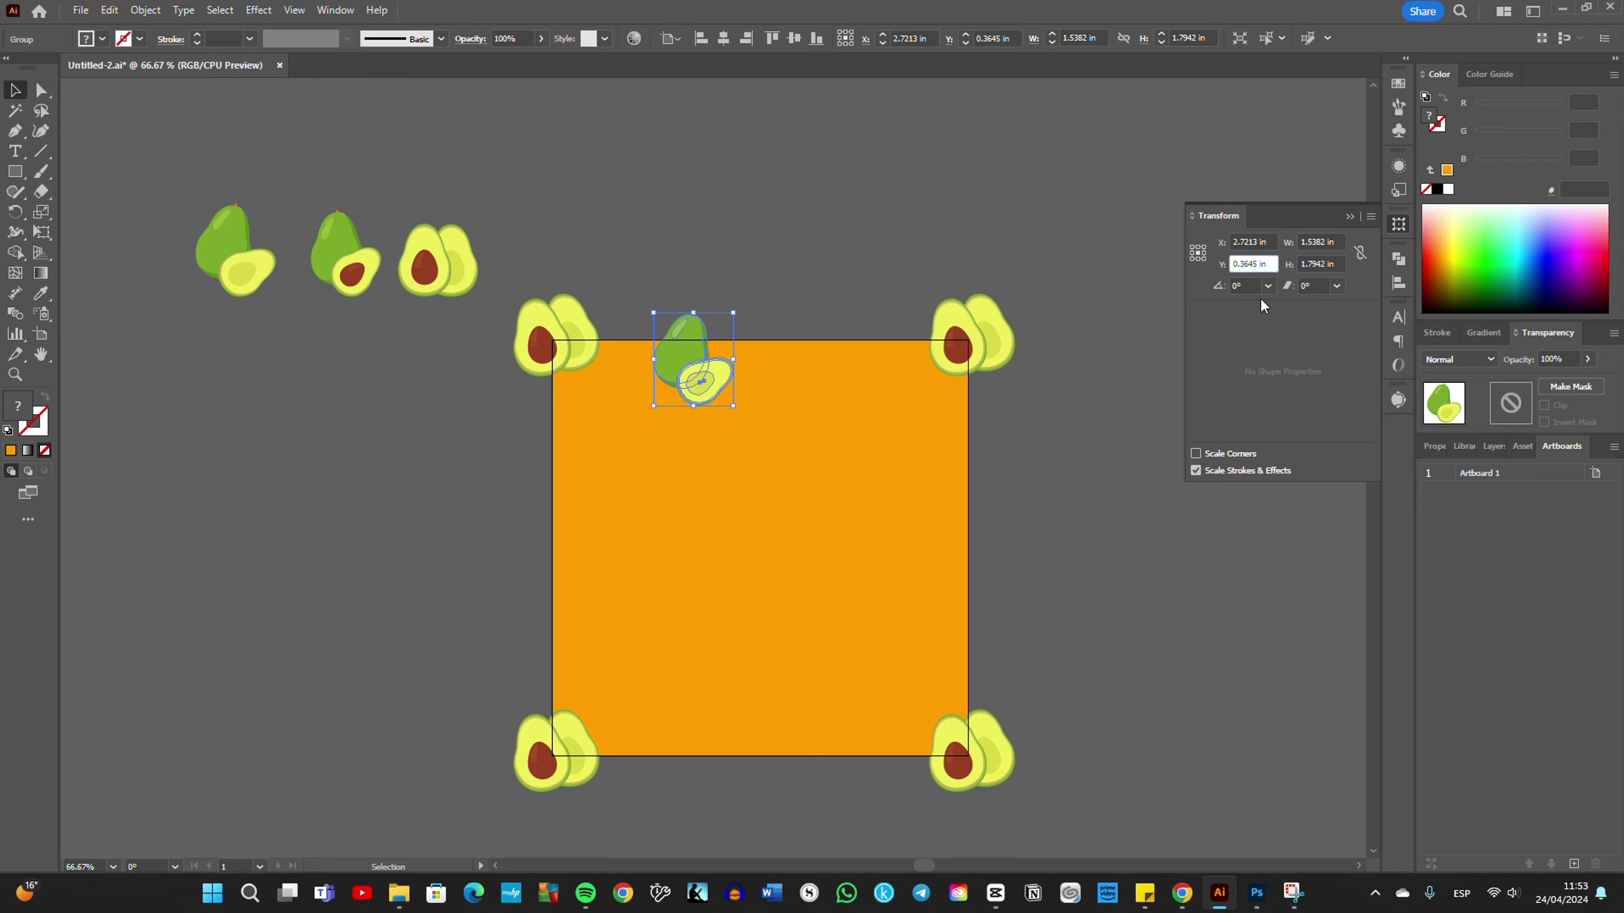
text(8)
key(alt+Return)
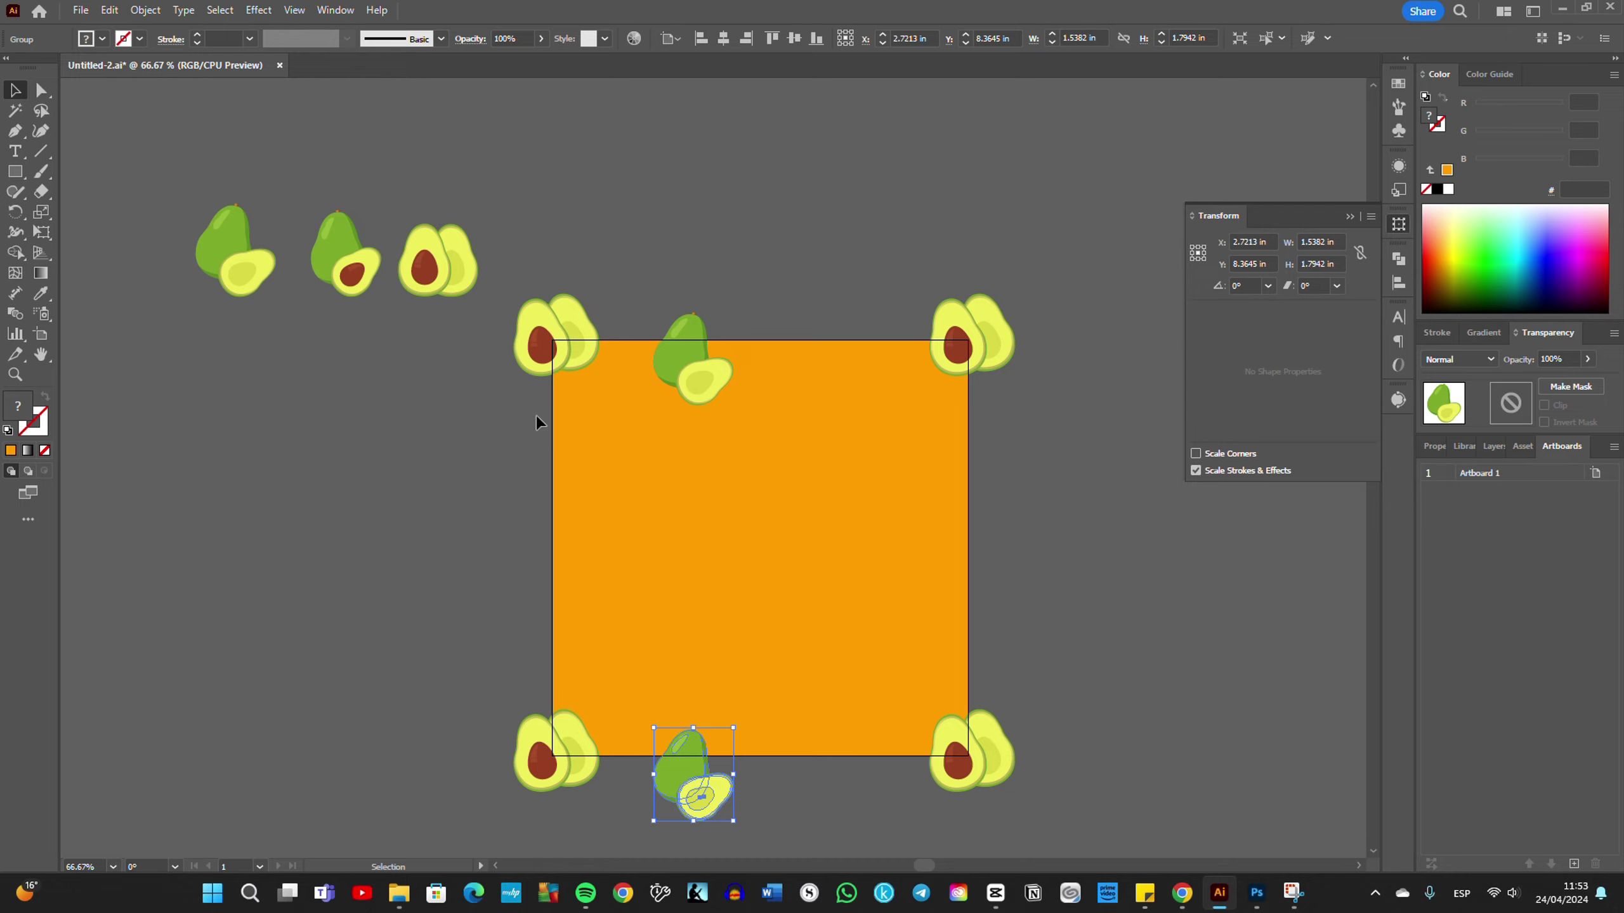
Step: Copy a second avocado onto the square's top edge and enlarge it
click(333, 275)
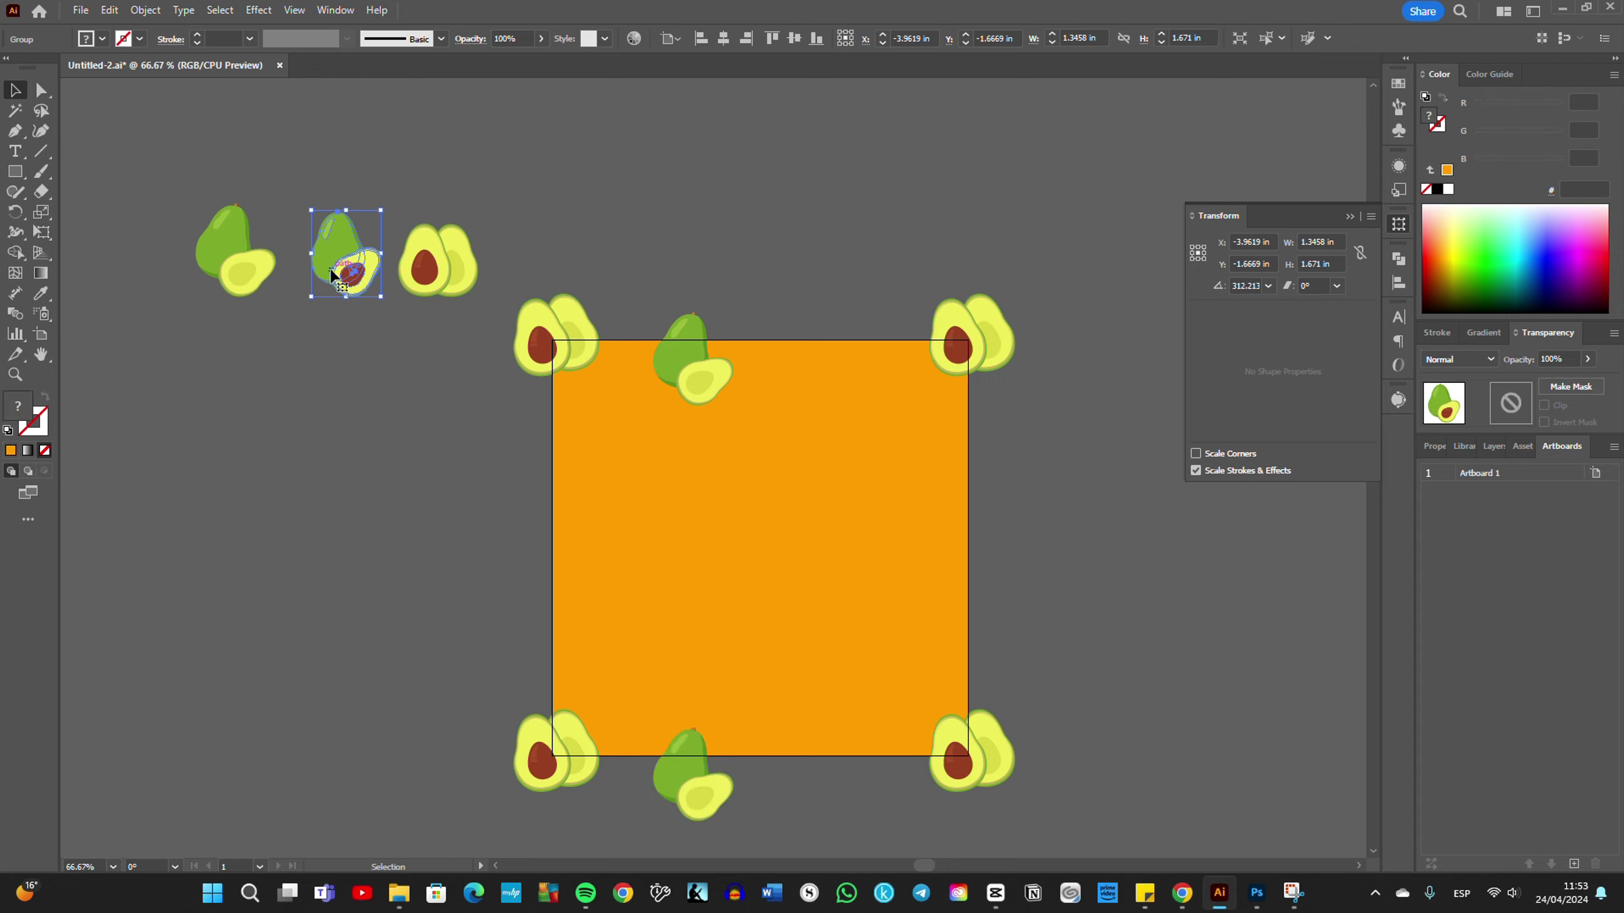
drag(332, 268, 810, 331)
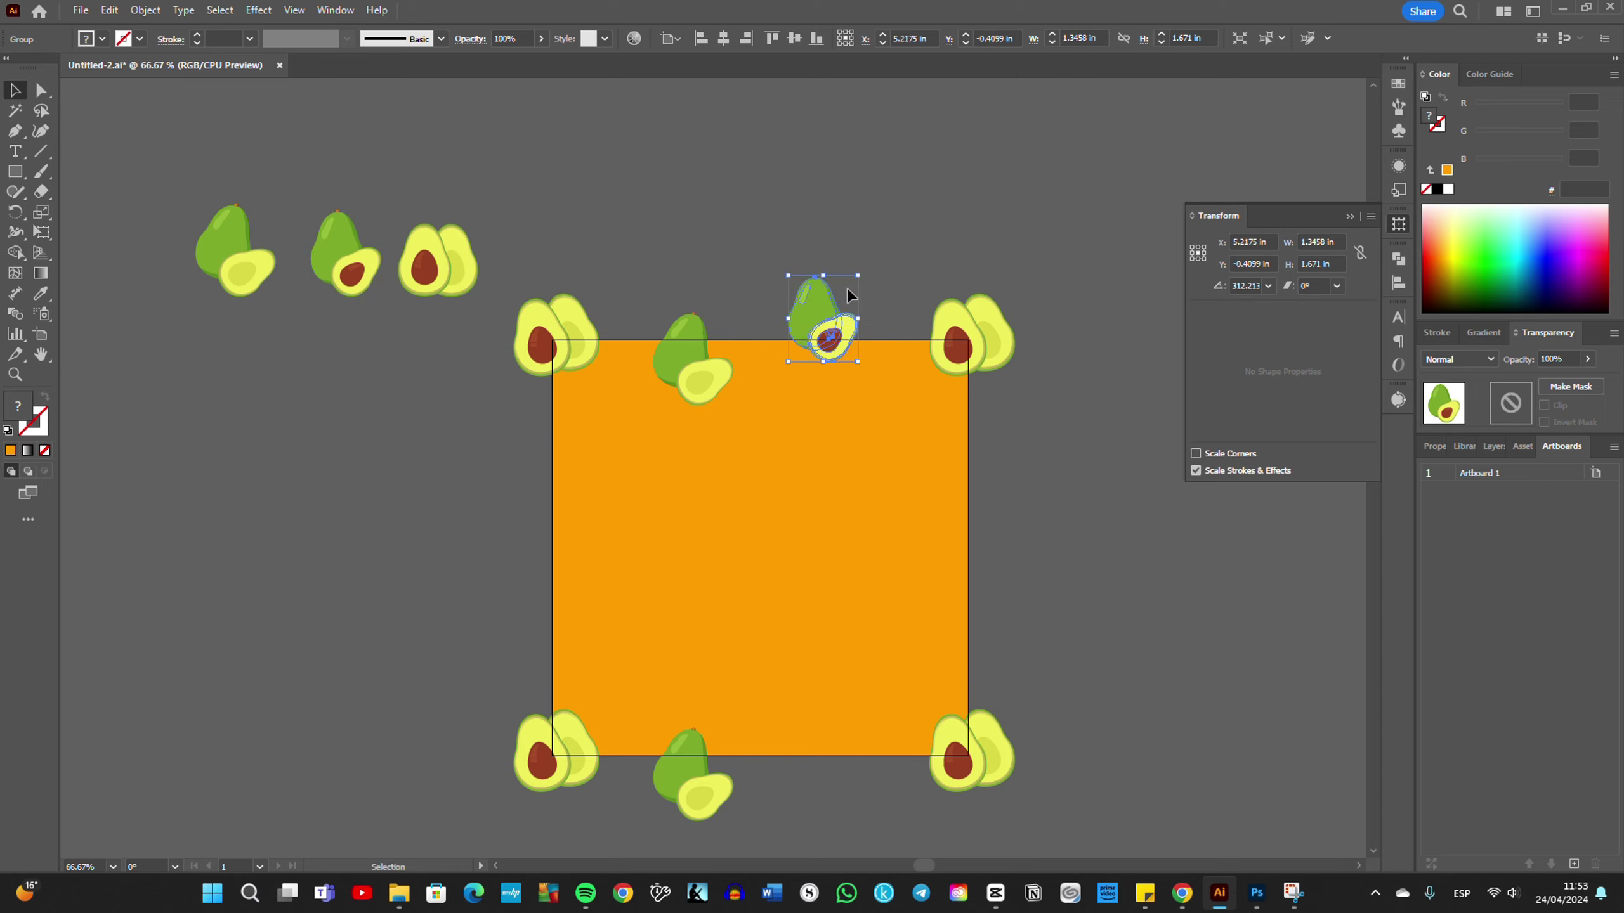
drag(859, 274, 878, 250)
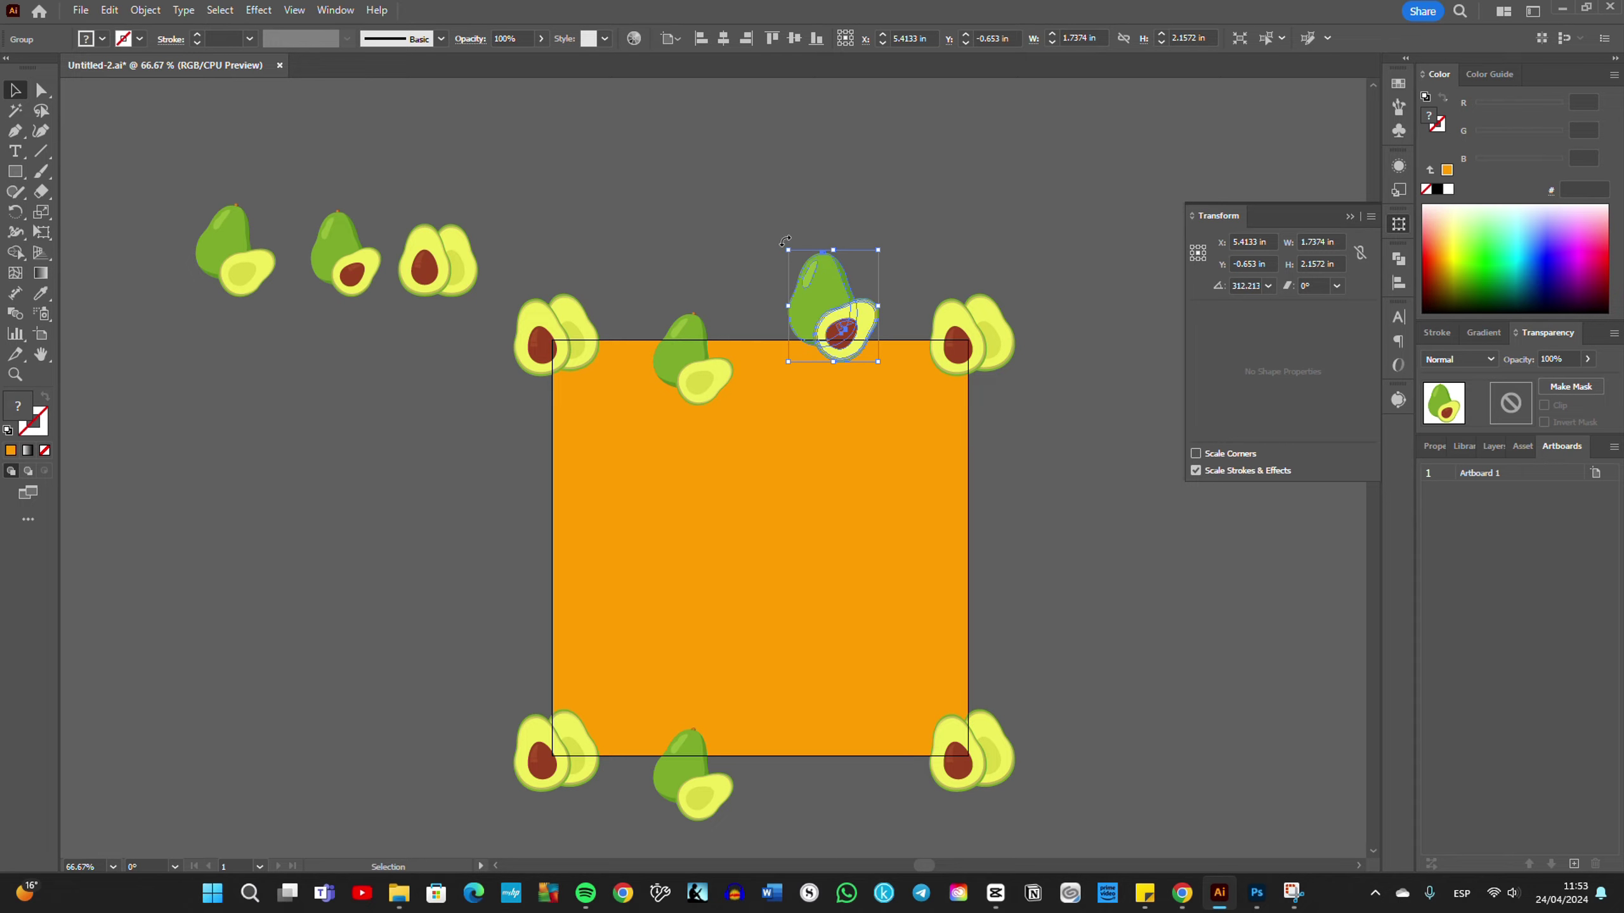
Step: Rotate the new avocado copy, reflect it across the vertical axis, and shrink it slightly
drag(783, 243, 761, 267)
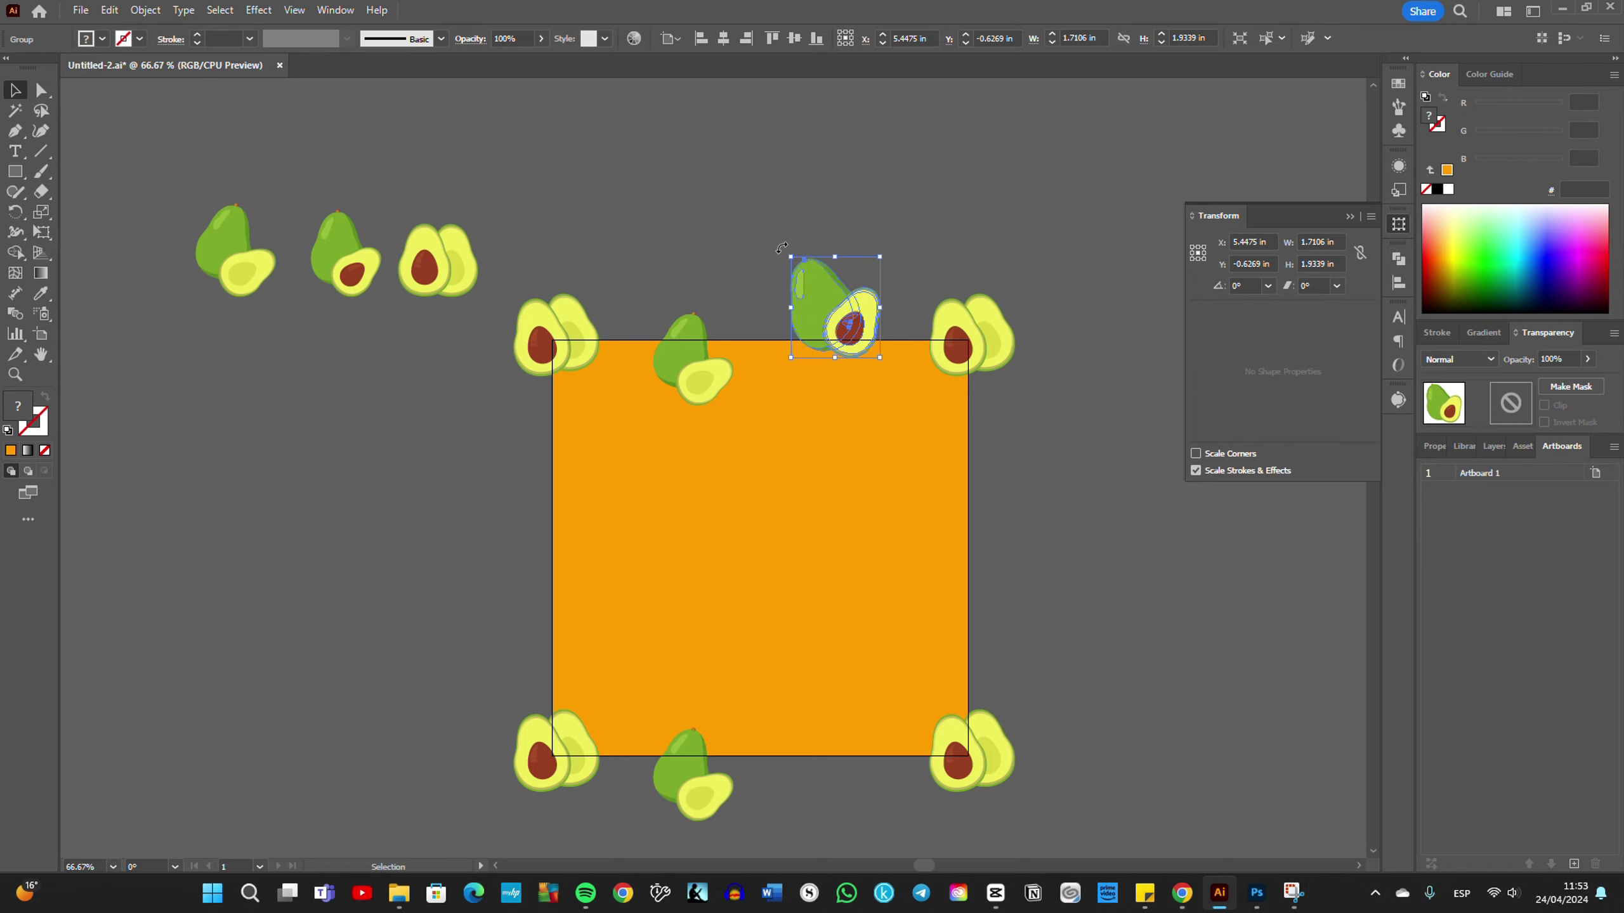
drag(784, 246, 777, 258)
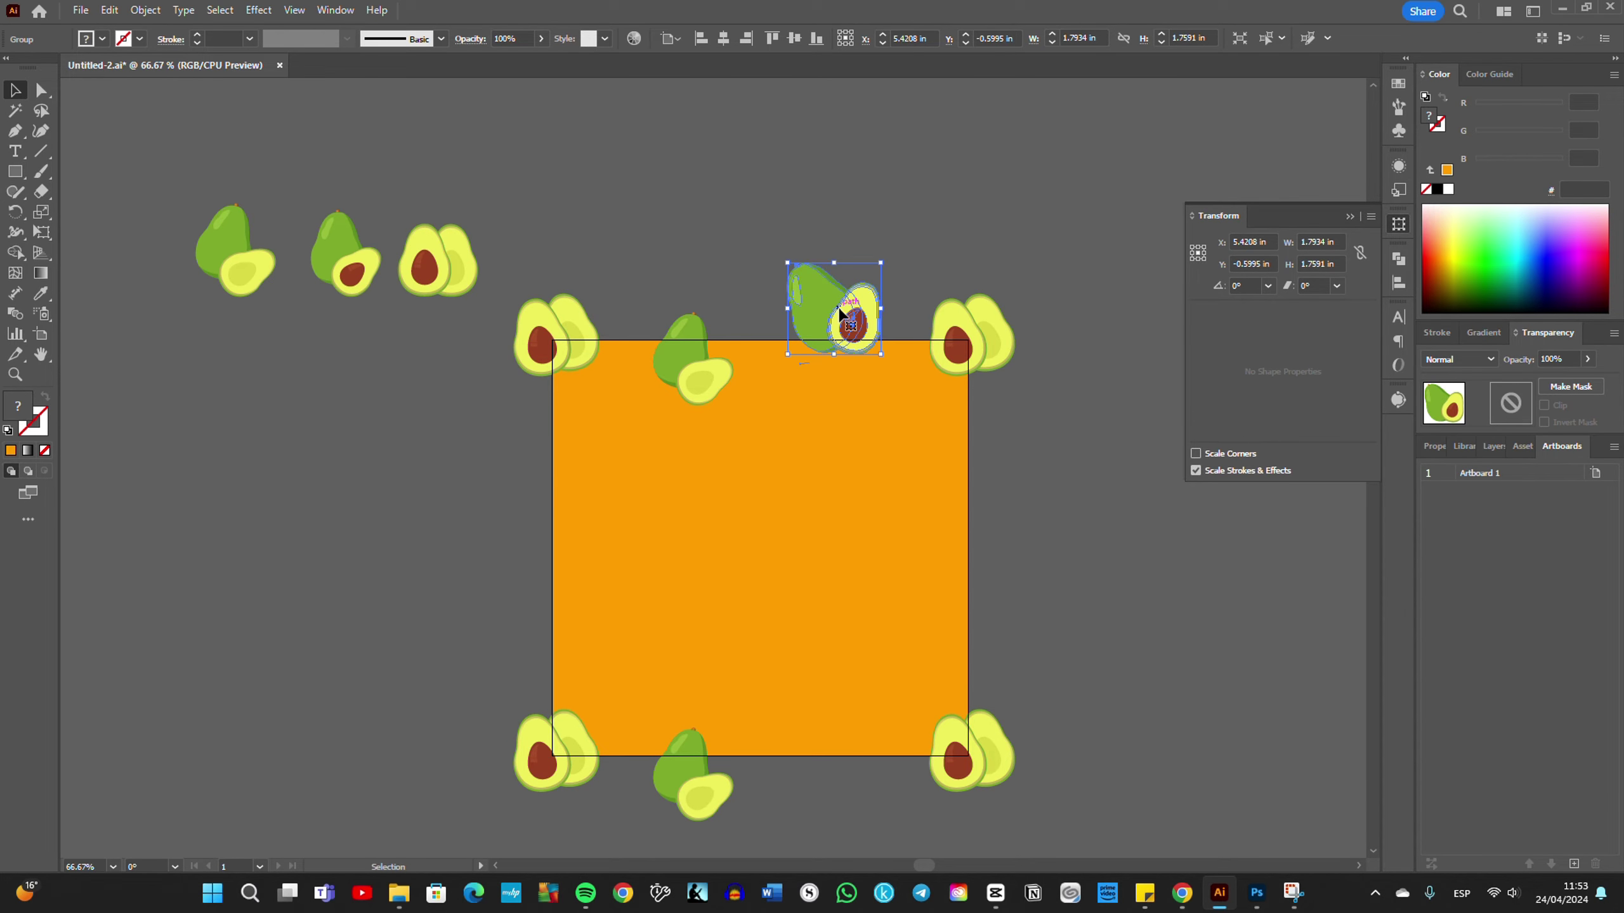
right_click(839, 314)
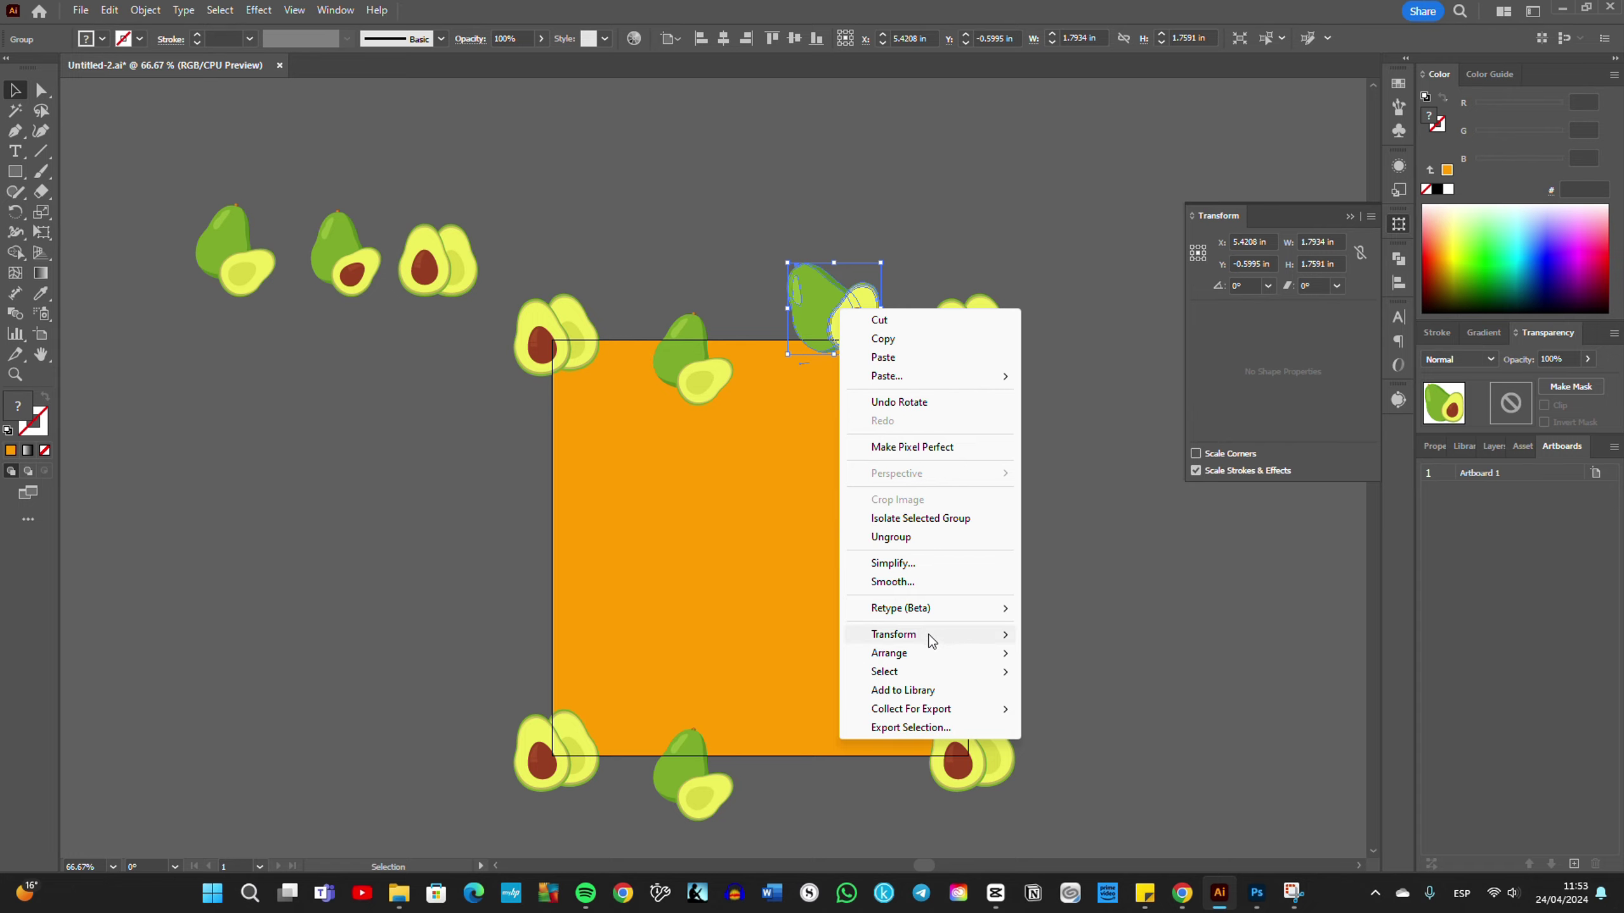
mouse_move(895, 634)
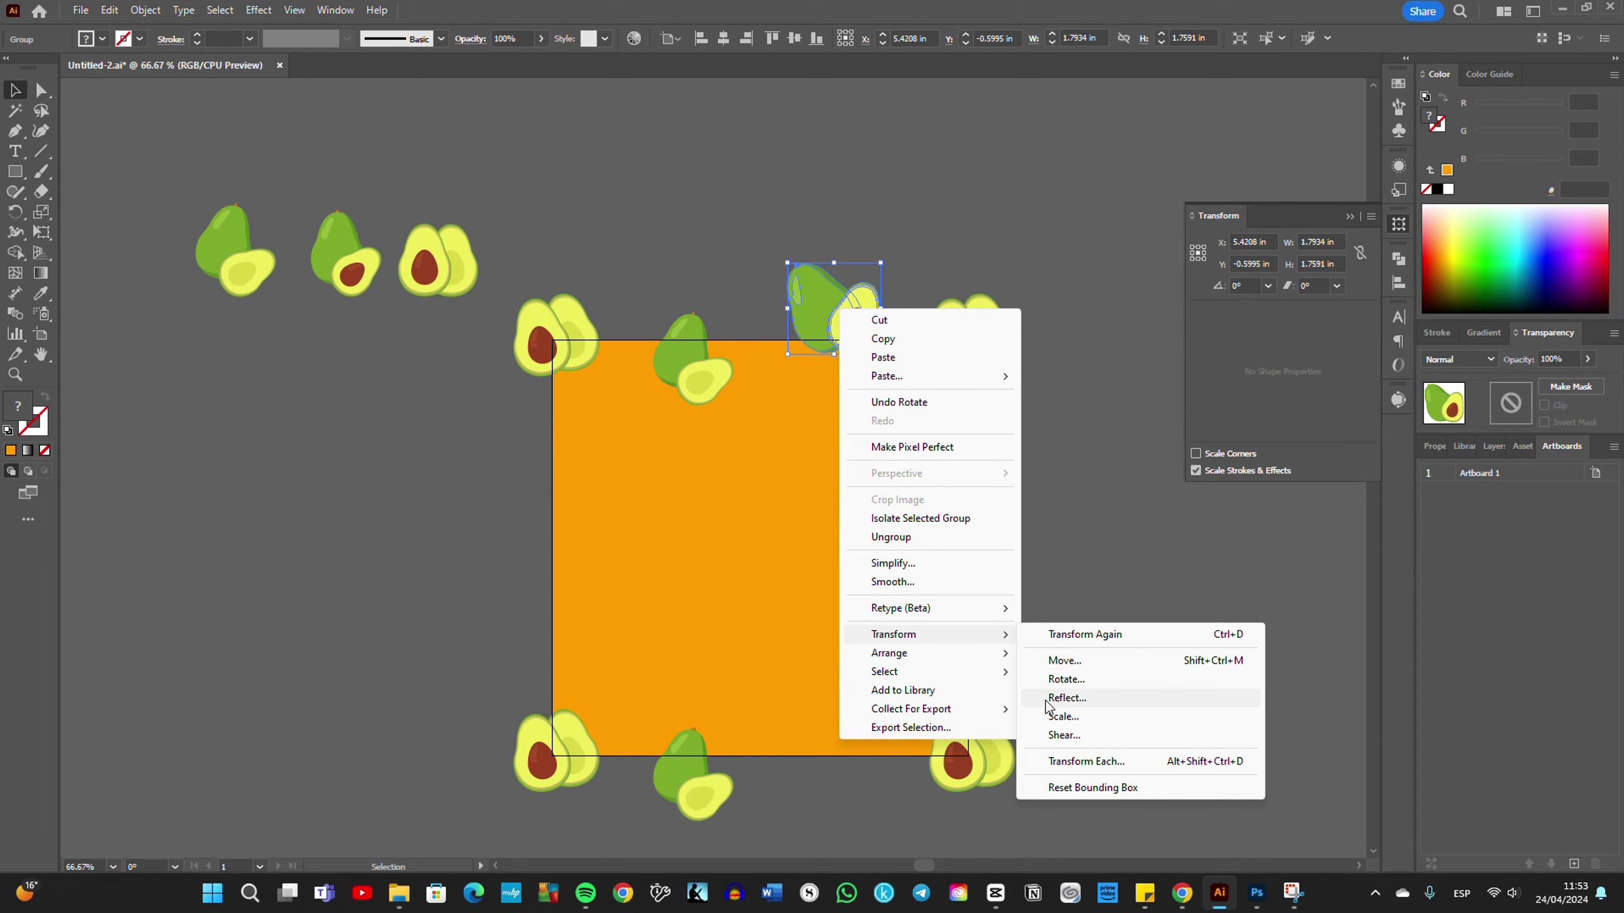
click(1091, 701)
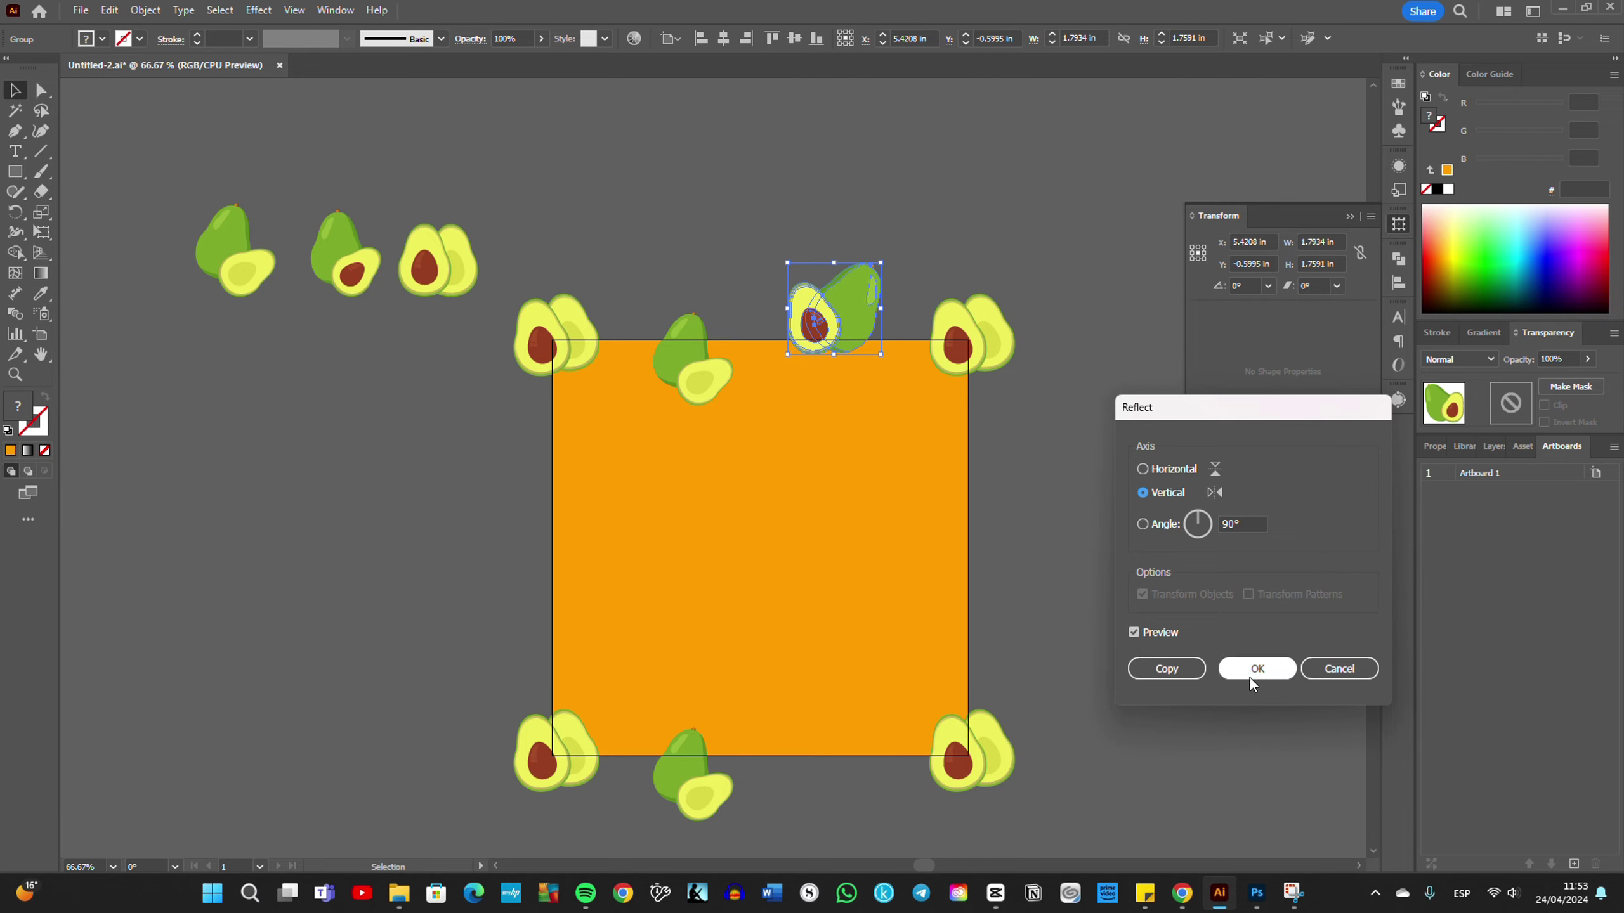
click(1255, 673)
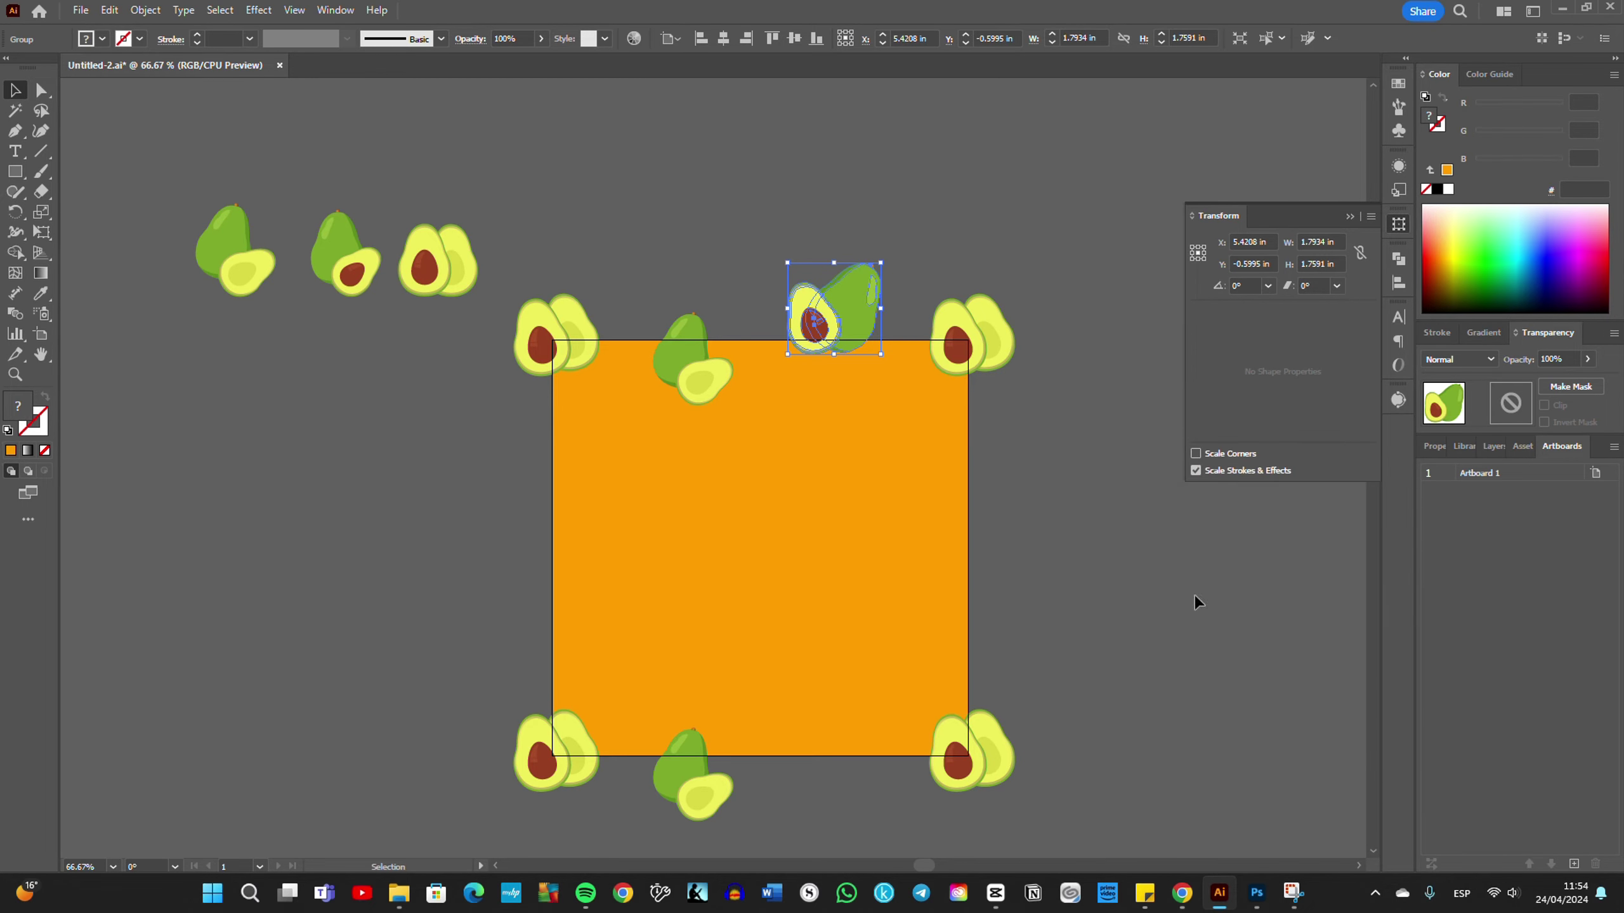
drag(886, 261, 874, 312)
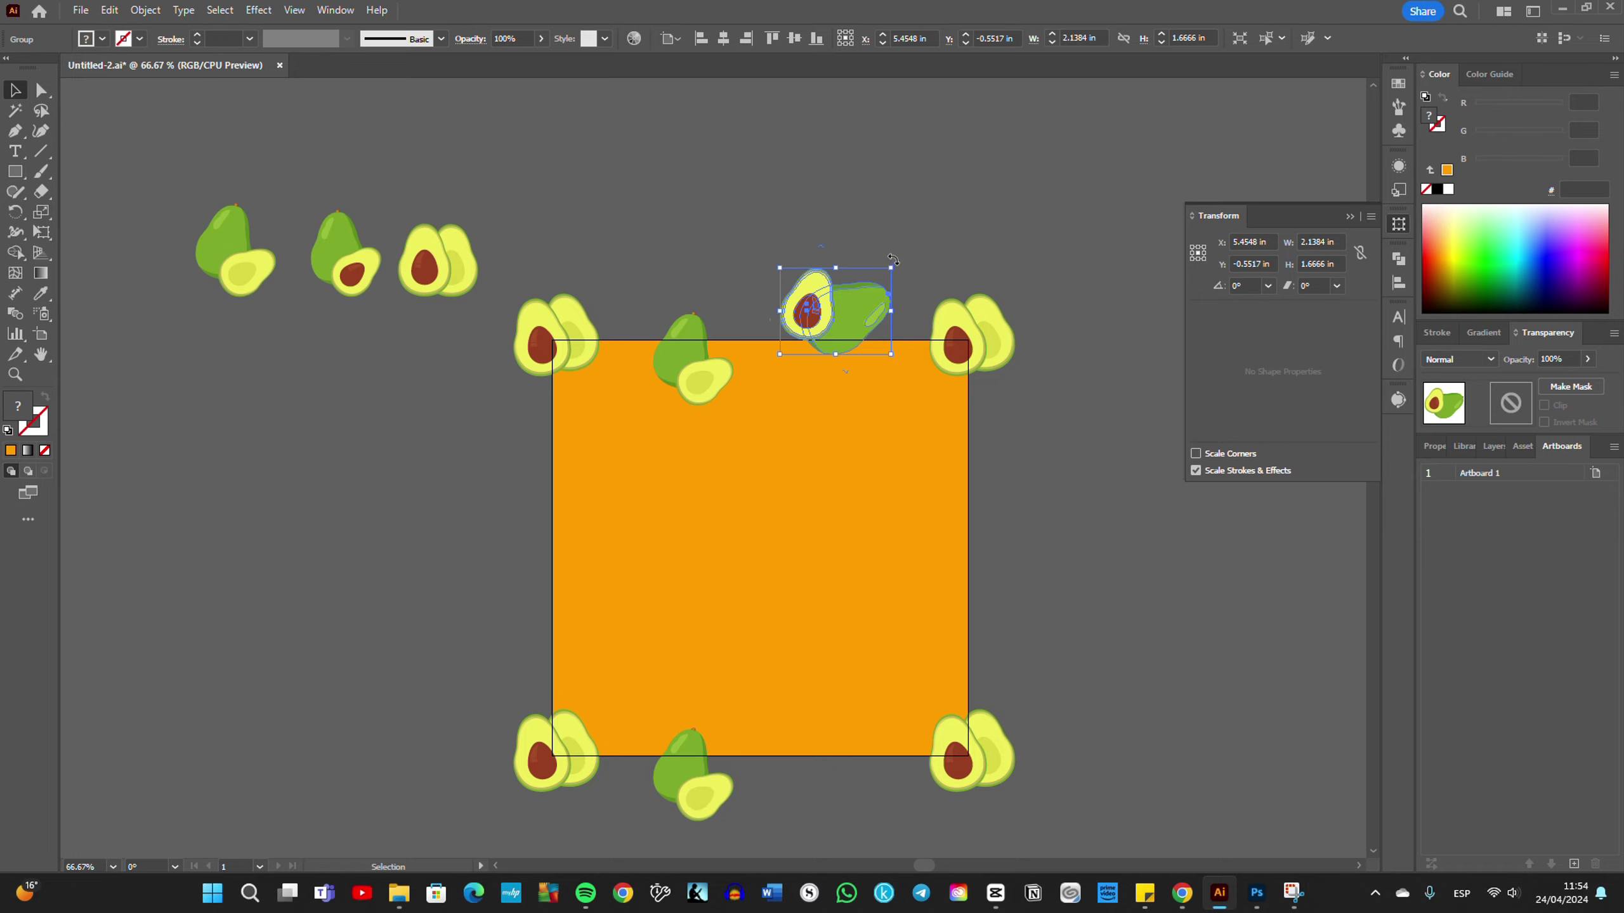
drag(891, 268, 840, 332)
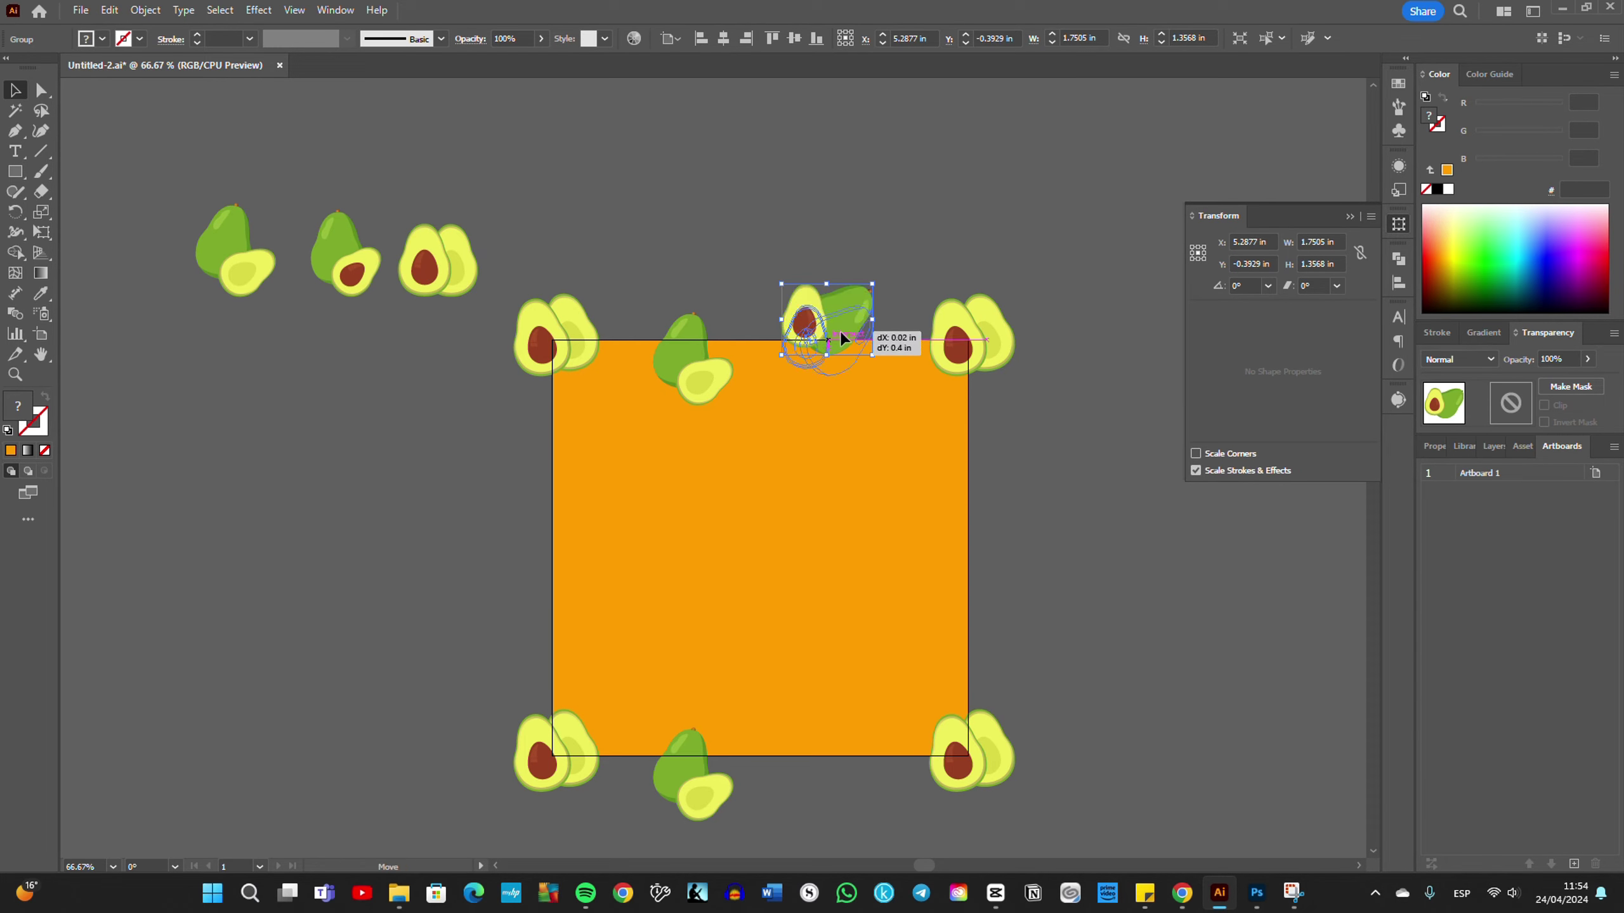
Step: Offset the avocado by Y 8.0036 to match it on the bottom edge, then reselect the top one
key(a)
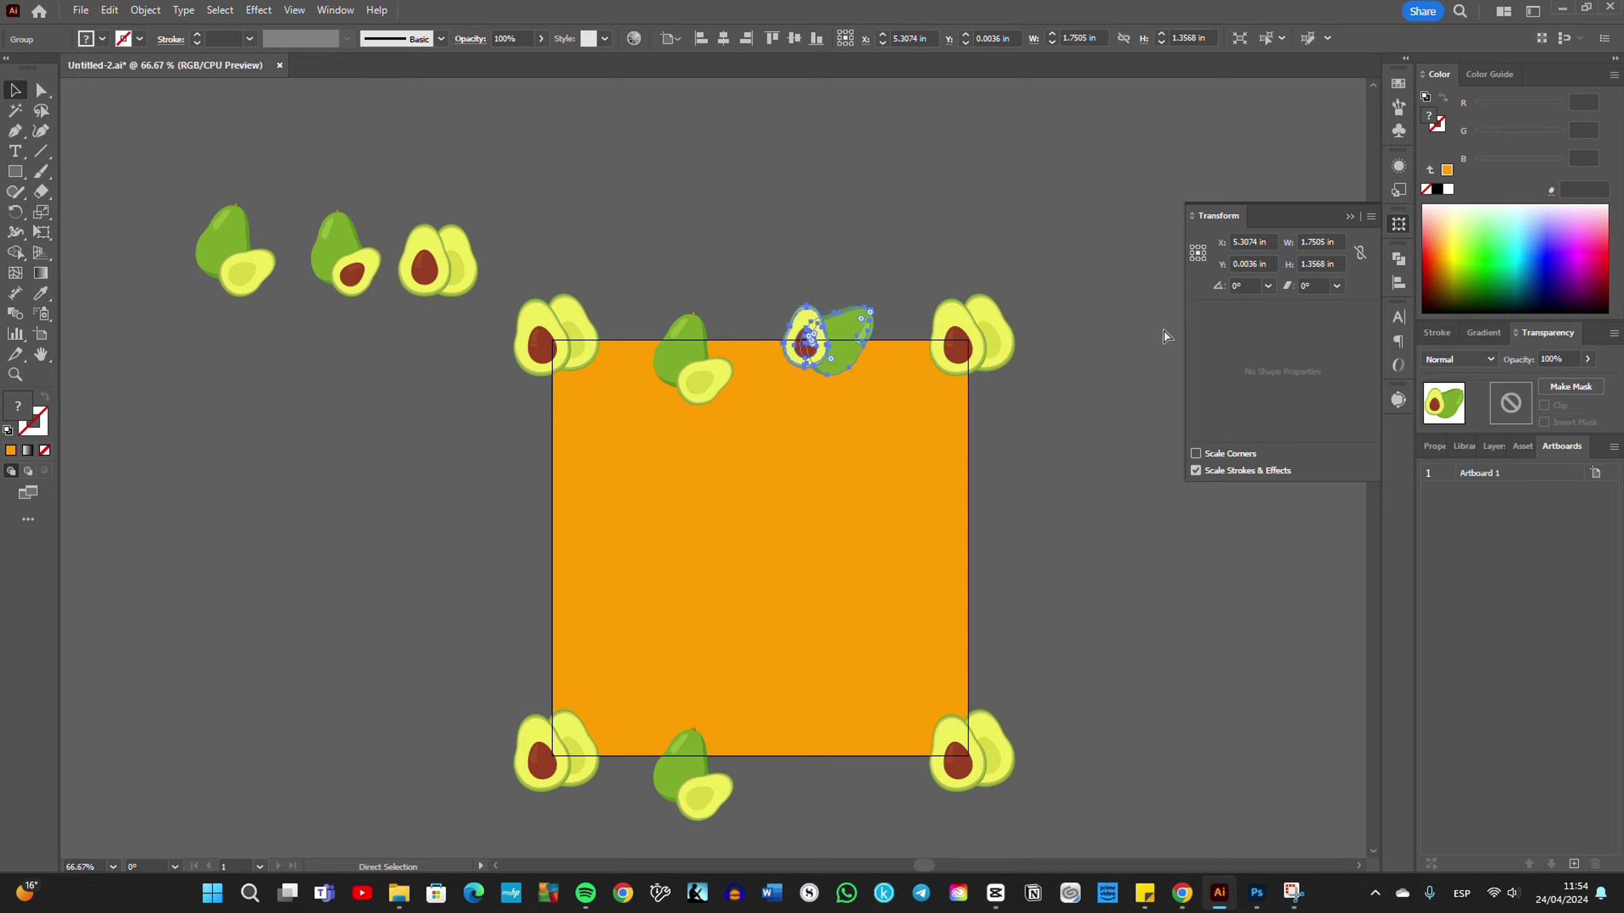
key(v)
click(1257, 264)
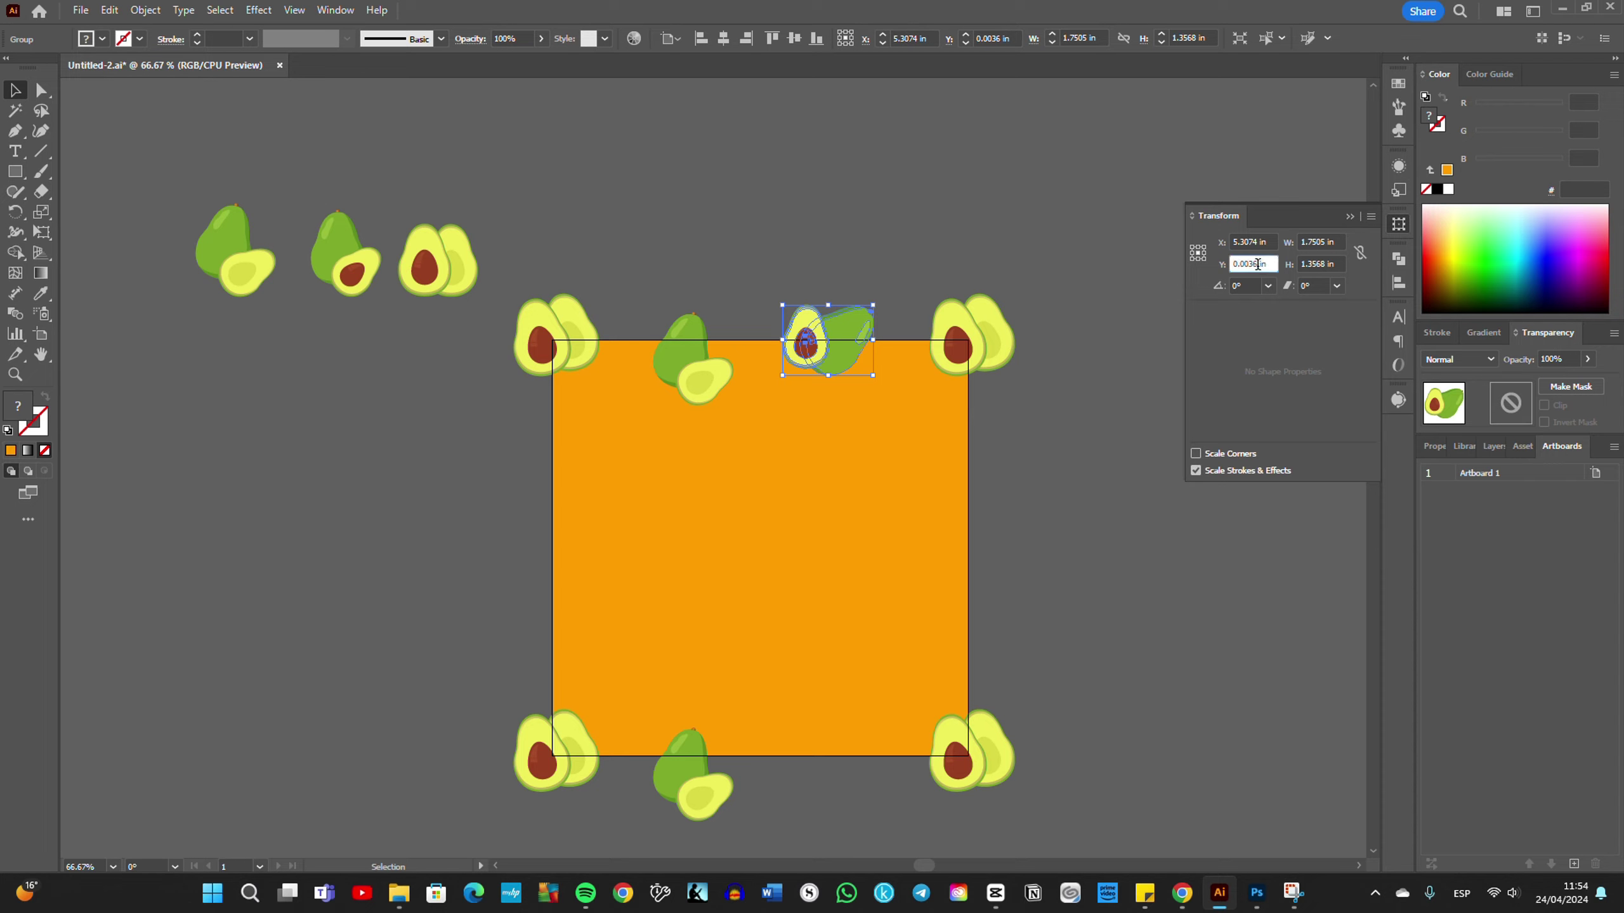
text(8.0036)
key(Return)
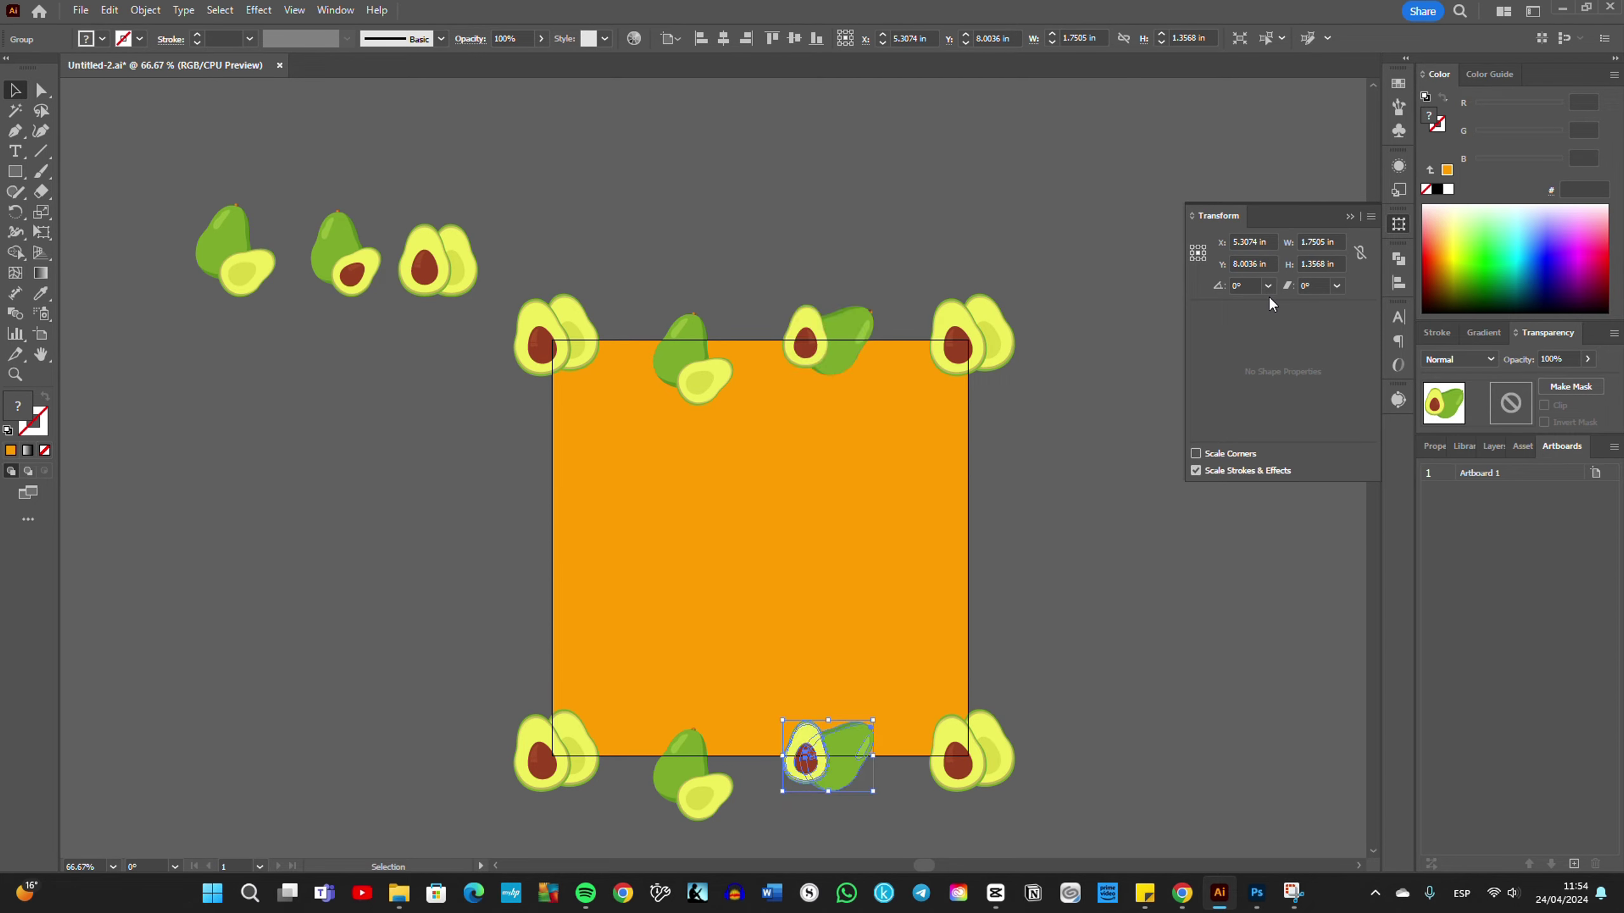
click(1071, 503)
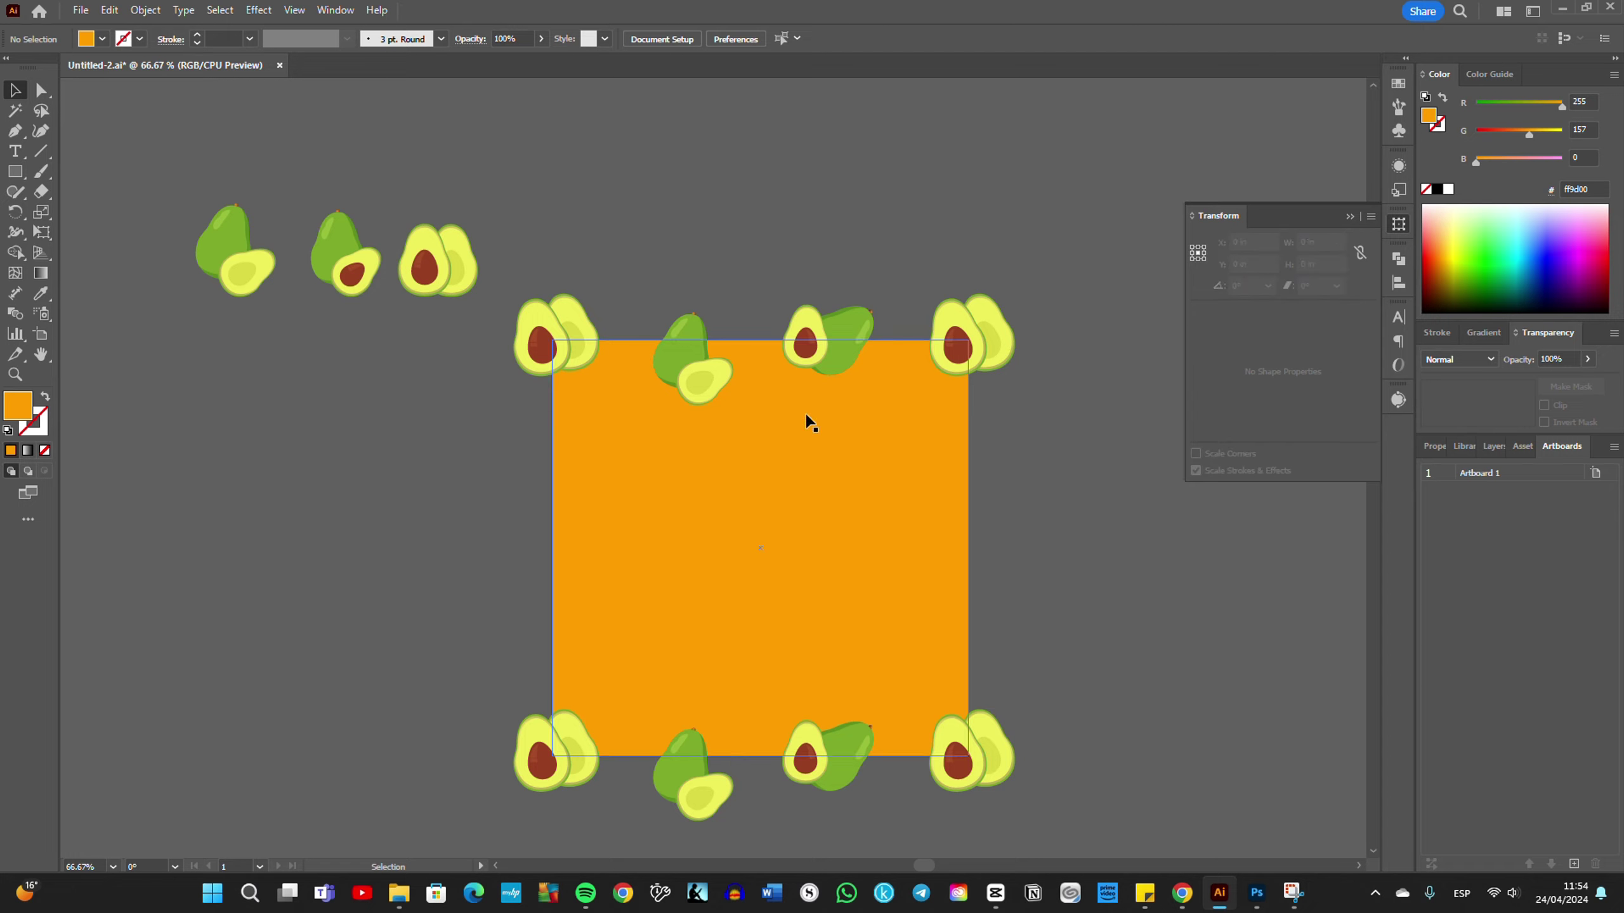
click(805, 362)
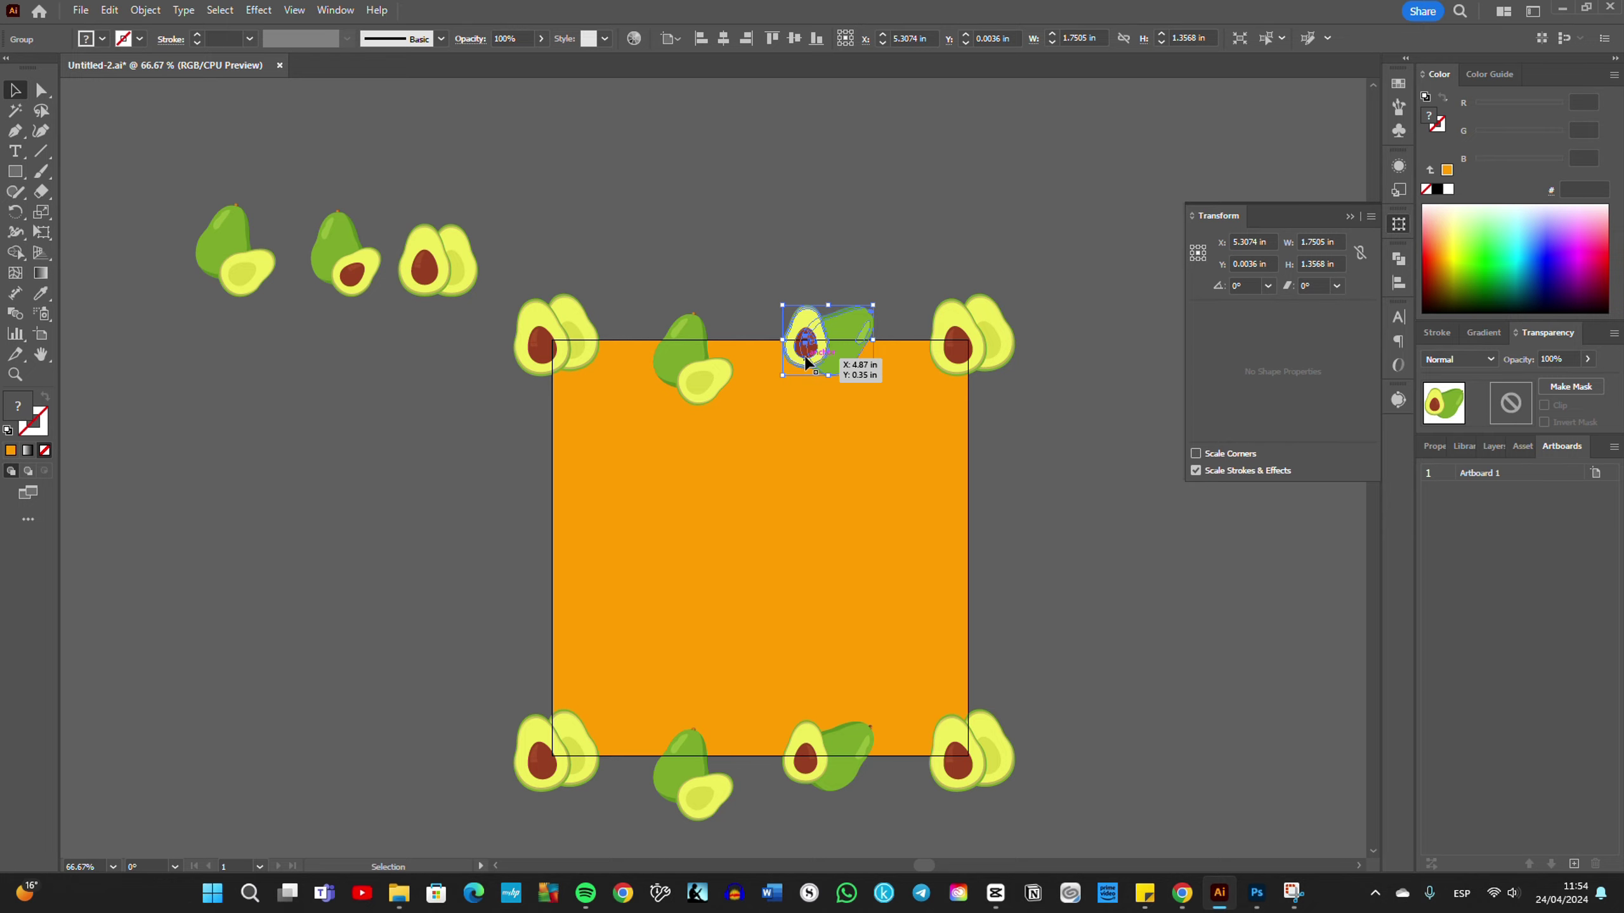
Step: Copy the top avocado onto the left edge, turn it upright, and place its match on the right edge
mouse_move(805, 363)
mouse_down()
mouse_move(538, 641)
mouse_move(527, 473)
mouse_up()
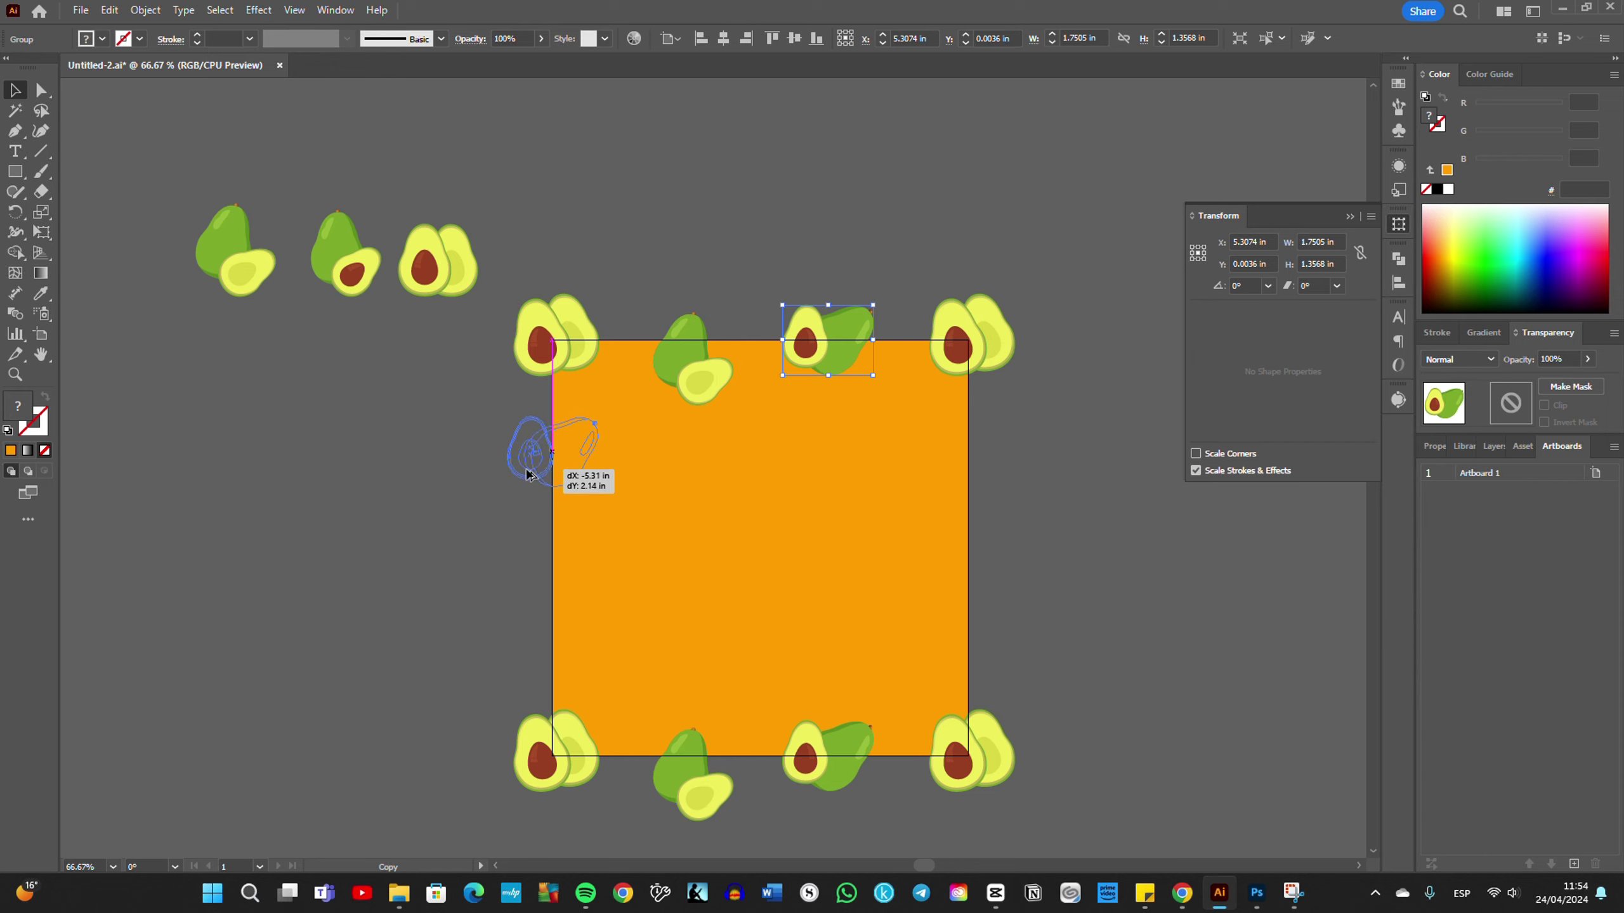
drag(527, 473, 531, 463)
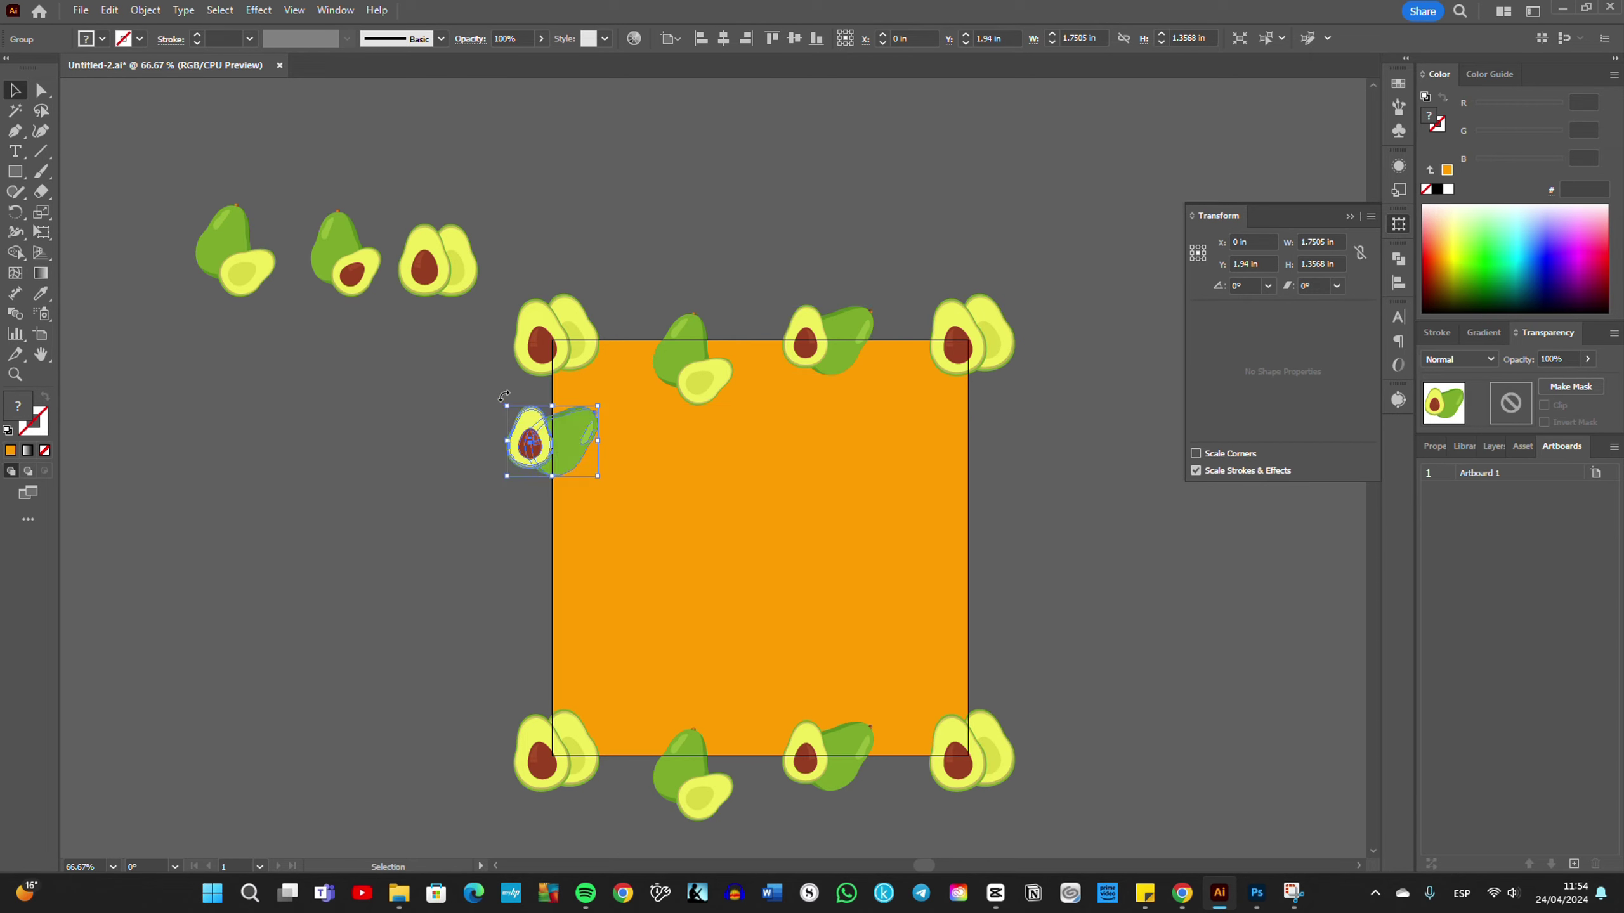
mouse_move(503, 396)
mouse_down()
mouse_move(477, 443)
mouse_move(566, 477)
mouse_up()
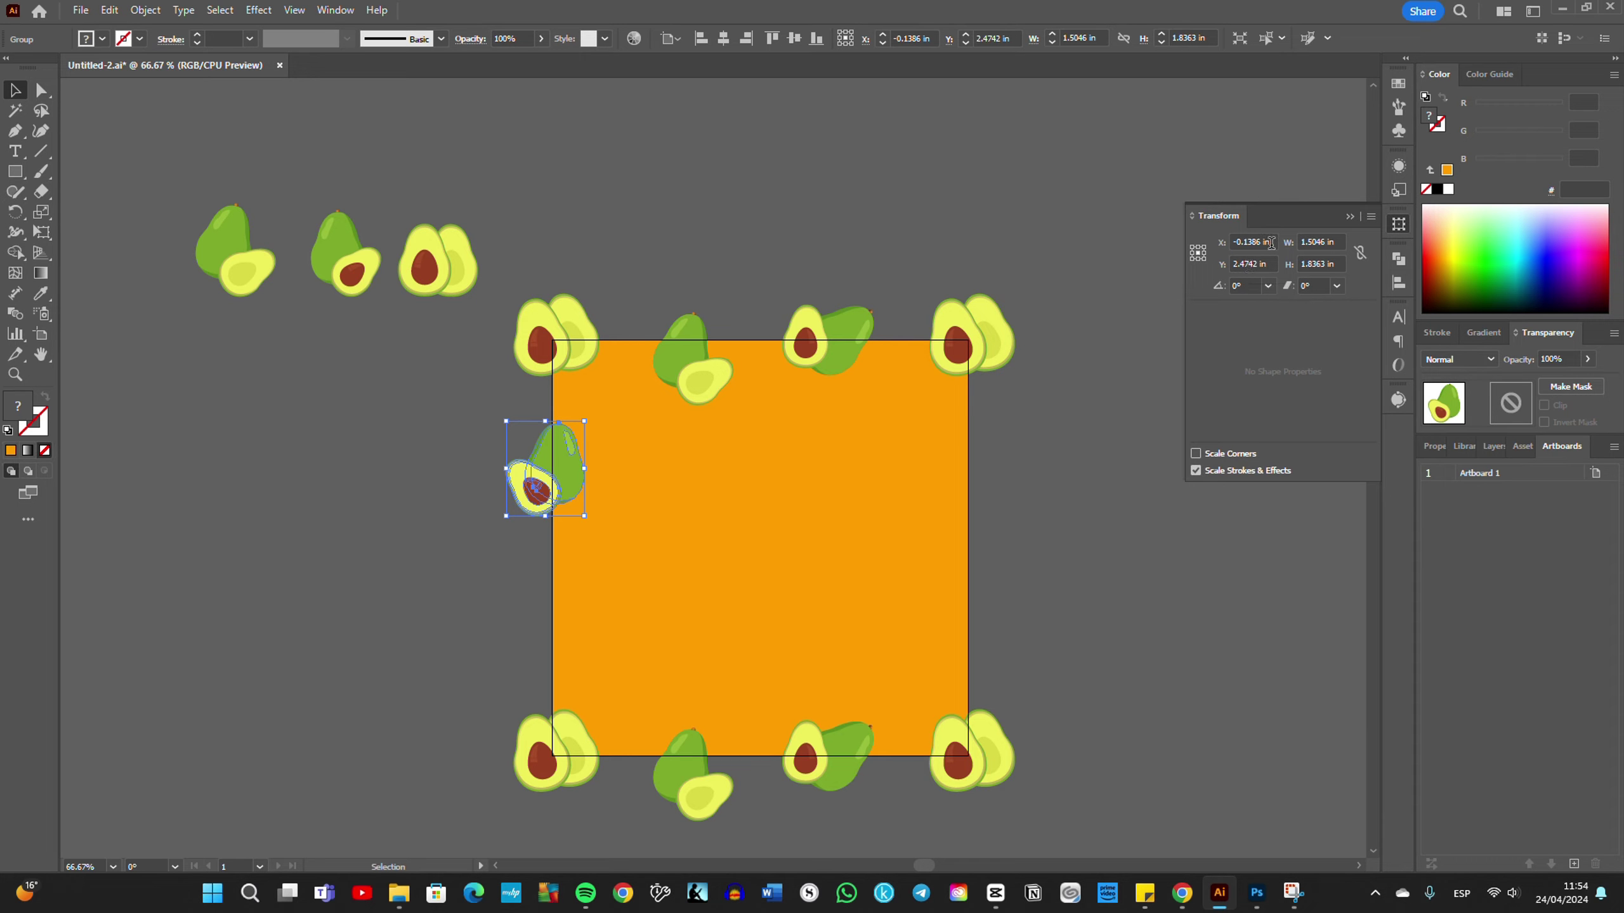
click(1263, 241)
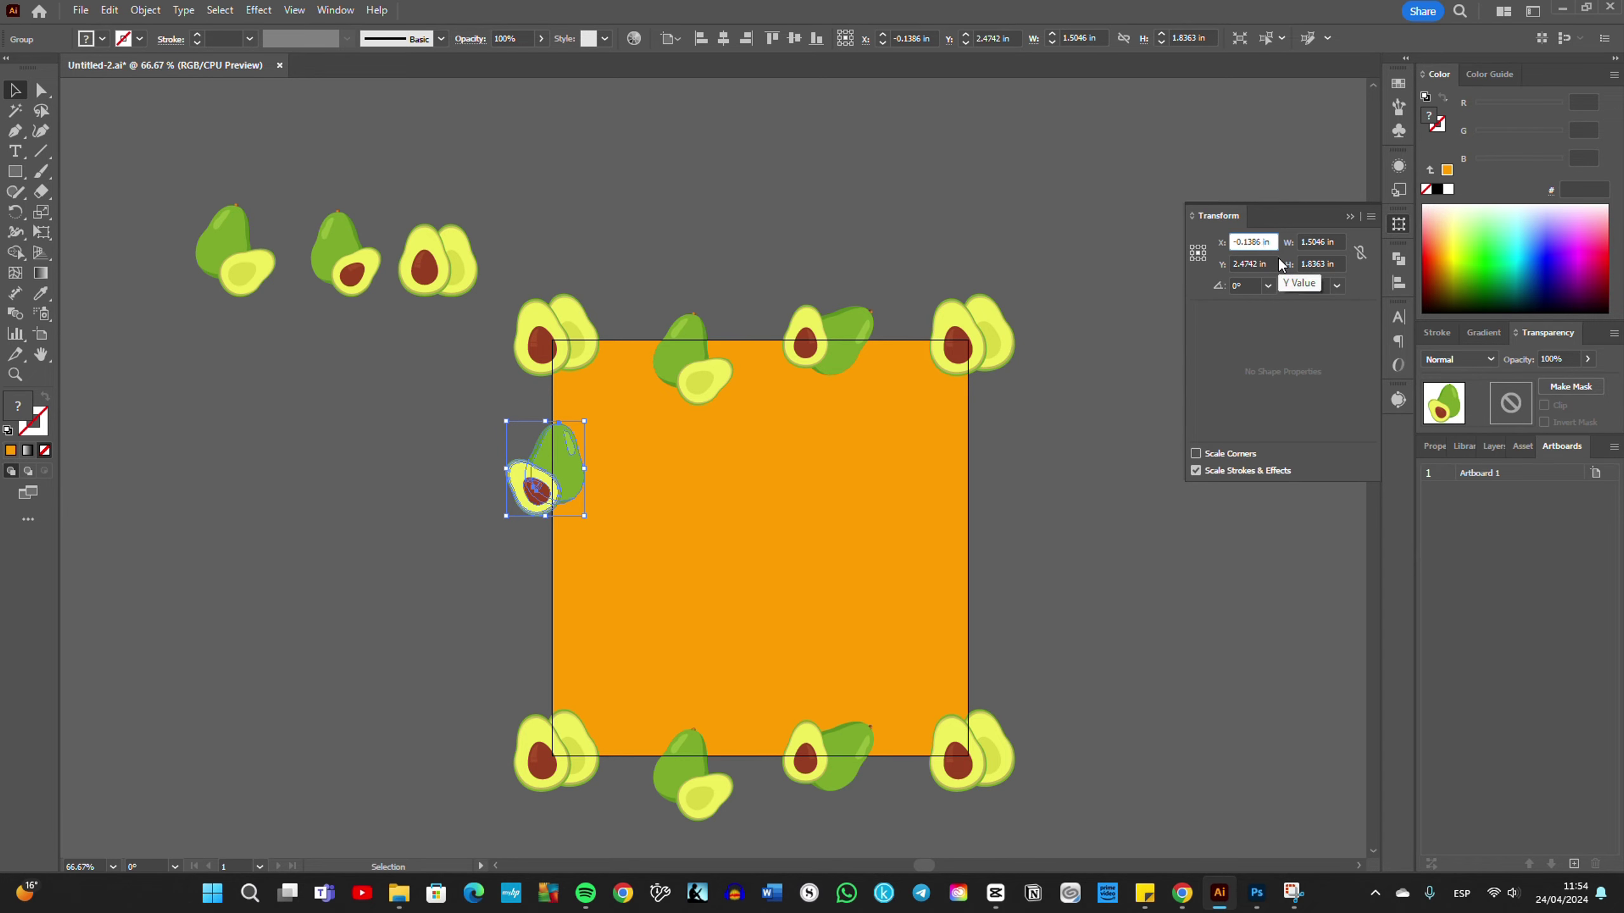
text(+8)
key(Return)
Step: Copy an avocado to the lower left edge, reflect and rotate it, then copy it 8 to the right
mouse_move(250, 265)
mouse_down()
mouse_move(531, 642)
mouse_move(566, 636)
mouse_up()
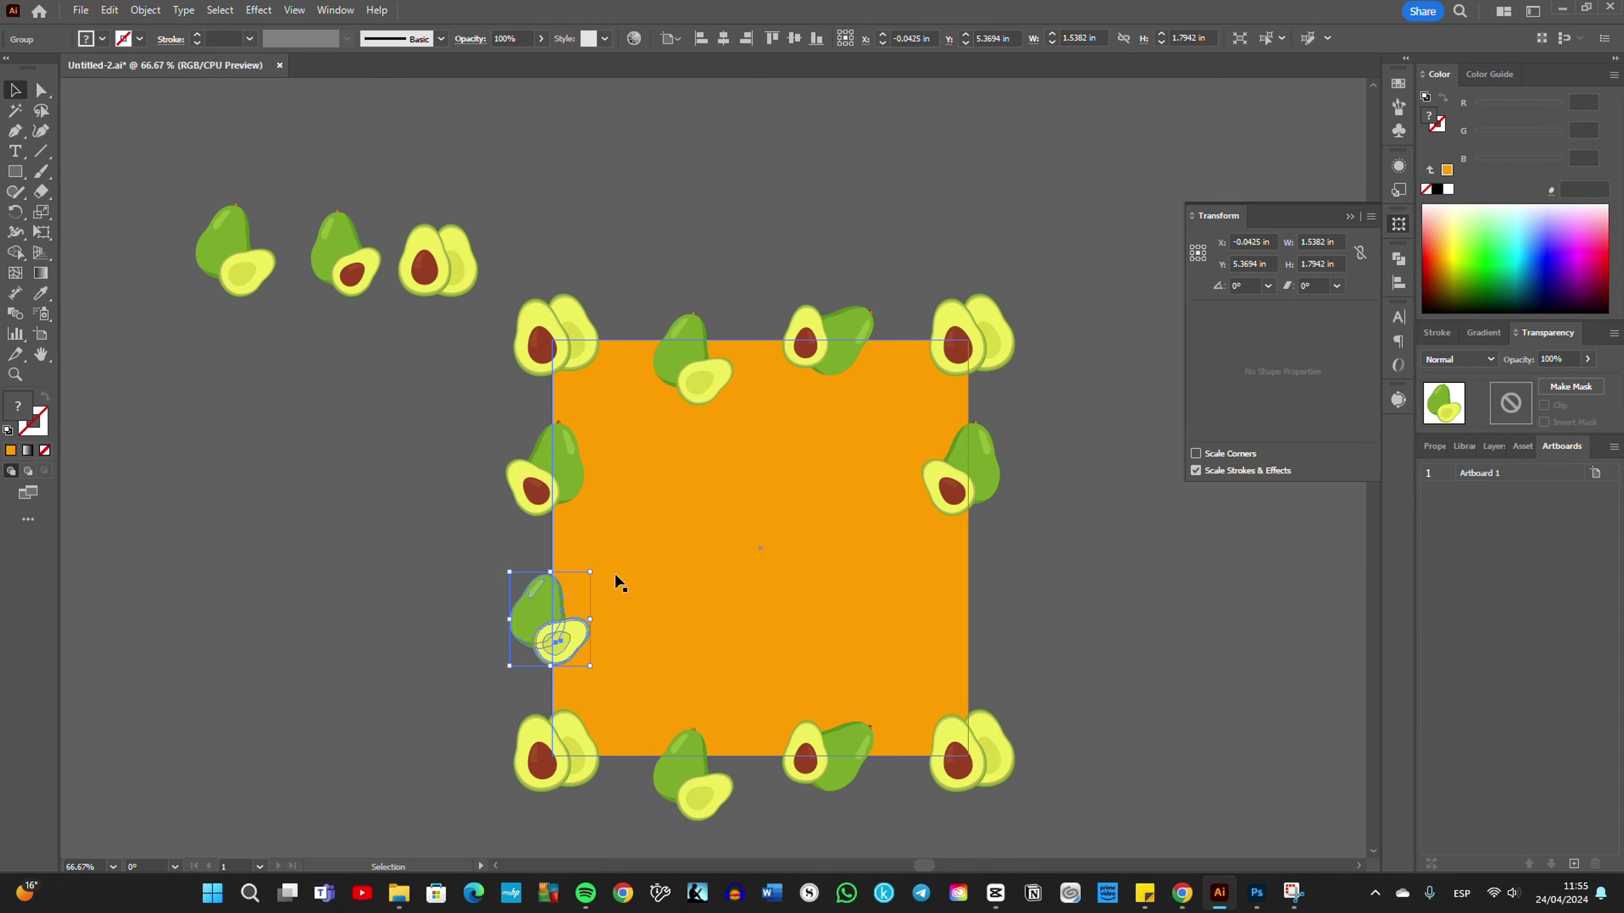
right_click(536, 619)
click(758, 576)
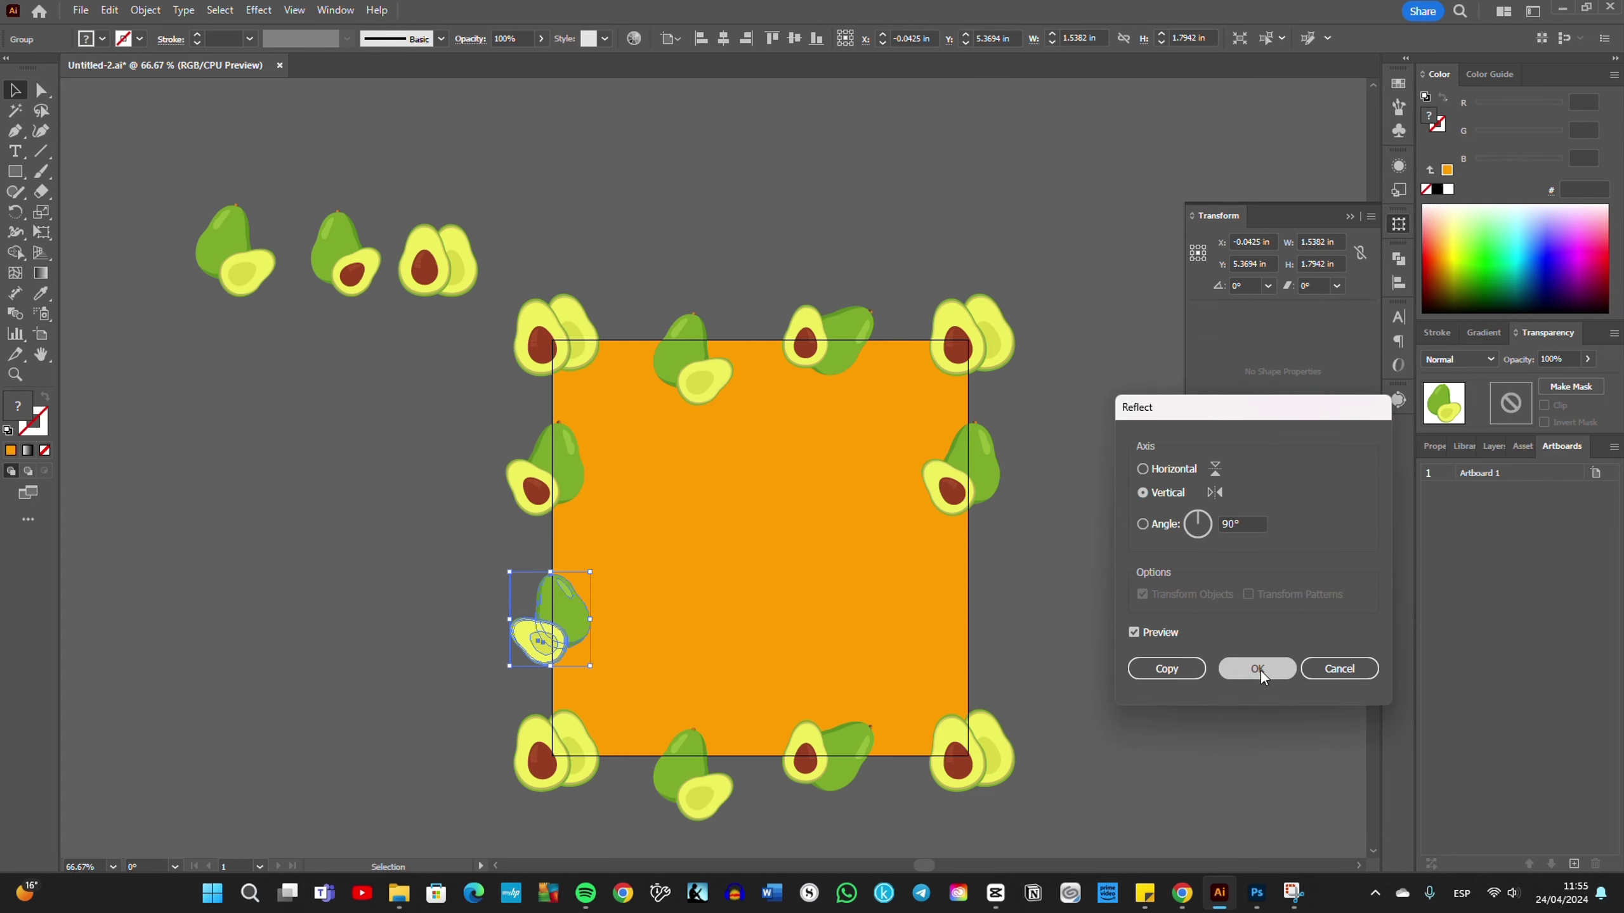
click(1260, 673)
mouse_move(601, 674)
mouse_down()
mouse_move(562, 686)
mouse_move(594, 642)
mouse_up()
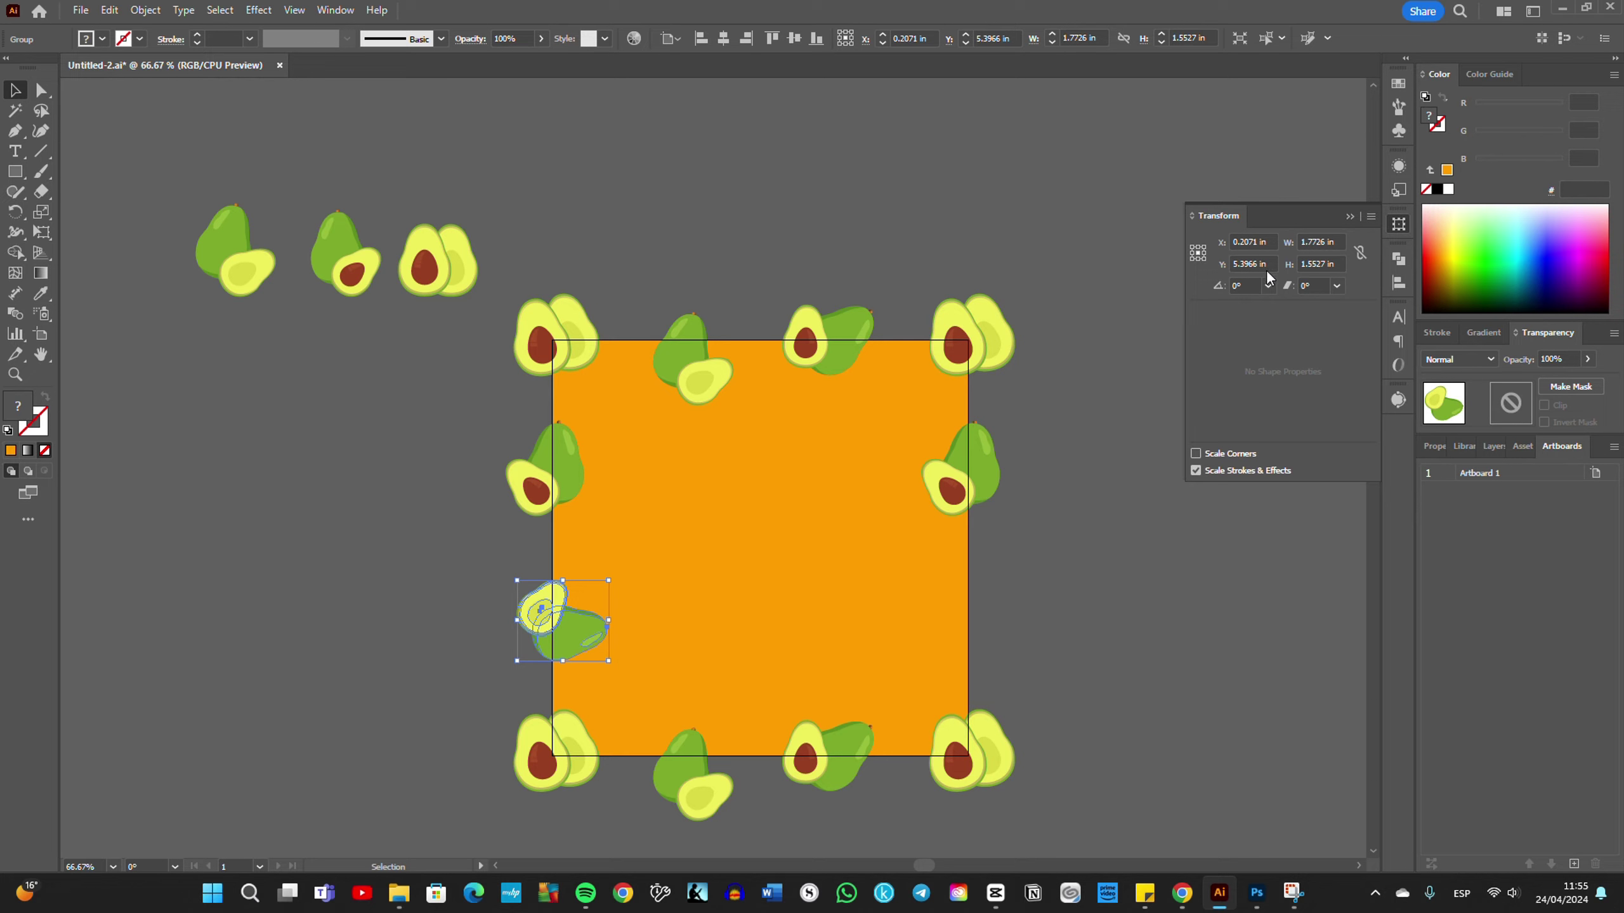
click(1257, 243)
key(alt+Return)
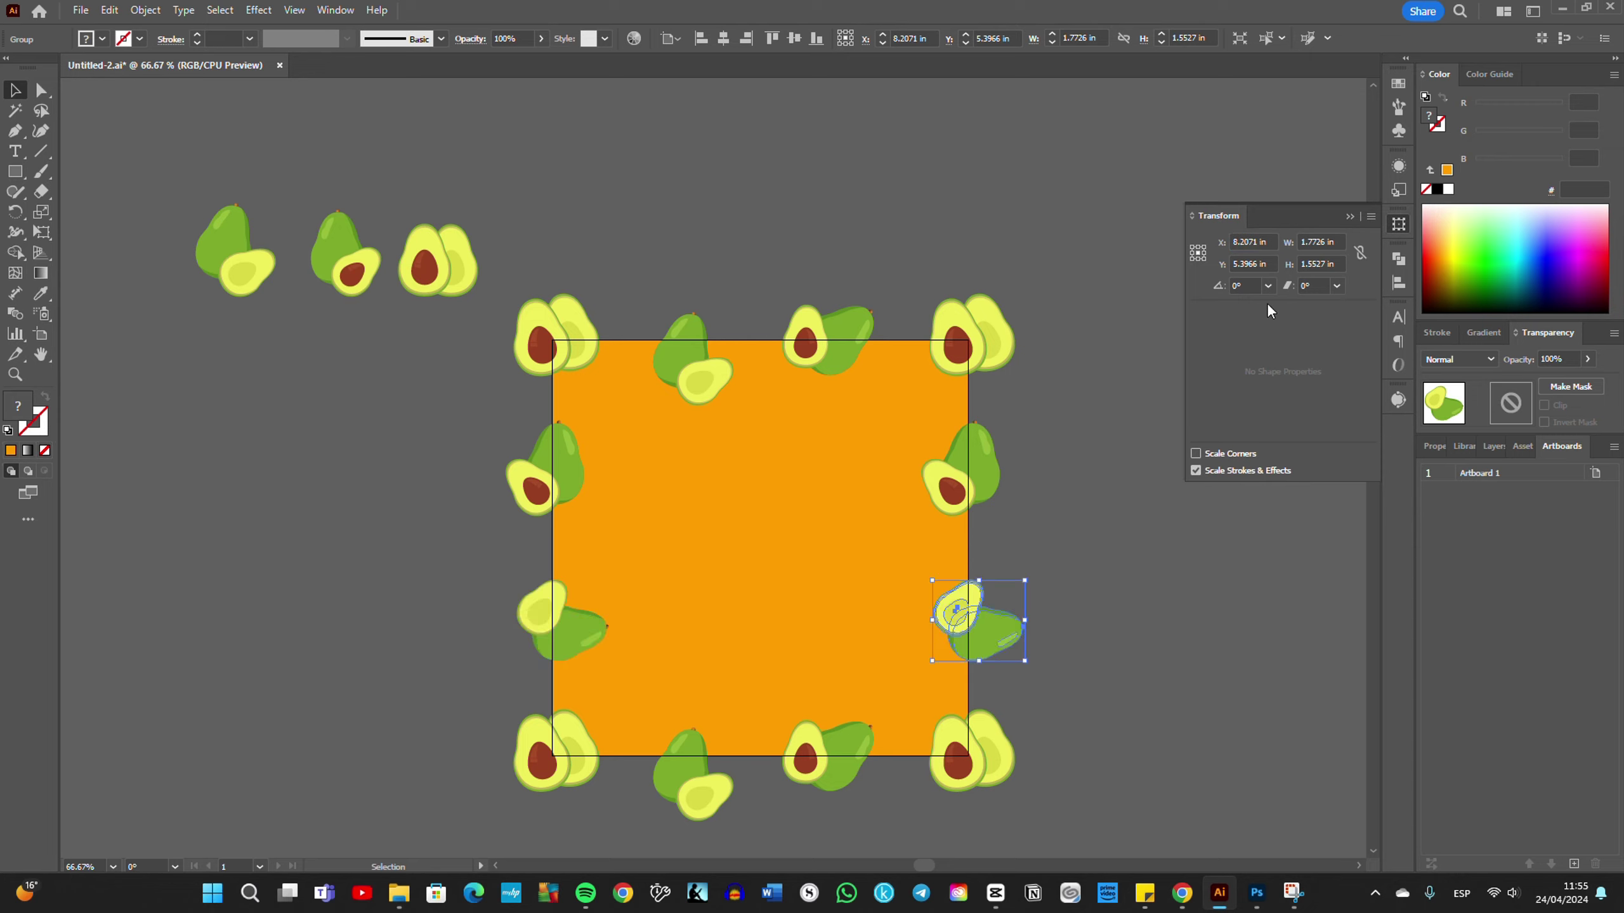
click(257, 532)
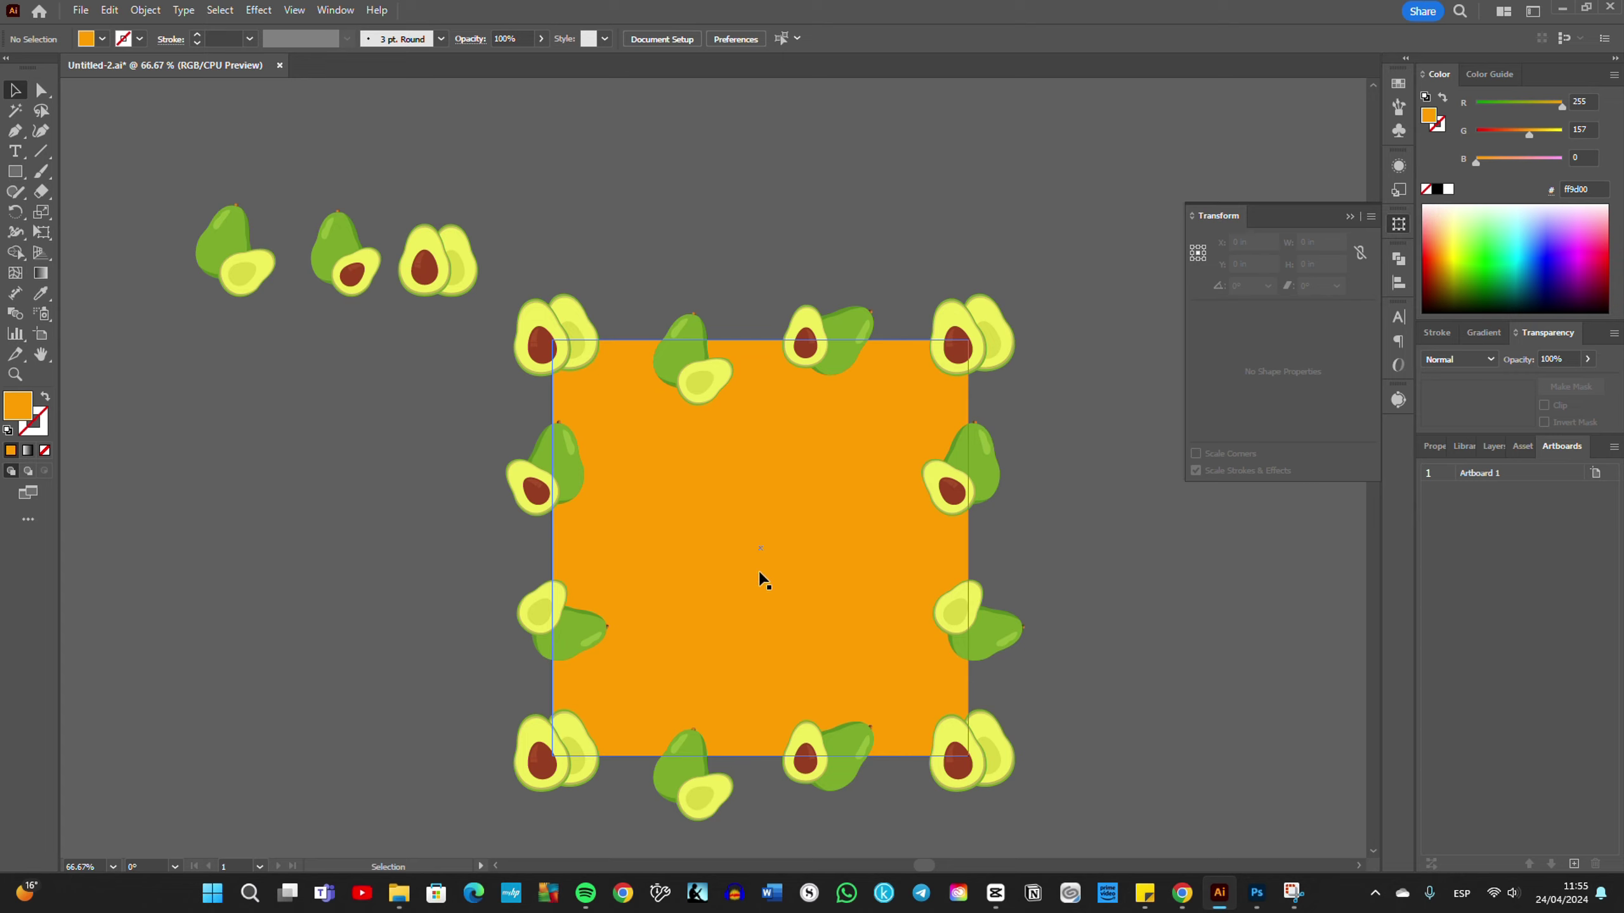
Step: Separate the loose avocado halves and the pit avocado so each piece can be copied
click(438, 273)
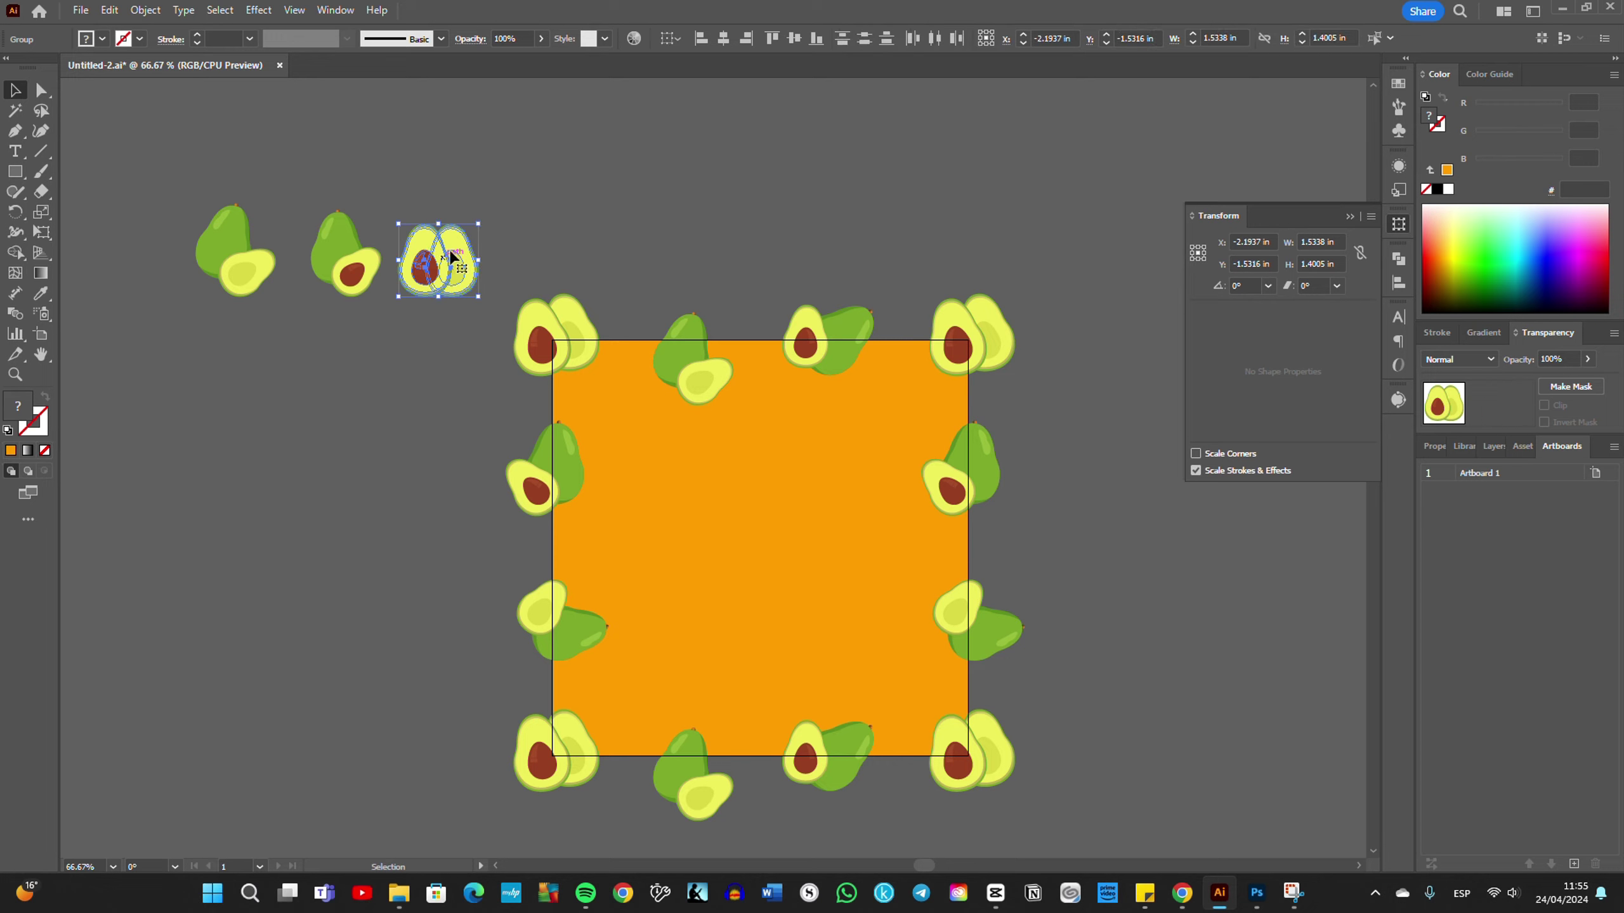
click(521, 213)
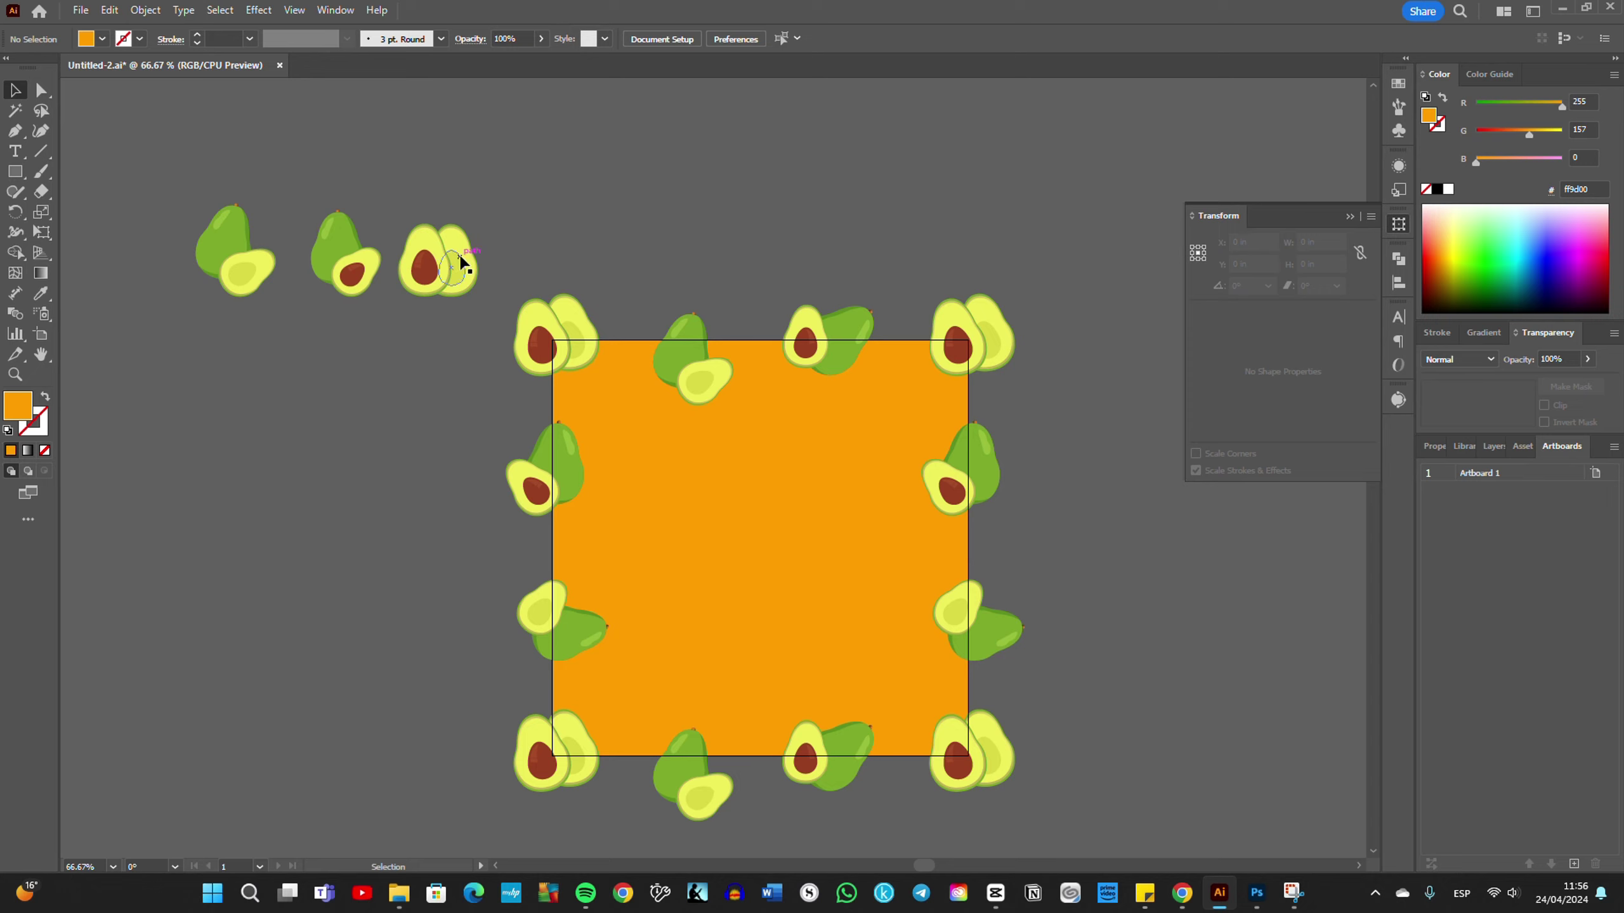
drag(462, 262, 521, 228)
drag(418, 272, 422, 314)
click(349, 274)
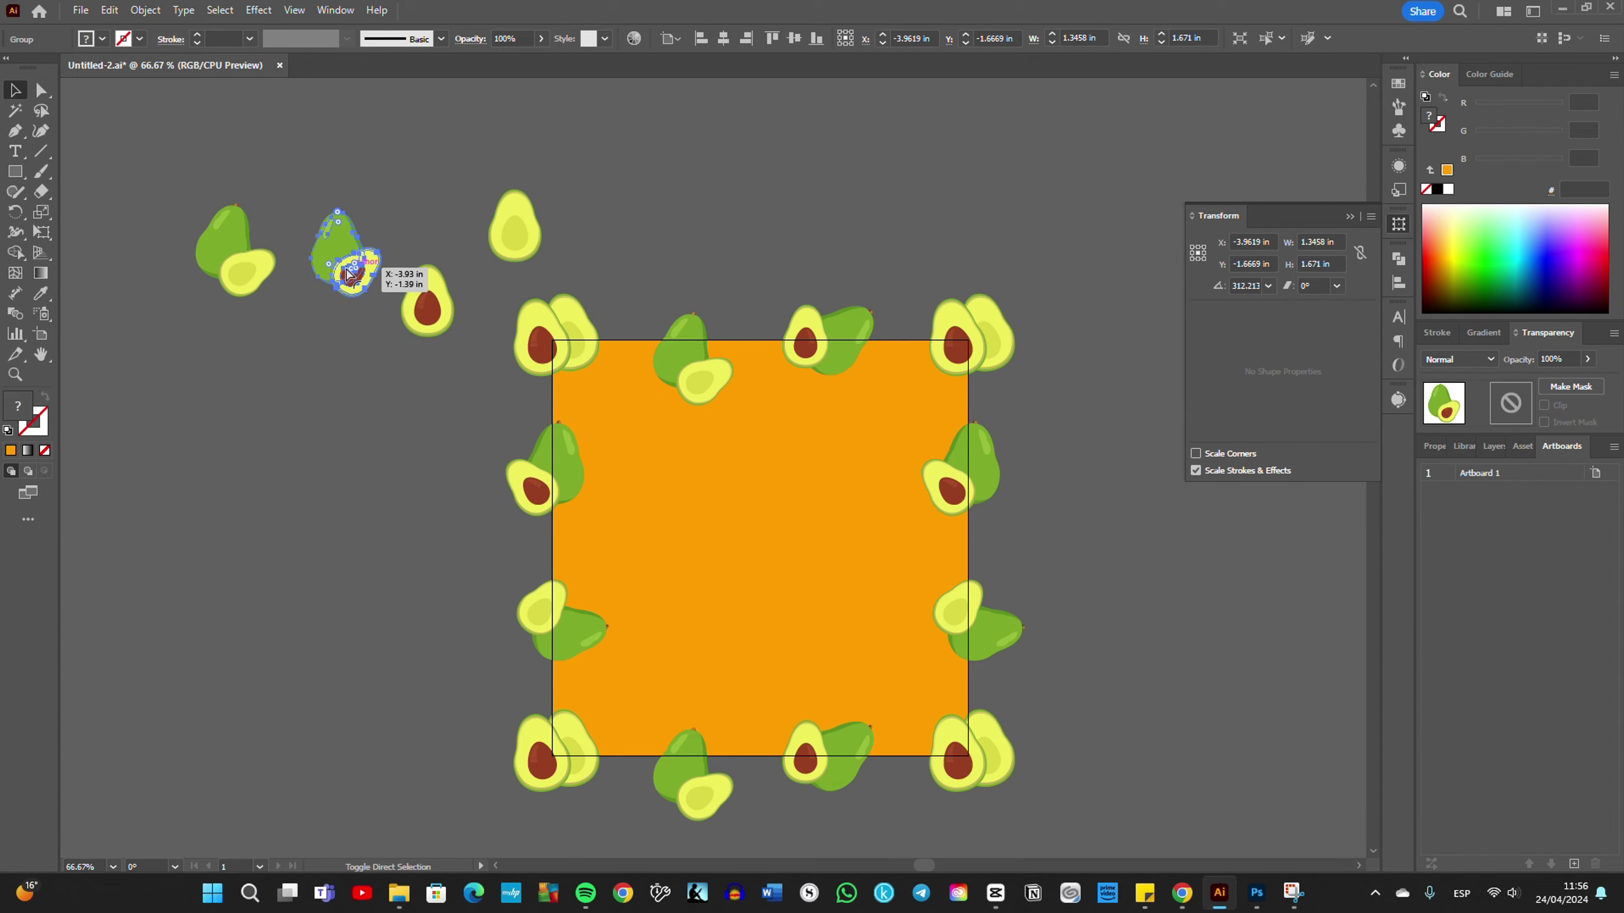
drag(349, 274, 421, 210)
click(355, 367)
drag(525, 217, 660, 446)
Step: Place pale-half, pit and green avocado copies on the tile, tilting and reflecting one
mouse_move(427, 315)
mouse_down()
mouse_move(831, 640)
mouse_move(841, 617)
mouse_up()
mouse_move(336, 246)
mouse_down()
mouse_move(894, 664)
mouse_move(906, 464)
mouse_up()
drag(895, 666, 714, 591)
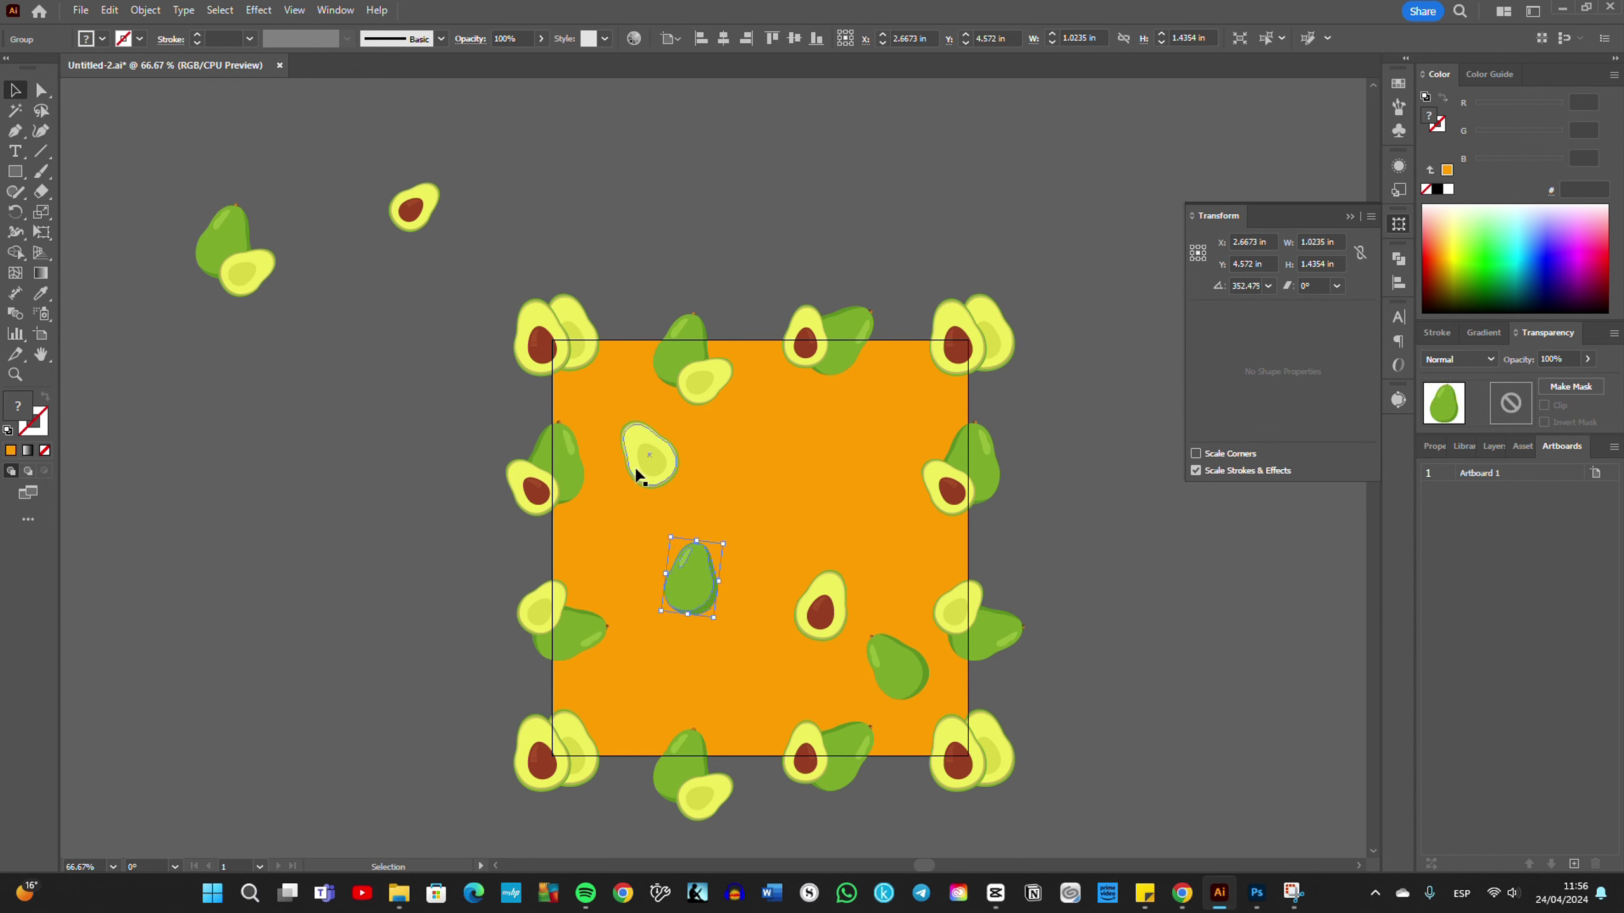
mouse_move(637, 474)
mouse_down()
mouse_move(753, 539)
mouse_move(782, 584)
mouse_up()
click(820, 607)
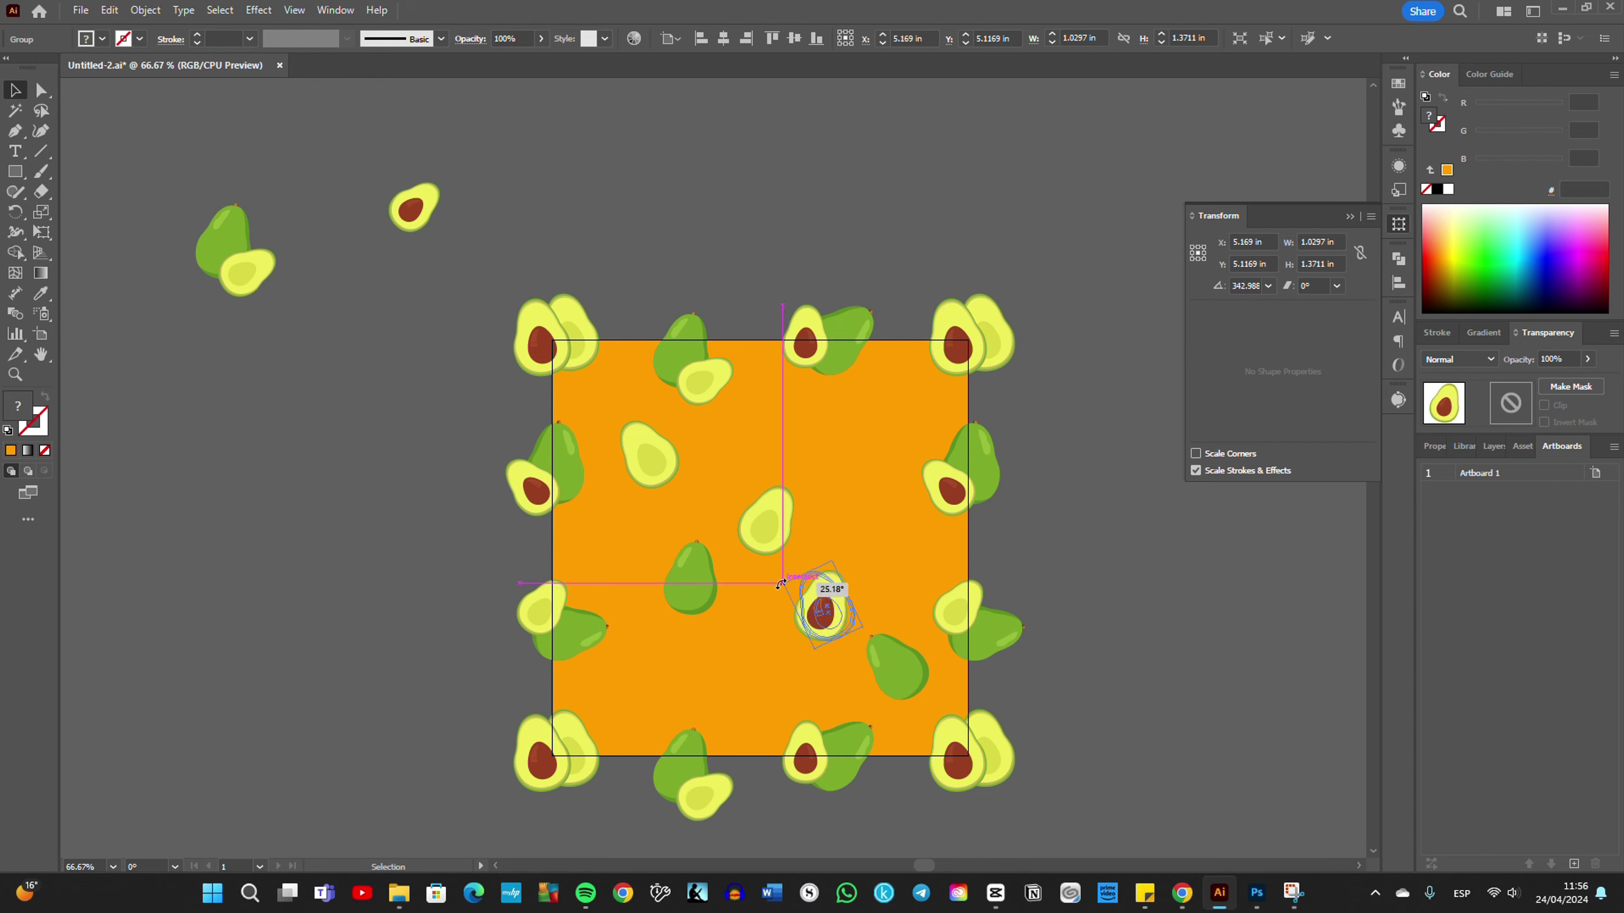
mouse_move(412, 208)
mouse_down()
mouse_move(755, 427)
mouse_move(796, 474)
mouse_move(652, 687)
mouse_up()
right_click(652, 688)
click(883, 636)
click(1250, 667)
Step: Scatter more green, pit and pale avocado copies inside the square, turning one sideways
click(691, 579)
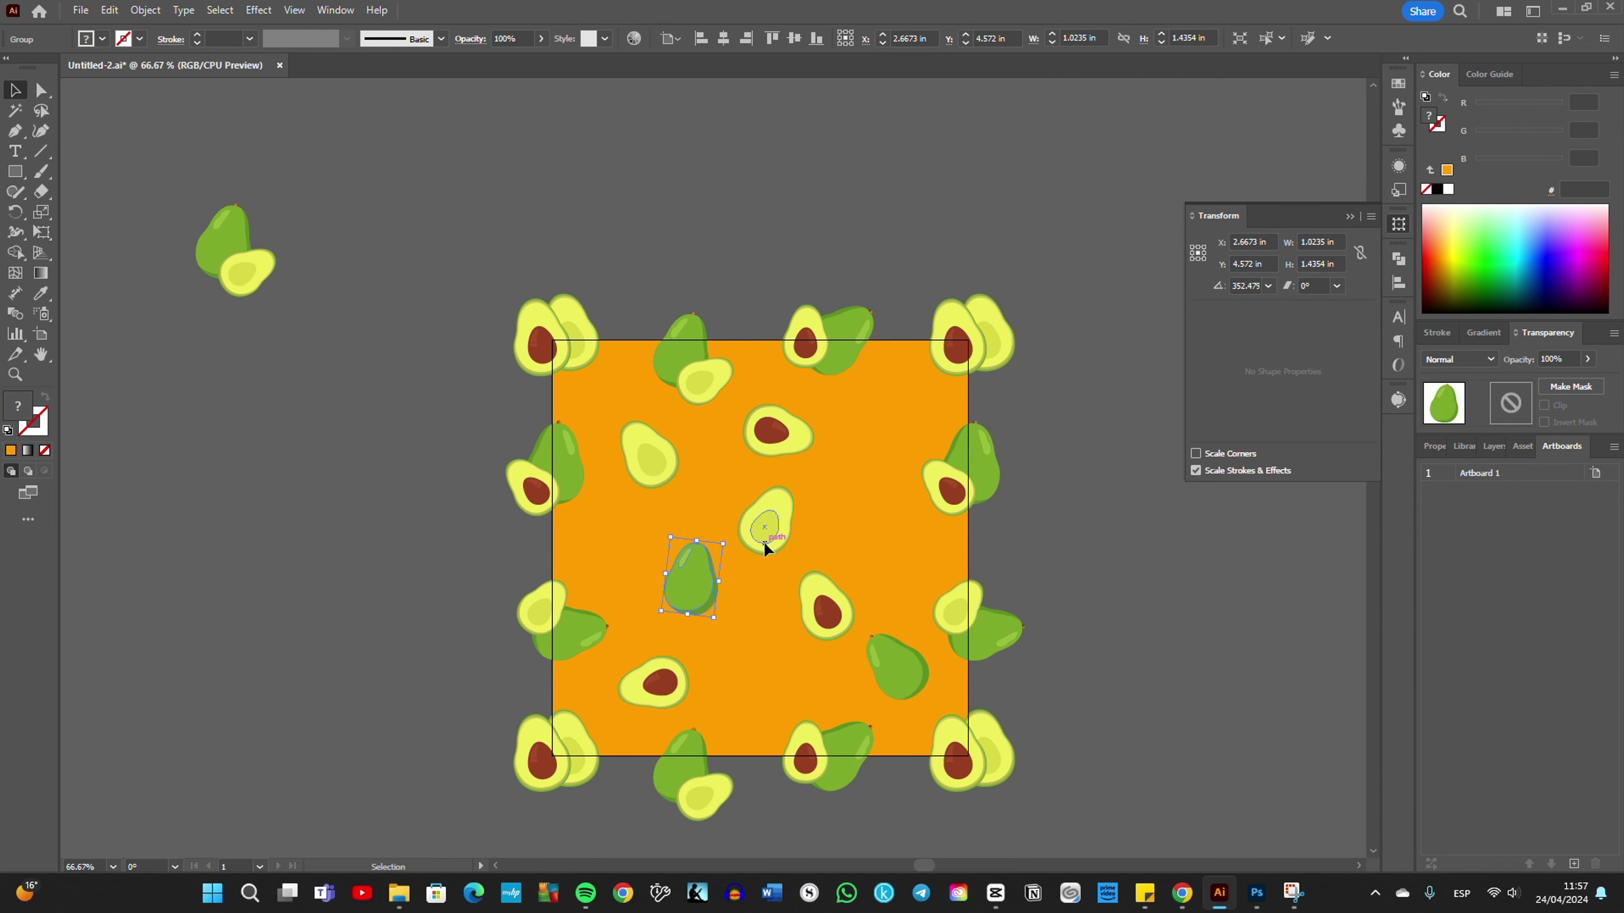
drag(765, 549, 743, 671)
drag(845, 601, 854, 578)
drag(754, 660, 767, 656)
drag(702, 566, 889, 415)
drag(698, 584, 682, 586)
drag(820, 597, 599, 538)
click(682, 587)
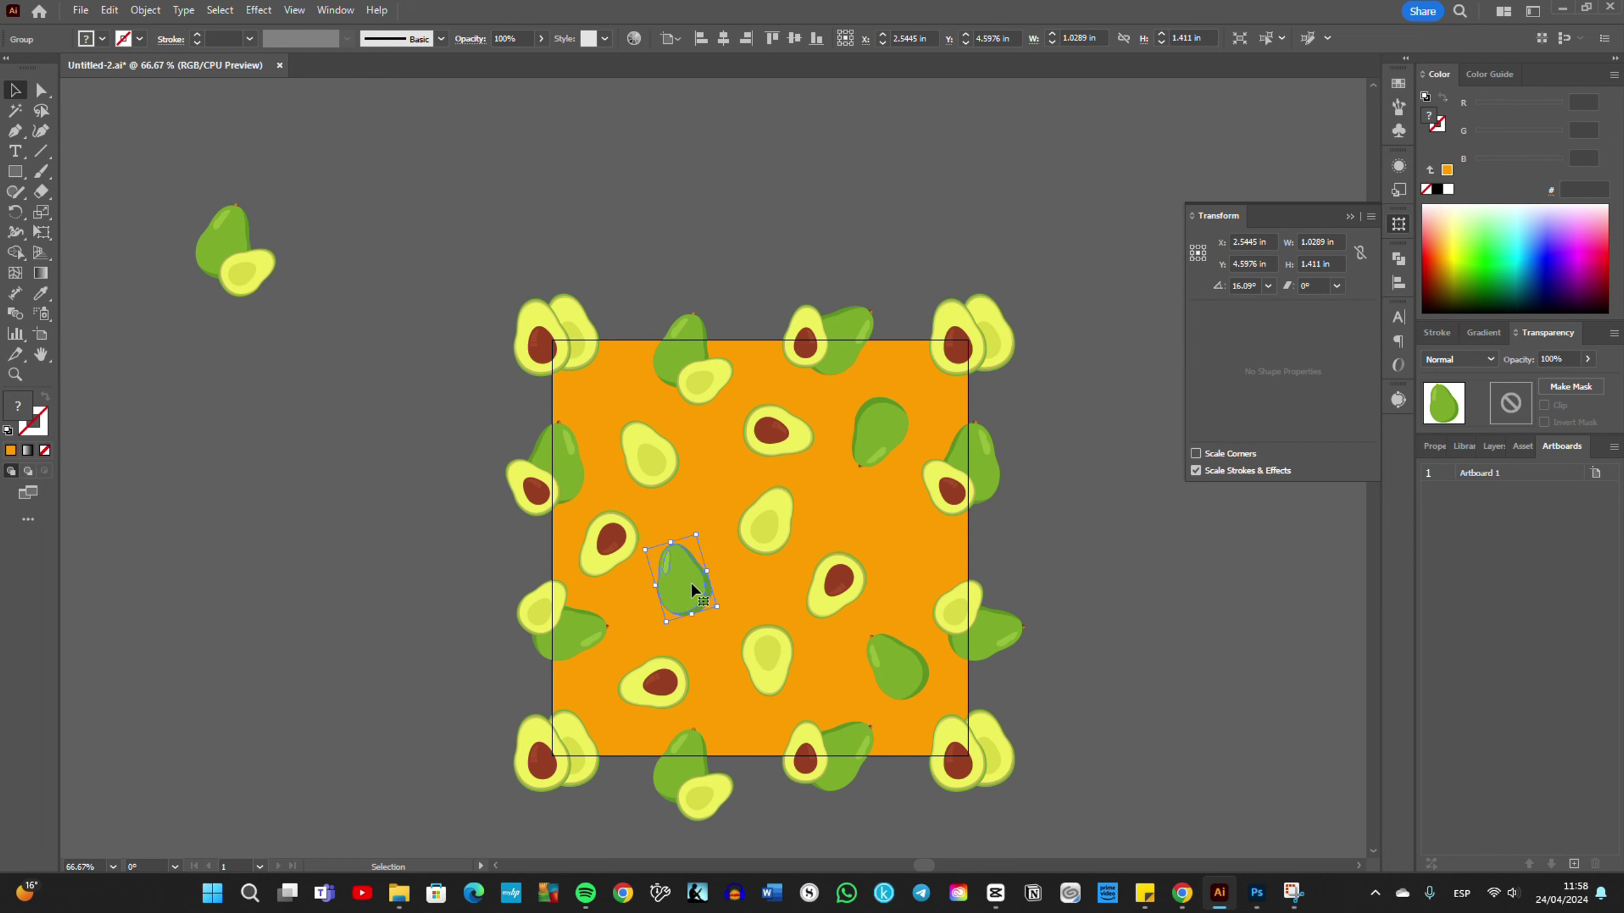
mouse_move(767, 659)
mouse_down()
mouse_move(889, 530)
mouse_move(841, 592)
mouse_up()
click(835, 583)
click(889, 646)
drag(930, 700, 1166, 665)
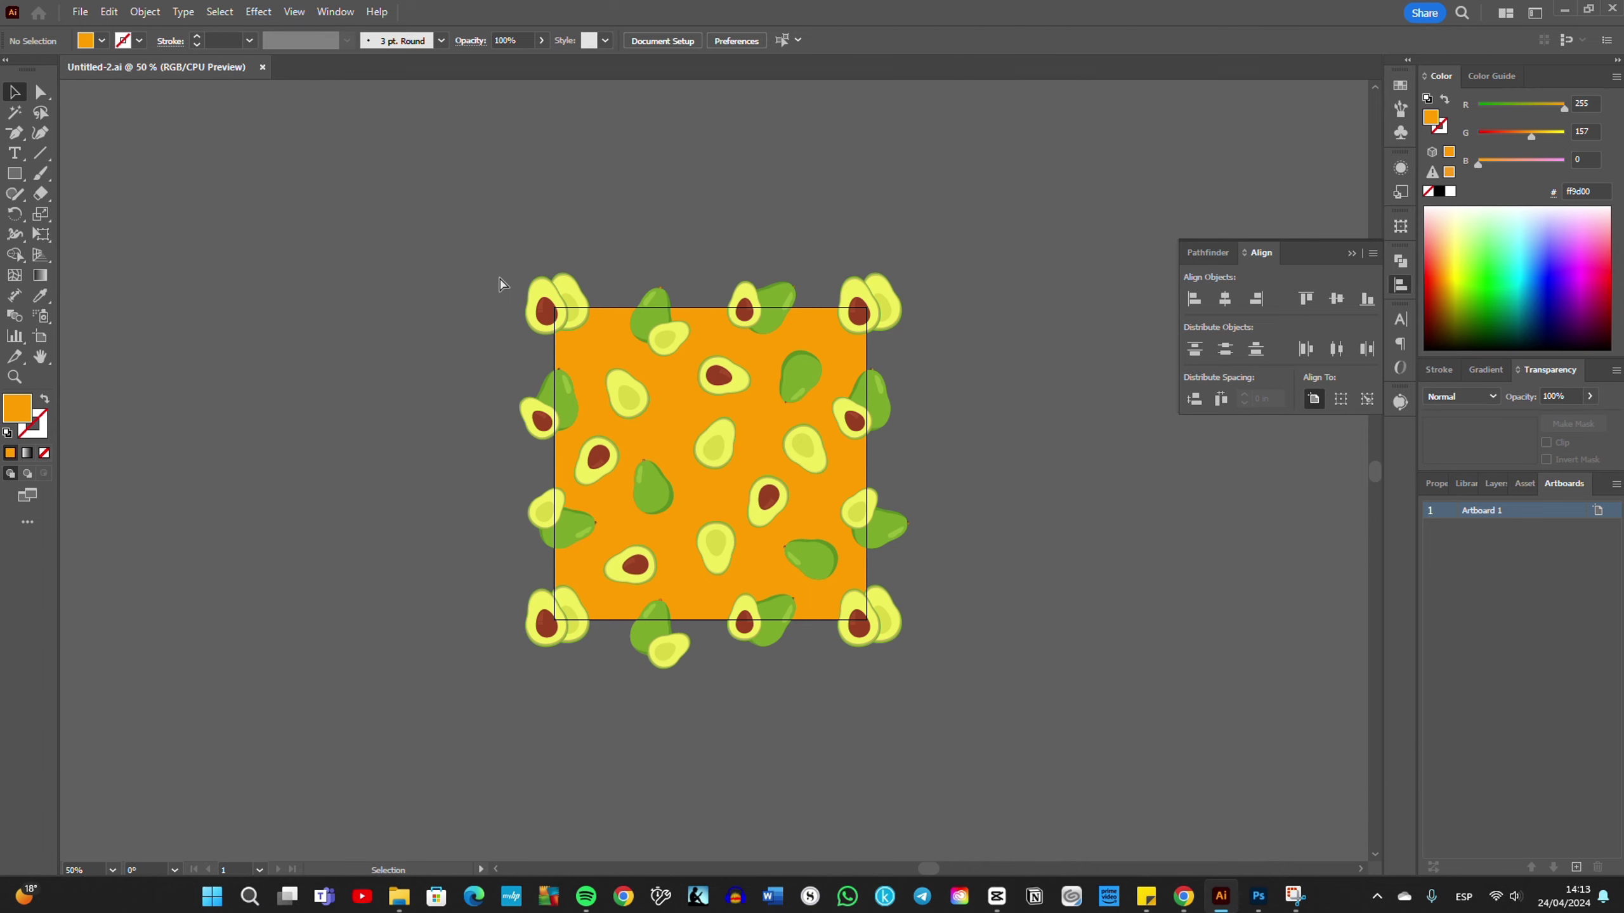
Step: Zoom out to 25% so the whole avocado tile is visible, then select and deselect the orange square
key(a)
key(ctrl+minus)
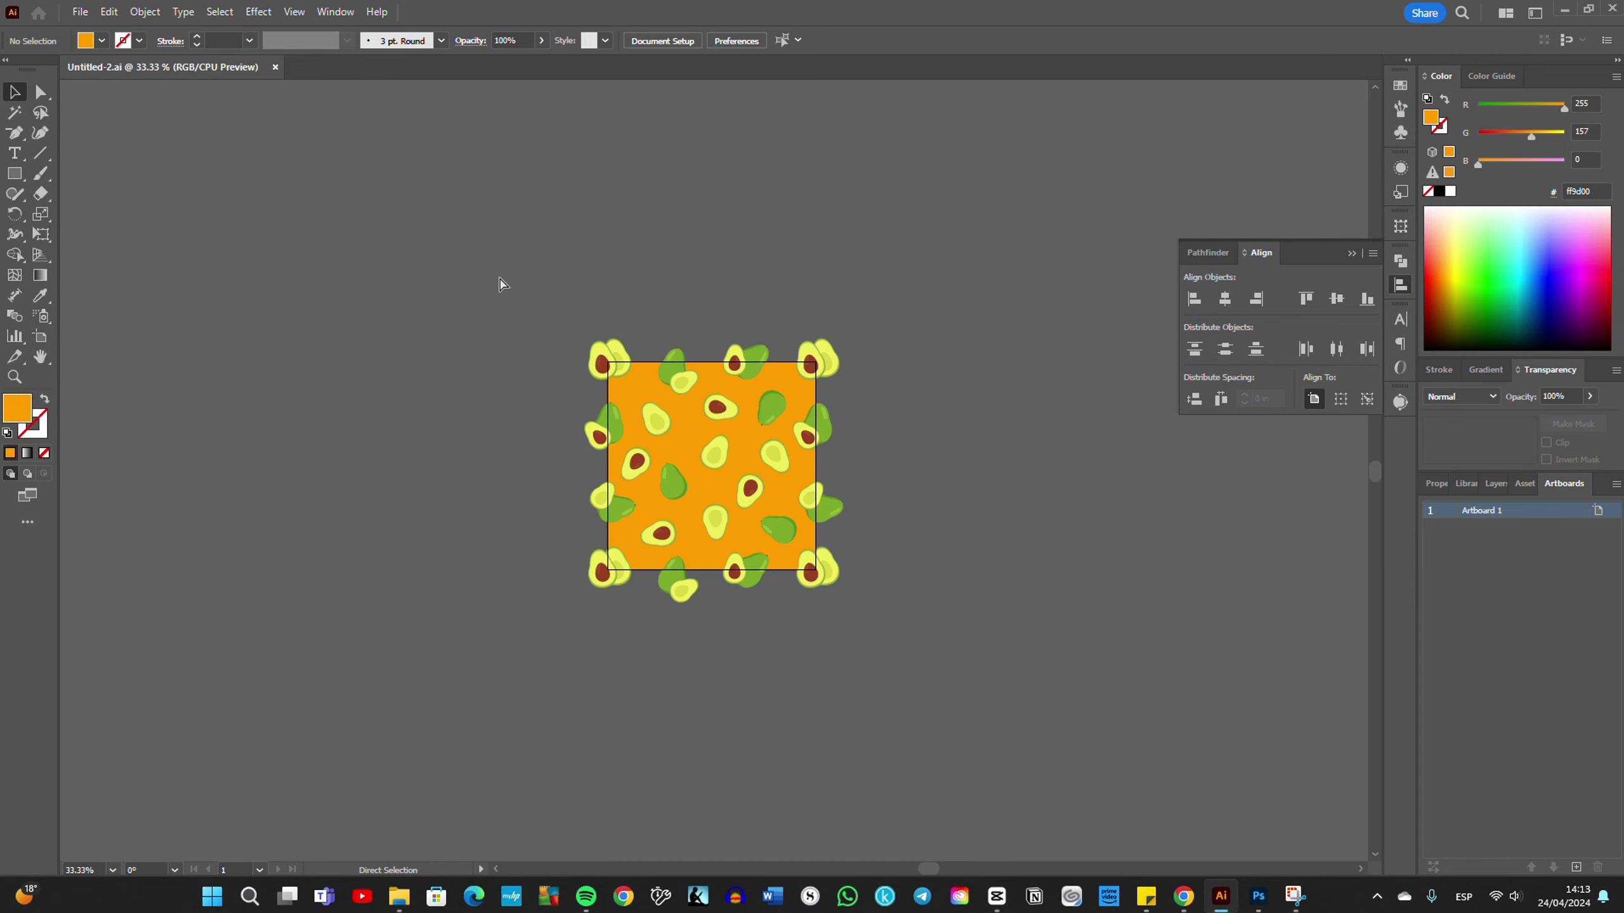
key(ctrl+minus)
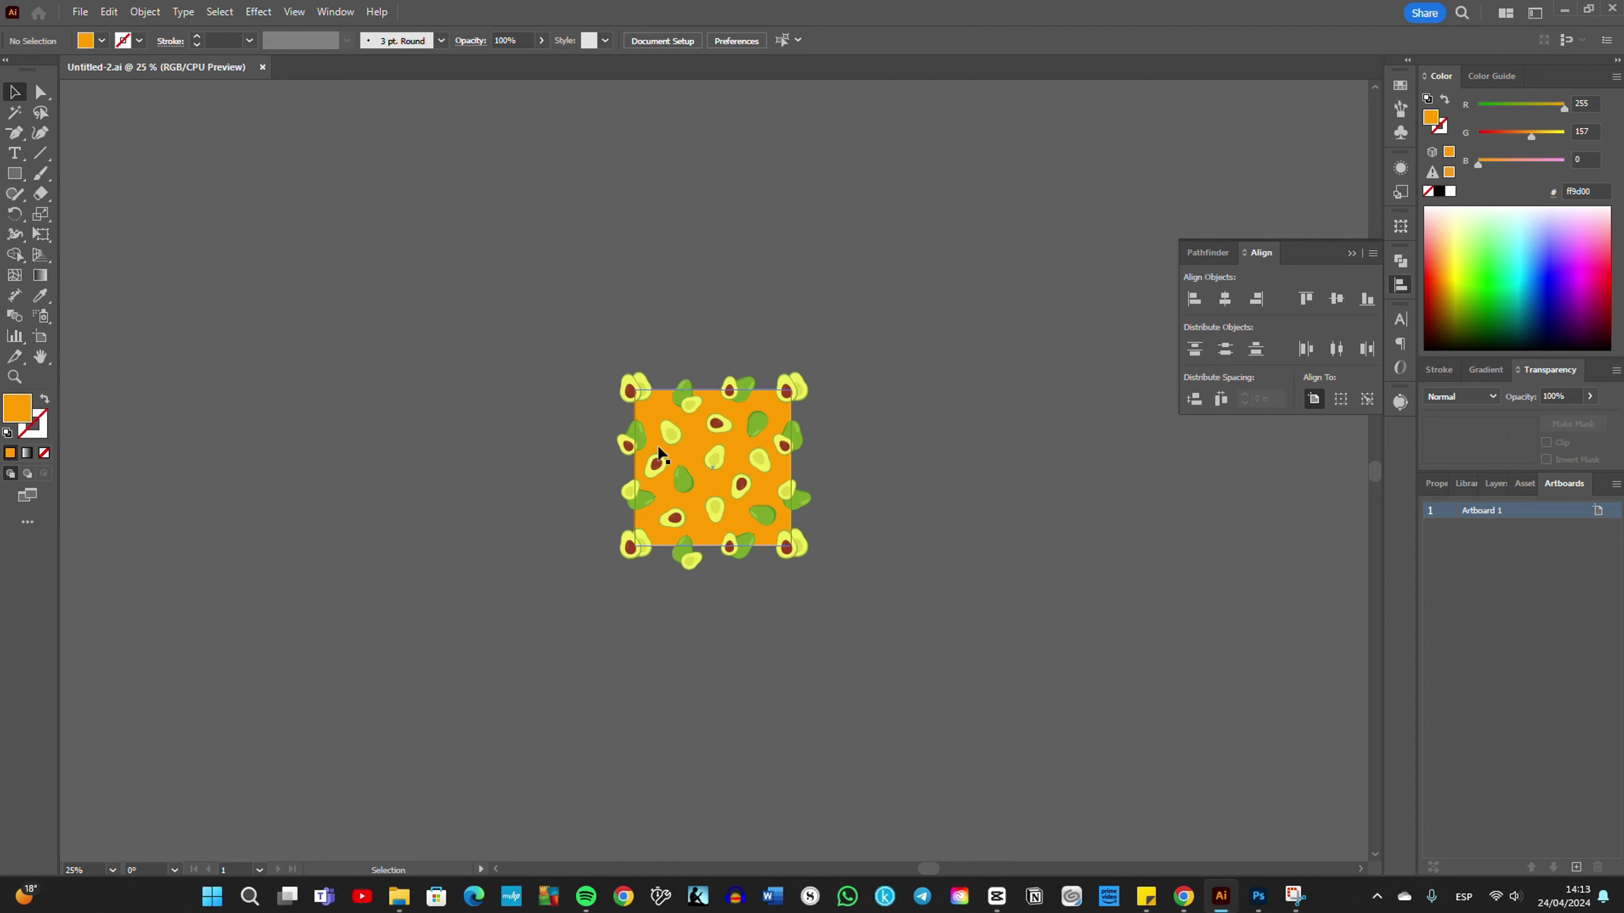
click(699, 454)
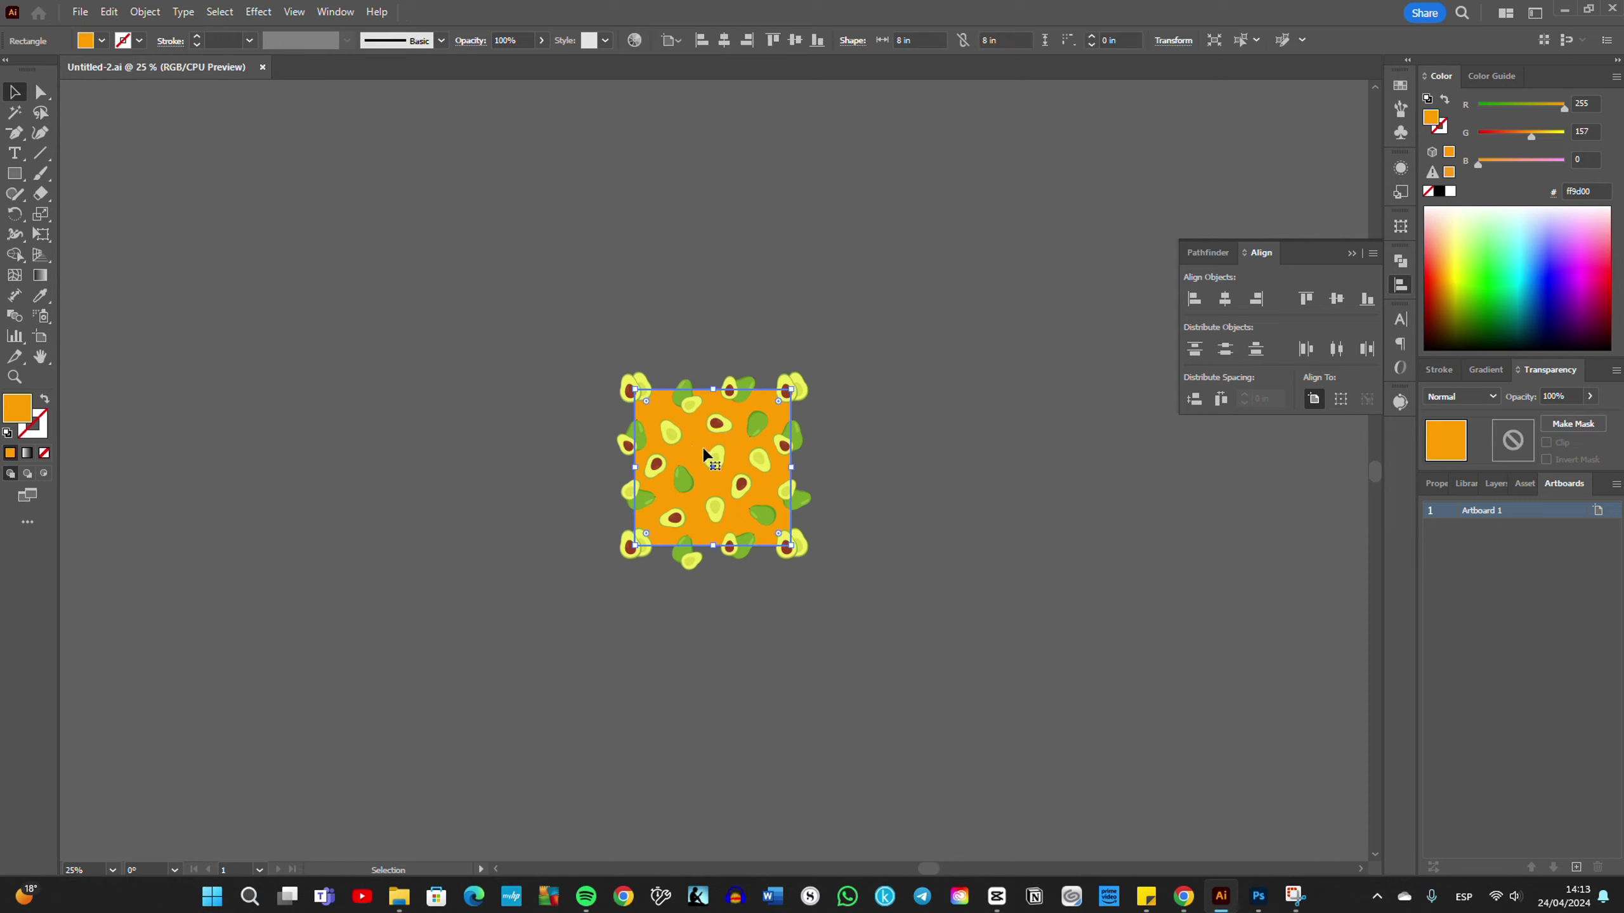
click(272, 282)
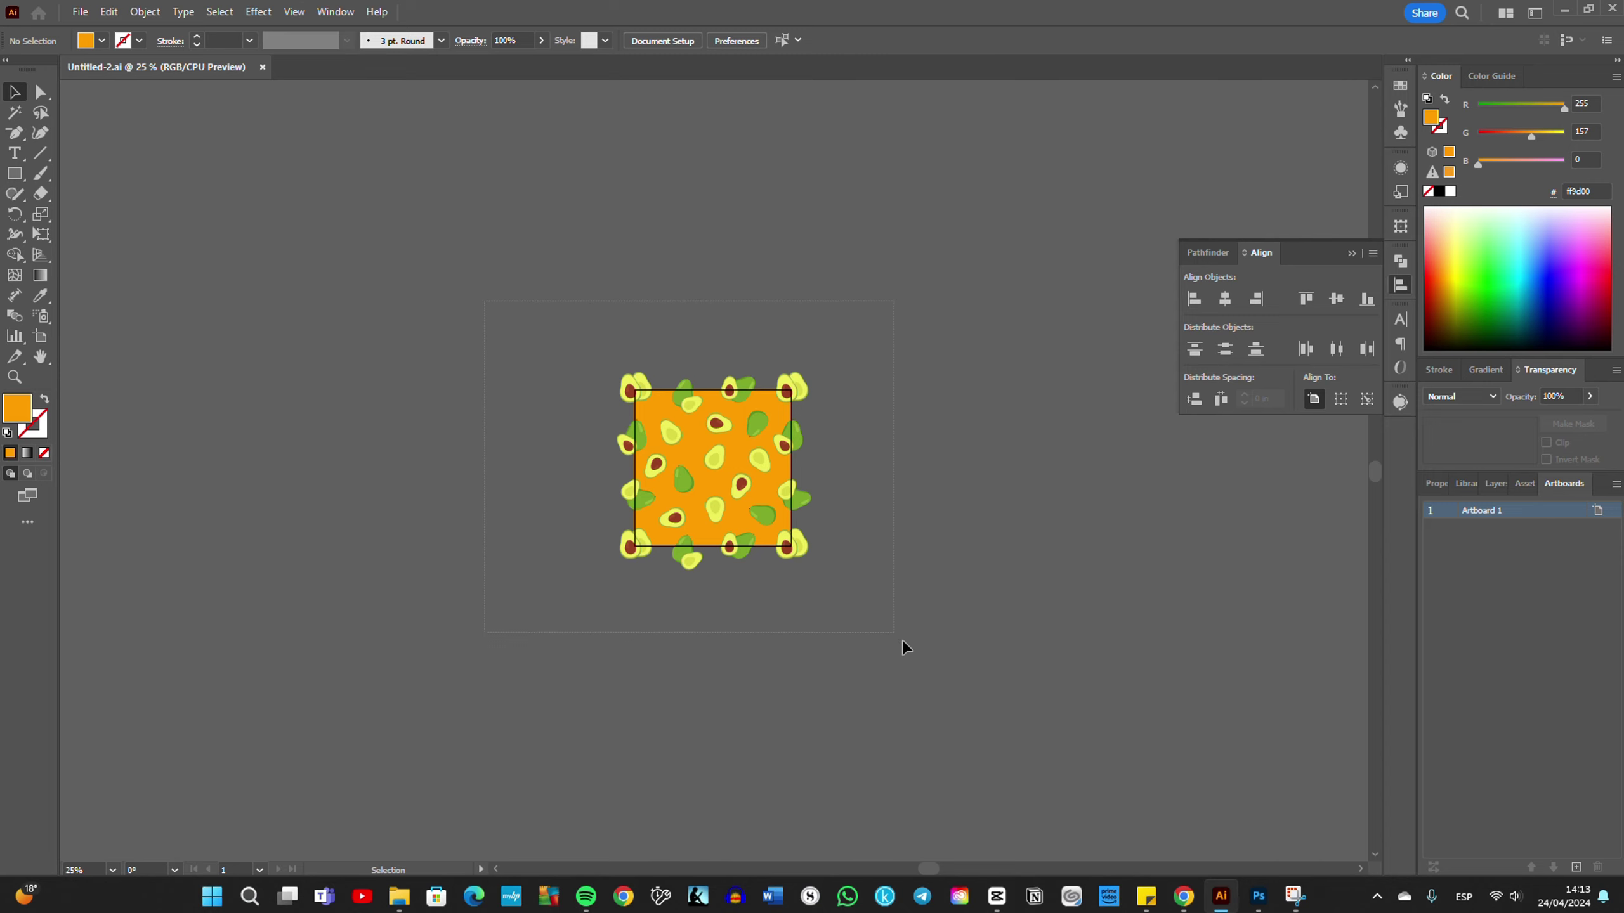
Step: Select all the tile artwork and use Object > Pattern > Make to create the New Pattern 4 swatch
key(ctrl+a)
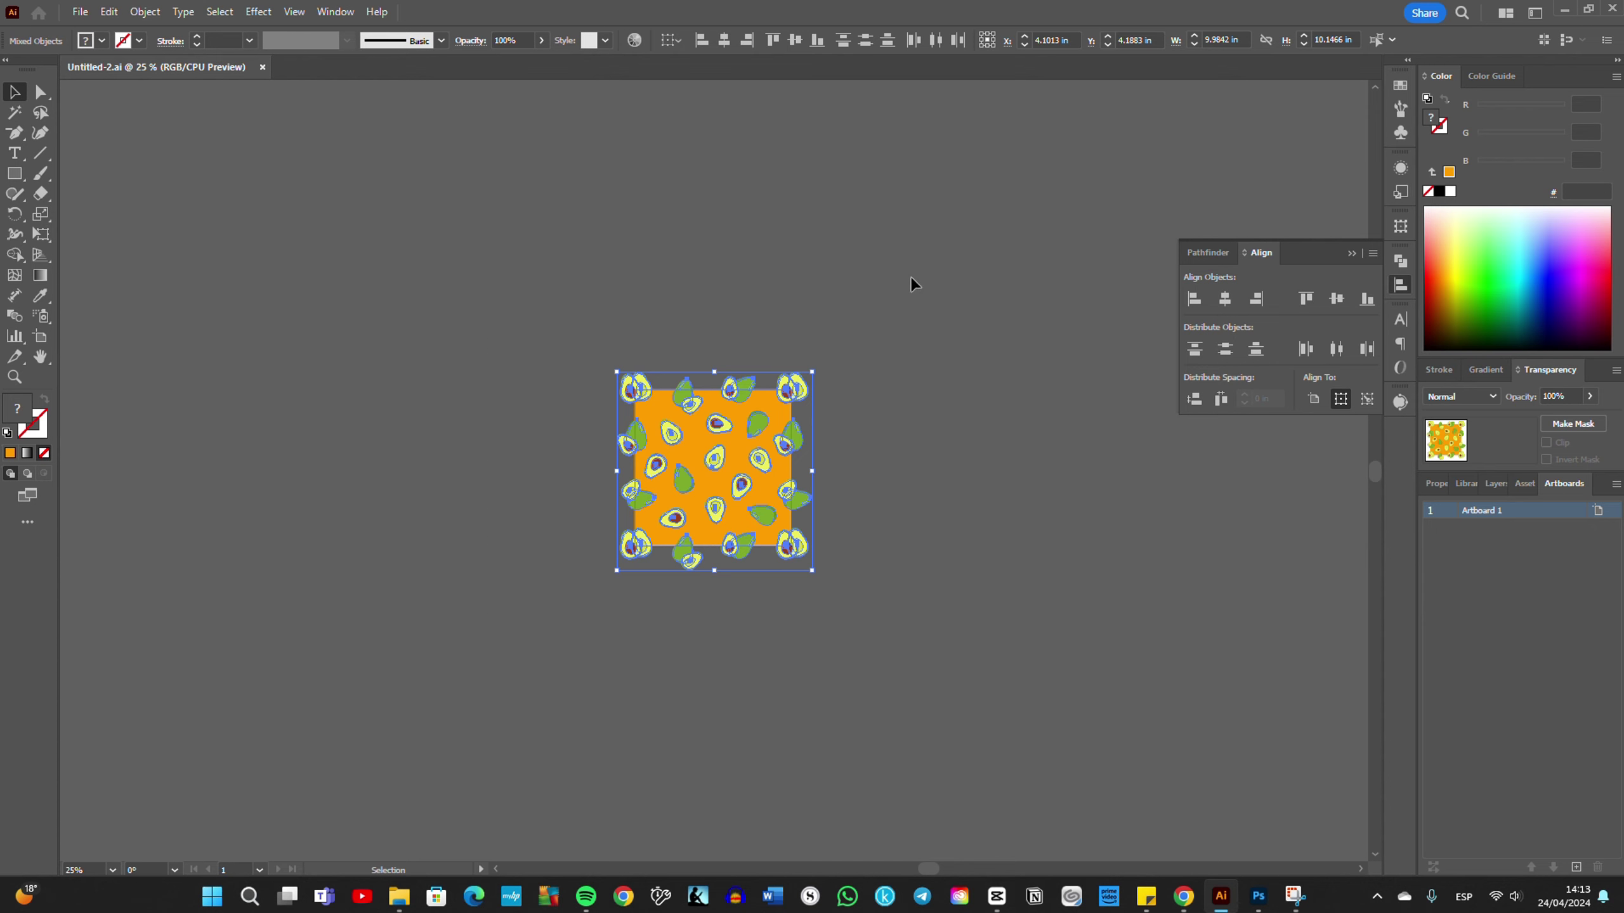
click(146, 12)
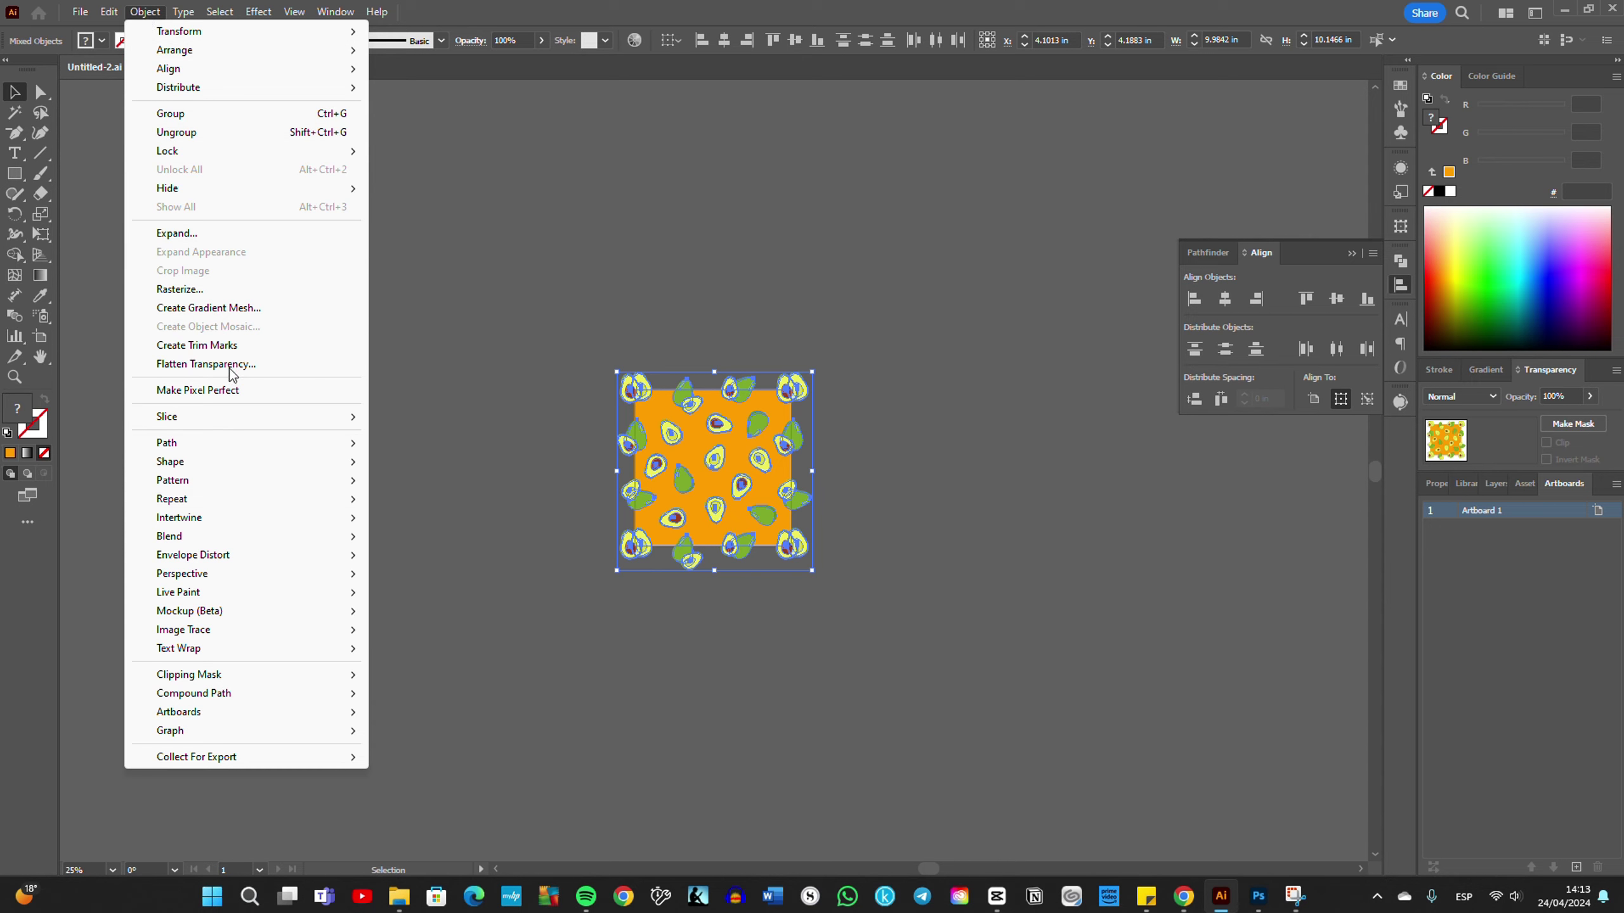
mouse_move(173, 480)
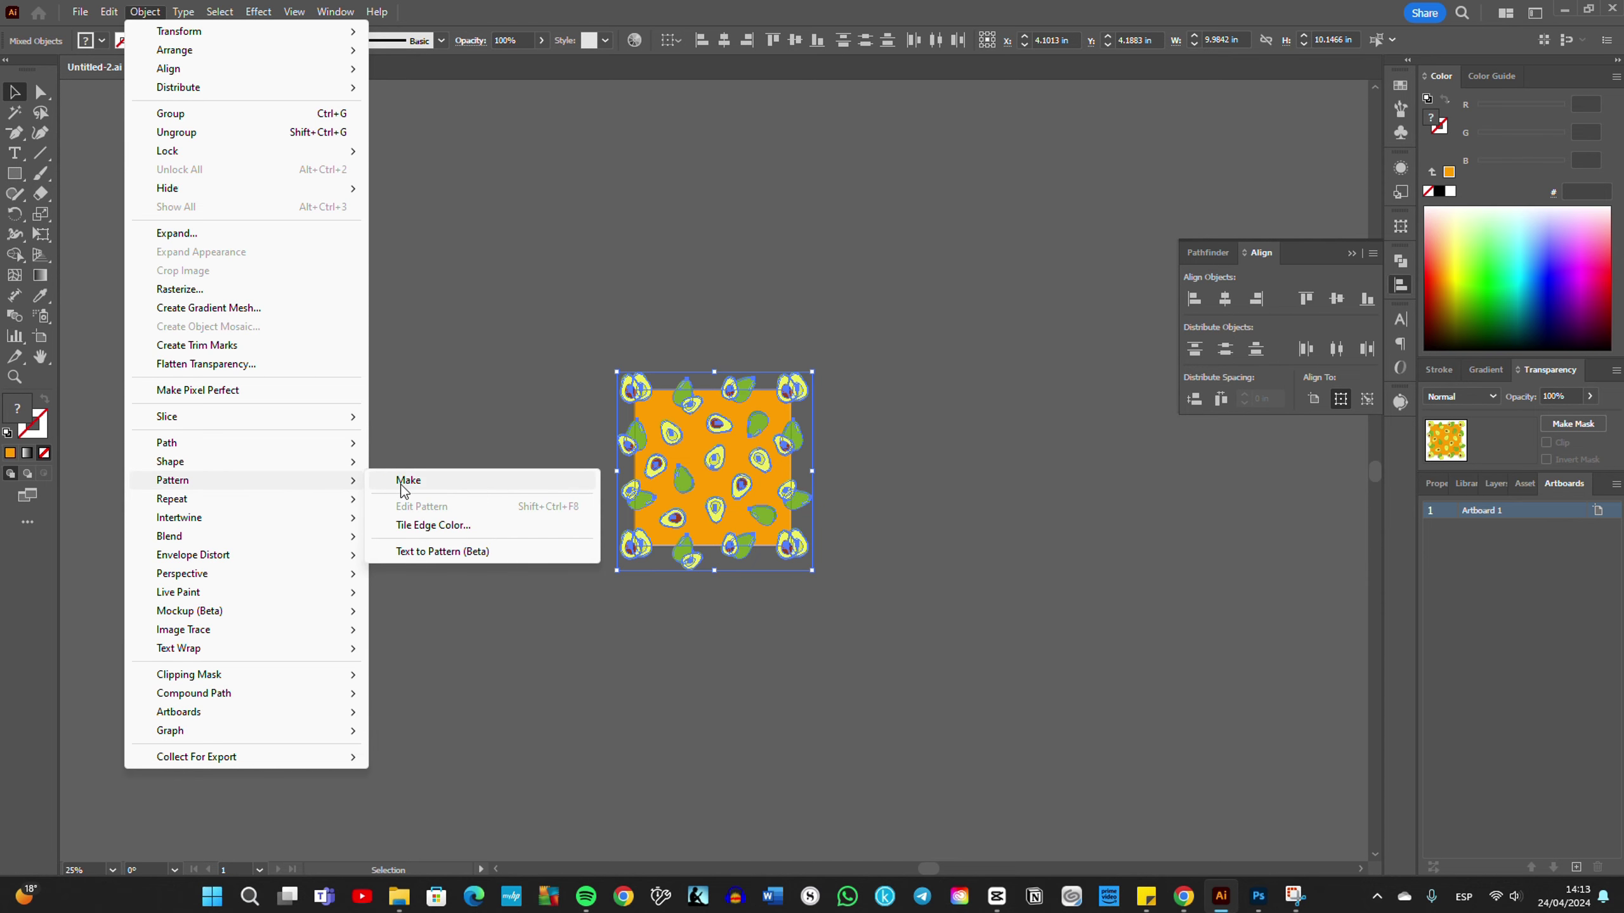
click(403, 483)
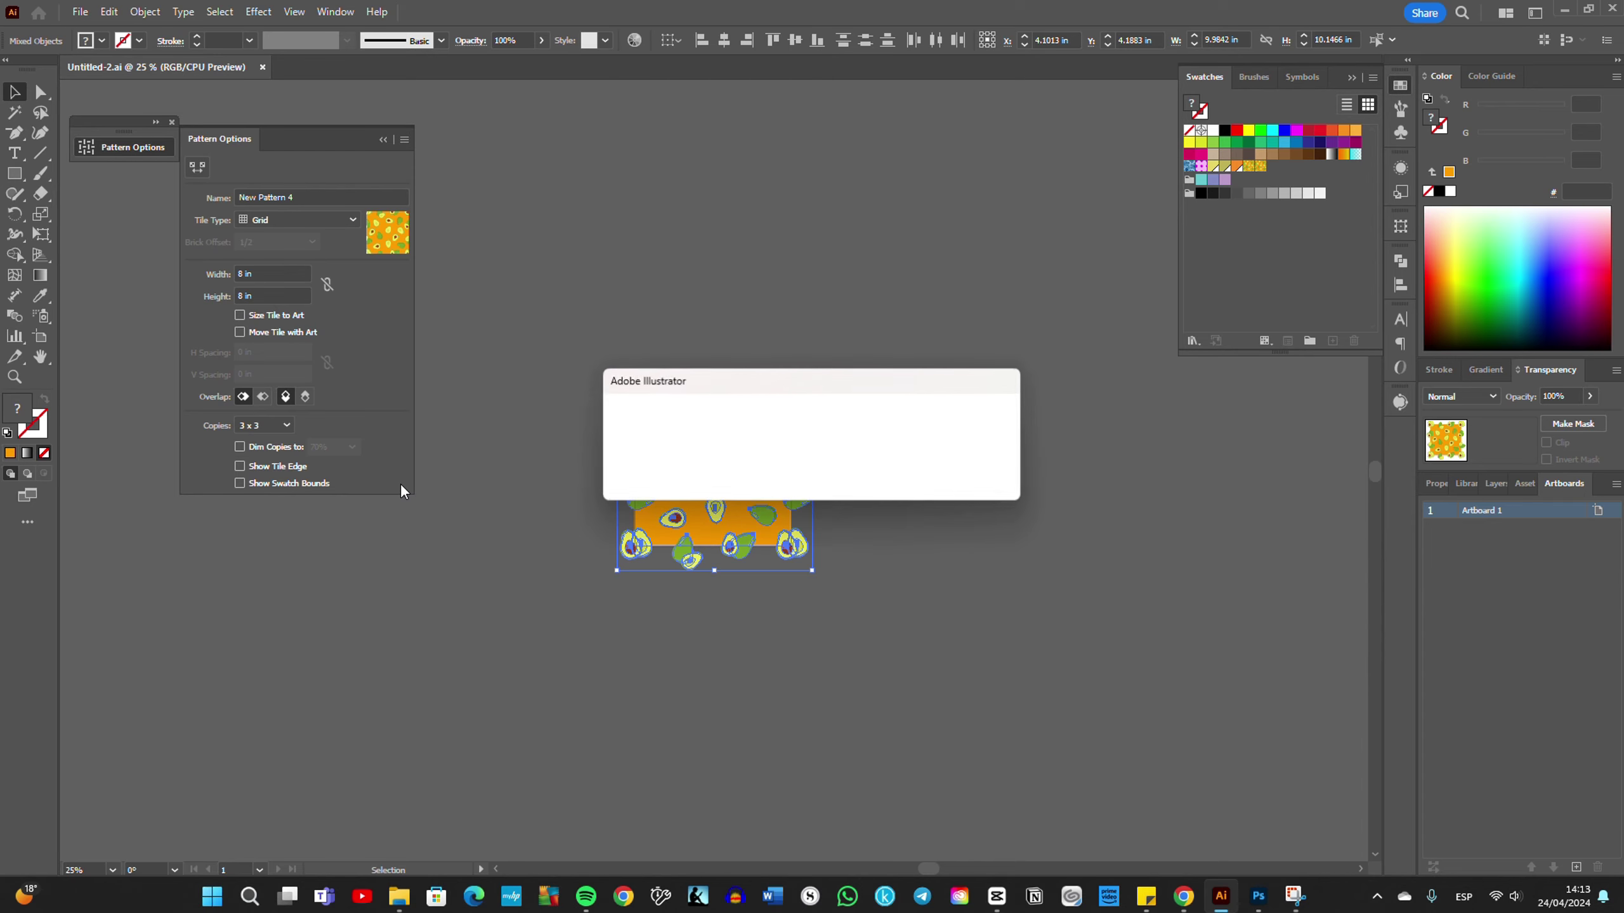
click(975, 480)
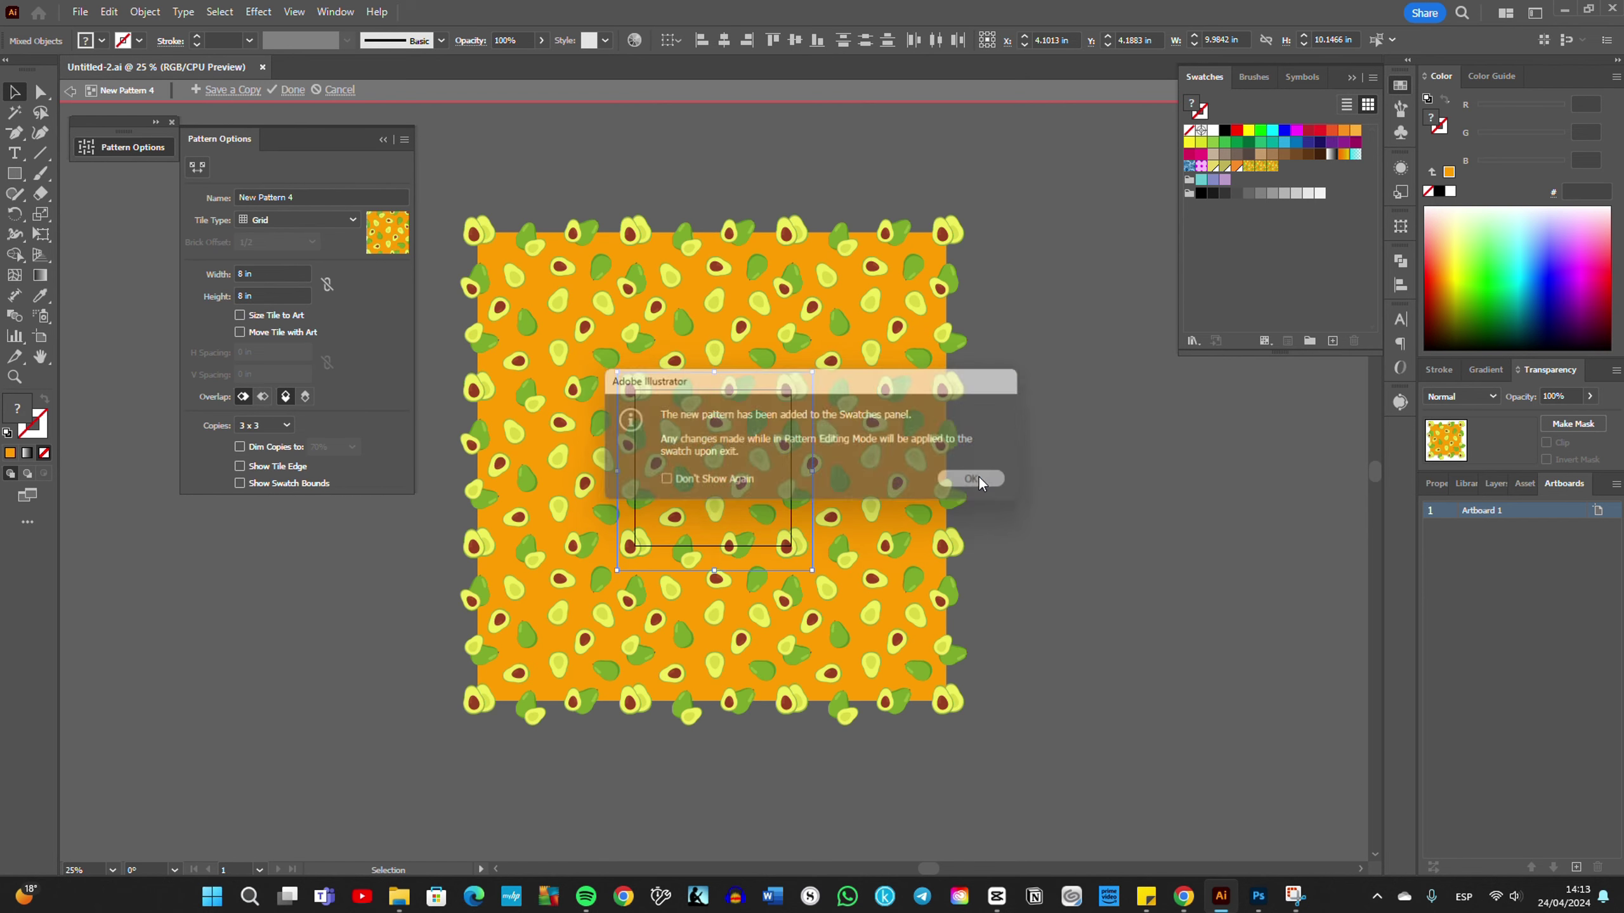
click(624, 342)
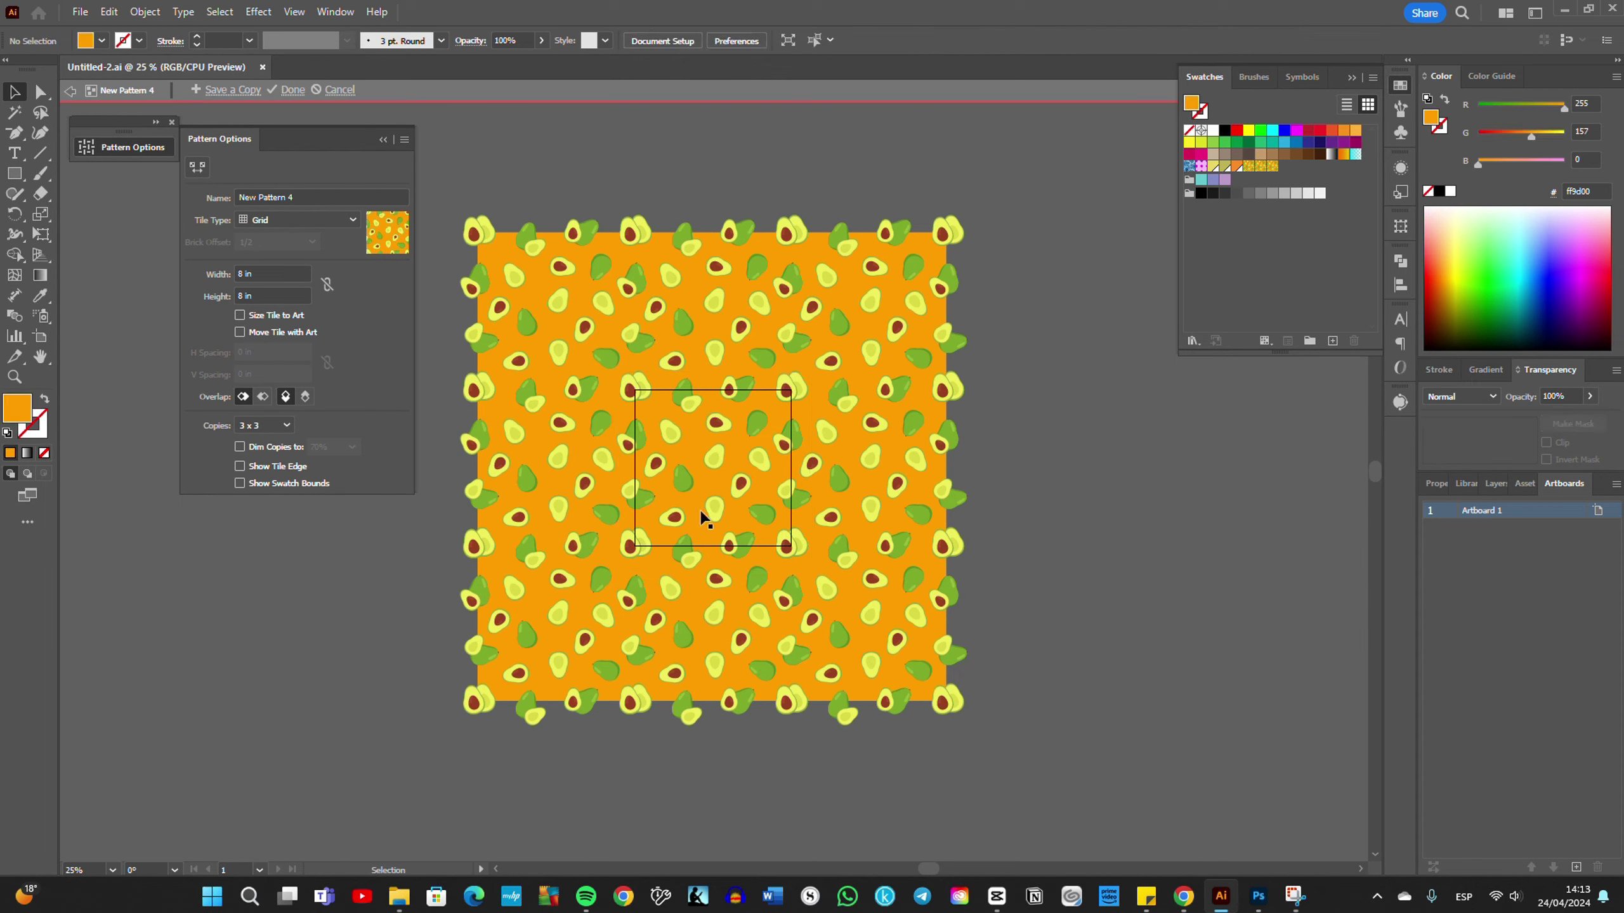
click(293, 90)
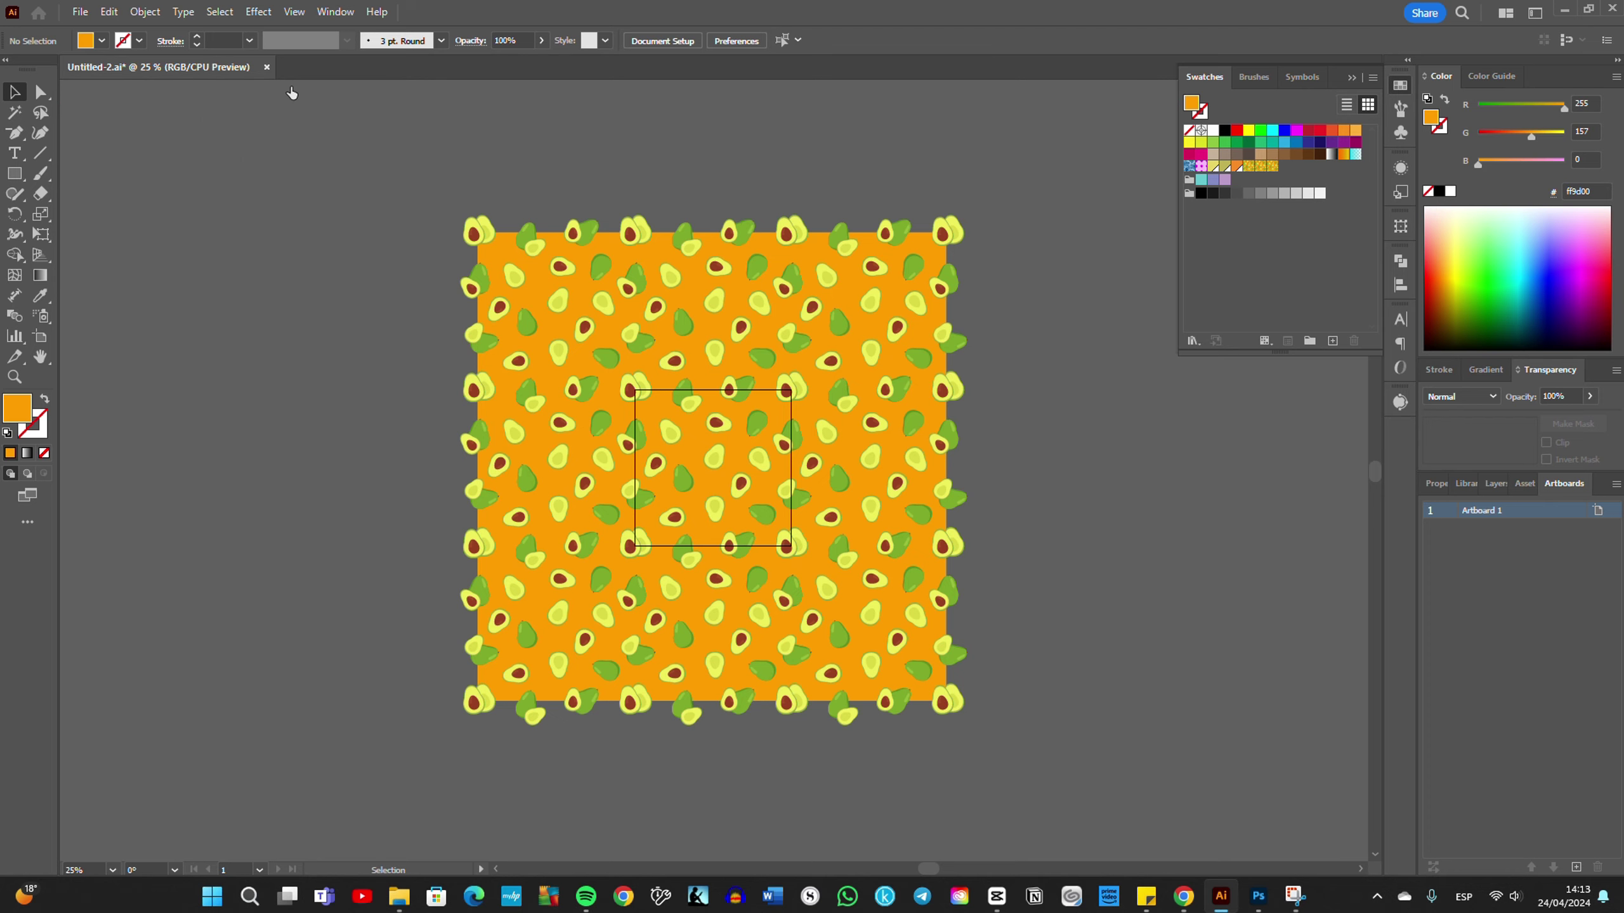
Step: Draw a large rectangle and fill it with the New Pattern 4 avocado swatch
drag(1272, 166, 979, 198)
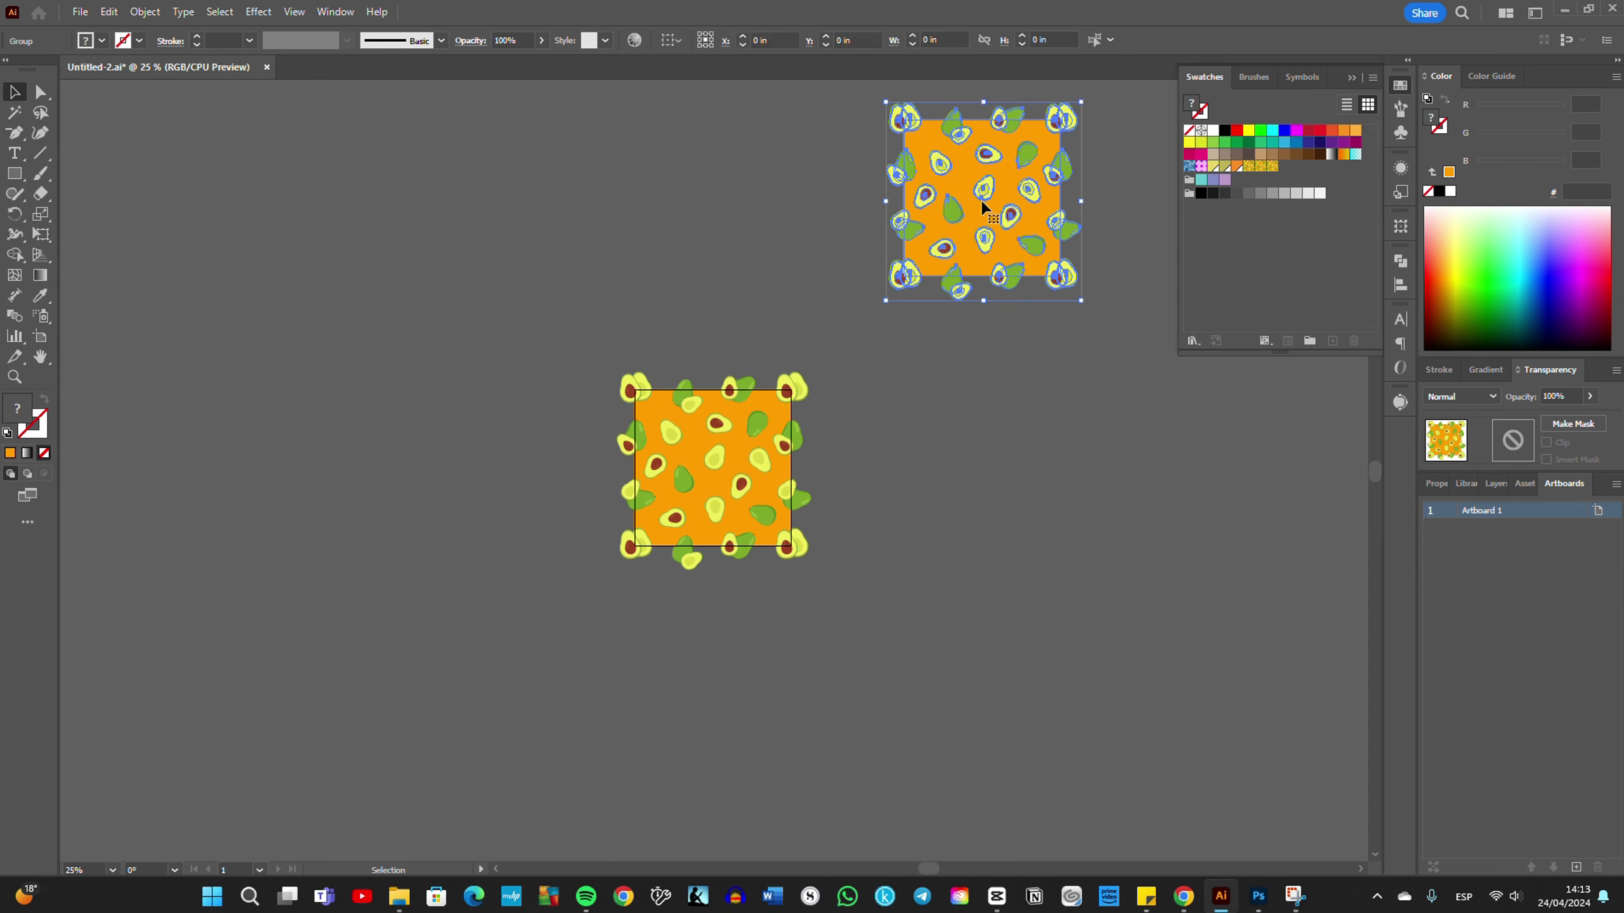
click(14, 173)
mouse_move(89, 132)
mouse_down()
mouse_move(543, 673)
mouse_move(593, 695)
mouse_up()
click(1273, 167)
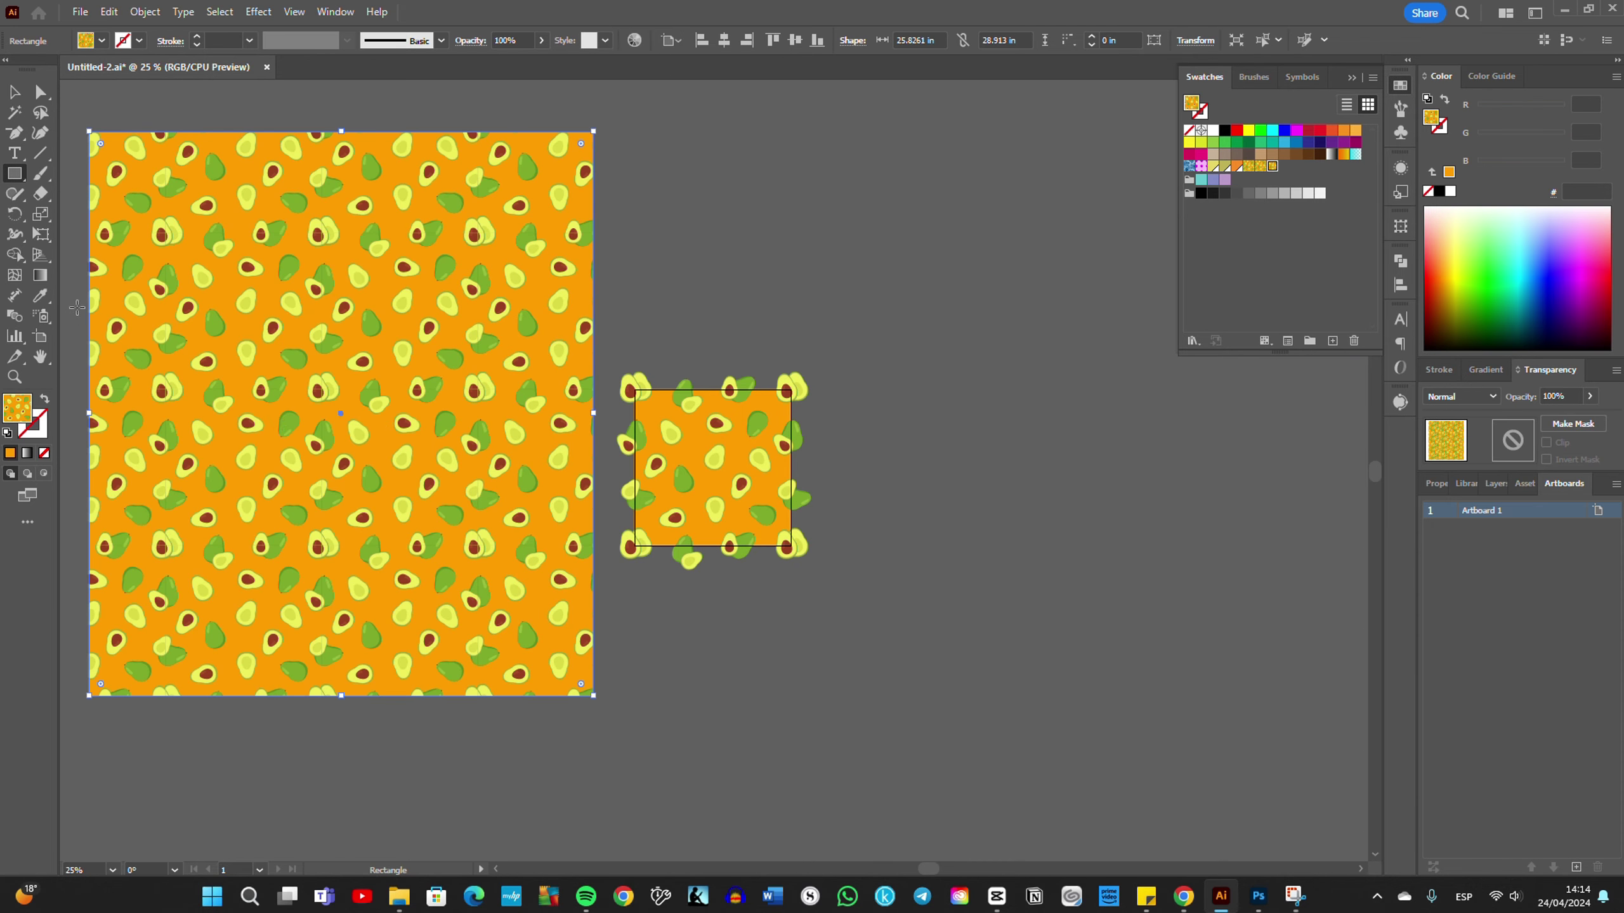
Step: Zoom in to check the pattern repeat for seams, zoom back out, and delete the test rectangle
key(v)
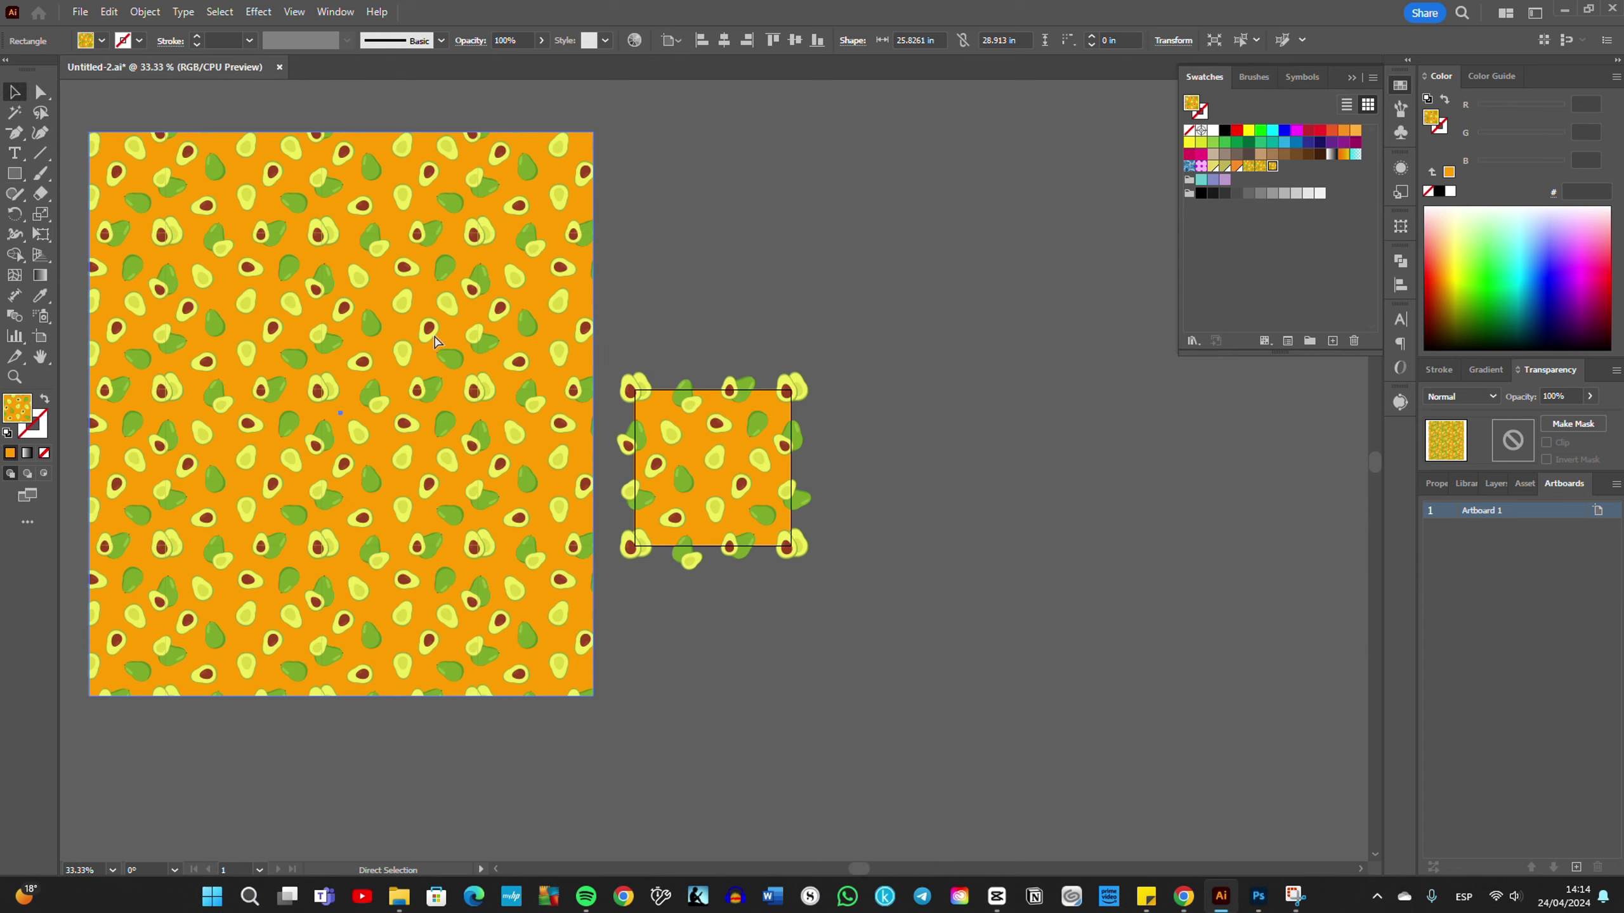
scroll(433, 334, up, 1)
scroll(433, 335, up, 2)
scroll(434, 335, up, 1)
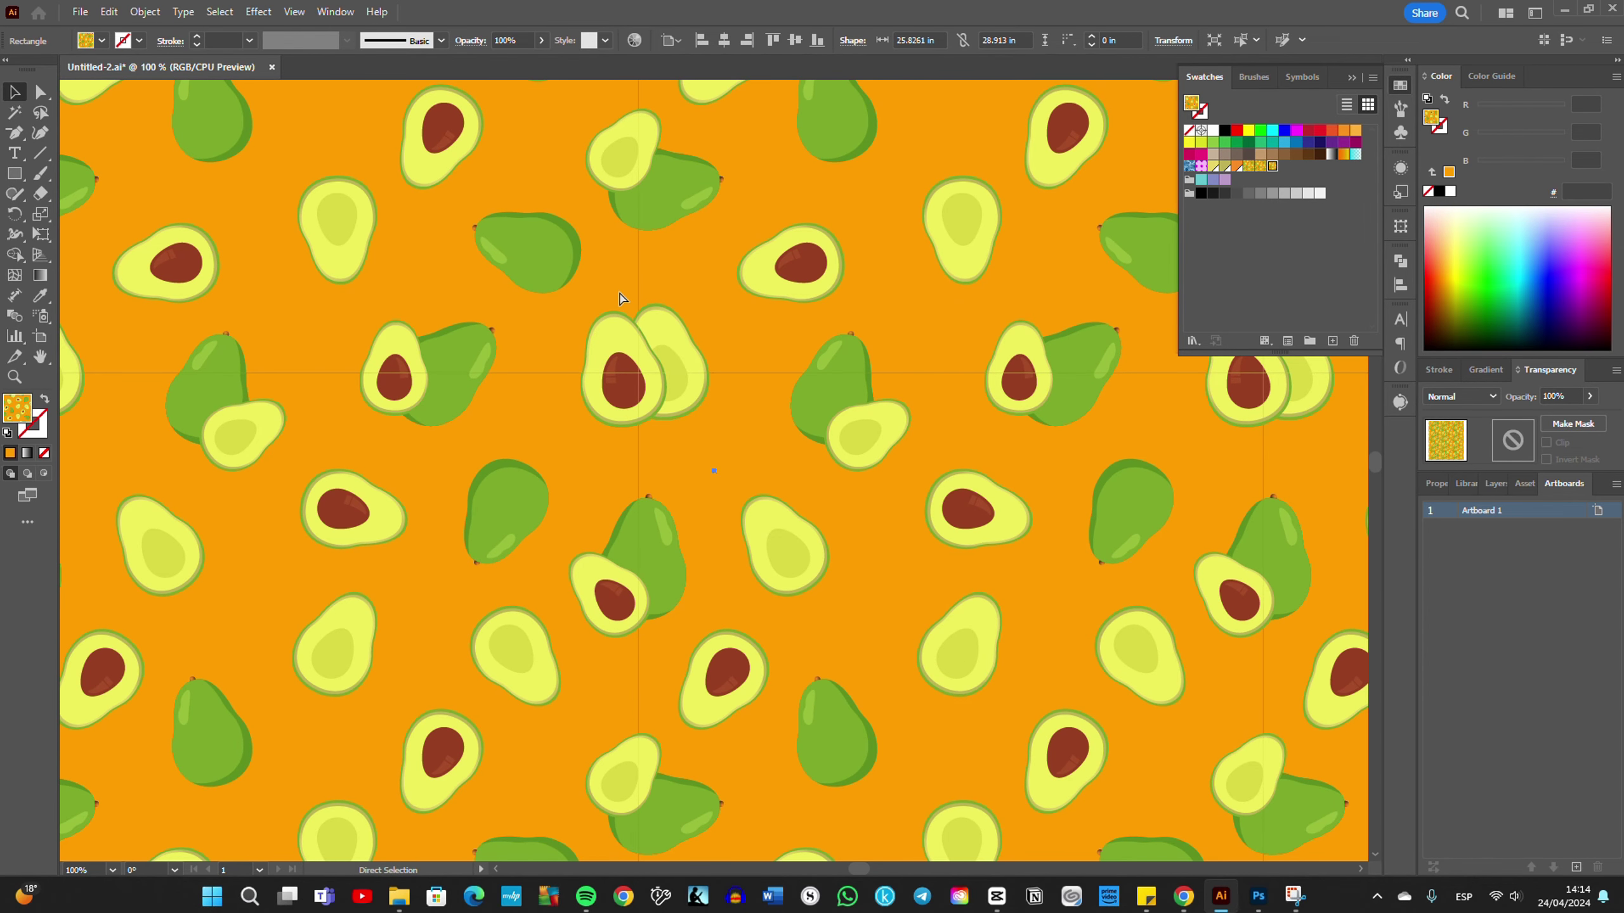
scroll(619, 295, up, 2)
scroll(619, 295, up, 1)
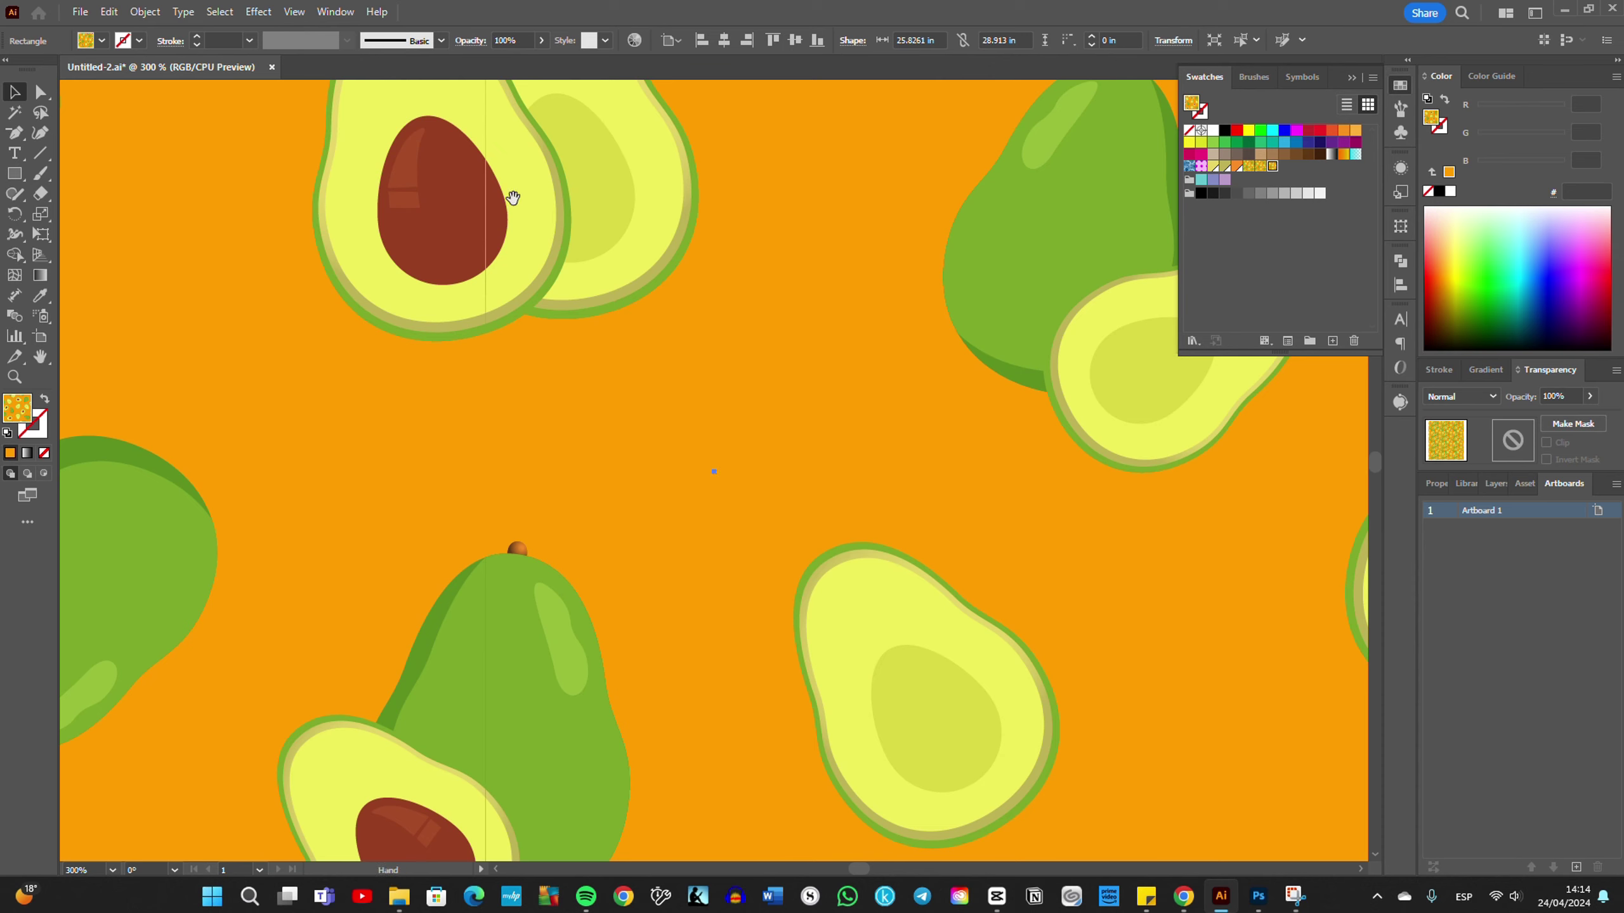
scroll(572, 301, up, 3)
scroll(575, 319, up, 2)
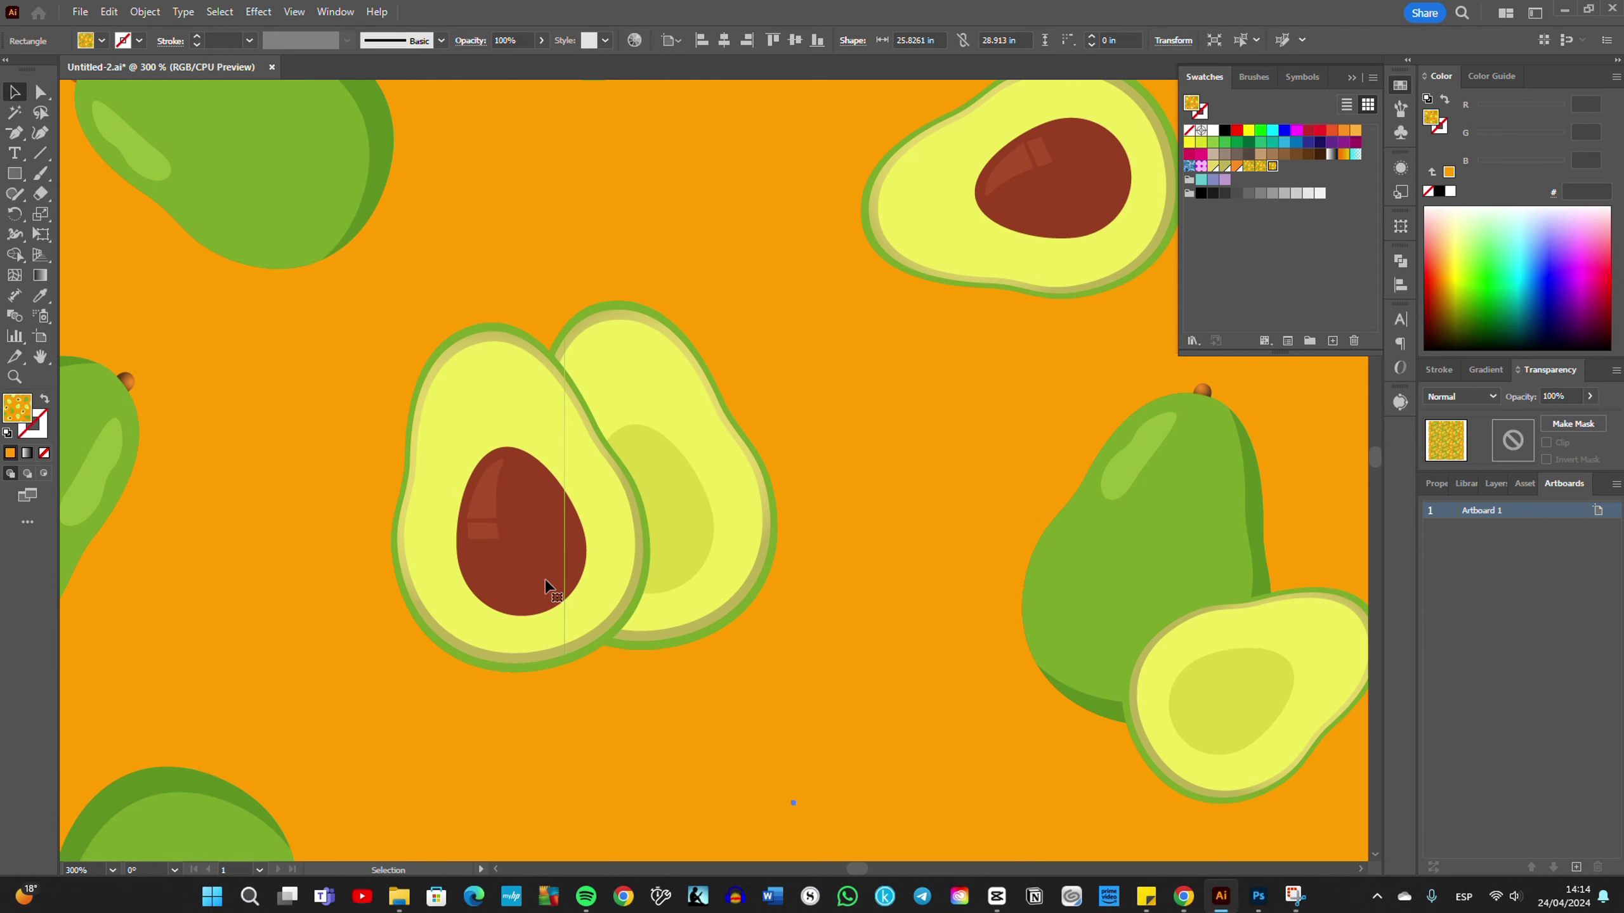
scroll(605, 671, up, 1)
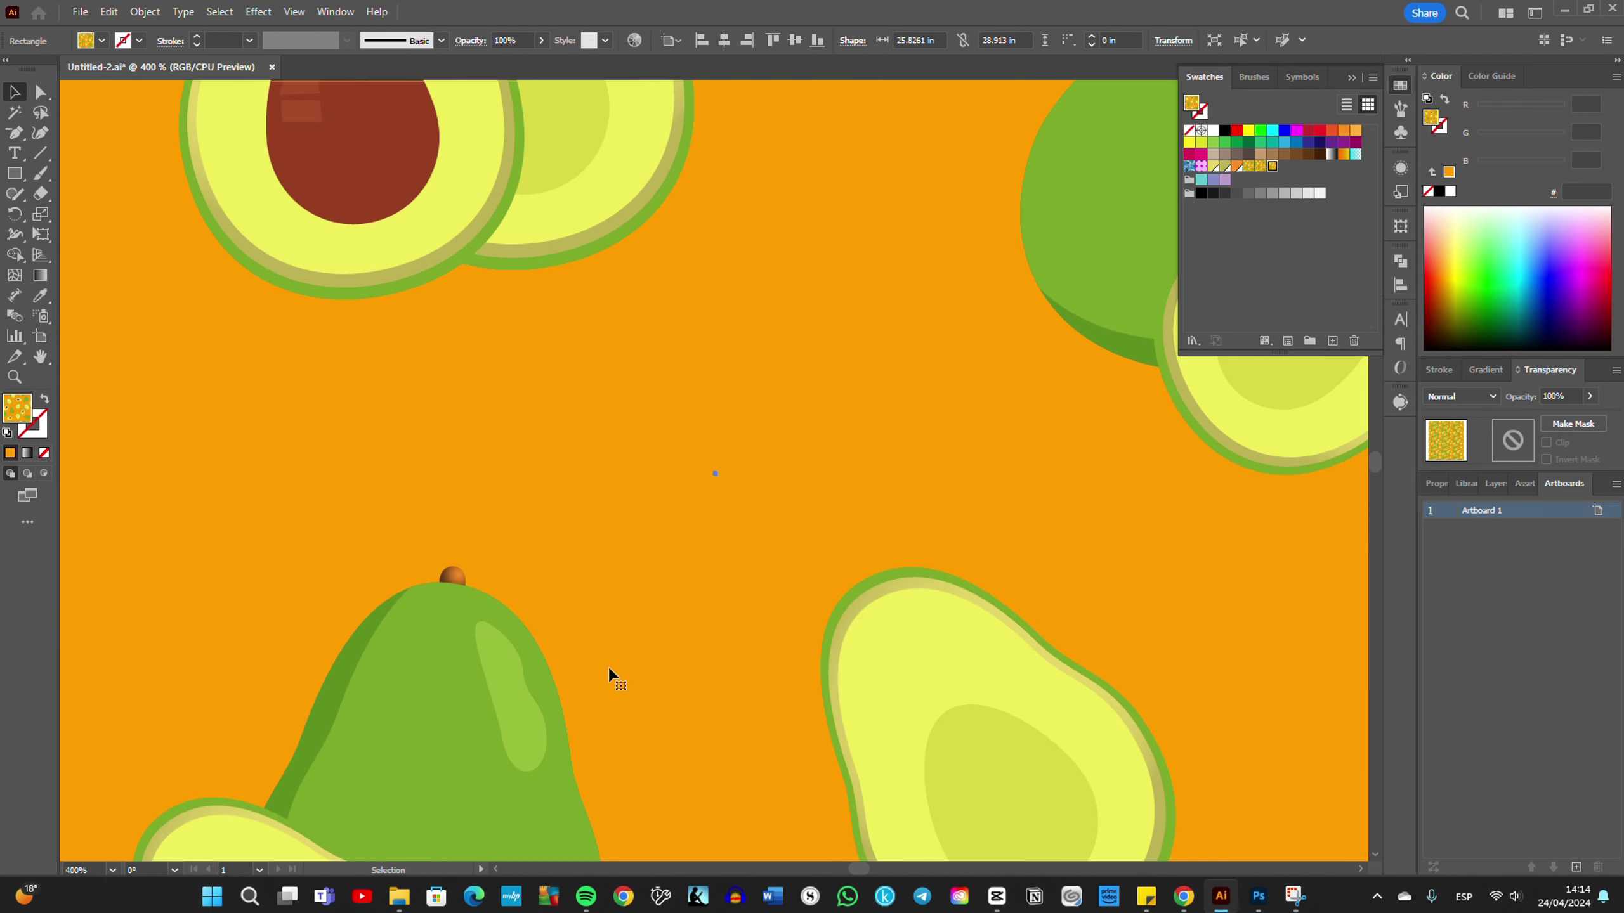
key(a)
scroll(611, 673, down, 1)
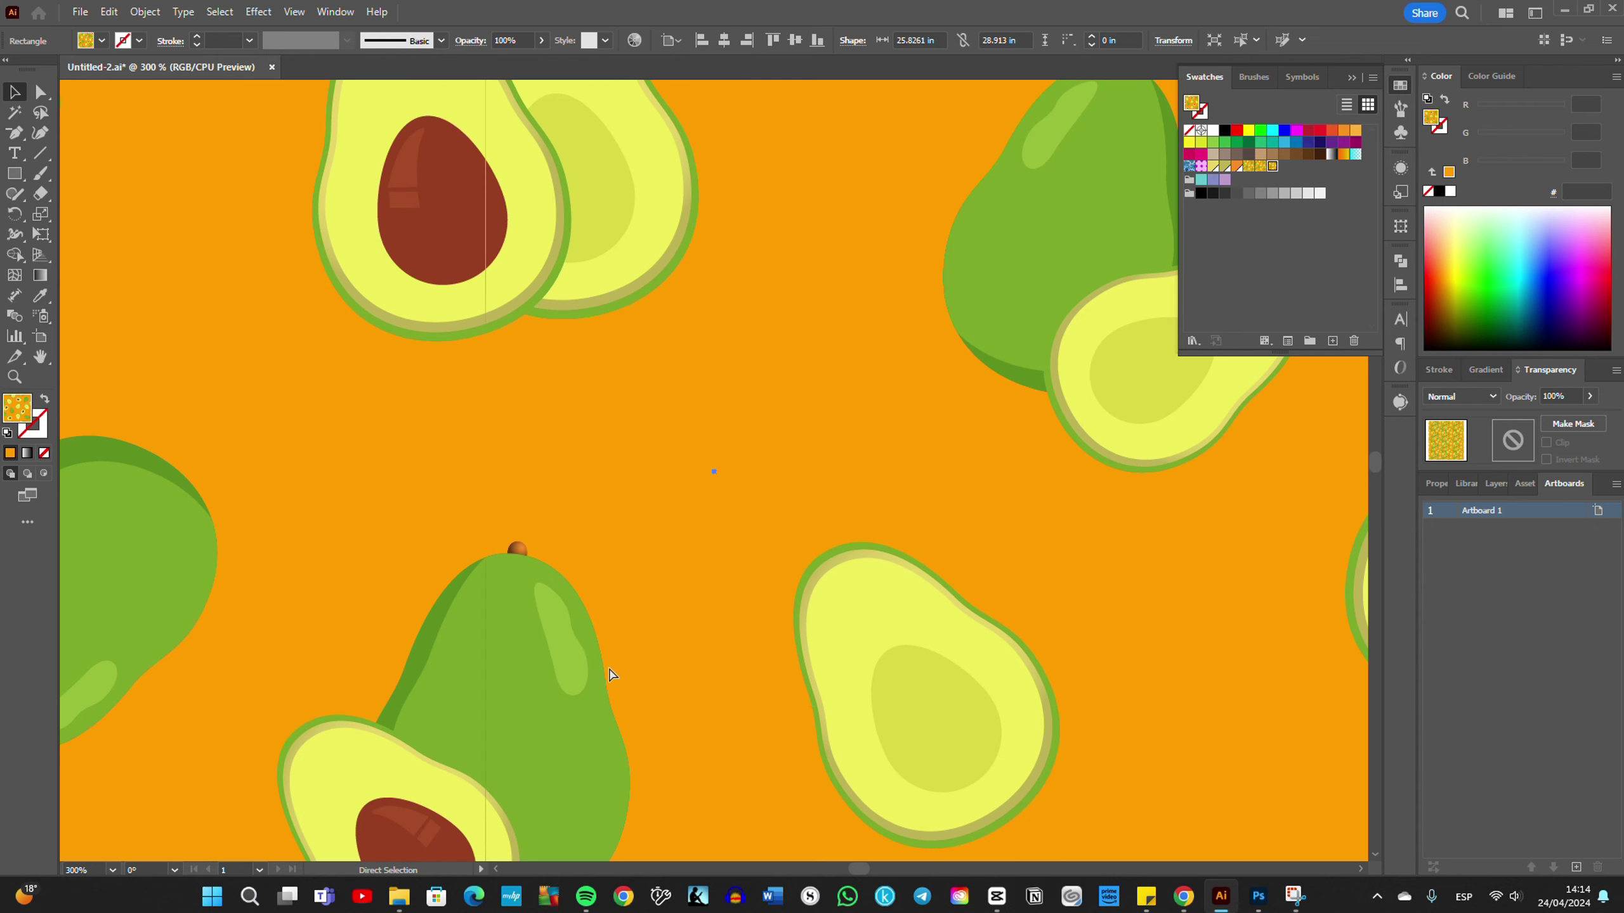
scroll(611, 673, up, 1)
scroll(611, 674, up, 1)
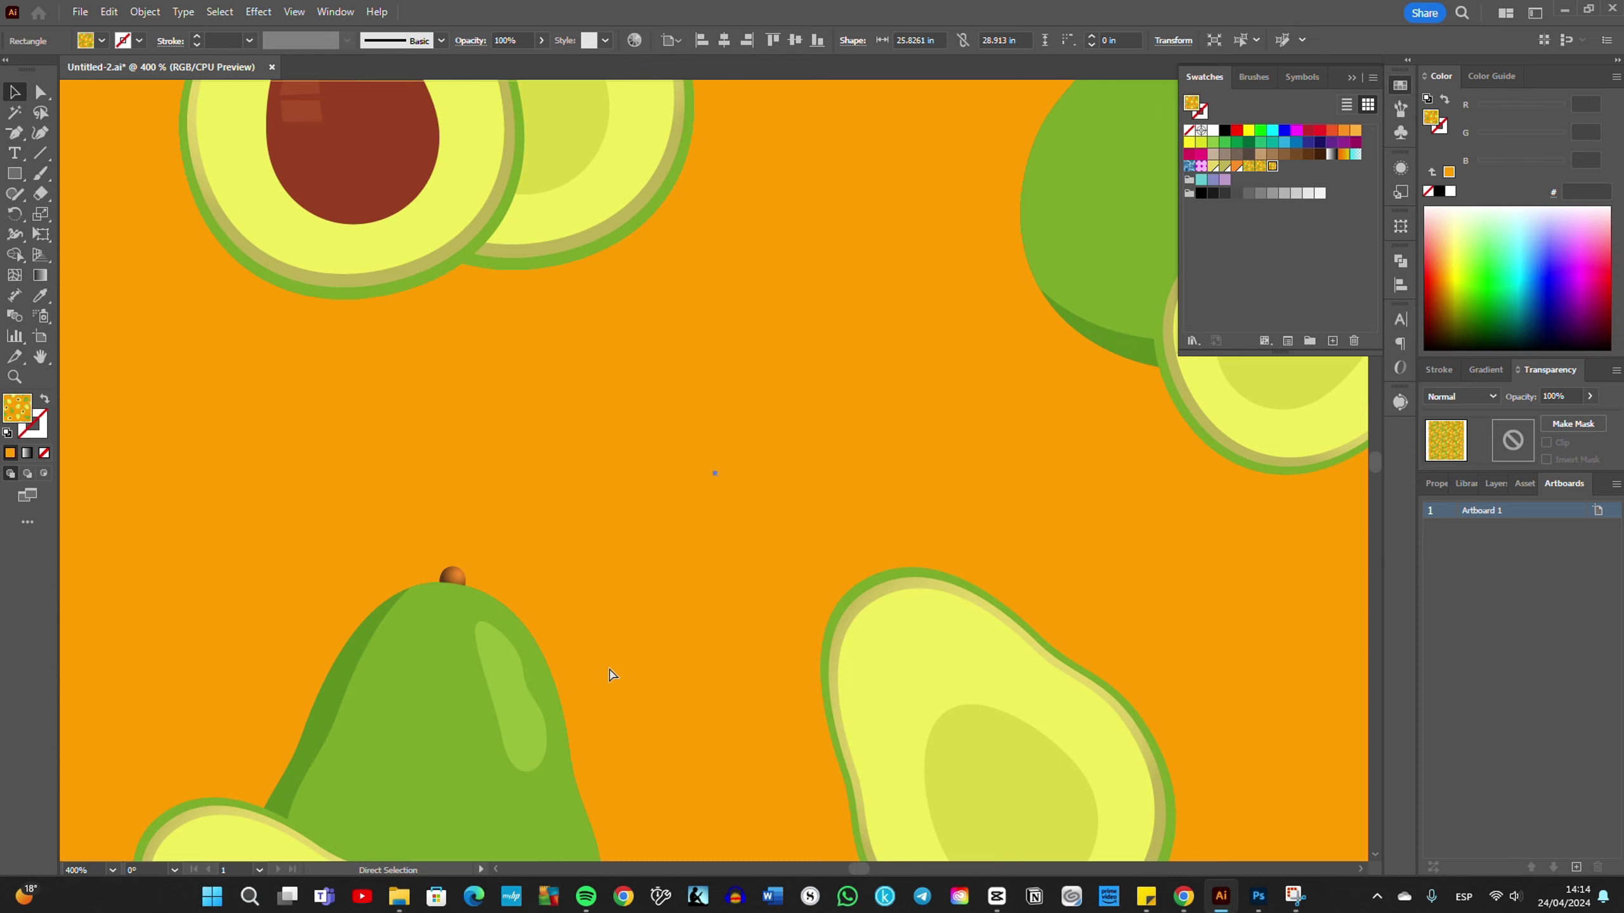
scroll(611, 674, down, 1)
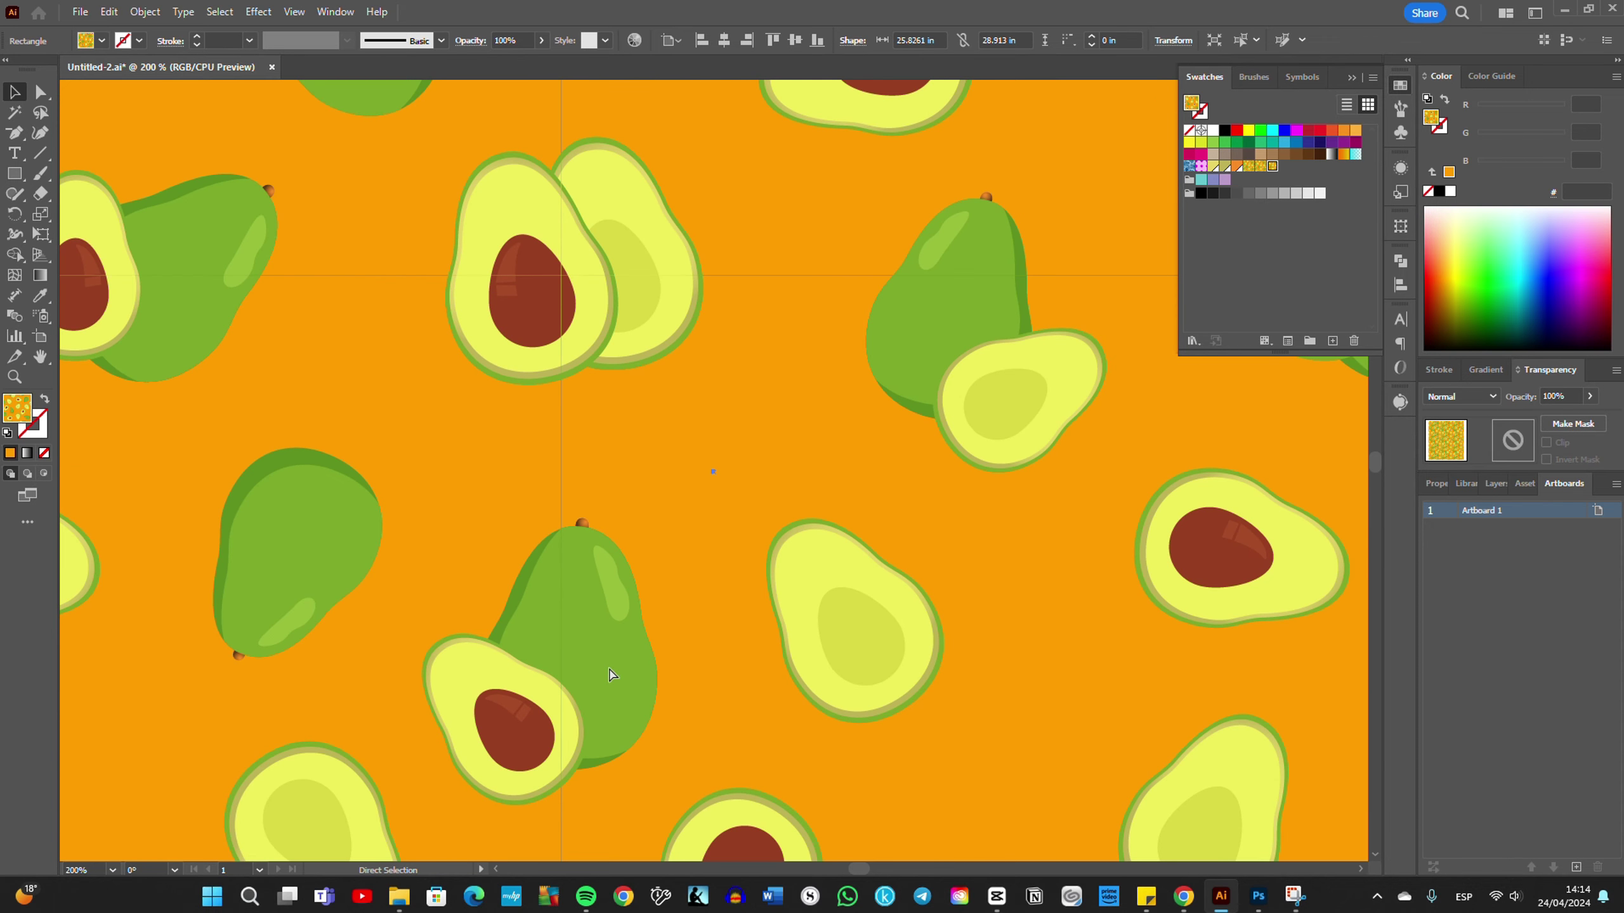
scroll(611, 674, down, 1)
scroll(611, 674, down, 1)
scroll(610, 674, down, 1)
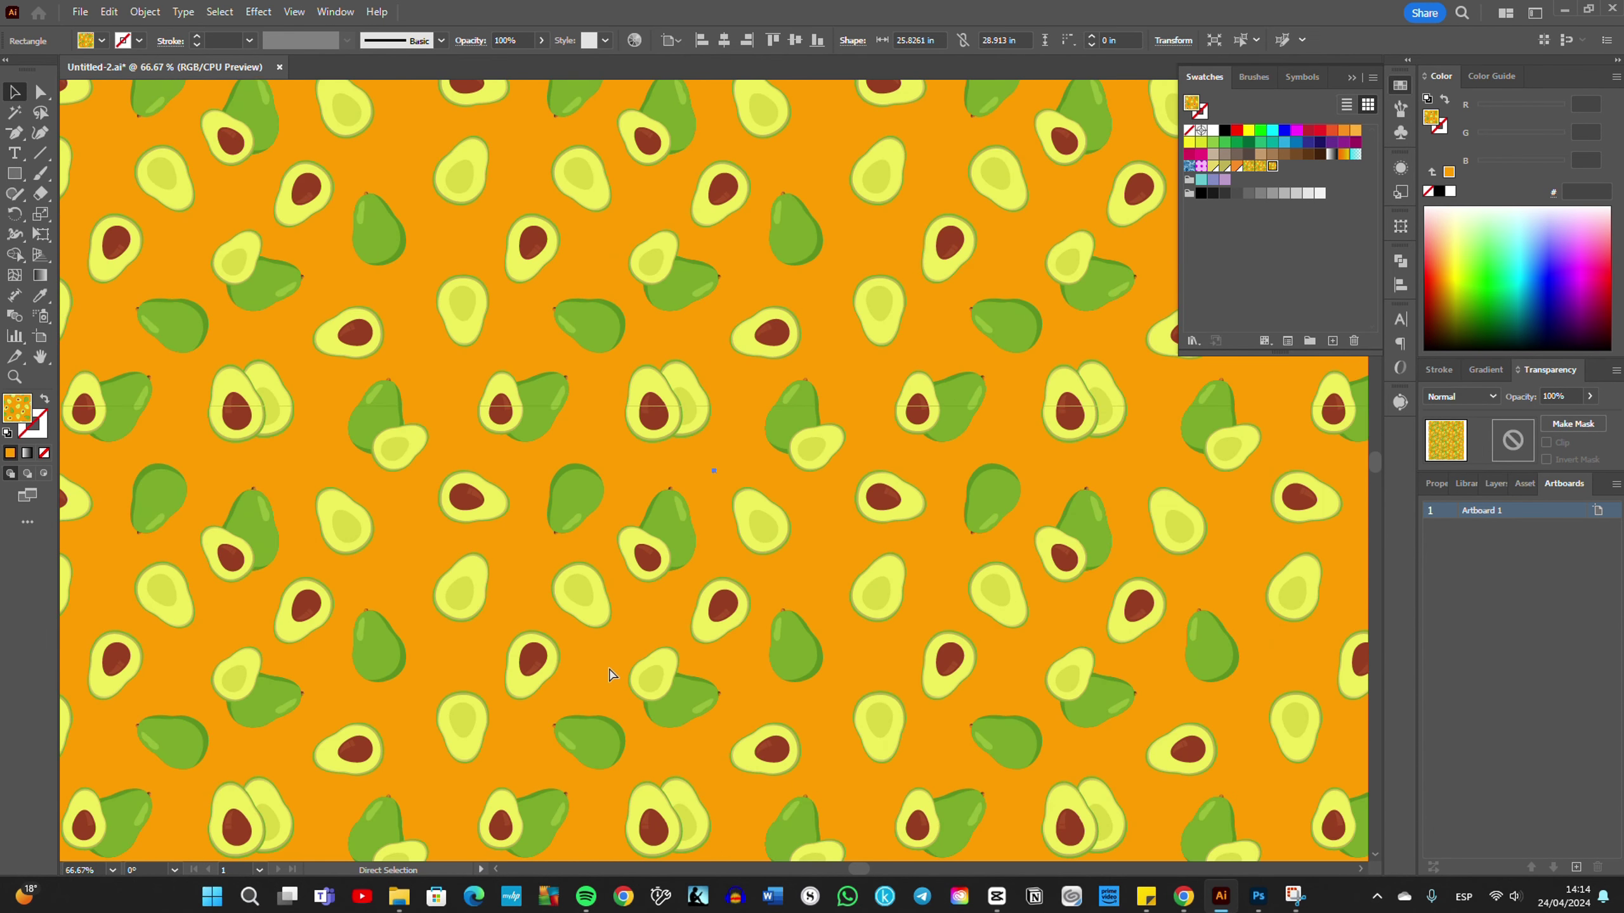
scroll(611, 673, down, 1)
scroll(611, 673, down, 1)
scroll(611, 674, down, 1)
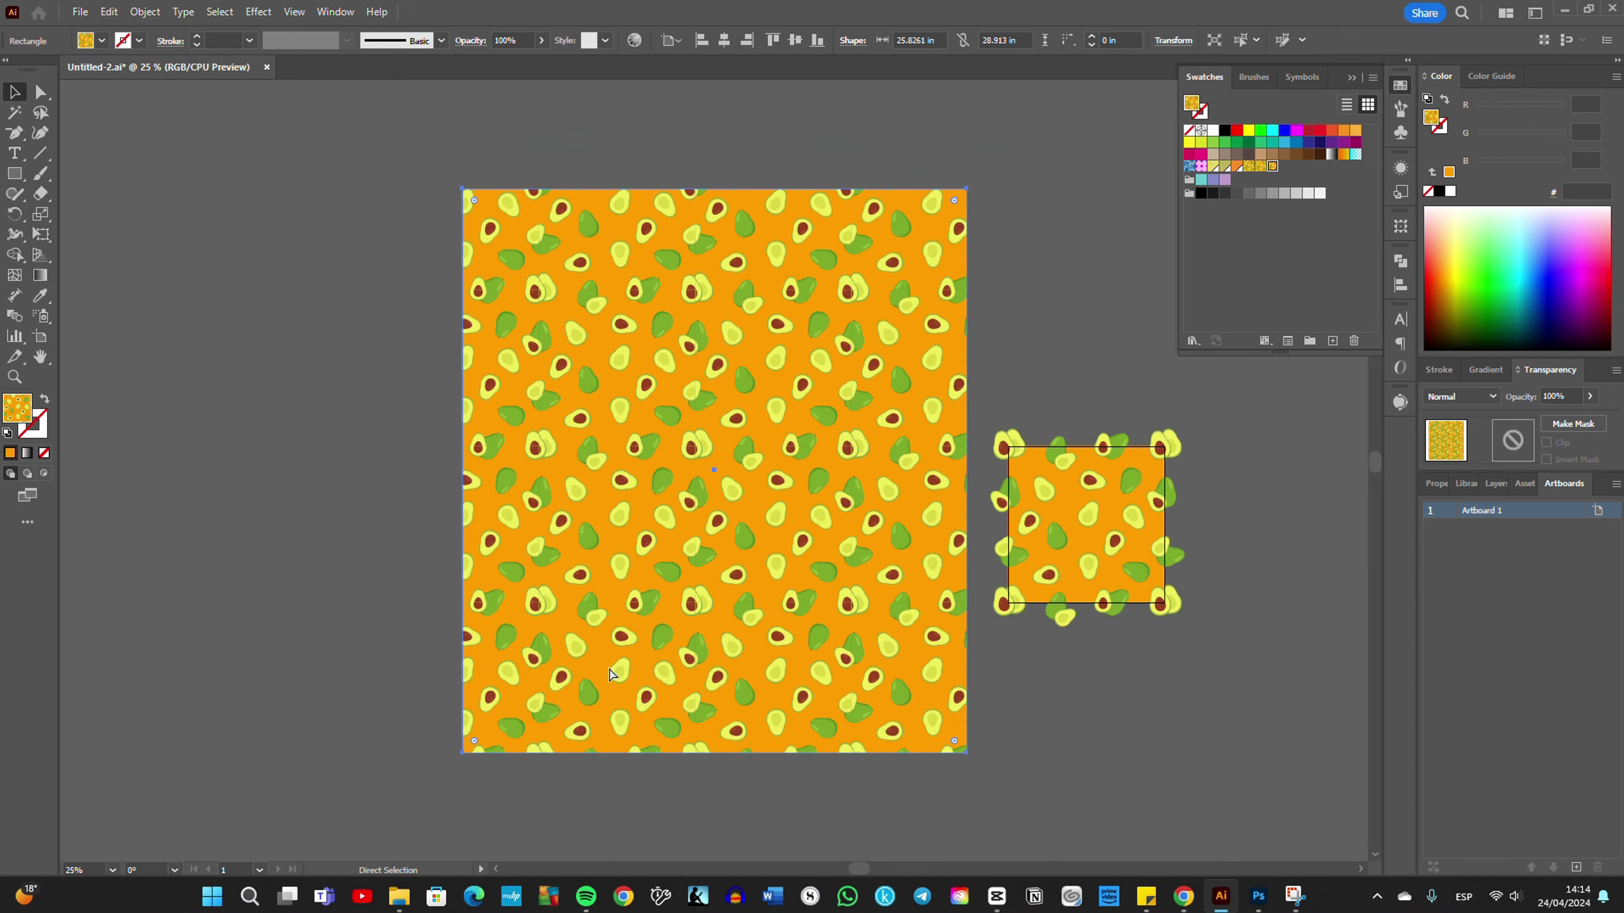
key(v)
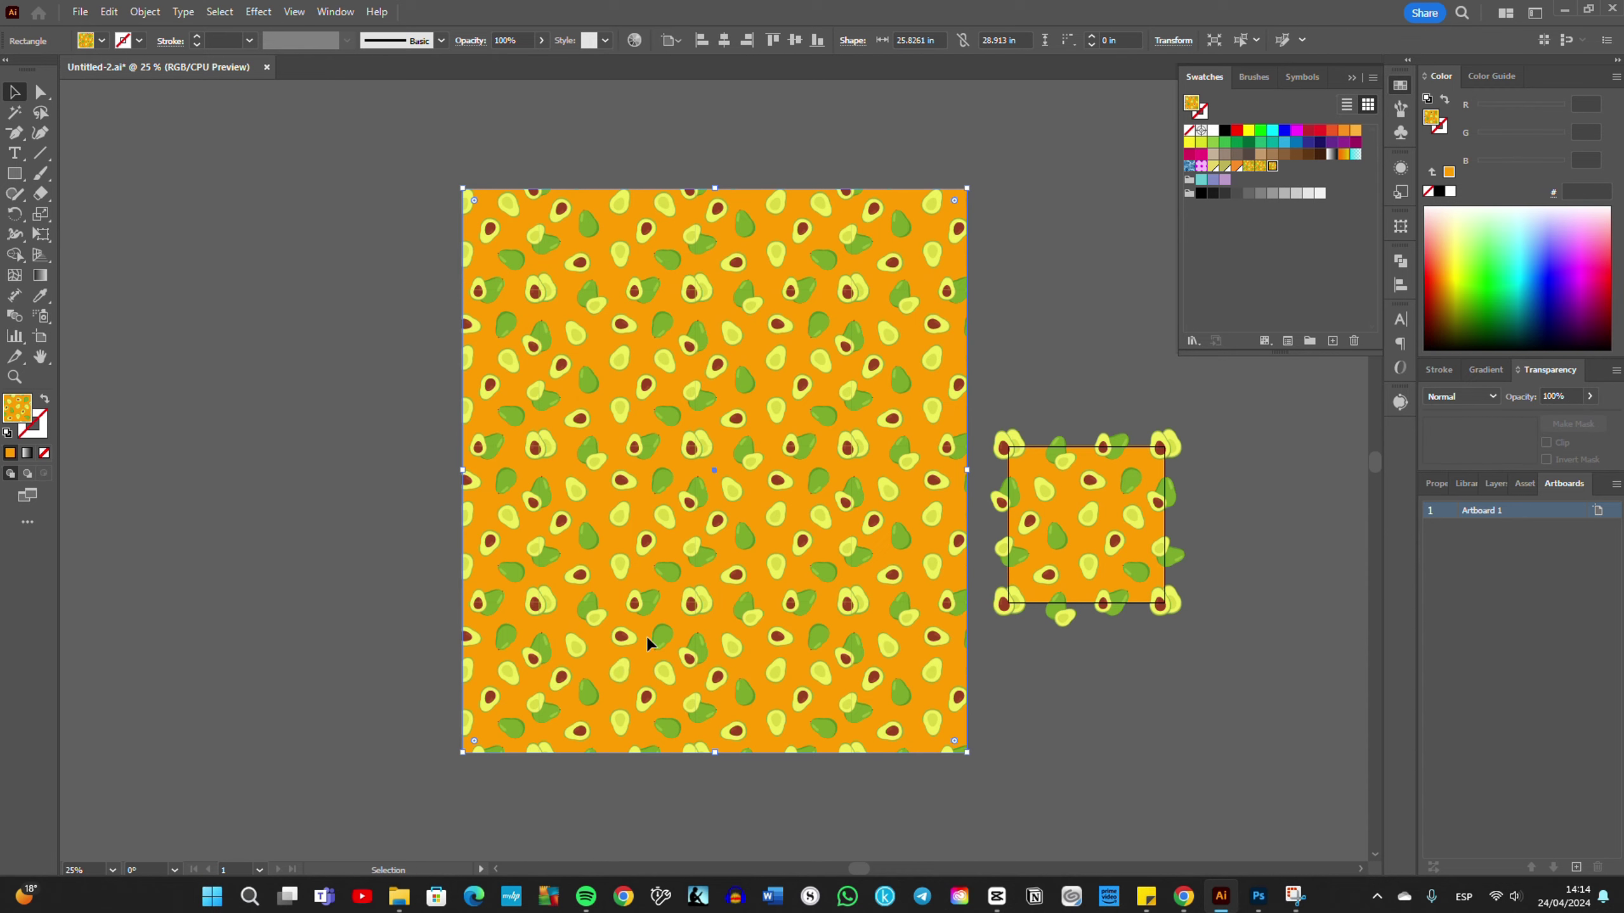
key(Delete)
Step: Enlarge the orange background square to 8.2554 in and reselect all the tile artwork
mouse_move(873, 585)
mouse_down()
mouse_move(496, 423)
mouse_move(392, 433)
mouse_up()
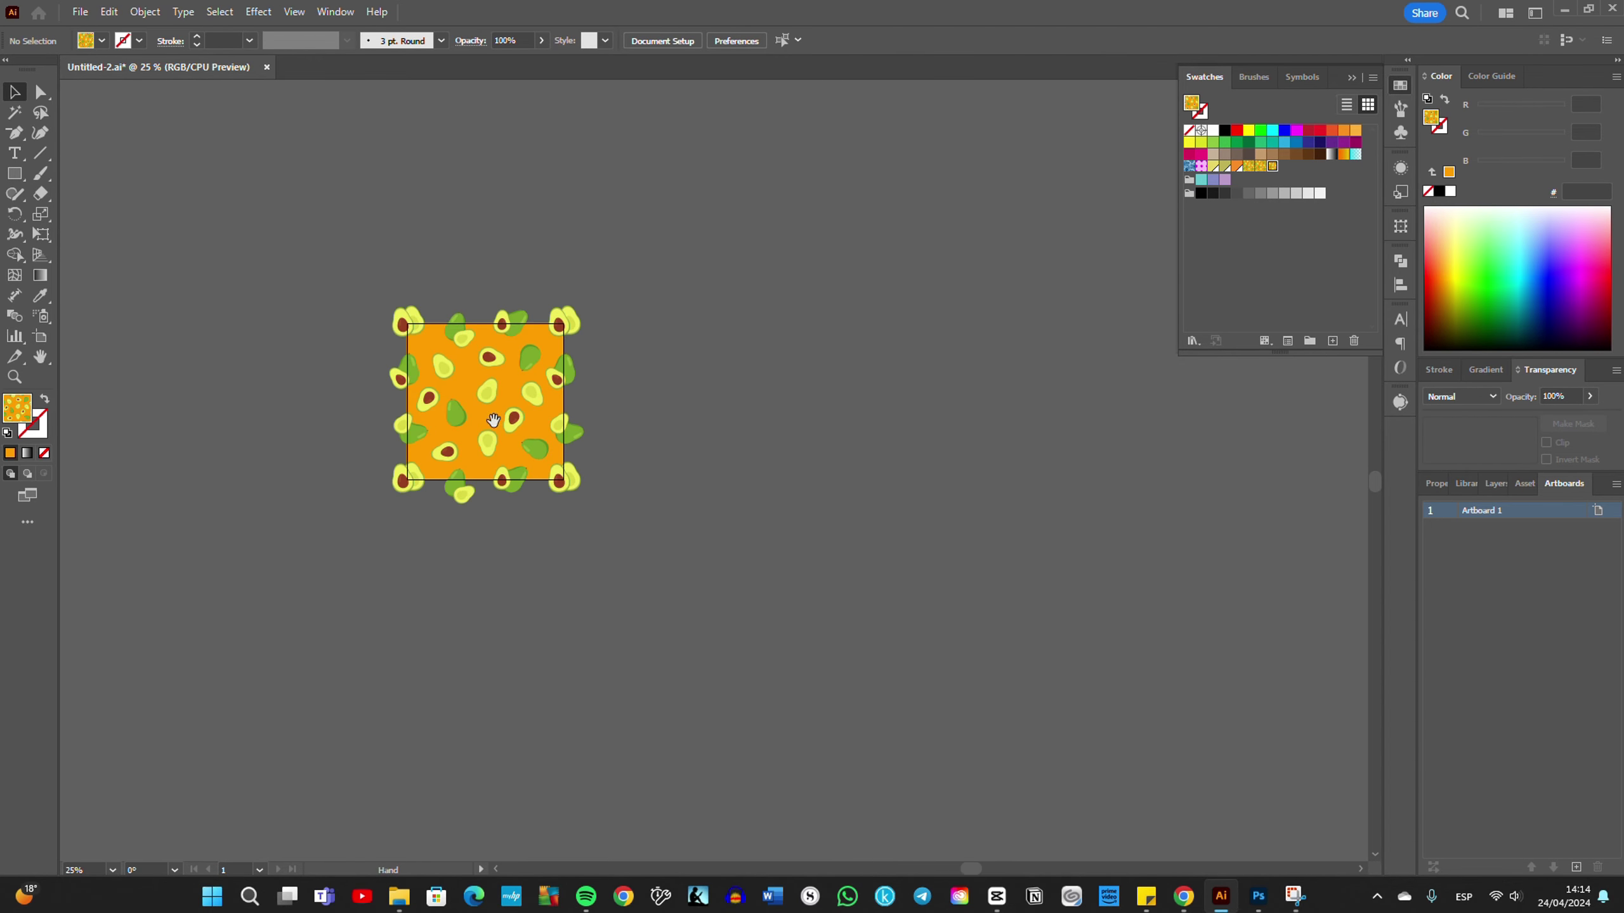
key(ctrl+plus)
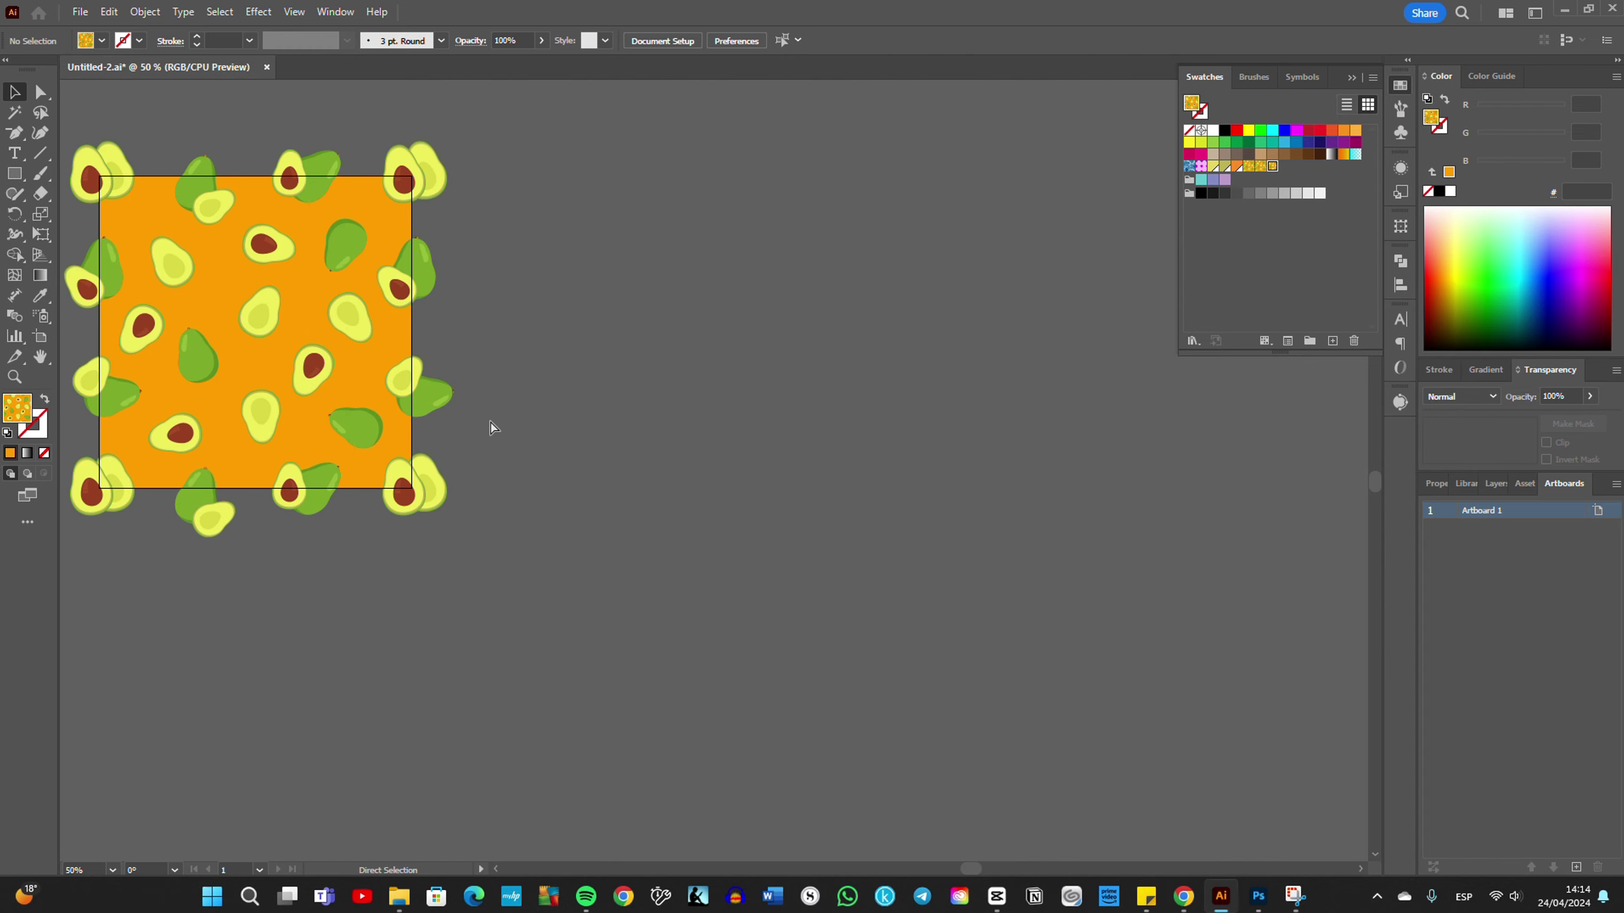
drag(489, 419, 881, 485)
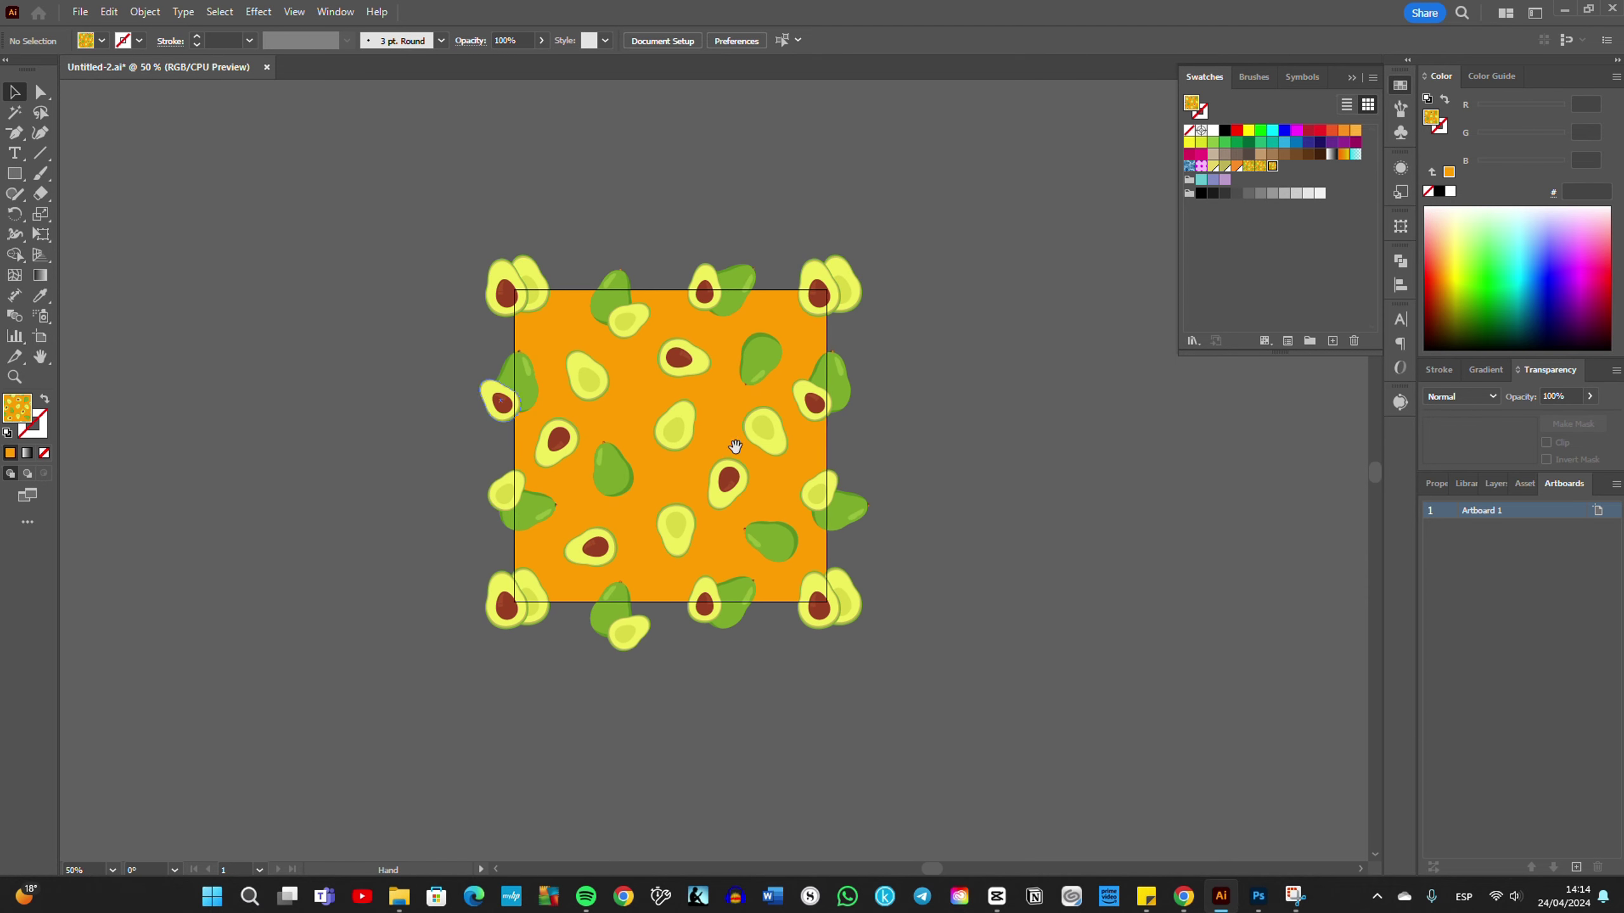
click(523, 299)
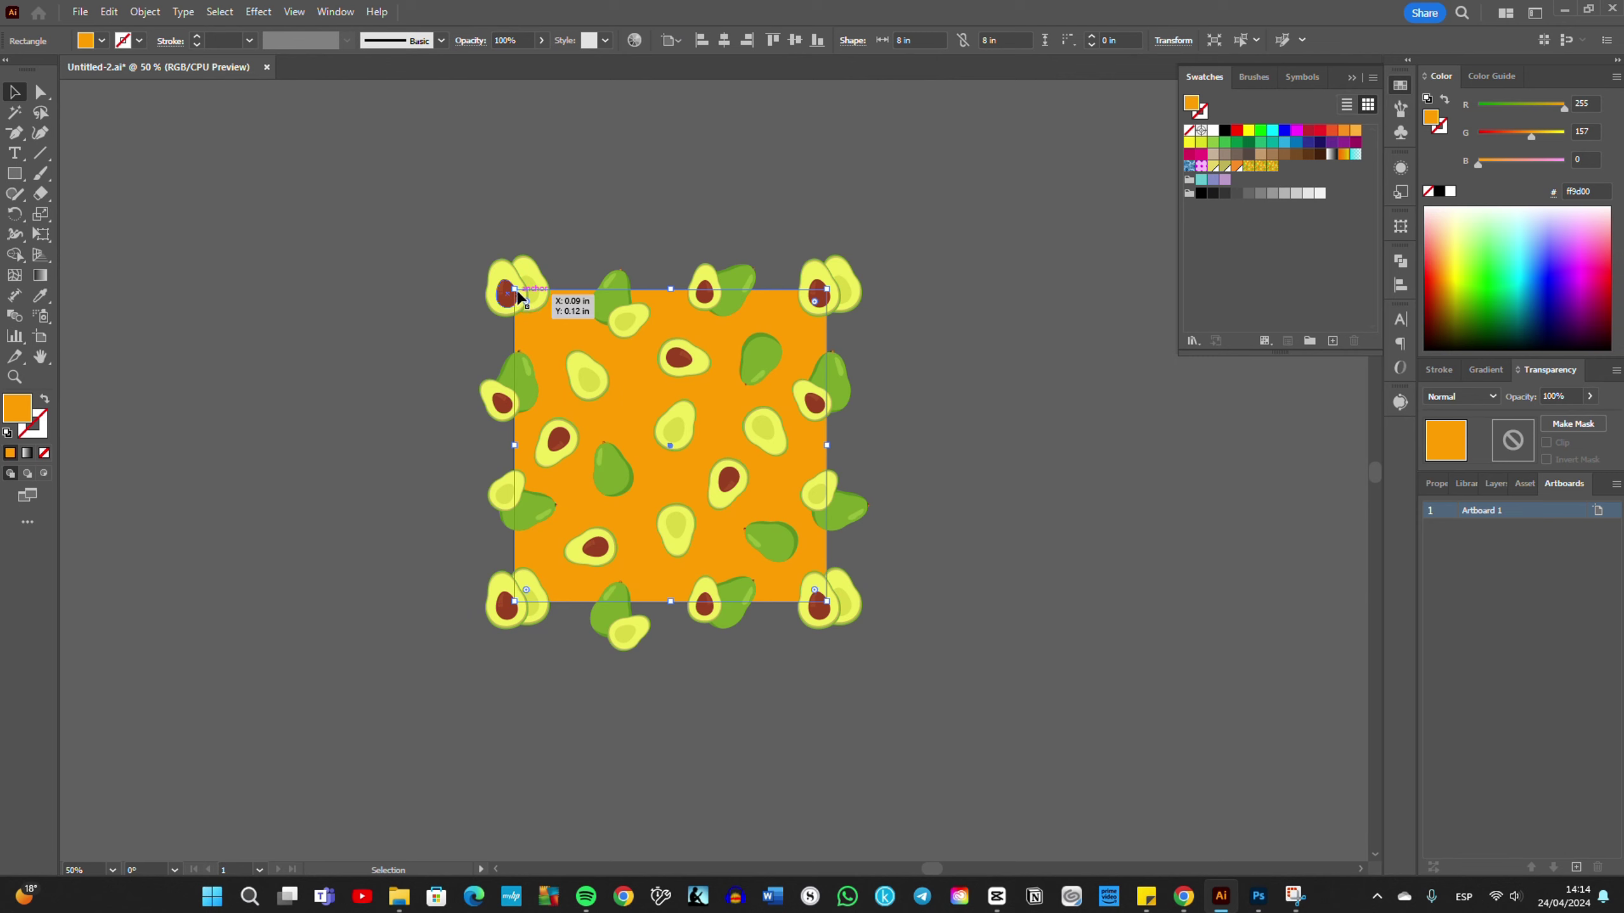
key(ctrl+plus)
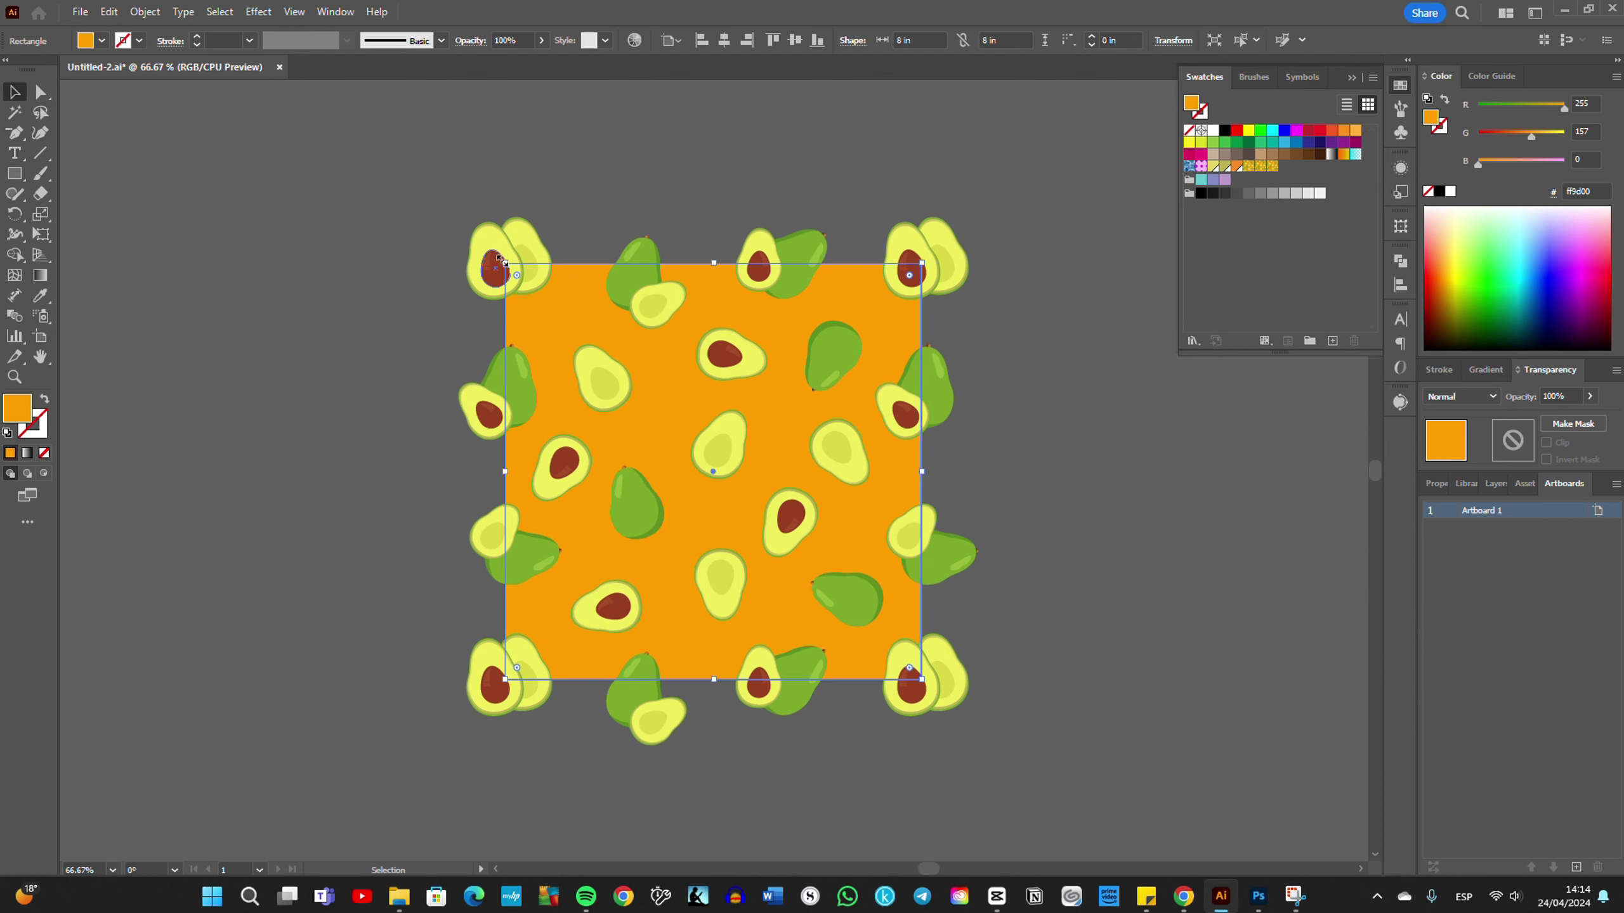
drag(503, 262, 498, 256)
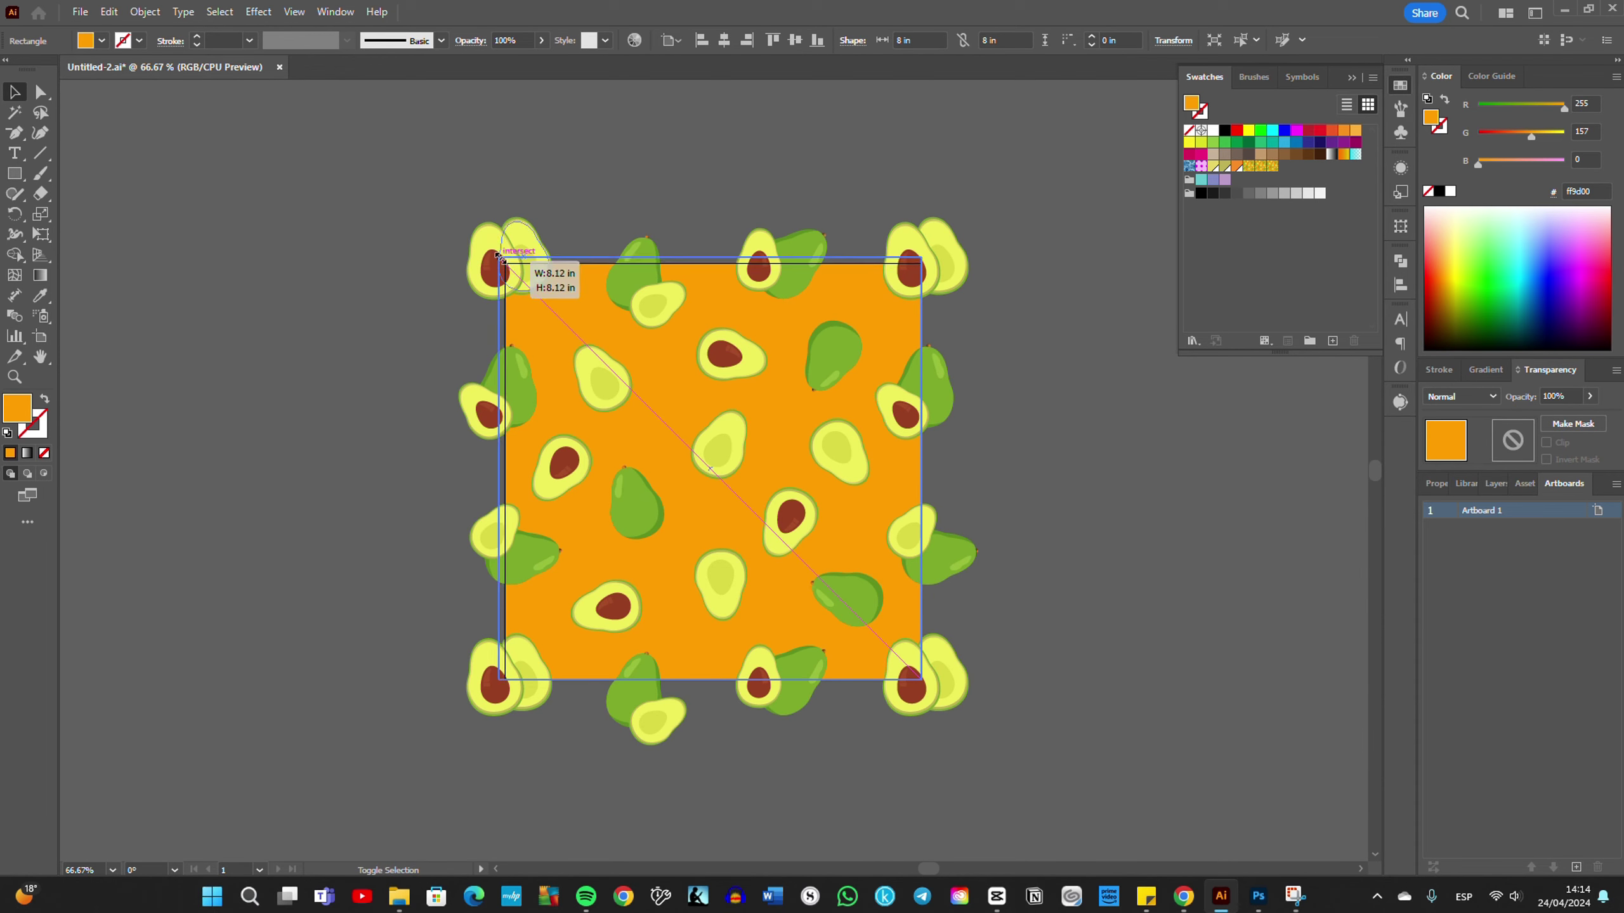
drag(922, 680, 928, 694)
drag(927, 695, 928, 687)
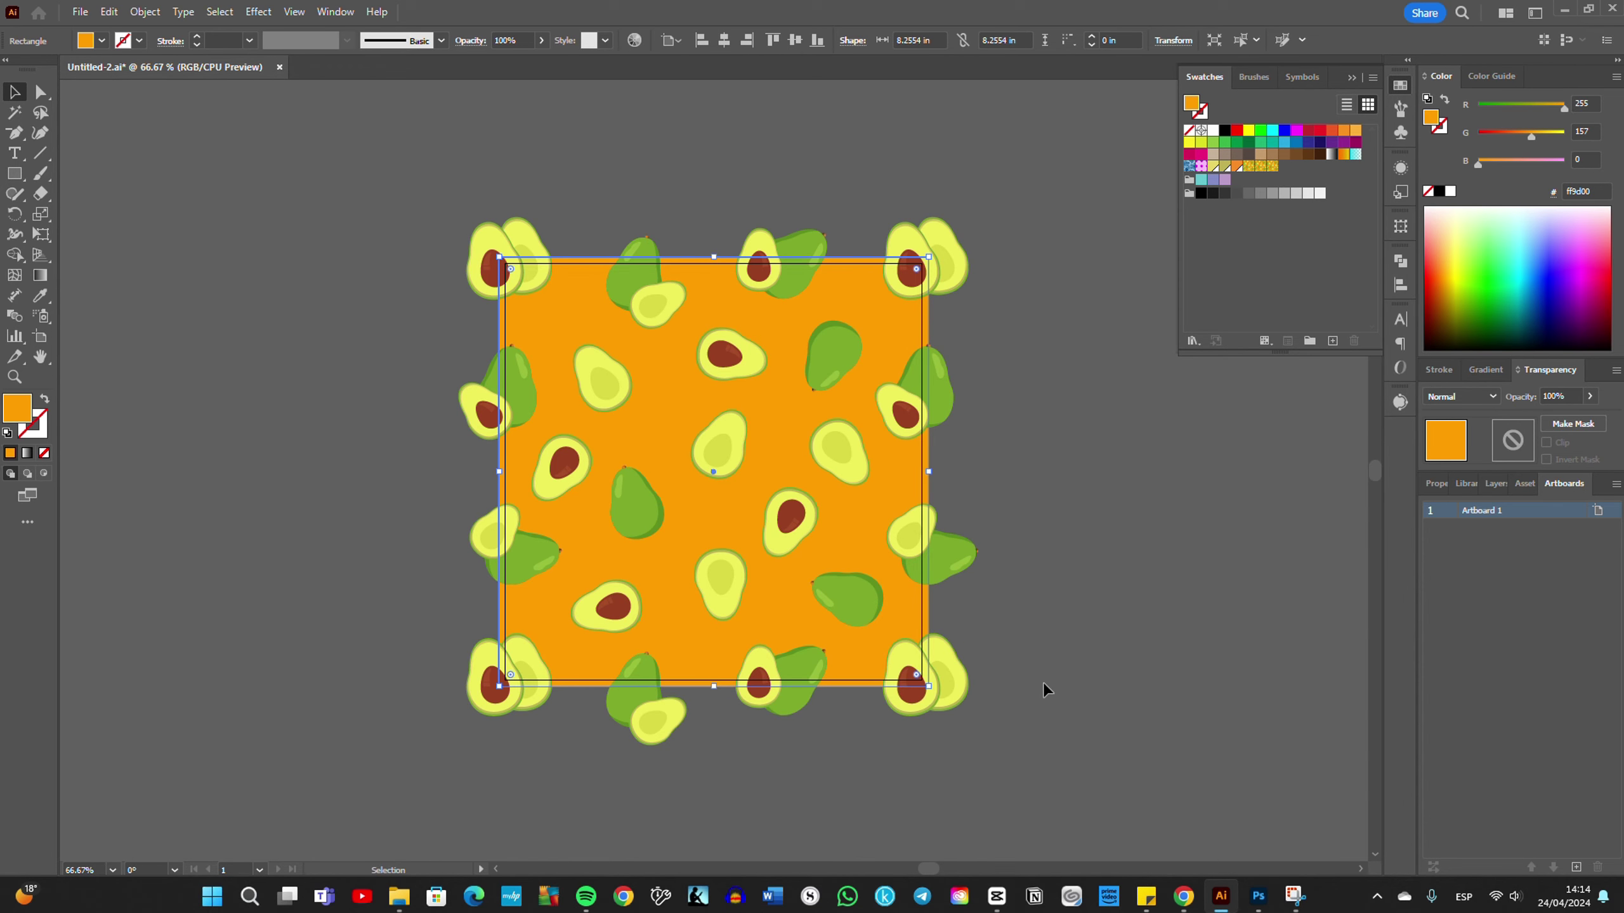
click(1043, 683)
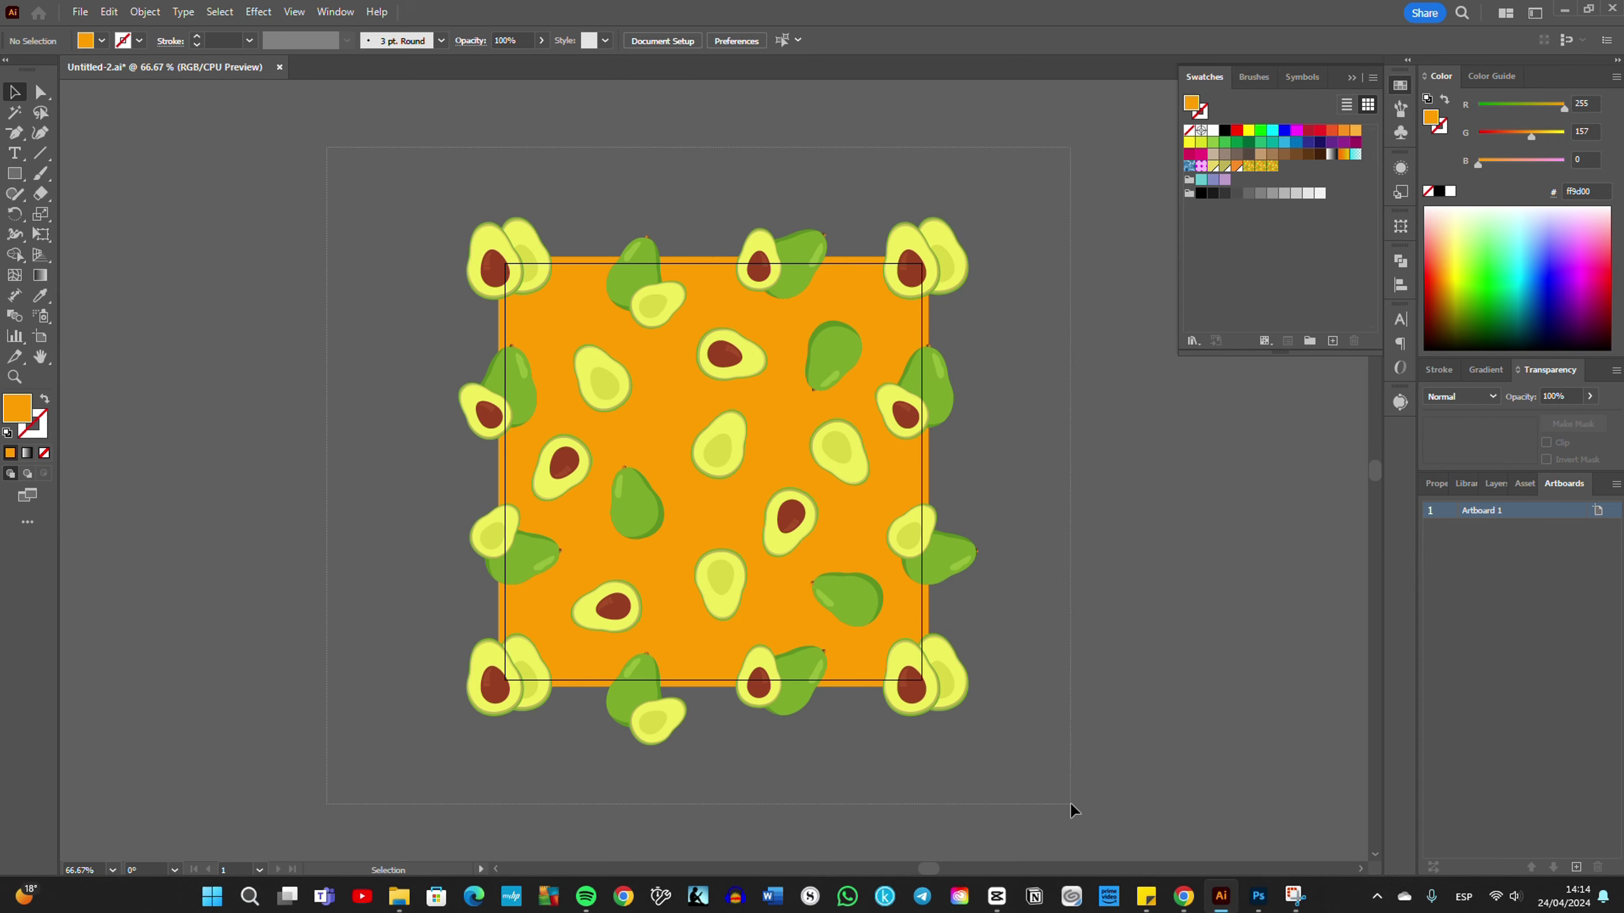
key(ctrl+a)
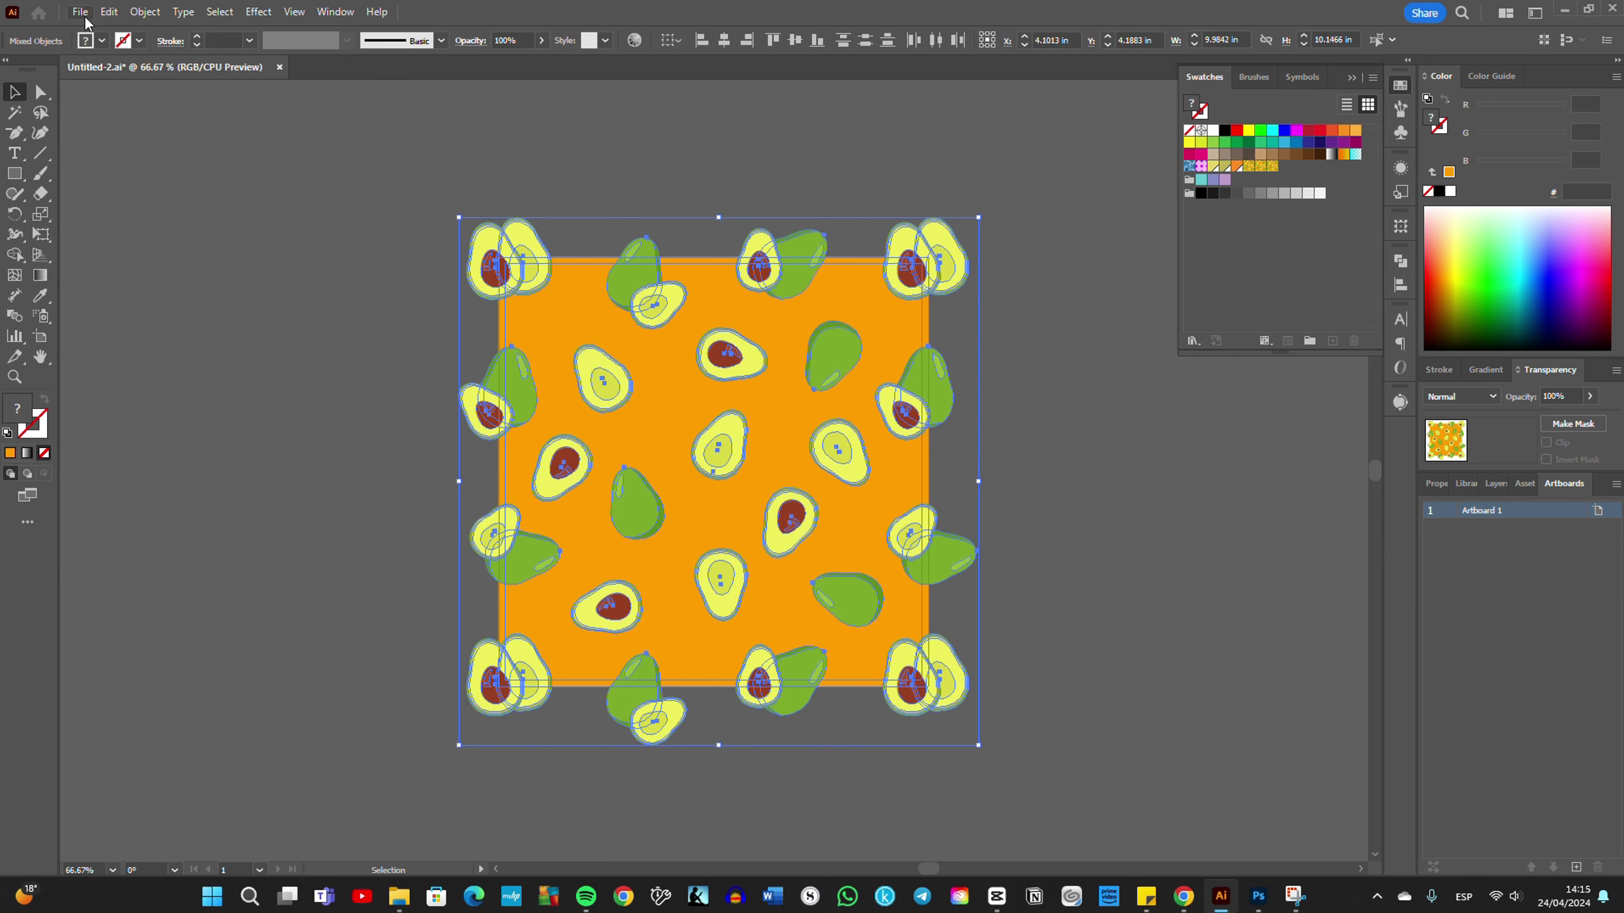
Step: Export the artboard as a JPEG named 'aguacates 2' with Use Artboards checked
click(80, 12)
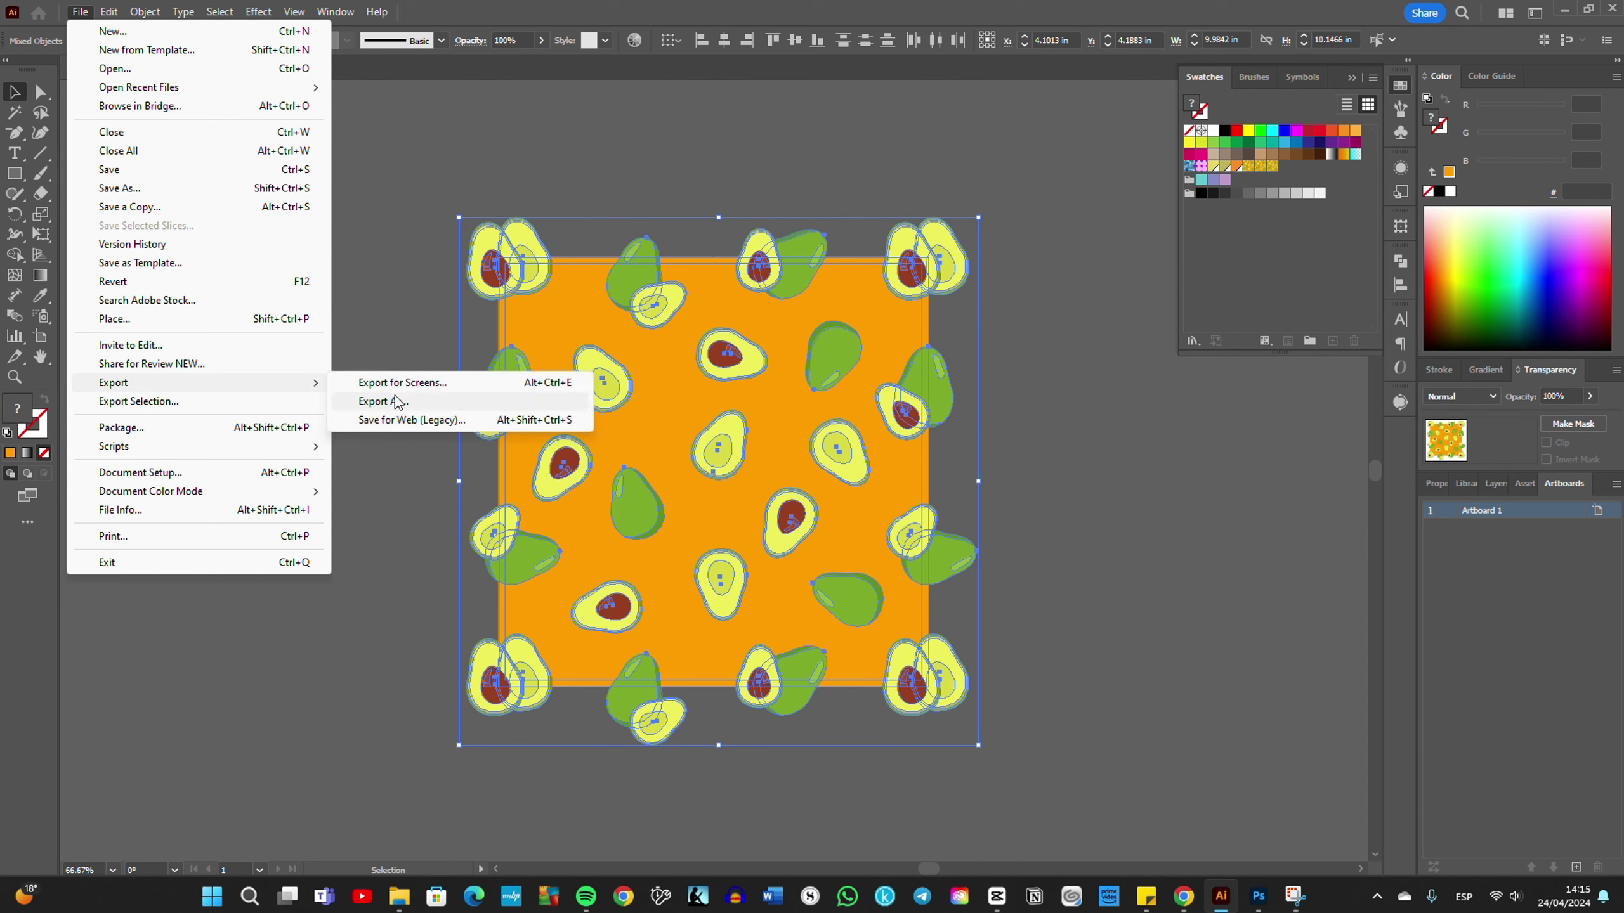
click(396, 399)
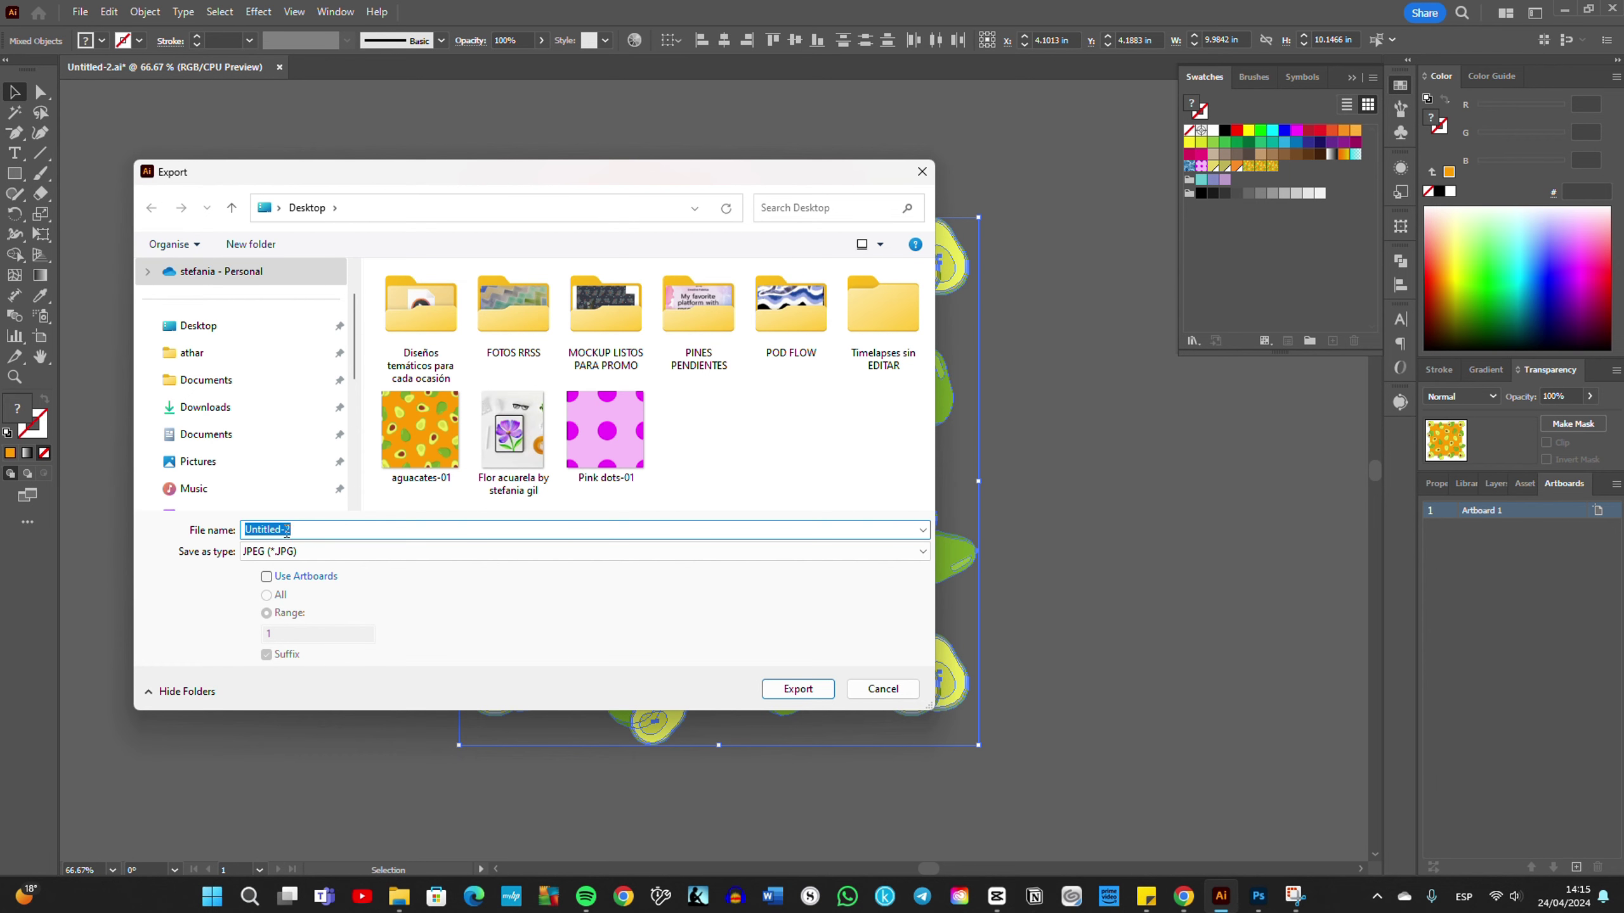
text(agua)
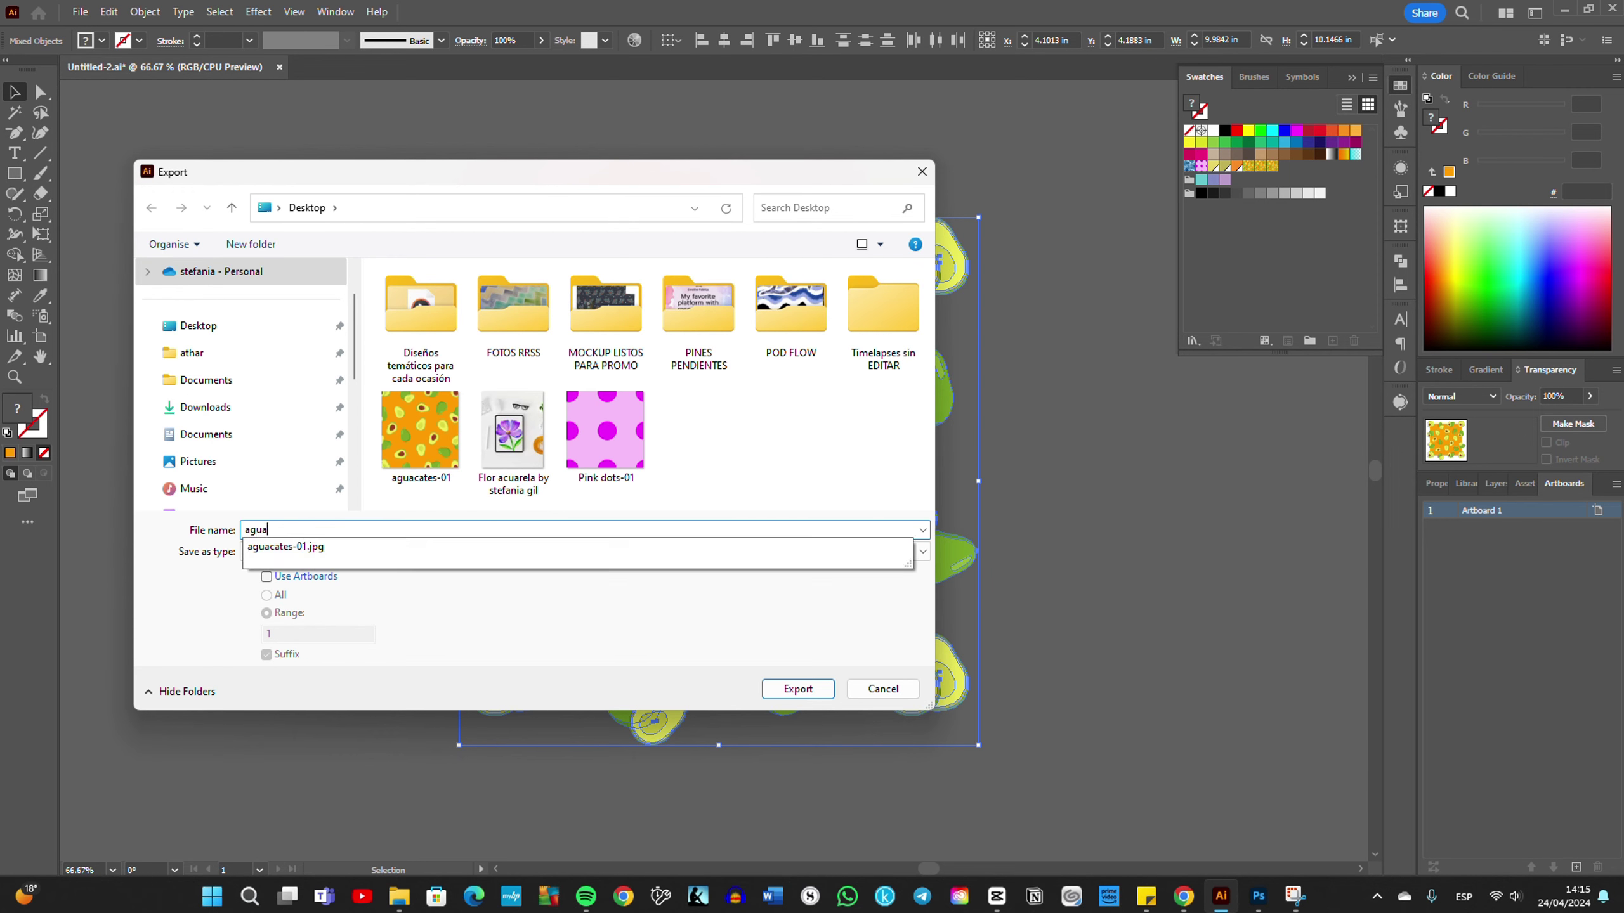
text(te)
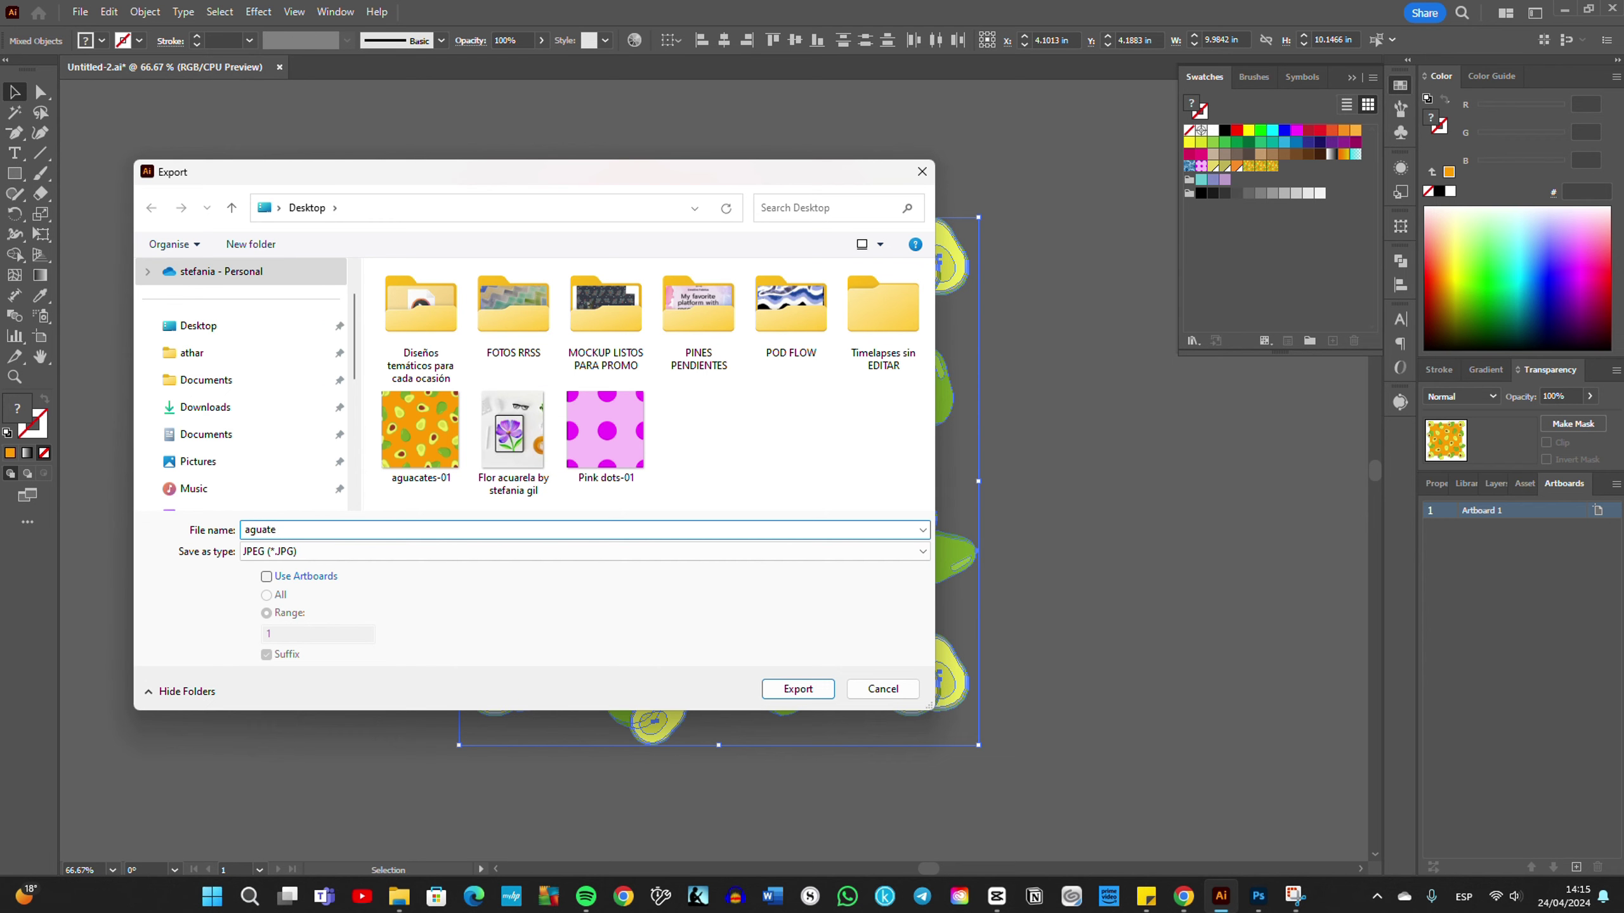
key(BackSpace)
key(BackSpace)
text(cates)
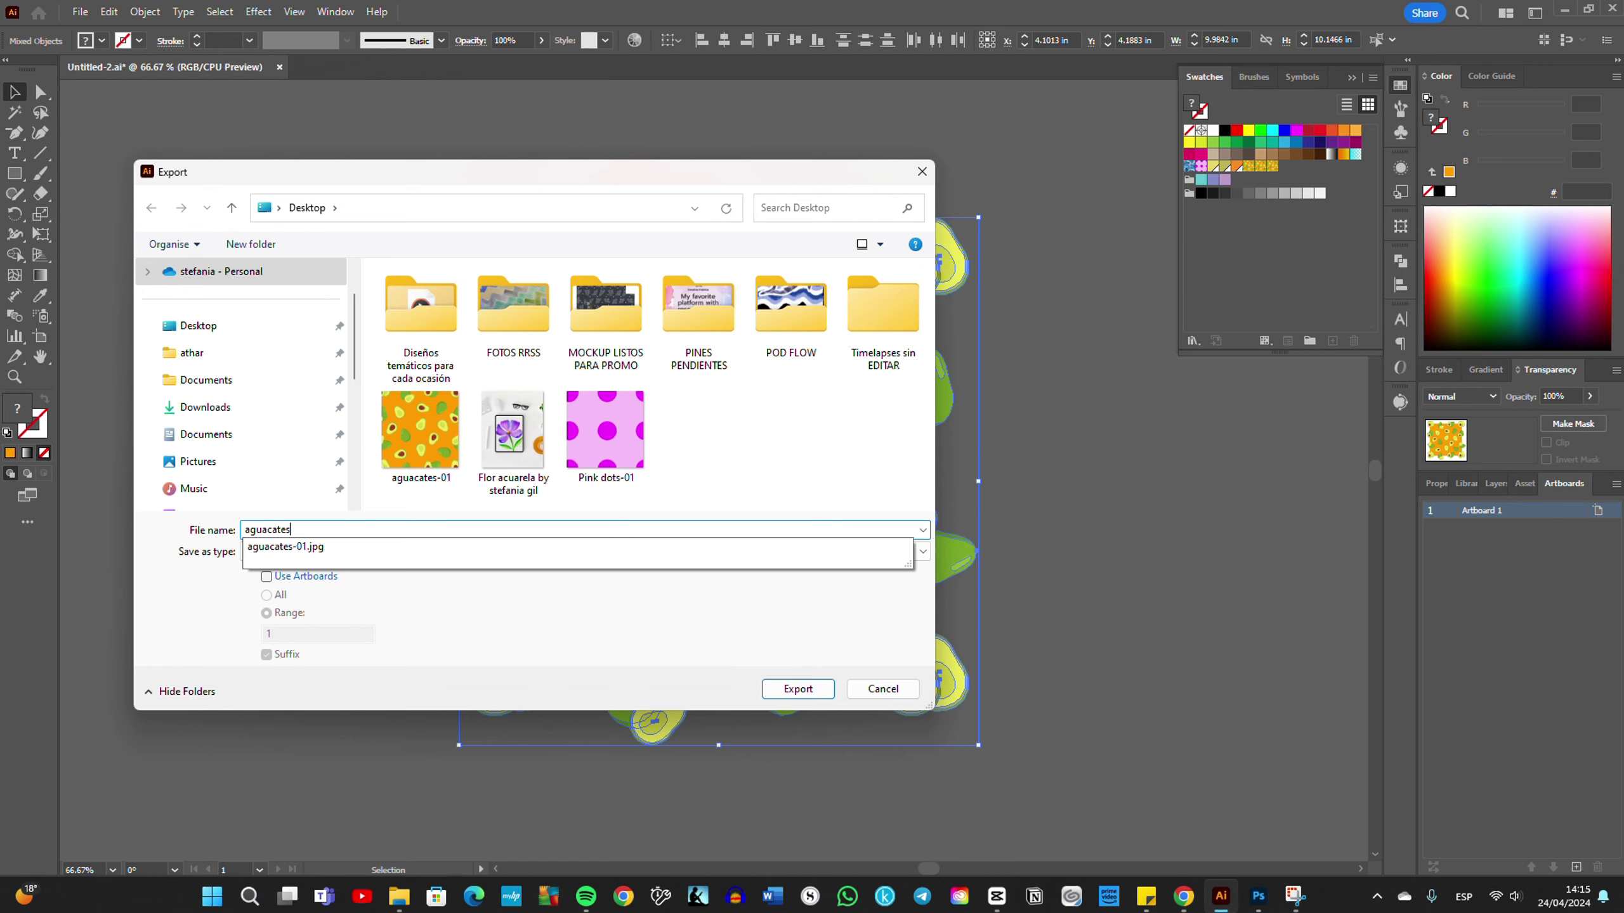
text( 2)
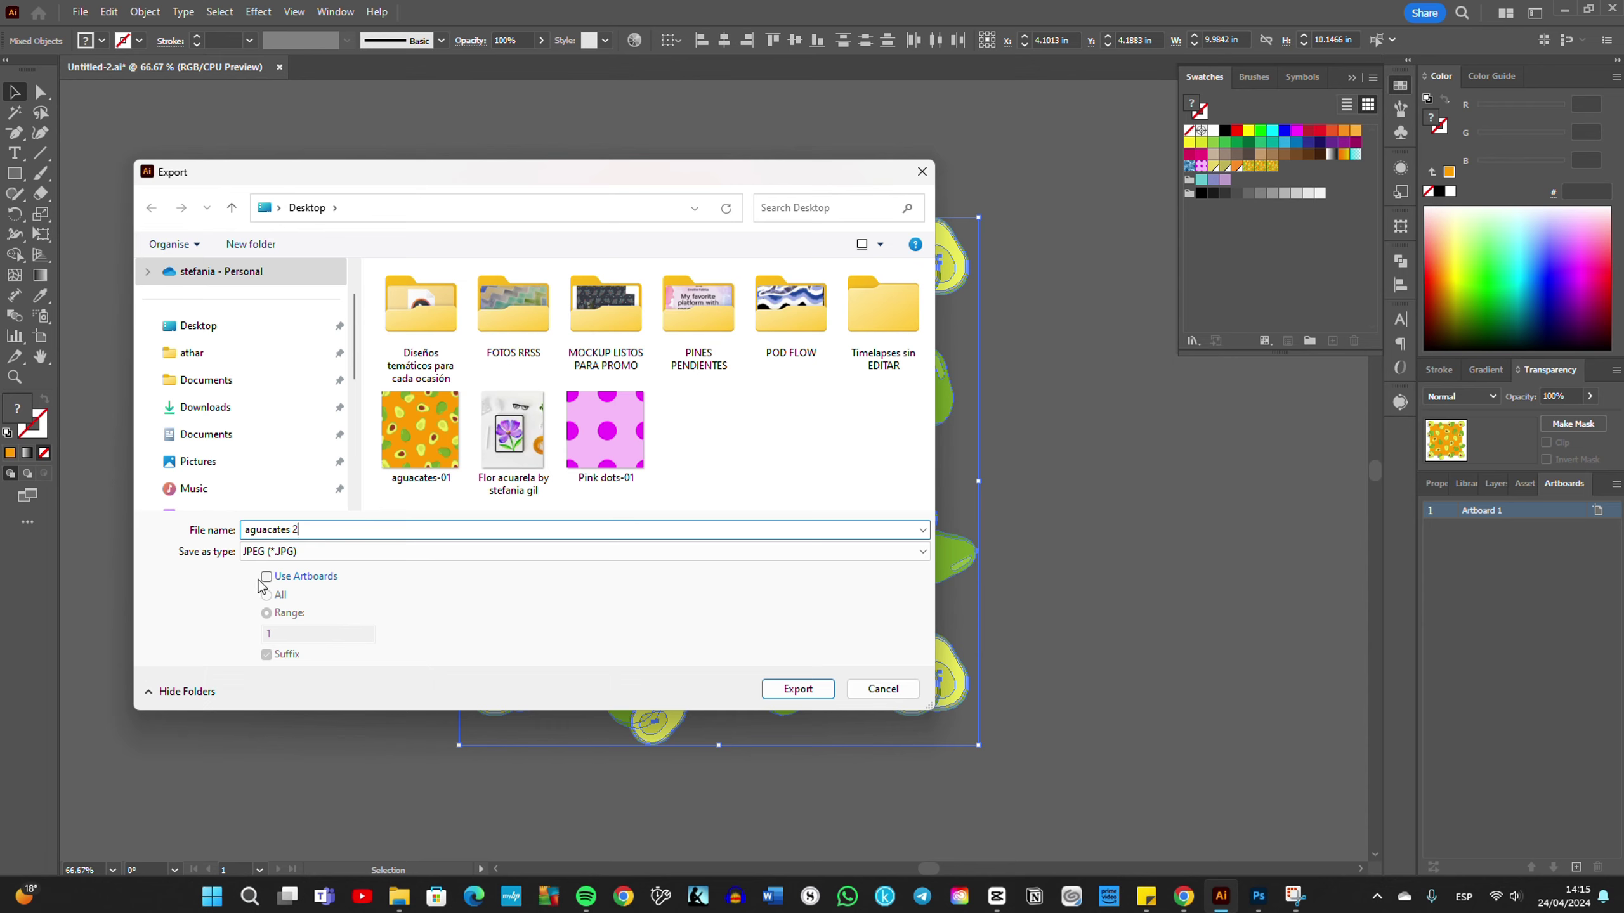
click(265, 576)
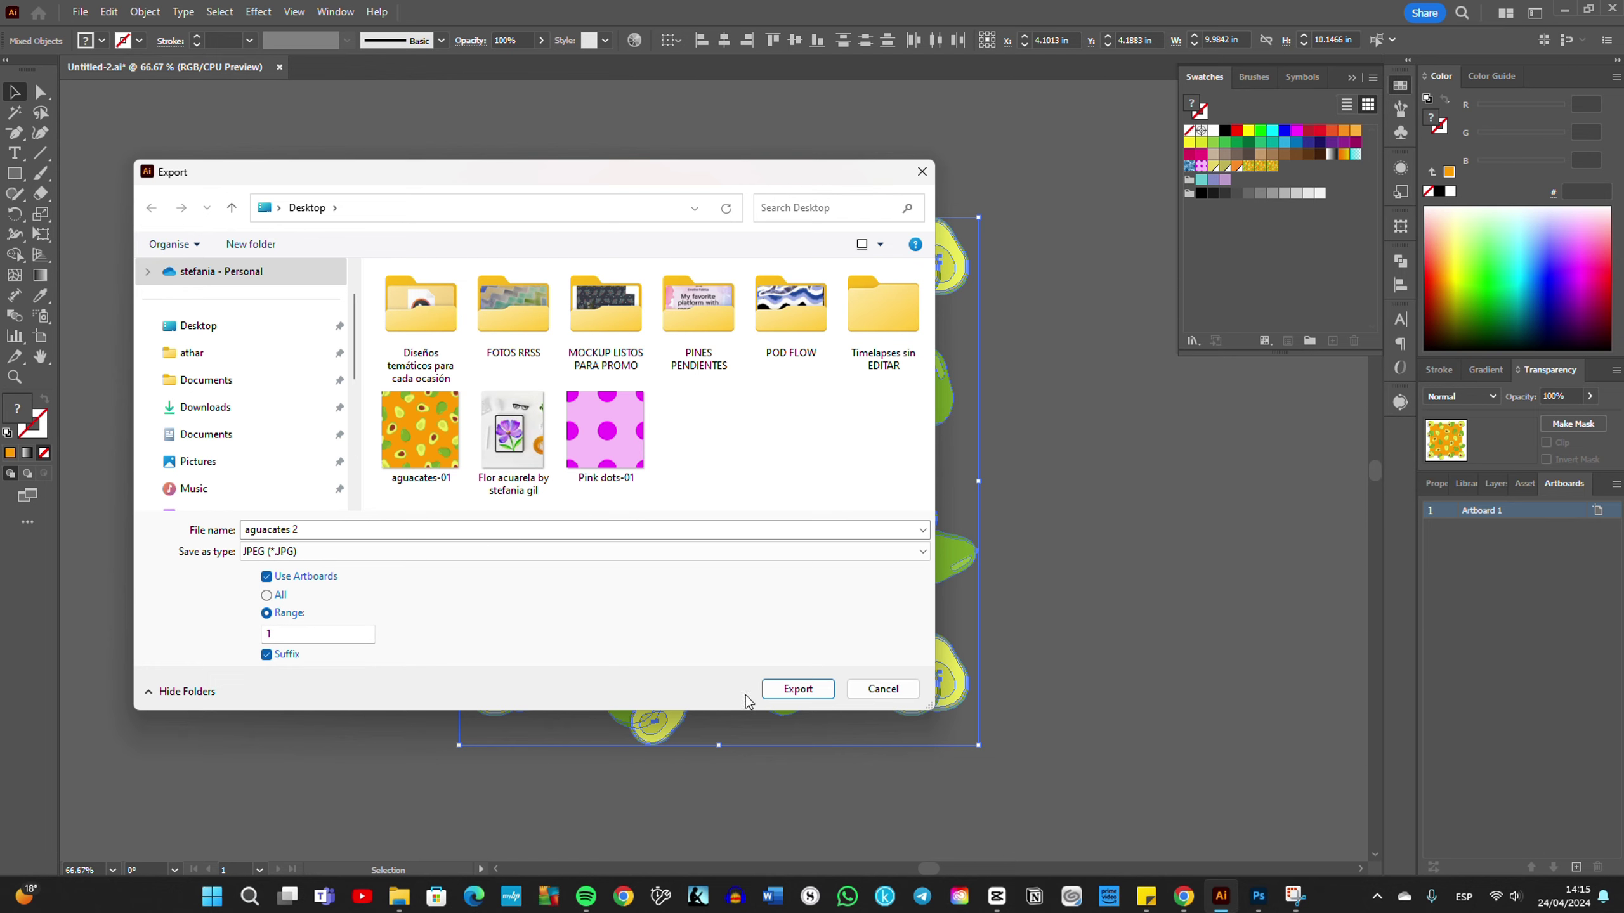
click(799, 690)
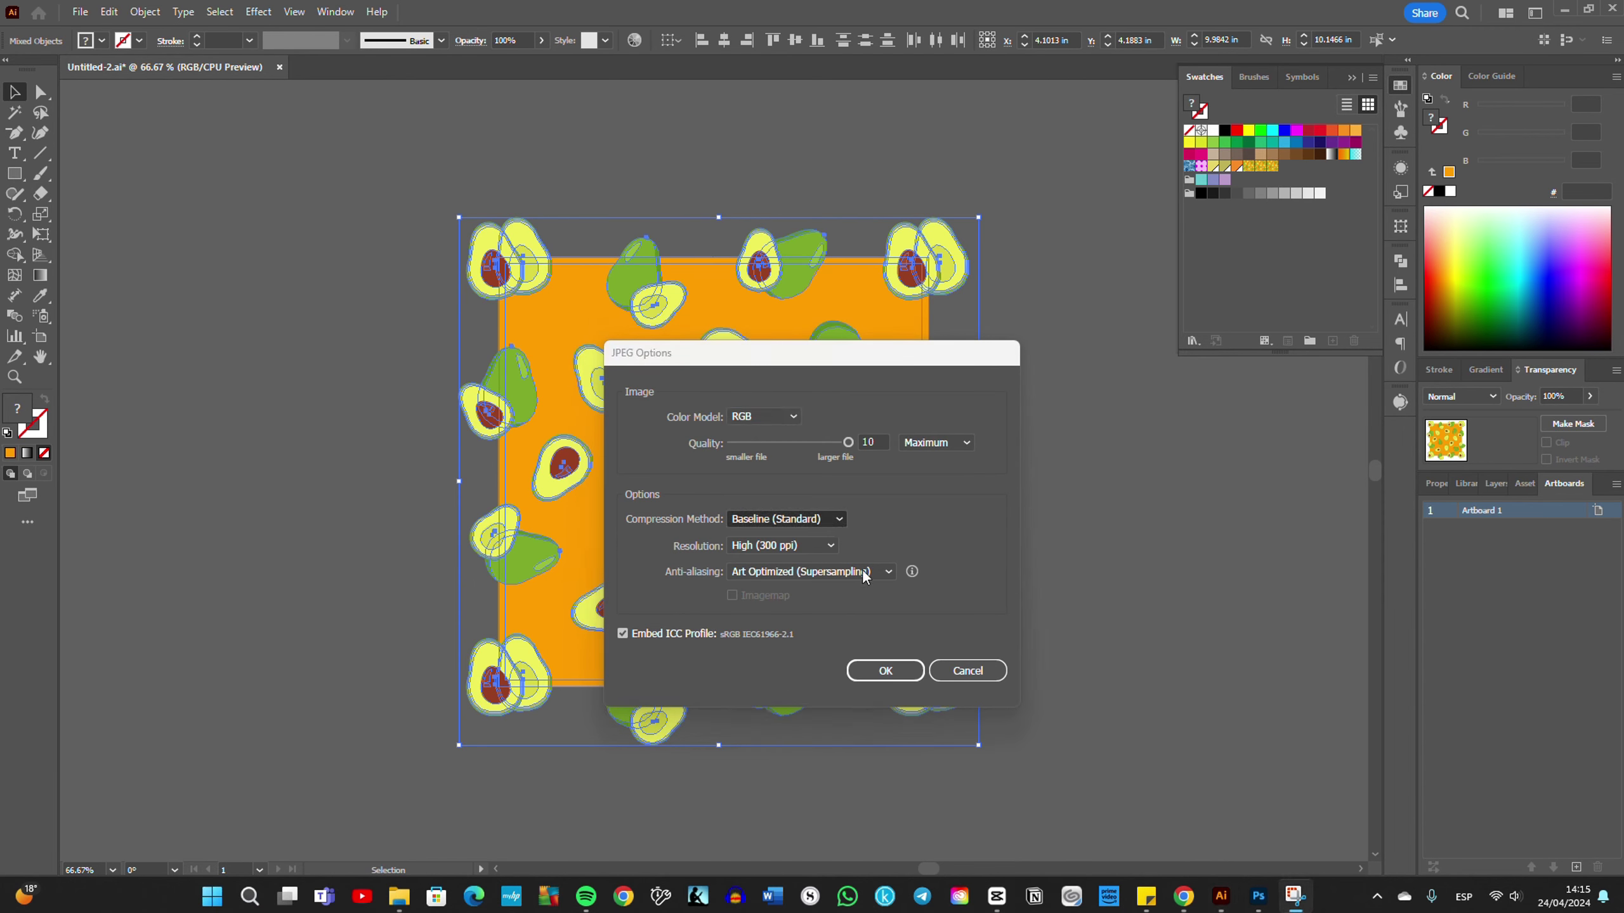
Step: Keep Art Optimized anti-aliasing and accept the maximum-quality 300 ppi JPEG options
click(889, 572)
click(889, 574)
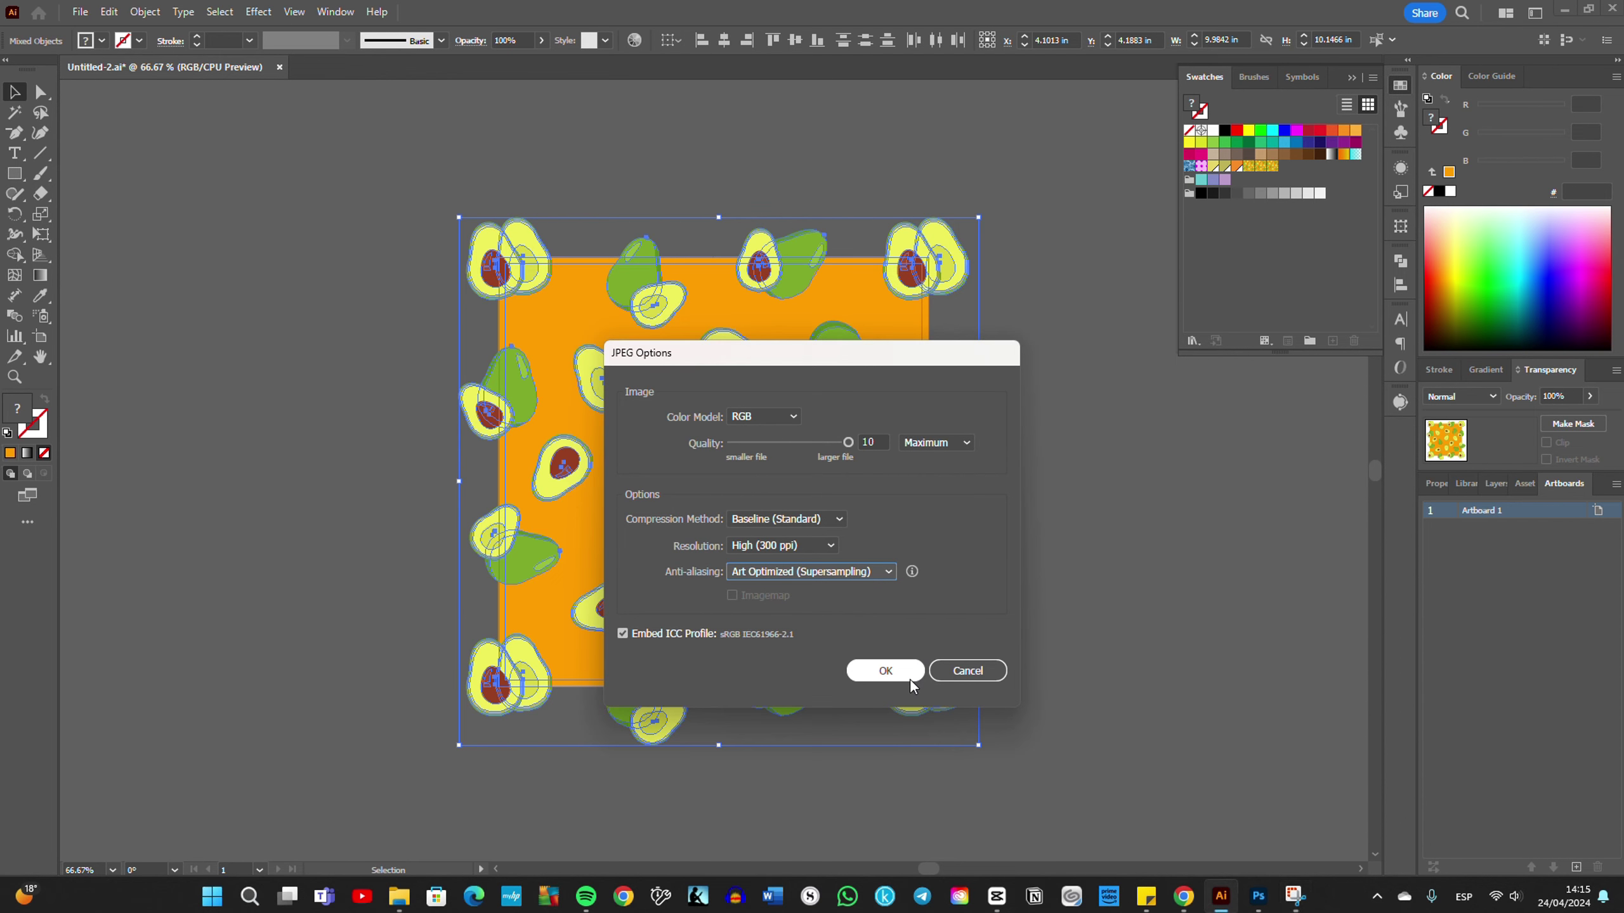
click(884, 671)
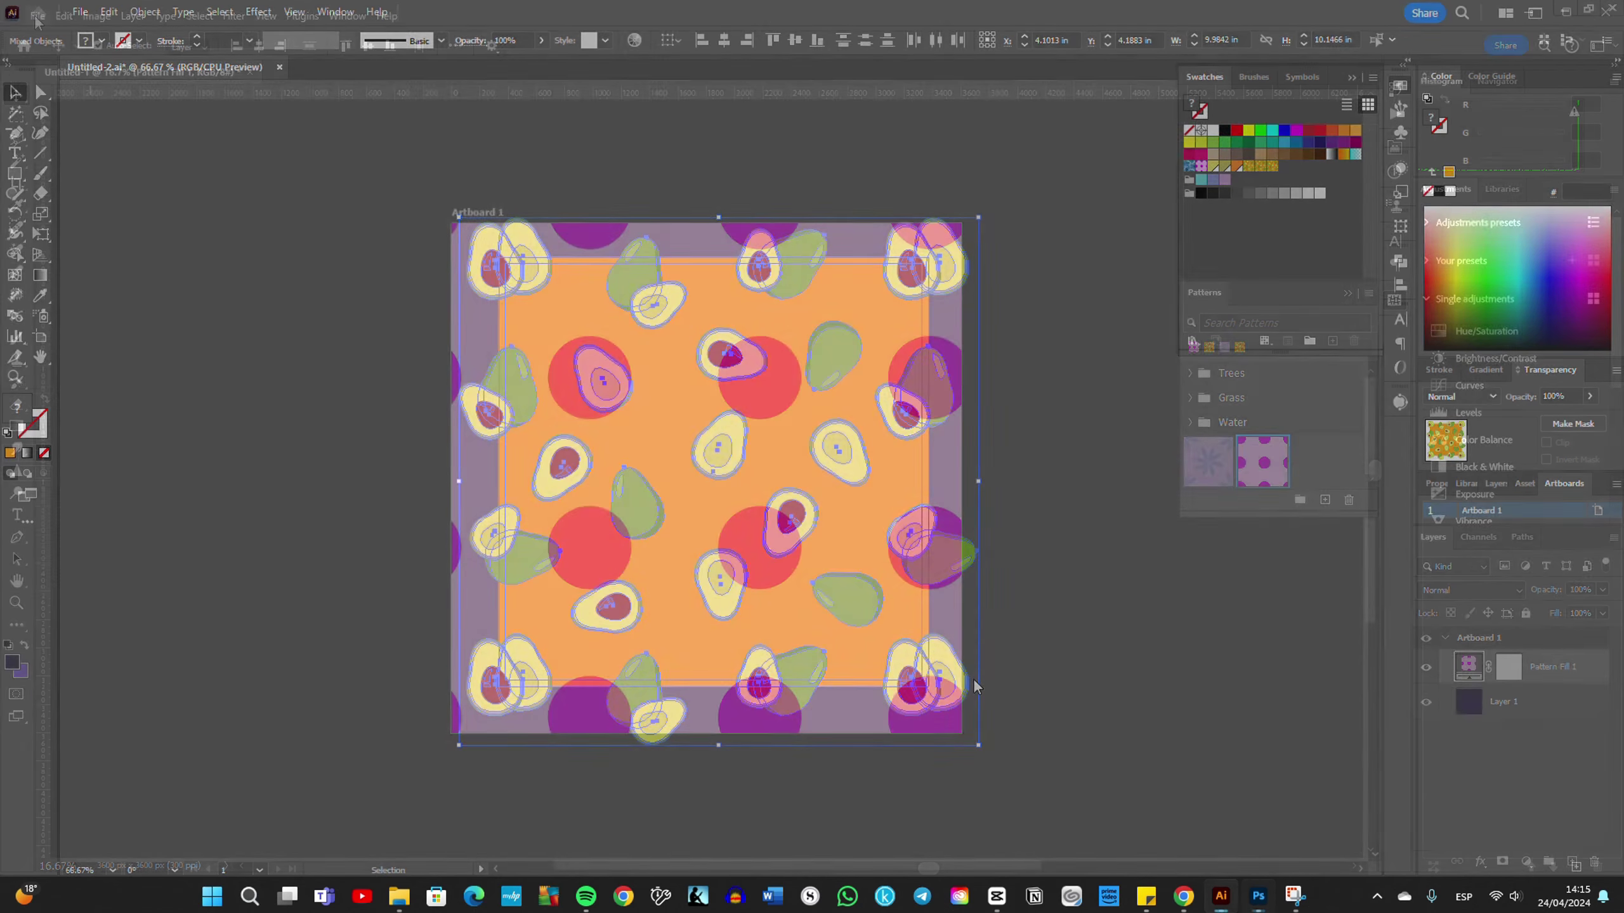
Step: Open aguacates 2-01.jpg in Photoshop and define it as a new pattern with Define Pattern
click(44, 51)
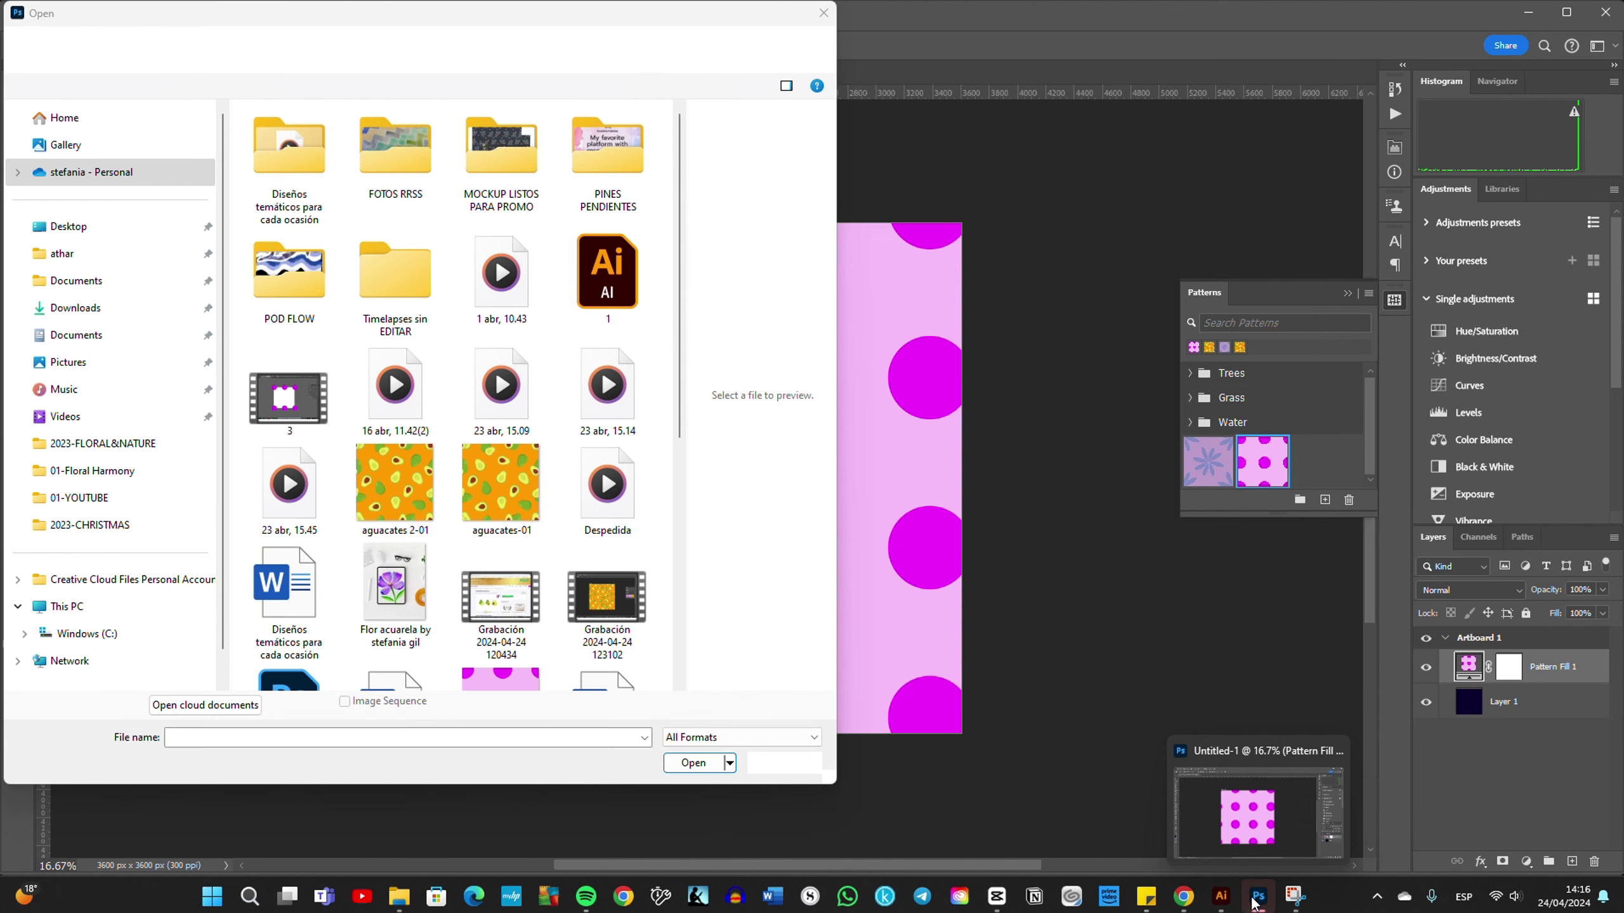
click(381, 496)
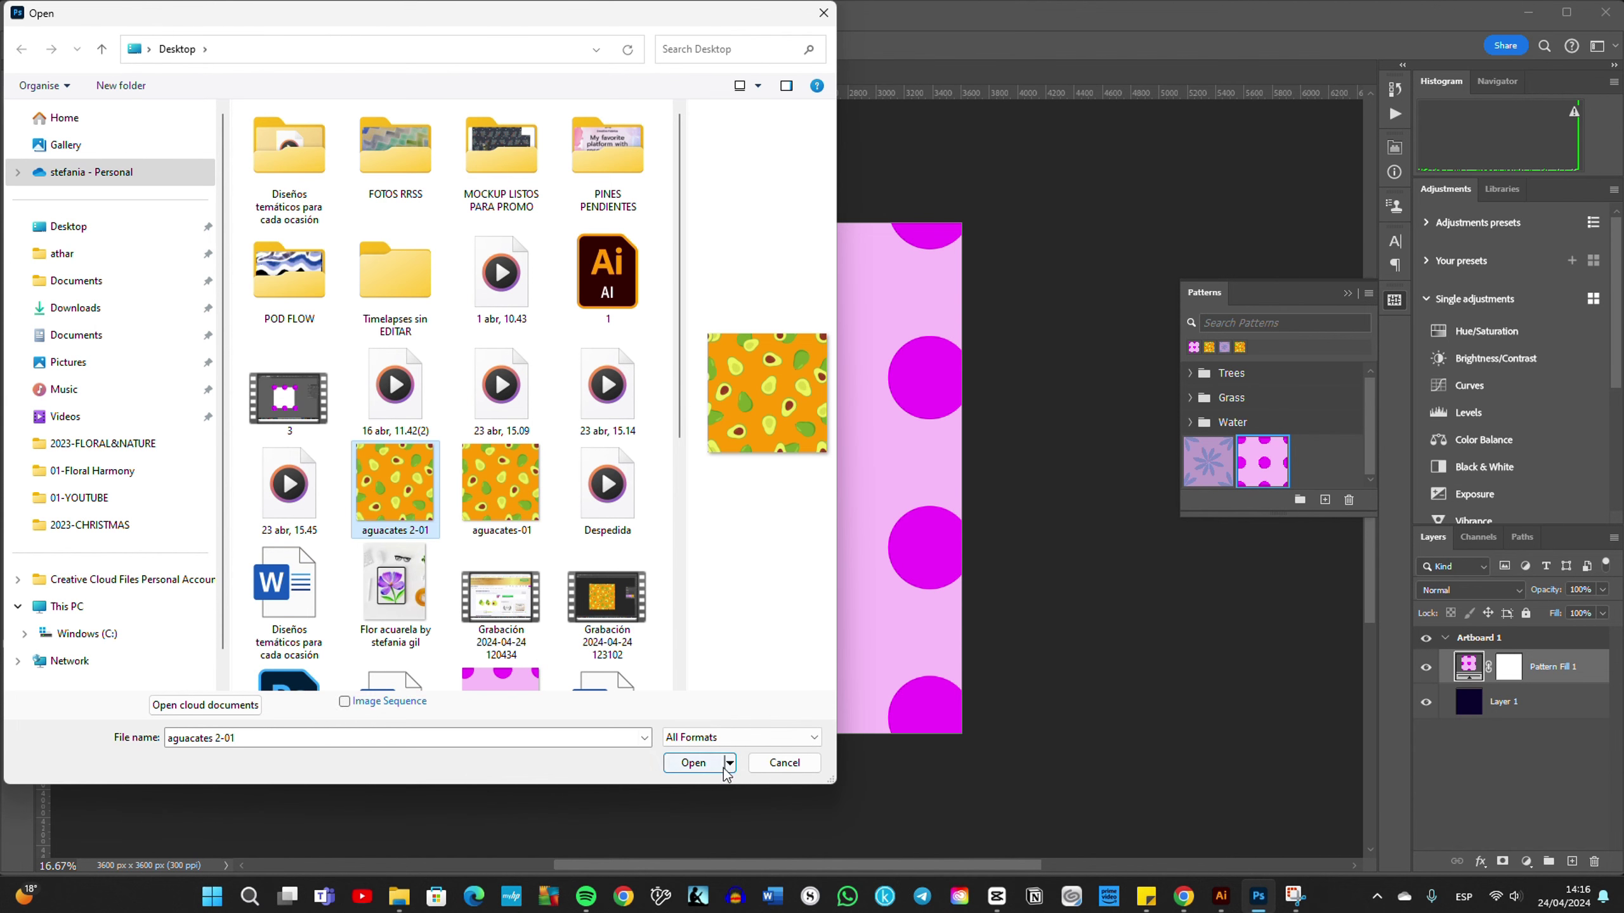
click(703, 762)
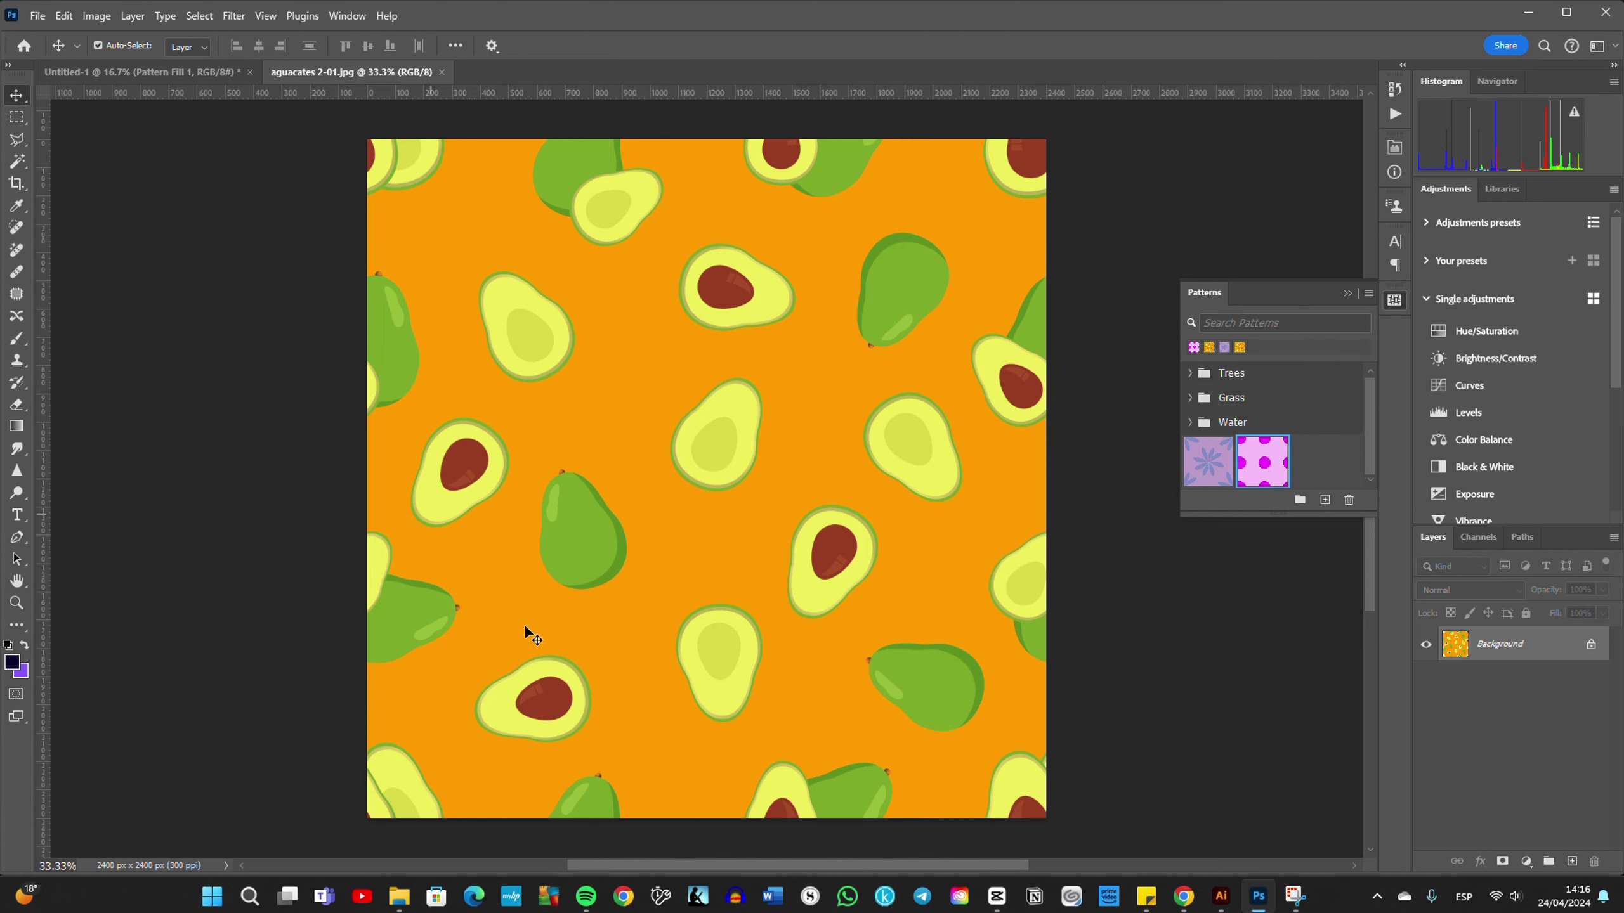
click(1325, 502)
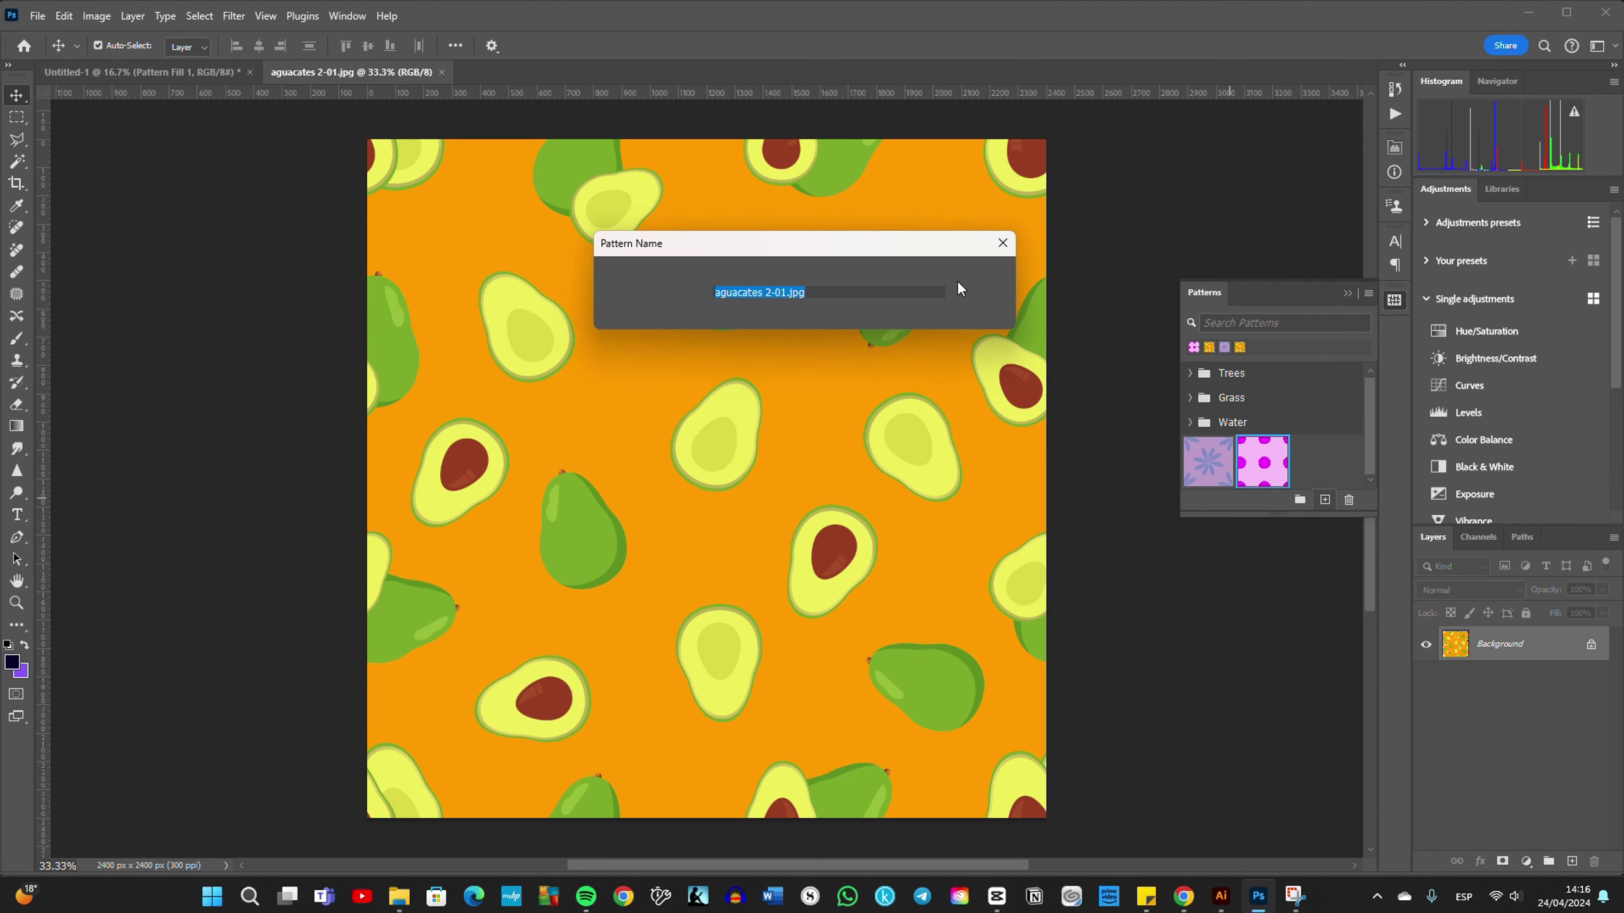
click(973, 280)
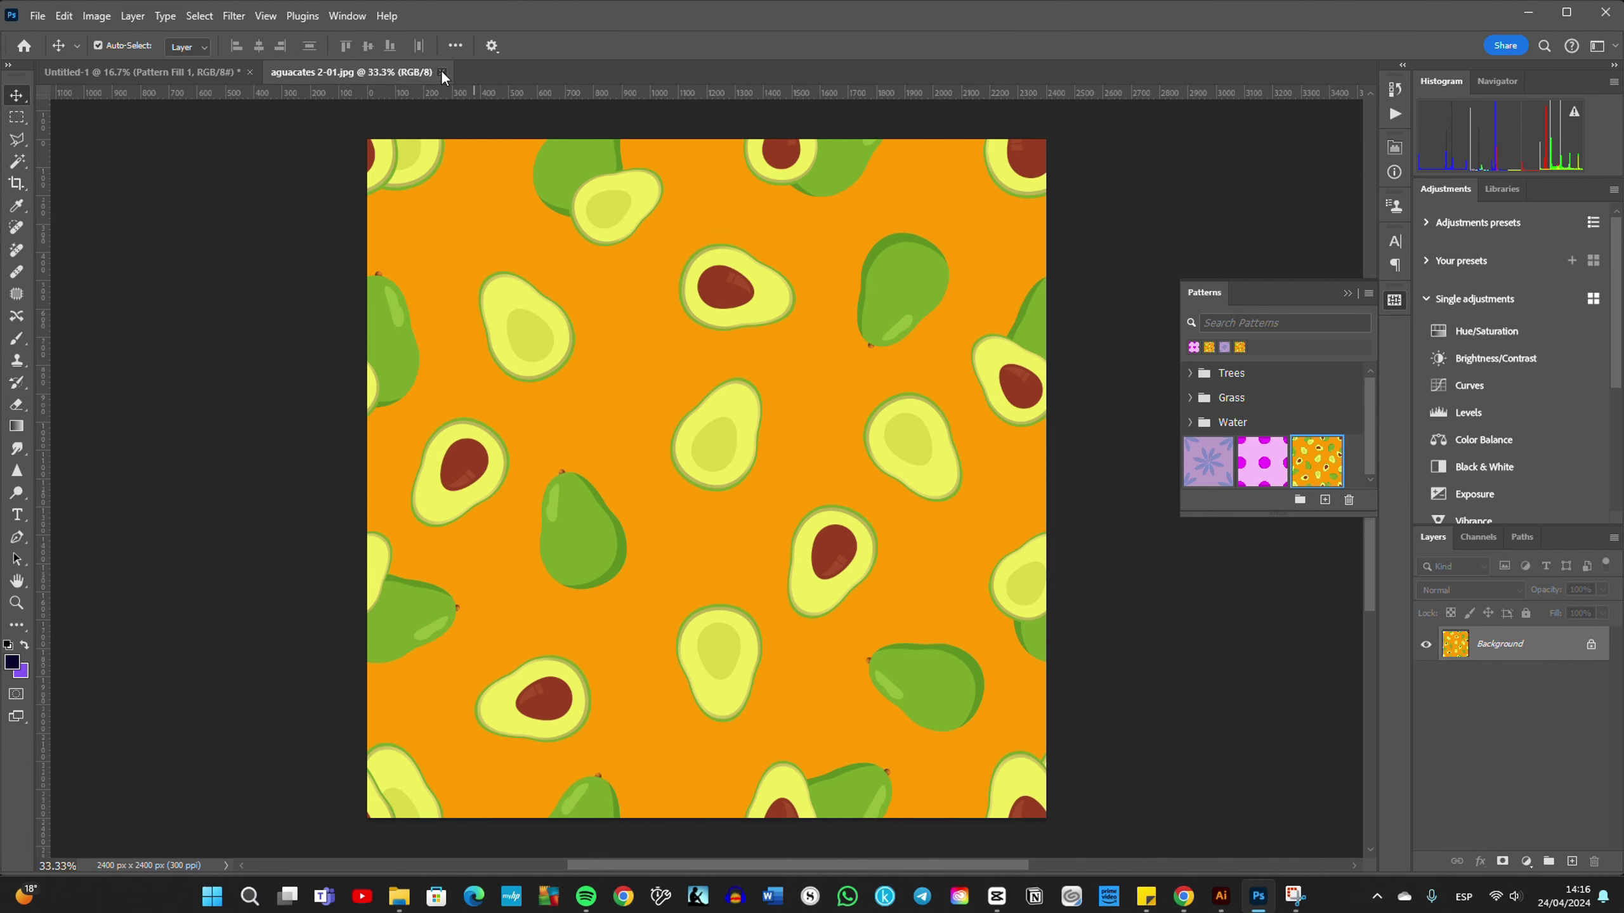
Step: Close the aguacates image and apply the avocado pattern to Pattern Fill 1
key(ctrl+w)
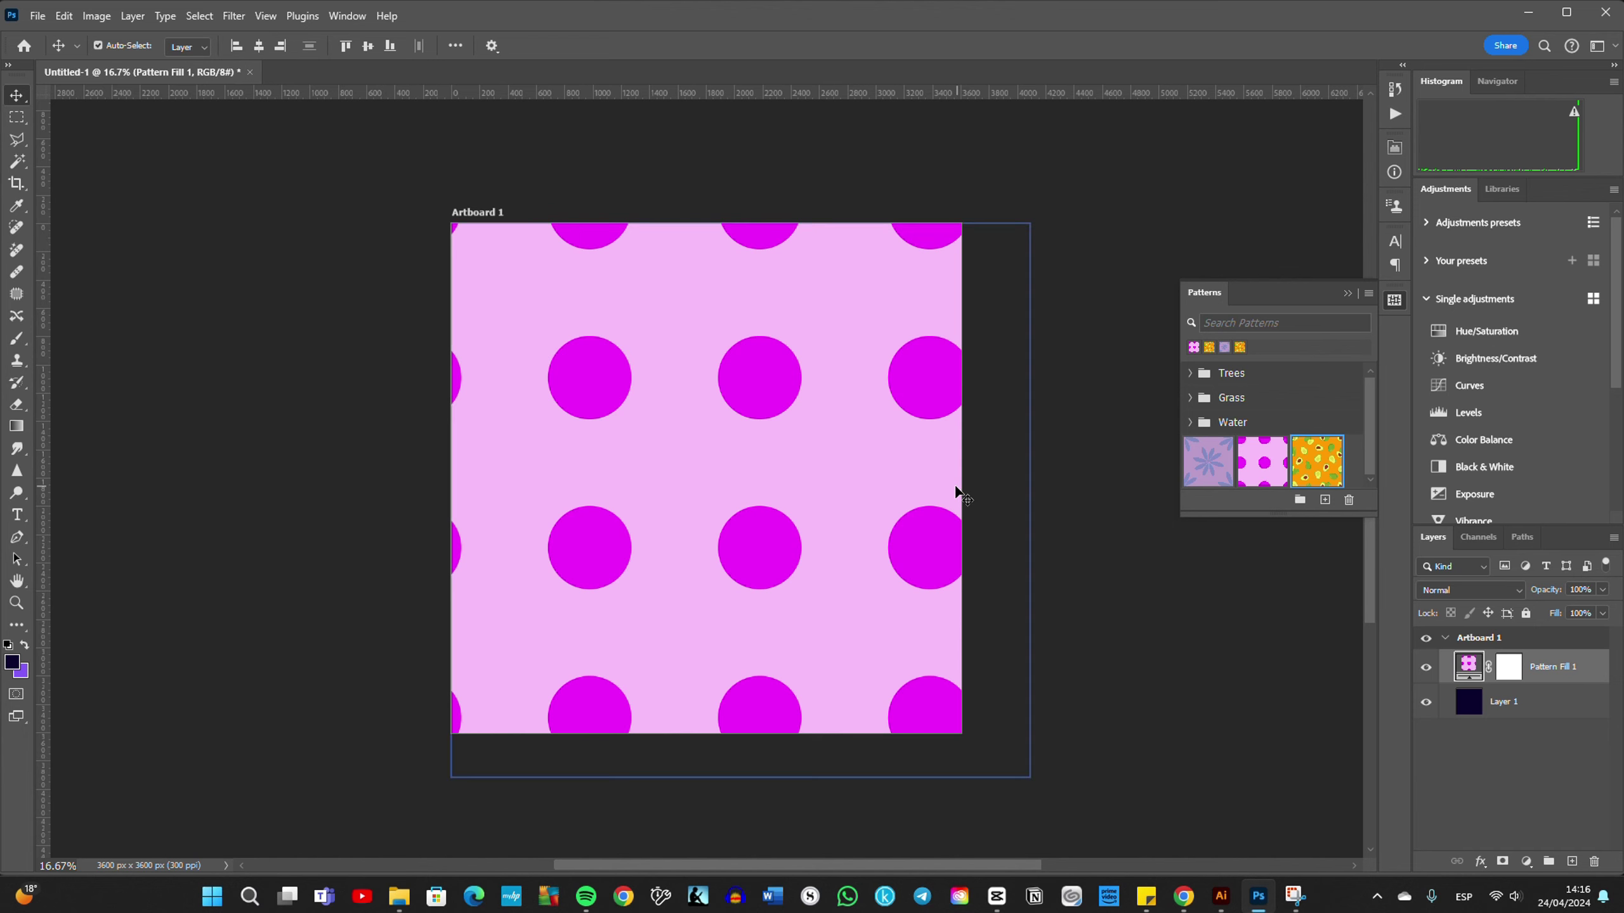
click(132, 16)
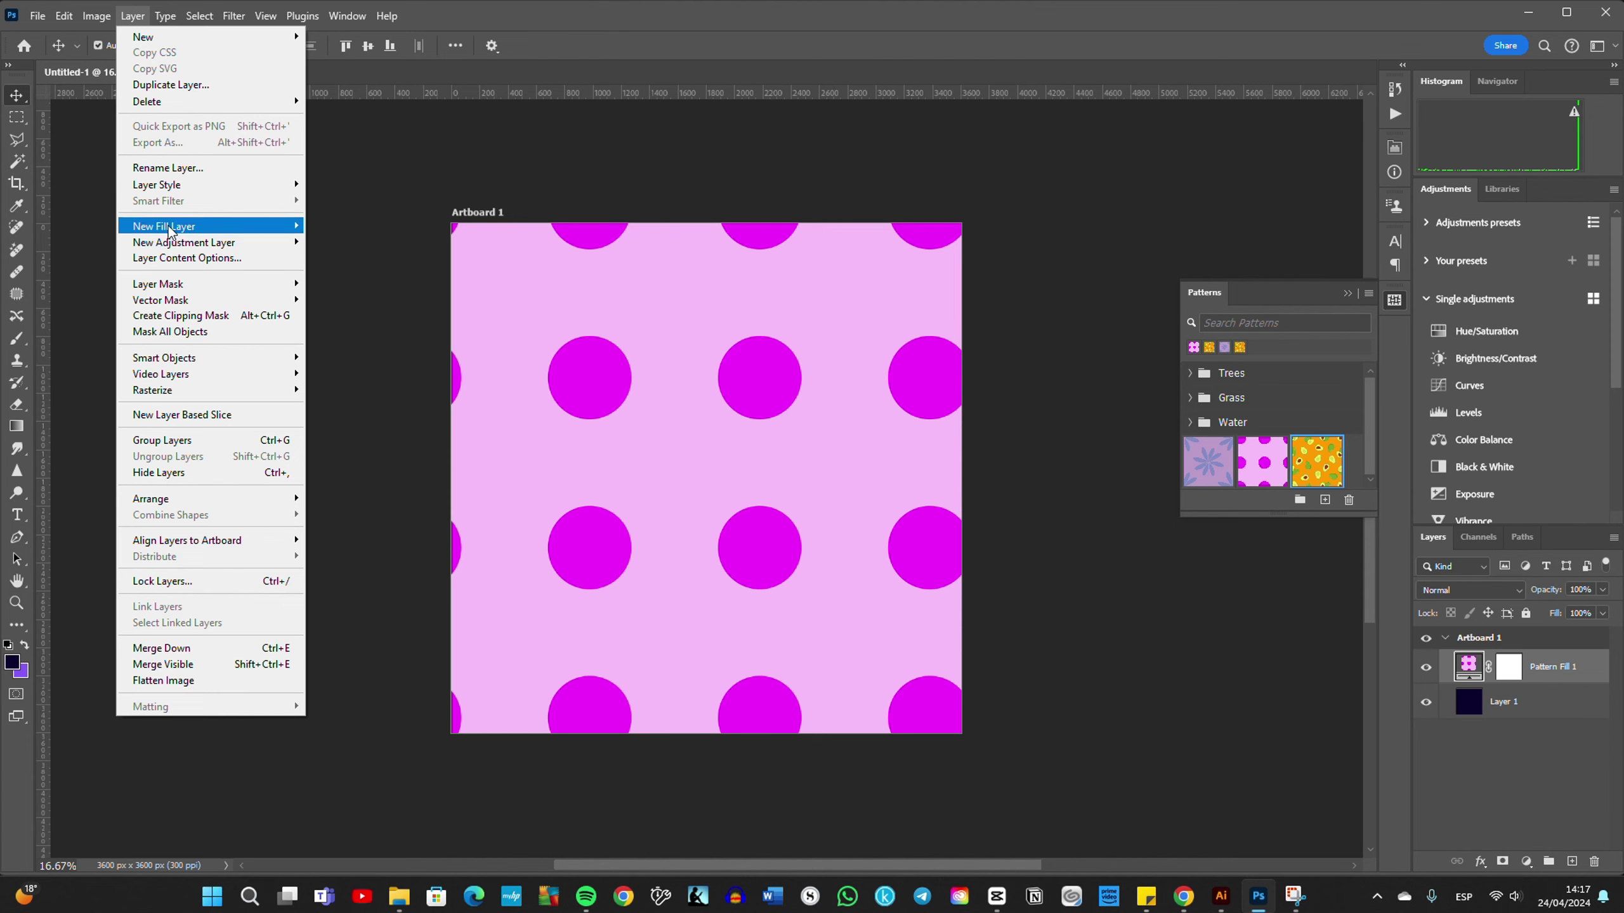
mouse_move(165, 226)
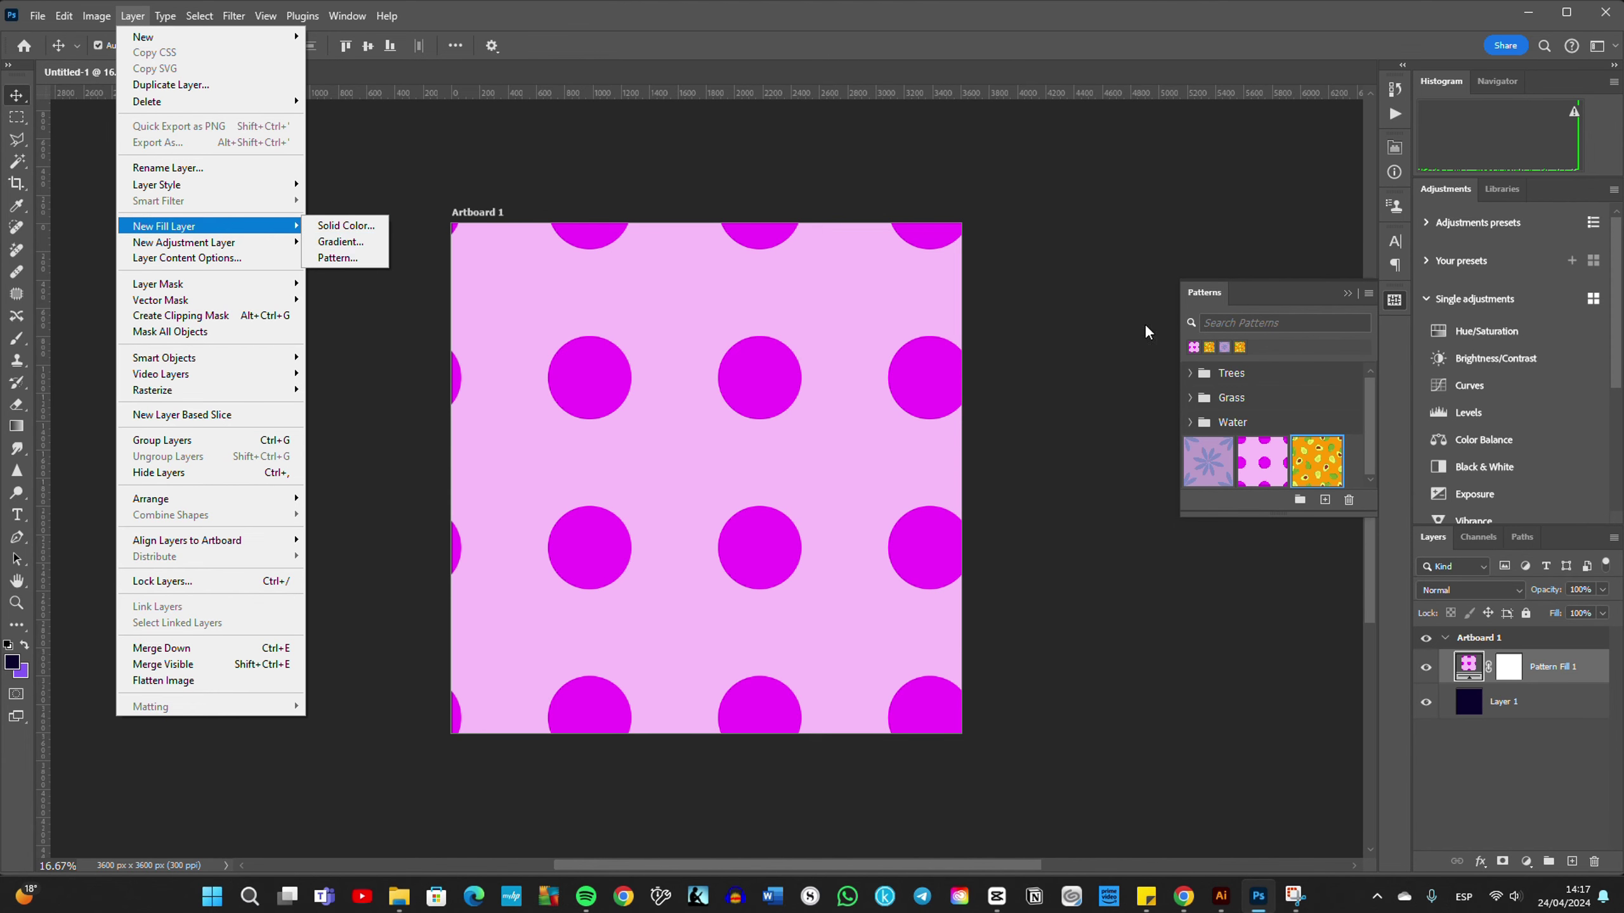
click(1151, 323)
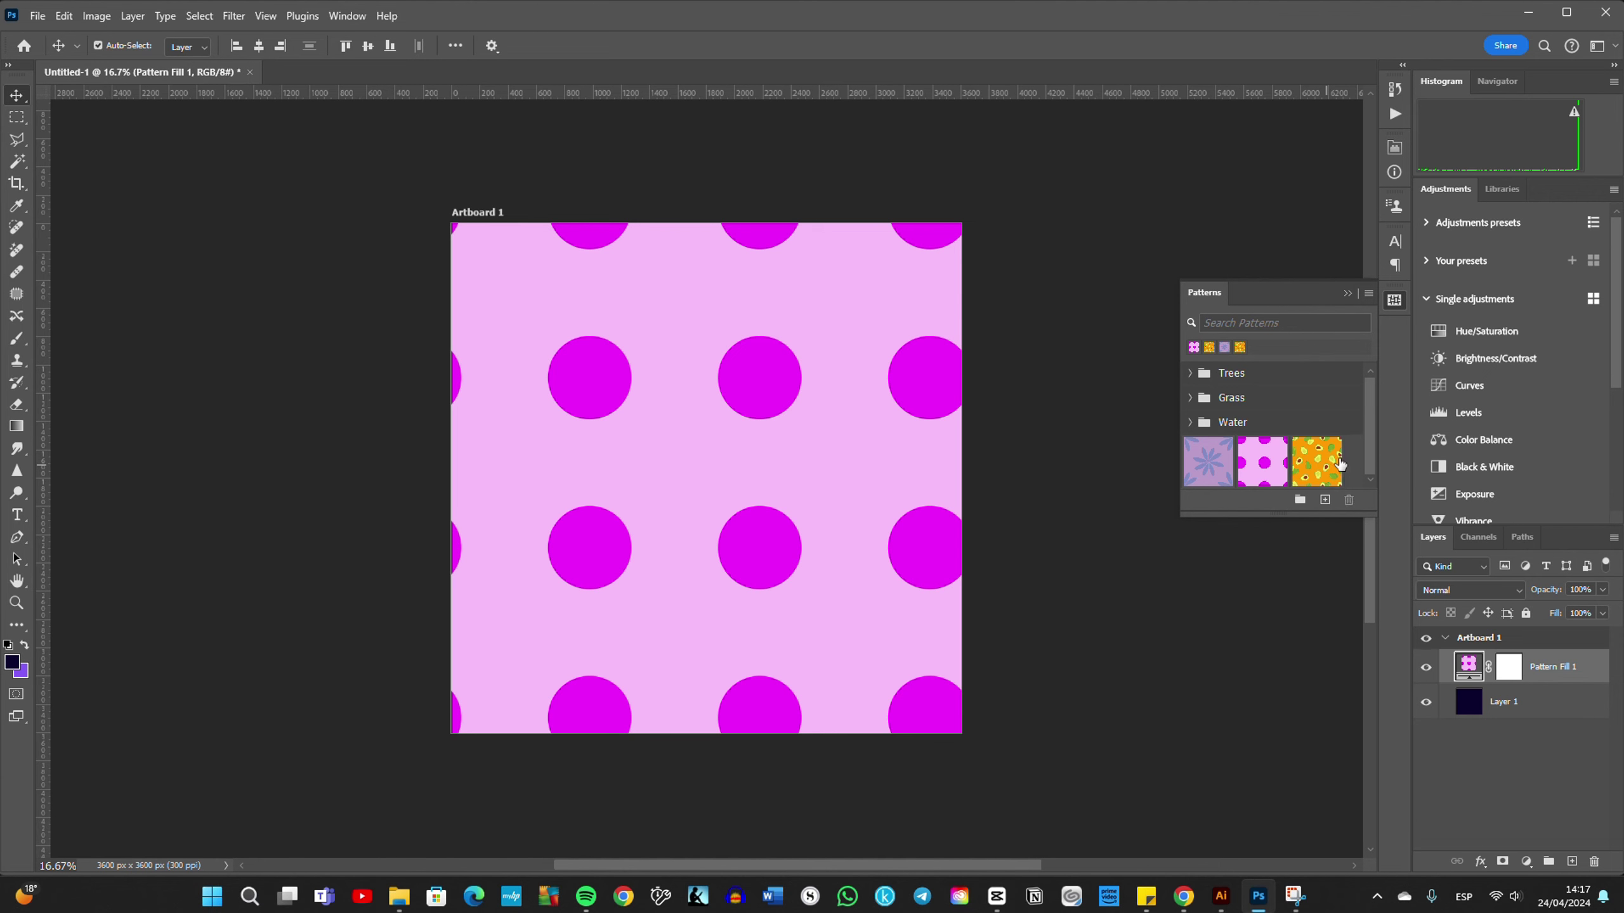
click(1319, 468)
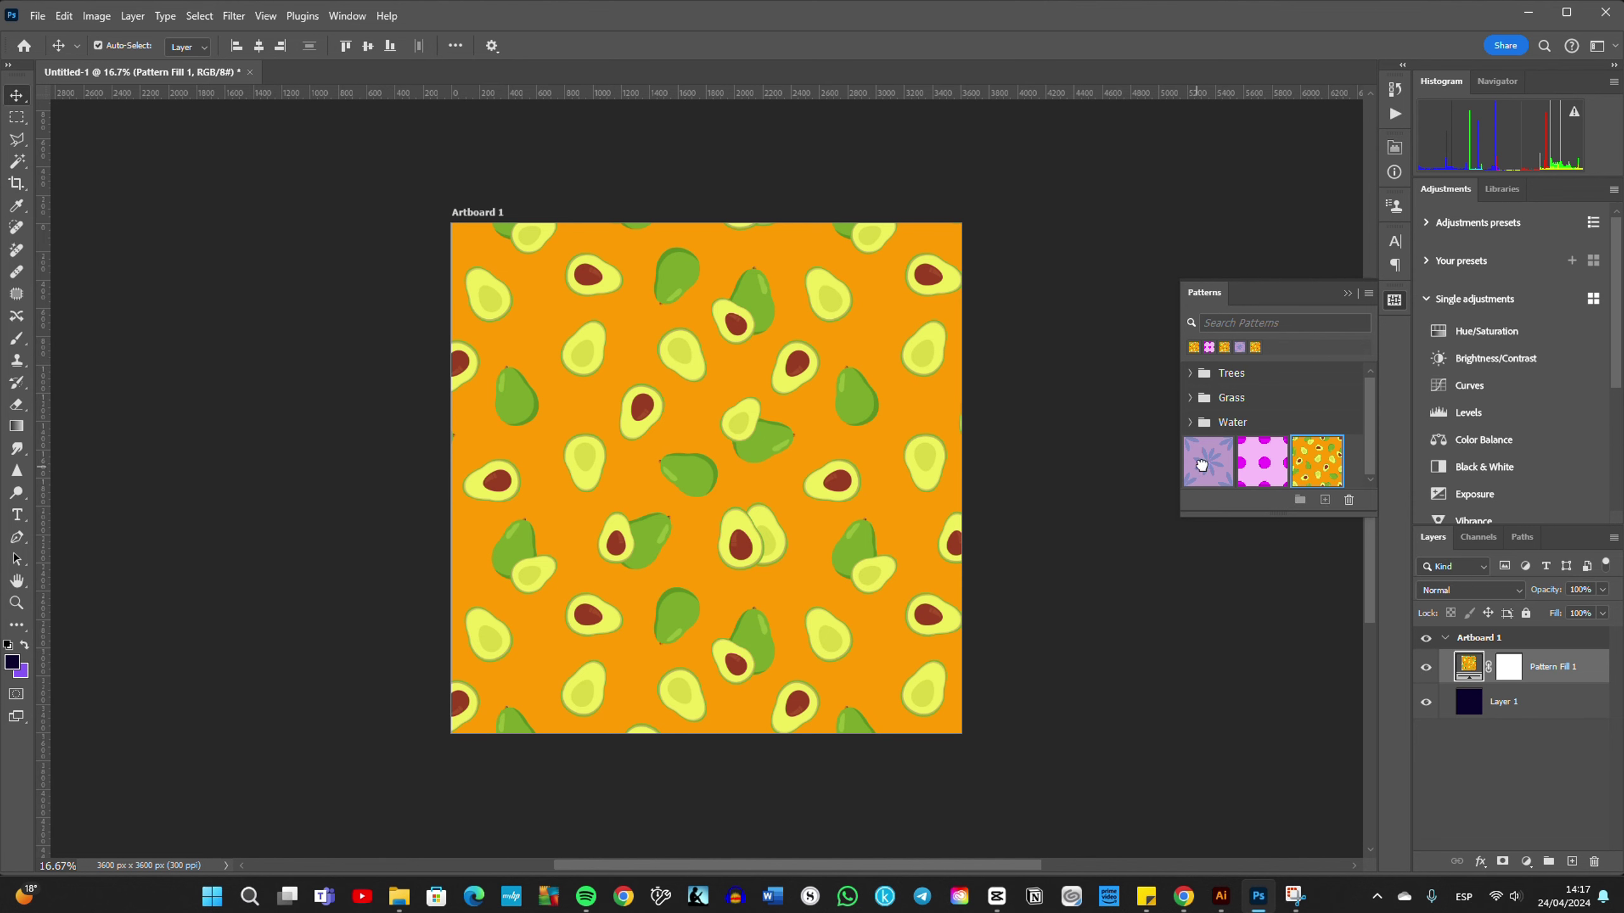
Step: Preview the flower and pink-dot patterns, reapply avocado, and shift its position
click(1196, 472)
click(1261, 465)
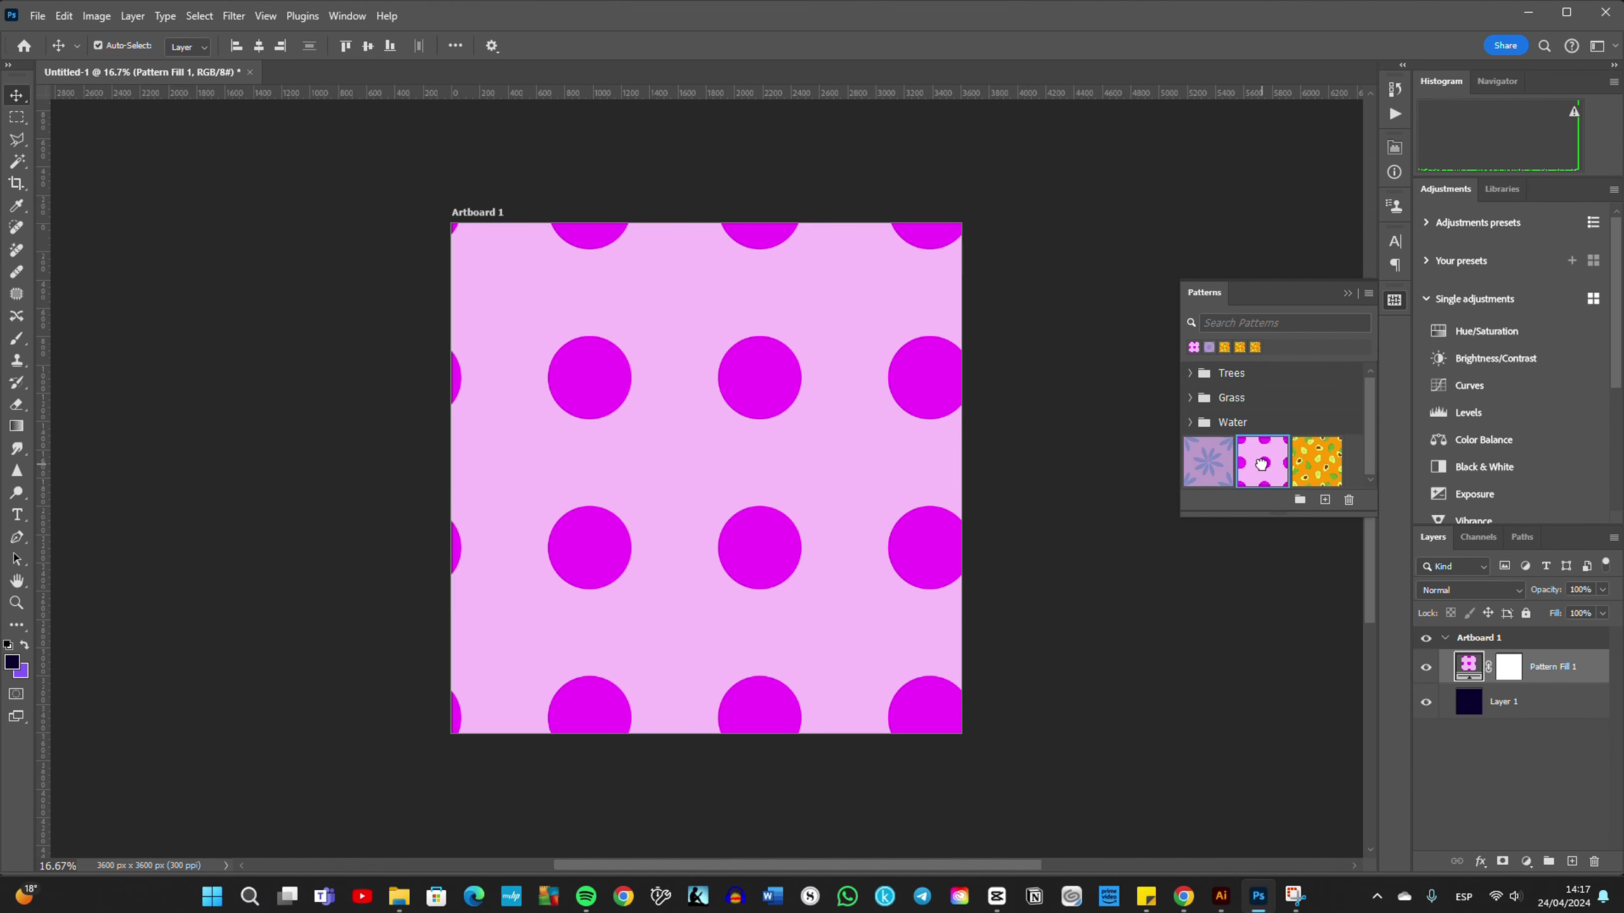
click(1328, 470)
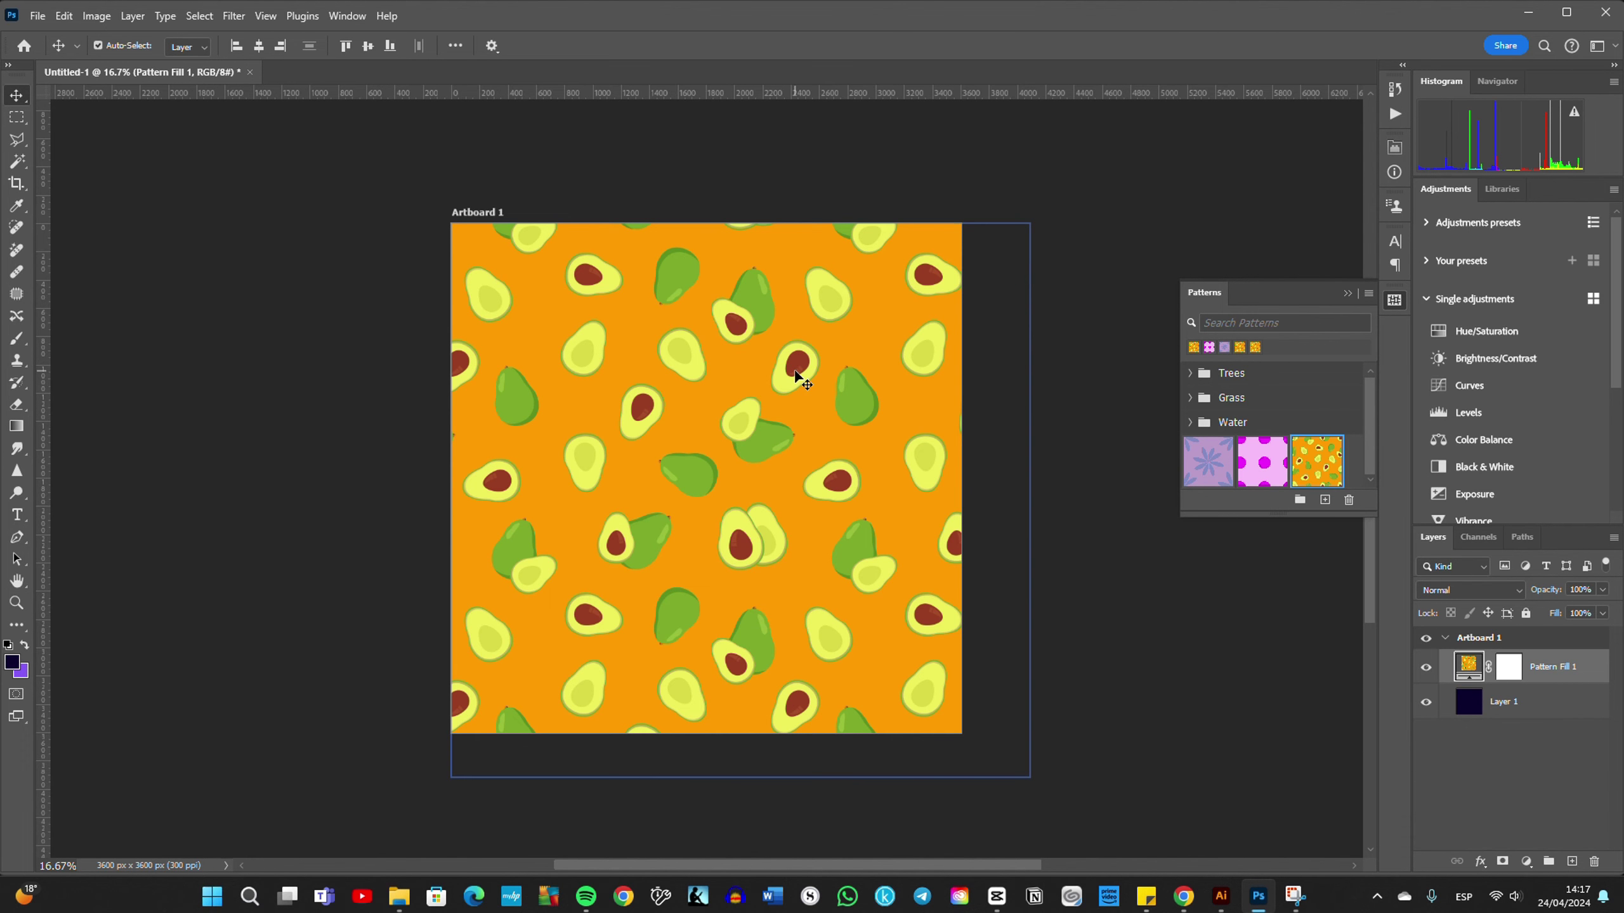
scroll(797, 378, up, 1)
scroll(798, 371, up, 1)
scroll(797, 370, up, 1)
mouse_move(797, 370)
mouse_down()
mouse_move(885, 425)
mouse_move(391, 508)
mouse_up()
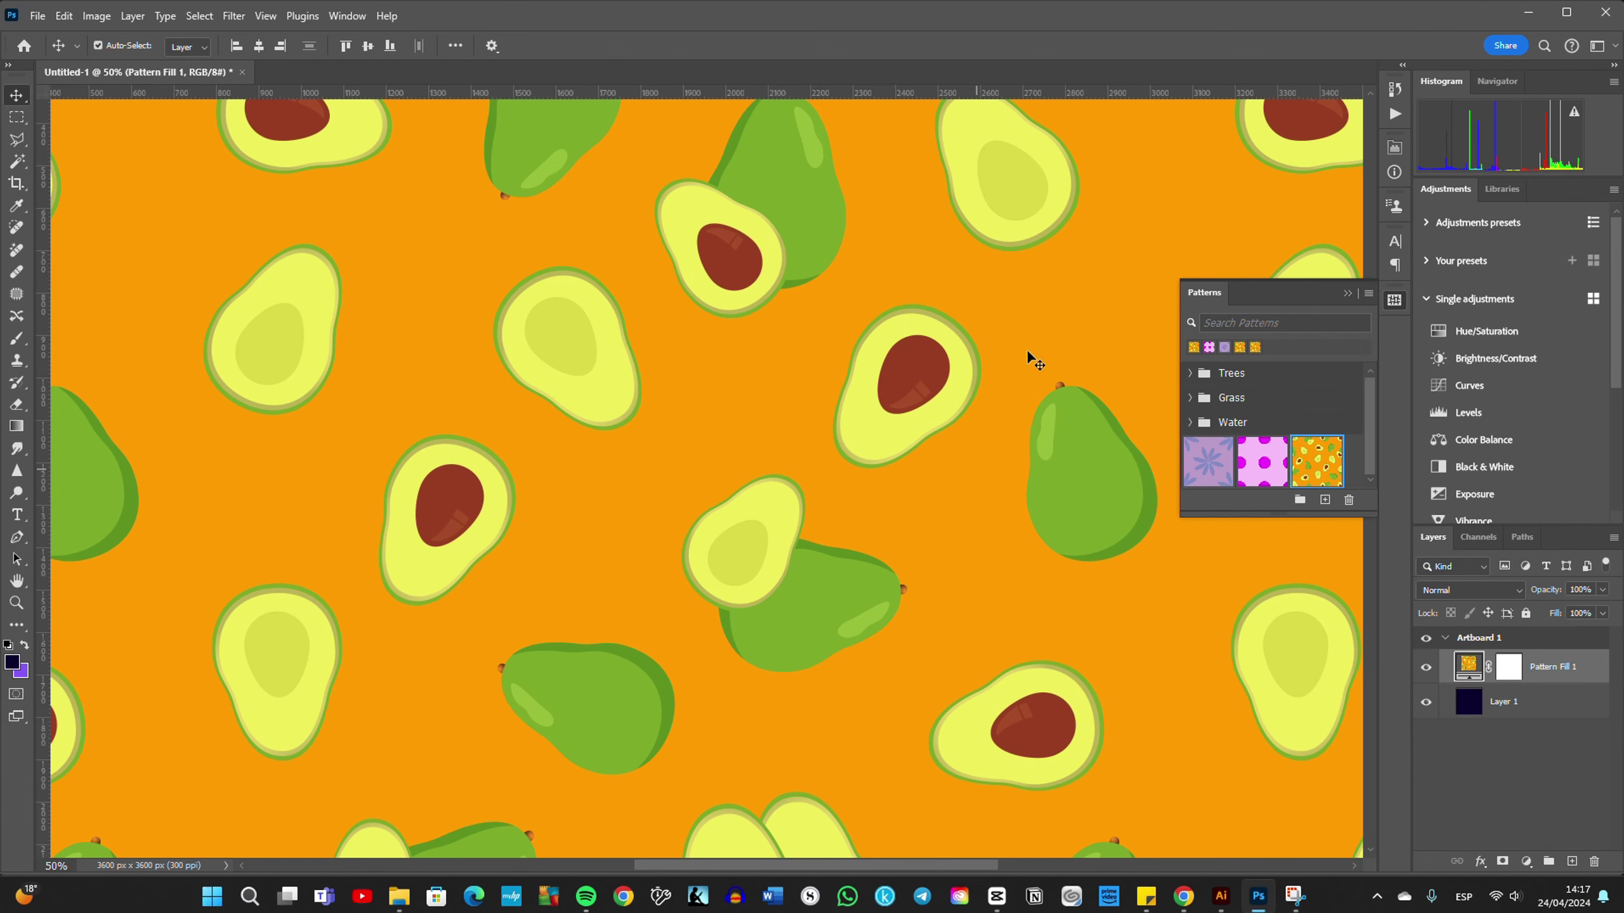
mouse_move(1033, 359)
mouse_down()
mouse_move(743, 404)
mouse_move(294, 358)
mouse_move(780, 204)
mouse_move(1134, 201)
mouse_up()
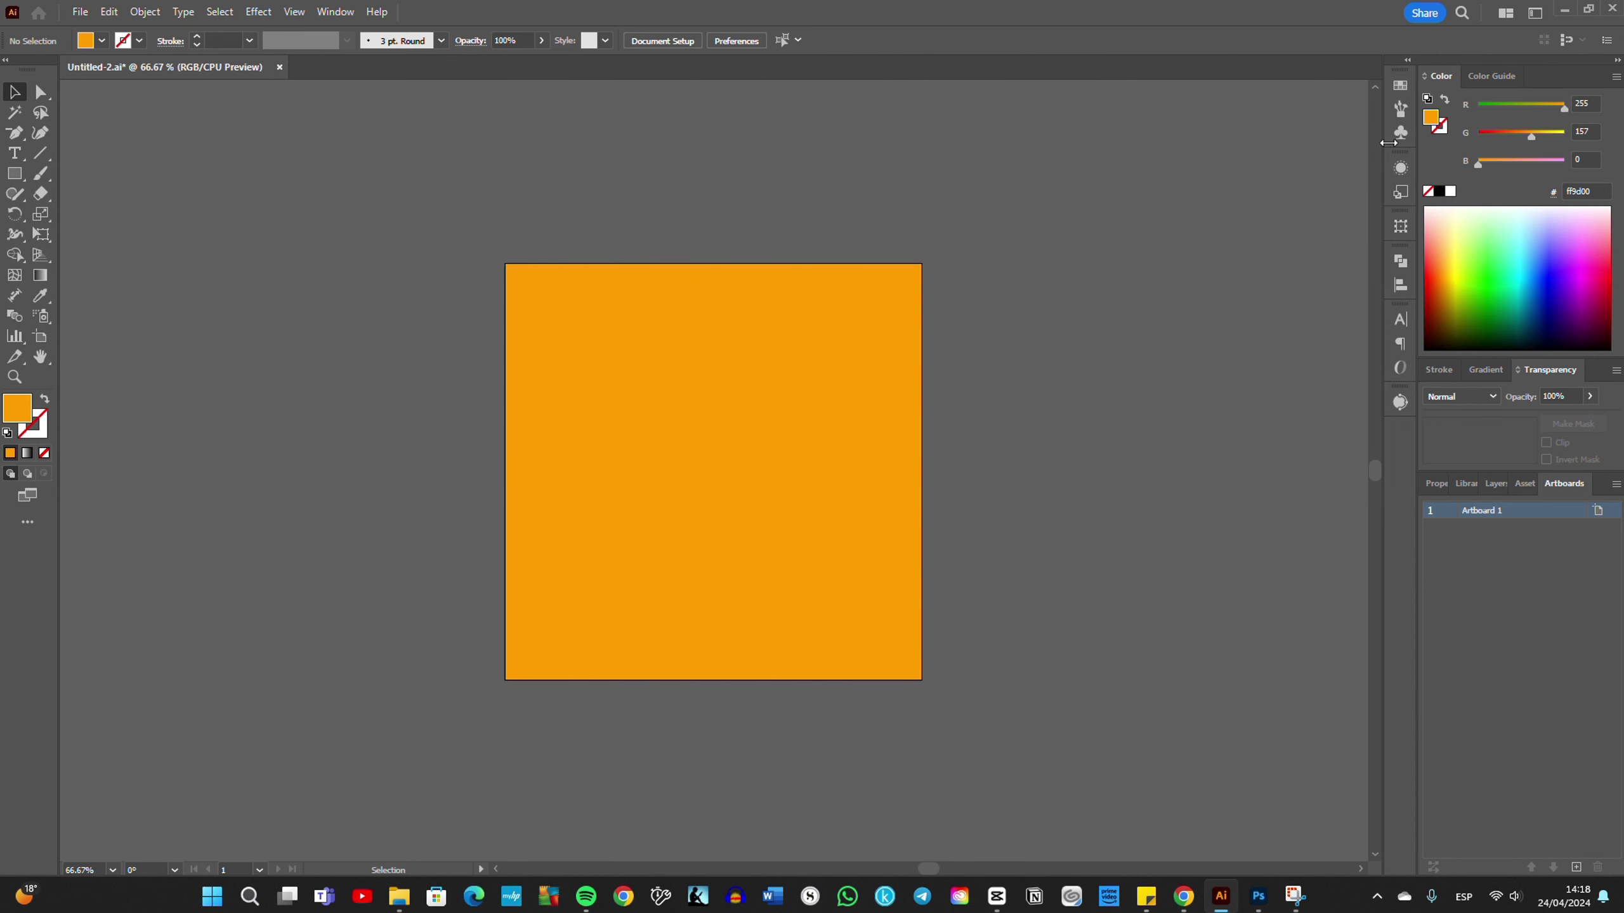
Step: Place the pink dot pattern swatch's tile artwork onto the artboard
click(1400, 87)
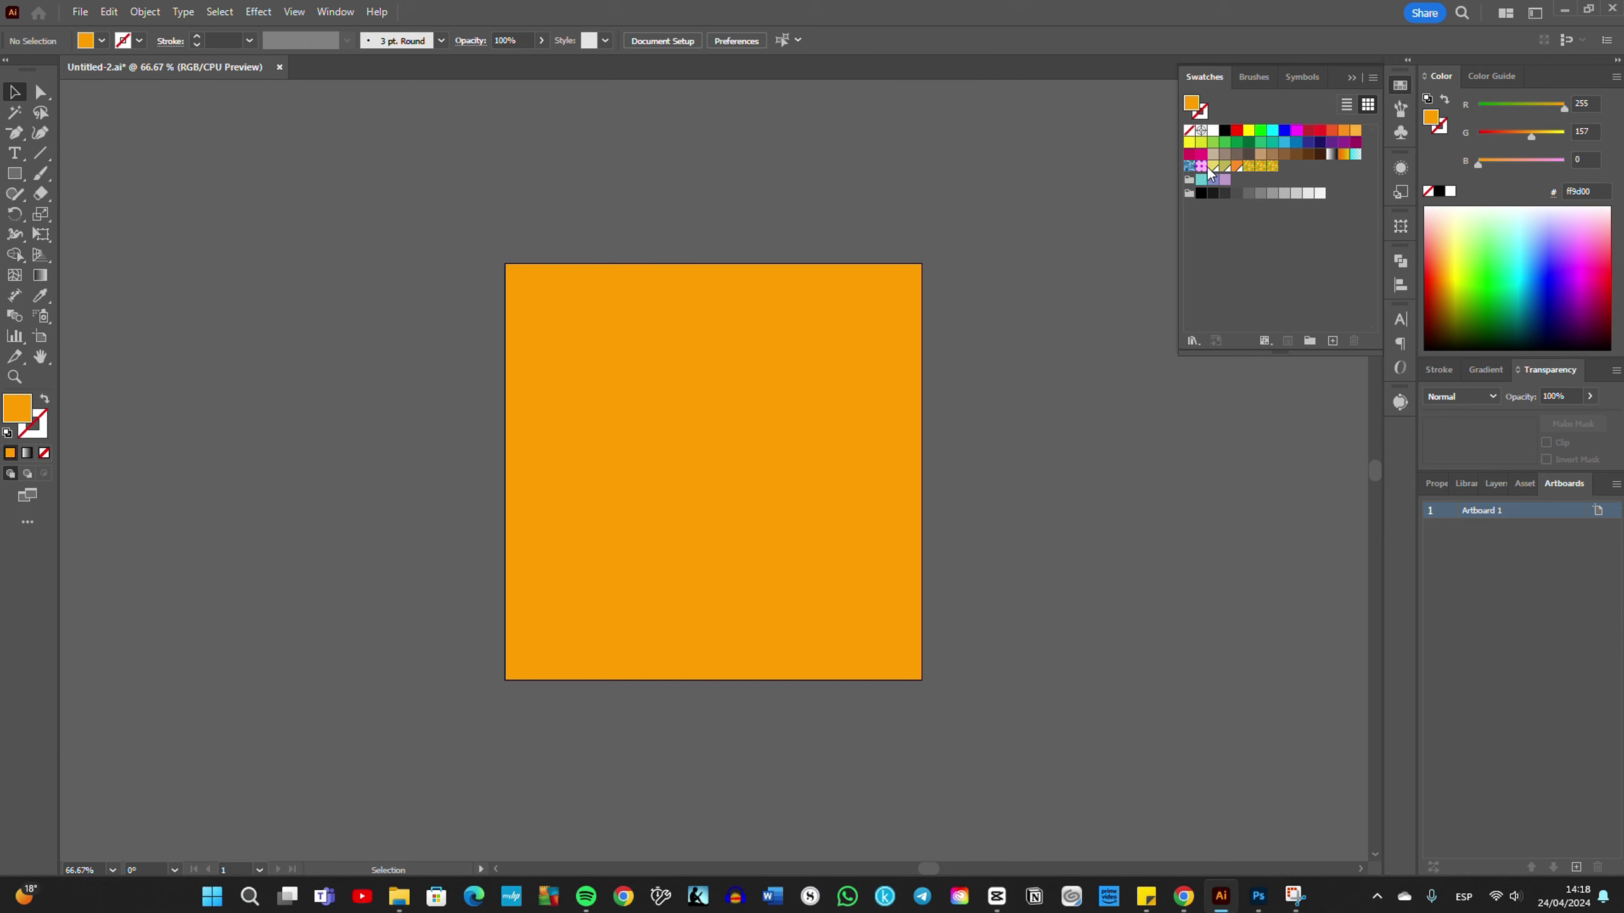
click(1201, 167)
mouse_move(287, 277)
mouse_down()
mouse_move(507, 340)
mouse_move(407, 352)
mouse_up()
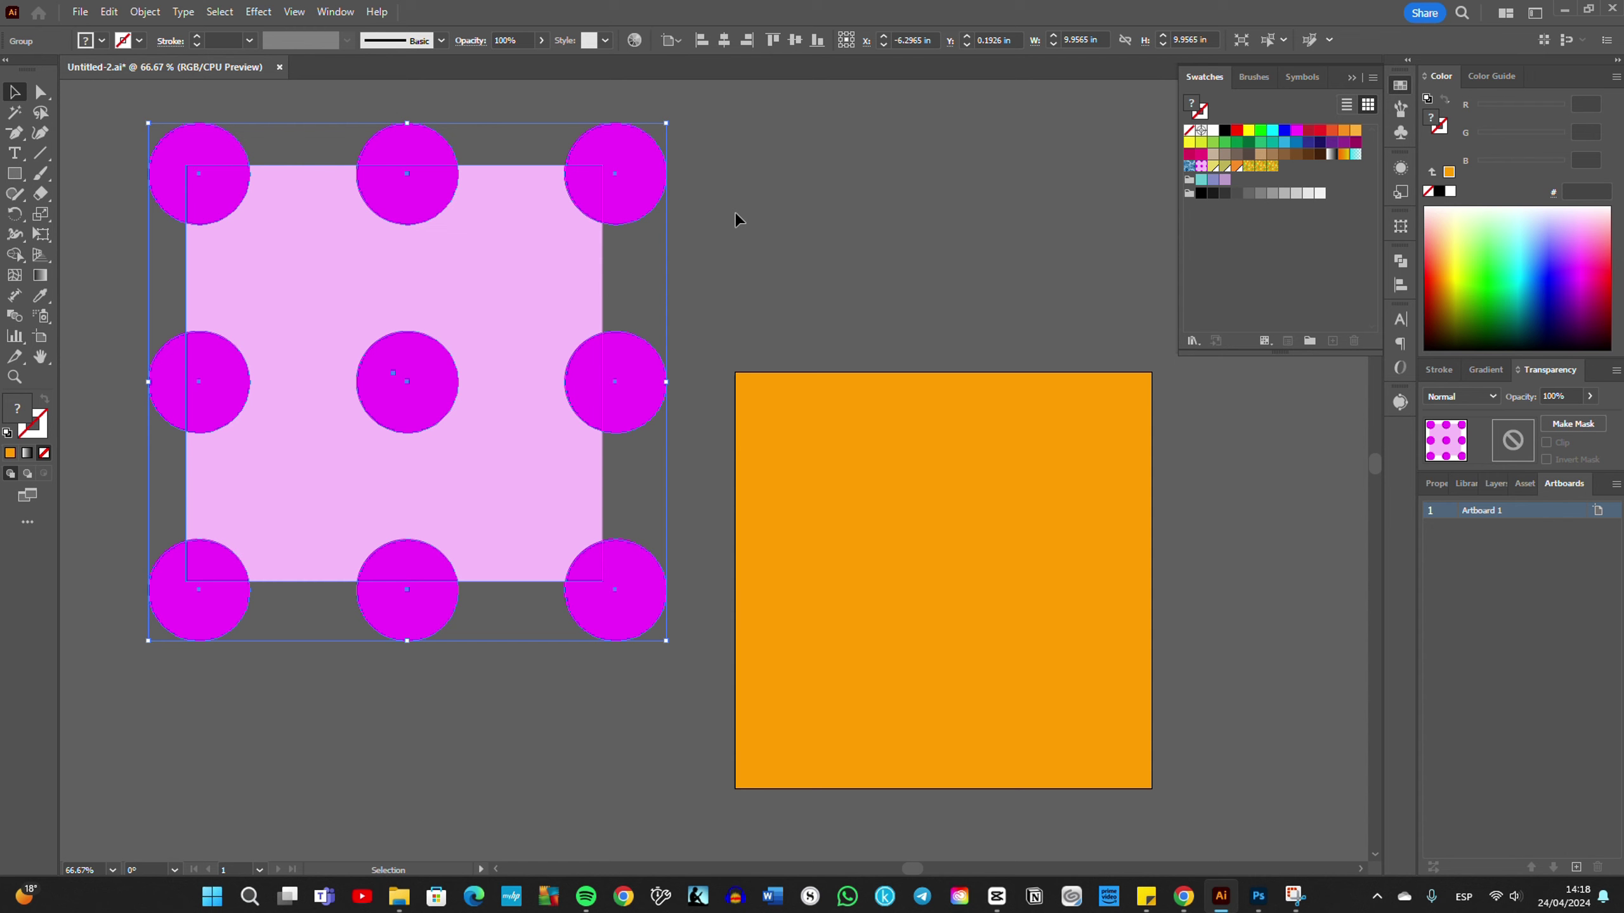
click(755, 201)
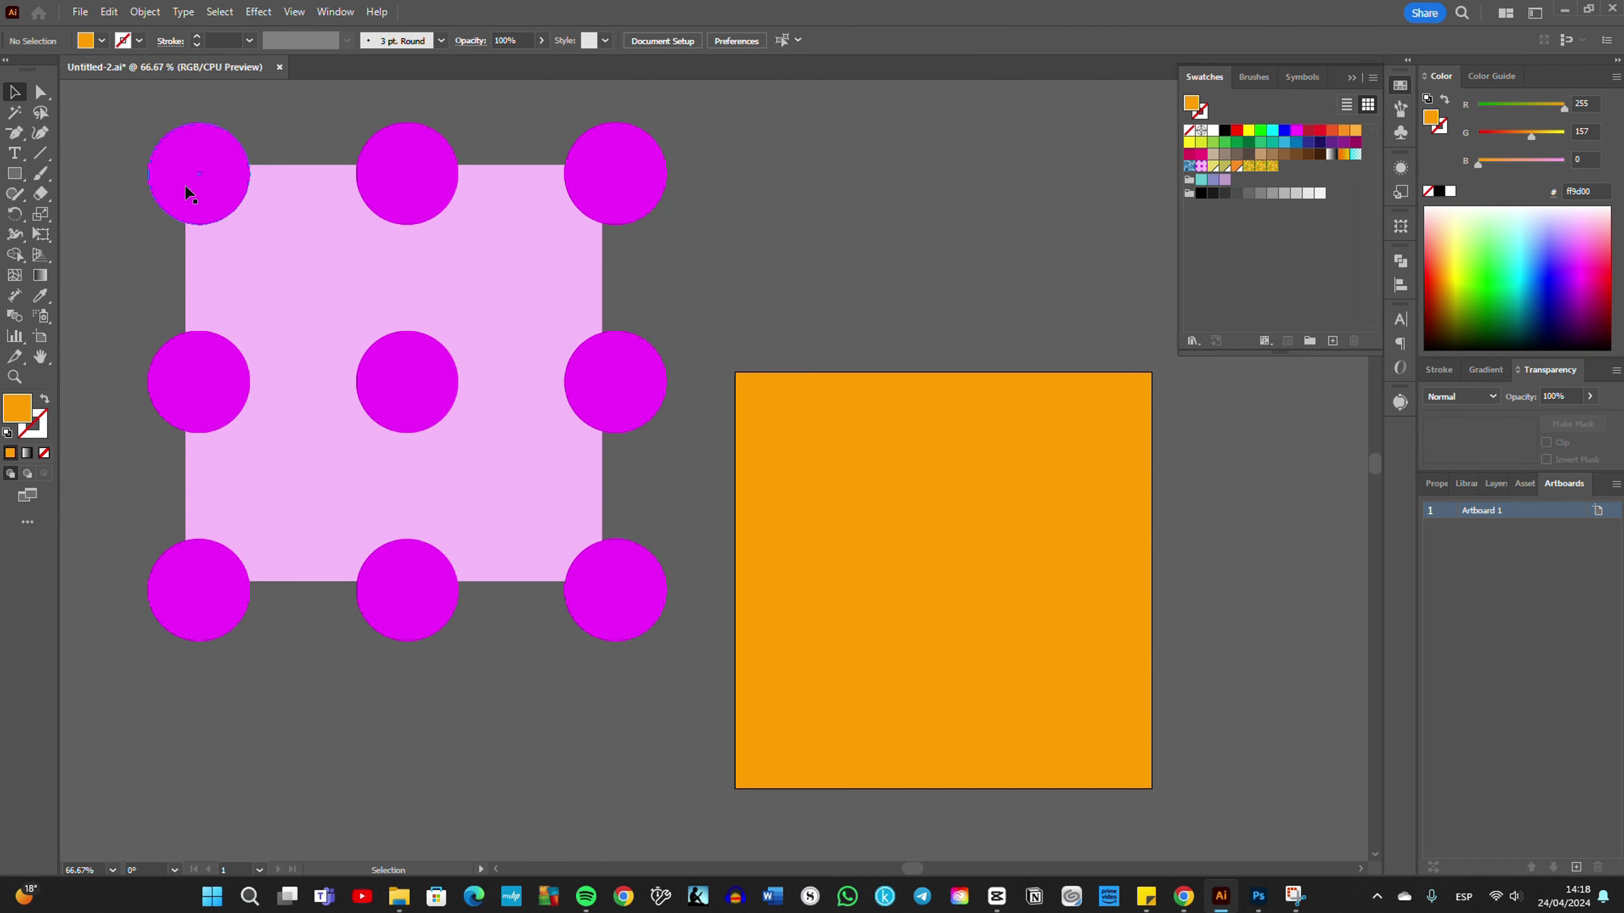
click(630, 189)
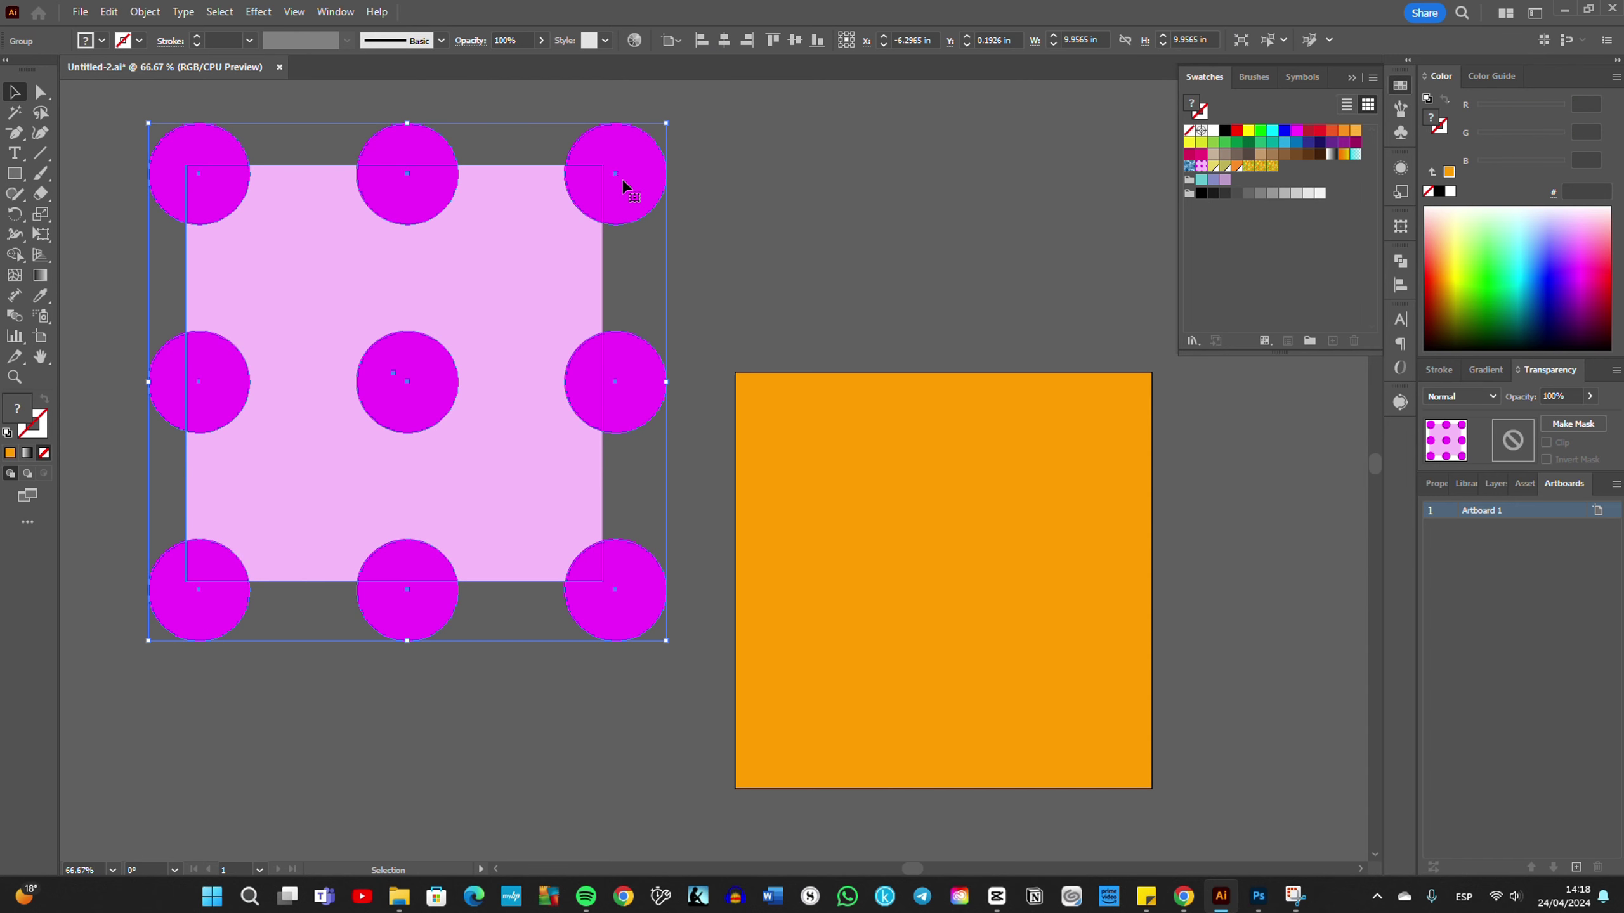
click(820, 208)
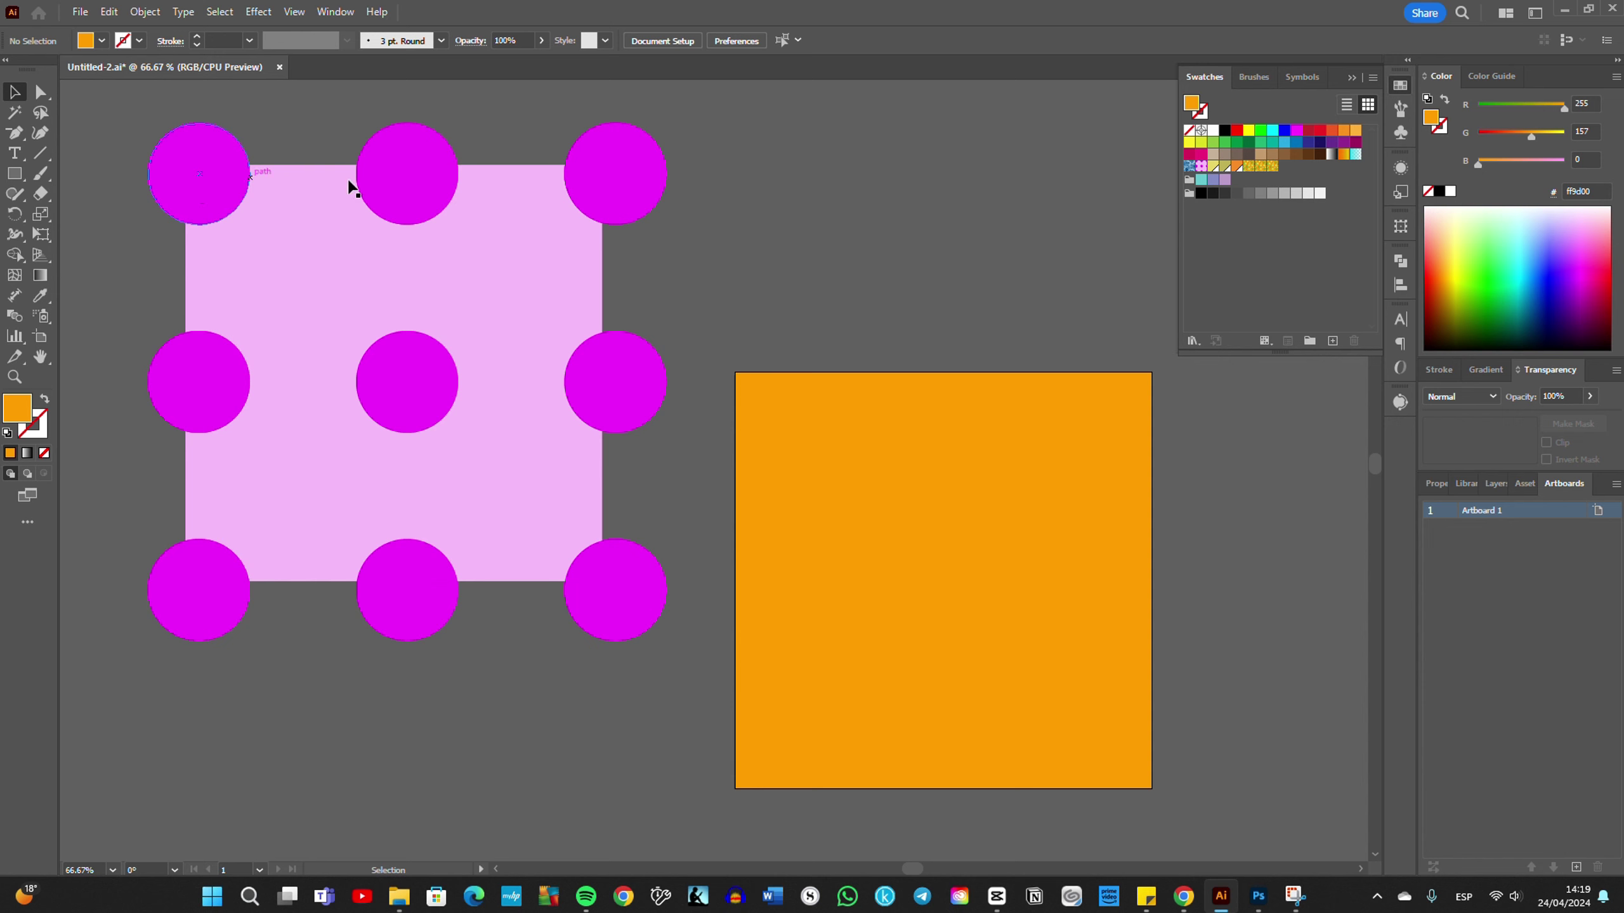
Step: Pull one magenta circle out, delete the rest, and move it beside the square
click(599, 193)
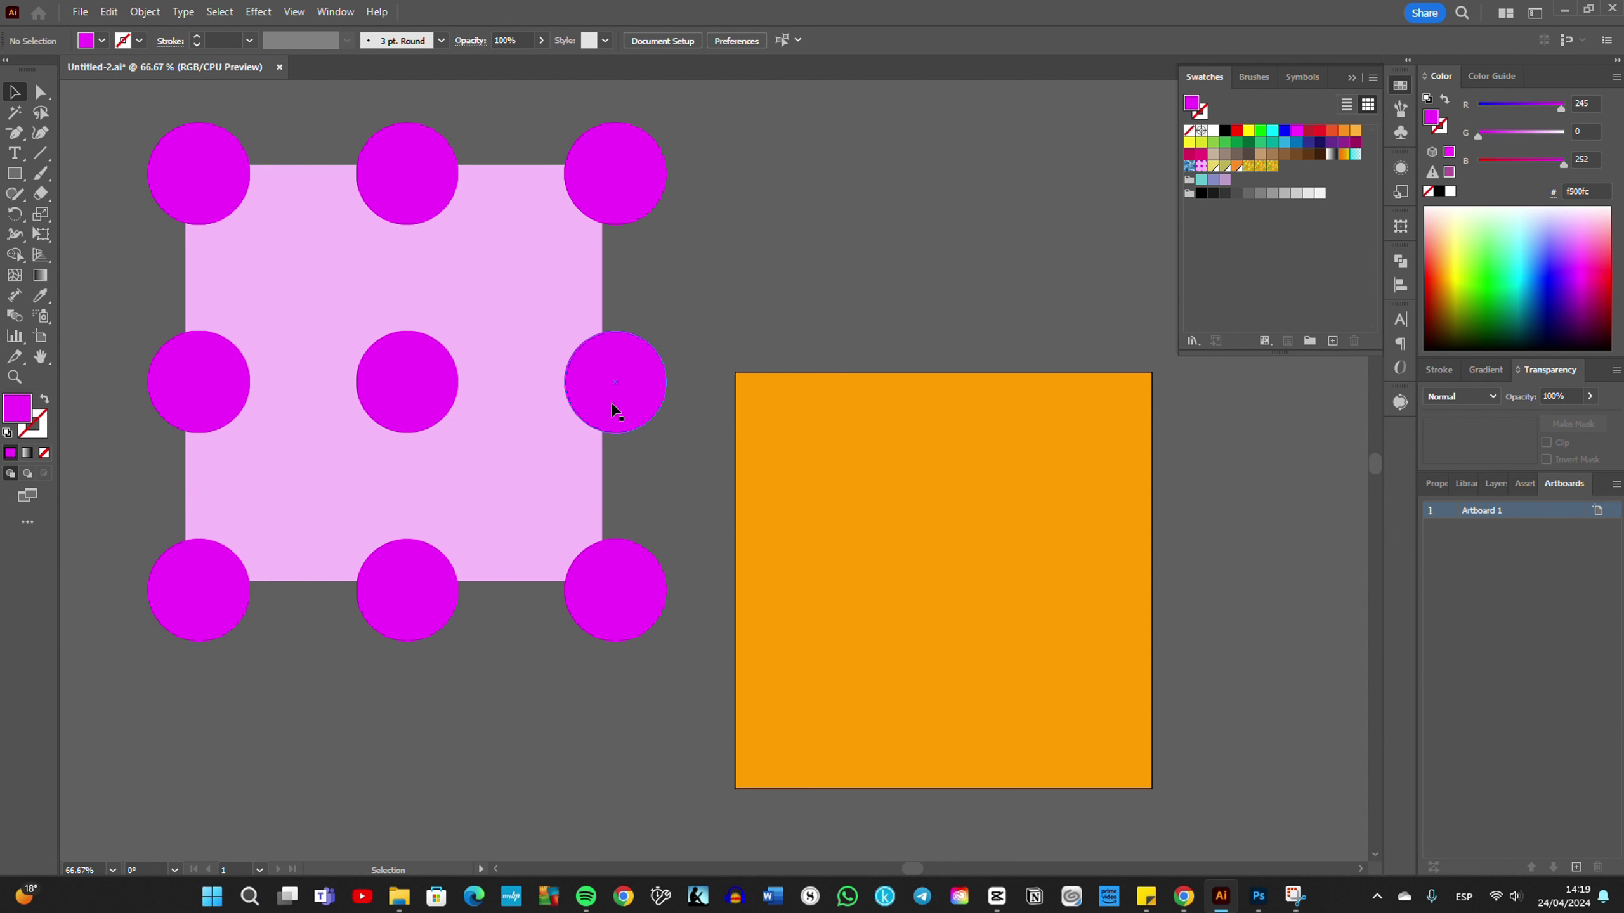
drag(616, 590, 565, 710)
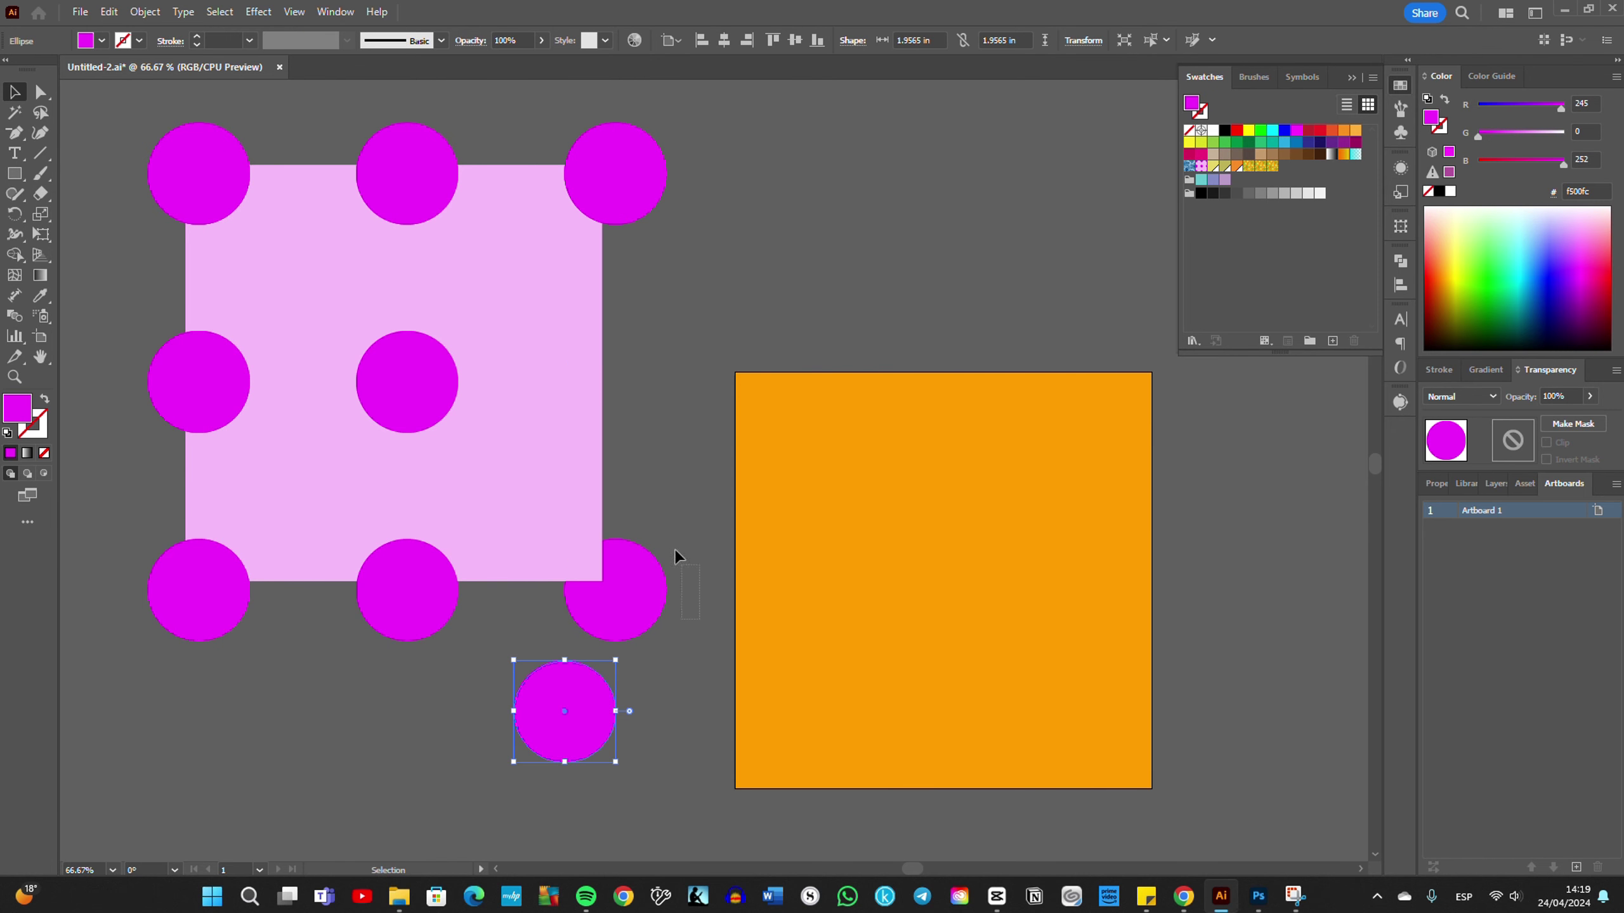
drag(96, 111, 671, 639)
key(Delete)
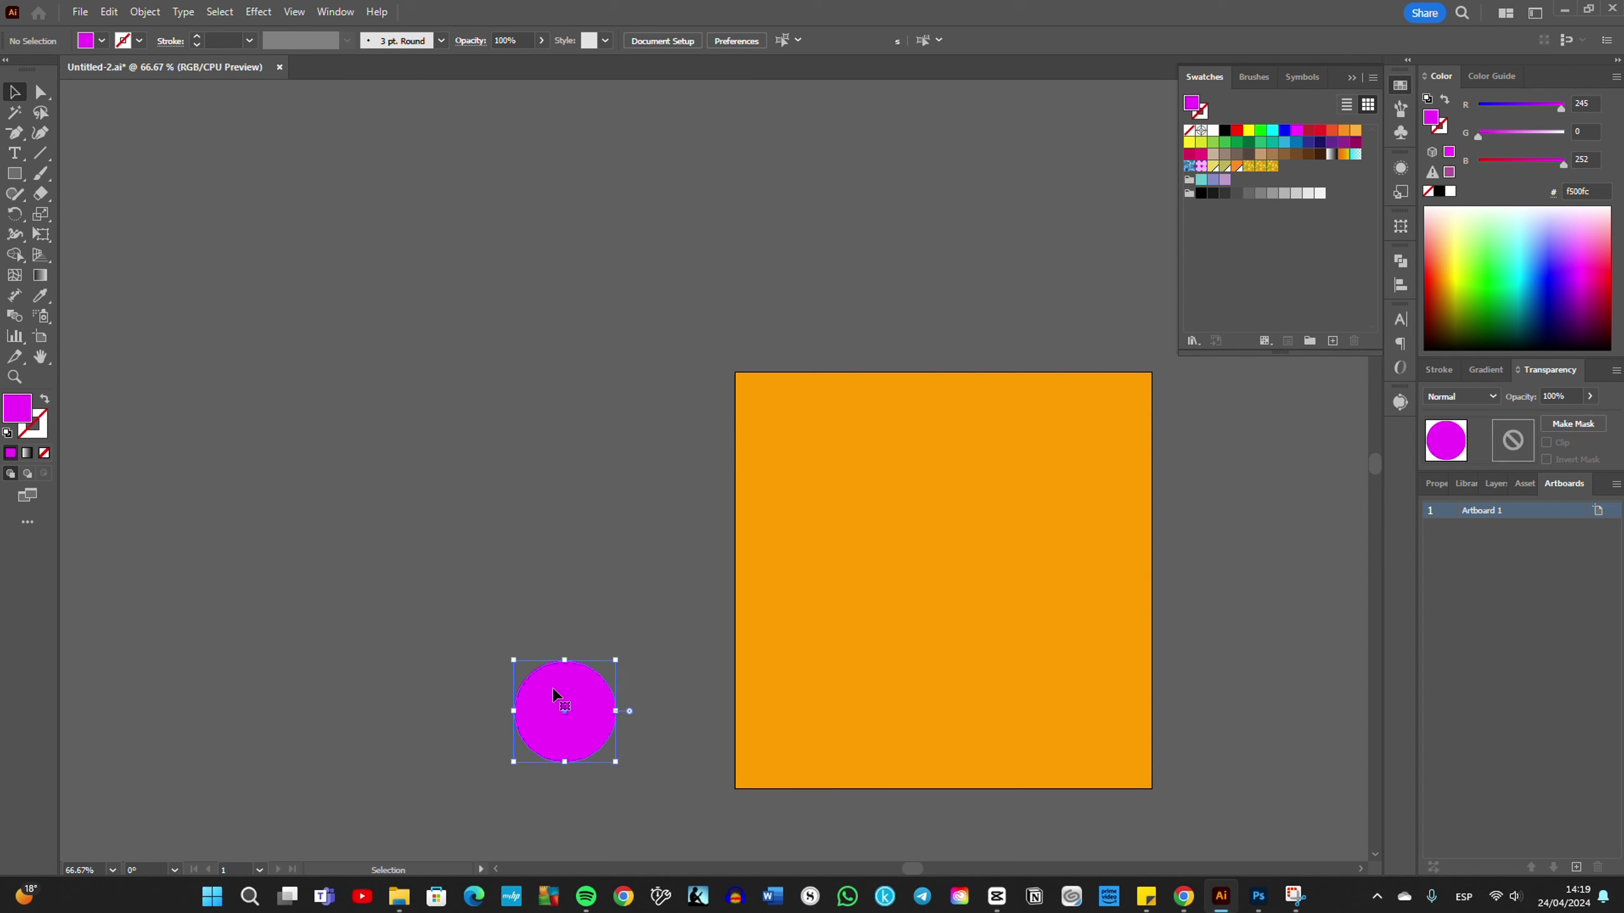
mouse_move(558, 698)
mouse_down()
mouse_move(765, 536)
mouse_move(567, 473)
mouse_up()
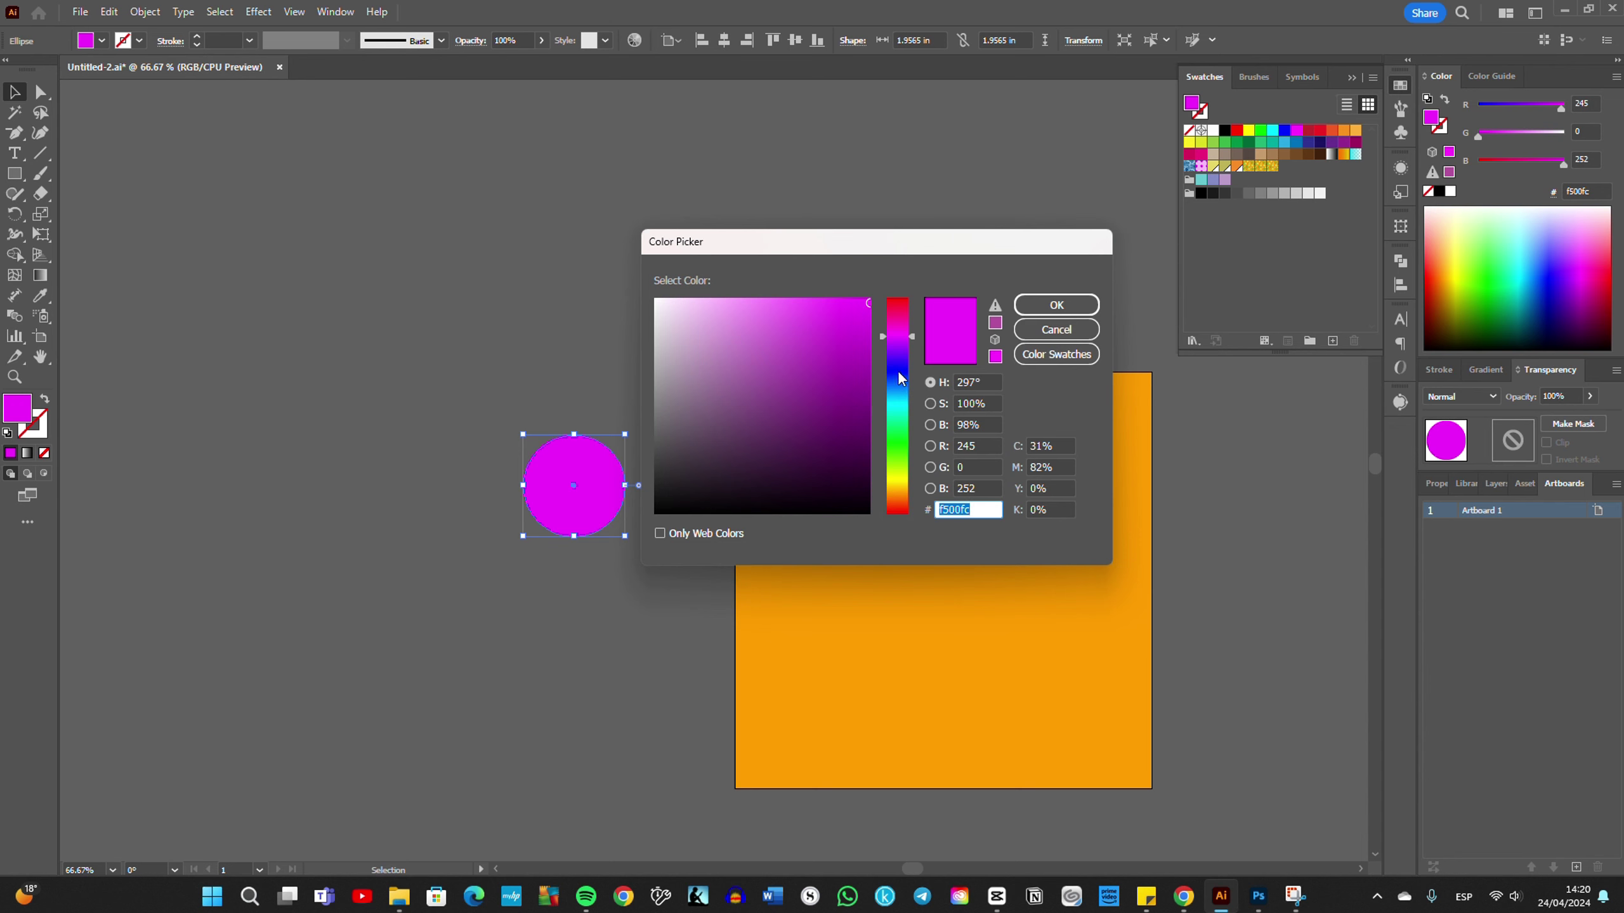
Step: Fill the lone circle with navy #00067f
click(894, 373)
drag(865, 337, 871, 366)
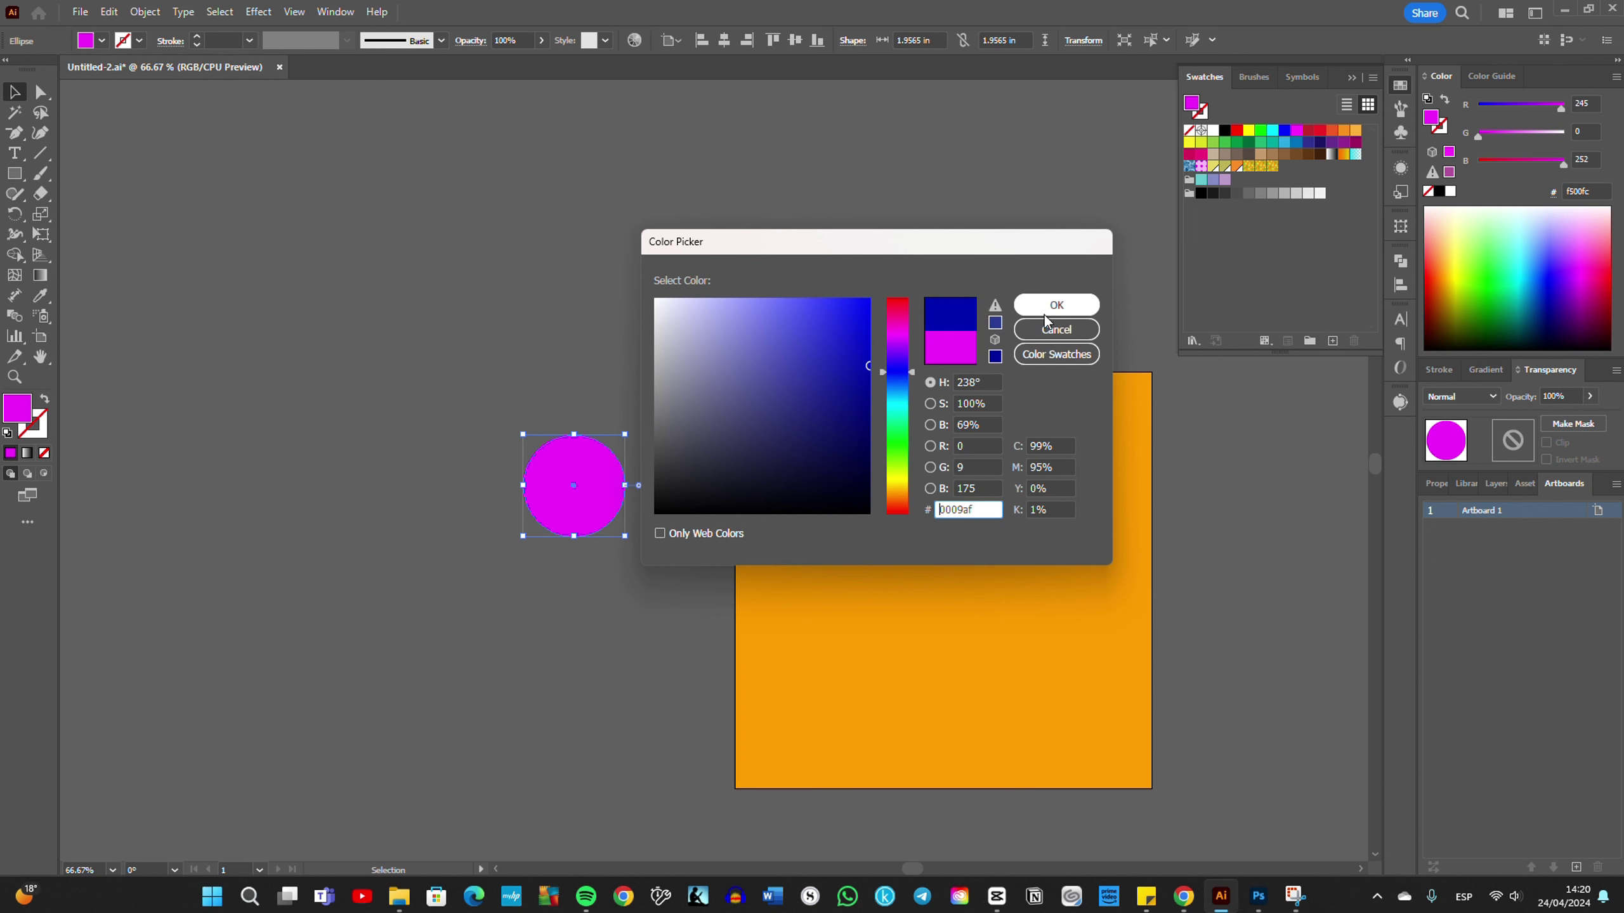
click(868, 406)
key(Return)
Step: Fill the orange square with cyan #00ffff
click(1011, 551)
double_click(17, 408)
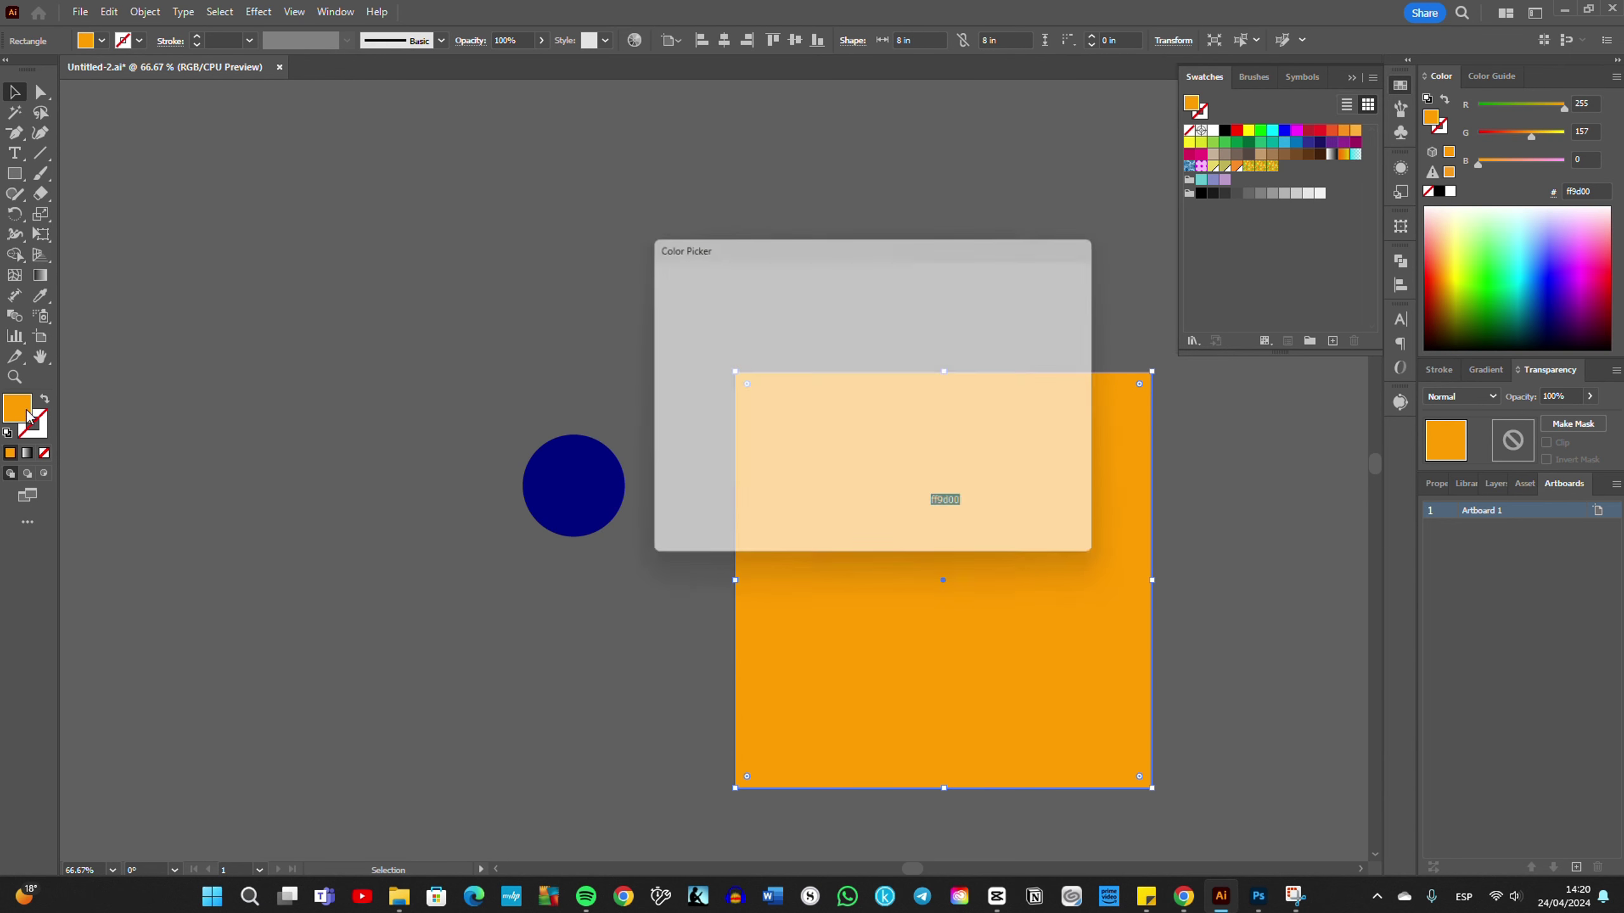
click(897, 406)
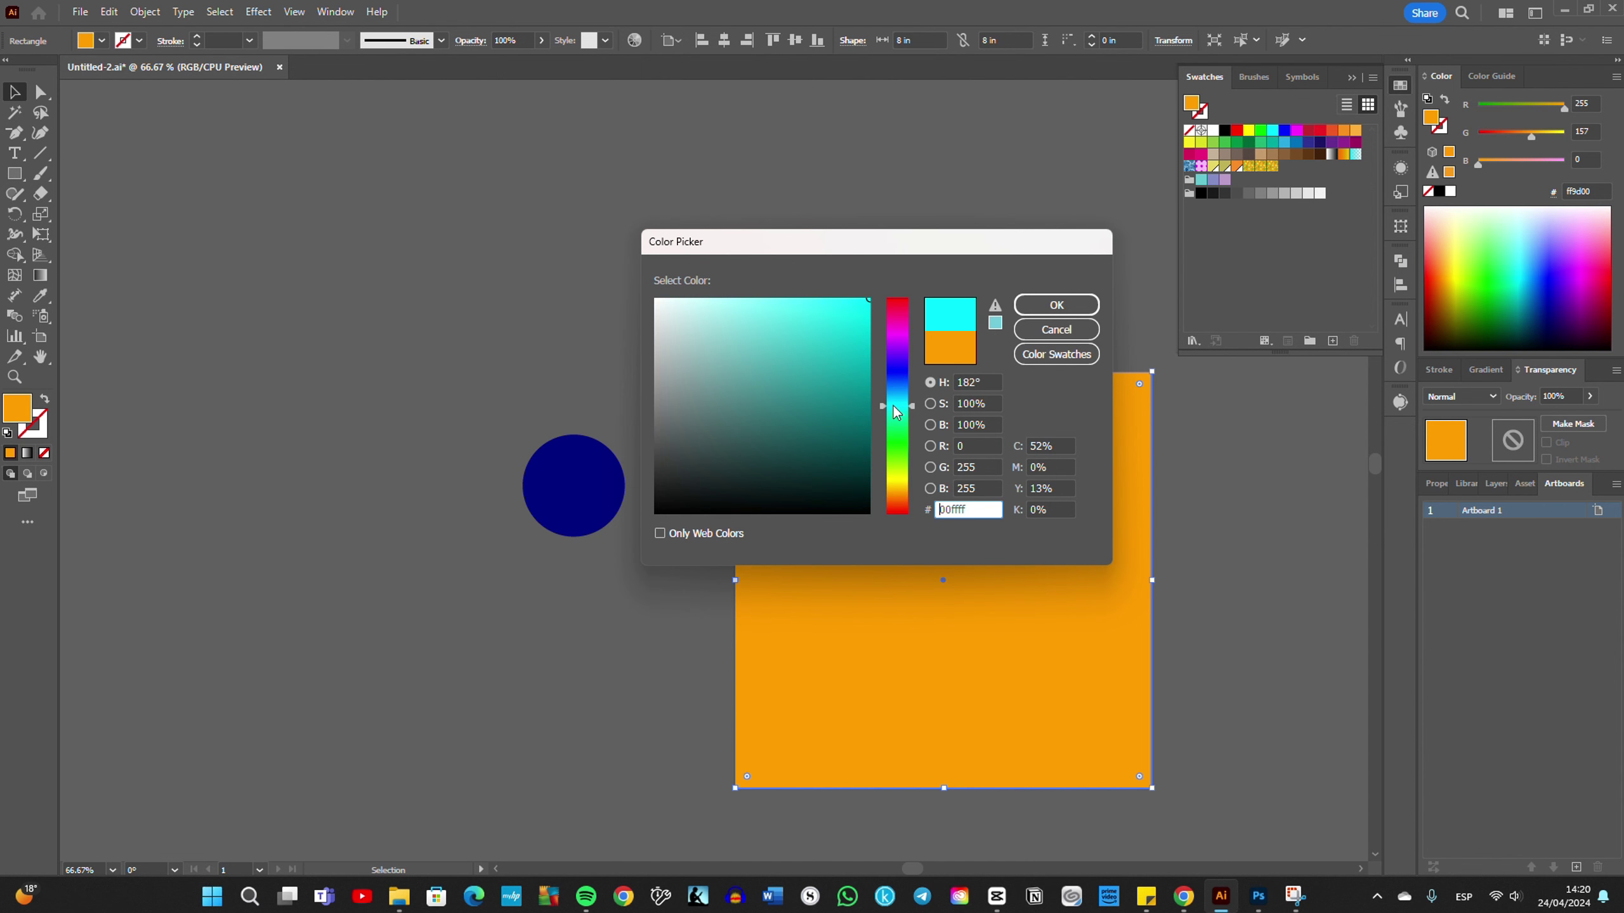
click(1056, 305)
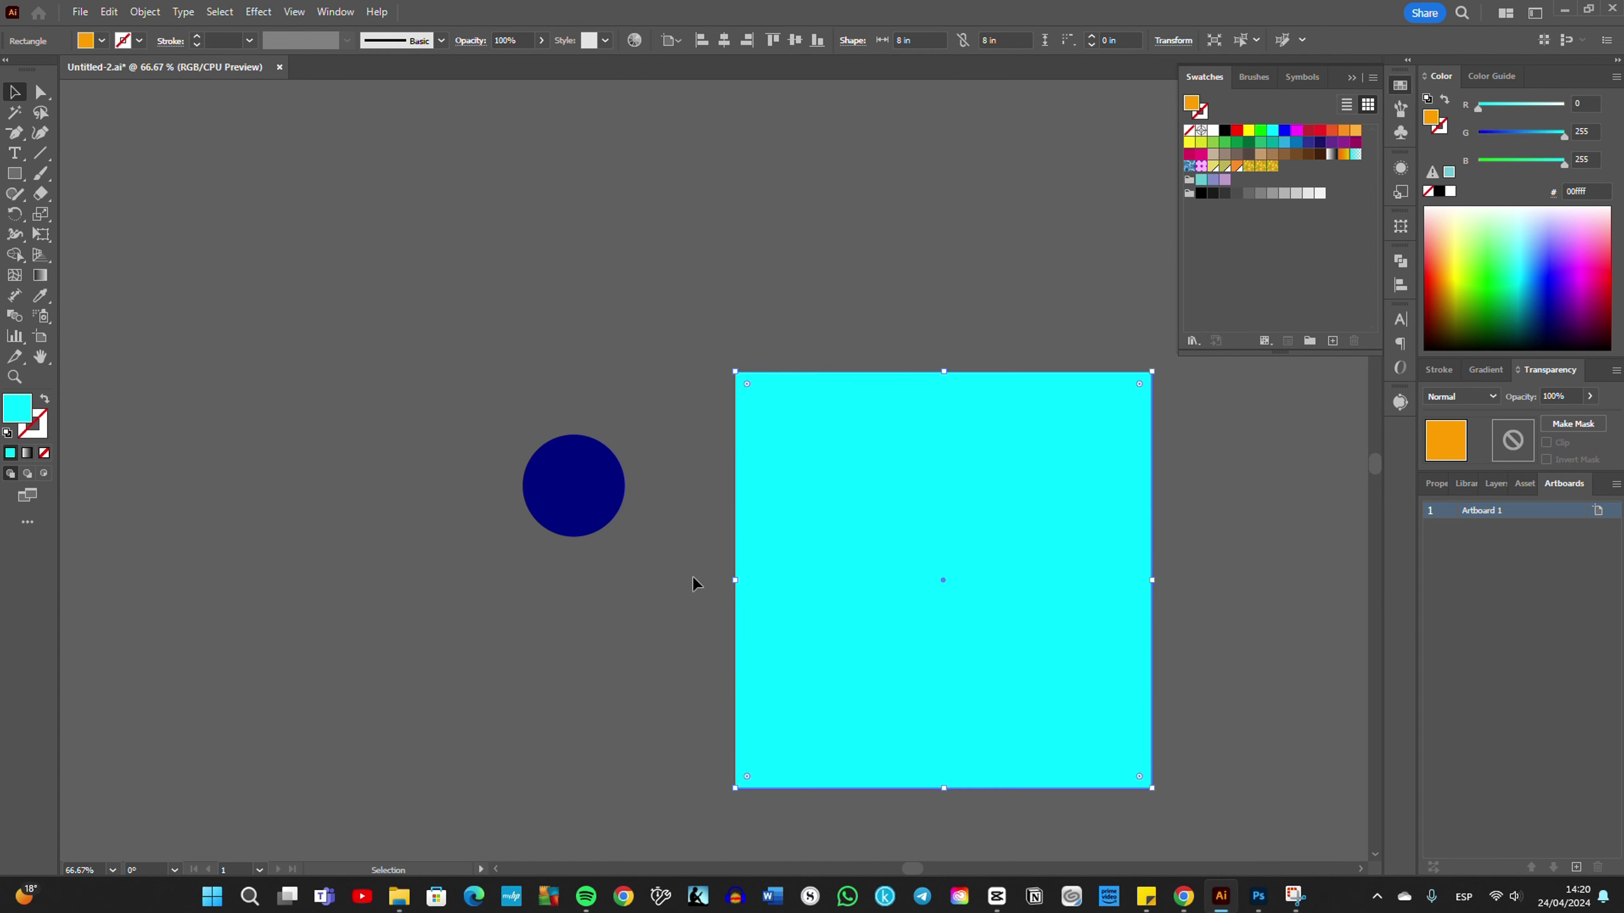
Step: Move the navy circle onto the cyan square, undoing an accidental enlargement
click(589, 488)
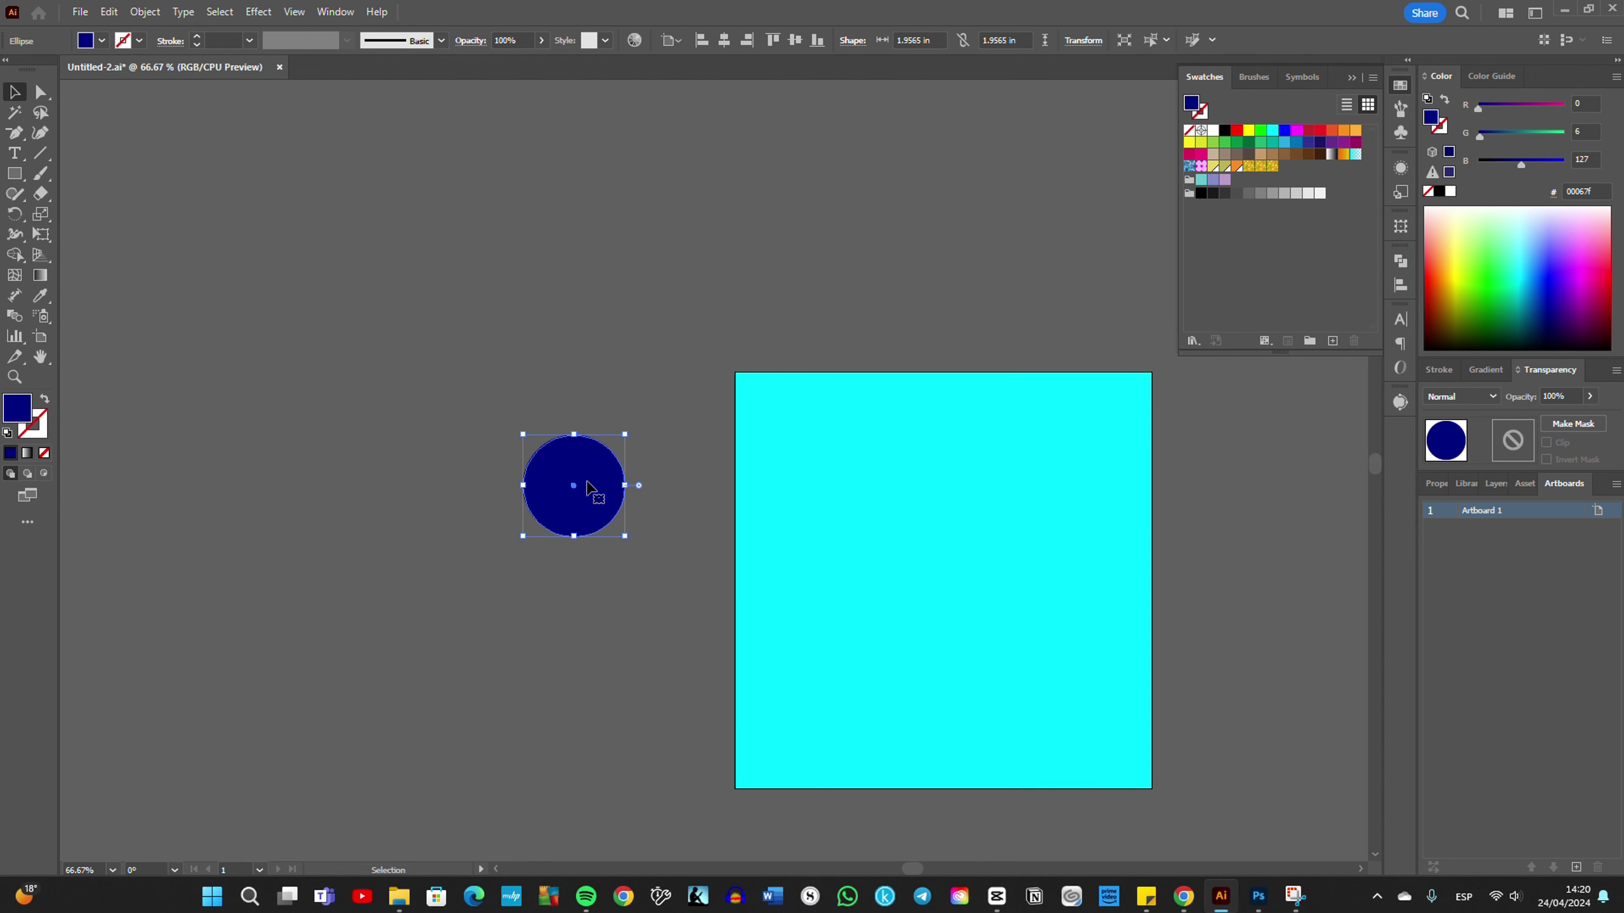
mouse_move(589, 488)
mouse_down()
mouse_move(360, 389)
mouse_move(671, 422)
mouse_move(869, 612)
mouse_up()
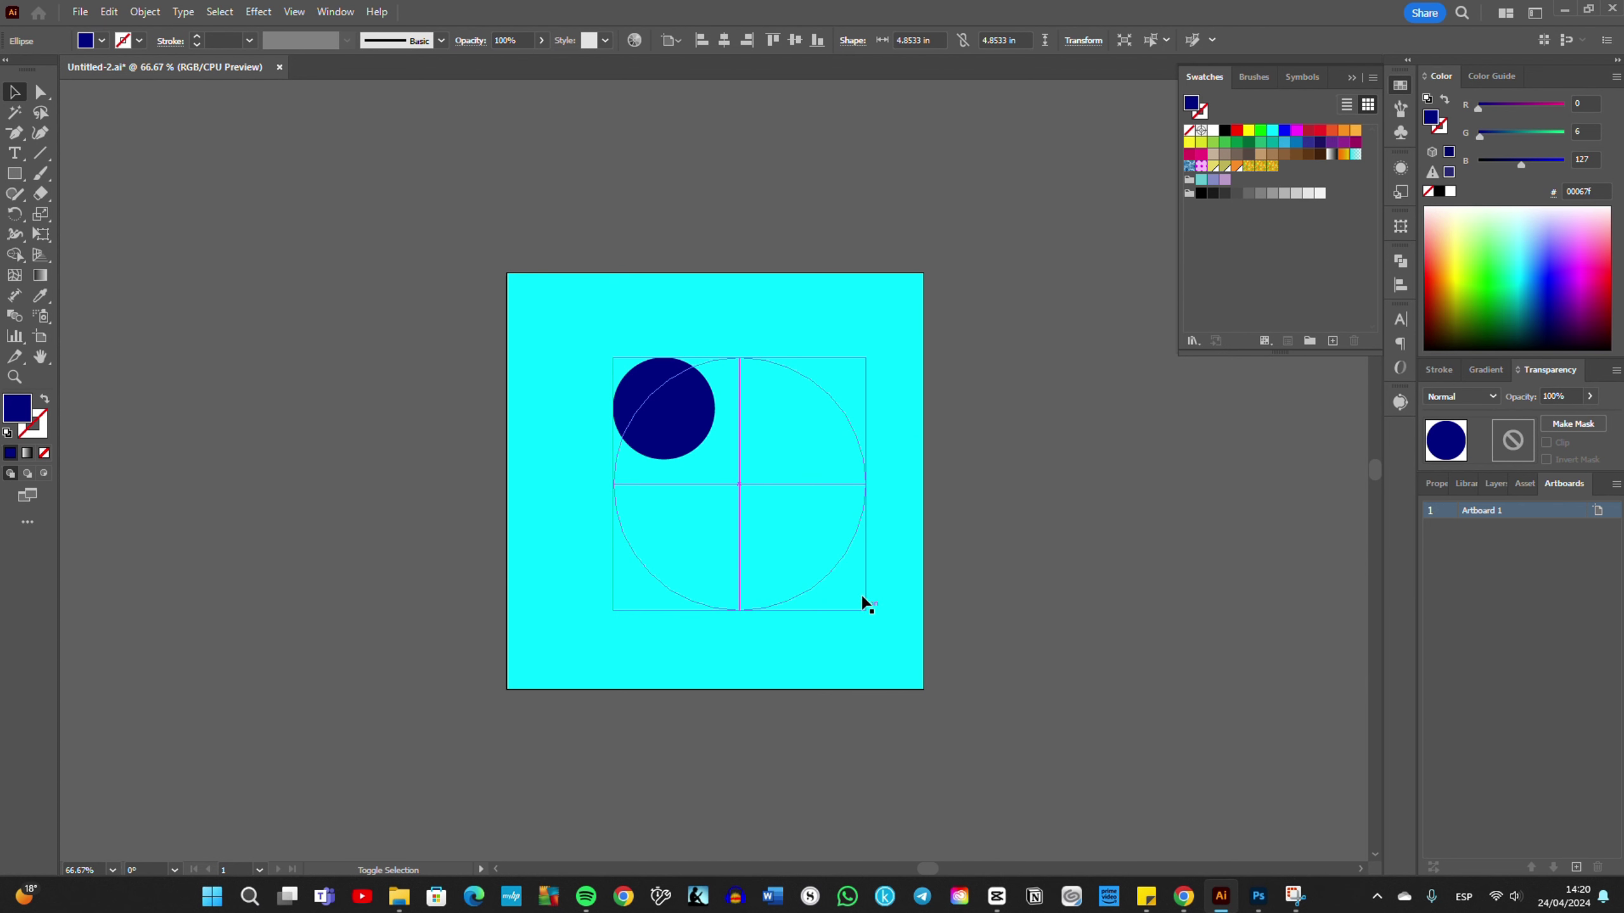
drag(870, 612, 870, 612)
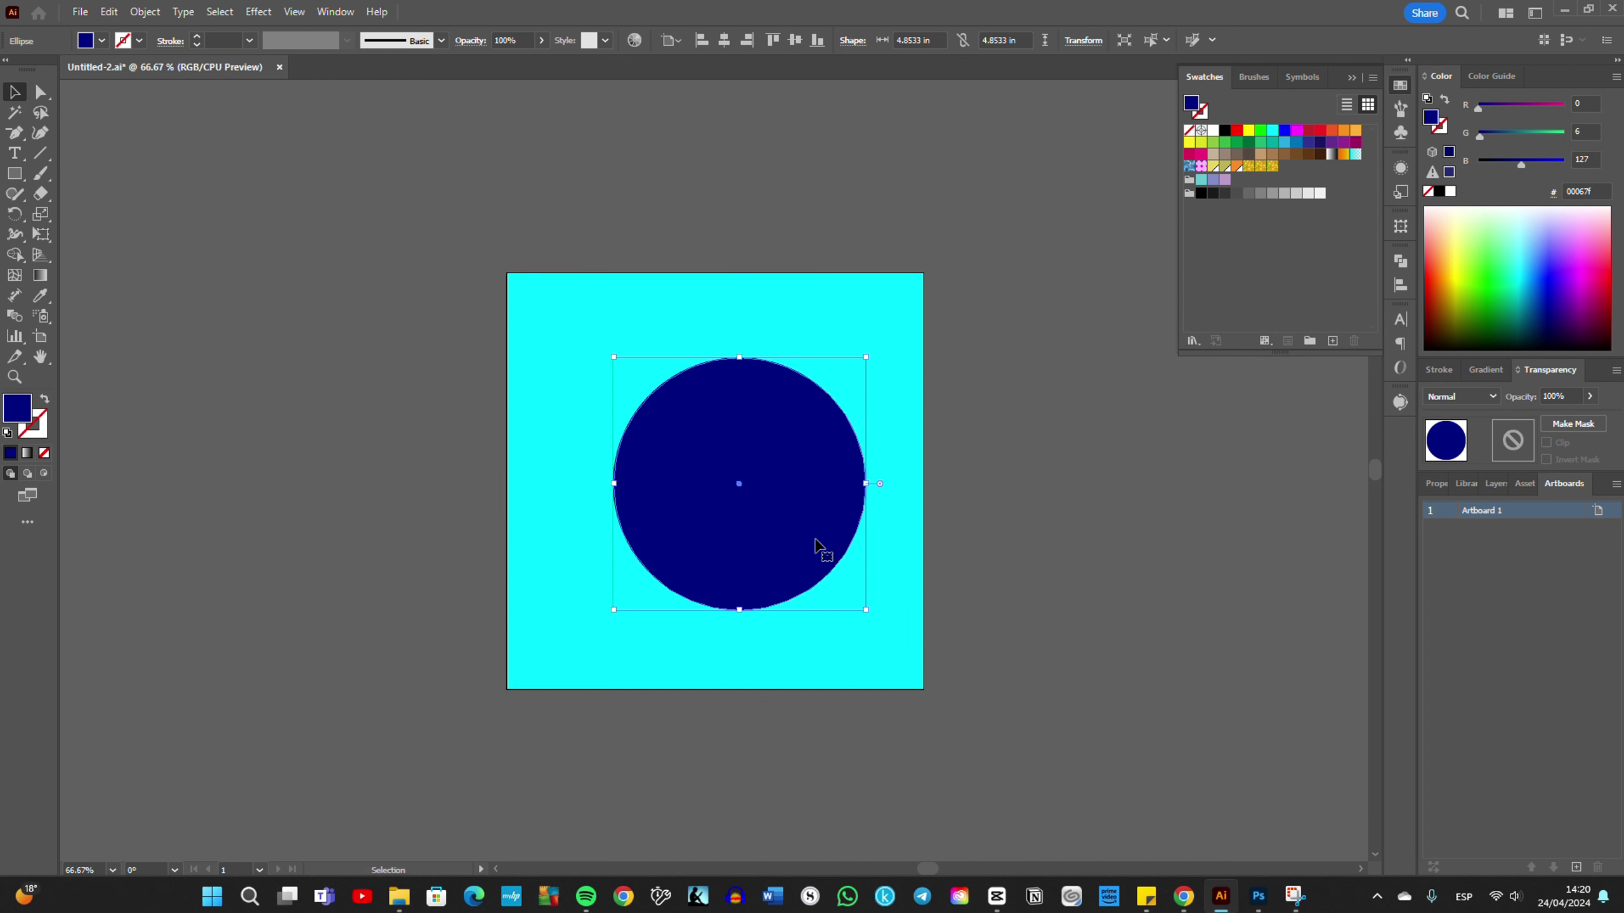
key(ctrl+z)
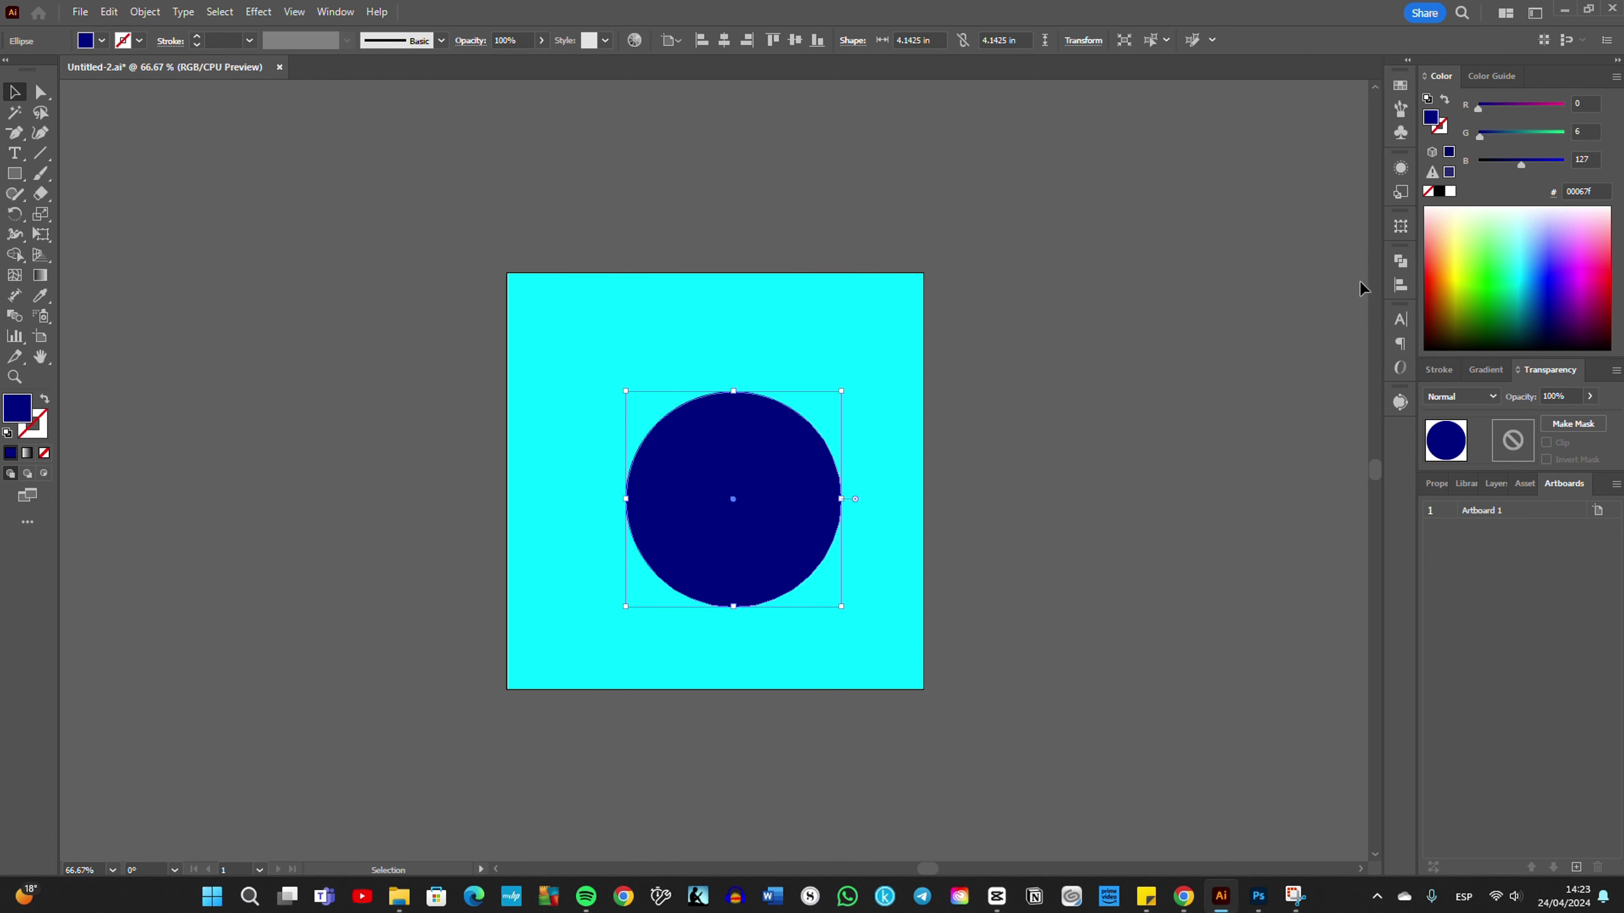
Step: Centre the circle horizontally and vertically, aligned to the artboard
click(1399, 285)
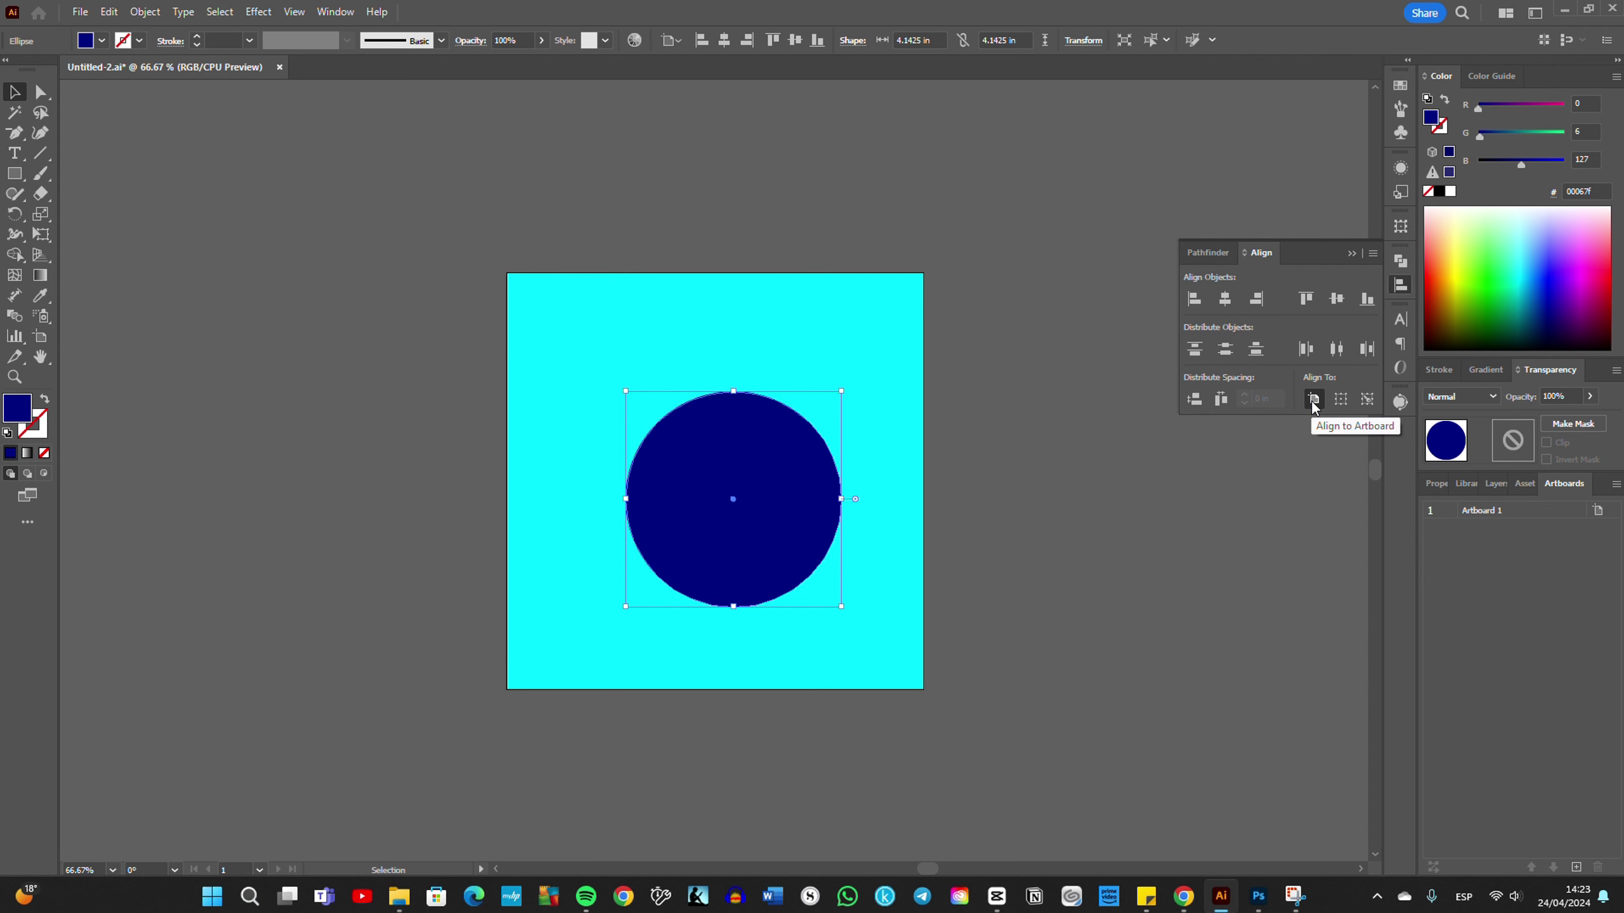
click(1313, 401)
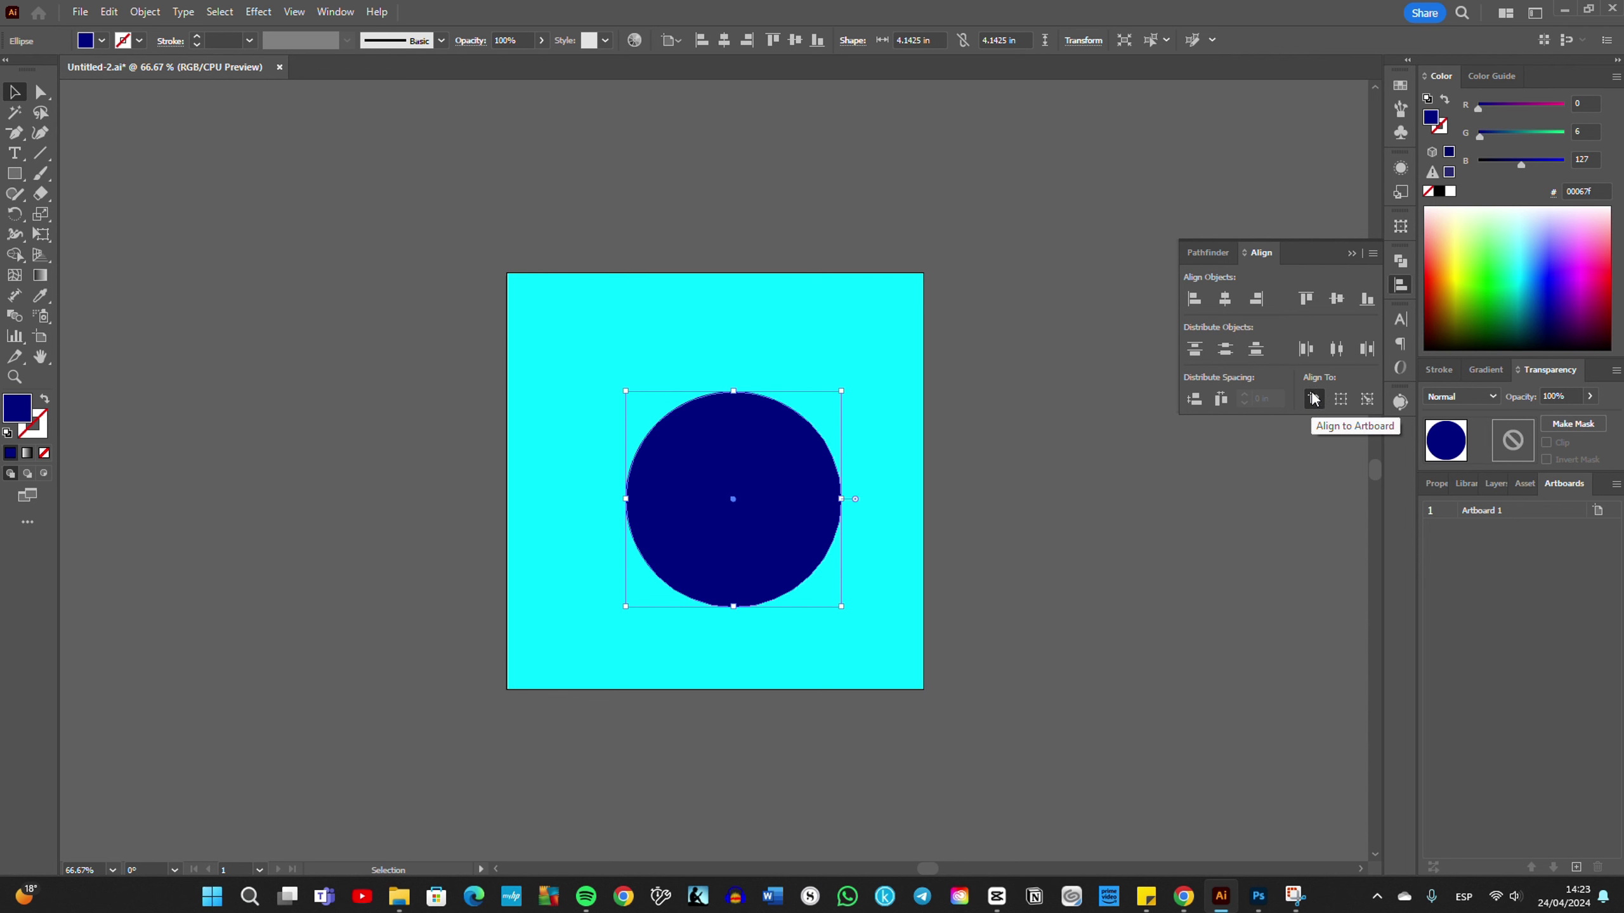
click(1226, 302)
click(1339, 300)
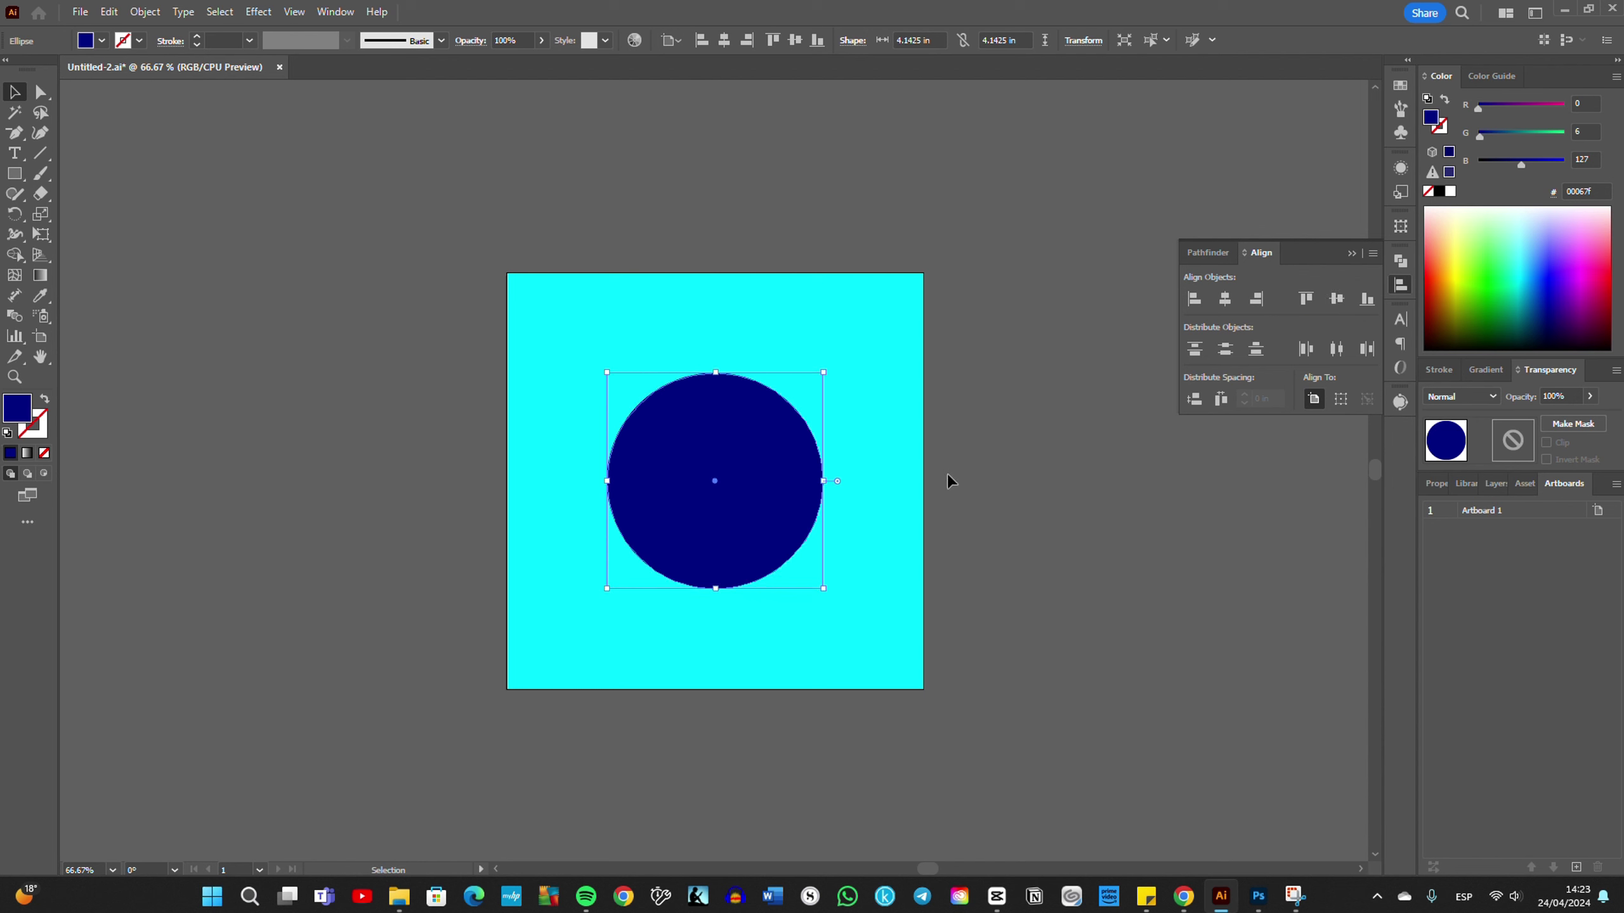
key(a)
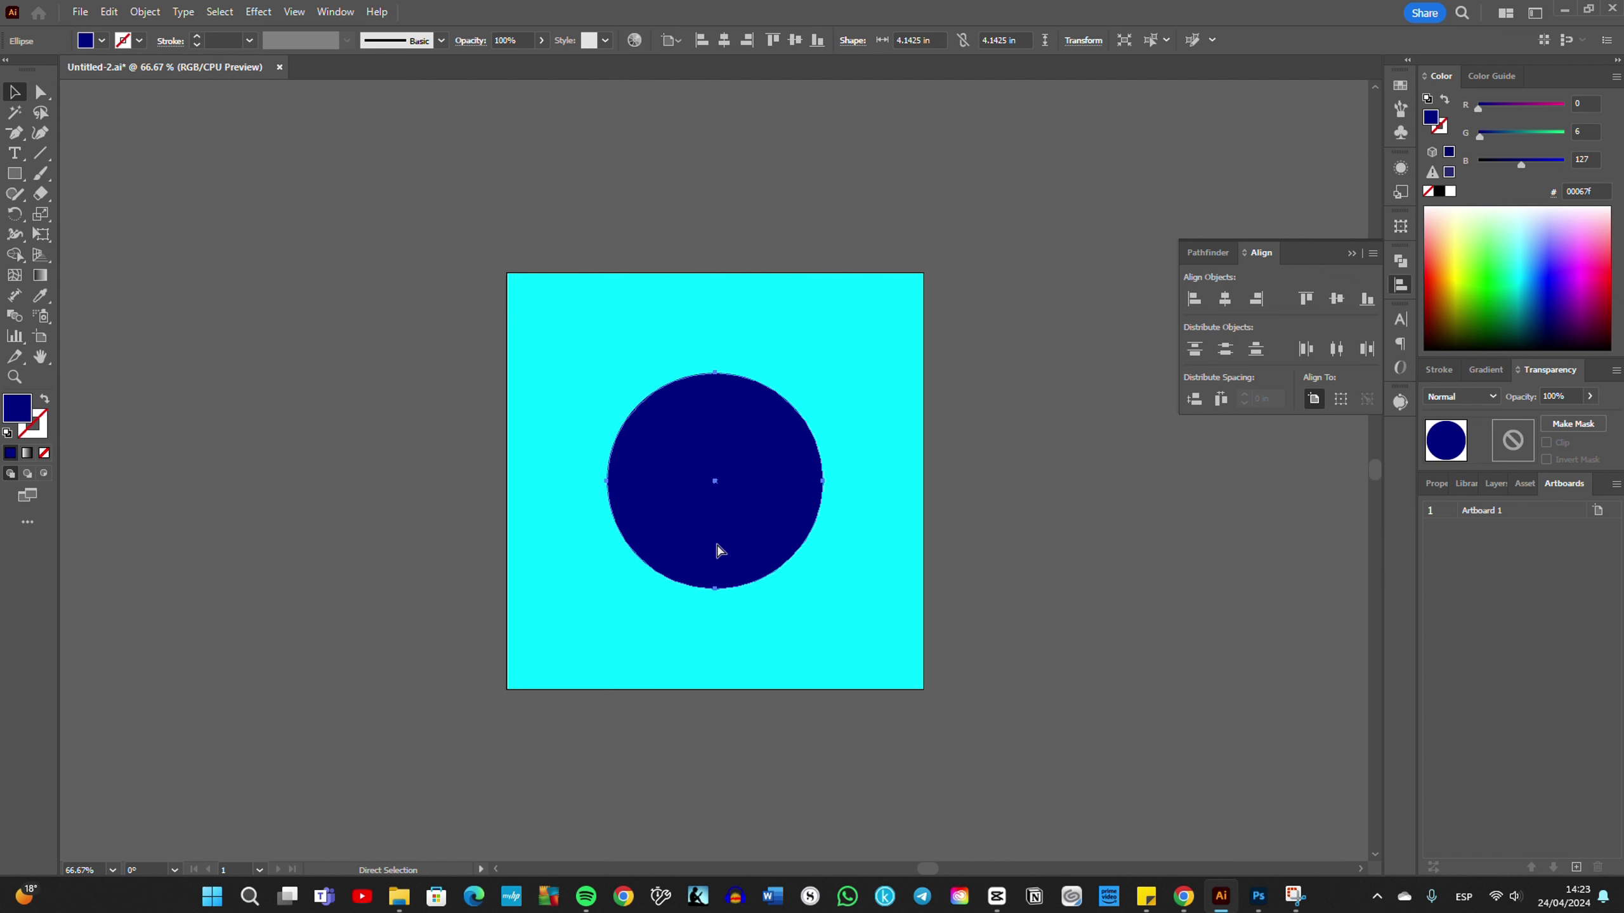
Step: Copy the navy circle by -4 in horizontally and vertically onto the top-left corner
key(v)
right_click(718, 549)
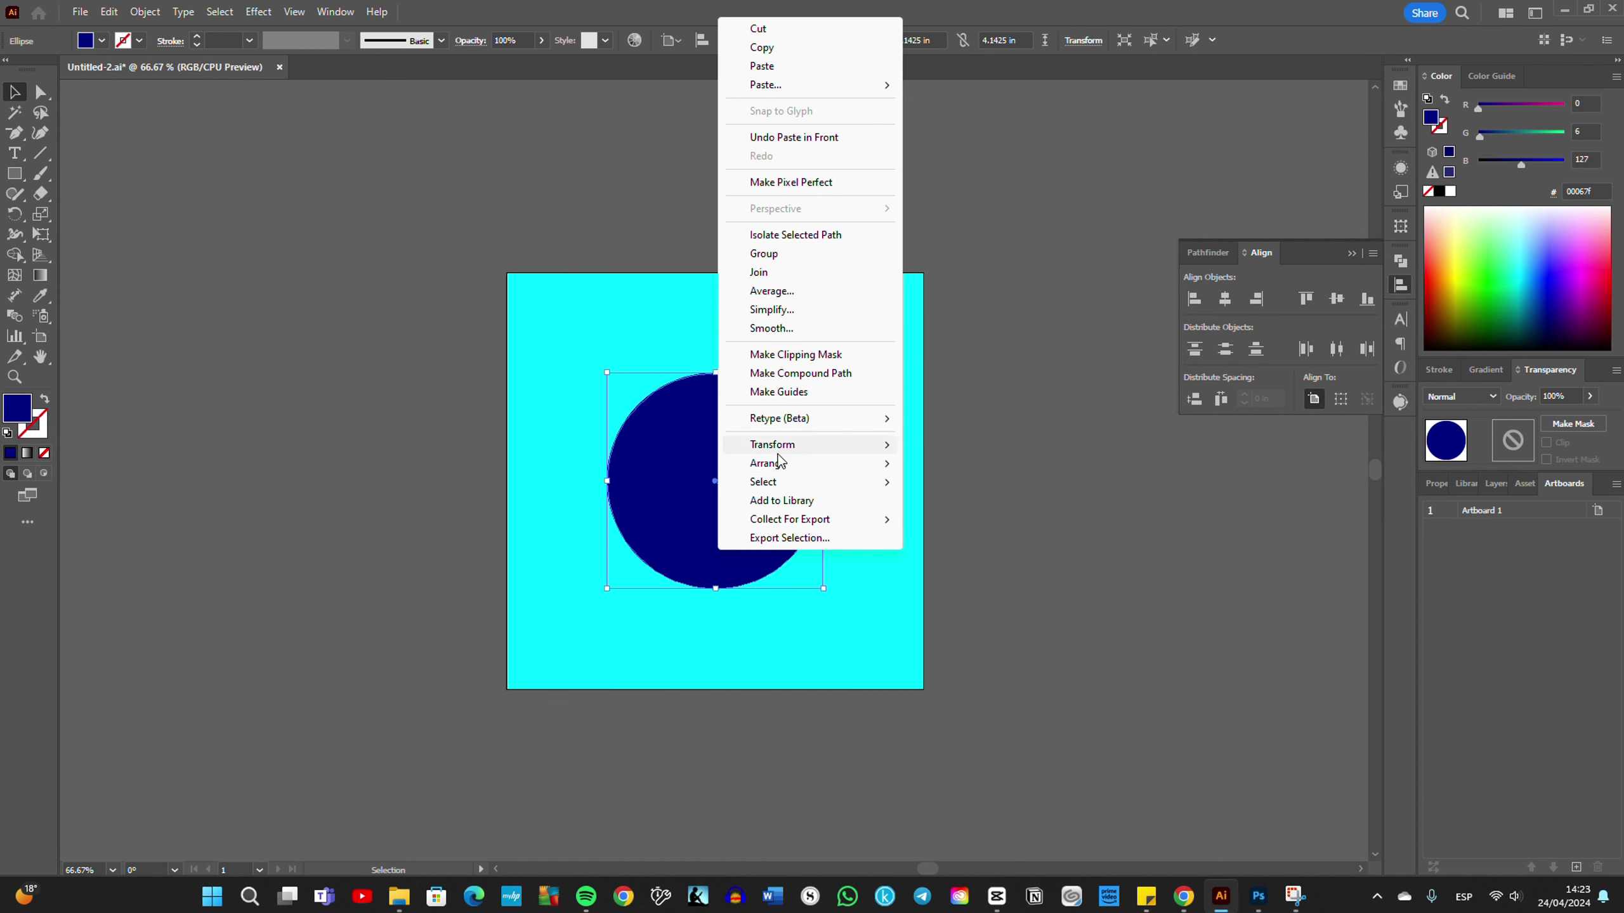
mouse_move(773, 444)
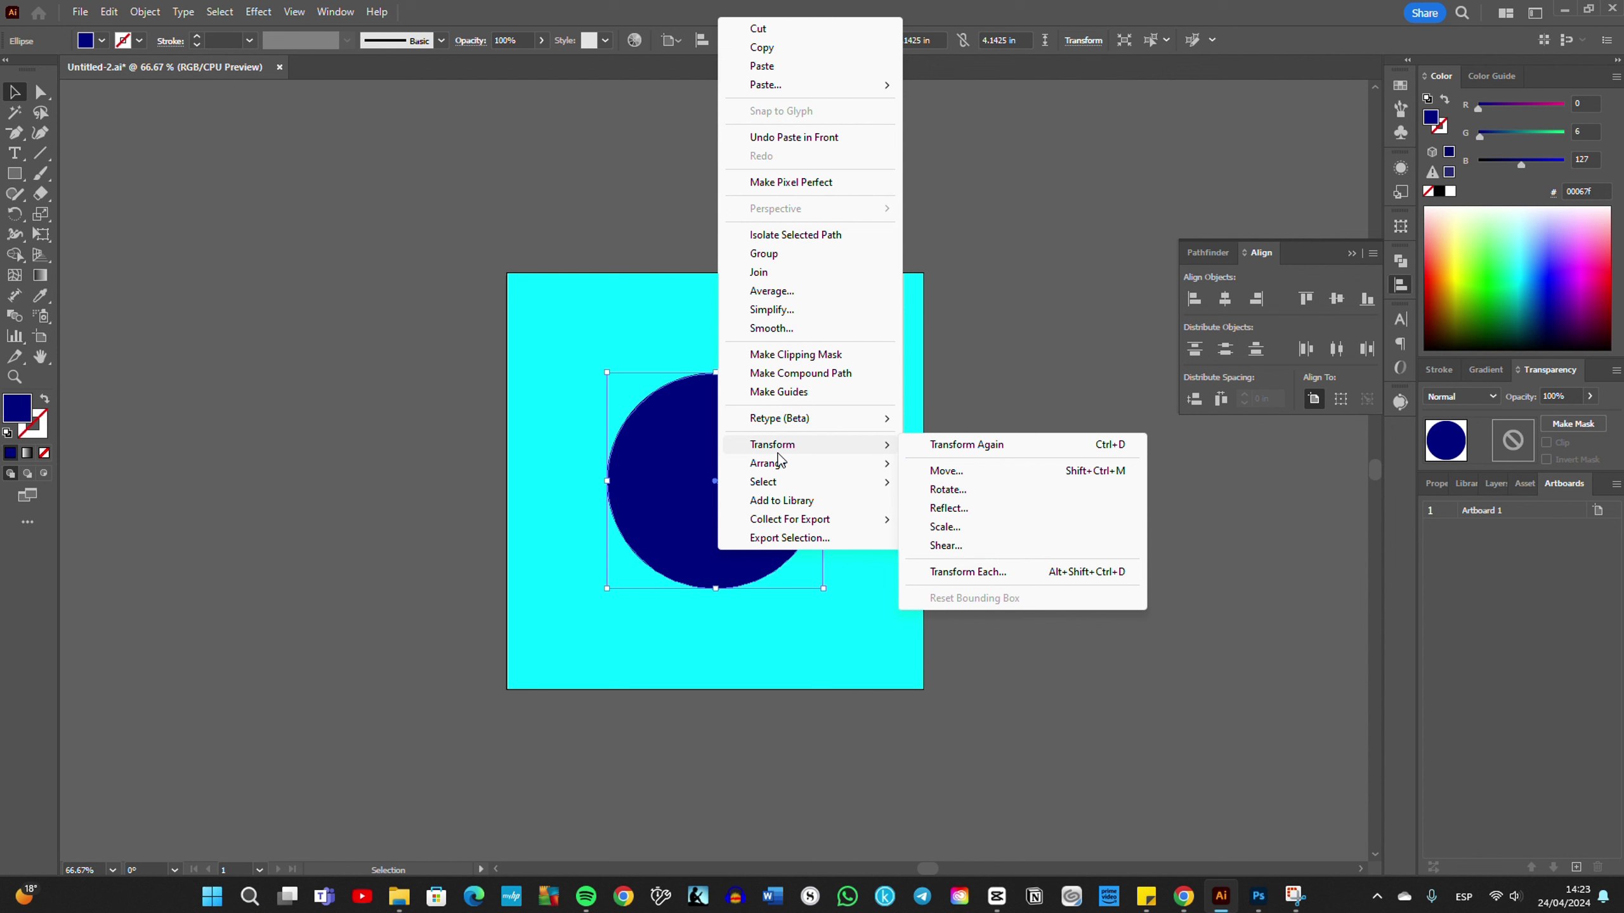
click(938, 480)
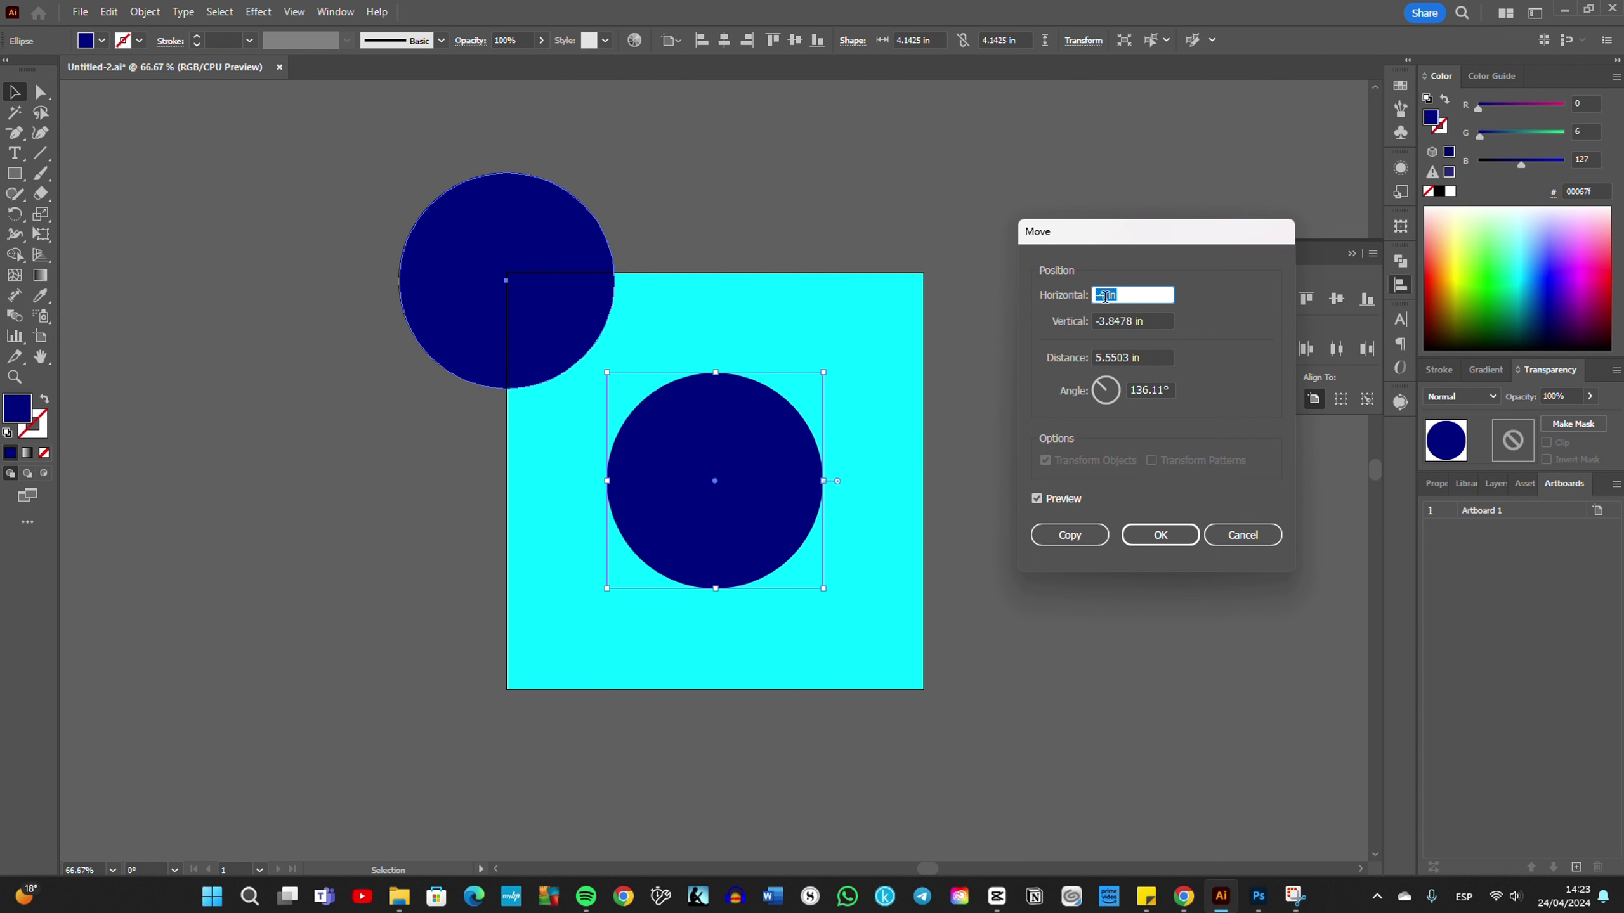
click(1099, 294)
double_click(1106, 295)
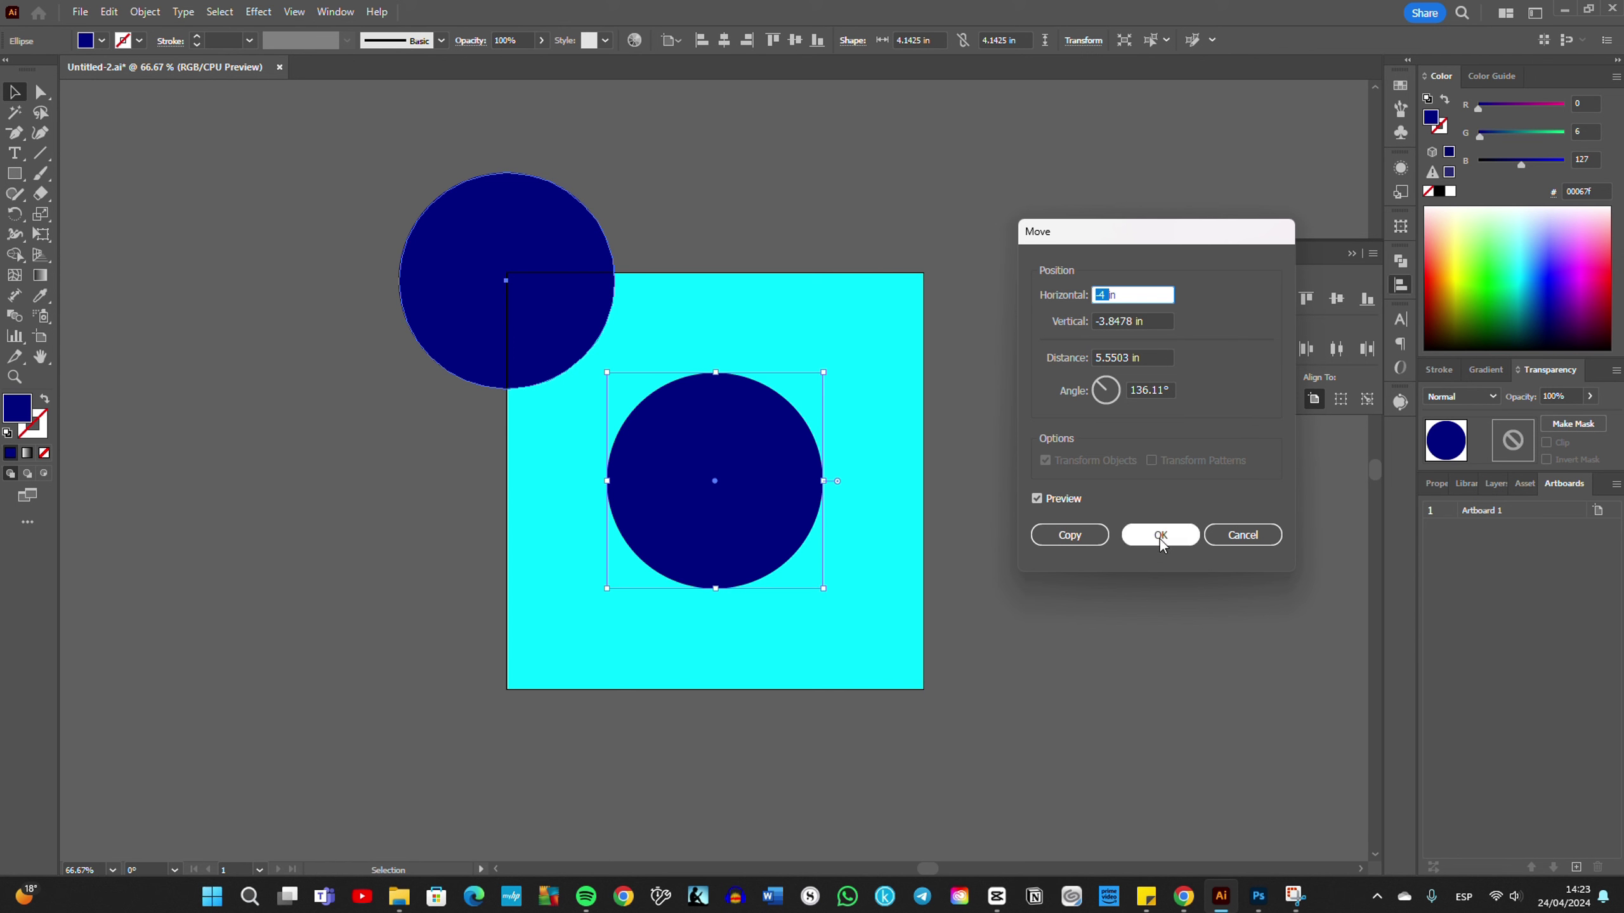
click(1099, 294)
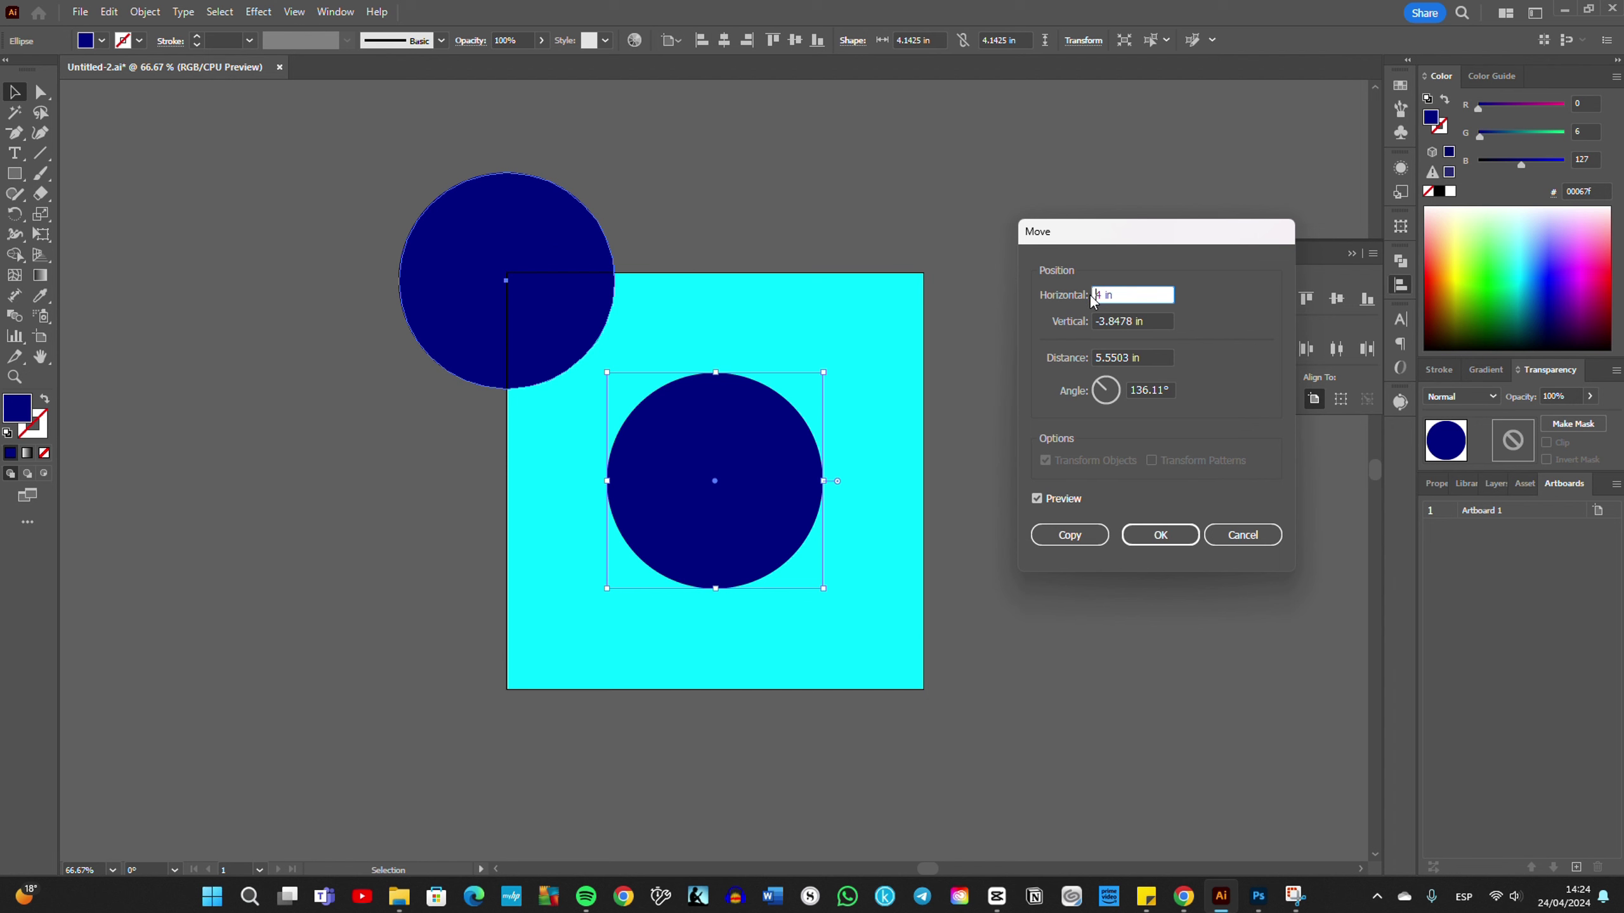
key(Tab)
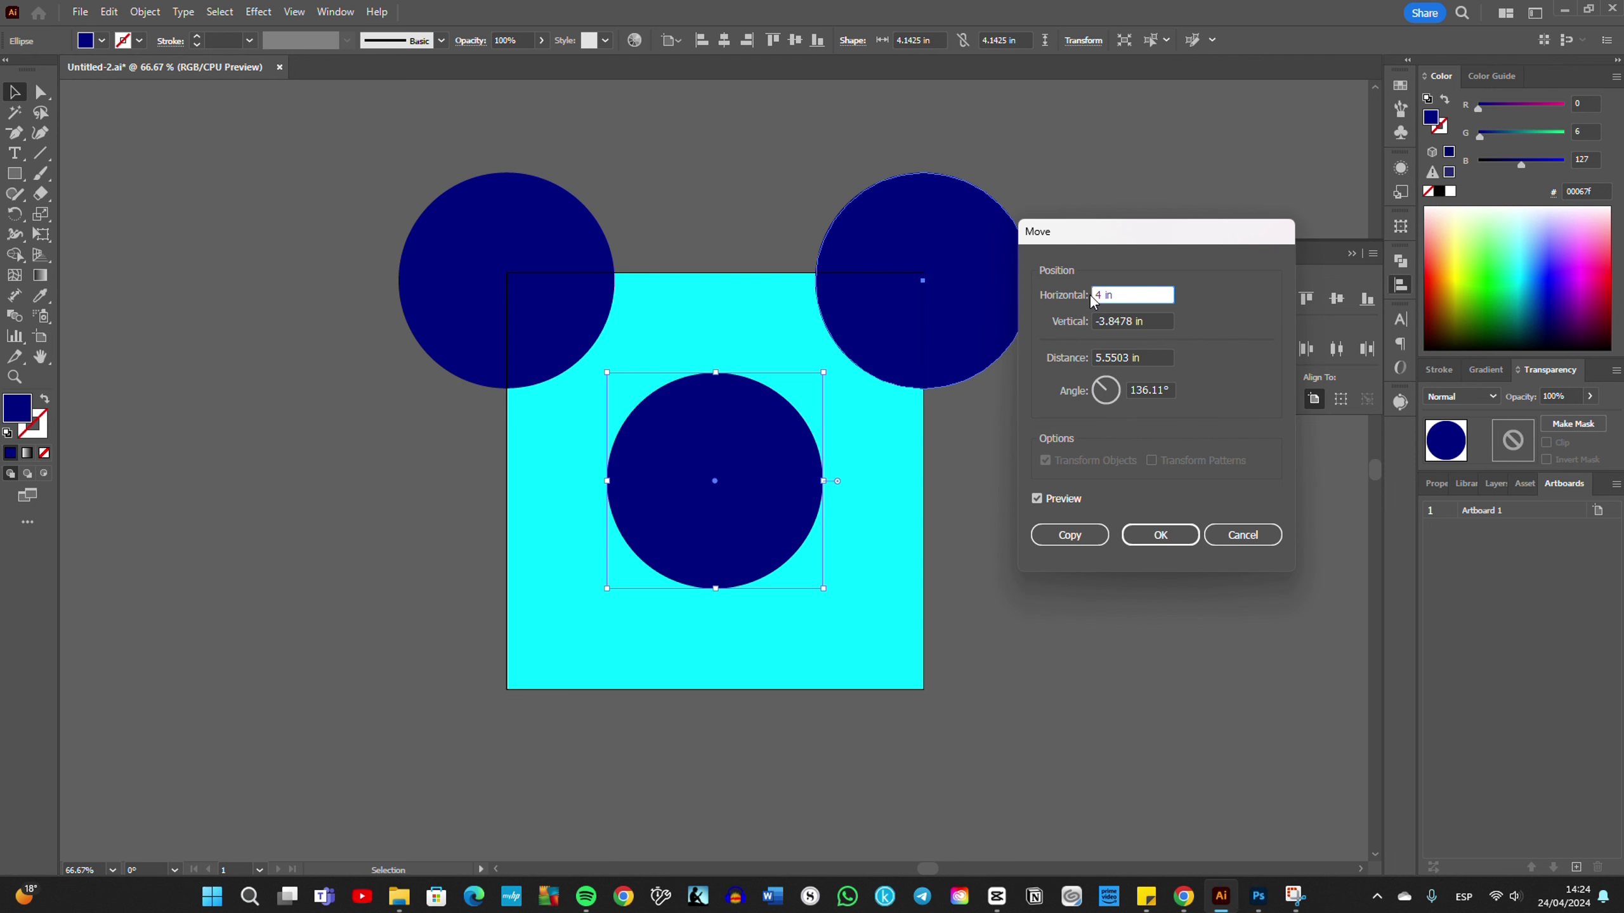
key(alt+c)
key(ctrl)
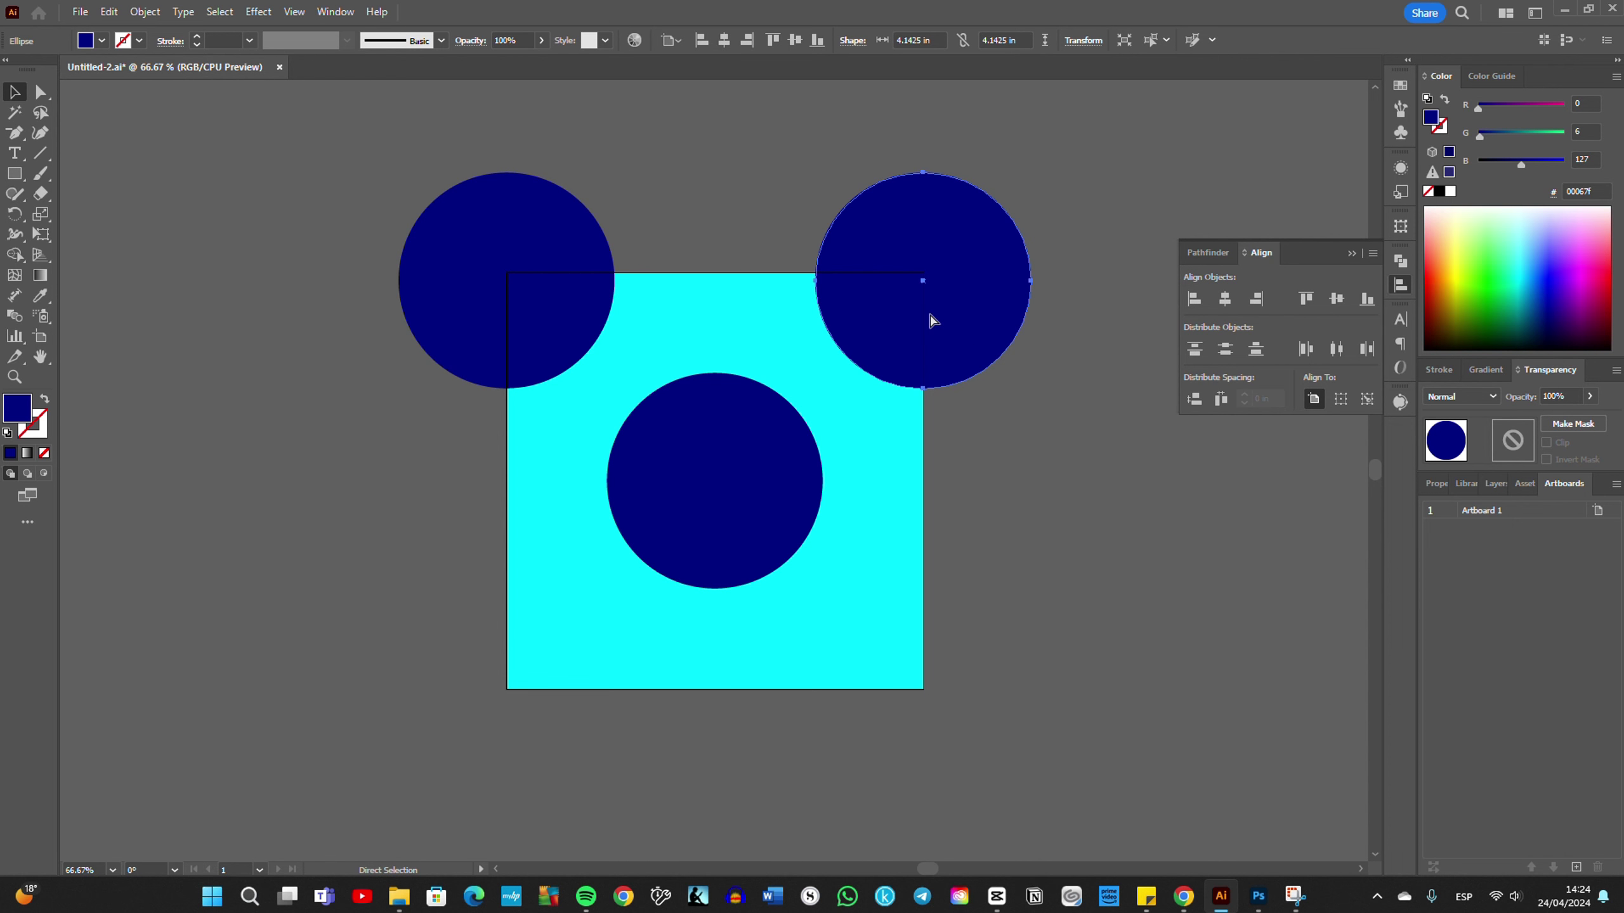
key(ctrl+z)
ctrl+click(519, 249)
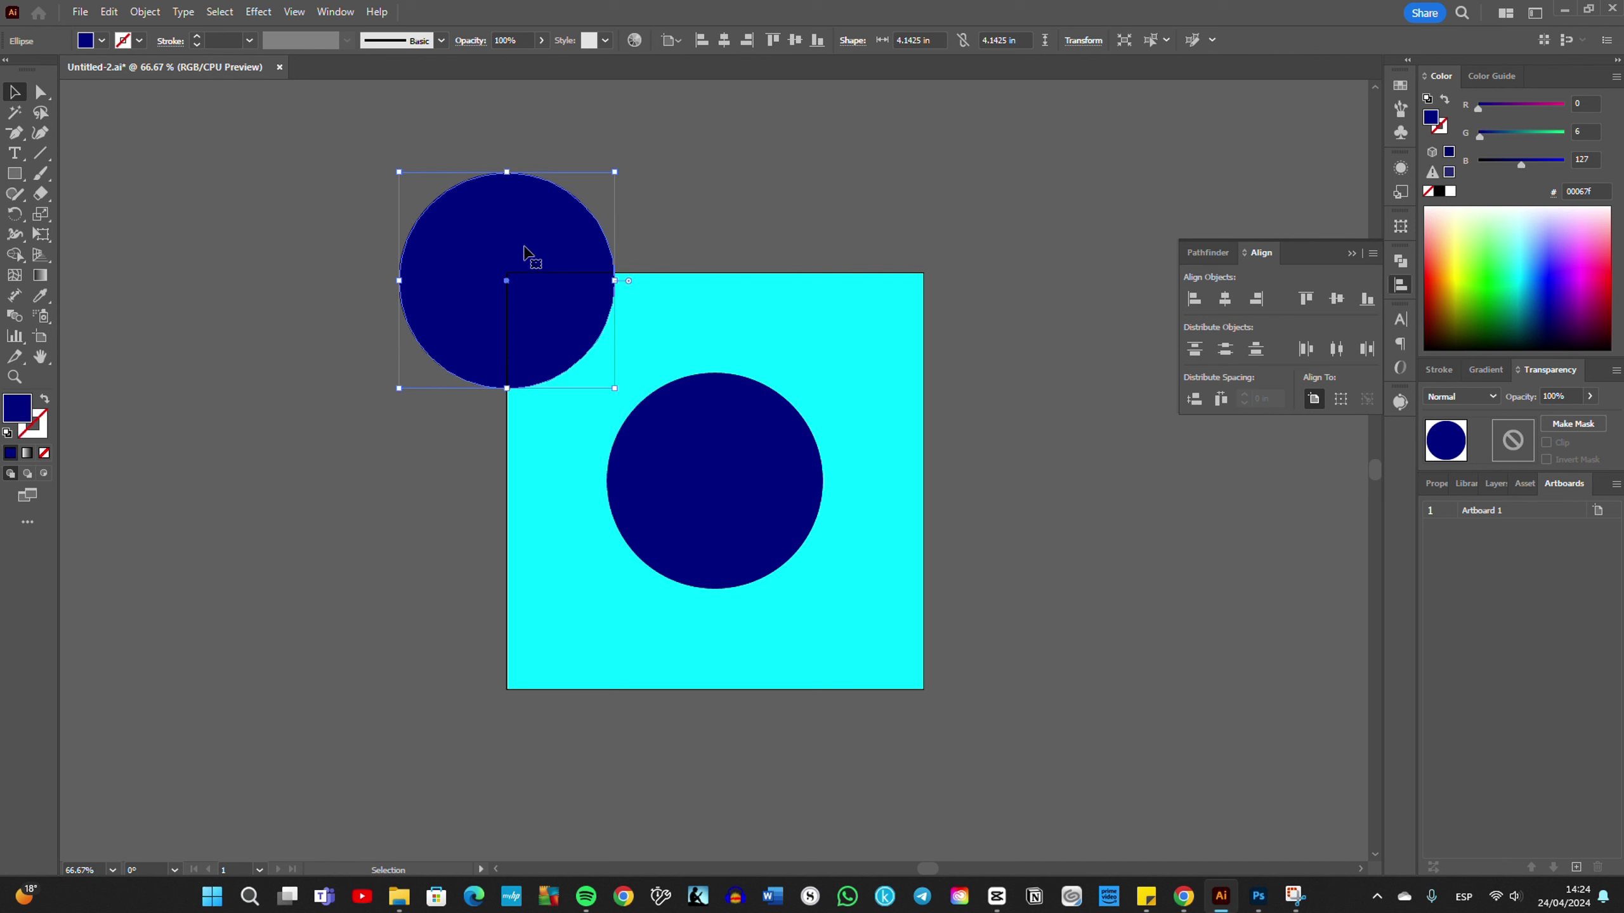
Step: Copy the top-left circle 8 in right and 8 in down to two corners
click(1401, 226)
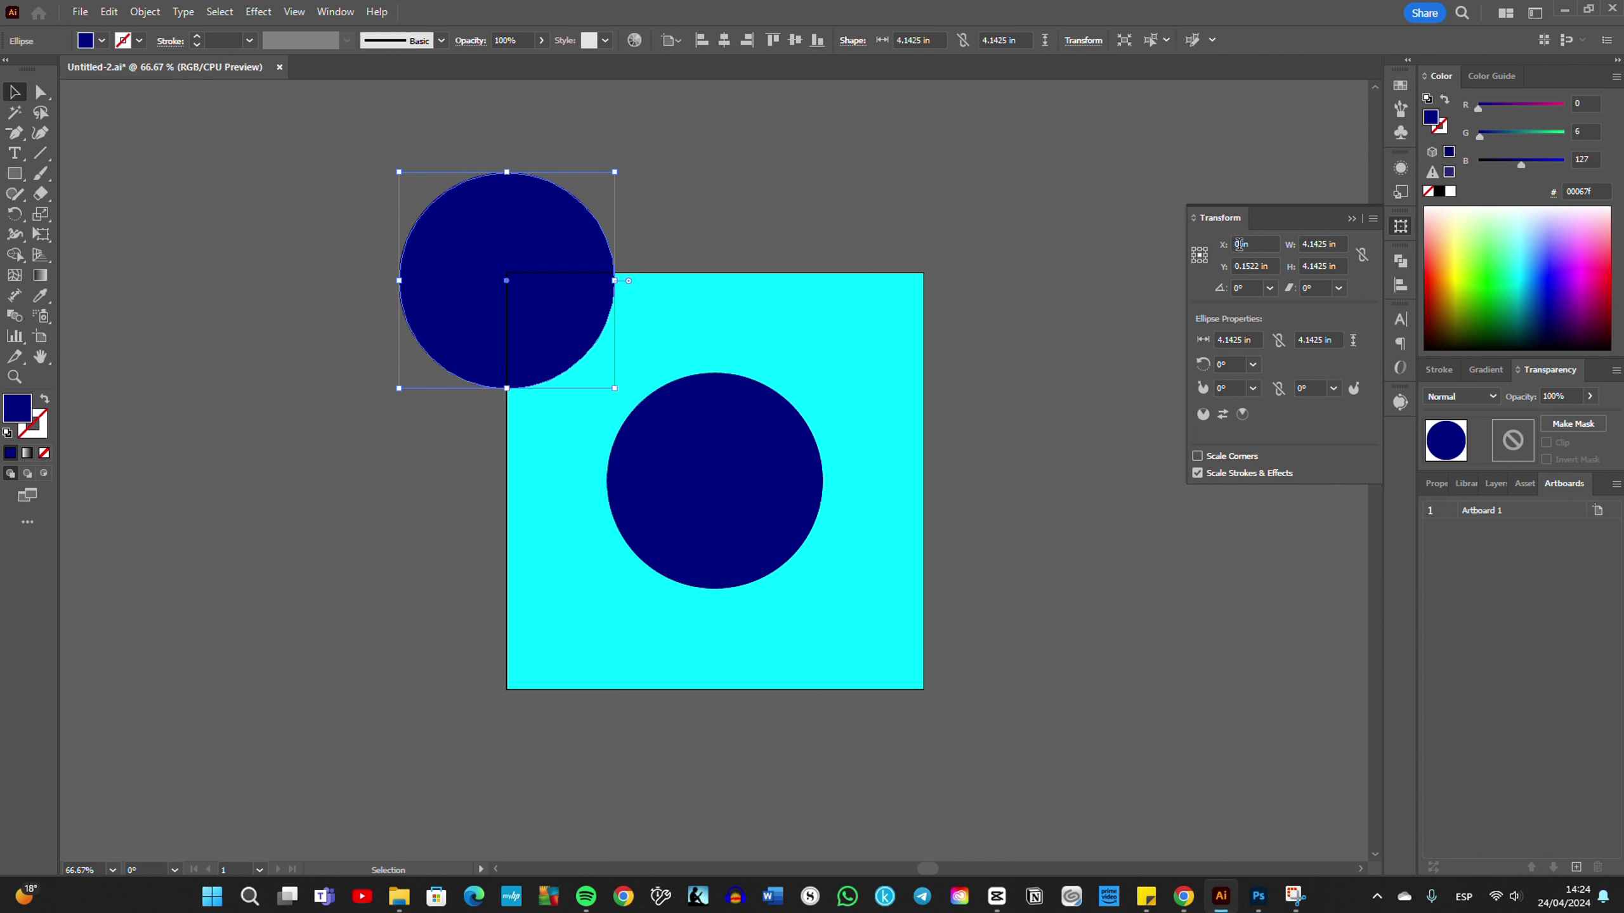
click(1239, 244)
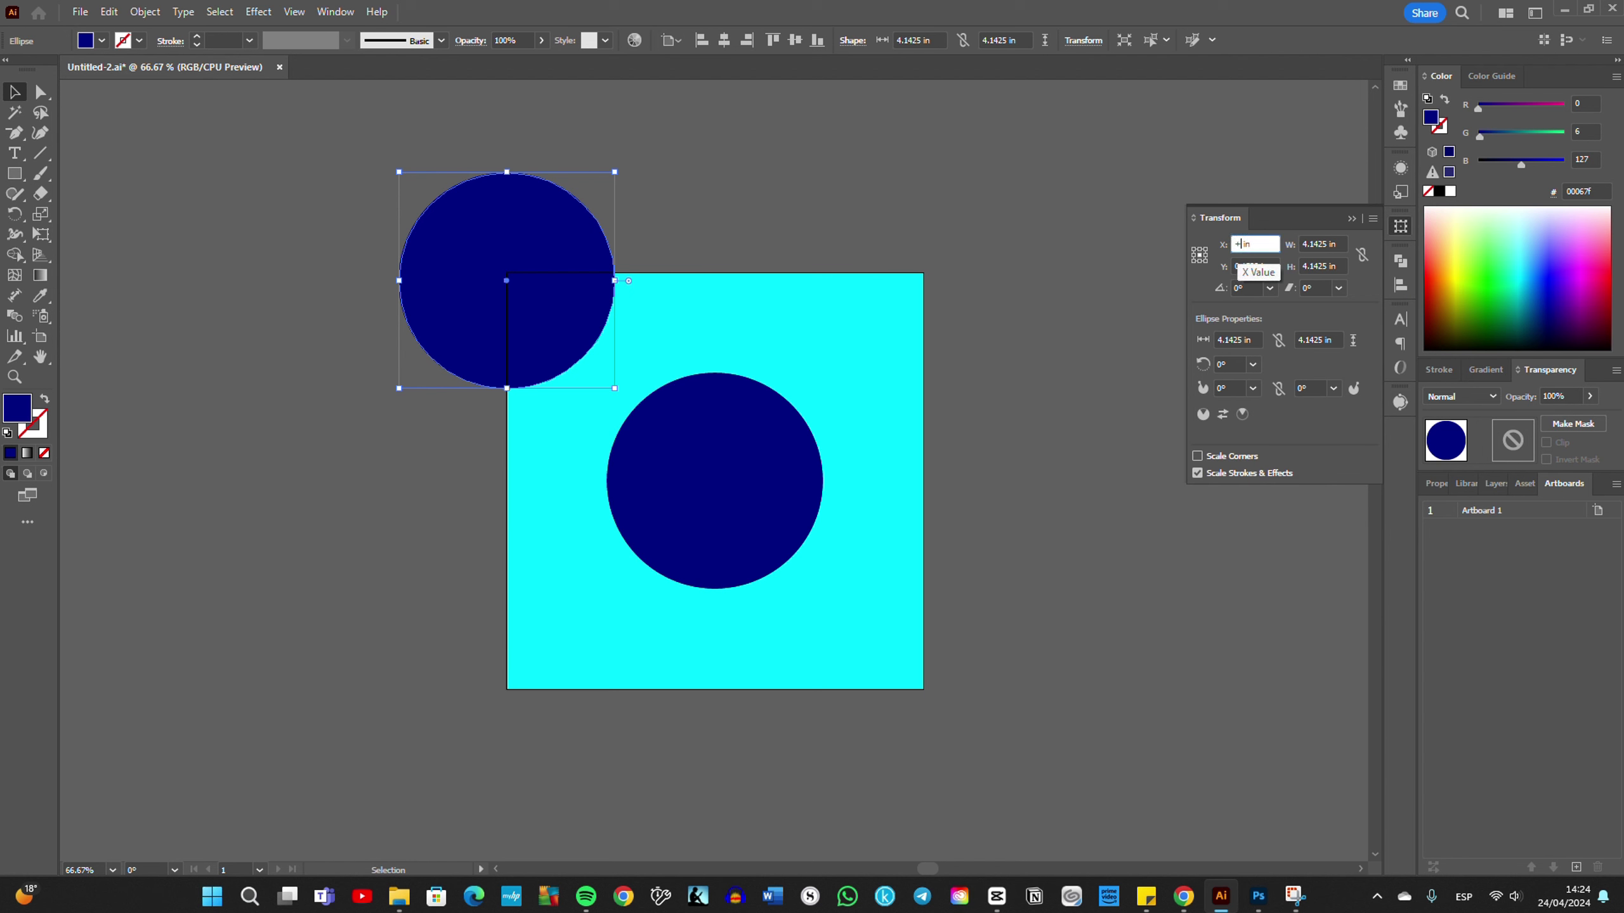
key(Return)
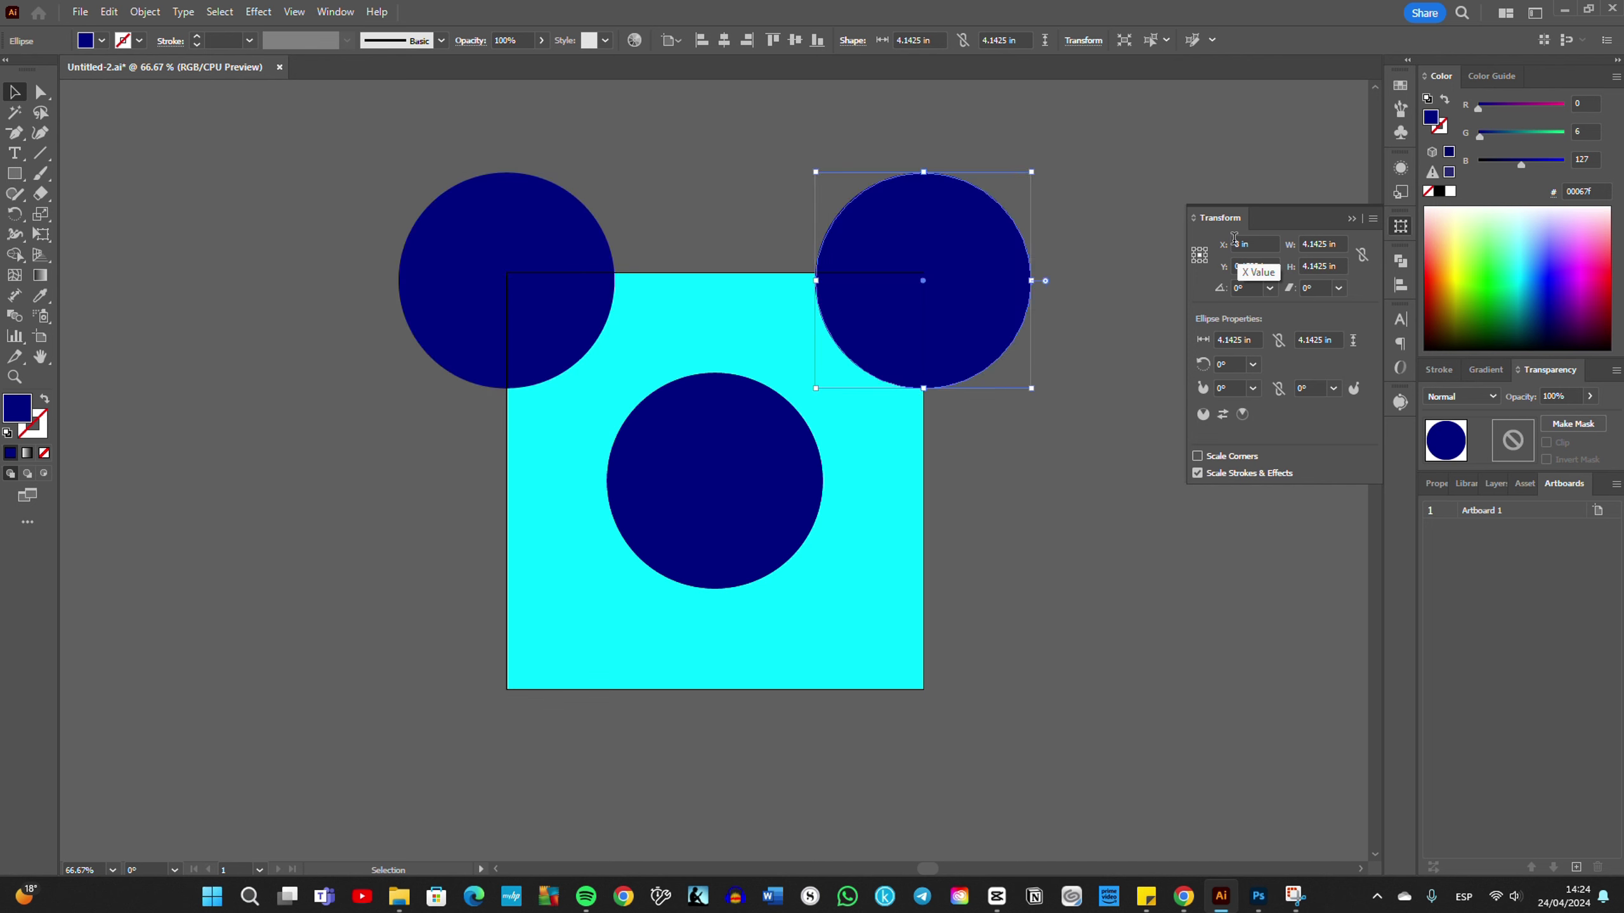
click(485, 300)
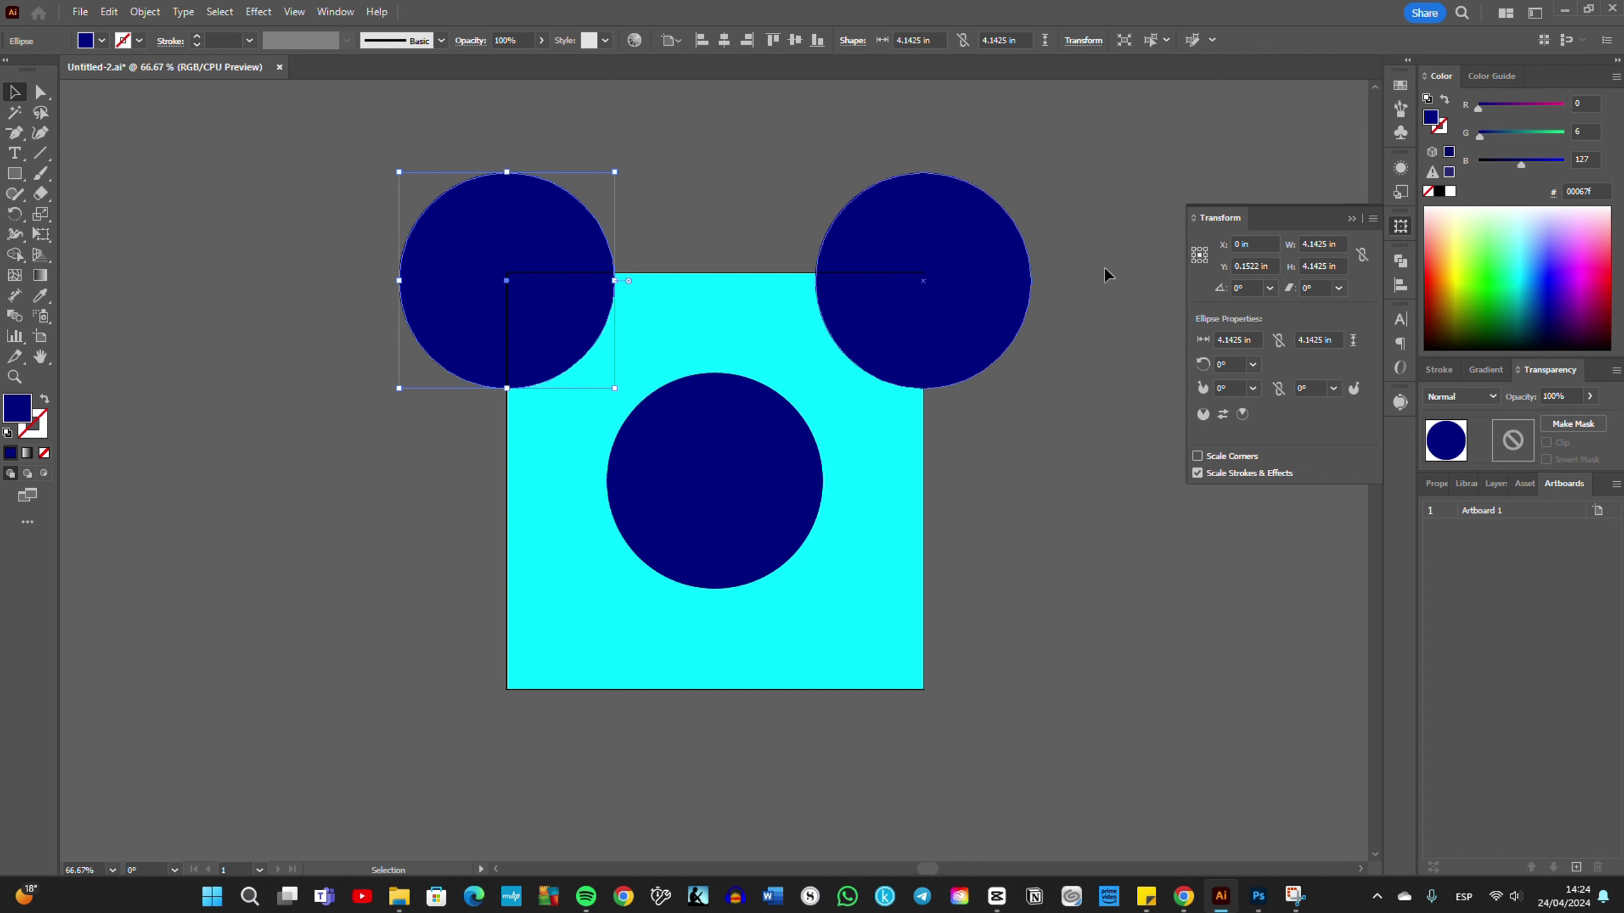
key(ctrl)
click(1253, 264)
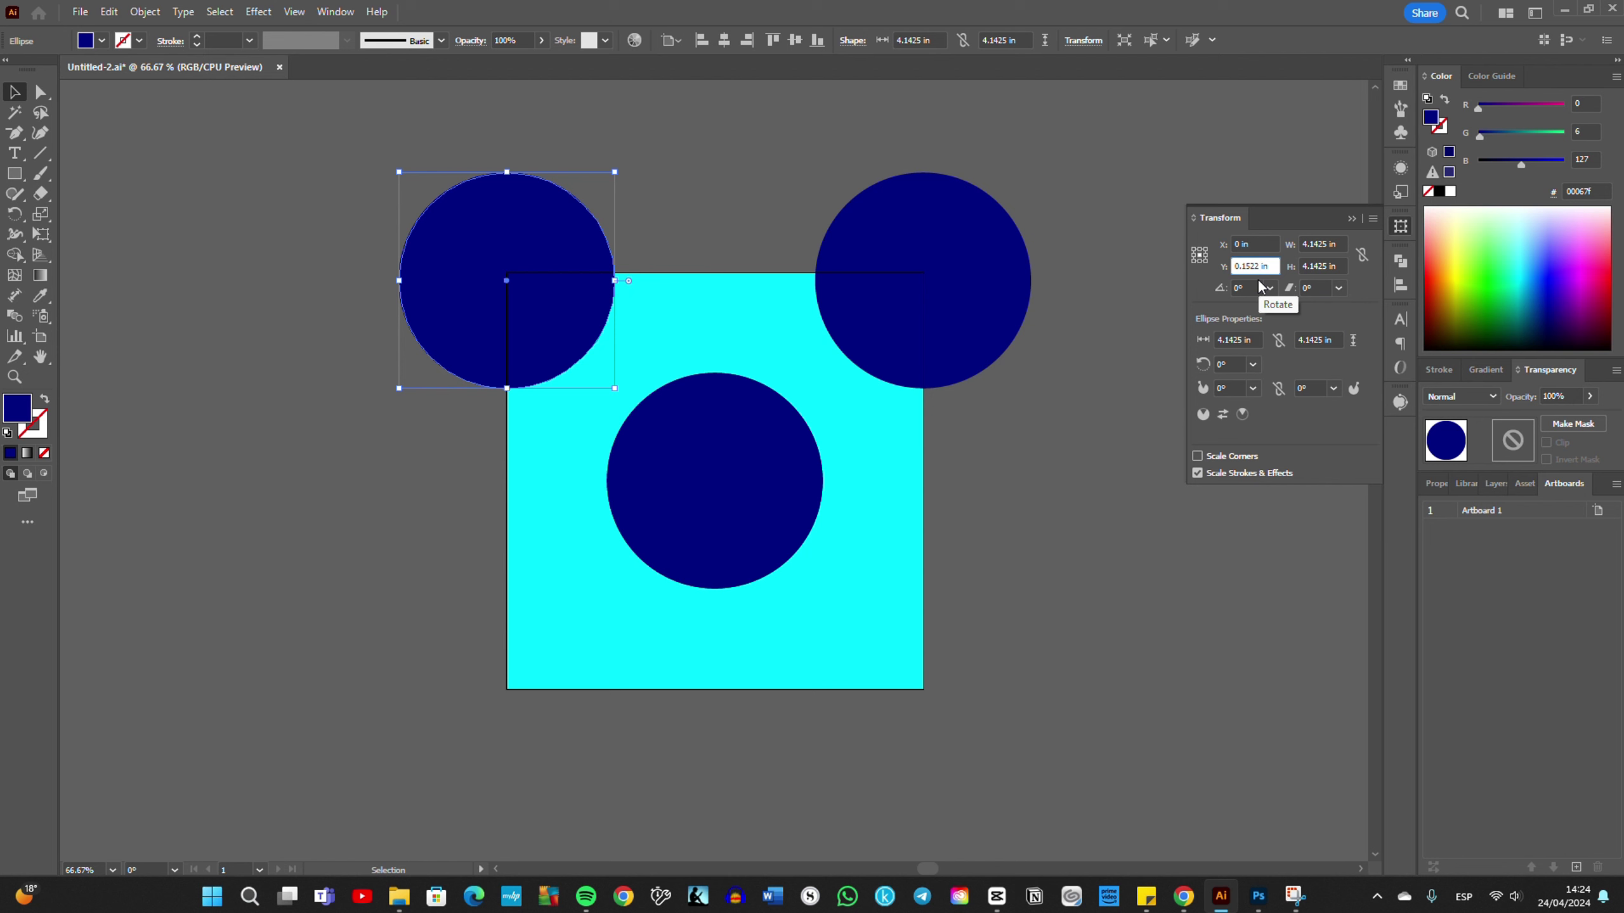
text(+8)
key(Return)
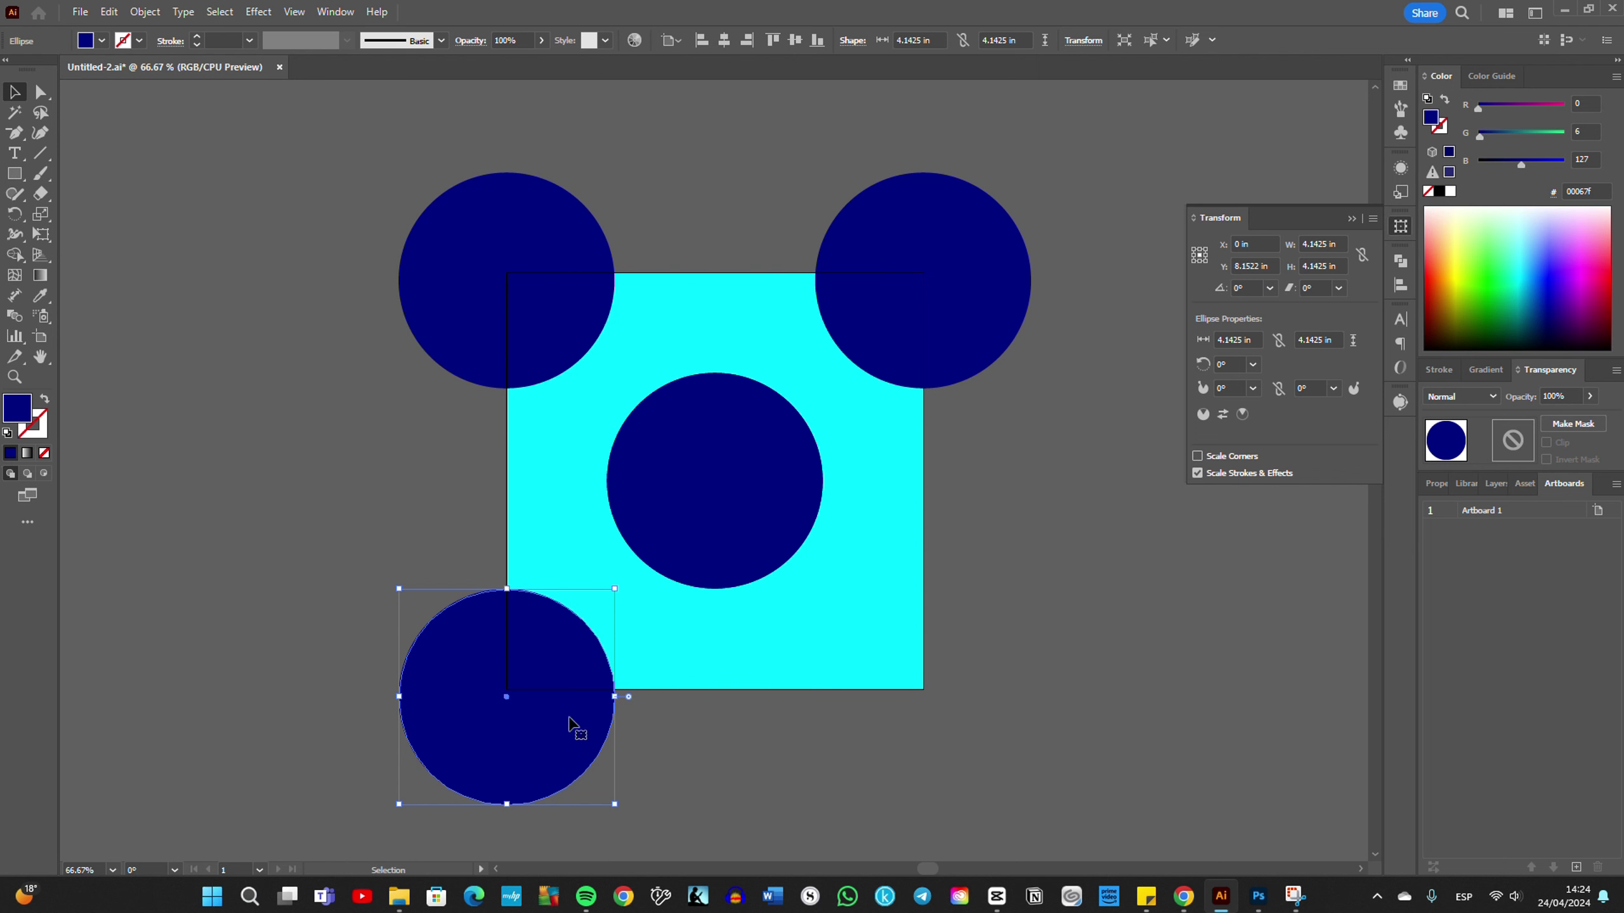
Step: Copy the bottom-left circle +8 in in X to the bottom-right corner, then deselect
key(ctrl)
click(1241, 243)
text(+8)
key(Return)
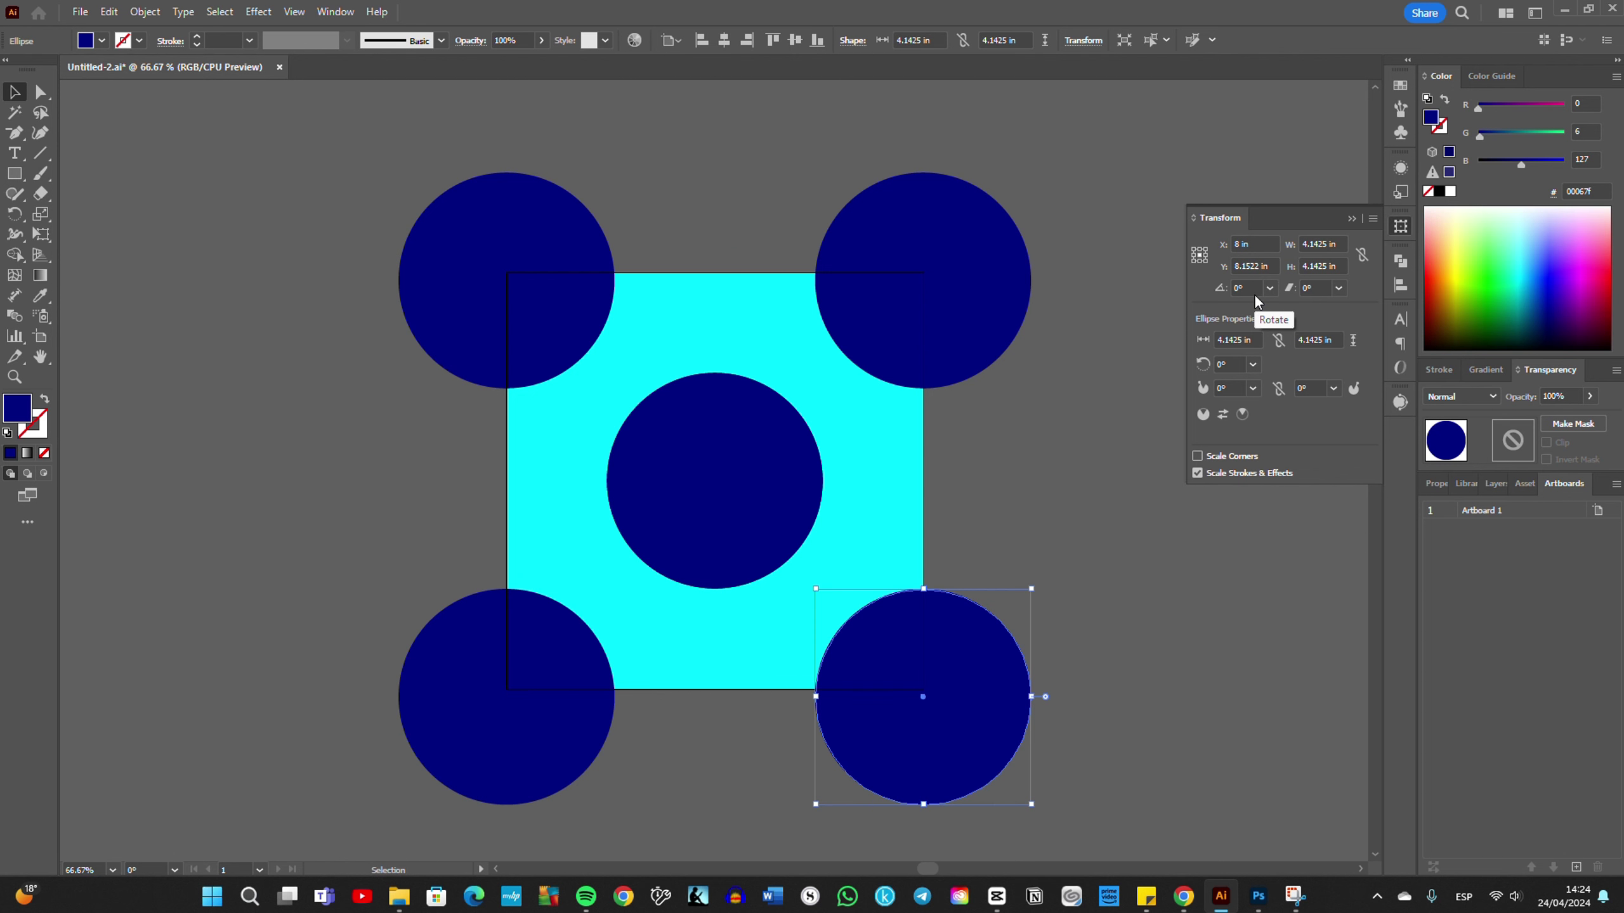
click(1124, 517)
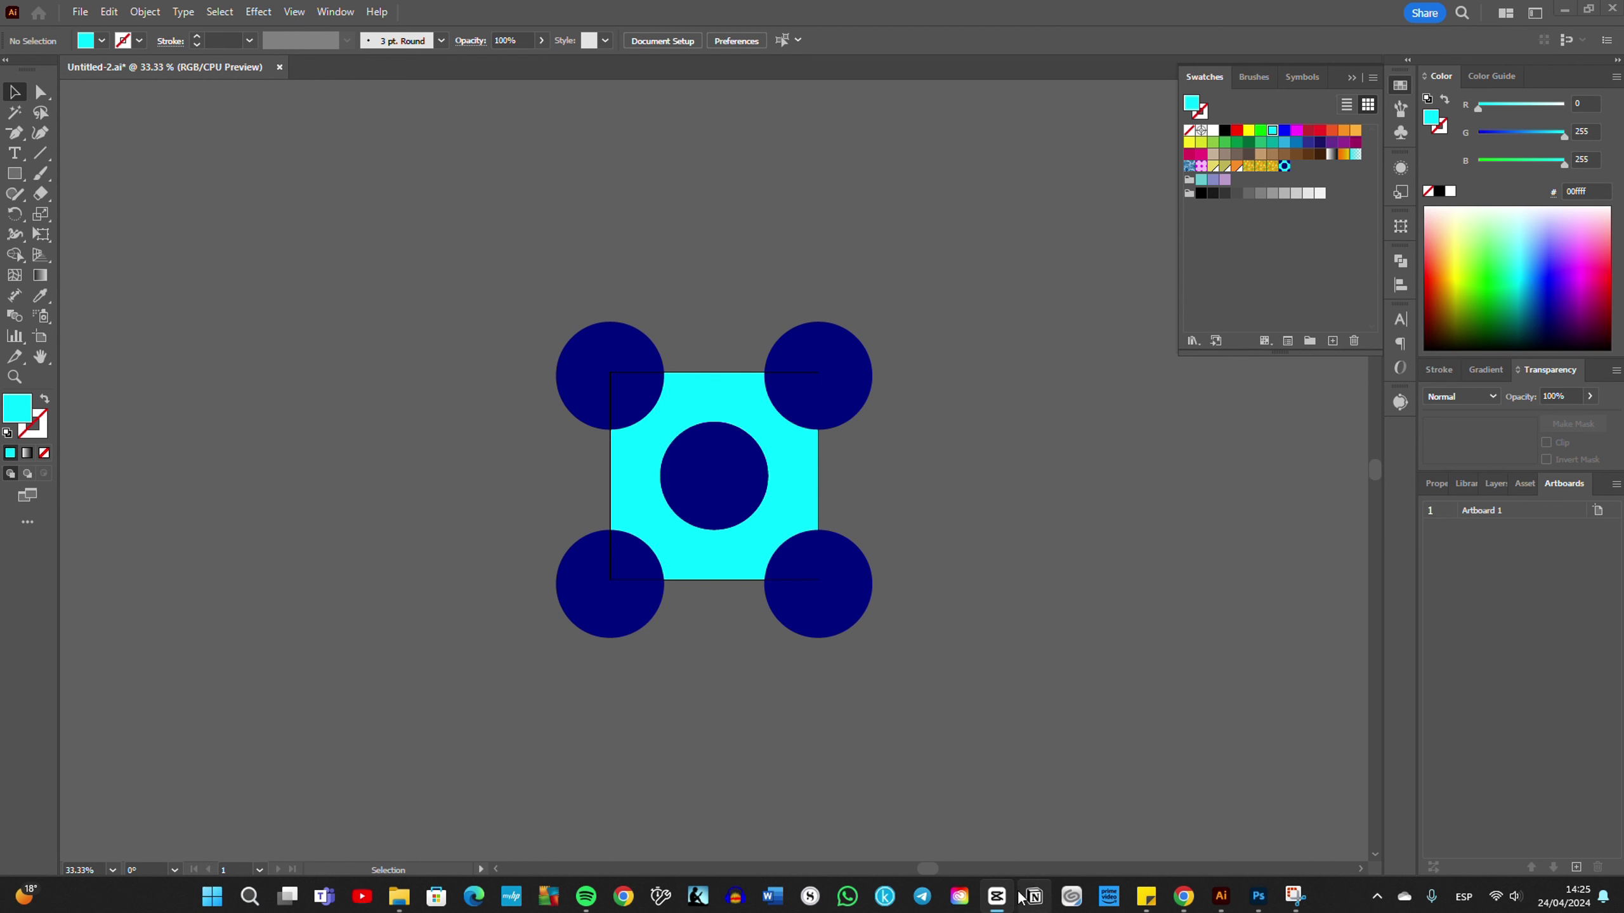
Step: Turn the square and five circles into pattern swatch New Pattern 6 via Object > Pattern > Make
drag(489, 243, 978, 663)
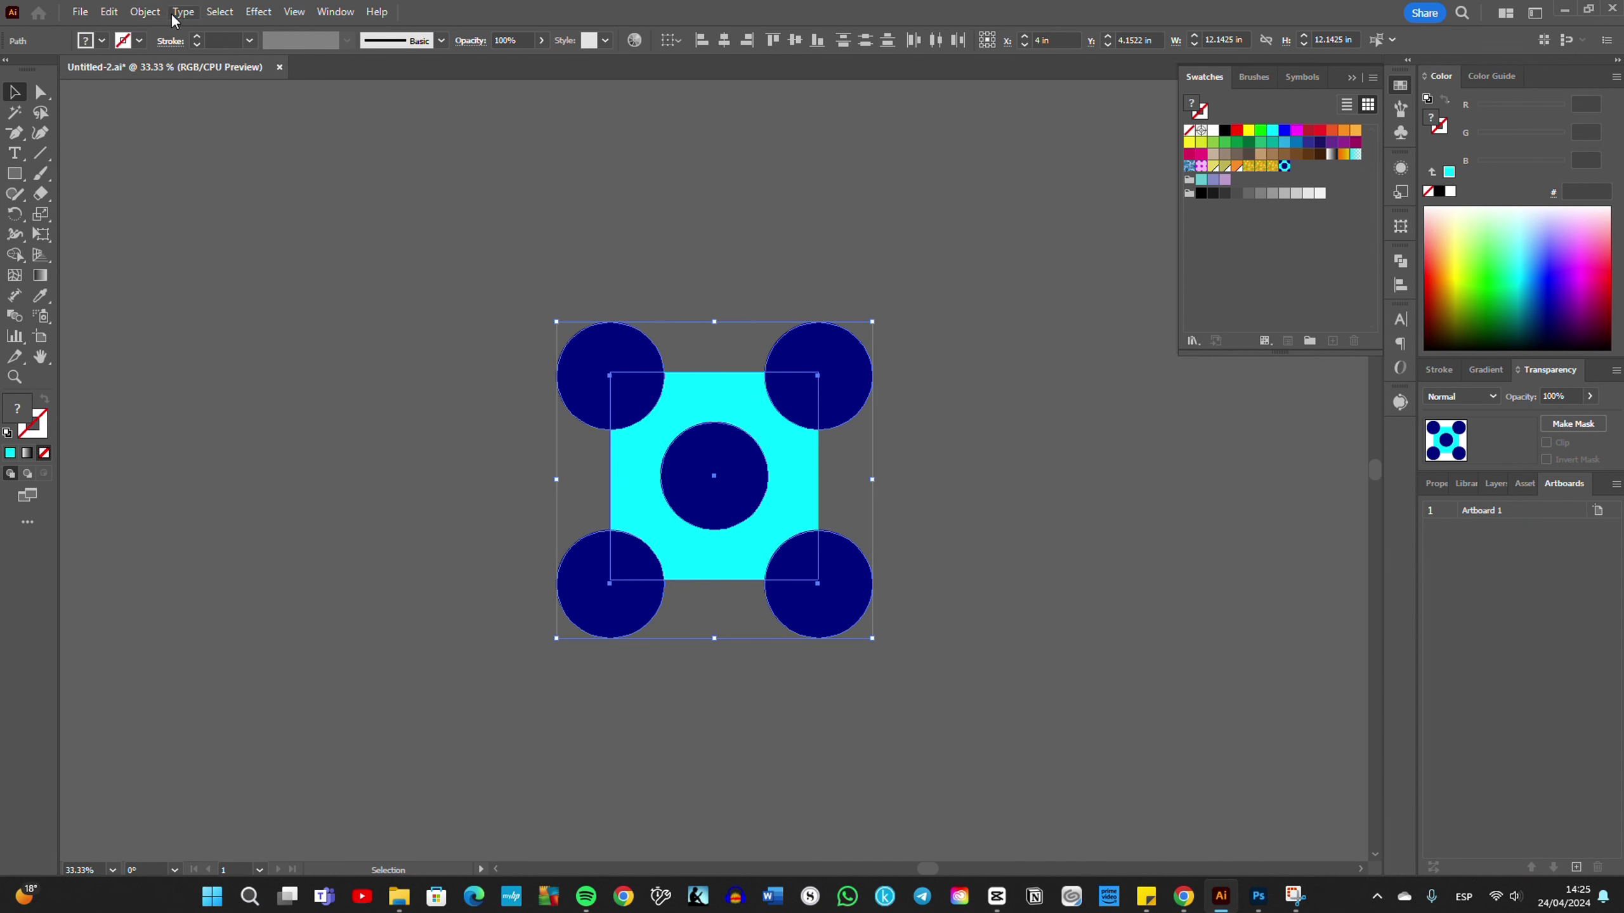
click(146, 13)
mouse_move(173, 479)
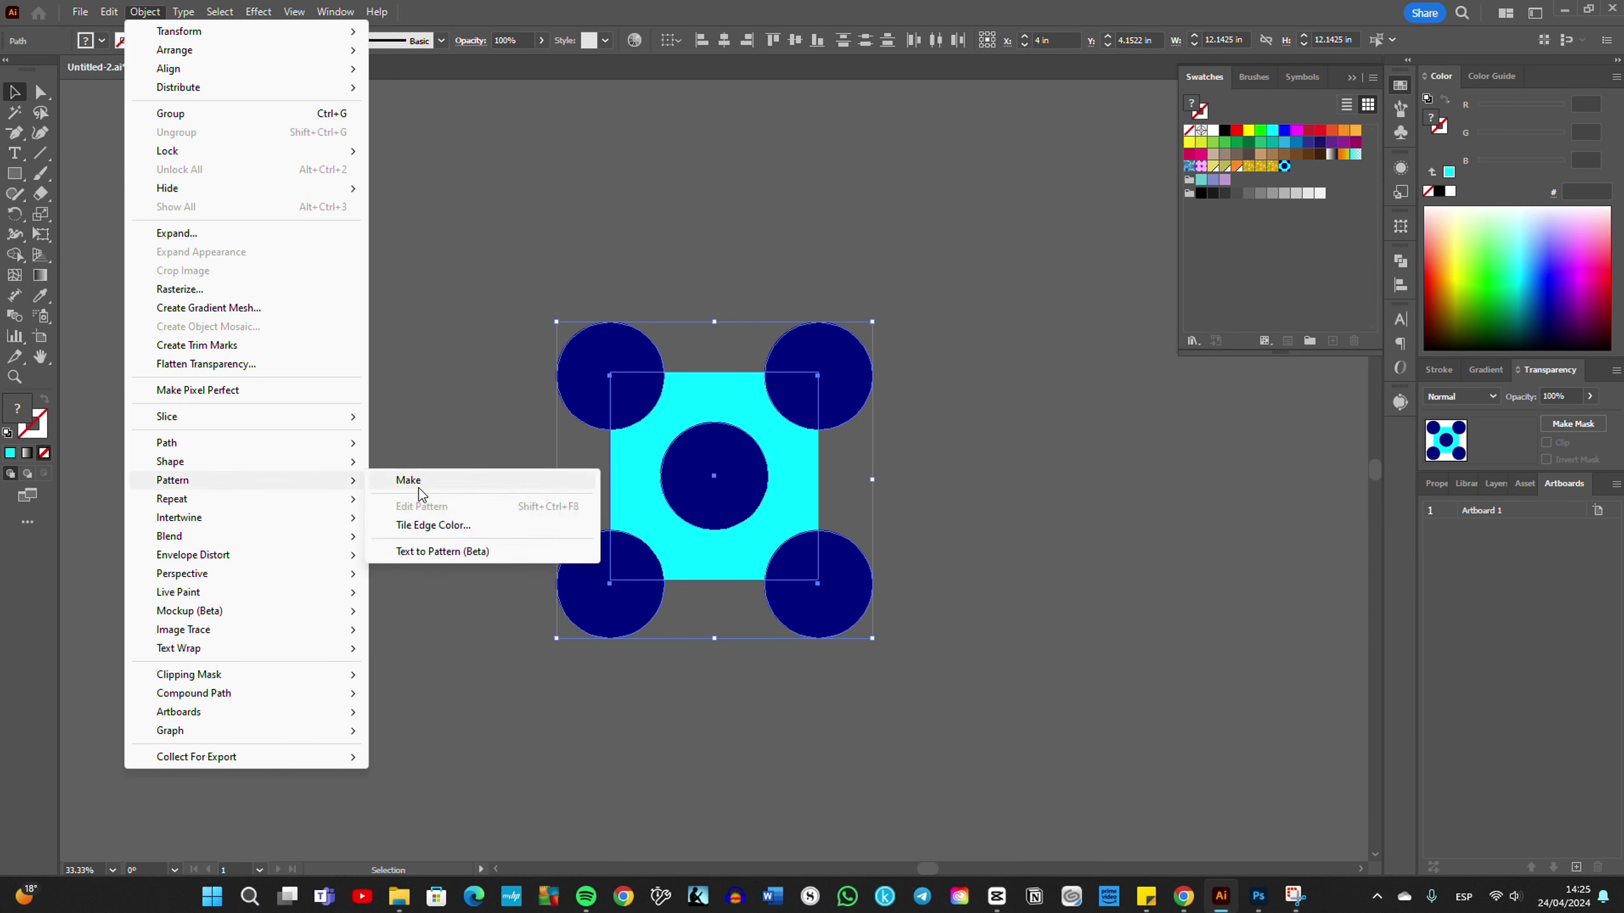
click(419, 480)
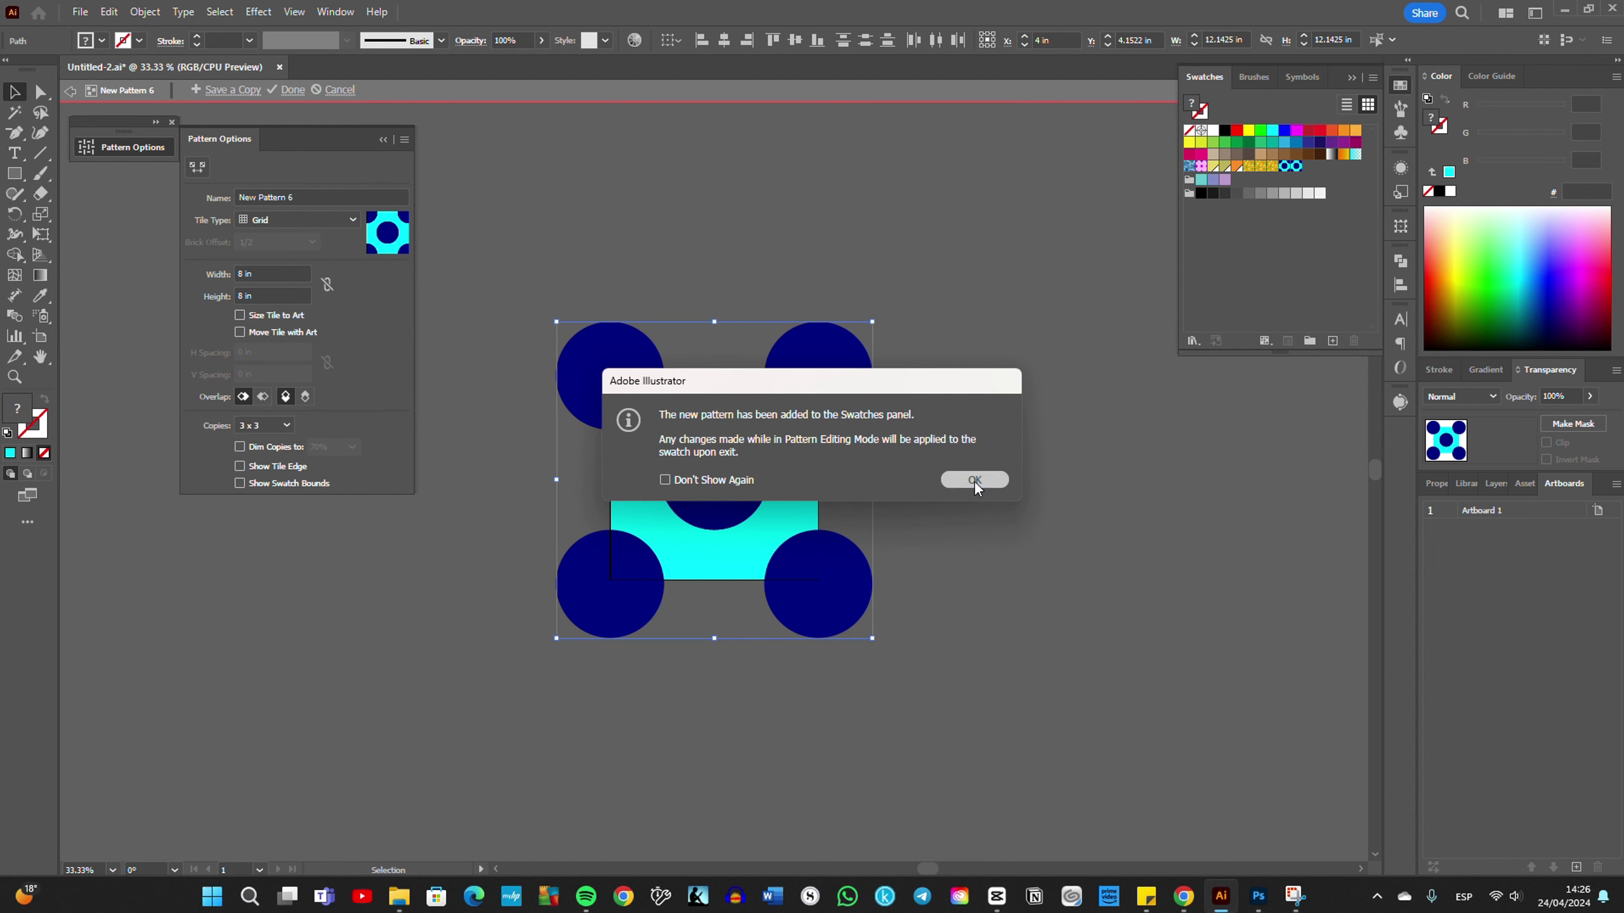
click(974, 479)
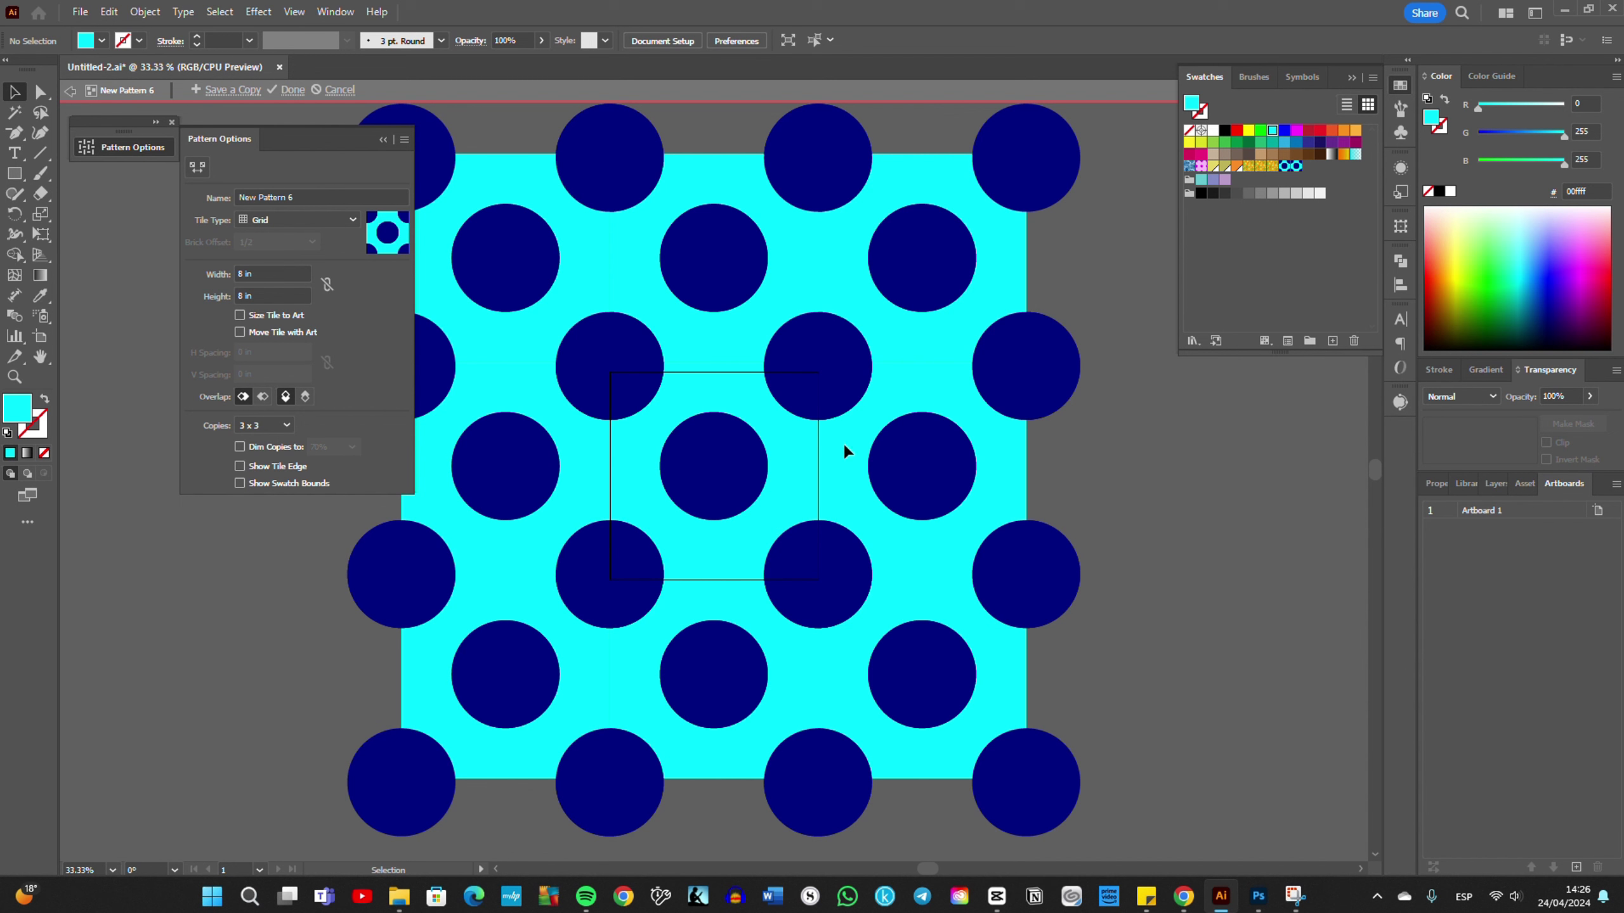
Step: Draw a large ellipse left of the tile and fill it with New Pattern 6
key(Escape)
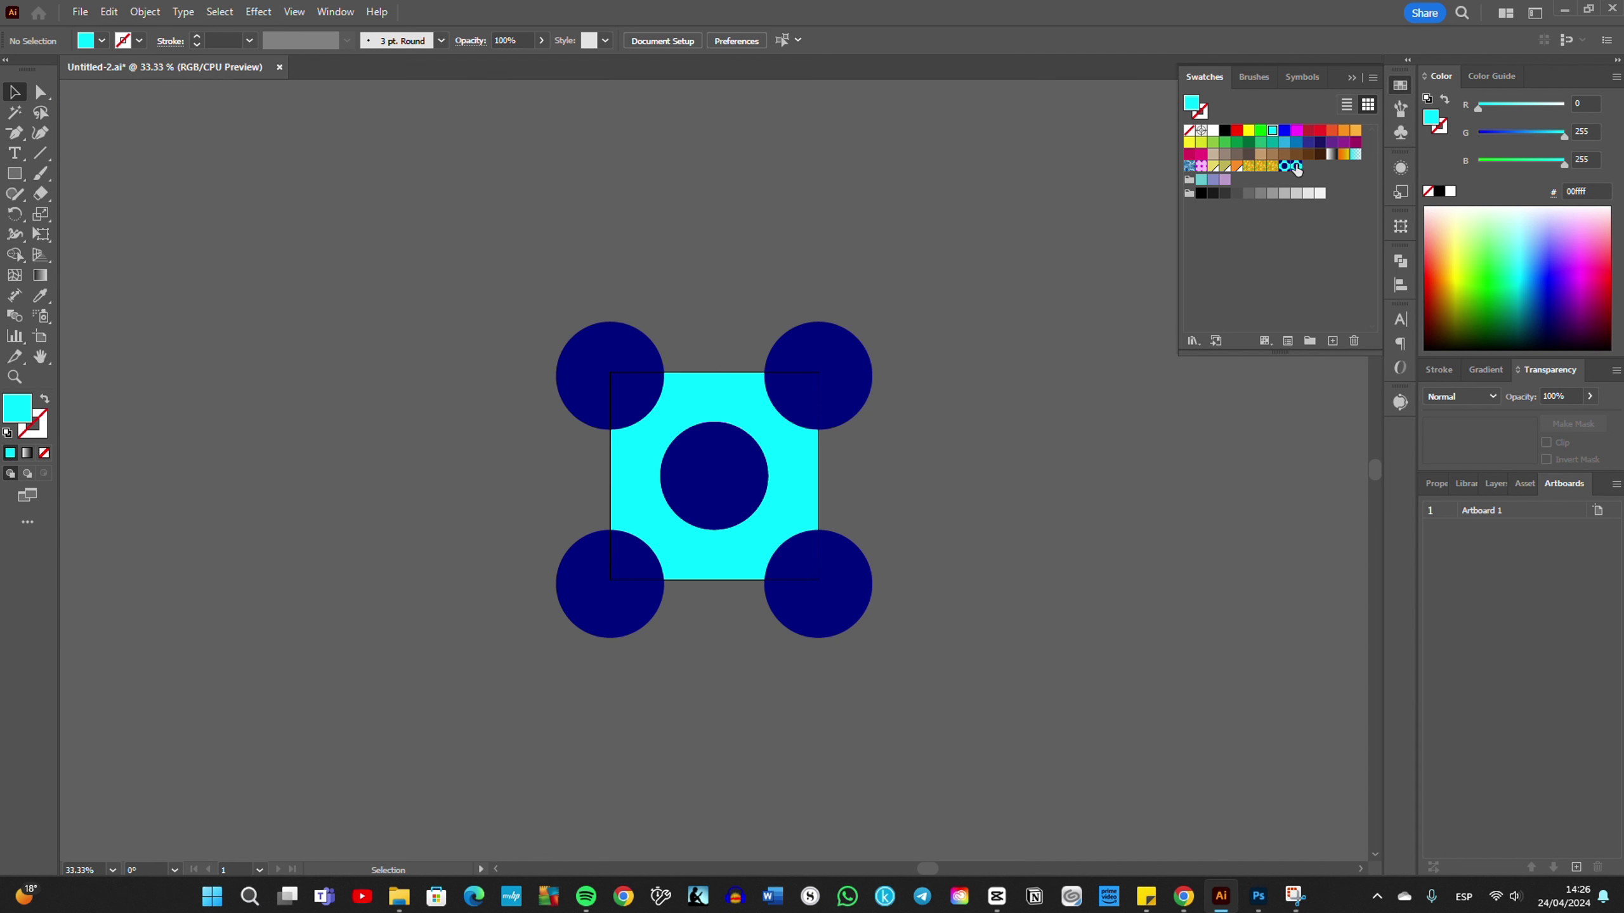
click(14, 175)
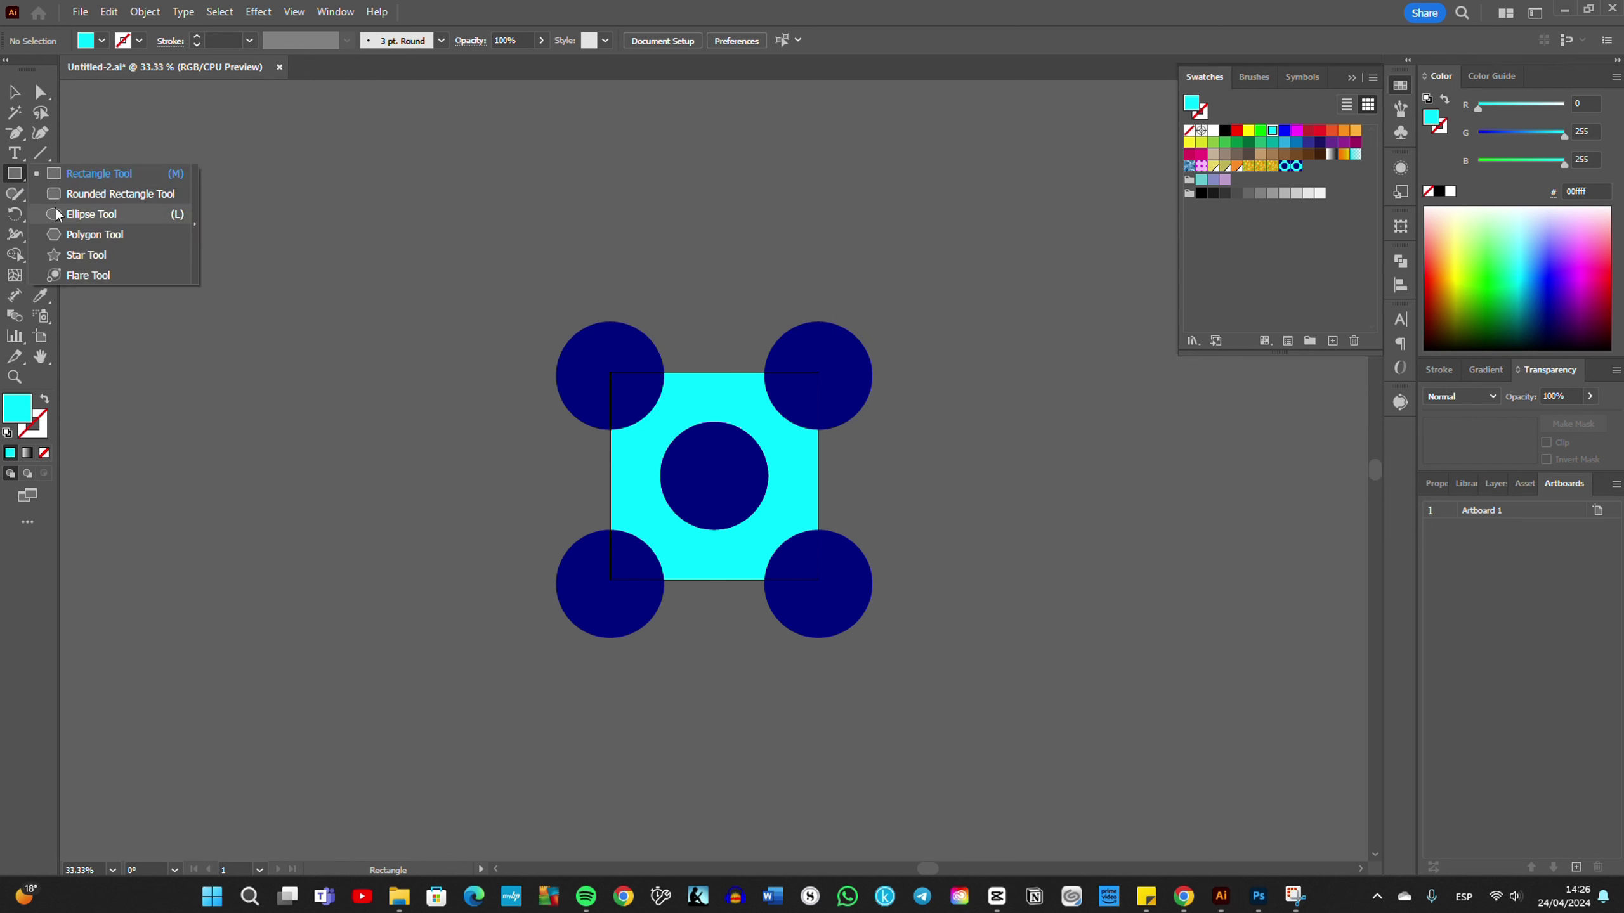
click(57, 215)
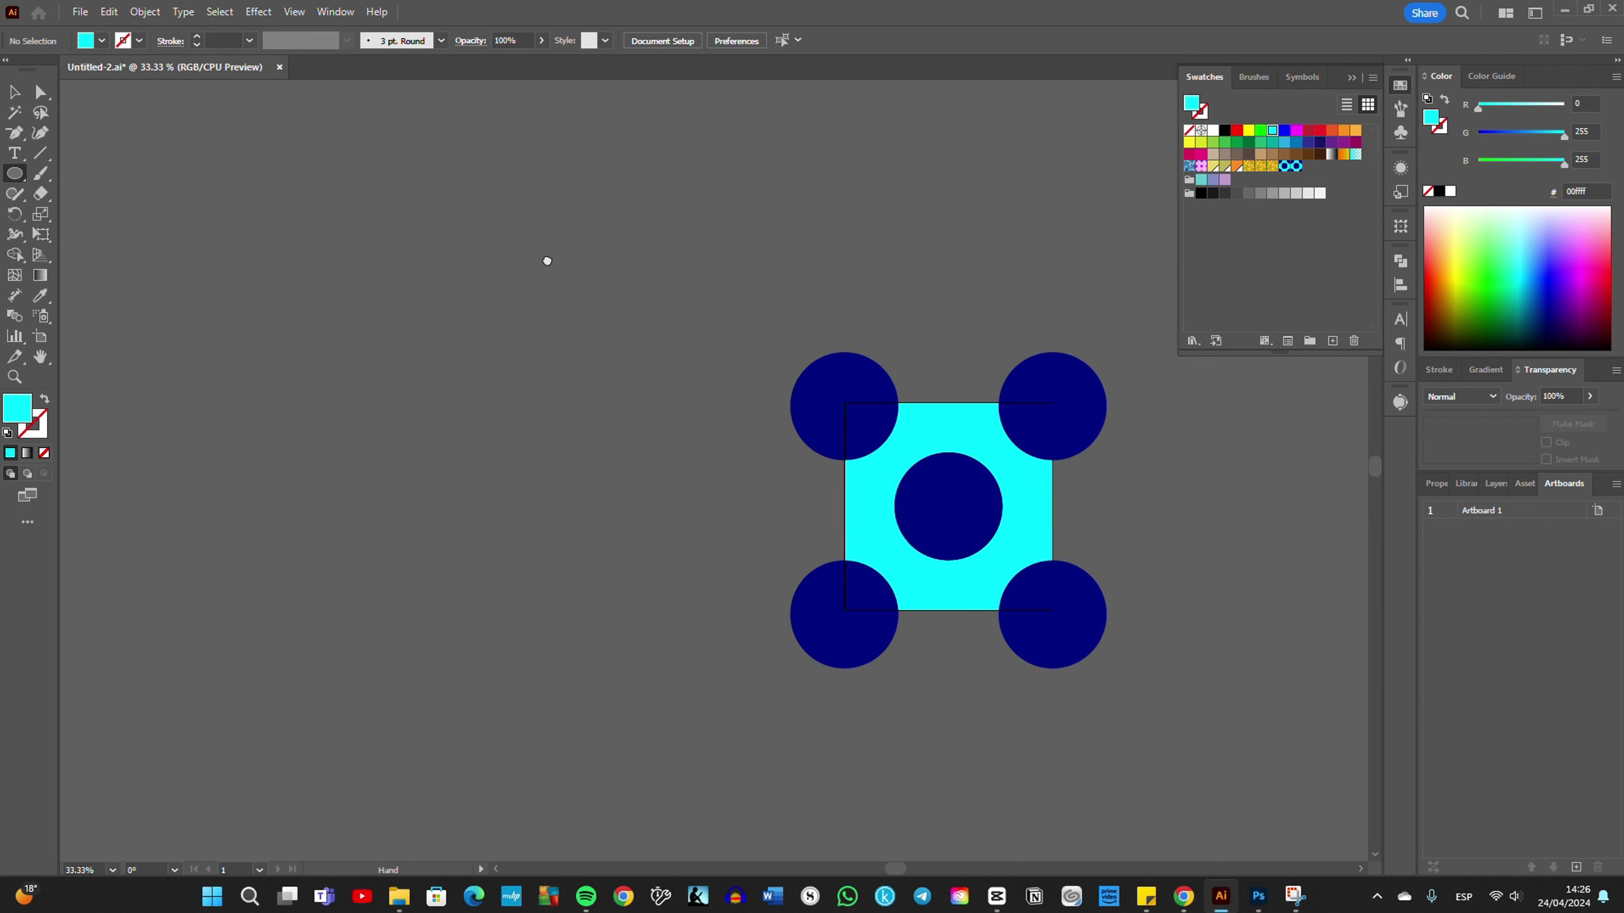
drag(311, 227, 531, 278)
mouse_move(151, 158)
mouse_down()
mouse_move(236, 280)
mouse_move(756, 669)
mouse_up()
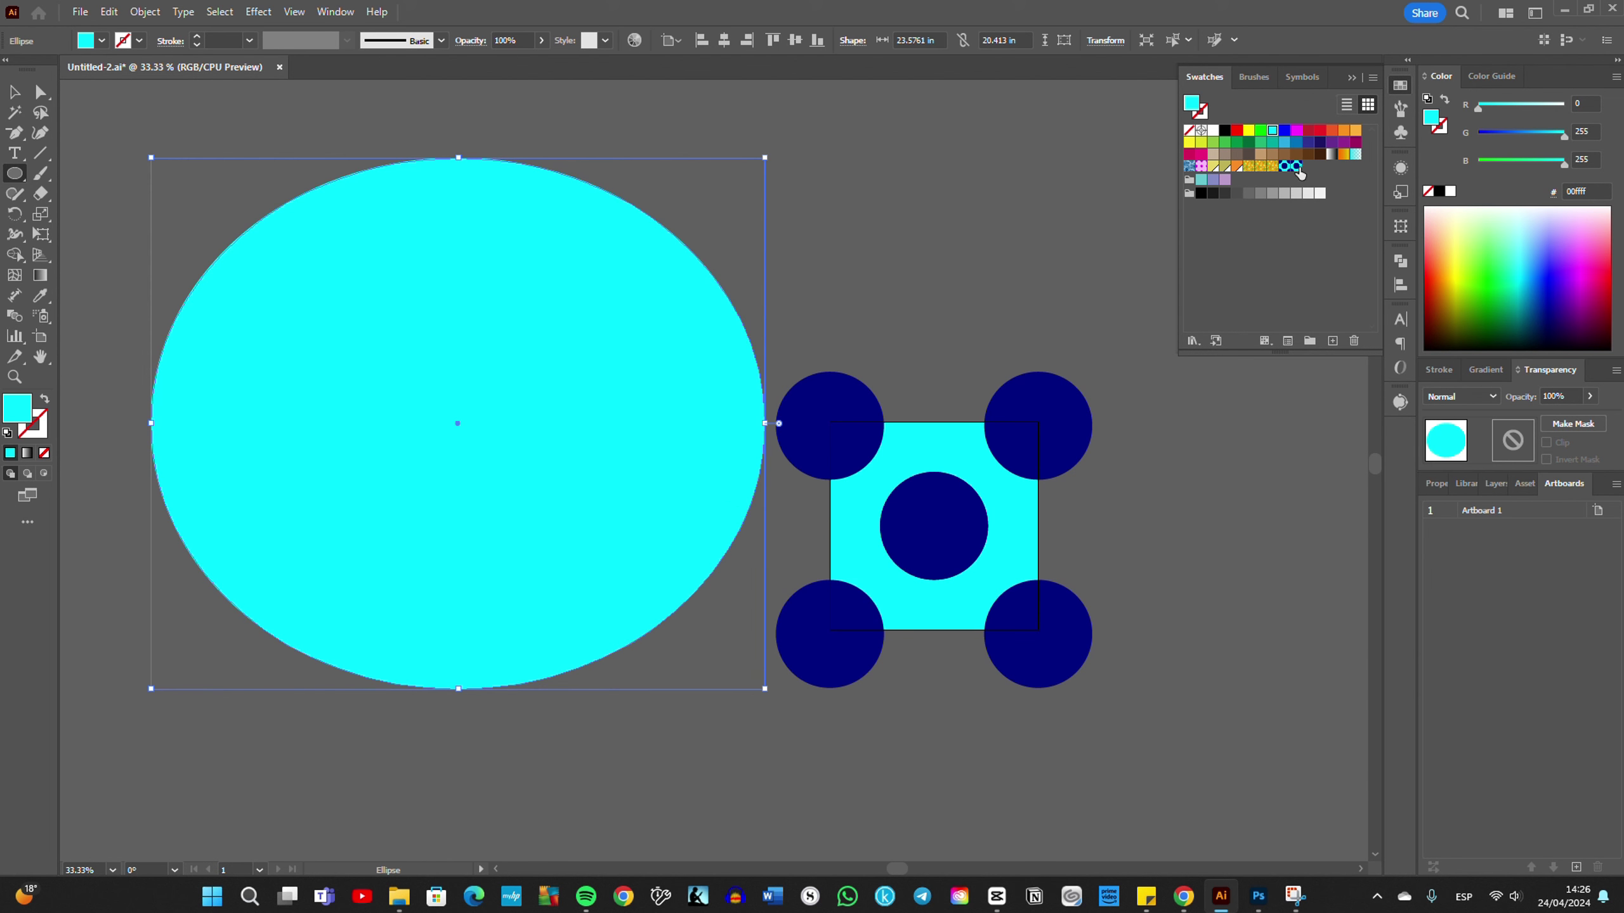
click(1296, 167)
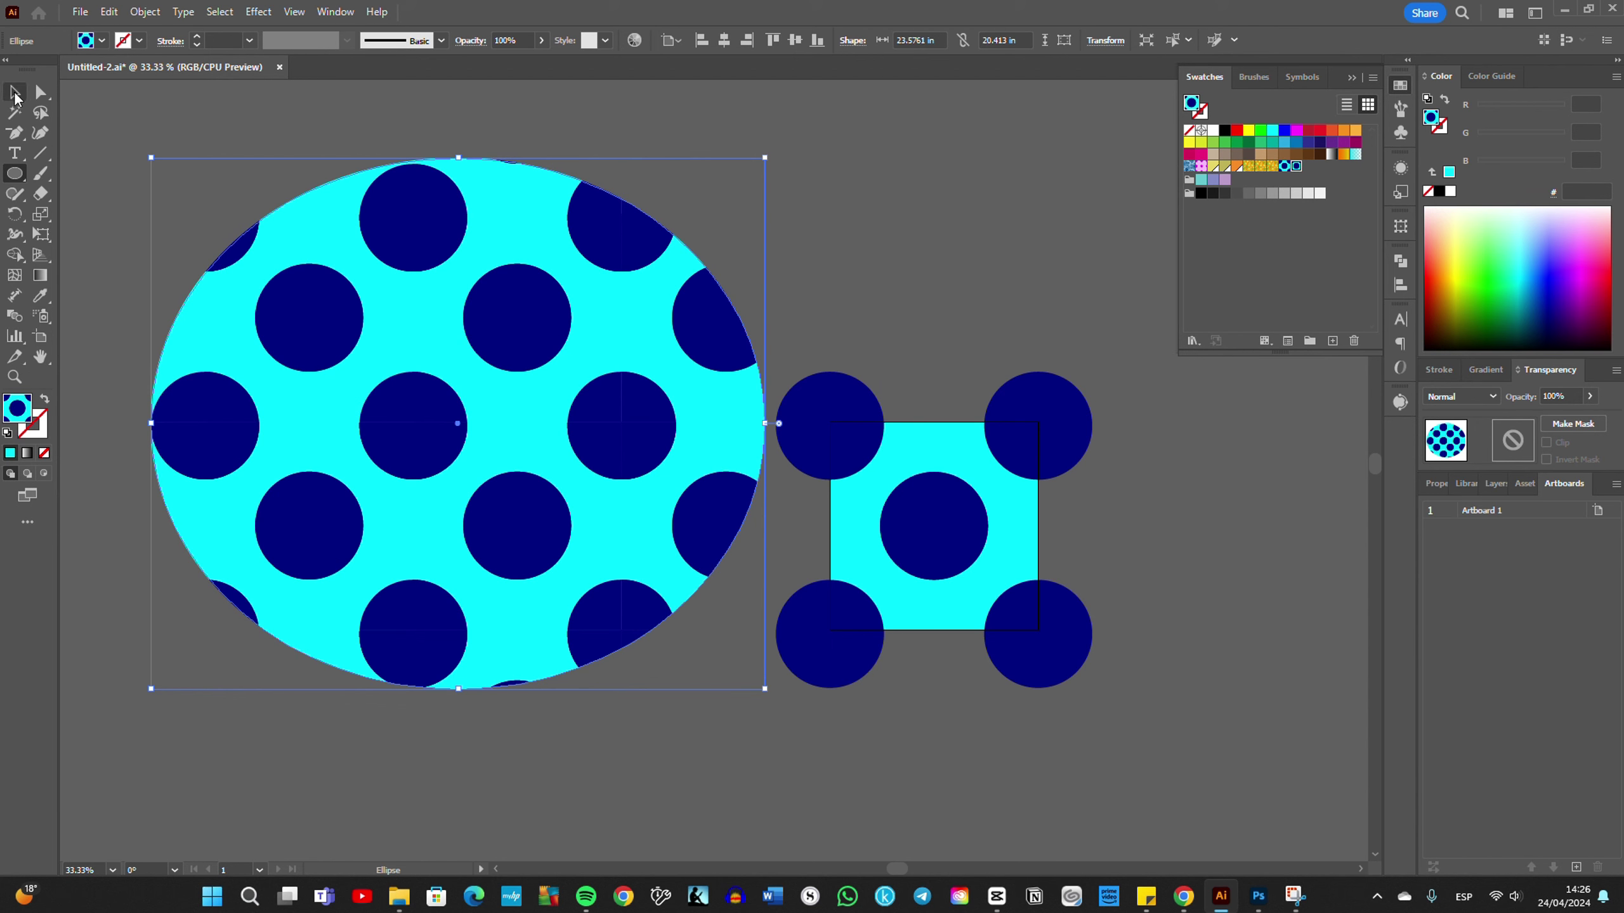
click(15, 96)
click(474, 377)
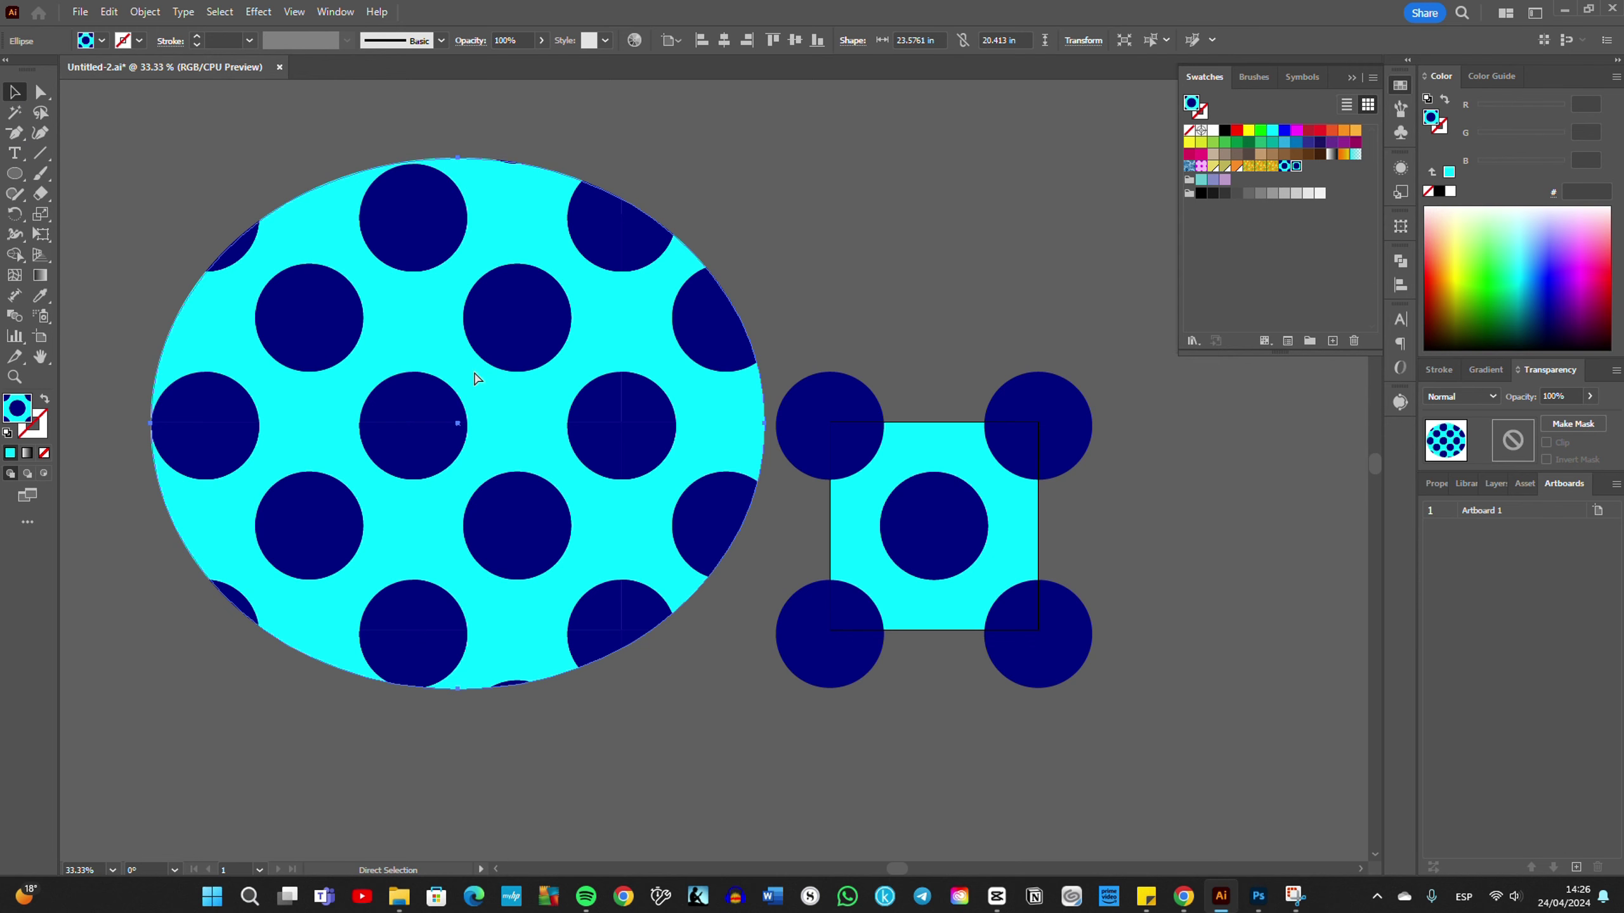
key(ctrl+plus)
key(ctrl+plus)
key(ctrl+plus)
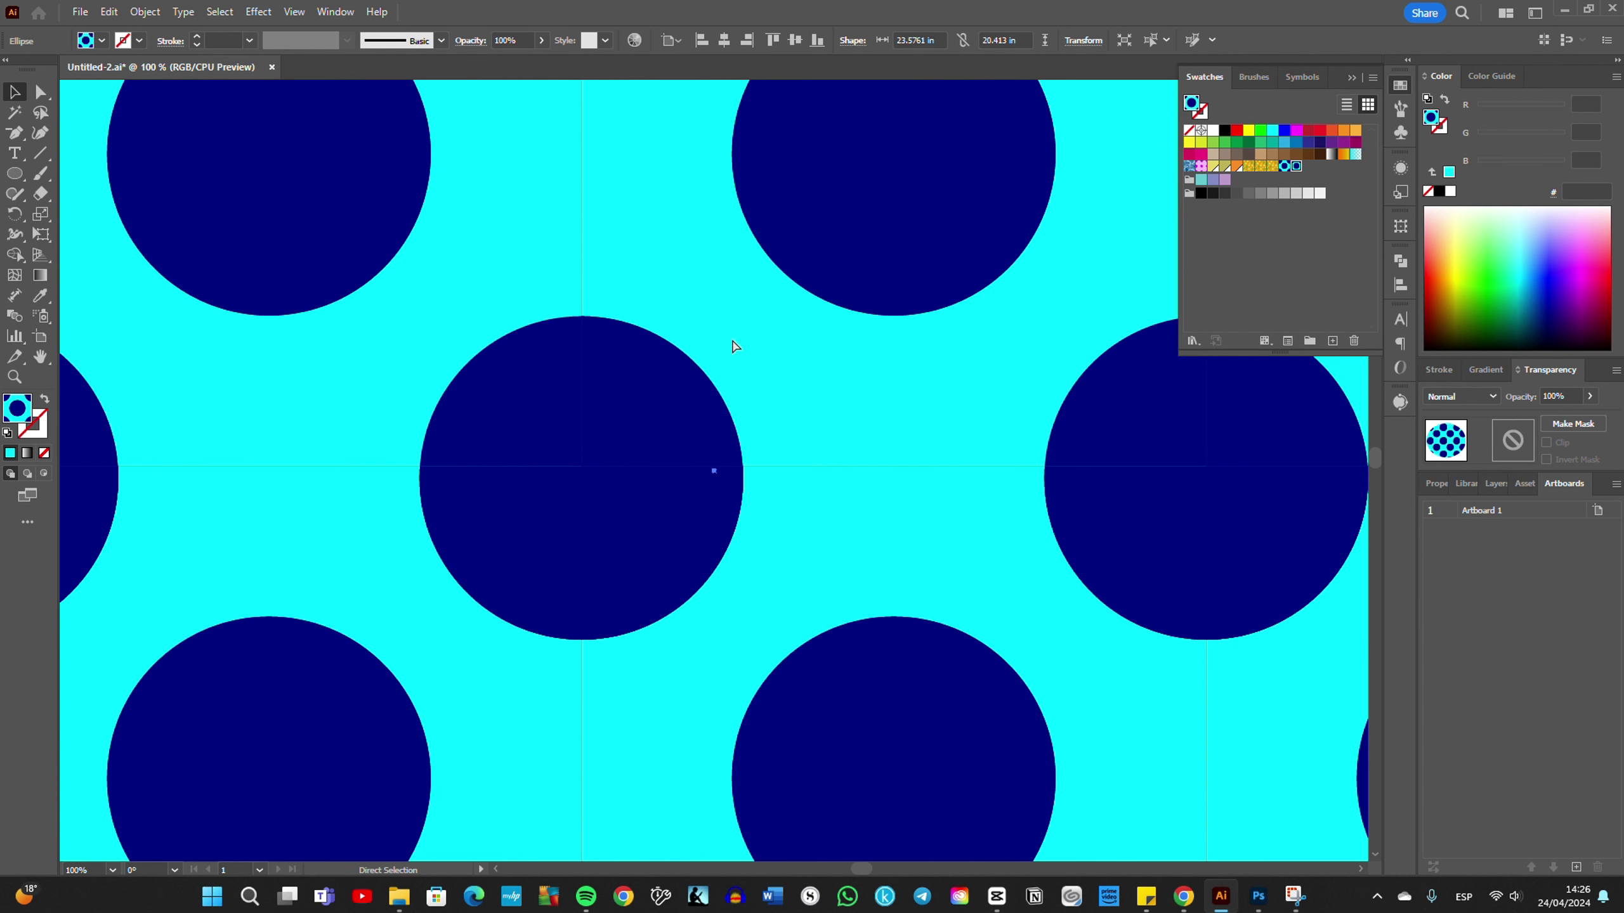
key(ctrl+minus)
key(ctrl+plus)
key(ctrl+plus)
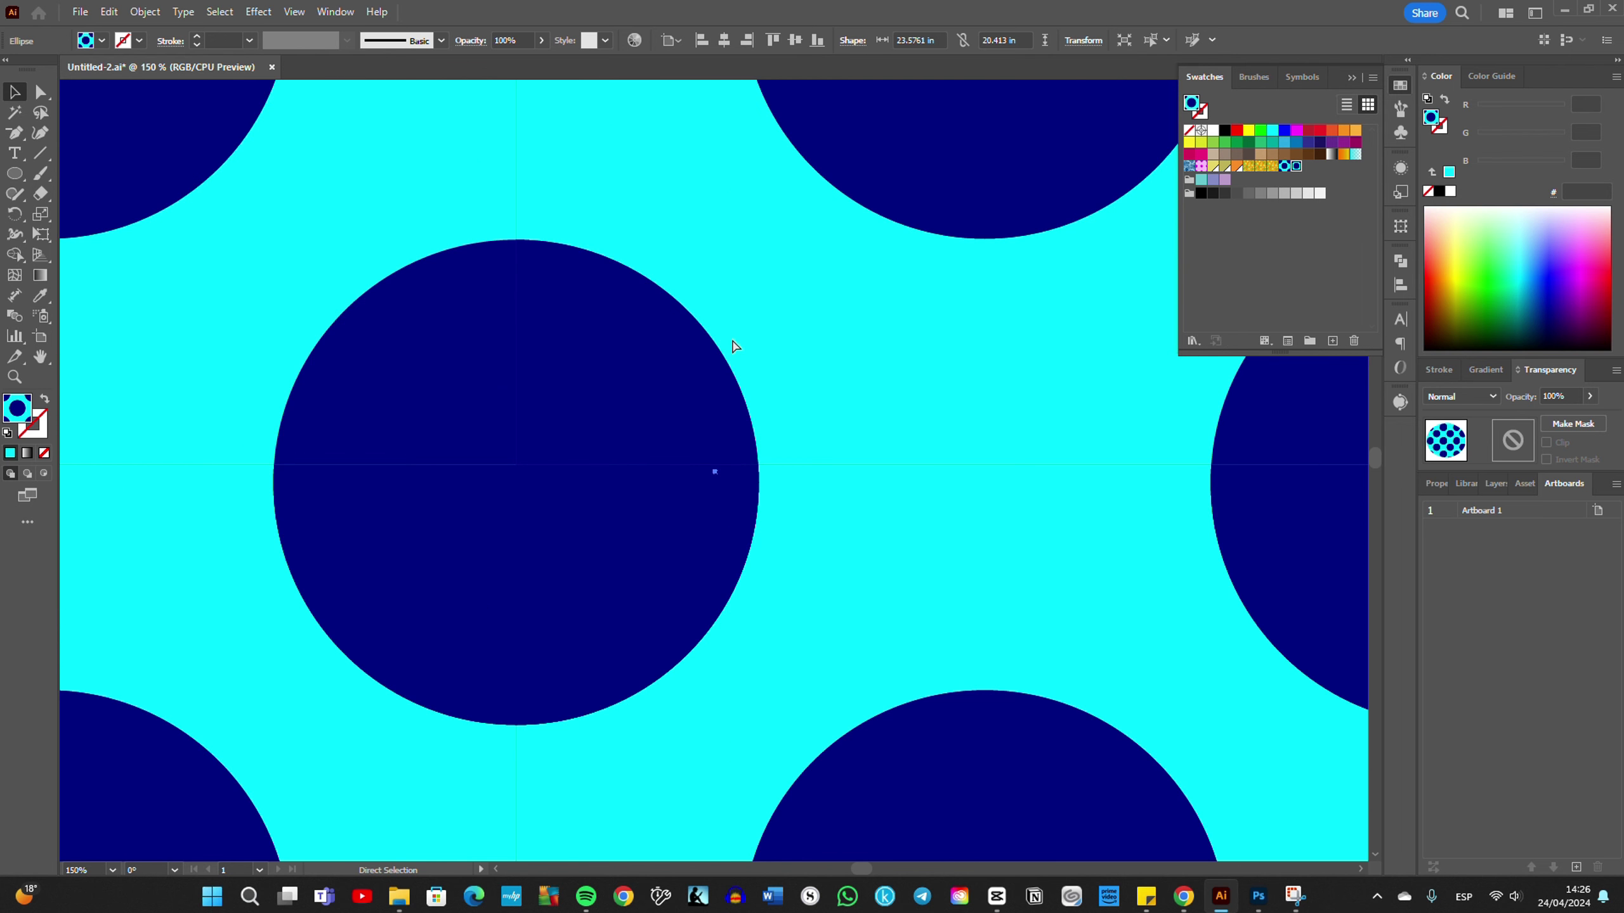
key(ctrl+plus)
key(ctrl+plus)
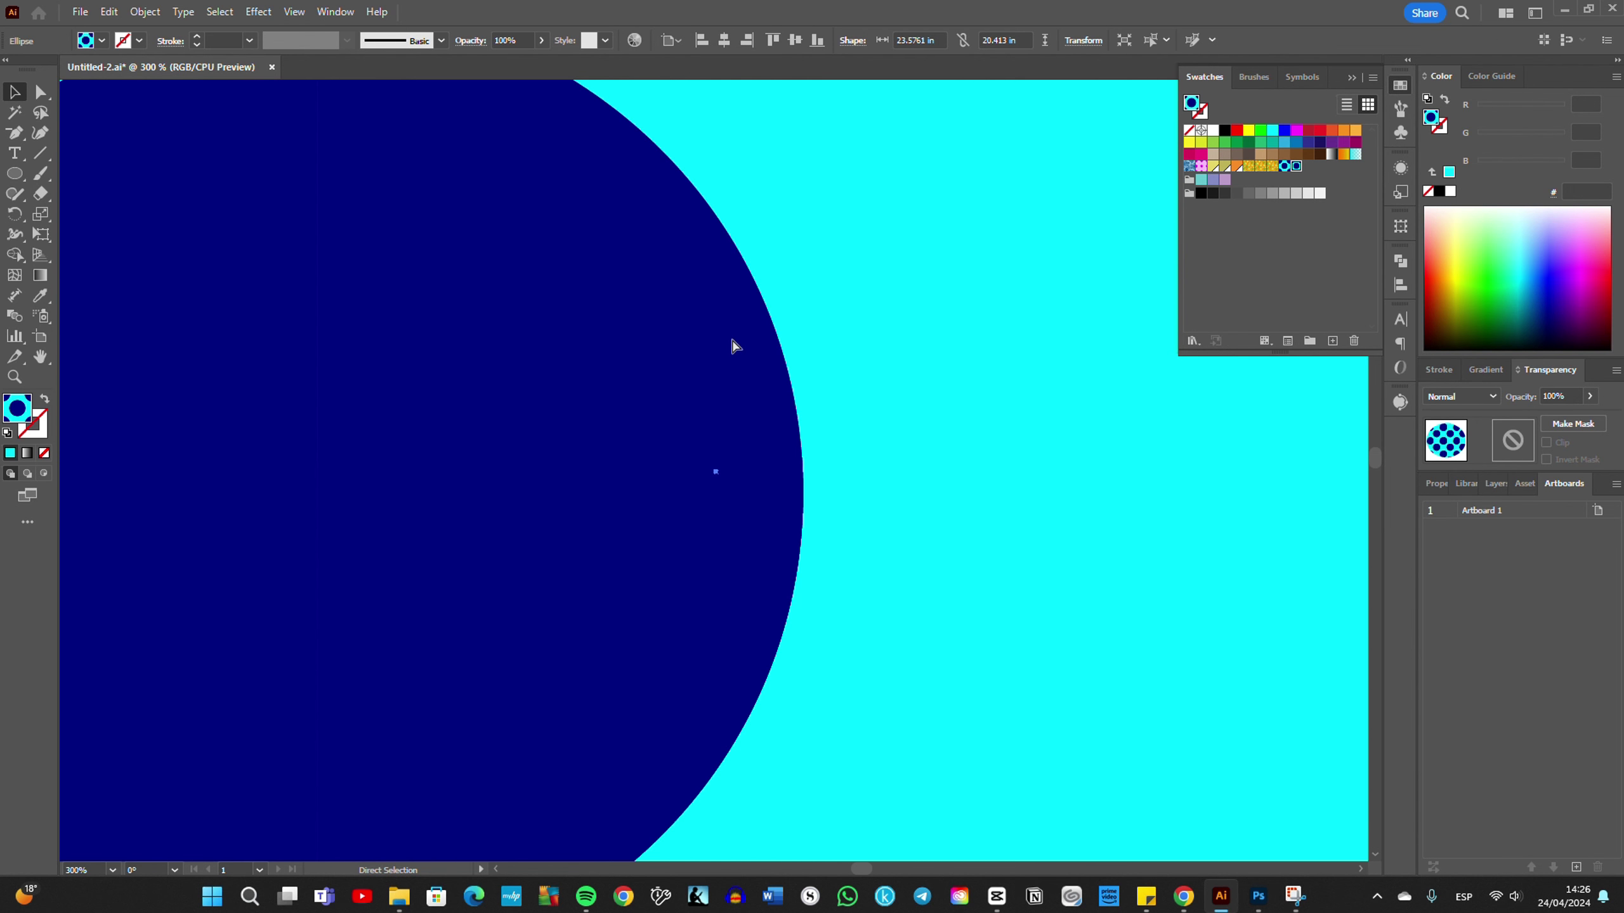
key(ctrl+minus)
key(ctrl+minus)
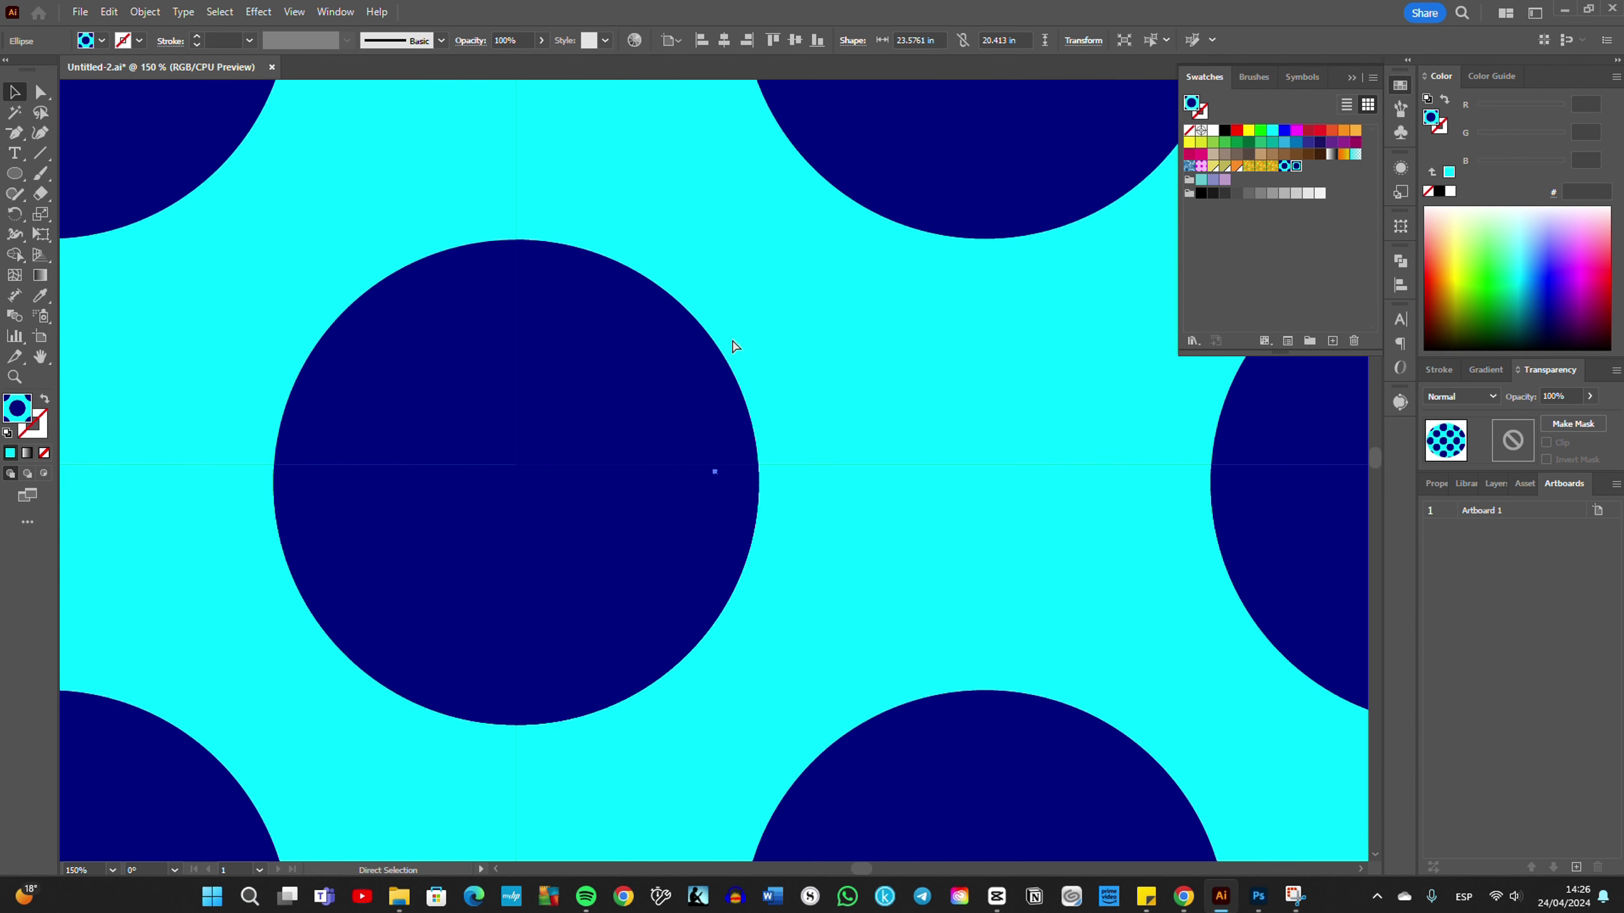
key(ctrl+minus)
key(ctrl+minus)
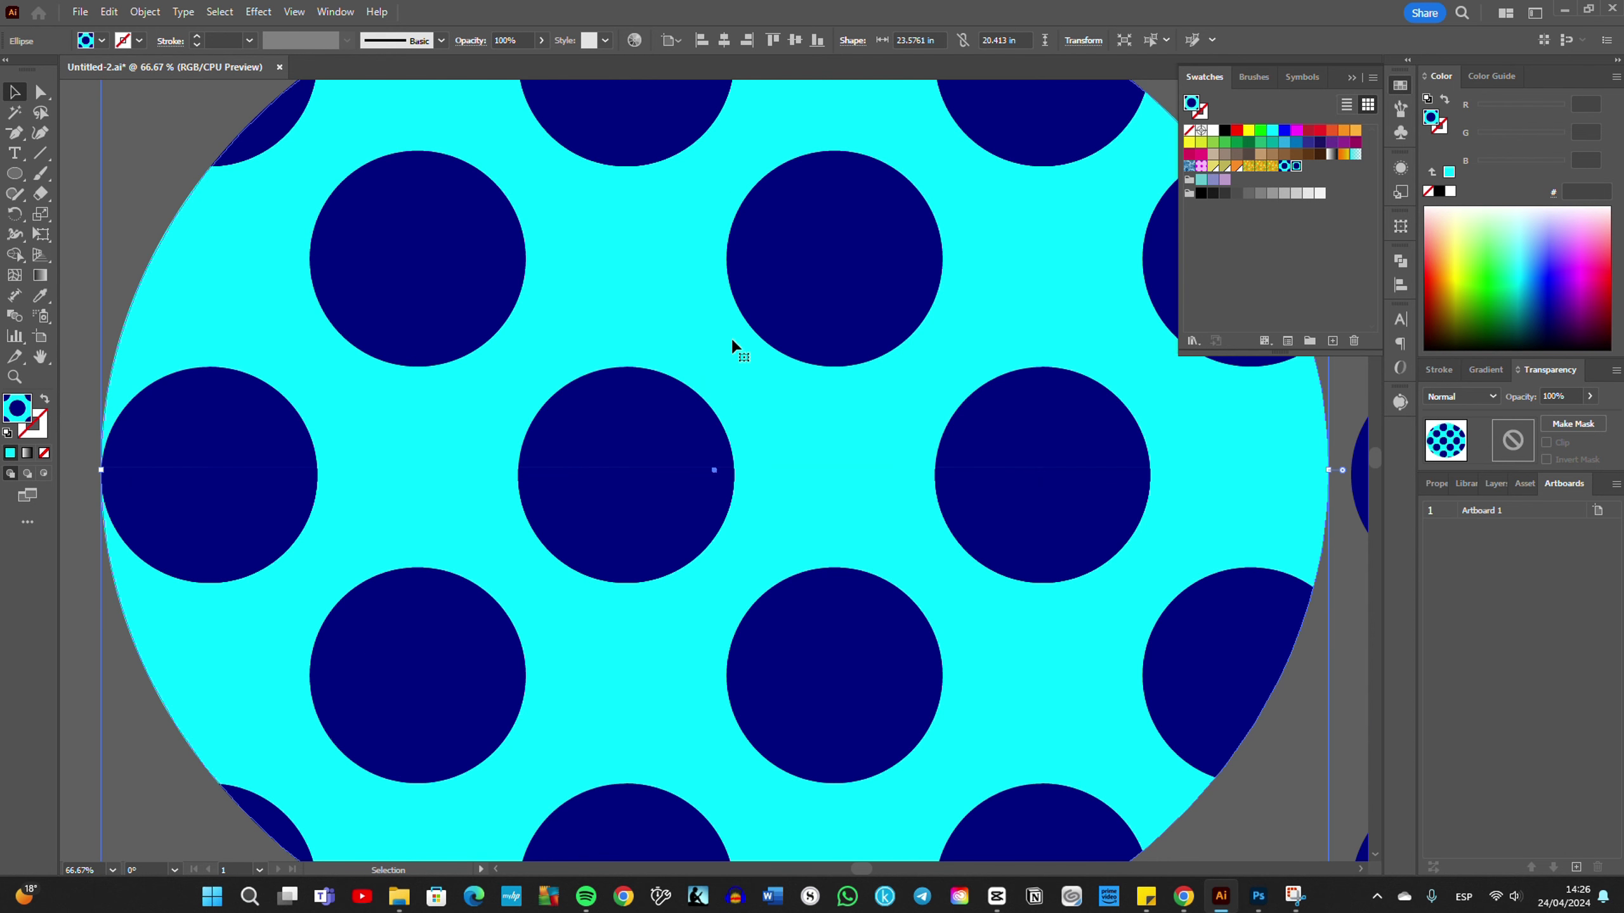
scroll(827, 334, right, 5)
scroll(826, 333, up, 2)
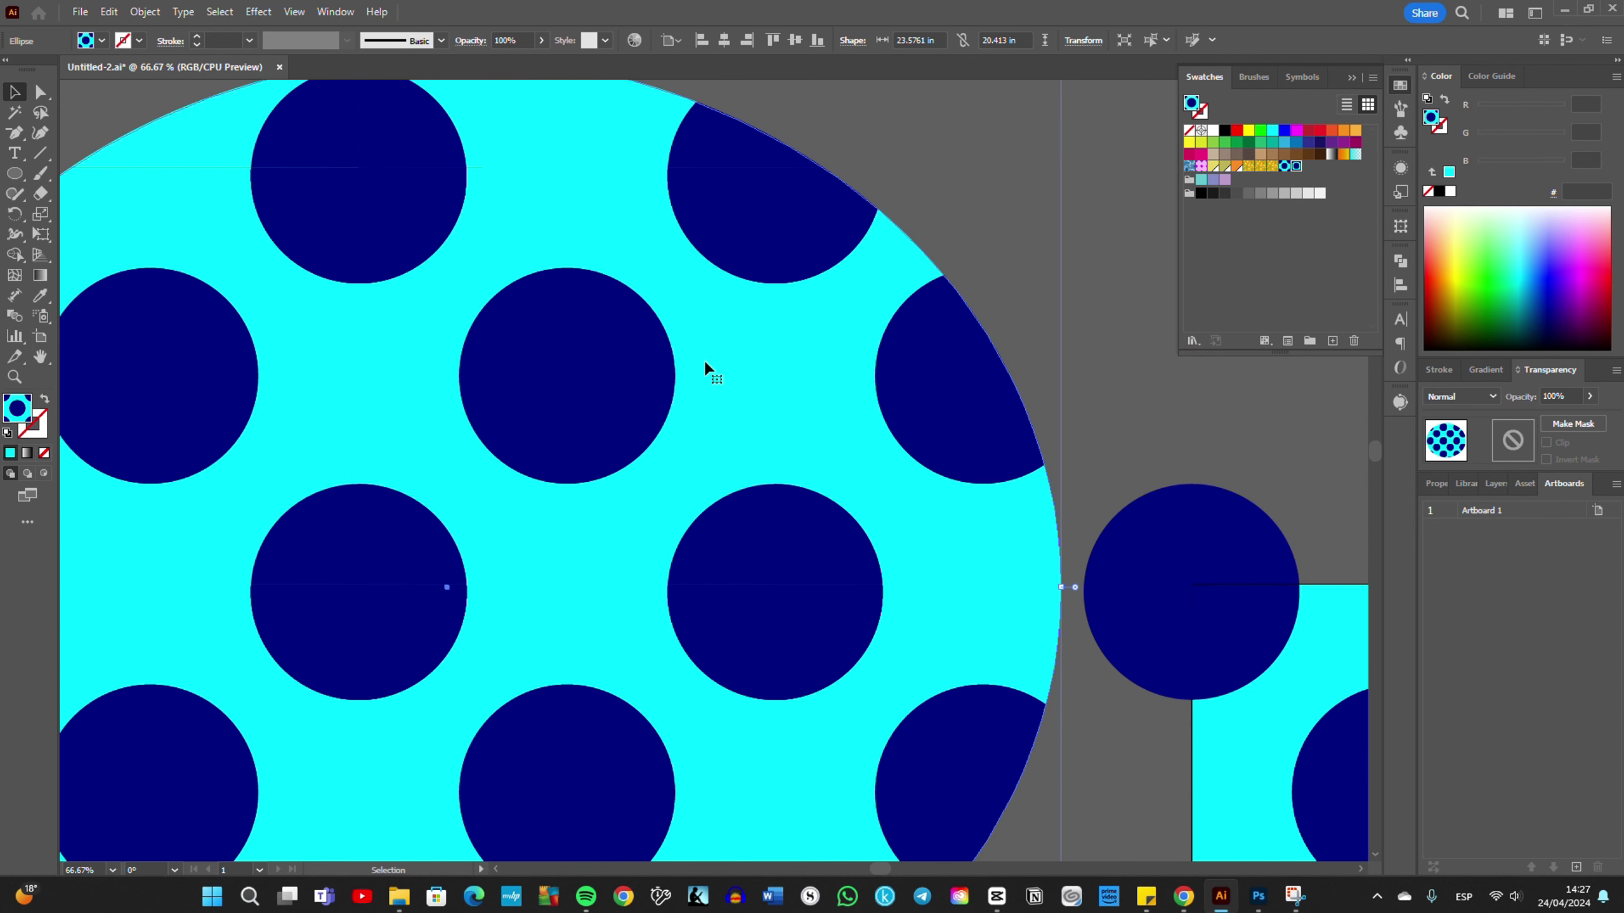
key(ctrl+plus)
key(ctrl+plus)
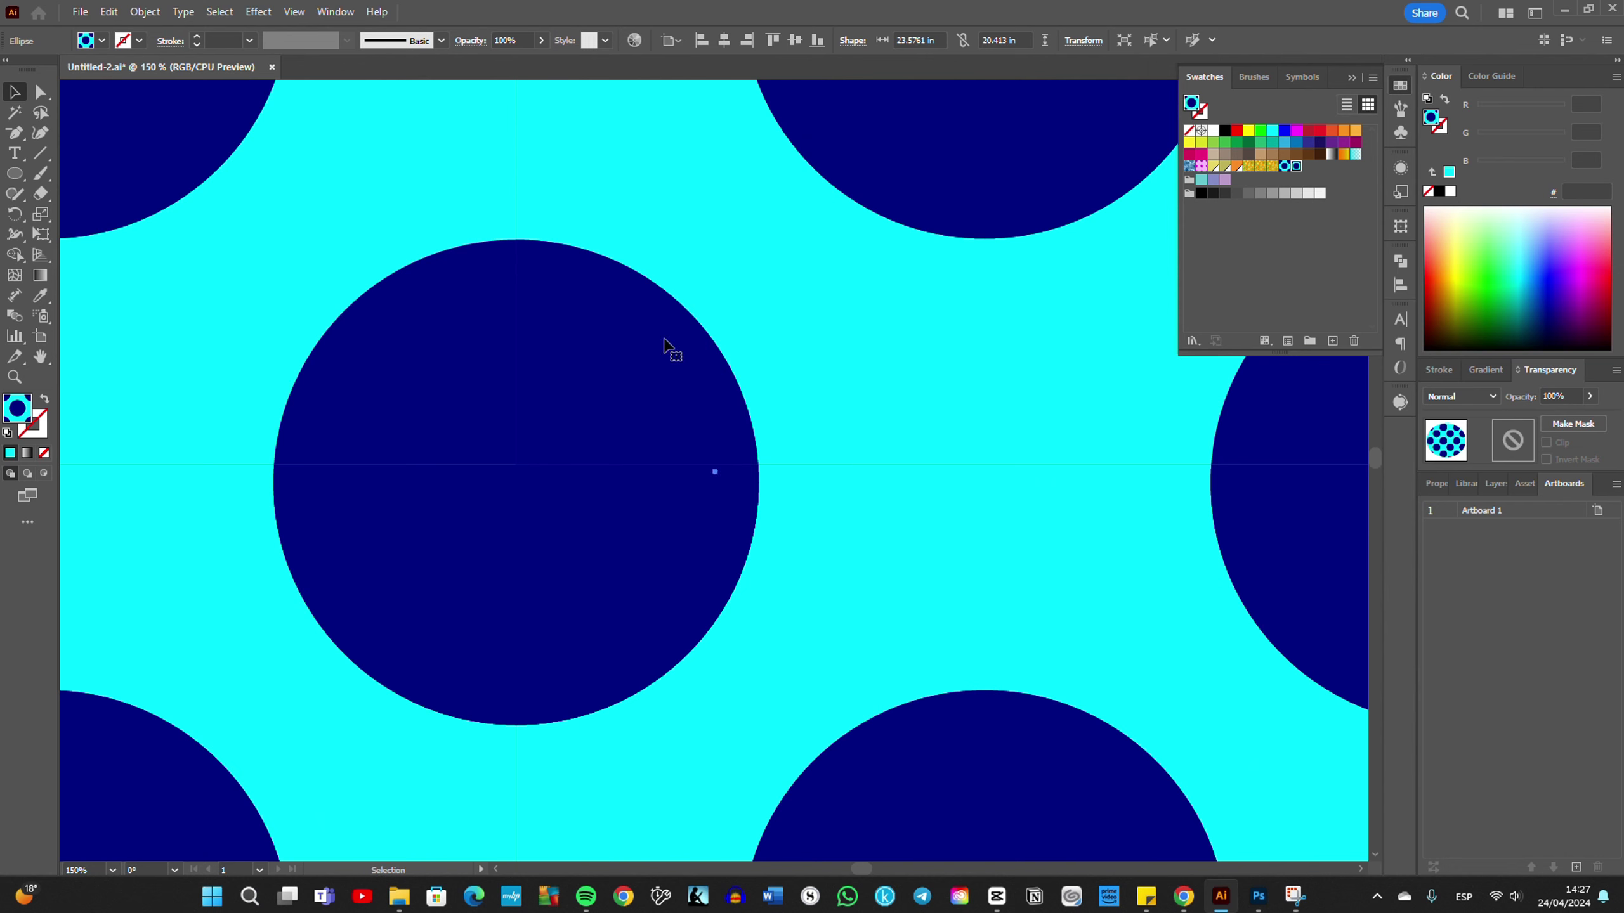
drag(258, 200, 277, 389)
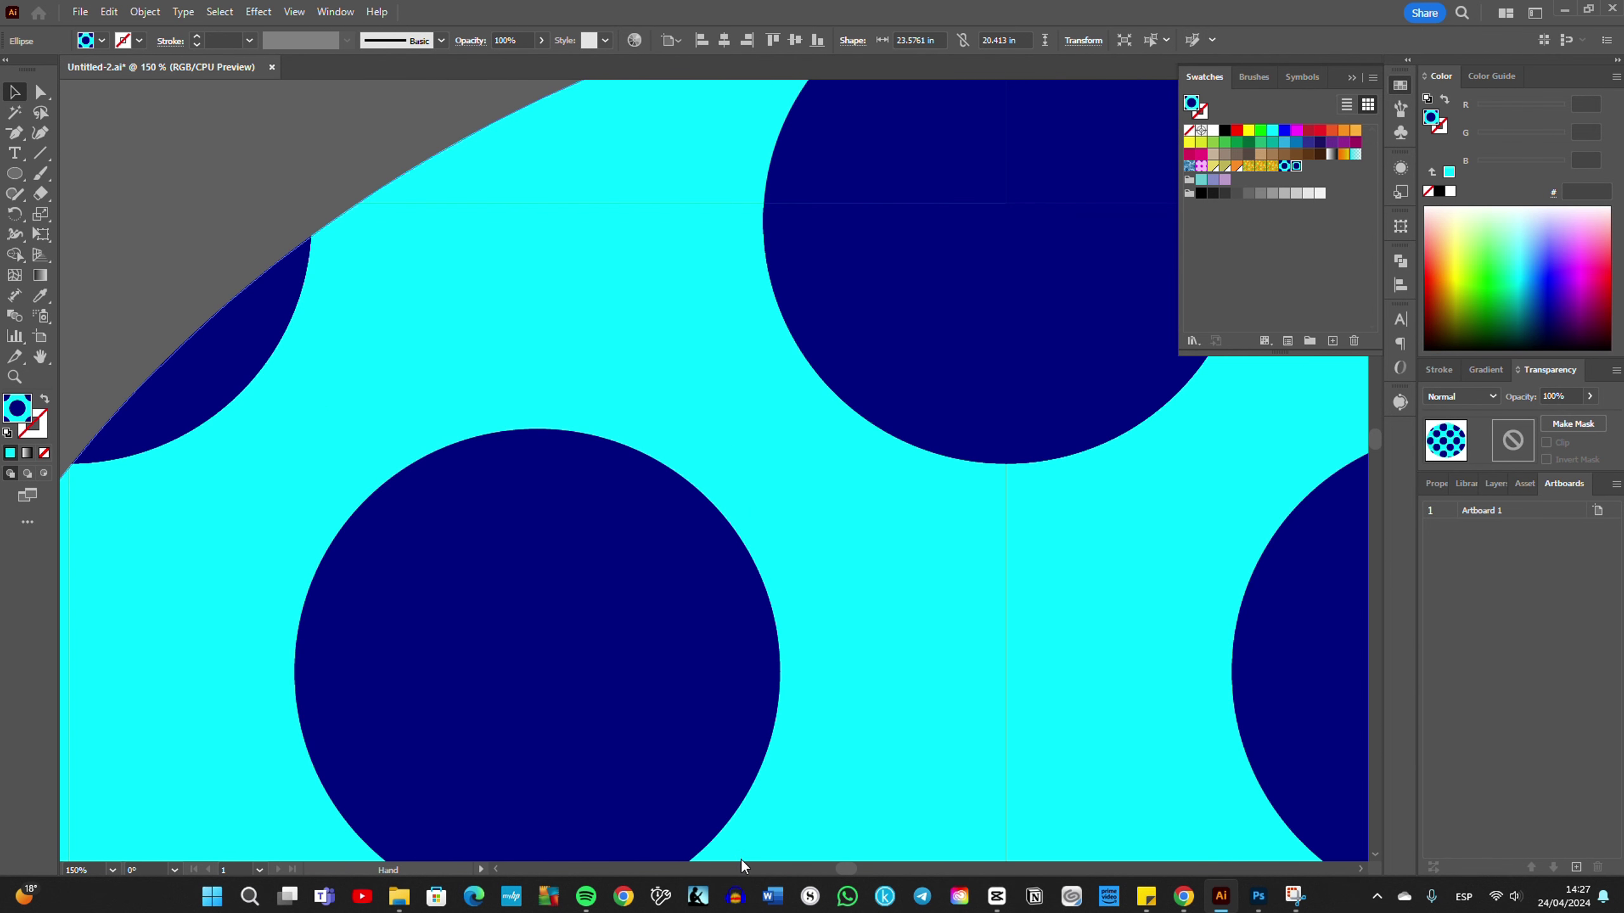
key(ctrl+plus)
key(ctrl+plus)
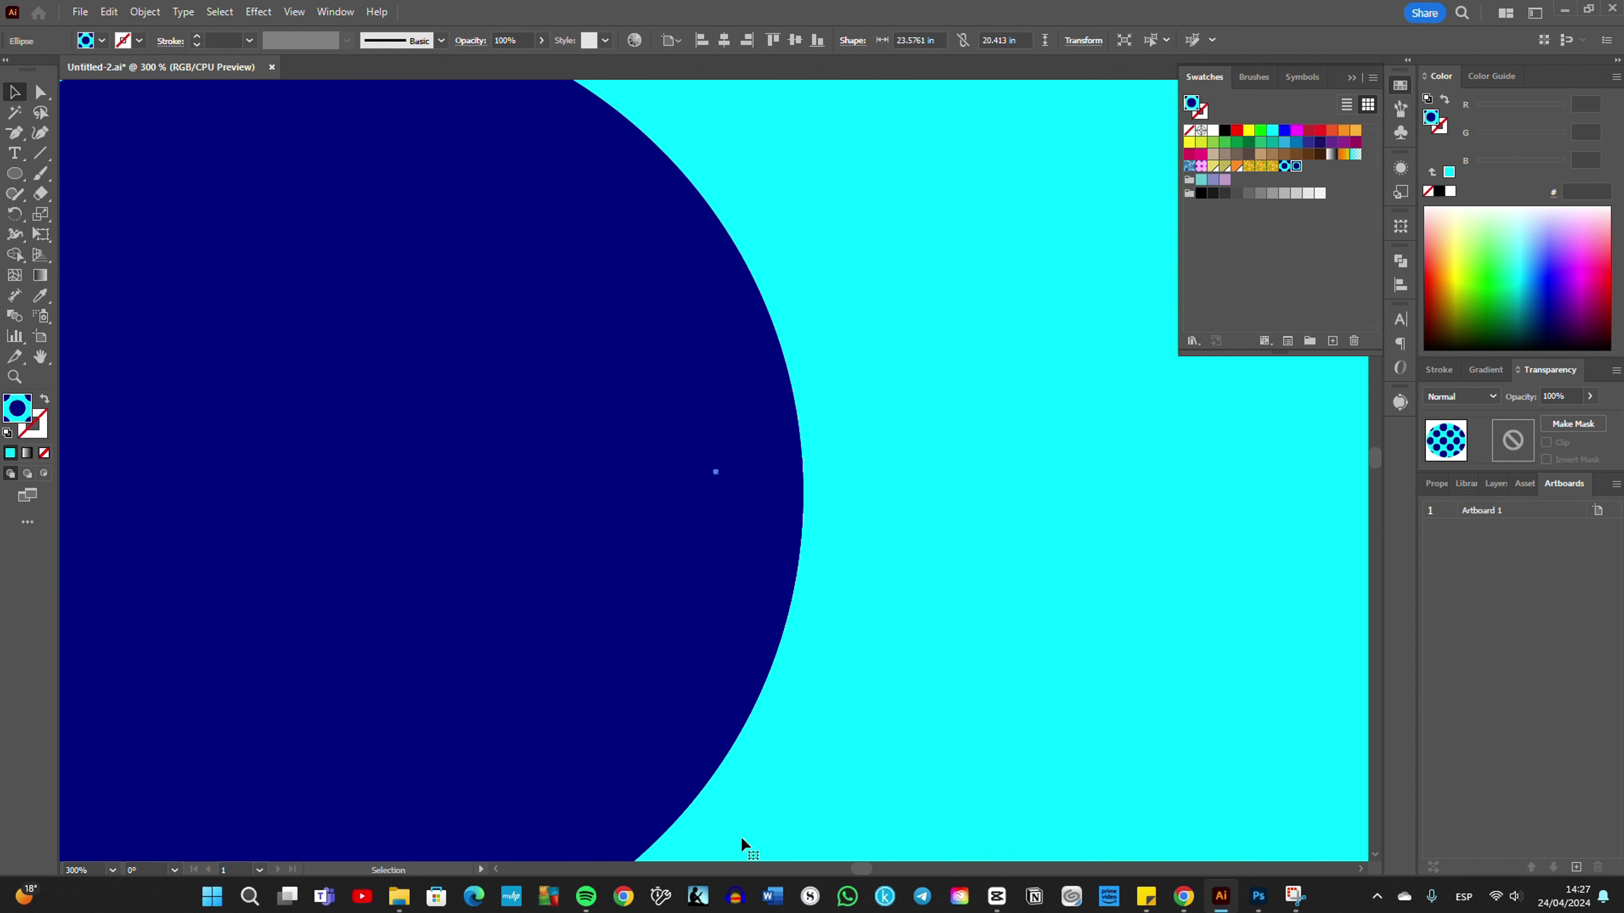
drag(448, 332, 808, 898)
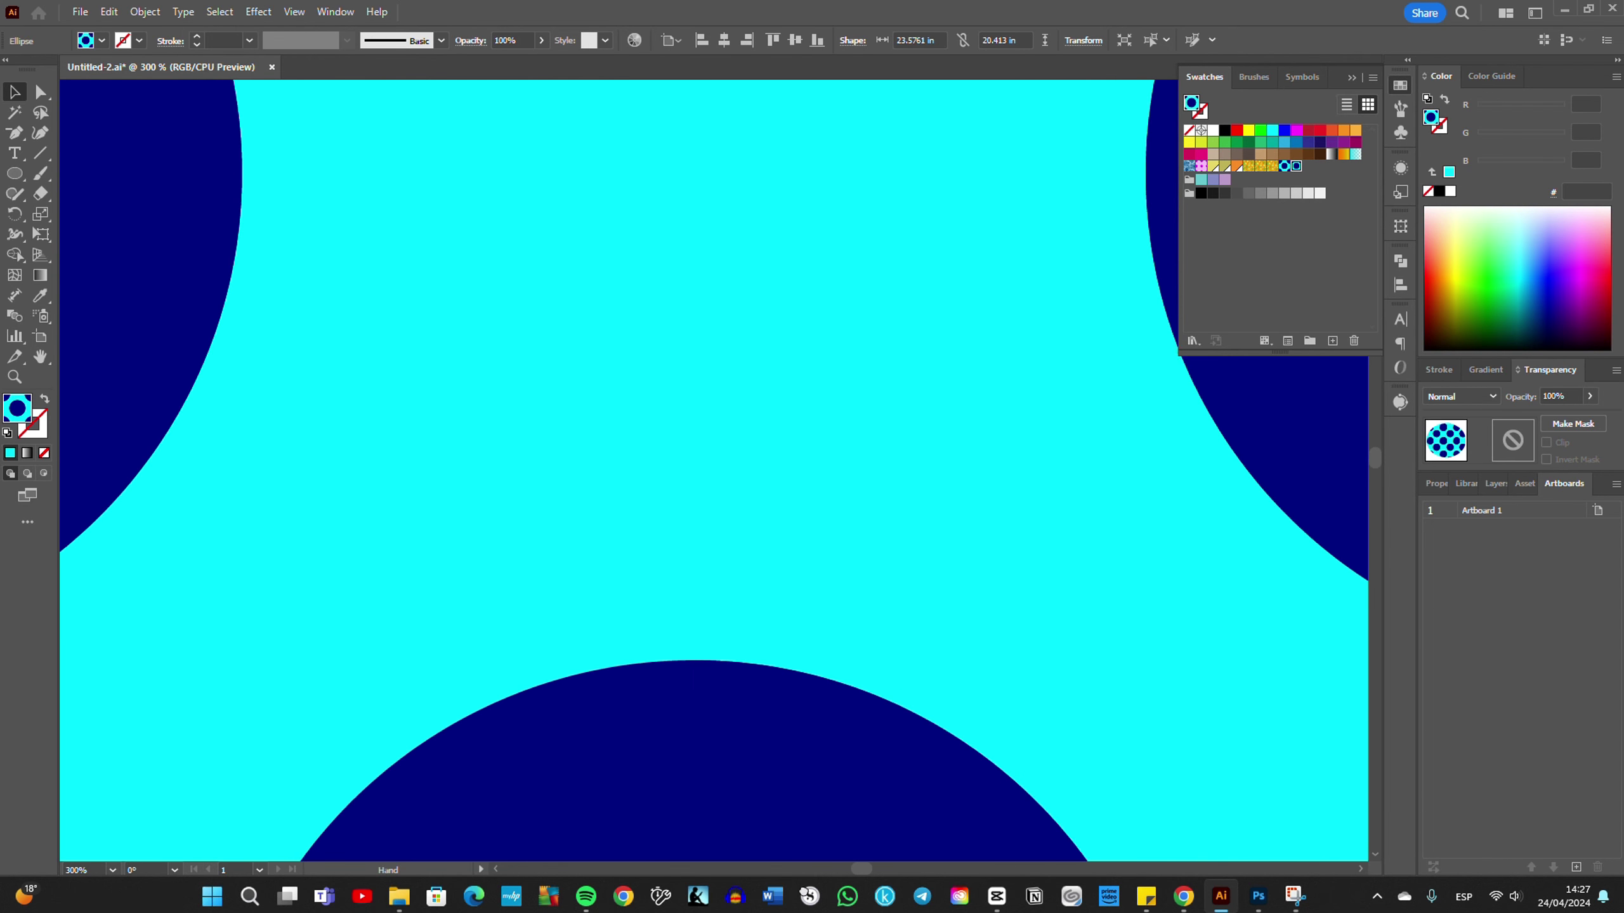
key(ctrl+minus)
key(ctrl+minus)
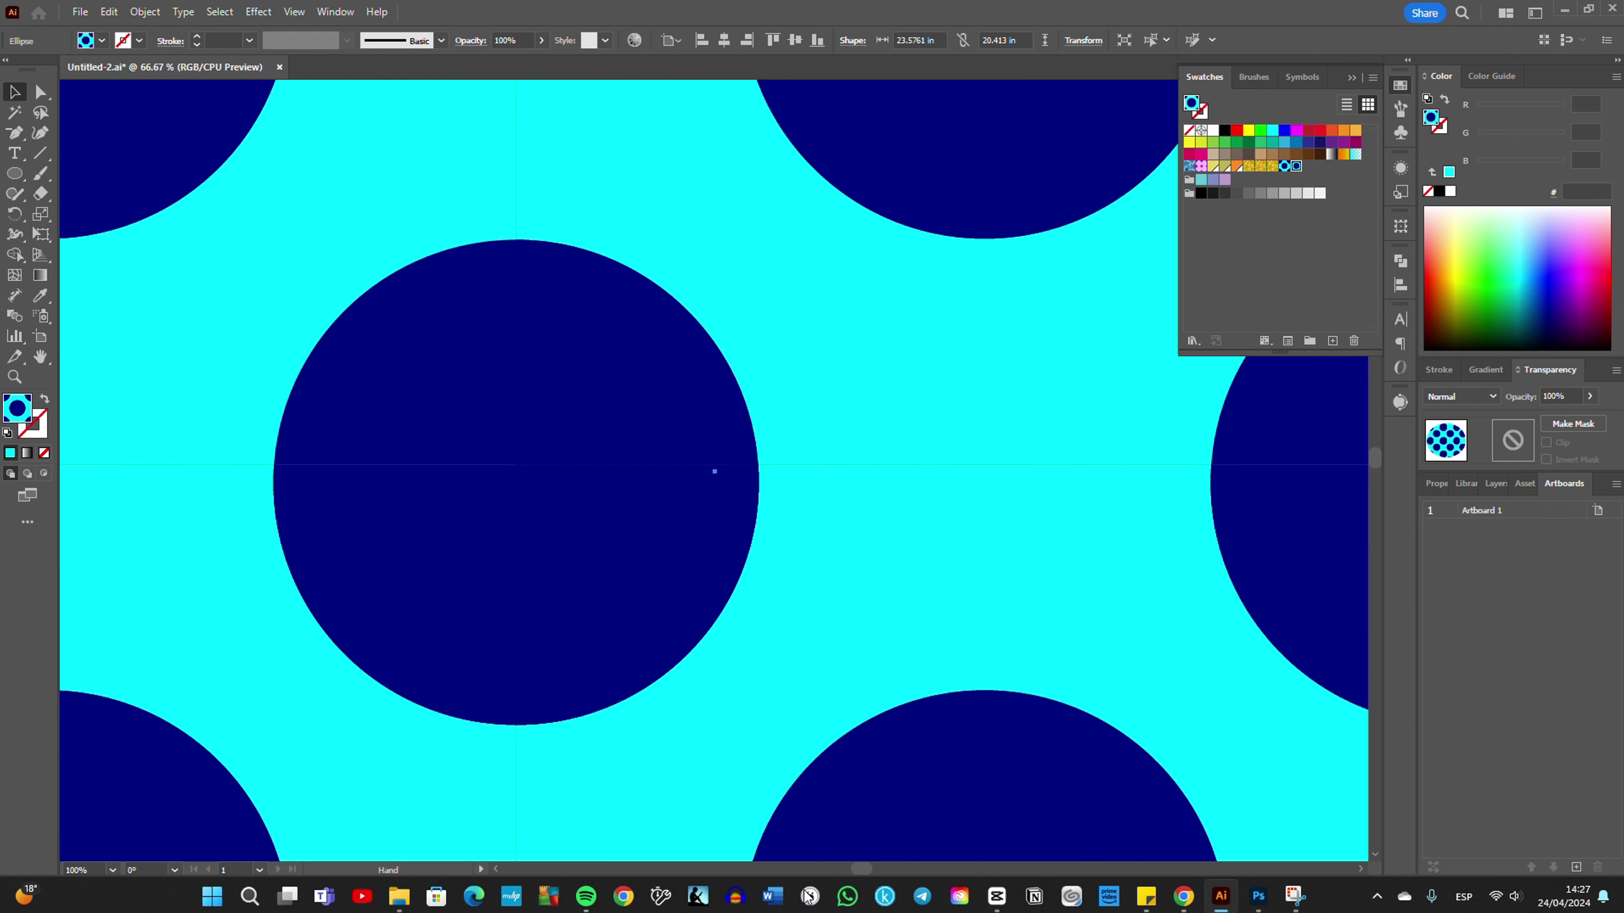
key(ctrl+minus)
key(ctrl+minus)
Step: Resize the cyan square to 8.3346 in per side and select all the tile artwork
click(617, 338)
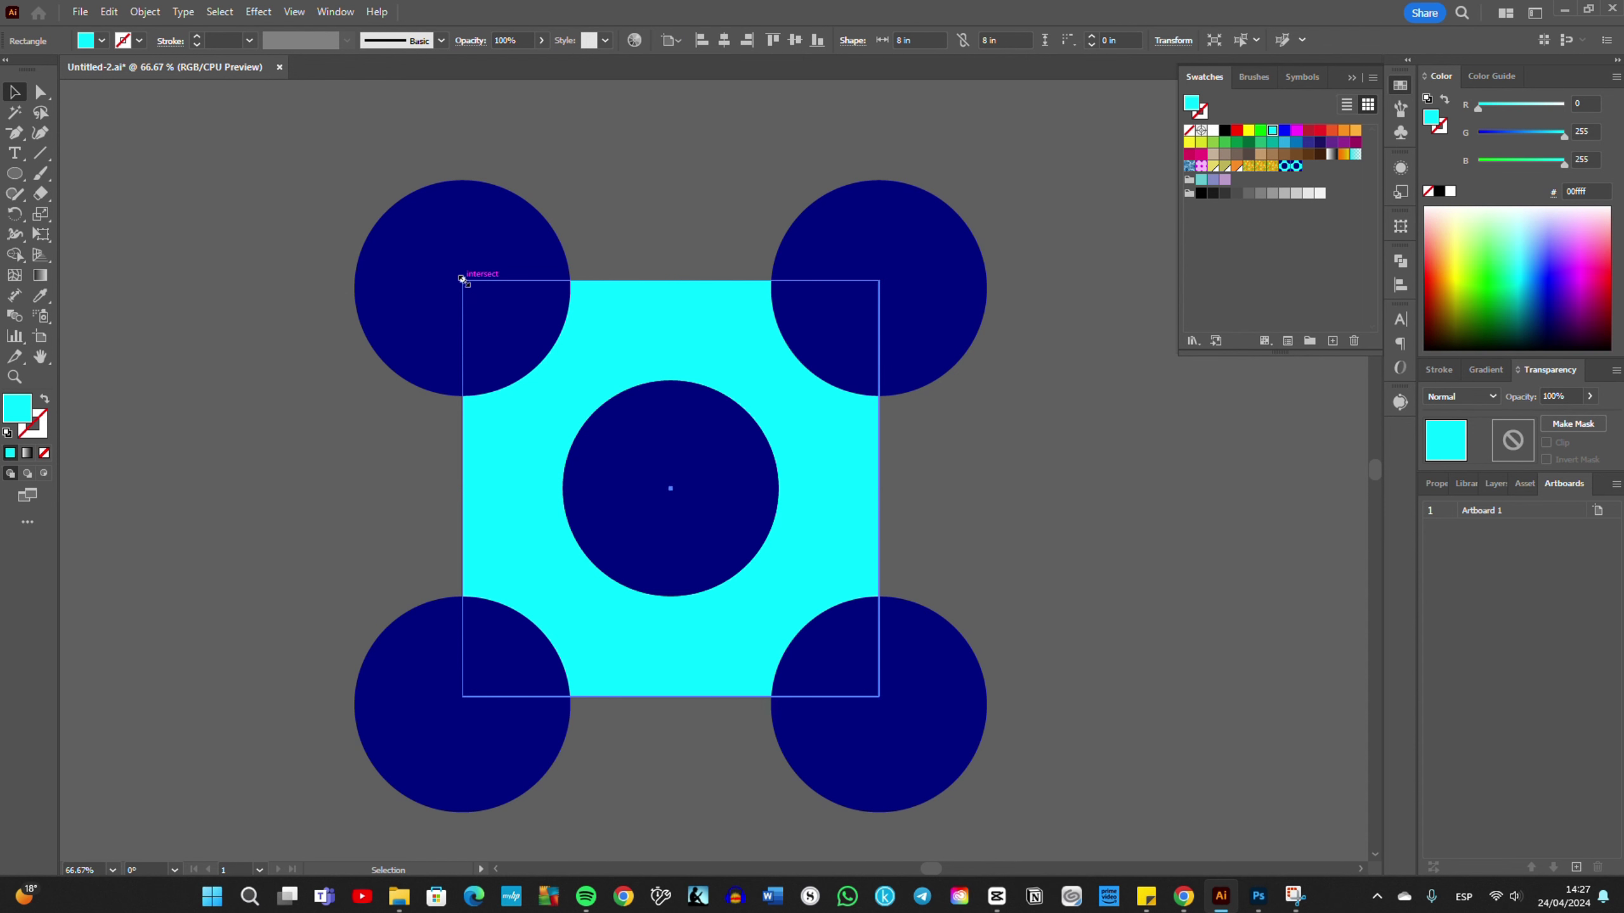
drag(462, 279, 456, 271)
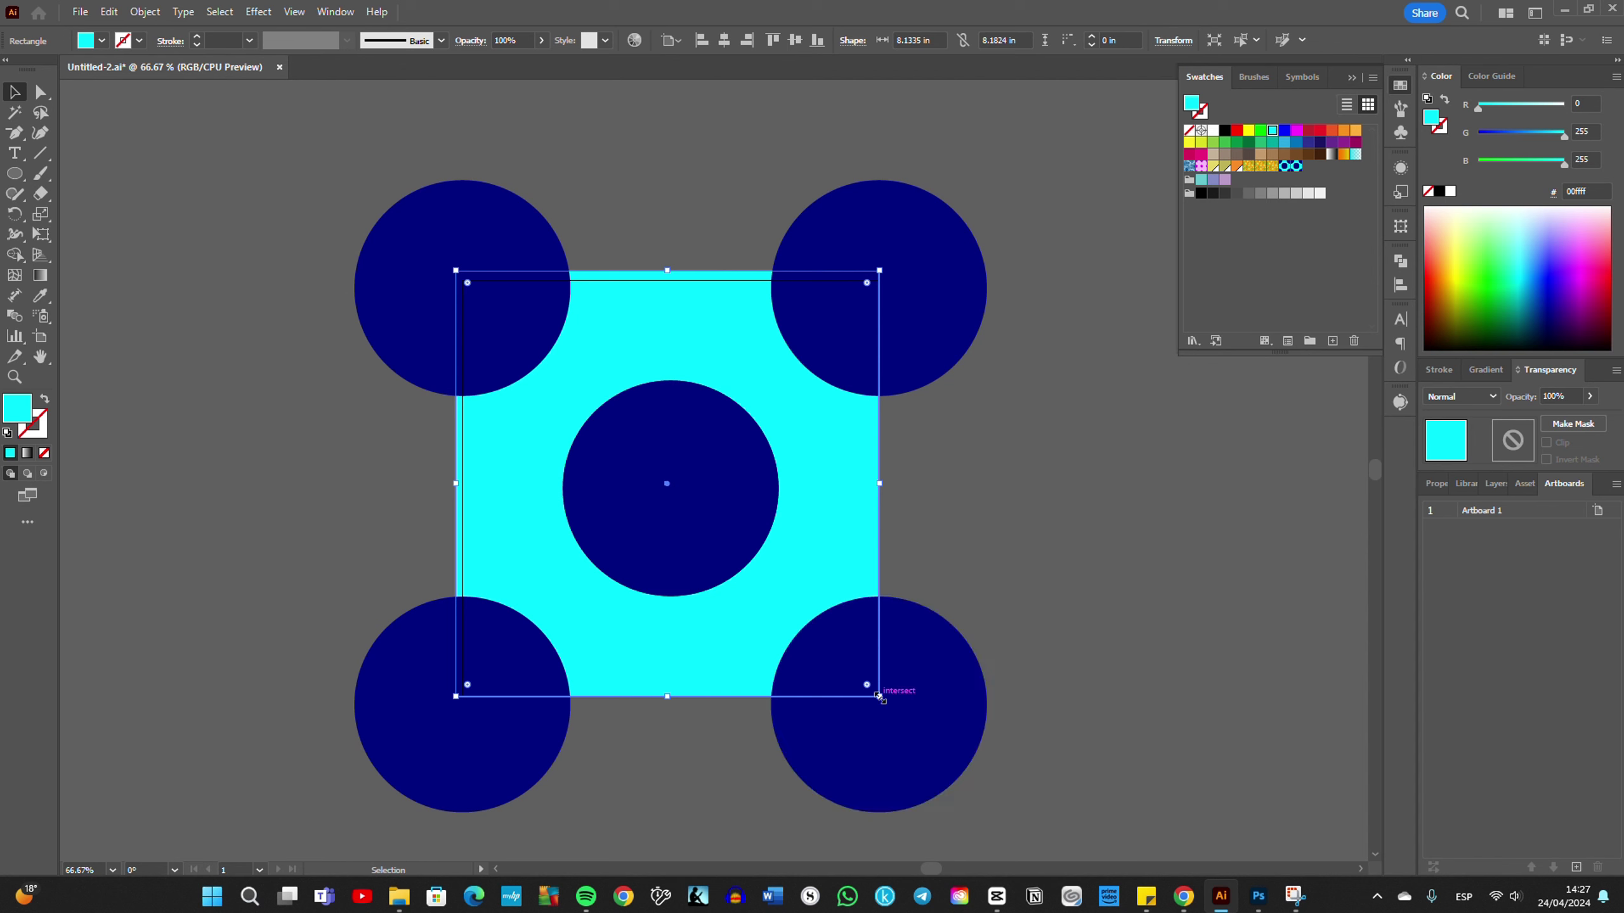
drag(879, 696, 890, 703)
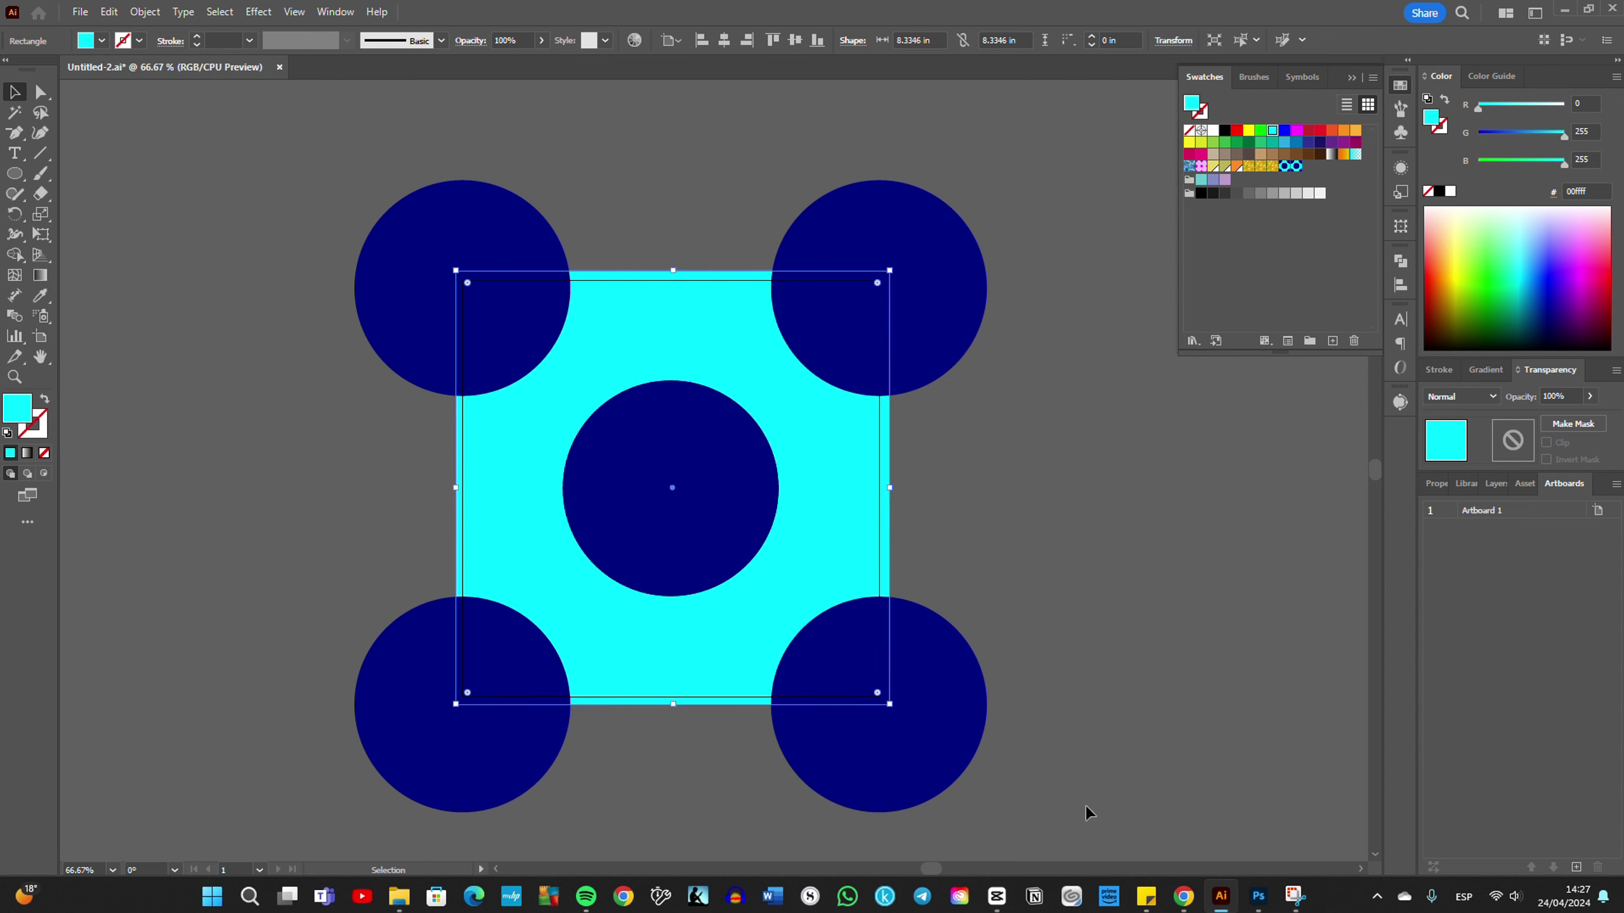
key(ctrl+a)
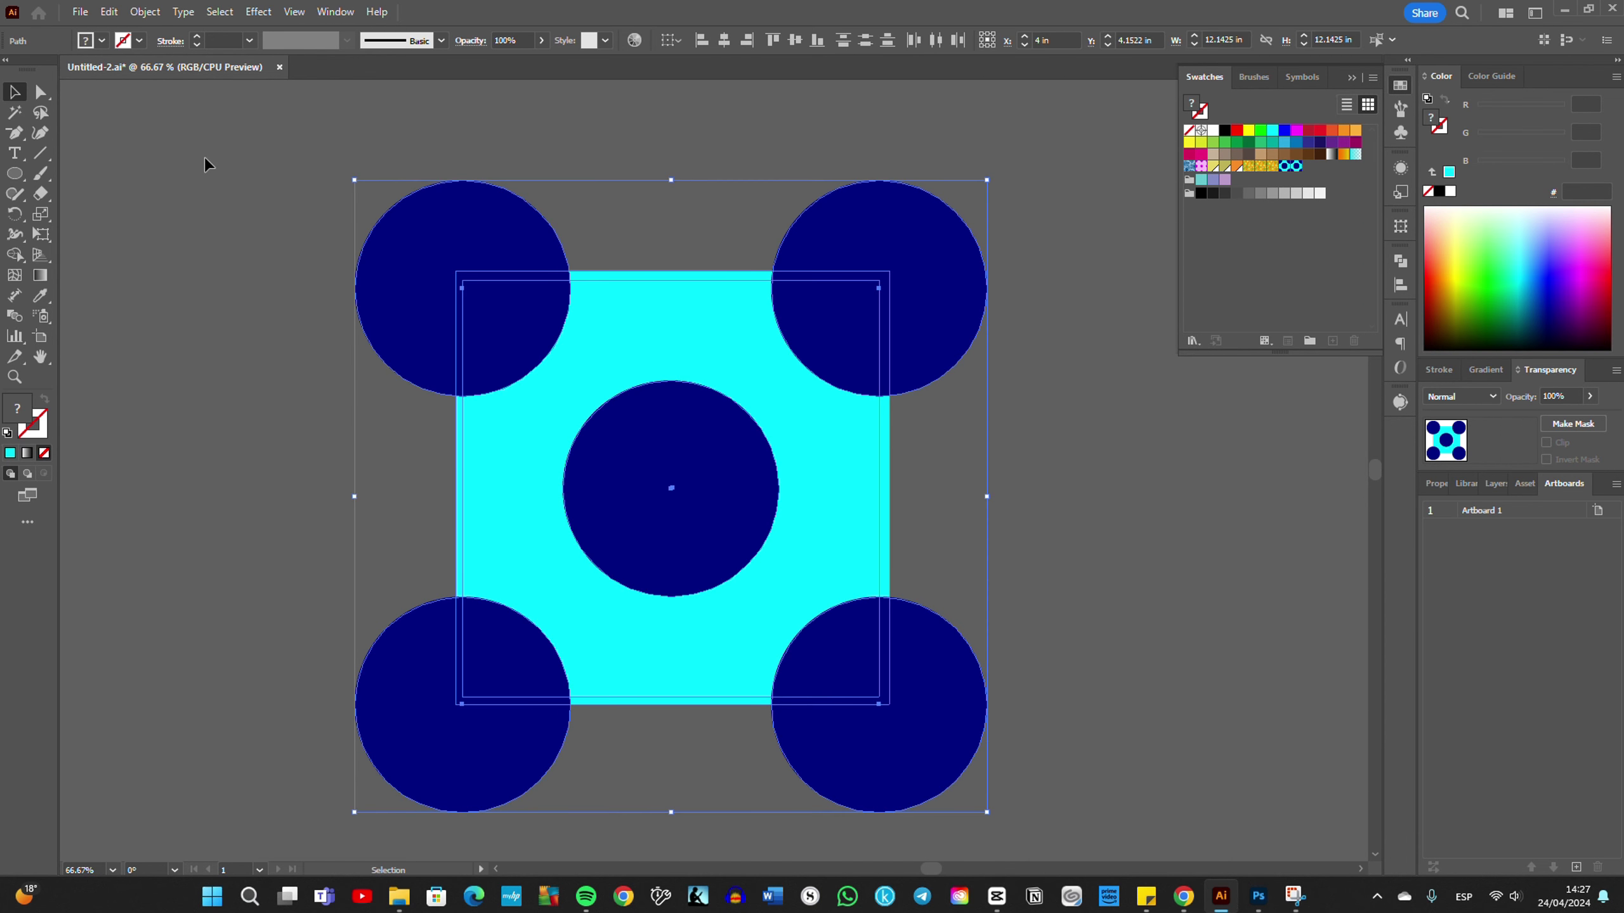
click(81, 19)
mouse_move(114, 382)
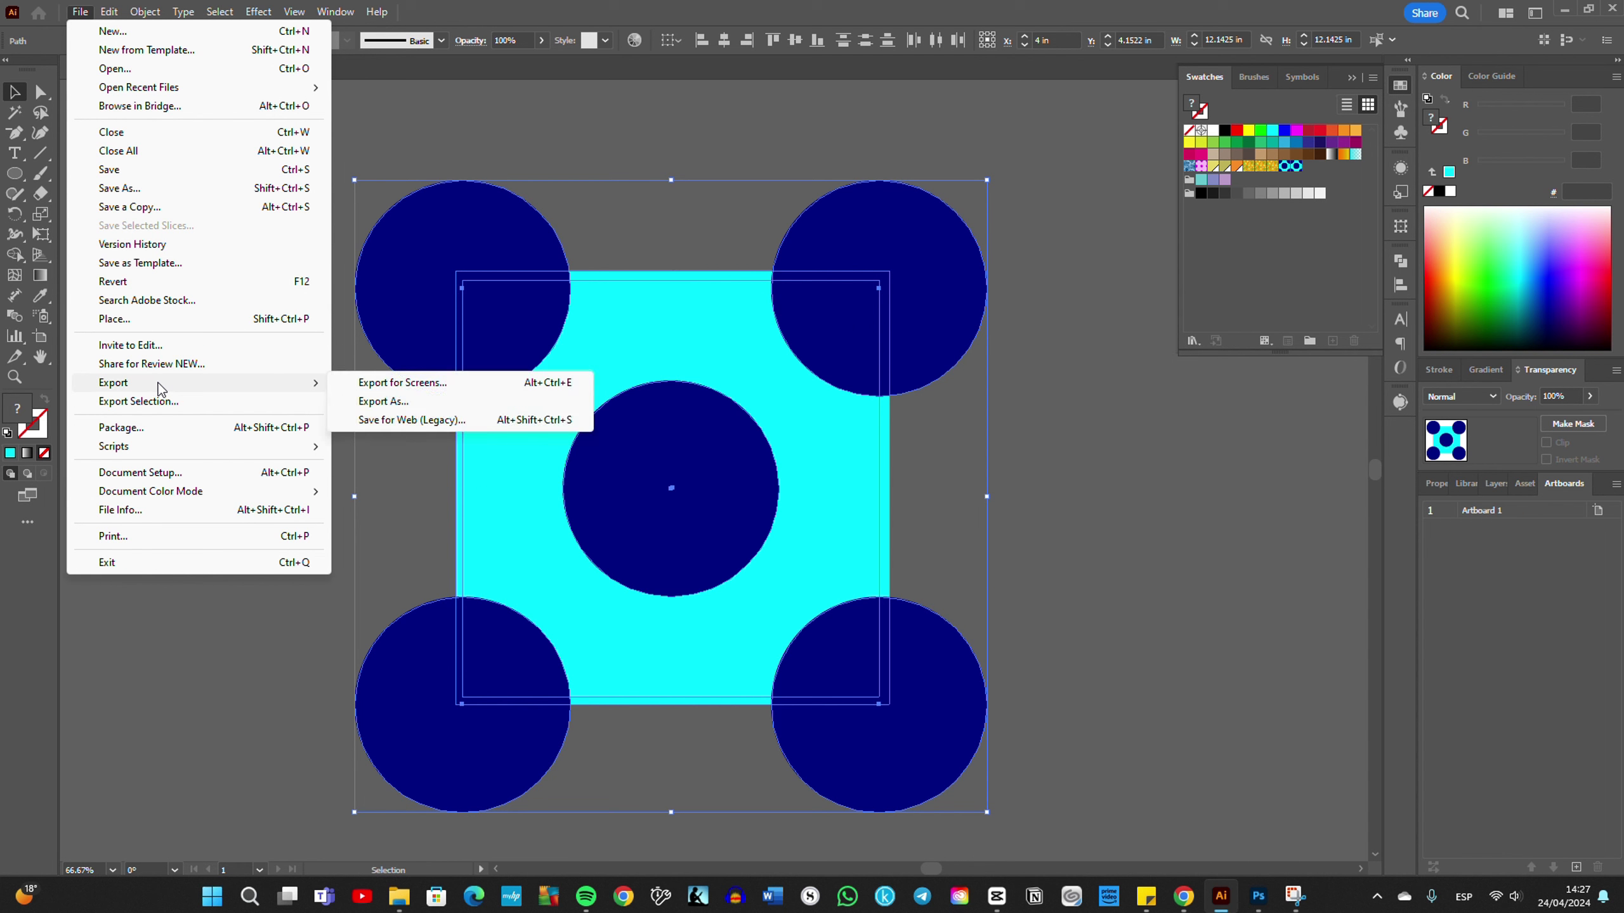
Step: Export artboard 1 as the JPEG 'Acqua Dots' at maximum quality, 300 ppi
click(385, 408)
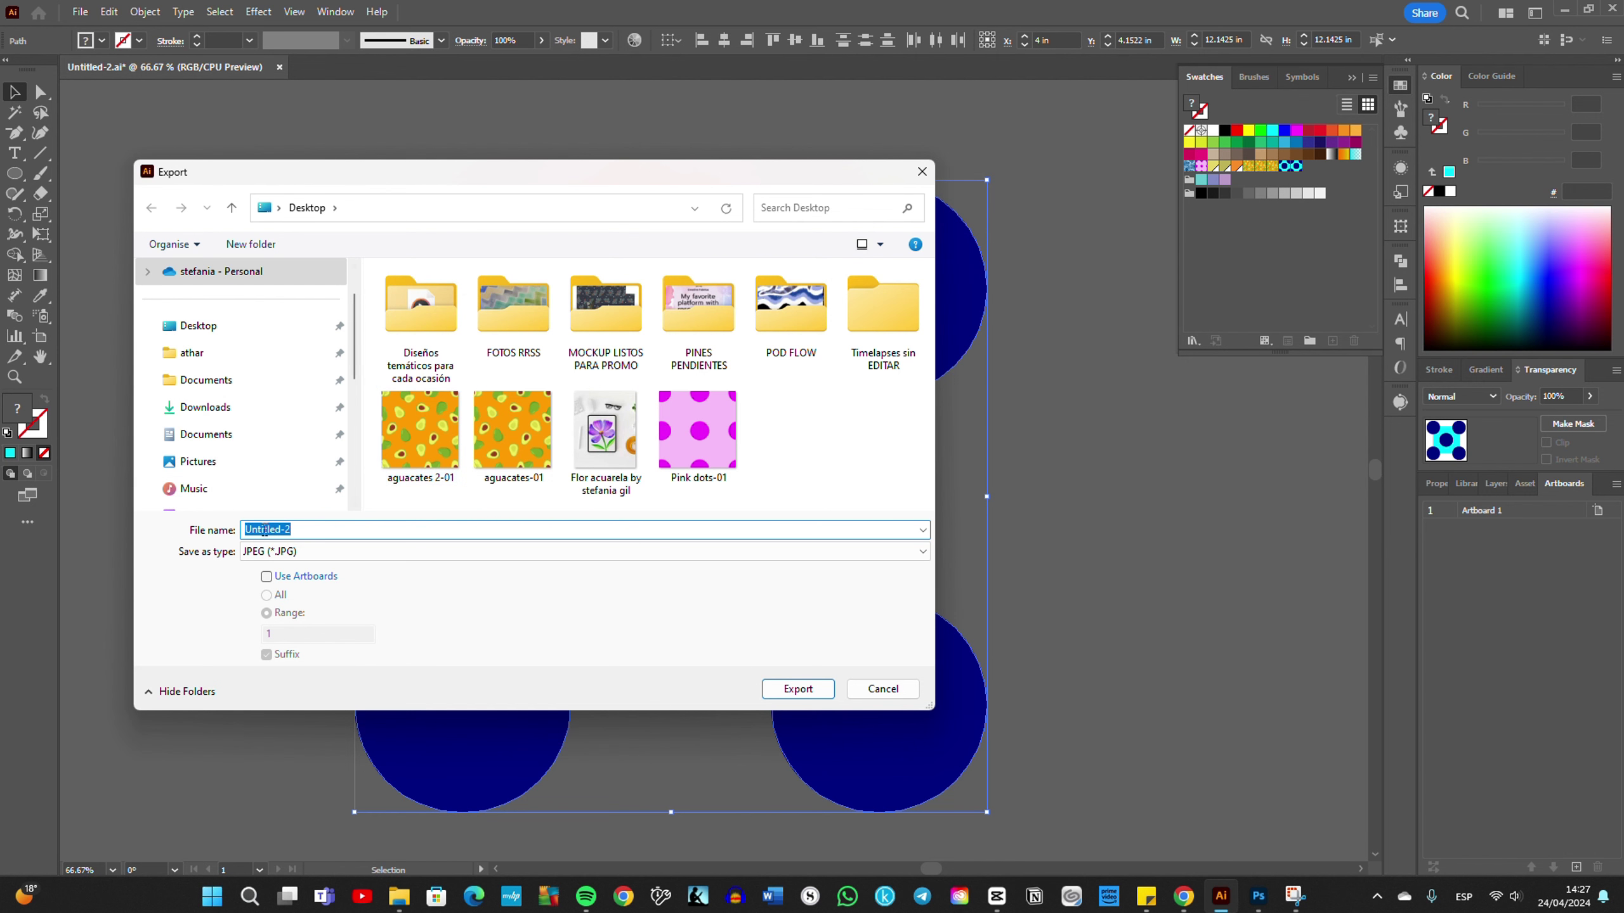
text(A)
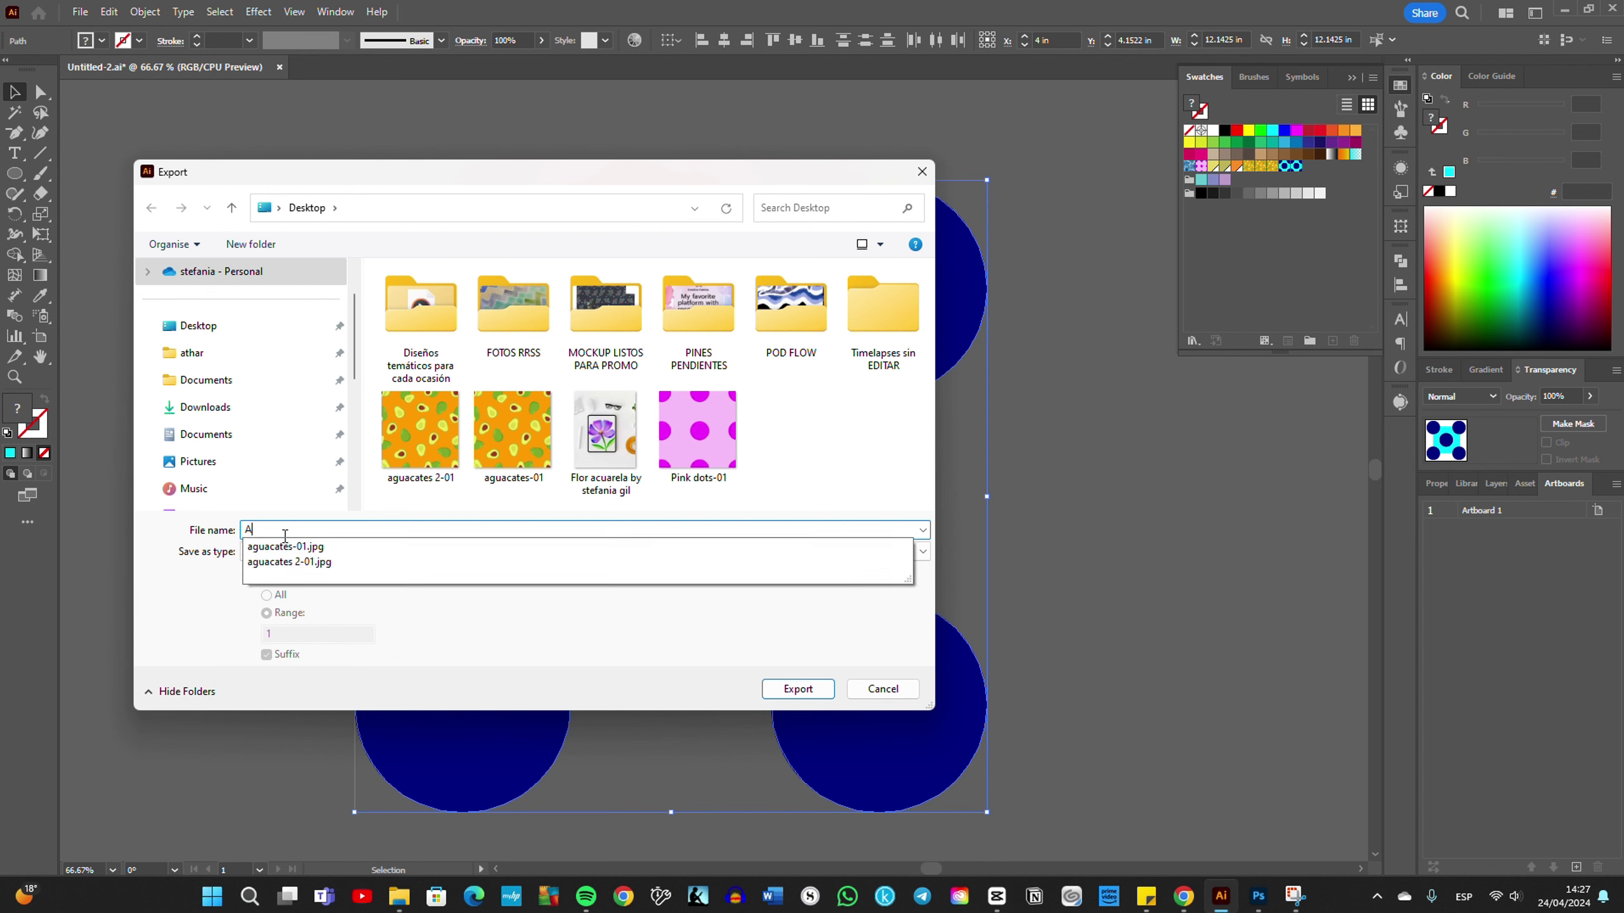
text(cqua Dots)
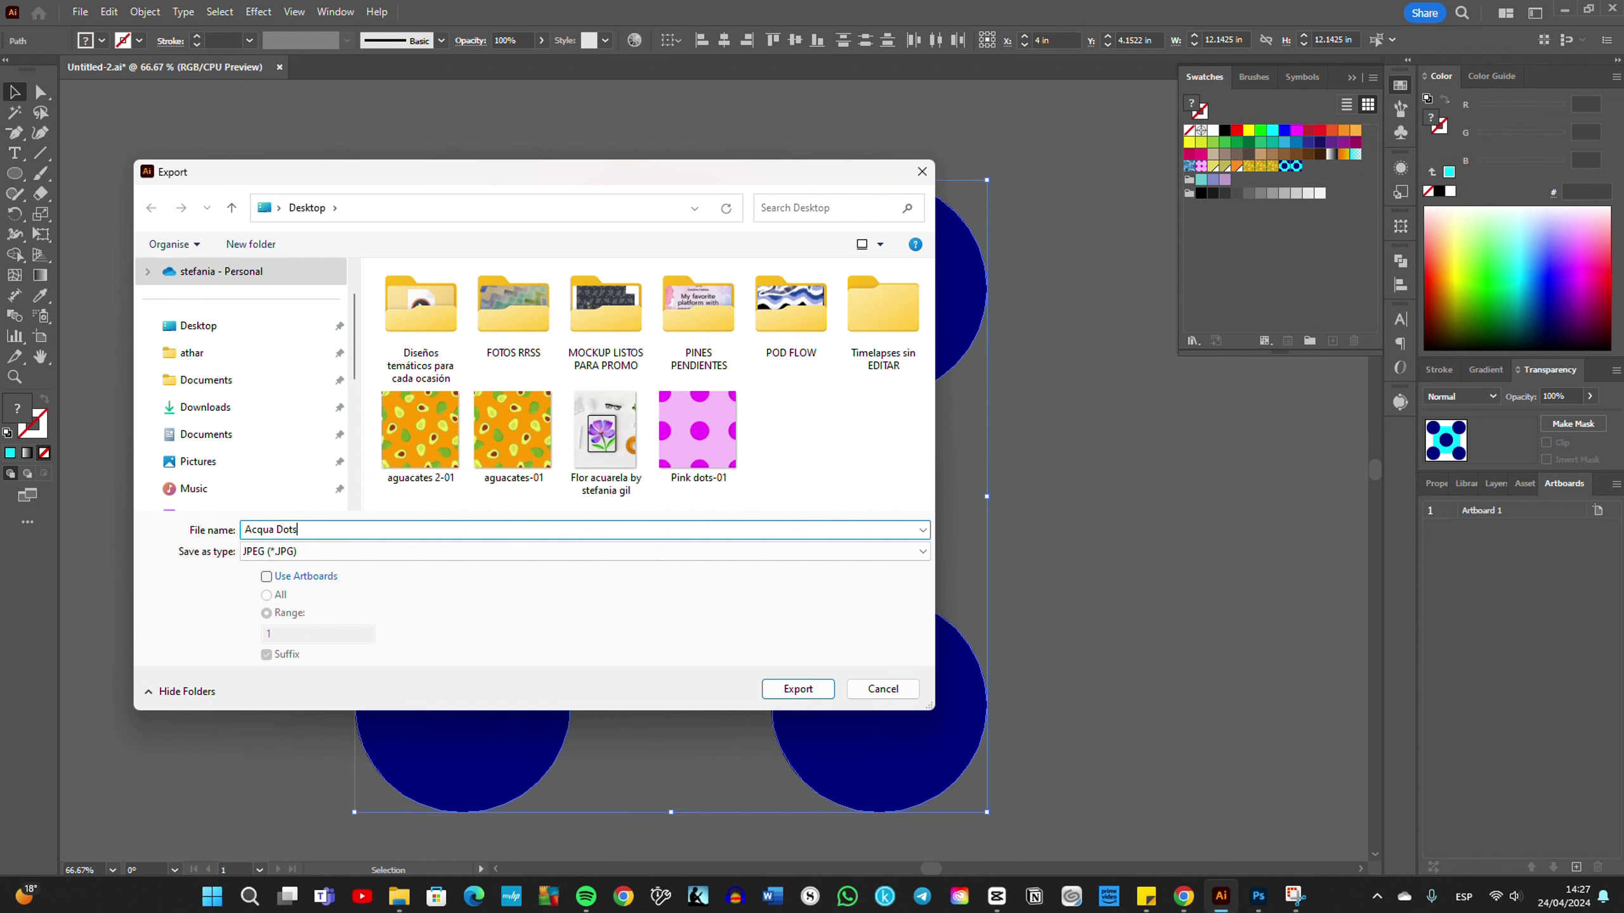
click(265, 576)
click(278, 635)
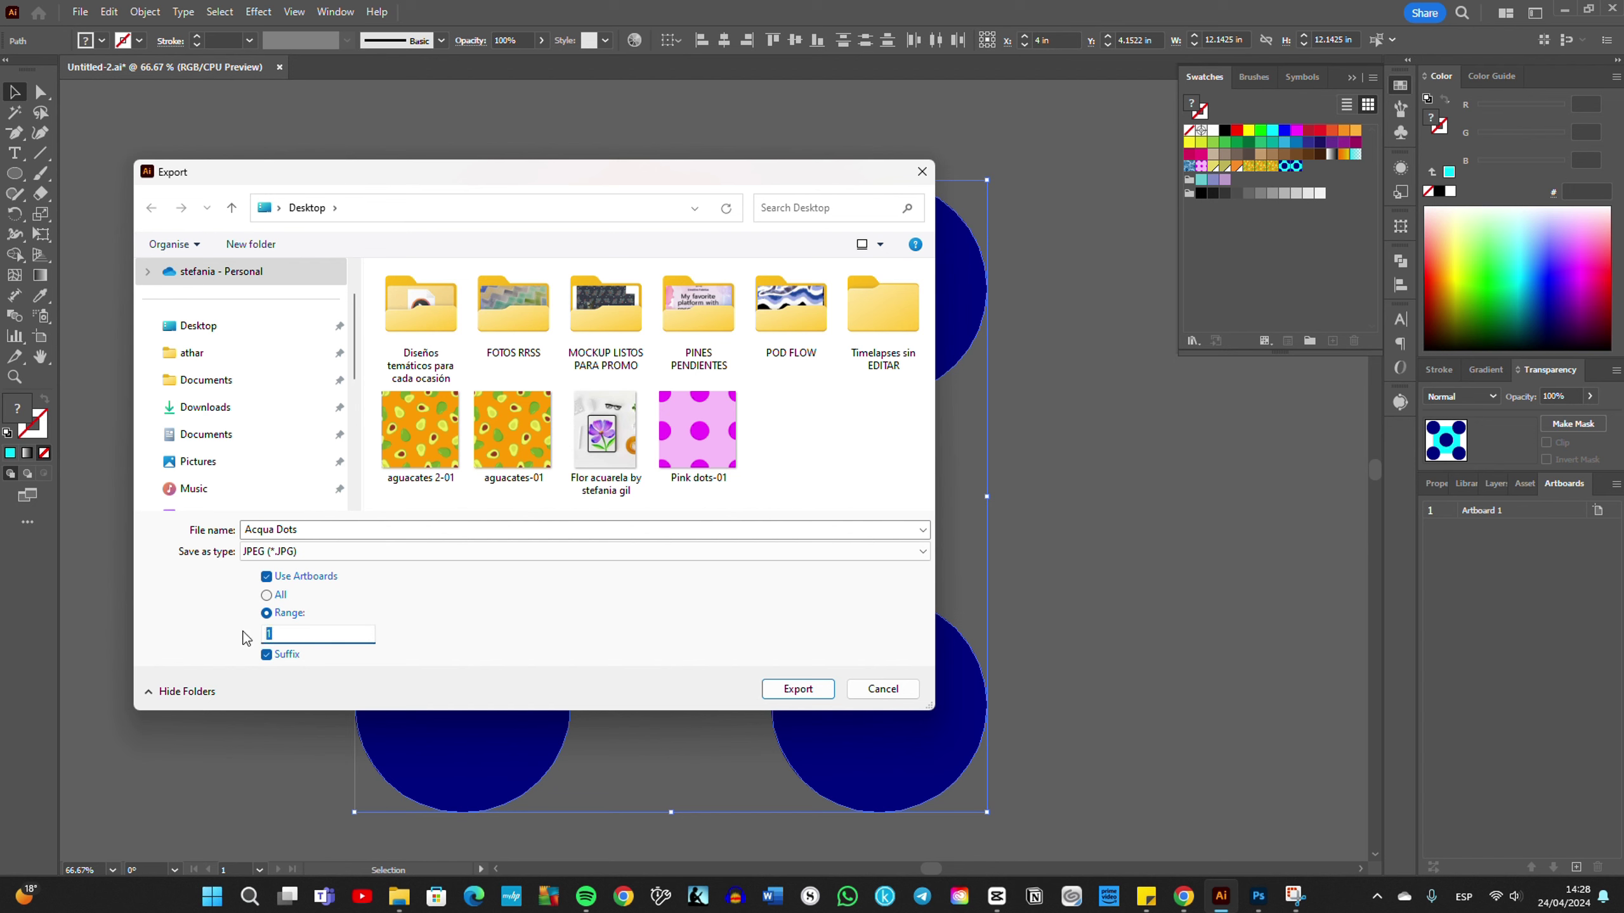
click(798, 690)
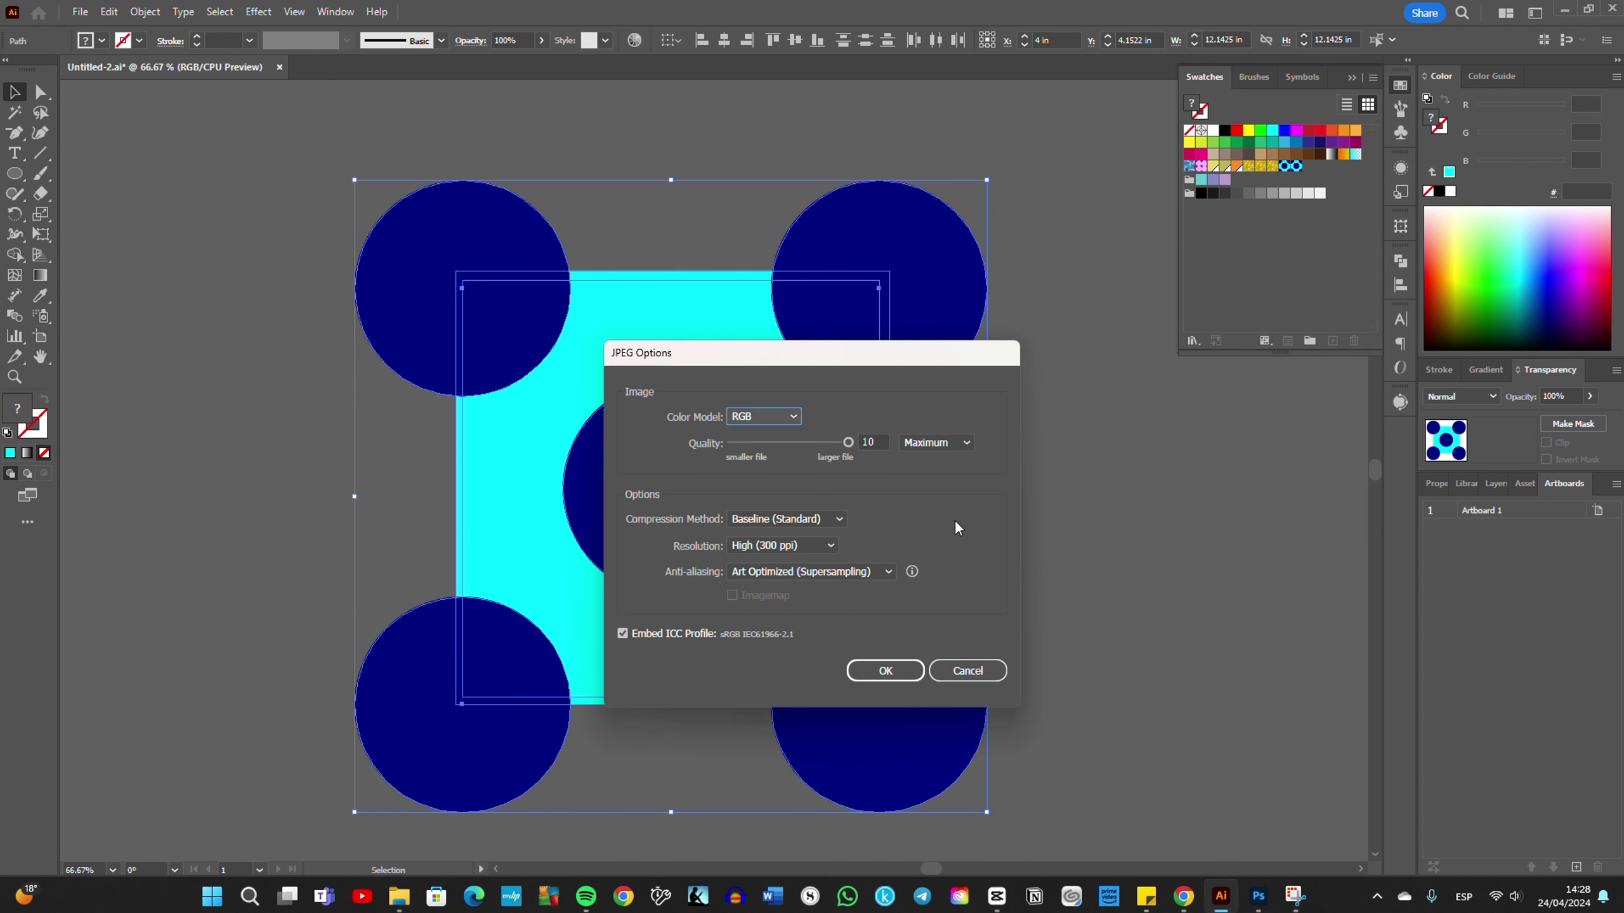
click(884, 670)
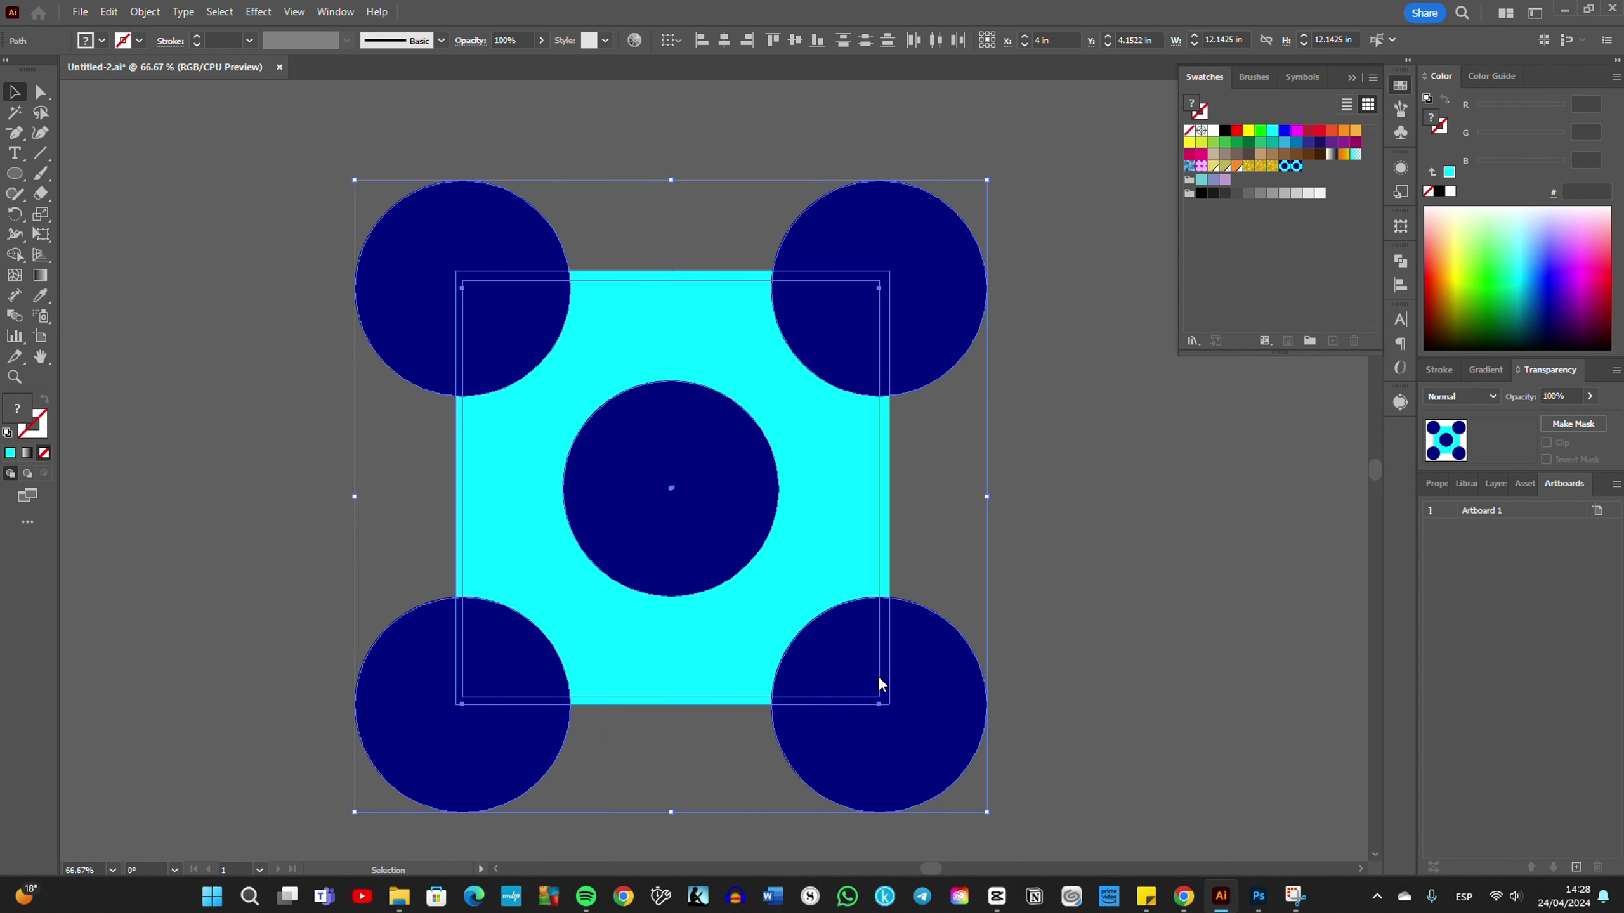
mouse_move(1259, 897)
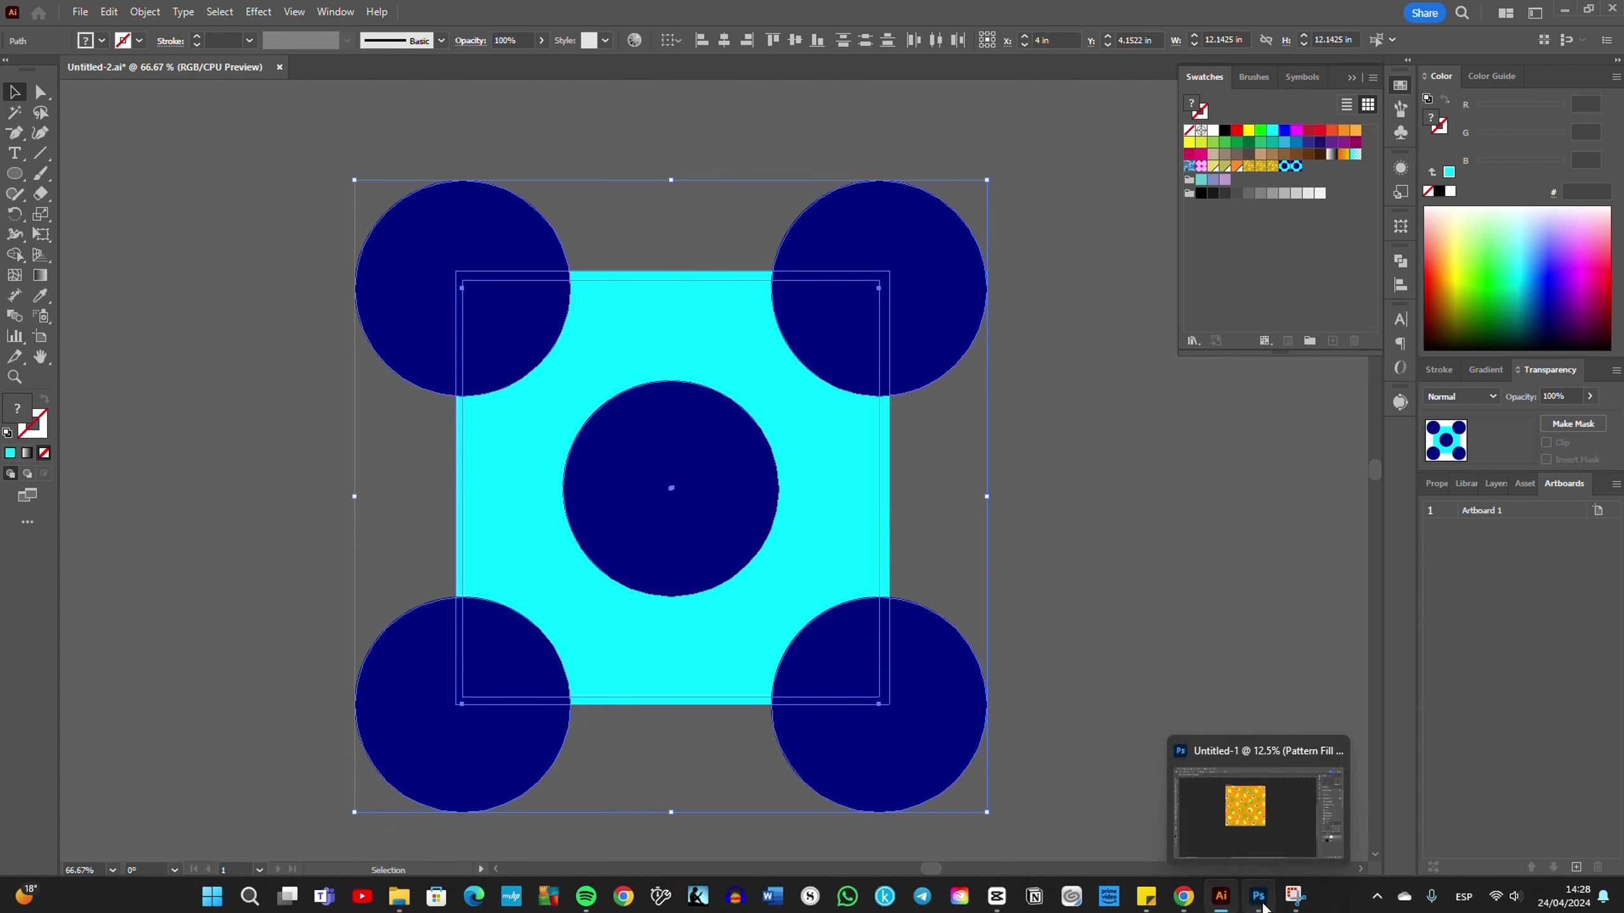
Step: Open Acqua Dots-01.jpg in Photoshop, define it as a new pattern, then close the image
click(1263, 905)
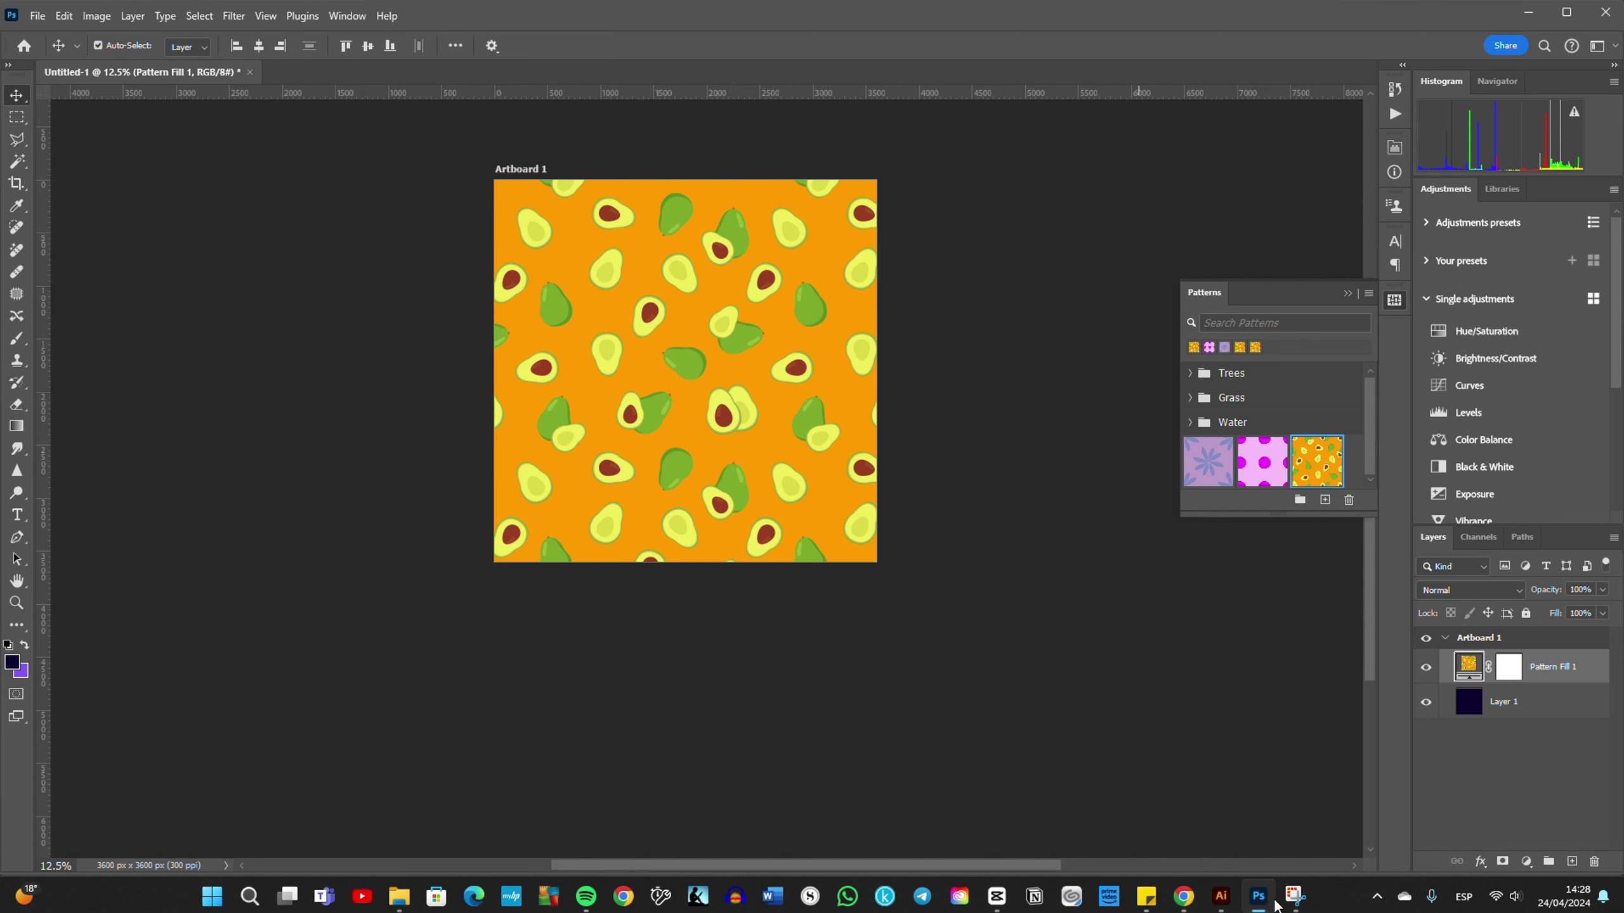
click(37, 16)
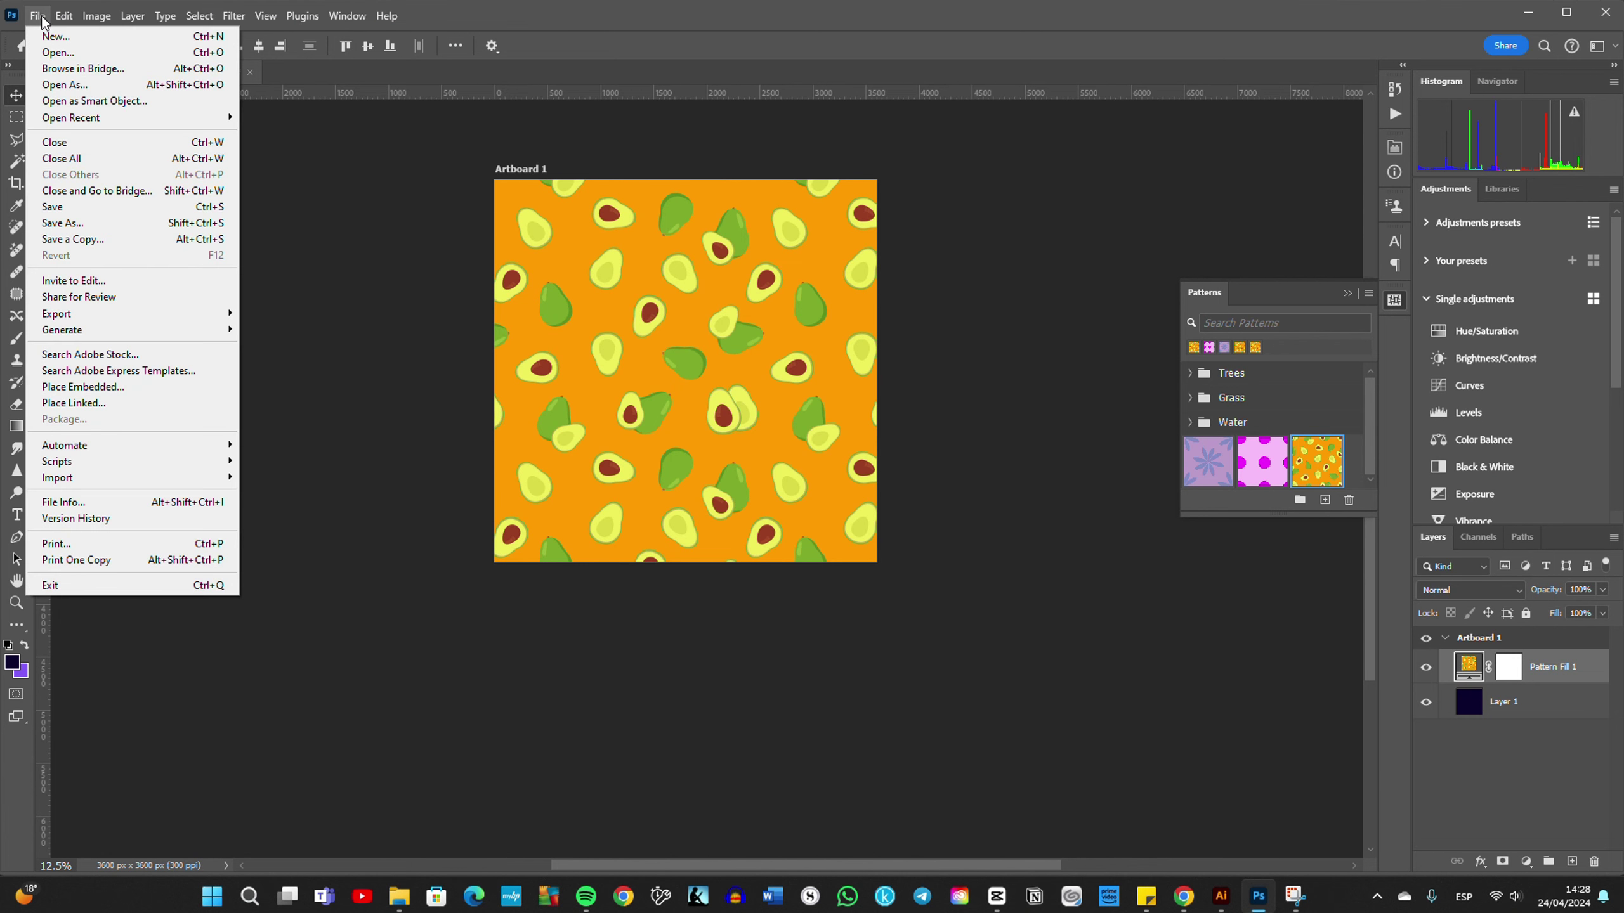
click(50, 55)
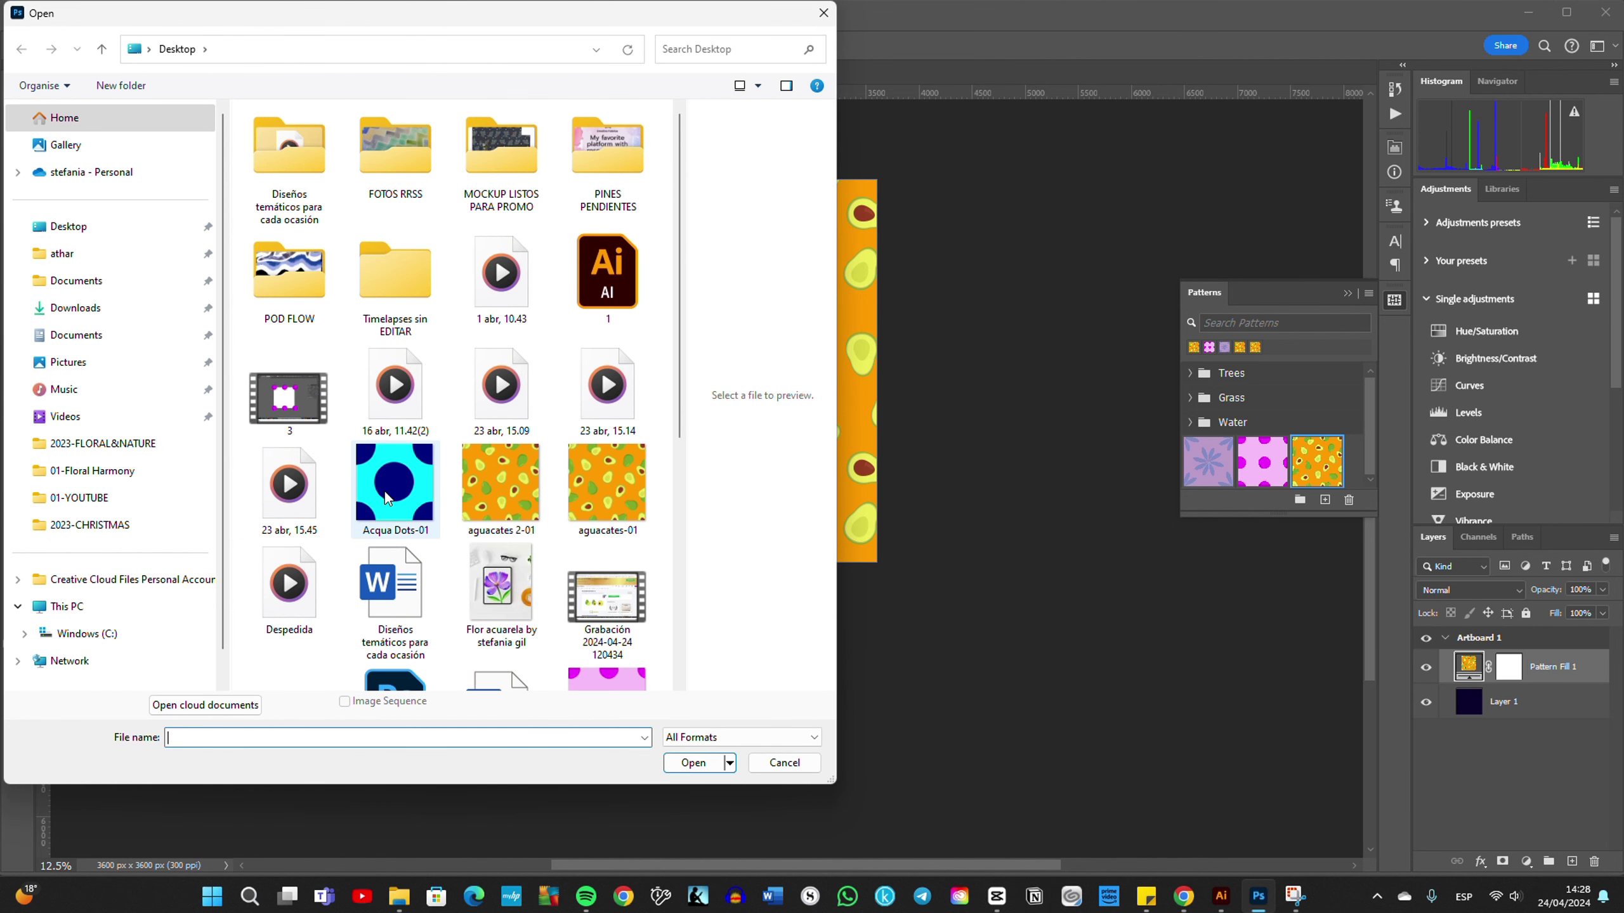
click(393, 495)
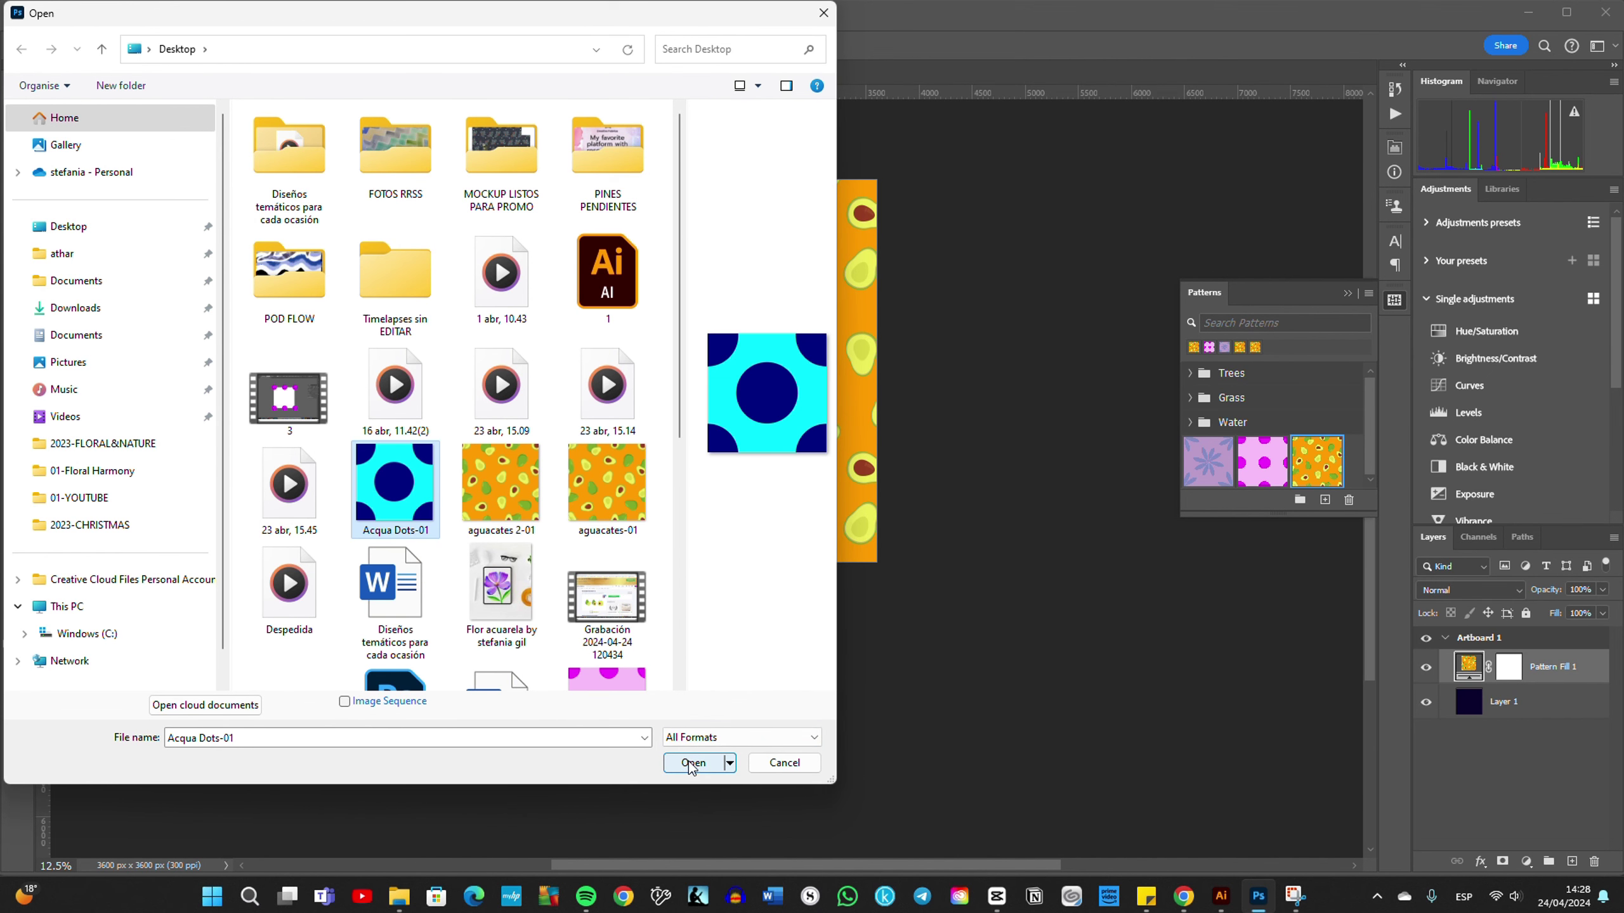
click(692, 764)
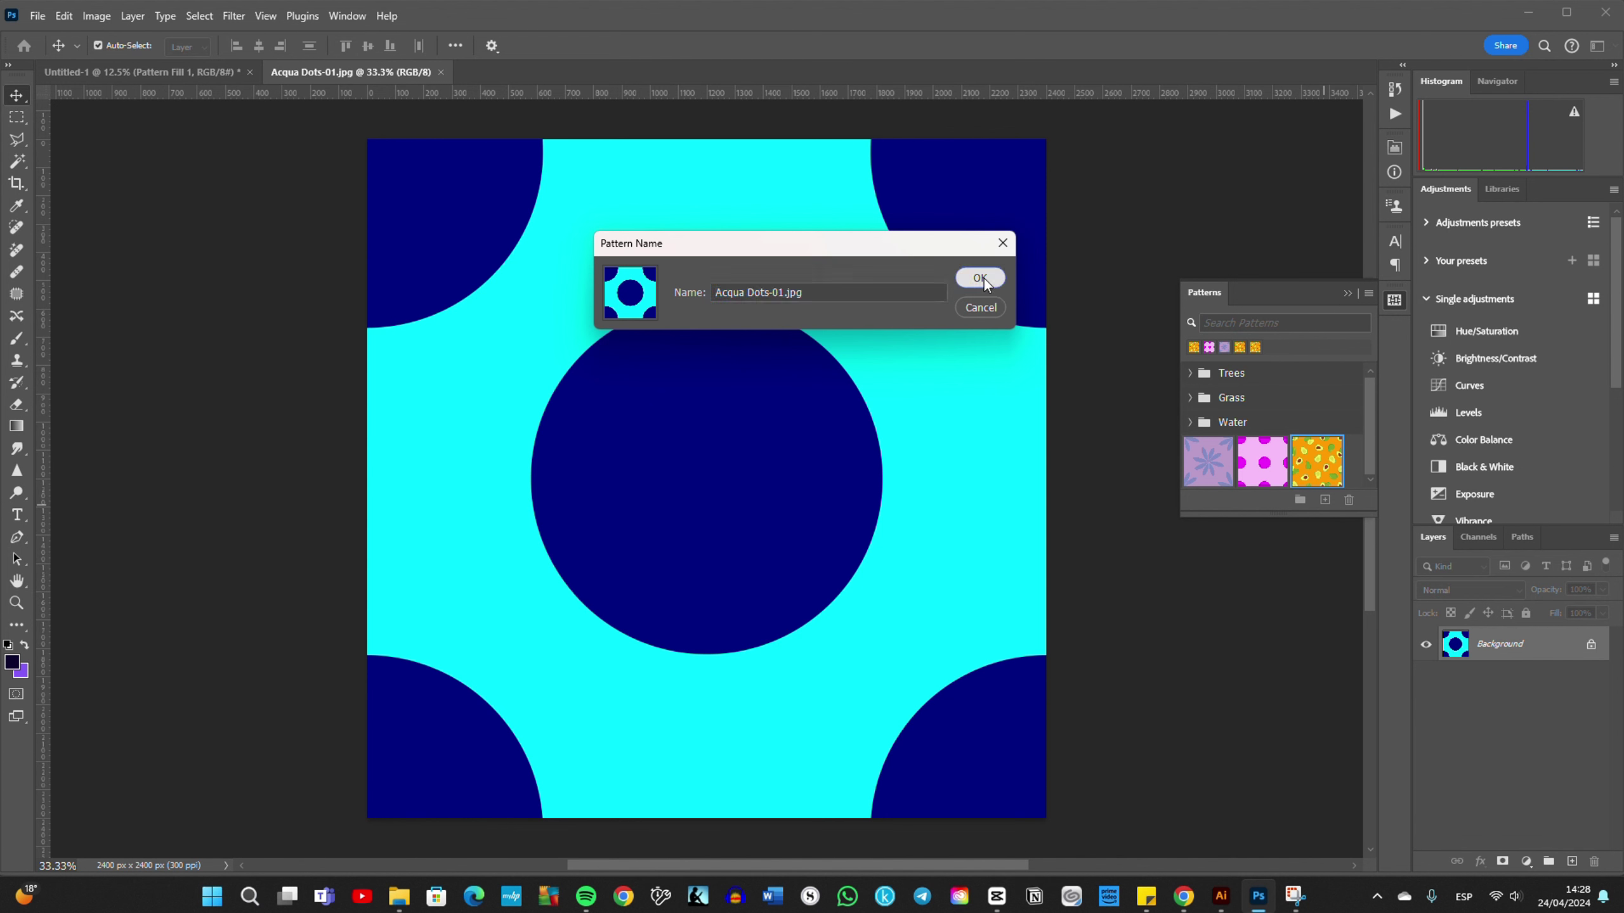
click(980, 278)
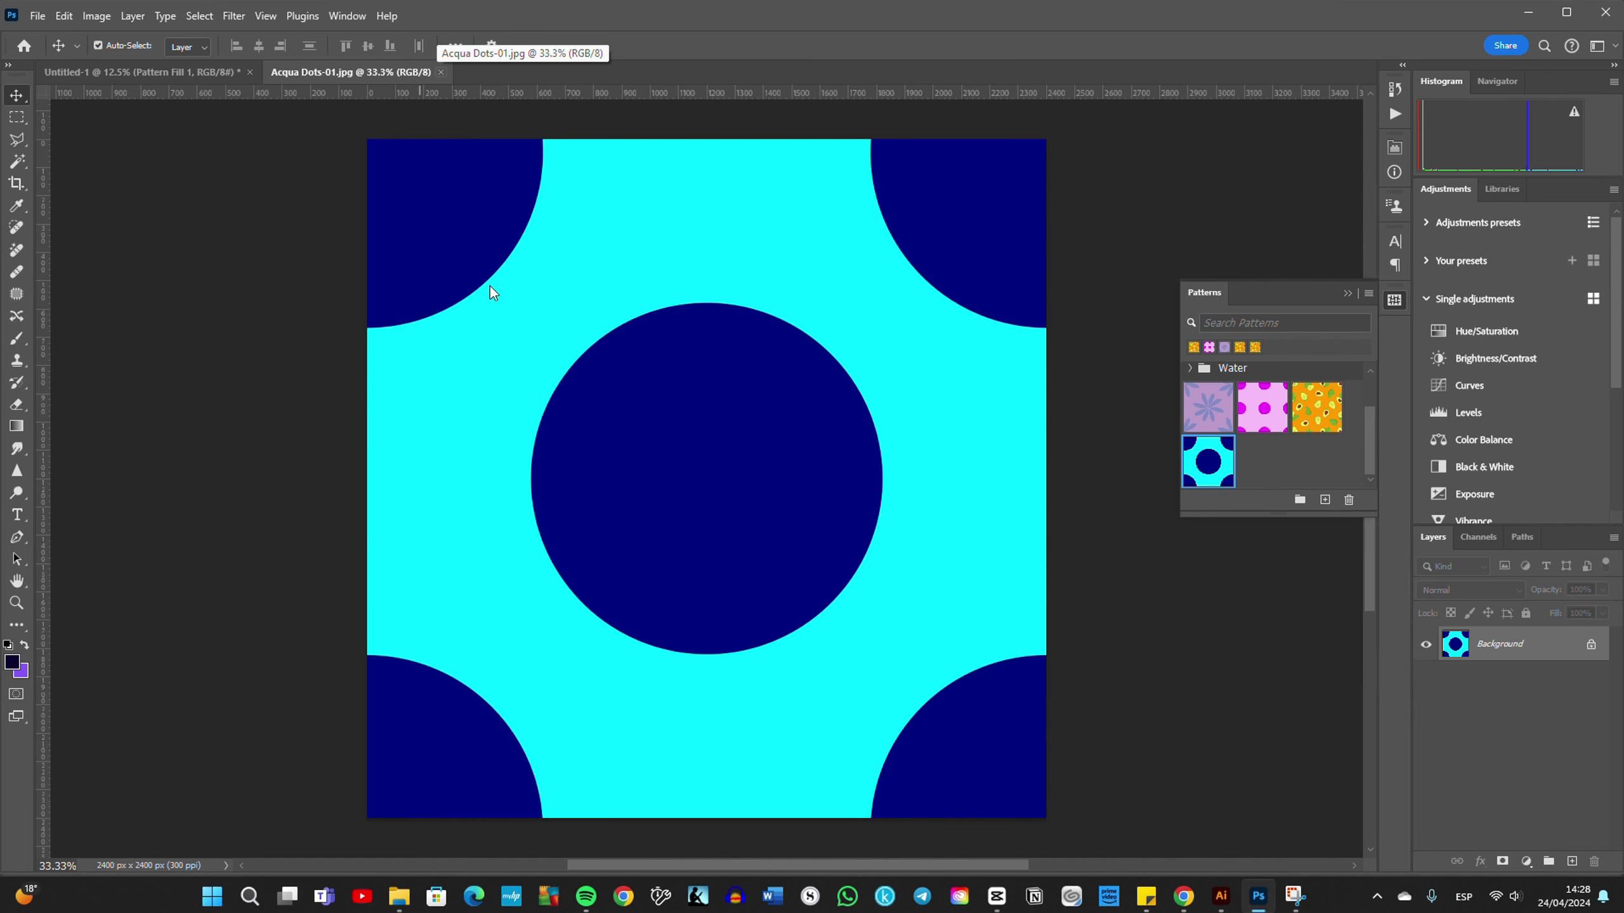
key(ctrl+w)
Step: Replace the avocado fill on Pattern Fill 1 with the Acqua Dots swatch and adjust the fill layer
mouse_move(786, 224)
mouse_down()
mouse_move(653, 366)
mouse_move(724, 486)
mouse_move(679, 492)
mouse_up()
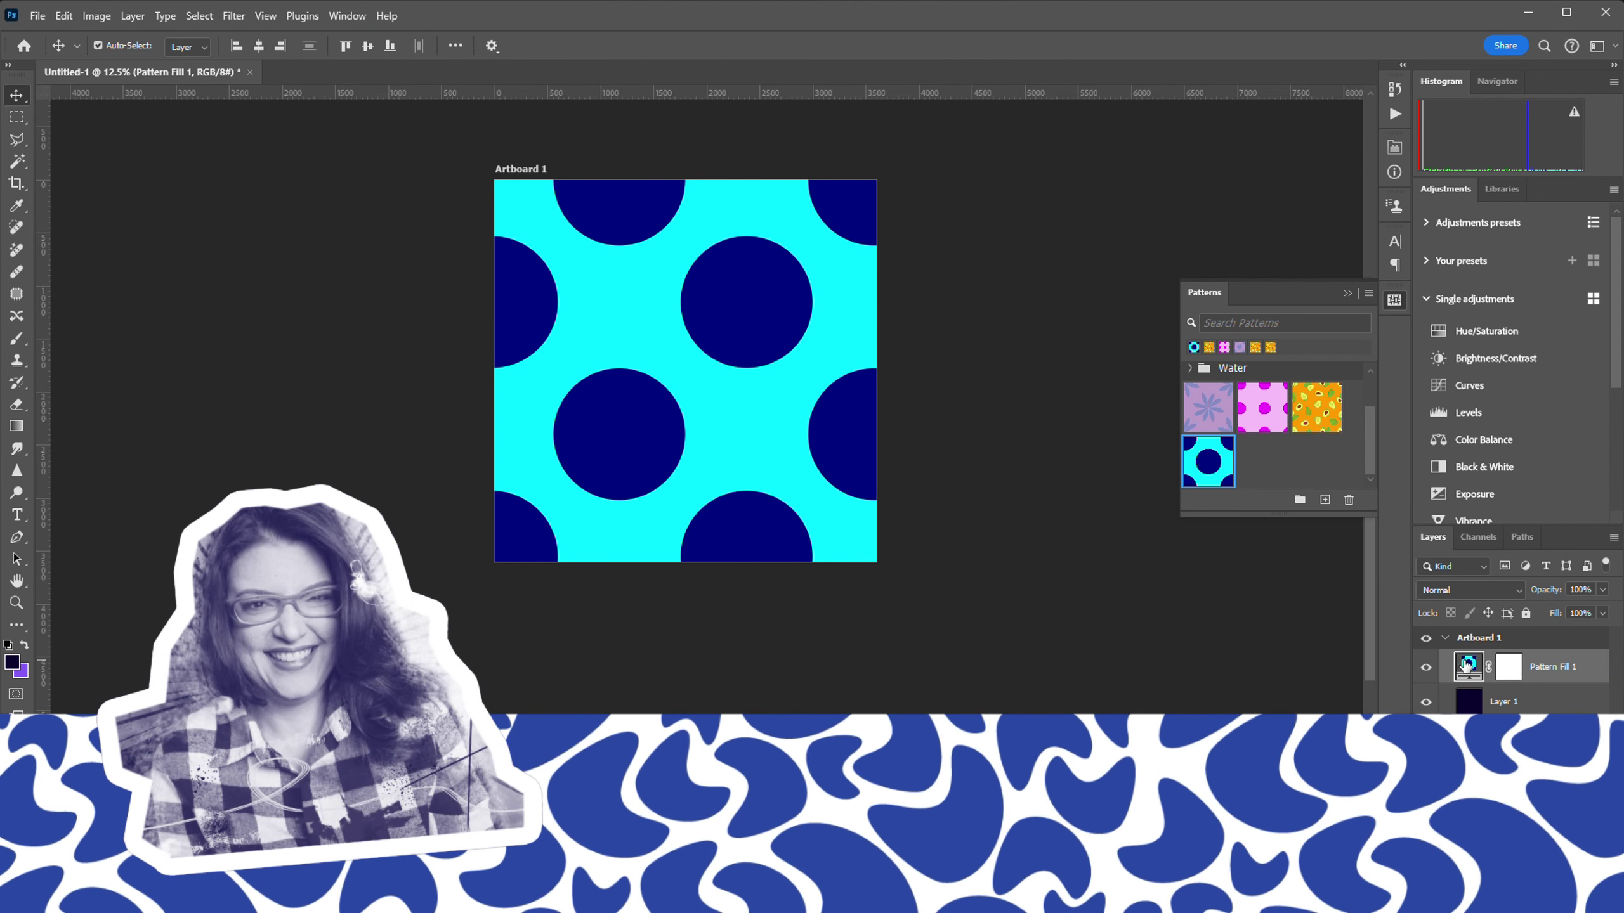
double_click(1467, 666)
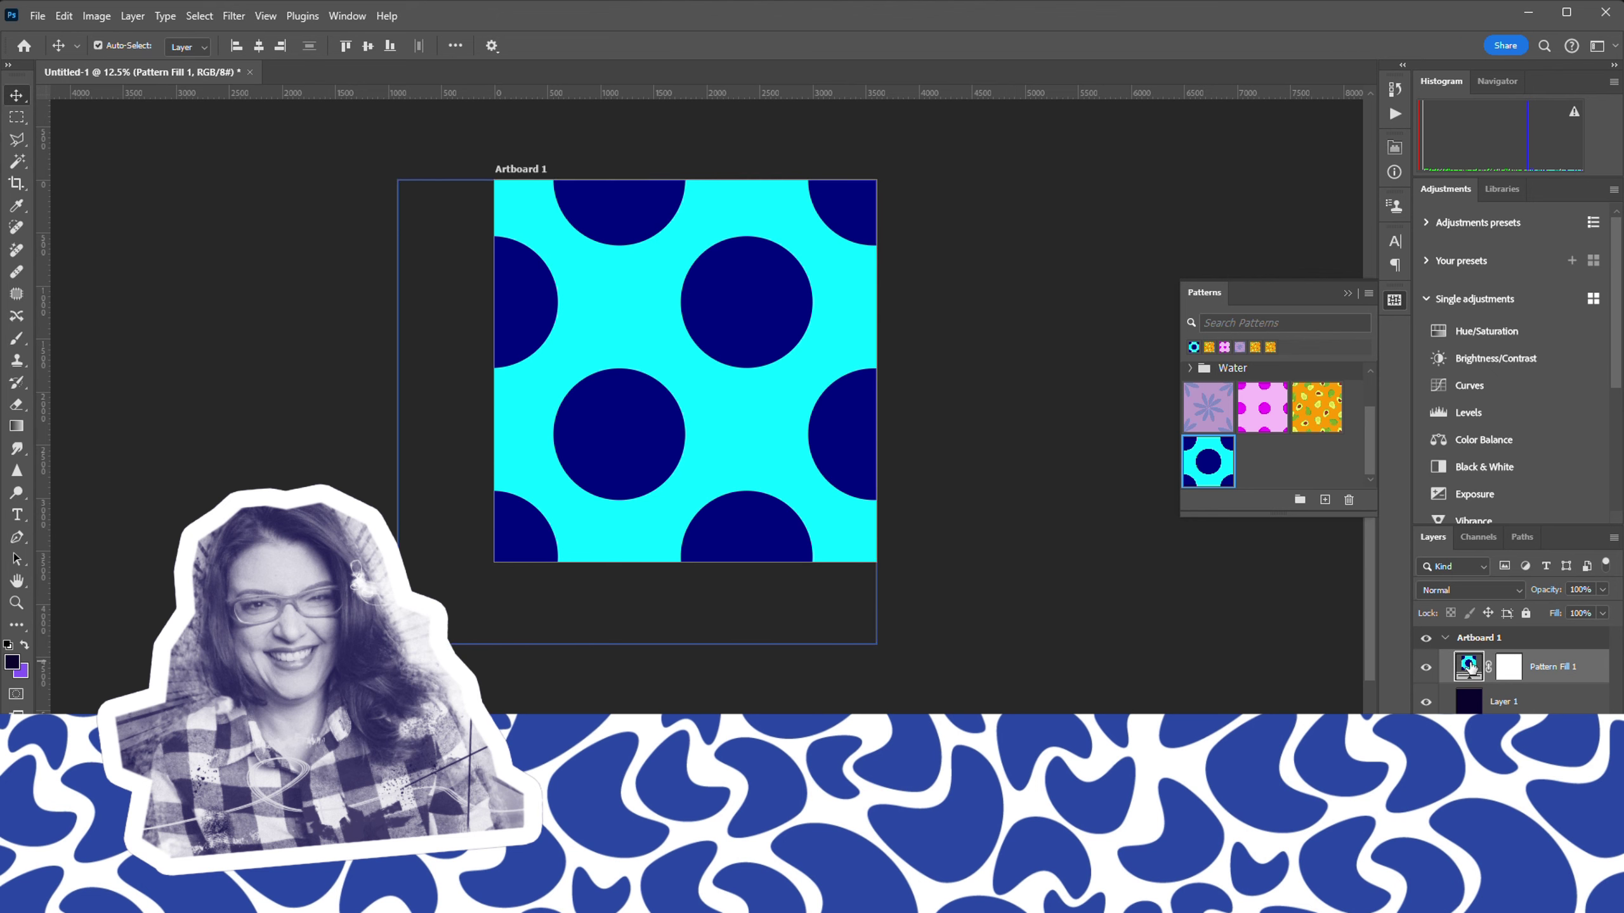